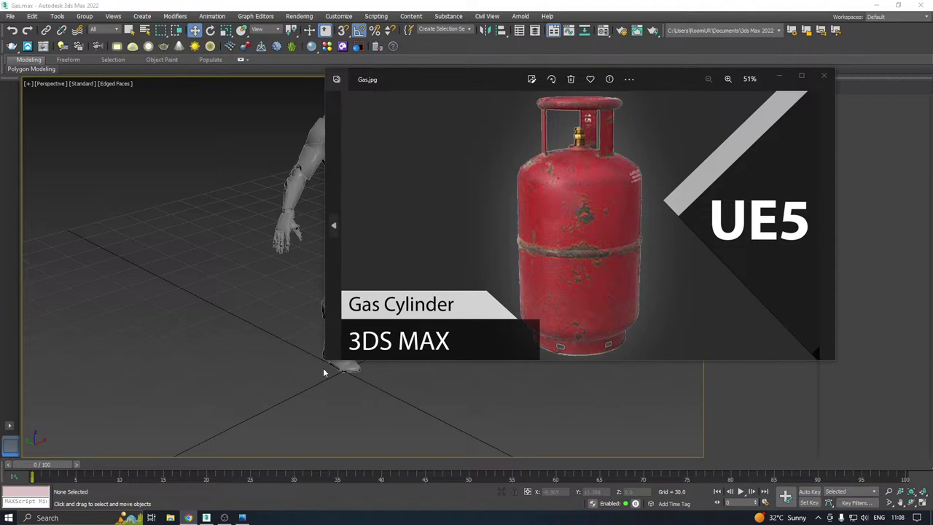
Examine the gas cylinder's handle, valve and body in the Gas.jpg reference image, and move the image out of the way
drag(326, 360, 268, 444)
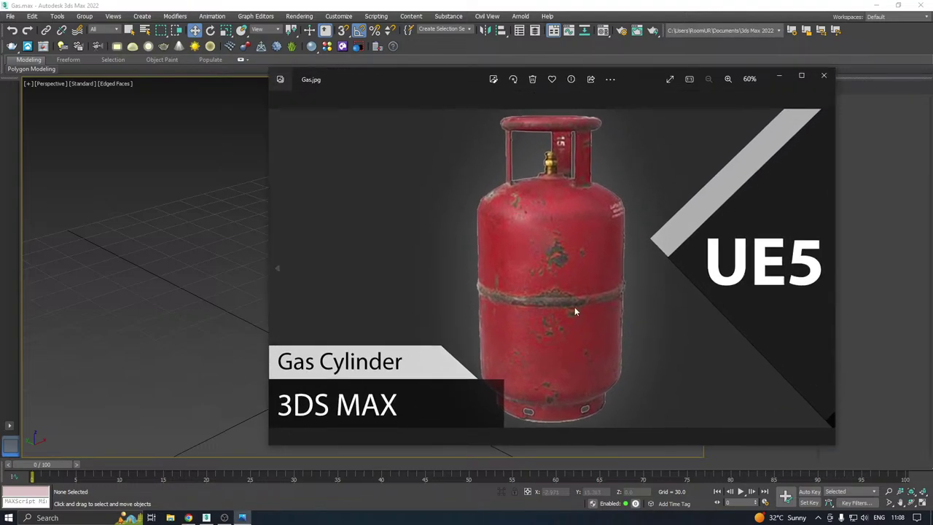
scroll(566, 163, up, 8)
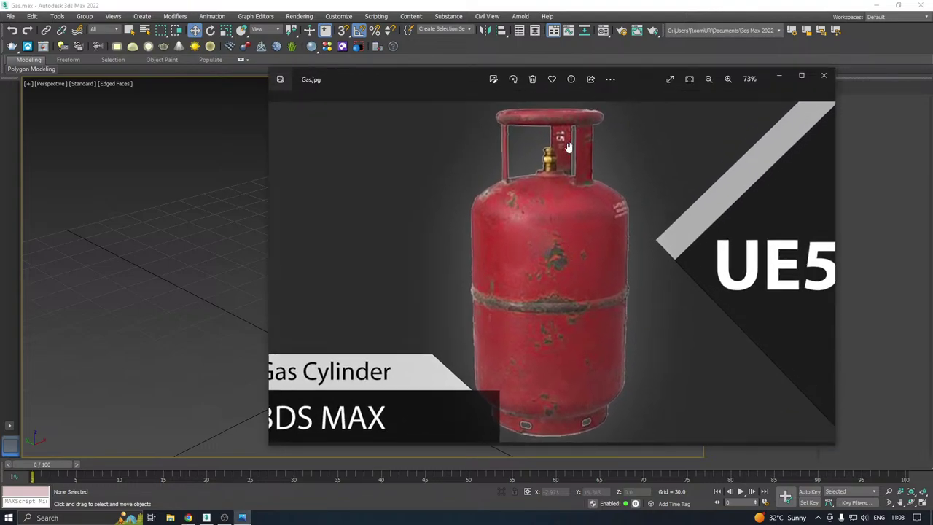
scroll(513, 162, down, 8)
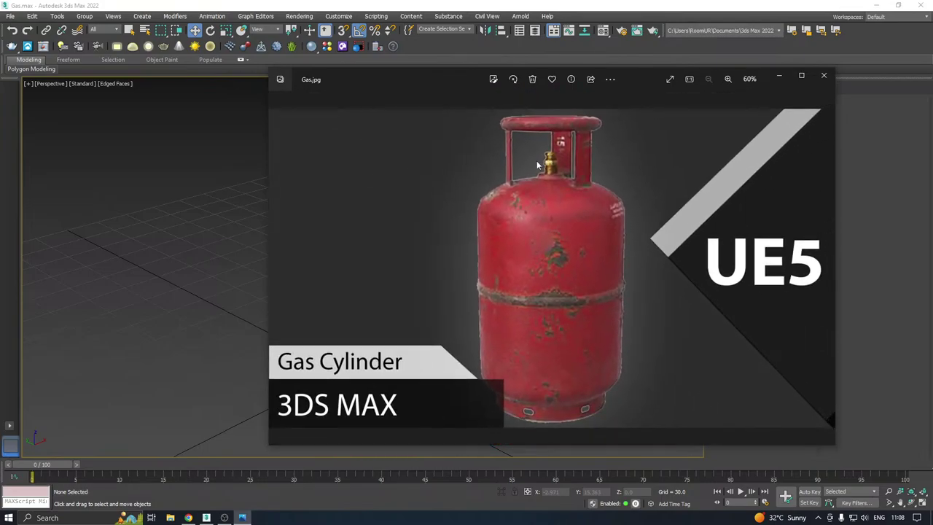
scroll(536, 168, up, 2)
drag(498, 244, 500, 174)
drag(458, 306, 578, 267)
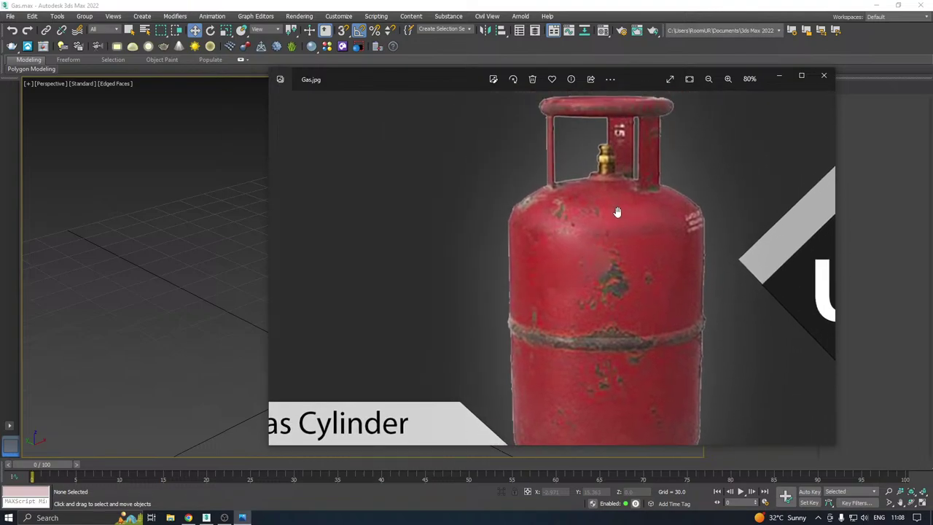
scroll(617, 211, down, 2)
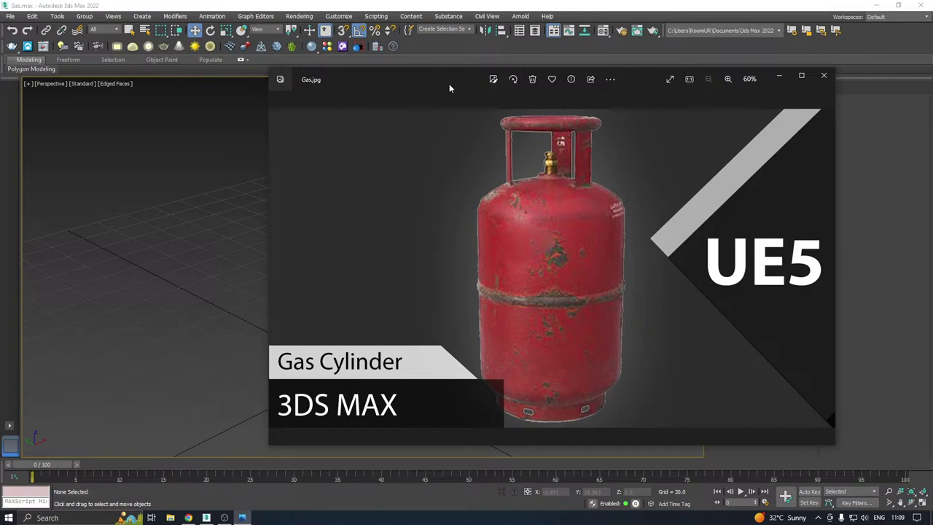
drag(450, 88, 0, 69)
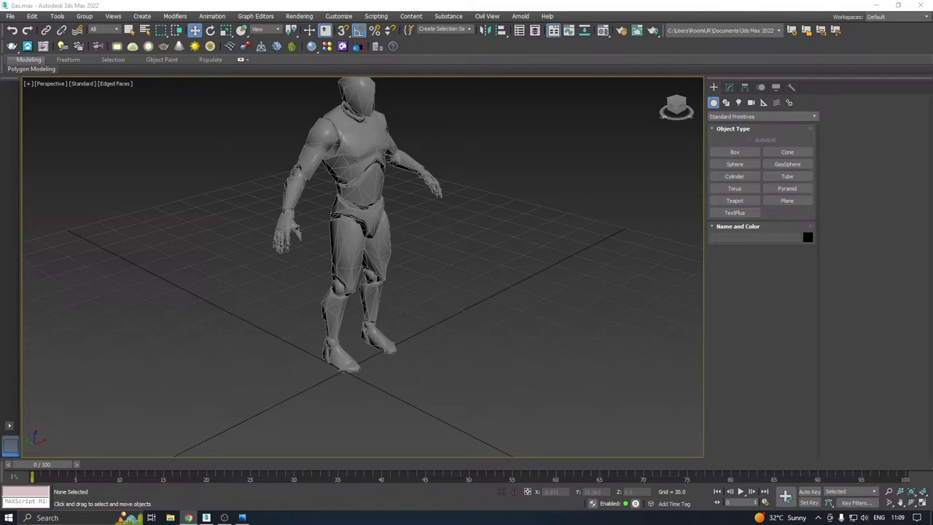
Create a standard cylinder at the mannequin's feet, about 29.7 in radius and 111 high
alt+middle_drag(511, 344, 675, 221)
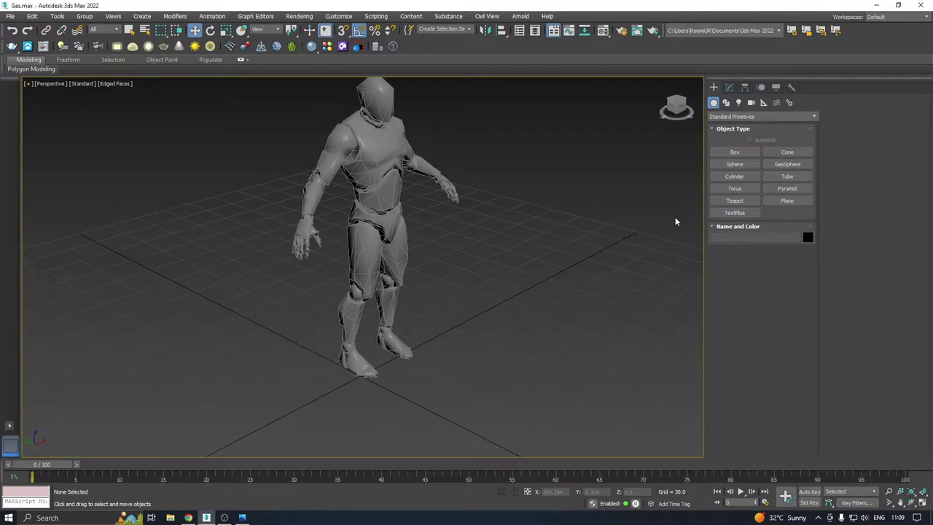
click(734, 180)
middle_drag(486, 267, 509, 217)
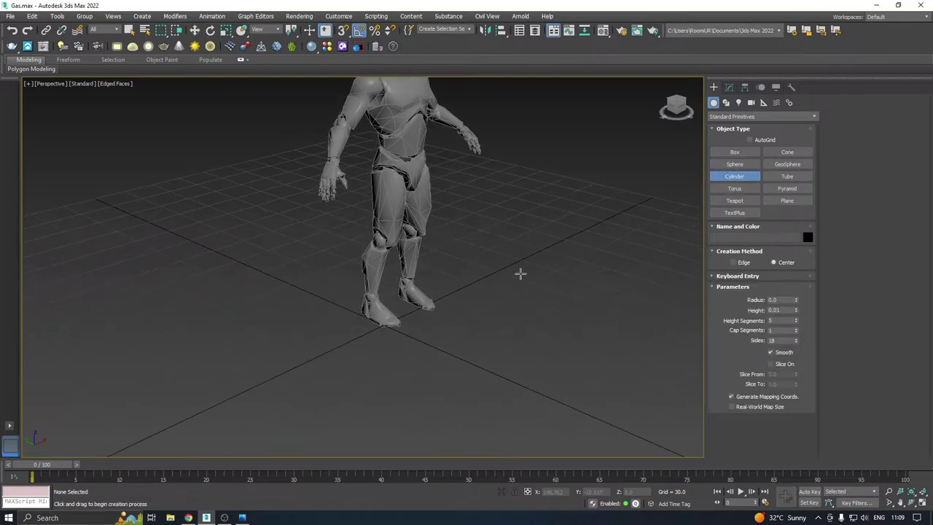
drag(394, 327, 415, 329)
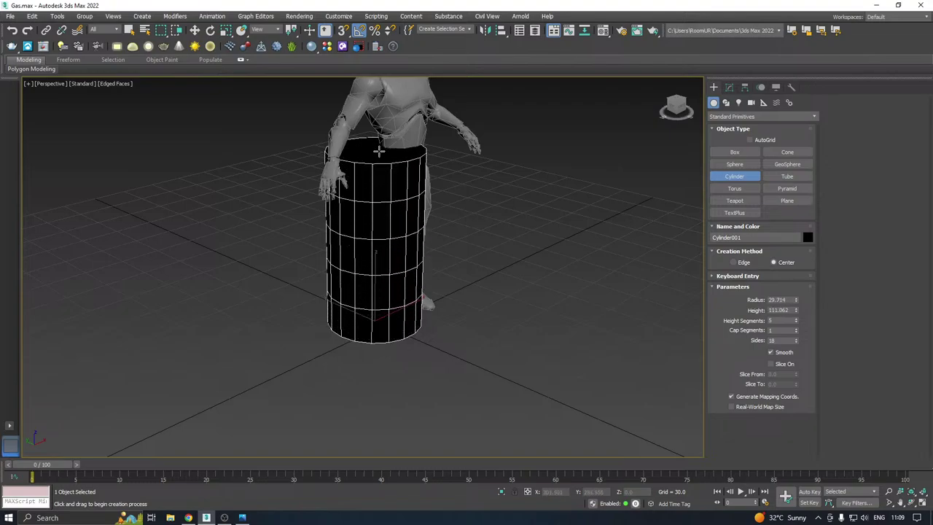
click(378, 151)
key(w)
Assign the dd physical material to the cylinder and disable its Base Color map
key(m)
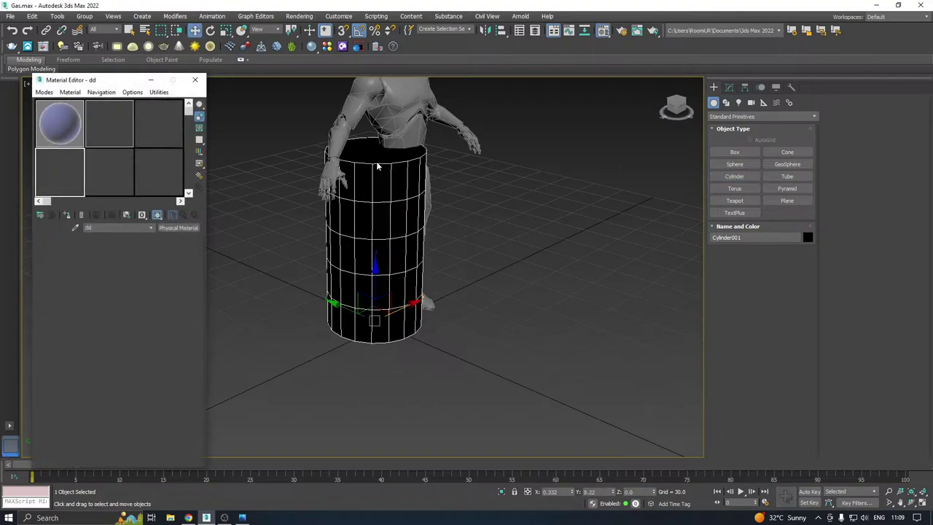
click(67, 216)
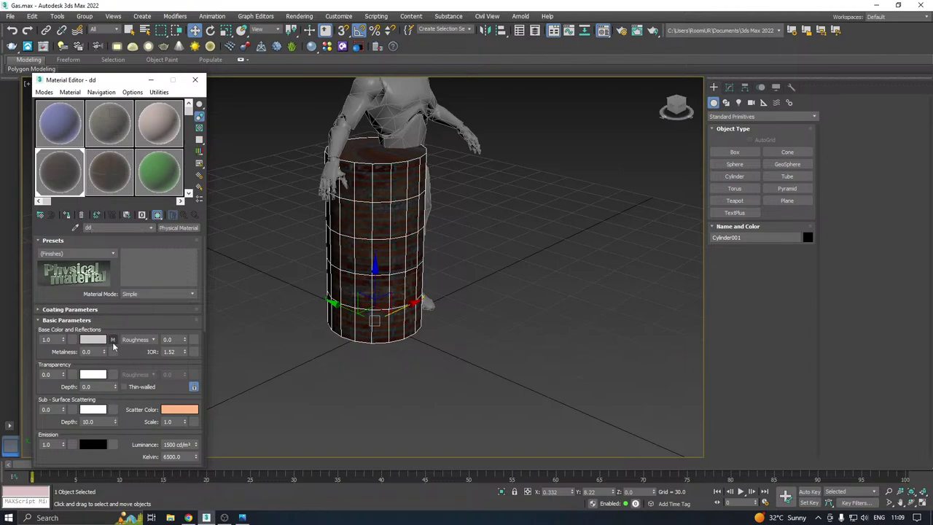
click(53, 325)
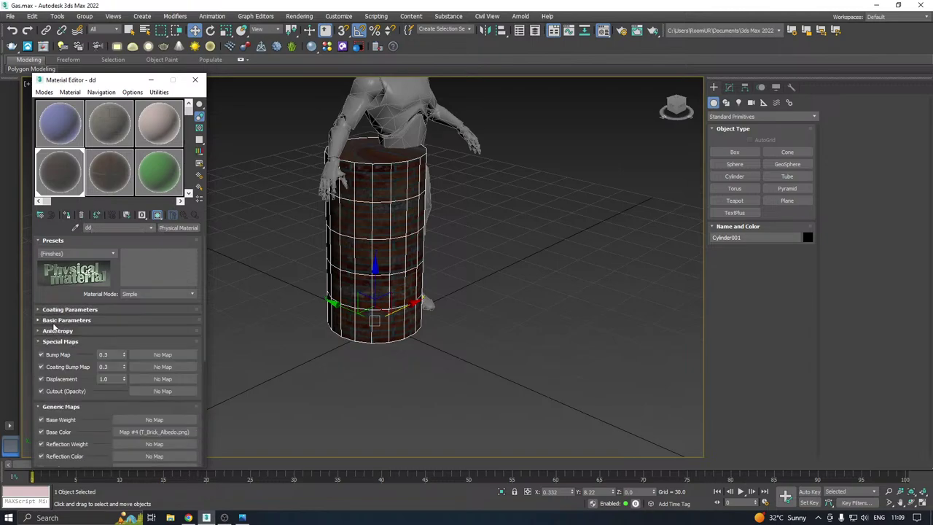
click(48, 432)
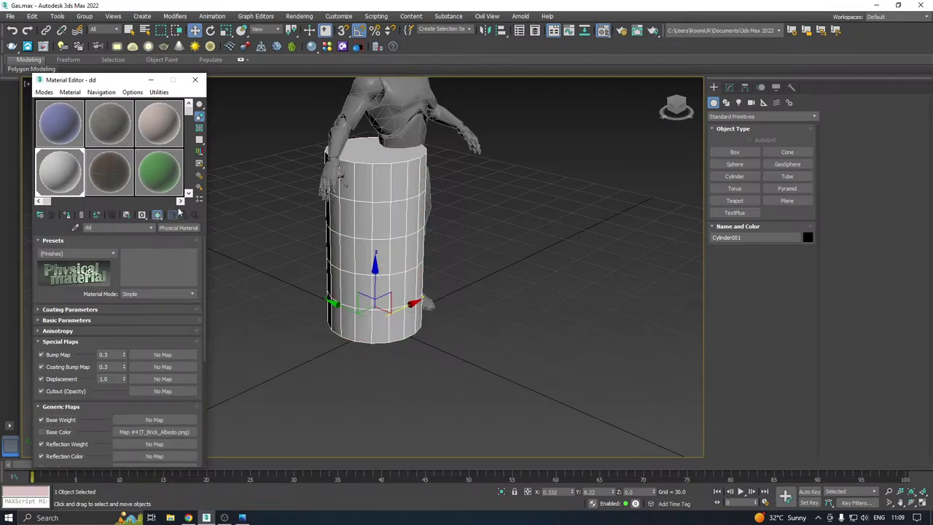
click(195, 80)
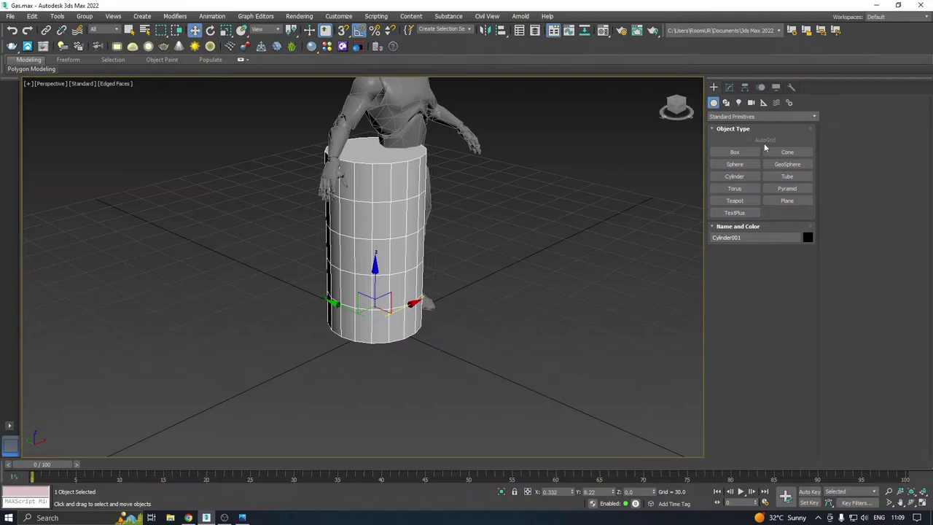
Reduce the cylinder's height segments to 1 and move it along Y to about -10.7
click(729, 87)
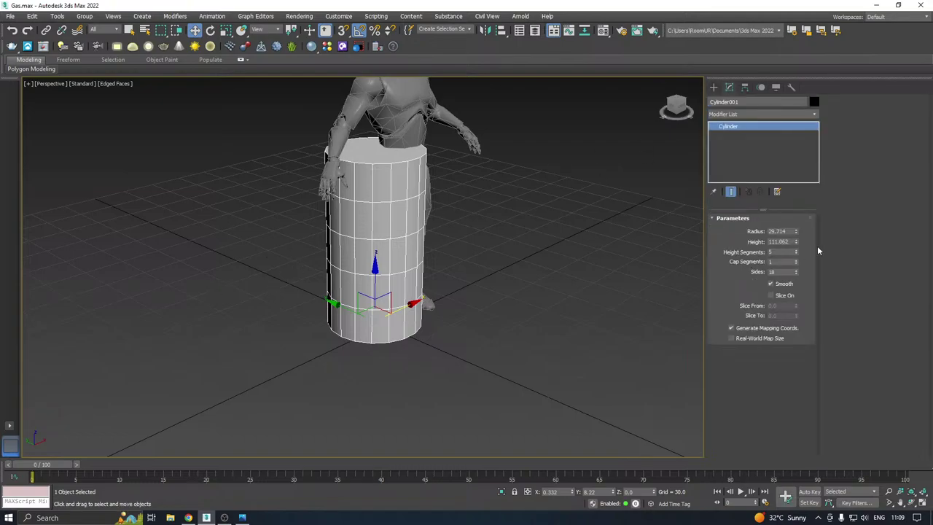
right_click(796, 251)
mouse_move(343, 310)
mouse_down()
mouse_move(411, 326)
mouse_move(361, 316)
mouse_up()
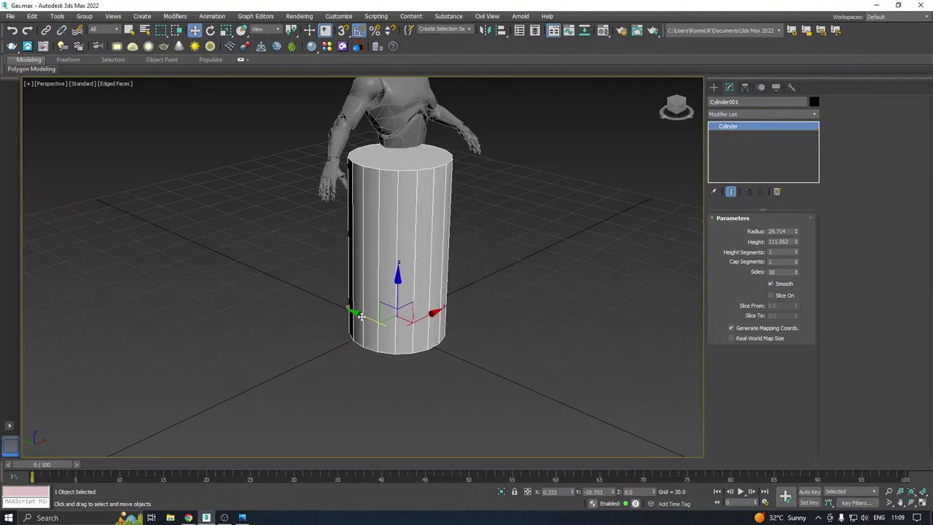
Set the cylinder's number of sides to 28
click(795, 270)
click(797, 270)
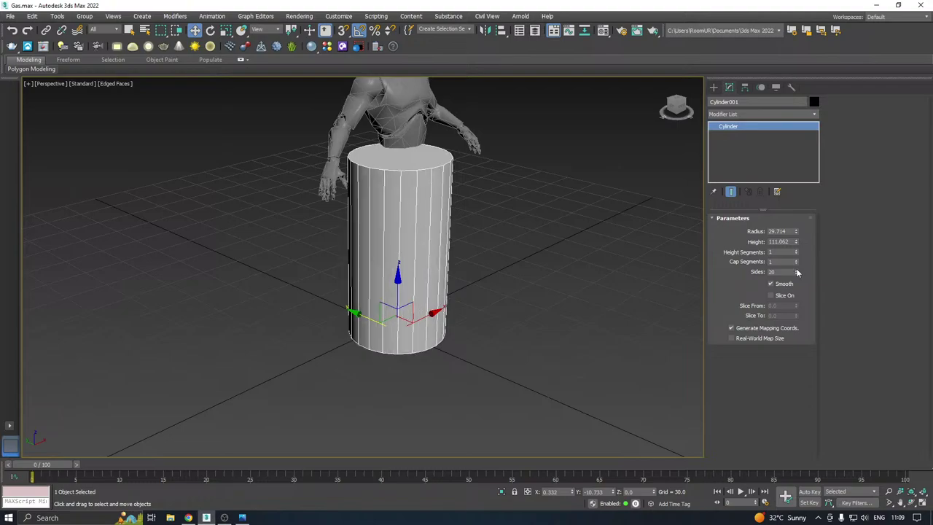
click(797, 270)
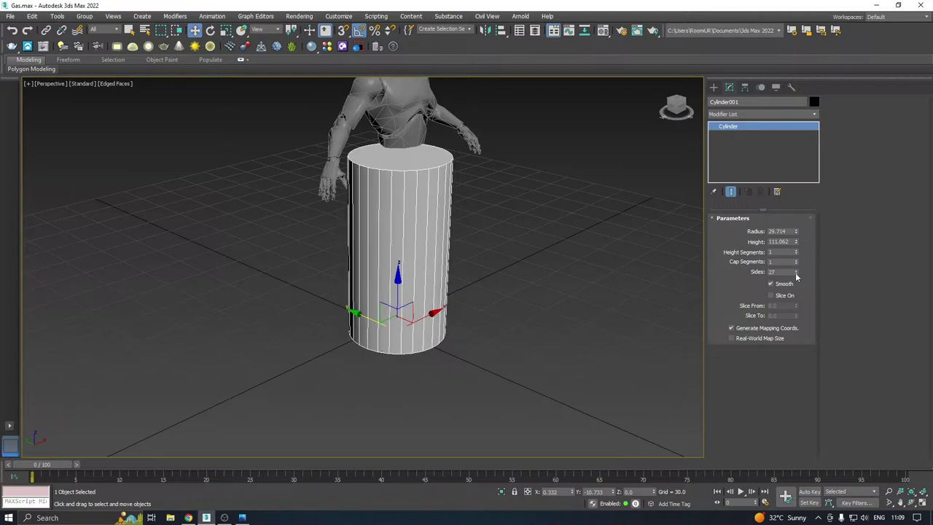
click(796, 274)
click(795, 274)
click(797, 272)
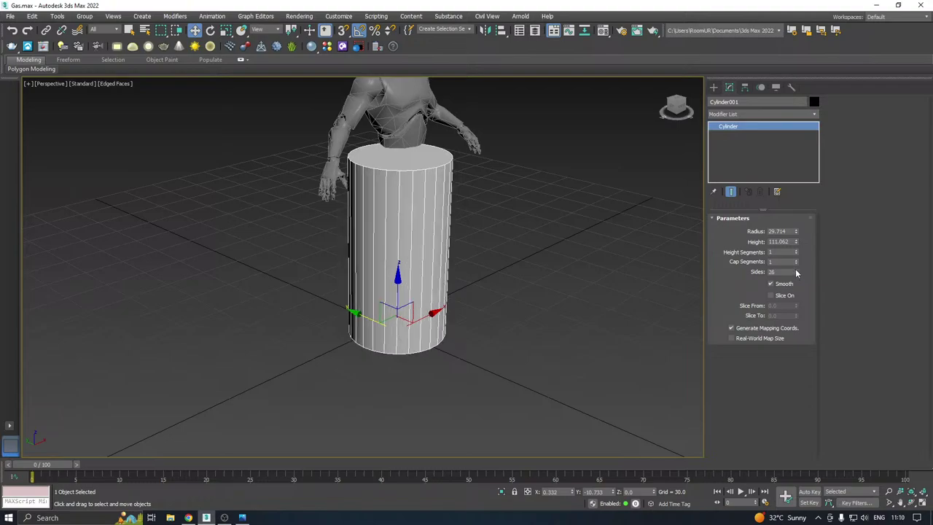
click(795, 271)
click(796, 271)
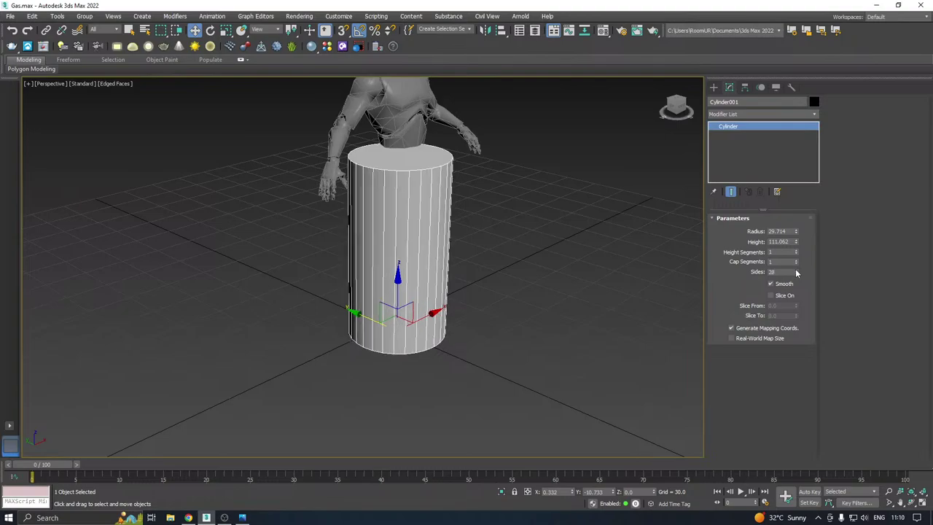
Reduce the cylinder's radius to about 24.4 and height to about 85.5, and move it along X to about -17
alt+middle_drag(480, 256, 459, 270)
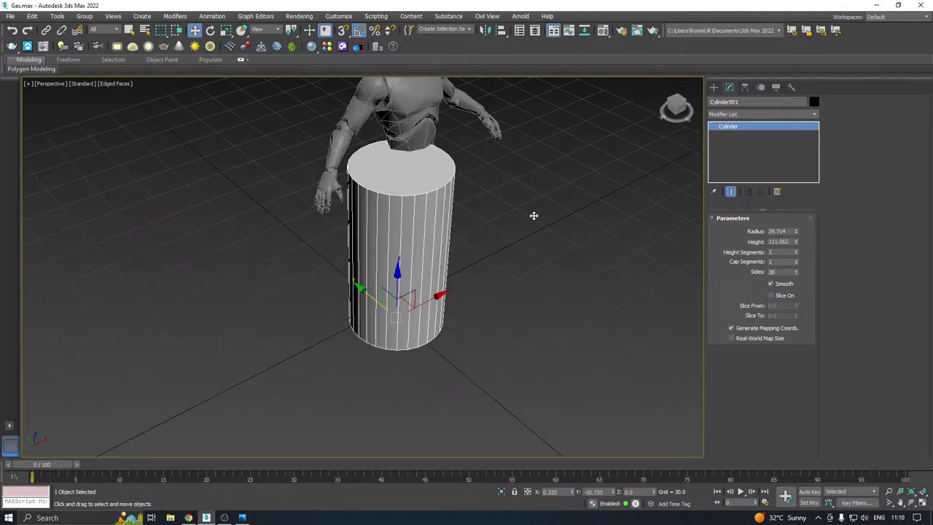
scroll(533, 216, up, 3)
scroll(390, 306, down, 3)
scroll(388, 301, up, 3)
scroll(390, 298, down, 10)
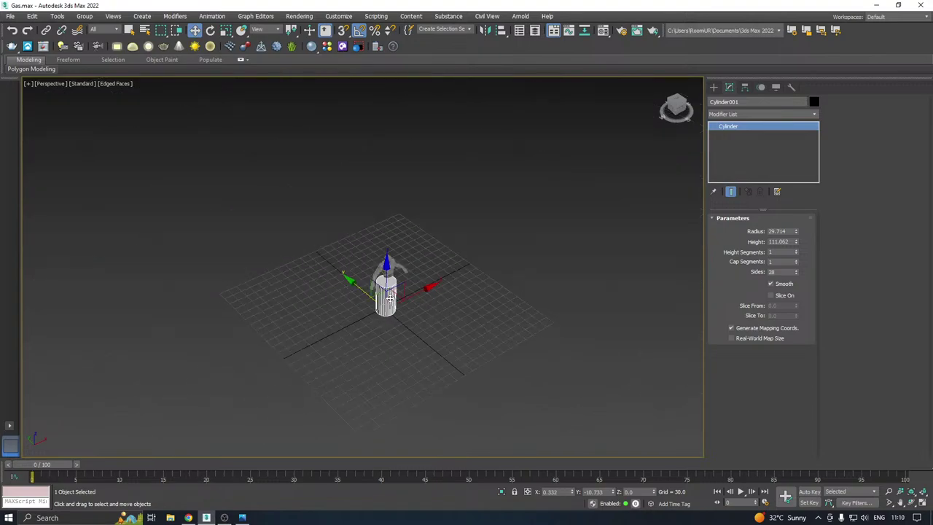
scroll(390, 299, up, 5)
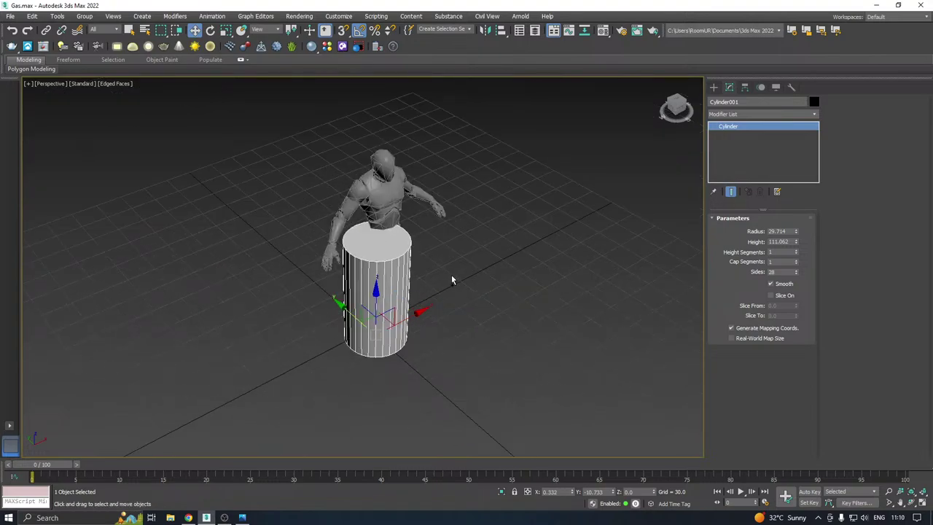
scroll(459, 270, up, 3)
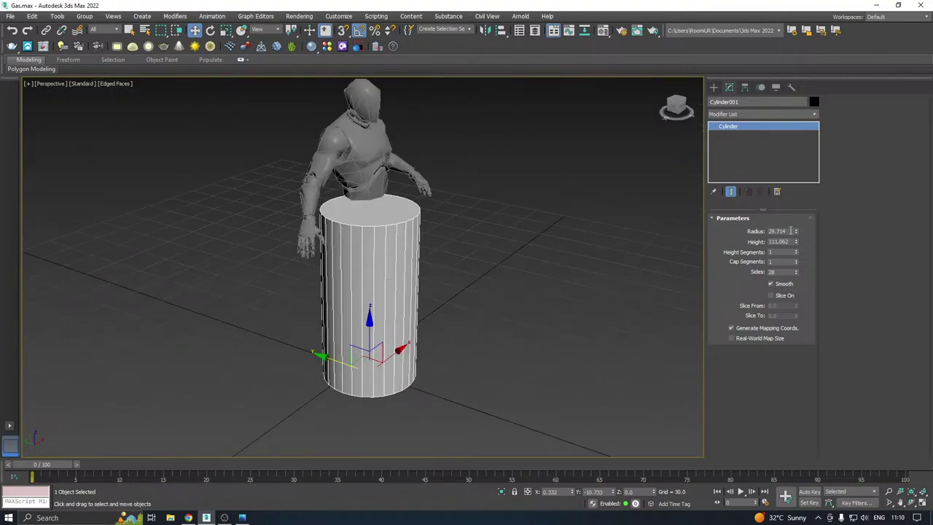
drag(797, 232, 796, 253)
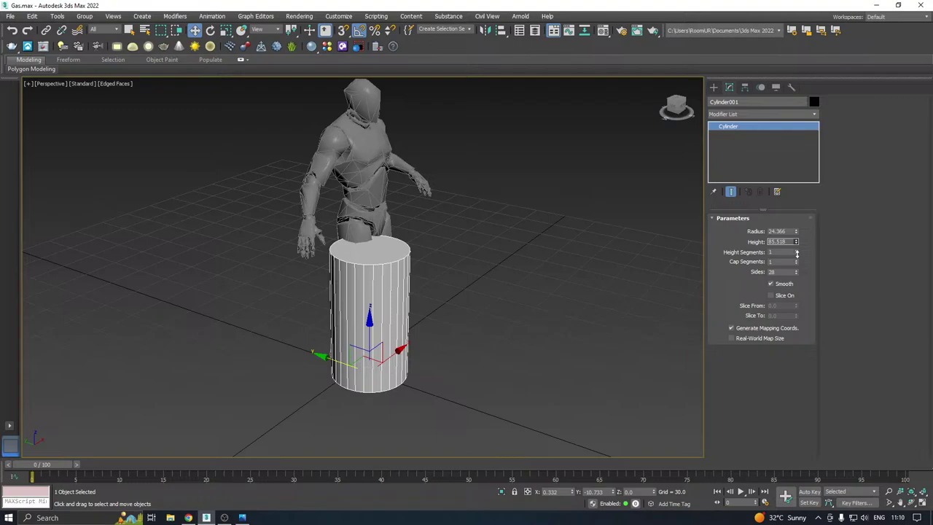
drag(410, 357, 387, 359)
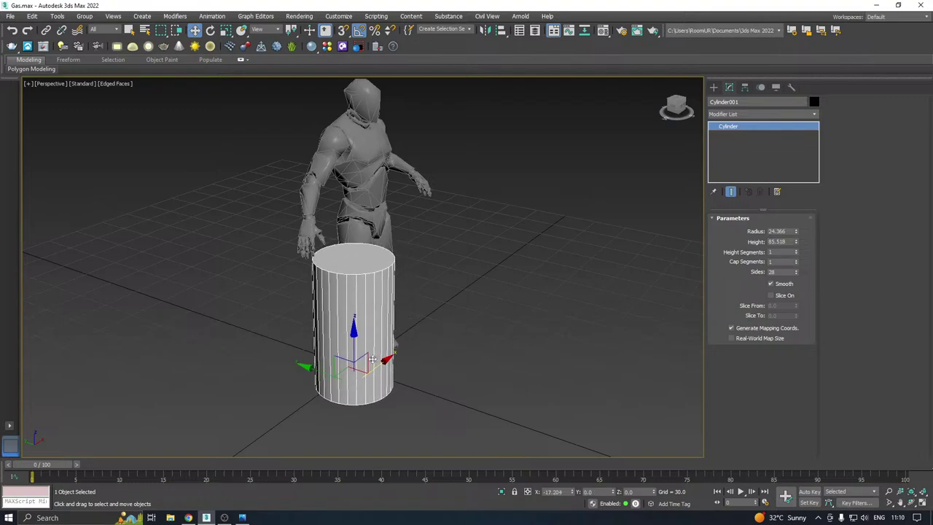
Clone the cylinder as one independent copy at about 157 along X, and hide that copy
alt+middle_drag(452, 318, 436, 304)
scroll(435, 305, up, 2)
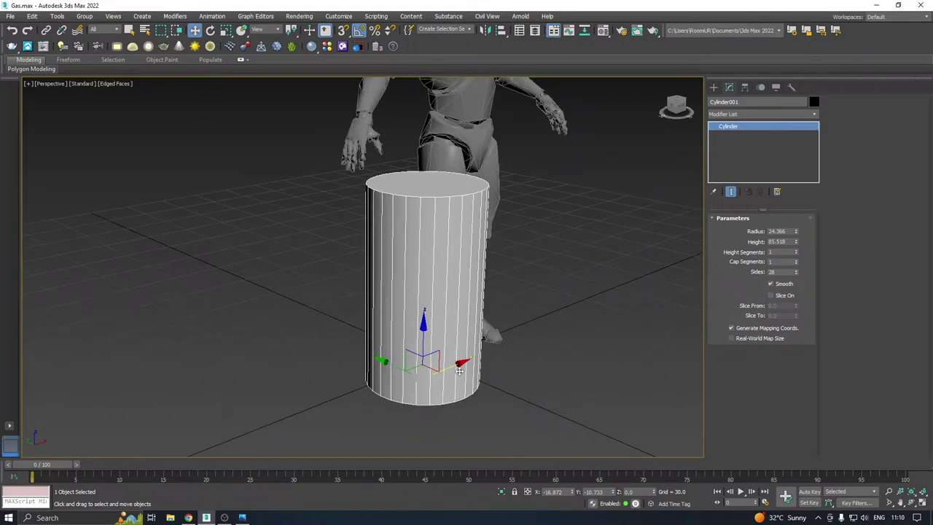
shift+drag(453, 365, 636, 289)
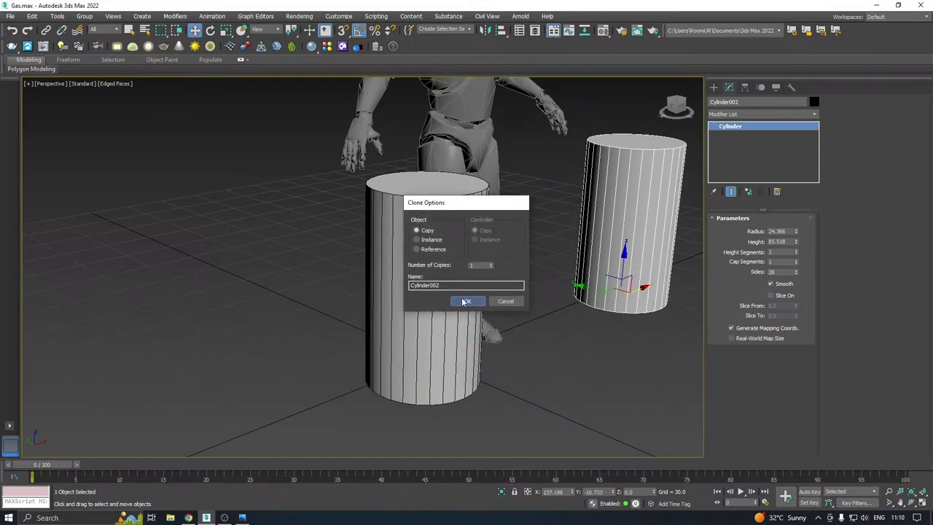
click(462, 301)
middle_drag(628, 287, 548, 302)
right_click(548, 272)
click(571, 244)
middle_drag(559, 245, 588, 248)
Convert the original cylinder to an Editable Poly
click(475, 256)
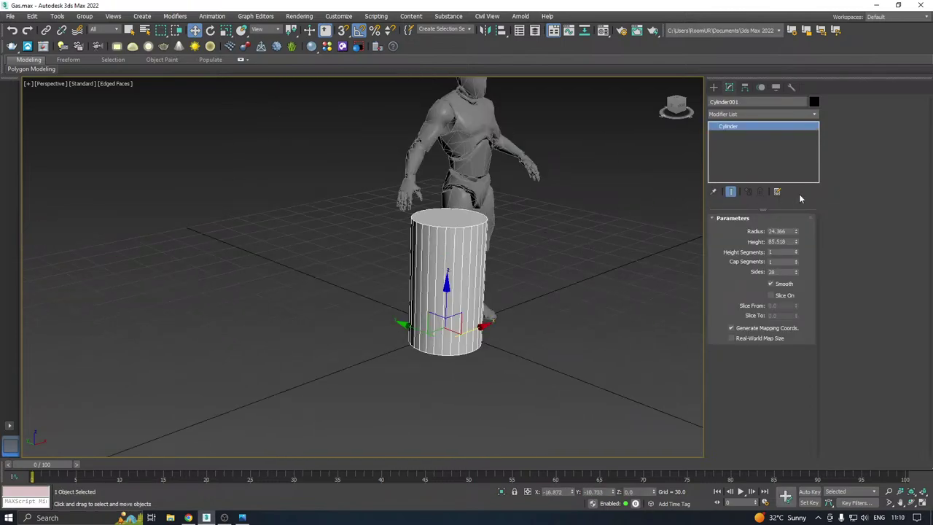
right_click(759, 150)
click(787, 224)
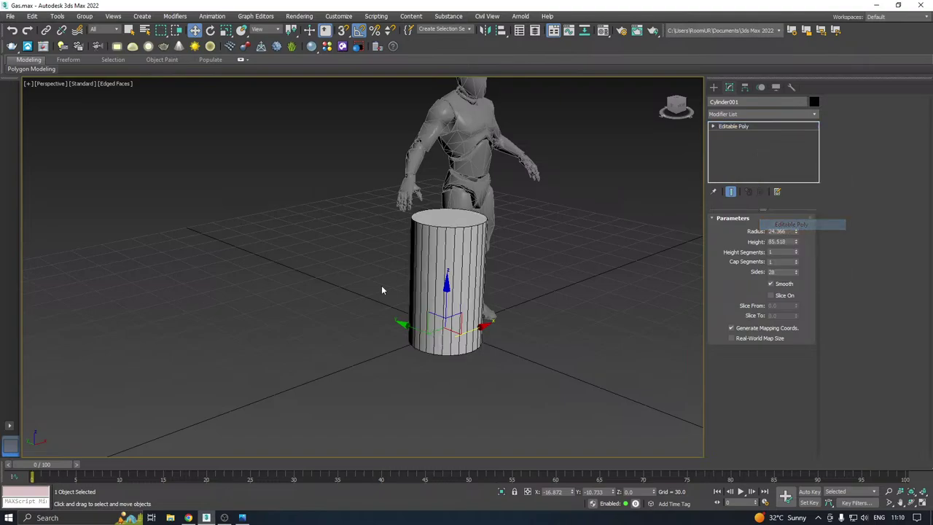
click(243, 517)
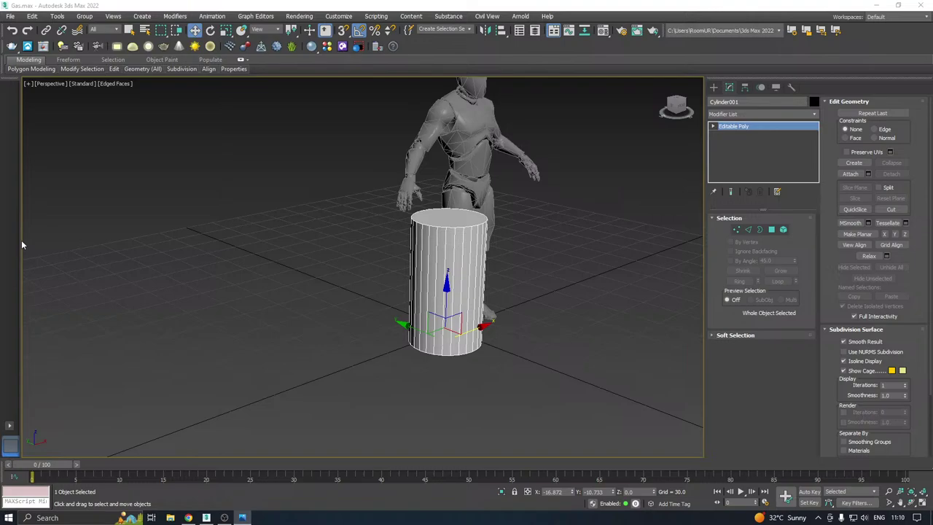
Select the cylinder's top cap polygon on its own
click(771, 230)
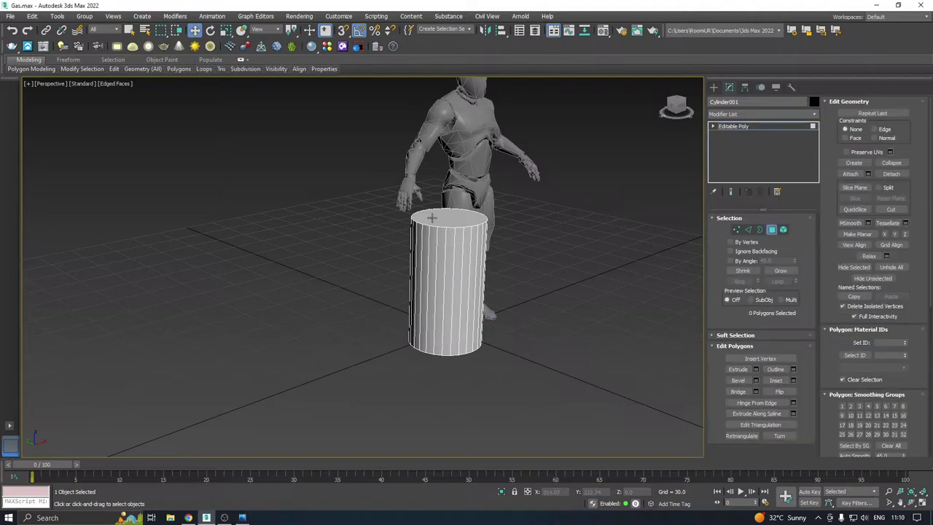
click(448, 219)
alt+middle_drag(448, 219, 498, 194)
ctrl+click(442, 327)
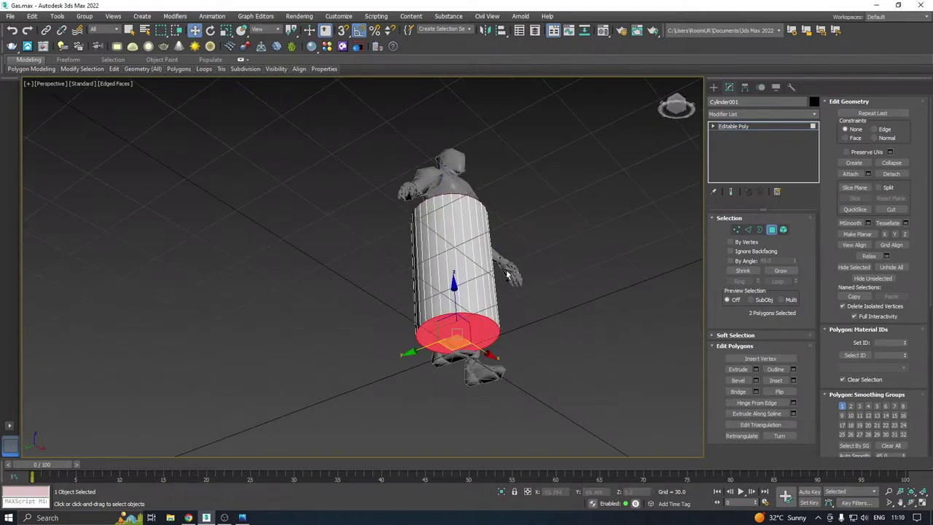
alt+middle_drag(509, 276, 465, 325)
alt+middle_drag(432, 267, 413, 245)
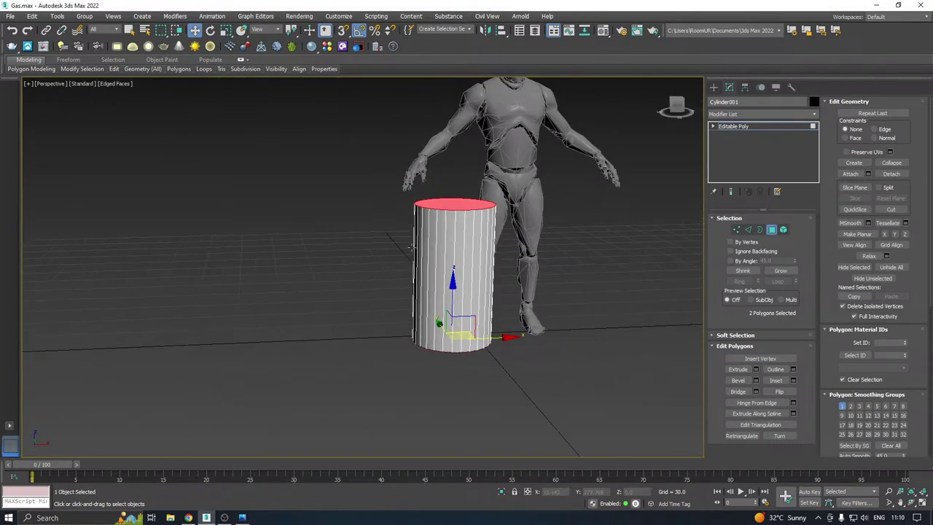
click(449, 204)
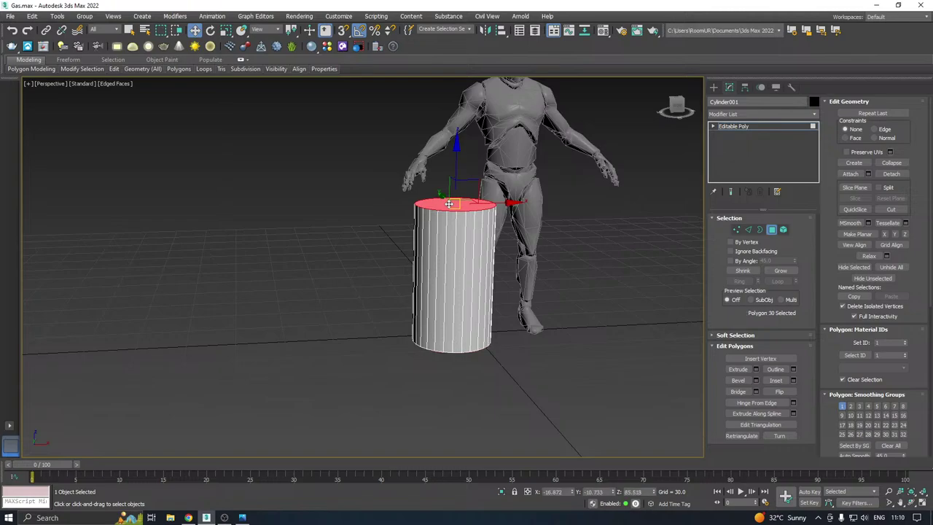
scroll(449, 203, up, 3)
alt+middle_drag(469, 198, 490, 208)
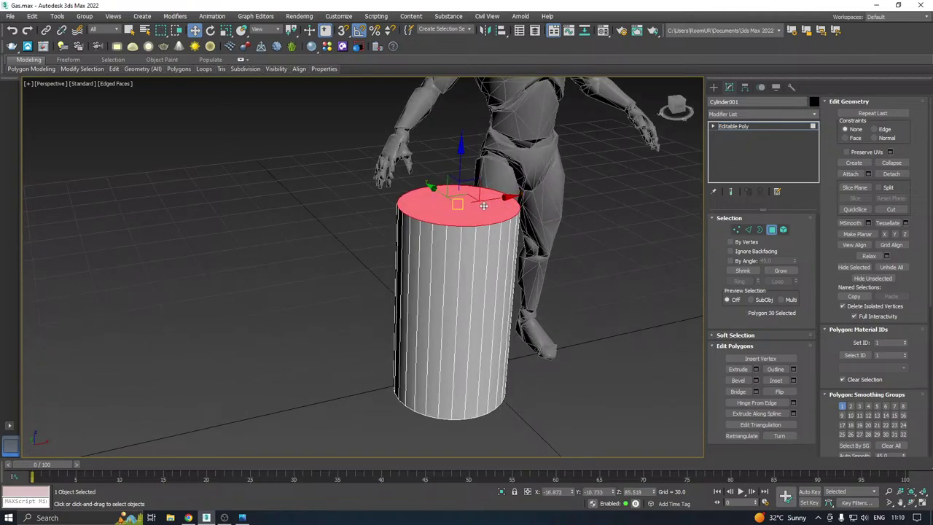
scroll(485, 205, up, 2)
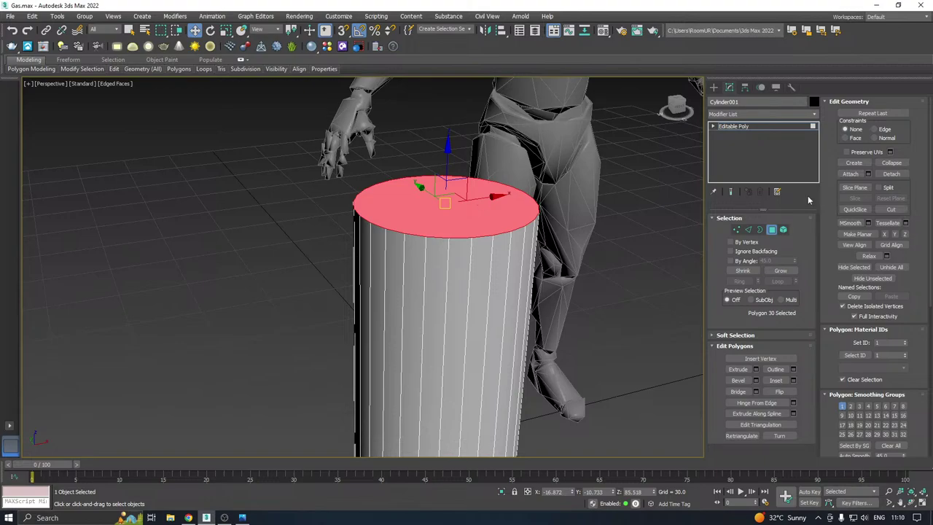
ctrl+click(747, 230)
alt+middle_drag(544, 236, 565, 250)
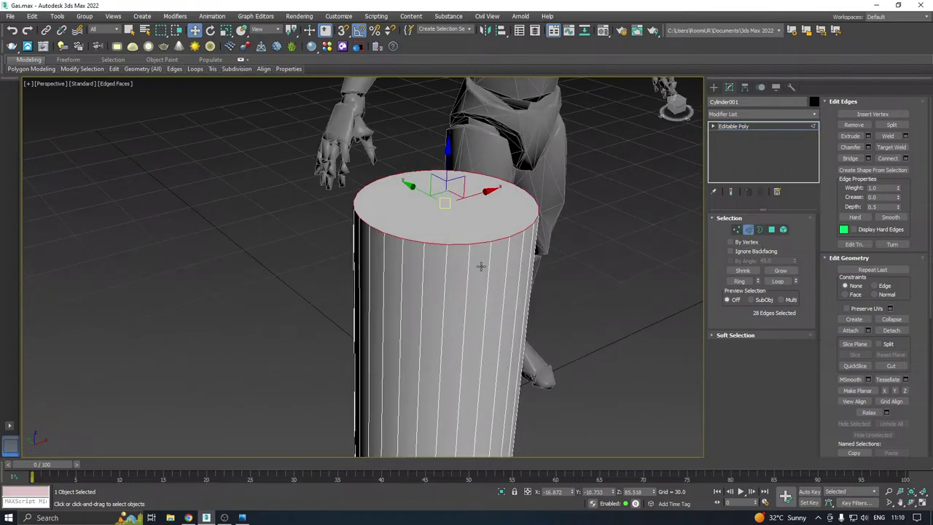
alt+middle_drag(479, 267, 469, 253)
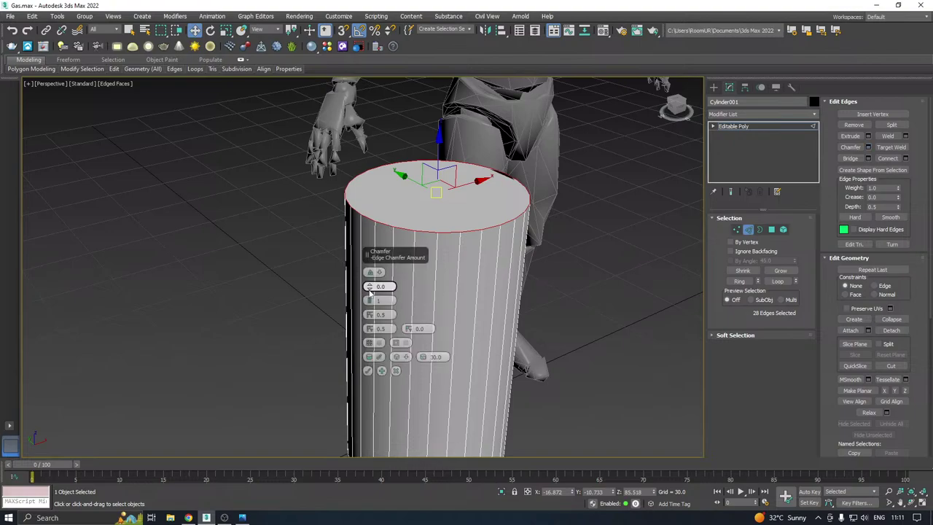
drag(369, 286, 607, 186)
click(604, 235)
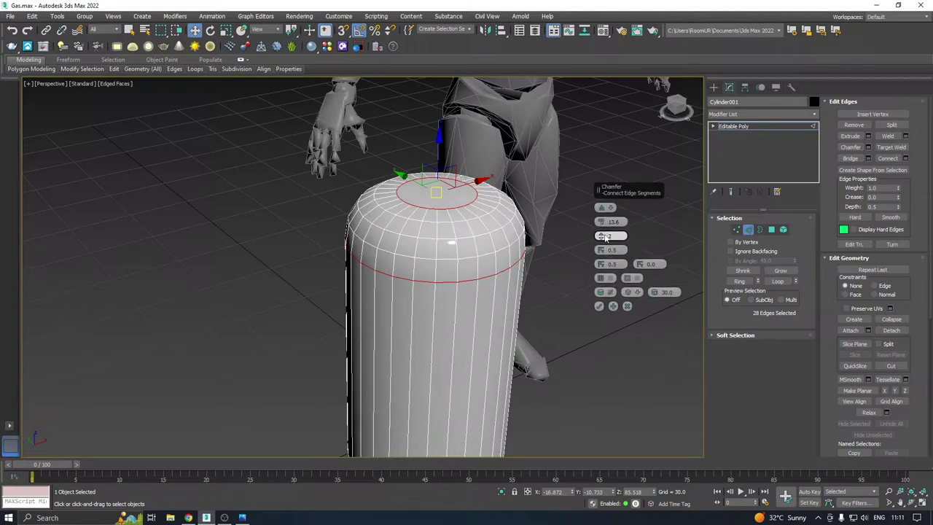
click(604, 235)
click(627, 306)
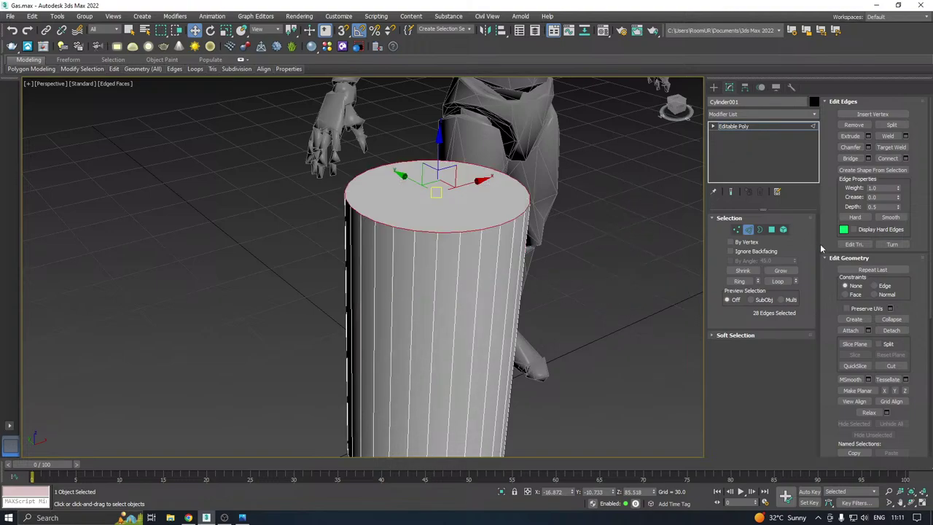
Inset the cylinder's top cap polygon by about 10.46
click(771, 229)
click(793, 380)
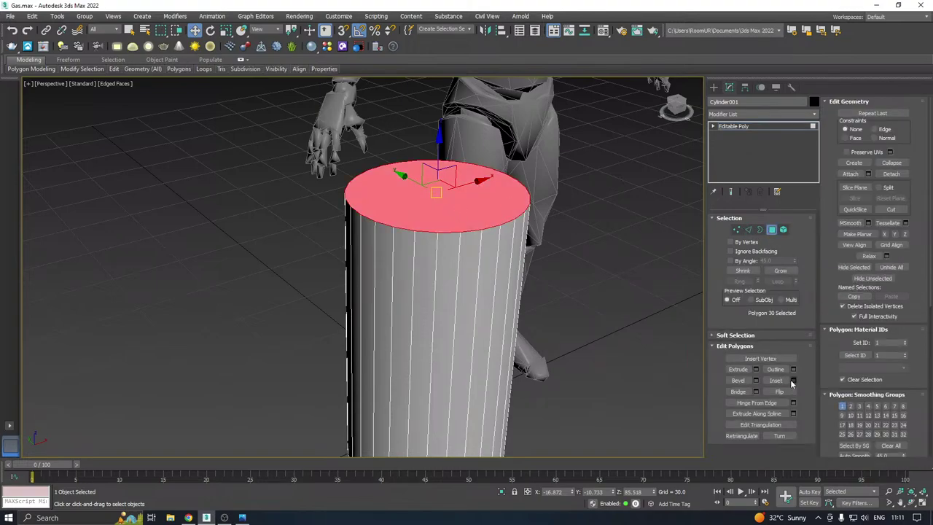
drag(596, 219, 590, 179)
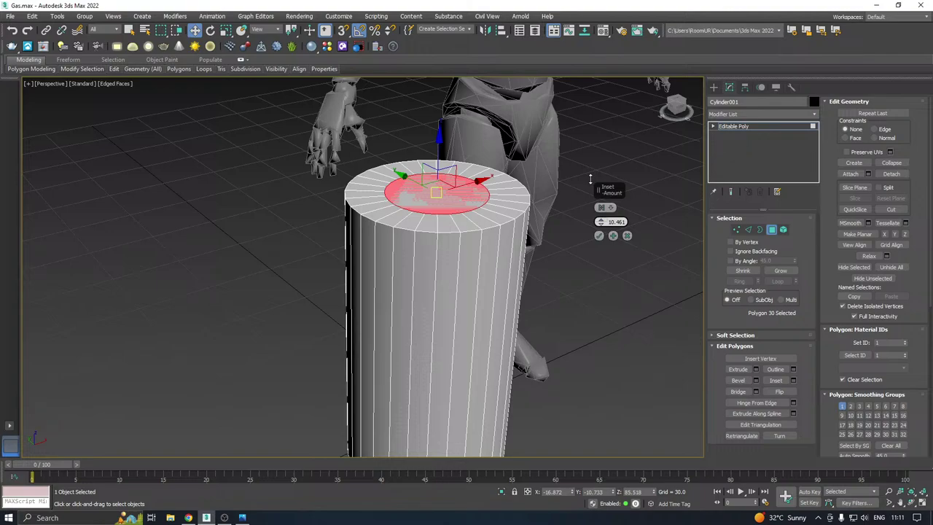
click(599, 235)
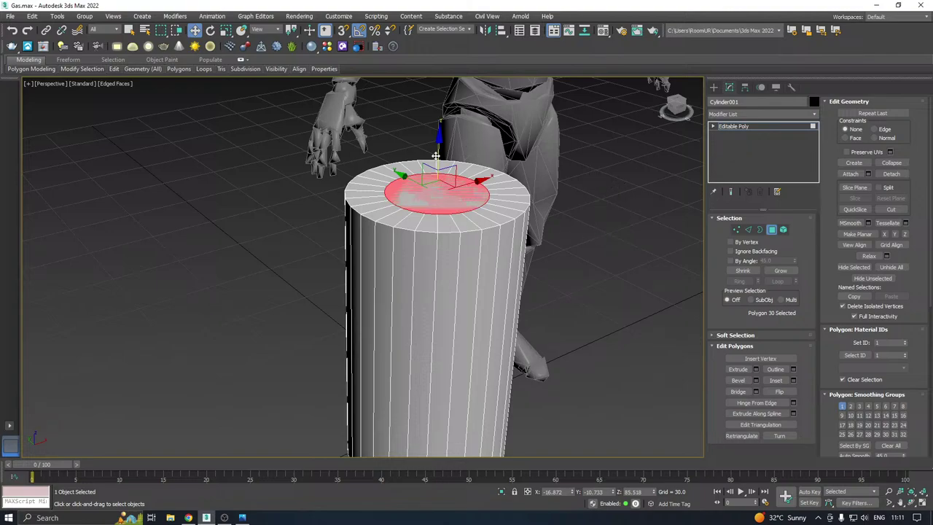
Raise the inset top polygon to about 91.9 along Z and convert the selection to its border edges
drag(440, 155, 440, 136)
alt+middle_drag(469, 136, 467, 125)
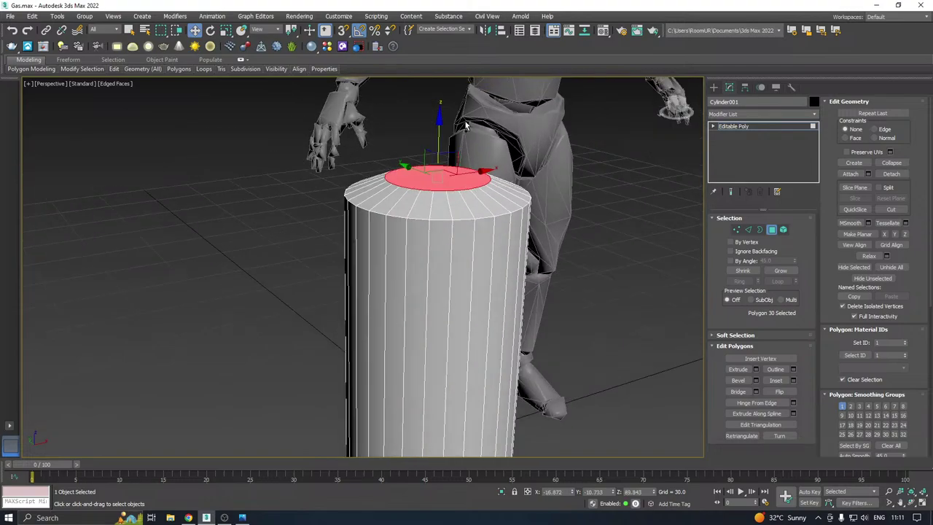
drag(439, 136, 438, 129)
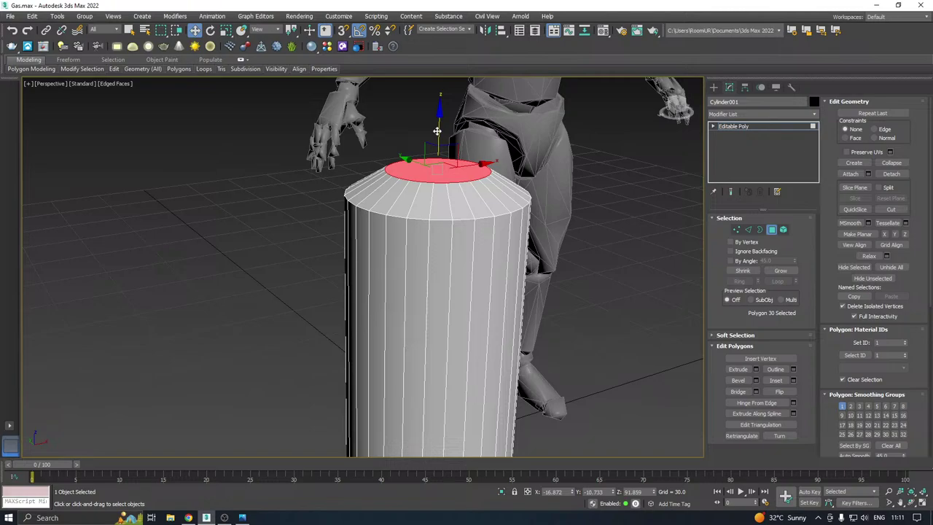
scroll(436, 130, up, 2)
click(747, 229)
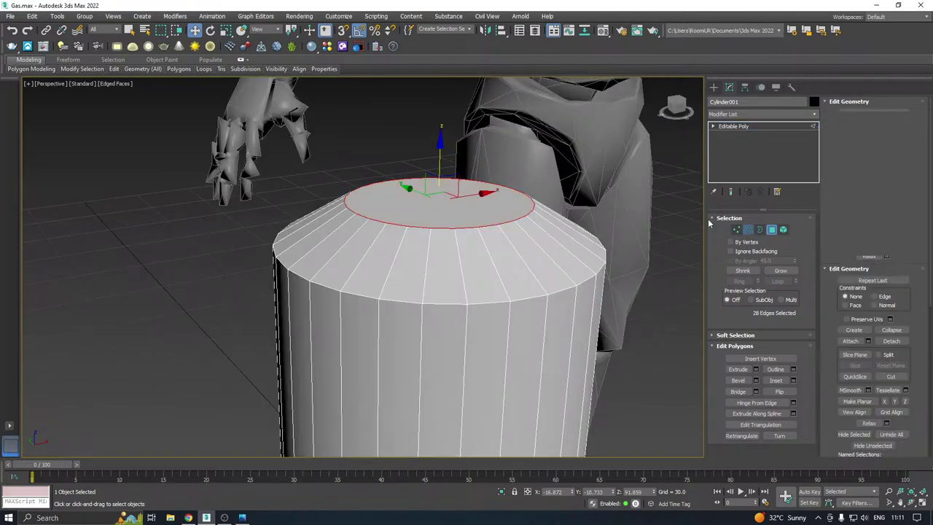
middle_drag(412, 207, 414, 192)
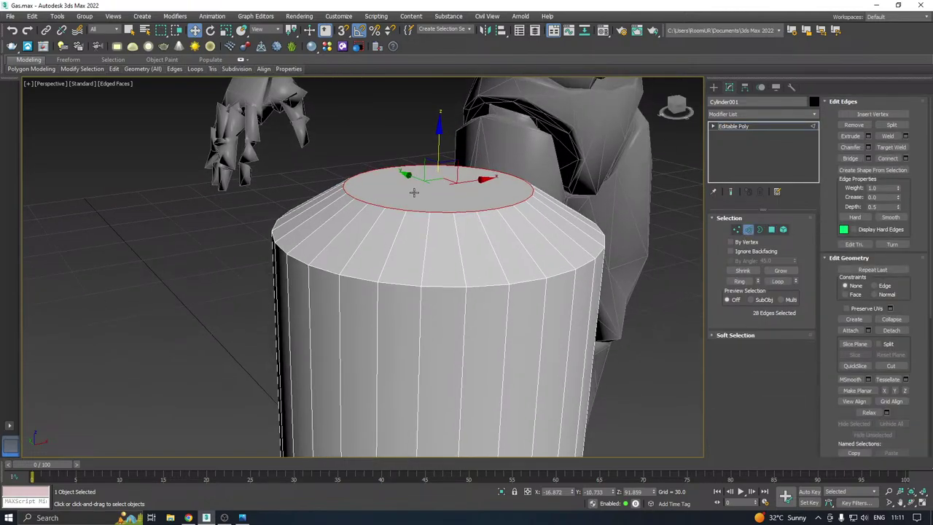
Try a three-segment chamfer of 13.6 on the inset's border edges, raising them to about 95.6 along Z
click(867, 146)
scroll(494, 194, down, 2)
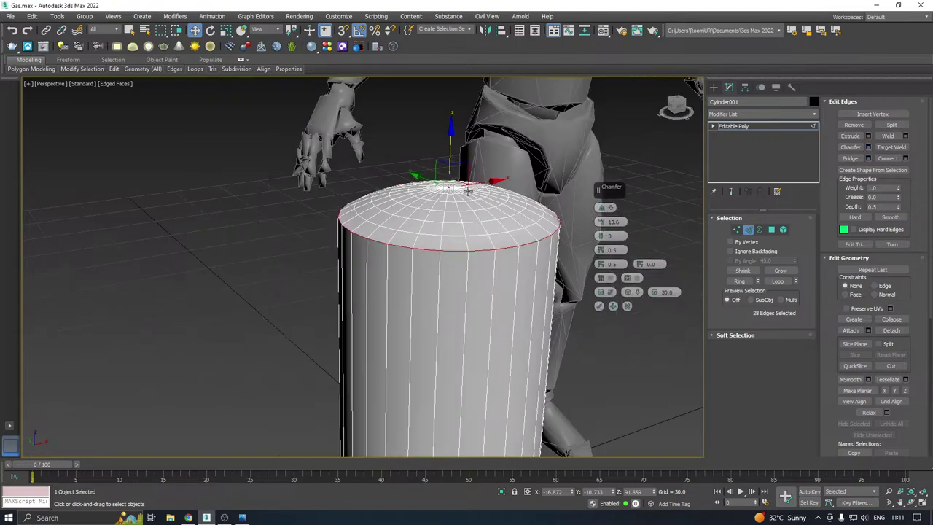
scroll(488, 197, down, 1)
alt+middle_drag(488, 197, 481, 195)
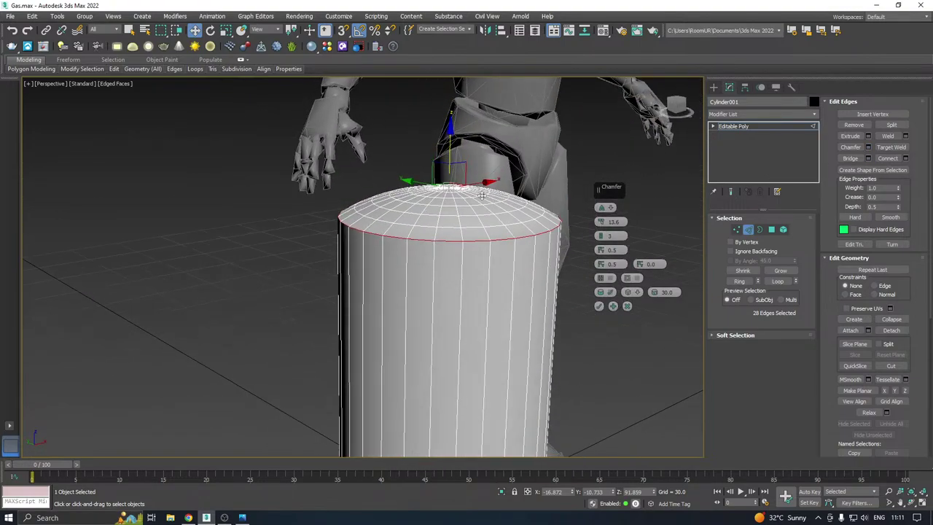
click(627, 306)
drag(449, 148, 450, 128)
click(868, 147)
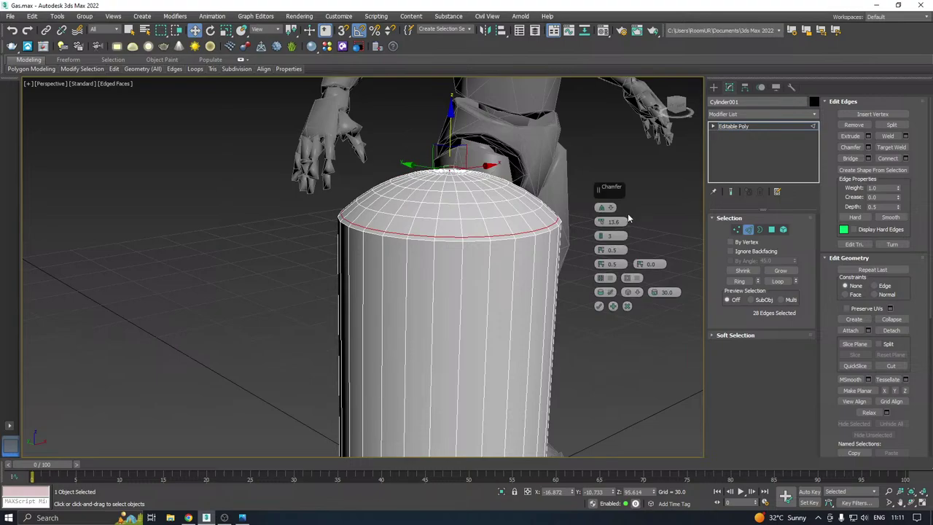
click(626, 306)
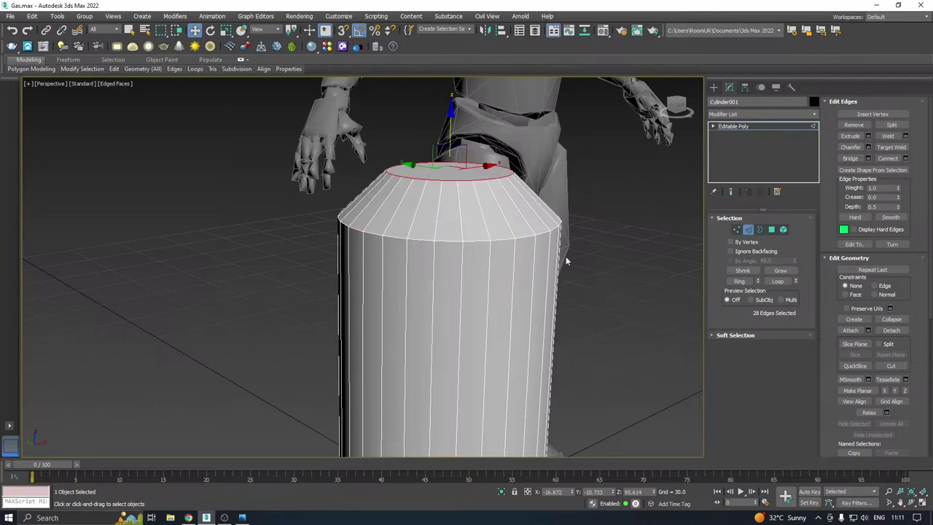
Move the inset's border edges to about 94.0 along Z and chamfer them by about 10.4 with 3 segments to form a dome
drag(451, 133, 451, 140)
click(867, 147)
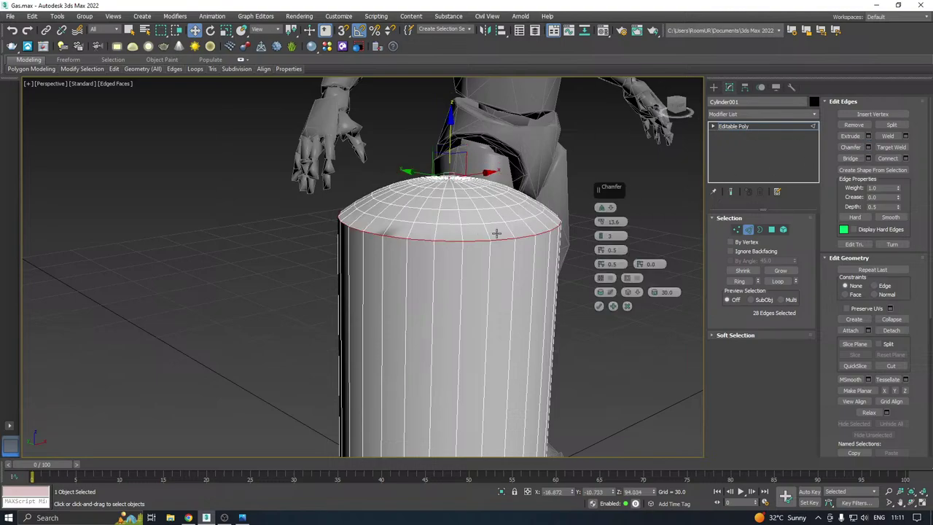
drag(601, 222, 604, 230)
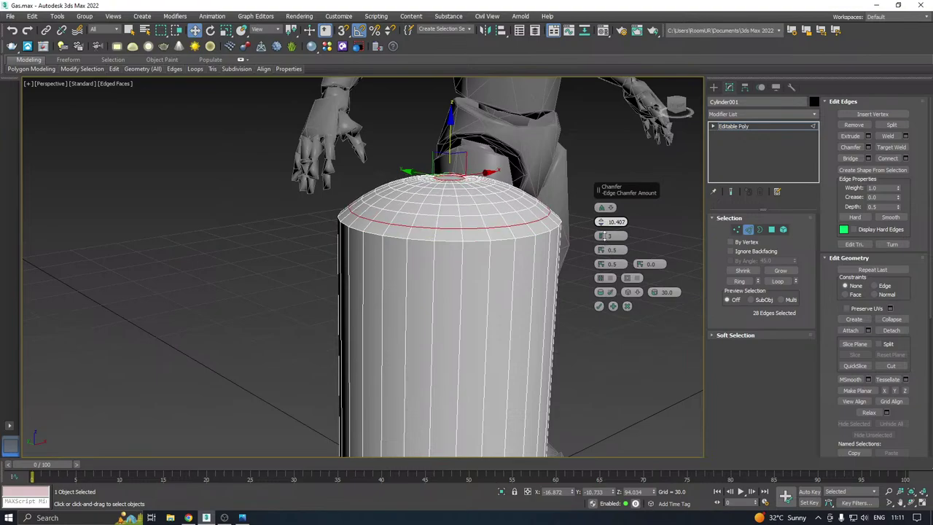
click(600, 307)
right_click(520, 275)
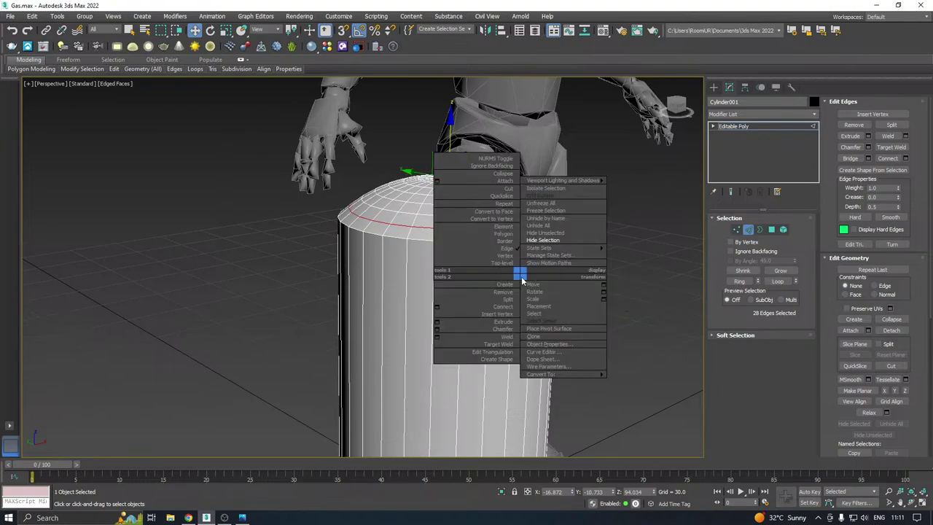
click(437, 329)
mouse_move(382, 266)
alt+middle_down()
mouse_move(366, 305)
mouse_move(386, 264)
alt+middle_up()
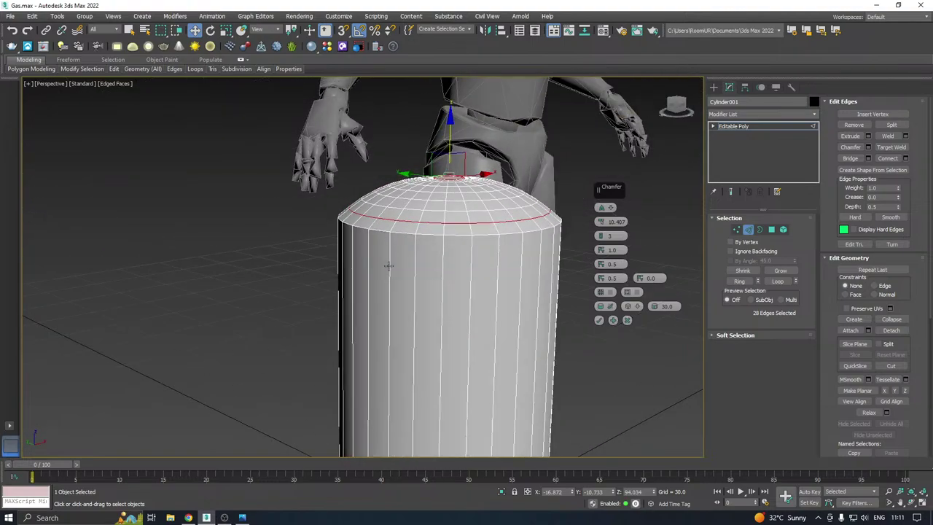
click(599, 320)
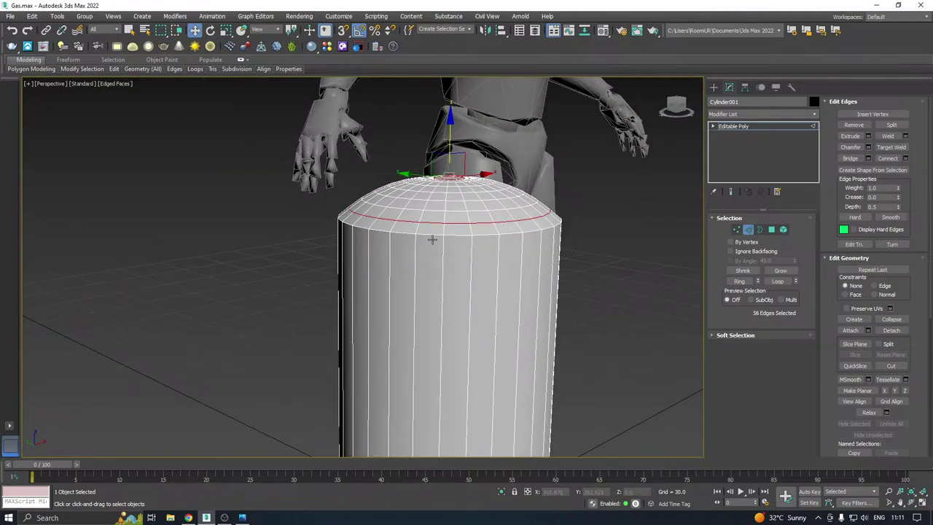
Try a three-segment chamfer of about 1.89 on the shoulder edge loop where the dome meets the cylinder wall
click(867, 146)
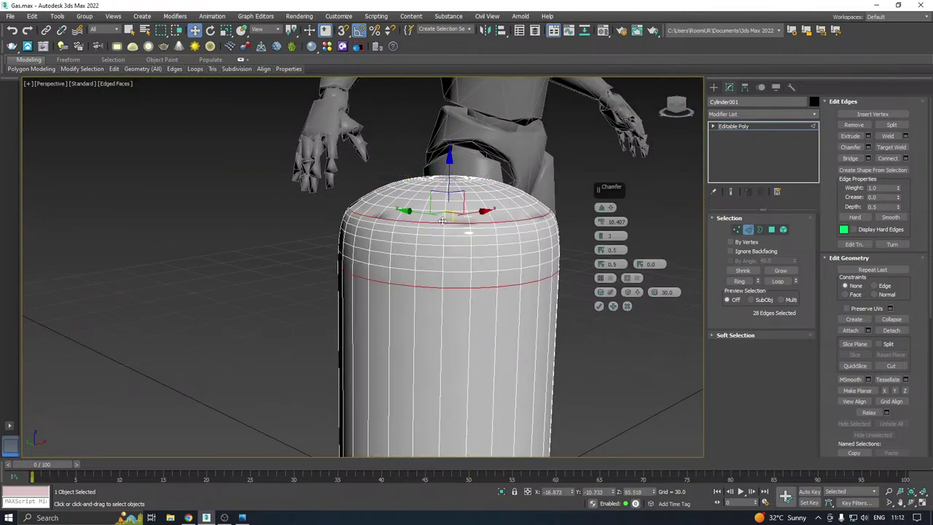
scroll(443, 220, up, 2)
mouse_move(602, 221)
mouse_down()
mouse_move(613, 252)
mouse_move(600, 223)
mouse_up()
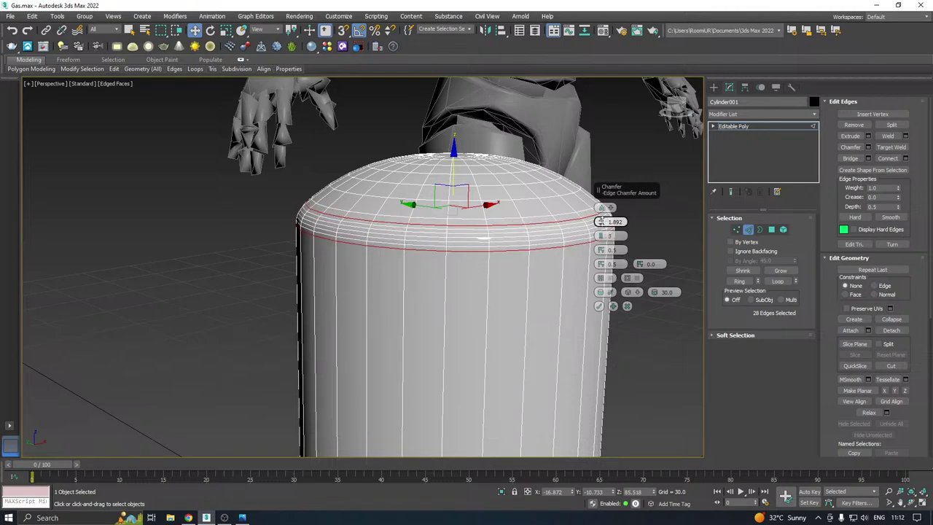
click(600, 305)
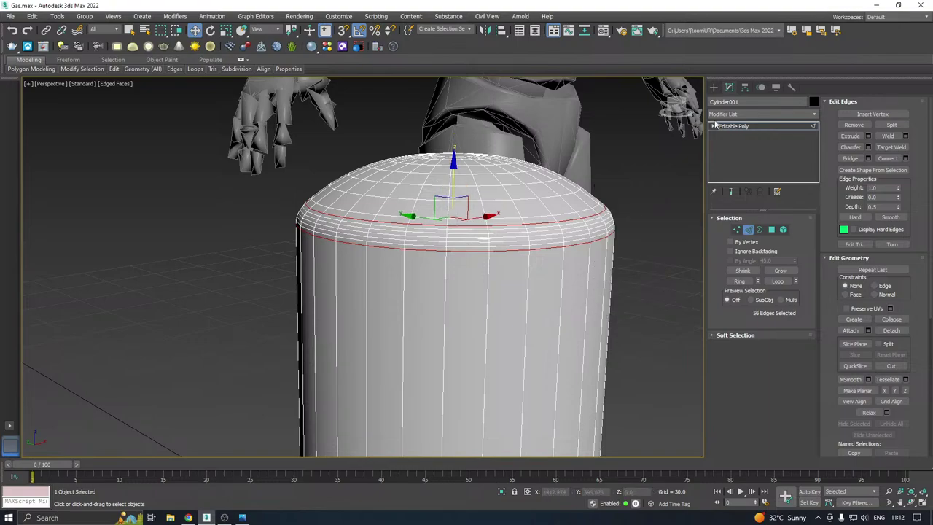
key(ctrl+z)
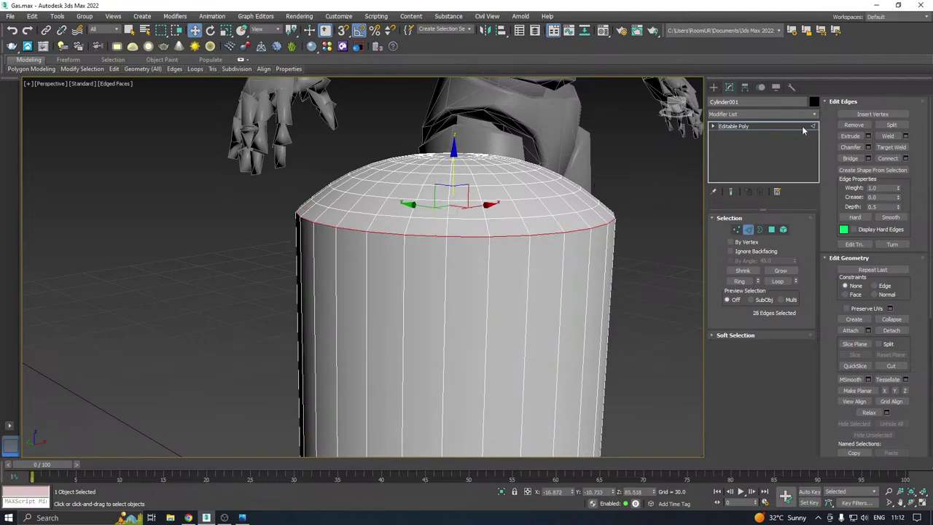
Chamfer the shoulder edge loop by about 1.89 with 1 segment, and leave edge editing with the cylinder deselected
click(868, 147)
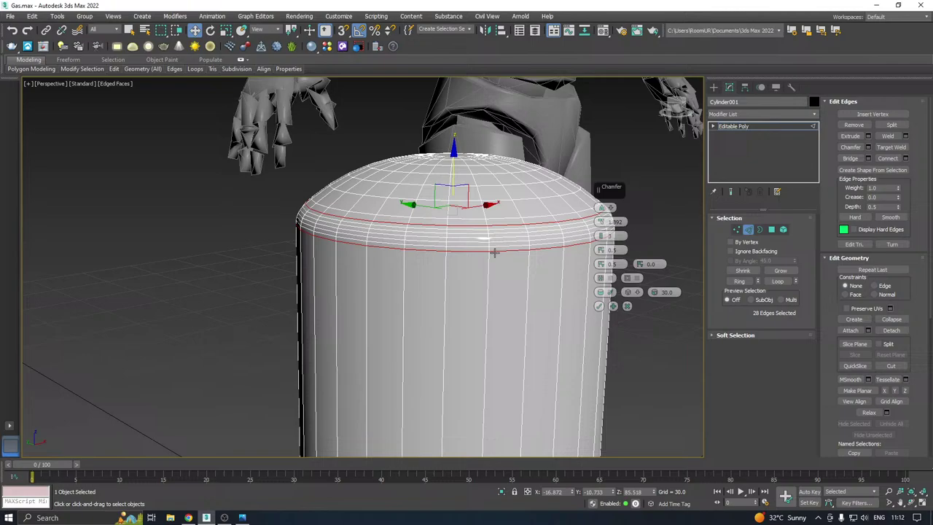
click(598, 239)
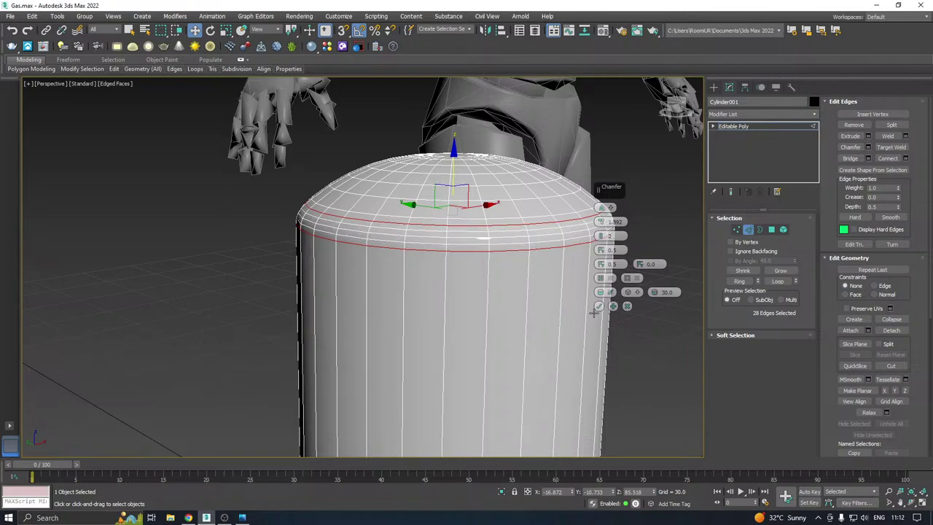
click(601, 239)
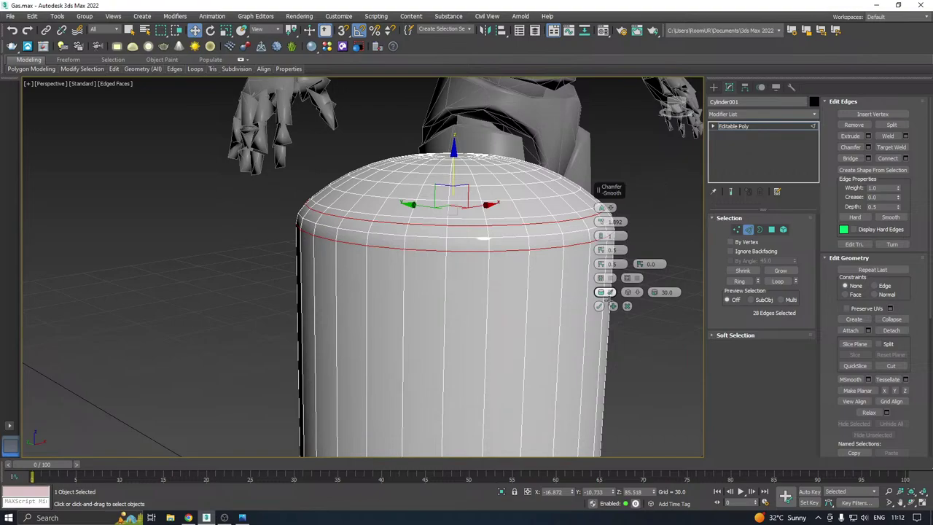
click(600, 306)
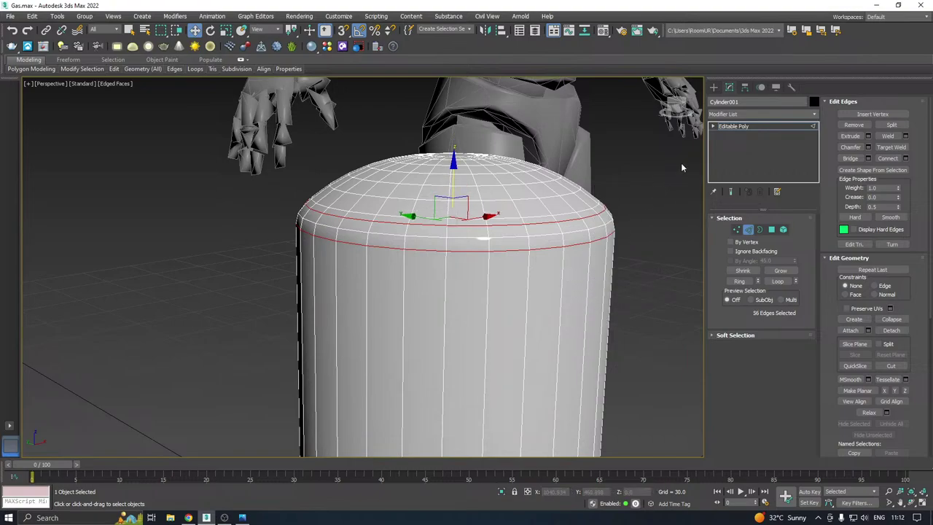
click(743, 128)
click(205, 216)
scroll(468, 152, down, 5)
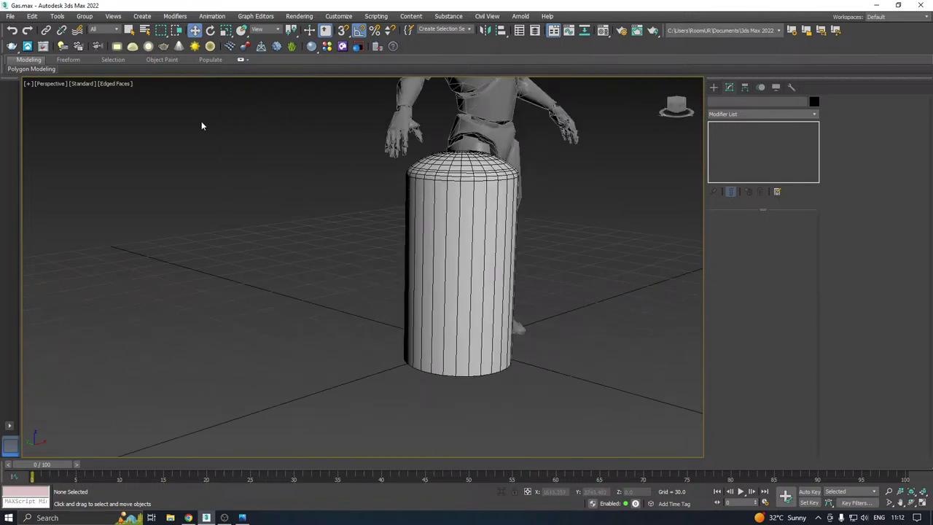
Hide the edged faces in the viewport to examine the dome's smooth shading, and restore them
click(115, 83)
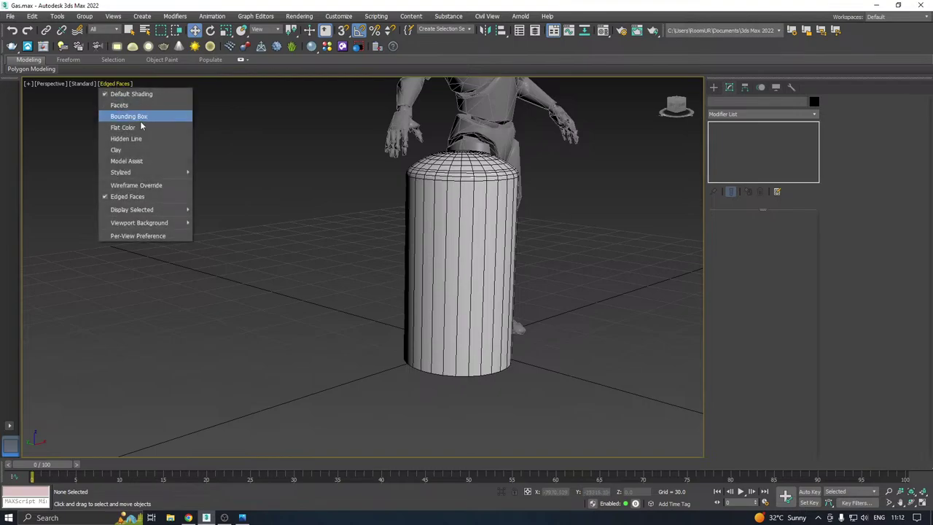
click(152, 194)
scroll(396, 176, up, 2)
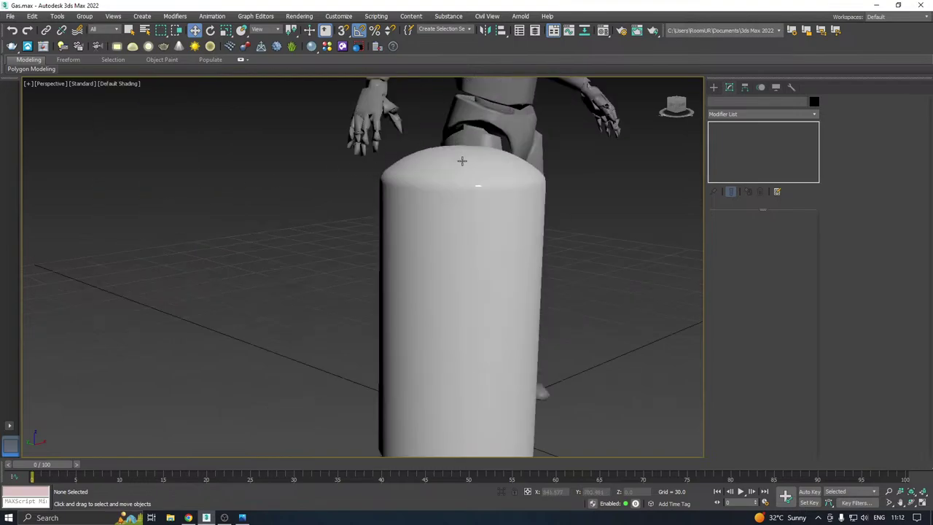
click(114, 84)
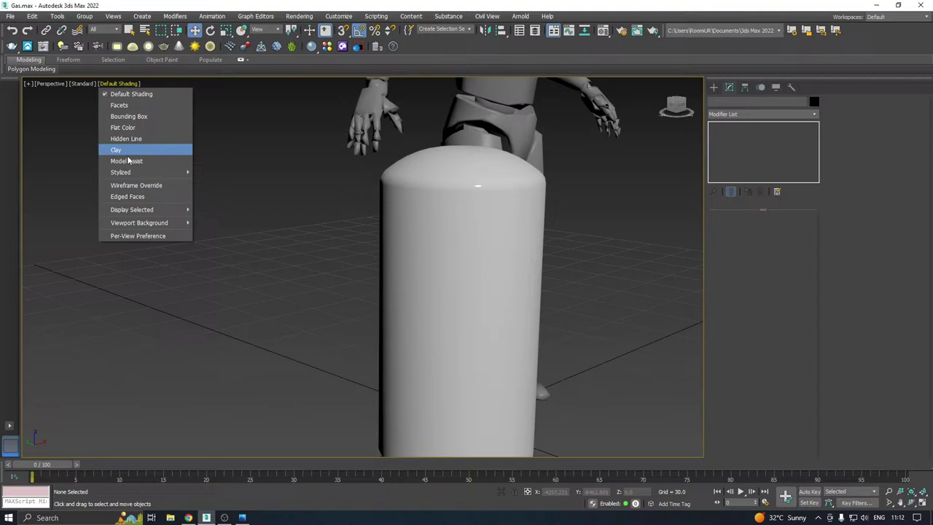
click(127, 196)
scroll(388, 240, down, 4)
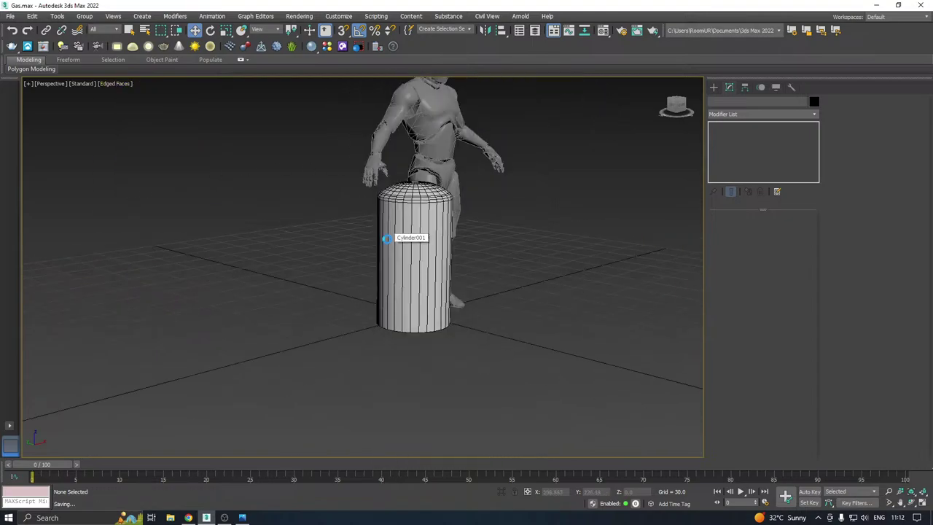
click(188, 517)
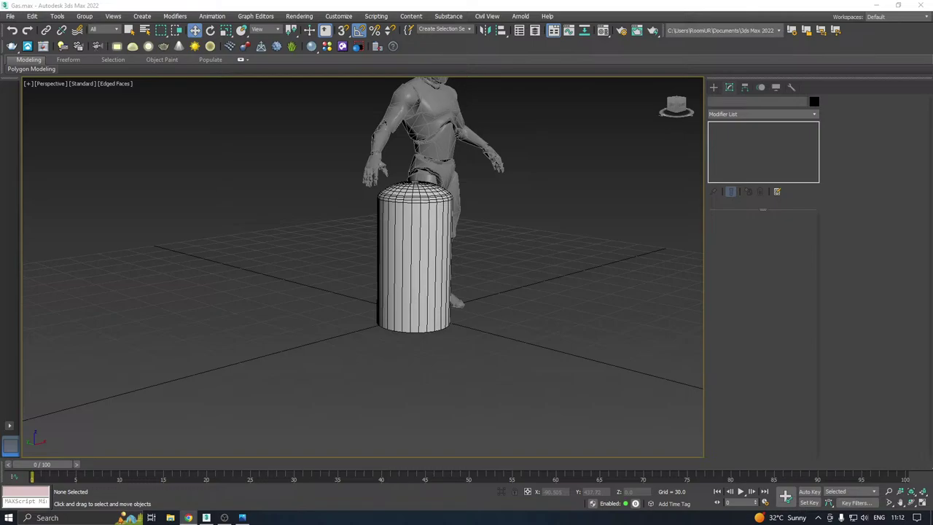
Select the cylinder's bottom cap polygon and convert the selection to its perimeter edges
scroll(430, 290, up, 3)
click(430, 252)
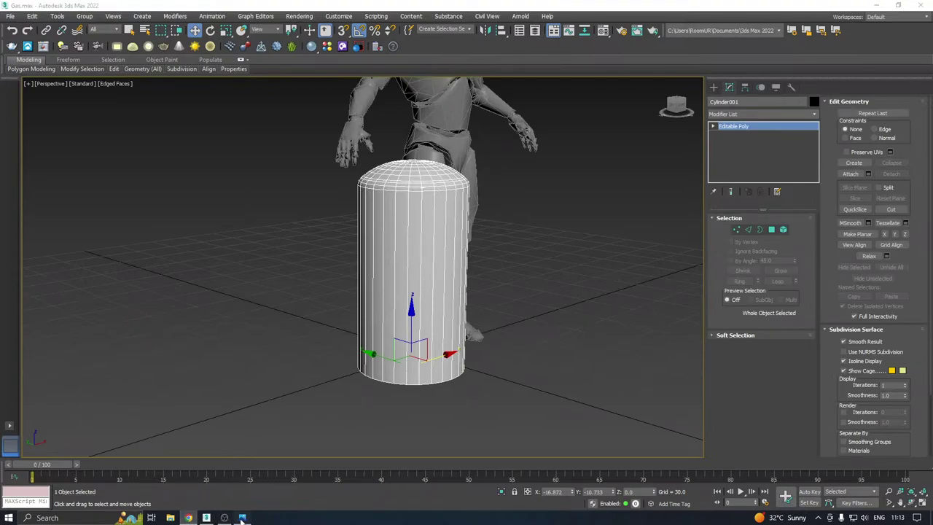
alt+middle_drag(340, 344, 421, 312)
scroll(421, 312, up, 2)
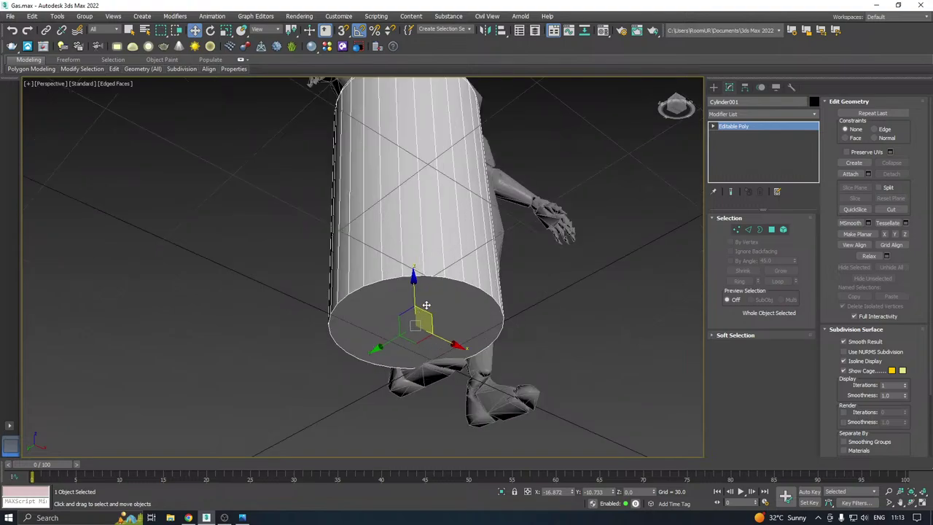
click(759, 229)
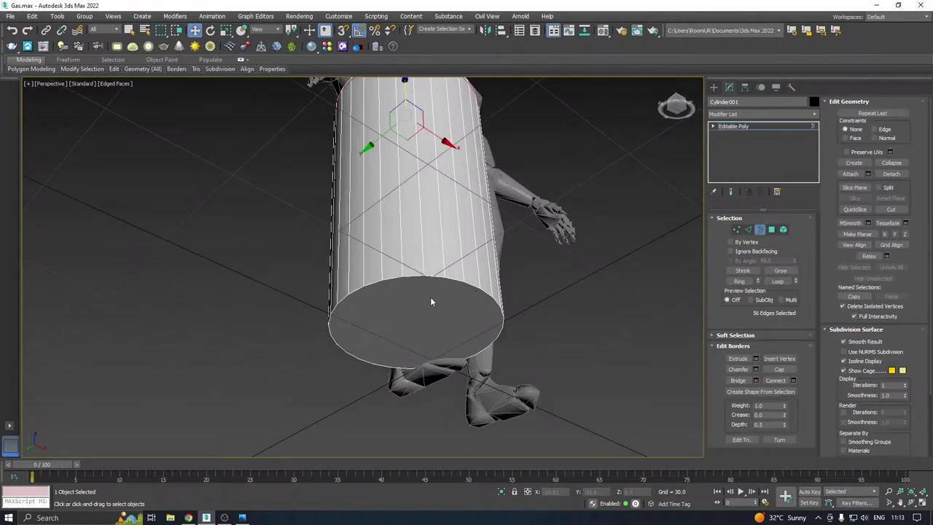
key(4)
click(381, 340)
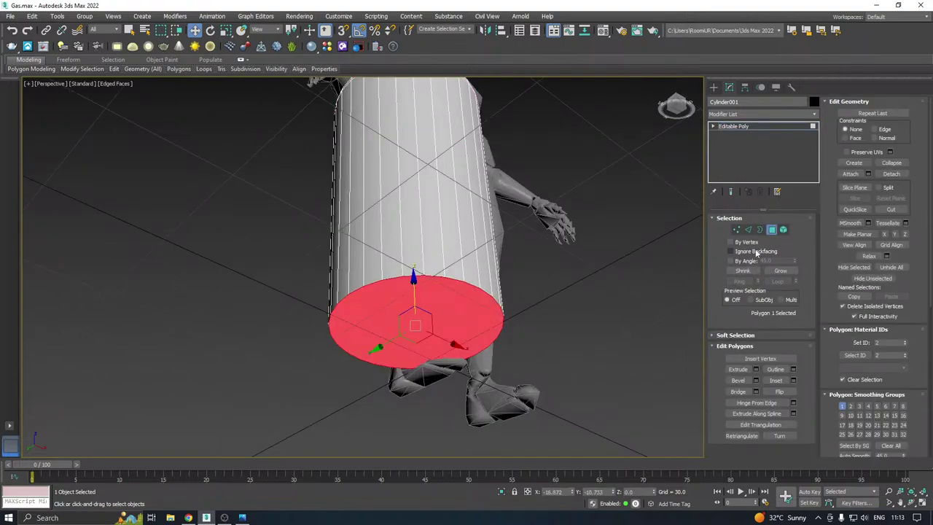
ctrl+click(748, 229)
scroll(400, 298, up, 2)
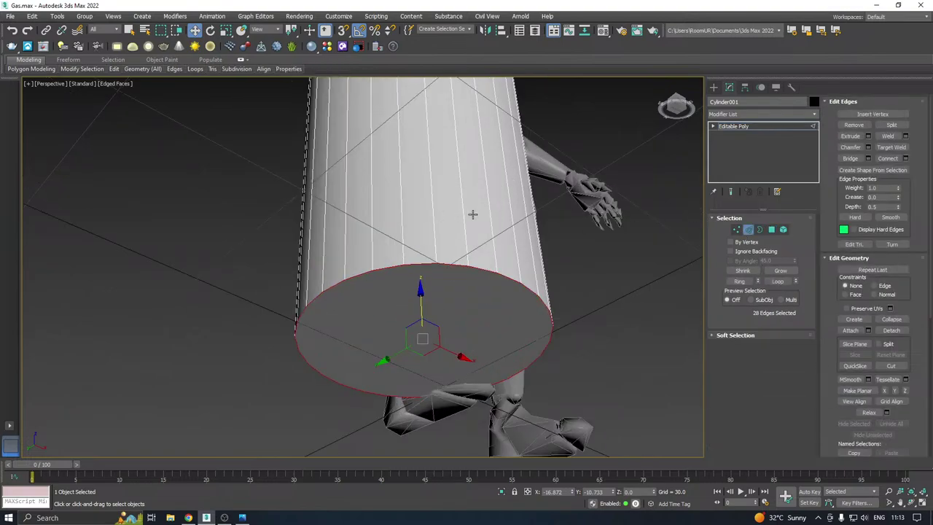
Chamfer the bottom rim edges by about 4.73 with 2 segments, and return to whole-object level
click(867, 146)
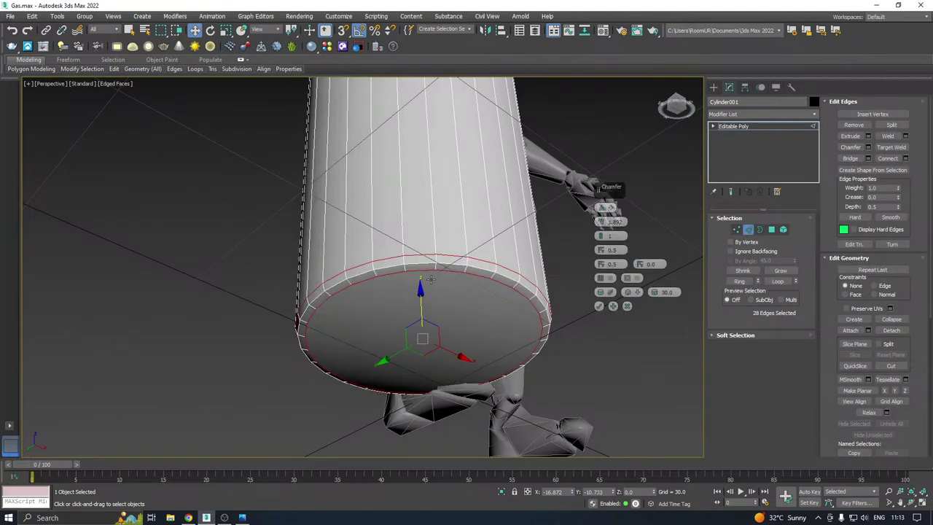
drag(611, 221, 599, 182)
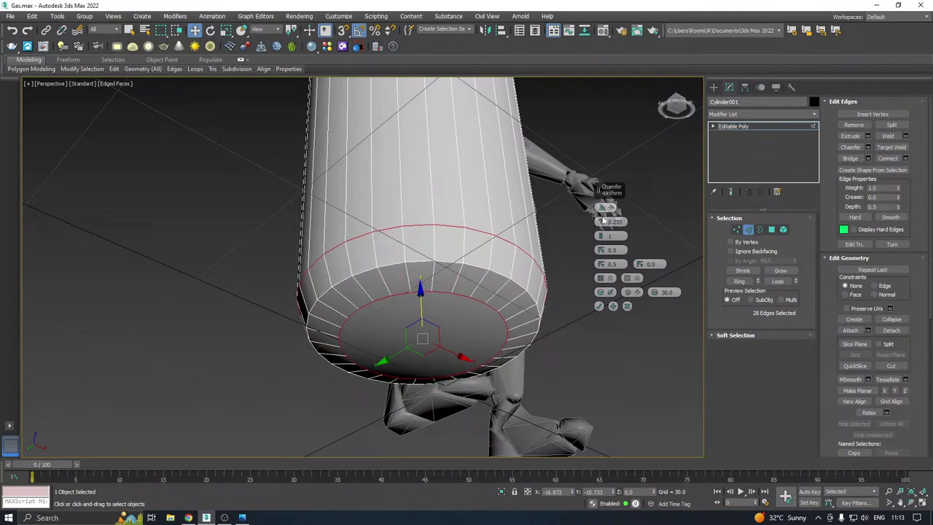
click(600, 235)
alt+middle_drag(430, 242, 430, 263)
drag(603, 227, 608, 237)
alt+middle_drag(454, 266, 410, 273)
scroll(376, 366, down, 3)
alt+middle_drag(403, 321, 371, 357)
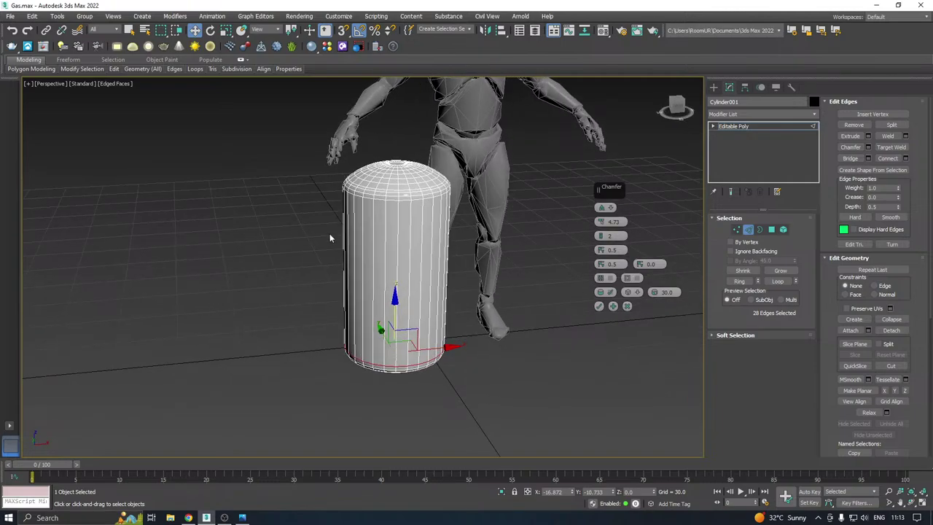
mouse_move(436, 305)
alt+middle_down()
mouse_move(439, 288)
mouse_move(447, 300)
alt+middle_up()
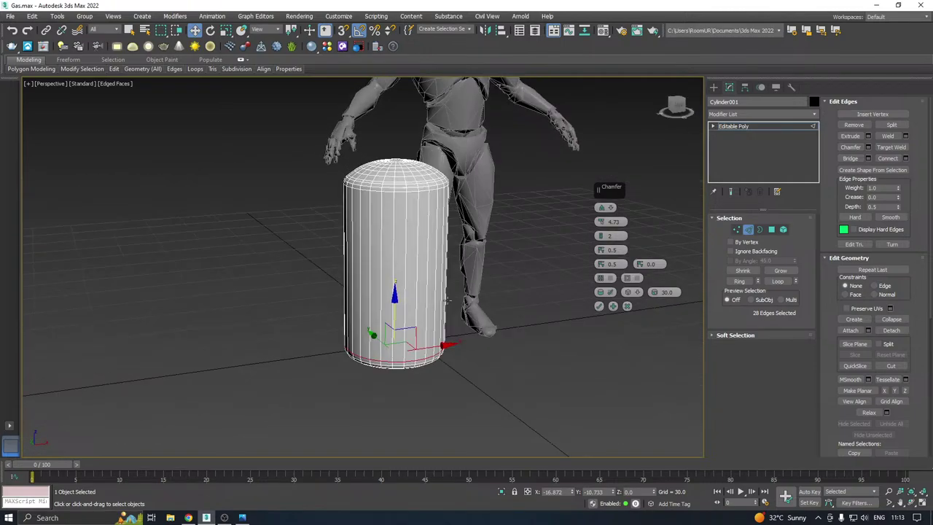
scroll(432, 274, up, 2)
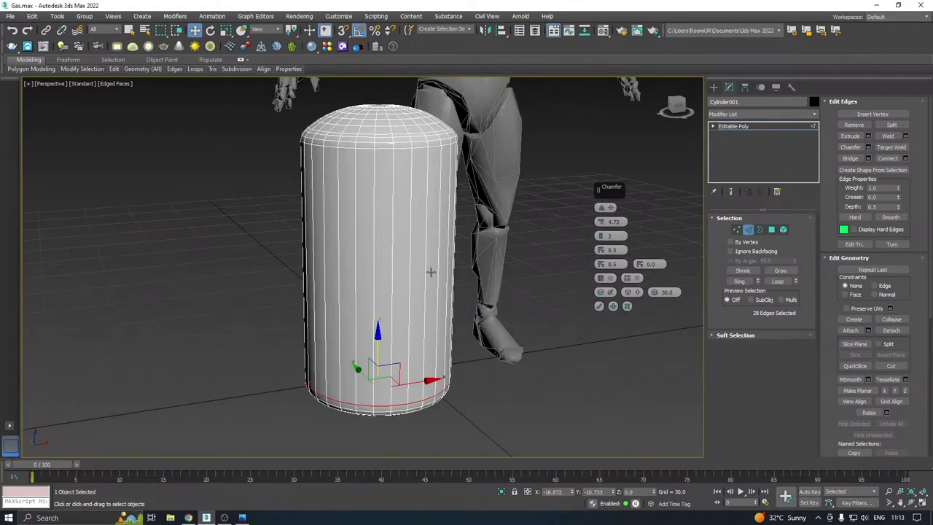
alt+middle_drag(453, 270, 450, 235)
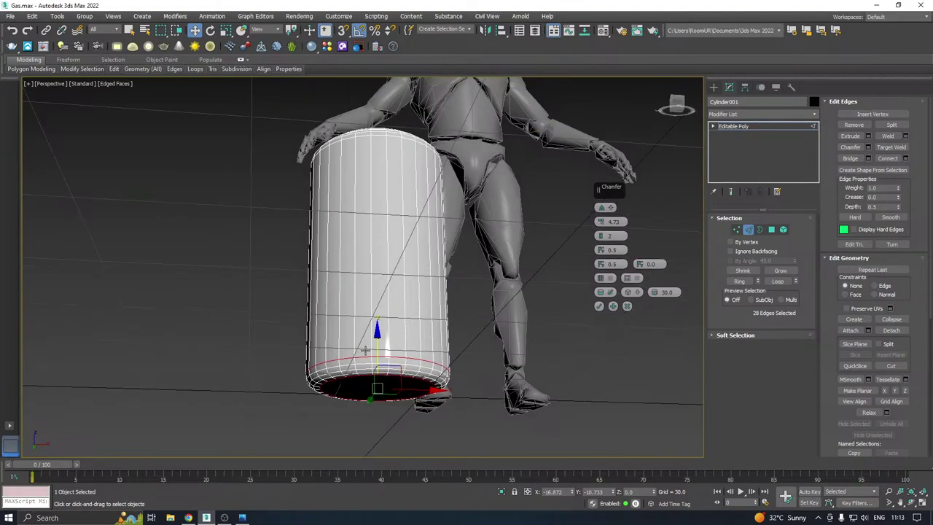
scroll(361, 361, up, 3)
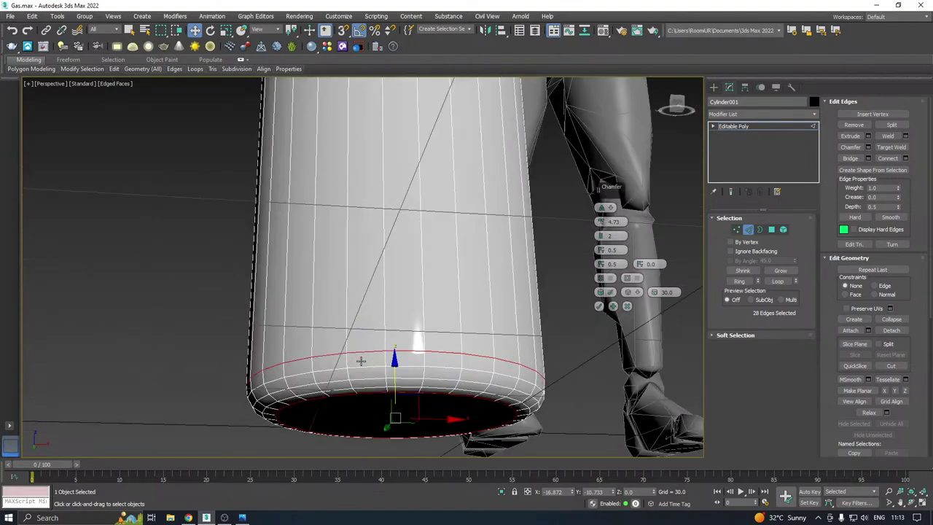
click(600, 305)
scroll(428, 348, down, 3)
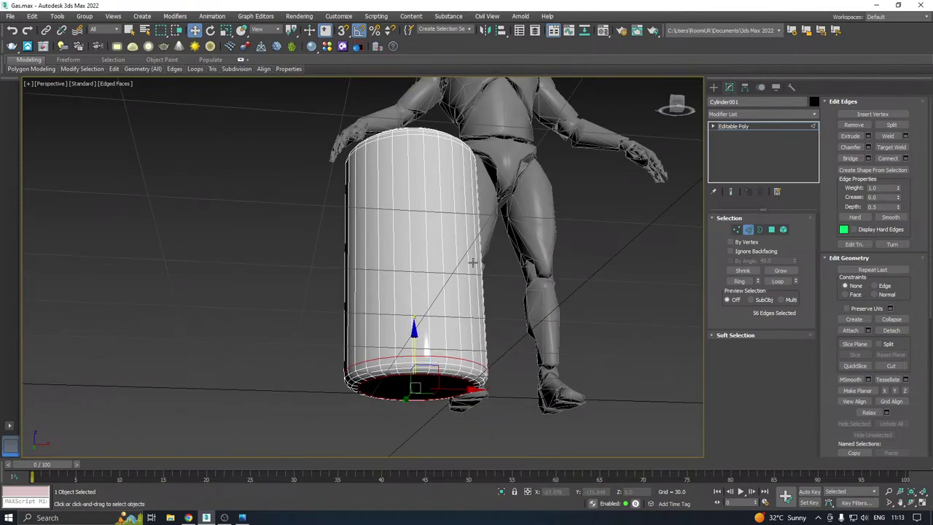
mouse_move(460, 272)
alt+middle_down()
mouse_move(487, 297)
mouse_move(495, 288)
mouse_move(433, 268)
mouse_move(457, 270)
alt+middle_up()
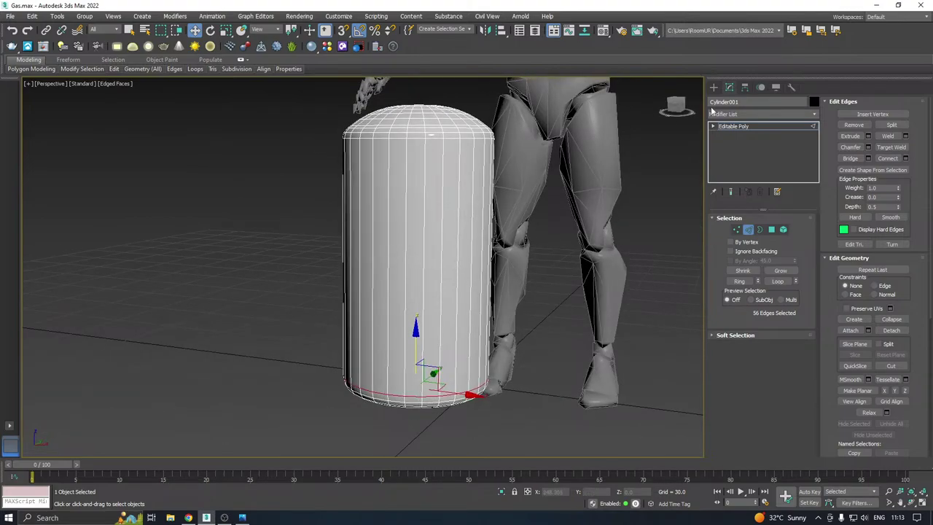
click(775, 129)
In the top view, move the cylinder near the origin to about X 5.0, Y -1.9, and hide all unselected objects
alt+middle_drag(384, 199, 451, 219)
alt+middle_drag(421, 252, 467, 262)
middle_drag(339, 179, 376, 198)
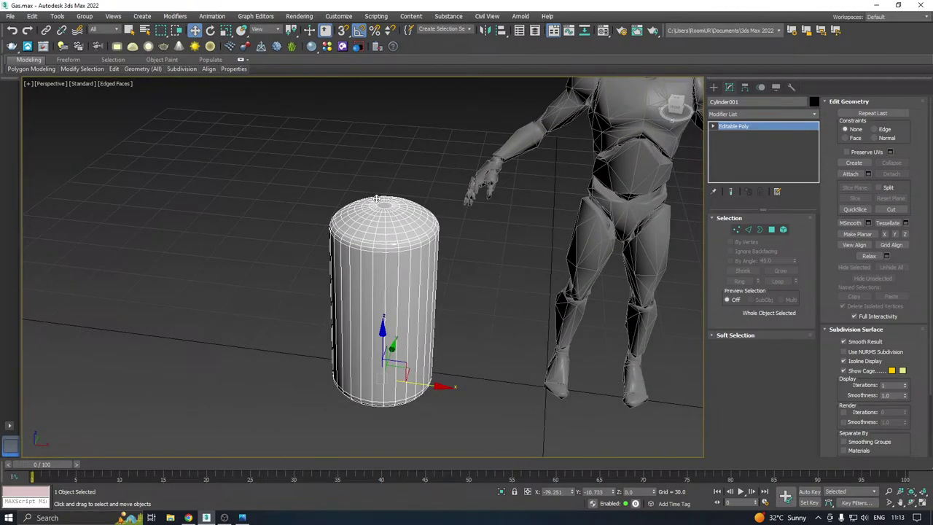
key(t)
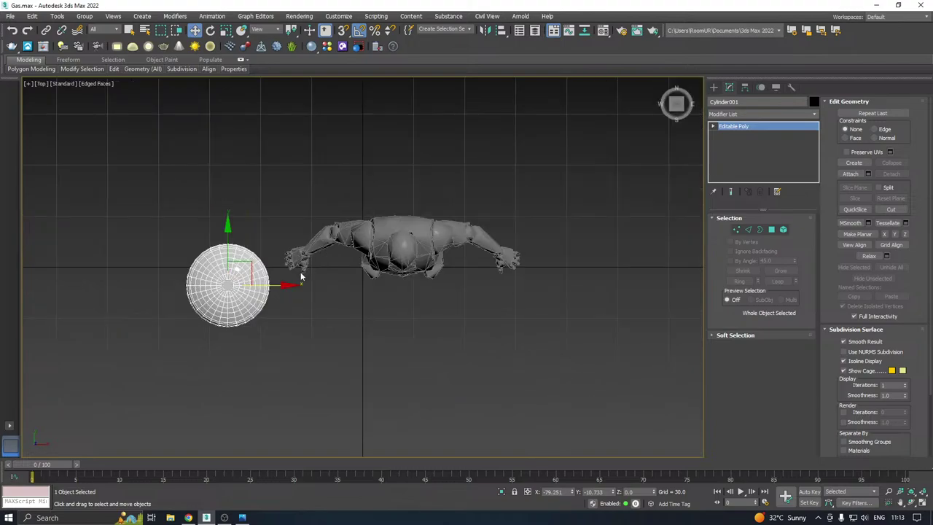
drag(275, 286, 453, 303)
right_click(388, 274)
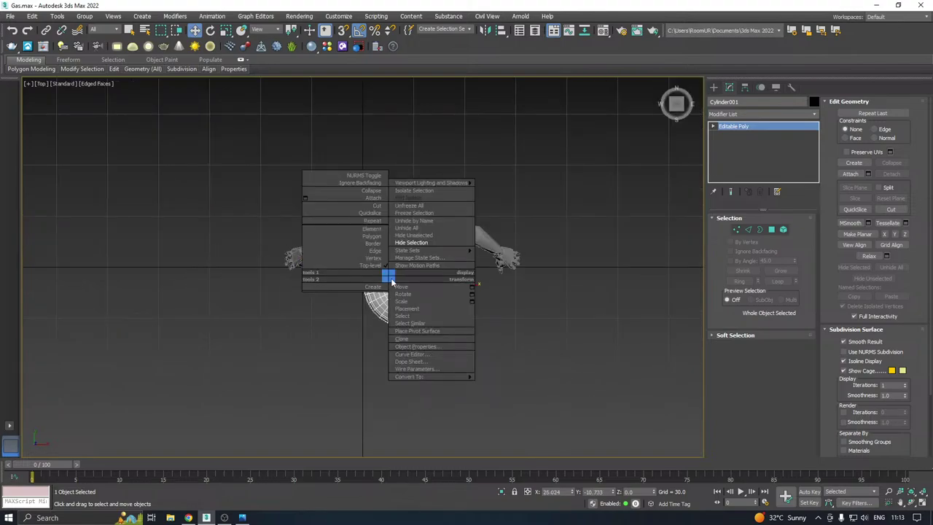
click(413, 235)
mouse_move(406, 286)
mouse_down()
mouse_move(405, 271)
mouse_move(415, 275)
mouse_move(405, 268)
mouse_up()
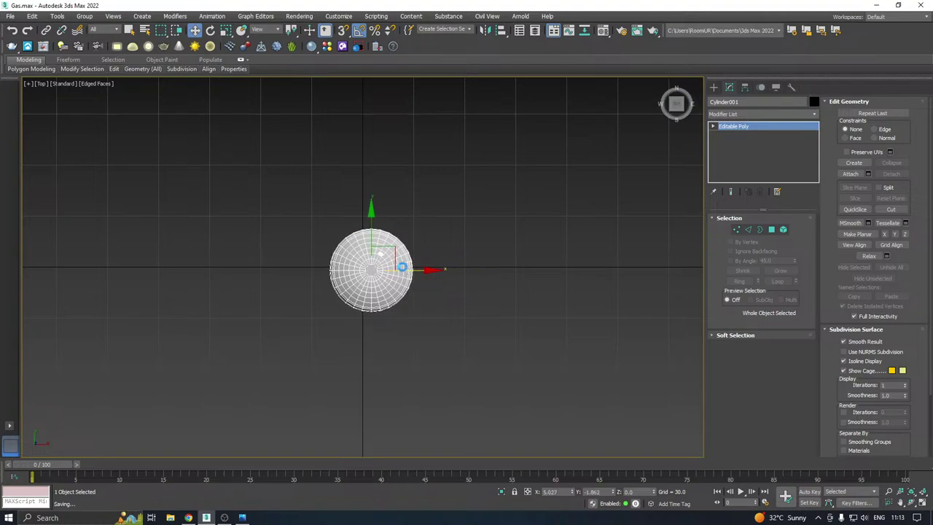
Draw a circle spline of radius about 17.4 centred on the cylinder in the top view, and finish with the Move tool
scroll(373, 268, up, 4)
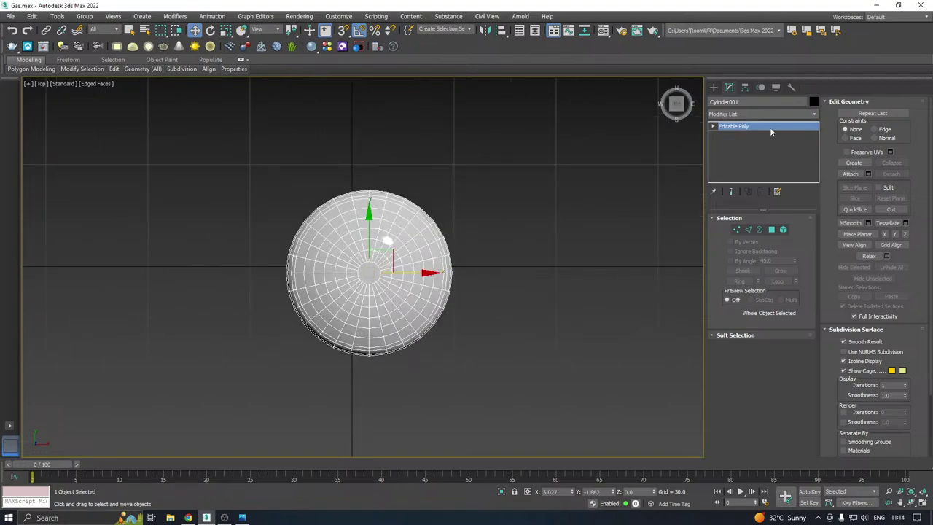
click(714, 87)
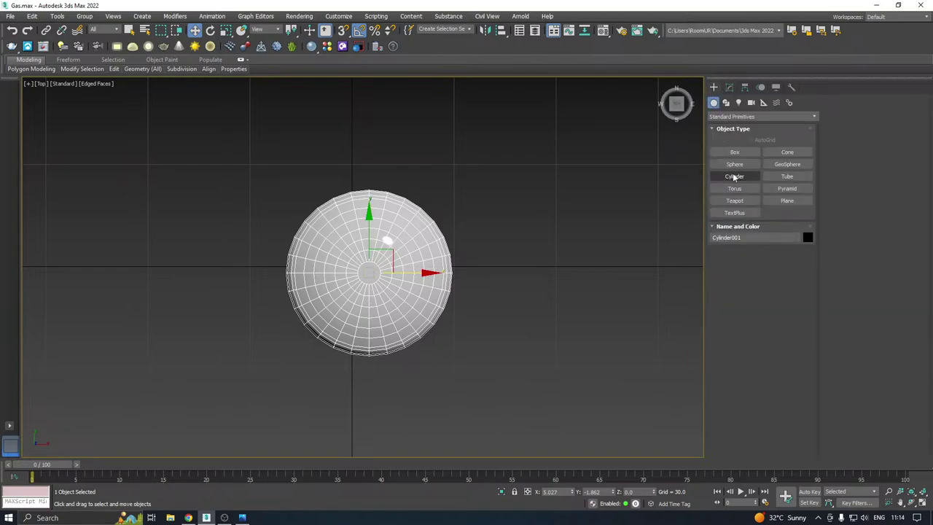
click(727, 103)
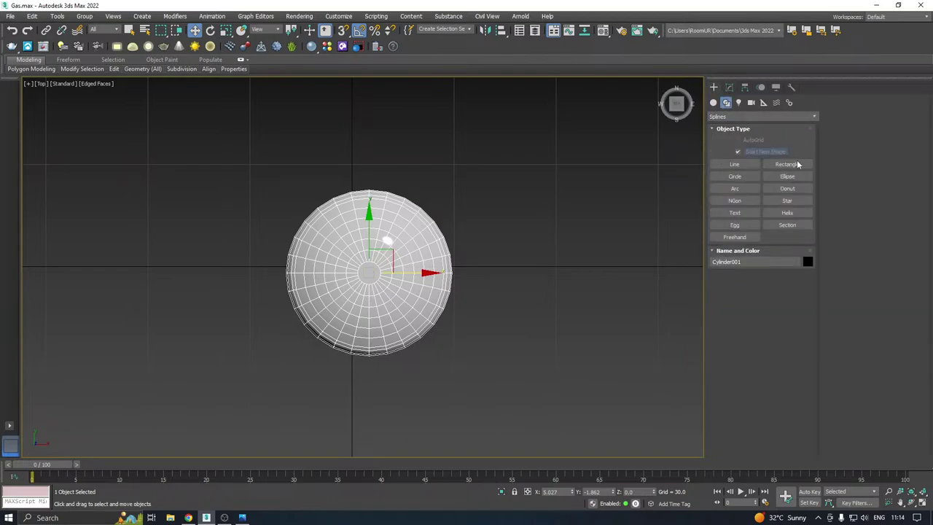
click(738, 177)
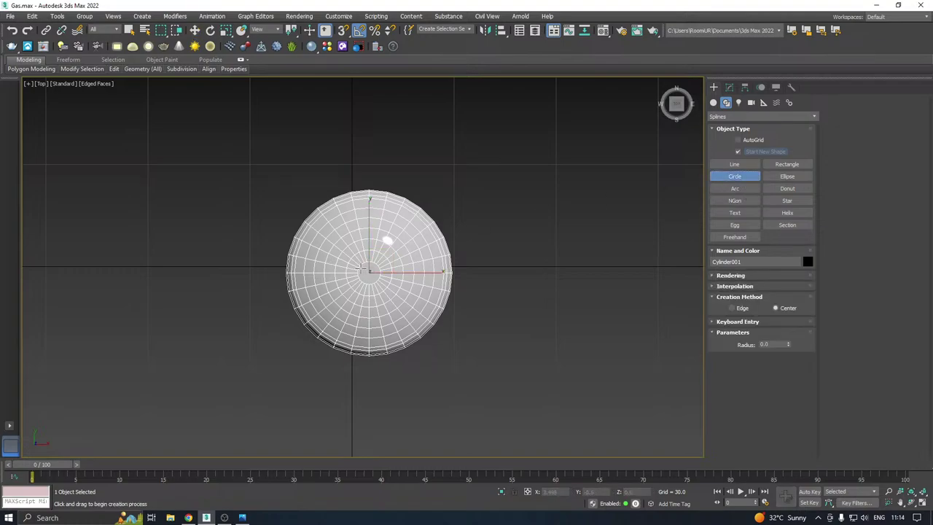
drag(369, 271, 422, 297)
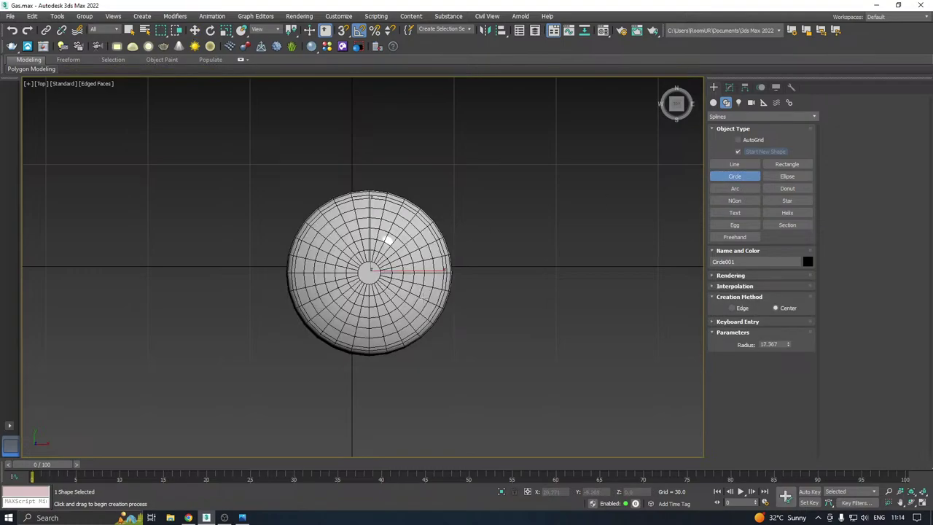
key(w)
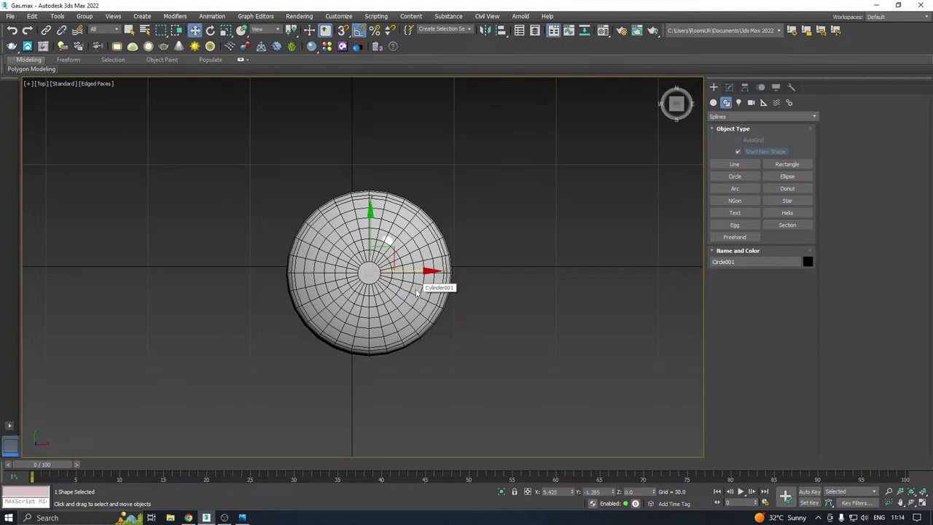
Raise the circle above the dome in the perspective view to about 106 along Z
key(p)
scroll(419, 299, down, 5)
alt+middle_drag(416, 268, 410, 308)
drag(402, 312, 452, 121)
scroll(410, 182, up, 4)
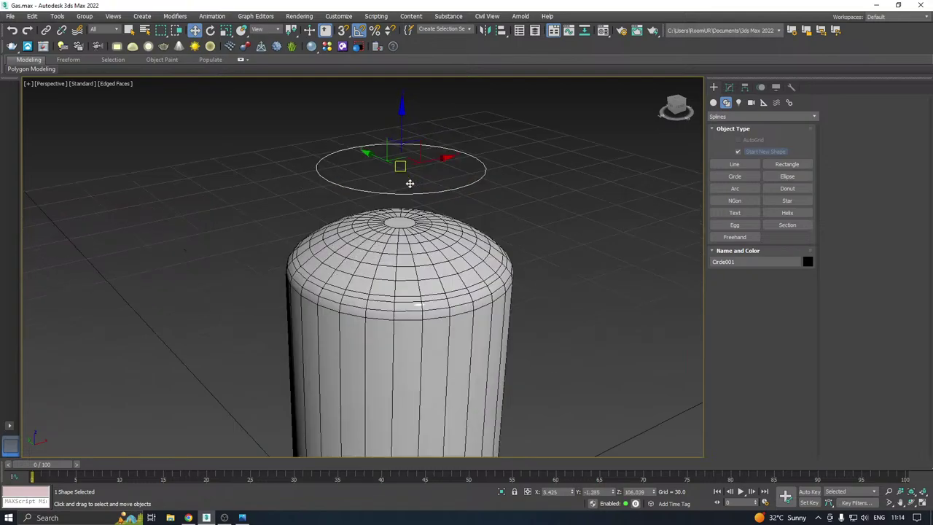
alt+middle_drag(410, 183, 432, 166)
Enable the circle's rendering in the viewport and set its radial thickness to 4
click(729, 86)
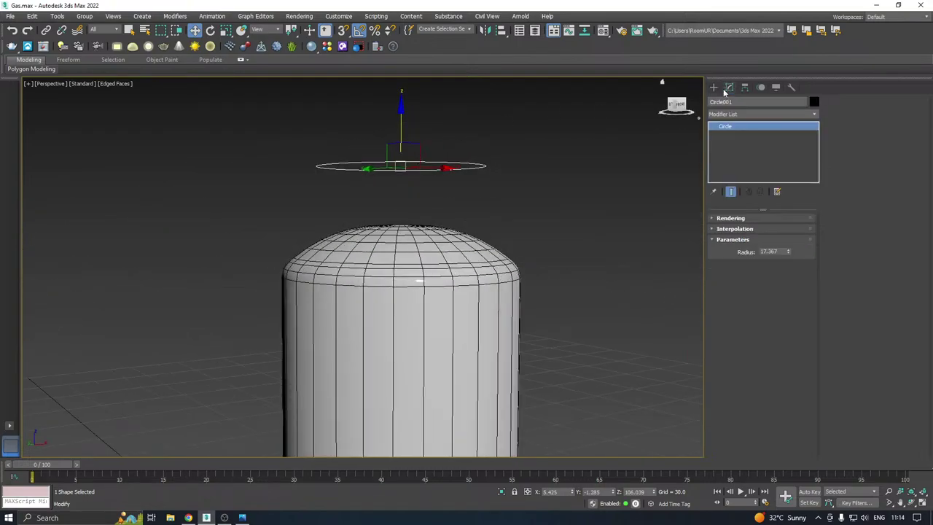
alt+middle_drag(562, 146, 569, 187)
click(714, 219)
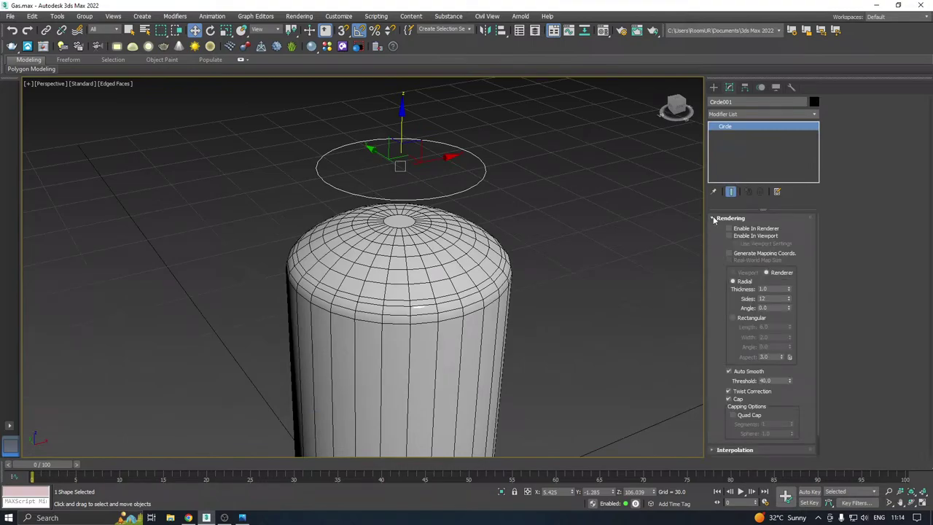
click(756, 235)
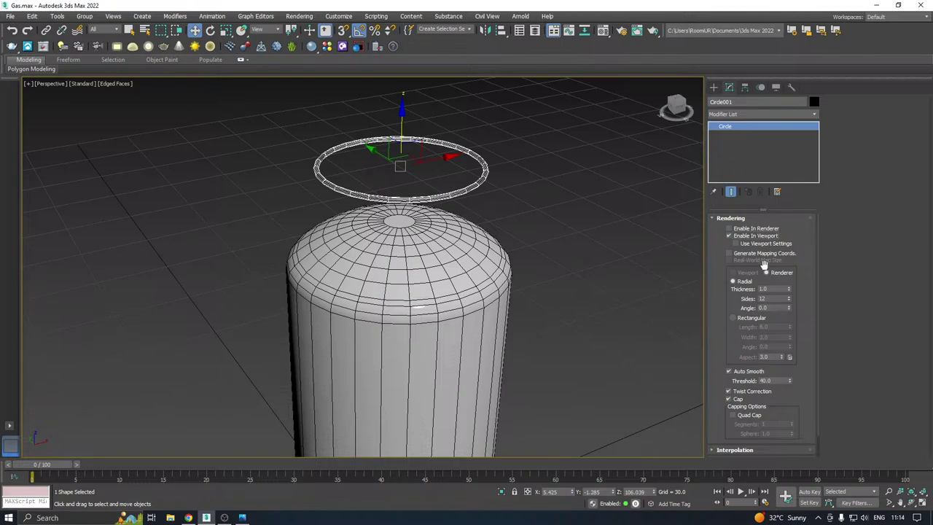
drag(791, 291, 777, 220)
mouse_move(790, 290)
mouse_down()
mouse_move(790, 256)
mouse_move(796, 275)
mouse_up()
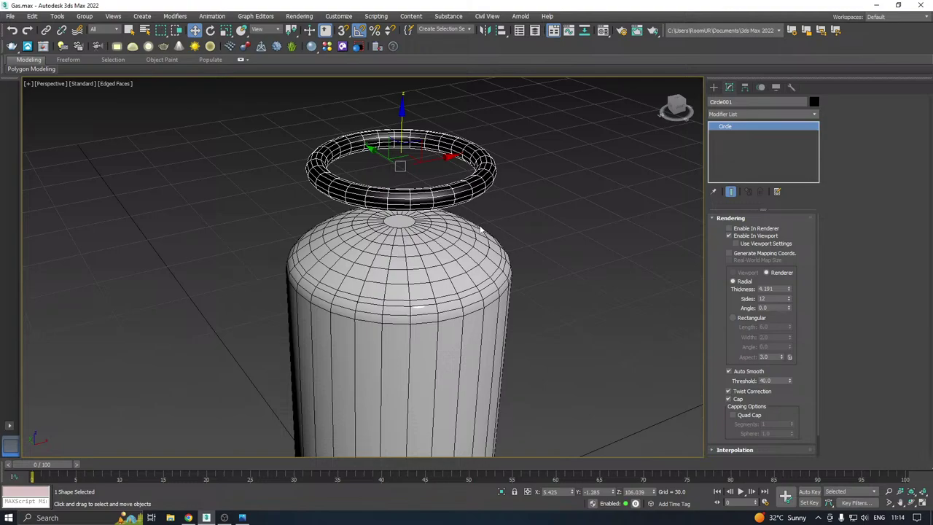
double_click(774, 289)
text(4)
key(Return)
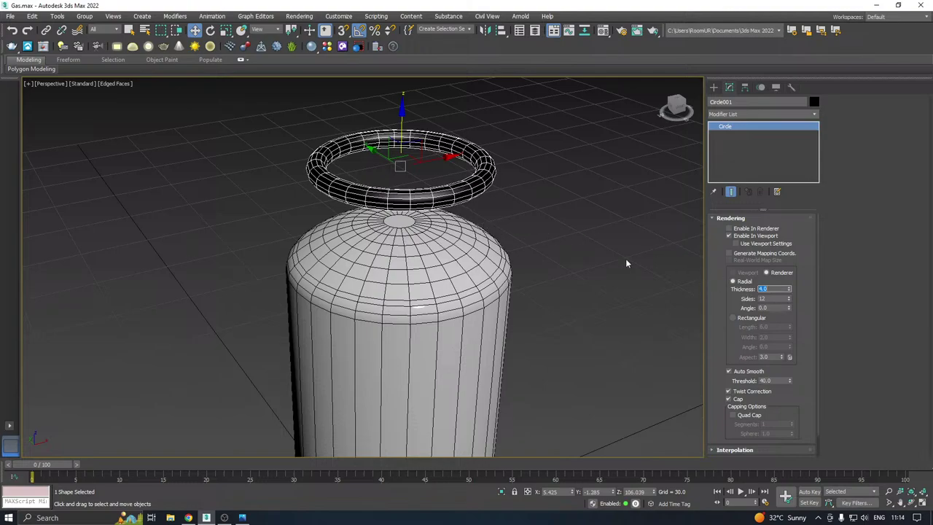
Assign the dd physical material to the ring above the cylinder
scroll(423, 279, down, 2)
alt+middle_drag(452, 262, 437, 238)
scroll(429, 234, up, 2)
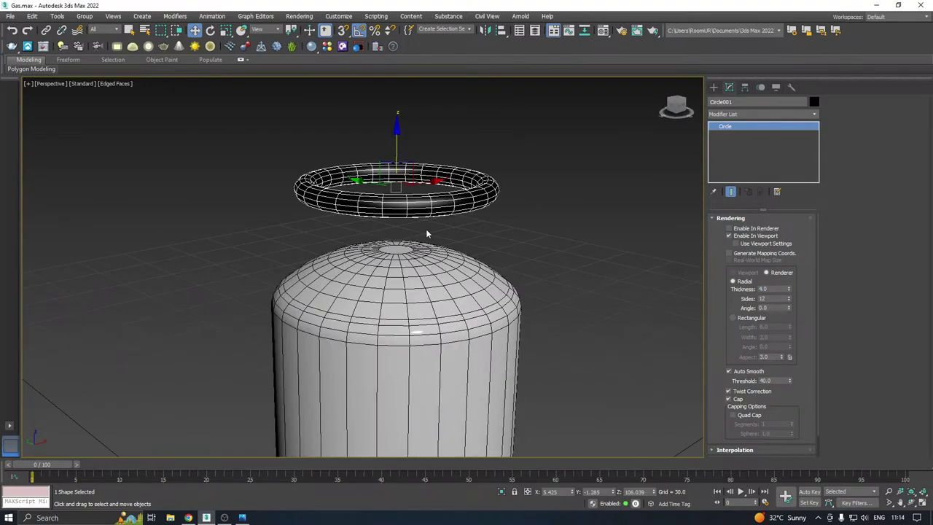
key(m)
click(67, 214)
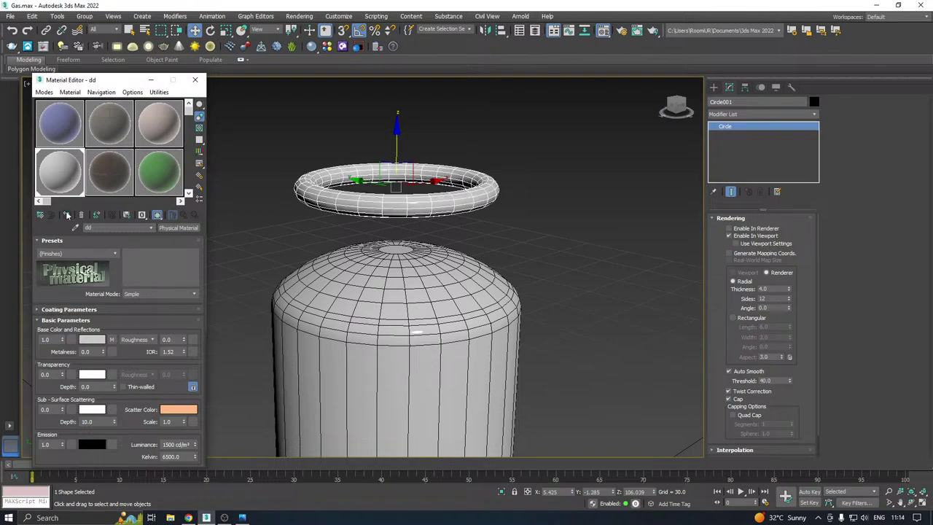
key(m)
Try a radial thickness of 5 on the ring and deselect it to judge its proportions
scroll(408, 171, down, 2)
alt+middle_drag(408, 171, 412, 162)
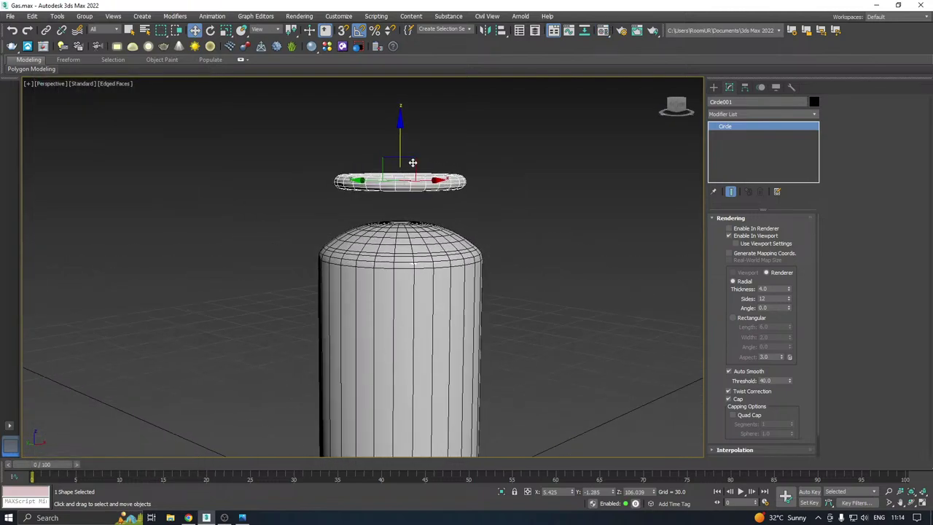
drag(772, 289, 718, 286)
text(5)
key(Return)
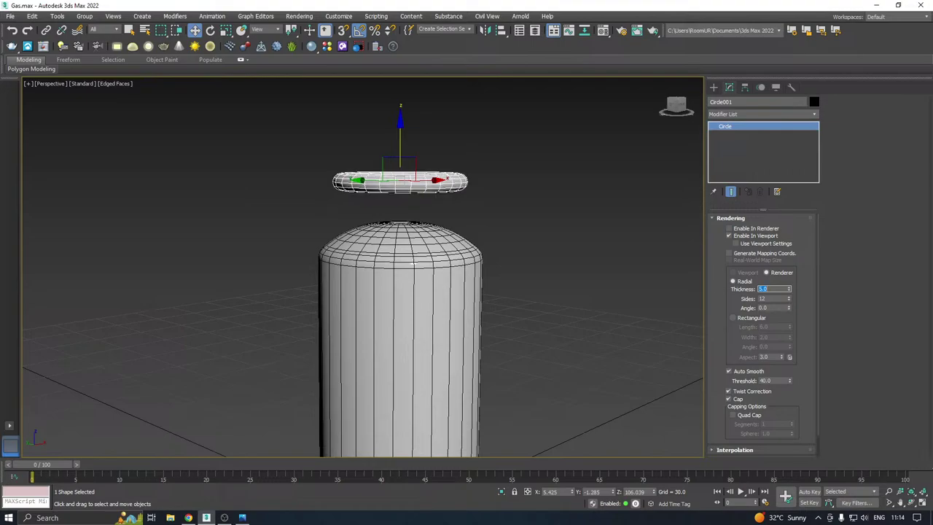
alt+middle_drag(496, 243, 519, 249)
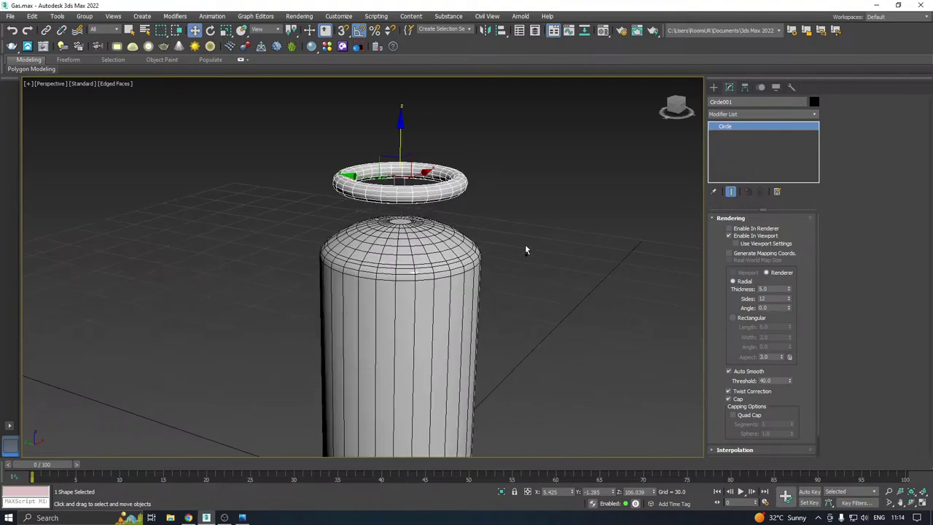
click(548, 231)
scroll(450, 234, down, 2)
scroll(446, 235, up, 2)
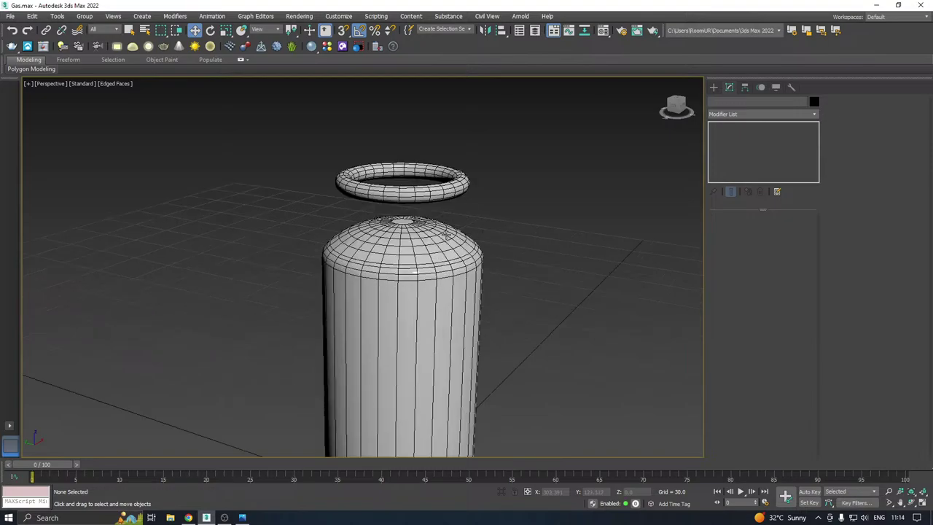
Select the ring again and set its radial thickness to 4.5
scroll(421, 218, up, 2)
click(414, 186)
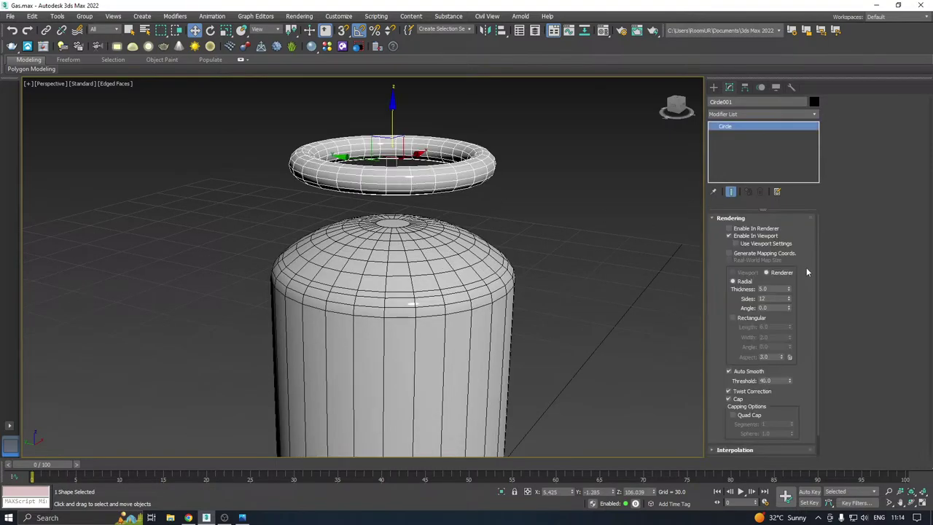
double_click(768, 288)
text(4.5)
key(Return)
scroll(422, 239, down, 3)
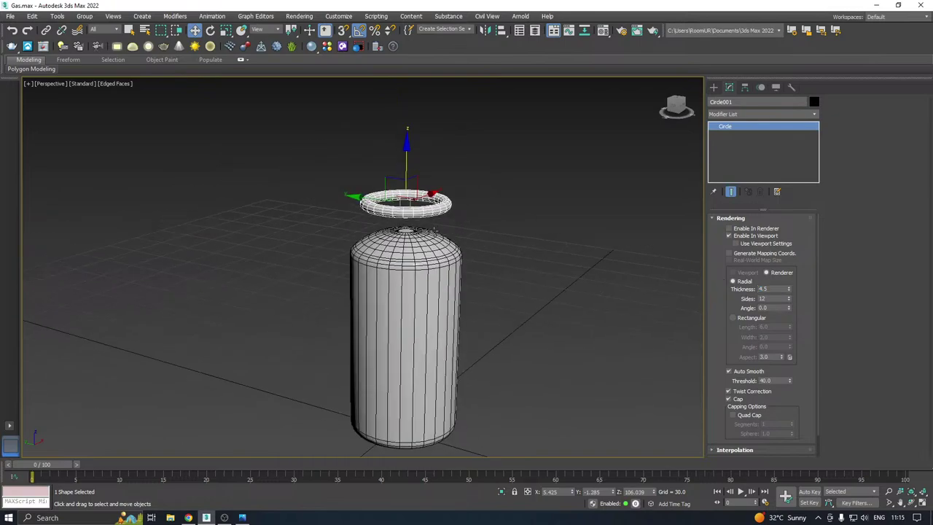
alt+middle_drag(434, 229, 416, 208)
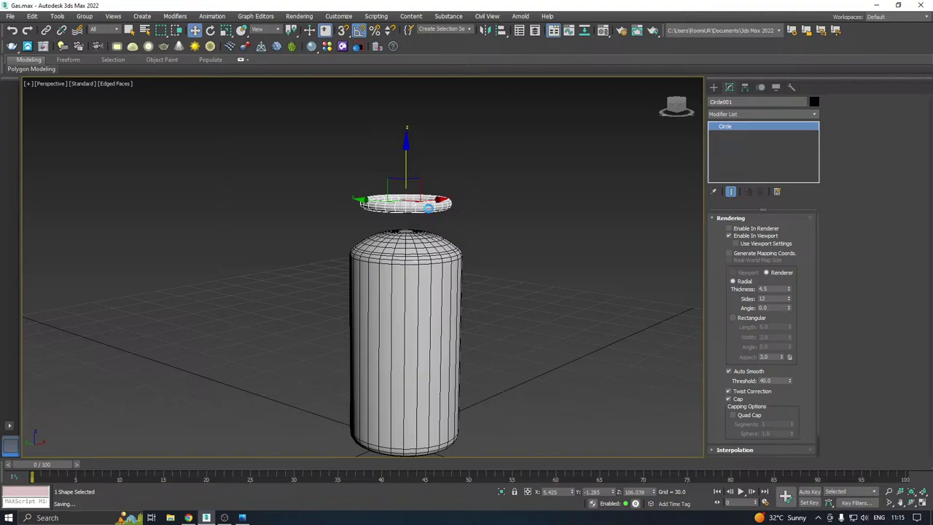
middle_drag(429, 208, 454, 203)
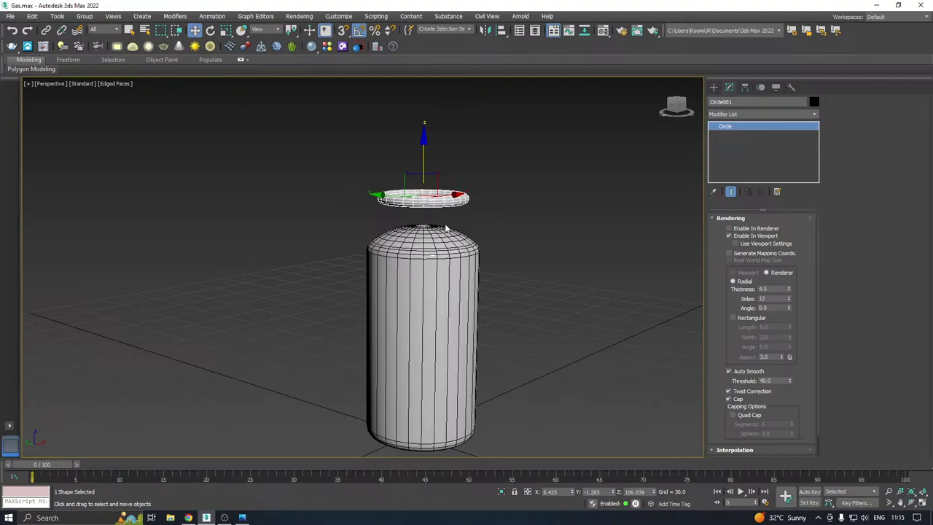
Check the ring in the front view, return to perspective and turn on Generate Mapping Coords for it
key(f)
middle_drag(454, 221, 502, 304)
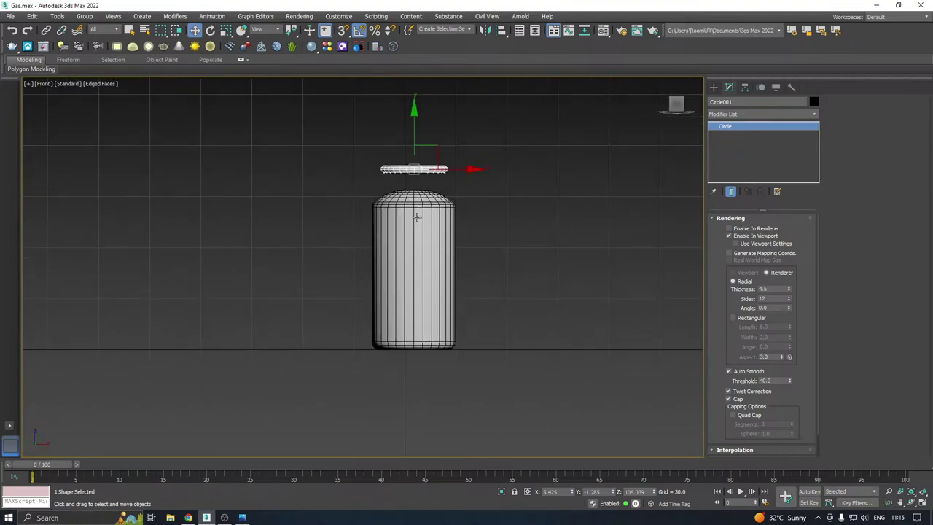
scroll(429, 172, up, 3)
scroll(401, 174, up, 2)
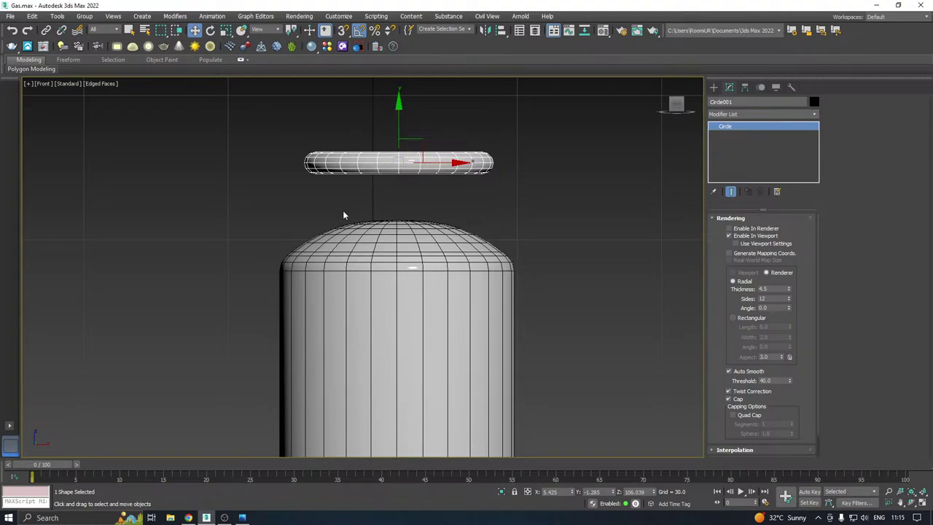
key(p)
alt+middle_drag(392, 198, 424, 230)
click(740, 253)
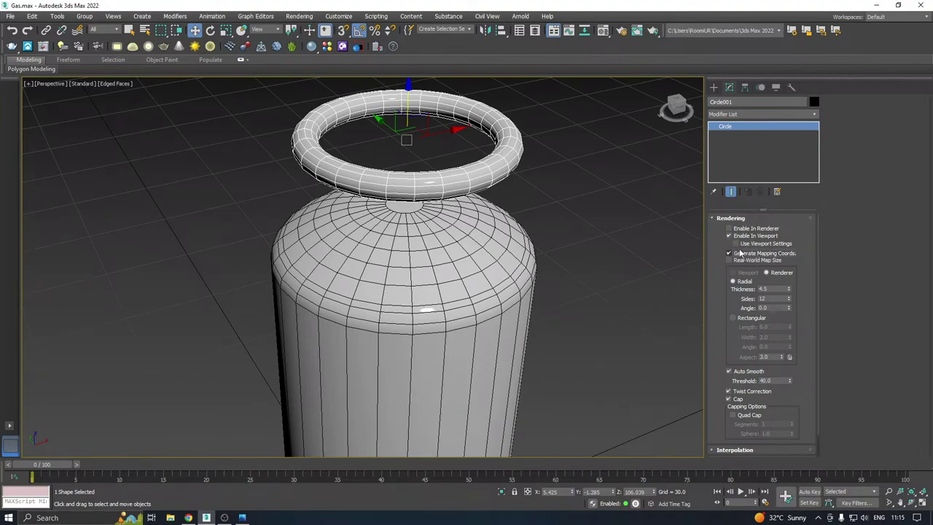
mouse_move(471, 178)
alt+middle_down()
mouse_move(496, 211)
mouse_move(482, 175)
alt+middle_up()
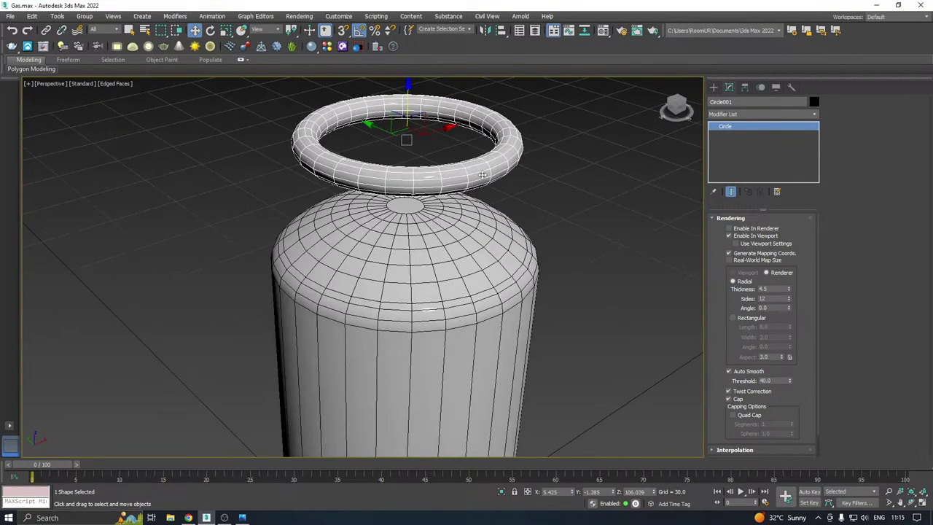
Inspect the ring and cylinder with default shading only, and switch Edged Faces back on
click(123, 84)
click(127, 194)
mouse_move(475, 147)
alt+middle_down()
mouse_move(460, 174)
mouse_move(388, 123)
alt+middle_up()
click(120, 88)
click(119, 85)
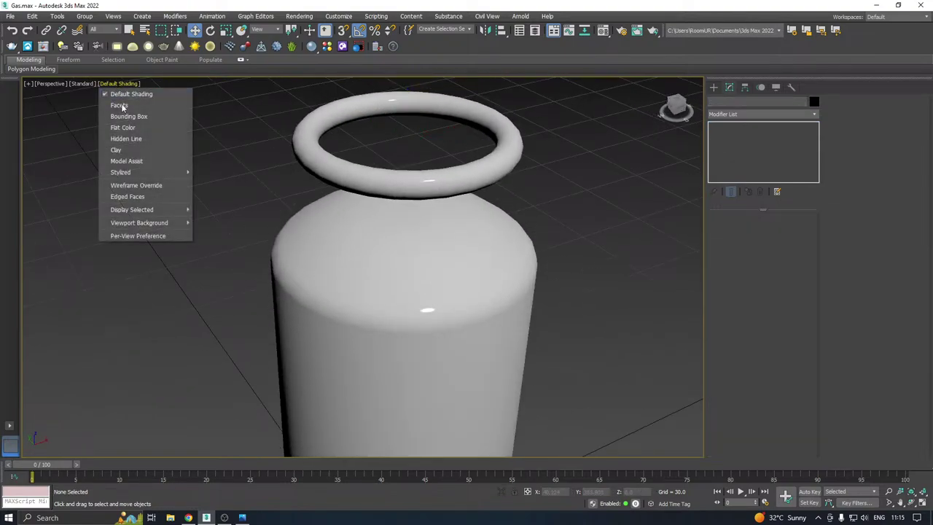
click(129, 196)
Clone the ring as a copy to about X 116, away from the cylinder, and hide the copy
scroll(363, 191, down, 3)
scroll(413, 159, down, 2)
click(413, 159)
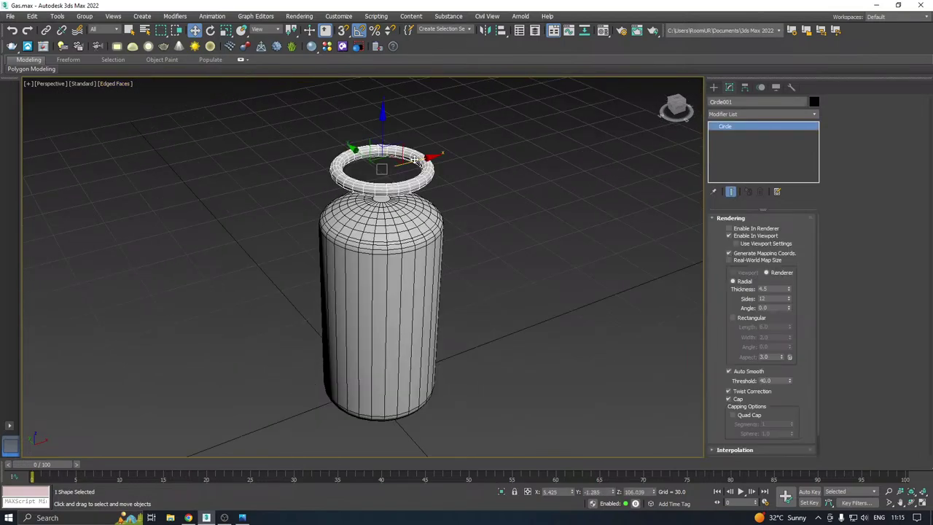
shift+drag(413, 159, 632, 104)
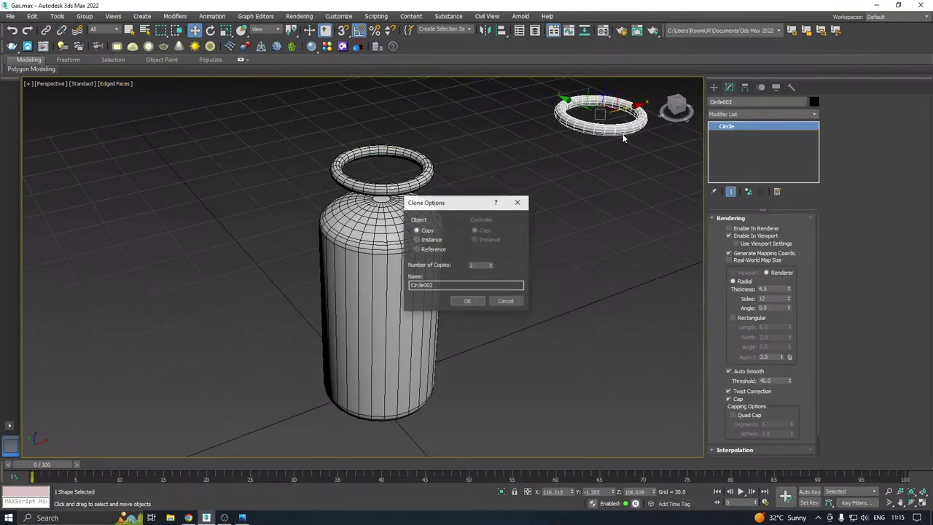
click(456, 300)
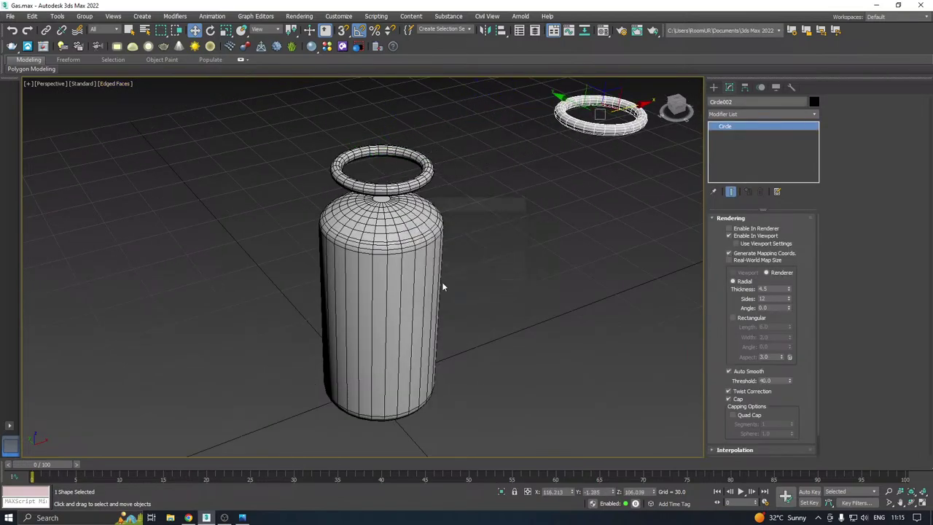
right_click(588, 133)
click(623, 95)
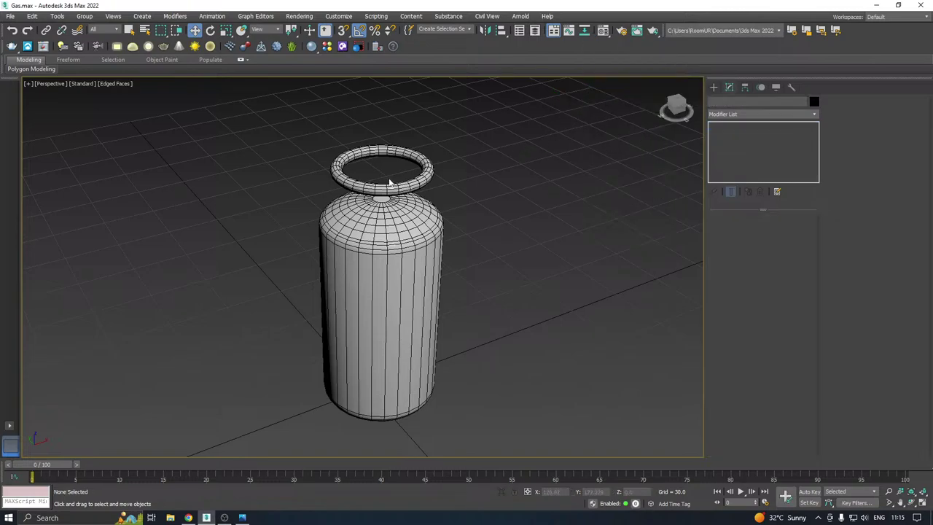
Convert the original ring above the dome to an Editable Poly
scroll(390, 182, up, 6)
click(460, 193)
right_click(758, 144)
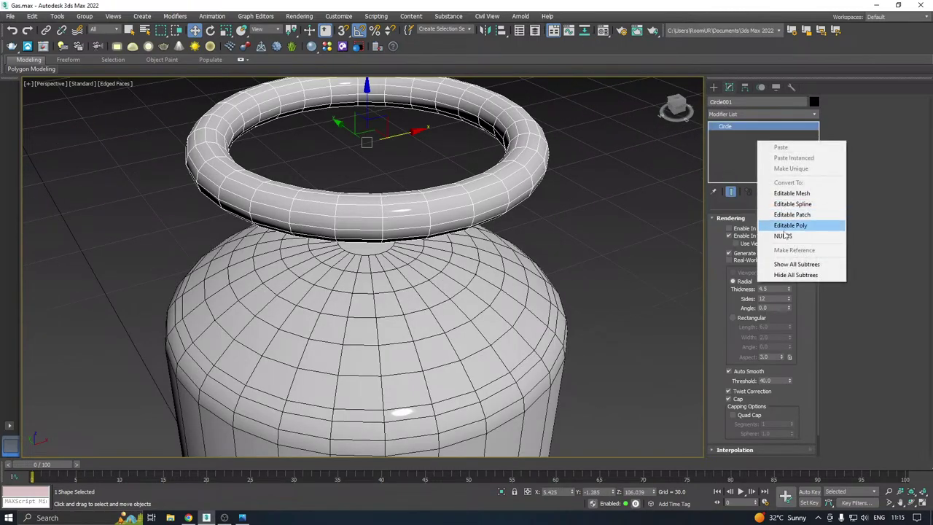
click(802, 223)
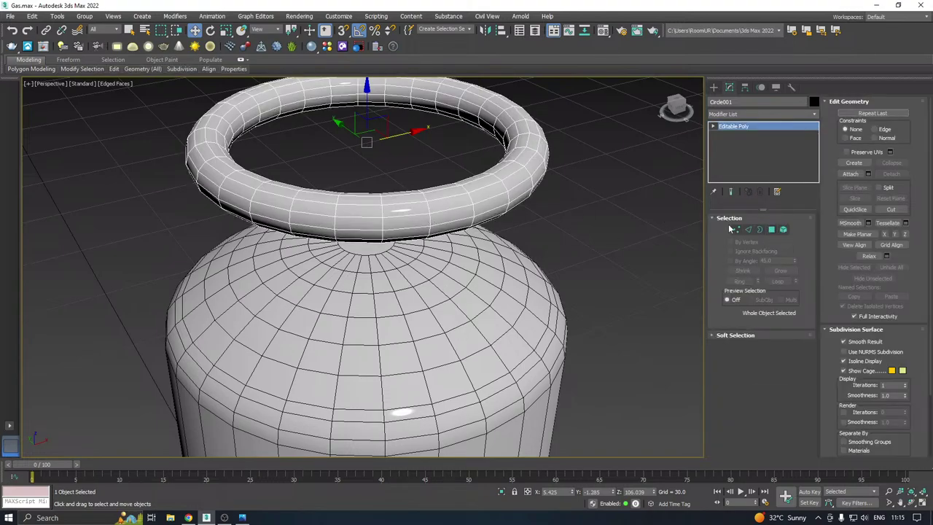
Select two adjacent polygons on the ring's underside and extrude them by 10
click(773, 230)
click(441, 202)
alt+middle_drag(448, 195, 526, 106)
scroll(526, 106, down, 2)
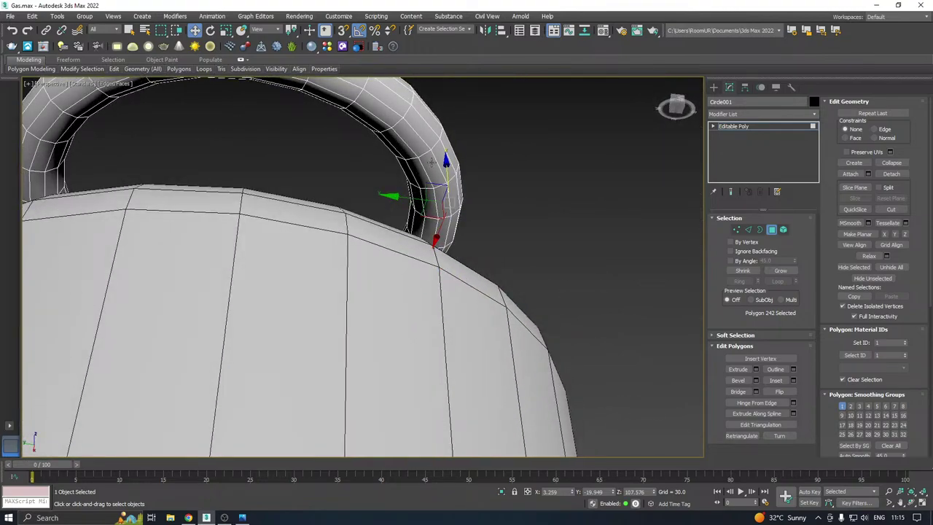
click(431, 162)
ctrl+click(414, 144)
alt+middle_drag(413, 144, 497, 182)
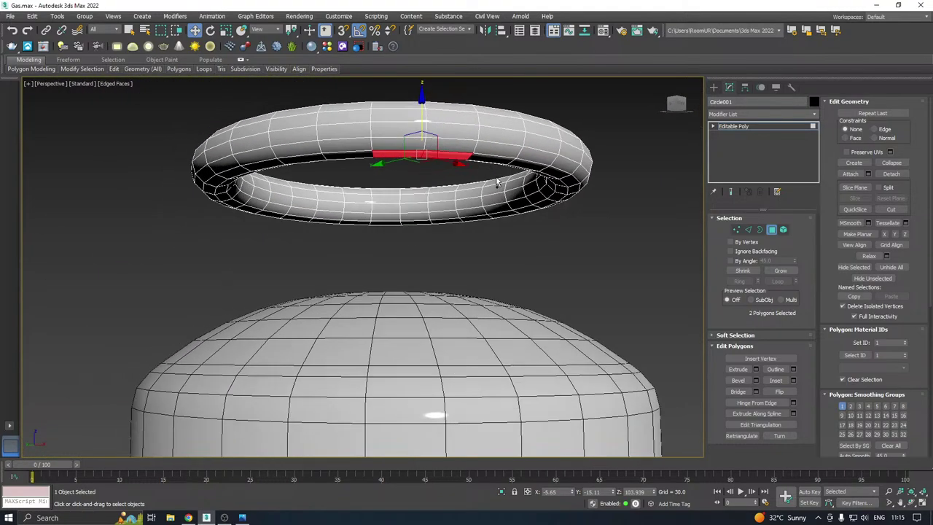
key(shift+e)
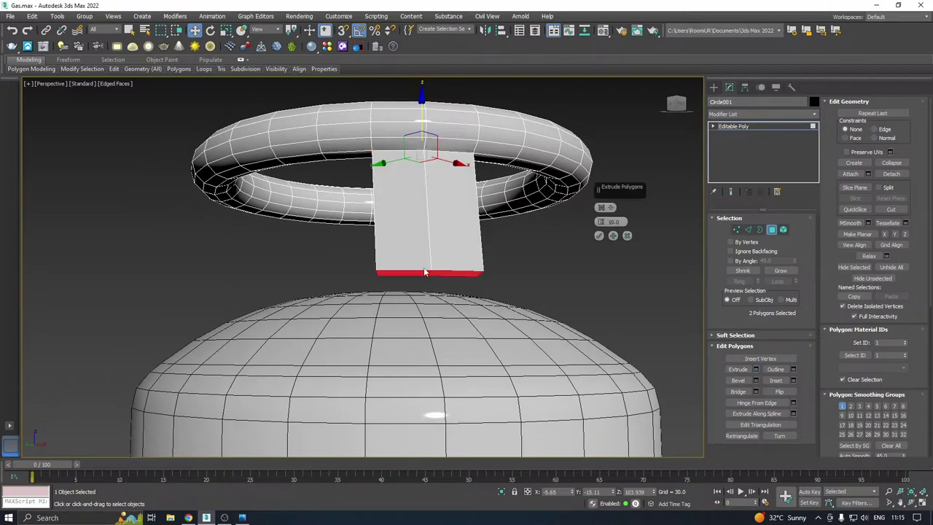
click(598, 236)
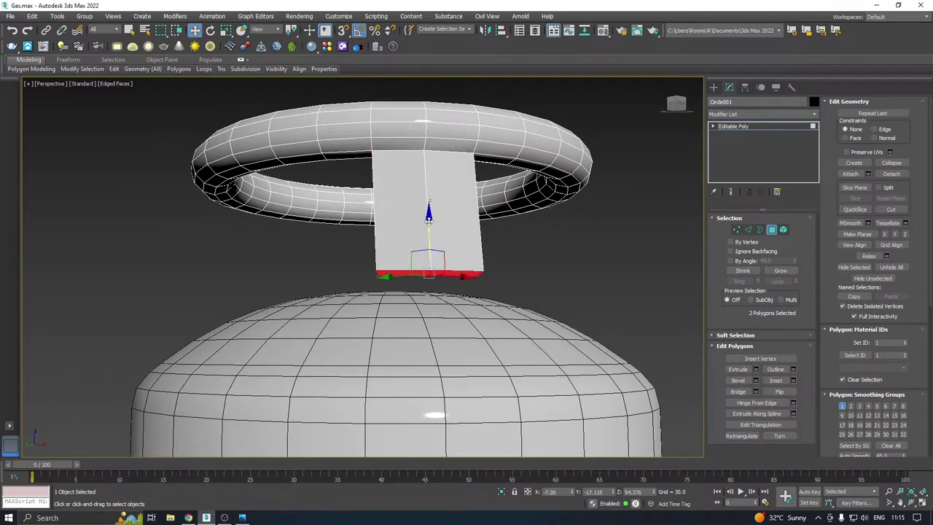
Lower the end of the extruded leg to about Z 88 and examine how it meets the dome
drag(428, 221, 427, 301)
alt+middle_drag(425, 280, 497, 255)
scroll(492, 211, down, 3)
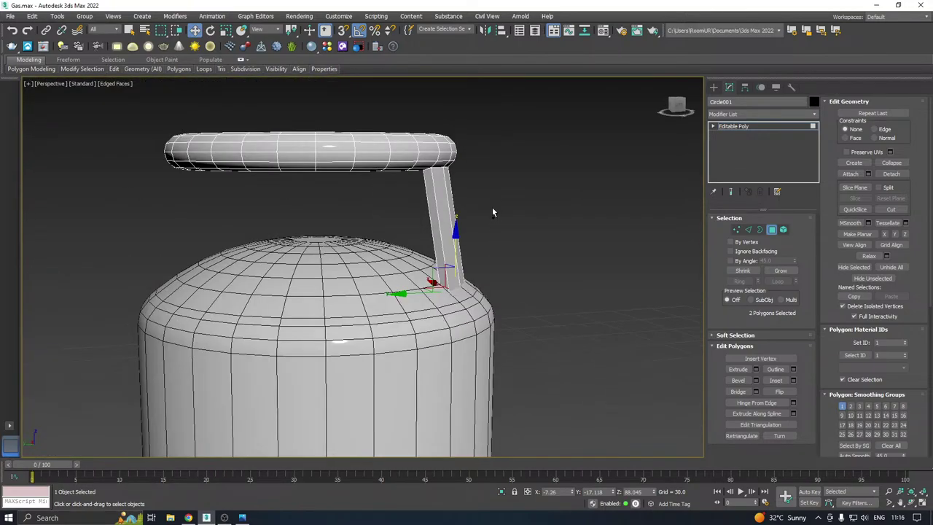
mouse_move(492, 212)
alt+middle_down()
mouse_move(516, 199)
mouse_move(494, 229)
alt+middle_up()
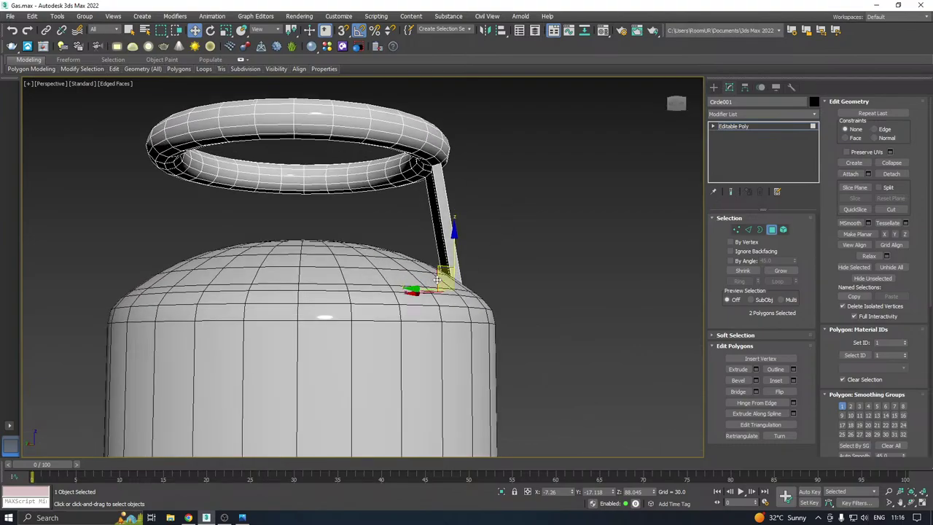
alt+middle_drag(438, 279, 323, 292)
alt+middle_drag(459, 282, 539, 201)
Undo the leg extrusion, the polygon selection and the Editable Poly conversion of the ring
key(ctrl+z)
key(ctrl+z)
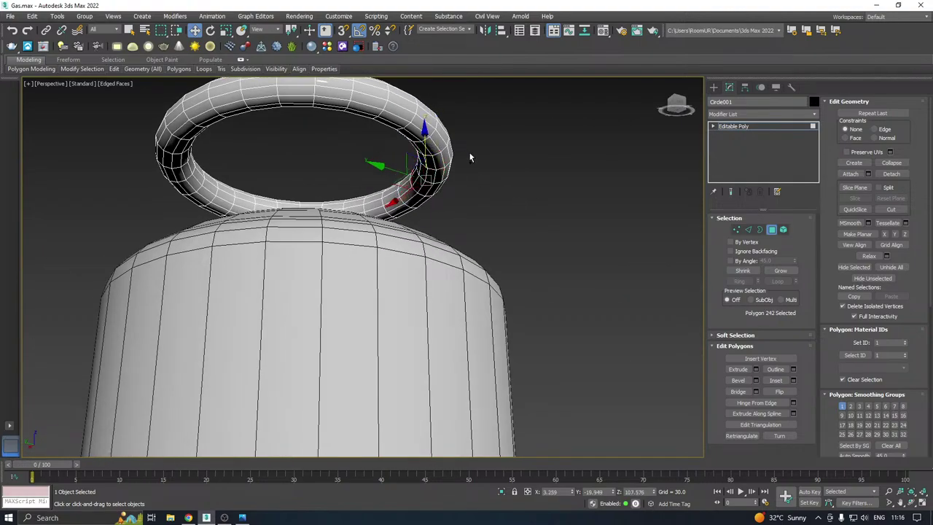
key(ctrl+z)
key(ctrl+z)
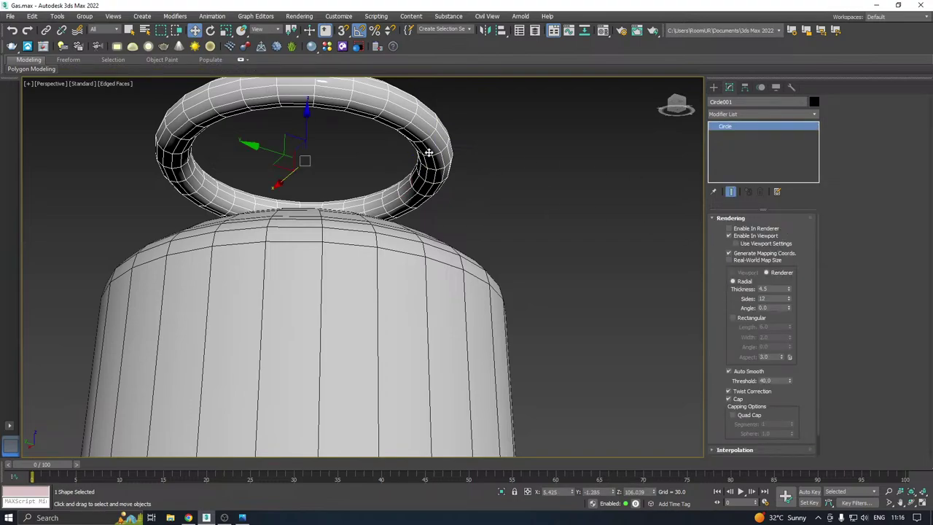
Set the ring's radial sides to 13 and convert it to an Editable Poly
scroll(669, 237, up, 2)
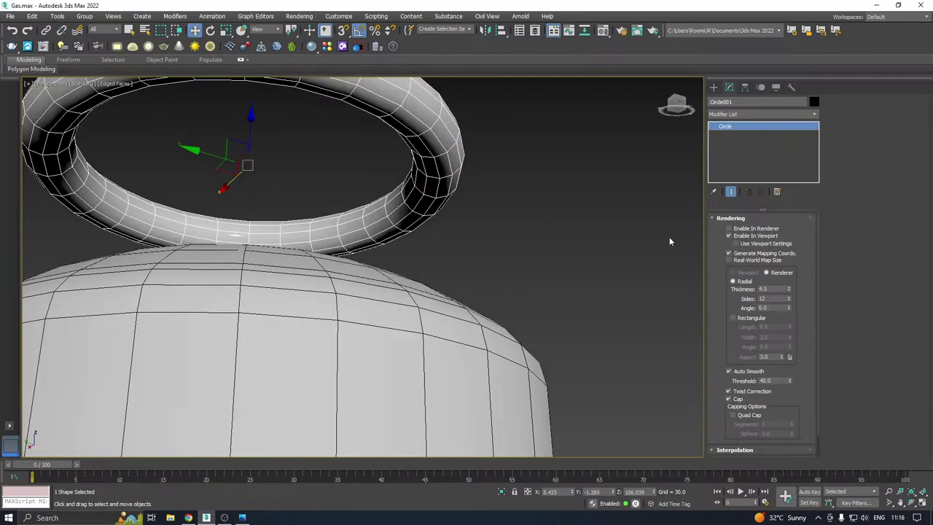
click(790, 298)
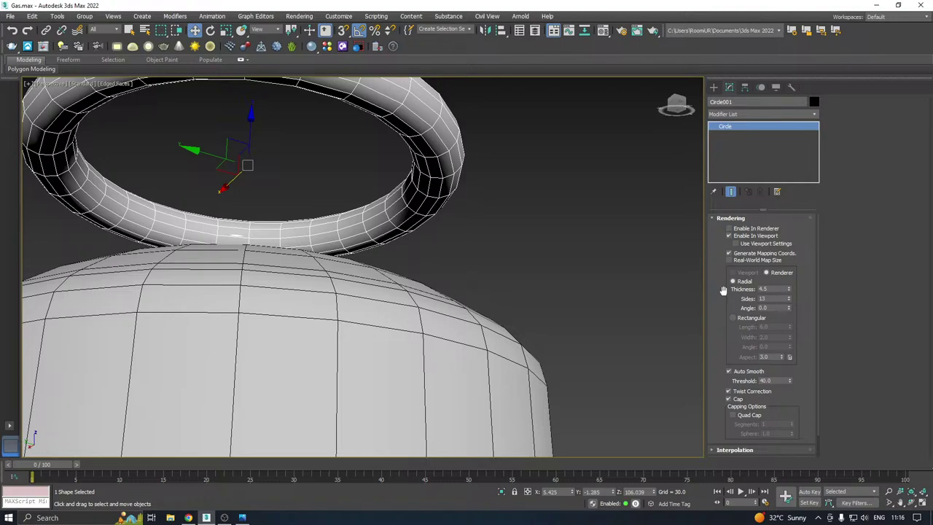
right_click(766, 167)
click(784, 248)
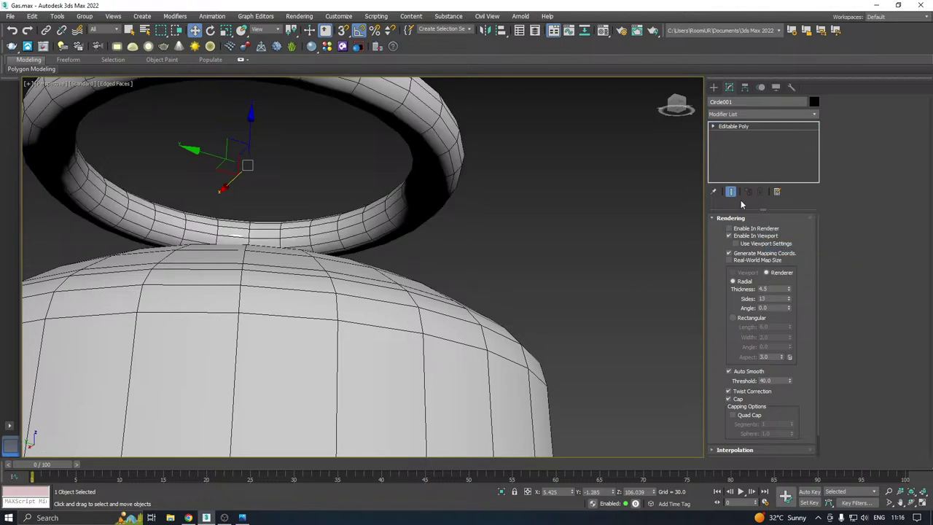
Try extruding two adjacent polygons on the ring's underside by 10, and check the leg's placement from above
click(771, 230)
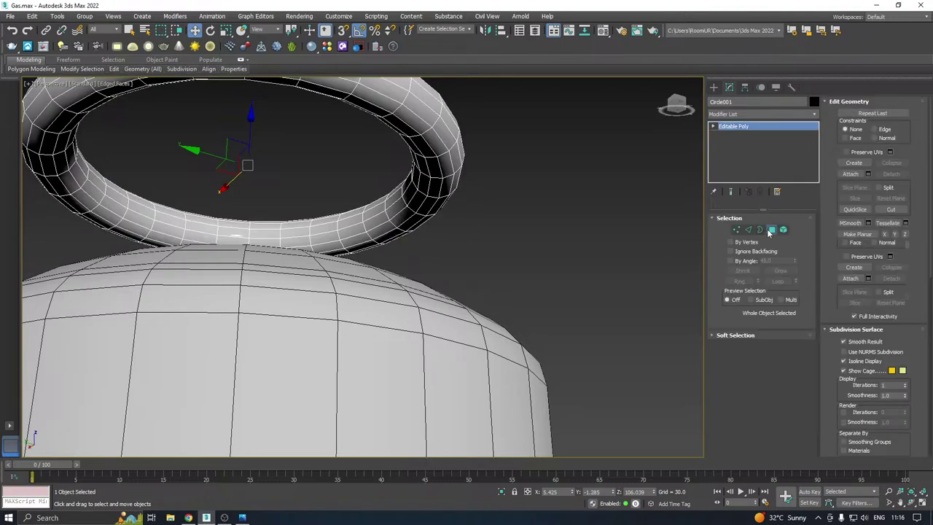
click(434, 170)
ctrl+click(434, 188)
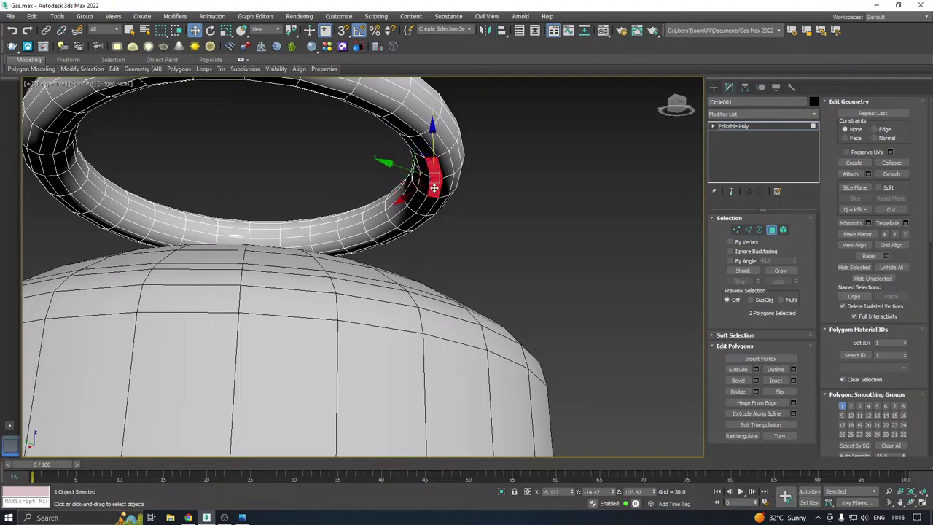
click(756, 369)
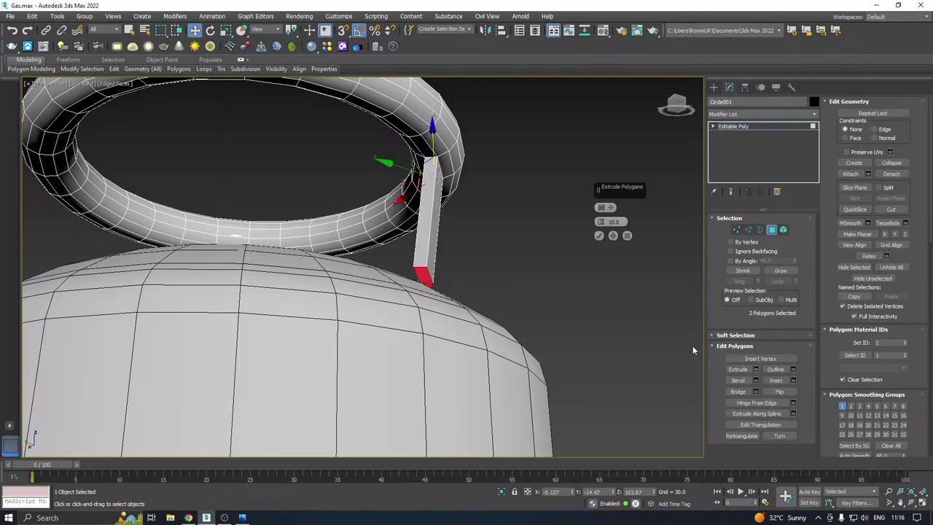
click(599, 235)
alt+middle_drag(568, 232, 525, 260)
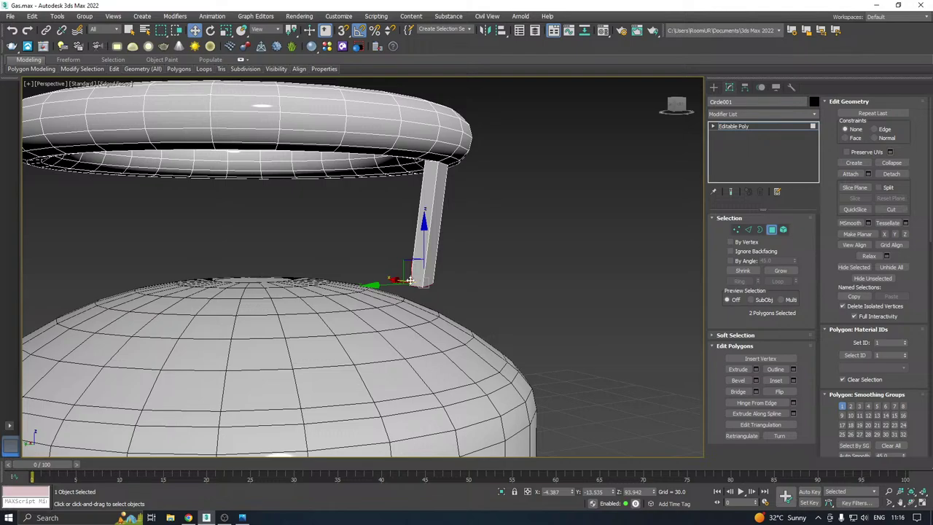
alt+middle_drag(410, 279, 385, 293)
key(t)
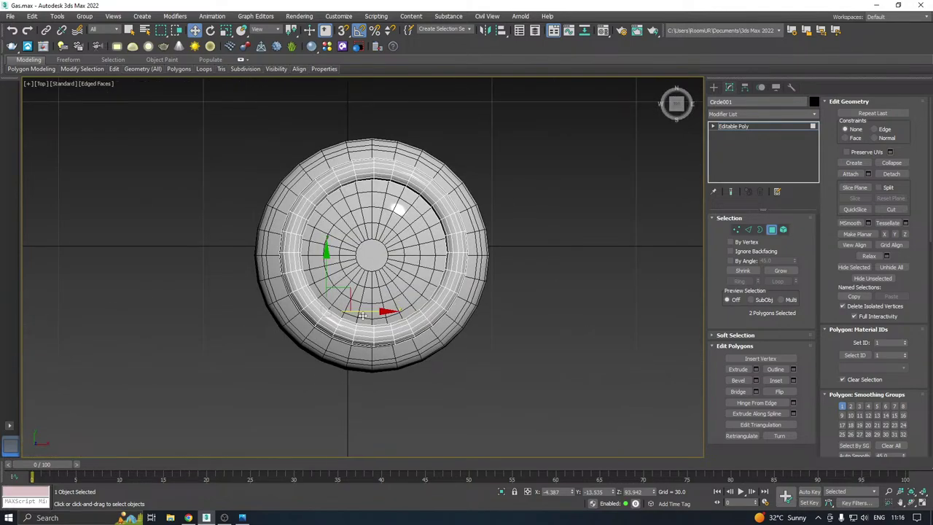
alt+middle_drag(362, 315, 395, 258)
key(t)
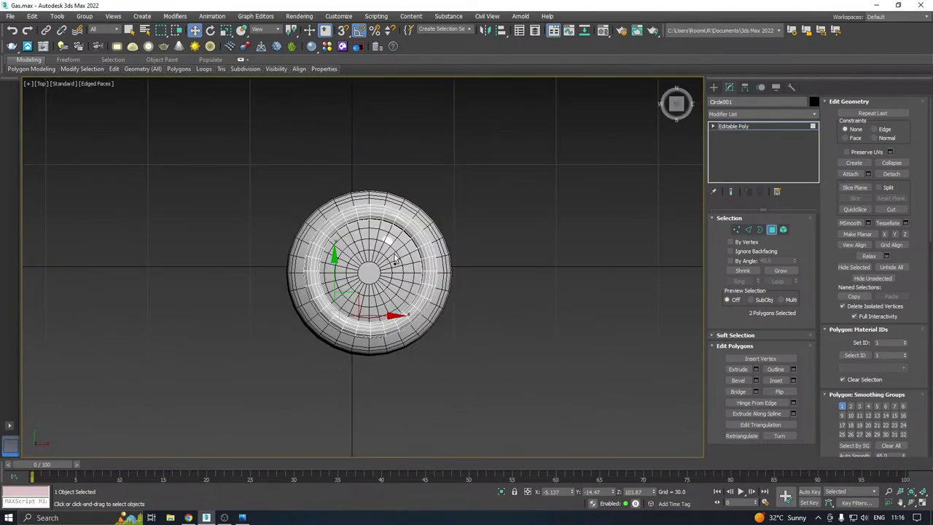
Locate the ring segments at its front and back centre from above, and select the two adjacent front underside polygons there
scroll(369, 268, up, 2)
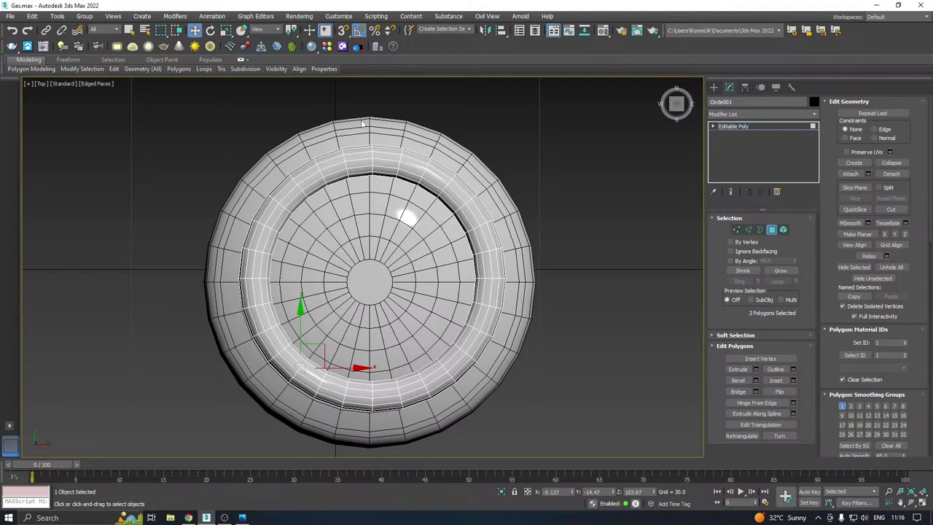
drag(363, 124, 393, 317)
drag(398, 438, 391, 442)
key(p)
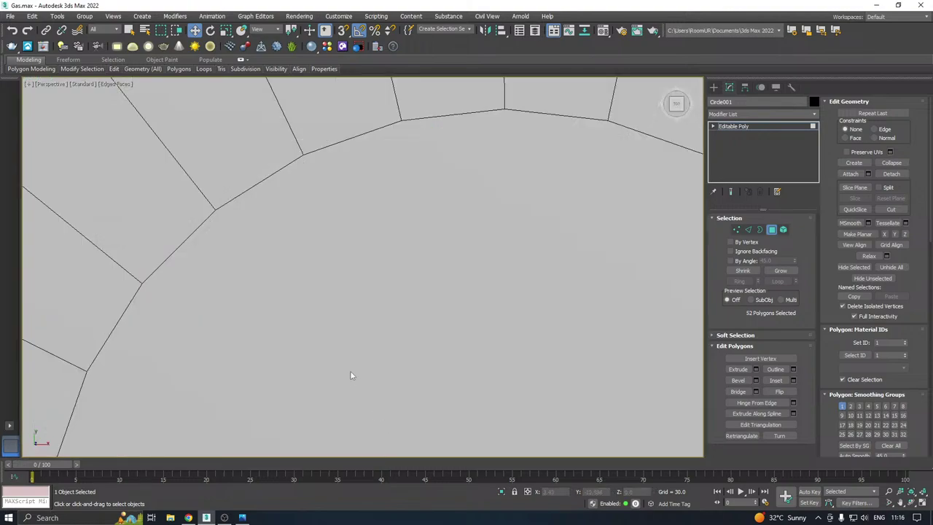
scroll(353, 373, down, 8)
alt+middle_drag(356, 373, 440, 283)
scroll(467, 397, up, 5)
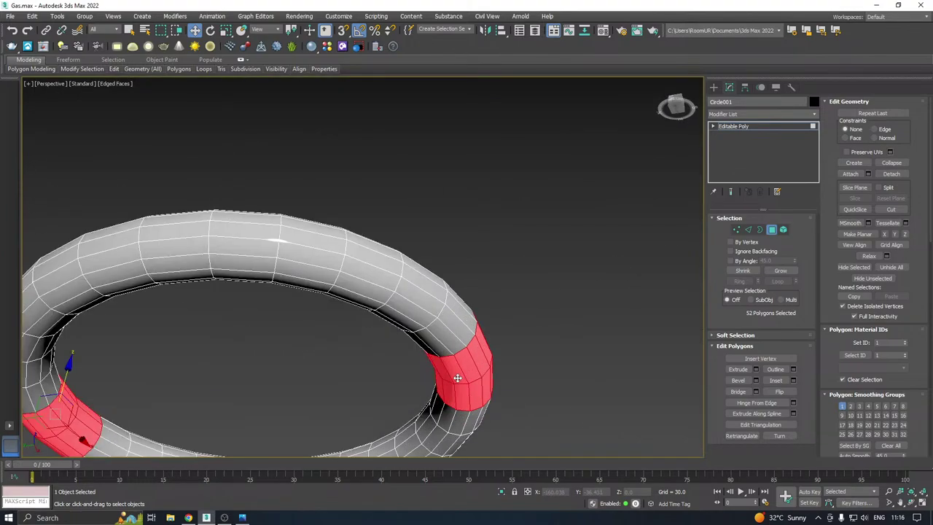
click(455, 375)
ctrl+click(460, 393)
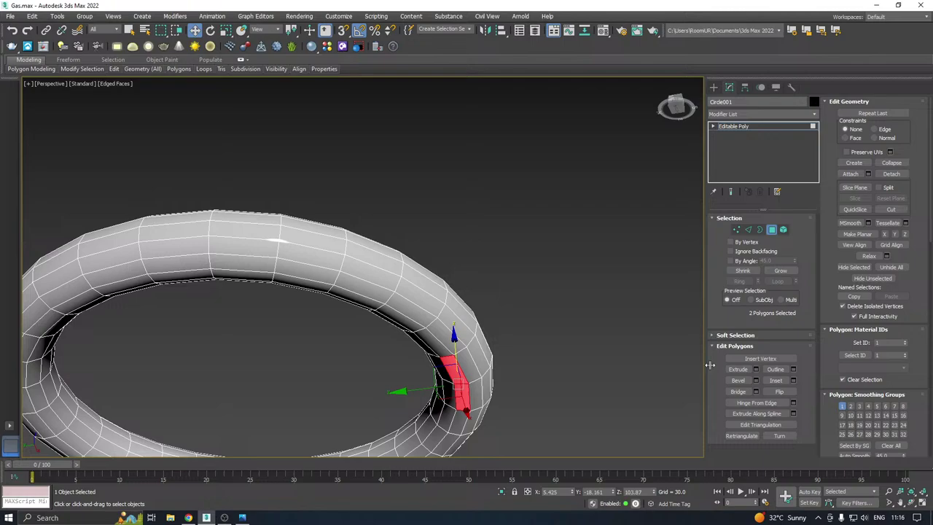
Extrude the two selected underside polygons by 10 to form a leg
click(757, 370)
alt+middle_drag(555, 321, 452, 285)
click(598, 236)
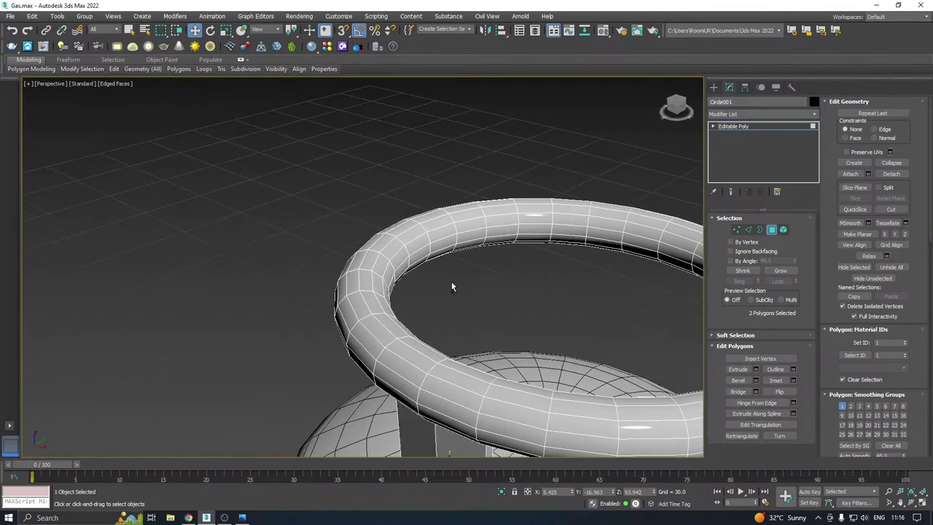
scroll(452, 284, down, 8)
scroll(436, 323, up, 5)
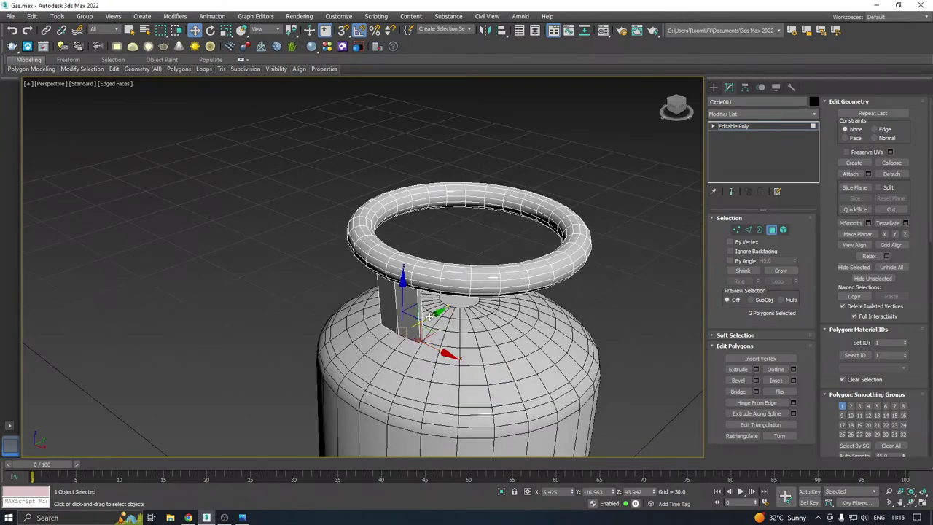
Straighten the leg in the left view by moving its end outward, and lower it to about Z 89.9
key(l)
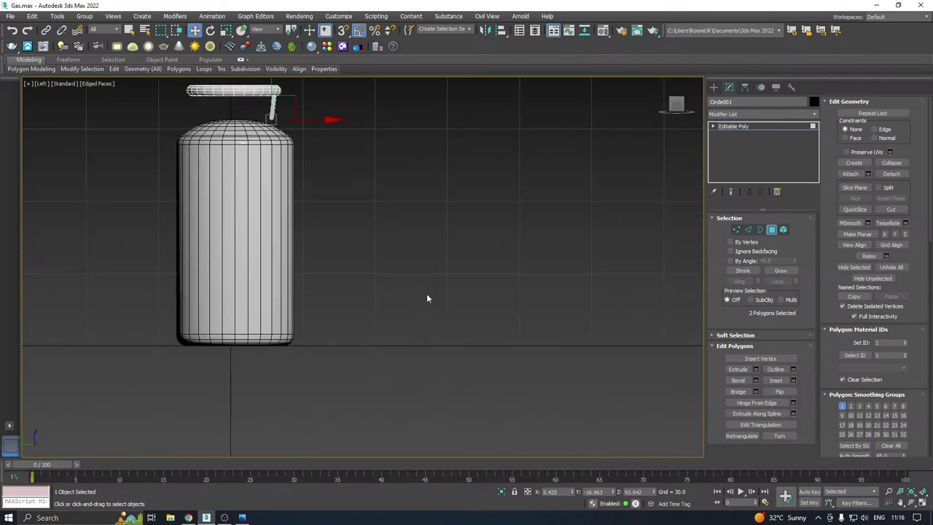
middle_drag(427, 293, 522, 315)
scroll(343, 191, up, 3)
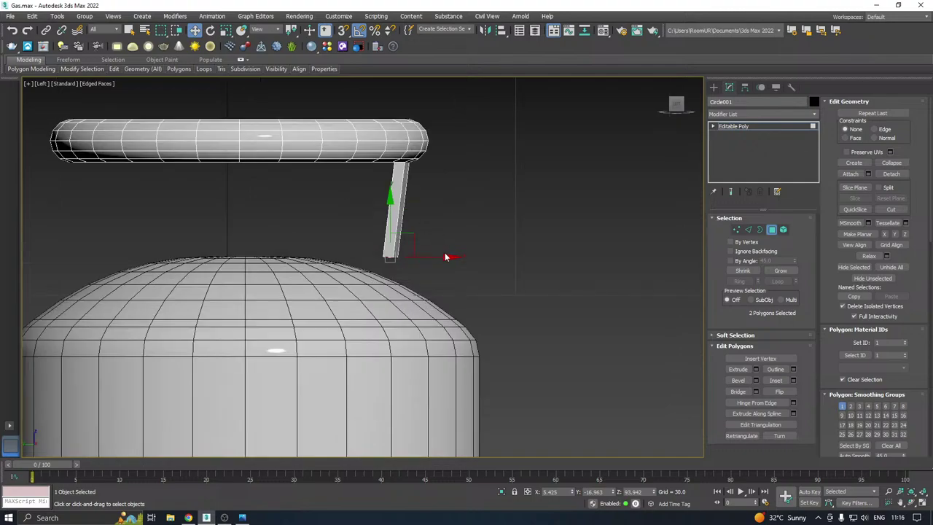
drag(442, 257, 445, 258)
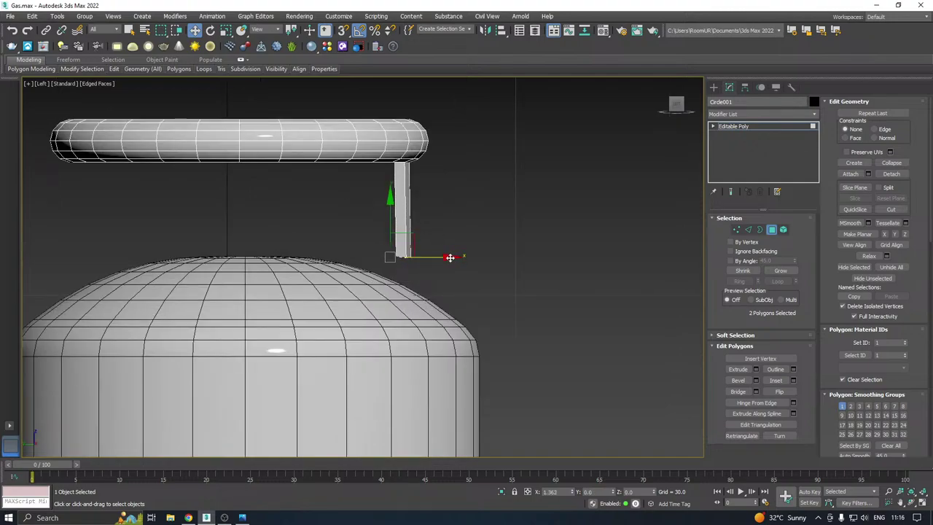
drag(403, 212, 406, 251)
key(p)
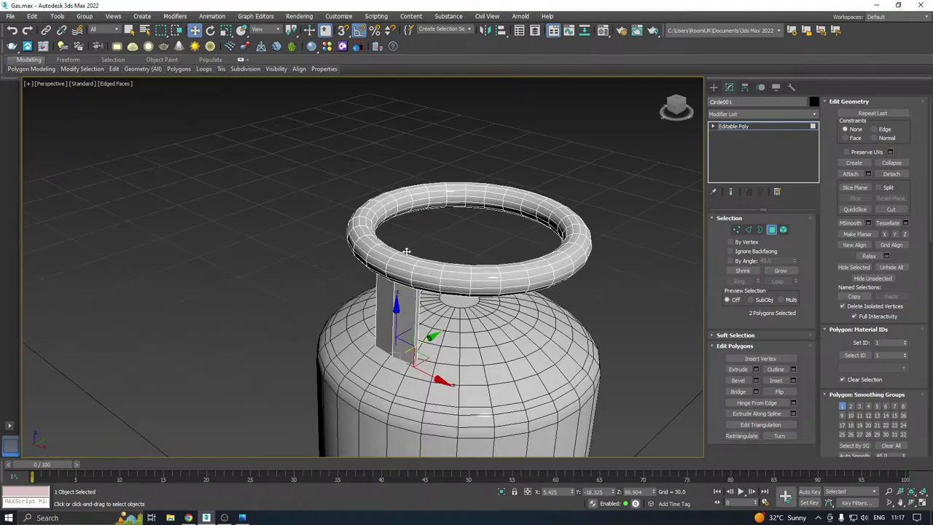
alt+middle_drag(436, 252, 491, 242)
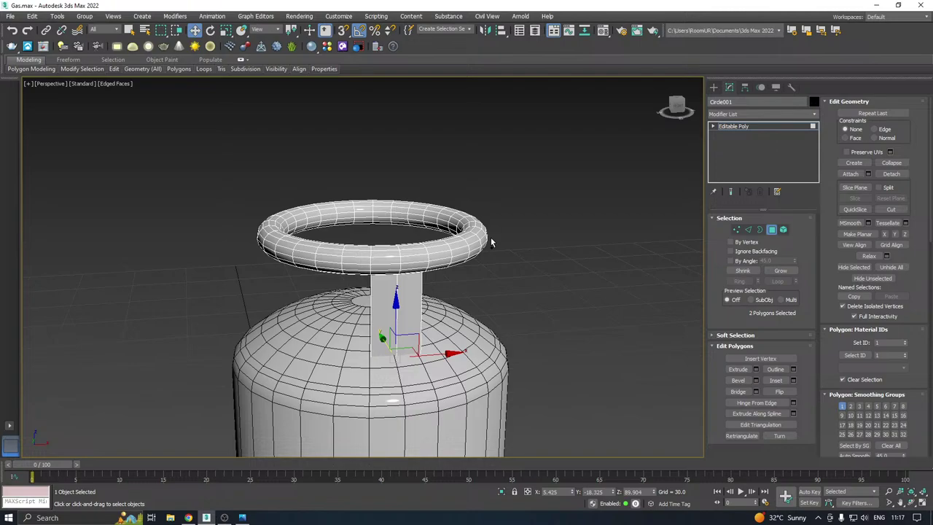
Undo the leg end's moves and the leg extrusion, keeping the two underside polygons selected
key(ctrl+z)
key(ctrl+z)
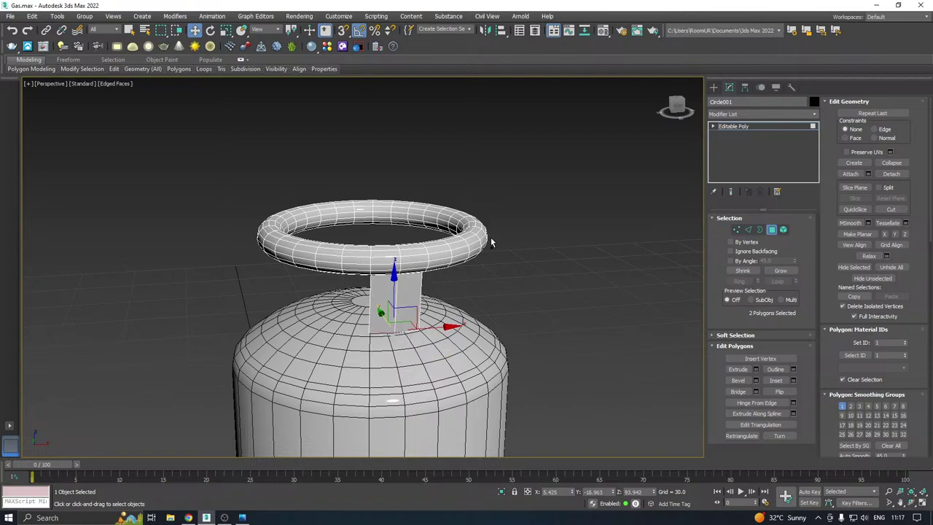
key(ctrl+z)
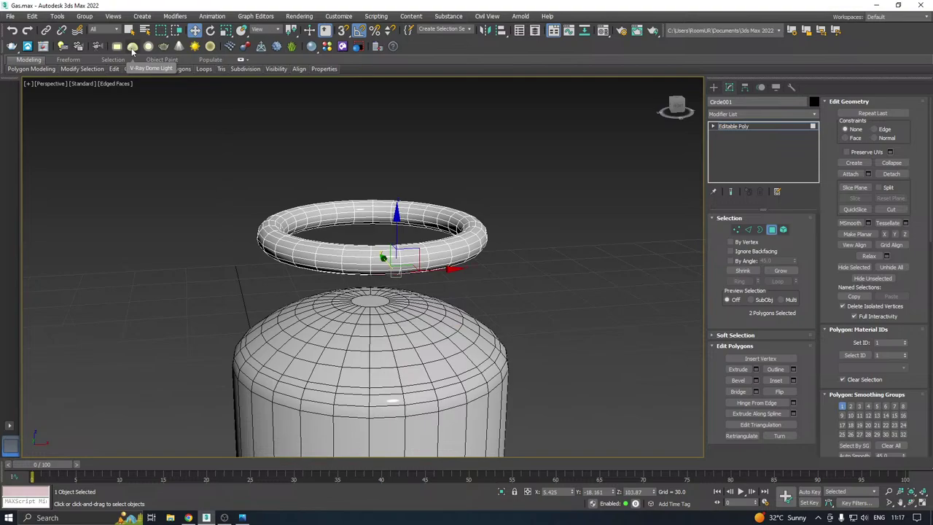
Try adding two adjacent underside polygons on the opposite side of the ring to the selection
alt+middle_drag(367, 183, 443, 140)
middle_drag(294, 211, 374, 191)
scroll(231, 257, up, 2)
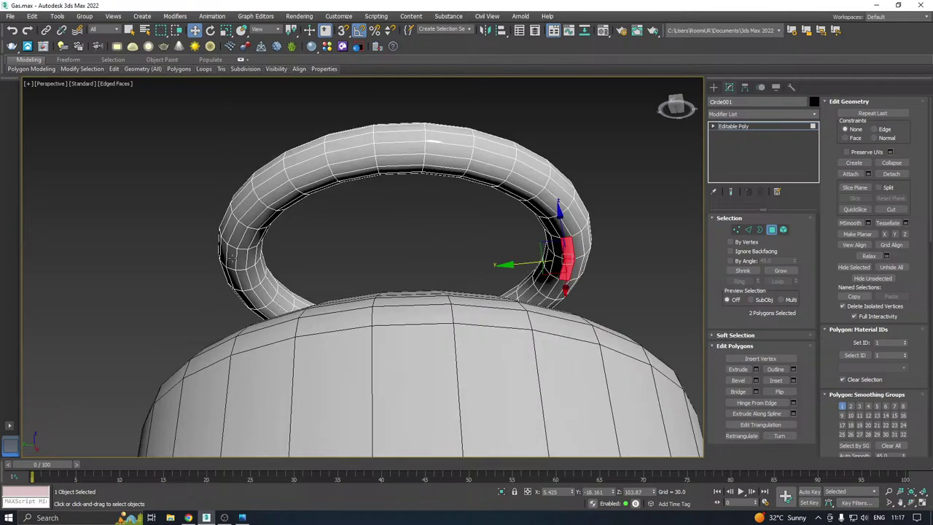
ctrl+click(239, 261)
ctrl+click(242, 246)
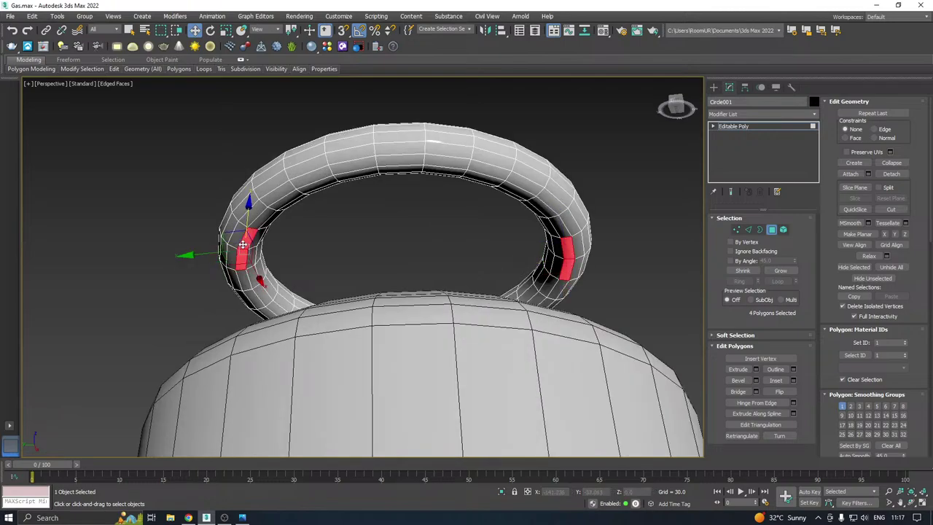
Deselect the misaligned far-side polygons in a wireframe top view, and add a marker polygon at the ring's far centre line
key(t)
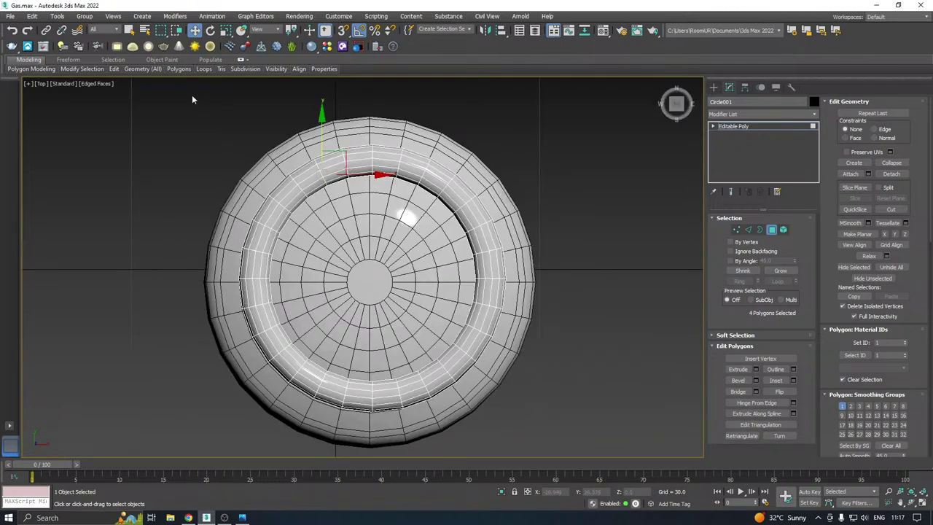
click(93, 83)
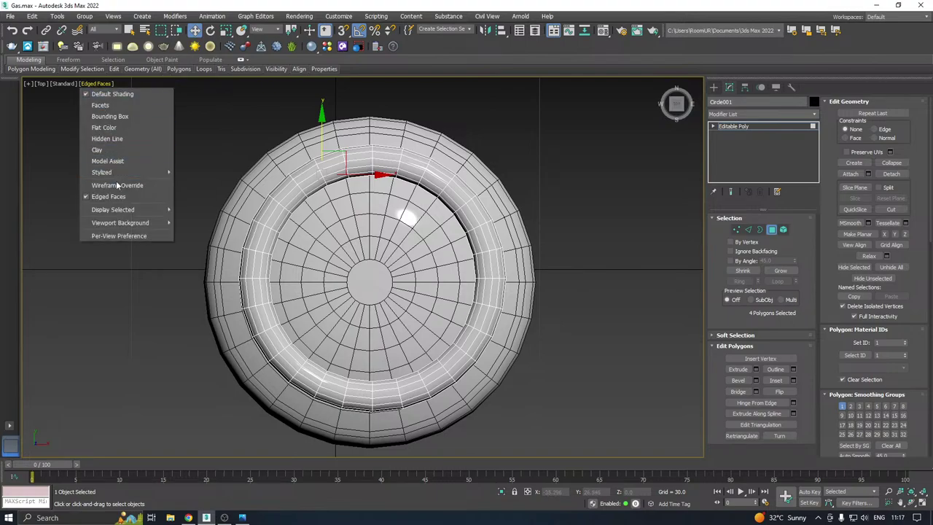
click(117, 187)
alt+drag(282, 212, 266, 221)
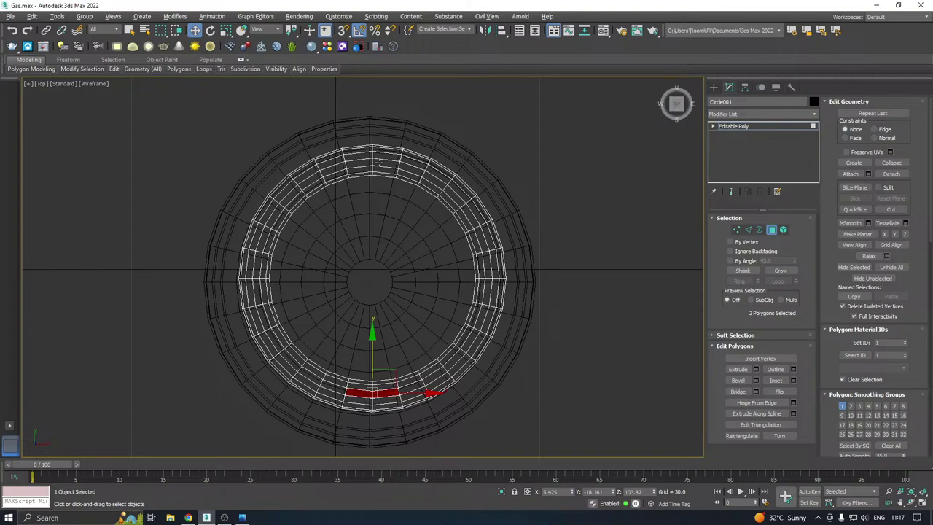
ctrl+click(378, 162)
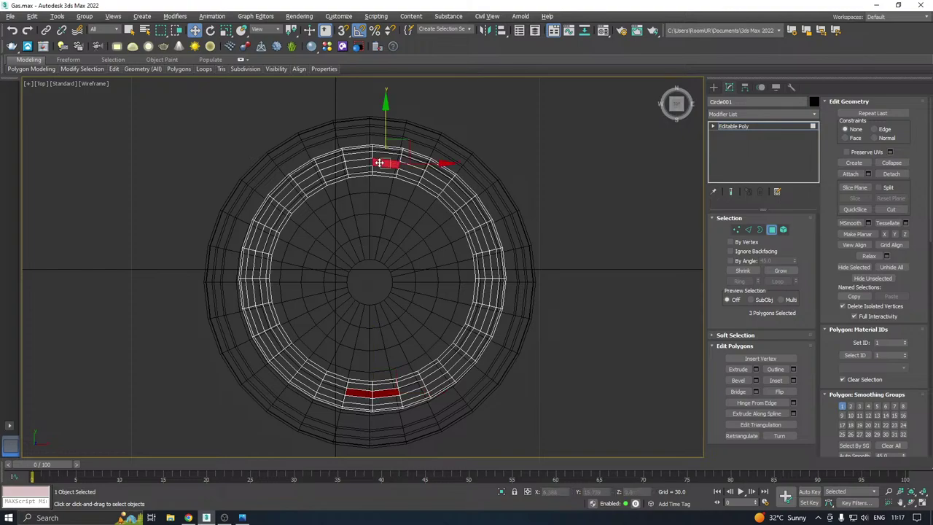
Restore default shading, add the two underside polygons beneath the marker polygon to the selection, and deselect the marker
scroll(378, 162, up, 5)
scroll(376, 188, down, 10)
key(p)
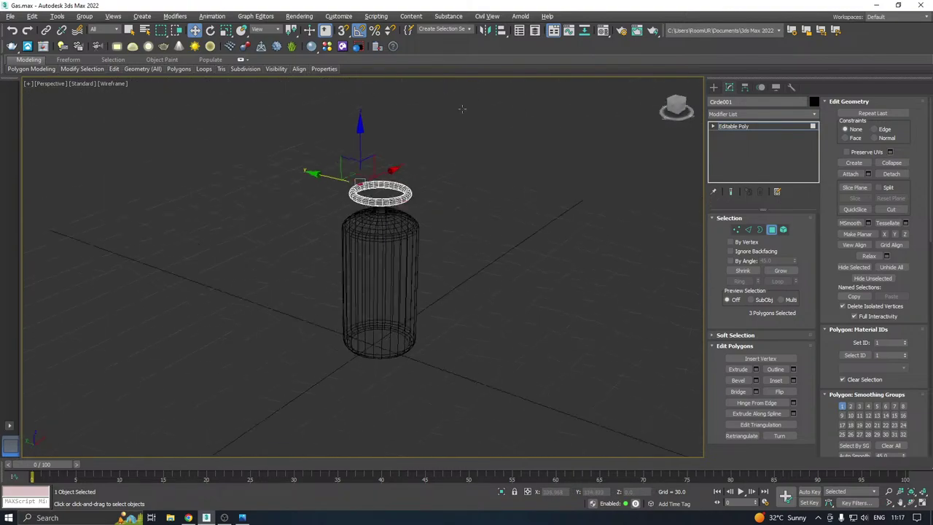
alt+middle_drag(461, 108, 475, 178)
scroll(389, 171, up, 9)
click(114, 83)
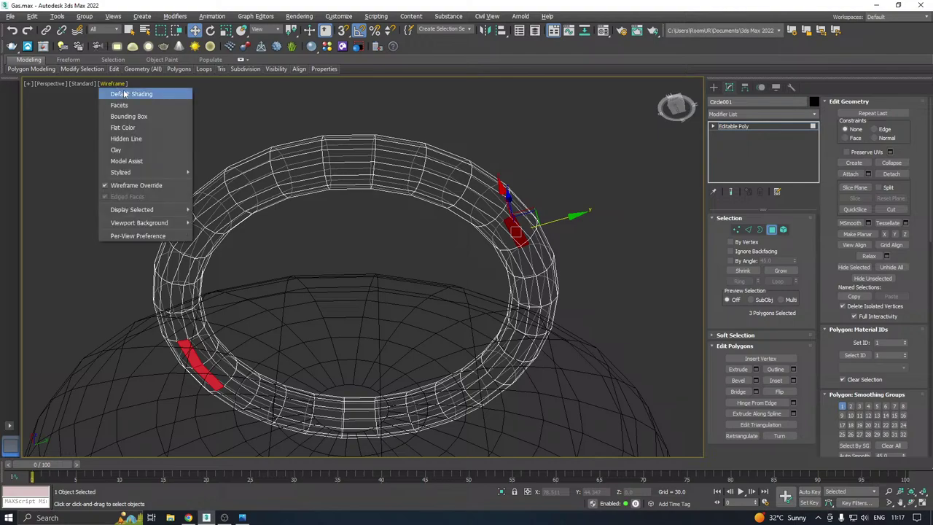
click(127, 94)
ctrl+click(532, 283)
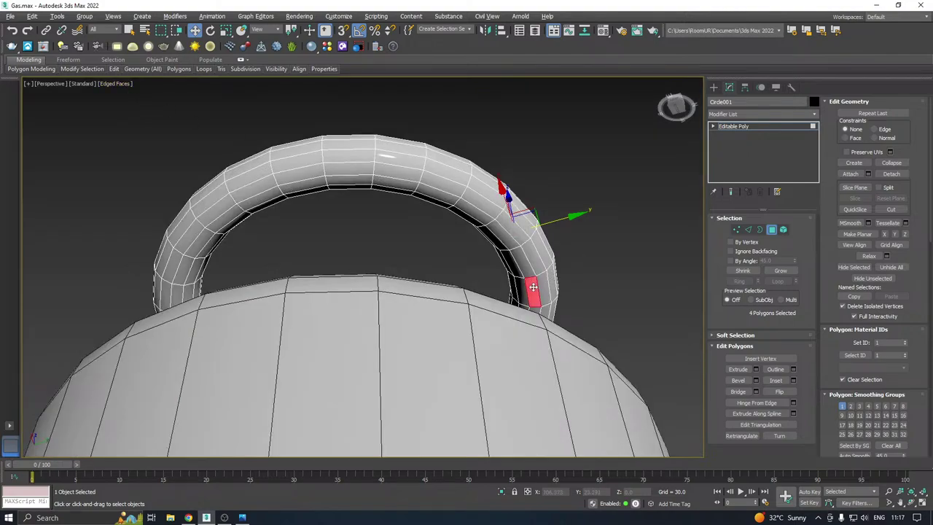
ctrl+click(523, 271)
alt+middle_drag(560, 261, 470, 311)
alt+click(407, 314)
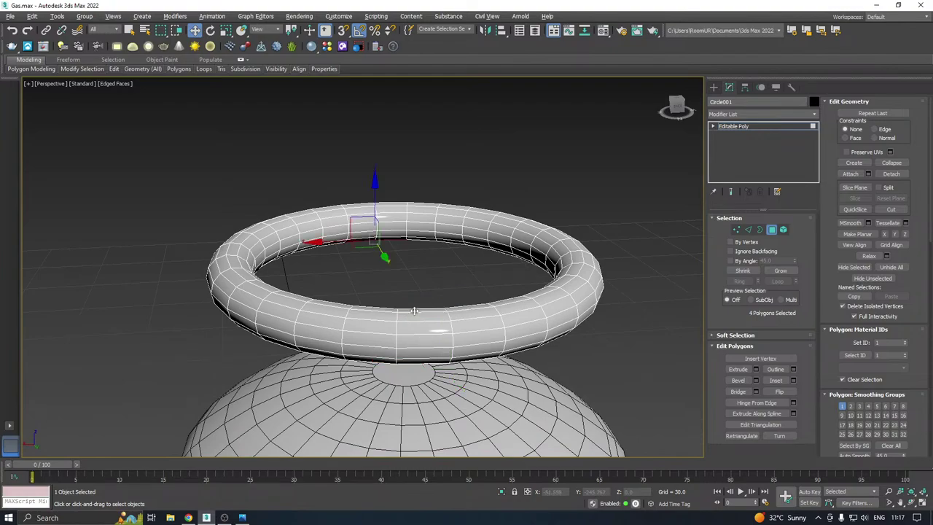
Extrude the four selected polygons by 10 and lower both leg ends to about Z 89.3, into the dome
click(757, 370)
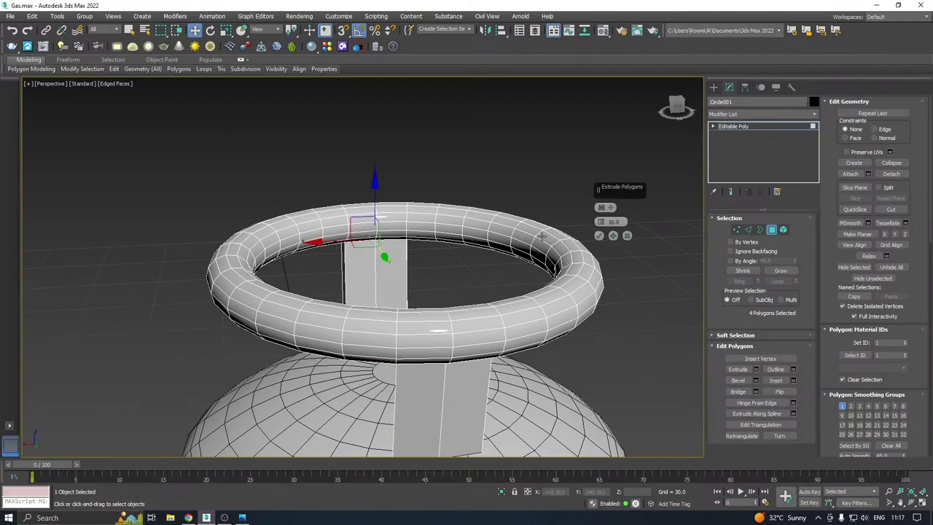
click(597, 236)
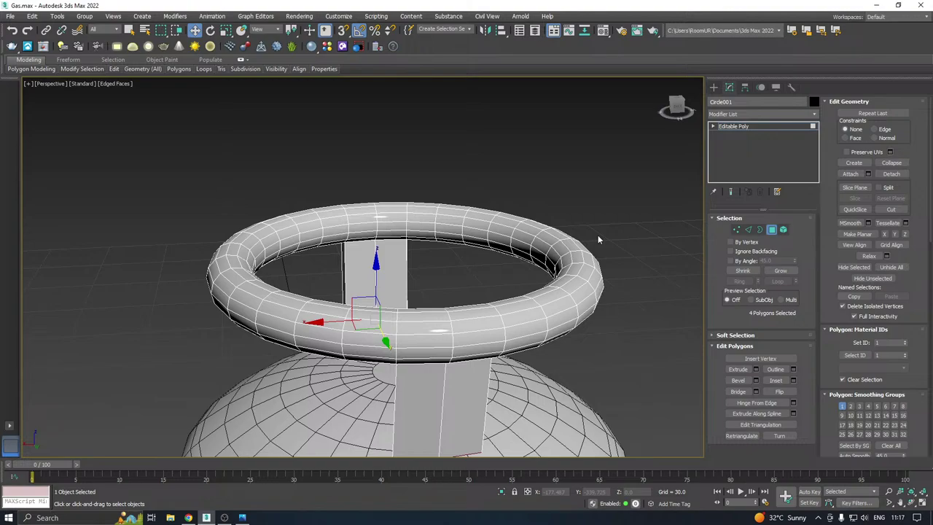
key(l)
mouse_move(576, 230)
middle_down()
mouse_move(533, 218)
mouse_move(567, 216)
middle_up()
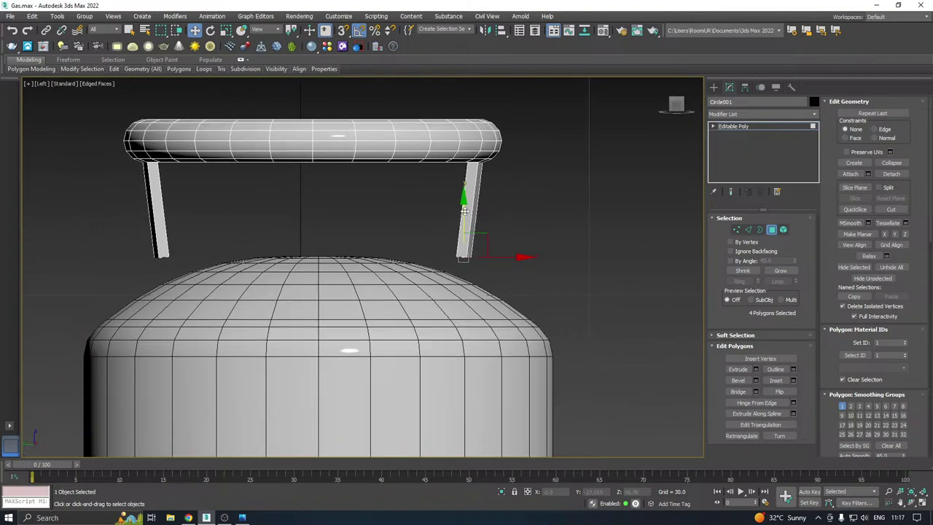
drag(464, 211, 474, 295)
Move each leg's end vertices outward to about Y -18.4 and Y 15.2 so both legs stand upright
click(737, 229)
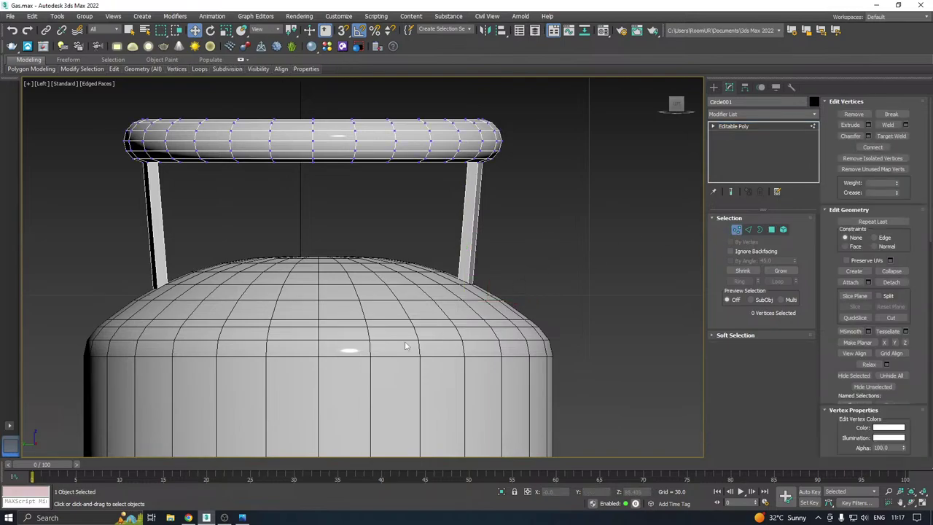
drag(504, 301, 519, 300)
middle_drag(475, 293, 560, 282)
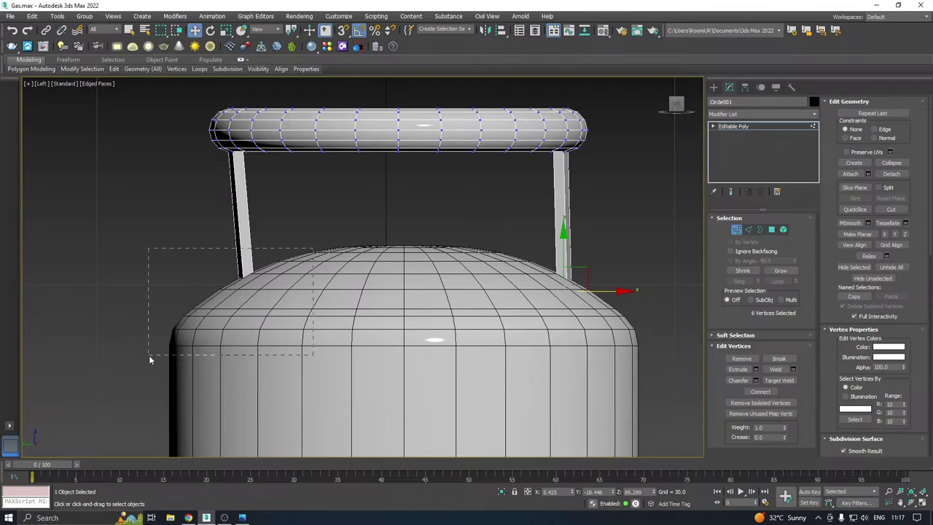
drag(149, 359, 150, 357)
drag(293, 292, 282, 293)
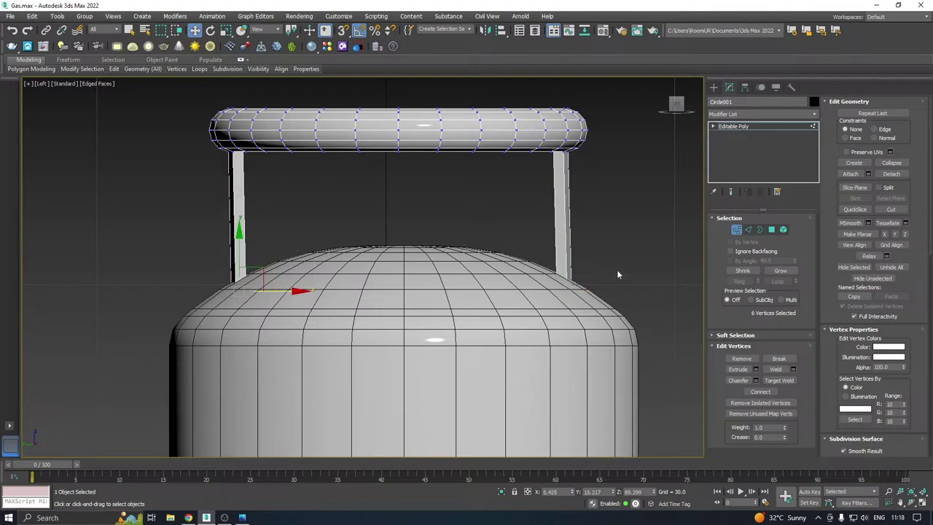
Move the negative-Y leg's end vertices to about Y -18.2, and raise all the ring's vertices to about Z 108
drag(515, 349, 516, 347)
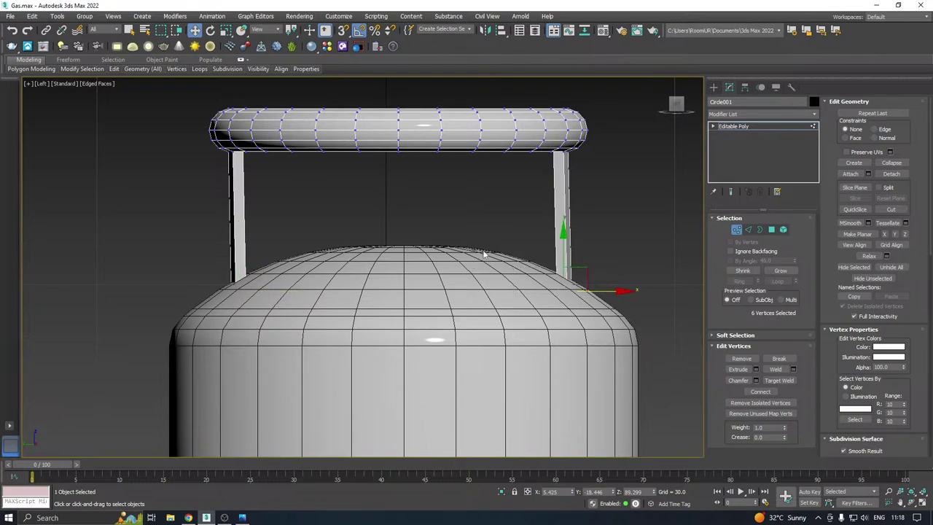
drag(604, 291, 594, 291)
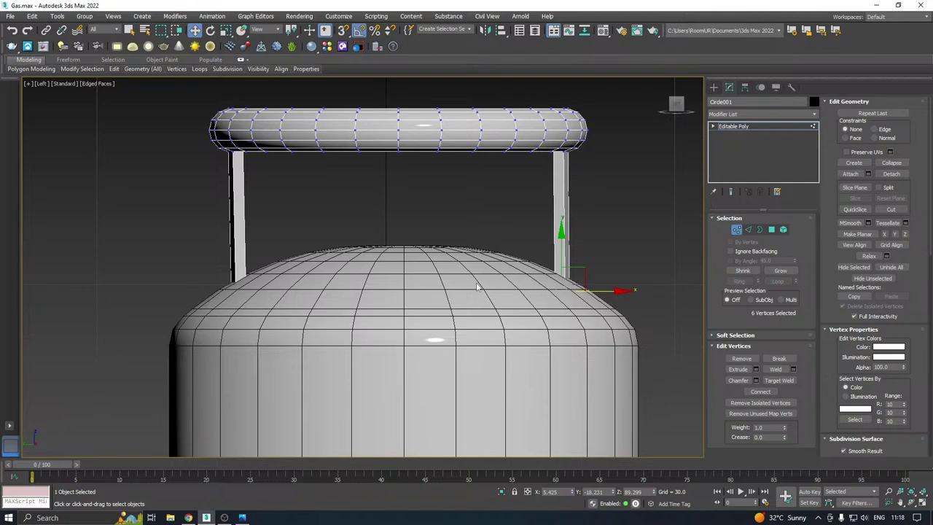
key(p)
scroll(479, 271, down, 4)
alt+middle_drag(470, 247, 585, 224)
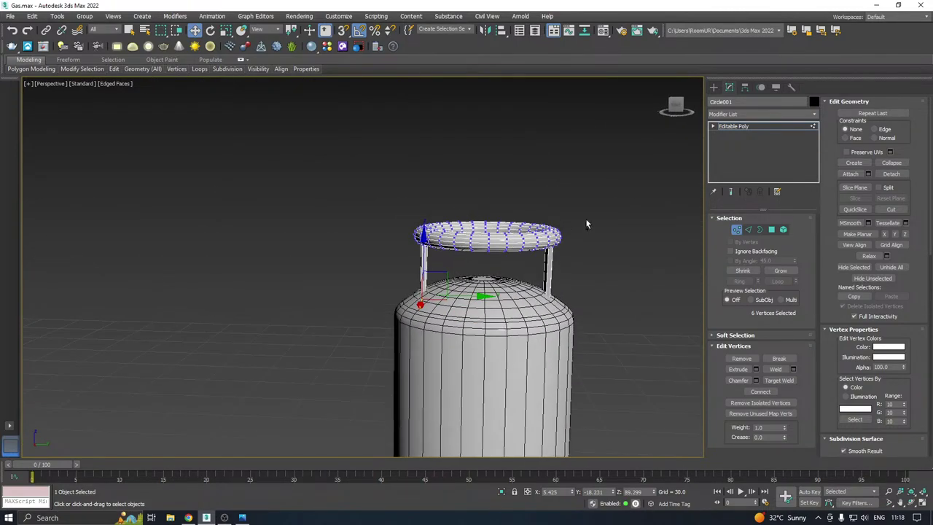
drag(379, 261, 379, 259)
alt+middle_drag(530, 239, 525, 226)
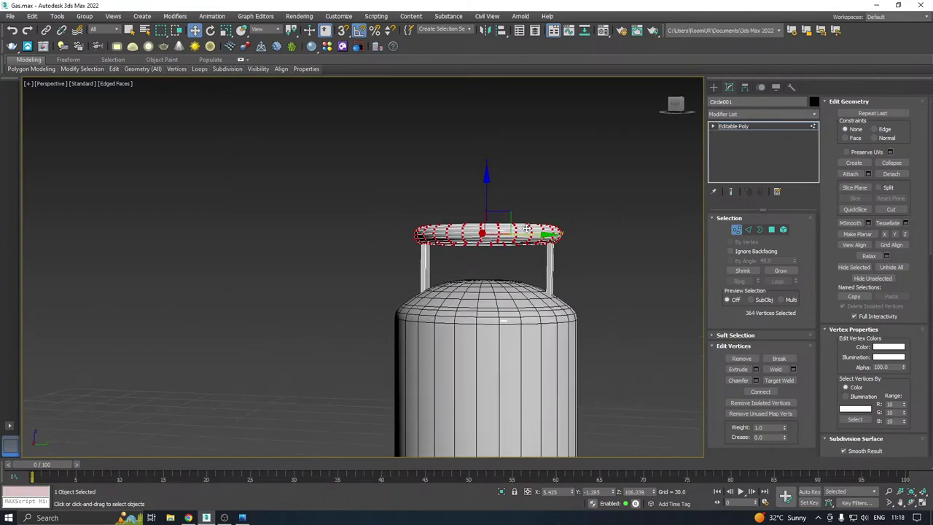
drag(486, 203, 487, 193)
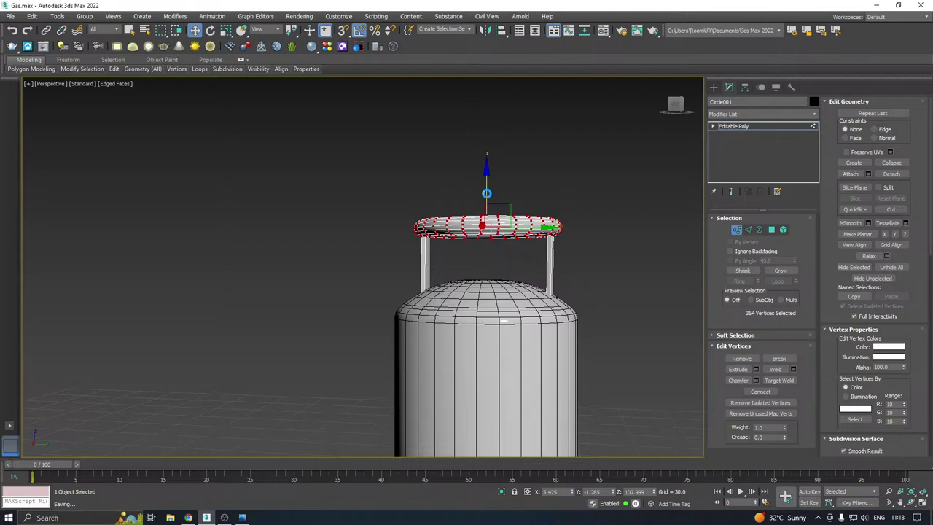
Select two adjacent underside polygons on each of the ring's two free sides, midway between the existing legs
alt+middle_drag(539, 185, 500, 191)
scroll(504, 207, up, 5)
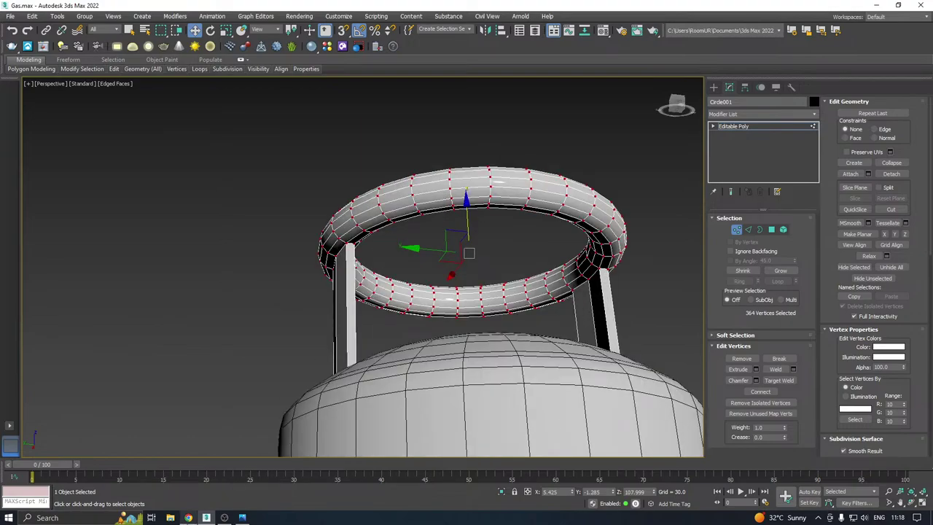
click(188, 518)
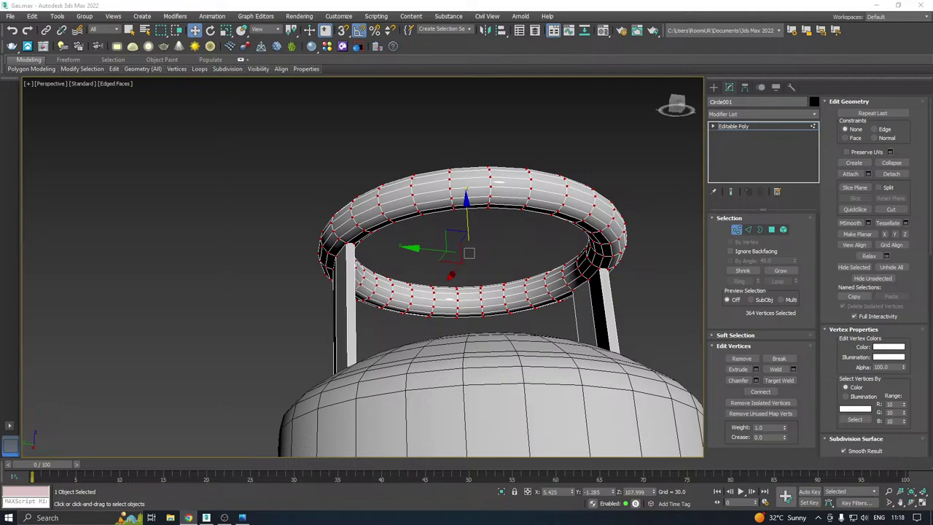
click(771, 230)
click(503, 194)
alt+middle_drag(503, 193, 399, 133)
scroll(523, 195, up, 2)
ctrl+click(544, 207)
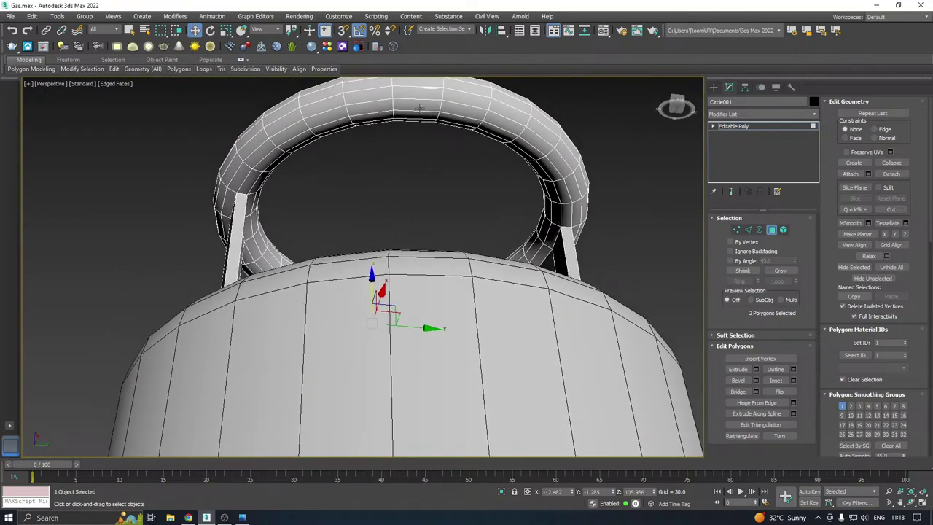
ctrl+click(420, 105)
ctrl+click(375, 106)
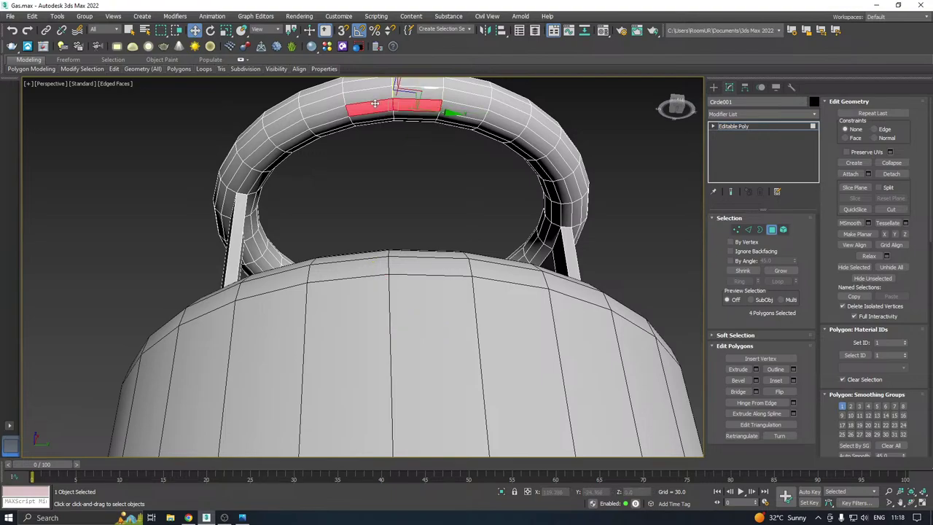
Extrude the four selected underside polygons by 10 to form a second pair of legs
alt+middle_drag(375, 106, 459, 164)
click(756, 369)
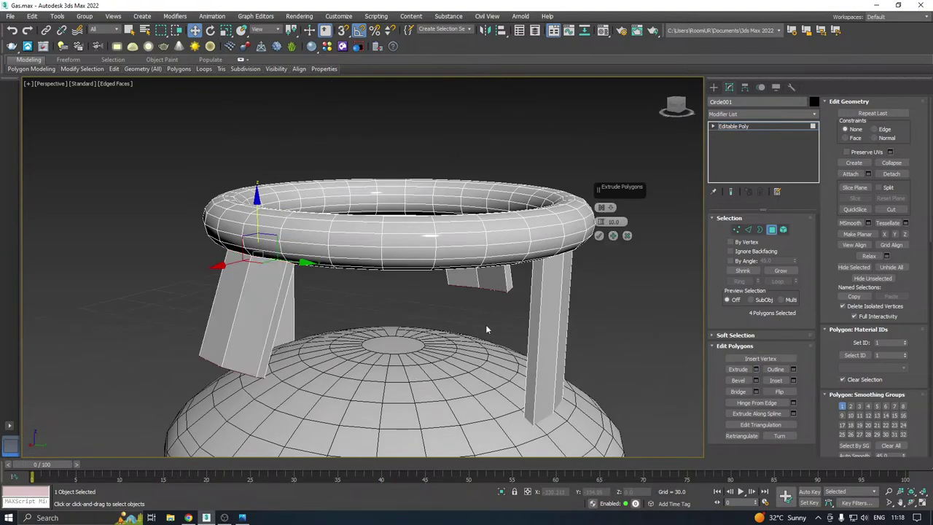
alt+middle_drag(553, 254, 399, 213)
click(599, 235)
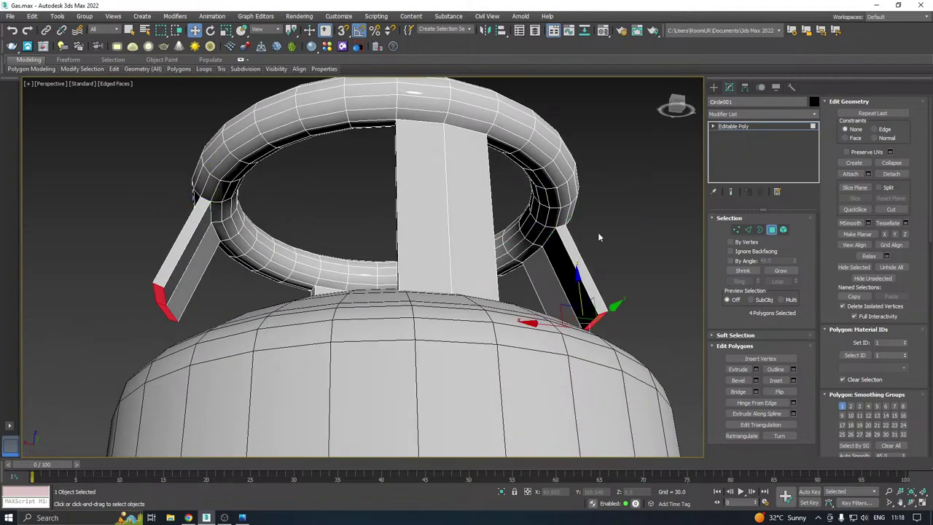
Lower the end polygons of the two new legs to about Z 88.3, into the dome
drag(580, 289, 585, 336)
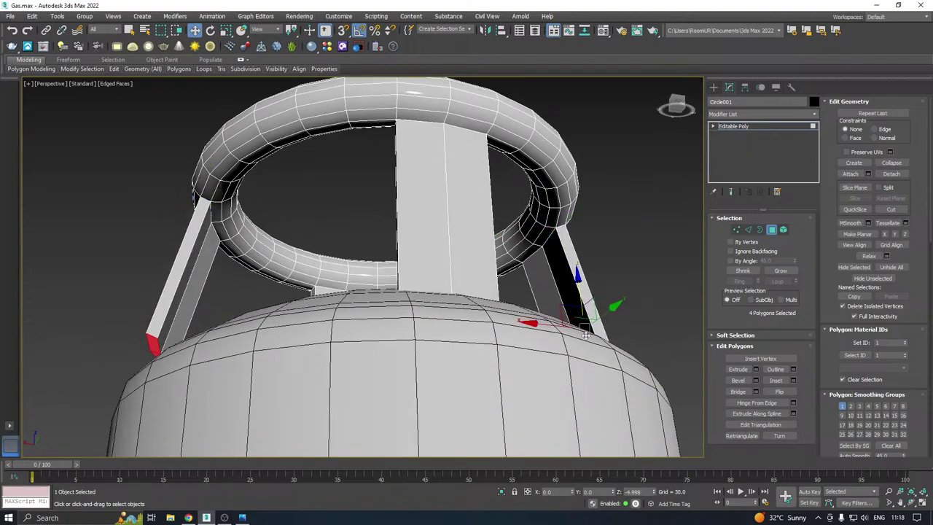
key(l)
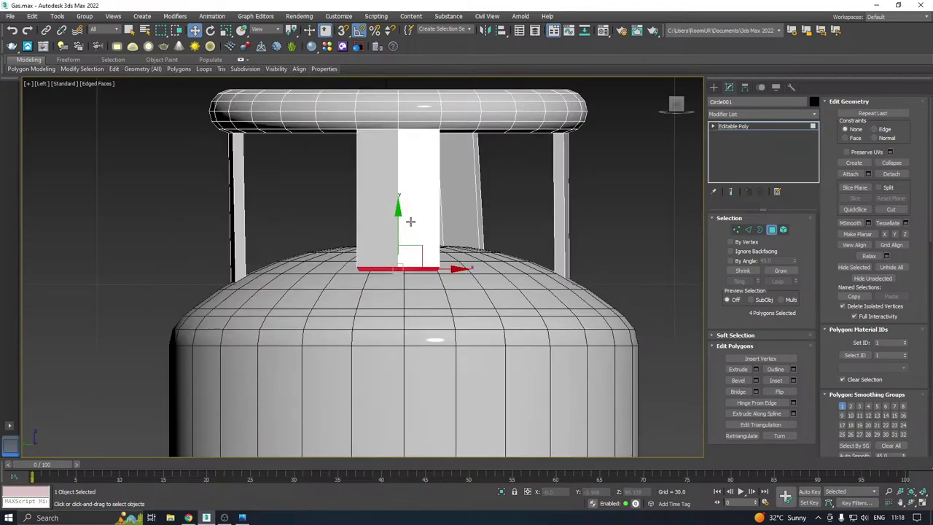
key(f)
scroll(462, 193, down, 5)
scroll(474, 268, up, 4)
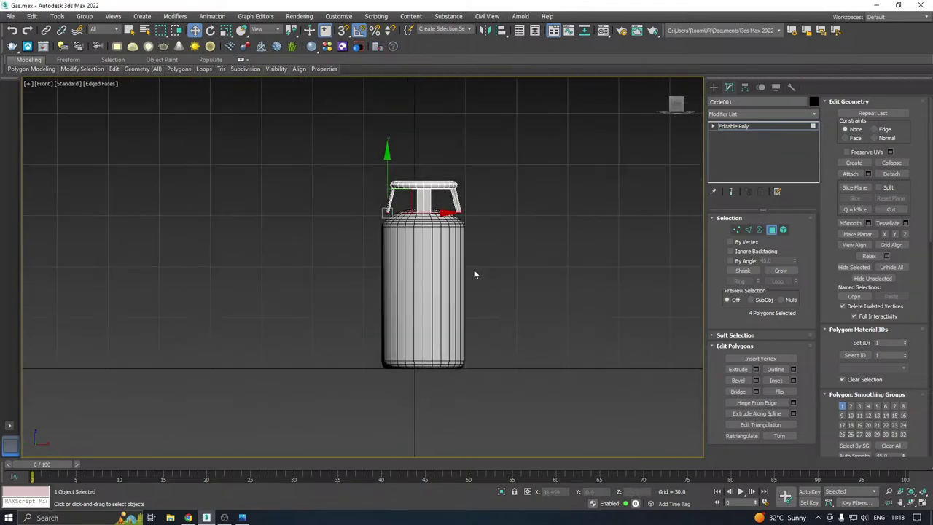
scroll(412, 206, up, 2)
drag(349, 215, 349, 231)
scroll(411, 244, up, 2)
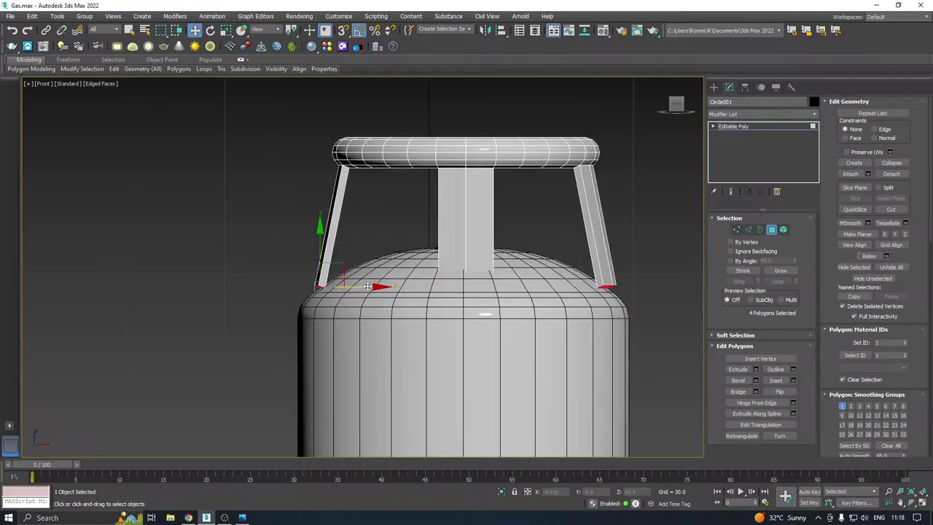
Move the new legs' end vertices inward in the front view to about X -12.3 and X 22.8, making the legs upright
key(1)
drag(292, 261, 375, 363)
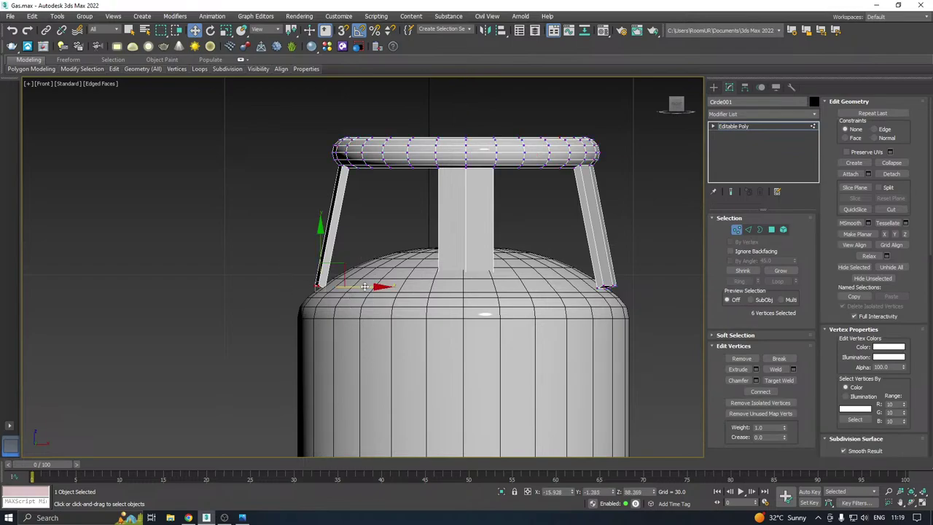
drag(362, 287, 389, 286)
drag(573, 339, 573, 339)
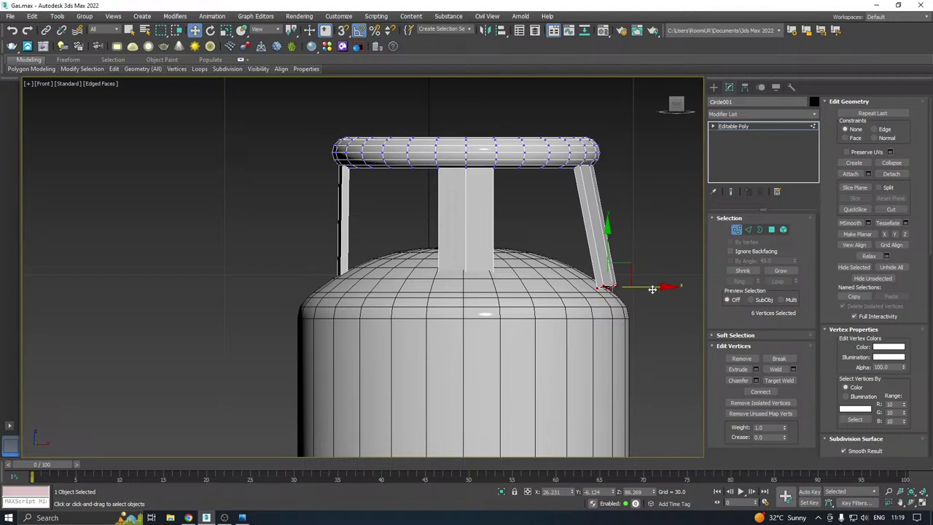
drag(652, 289, 607, 290)
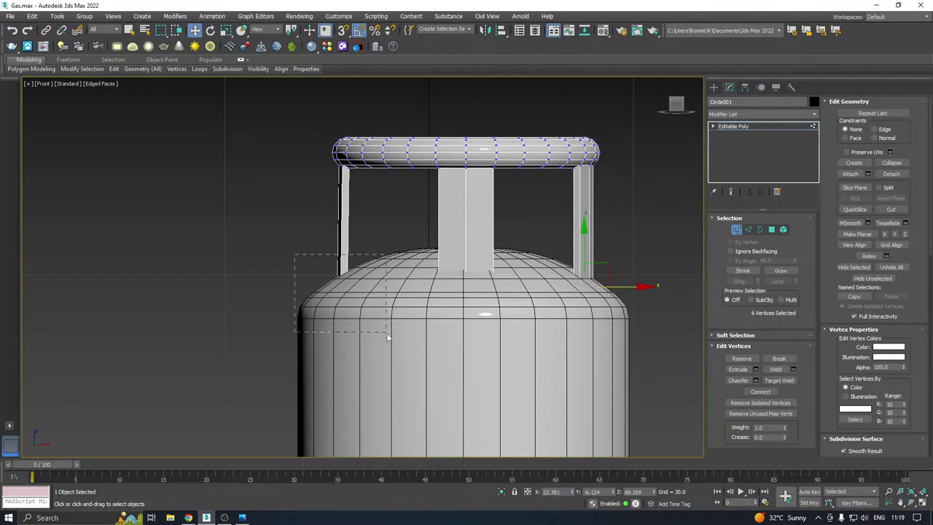
drag(388, 337, 388, 334)
drag(387, 286, 393, 287)
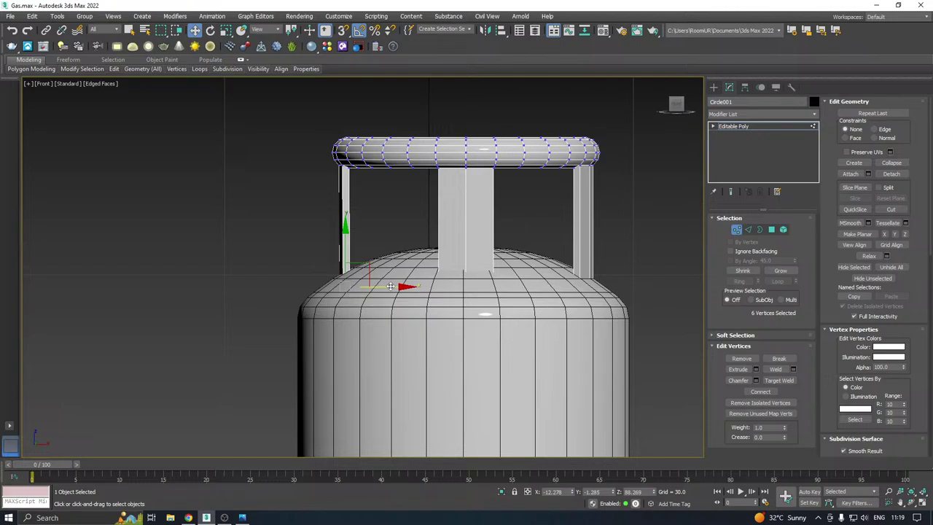
Fine-tune the new legs' end vertices in the front view to about X -12.2 and X 22.6
key(p)
scroll(490, 235, down, 4)
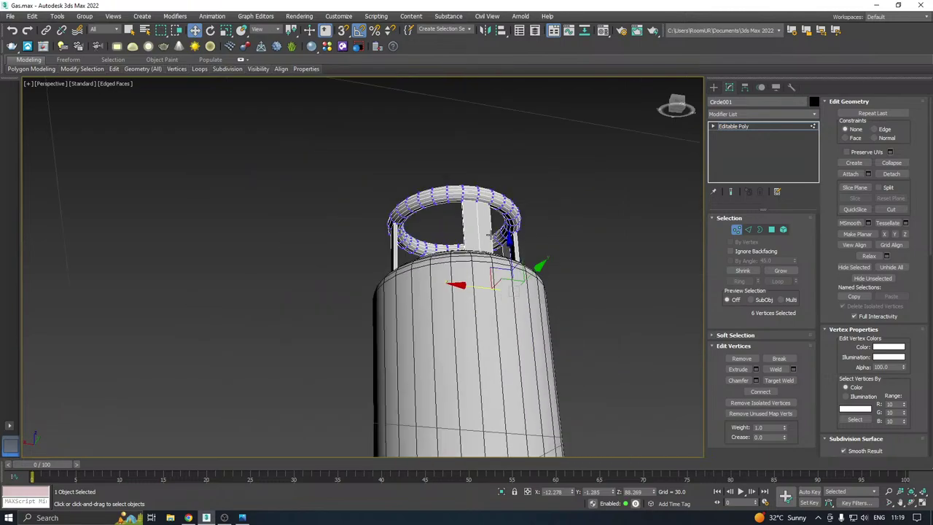
alt+middle_drag(490, 223, 402, 303)
scroll(401, 304, up, 3)
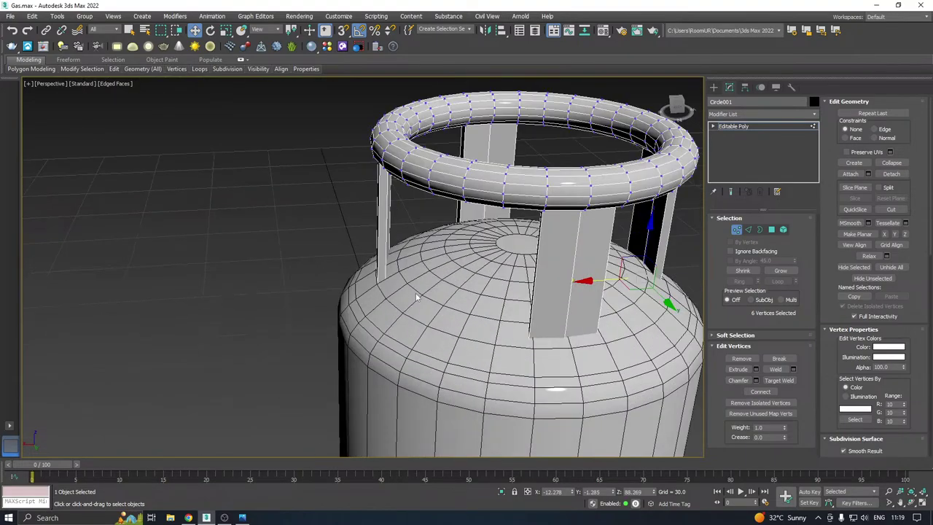
alt+middle_drag(429, 275, 473, 274)
key(f)
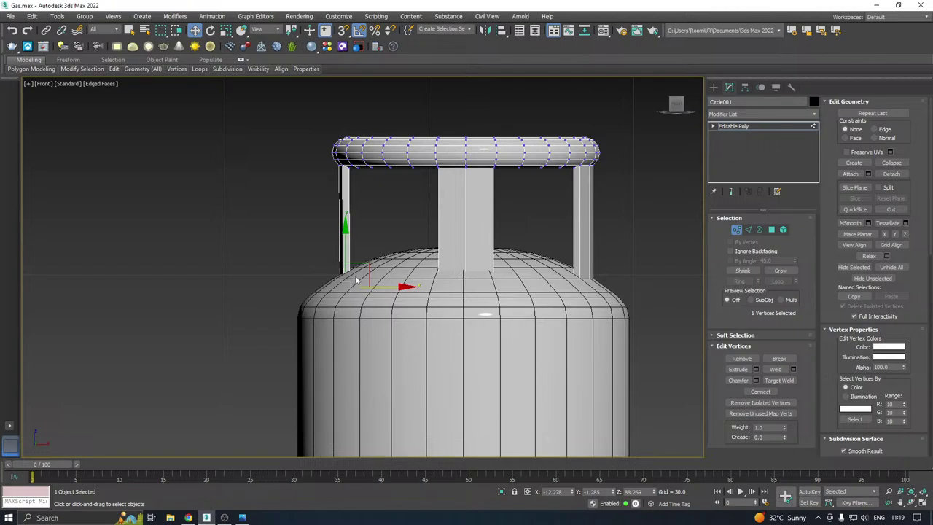
scroll(373, 291, up, 3)
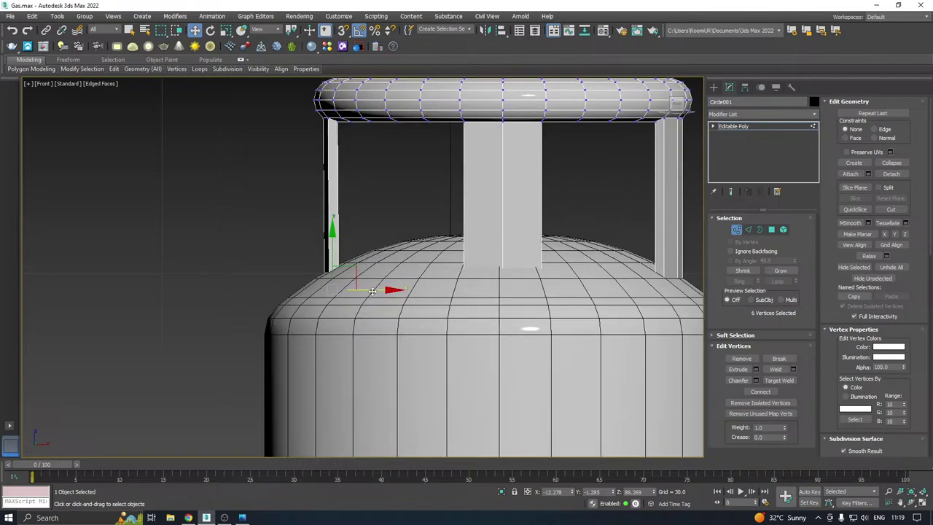
drag(374, 290, 376, 291)
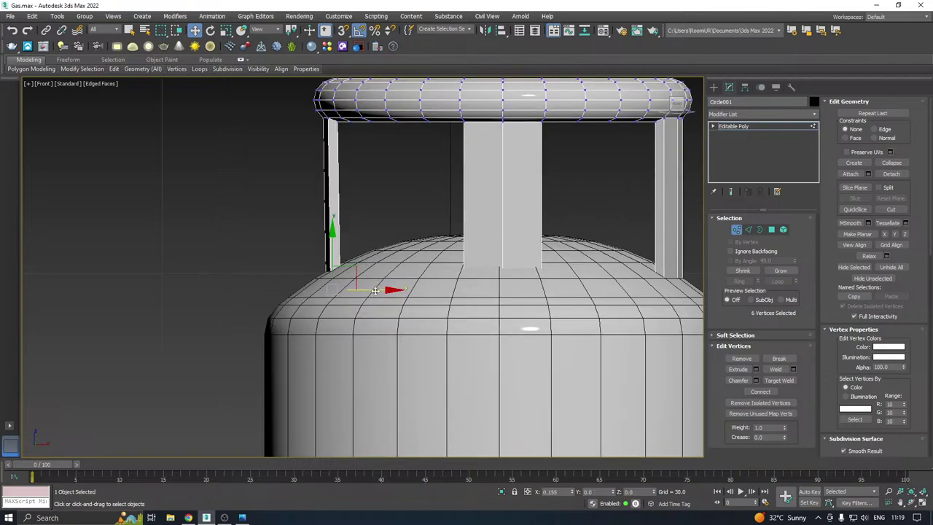
middle_drag(442, 267, 370, 280)
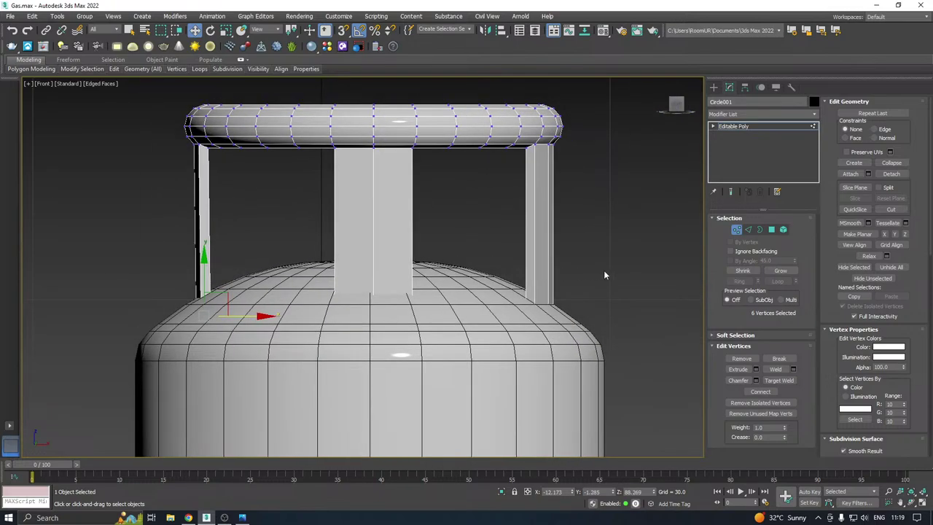
drag(603, 270, 477, 354)
drag(576, 317, 573, 317)
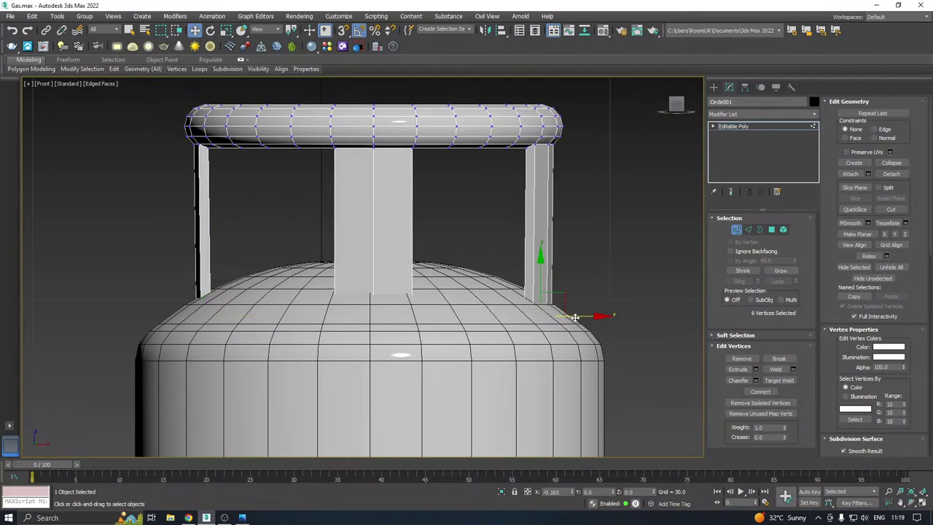
Move the positive-Y leg's end vertices to about Y 15.0 in the left view
key(l)
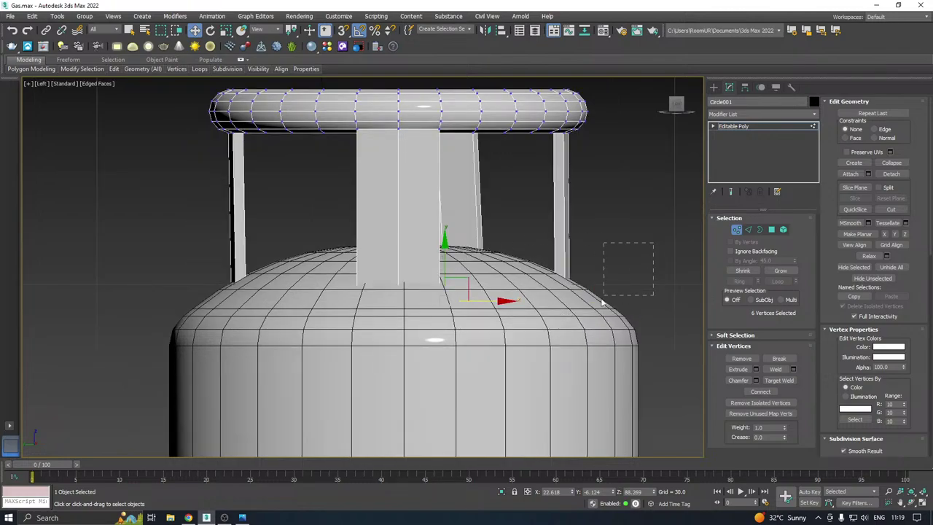
drag(602, 303, 569, 324)
drag(292, 376, 292, 375)
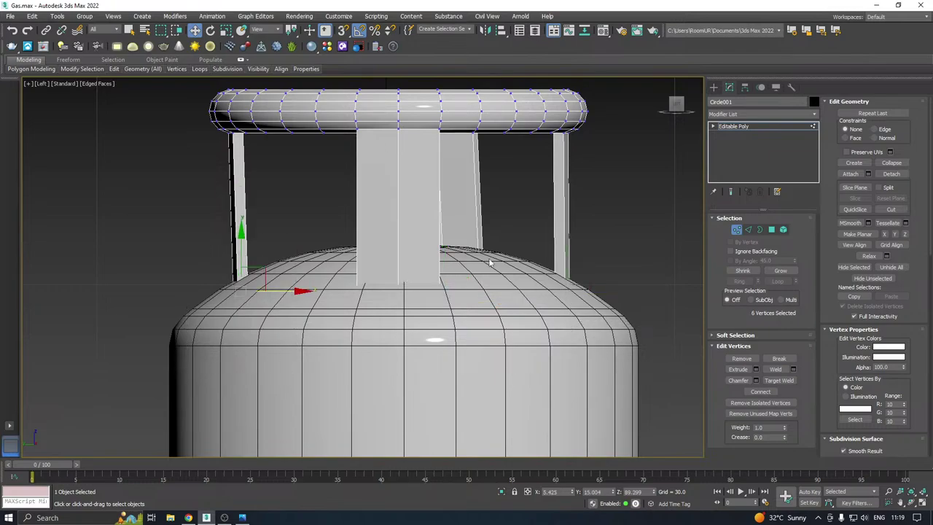
Examine the alignment of all four handle legs from perspective, front and left views
key(p)
alt+middle_drag(499, 230, 556, 246)
scroll(557, 246, down, 10)
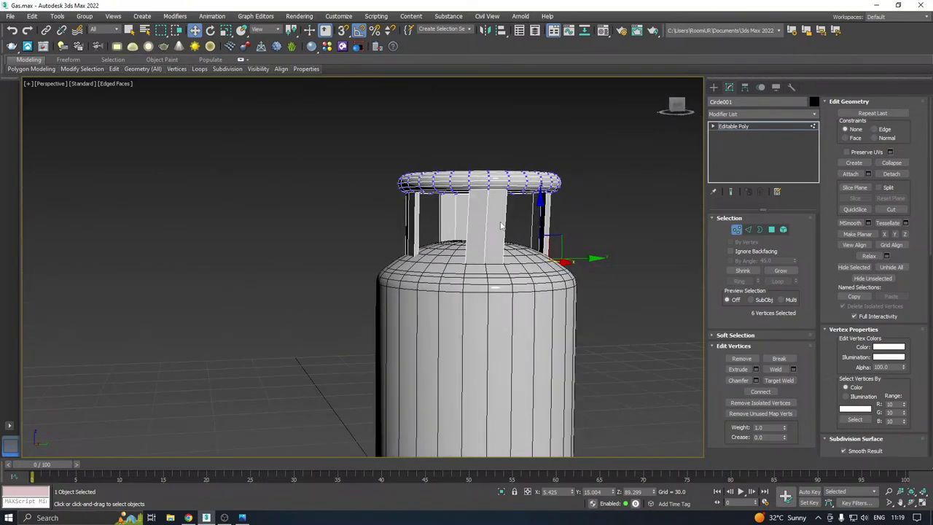
key(f)
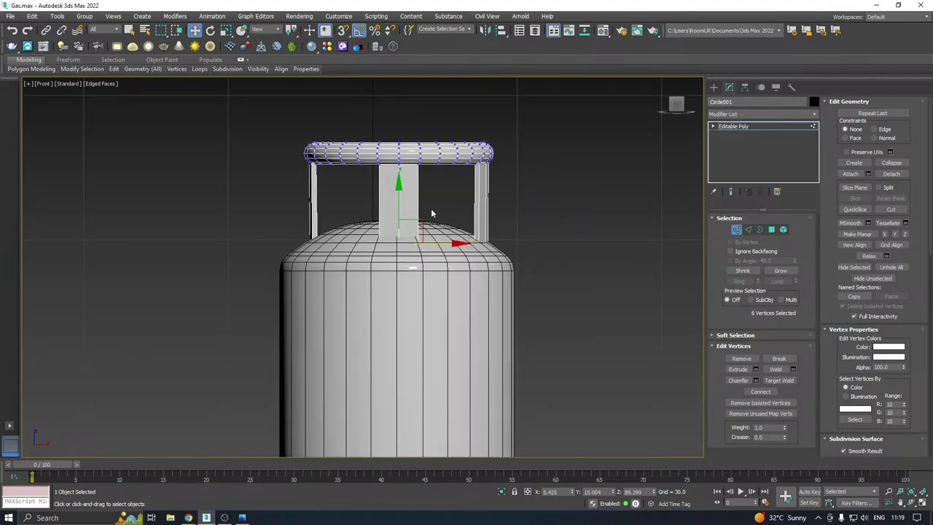
scroll(431, 212, up, 2)
key(l)
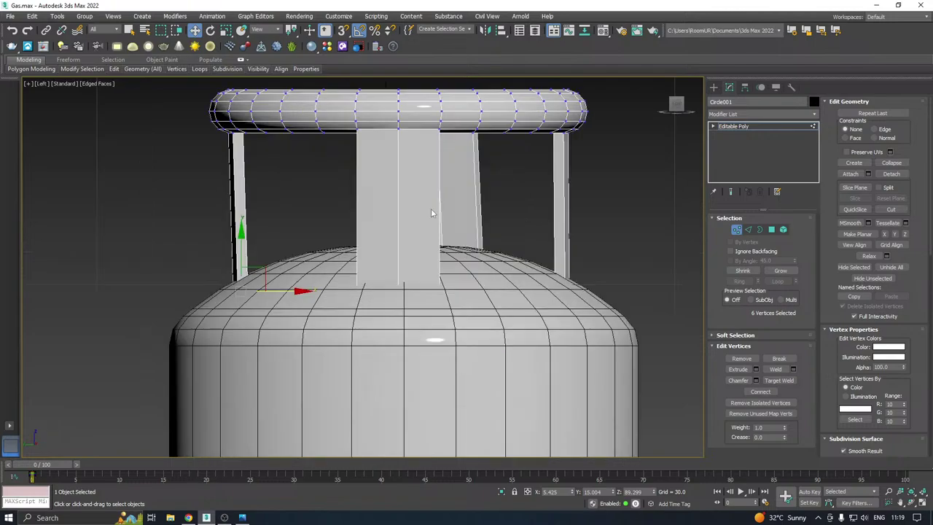
scroll(442, 204, down, 2)
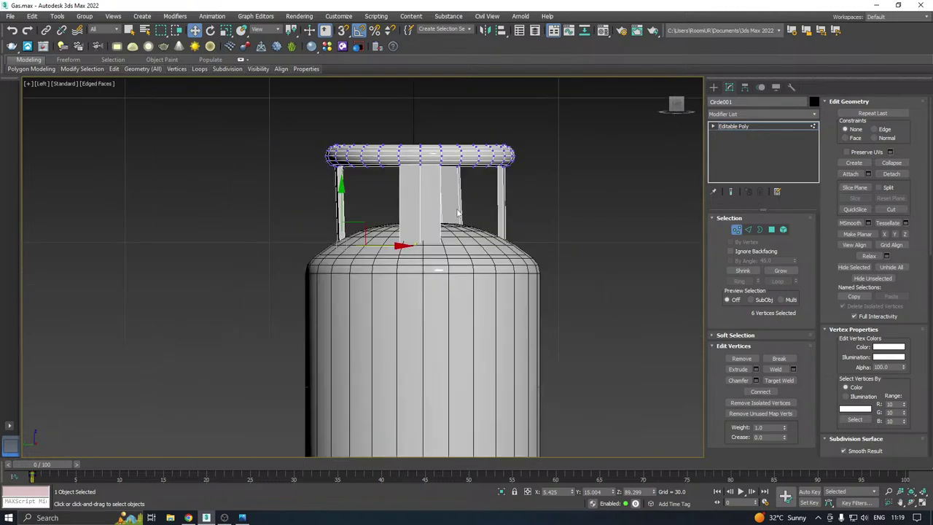
scroll(458, 213, up, 2)
alt+middle_drag(460, 201, 459, 208)
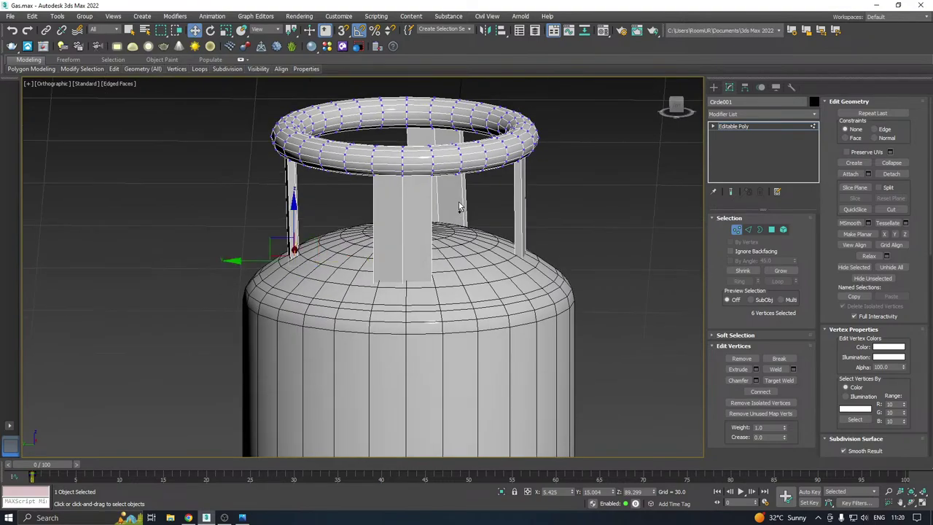
Delete the positive-X handle leg by removing its end vertices below the ring
key(l)
scroll(448, 203, down, 1)
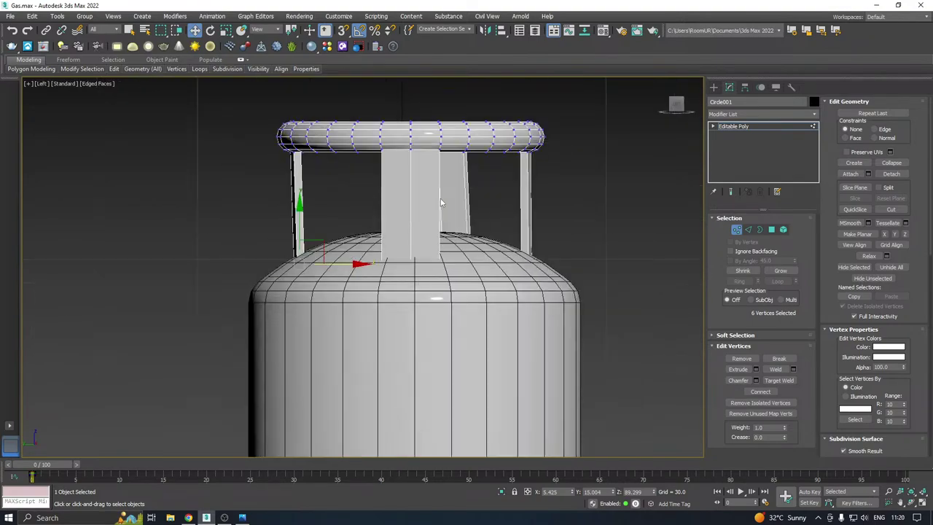
click(440, 151)
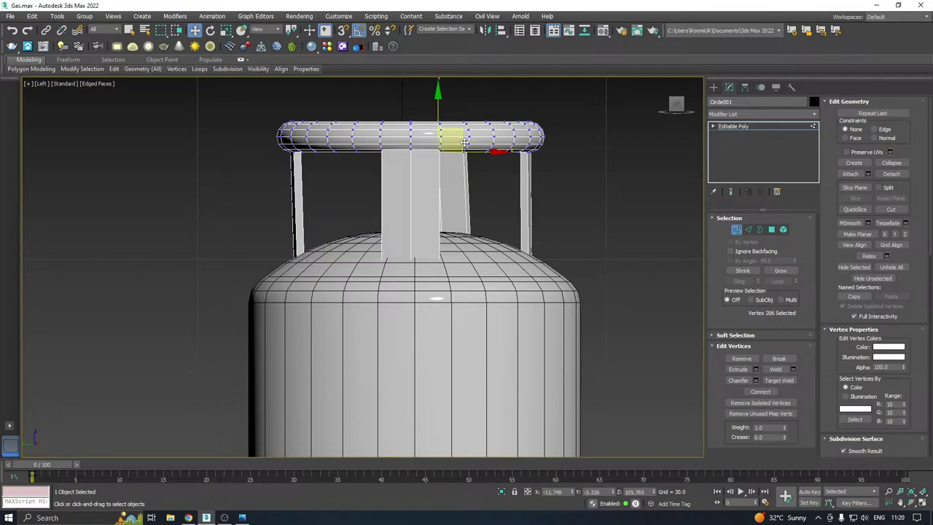
alt+middle_drag(468, 157, 476, 216)
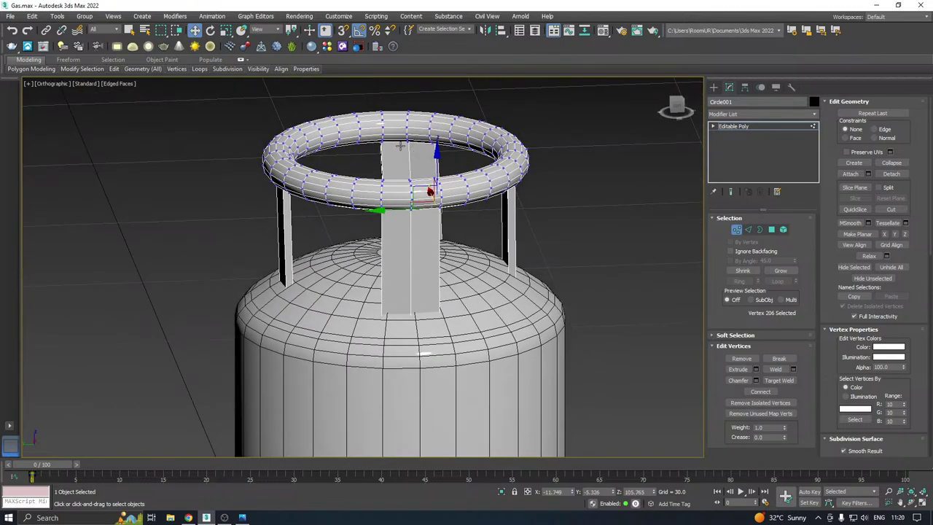
key(p)
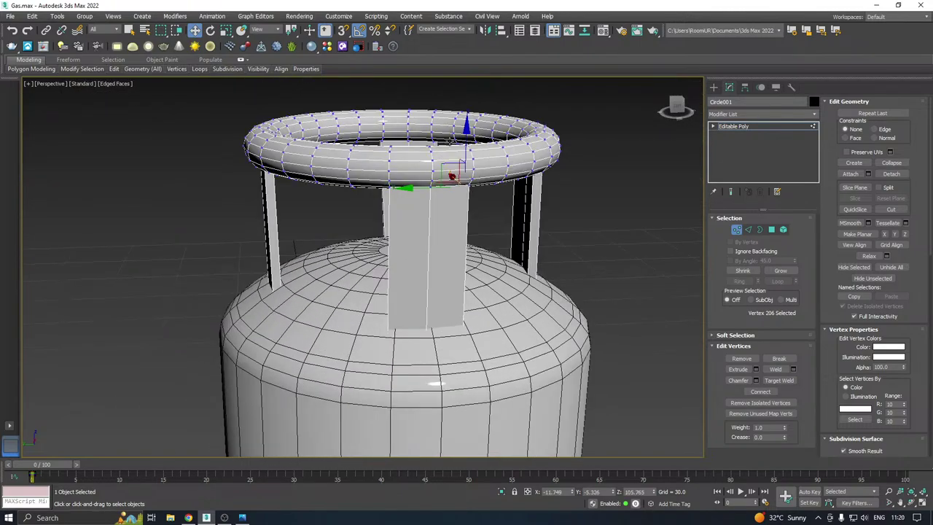
alt+middle_drag(490, 150, 400, 126)
alt+middle_drag(577, 176, 359, 203)
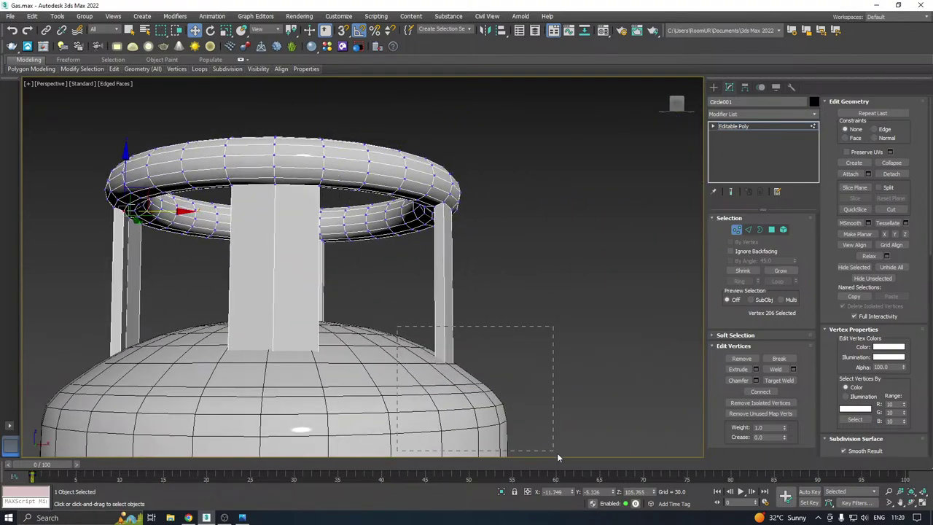
drag(558, 454, 572, 462)
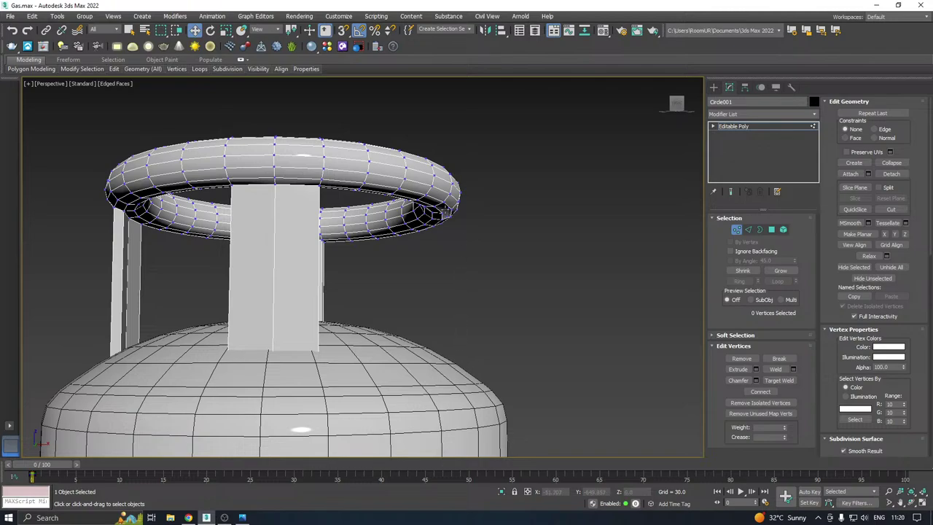
Cap the open border on the ring's underside where the leg was removed and connect the cap's two middle vertices
scroll(446, 211, up, 4)
click(760, 230)
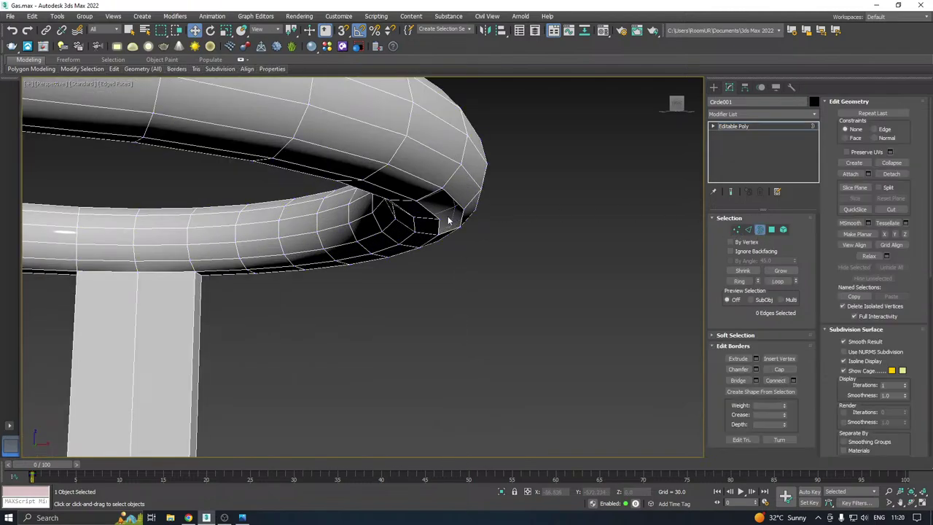
click(448, 220)
alt+middle_drag(448, 220, 455, 190)
click(779, 369)
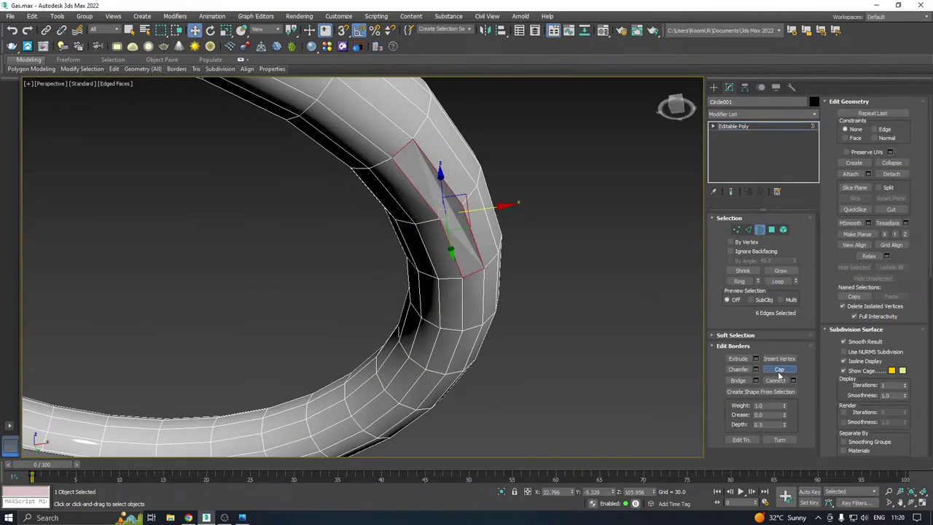
click(736, 229)
click(440, 218)
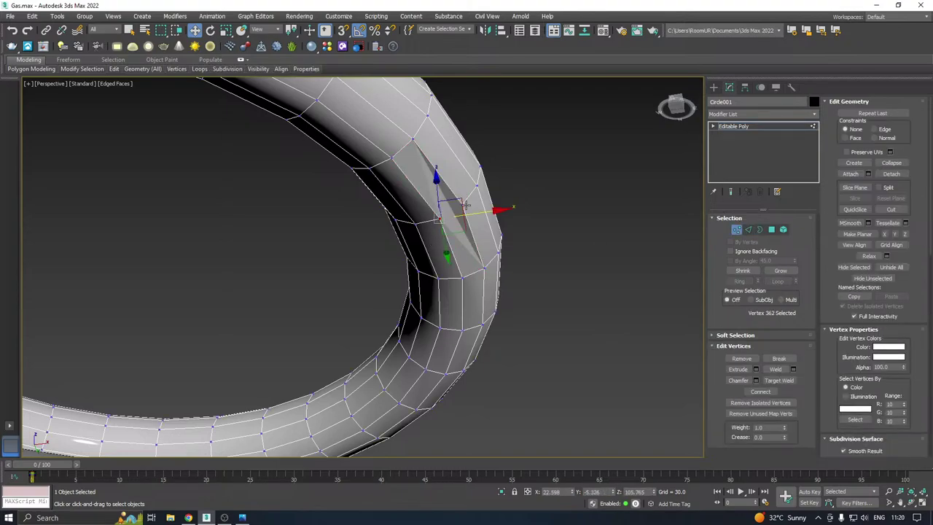
ctrl+click(462, 205)
click(760, 392)
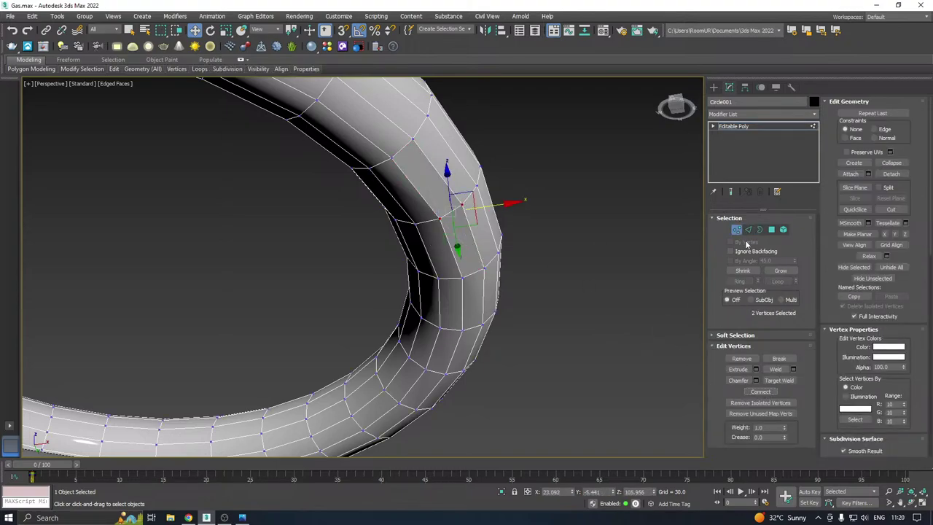
Extrude the two capped polygons on the ring's underside to form a replacement leg
click(771, 230)
click(465, 255)
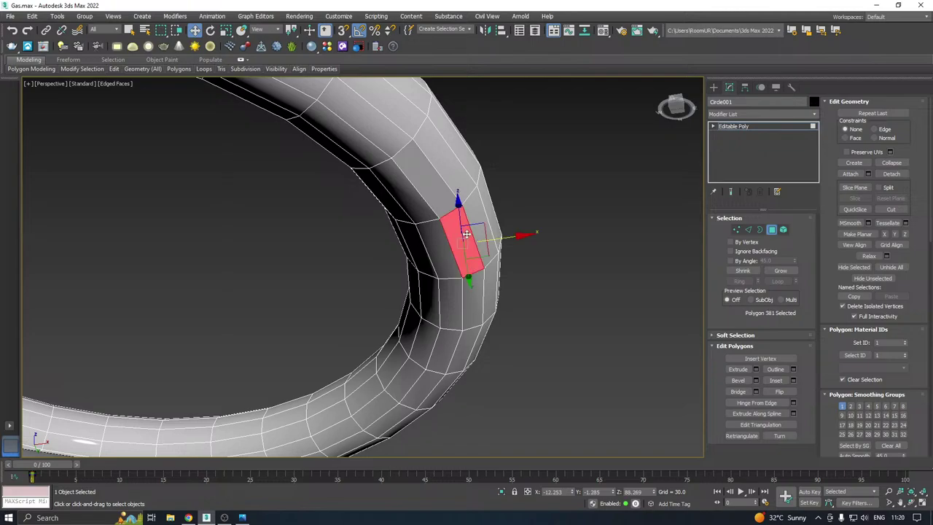
ctrl+click(473, 285)
key(l)
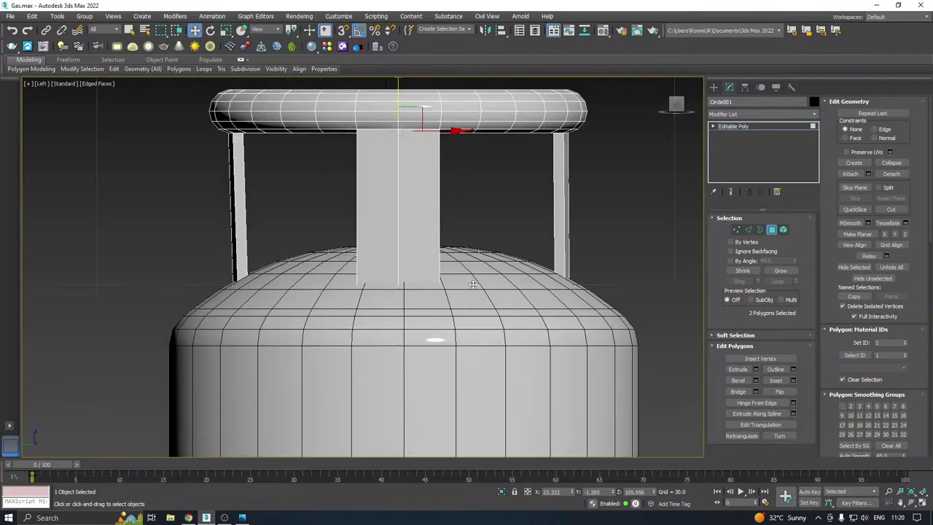
click(755, 369)
click(599, 236)
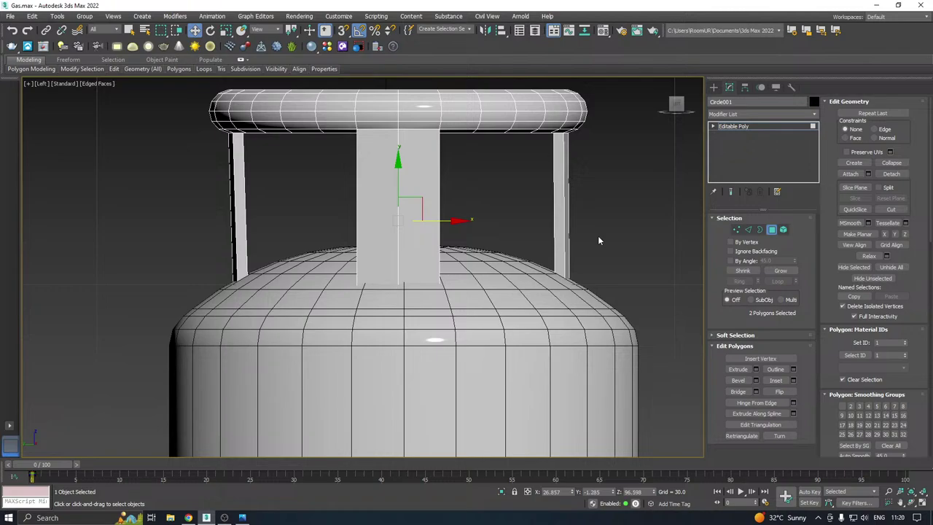
Move the replacement leg's end polygons to about X 23.3 and Z 88.9 in the front view, making the leg upright
key(f)
drag(529, 221, 529, 223)
drag(574, 262, 549, 263)
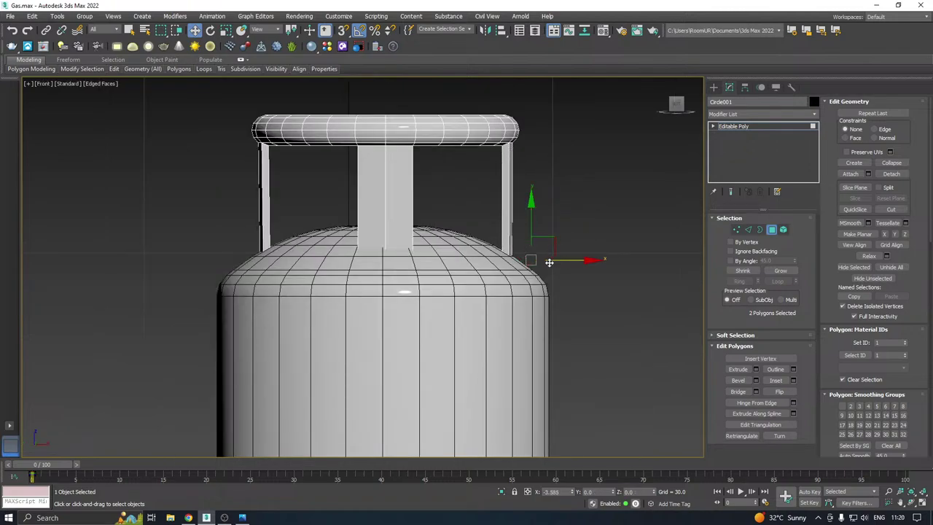
key(p)
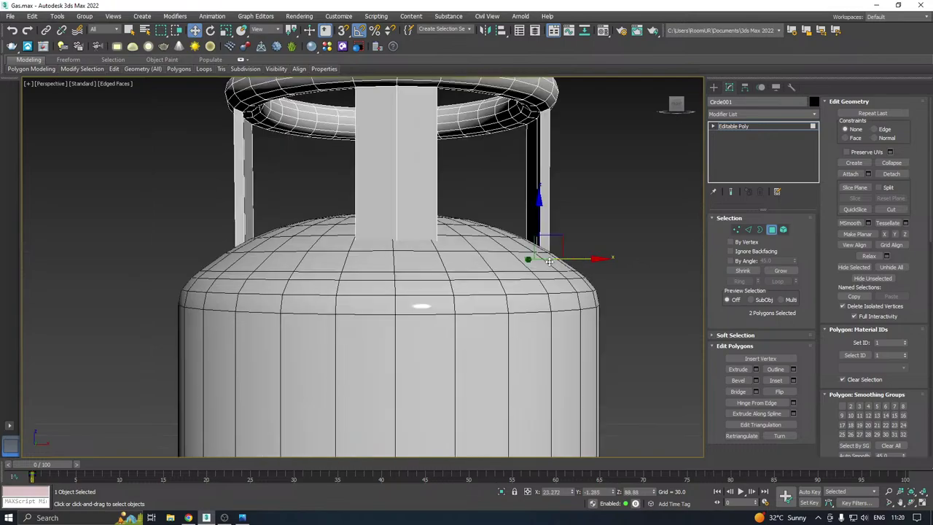
alt+middle_drag(480, 211, 367, 207)
scroll(387, 220, down, 3)
alt+middle_drag(541, 211, 601, 220)
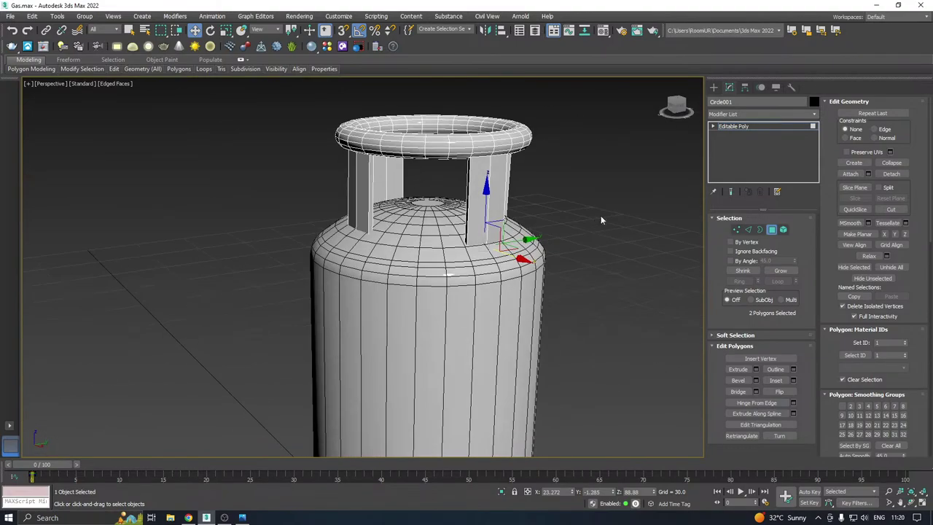
Lift the whole handle object to about Z 115.6, clear of the cylinder's dome
click(735, 128)
scroll(503, 250, down, 2)
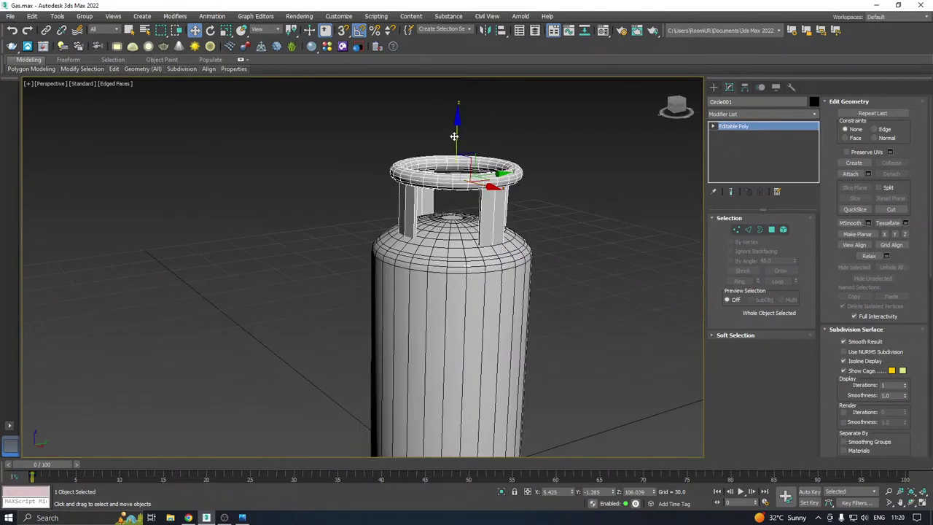
drag(455, 138, 460, 106)
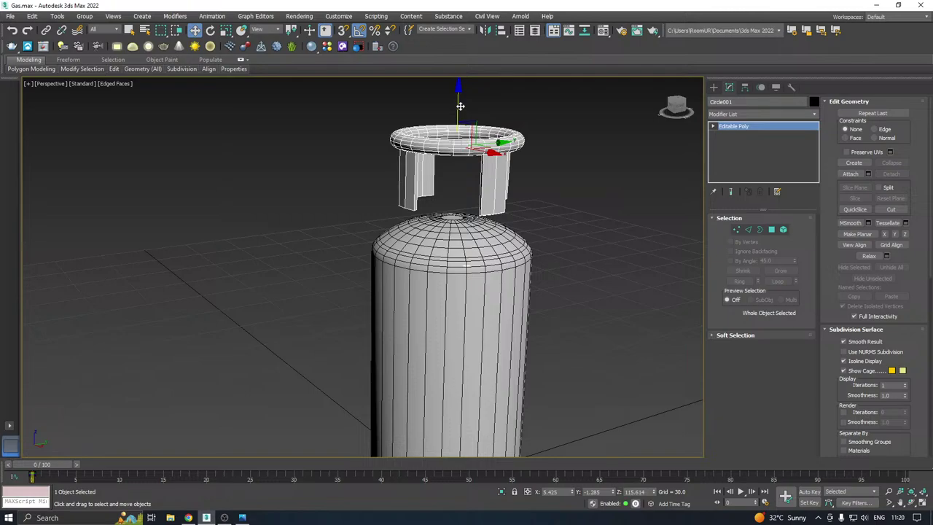
alt+middle_drag(510, 139, 541, 151)
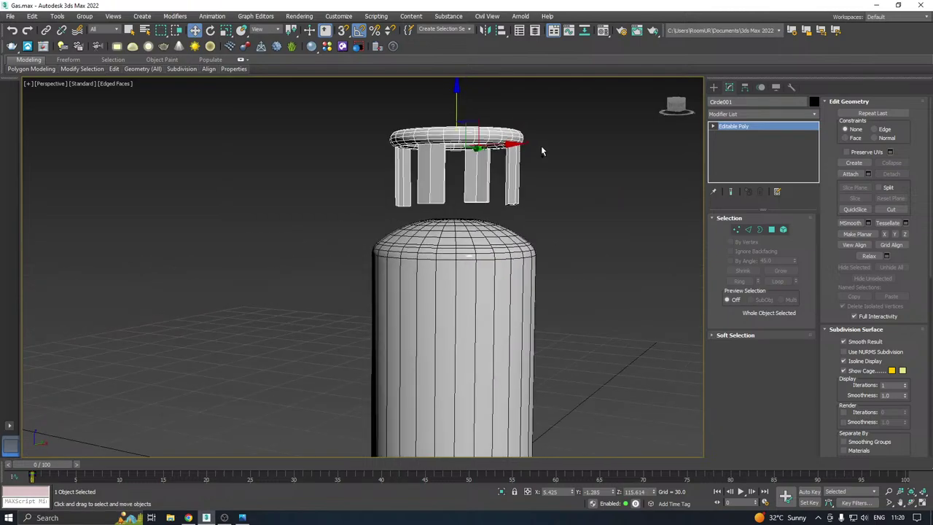
Examine the lifted handle's four legs and their end faces from front, left and perspective views
key(f)
scroll(527, 209, down, 3)
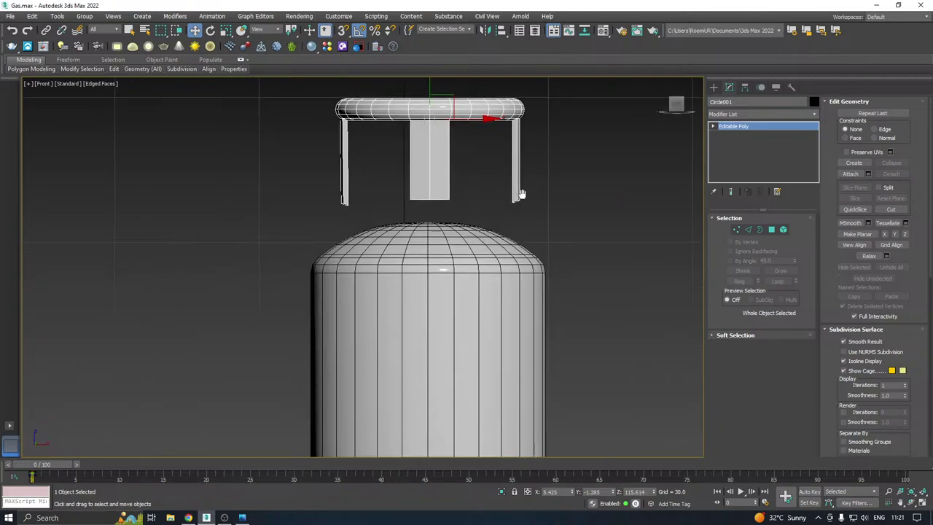
scroll(463, 186, up, 2)
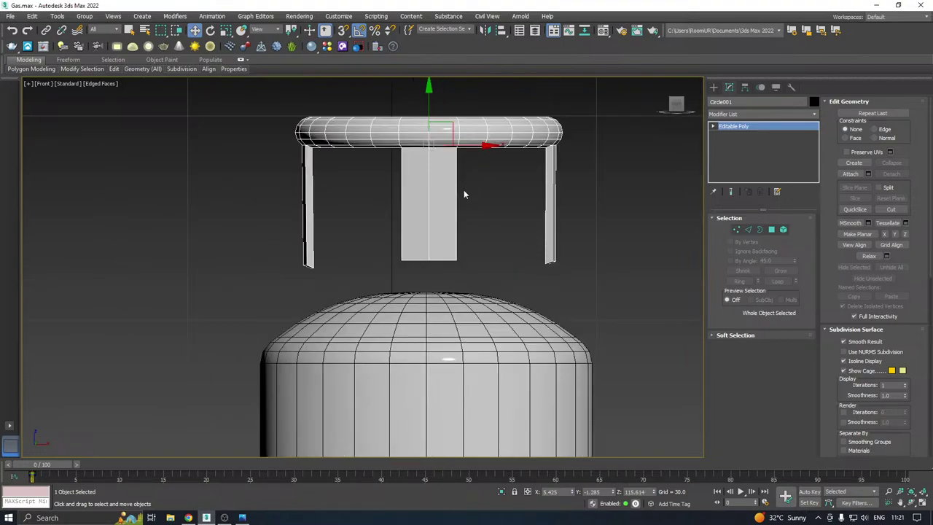
key(l)
scroll(437, 233, down, 3)
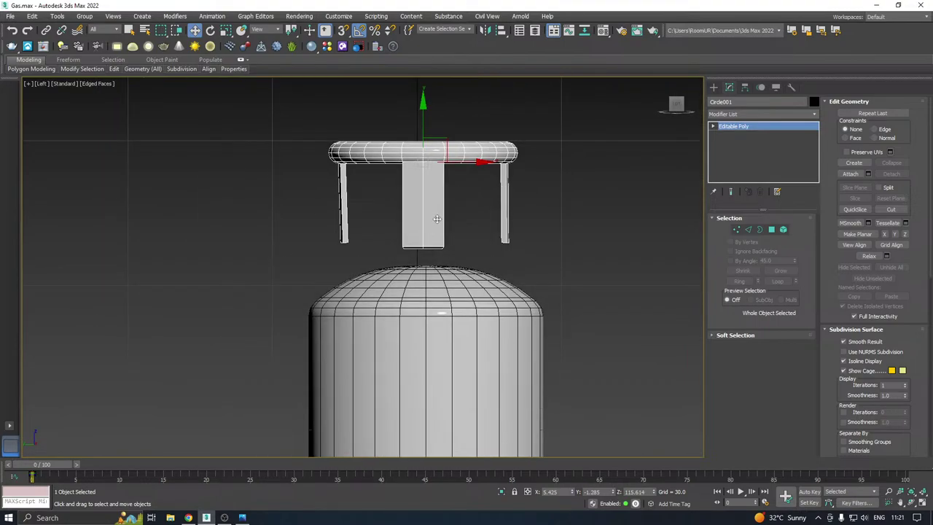
scroll(437, 220, up, 1)
key(f)
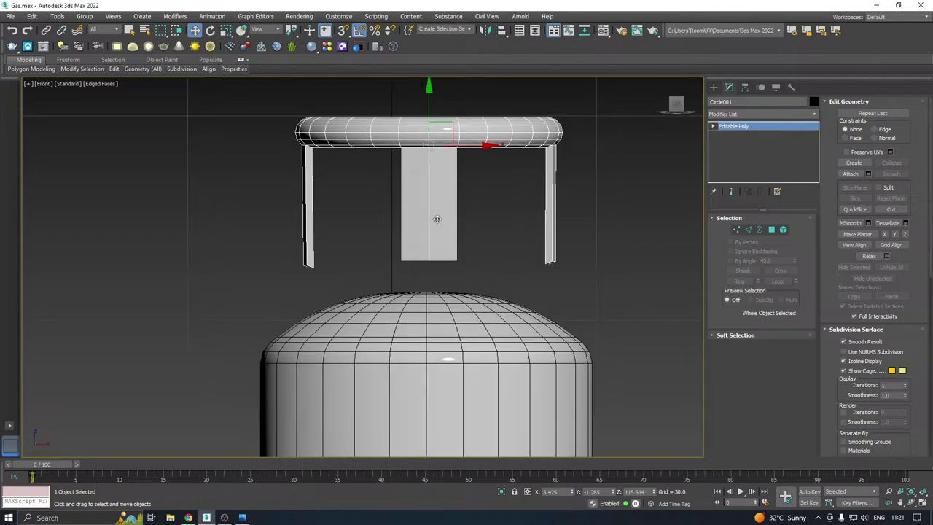
key(p)
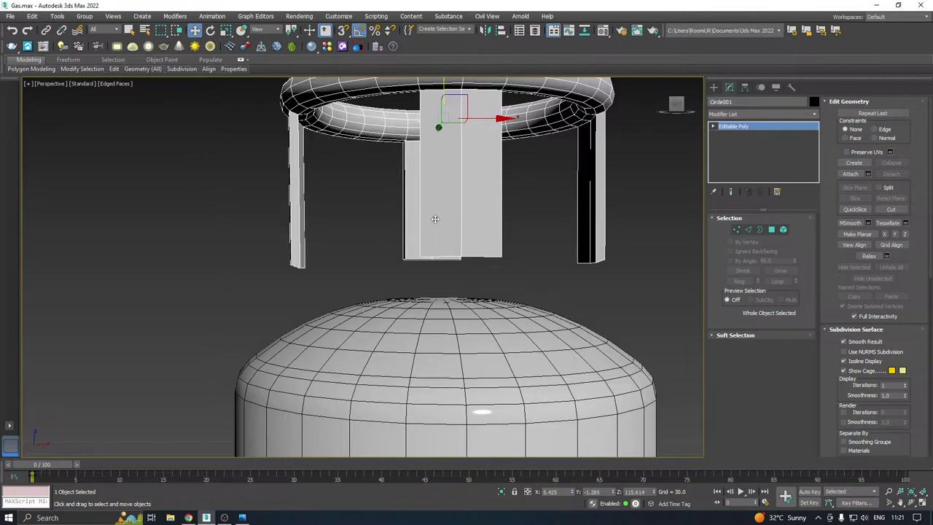
alt+middle_drag(437, 218, 506, 217)
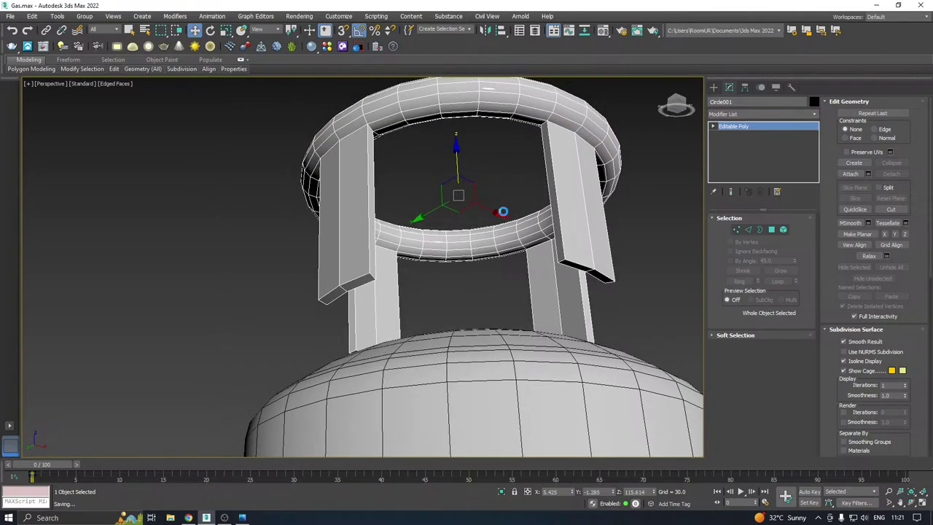
alt+middle_drag(575, 198, 446, 252)
scroll(420, 227, down, 4)
Nudge the lowered handle along X to about 5.64 in the top view
key(t)
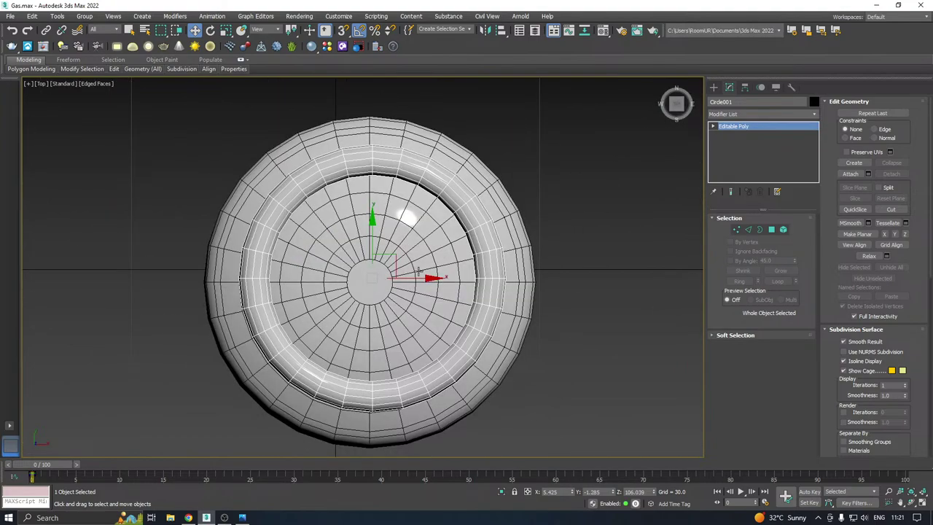
drag(414, 278, 426, 277)
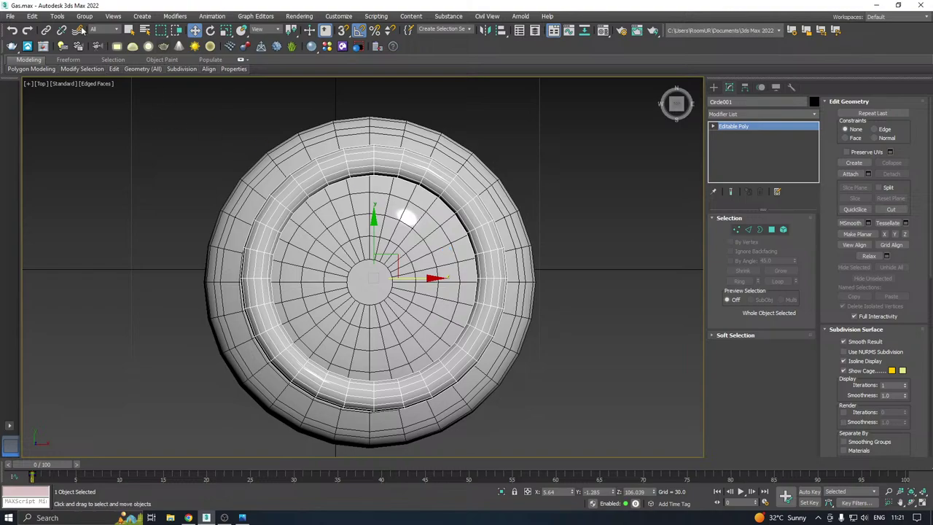
Save a copy of the scene as Gas01.max in the Diner folder
click(10, 16)
click(64, 114)
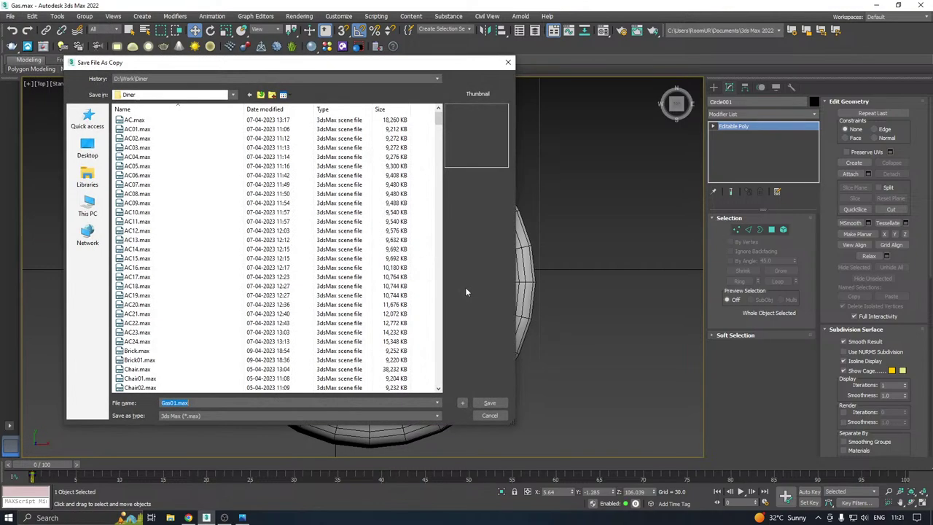
click(489, 403)
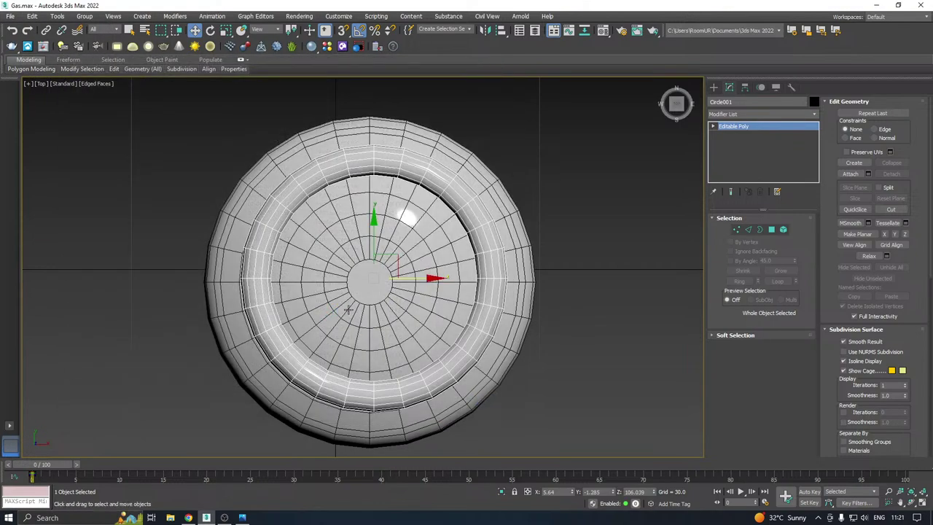
Shift the handle slightly toward negative X in the top view to center it over the cylinder
scroll(340, 291, up, 3)
click(567, 258)
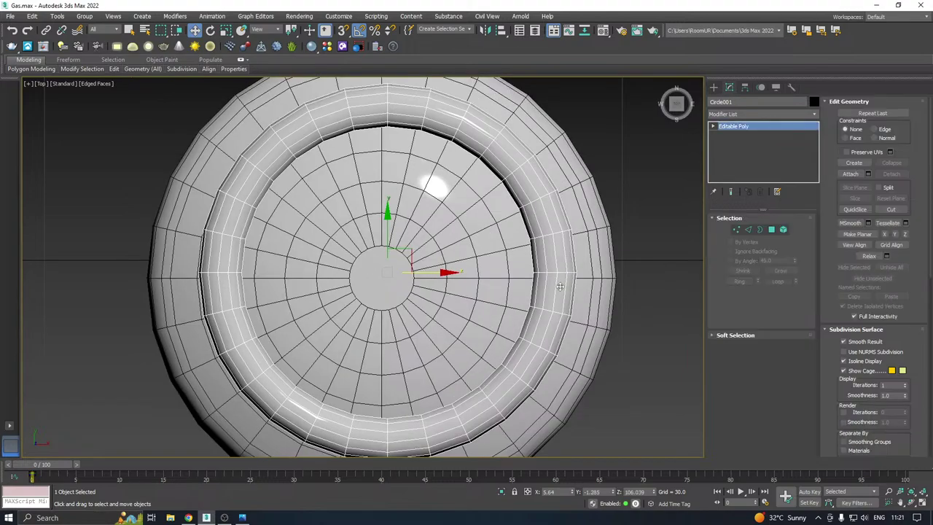
Bevel the central cap polygon on top of the cylinder's dome upward and inward into a low tapered collar
click(366, 292)
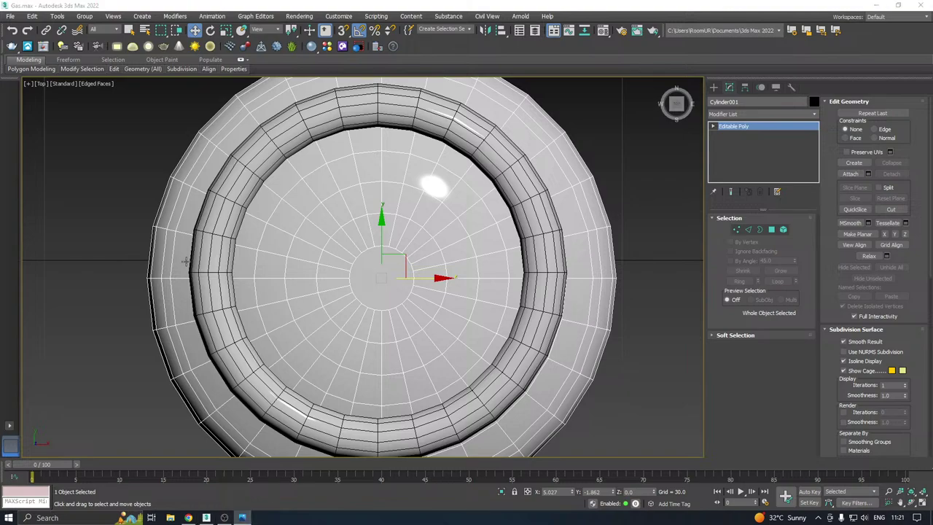
click(771, 229)
click(390, 273)
scroll(390, 274, up, 8)
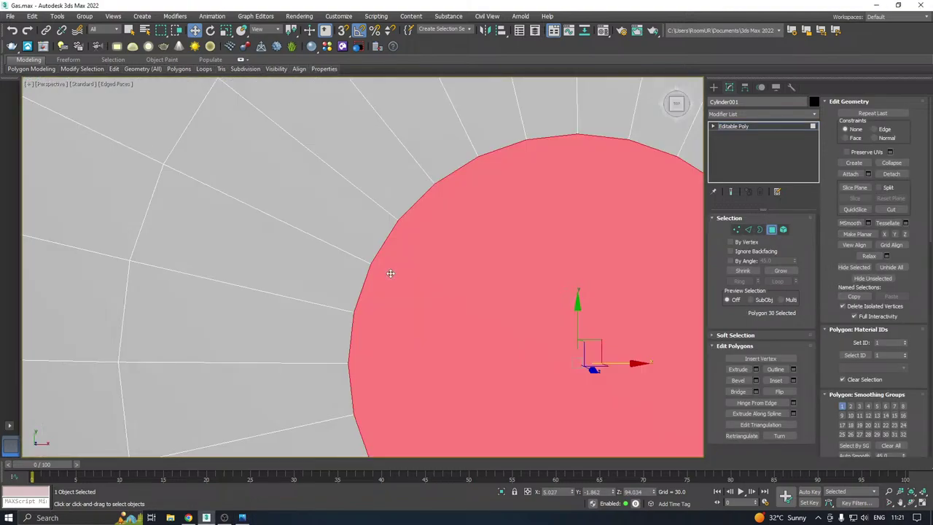
scroll(389, 272, down, 4)
key(p)
alt+middle_drag(452, 258, 484, 186)
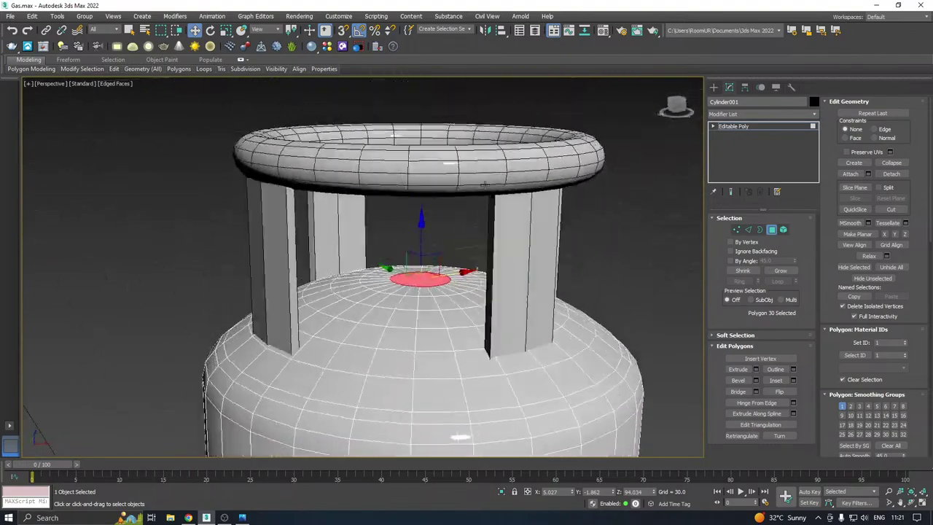
scroll(421, 279, up, 3)
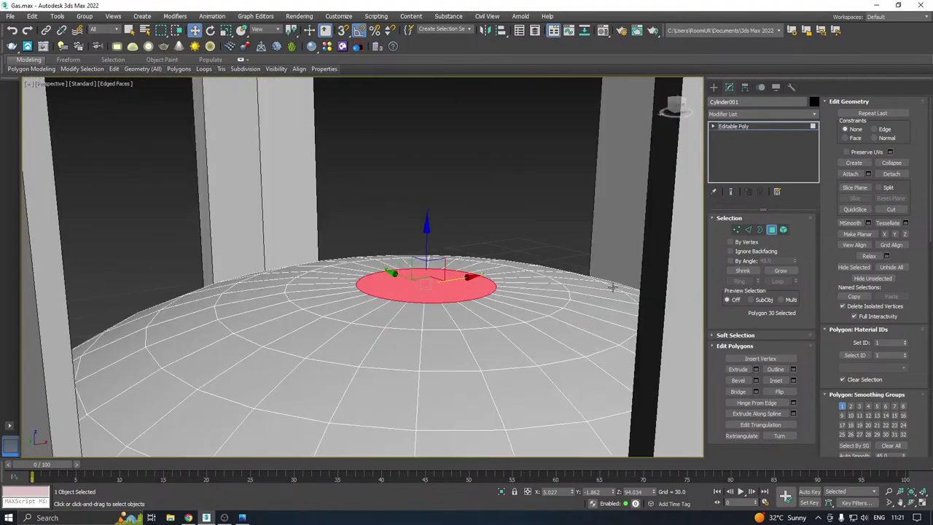
click(755, 380)
drag(601, 221, 598, 260)
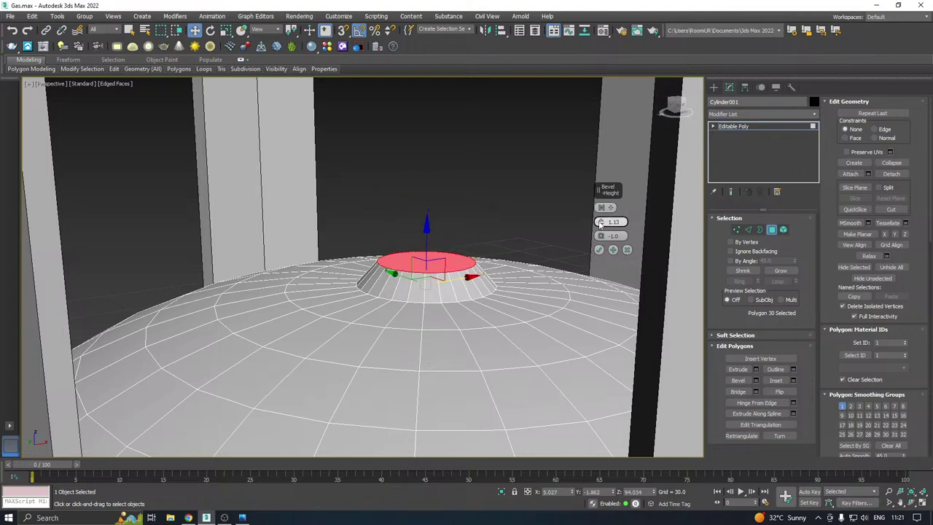
drag(601, 223, 602, 237)
click(599, 250)
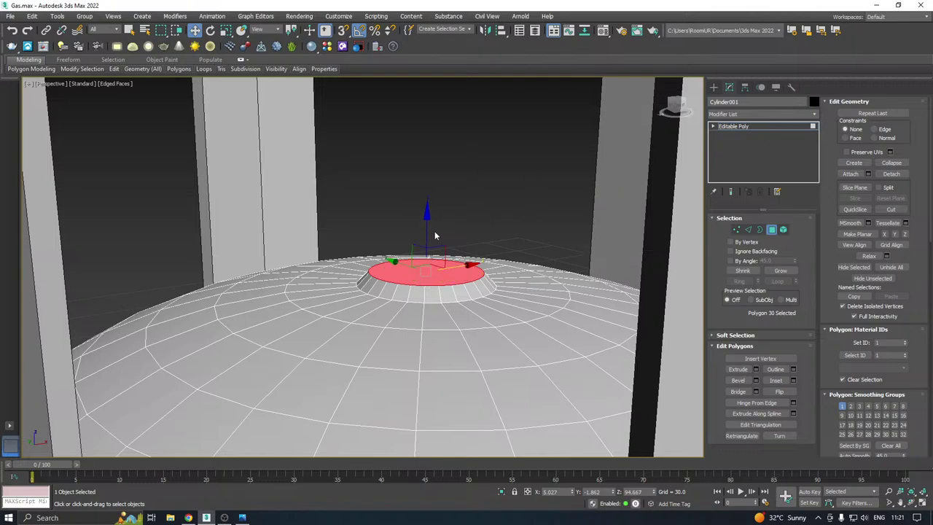
Inset the collar's top polygon by 1.461 to form a smaller concentric face
scroll(435, 236, up, 4)
click(793, 380)
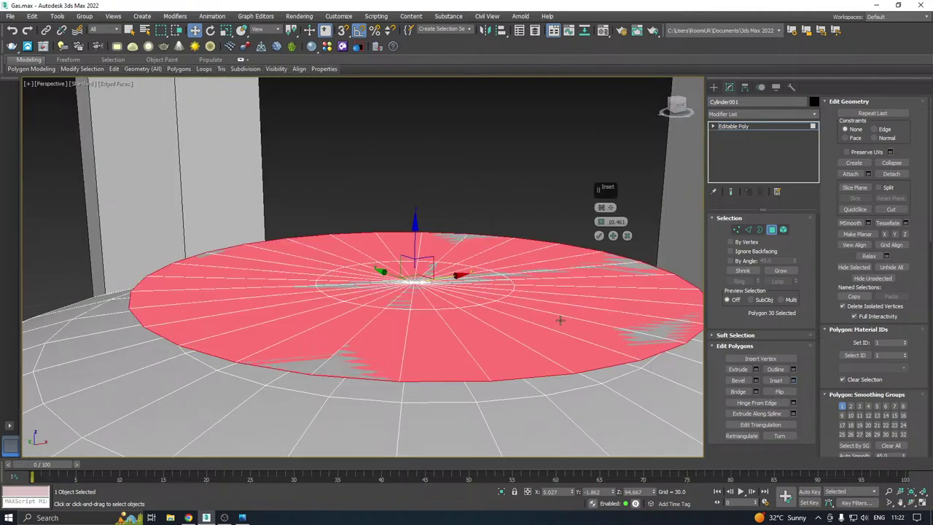
drag(600, 222, 603, 262)
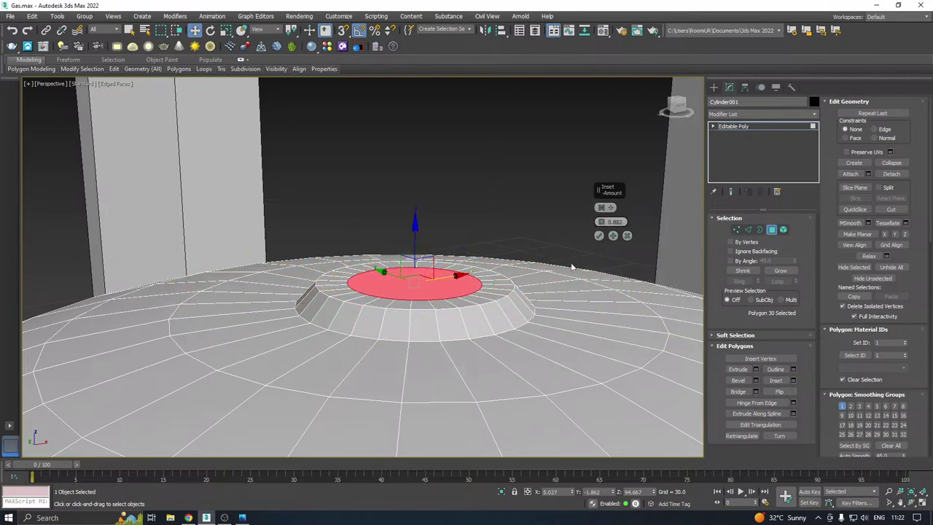
click(488, 279)
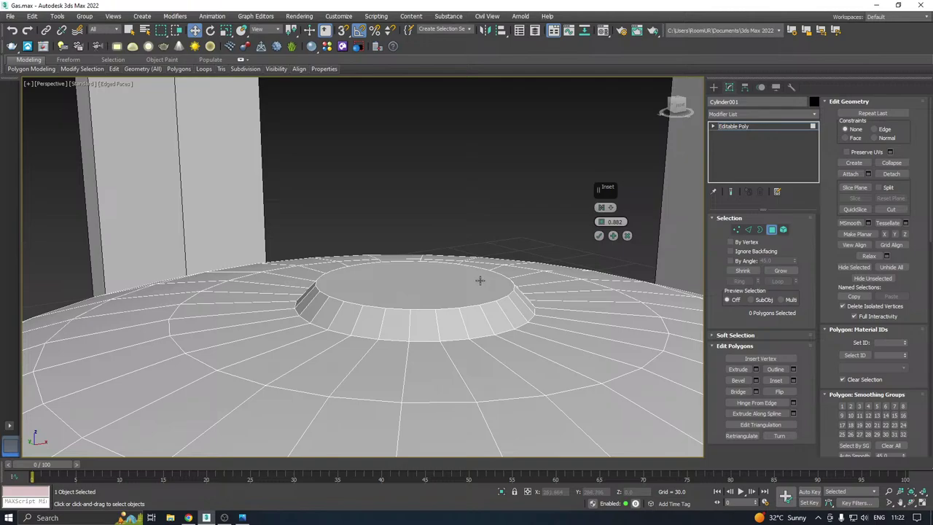
click(480, 280)
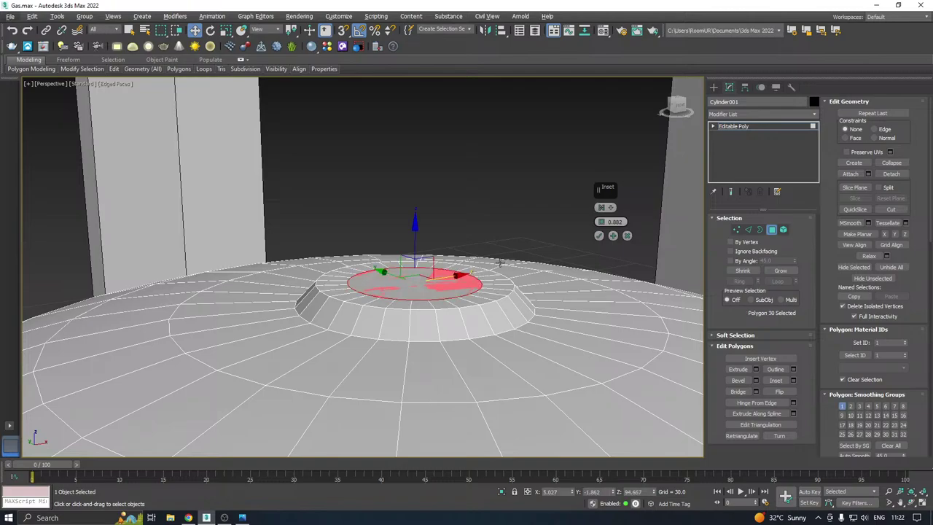
scroll(500, 266, up, 3)
scroll(465, 279, up, 2)
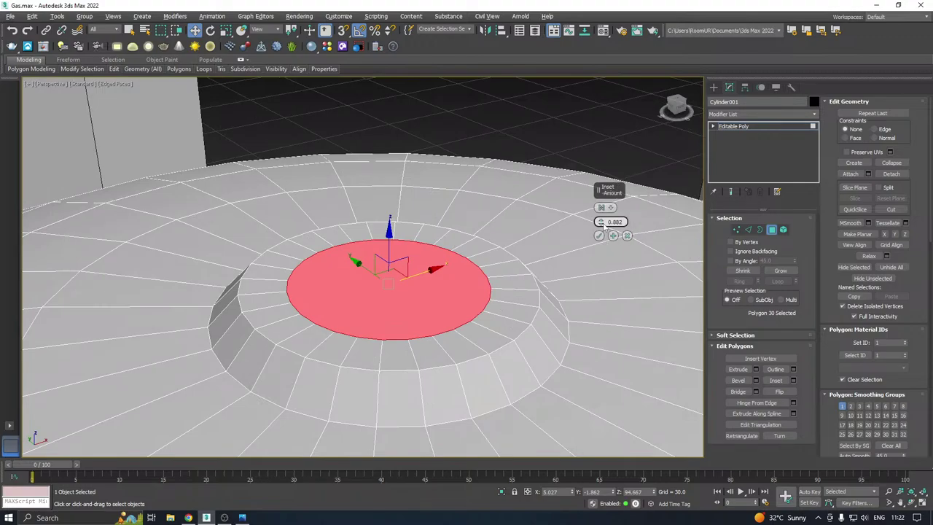
drag(602, 226, 596, 191)
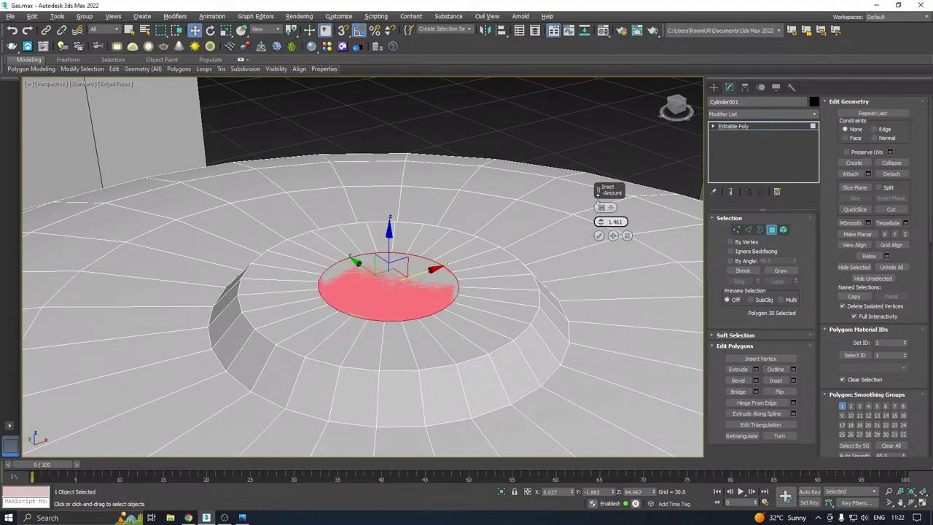
click(600, 235)
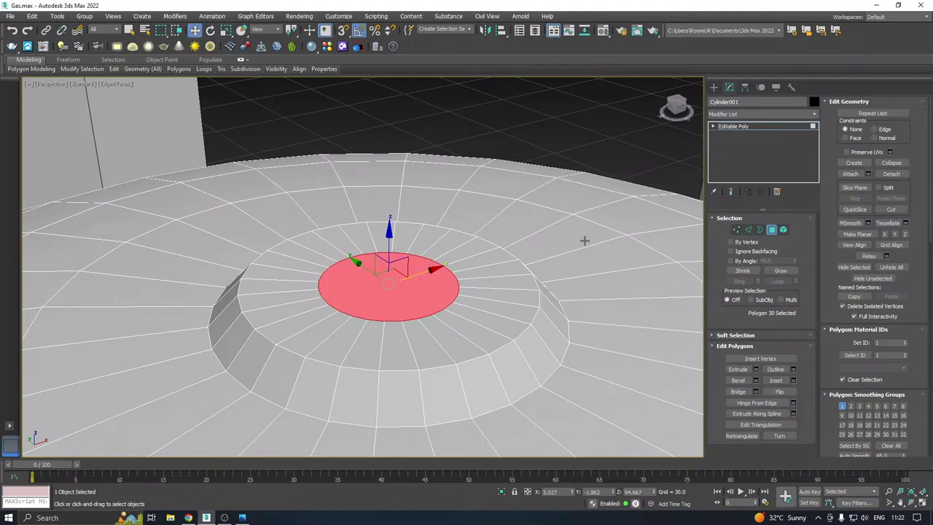
Extrude the inset center polygon upward by 1.84 to form a short valve neck
click(756, 368)
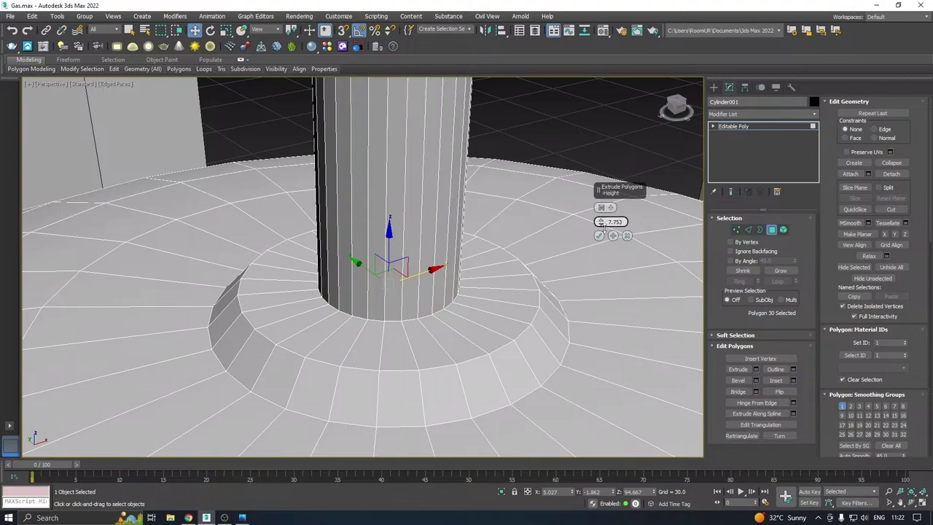
drag(602, 228, 606, 255)
scroll(392, 253, down, 5)
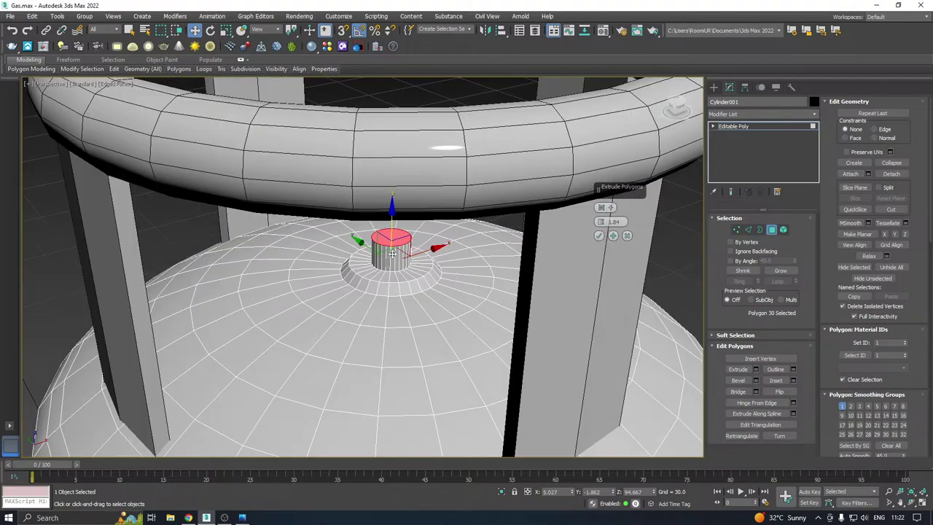
scroll(391, 253, down, 4)
scroll(391, 253, up, 8)
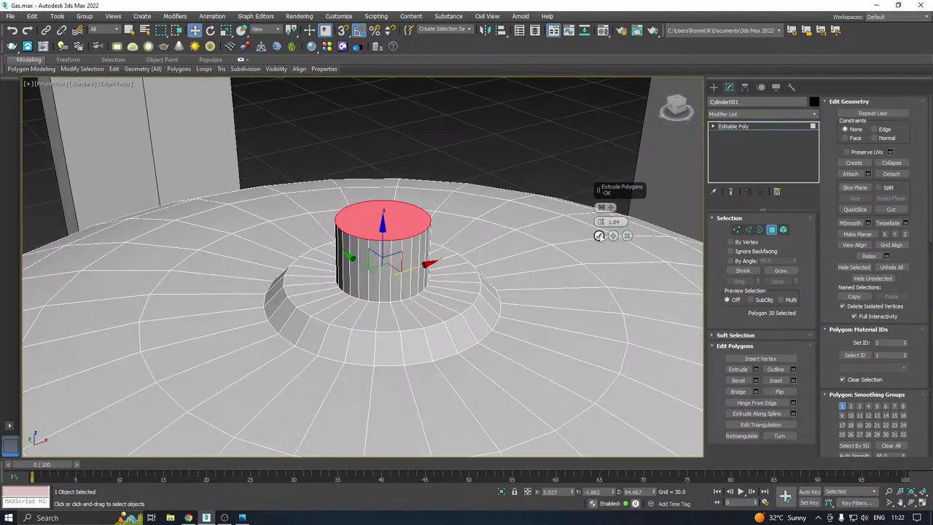
click(599, 237)
Insert a horizontal edge loop around the middle of the valve neck with Swift Loop
alt+middle_drag(454, 244, 436, 226)
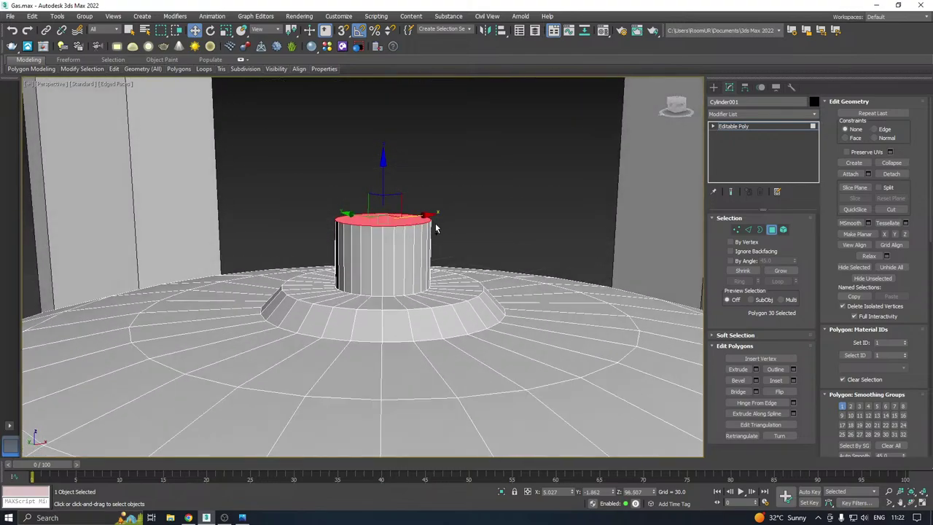
scroll(381, 231, up, 3)
click(748, 229)
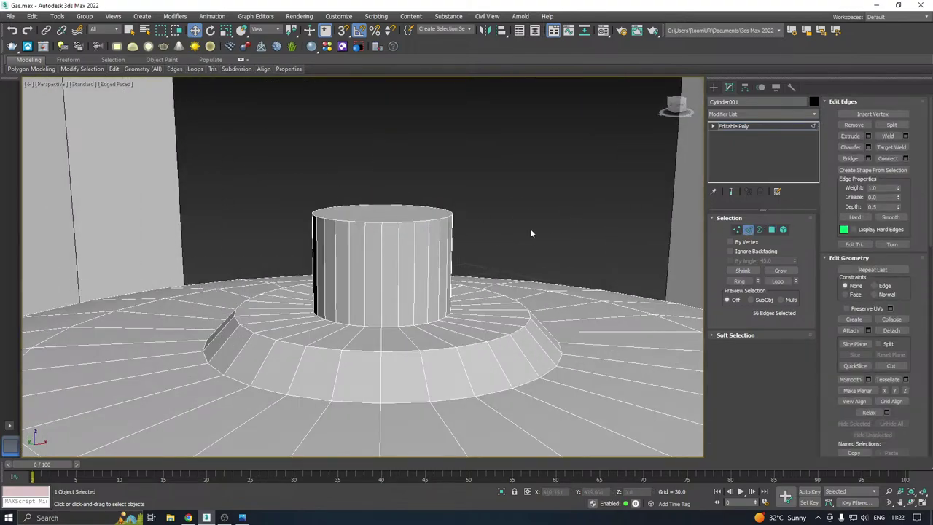
alt+middle_drag(530, 228, 486, 220)
scroll(377, 218, up, 4)
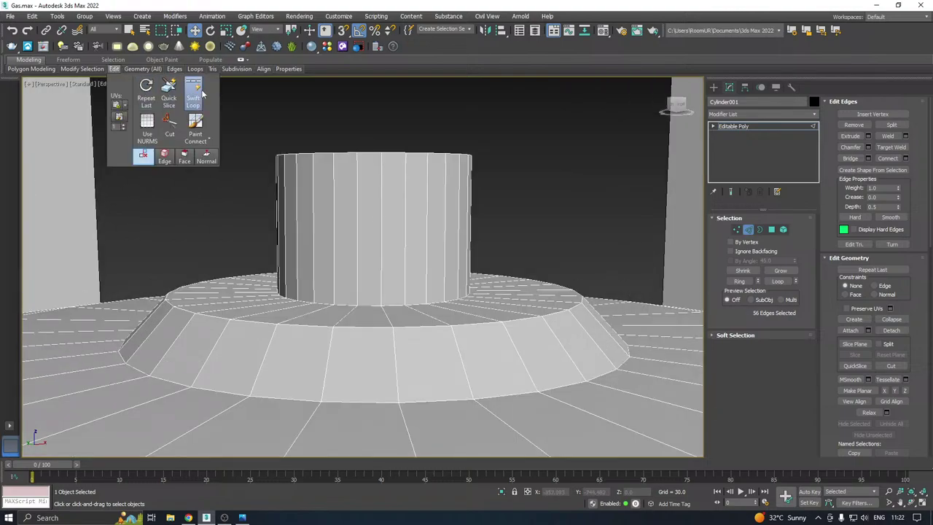
click(193, 93)
click(356, 214)
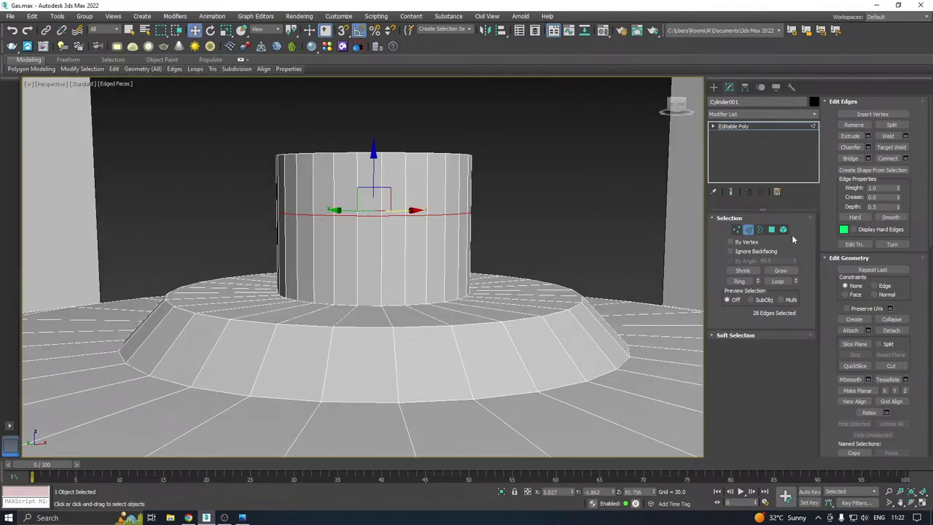
Scale the neck's middle edge loop inward to about 84% and lower it to about Z 95.59
drag(379, 204, 379, 215)
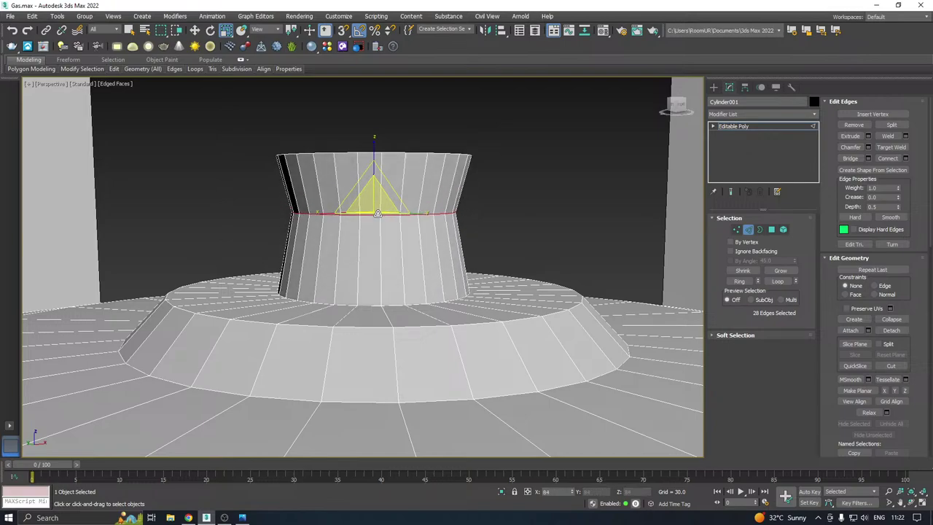
key(w)
drag(373, 157, 374, 168)
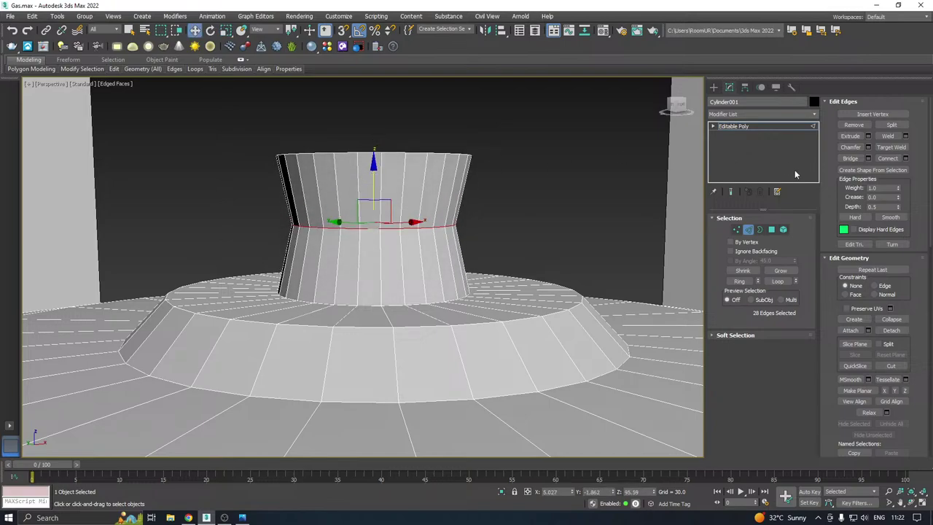
Chamfer the neck's middle edge loop by 0.791 with 2 connect edge segments to smooth the waist
click(868, 147)
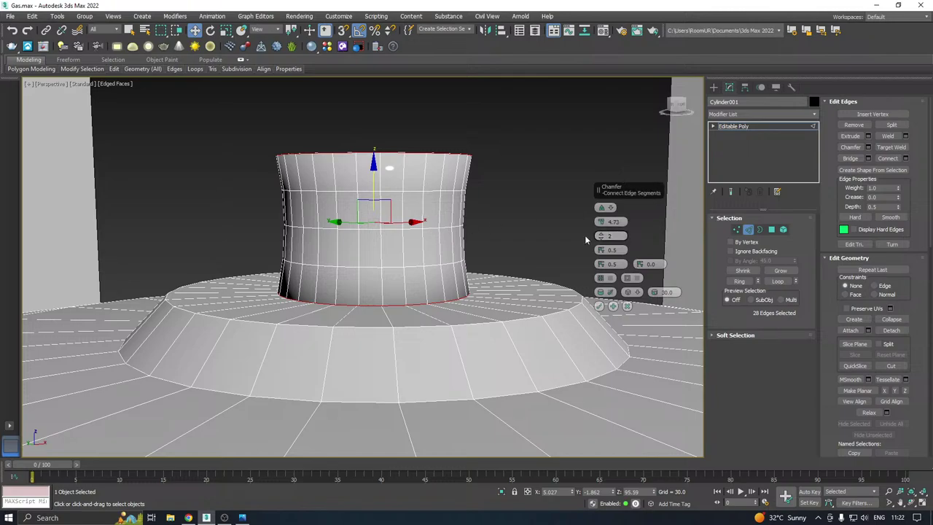
drag(601, 249, 602, 263)
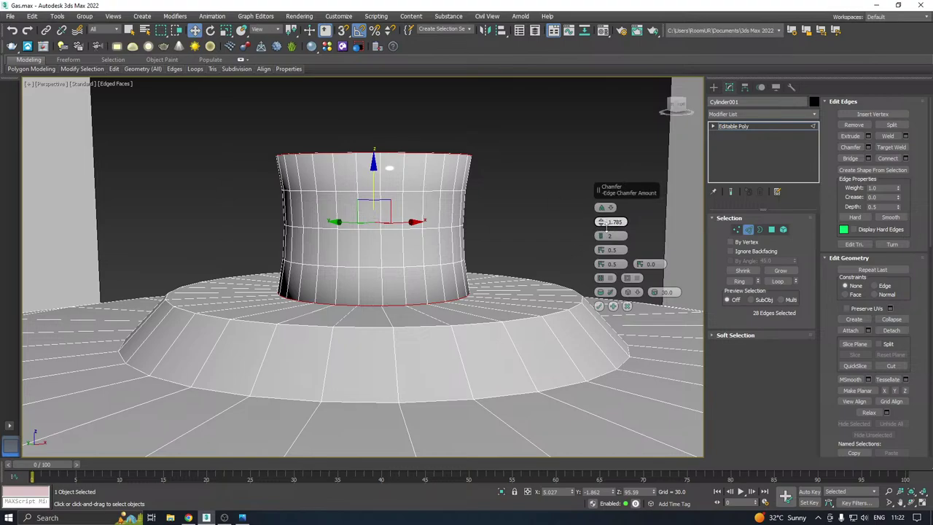
drag(602, 223, 603, 236)
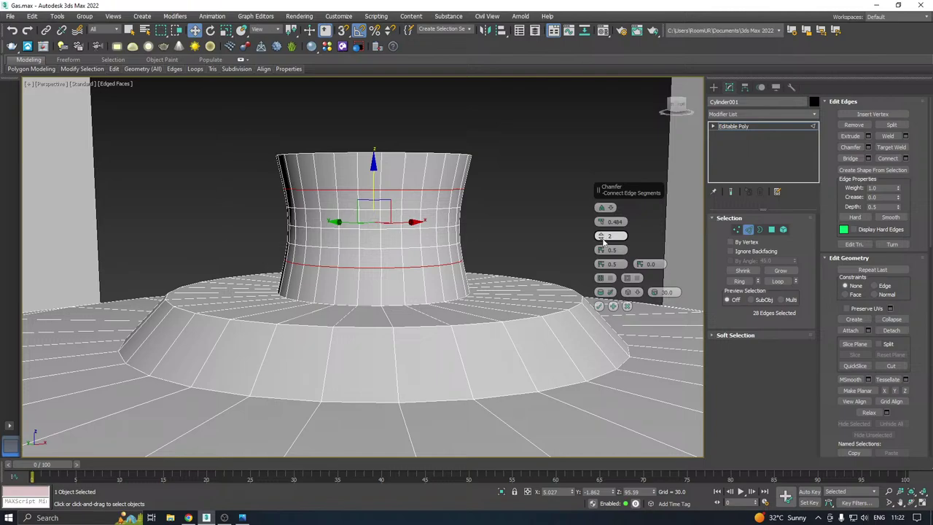
click(602, 240)
click(602, 235)
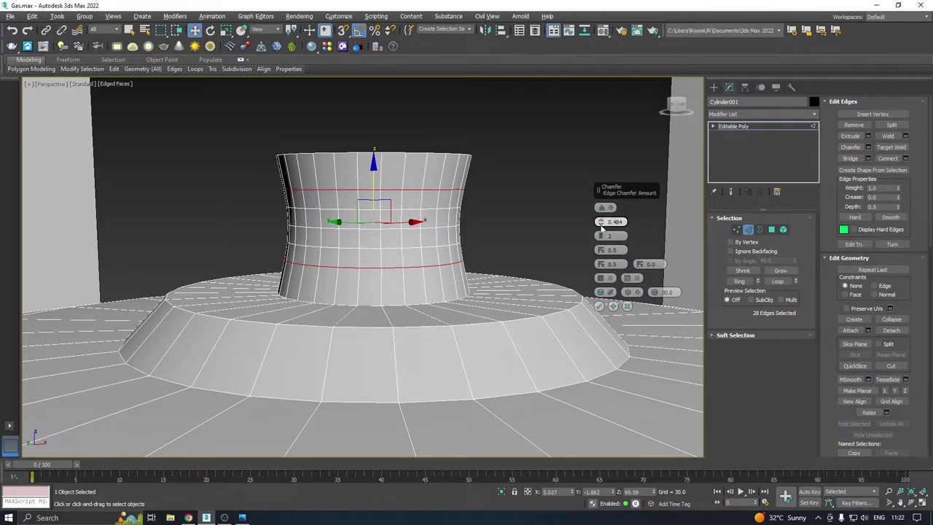
drag(601, 222, 604, 209)
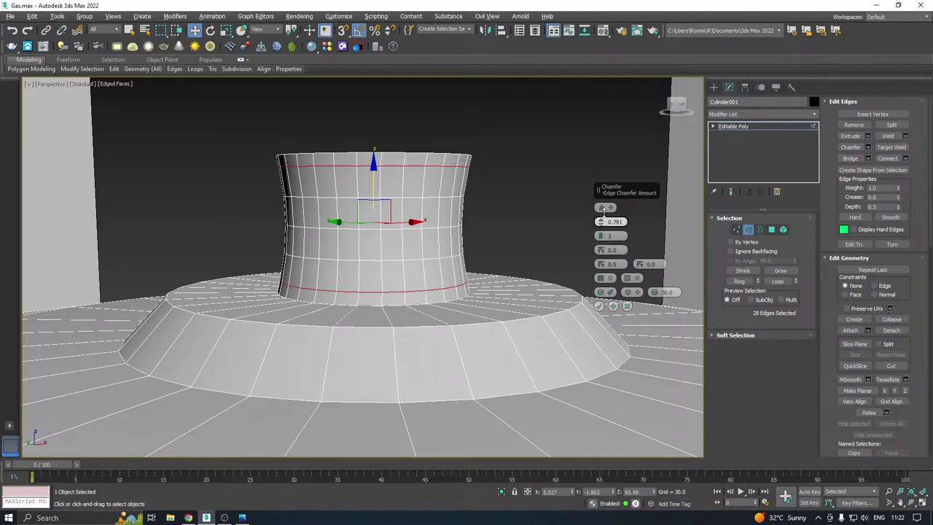
click(600, 305)
Extrude the neck's top polygon upward by 0.539 and lower it slightly to about Z 96.928
alt+middle_drag(532, 268, 499, 275)
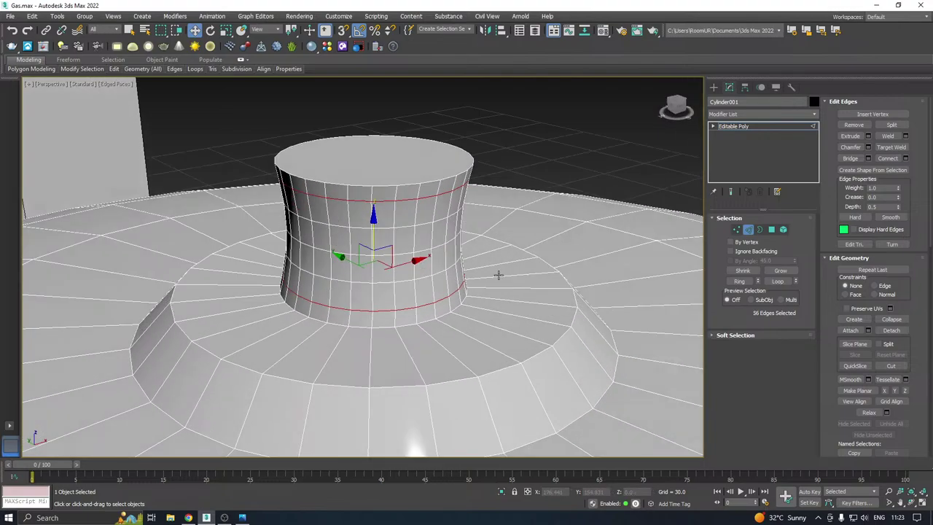
click(771, 229)
click(373, 160)
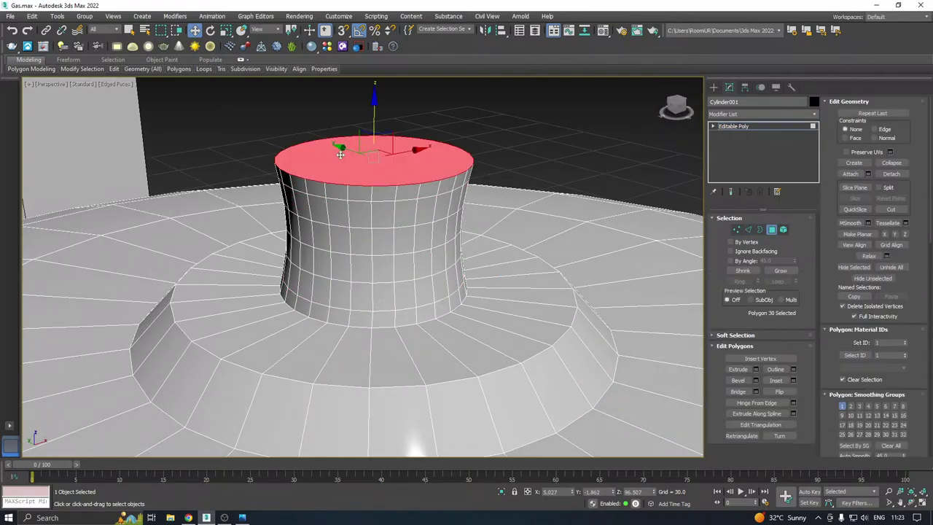
click(755, 372)
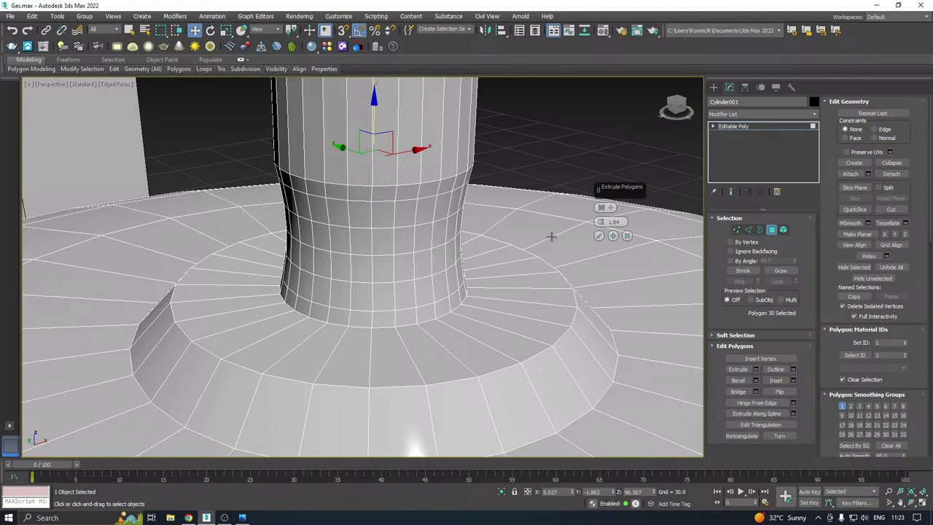
drag(602, 223, 602, 230)
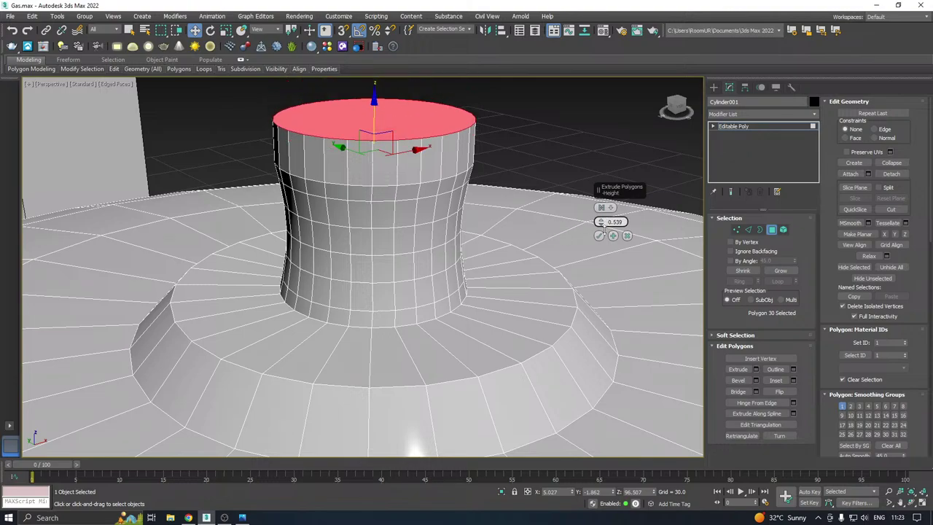
middle_drag(408, 250, 417, 261)
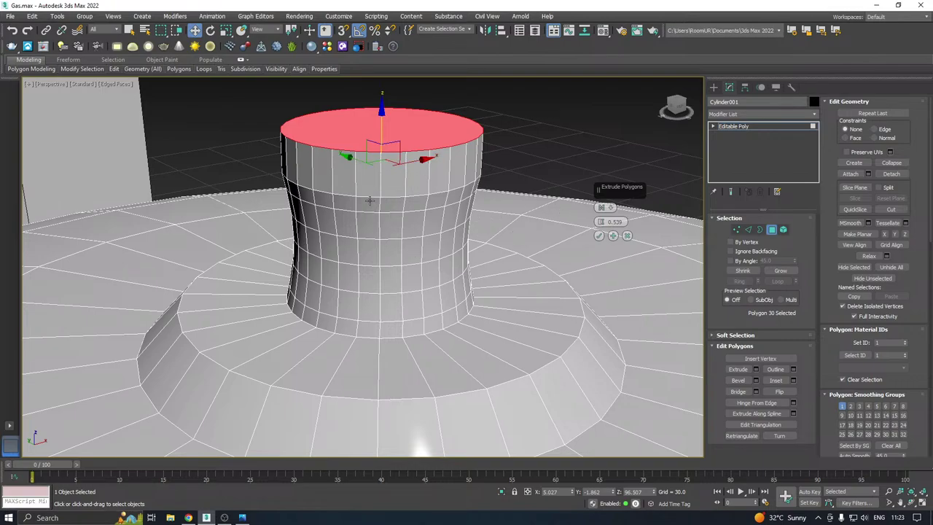
click(627, 235)
middle_drag(376, 170, 386, 192)
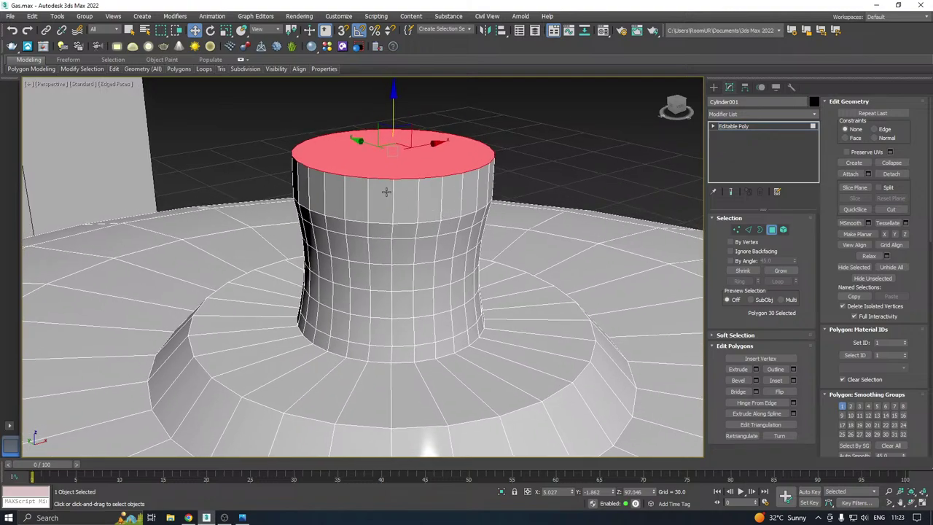
middle_drag(392, 112, 436, 82)
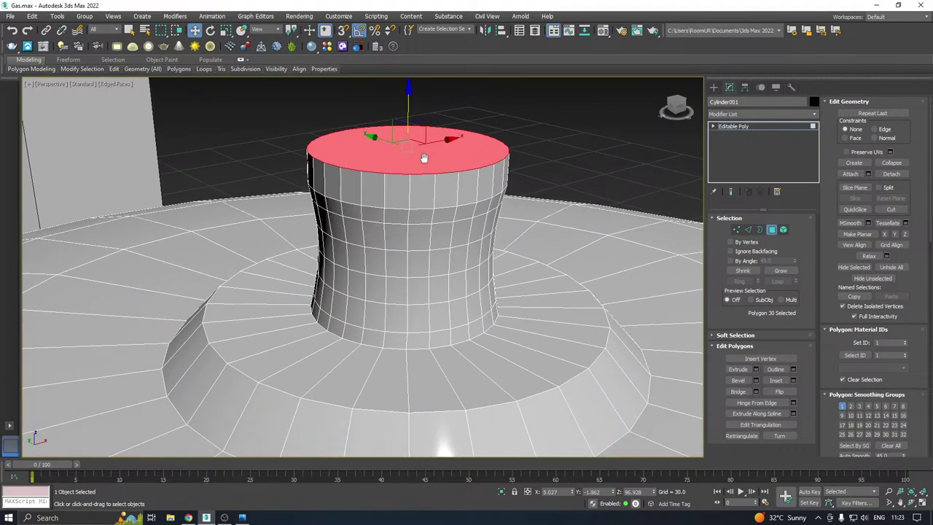
Inset the valve neck's top polygon by 0.408 to leave a flat rim around it
click(793, 380)
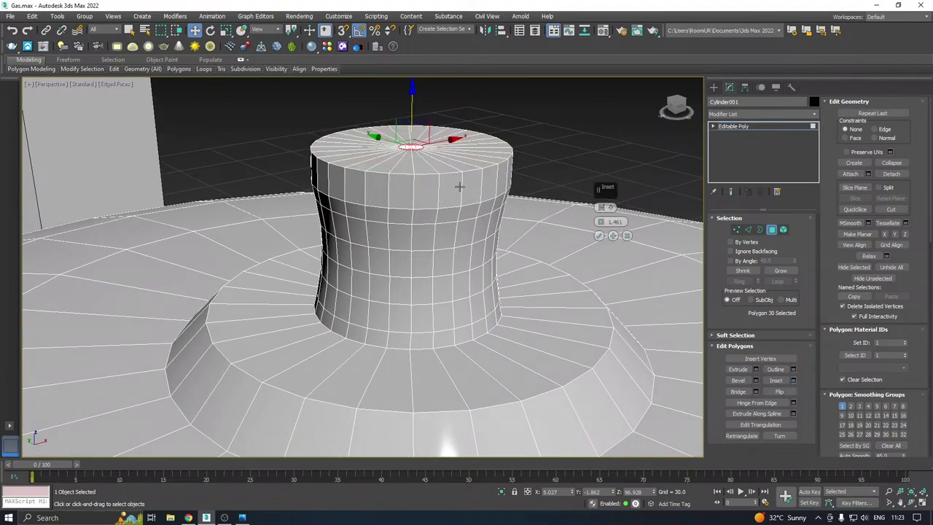
alt+middle_drag(459, 187, 598, 224)
mouse_move(600, 226)
mouse_down()
mouse_move(598, 217)
mouse_move(608, 229)
mouse_move(600, 213)
mouse_up()
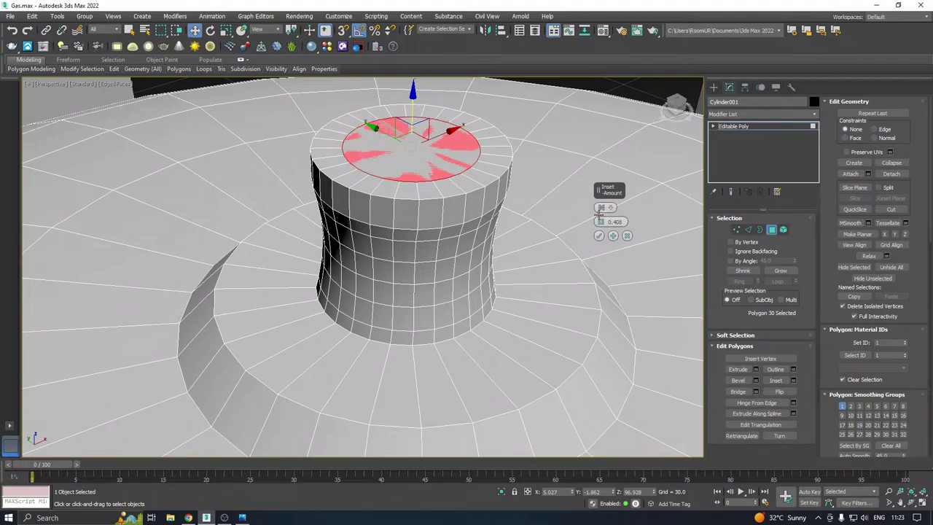
click(613, 235)
click(598, 236)
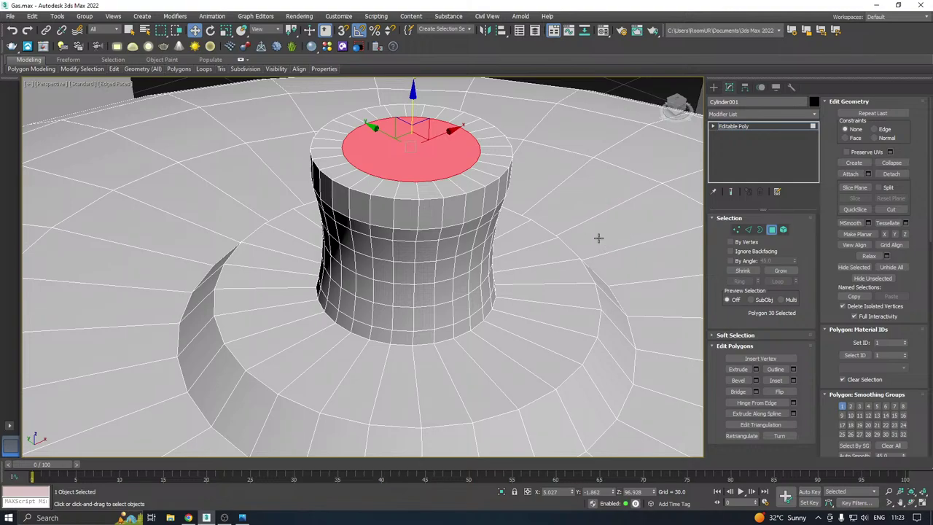
Extrude the neck's inset top polygon upward by 0.539 and raise it to about Z 97.827
click(756, 368)
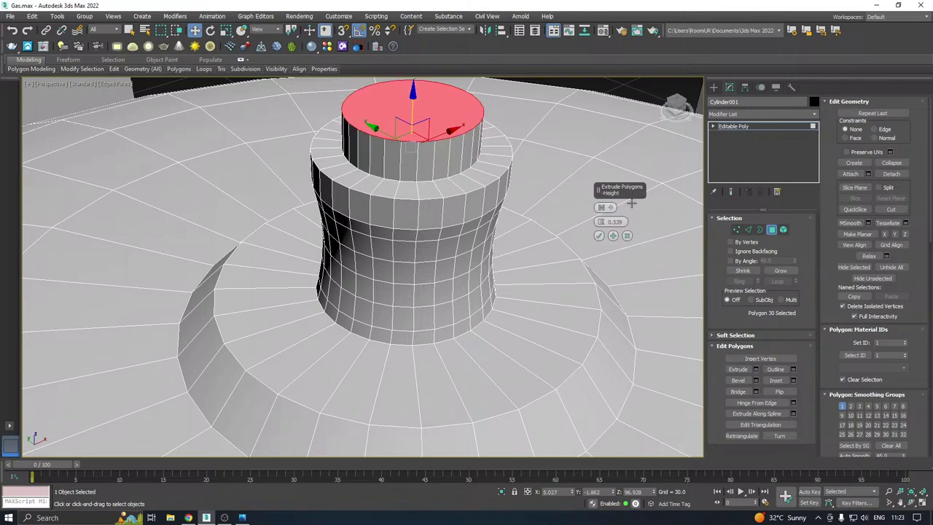
click(598, 235)
alt+middle_drag(599, 236, 409, 177)
drag(421, 137, 416, 109)
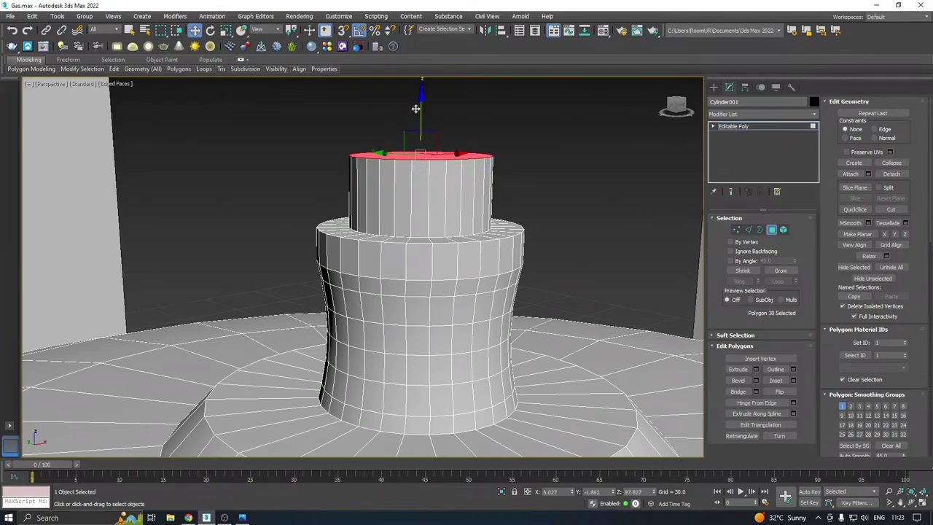
Scale the raised top polygon to about 76% to taper the section, and extrude it upward by 0.539
key(r)
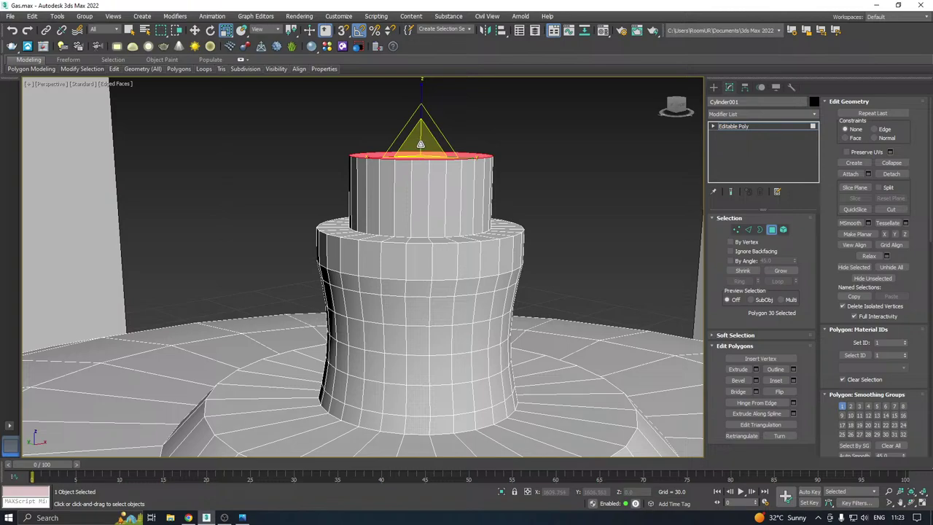
drag(419, 144, 424, 159)
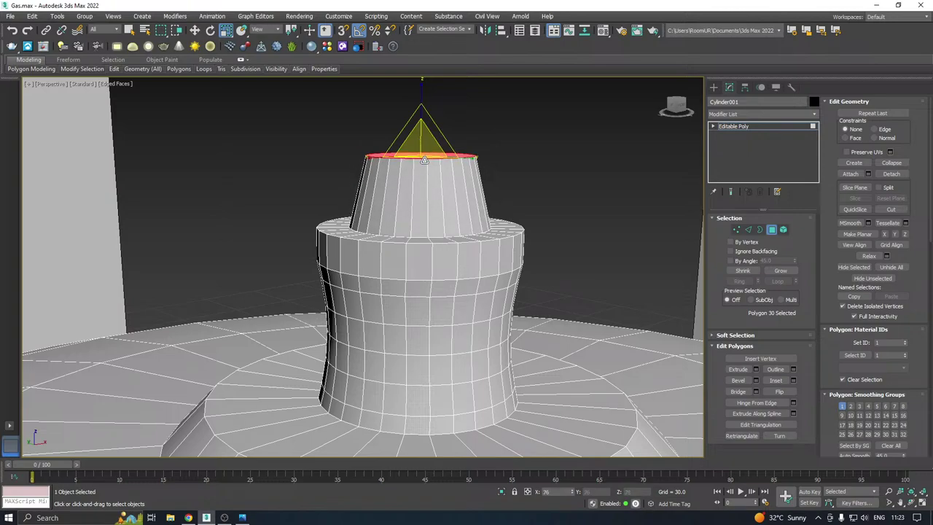
key(w)
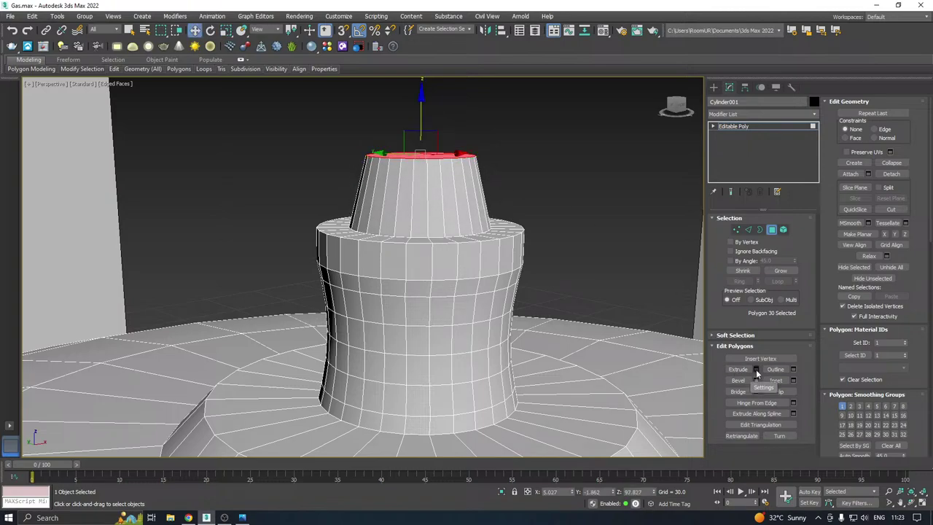
click(755, 369)
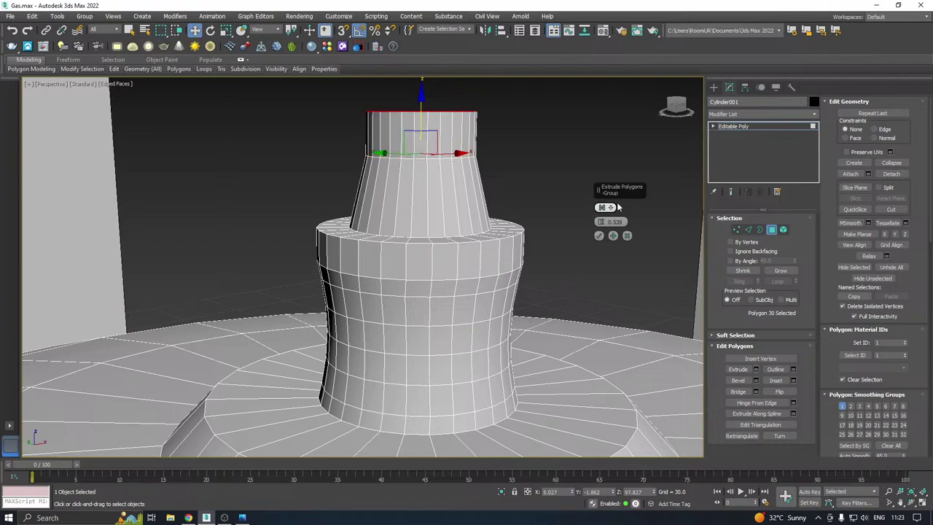
click(599, 235)
Extrude the full ring of side polygons on the neck's top section outward by 0.208 along local normals
click(435, 141)
ctrl+click(456, 139)
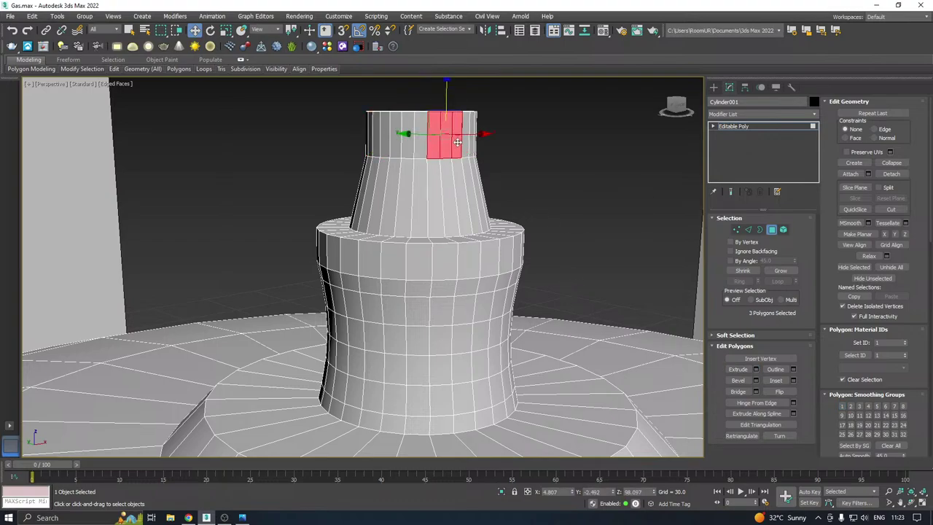
ctrl+click(414, 144)
shift+click(412, 143)
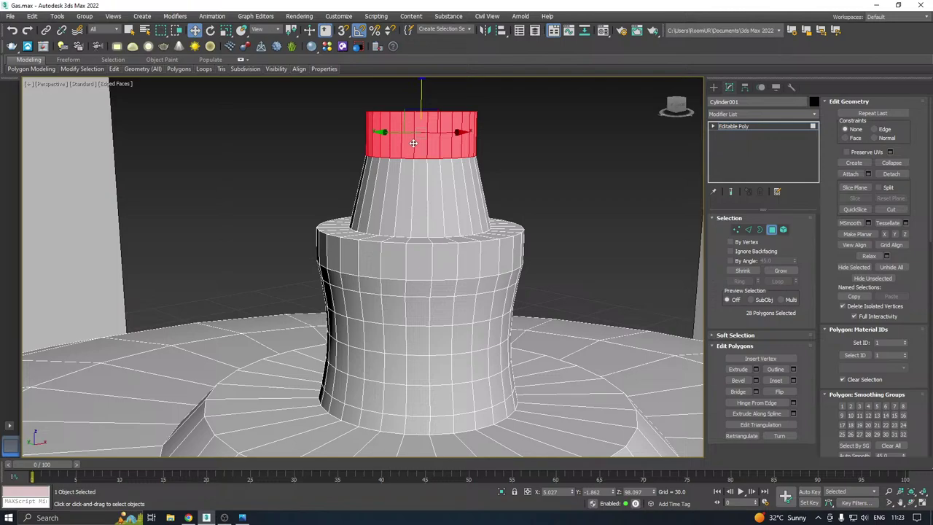
alt+middle_drag(413, 143, 495, 176)
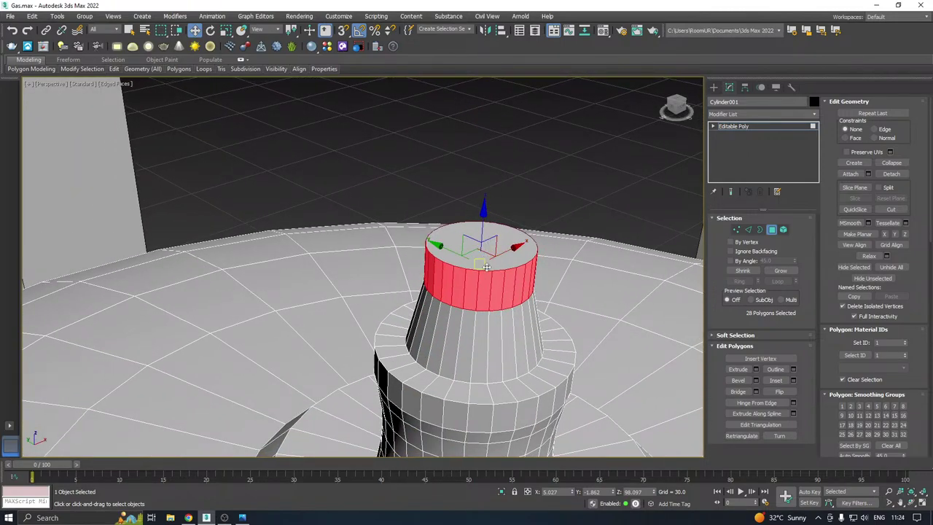
scroll(486, 266, up, 2)
click(756, 369)
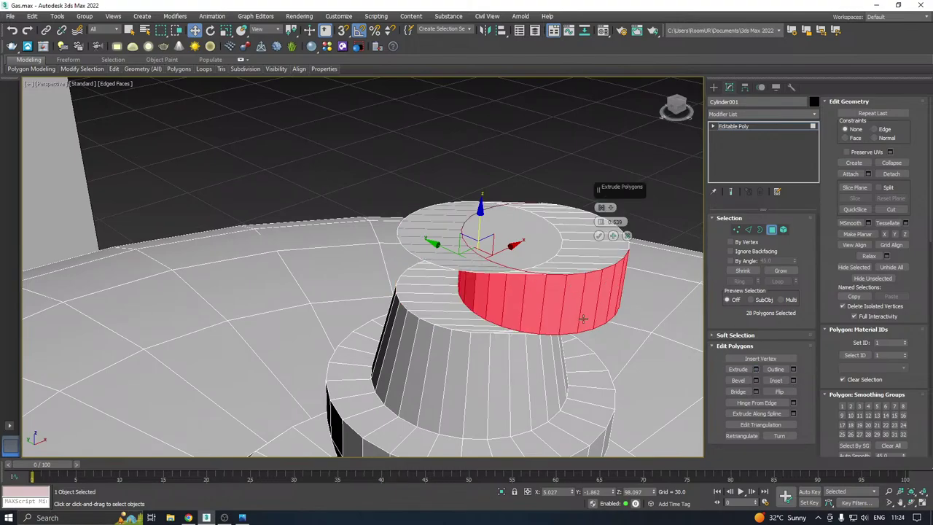
click(599, 210)
click(602, 228)
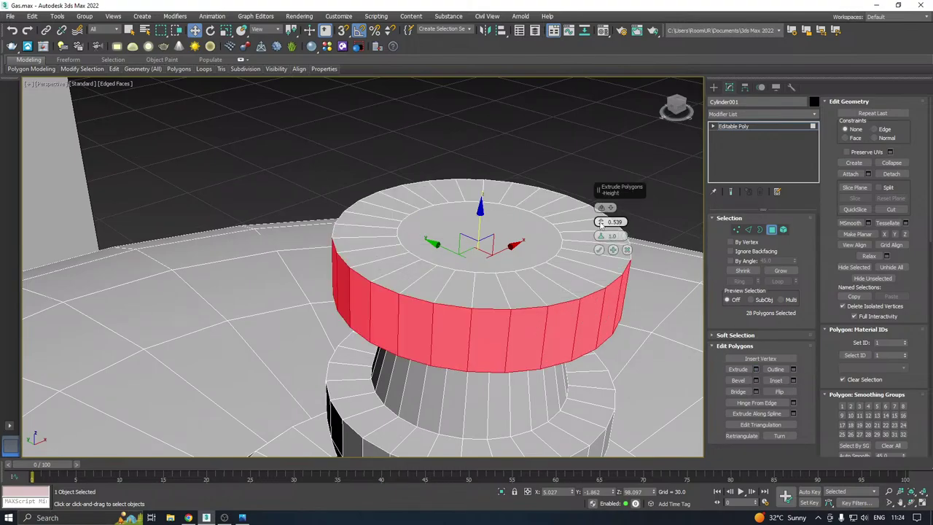
drag(601, 224, 602, 233)
scroll(434, 246, down, 3)
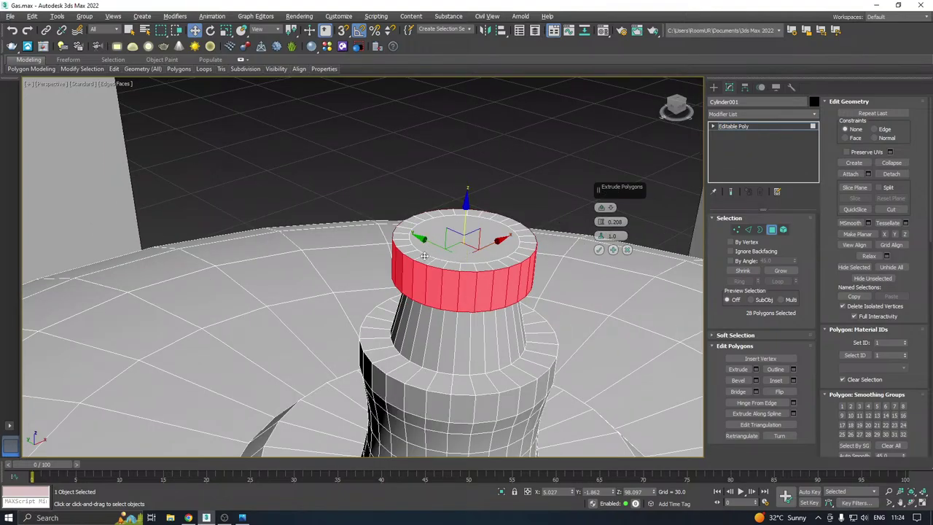
mouse_move(482, 265)
alt+middle_down()
mouse_move(470, 214)
mouse_move(475, 249)
alt+middle_up()
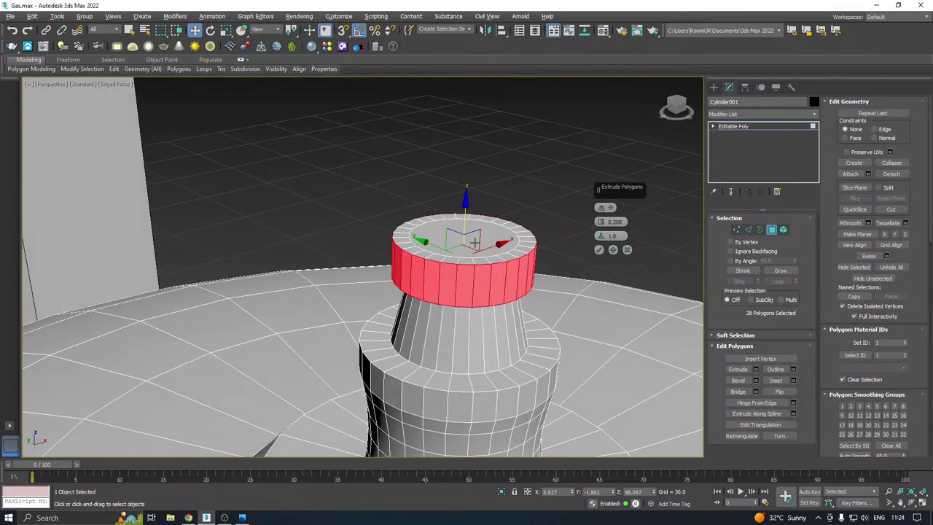
alt+middle_drag(474, 242, 538, 245)
click(599, 250)
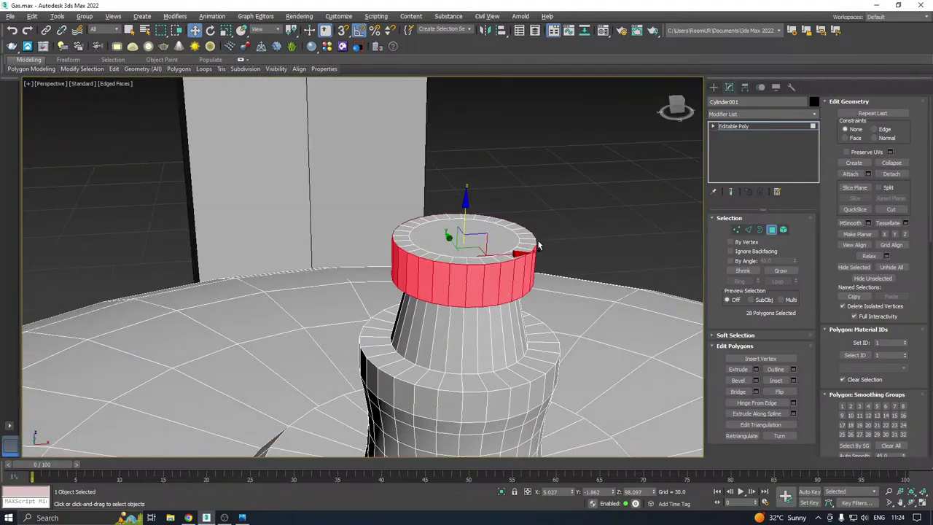
Inset the top polygon of the valve cap by 0.171
scroll(506, 262, down, 3)
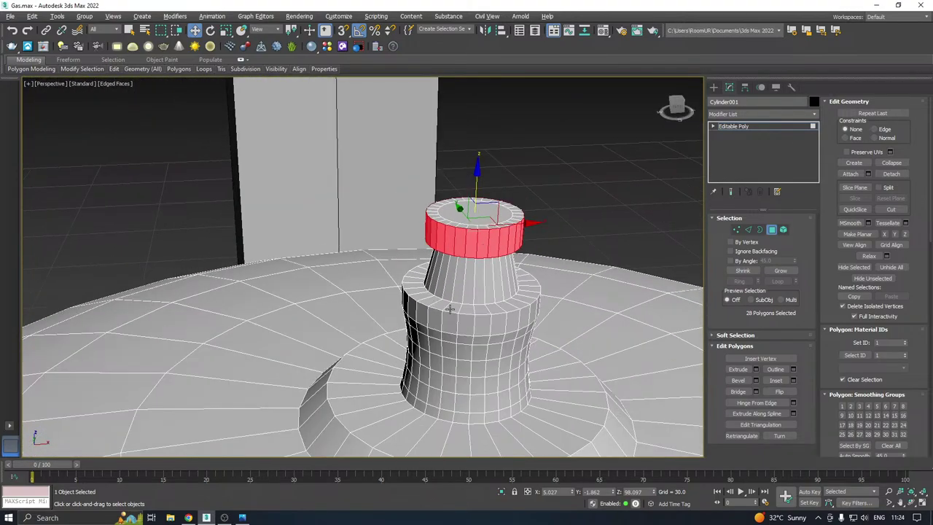
alt+middle_drag(489, 319, 442, 287)
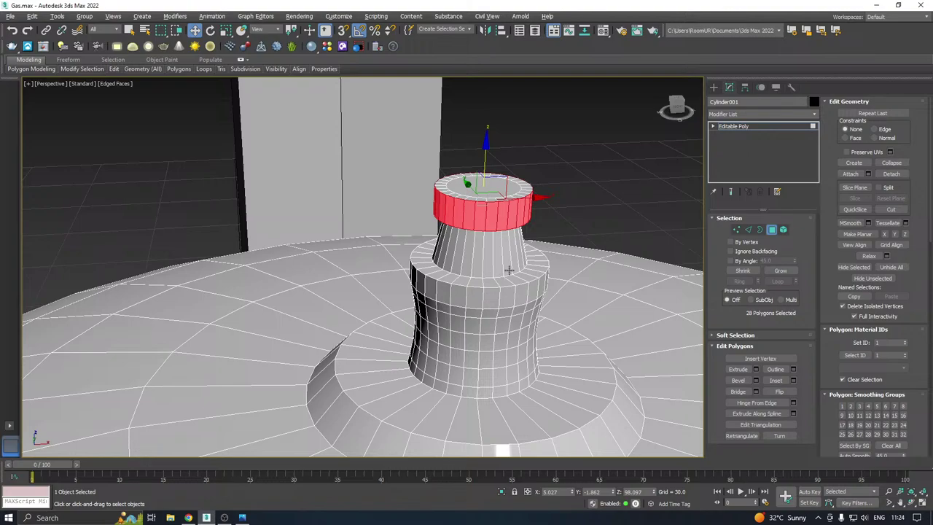
alt+middle_drag(508, 271, 503, 234)
scroll(503, 233, up, 2)
click(503, 229)
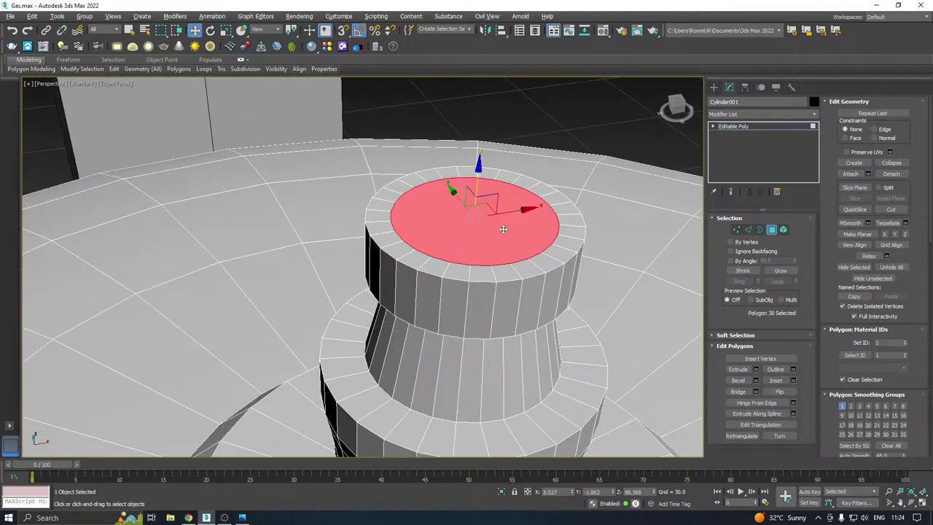
click(793, 379)
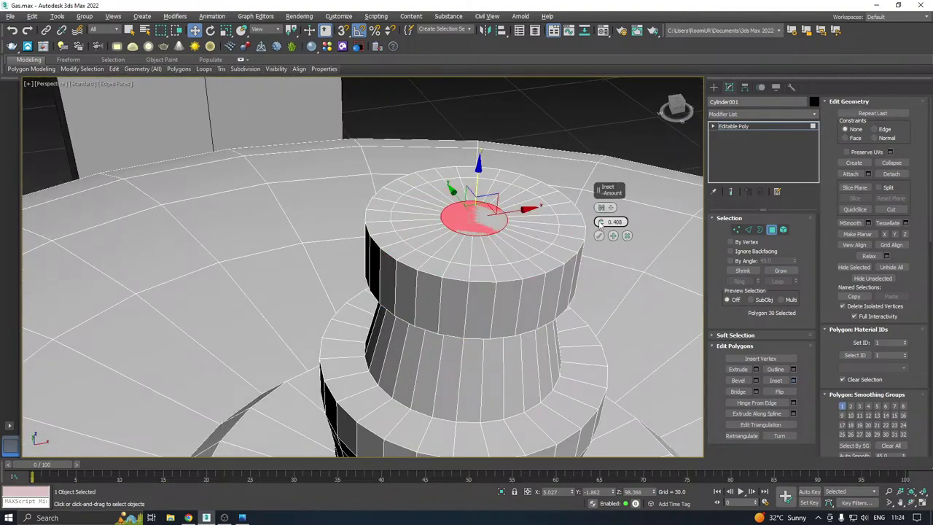
drag(599, 222, 609, 230)
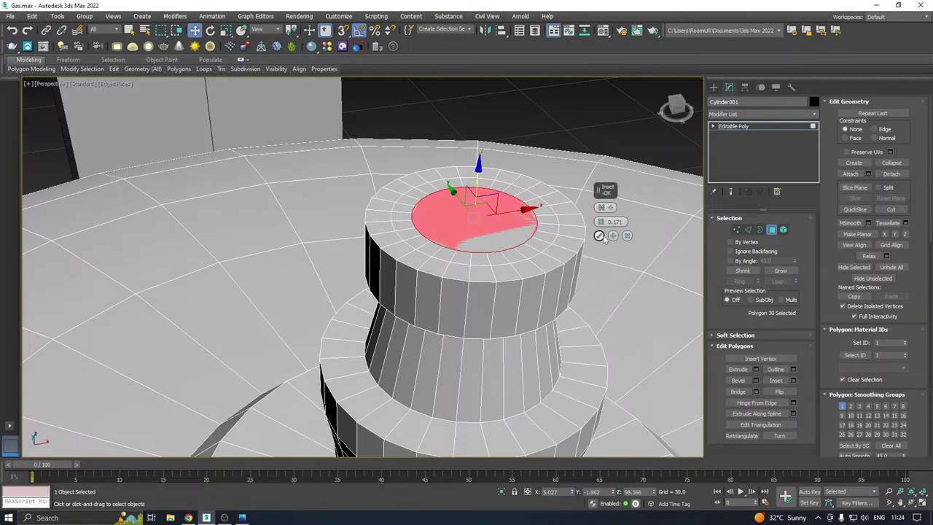
Extrude the cap's inset polygon by -1.329 to form a bore, and raise the bore's floor to about Z 97.851
click(756, 368)
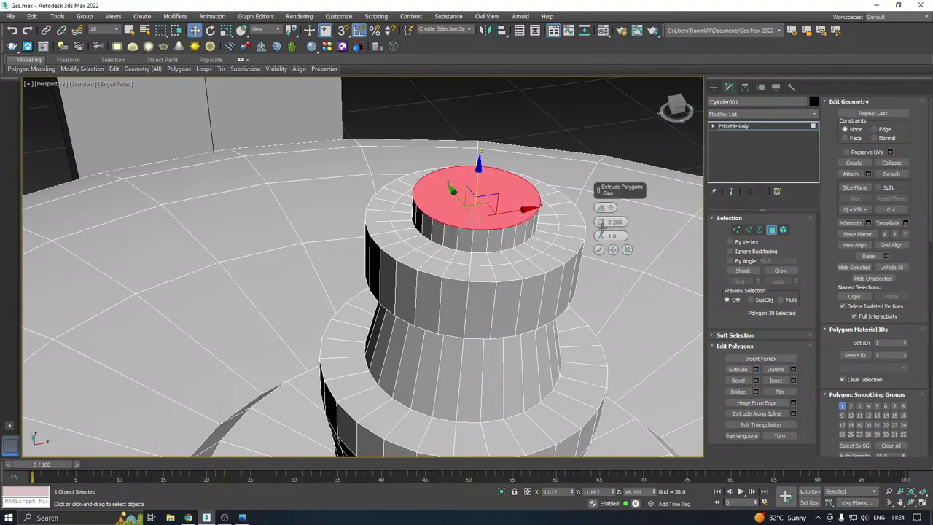
drag(601, 222, 607, 235)
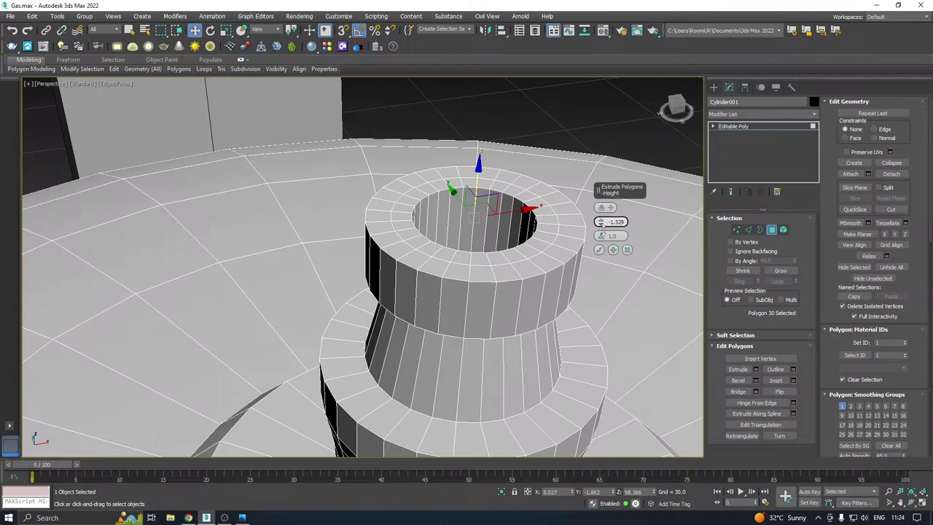
click(599, 249)
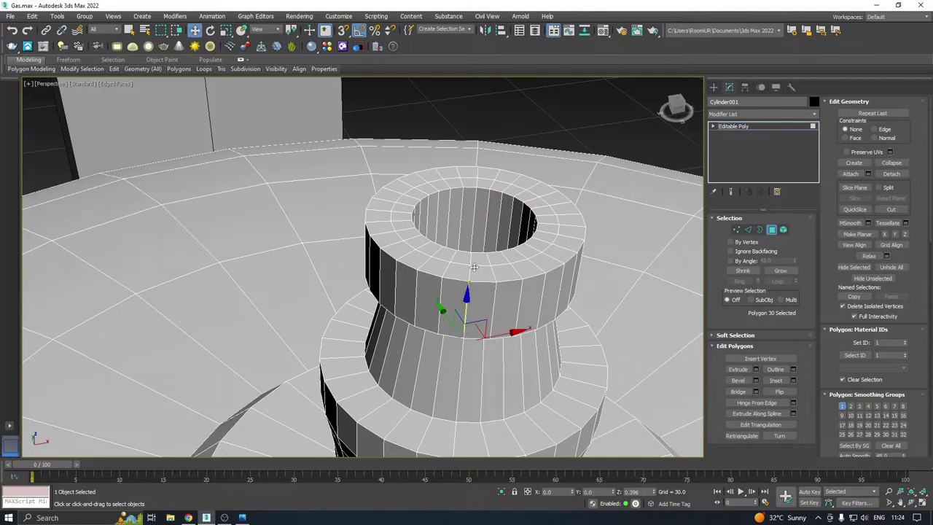
scroll(483, 216, up, 10)
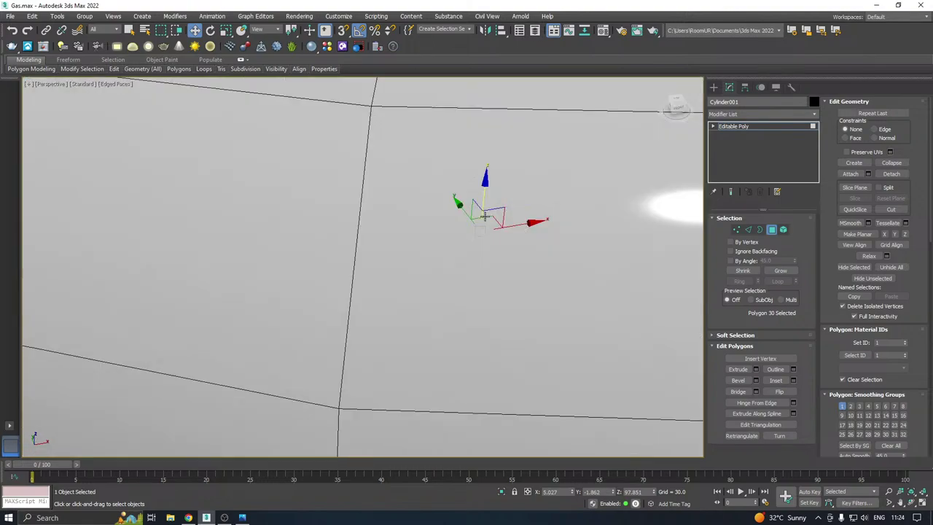
scroll(485, 216, down, 2)
click(734, 126)
scroll(634, 175, down, 10)
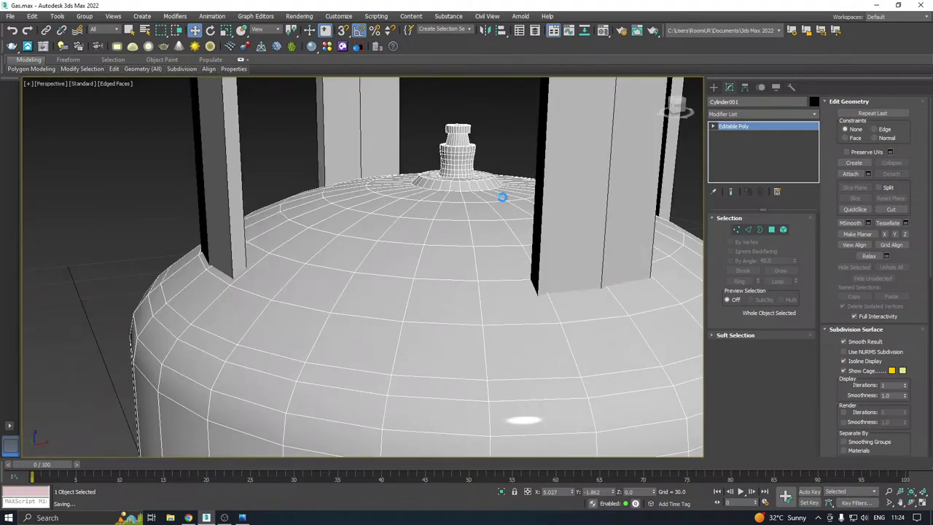
Create a small 28-sided cylinder primitive centred on the valve neck in the Top view
key(t)
scroll(476, 217, down, 2)
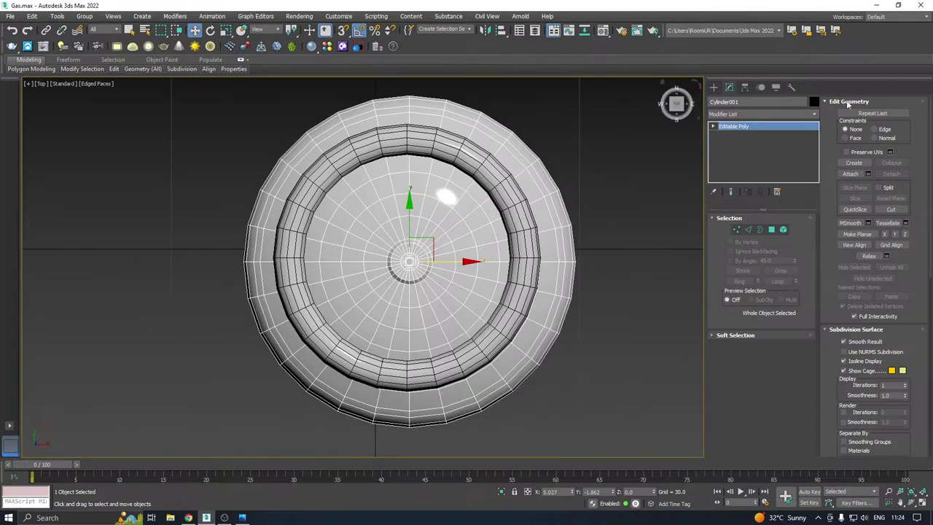
click(713, 87)
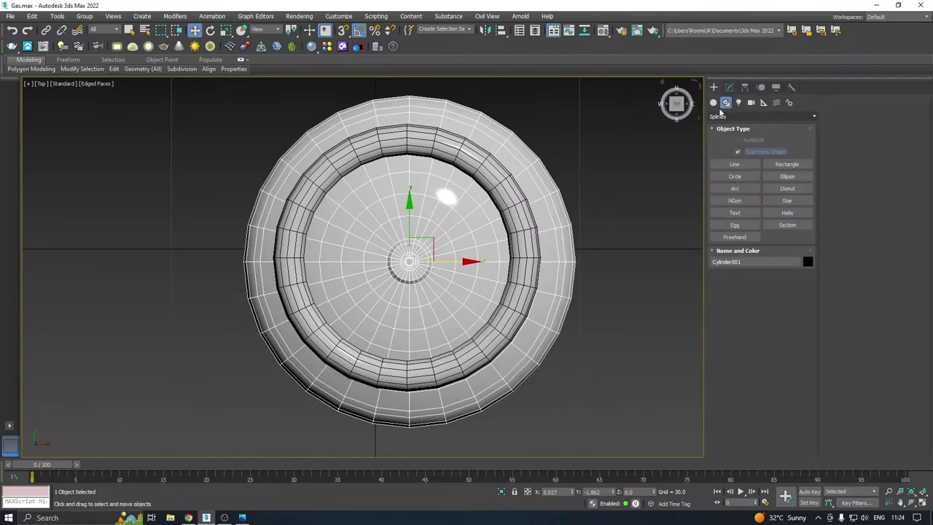
click(734, 175)
scroll(448, 241, up, 3)
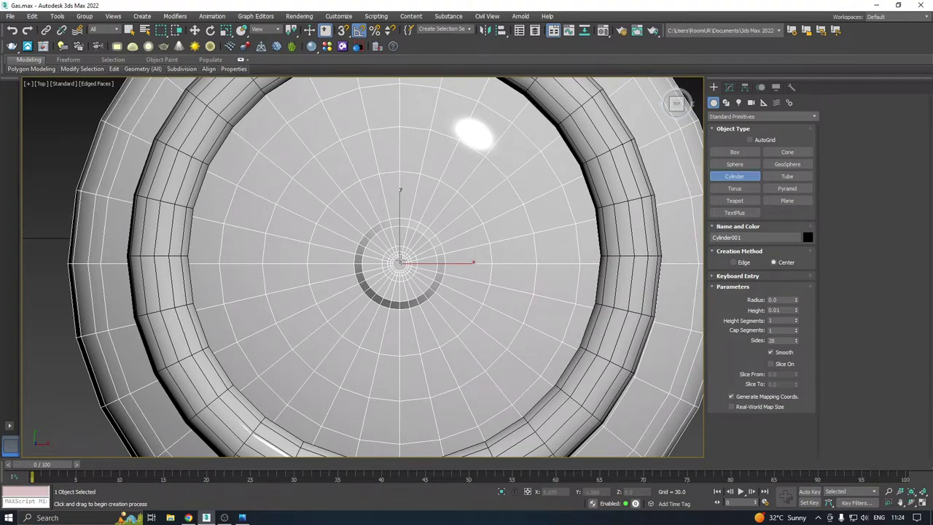
drag(403, 261, 403, 262)
key(w)
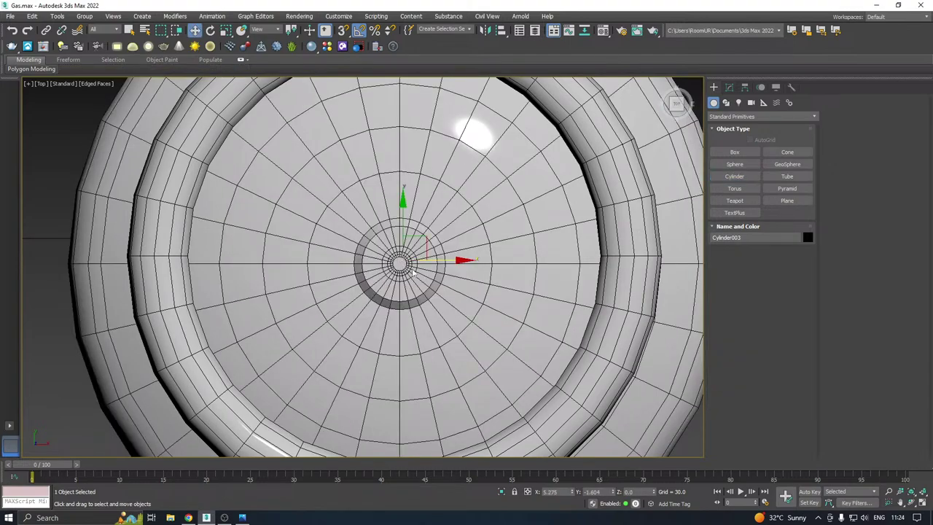
Raise the new small cylinder in the Perspective view to about Z 96.323, around the upper collar of the valve neck
key(p)
scroll(411, 280, down, 5)
alt+middle_drag(421, 264, 460, 335)
scroll(433, 363, down, 5)
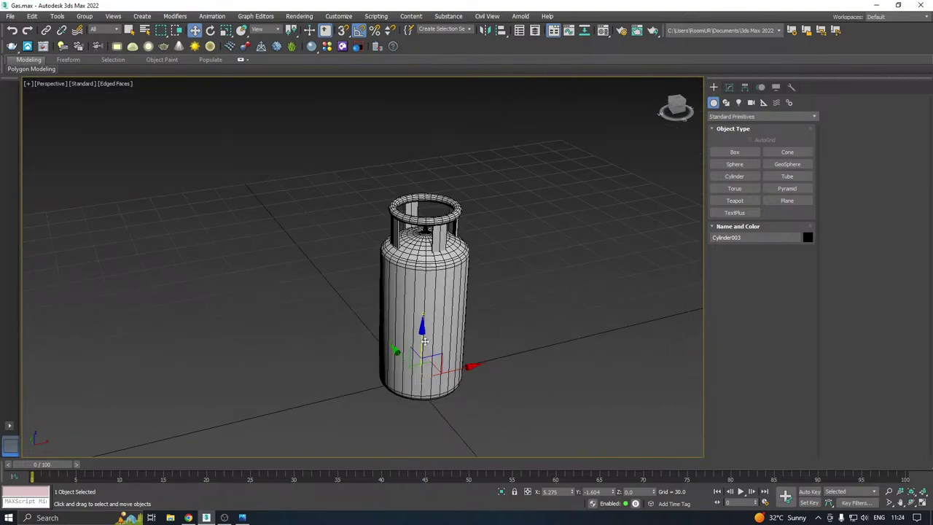
drag(424, 337, 424, 201)
alt+middle_drag(470, 241, 479, 224)
scroll(420, 247, up, 3)
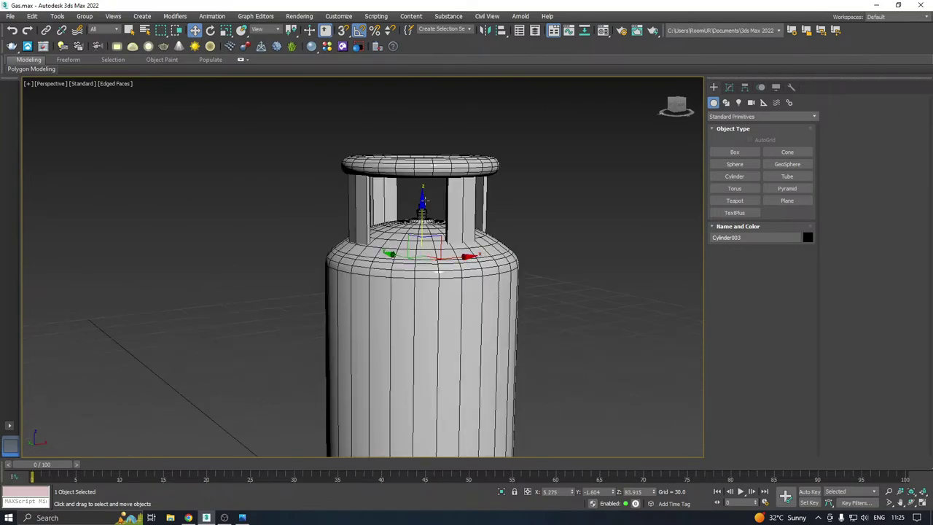
drag(419, 254, 435, 183)
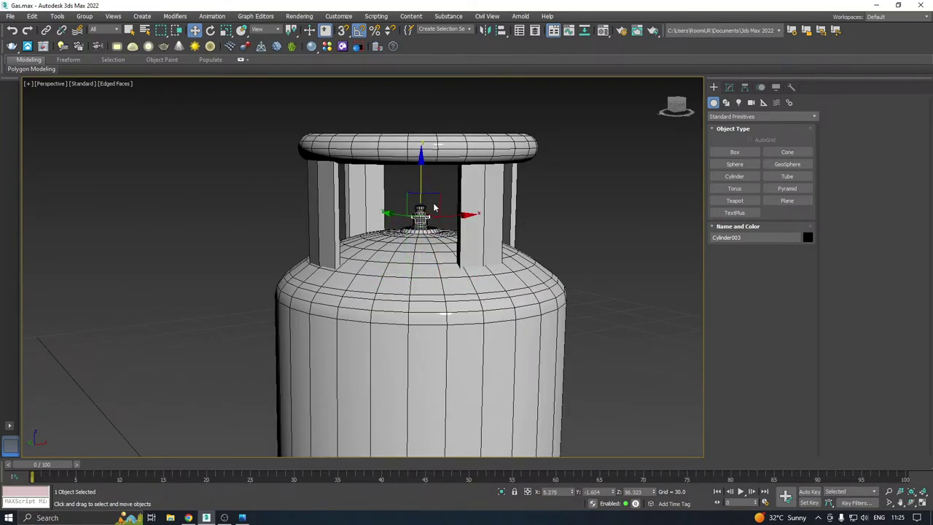
scroll(421, 211, up, 4)
scroll(409, 230, up, 3)
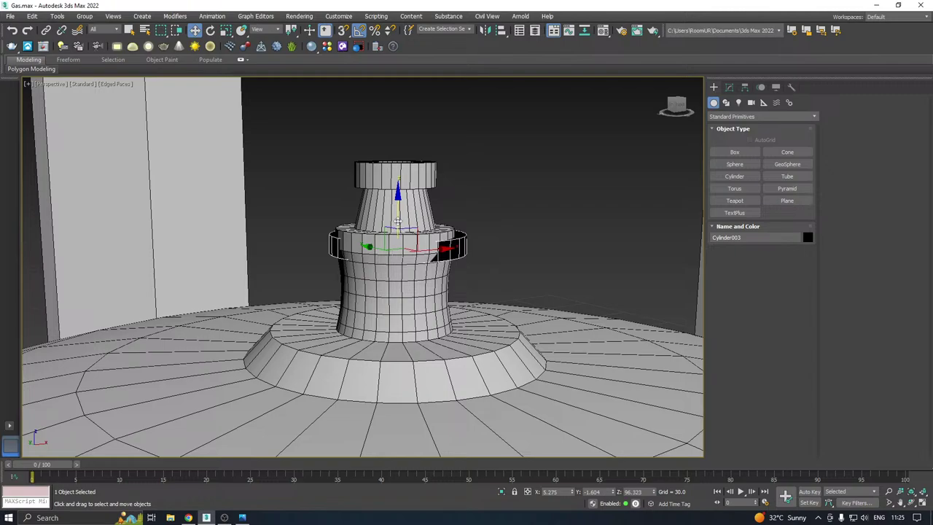
Raise the new small cylinder to about Z 96.434 and centre it on the valve neck at about X 5.015, Y -1.834
drag(398, 223, 398, 216)
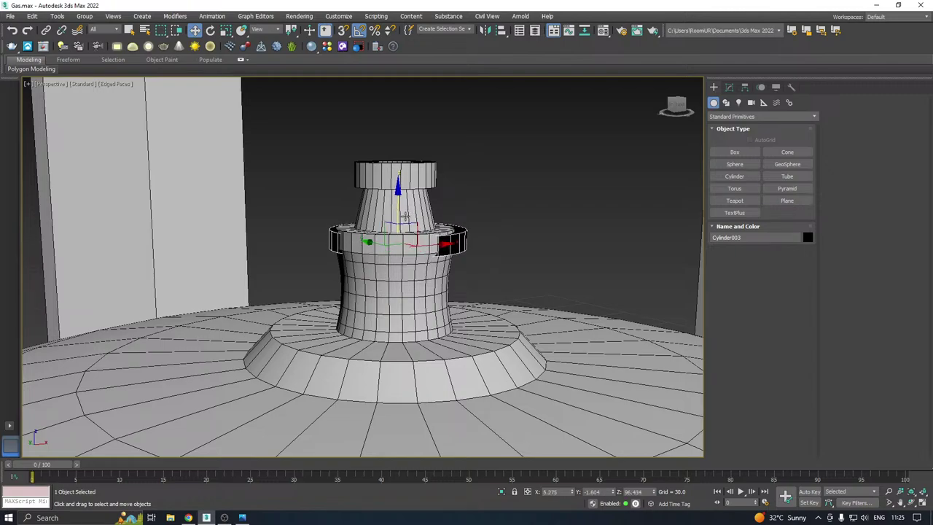
key(t)
scroll(402, 256, up, 4)
drag(448, 267, 441, 268)
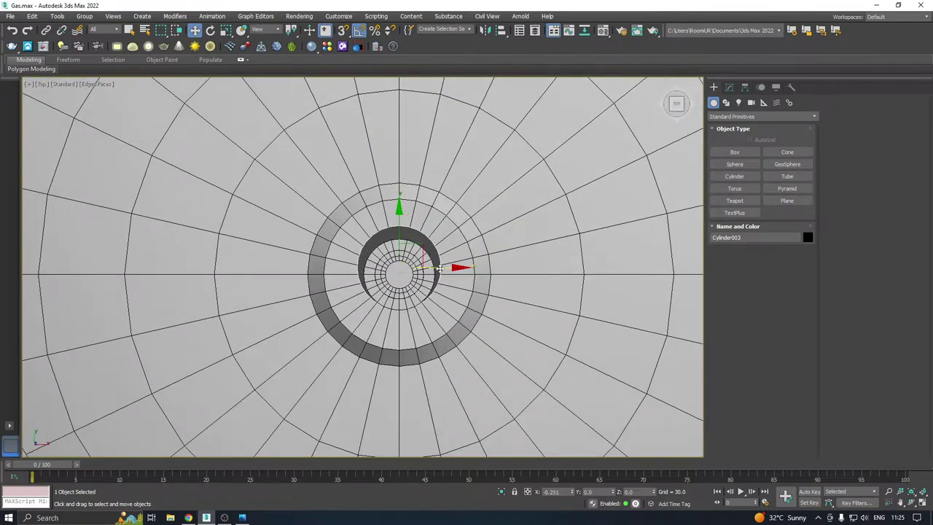
drag(403, 225, 403, 233)
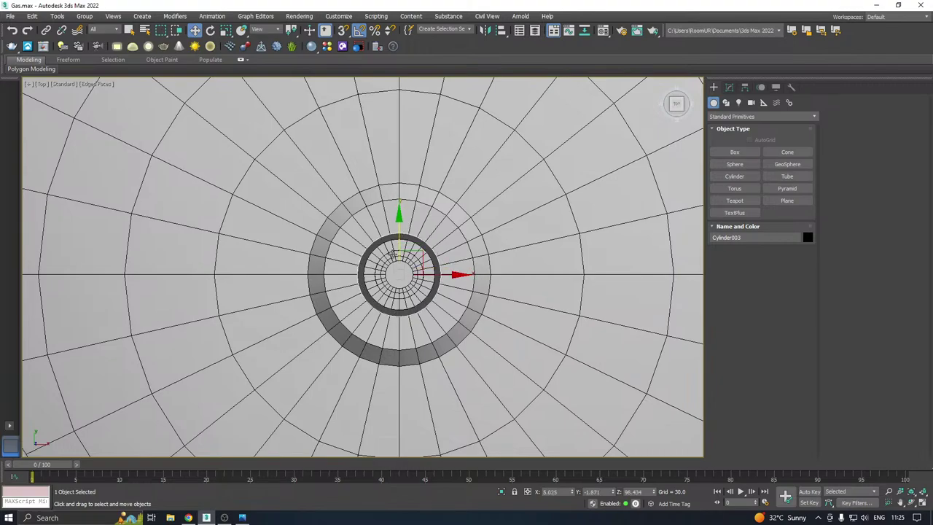
scroll(395, 255, up, 3)
drag(444, 281, 441, 283)
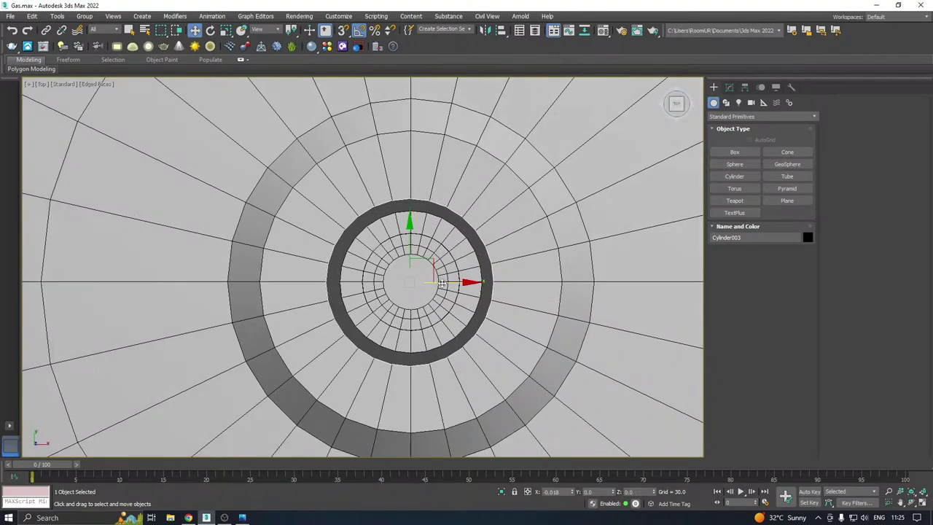
drag(413, 245, 413, 246)
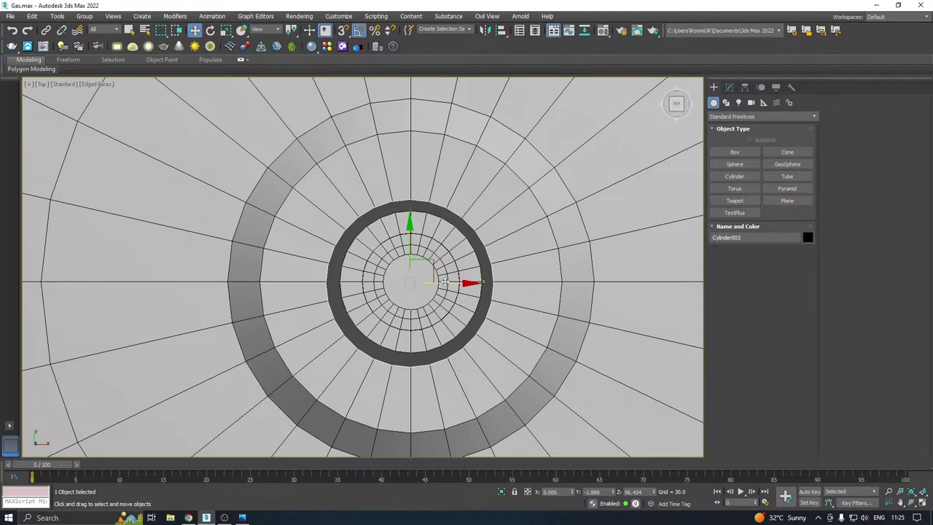
drag(444, 281, 442, 281)
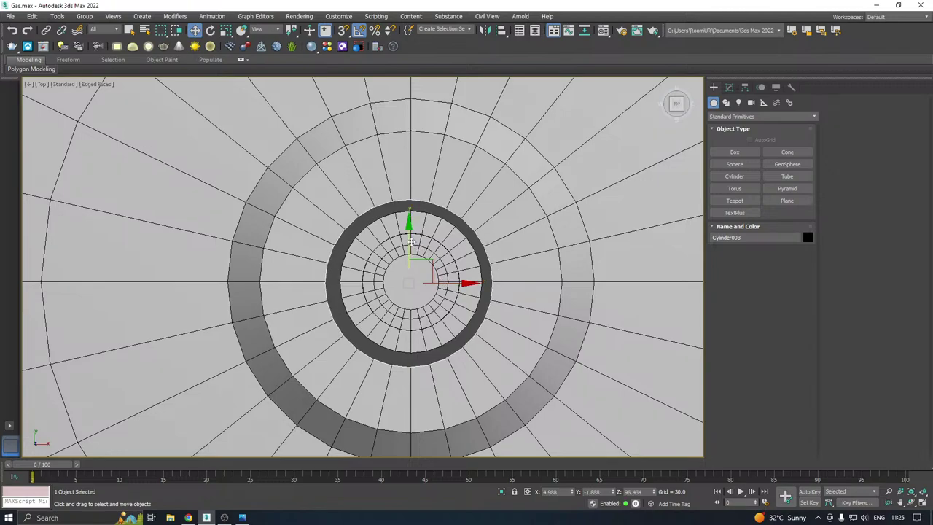
drag(411, 241, 411, 238)
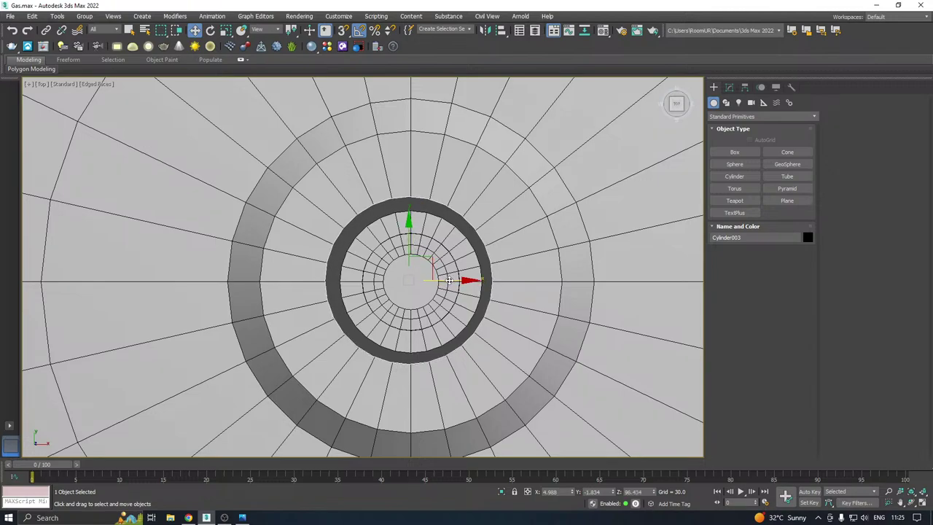
drag(450, 280, 451, 280)
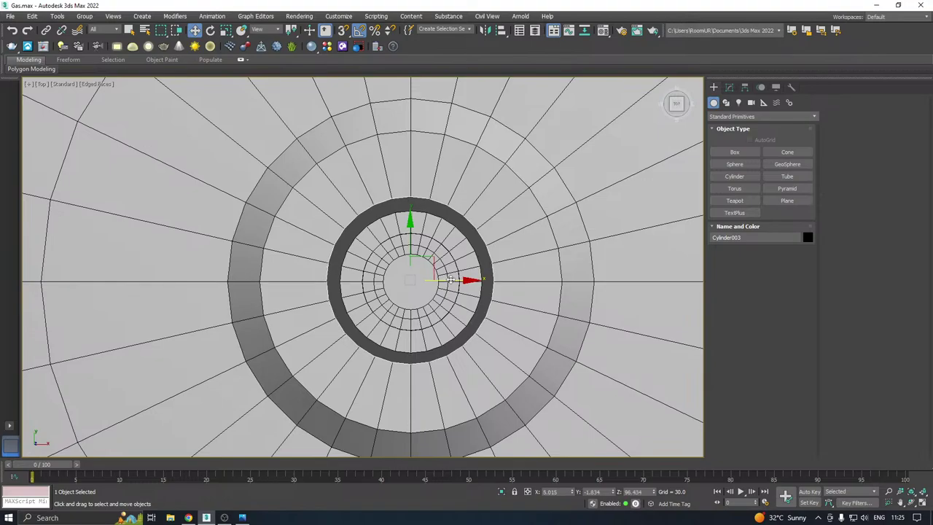
Assign the model's light grey material to the new small cylinder around the valve collar
scroll(451, 279, down, 7)
key(p)
scroll(452, 279, down, 5)
alt+middle_drag(452, 279, 567, 198)
middle_drag(592, 274, 507, 258)
scroll(529, 297, up, 5)
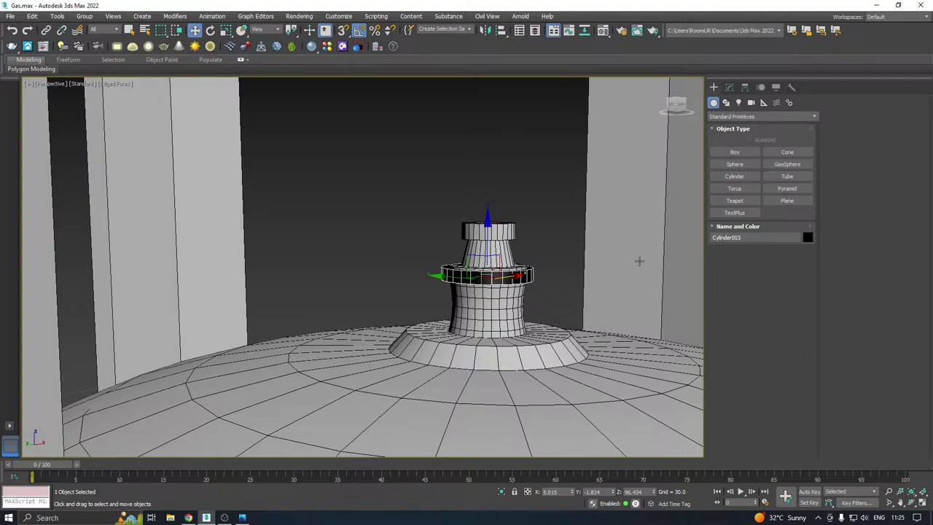
key(m)
click(65, 218)
key(m)
scroll(514, 285, up, 3)
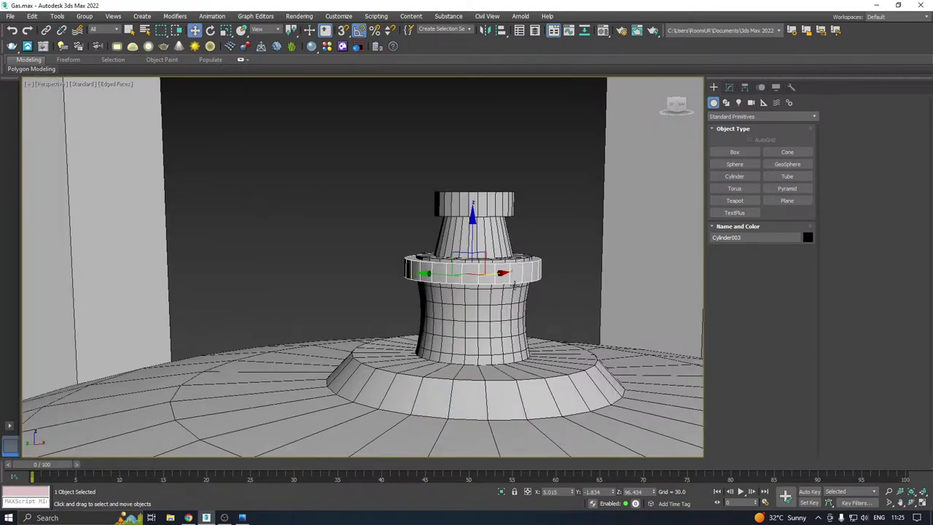
Set the collar cylinder's height to 0.808 and lower it to about Z 96.101
scroll(515, 287, up, 2)
click(728, 87)
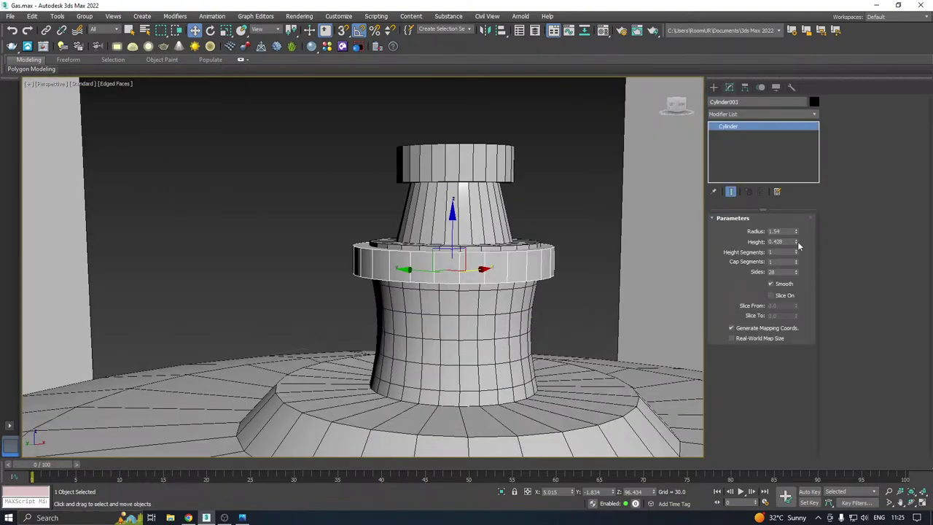
drag(796, 245, 739, 218)
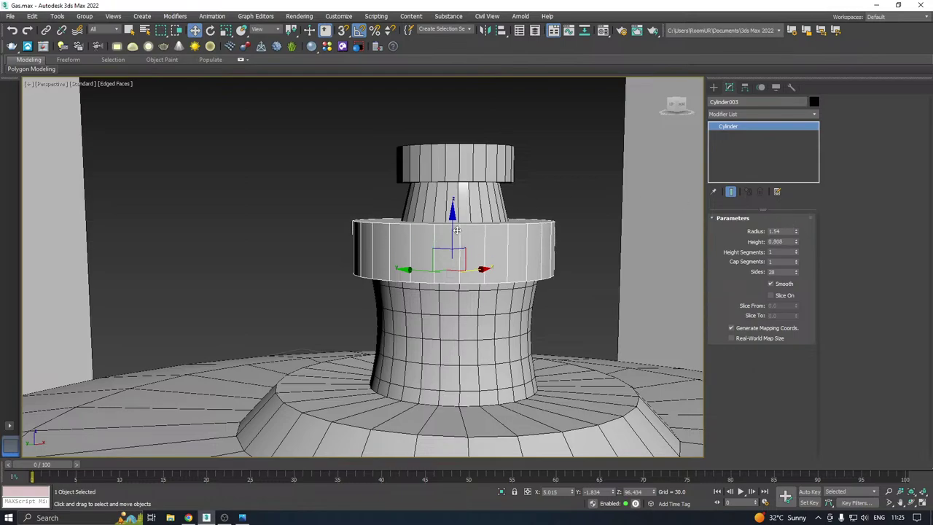
drag(456, 230, 452, 251)
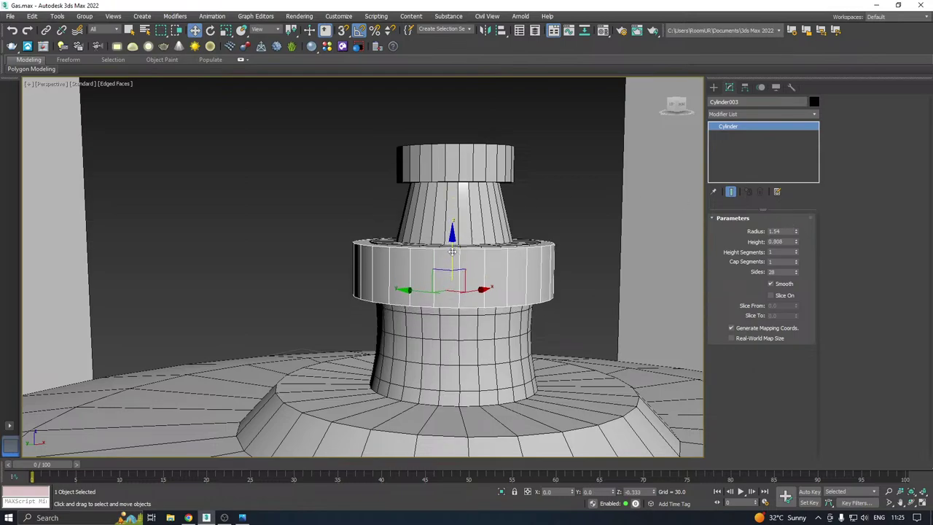
Reduce the collar cylinder to 6 sides to form a hex nut, and raise it to about Z 96.153
drag(795, 271, 804, 285)
alt+middle_drag(501, 270, 460, 292)
alt+middle_drag(534, 250, 510, 245)
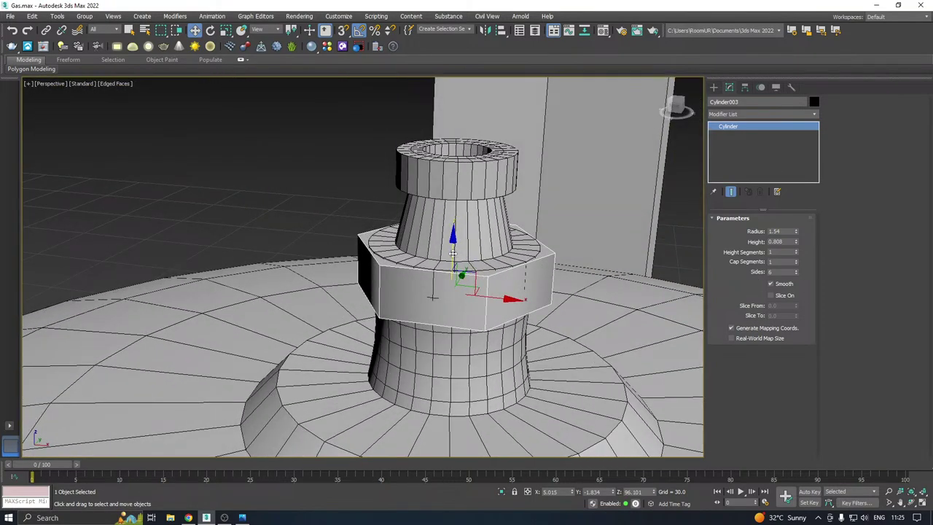
drag(452, 253, 449, 250)
alt+middle_drag(449, 250, 523, 228)
alt+middle_drag(712, 239, 604, 264)
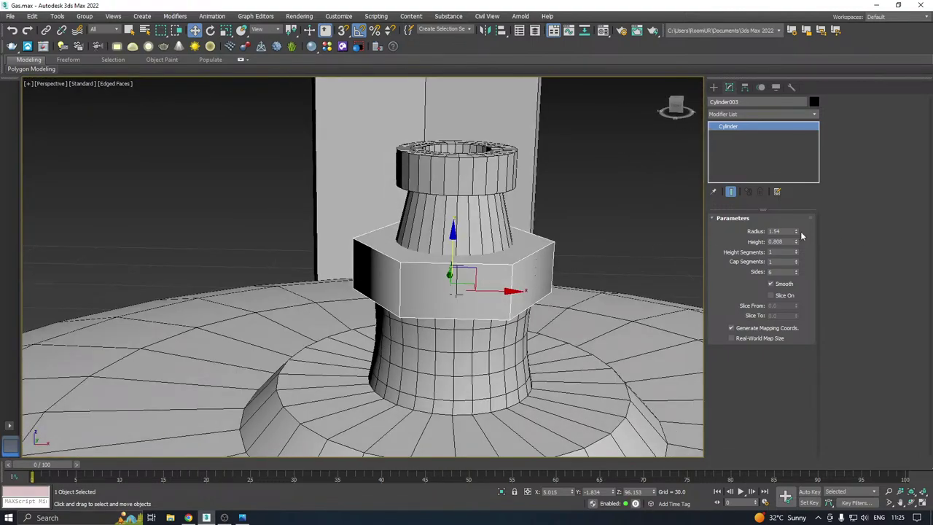
Enlarge the hex nut's radius to 1.647 and scale the nut uniformly to about 99%
drag(797, 236, 797, 223)
alt+middle_drag(554, 258, 536, 284)
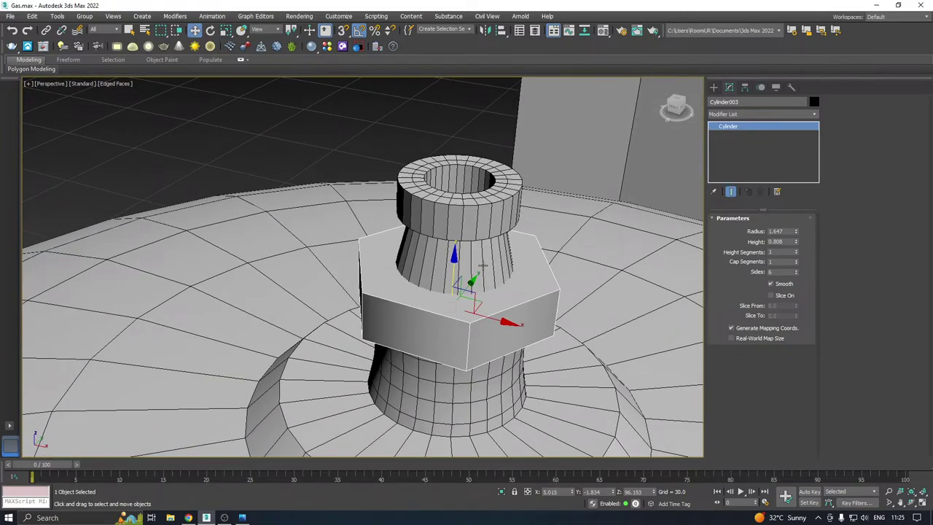
scroll(478, 270, down, 3)
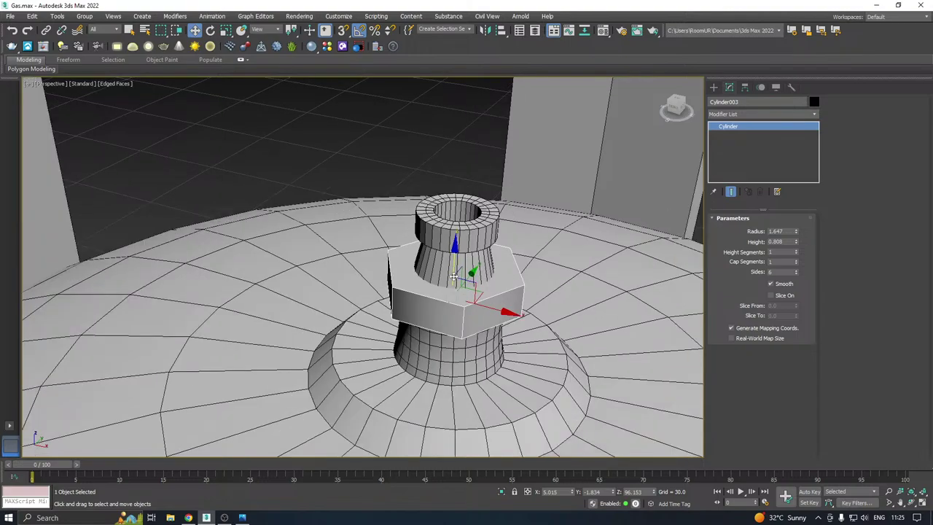
alt+middle_drag(474, 274, 491, 280)
key(r)
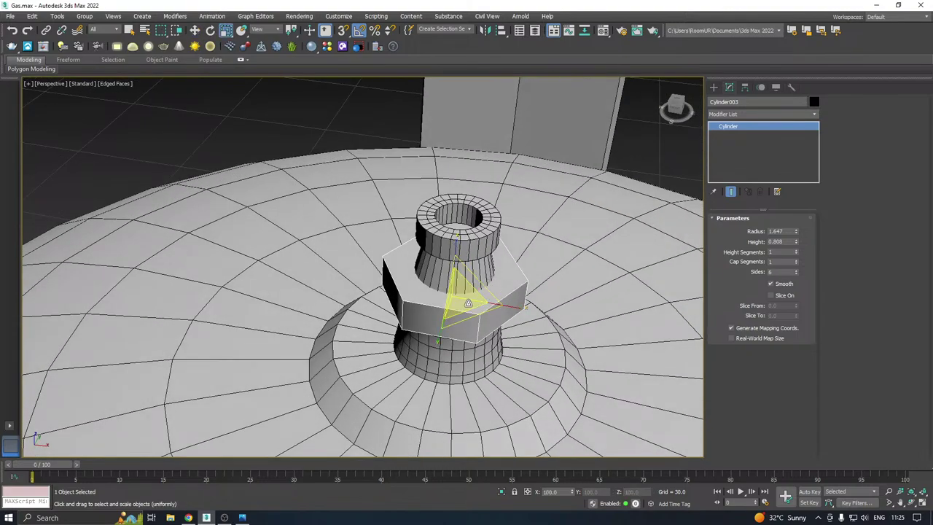
drag(457, 294, 454, 294)
scroll(454, 292, down, 3)
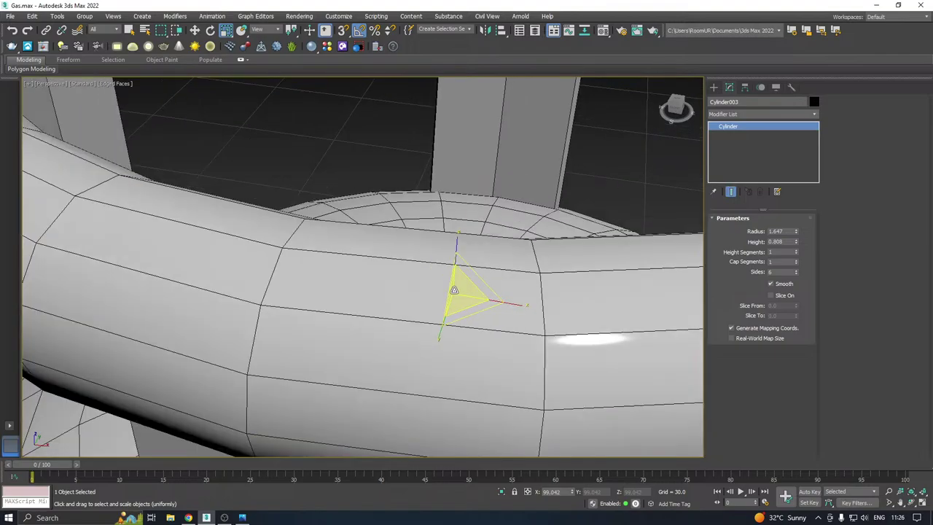
key(w)
scroll(454, 290, down, 3)
alt+middle_drag(525, 292, 536, 266)
scroll(528, 259, up, 3)
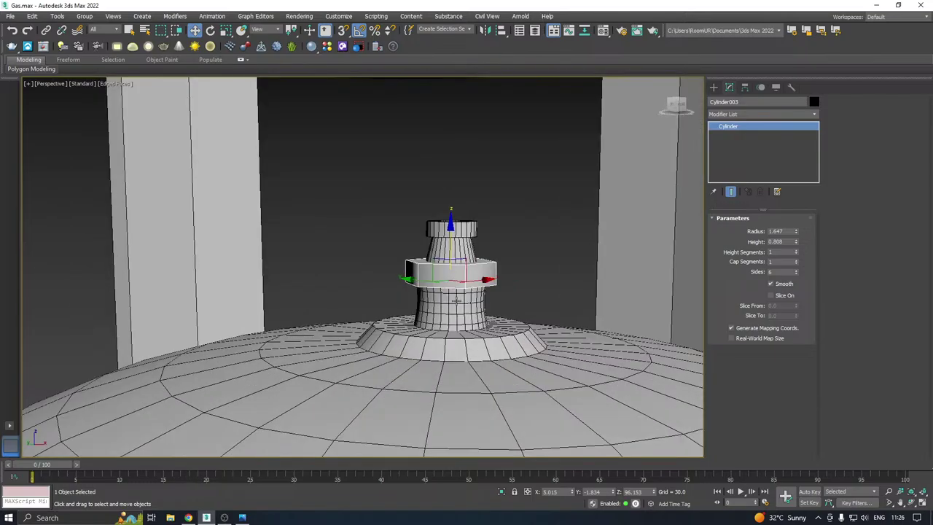
Try a copy of the hex nut around the valve cap with radius 1.137 and height 0.568, and delete it
click(528, 259)
scroll(462, 263, down, 3)
click(462, 264)
alt+middle_drag(462, 264, 526, 264)
scroll(451, 265, up, 5)
scroll(449, 263, up, 3)
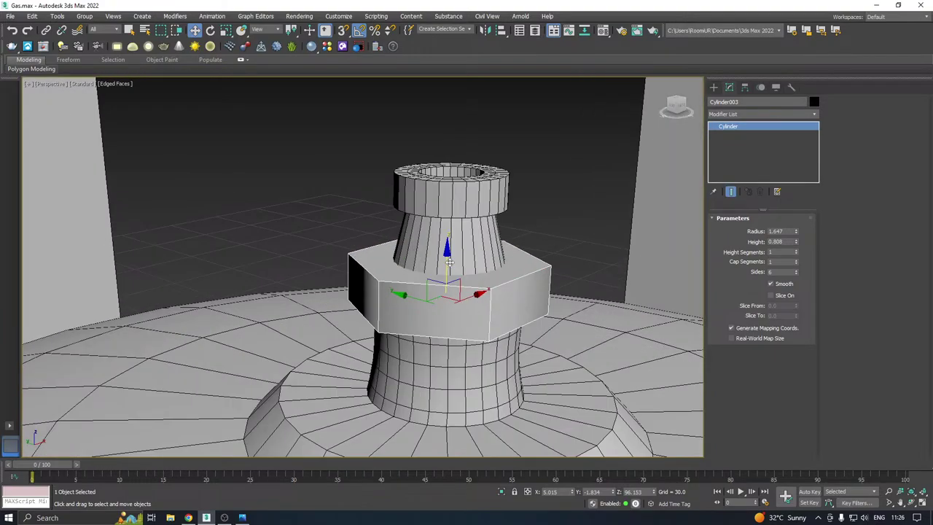
alt+middle_drag(449, 267, 478, 285)
shift+drag(458, 296, 459, 216)
click(467, 301)
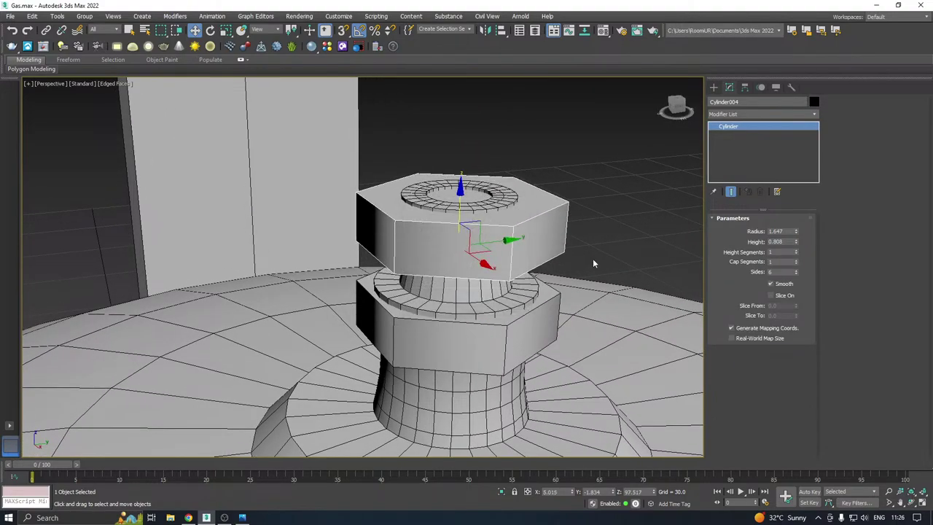
drag(797, 231, 796, 252)
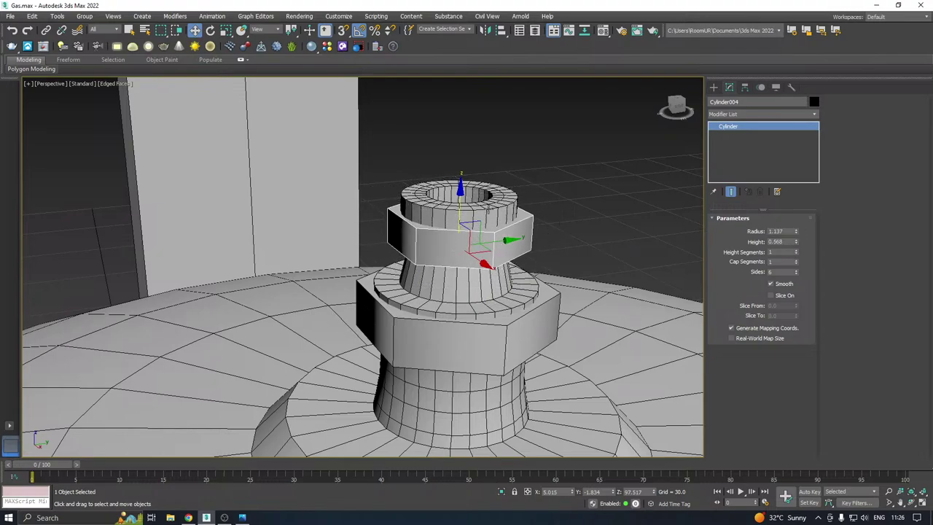
drag(461, 210, 457, 198)
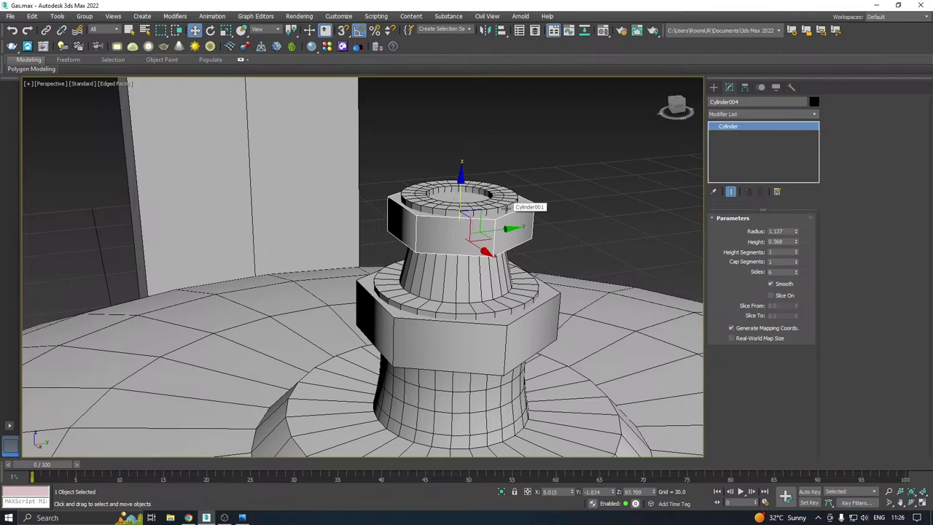
key(Delete)
Raise the lower outer edge loop of the valve cap to about Z 98.099 to make the cap's rim thinner
click(488, 210)
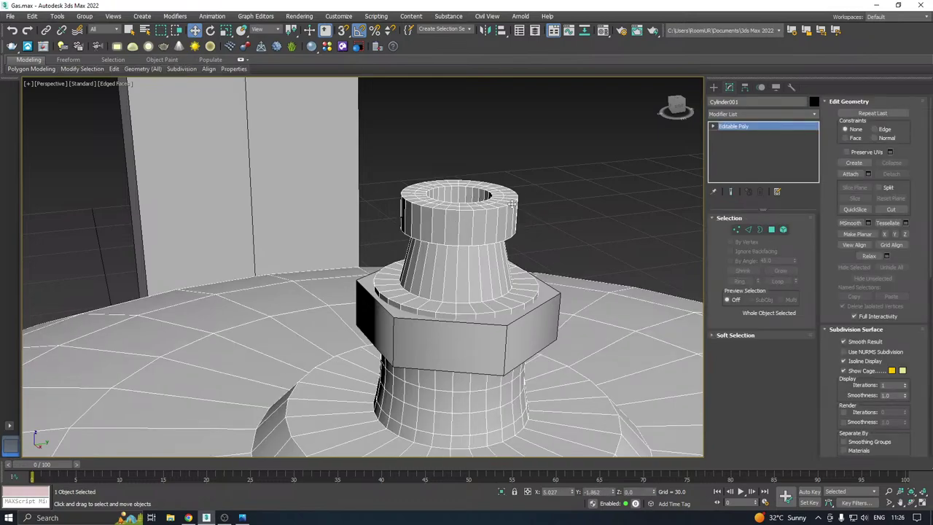
click(748, 230)
double_click(458, 244)
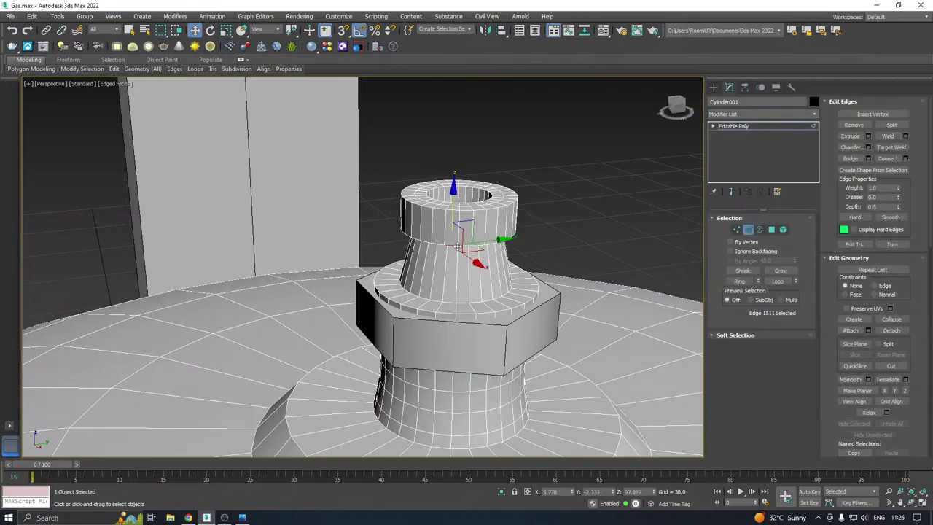
alt+middle_drag(480, 238, 474, 181)
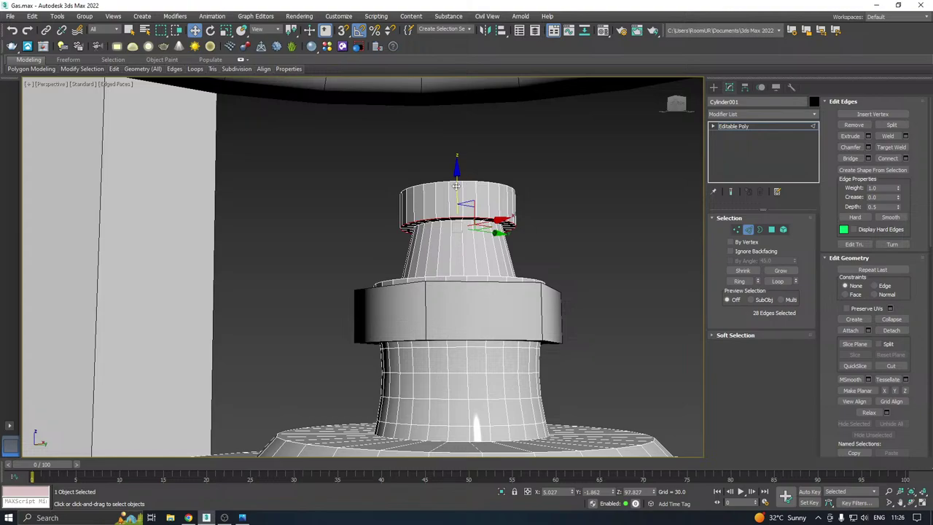
drag(456, 185, 454, 169)
alt+middle_drag(503, 178, 554, 215)
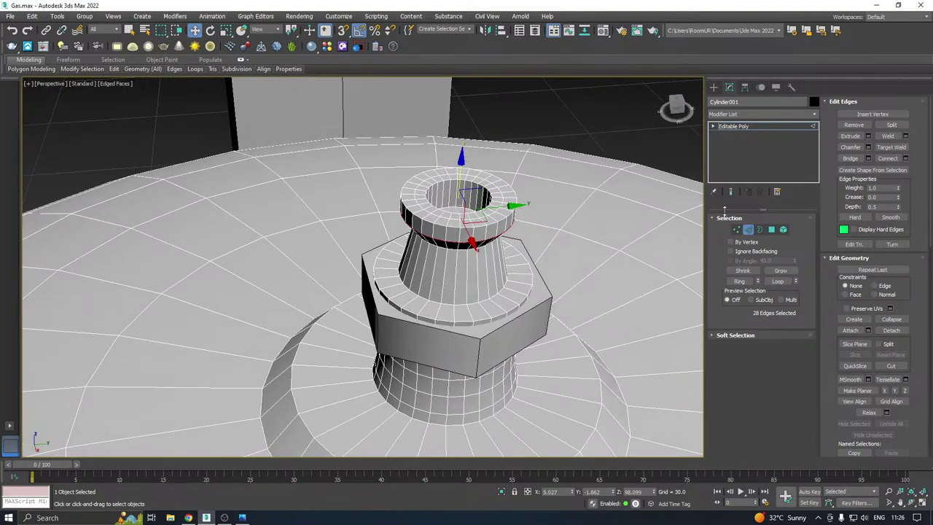
scroll(421, 208, up, 2)
double_click(427, 212)
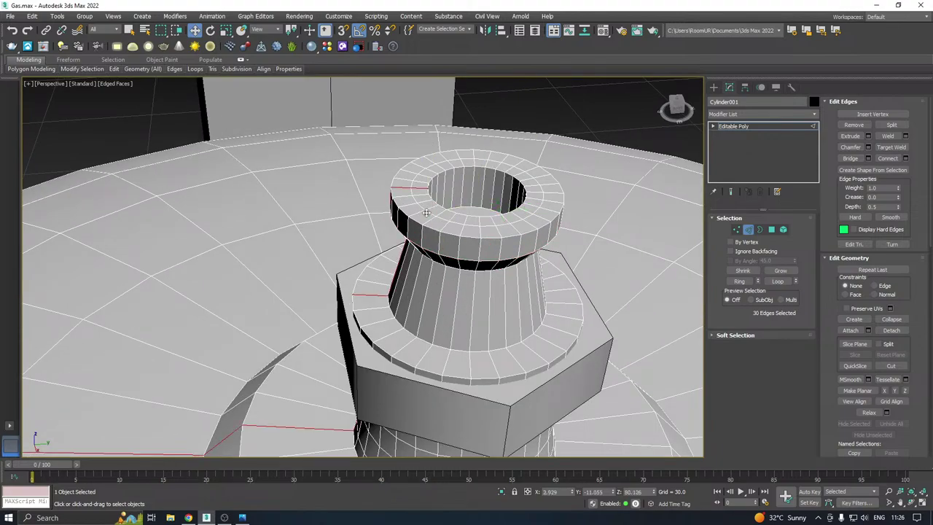
key(ctrl+z)
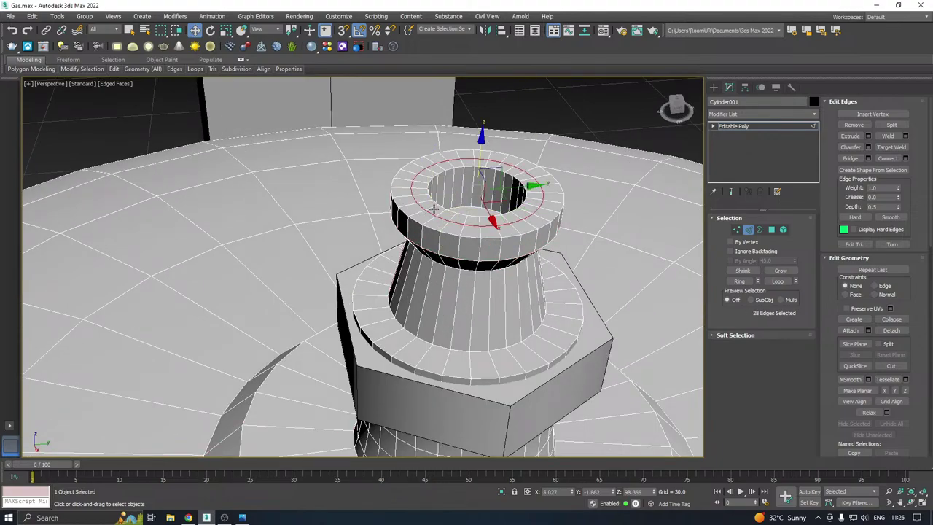
click(474, 187)
scroll(490, 217, down, 2)
click(490, 216)
scroll(490, 216, down, 2)
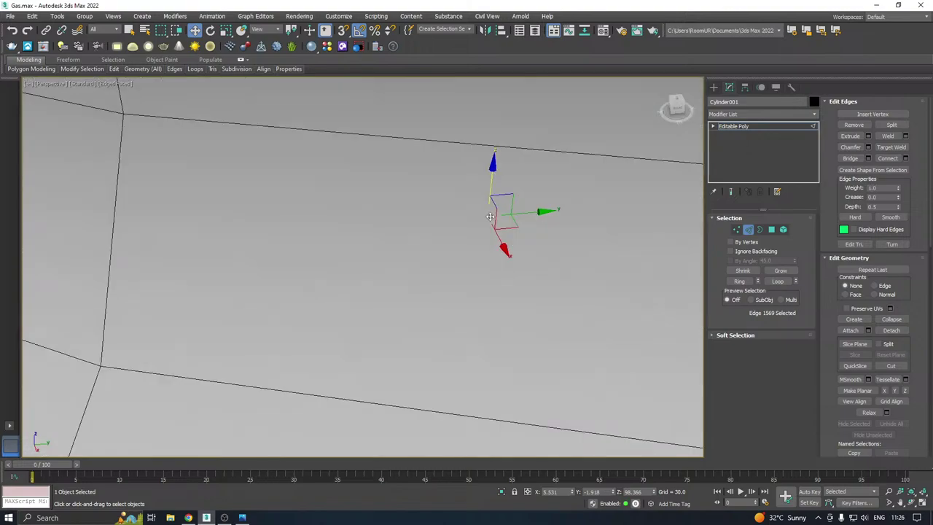
scroll(490, 216, down, 10)
alt+middle_drag(540, 169, 545, 197)
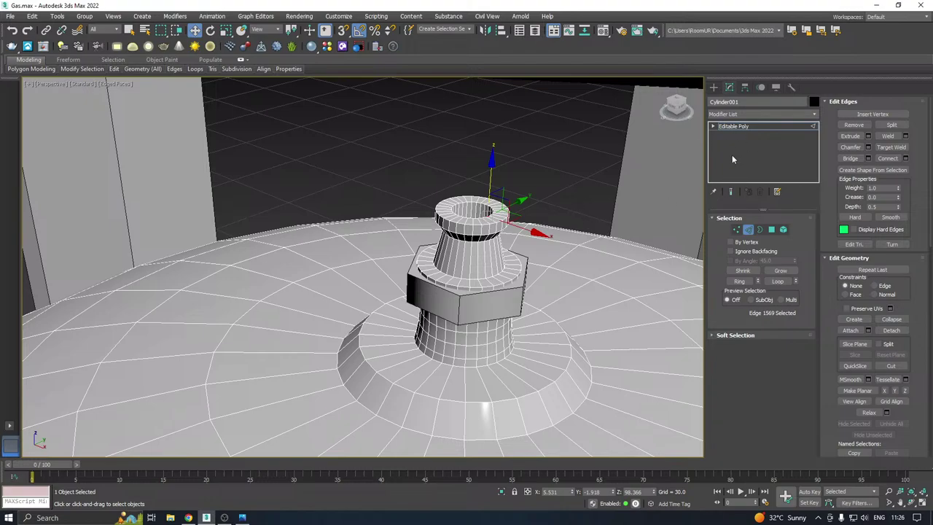
Select the ring of polygons bordering the flat underside of the cylinder body
scroll(438, 213, down, 8)
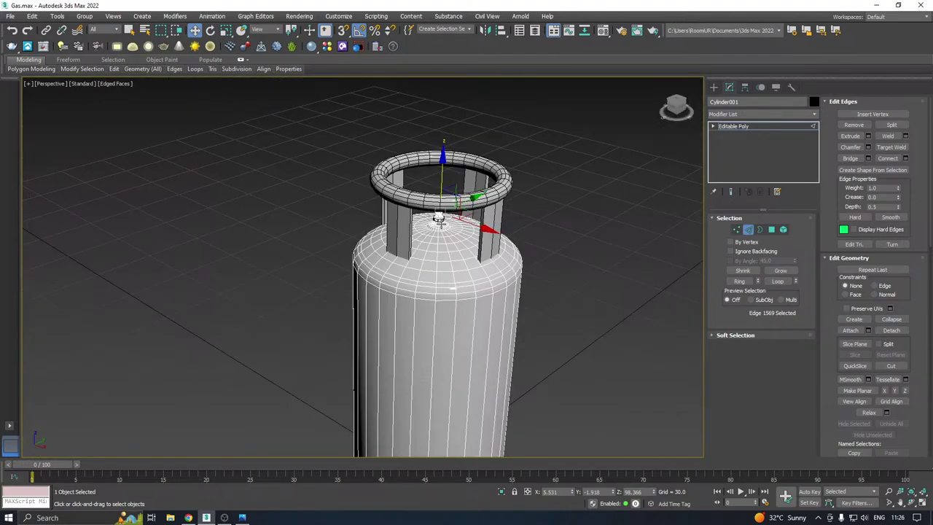
alt+middle_drag(482, 266, 494, 309)
middle_drag(453, 358, 458, 267)
scroll(459, 267, up, 3)
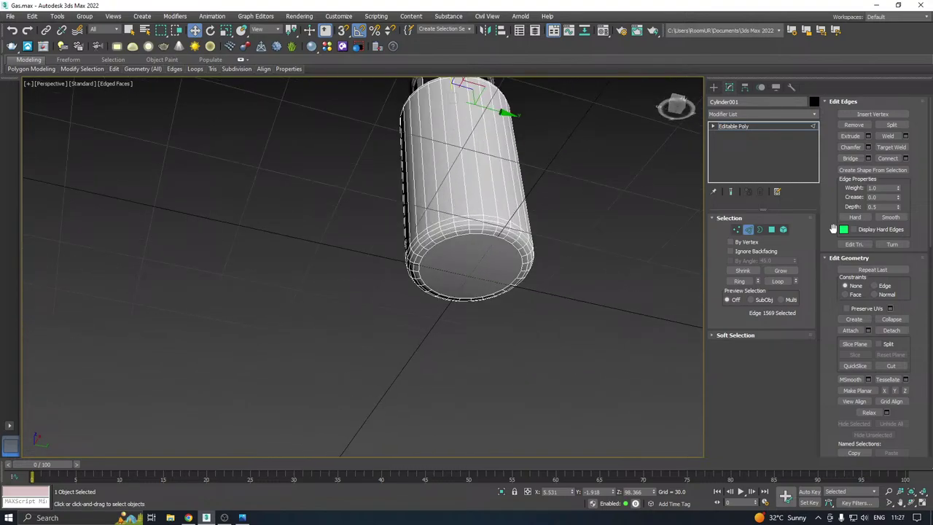
click(772, 229)
click(427, 260)
scroll(439, 249, up, 3)
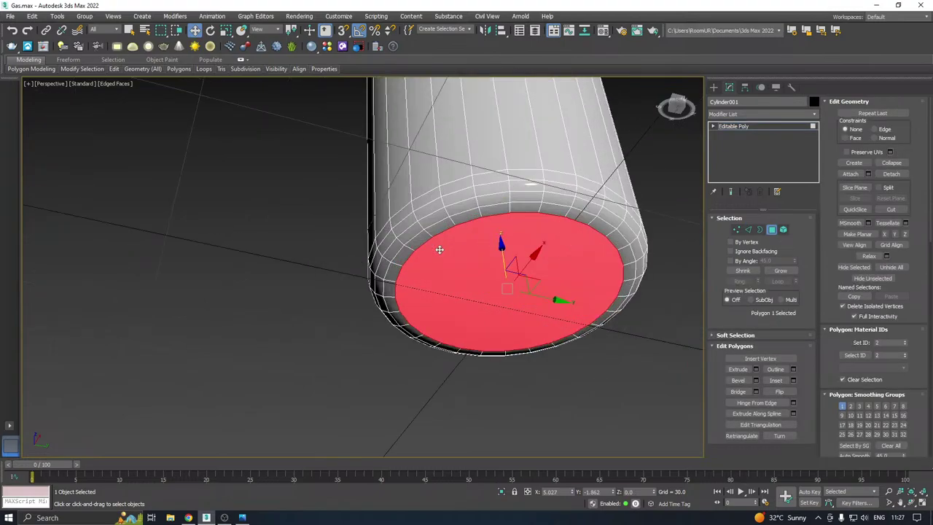
scroll(456, 264, up, 1)
scroll(433, 206, up, 2)
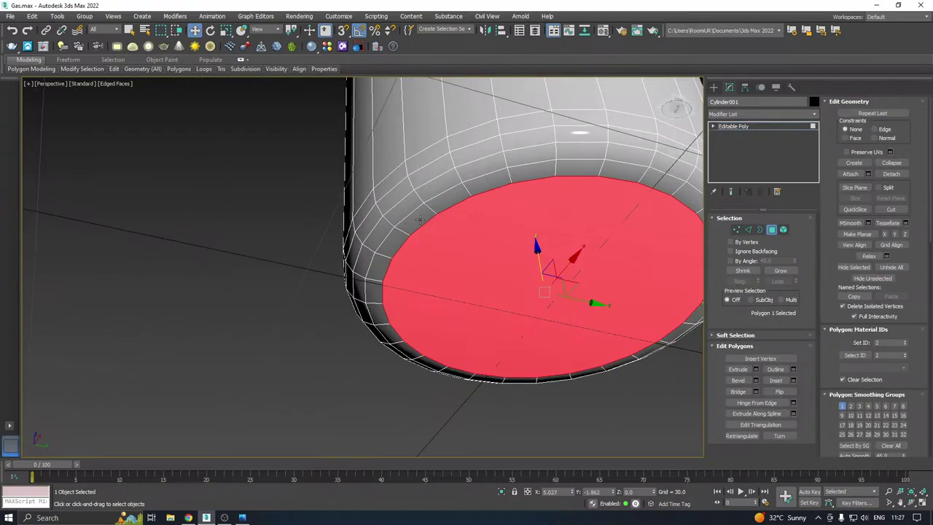
click(419, 219)
shift+click(385, 243)
mouse_move(476, 228)
alt+middle_down()
mouse_move(487, 244)
mouse_move(475, 217)
alt+middle_up()
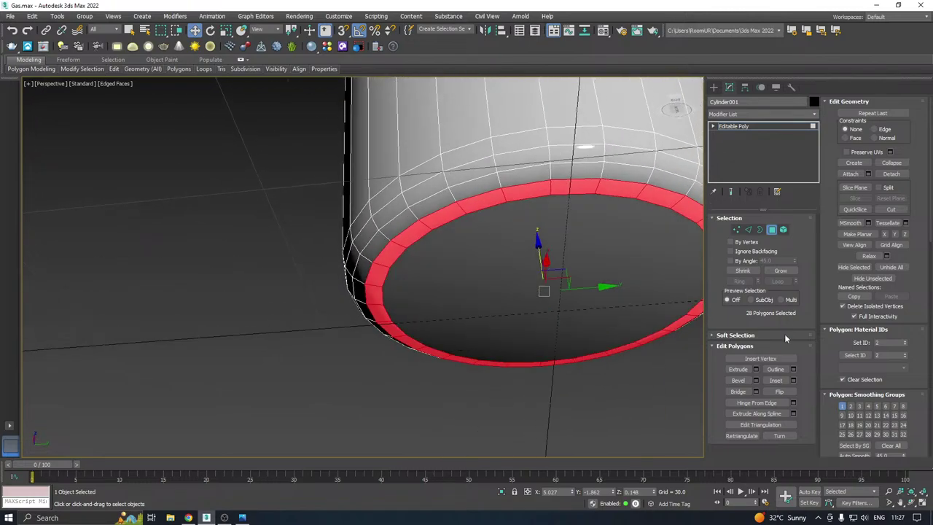
click(756, 369)
drag(600, 221, 598, 191)
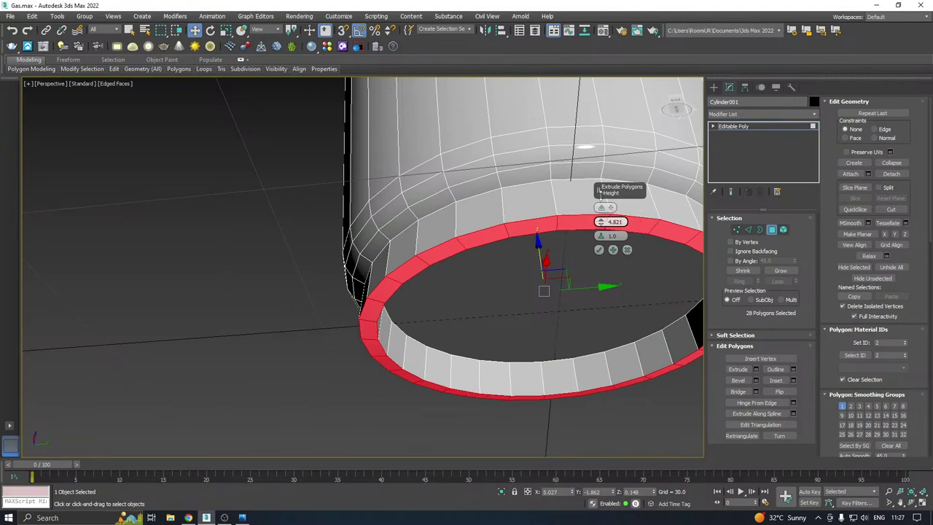
click(626, 249)
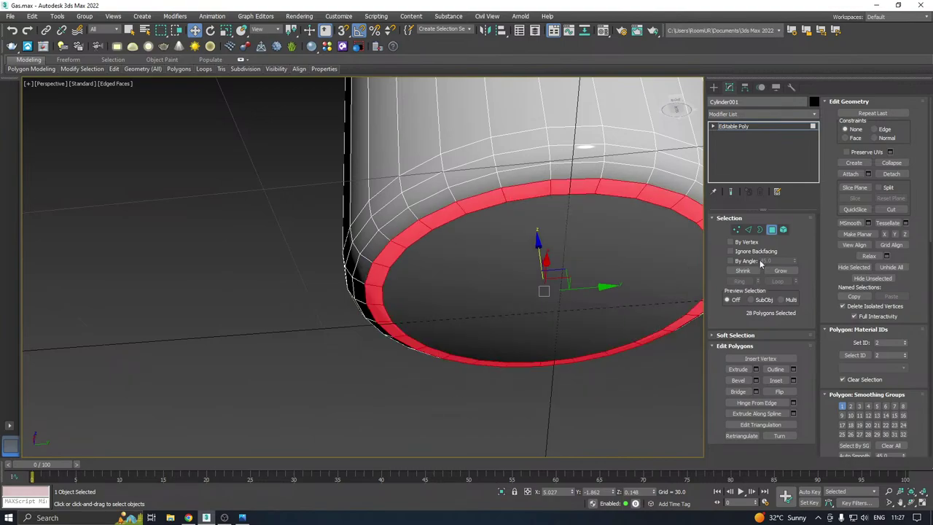
mouse_move(118, 68)
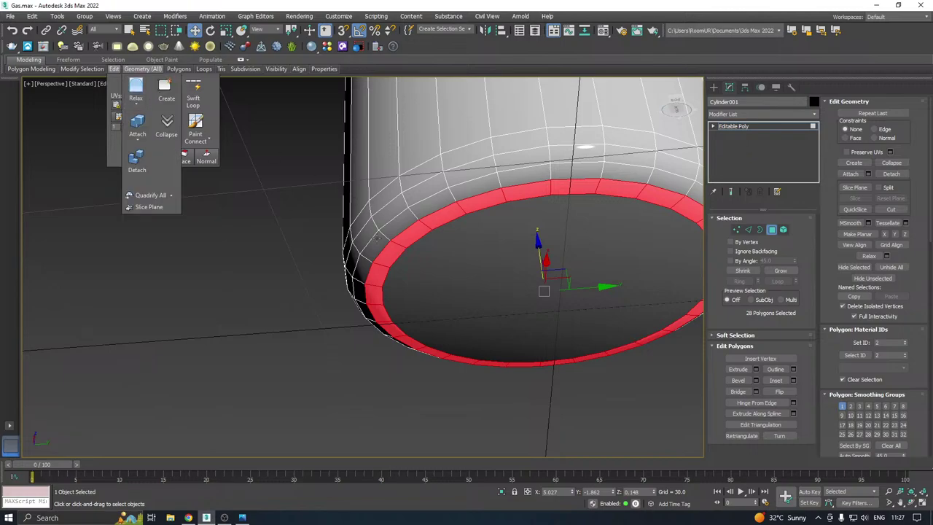
Inset the selected polygon ring on the cylinder's underside by 0.431
middle_drag(408, 246, 402, 261)
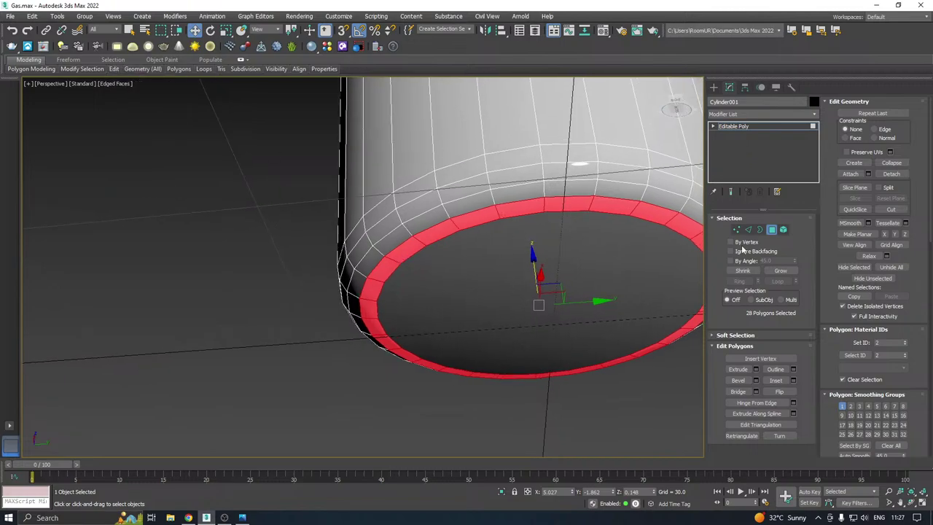
click(793, 380)
scroll(413, 251, up, 2)
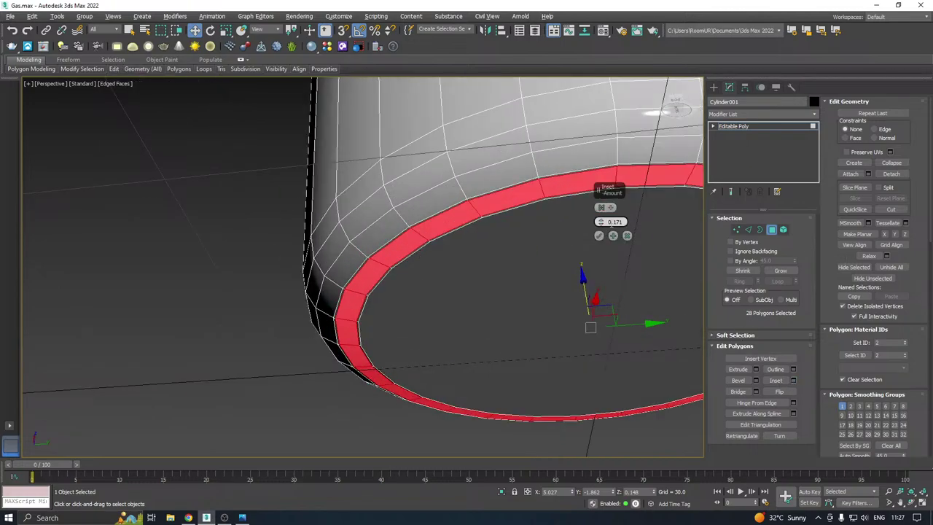
drag(599, 223, 596, 211)
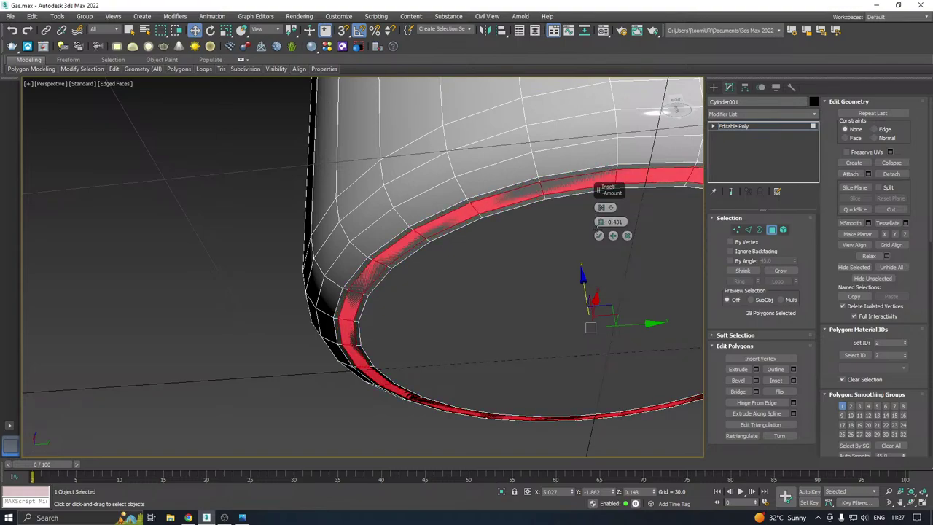
click(599, 235)
Try extruding the inset ring downward by 4.821, check its profile in the front view, and undo the extrusion
click(756, 369)
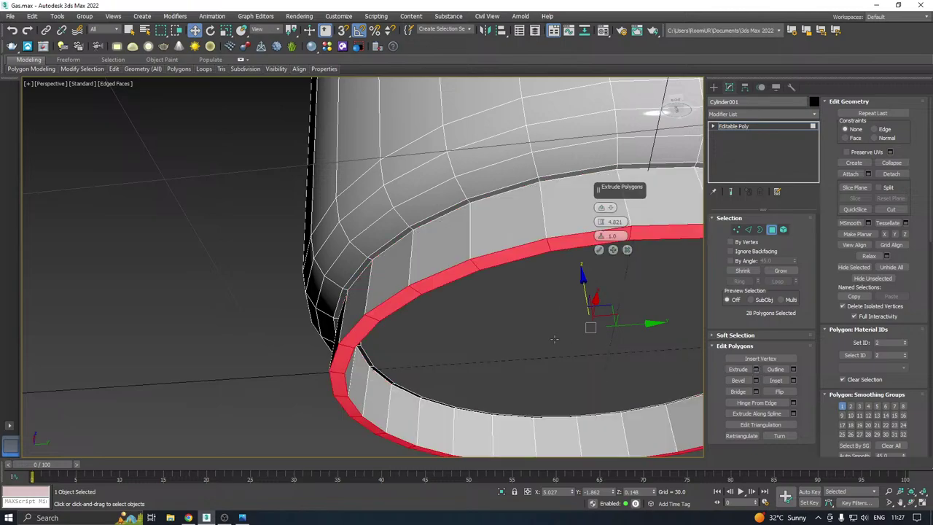
click(599, 250)
key(f)
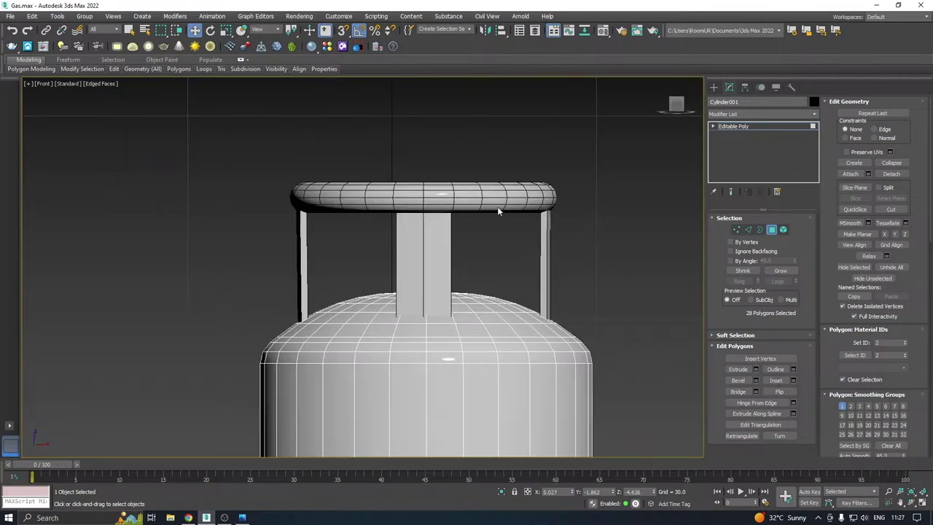
scroll(487, 261, down, 6)
scroll(486, 261, up, 6)
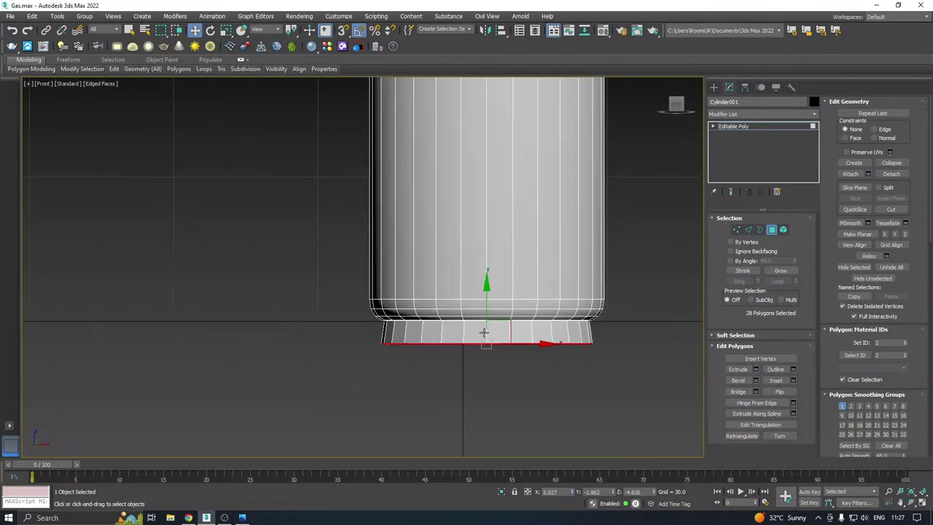
scroll(488, 312, up, 3)
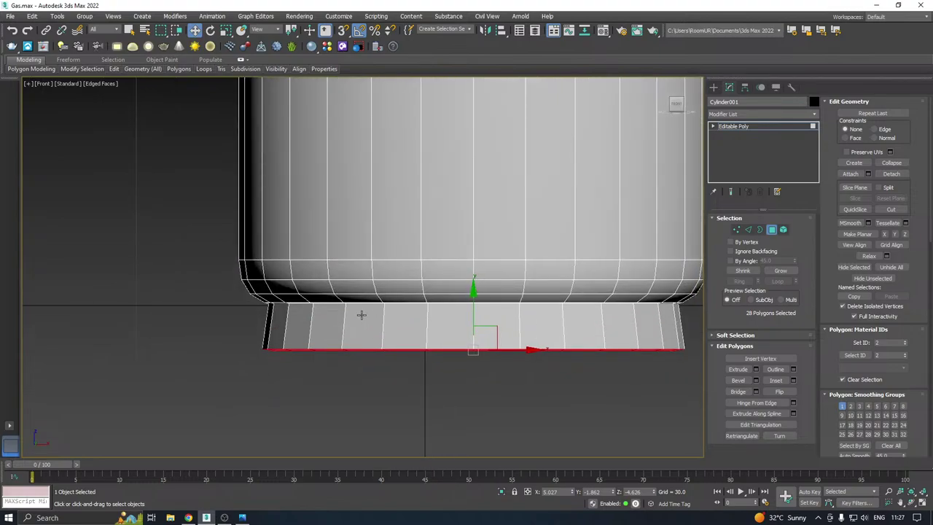
key(ctrl+z)
Extrude the inset ring downward by 4.821 as a foot and scale its bottom faces inward until the outer wall is vertical
click(755, 370)
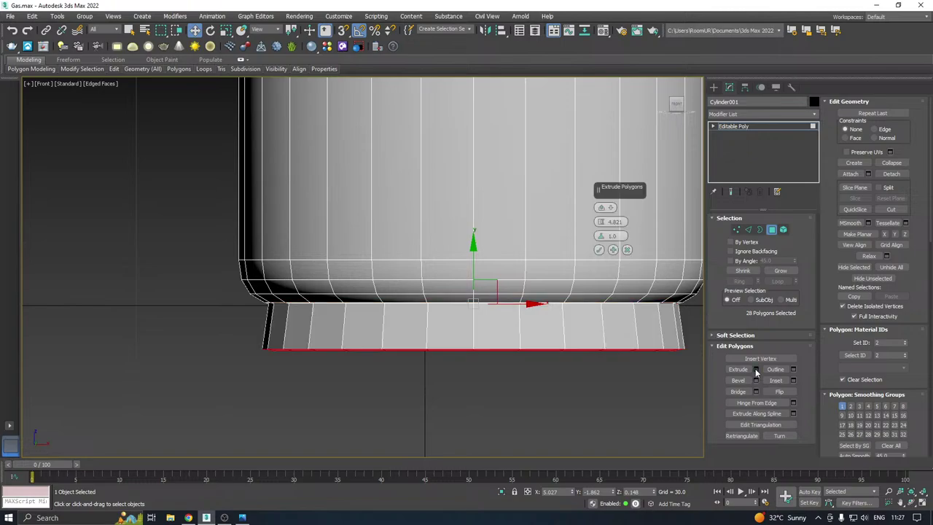
click(599, 250)
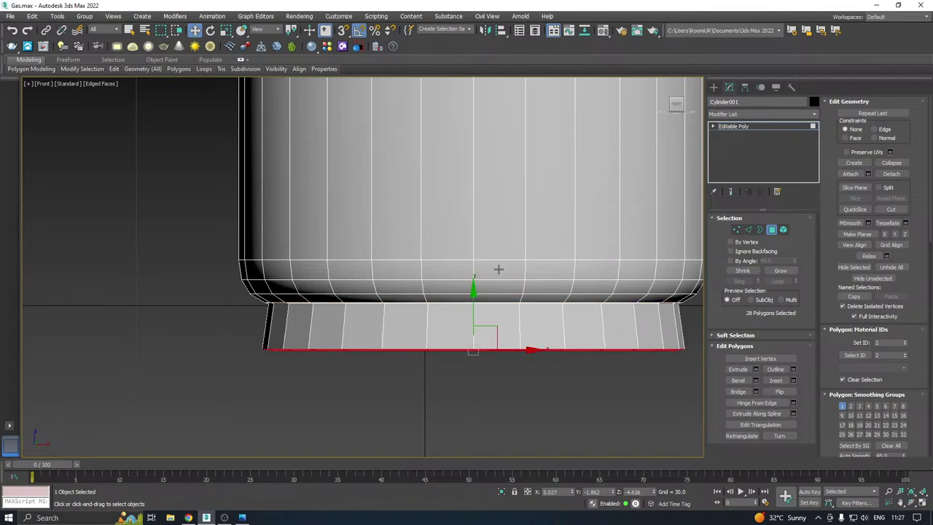
scroll(496, 275, down, 2)
drag(481, 283, 484, 289)
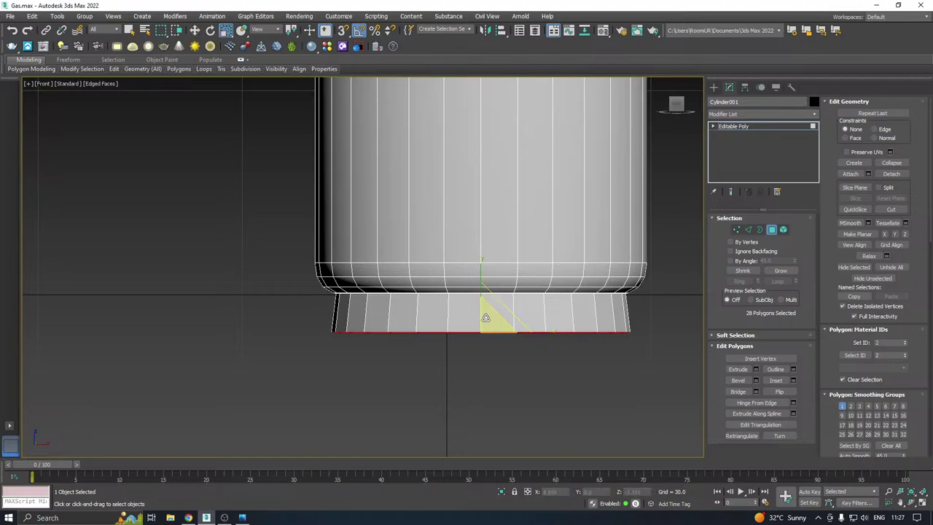
drag(487, 324, 488, 325)
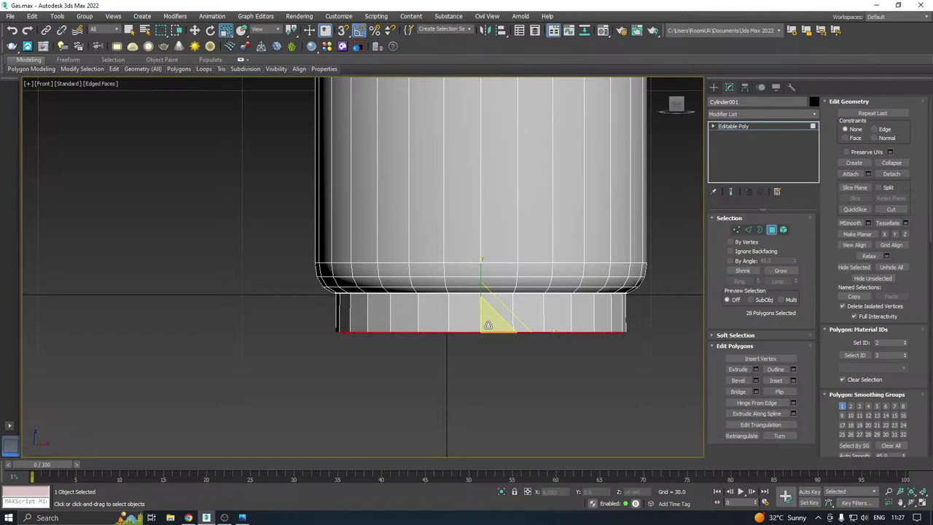
Adjust the foot's height by raising its bottom faces slightly, then lowering them by about 0.979 along Z
key(w)
drag(480, 292, 483, 286)
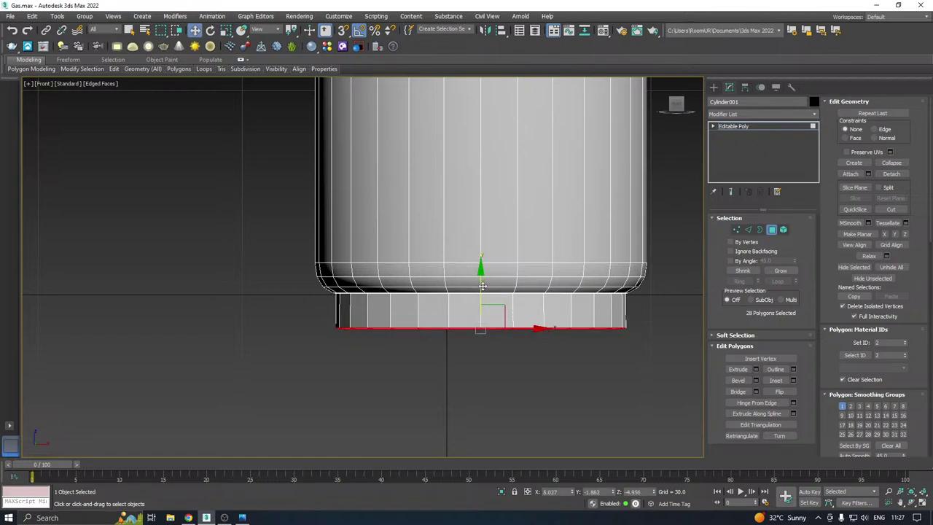
key(p)
scroll(482, 285, down, 3)
alt+middle_drag(508, 274, 427, 243)
scroll(487, 306, up, 3)
drag(497, 272, 499, 277)
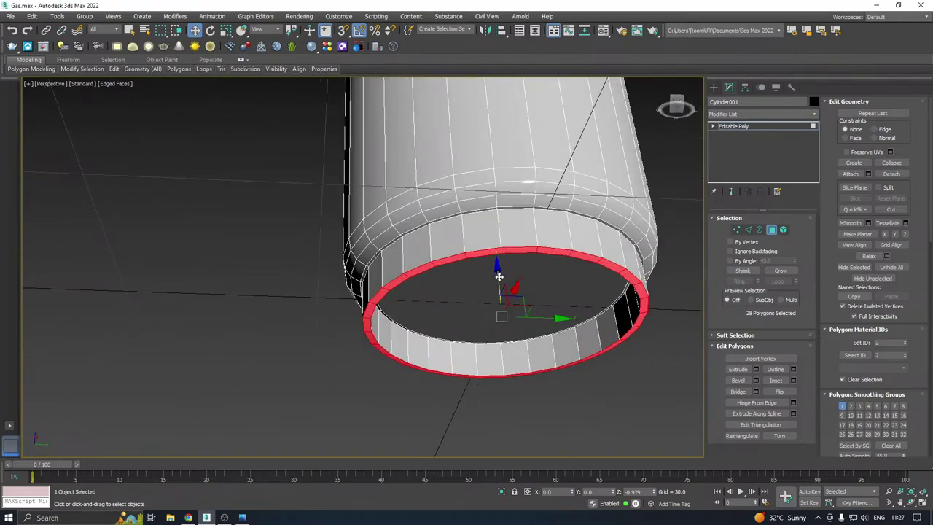
Examine the foot, the whole cylinder body and the ring handle from several angles
alt+middle_drag(498, 276, 582, 296)
scroll(409, 346, down, 4)
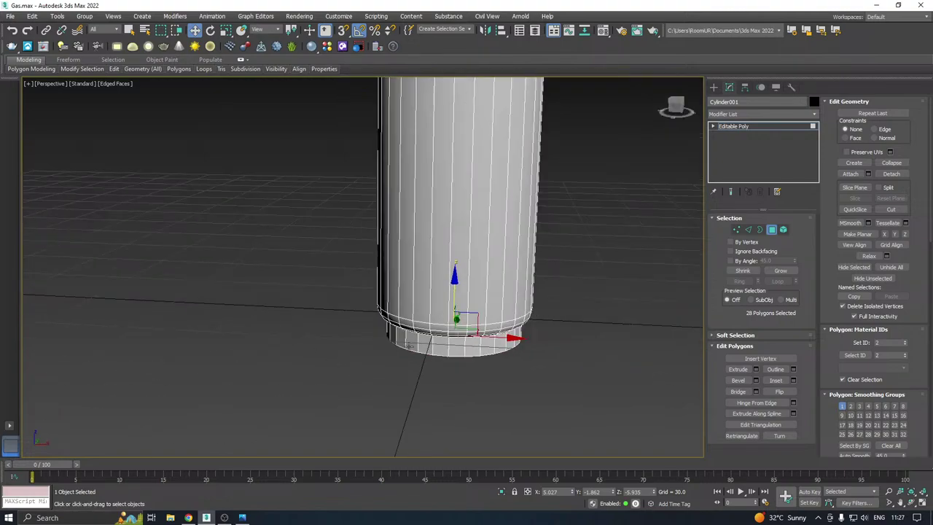
alt+middle_drag(409, 346, 442, 347)
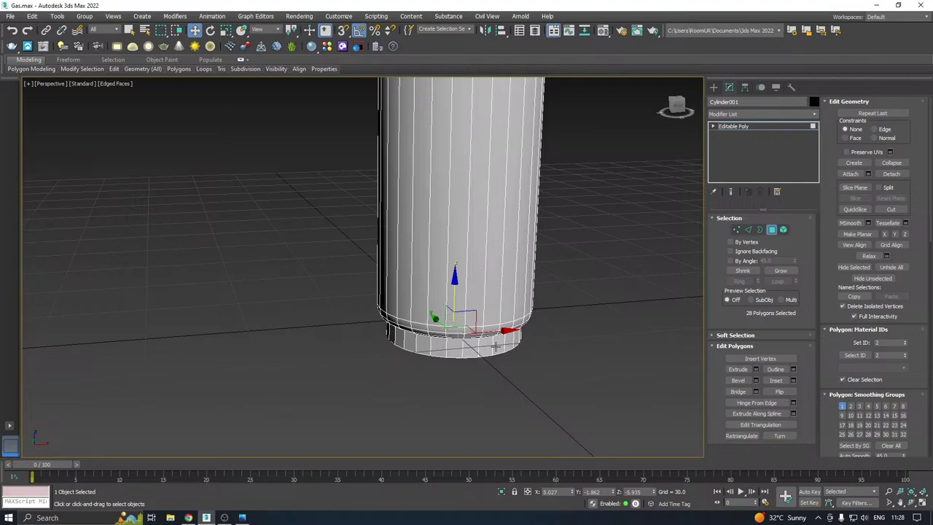
alt+middle_drag(495, 347, 556, 259)
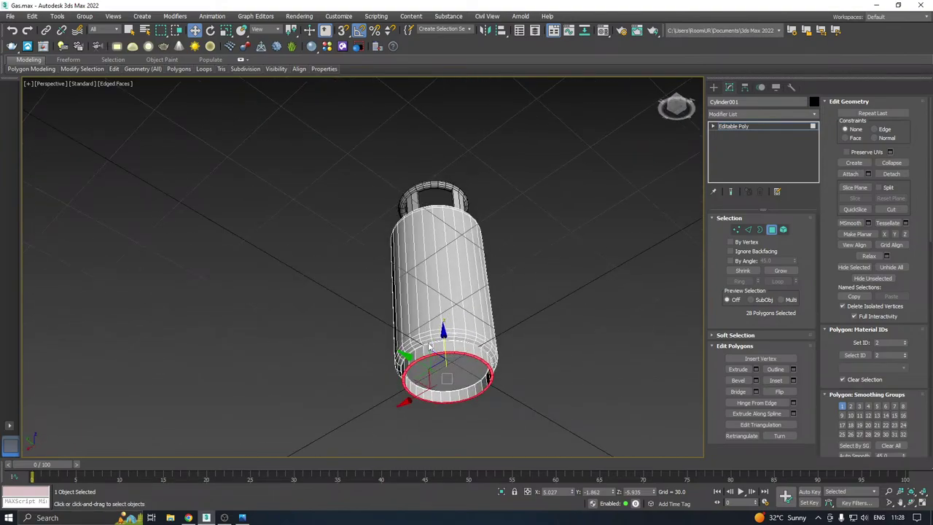
alt+middle_drag(430, 346, 496, 333)
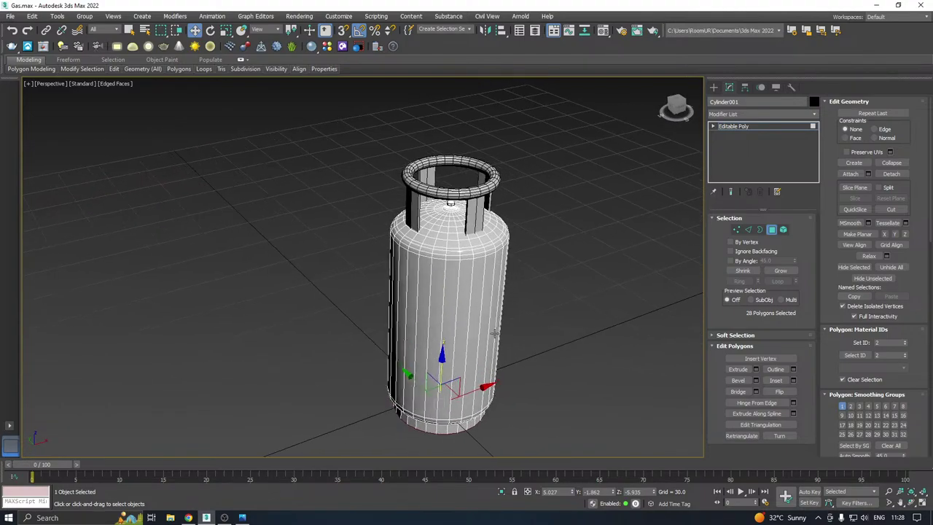
scroll(450, 231, up, 3)
alt+middle_drag(510, 215, 459, 257)
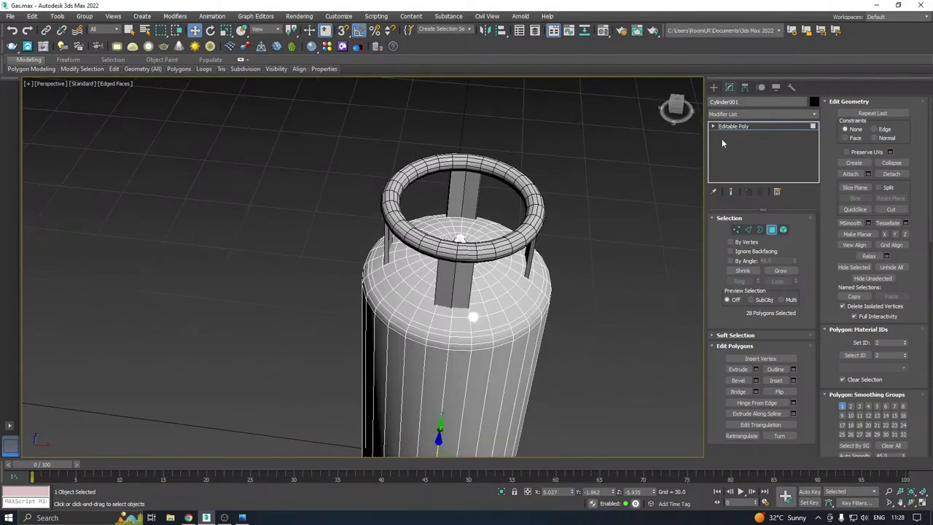
click(734, 126)
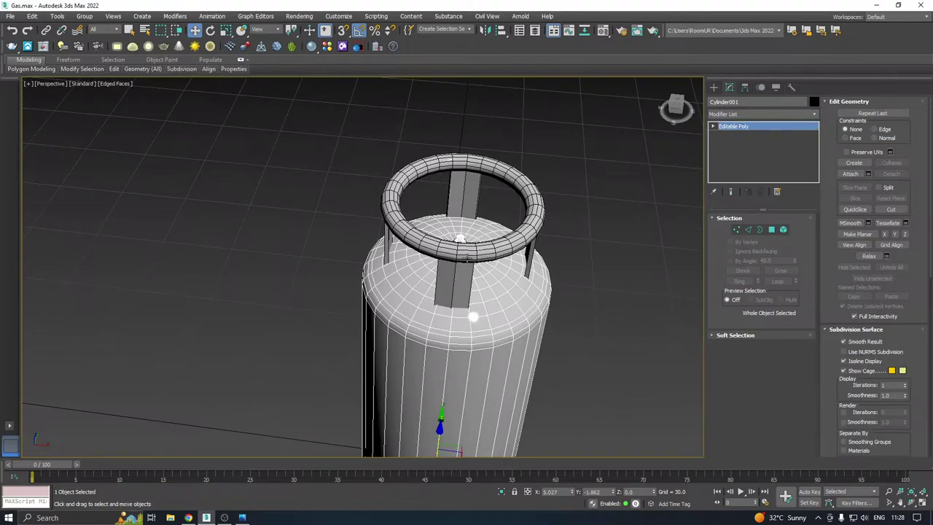
click(467, 258)
alt+middle_drag(469, 220, 484, 185)
scroll(470, 177, down, 3)
scroll(464, 177, down, 3)
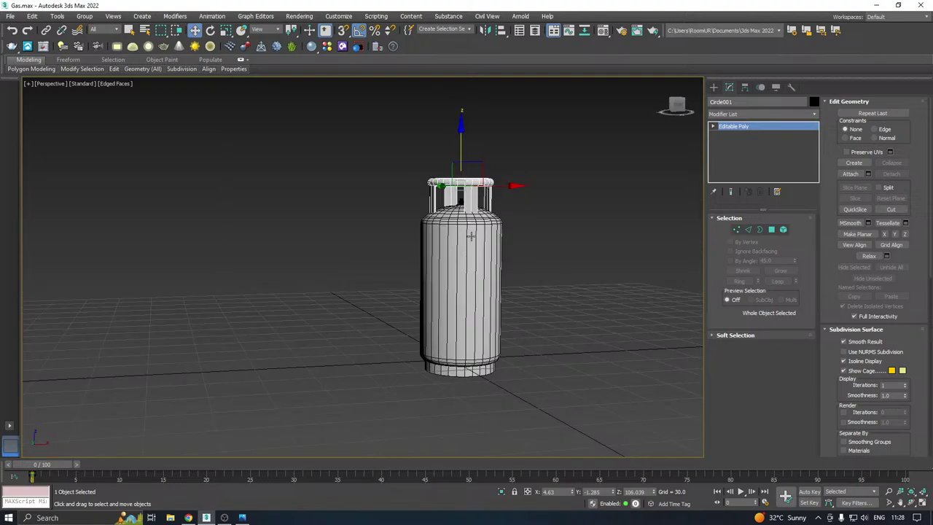
Connect the vertical edges of the cylinder body with one horizontal edge loop at mid-height
click(475, 246)
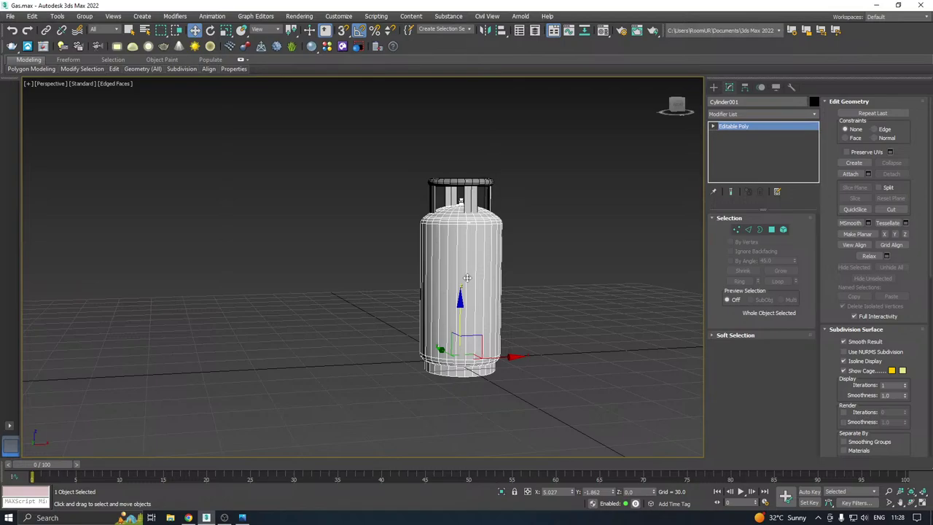
scroll(466, 277, up, 2)
click(748, 229)
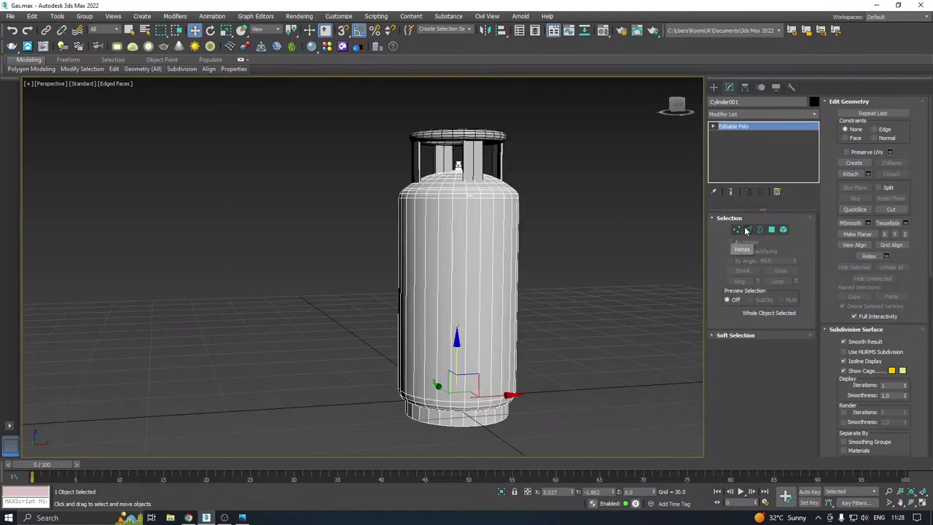
drag(590, 275, 353, 284)
scroll(442, 277, up, 2)
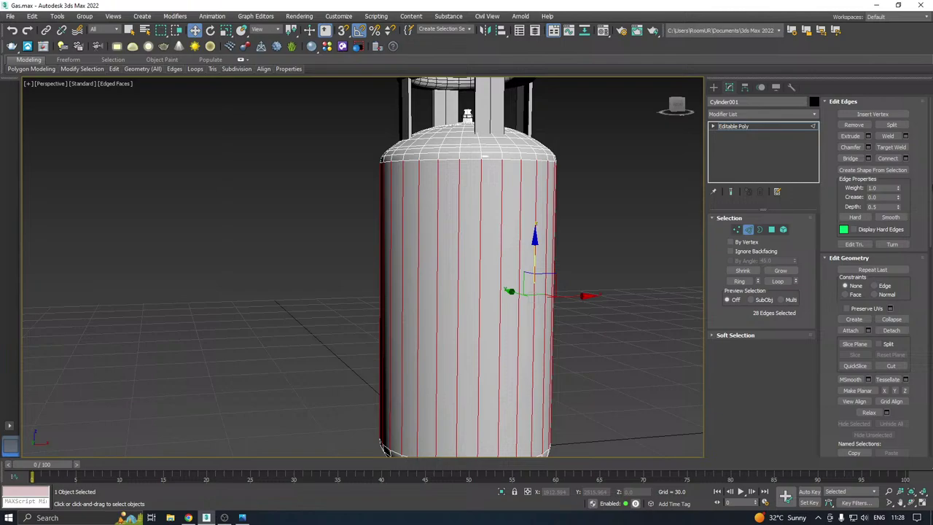
click(905, 158)
click(601, 253)
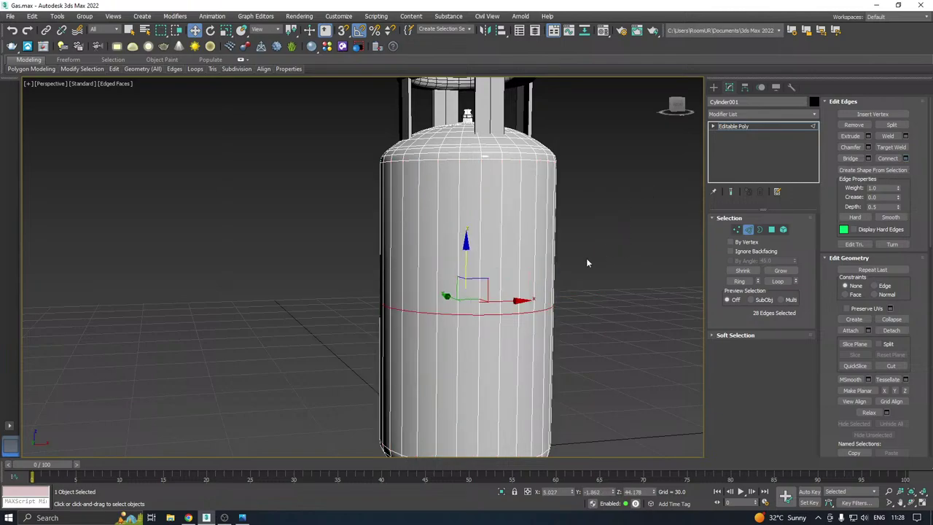
Scale the mid-height edge loop slightly outward to give the cylinder body a subtle bulge
middle_drag(588, 263, 576, 245)
key(r)
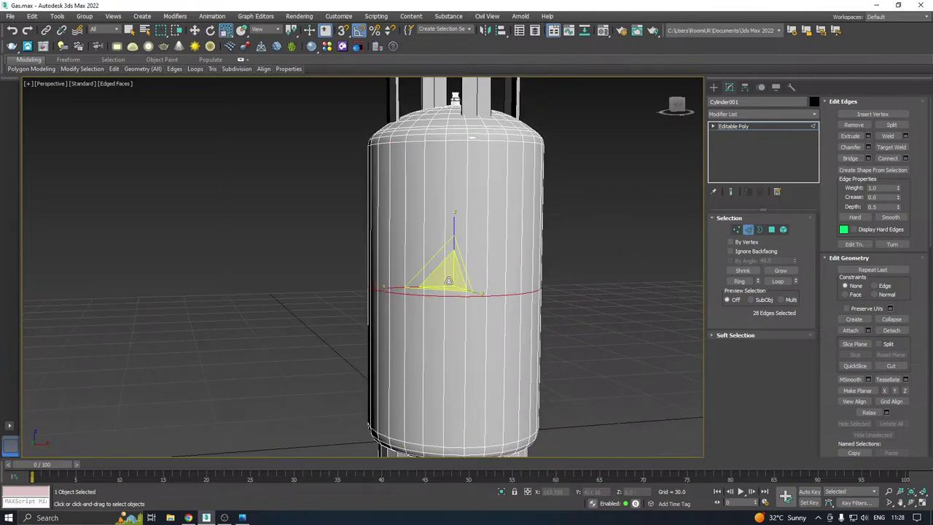
drag(449, 281, 449, 278)
scroll(449, 277, down, 3)
key(w)
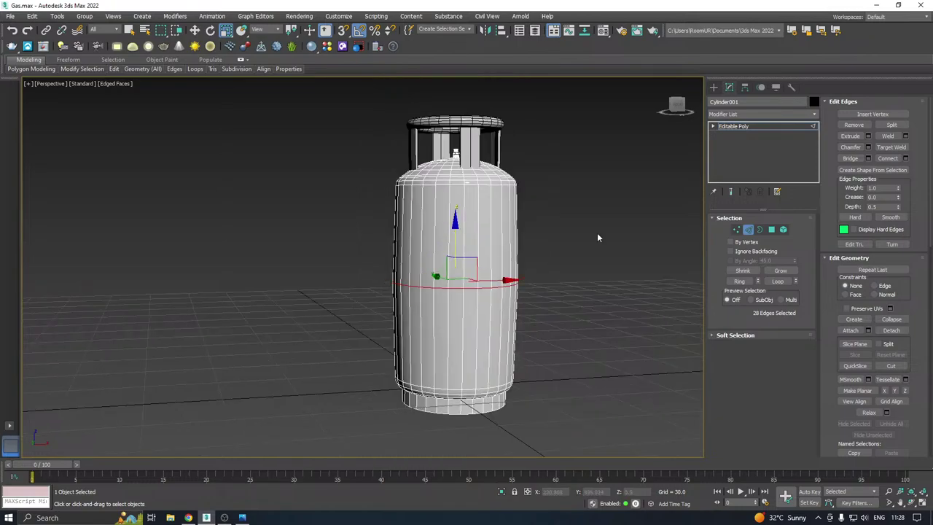
click(867, 146)
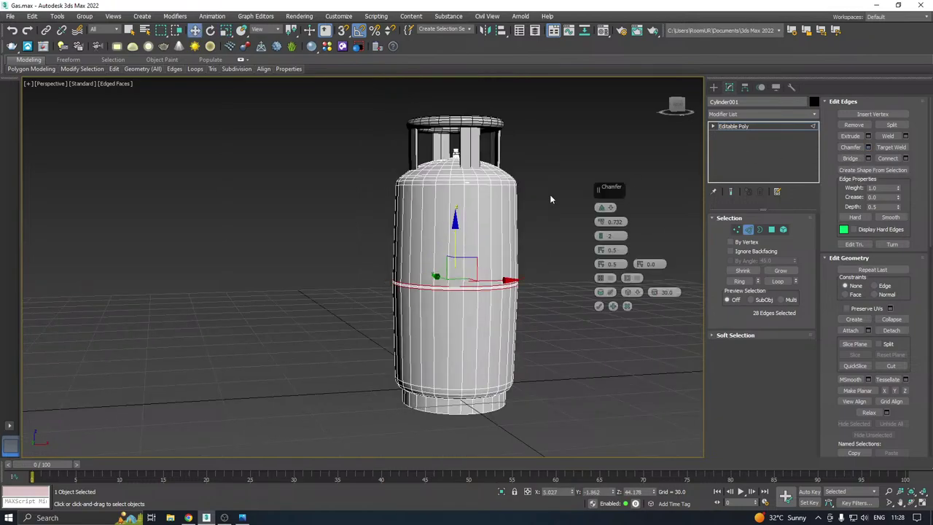
drag(605, 224, 595, 109)
alt+middle_drag(491, 186, 329, 174)
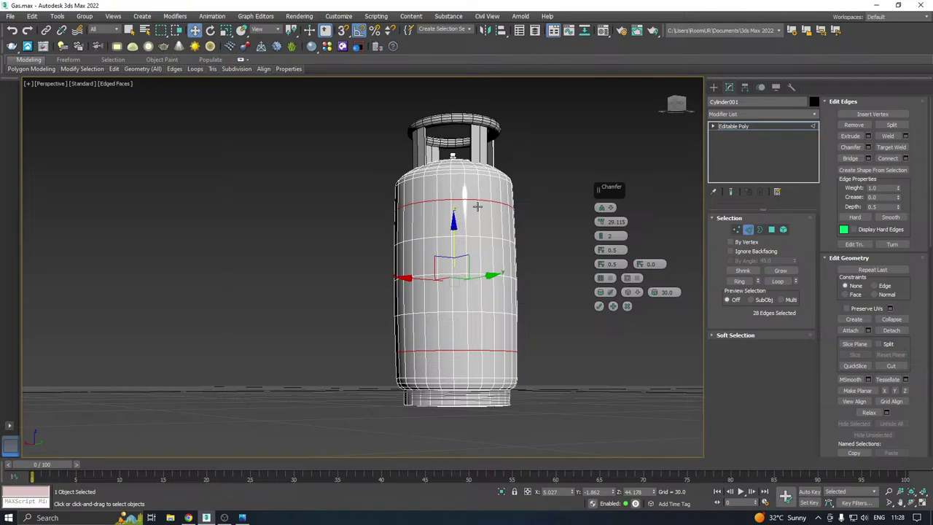
alt+middle_drag(477, 207, 441, 254)
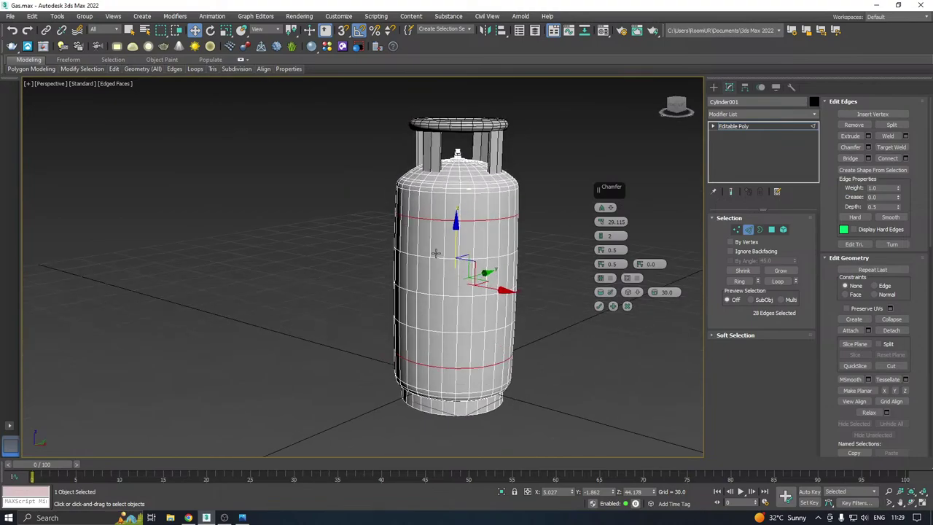
click(627, 306)
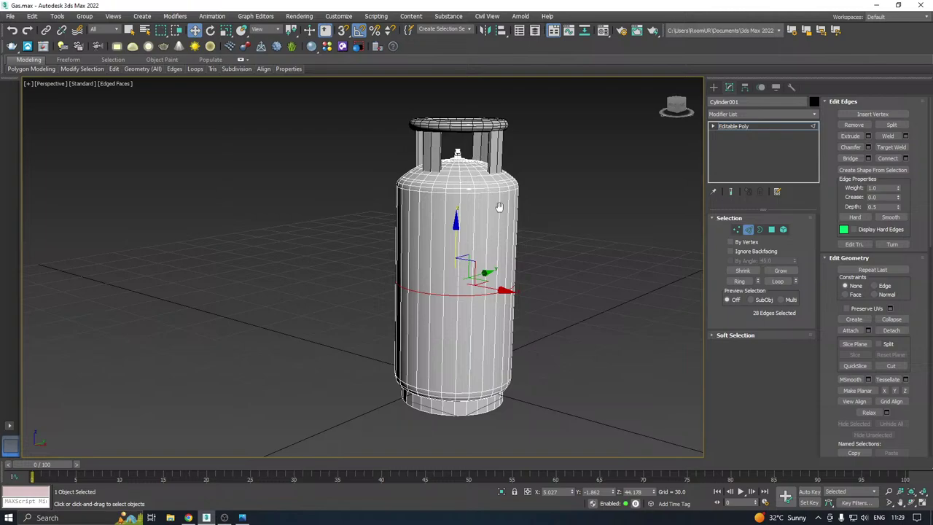
Leave edge editing, deselect the body and examine the shaded cylinder with edged faces temporarily turned off
middle_drag(499, 207, 500, 230)
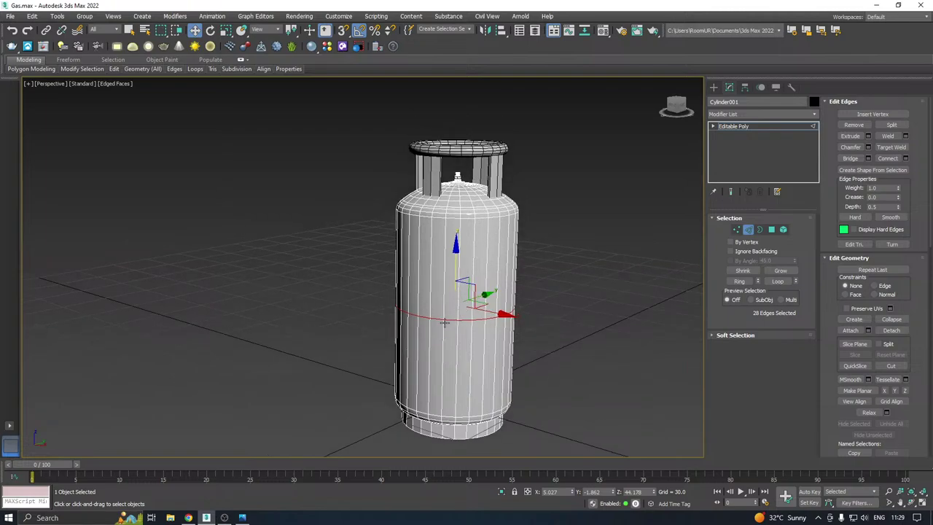
alt+middle_drag(552, 251, 500, 272)
scroll(476, 180, up, 4)
alt+middle_drag(479, 187, 501, 169)
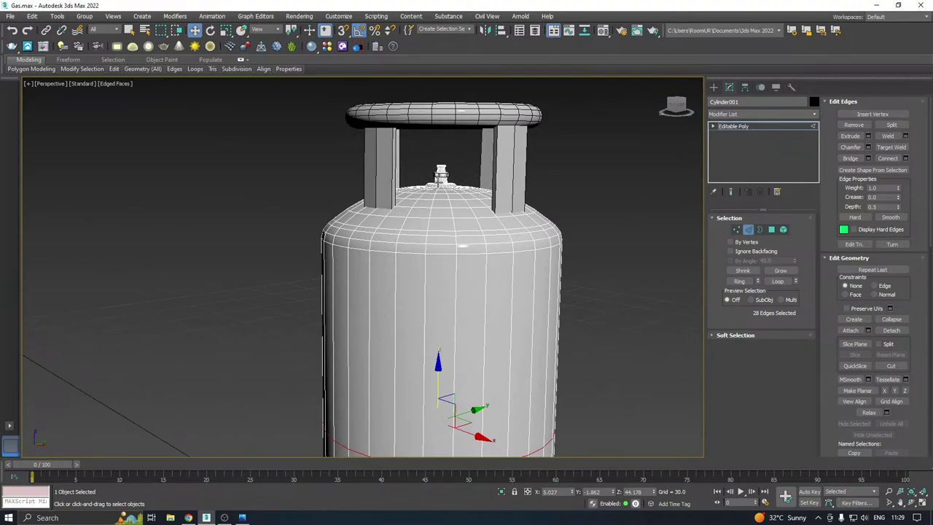
click(725, 131)
click(275, 168)
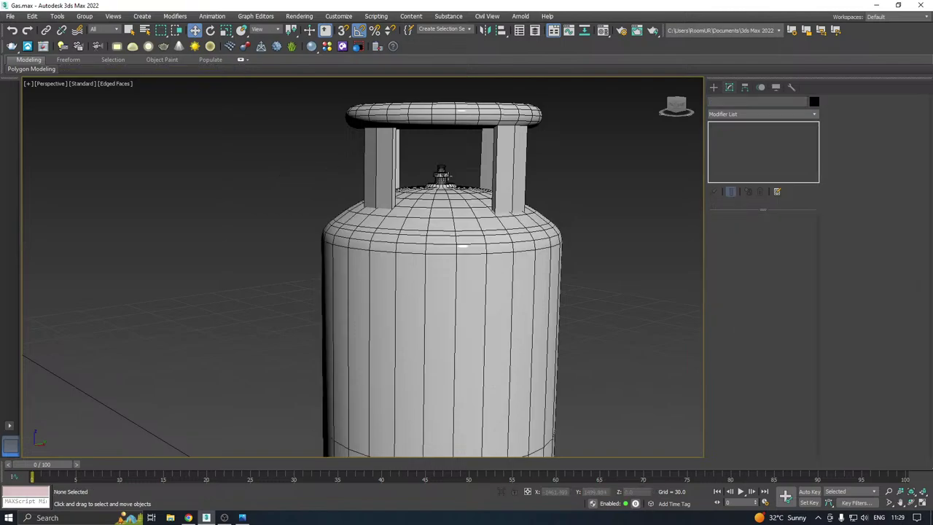
scroll(451, 180, down, 3)
click(109, 83)
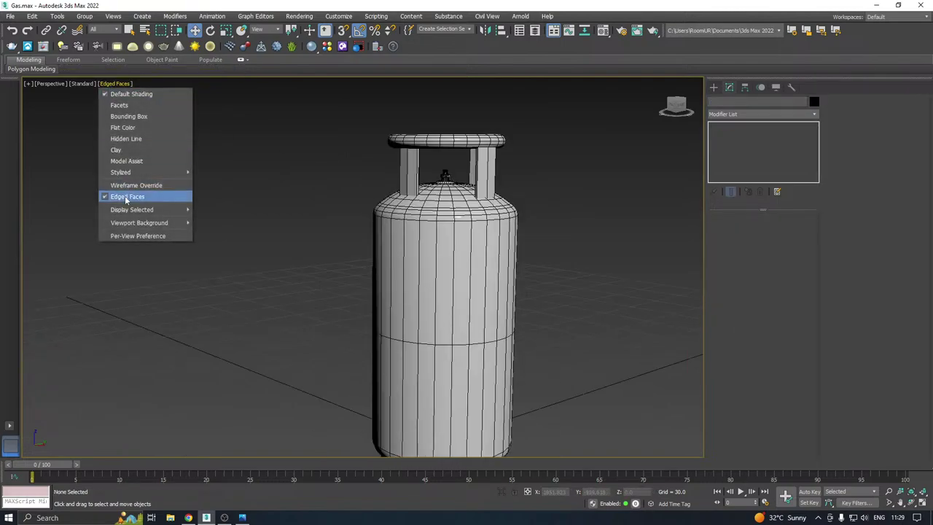
click(146, 197)
scroll(395, 197, down, 3)
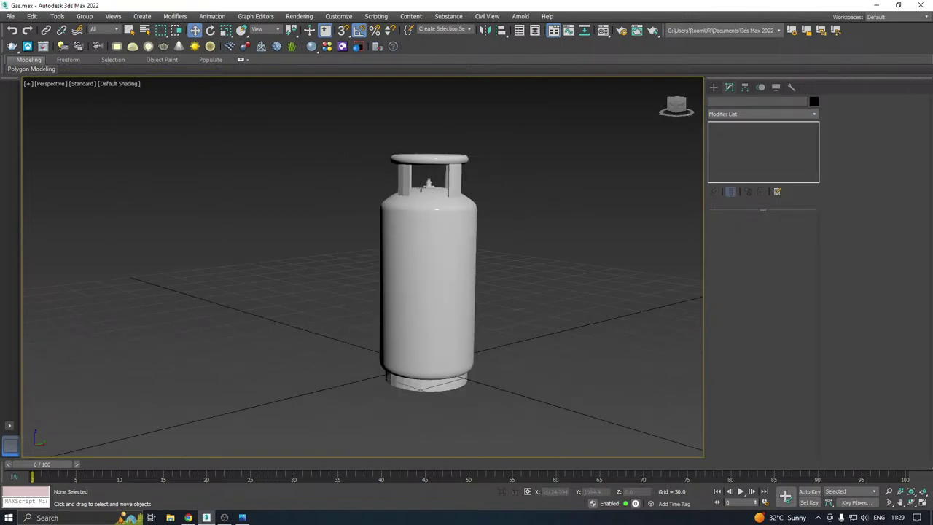
scroll(423, 187, up, 5)
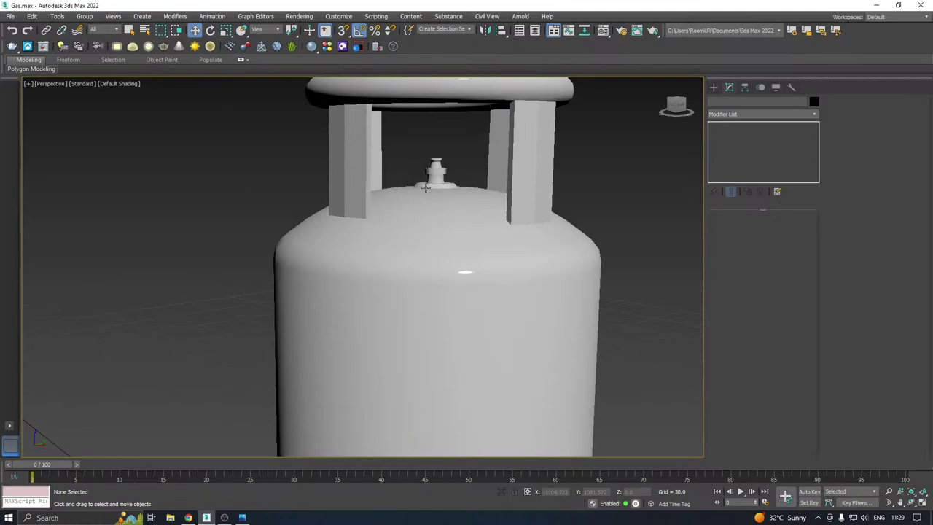
click(117, 83)
click(146, 198)
Select the cylinder body and try to attach the valve's hex nut to it
click(462, 199)
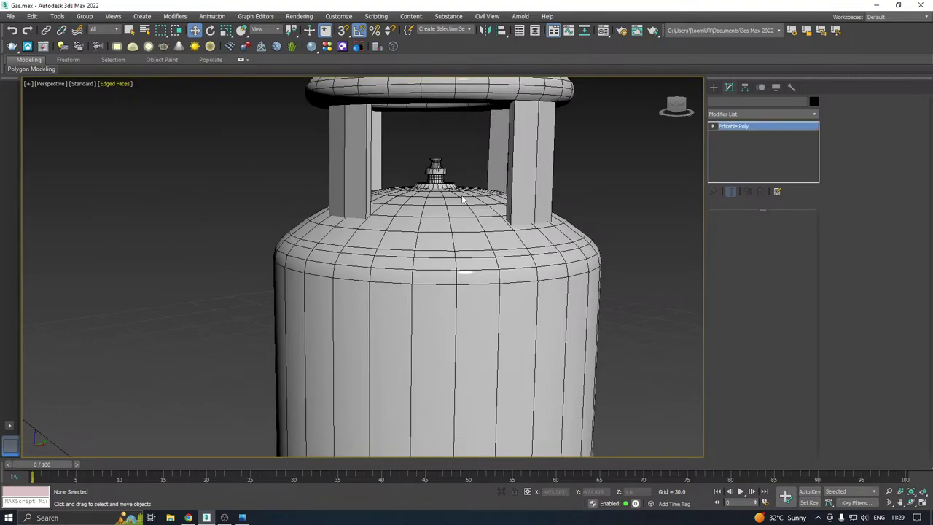
alt+middle_drag(462, 199, 456, 228)
scroll(458, 277, up, 3)
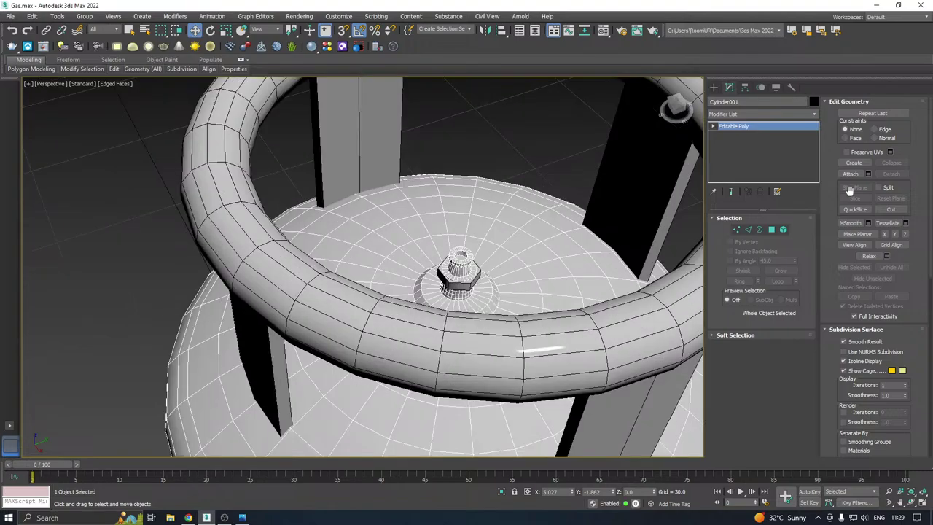
click(850, 173)
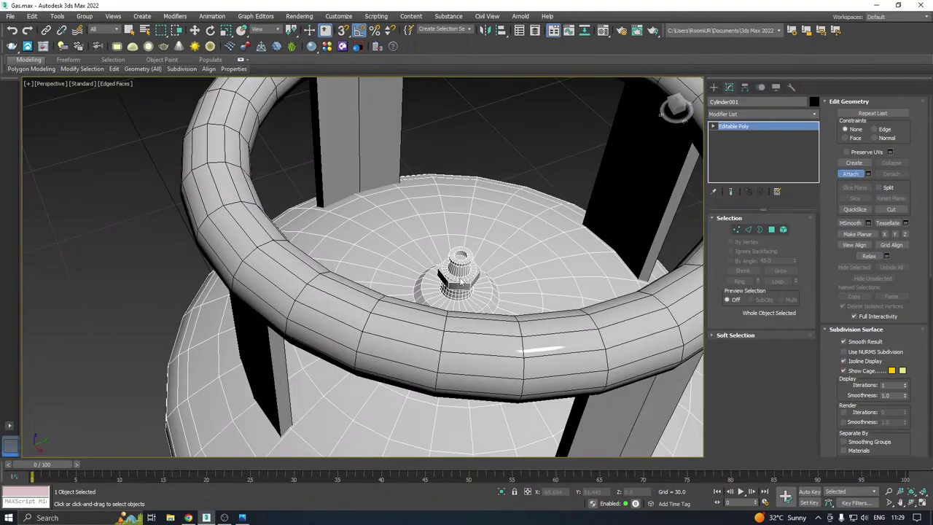
key(w)
mouse_move(498, 235)
alt+middle_down()
mouse_move(510, 210)
mouse_move(512, 233)
alt+middle_up()
Select the valve's polygons on top of the body by growing the selection from its inner opening face down to the flange
click(772, 230)
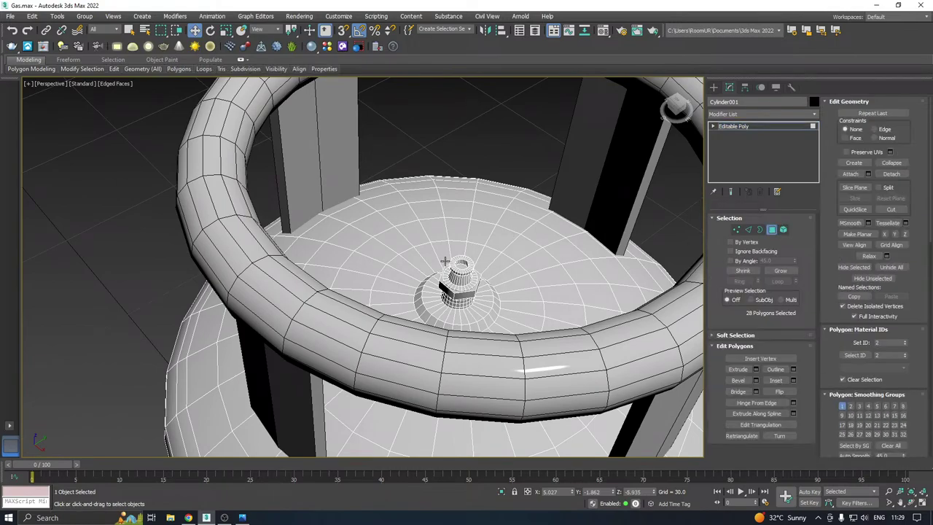
scroll(464, 268, up, 4)
click(470, 268)
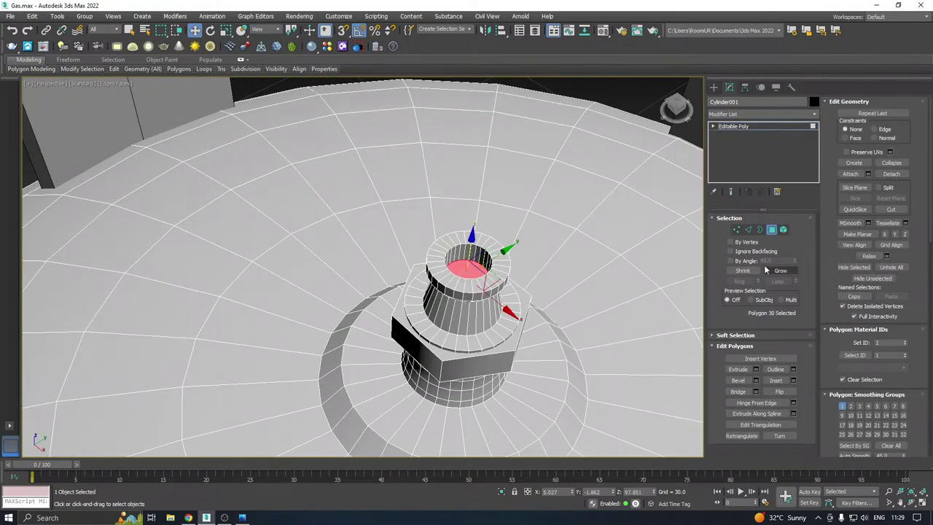
click(780, 270)
click(779, 271)
click(779, 272)
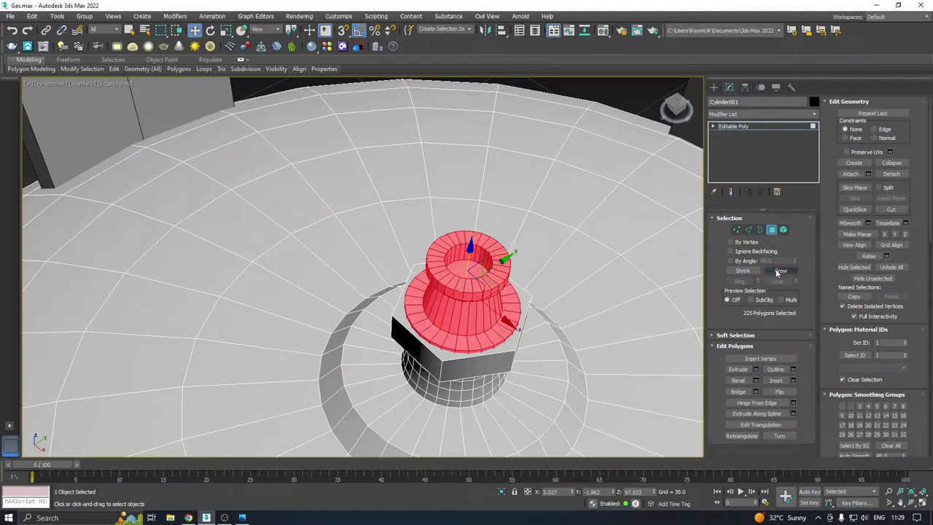
click(779, 271)
click(779, 271)
click(778, 272)
click(779, 271)
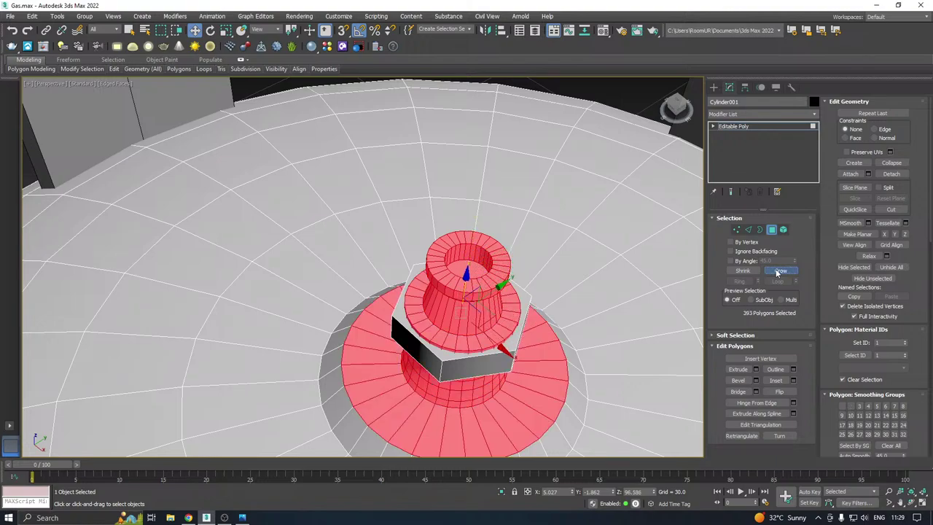
click(779, 271)
alt+middle_drag(672, 266, 492, 266)
scroll(492, 266, down, 10)
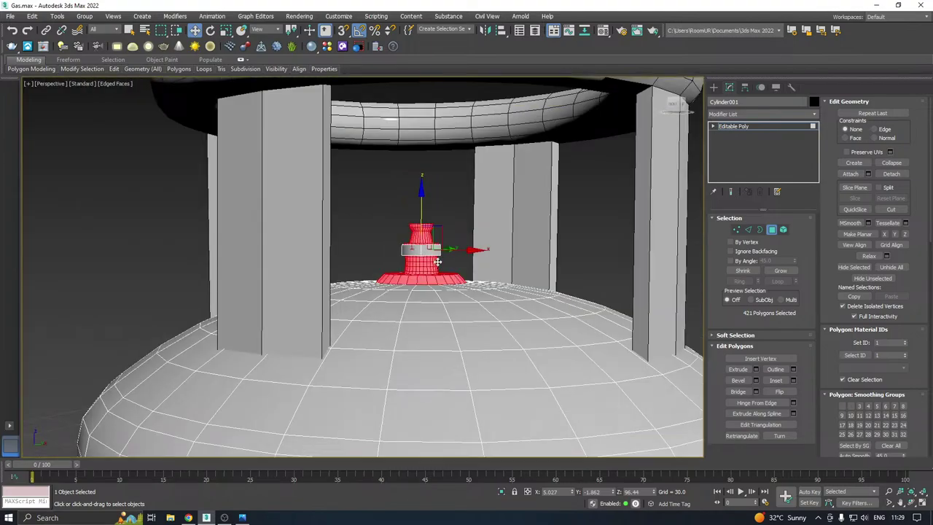
Add the hex nut element to the valve selection, leaving the cylinder body's polygons out of it
click(782, 229)
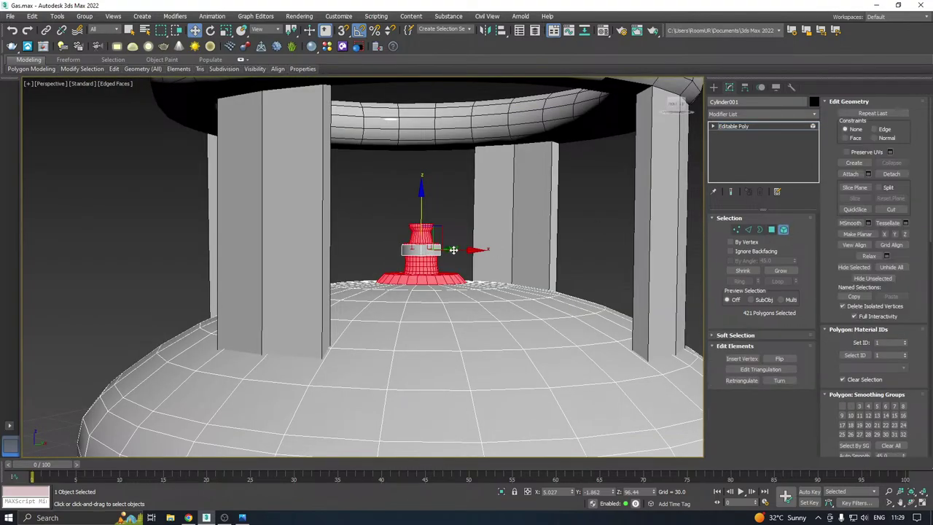
click(413, 248)
key(r)
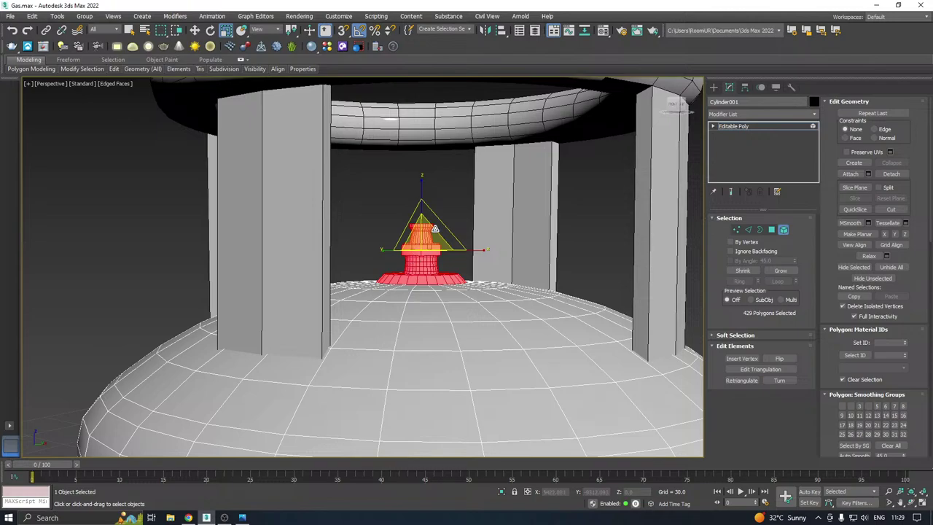
key(ctrl+a)
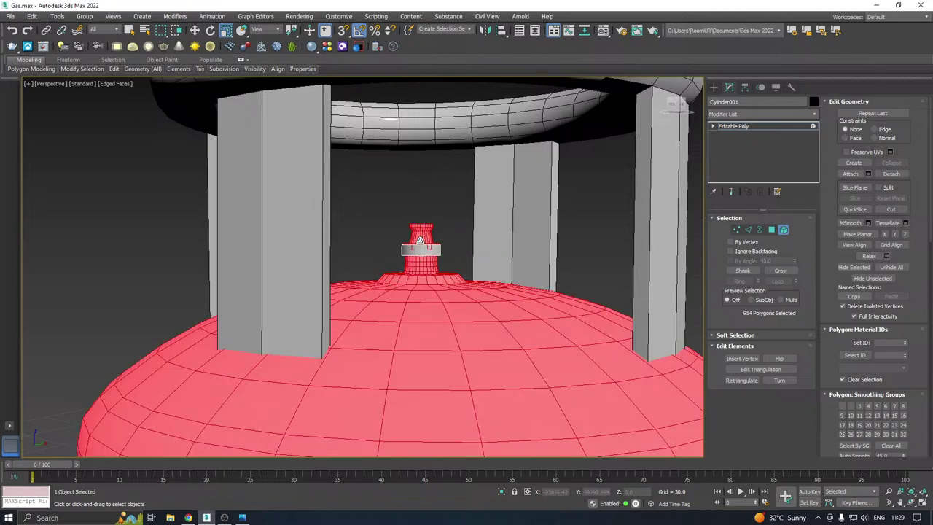
ctrl+click(420, 243)
click(420, 240)
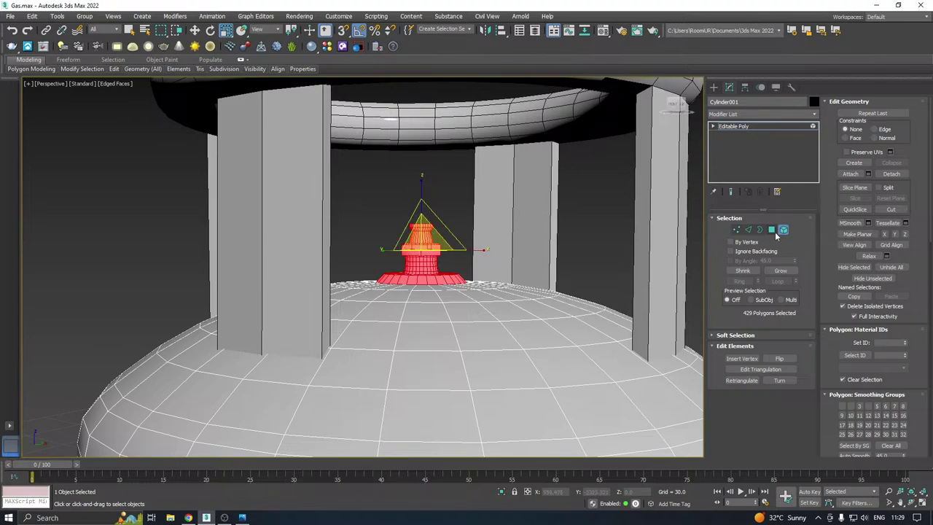
Scale the selected valve and hex nut polygons slightly larger, uniformly on all axes
key(4)
drag(418, 238, 415, 231)
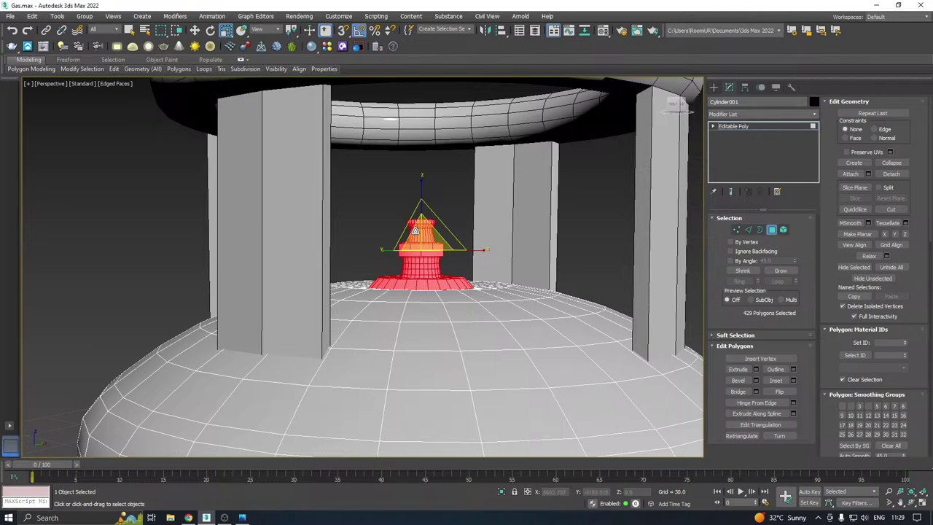
scroll(415, 230, down, 4)
alt+middle_drag(442, 248, 430, 260)
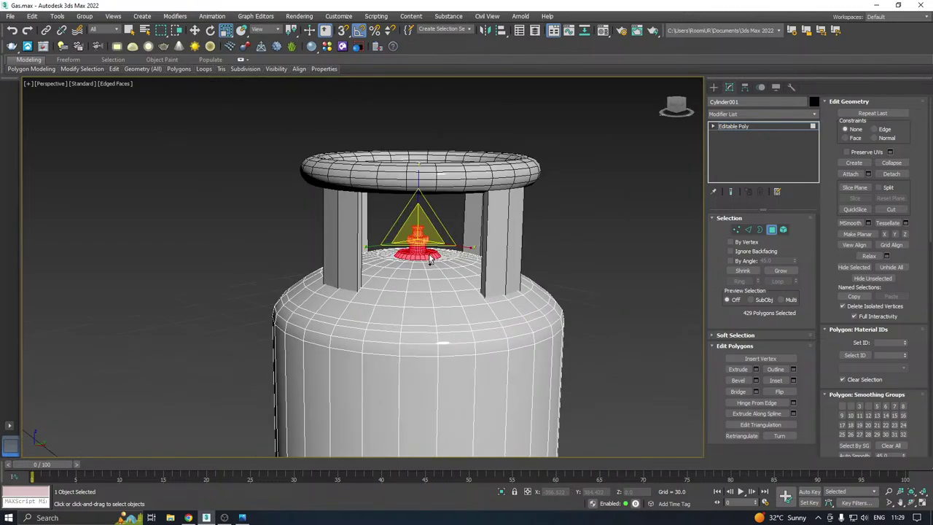
scroll(417, 238, up, 5)
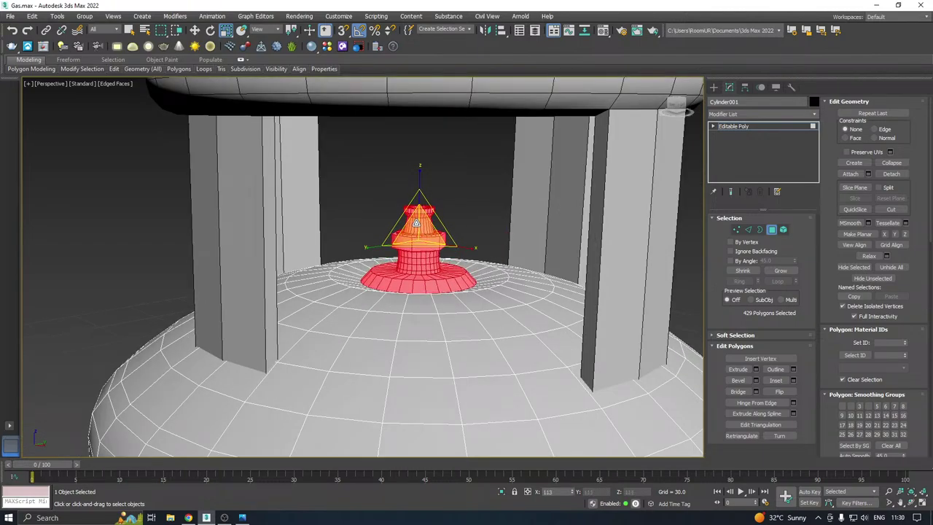
Move the selected valve polygons vertically on the tank's dome and leave polygon editing
scroll(417, 220, down, 4)
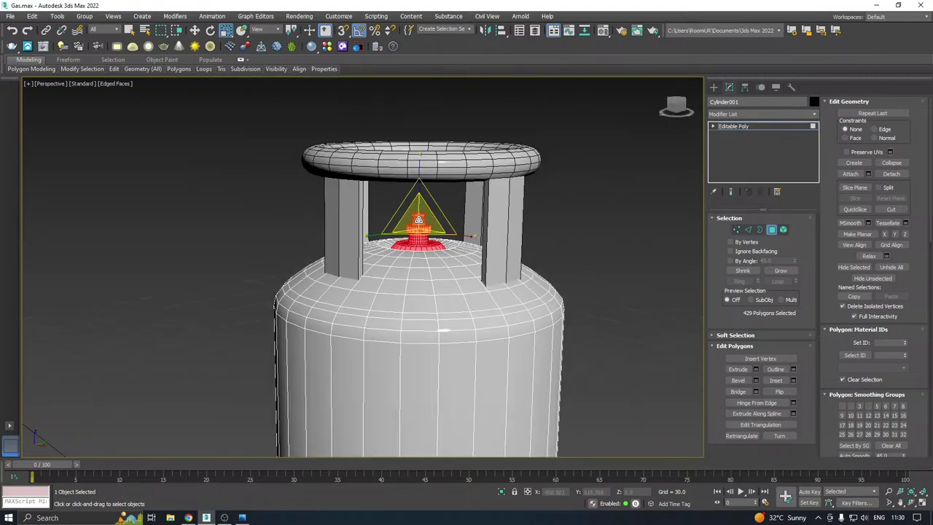
scroll(464, 224, down, 6)
scroll(403, 220, up, 4)
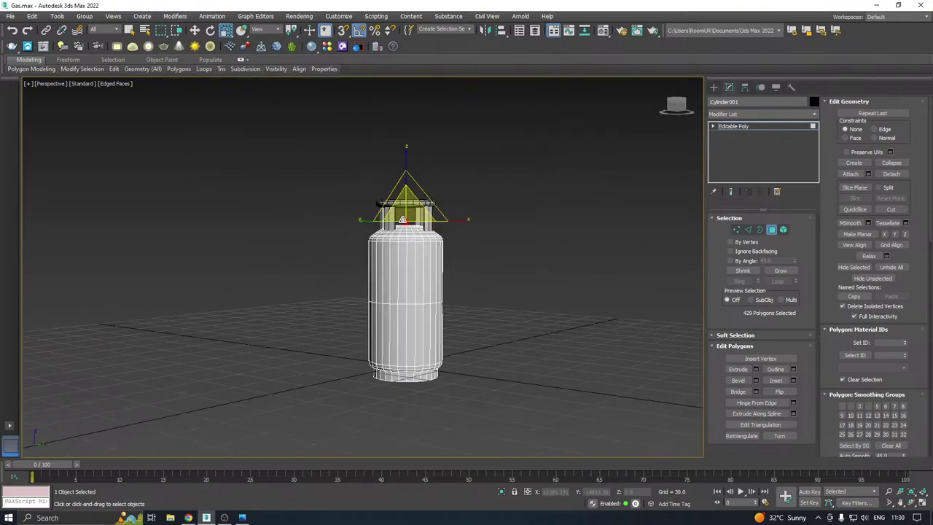
scroll(412, 222, up, 8)
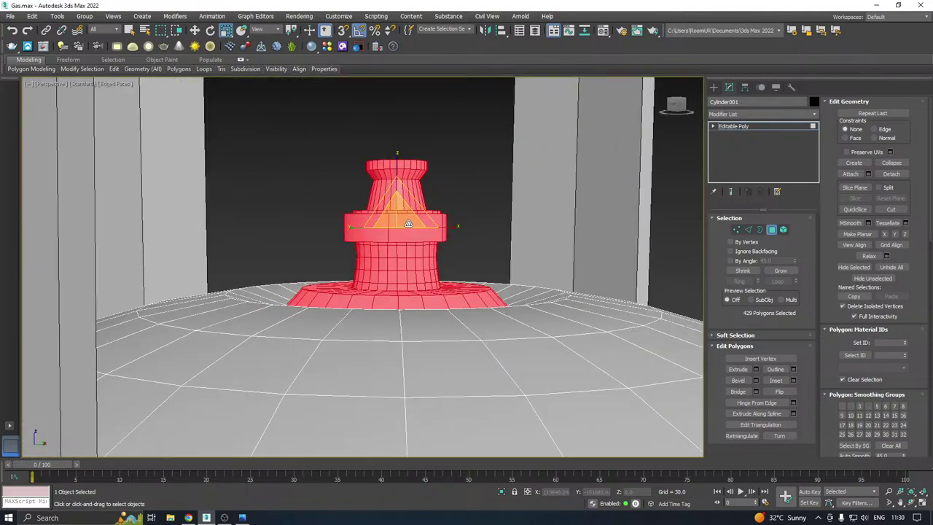
alt+middle_drag(408, 222, 368, 223)
key(w)
drag(395, 191, 383, 164)
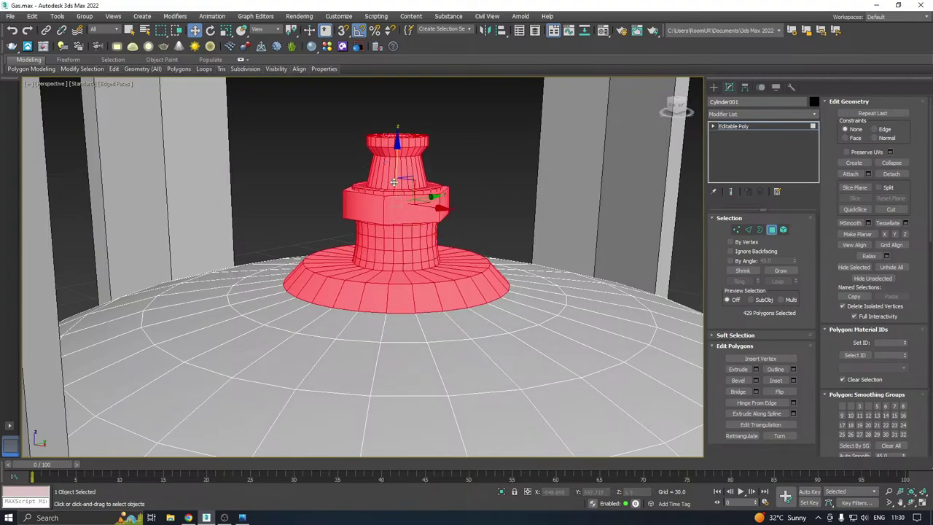
scroll(397, 201, down, 5)
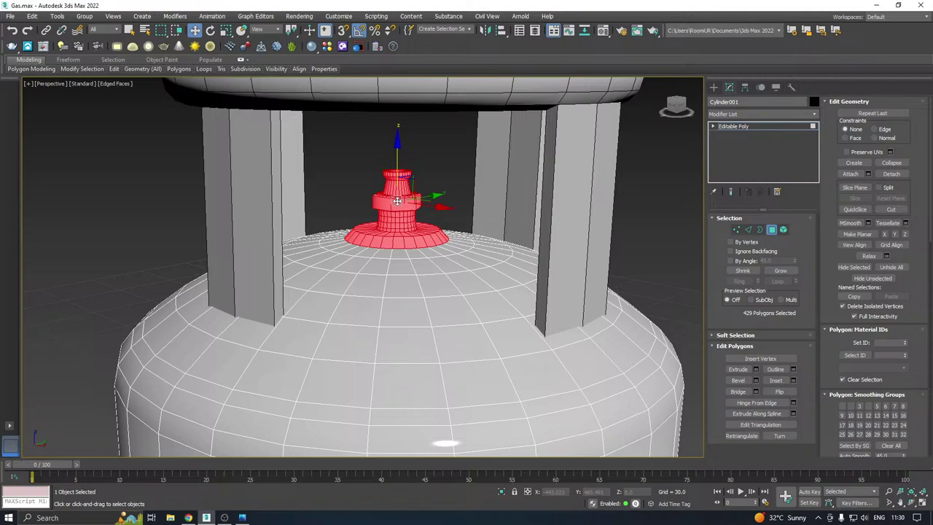
click(744, 127)
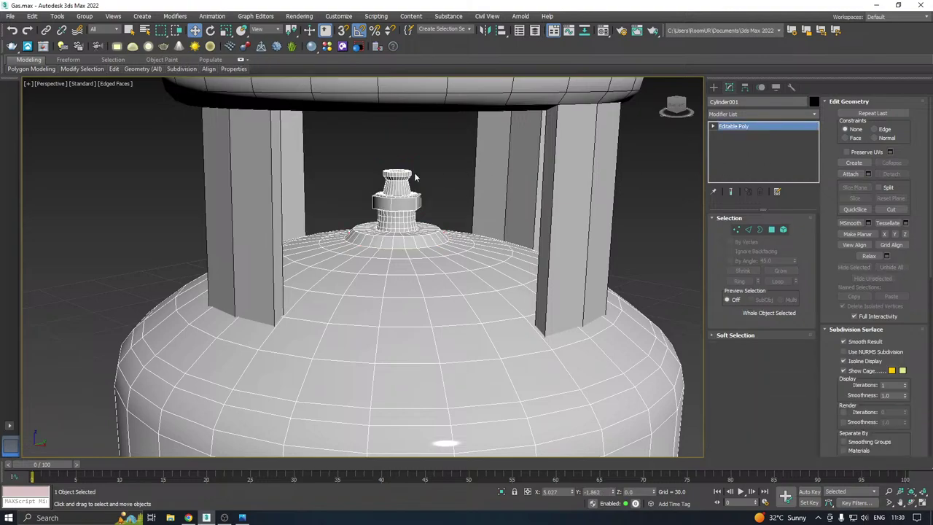
Hide the edged faces and switch the viewport to High Quality with Default Shading to inspect the whole gas cylinder
scroll(414, 178, down, 5)
click(435, 188)
scroll(435, 188, down, 2)
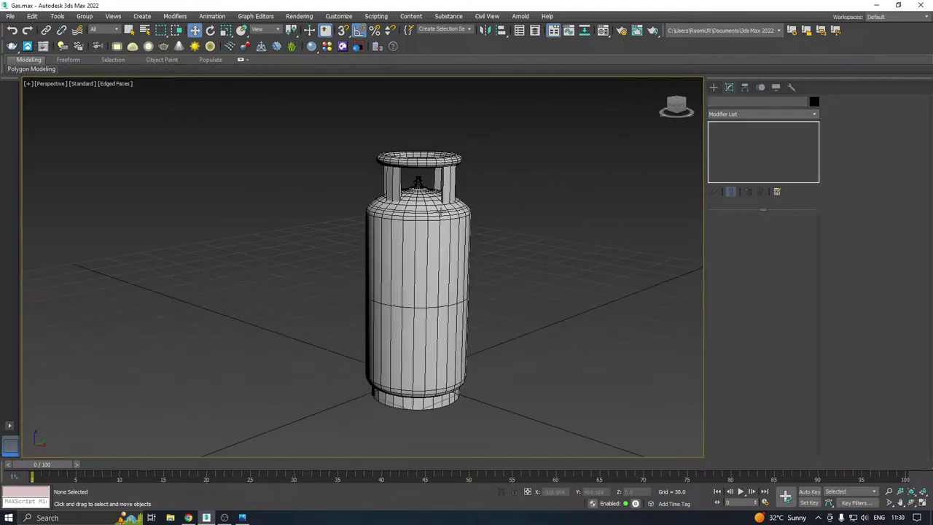
scroll(287, 157, up, 2)
click(112, 84)
click(124, 185)
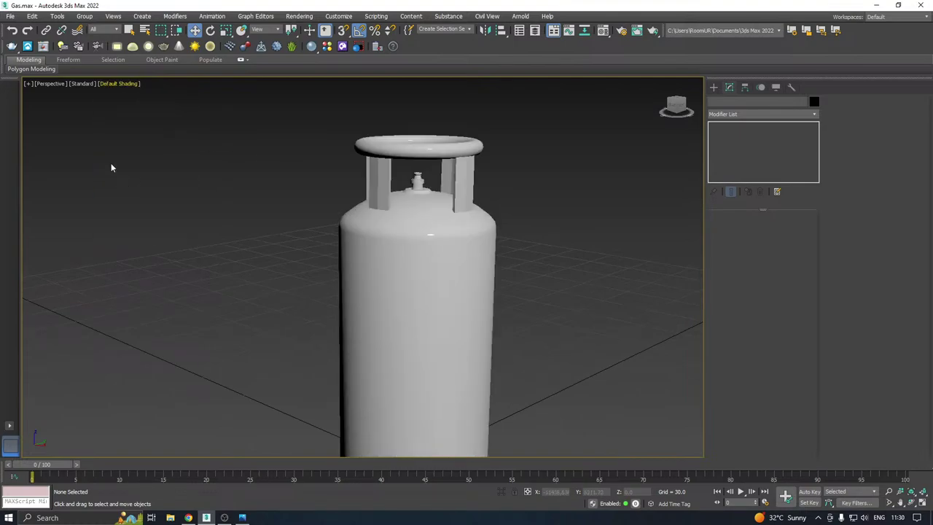
click(82, 83)
click(100, 120)
click(407, 234)
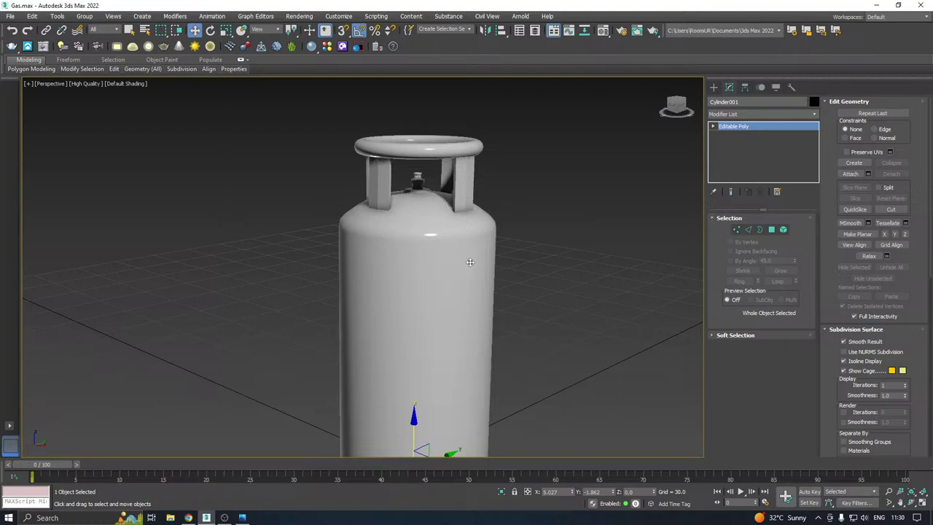
alt+middle_drag(470, 261, 515, 269)
Set the viewport back to Standard quality and display Edged Faces
click(93, 83)
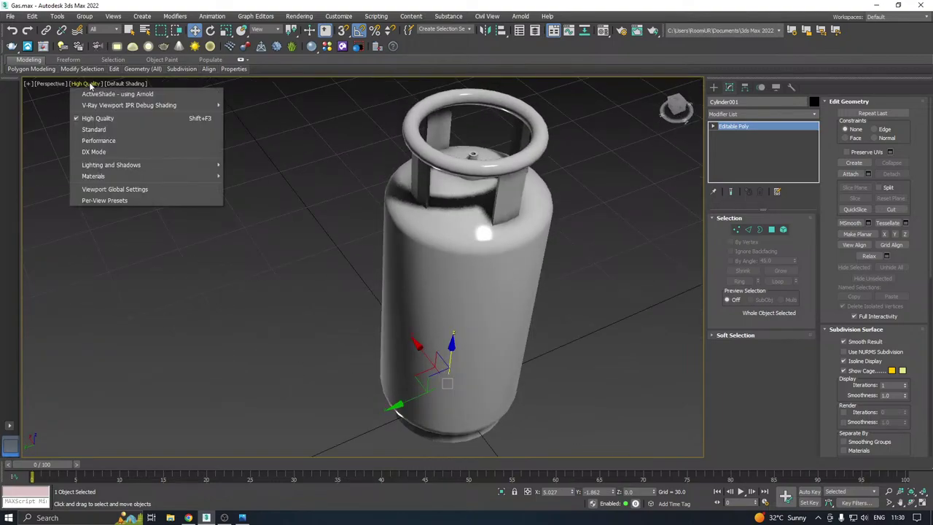
click(124, 127)
click(121, 83)
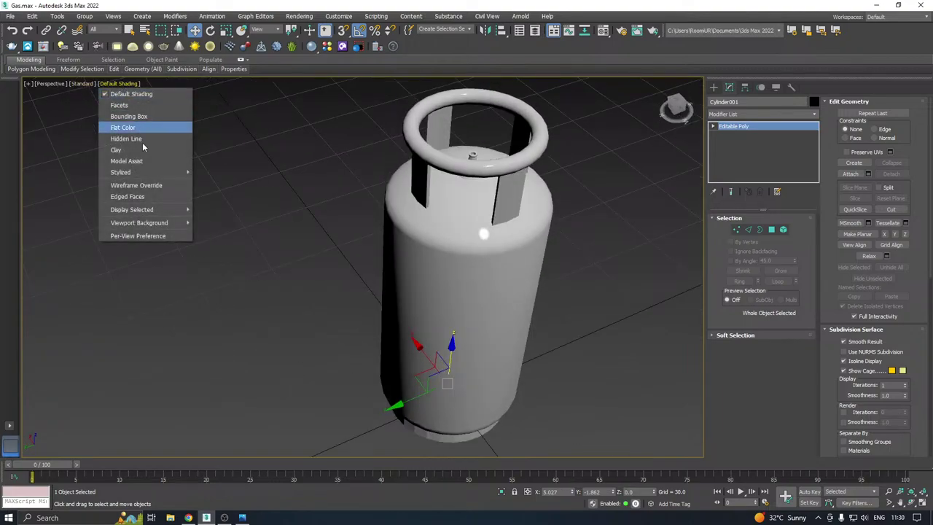
click(126, 196)
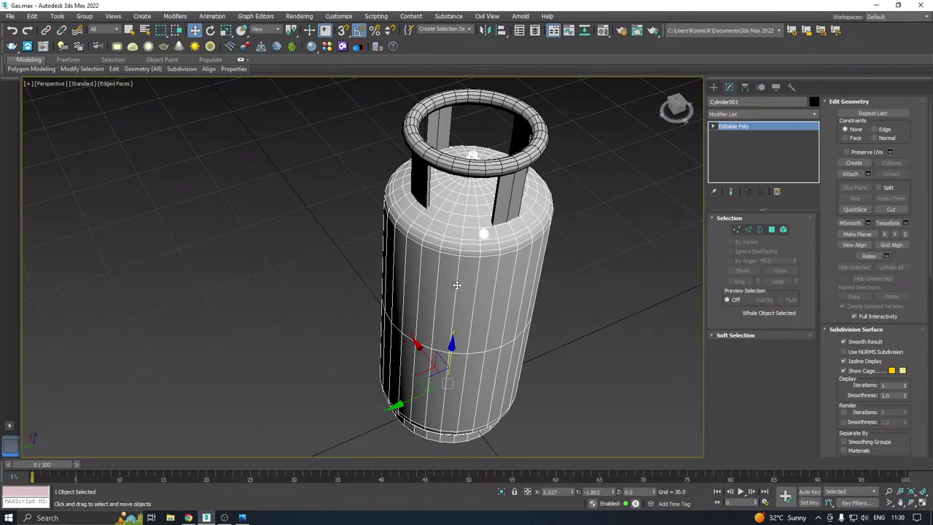
Select the tank's body and valve elements, check their smoothing groups, and leave element editing
middle_drag(457, 285, 432, 269)
click(783, 229)
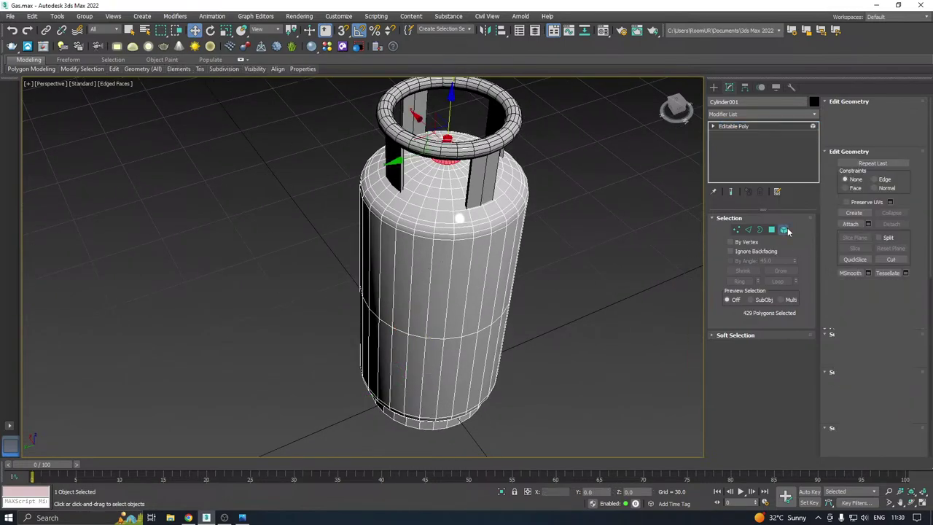
drag(604, 274, 423, 336)
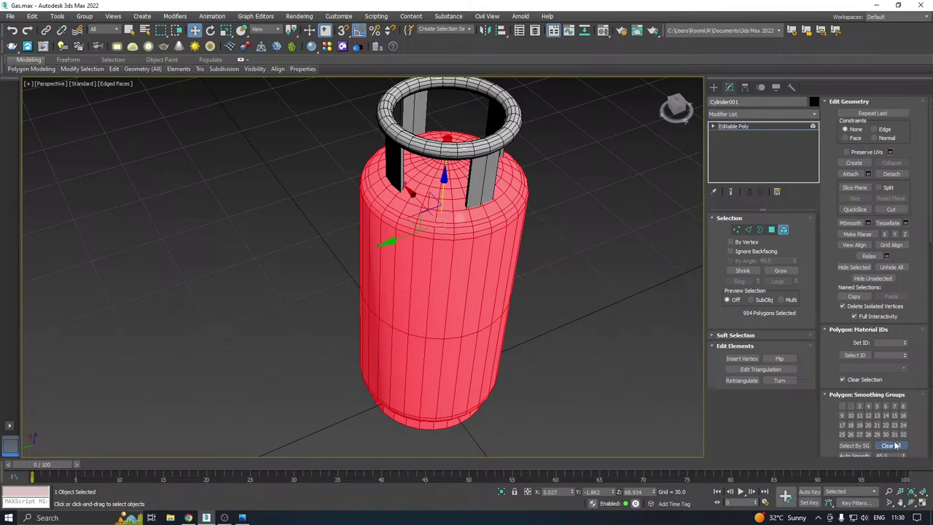
alt+middle_drag(507, 274, 507, 253)
click(744, 127)
Auto Smooth all elements of the handle ring and its supports with a threshold of 45
alt+middle_drag(548, 172, 522, 178)
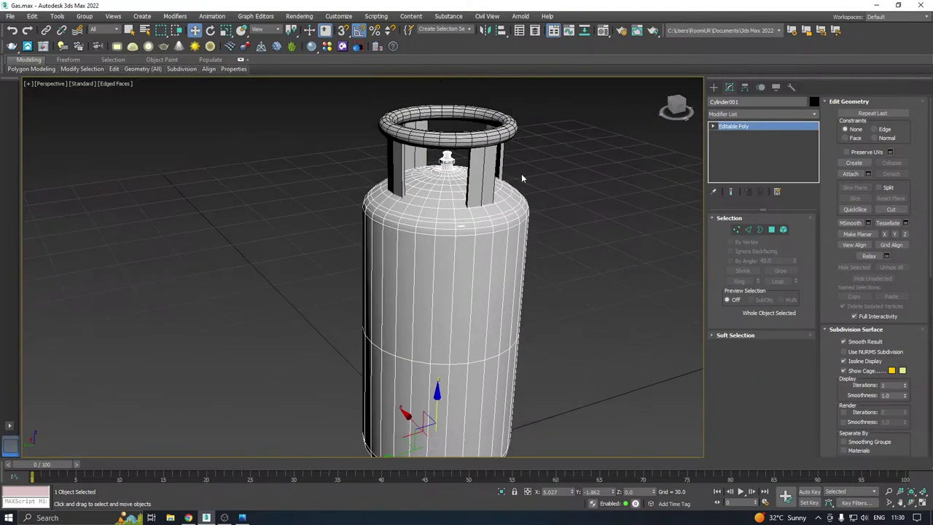
click(501, 133)
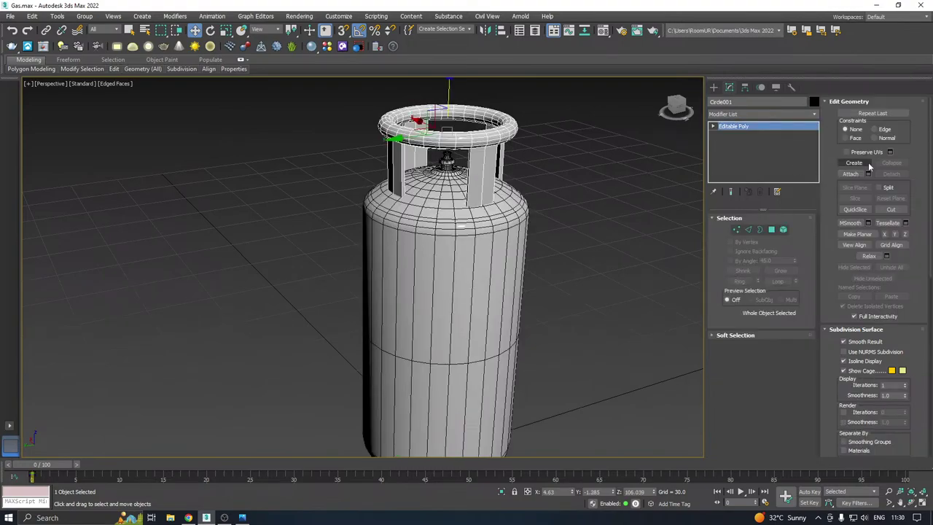
click(784, 229)
key(ctrl+a)
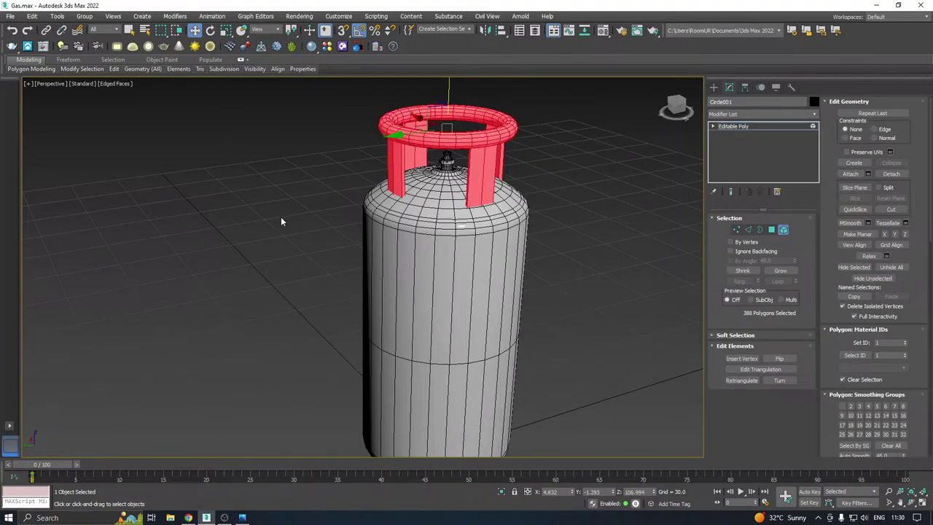
click(860, 456)
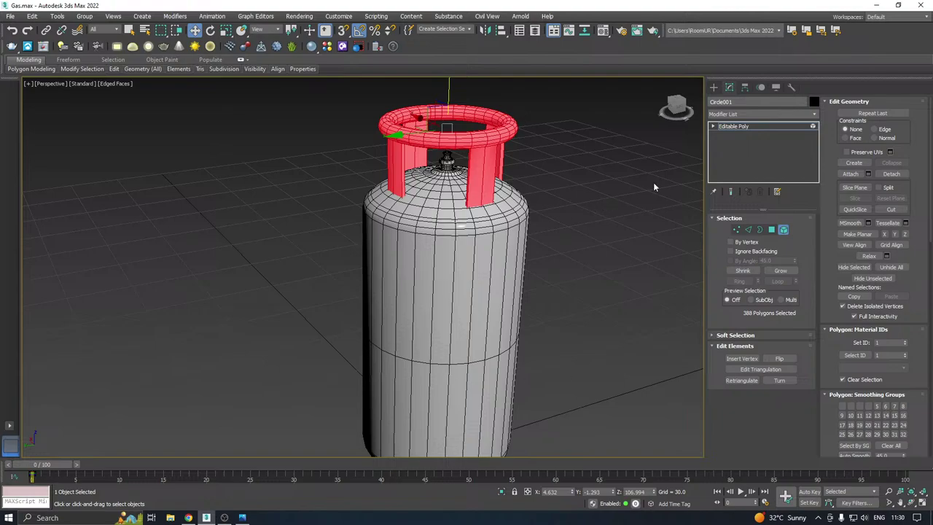
click(725, 128)
scroll(443, 189, down, 3)
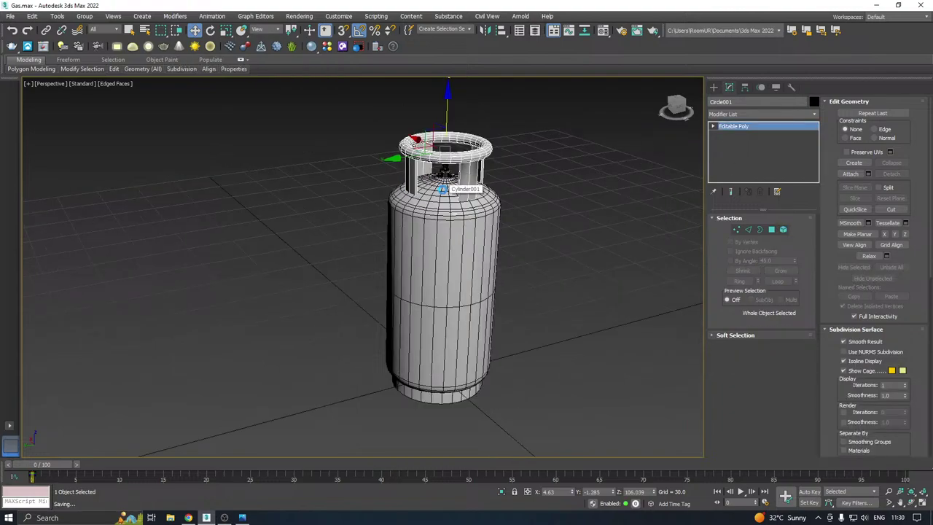
Isolate the tank body and add an Unwrap UVW modifier to it
alt+middle_drag(489, 176, 522, 175)
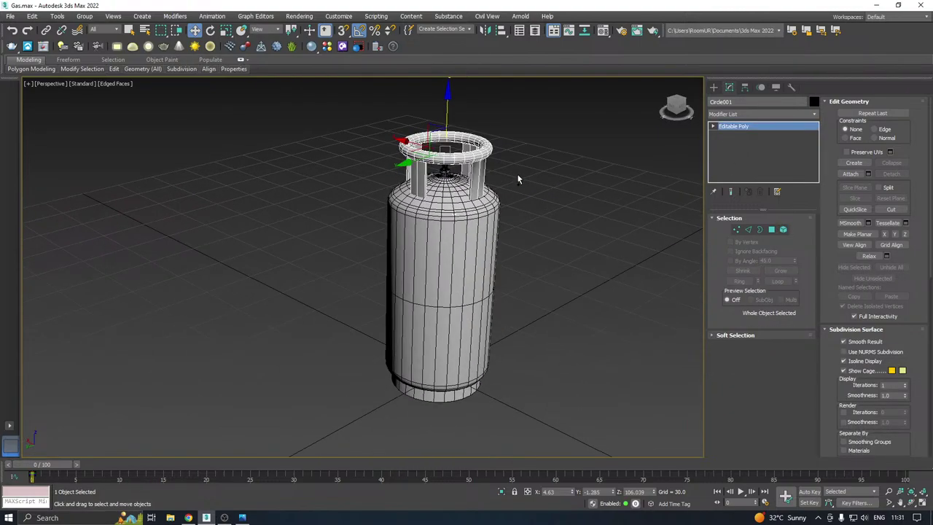
click(453, 273)
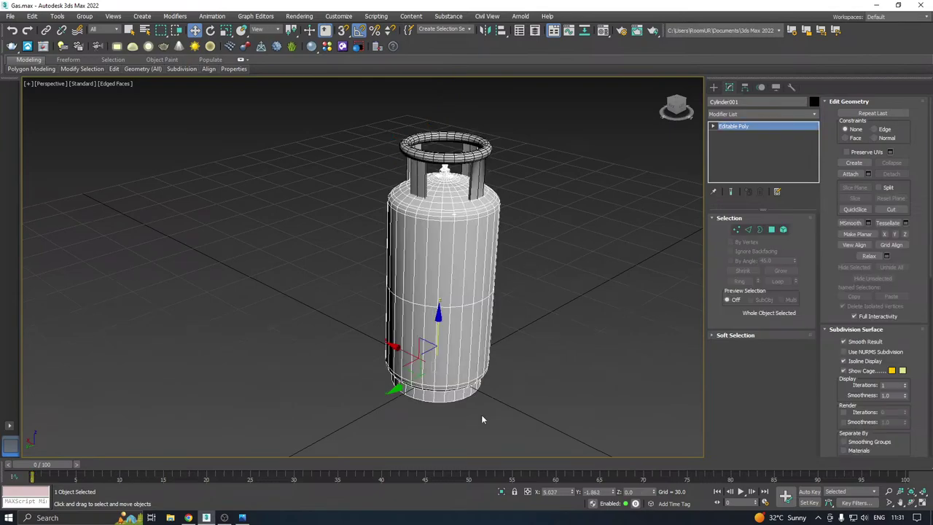
click(502, 493)
click(809, 115)
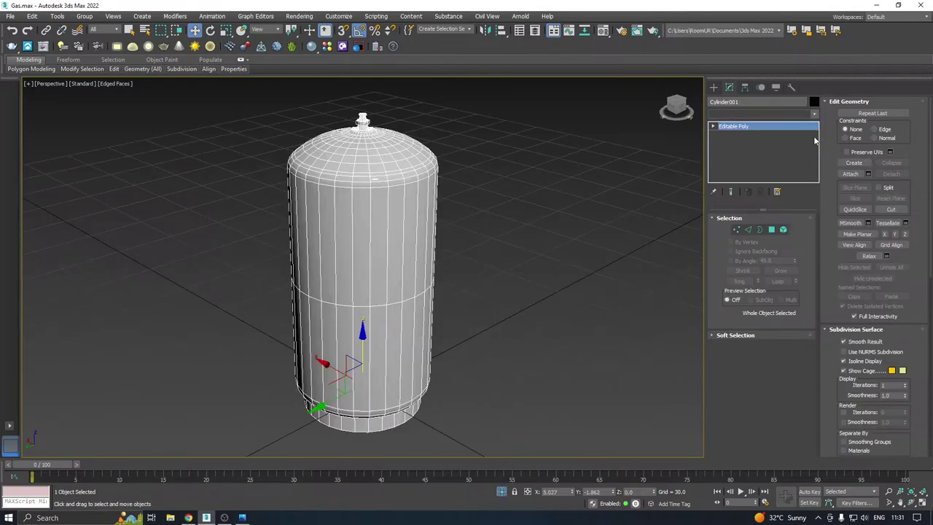
scroll(737, 363, down, 10)
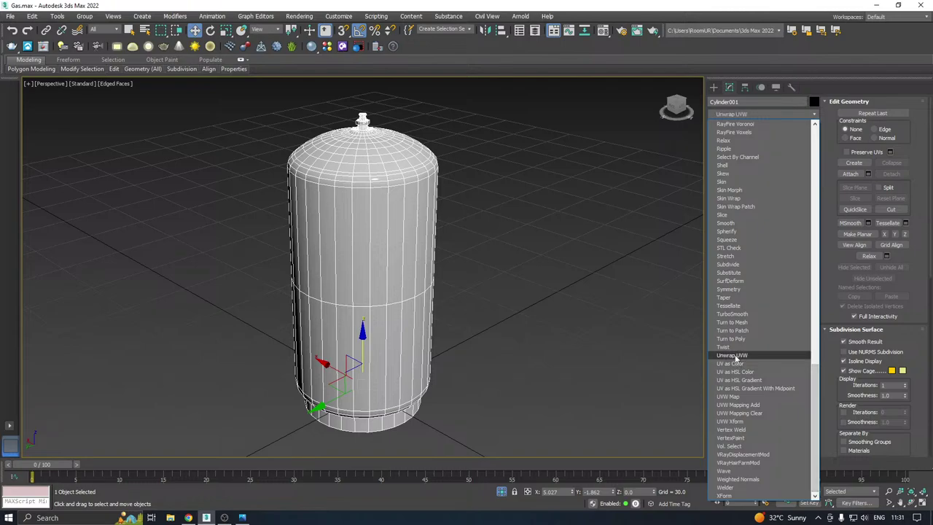
click(732, 355)
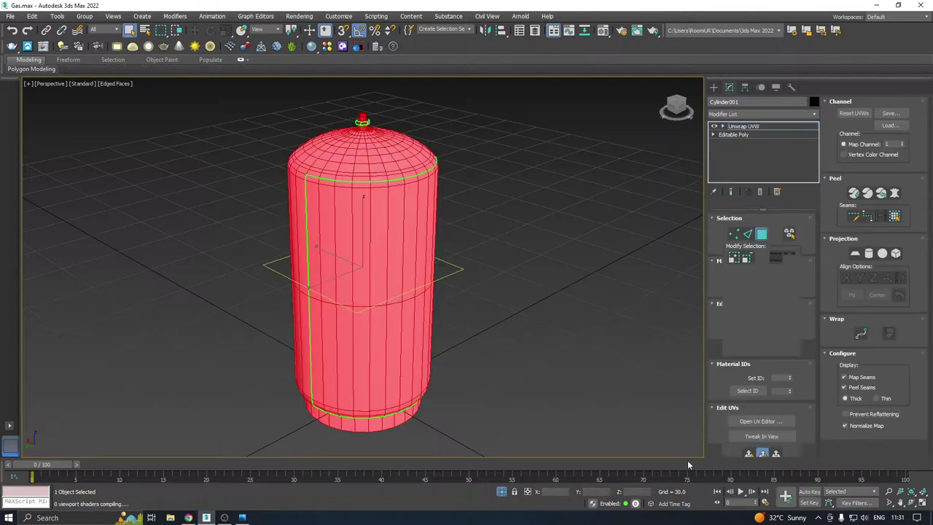
Show the checker pattern in the UV editor and pack the tank's UVs with Pack Custom
click(760, 421)
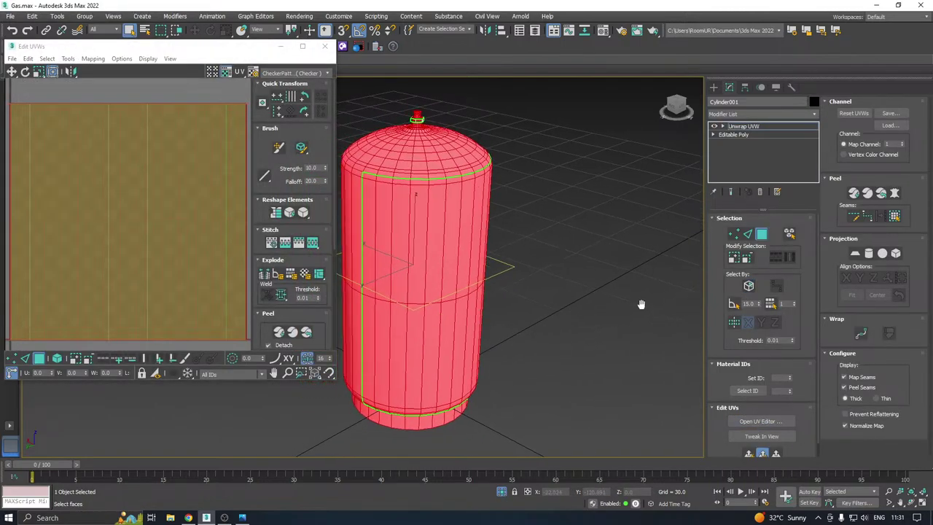
click(288, 75)
click(287, 86)
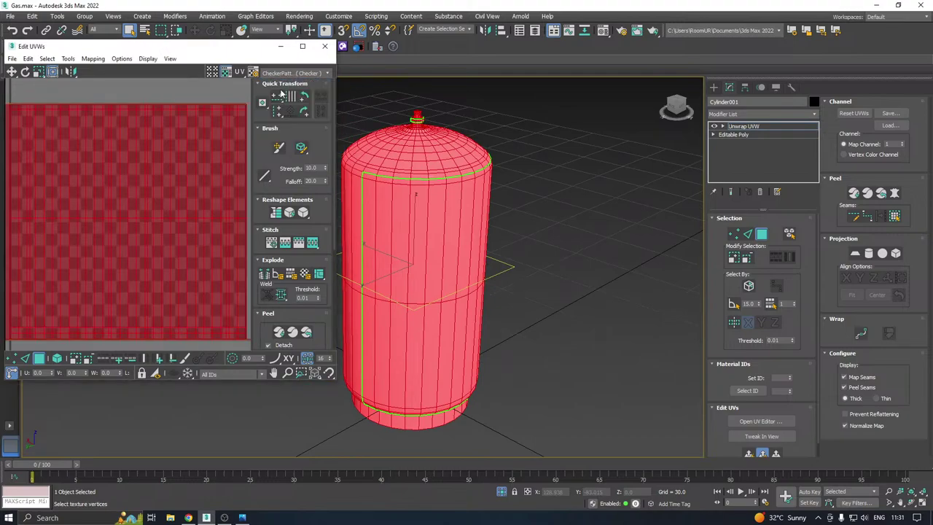
click(267, 313)
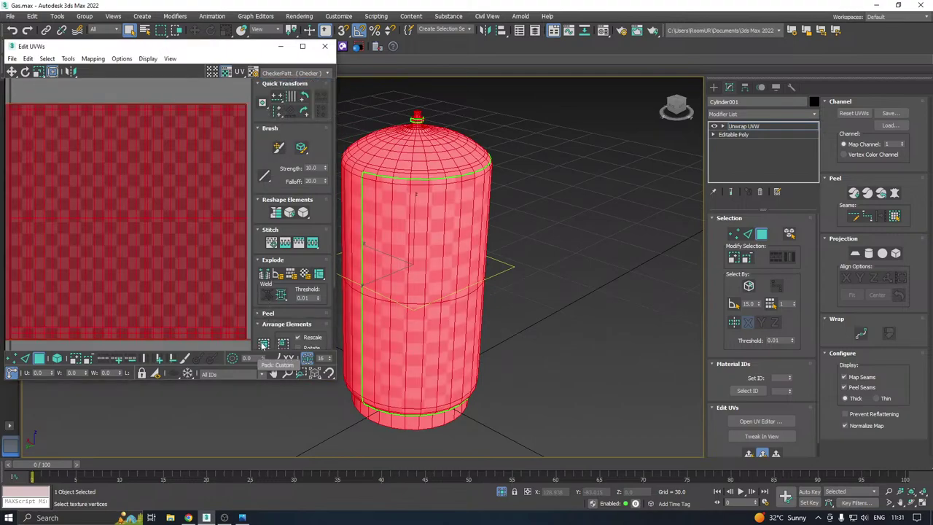
click(264, 343)
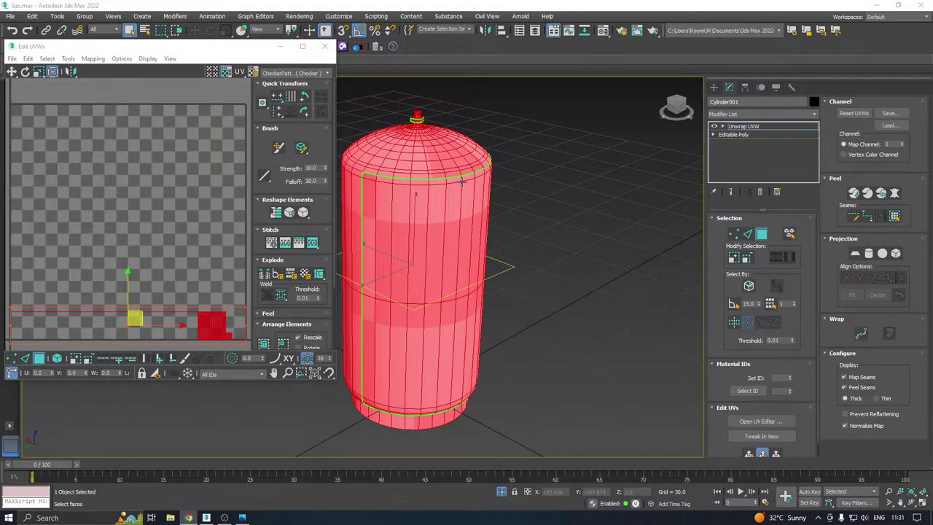
Move all the tank's packed UVs out of the checker tile to the empty area below it
middle_drag(461, 180, 514, 181)
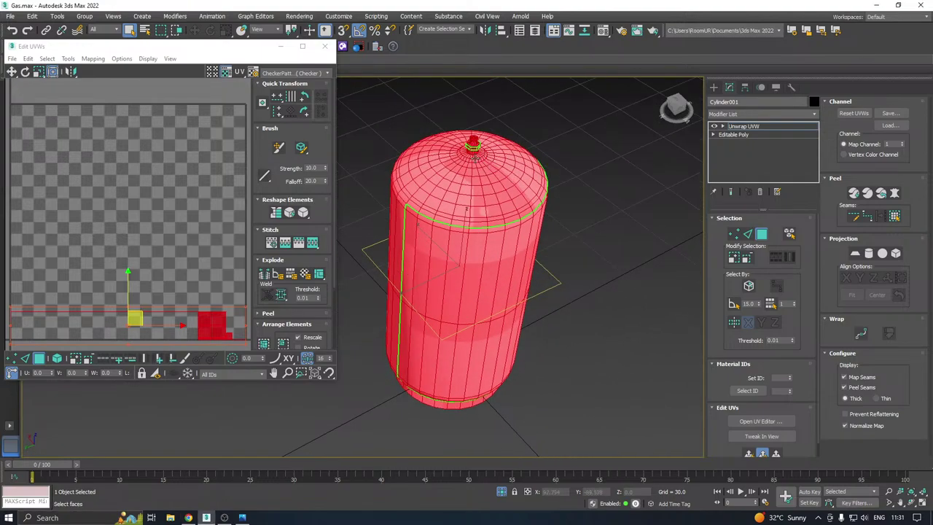
scroll(475, 159, up, 5)
middle_drag(471, 158, 502, 167)
scroll(502, 167, up, 2)
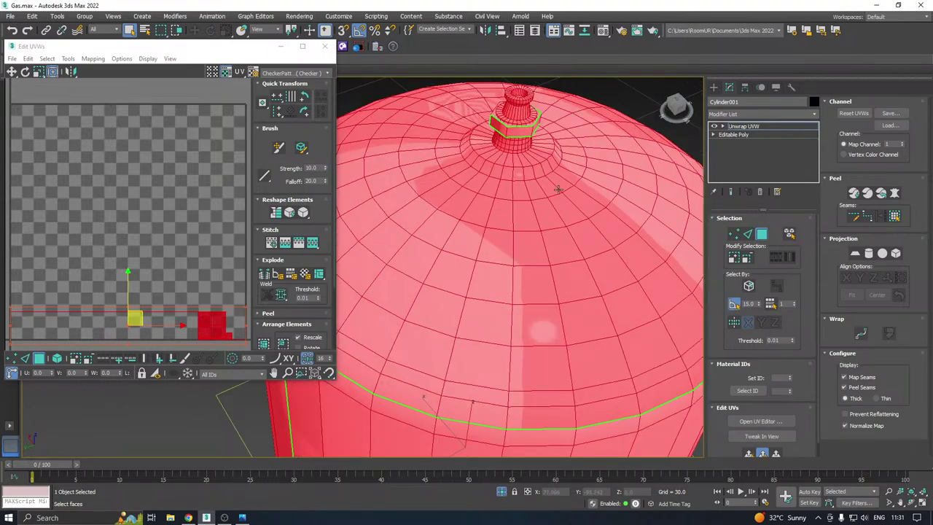
scroll(262, 208, down, 2)
scroll(149, 221, down, 3)
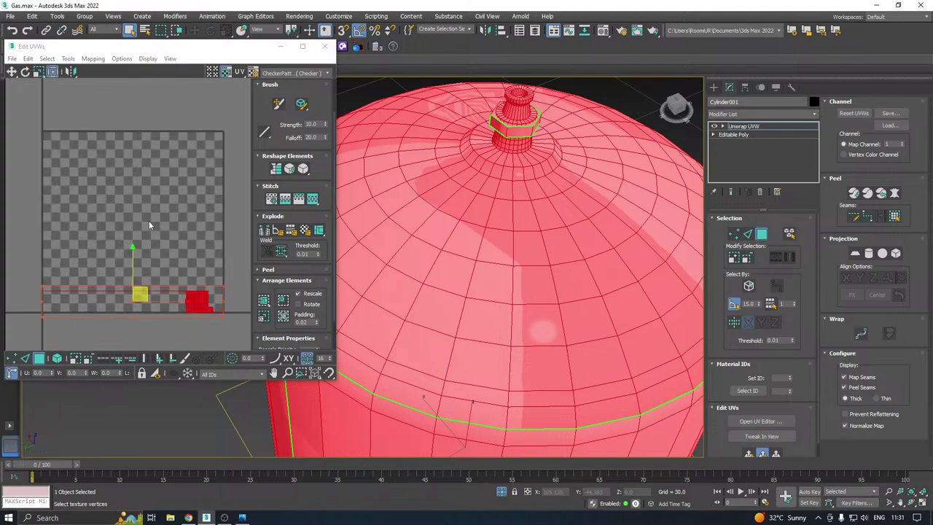
drag(160, 241, 197, 323)
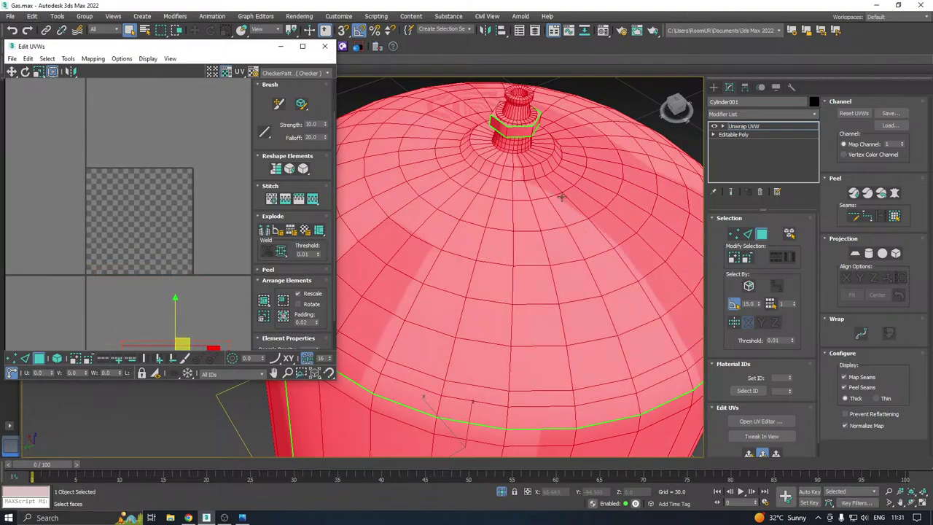
Select the flange faces around the valve base, grow the selection by one ring, and apply a quick planar map
click(530, 158)
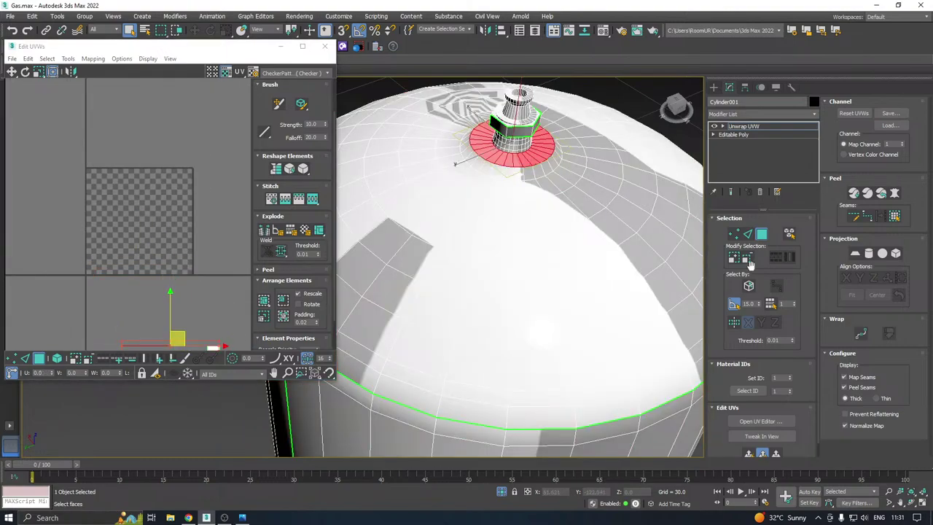
click(733, 259)
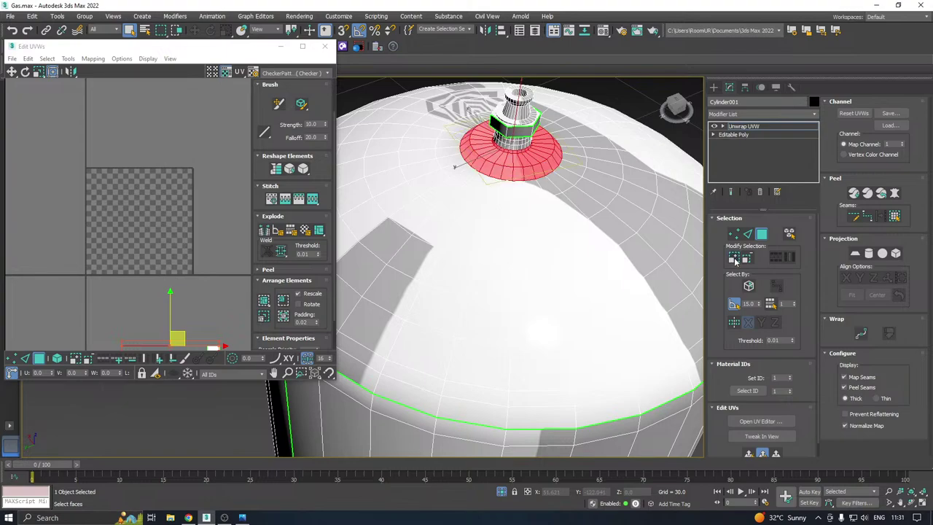
click(747, 454)
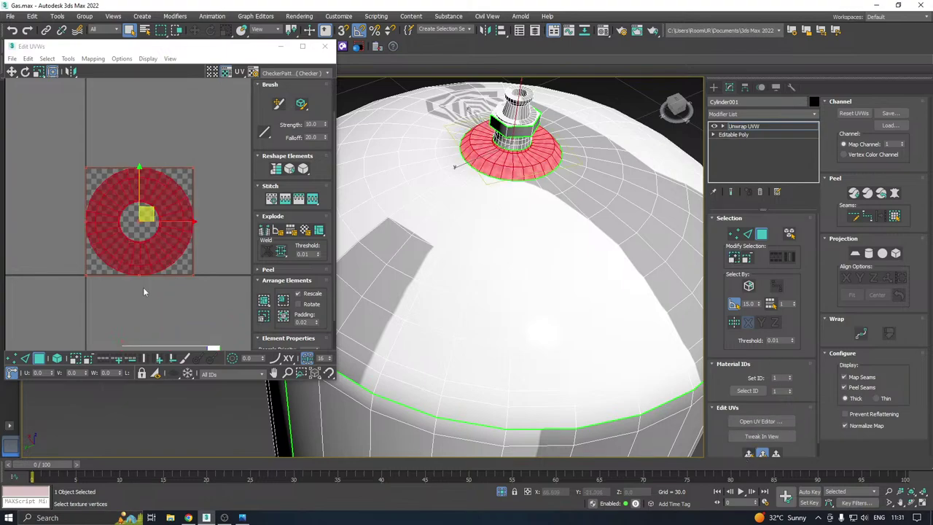
Relax the flange's UV island by polygon angles and move it out of the checker tile
click(67, 59)
click(80, 221)
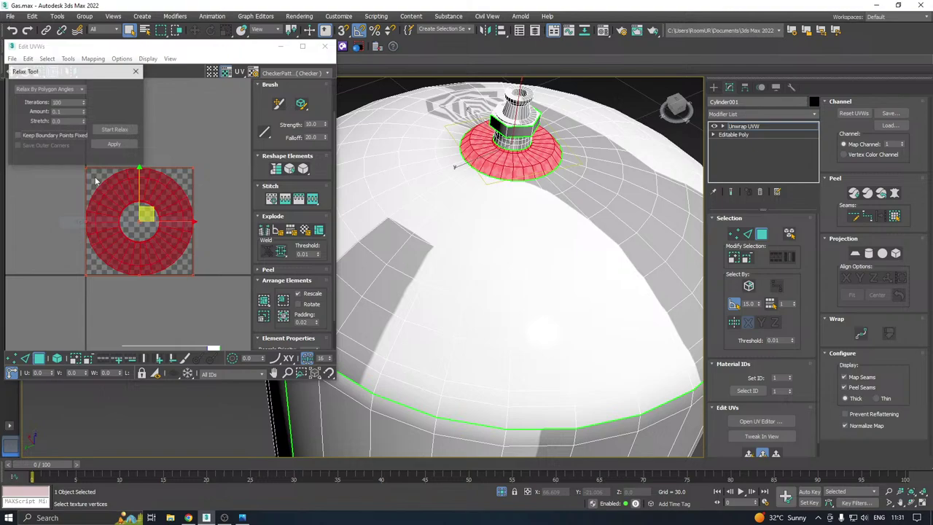
click(114, 129)
click(104, 135)
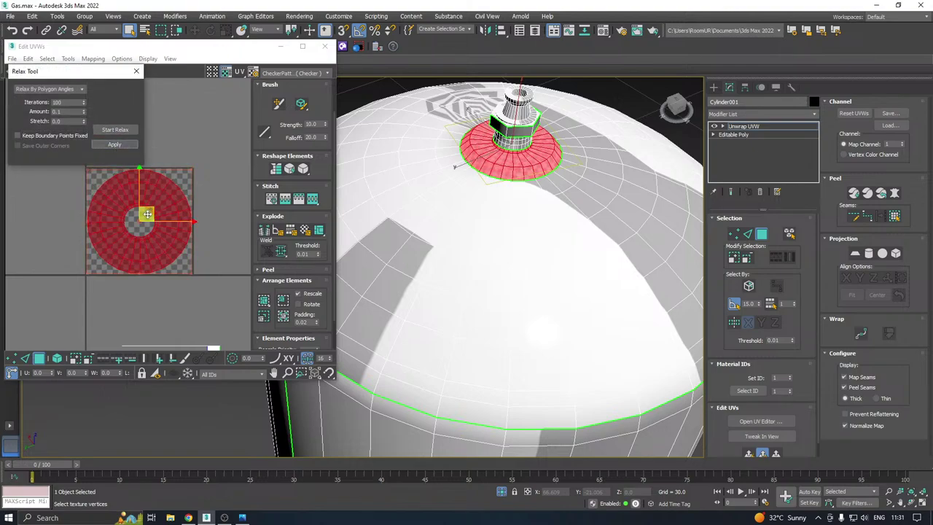
drag(150, 214, 295, 265)
Grow the face selection over the tank's whole top dome, then deselect the valve and flange faces
scroll(576, 175, down, 5)
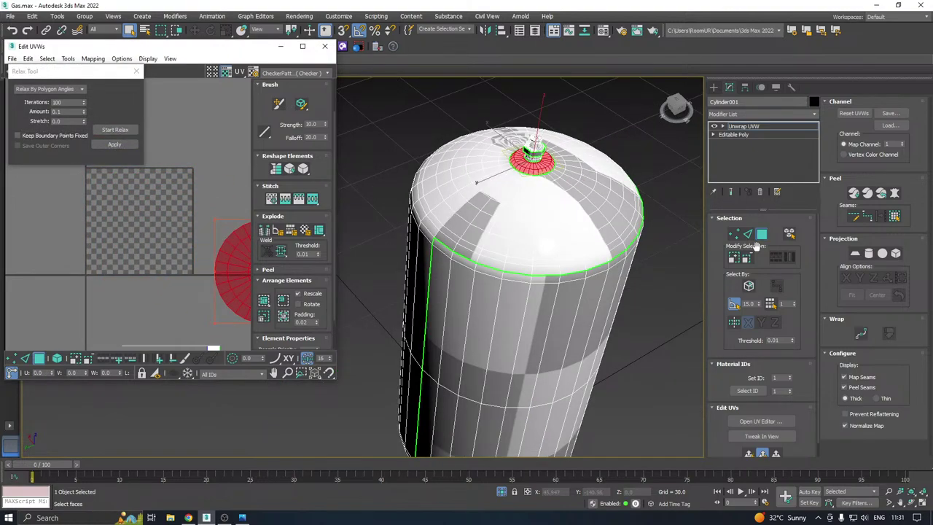
click(734, 257)
click(734, 257)
click(734, 257)
click(734, 257)
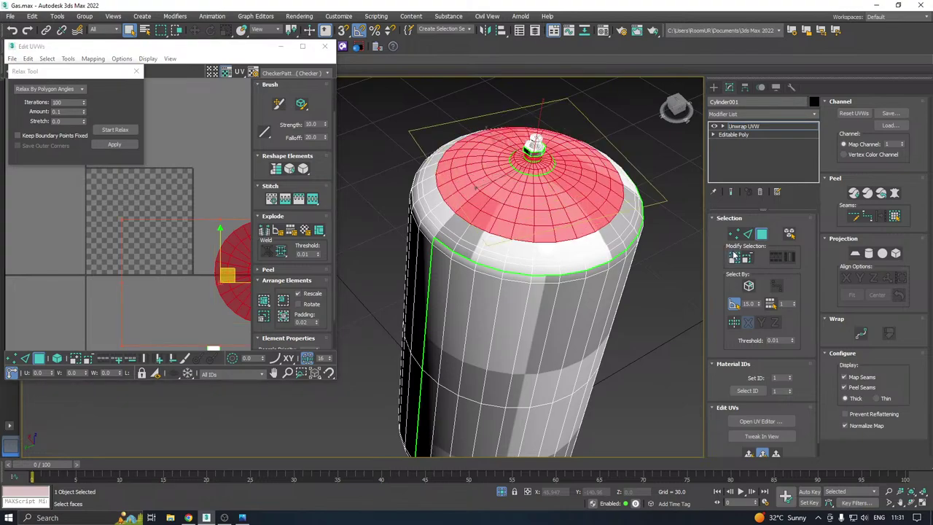
click(734, 257)
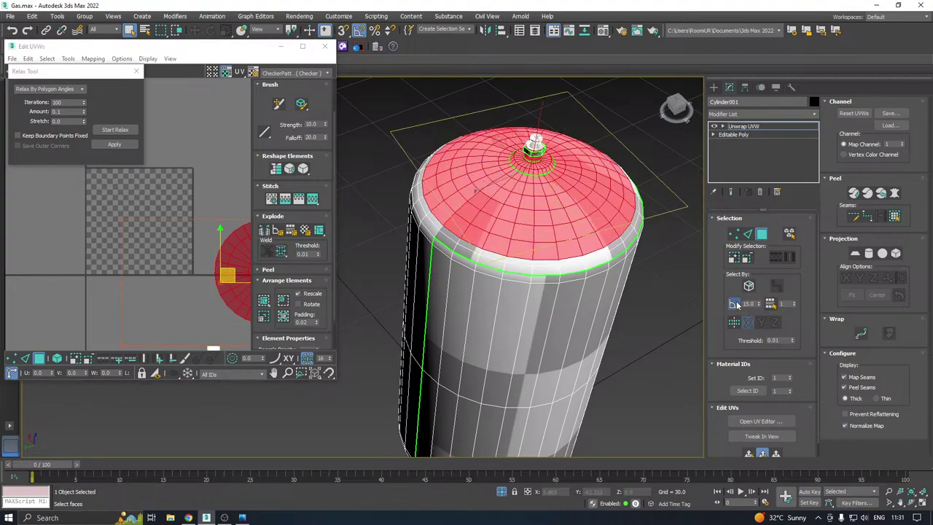
click(733, 259)
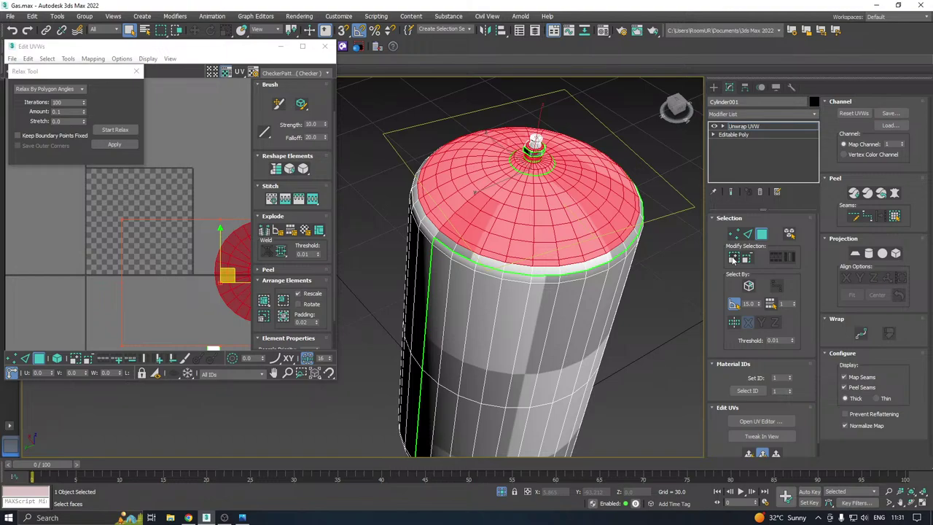
scroll(201, 298, down, 3)
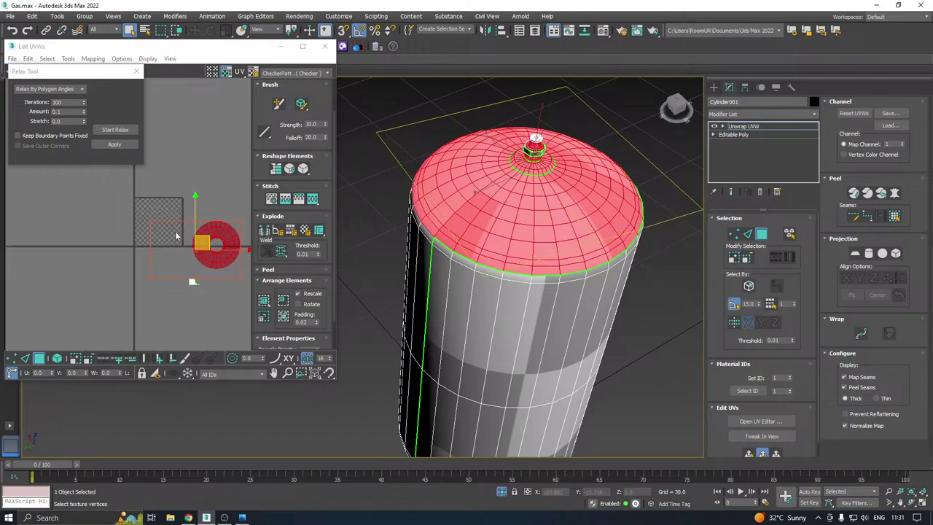
alt+drag(186, 212, 251, 274)
alt+middle_drag(580, 137, 582, 110)
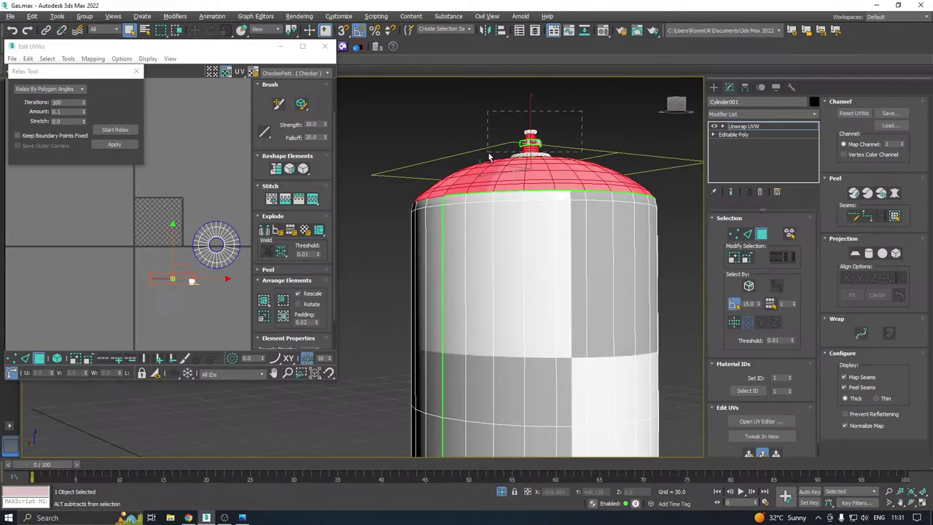
alt+middle_drag(490, 157, 568, 191)
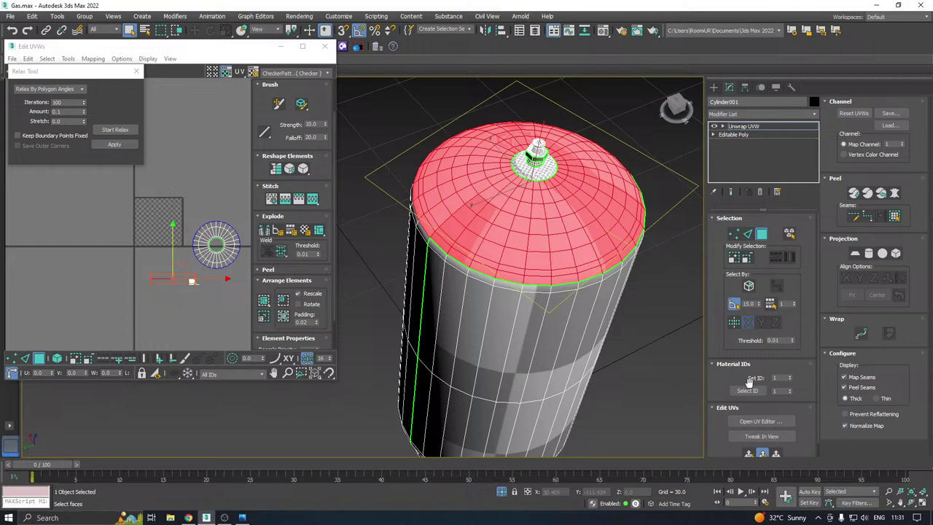
Apply a quick planar map to the dome faces, relax them by polygon angles, and move the island below and left of the checker tile
click(747, 454)
click(110, 129)
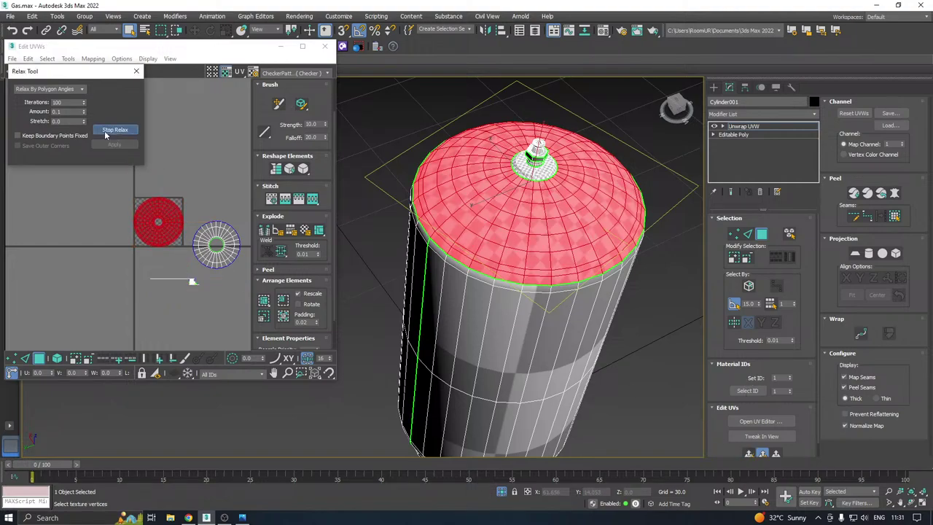
click(105, 130)
click(158, 221)
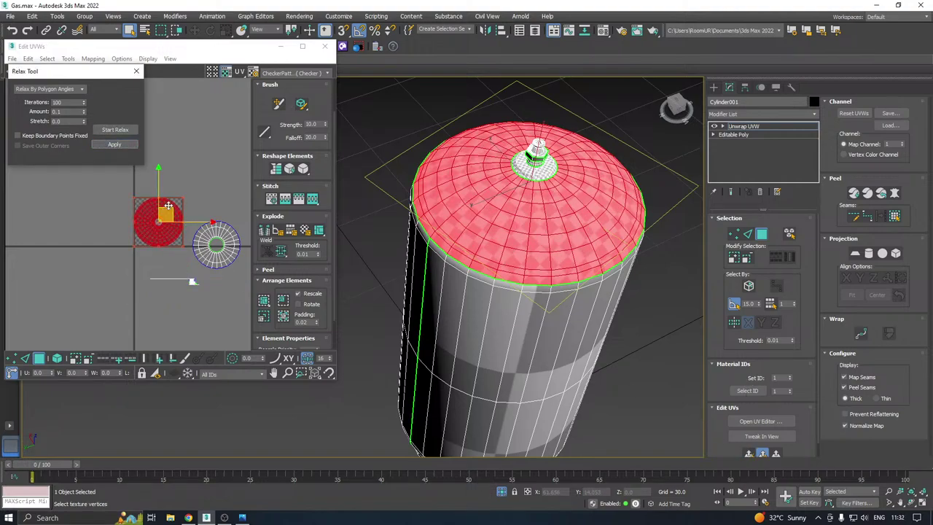
drag(163, 229, 98, 269)
Quick planar map and relax the floor face inside the valve opening, then move its island above and right of the checker tile
scroll(499, 144, down, 2)
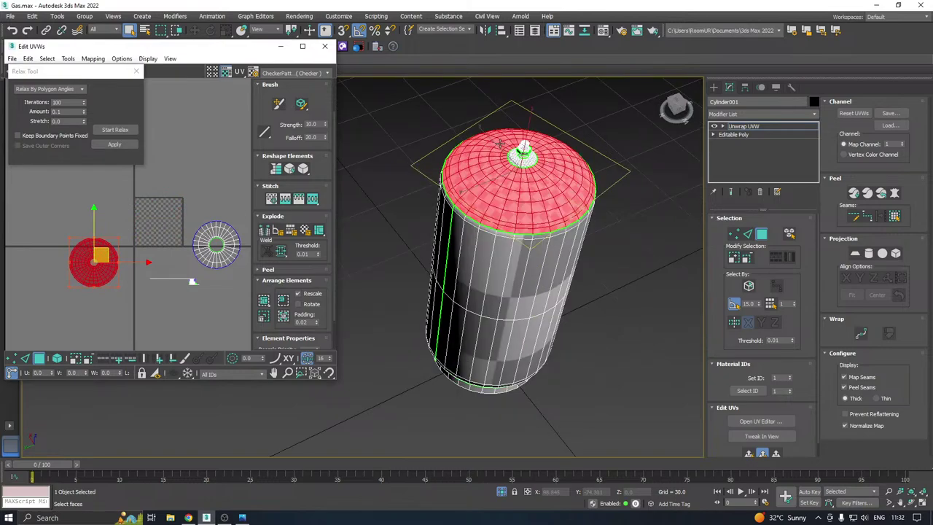
scroll(523, 145, up, 5)
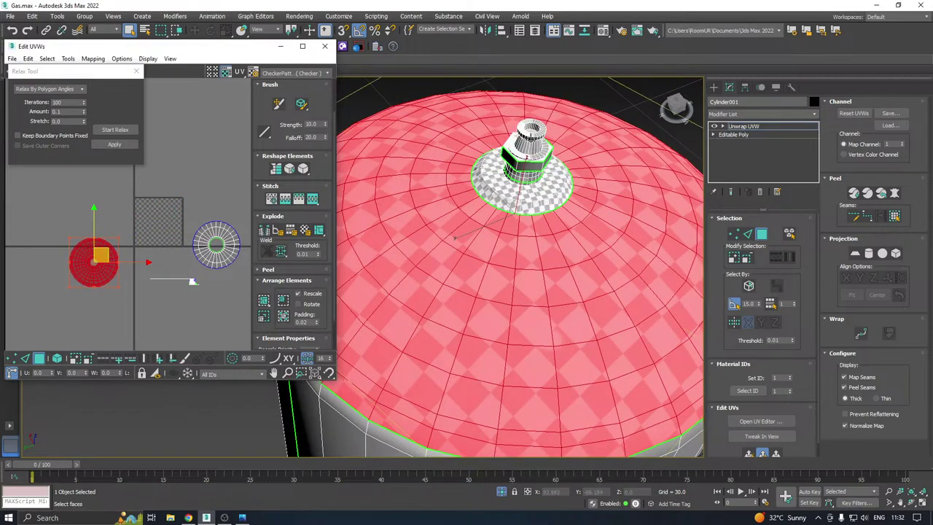
scroll(530, 129, up, 5)
click(530, 133)
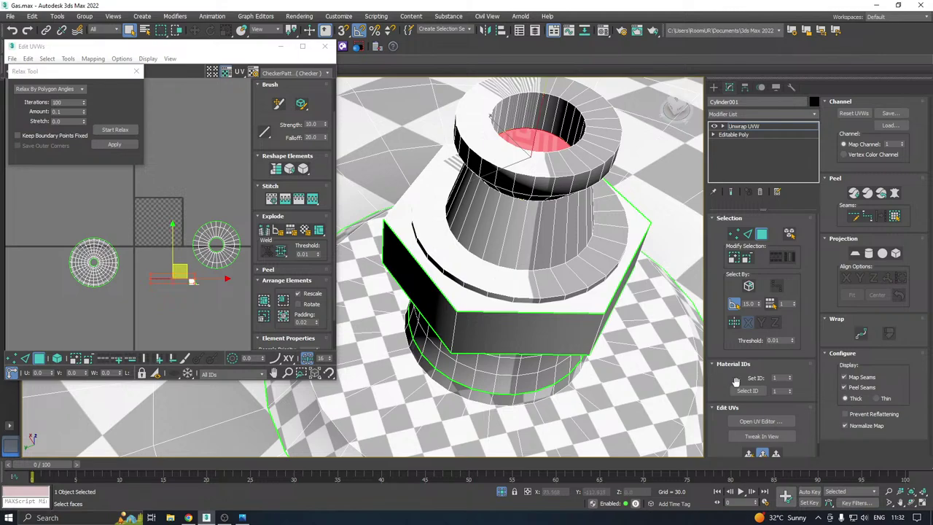
click(748, 454)
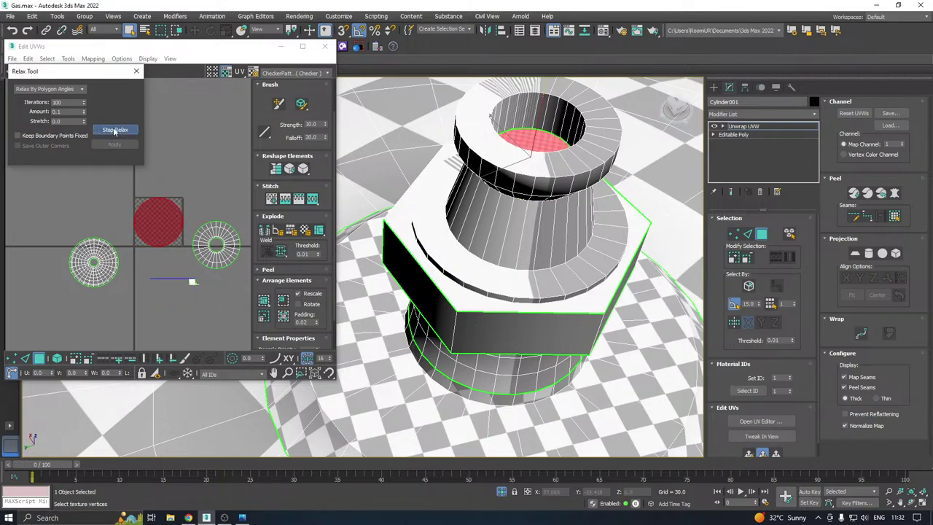
drag(165, 215, 247, 153)
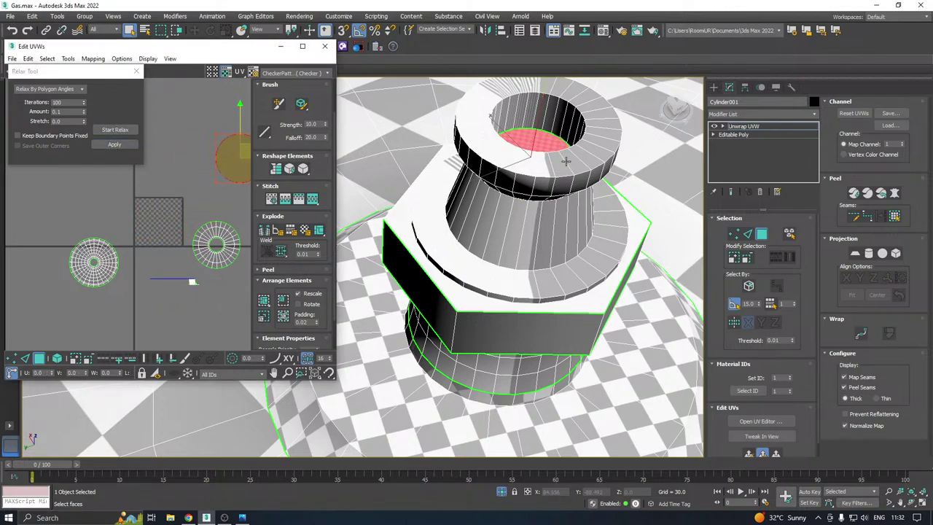
With planar-angle selection off, loop-select the inner wall faces of the valve opening and deselect the stray faces on the valve's outside
click(555, 115)
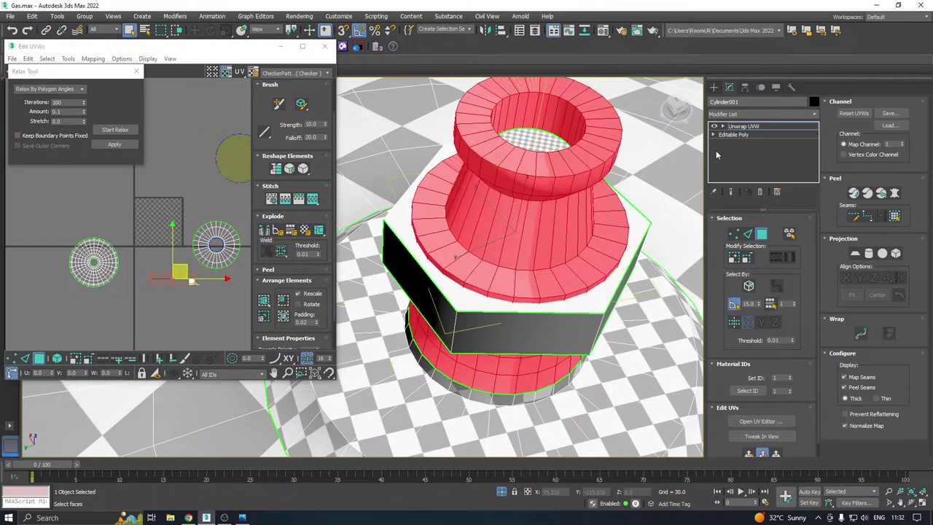
click(734, 304)
click(549, 112)
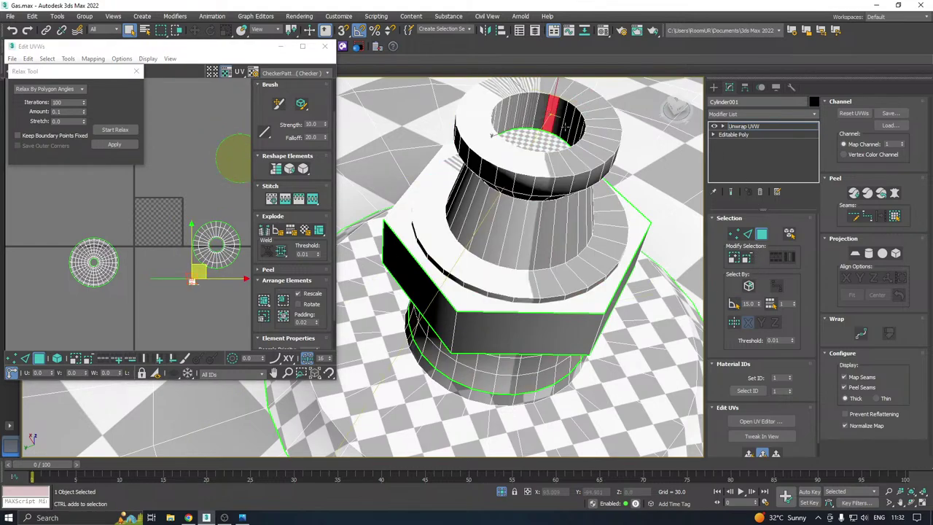
double_click(565, 127)
click(552, 120)
click(534, 114)
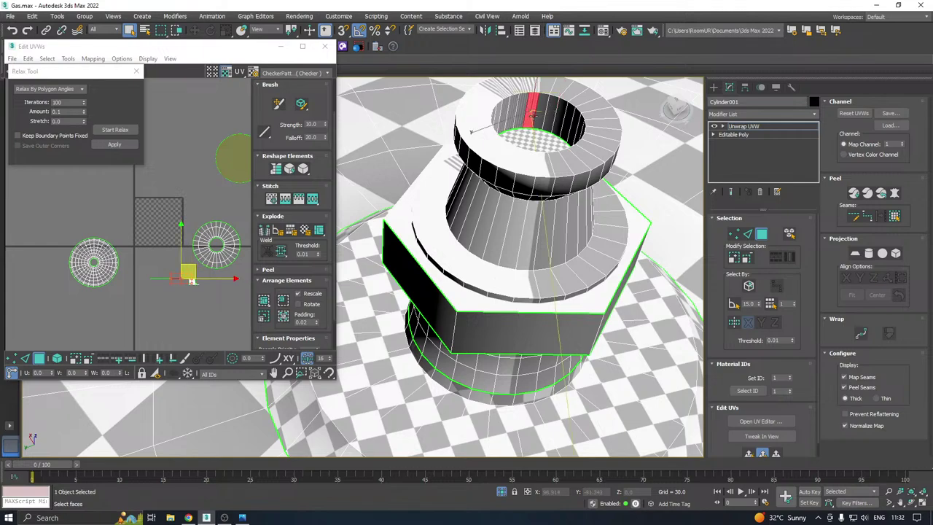
click(143, 359)
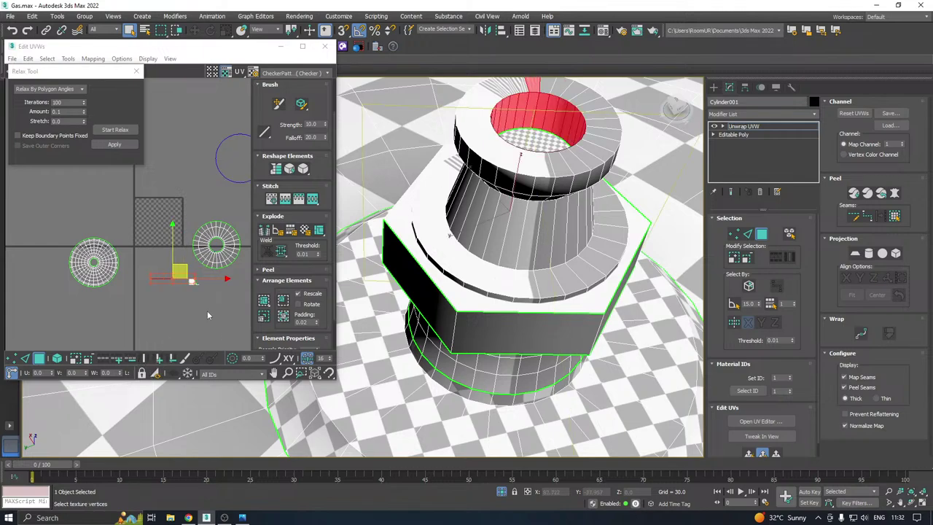
middle_drag(550, 110, 550, 164)
alt+drag(557, 116, 515, 139)
alt+middle_drag(501, 133, 454, 165)
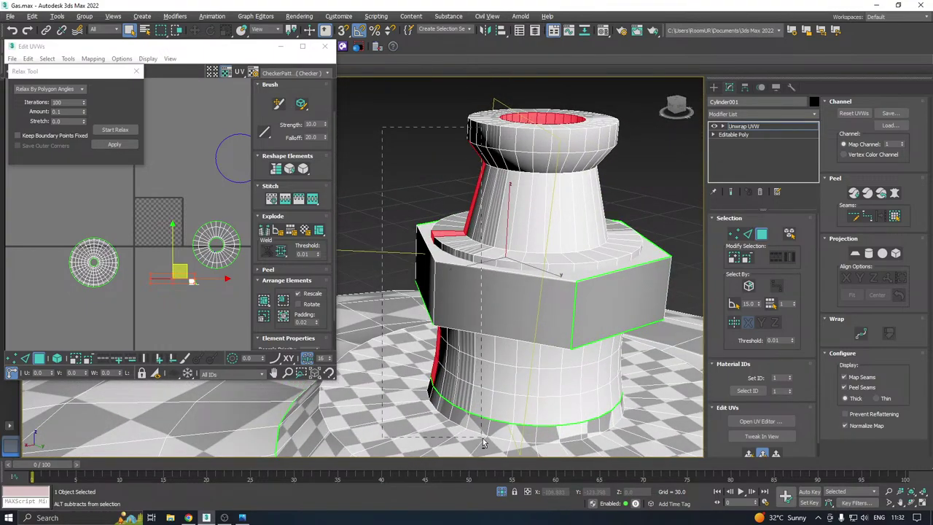
alt+drag(482, 443, 484, 440)
alt+middle_drag(544, 223, 416, 212)
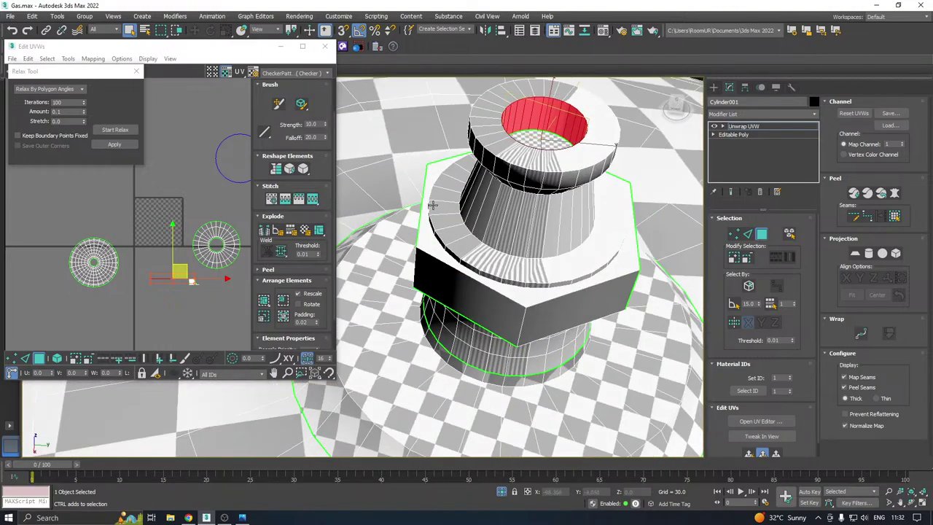
Apply a cylindrical map to the valve opening's inner wall, relax it by polygon angles, and move the strip below the other islands
click(868, 254)
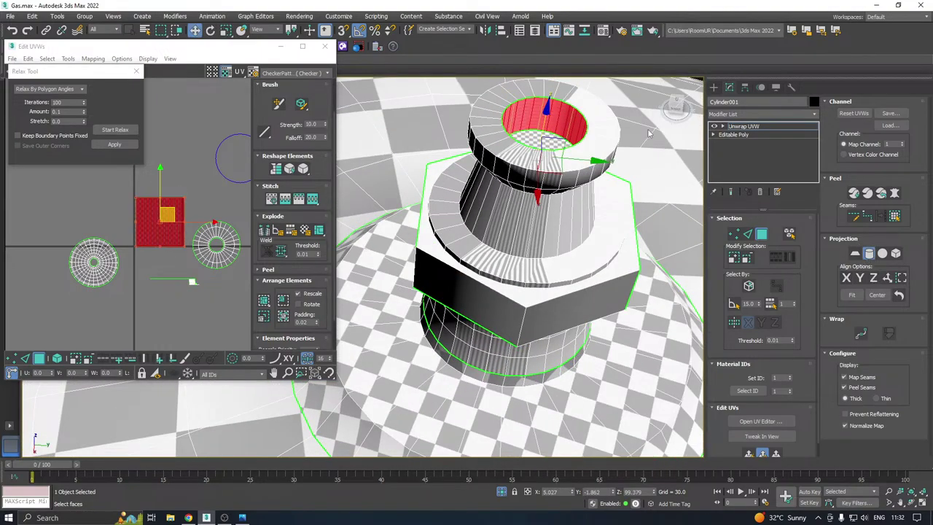
click(868, 253)
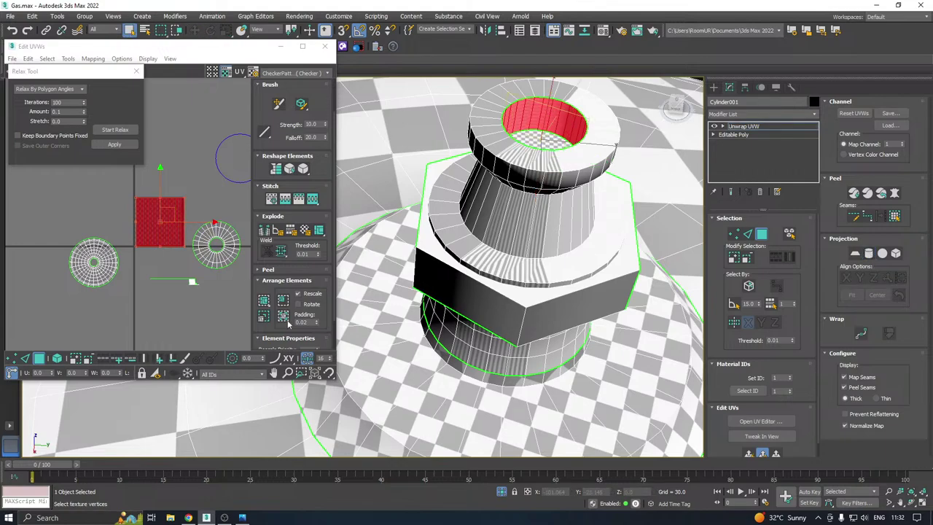
click(113, 130)
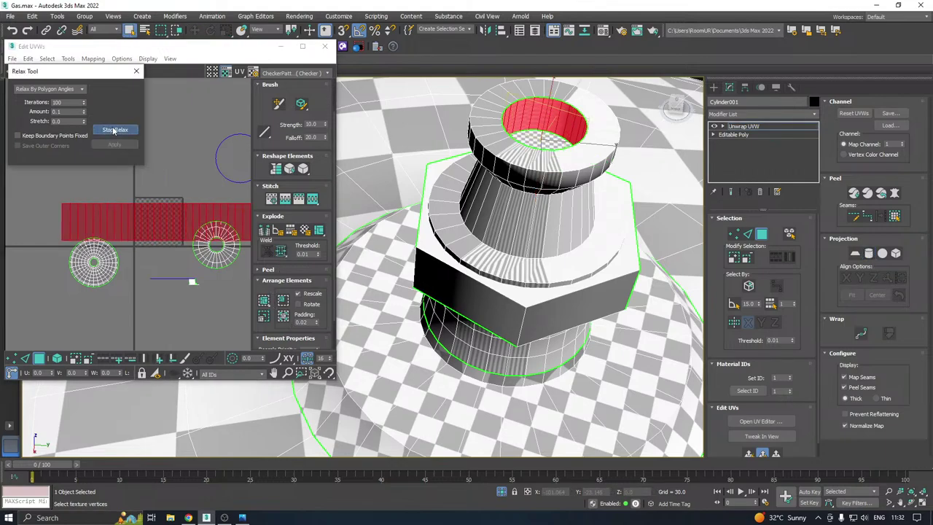
click(114, 130)
drag(160, 212, 162, 313)
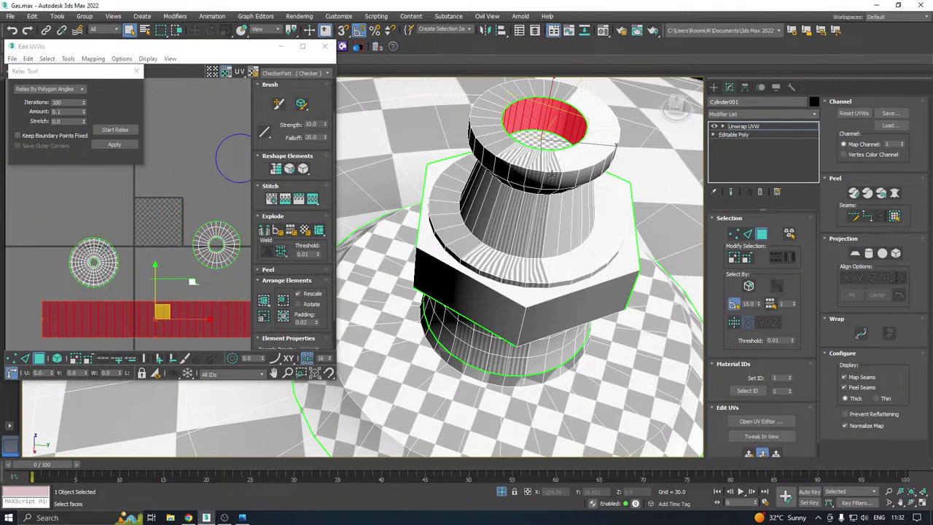
Quick planar map the valve's top rim faces, relax them by polygon angles, and move the ring above the checker tile
click(546, 162)
click(748, 453)
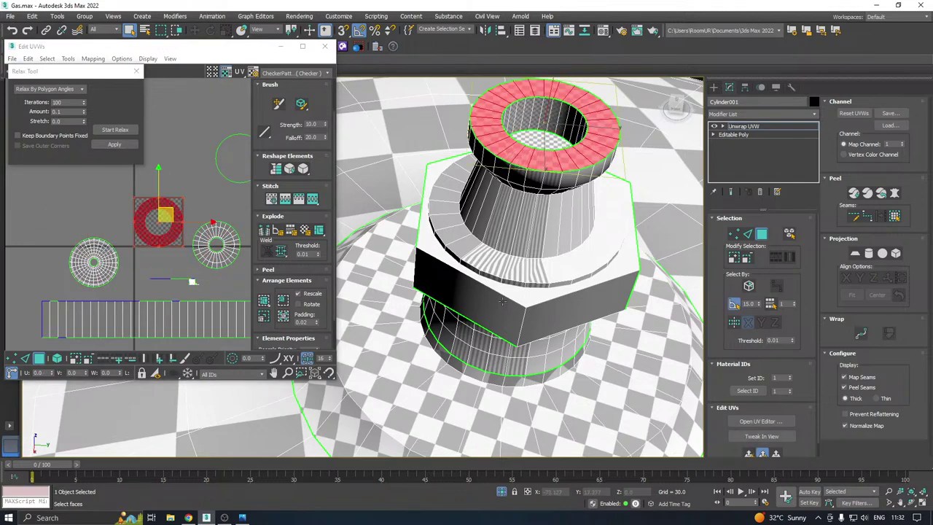
click(104, 132)
click(103, 134)
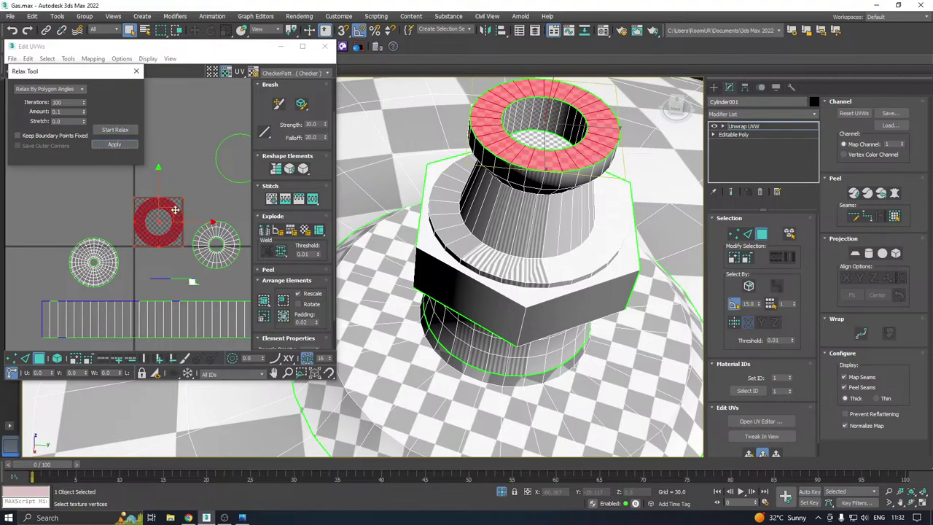
drag(169, 218, 172, 122)
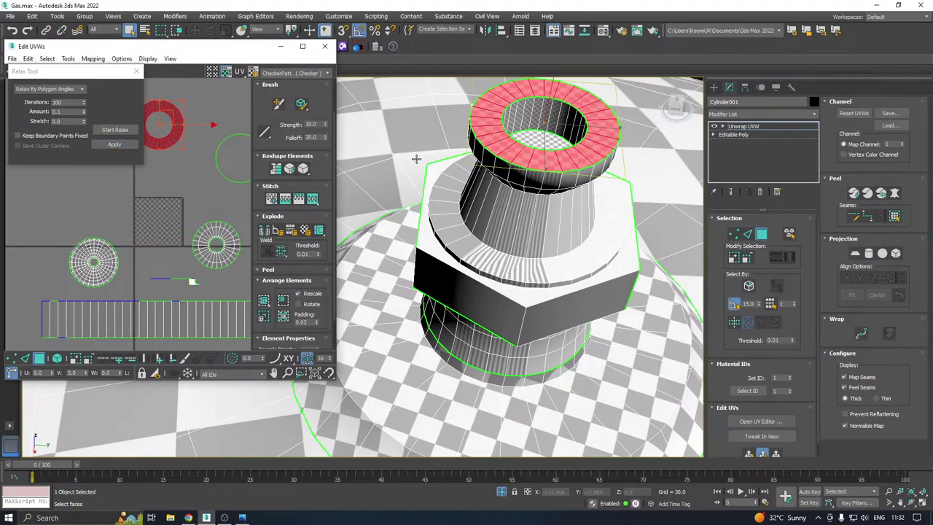
Select only the outer side faces of the collar at the top of the valve
alt+middle_drag(416, 158, 498, 176)
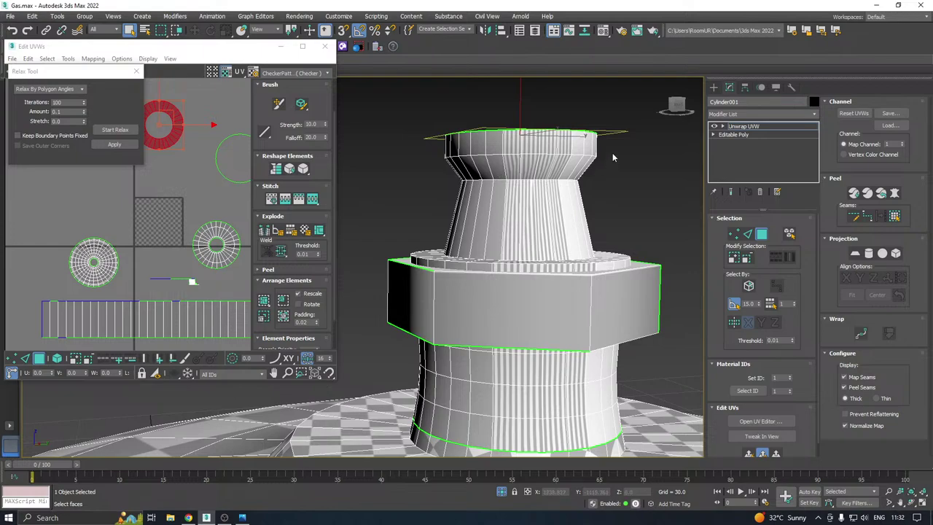
drag(607, 153, 470, 169)
drag(647, 170, 648, 170)
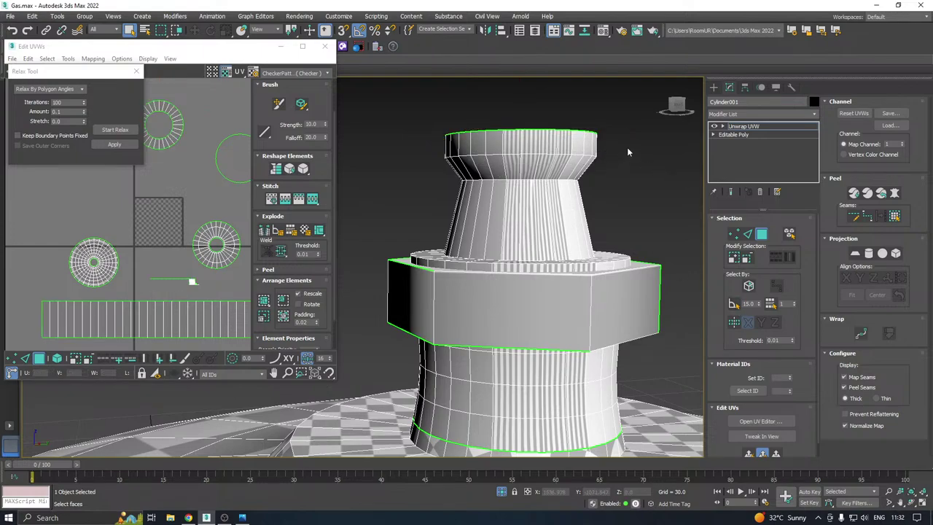
drag(505, 171, 420, 175)
scroll(34, 249, down, 3)
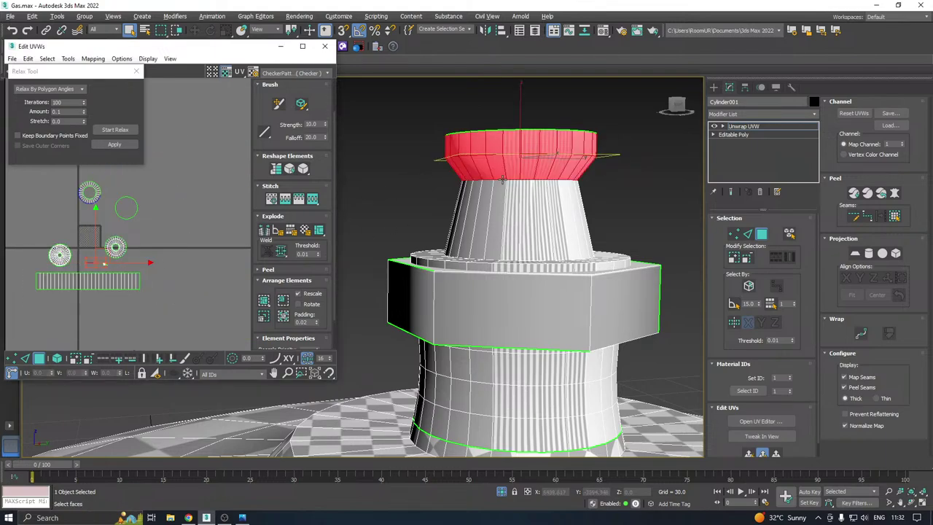
alt+middle_drag(502, 180, 477, 180)
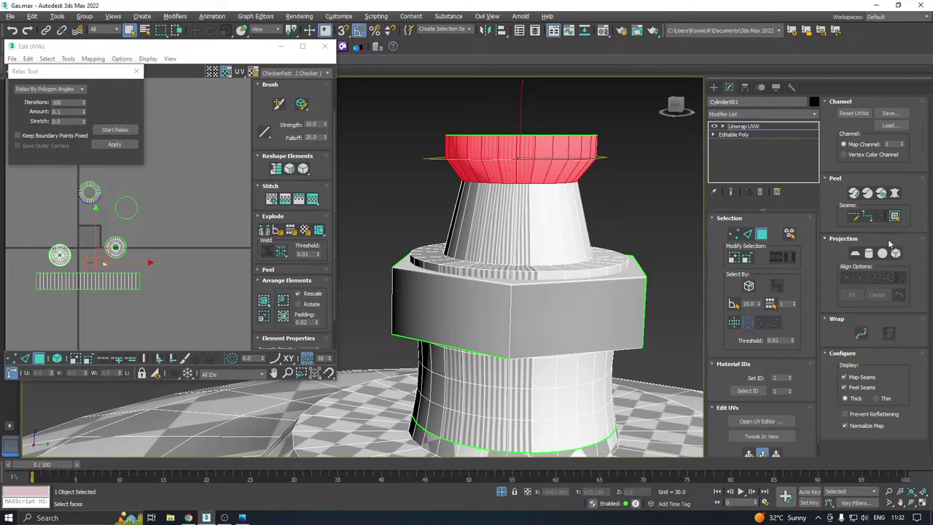
Apply a cylindrical map to the selected outer faces of the valve's top collar and relax them by polygon angles
click(868, 252)
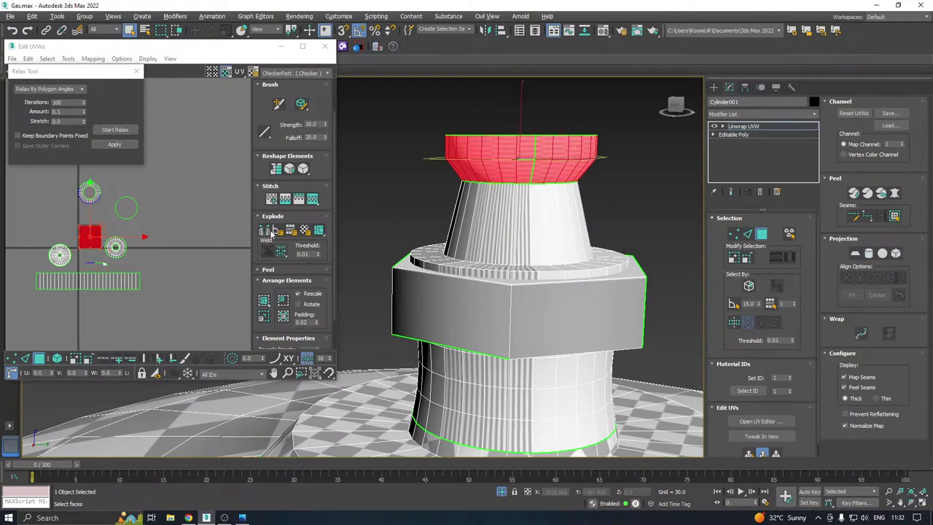
click(114, 129)
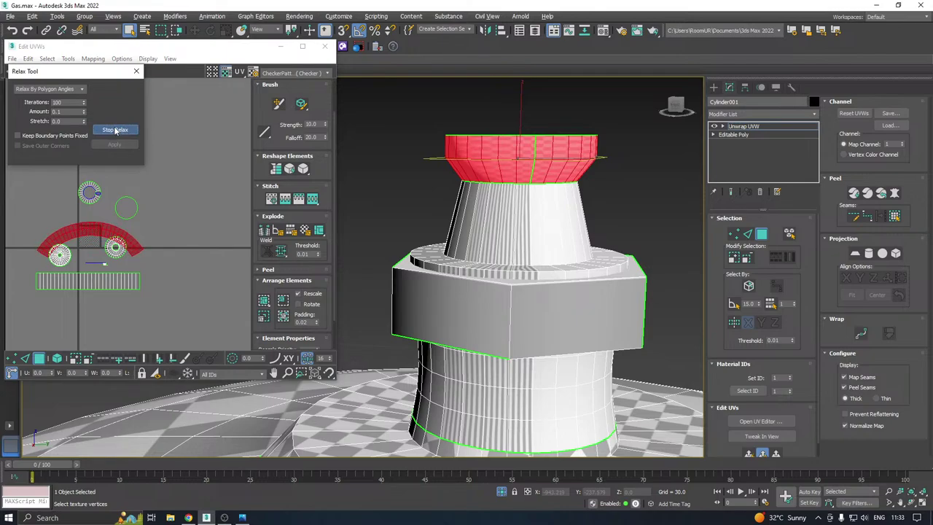
click(114, 130)
scroll(511, 153, up, 5)
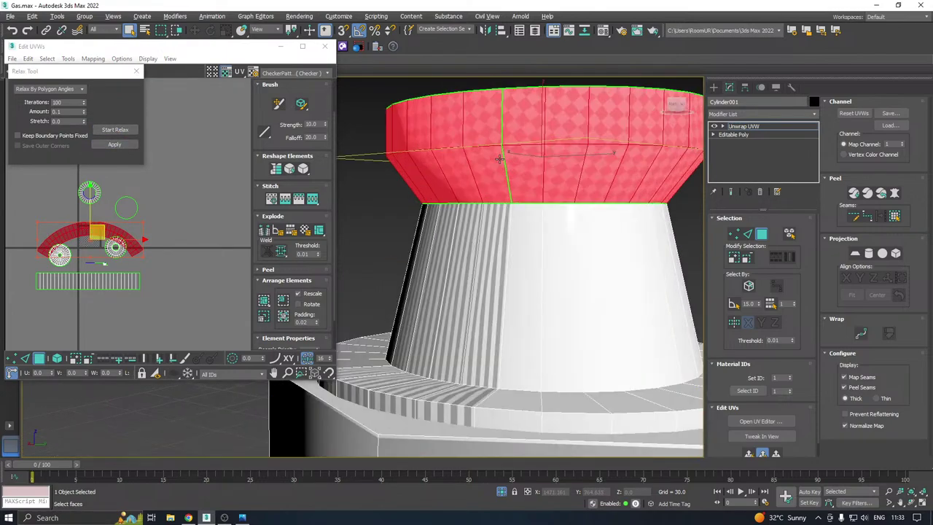
scroll(500, 158, up, 2)
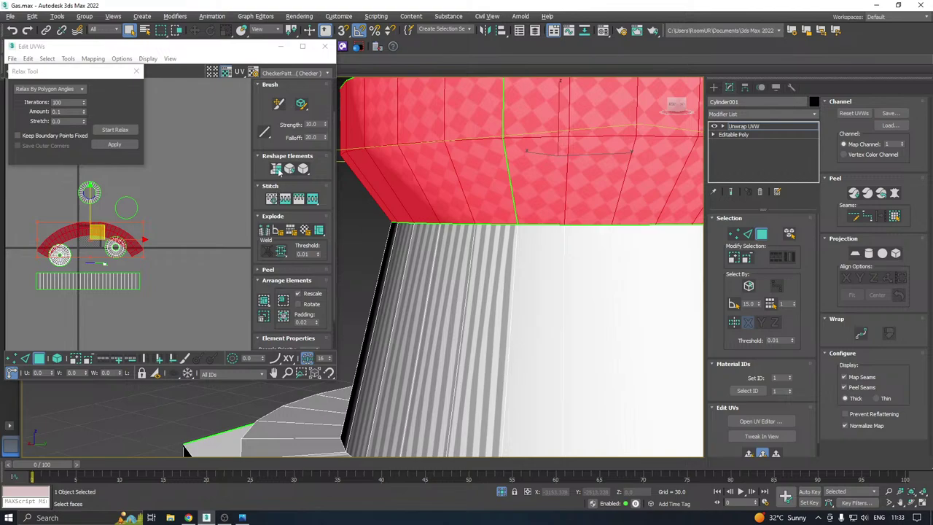
Straighten the top collar's UV strip and relax it again by polygon angles
click(277, 170)
click(120, 130)
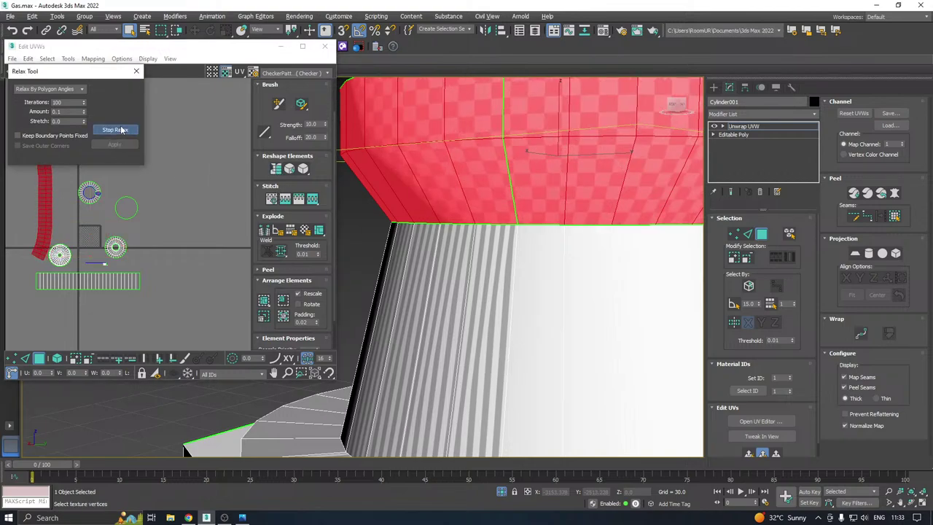
click(116, 130)
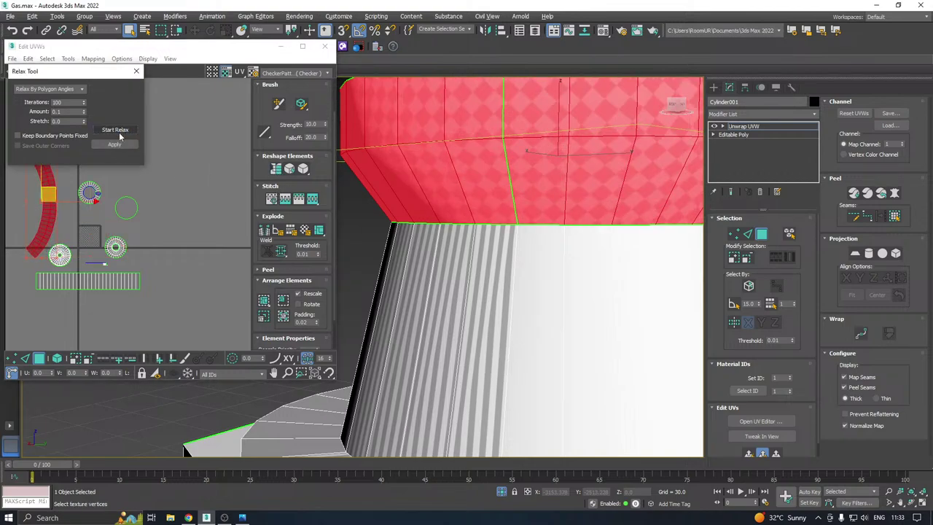
Cylindrically map the tapered neck below the collar, relax it by polygon angles, and save the scene
scroll(636, 258, down, 4)
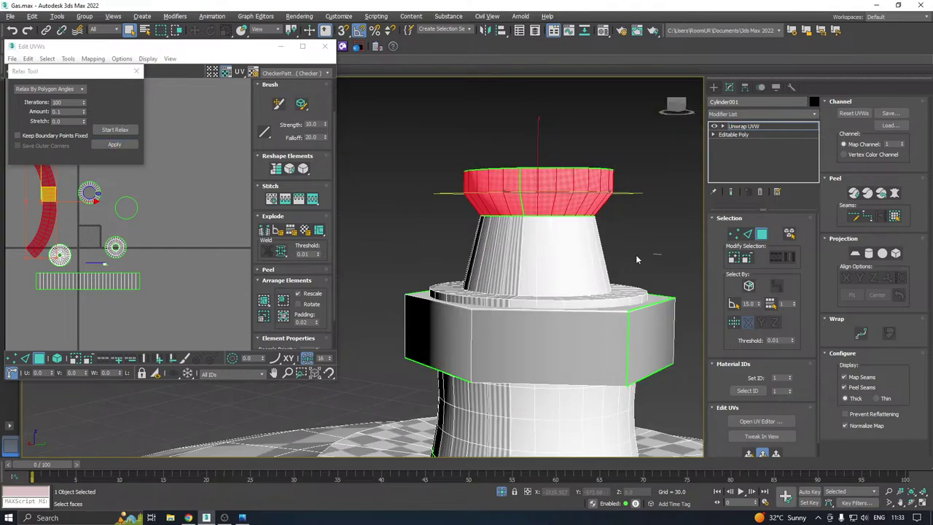
click(554, 257)
click(868, 253)
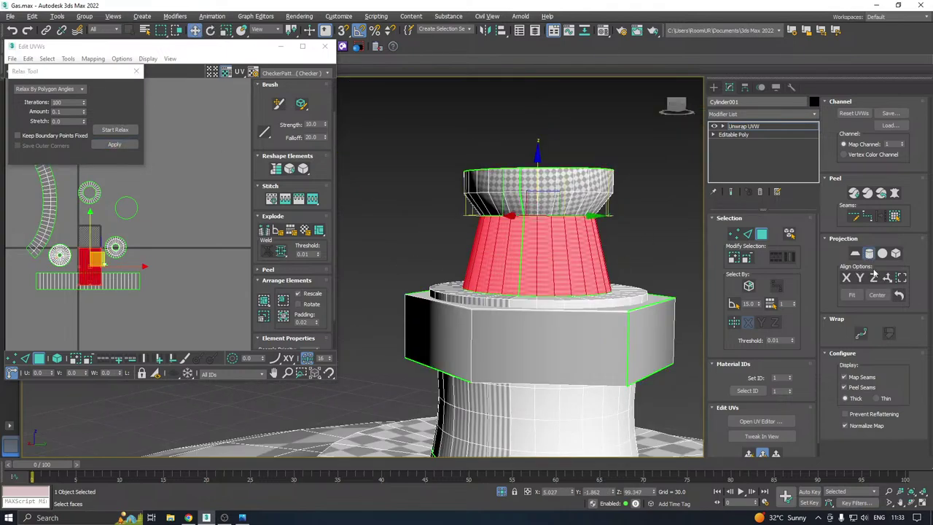
click(868, 253)
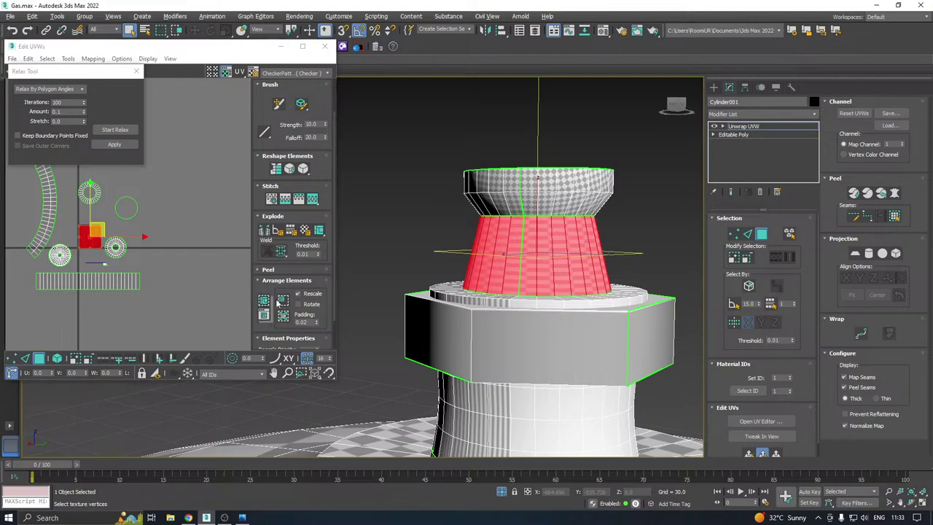
click(120, 131)
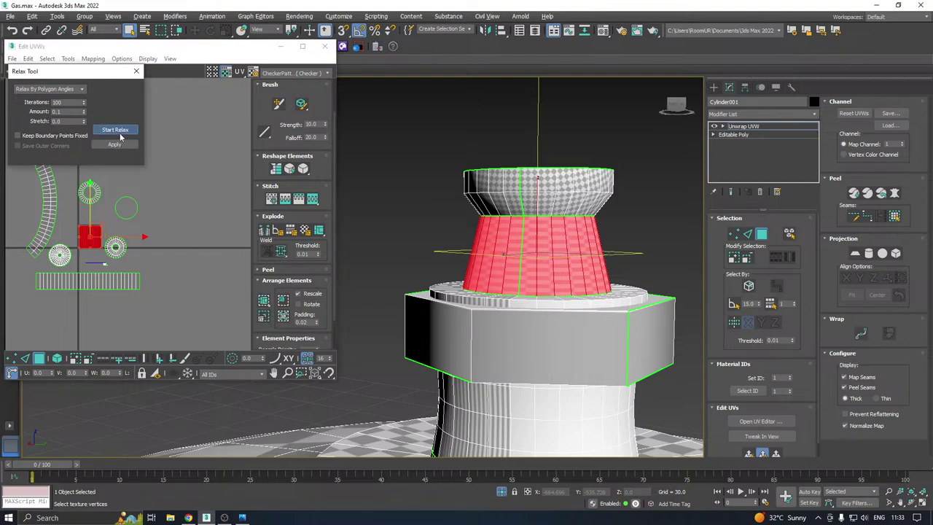
click(119, 132)
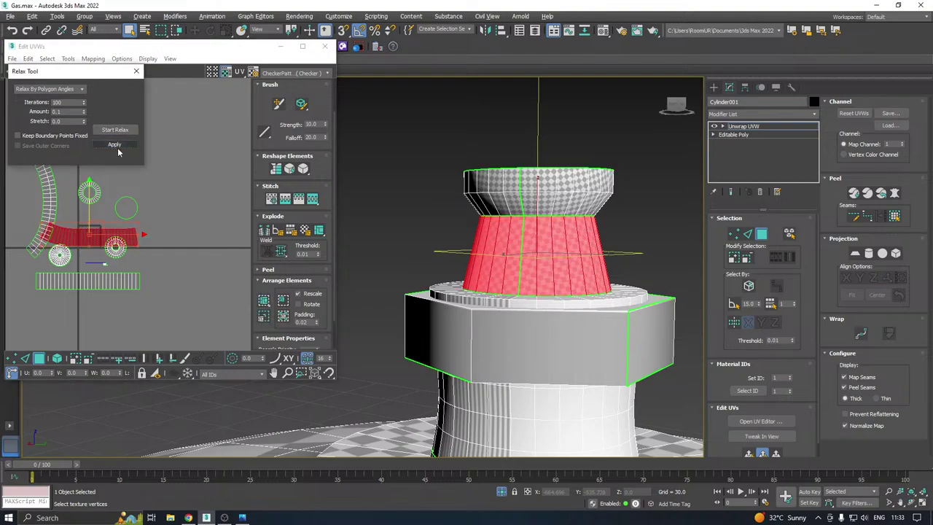
alt+middle_drag(510, 153, 541, 195)
key(ctrl+s)
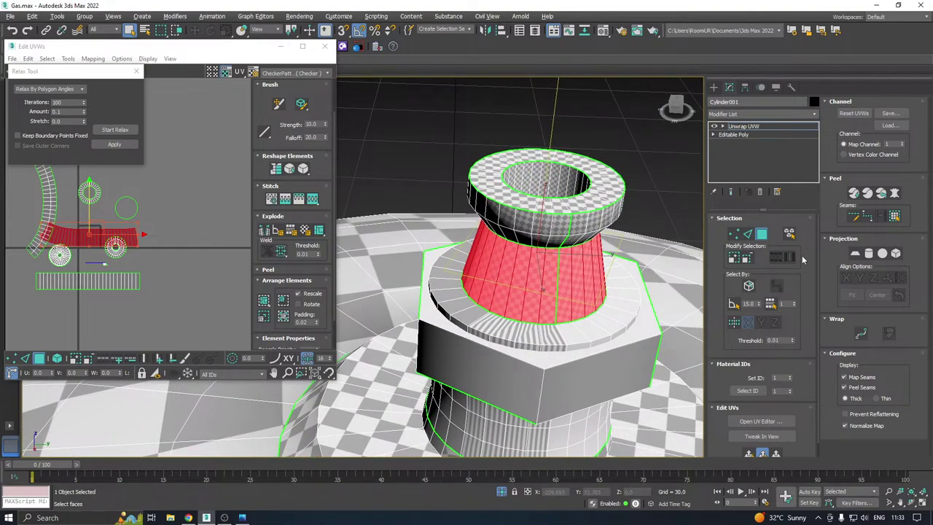
Select the flat ring on top of the hex nut by planar angle, planar map it, and relax it by polygon angles
click(734, 304)
click(551, 360)
click(552, 336)
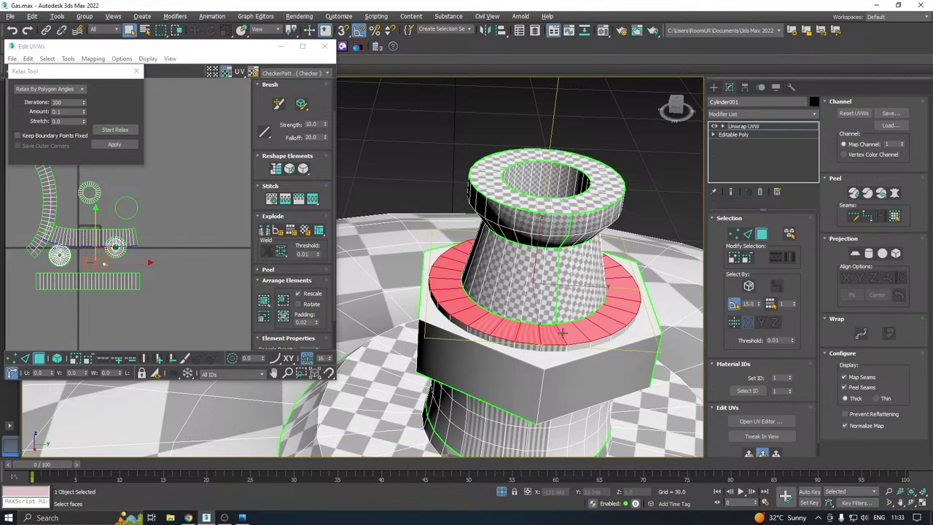
click(856, 253)
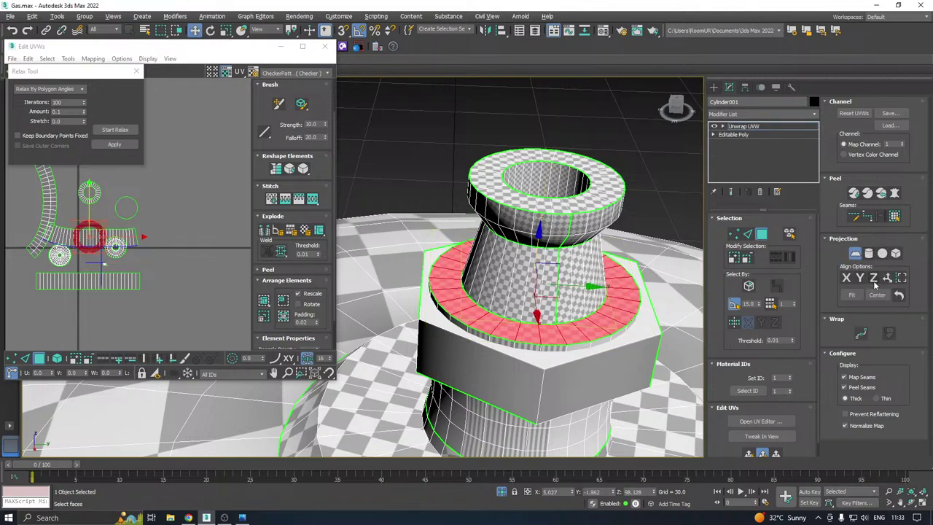
click(114, 144)
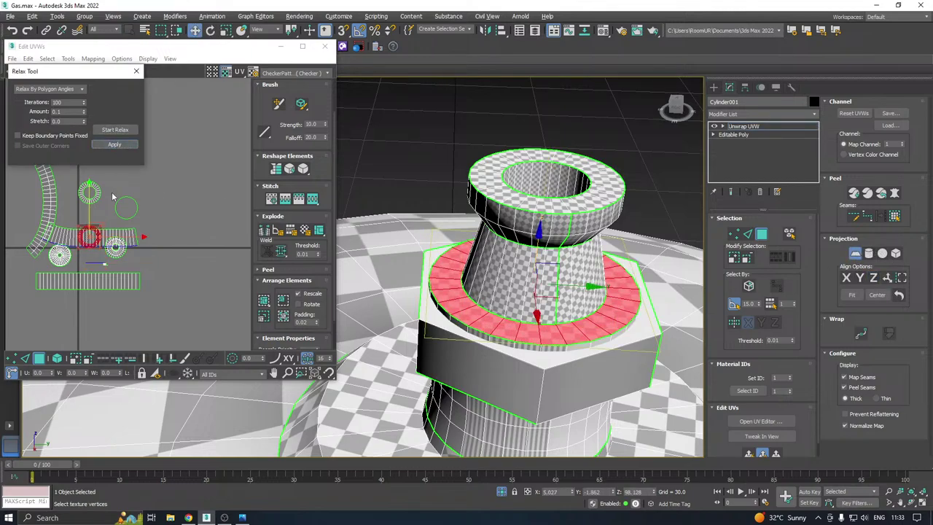
middle_drag(95, 253, 150, 245)
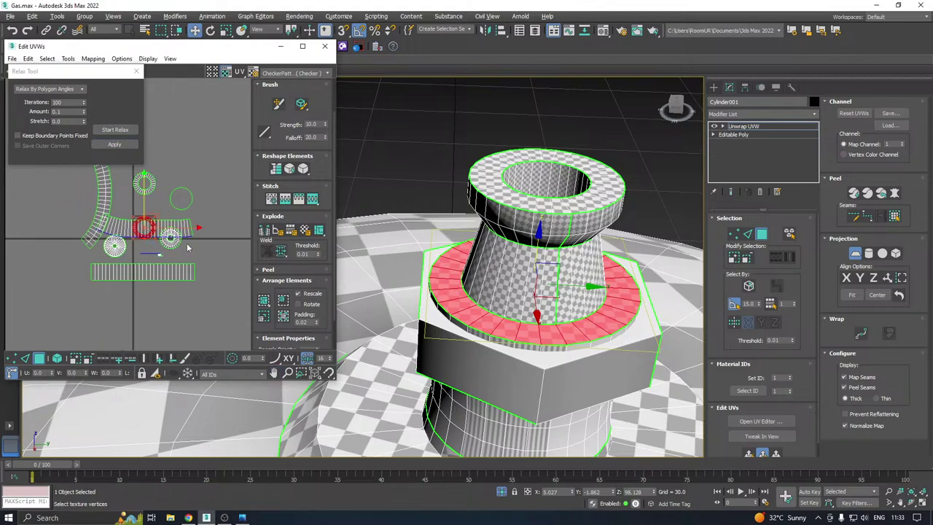
alt+middle_drag(470, 295, 576, 248)
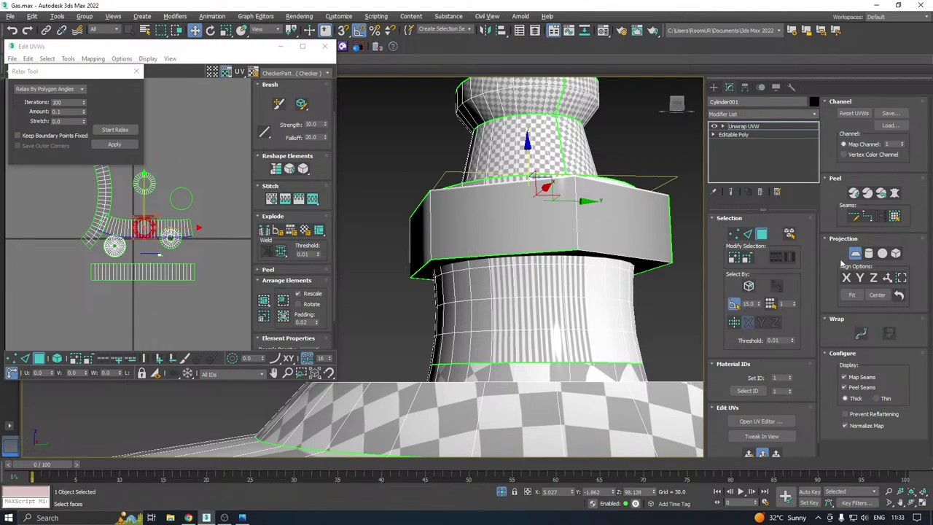
click(855, 254)
With planar-angle selection off, select the face band beneath the hex nut and grow the selection over the whole lower neck to its base
alt+middle_drag(617, 244, 619, 270)
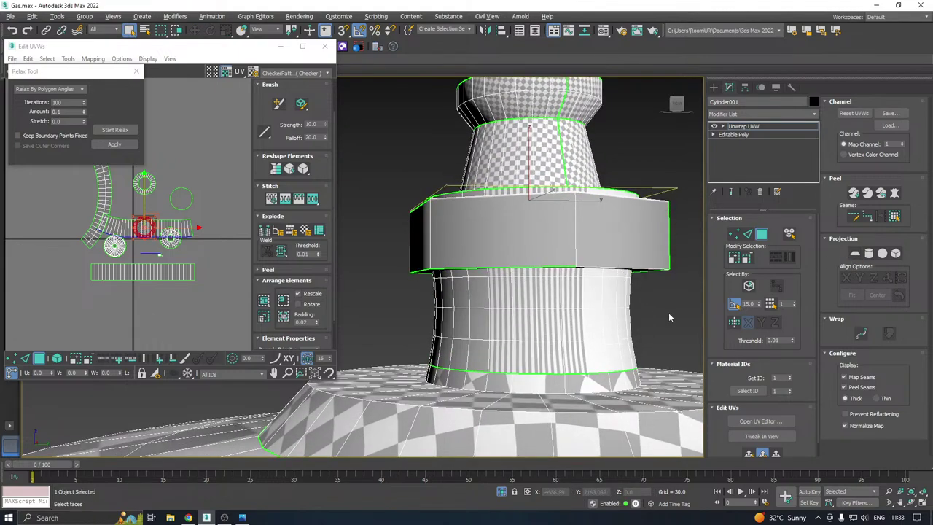
drag(436, 312, 413, 310)
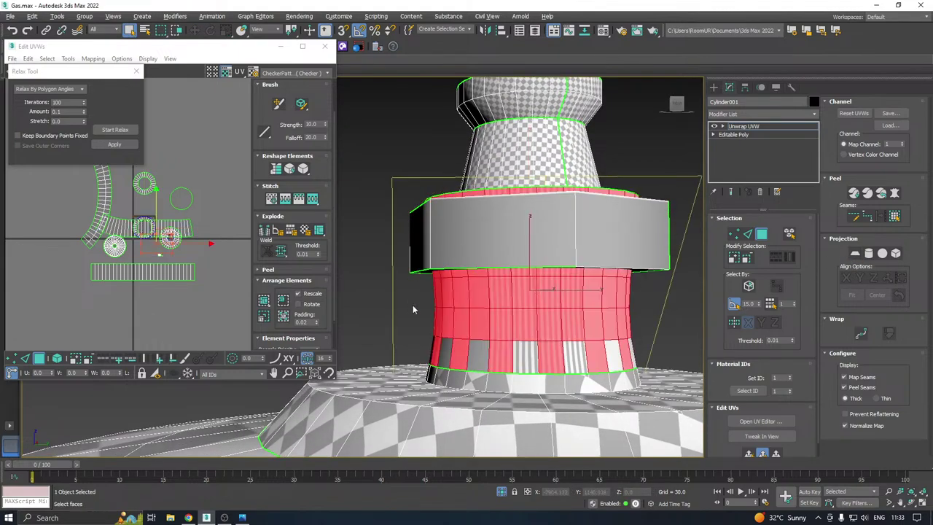
click(734, 303)
drag(659, 299, 366, 290)
alt+middle_drag(428, 300, 526, 301)
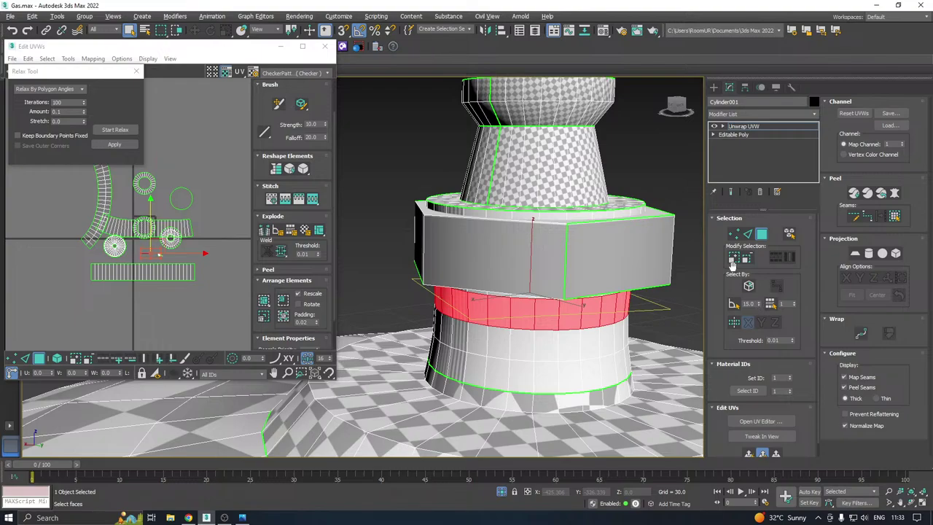
click(735, 260)
click(735, 259)
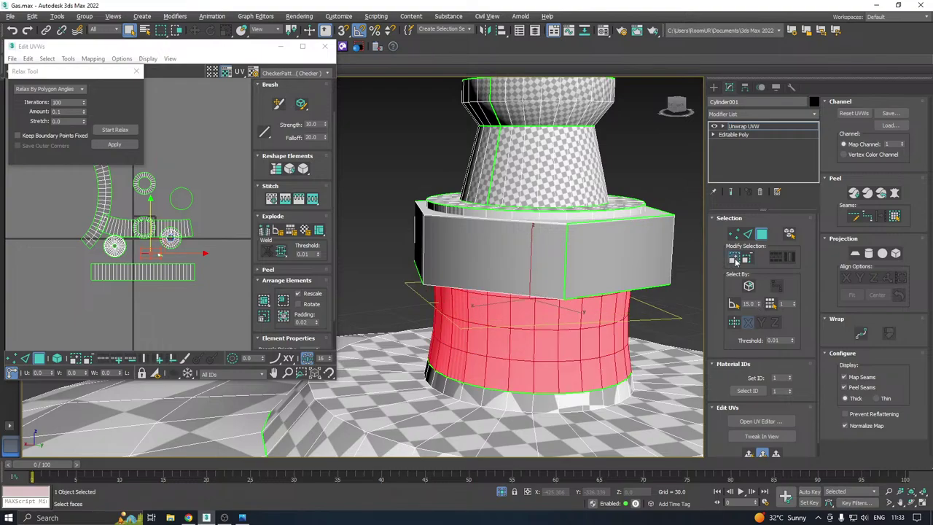
click(734, 260)
alt+middle_drag(505, 270, 513, 267)
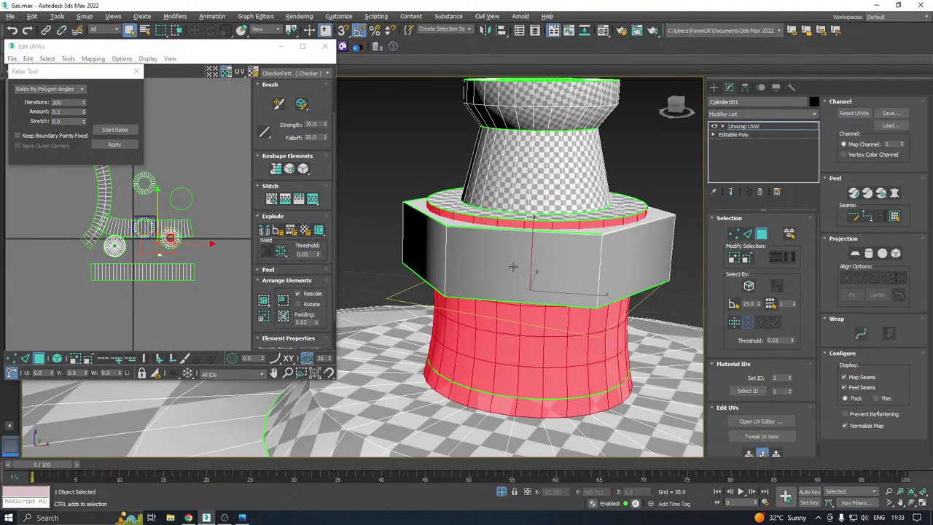
Apply a Z-aligned cylindrical map to the lower neck, relax it by polygon angles, and move the strip to the right of the checker tile
click(869, 253)
click(875, 277)
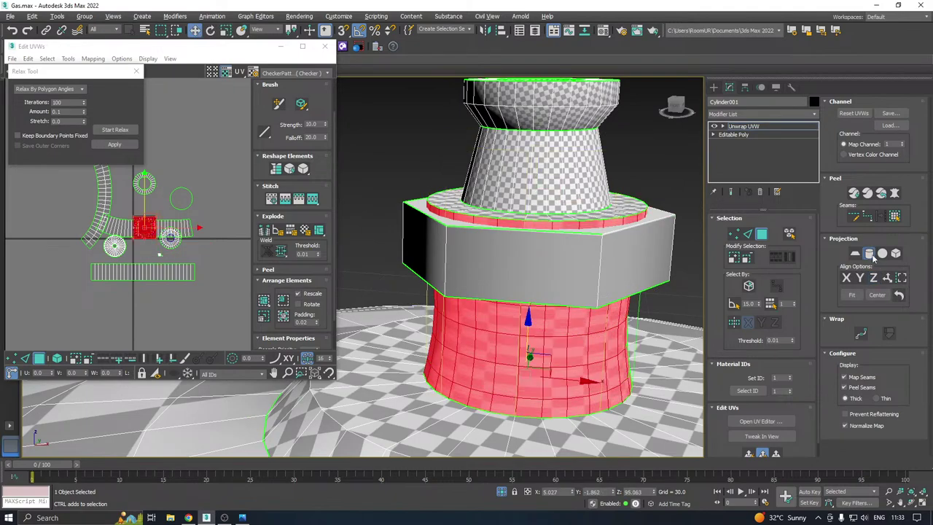
click(868, 255)
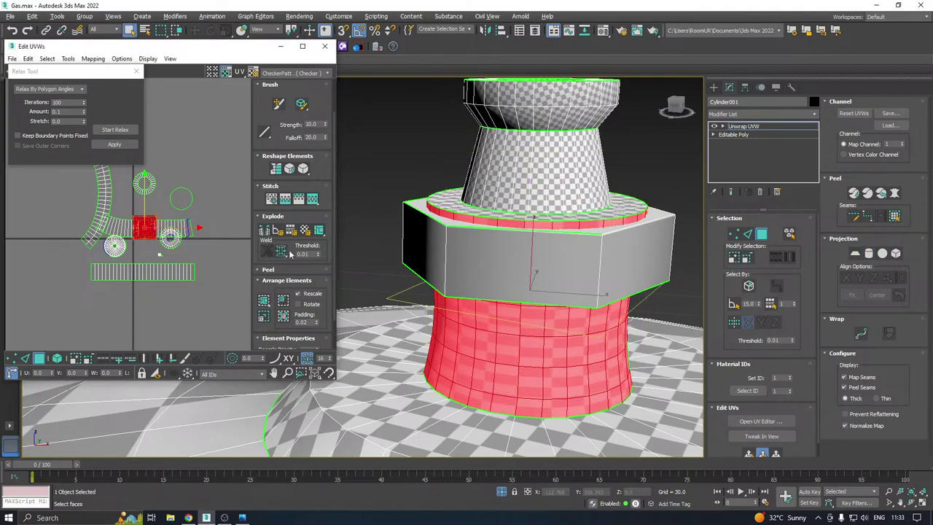
click(128, 131)
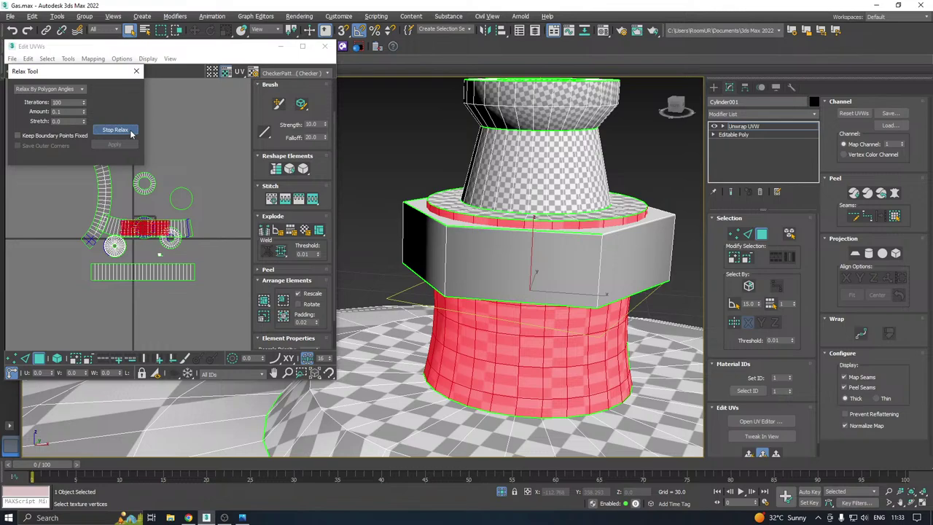
click(129, 131)
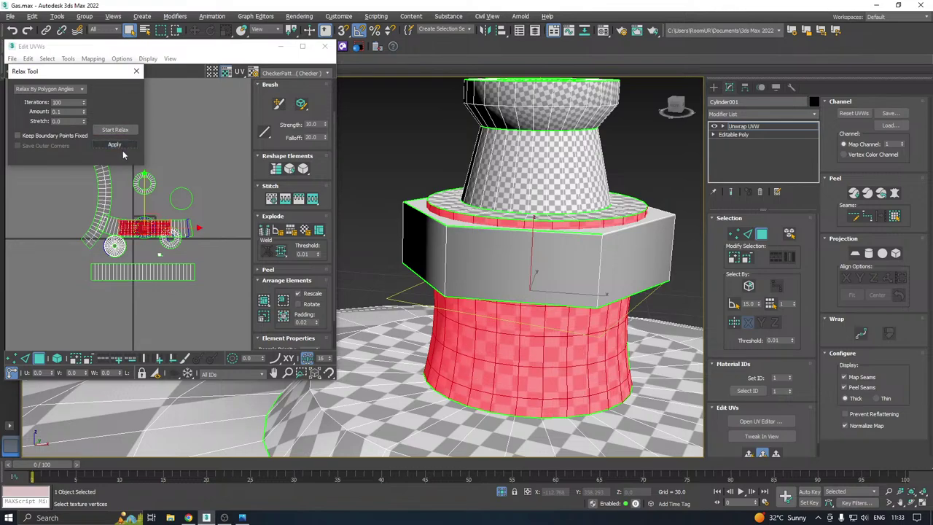
drag(171, 222, 264, 198)
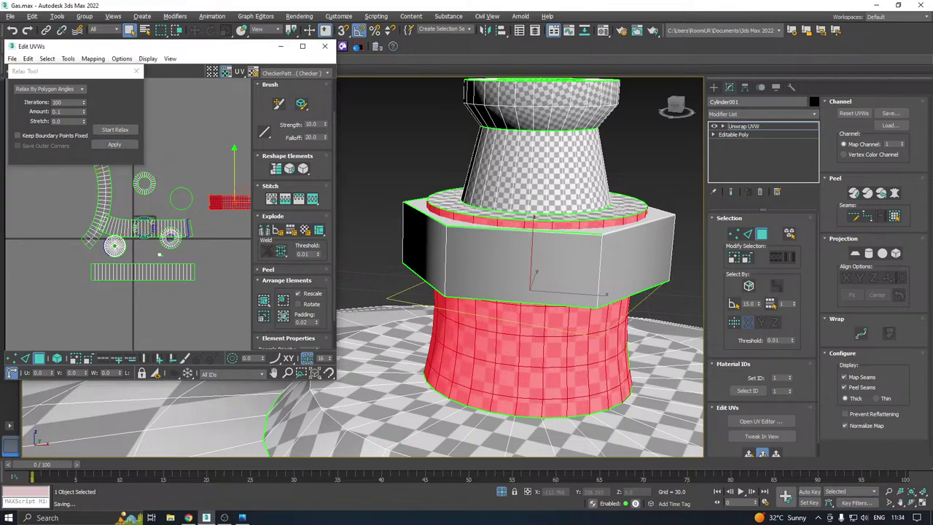
click(188, 517)
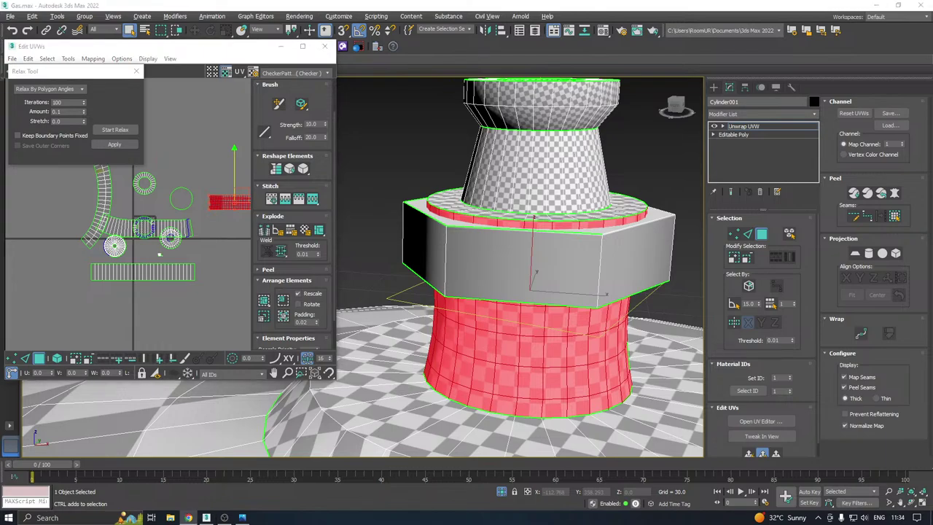
scroll(488, 166, down, 4)
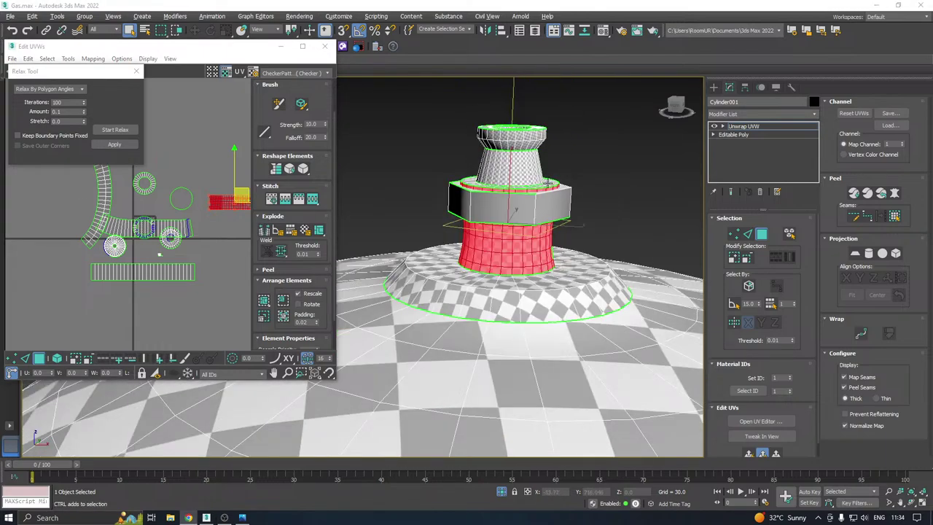
alt+middle_drag(548, 183, 541, 206)
scroll(512, 210, up, 3)
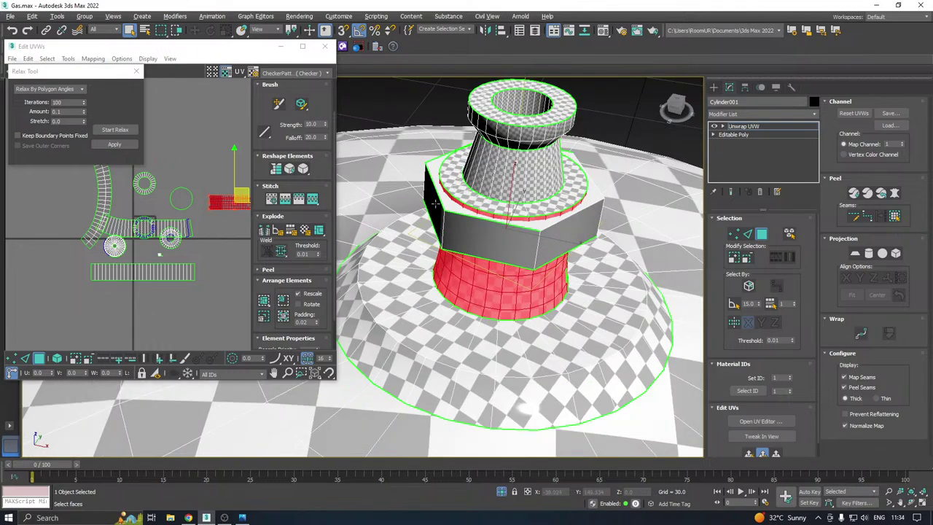
click(790, 233)
click(788, 237)
click(481, 229)
click(793, 234)
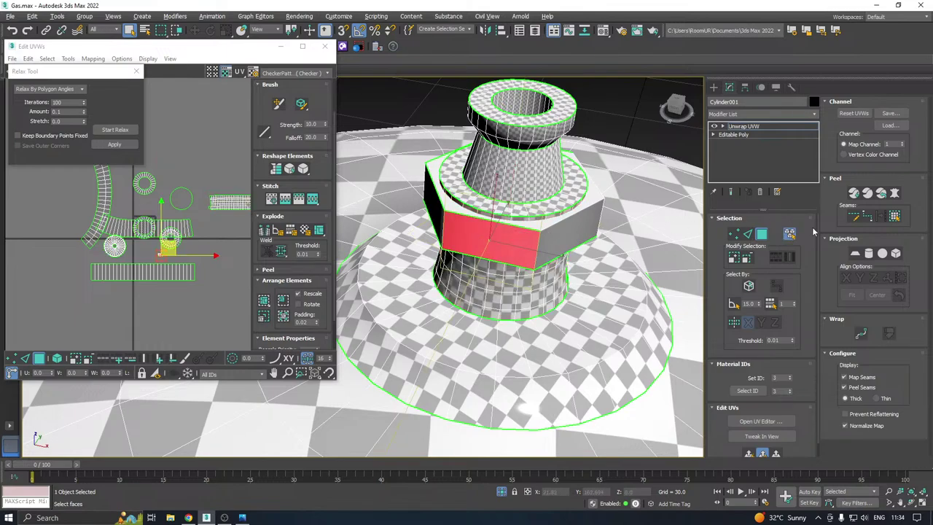
With planar-angle selection on, planar map the hex nut's top faces and underside faces separately and relax each by polygon angles
click(734, 303)
click(530, 226)
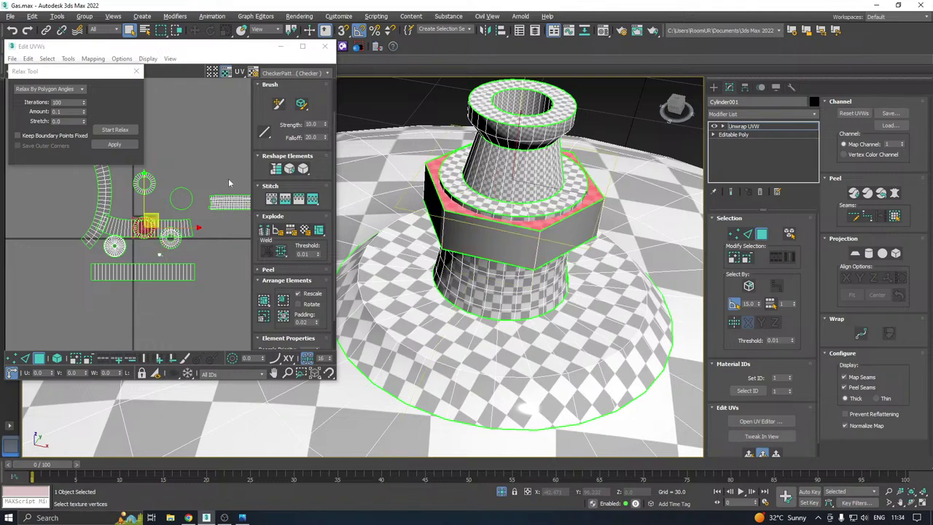
click(129, 133)
click(130, 134)
click(128, 144)
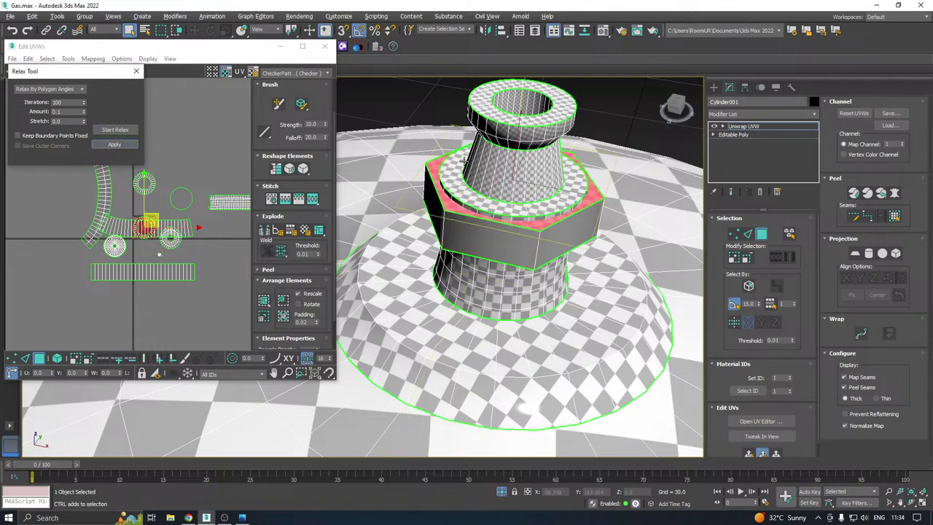
alt+middle_drag(466, 211, 494, 110)
click(572, 199)
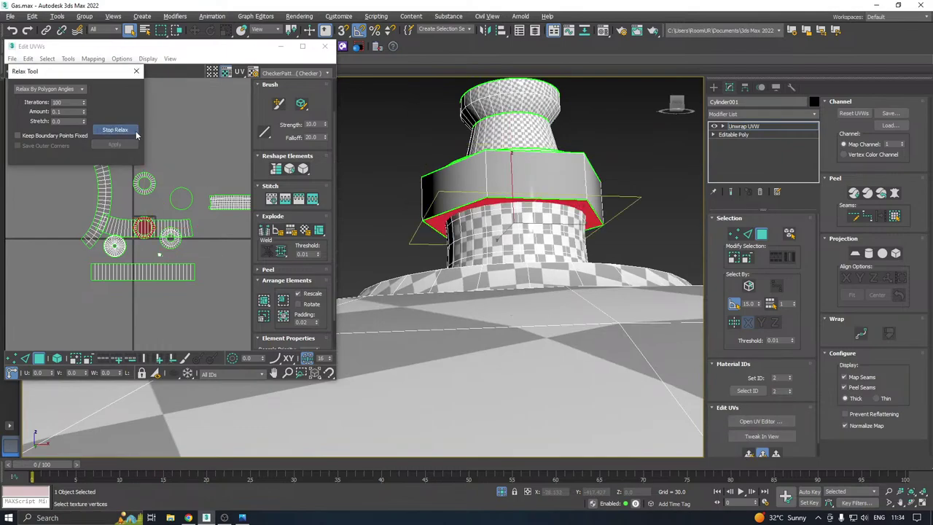
Select all side faces of the hex nut and apply a cylindrical map aligned to Z
click(469, 186)
ctrl+click(541, 180)
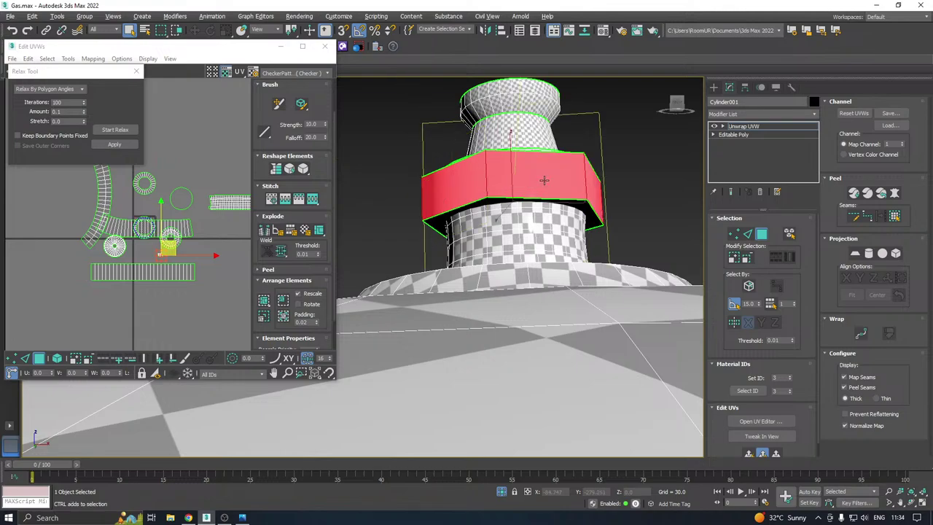
click(871, 257)
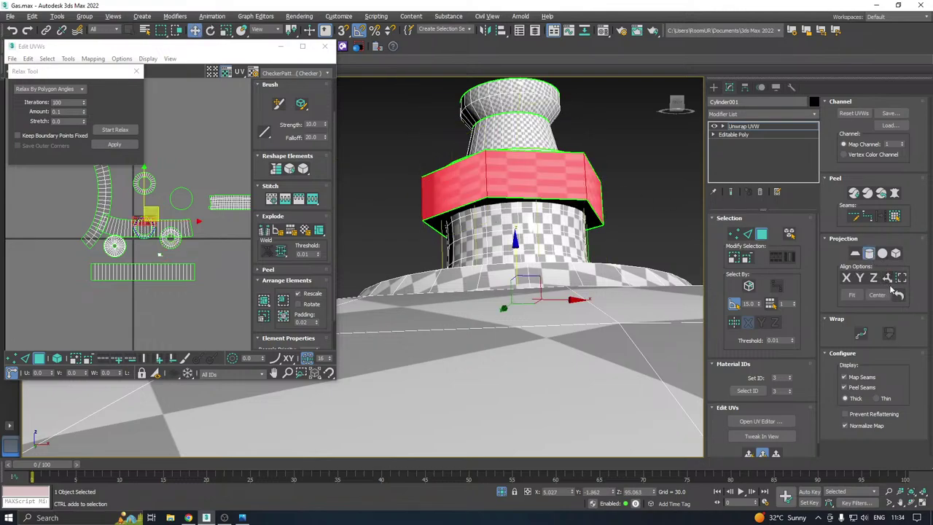
click(876, 280)
click(867, 254)
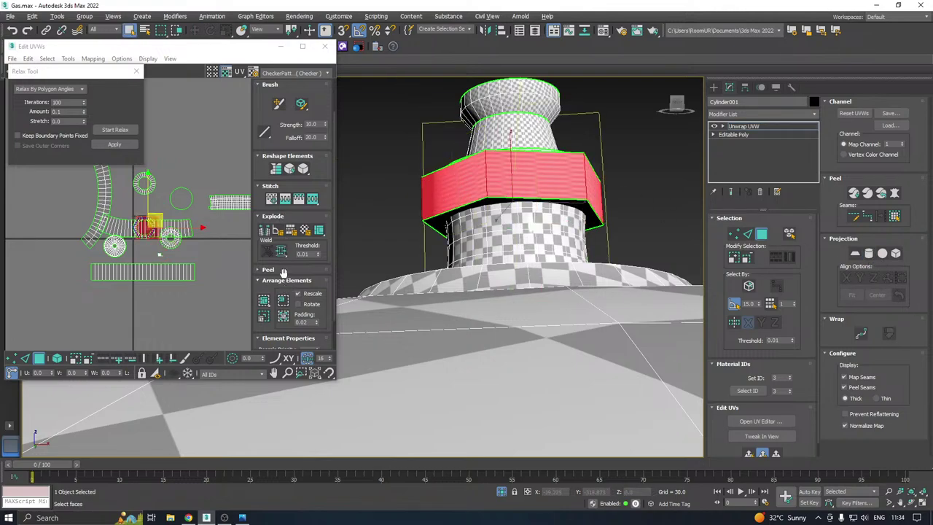
Relax the hex nut's side strip by polygon angles and move it above the checker tile
click(97, 131)
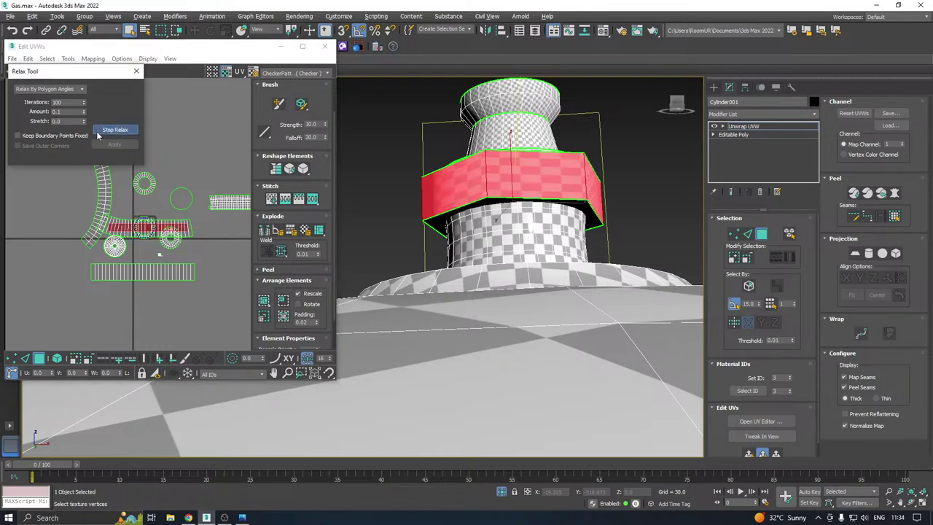
click(98, 134)
drag(156, 221, 178, 169)
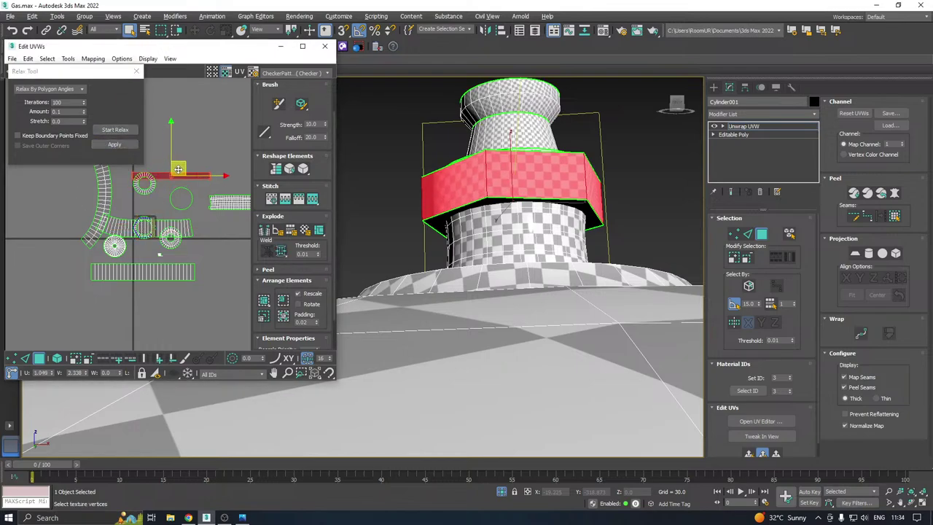
With planar-angle selection off, select the tank body's side faces all around and grow the selection by one ring
alt+middle_drag(527, 191, 608, 202)
scroll(535, 177, down, 5)
scroll(525, 166, down, 10)
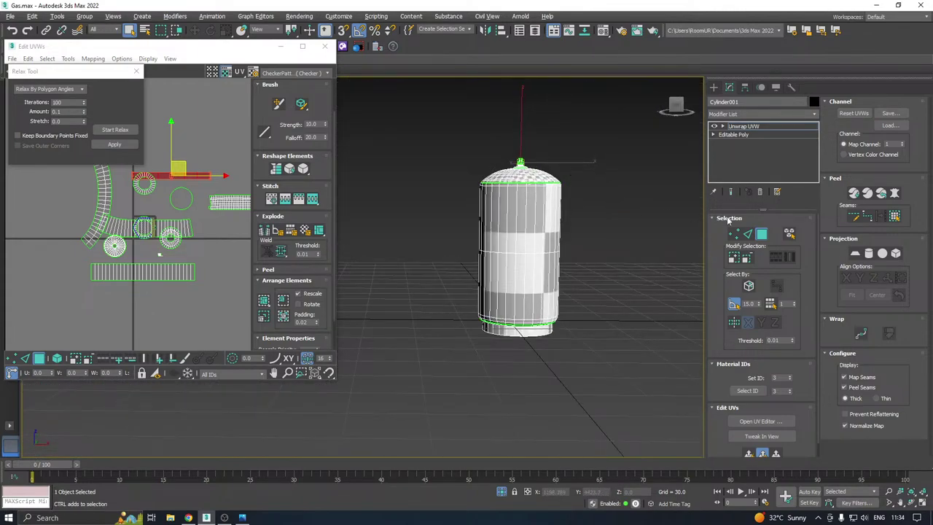
drag(571, 233, 422, 273)
alt+middle_drag(538, 251, 481, 253)
scroll(524, 199, up, 5)
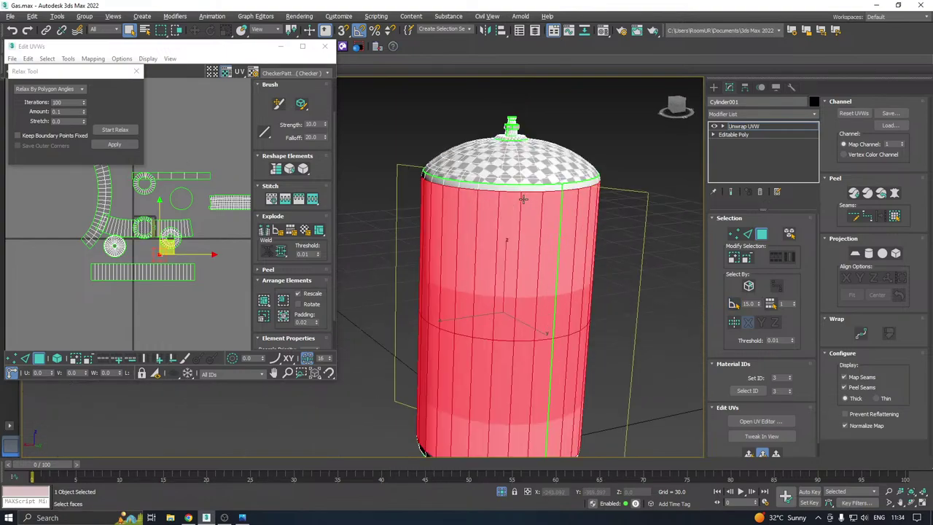
scroll(523, 175, down, 4)
mouse_move(538, 207)
alt+middle_down()
mouse_move(547, 171)
mouse_move(535, 196)
alt+middle_up()
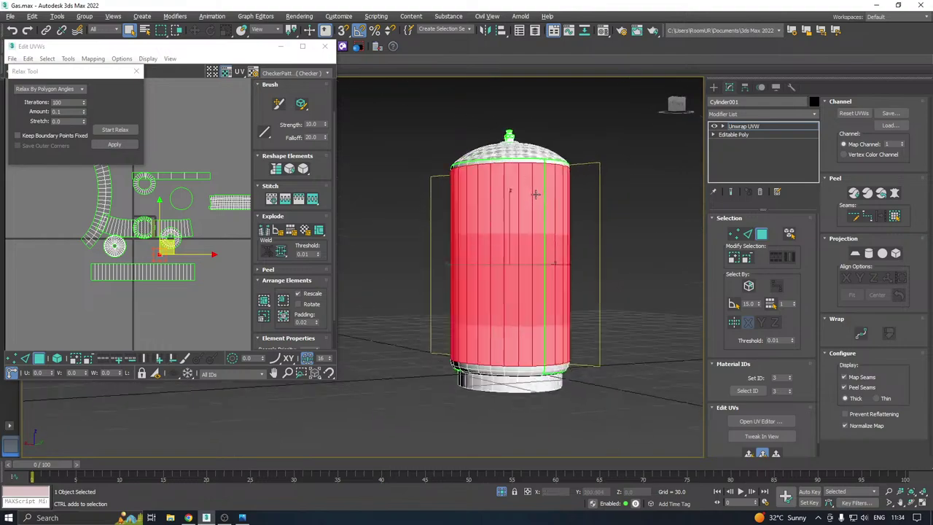
click(734, 259)
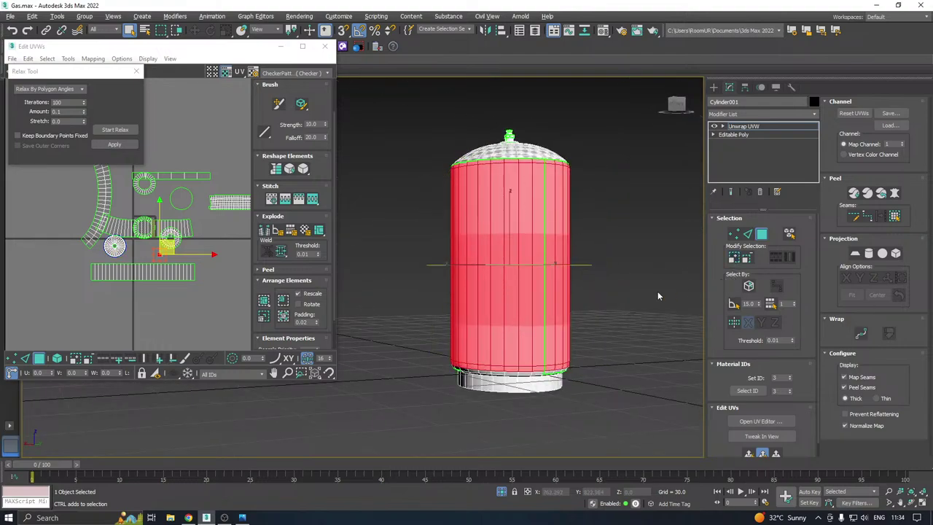
Check the selection's lower edge around the tank and apply a cylindrical map to the selected body faces
alt+middle_drag(528, 291, 514, 337)
scroll(510, 332, up, 4)
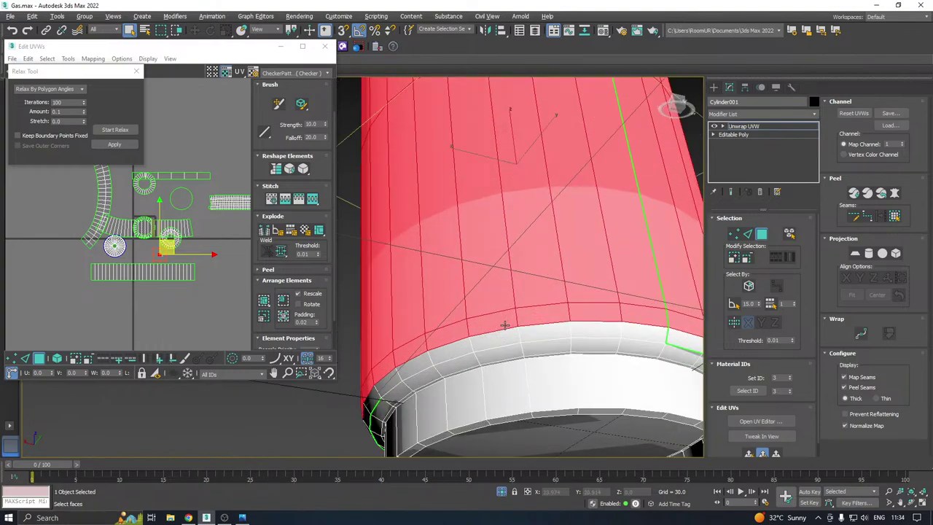
scroll(504, 325, down, 4)
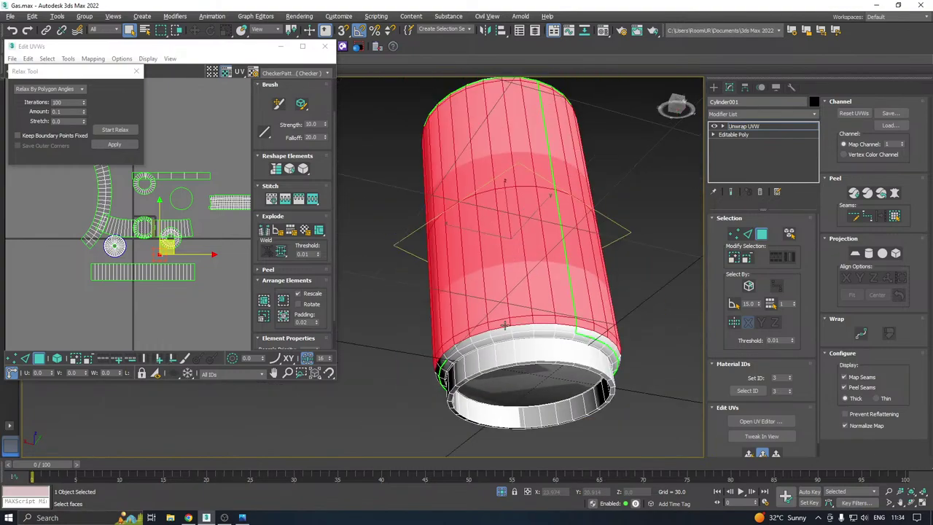
alt+middle_drag(539, 302, 518, 352)
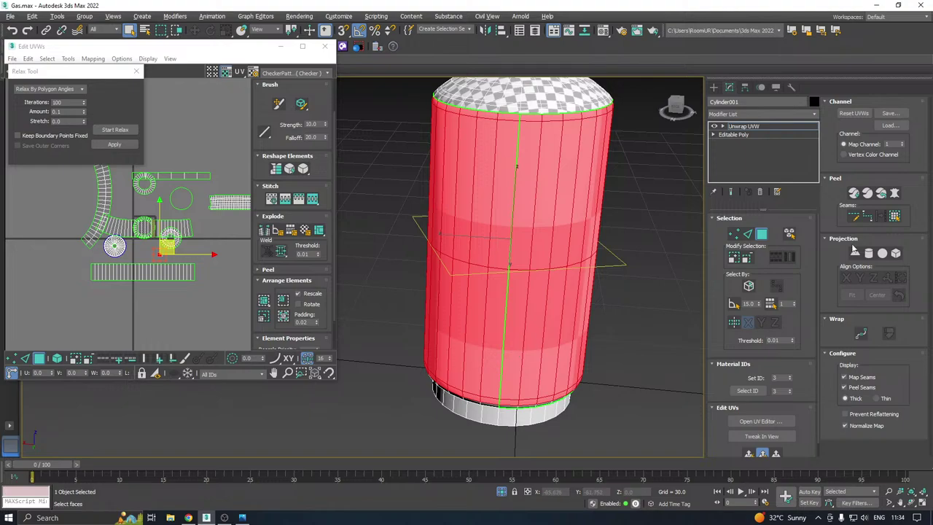
click(869, 254)
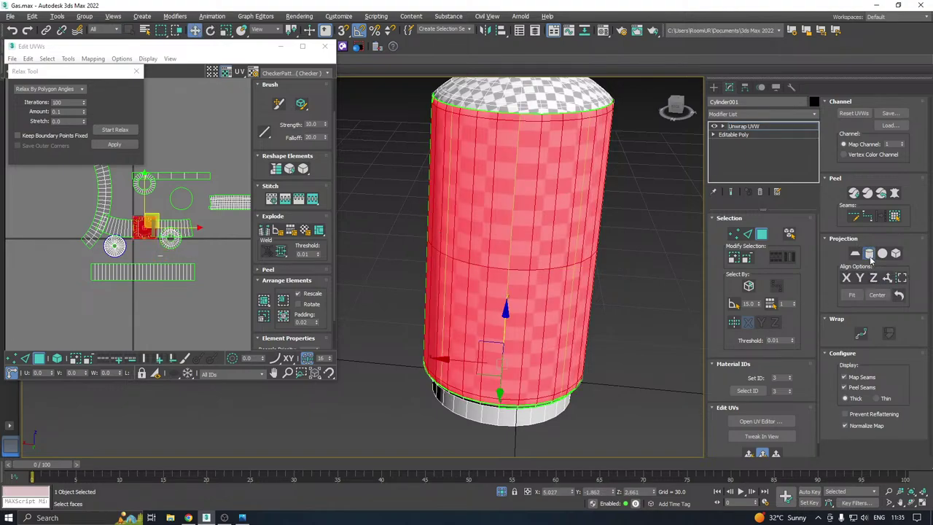
click(870, 258)
Weld the selected tank body UVs to close the stray horizontal seam beside the vertical seam
alt+middle_drag(619, 262, 572, 230)
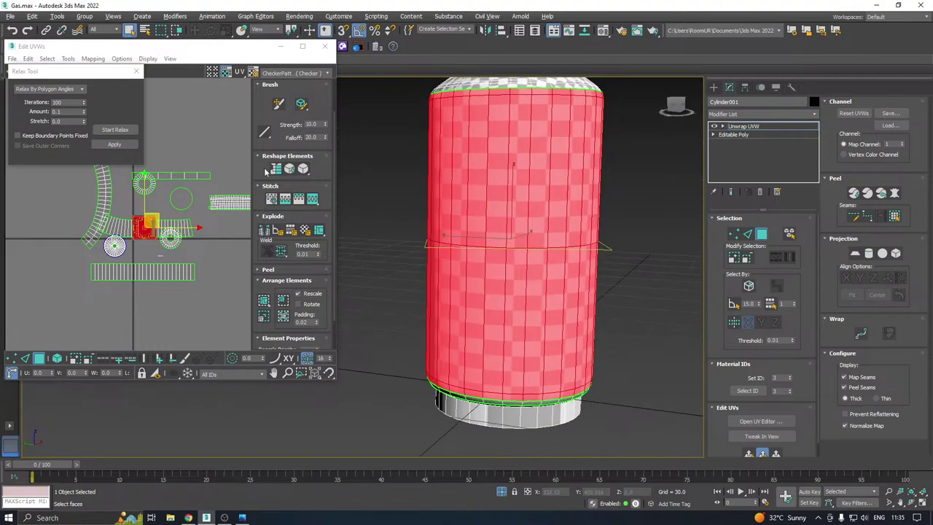
scroll(494, 254, down, 4)
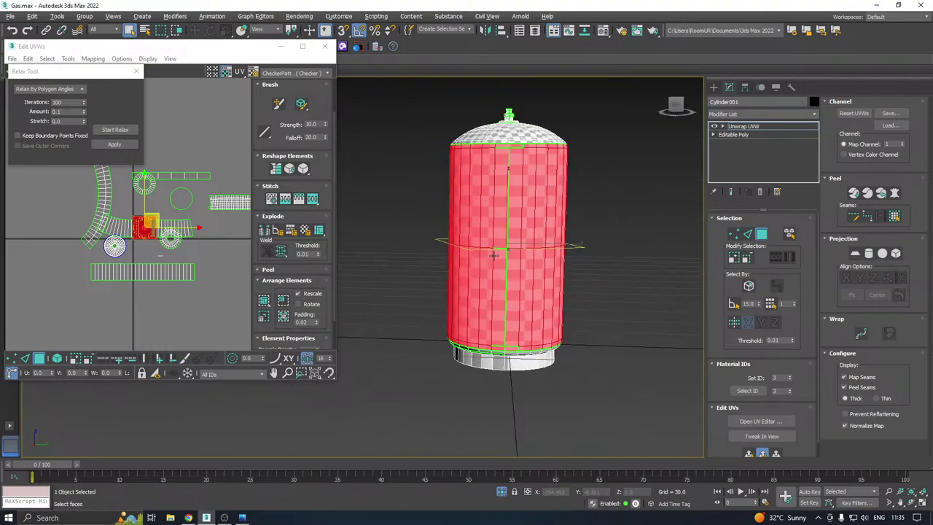
scroll(510, 250, up, 4)
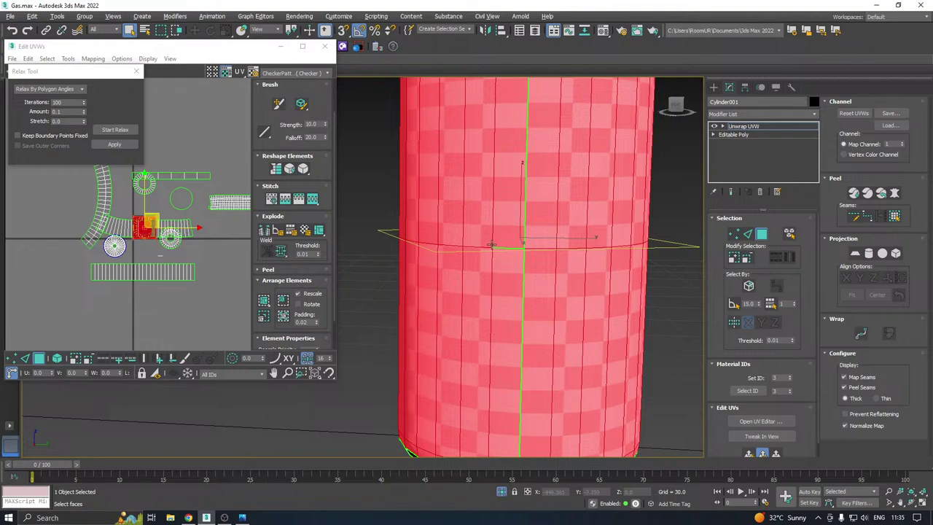
scroll(501, 251, up, 3)
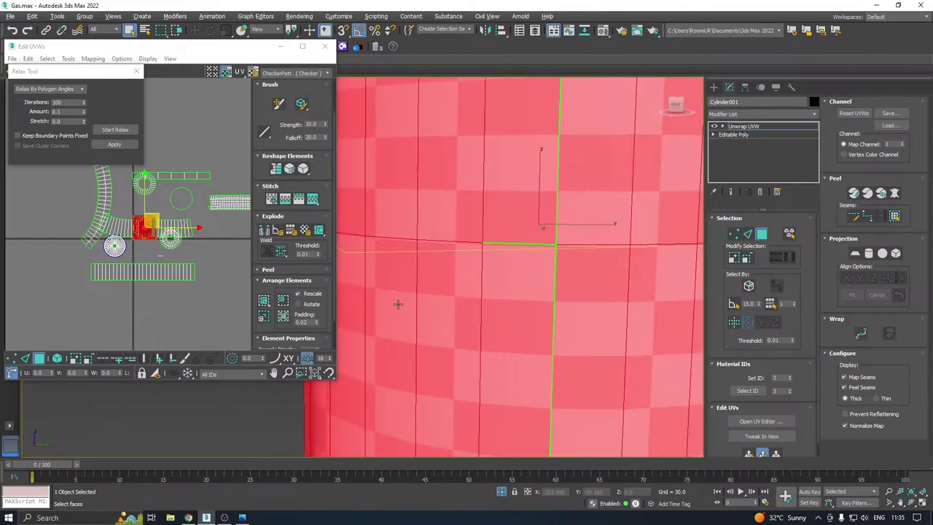
click(287, 256)
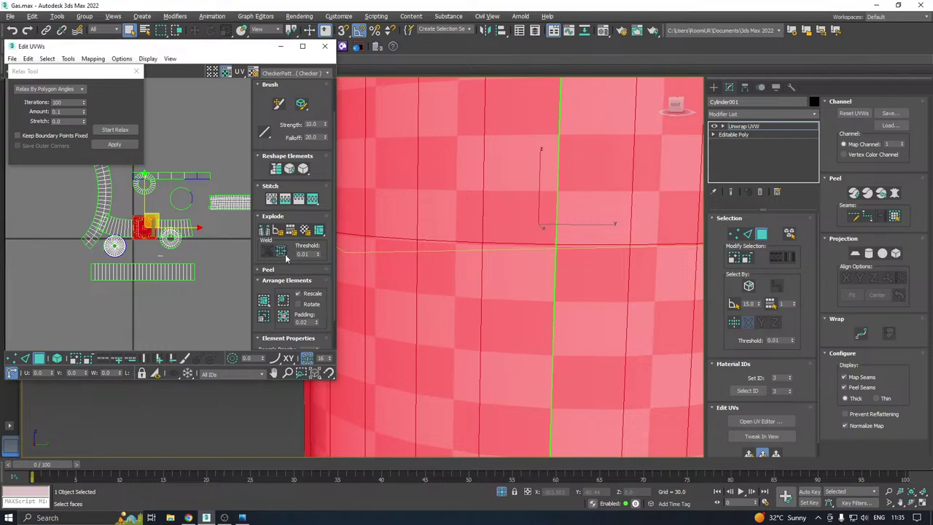
Relax the tank body's UVs by polygon angles and move the island below the long strip under the checker tile
scroll(145, 232, up, 3)
click(116, 131)
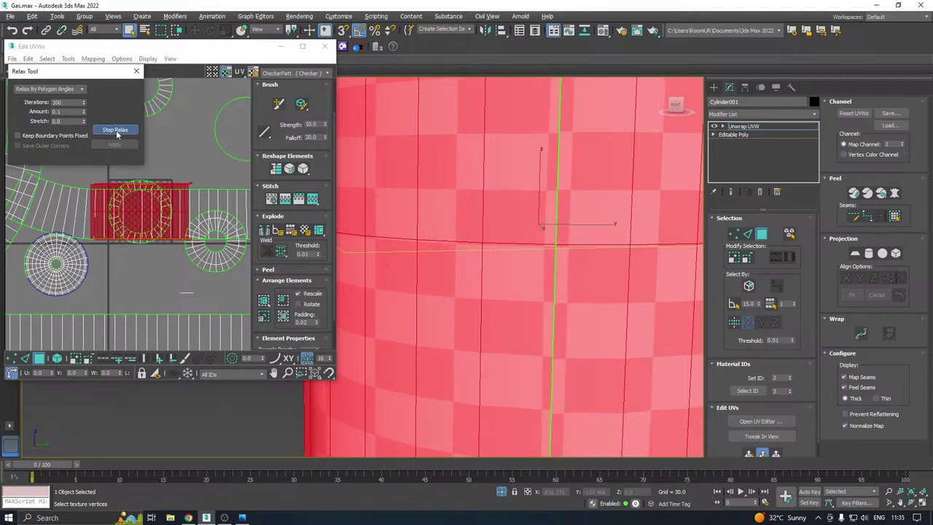
click(115, 131)
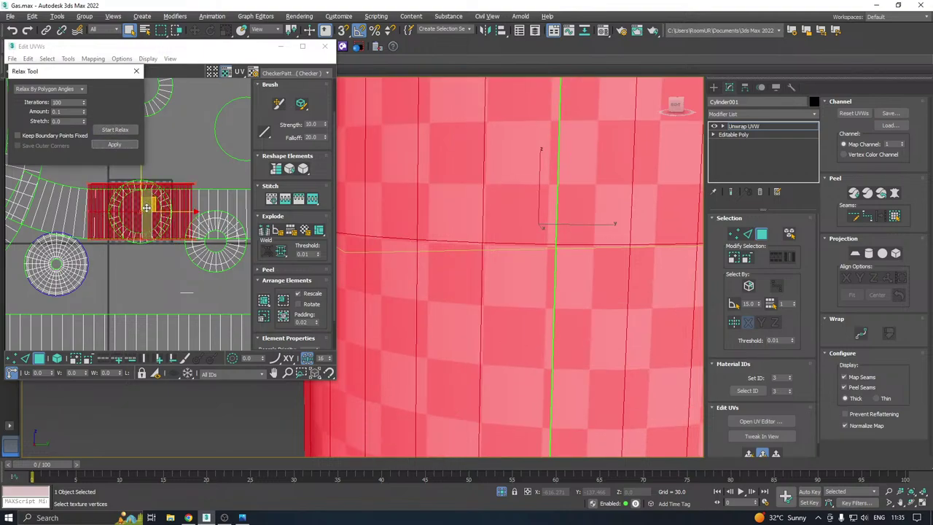
scroll(148, 209, down, 3)
drag(148, 210, 166, 321)
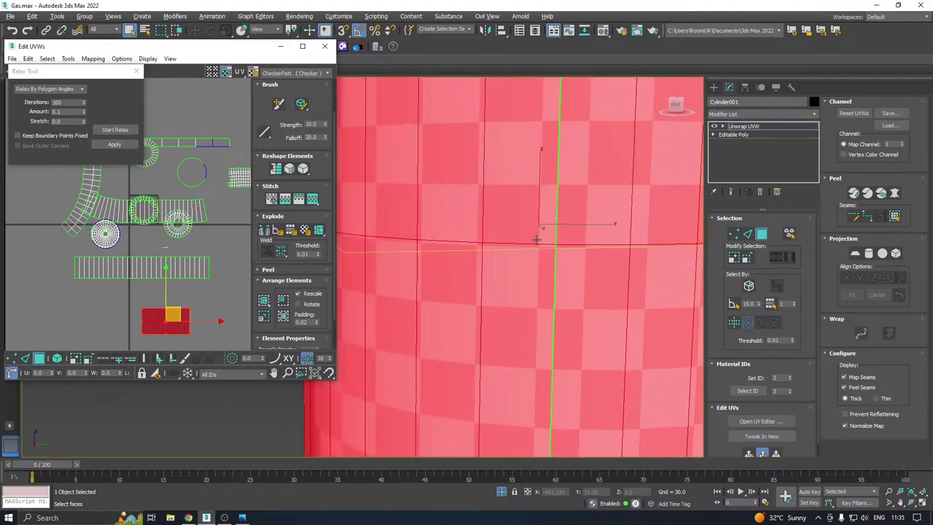
Select the flat disc recessed in the tank's base, planar map it, and relax it by polygon angles
scroll(529, 241, down, 5)
scroll(529, 241, down, 3)
alt+middle_drag(564, 227, 599, 184)
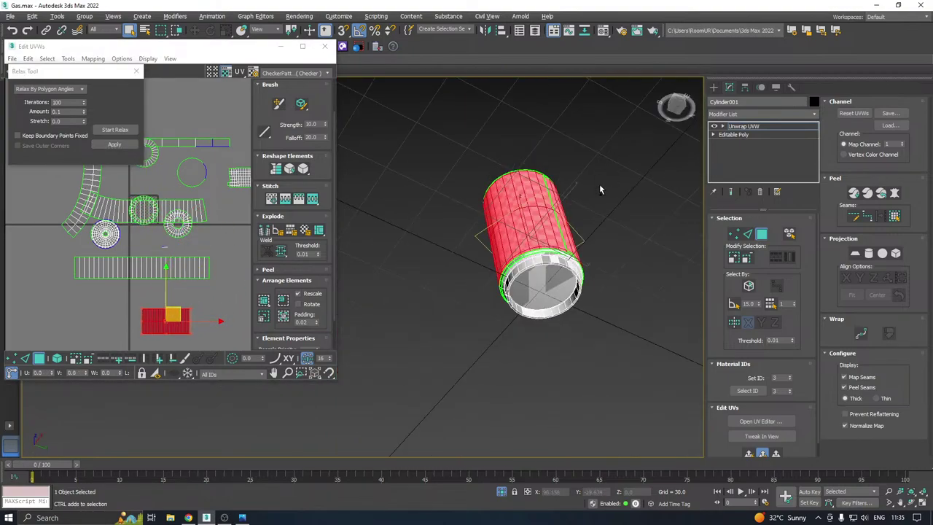
scroll(534, 260, up, 5)
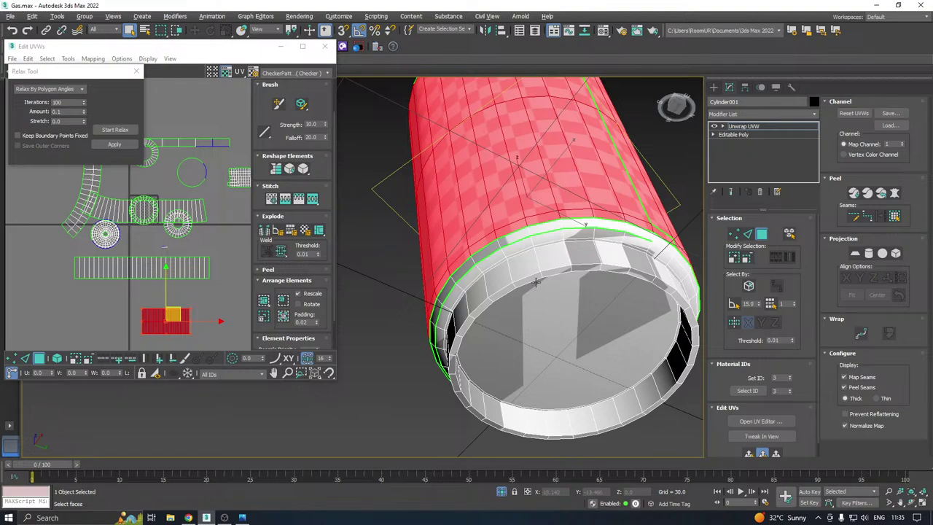
click(586, 288)
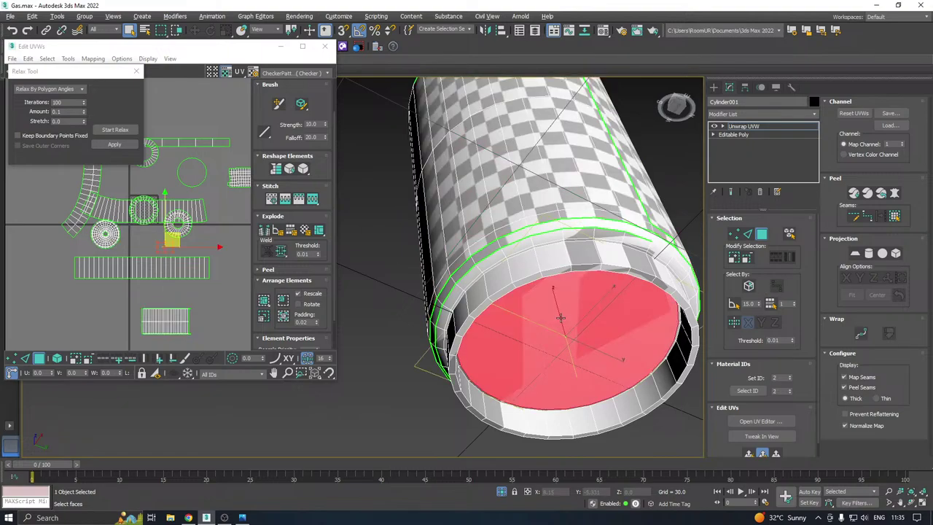
click(128, 133)
click(127, 133)
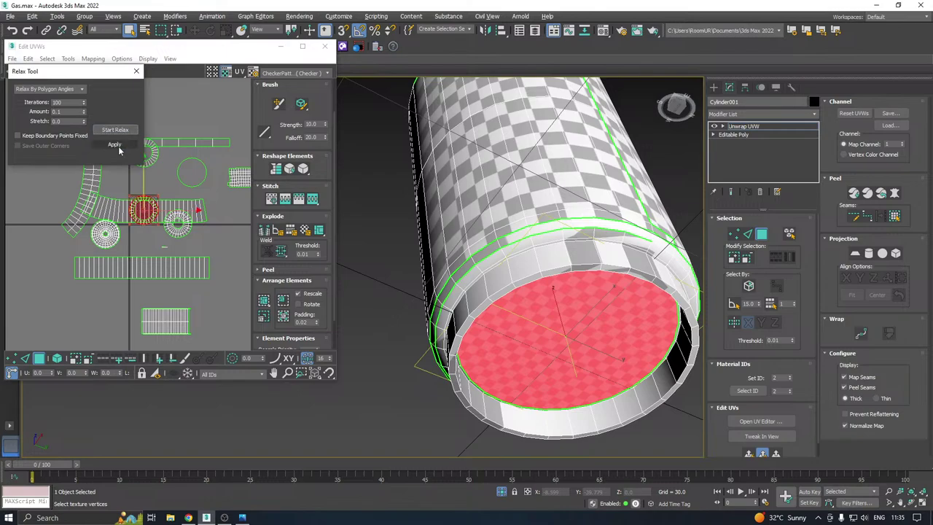
click(494, 412)
ctrl+click(538, 423)
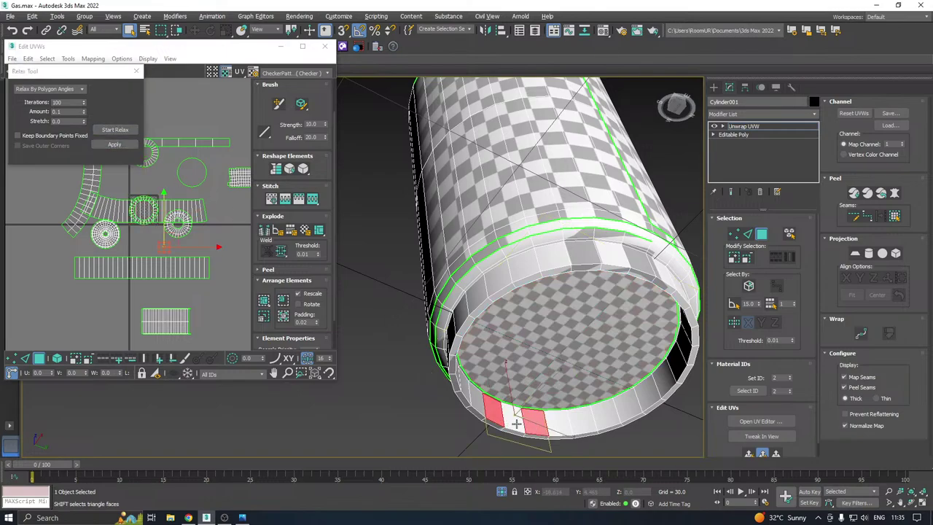
ctrl+click(516, 423)
shift+click(517, 423)
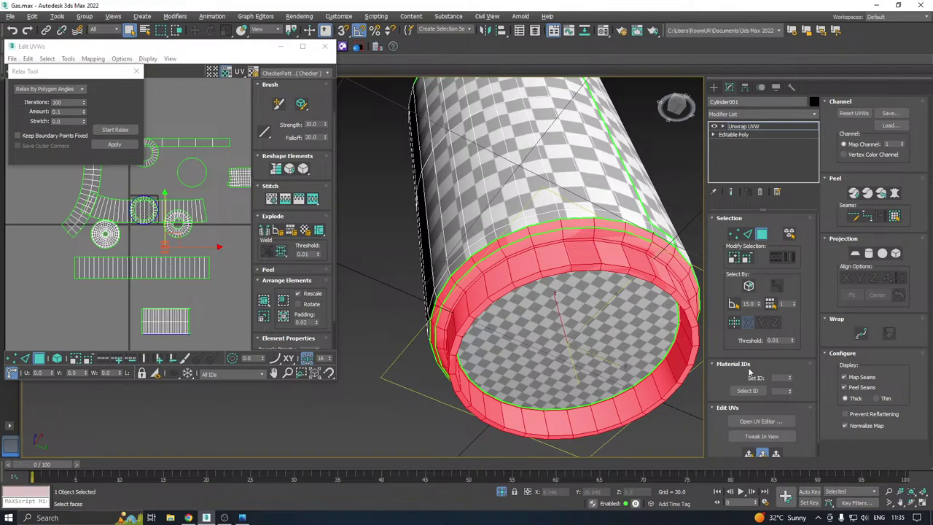
click(588, 420)
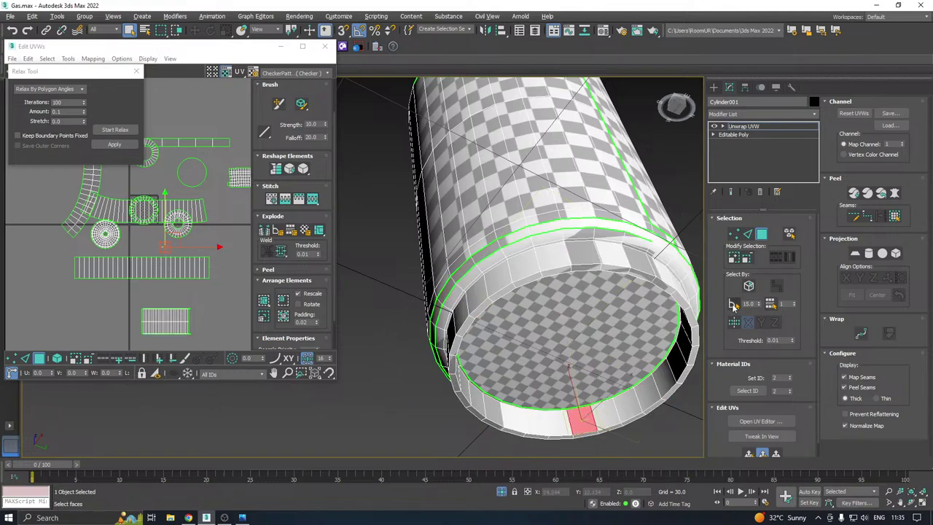
With planar-angle selection on, planar map the picked faces of the foot ring's flat rim and relax them by polygon angles
click(733, 305)
click(489, 301)
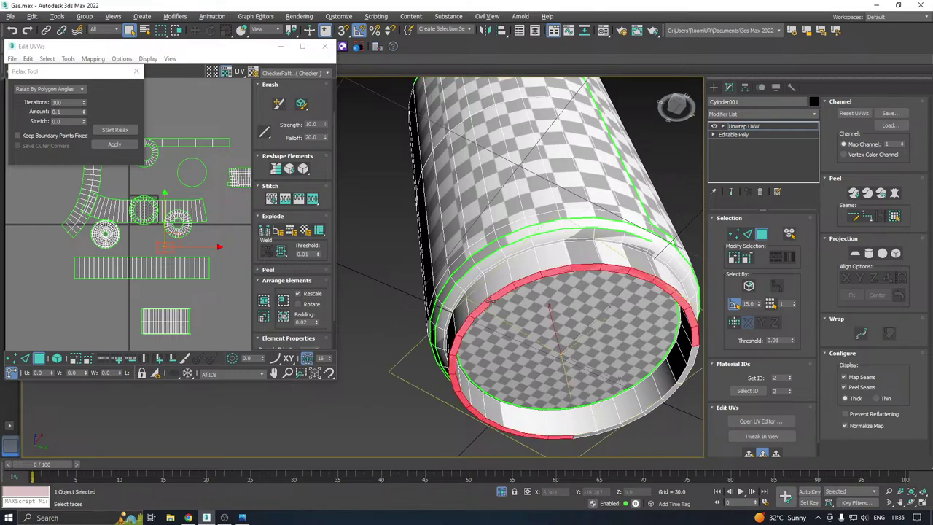
click(756, 454)
click(116, 129)
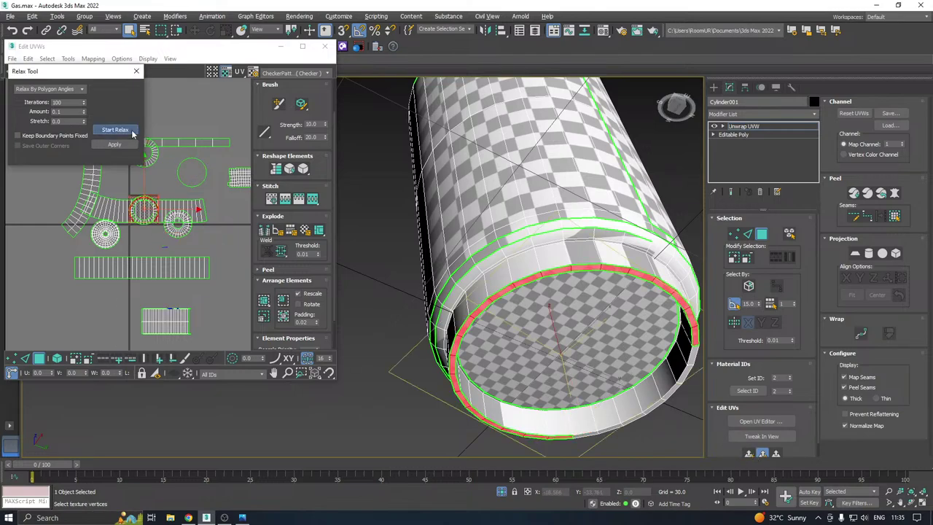
click(131, 131)
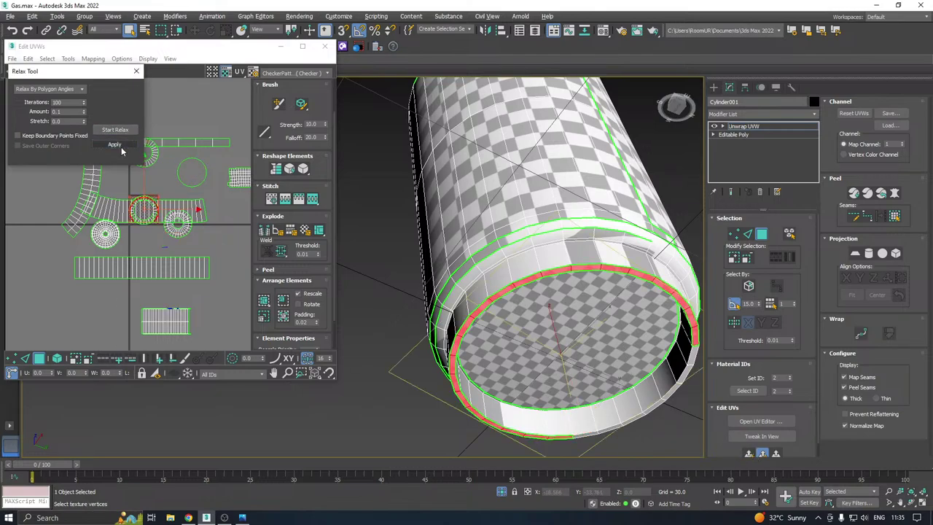
Select the foot ring's entire flat rim loop, planar map it as one piece, and relax it by polygon angles
click(549, 425)
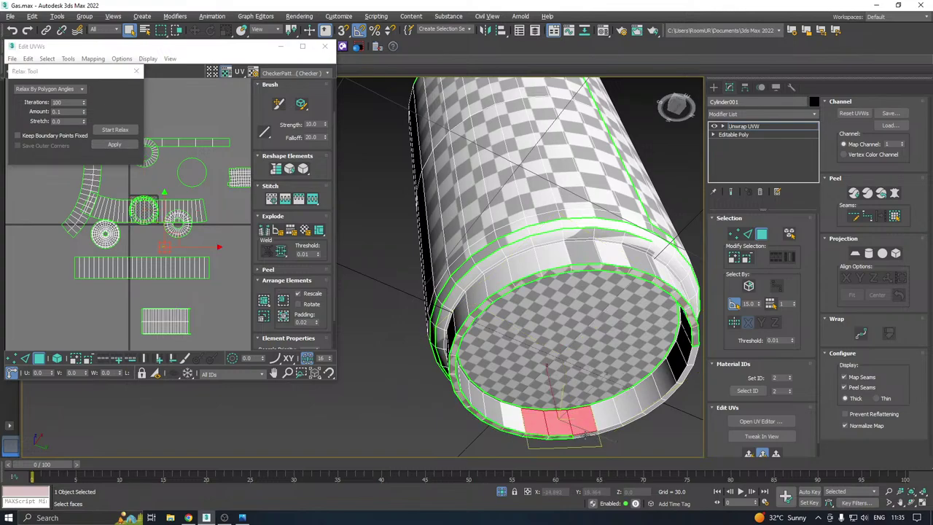
shift+click(583, 434)
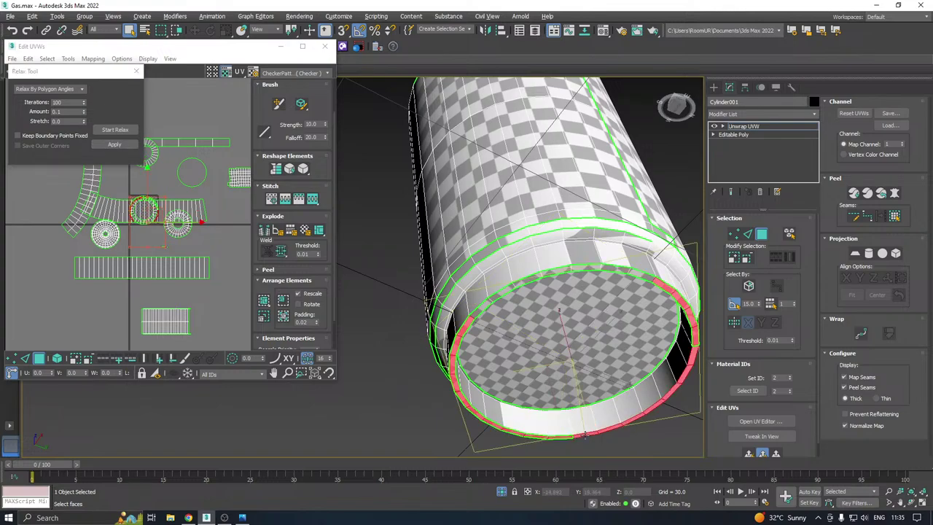
shift+click(563, 279)
click(747, 454)
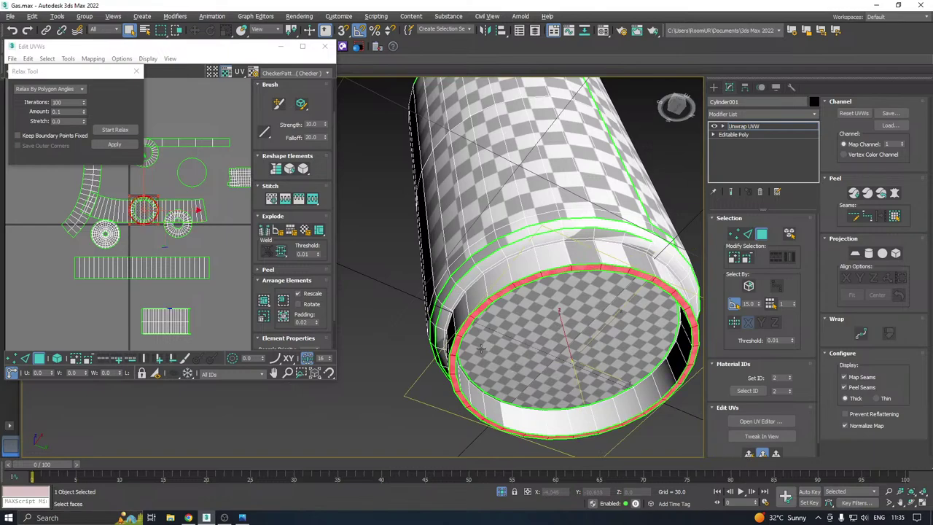
click(119, 132)
click(118, 131)
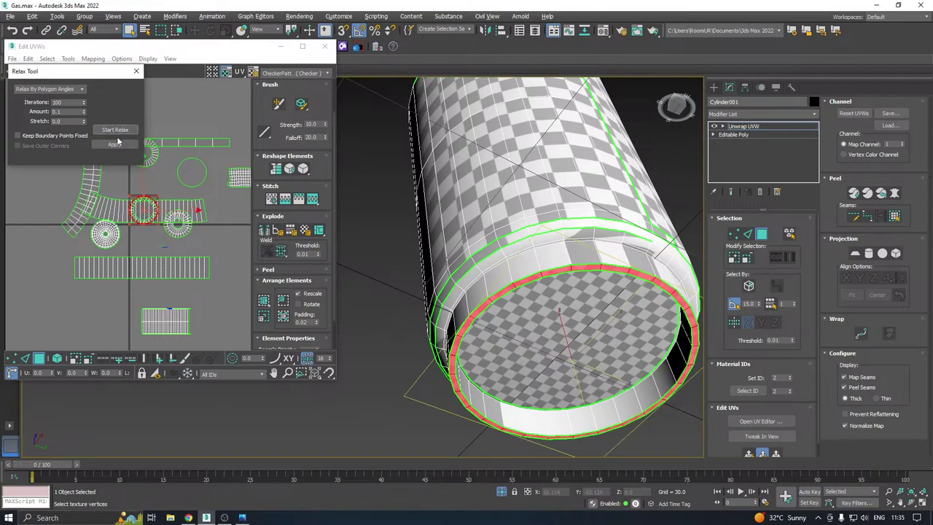
Select all faces of the foot ring's inner wall, cylindrically map them along Z, and relax them by polygon angles
click(567, 424)
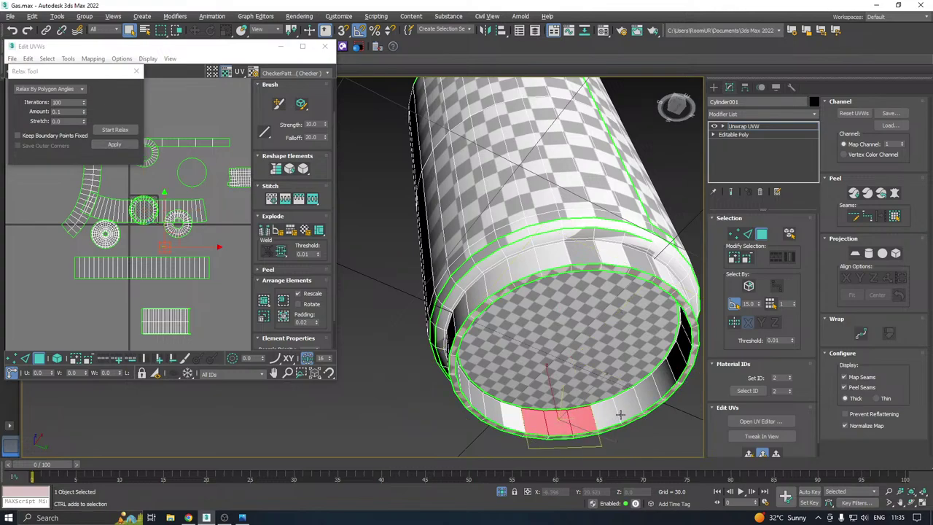
shift+click(620, 415)
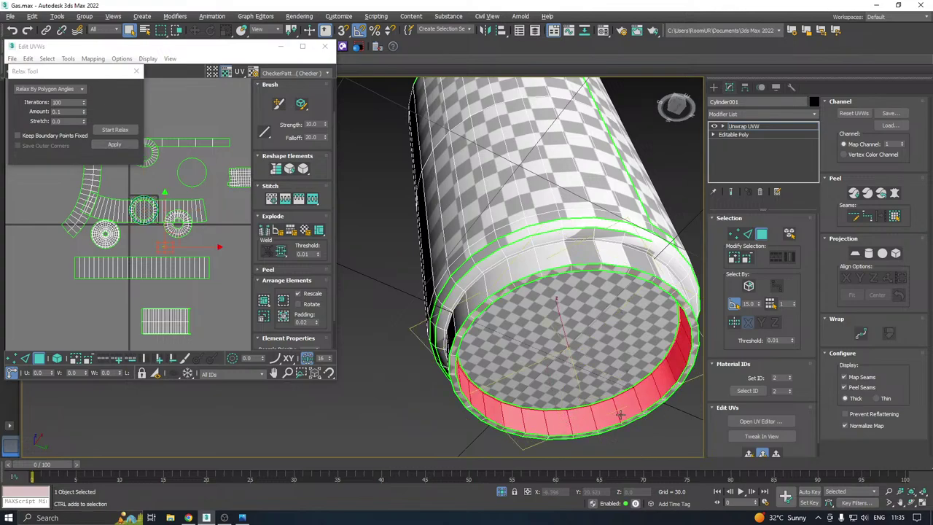
click(868, 253)
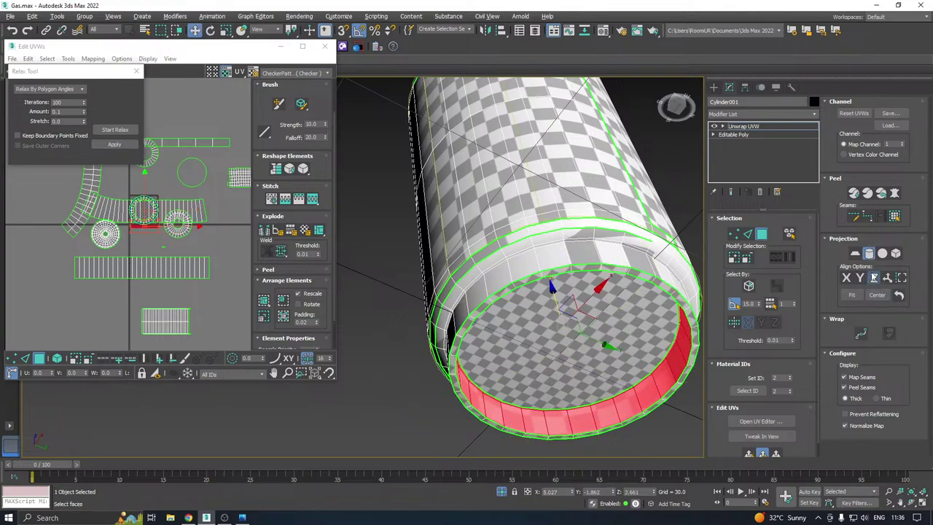
click(868, 253)
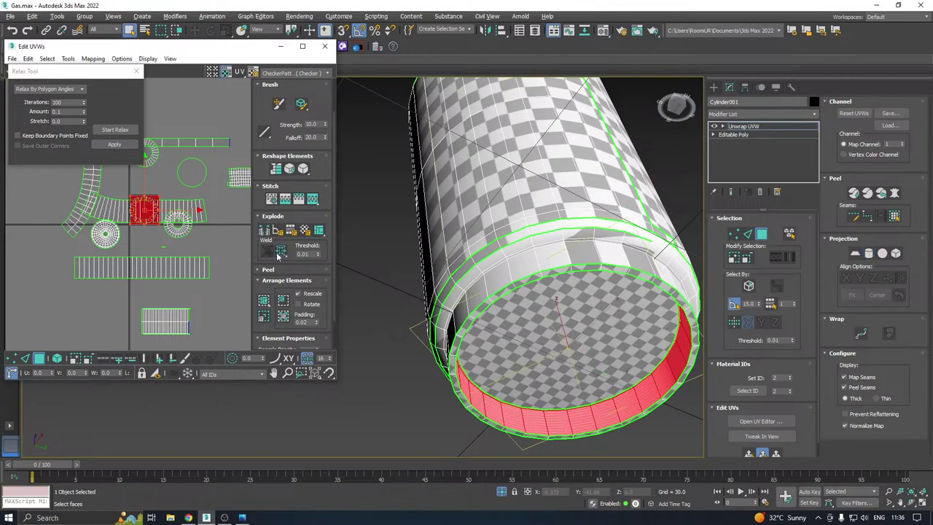
click(116, 129)
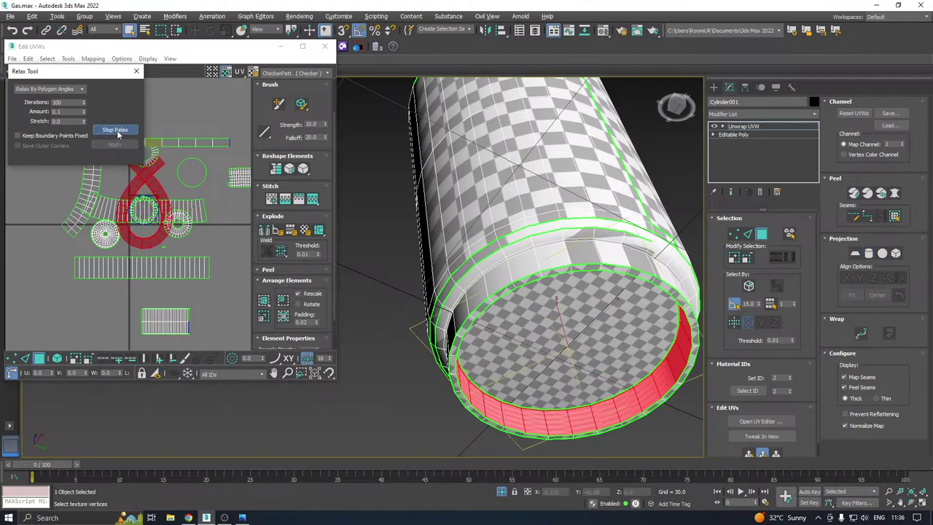
click(116, 129)
Straighten the inner wall's UV island into a strip and relax it again by polygon angles
middle_drag(186, 216, 186, 234)
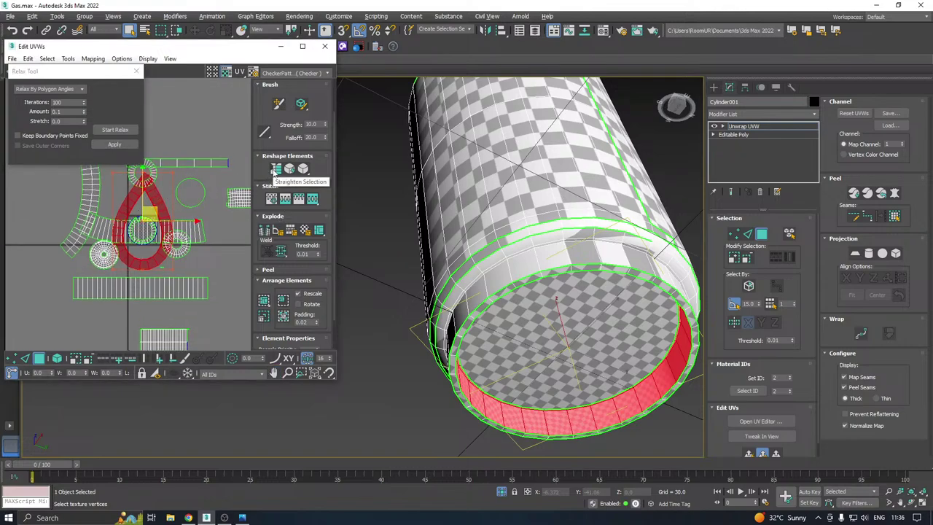
click(276, 170)
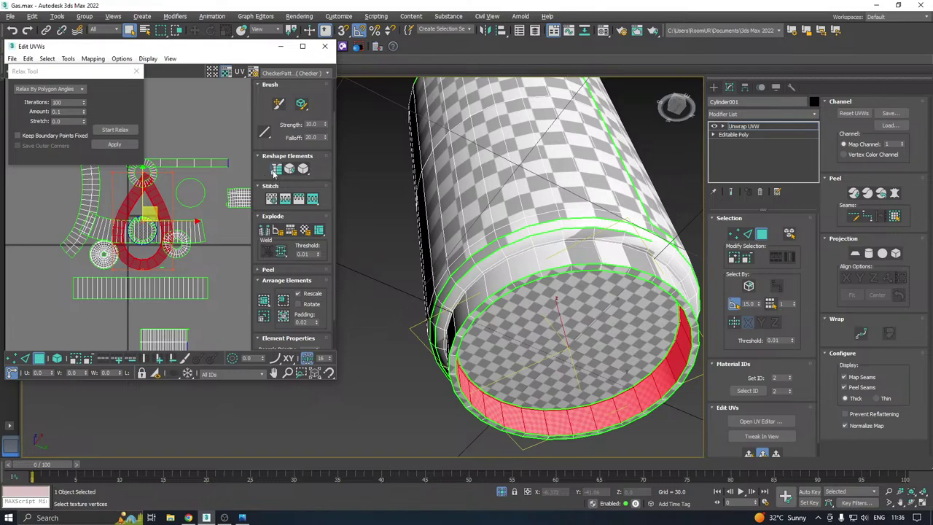
click(115, 129)
click(124, 133)
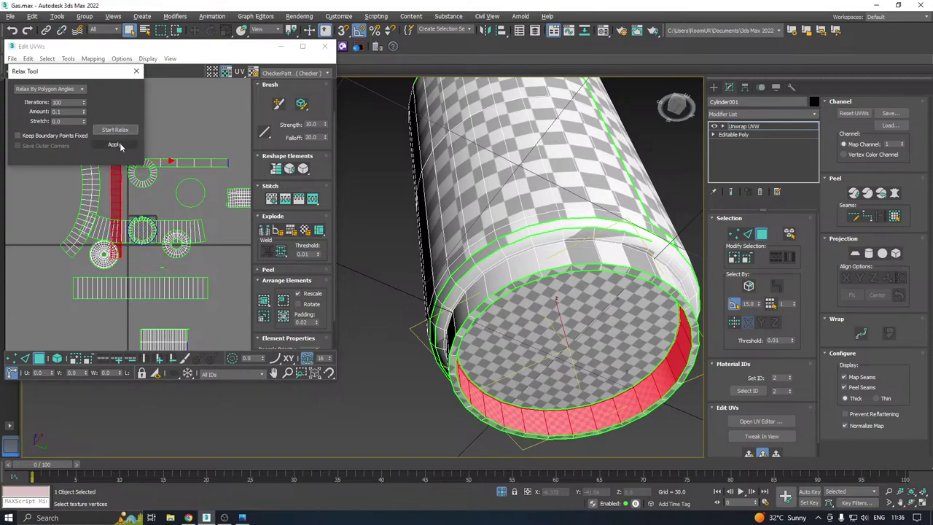
Select the loop of faces around the foot ring's outer wall, without the tank's rounded shoulder above it
click(543, 262)
alt+middle_drag(543, 262, 547, 233)
double_click(498, 262)
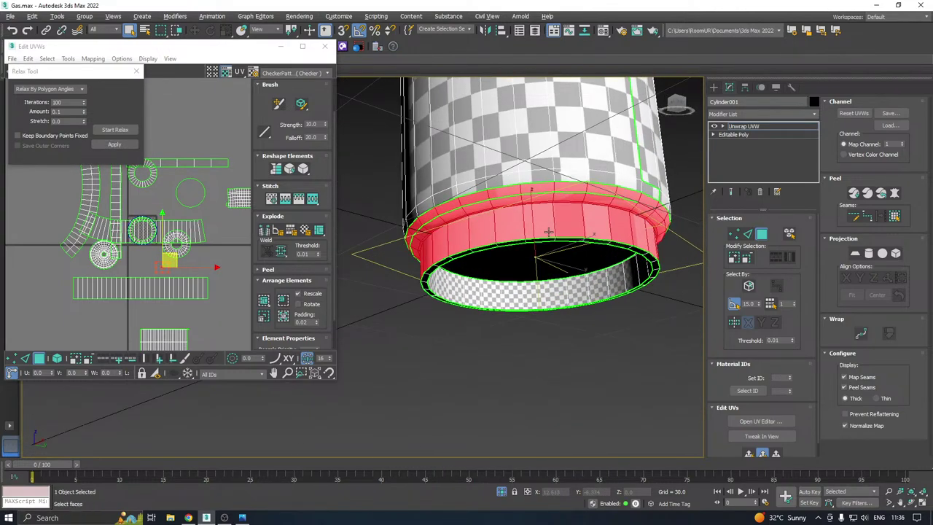
key(ctrl+s)
click(550, 228)
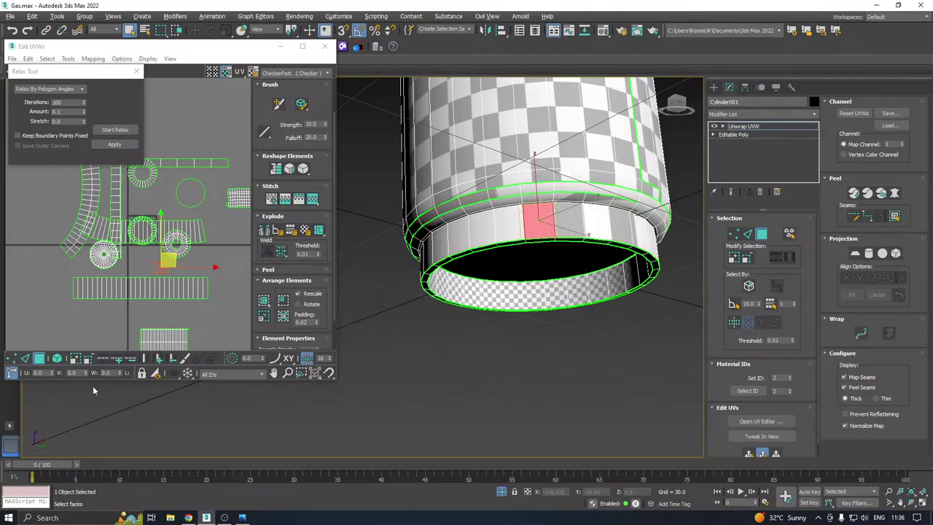
click(146, 359)
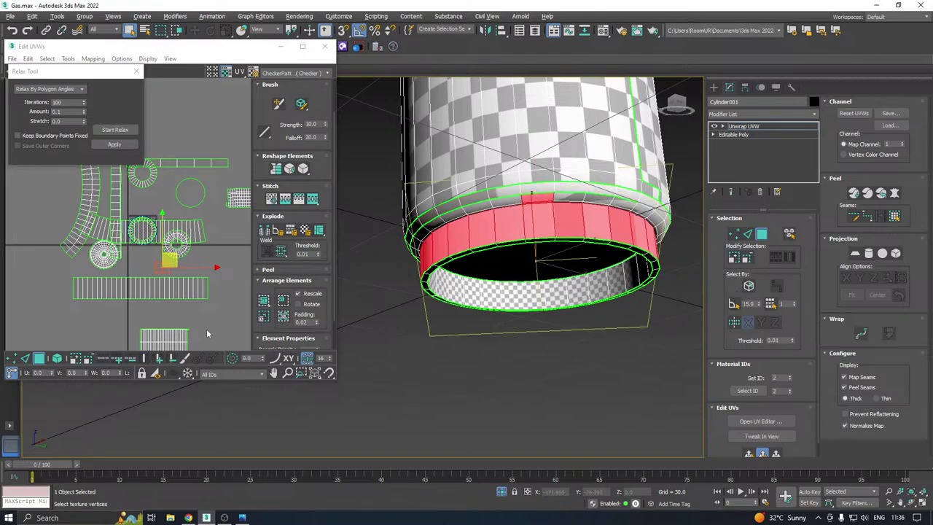
click(542, 211)
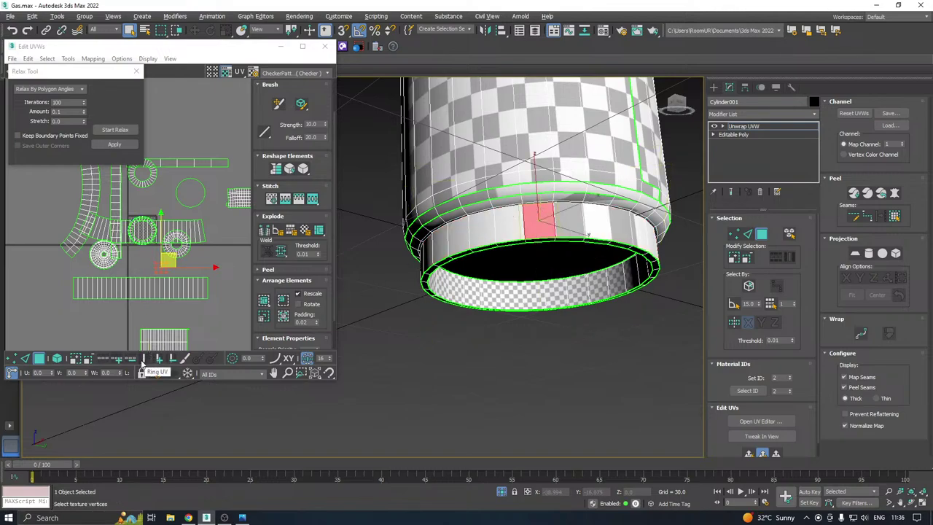
key(ctrl+z)
alt+middle_drag(527, 230, 602, 215)
alt+middle_drag(513, 253, 529, 232)
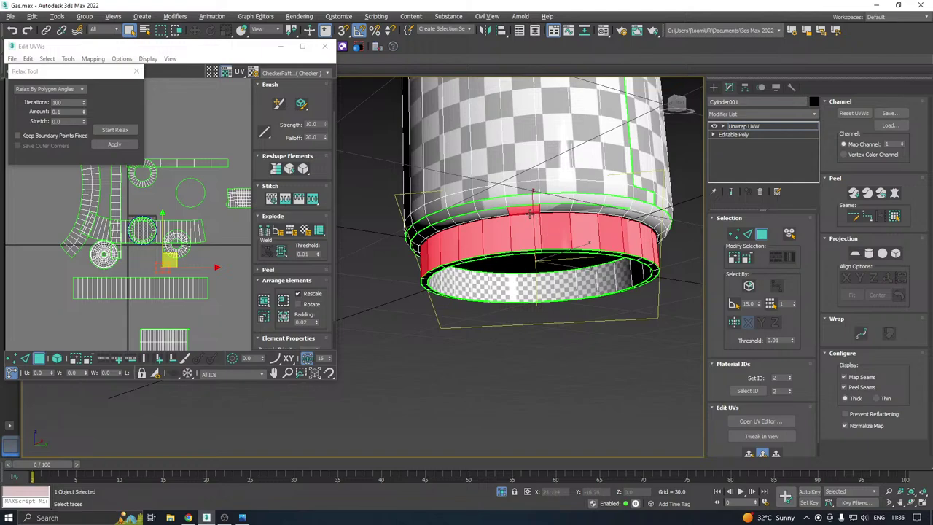
Cylindrically map the outer wall selection along Z, relax it by polygon angles, straighten the island, and relax it again
click(870, 254)
click(874, 278)
click(869, 254)
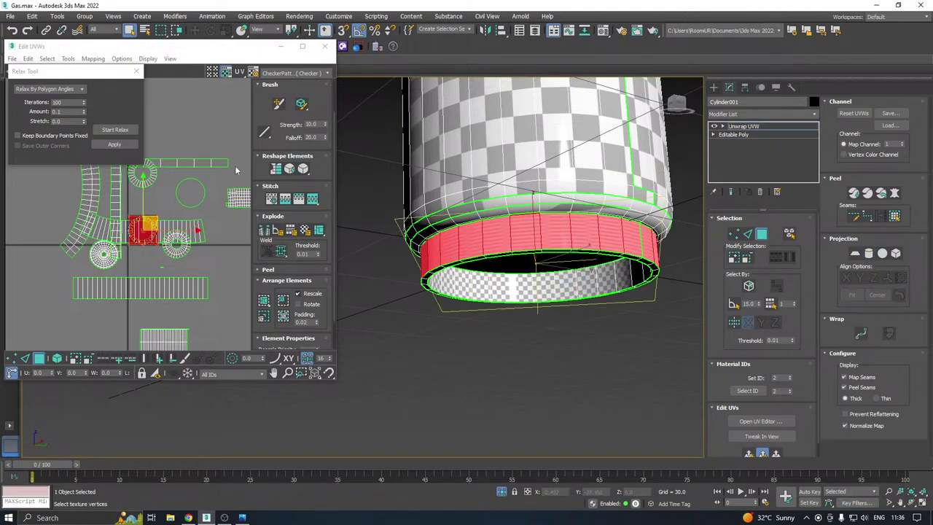
click(114, 129)
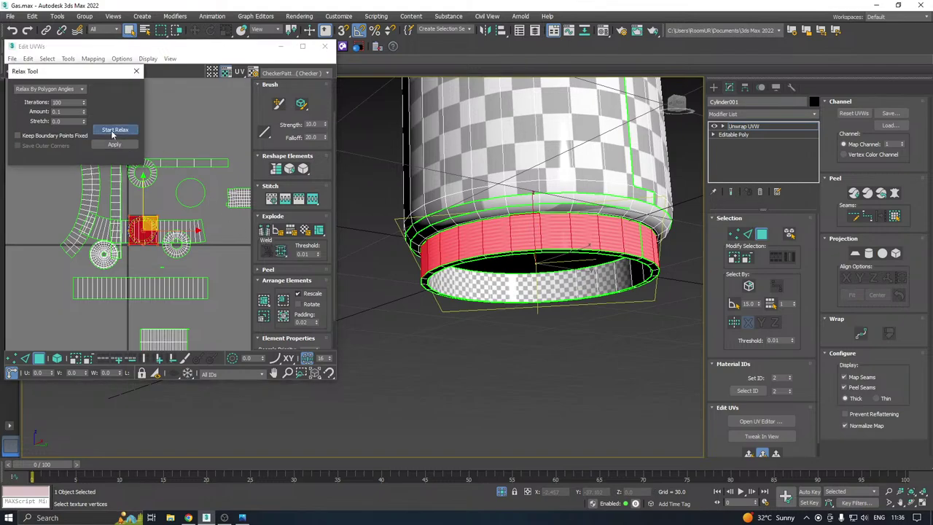
click(114, 144)
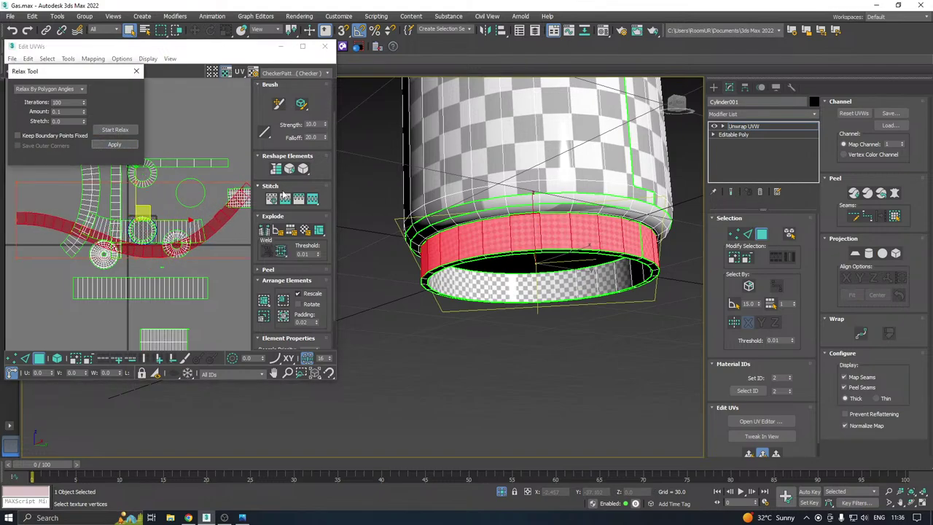
click(276, 169)
click(123, 133)
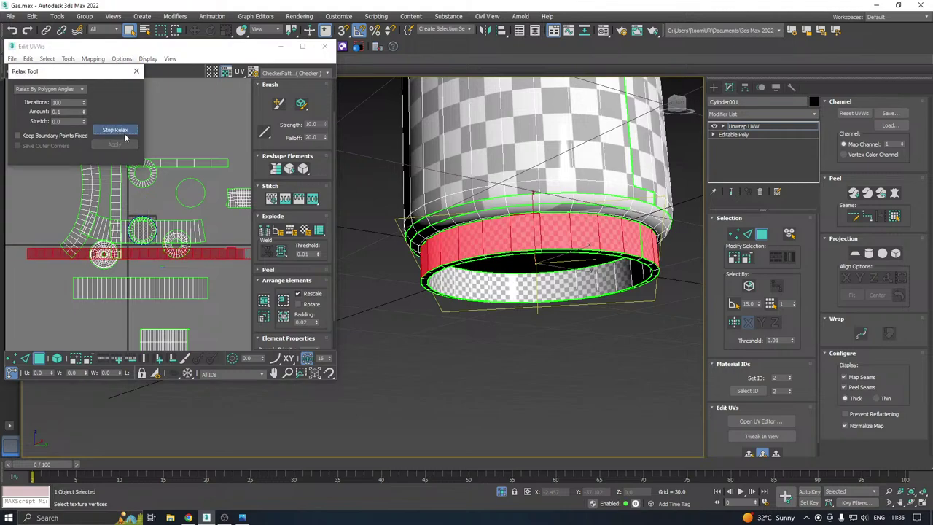
click(124, 133)
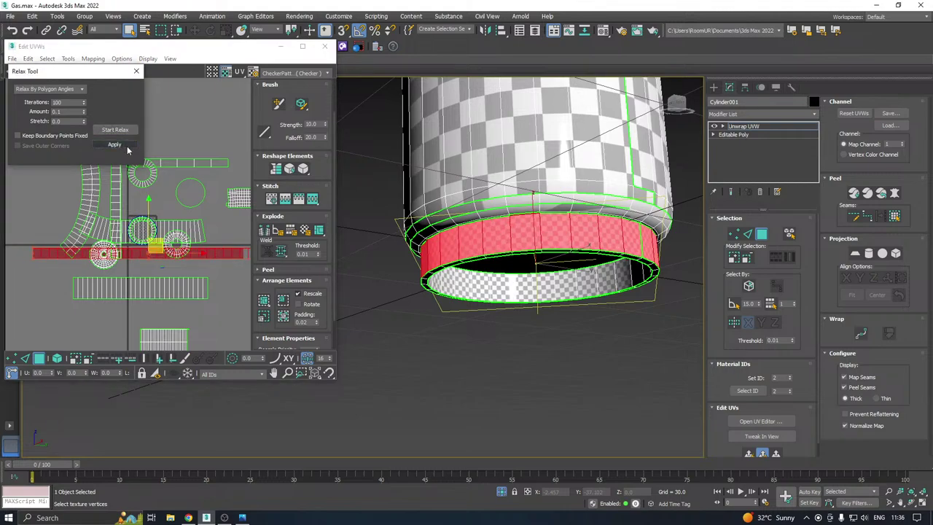
Remove the thin stray face above the outer wall from the selection, then cylindrically map and relax the remaining wall faces
alt+middle_drag(534, 226, 531, 193)
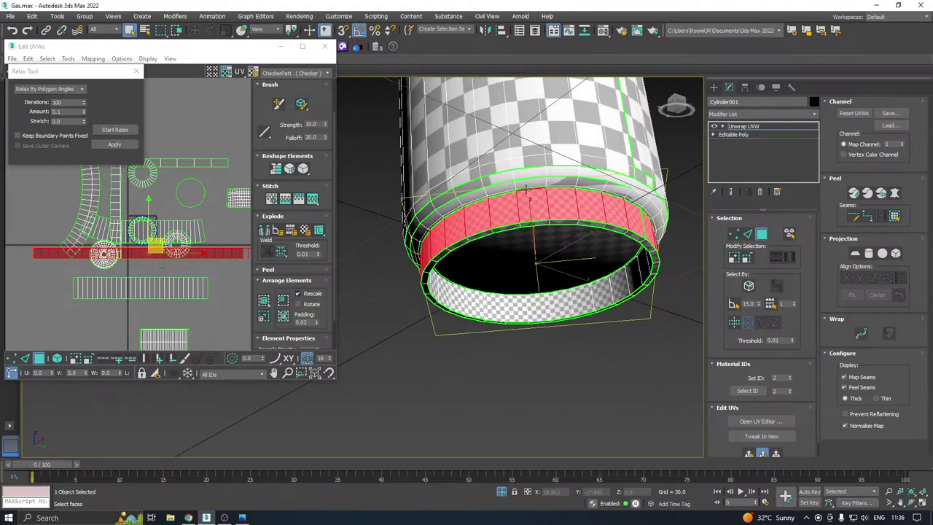
scroll(530, 191, up, 5)
alt+click(520, 192)
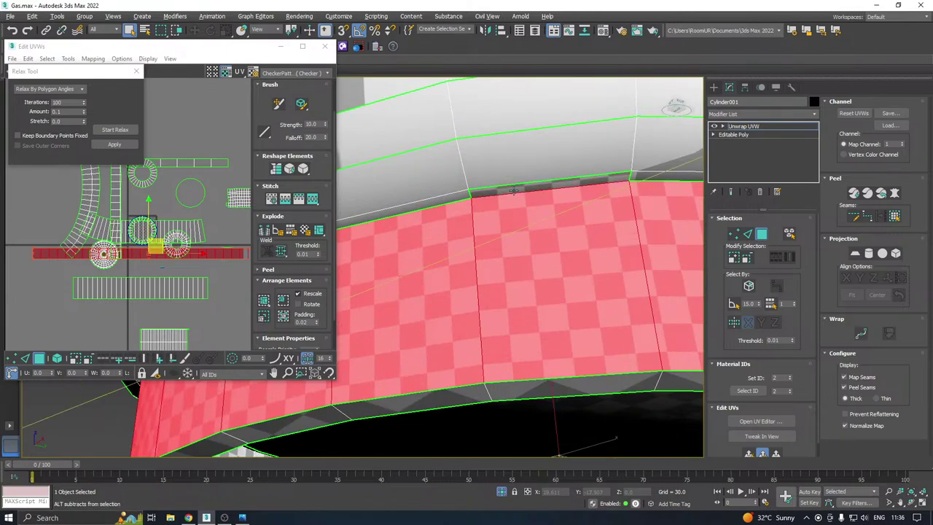
click(869, 253)
click(869, 254)
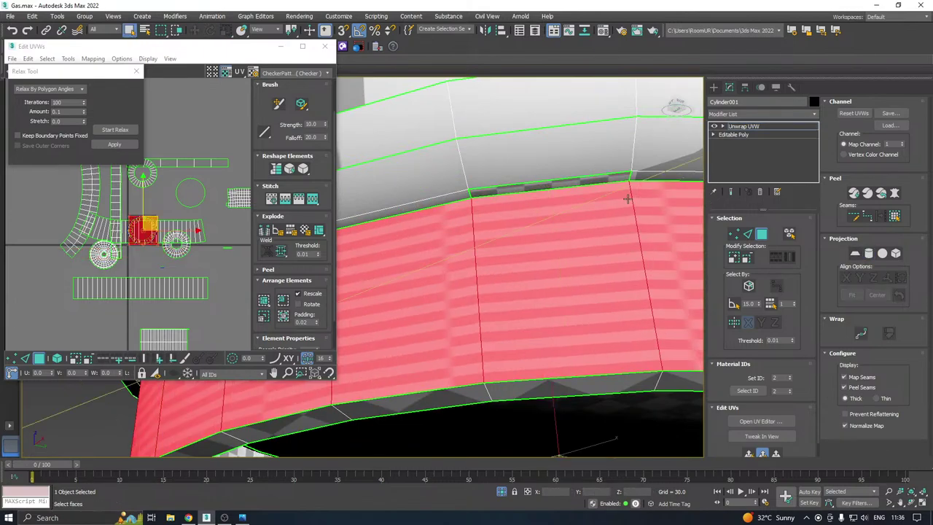
click(117, 130)
click(120, 130)
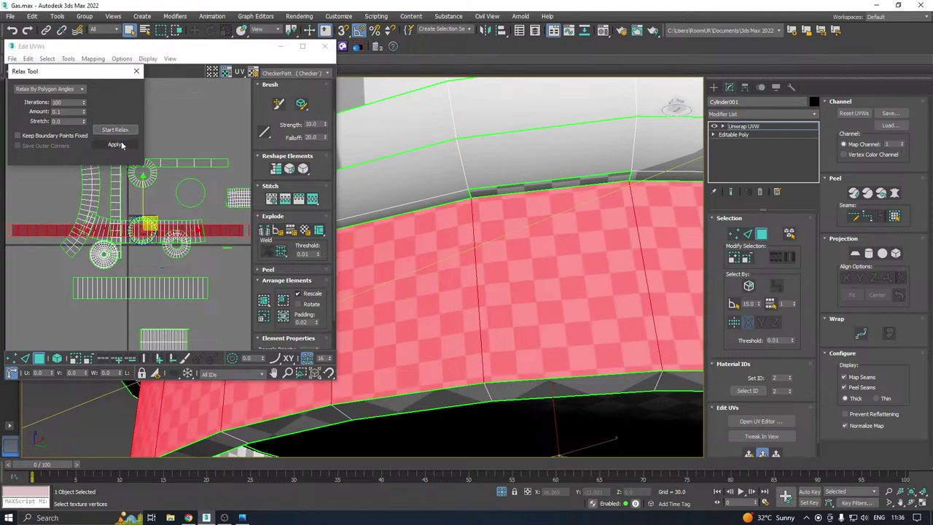
scroll(523, 252, down, 5)
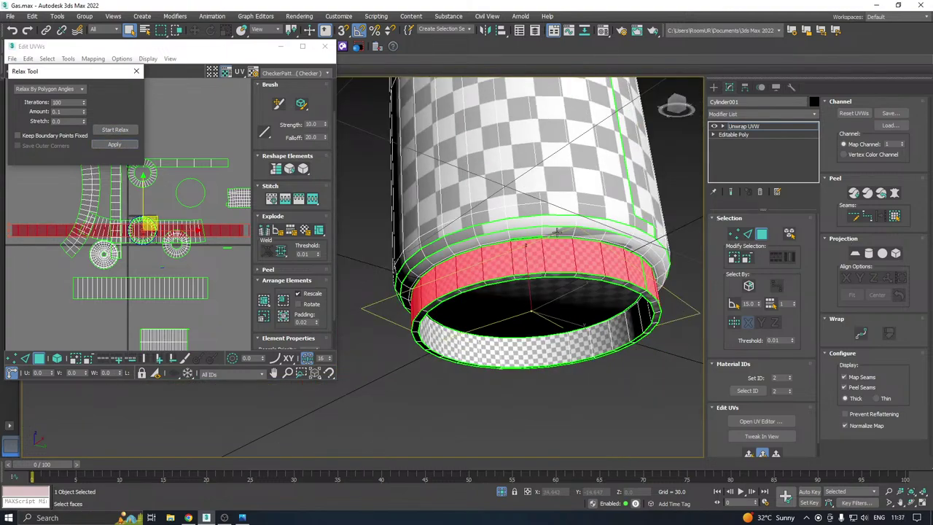
Select the edge loop around the tank's rounded lower shoulder and convert it to a selection of the adjoining polygons
click(750, 234)
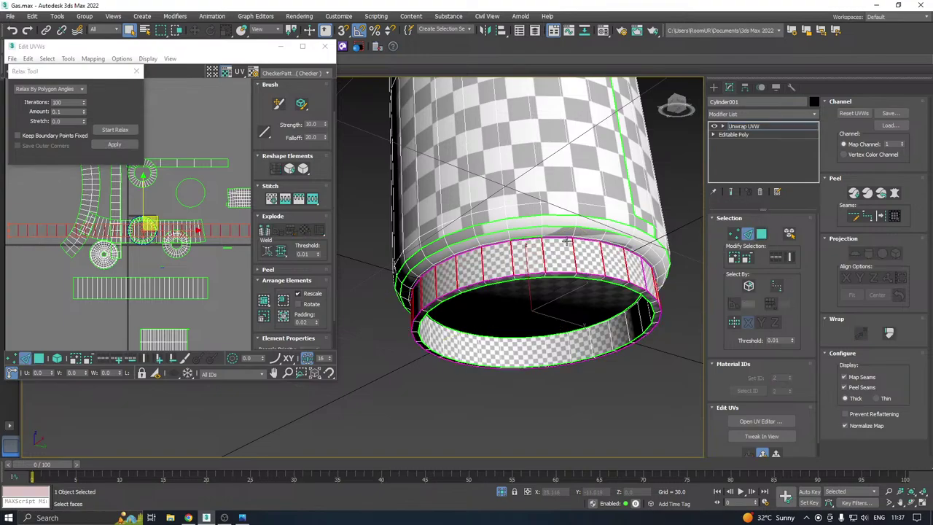
double_click(534, 227)
alt+middle_drag(533, 228, 633, 240)
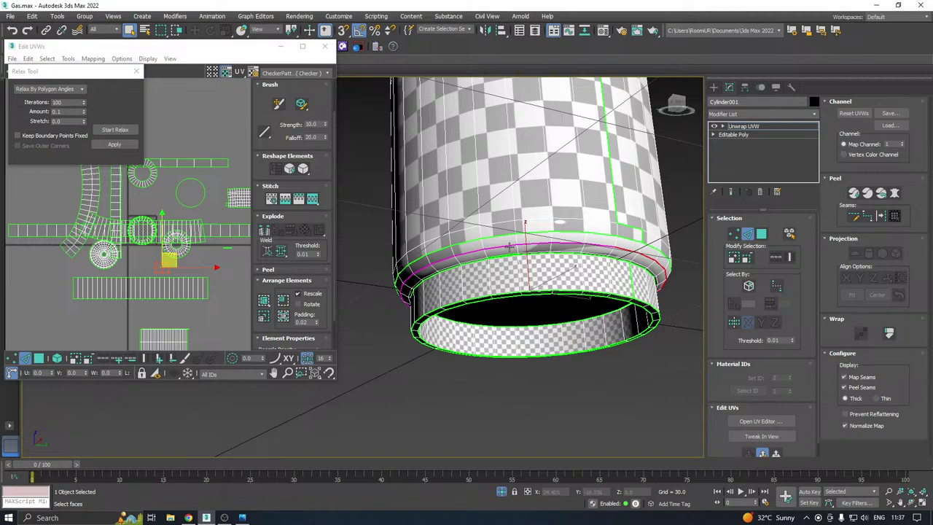
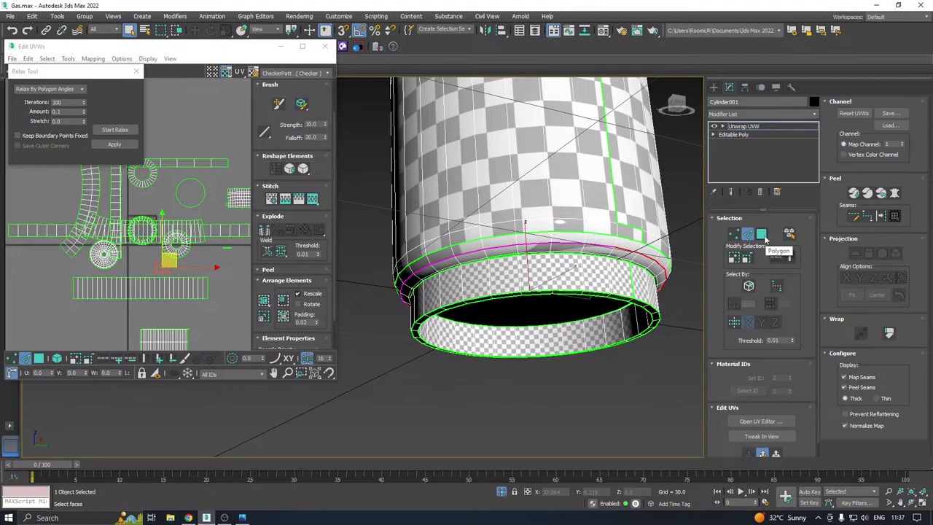
click(762, 234)
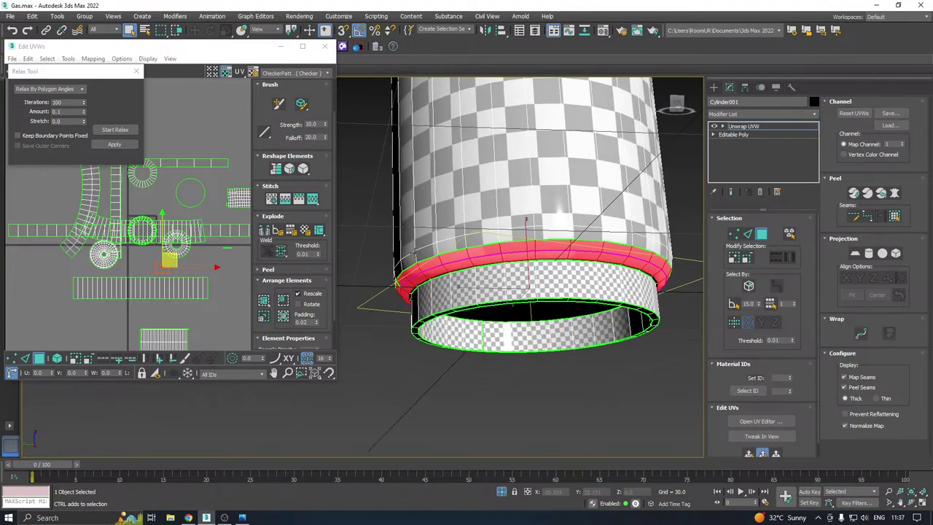
alt+middle_drag(548, 249, 387, 255)
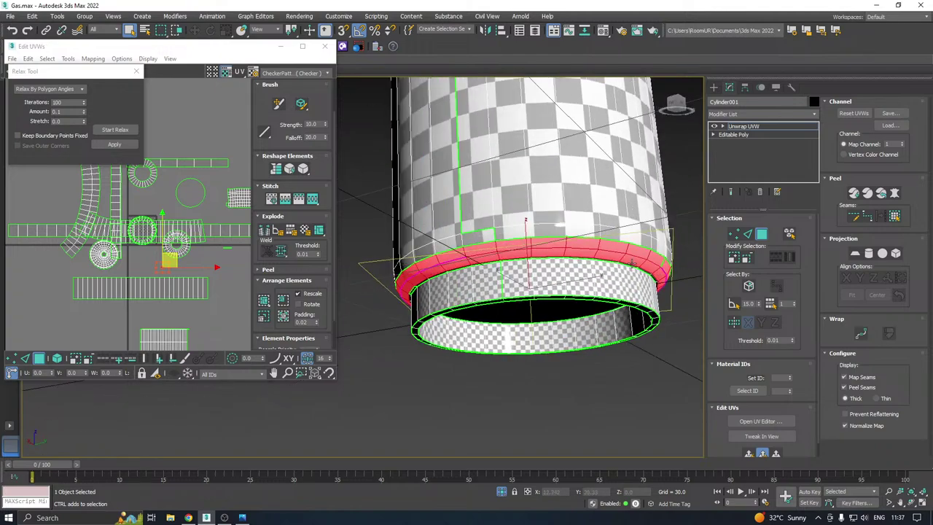
alt+middle_drag(634, 263, 480, 267)
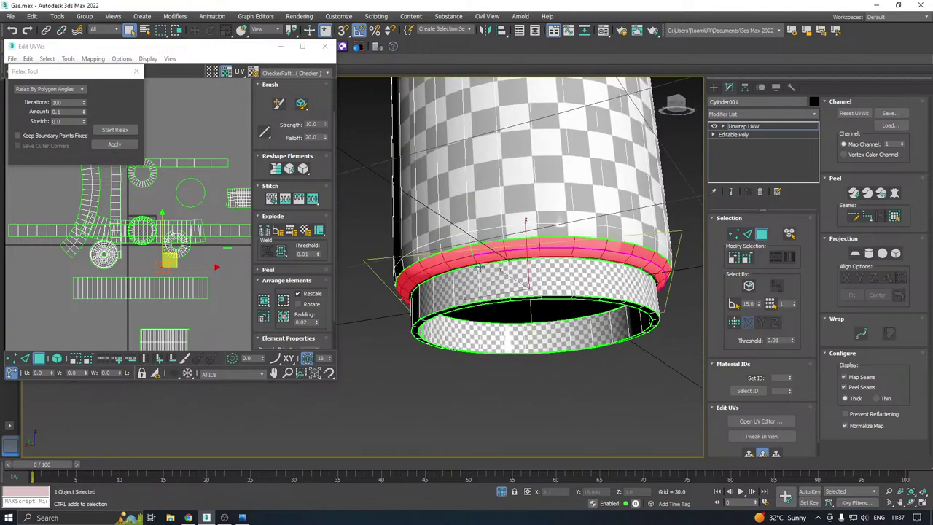
Planar map the rounded shoulder band as one ring and relax it by polygon angles
click(751, 453)
scroll(140, 188, up, 3)
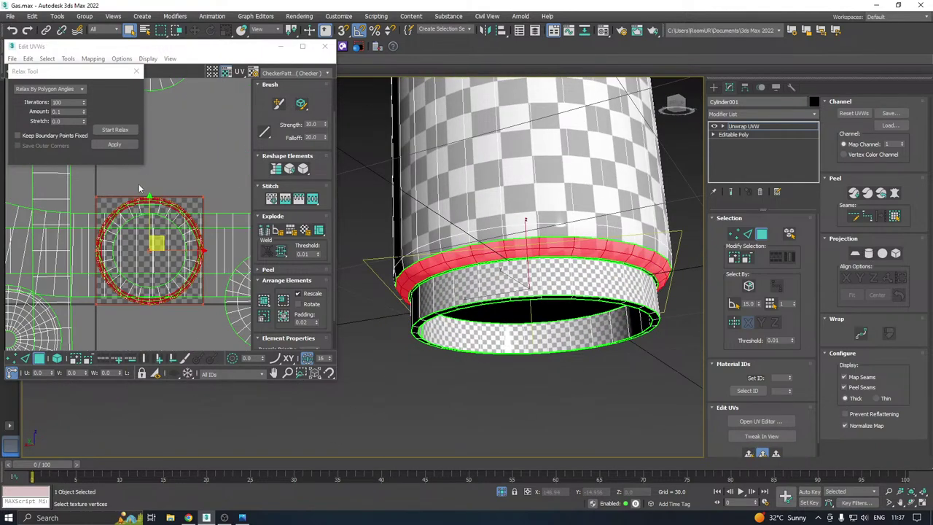
click(106, 130)
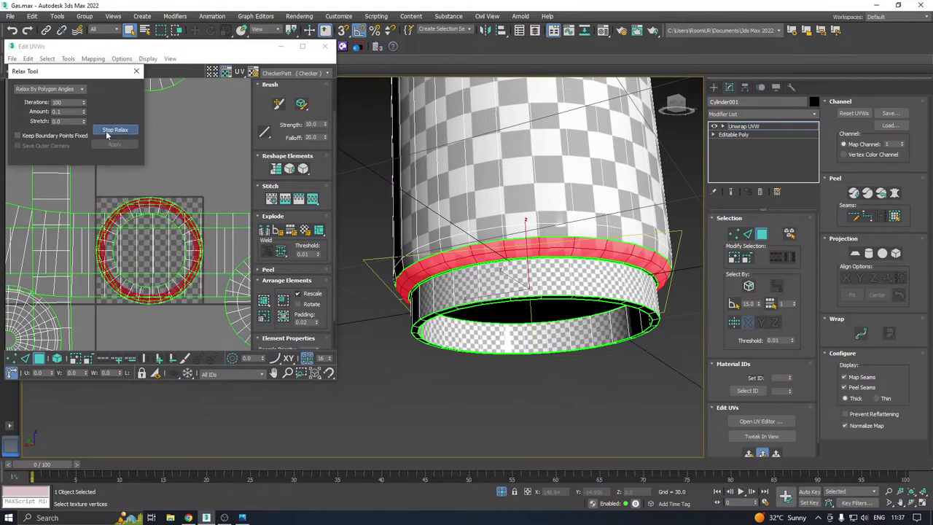
click(107, 131)
scroll(543, 258, down, 5)
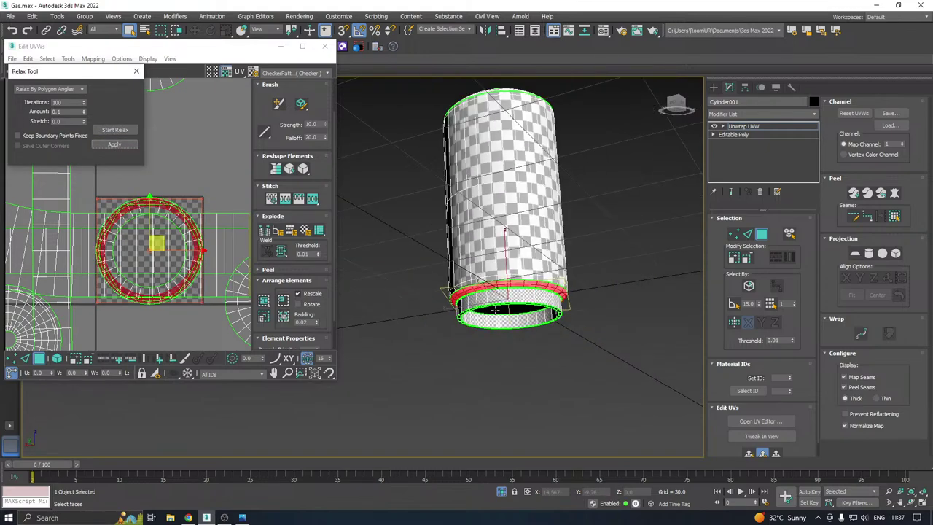
Check the base from several angles, select all UV faces, and pack the islands into the checker tile with rescaling enabled
alt+middle_drag(543, 258, 494, 253)
scroll(509, 293, up, 5)
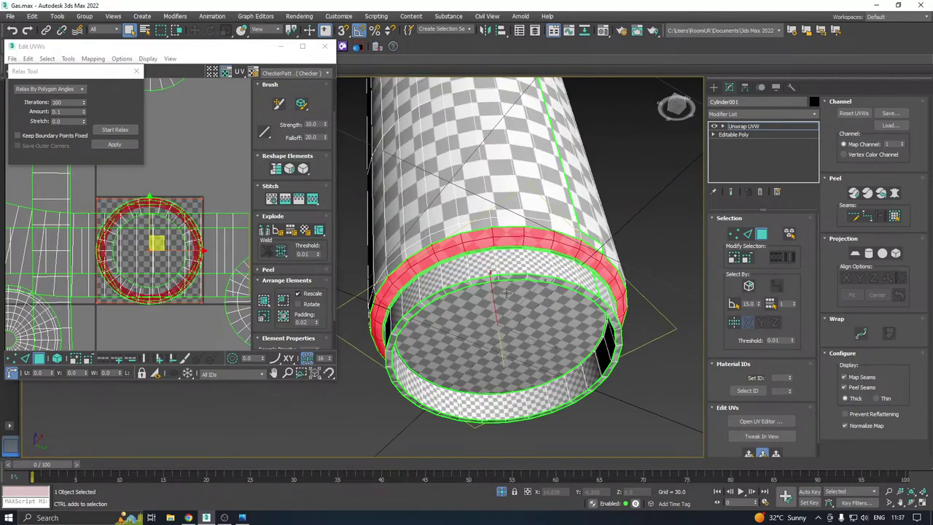
alt+middle_drag(598, 273, 484, 287)
alt+middle_drag(560, 286, 482, 293)
scroll(217, 289, down, 3)
key(ctrl+a)
scroll(217, 289, up, 5)
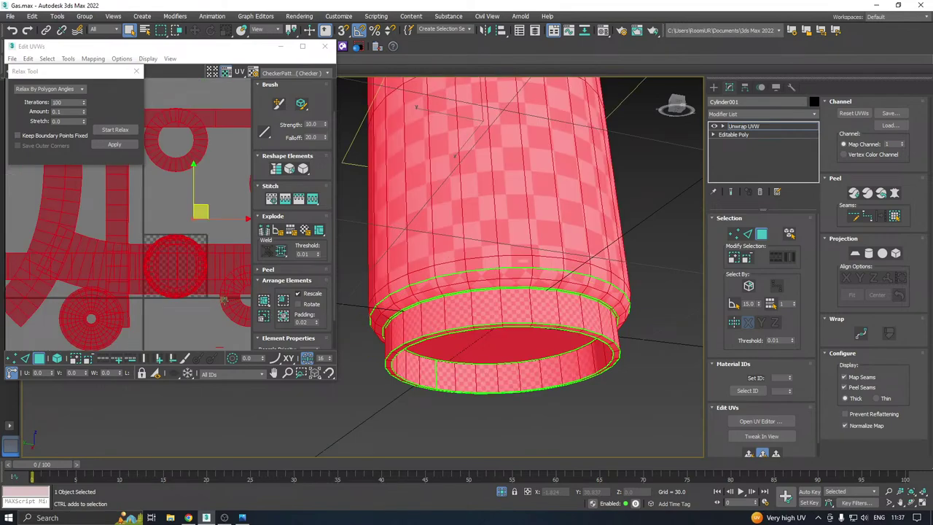
click(264, 302)
scroll(175, 266, up, 3)
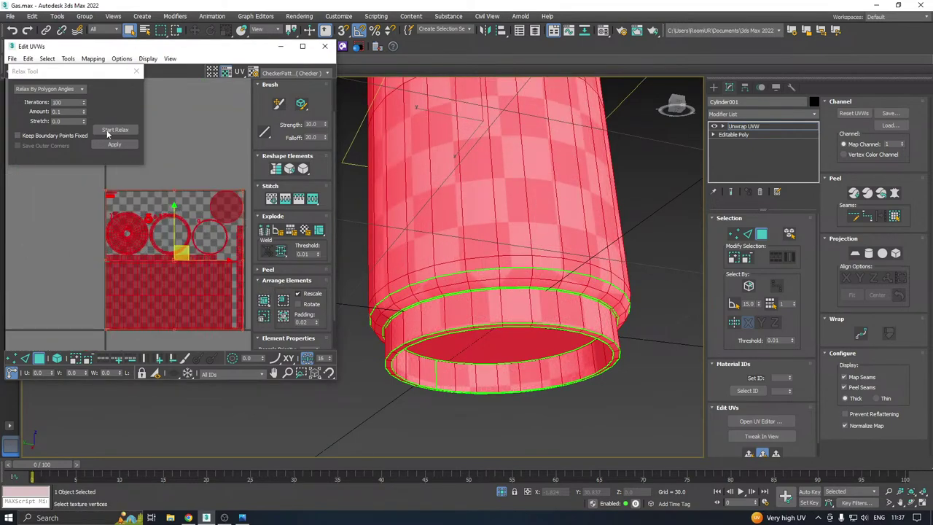
Close the Relax Tool and the UV editor, and leave face selection on the tank's Unwrap UVW modifier
click(136, 70)
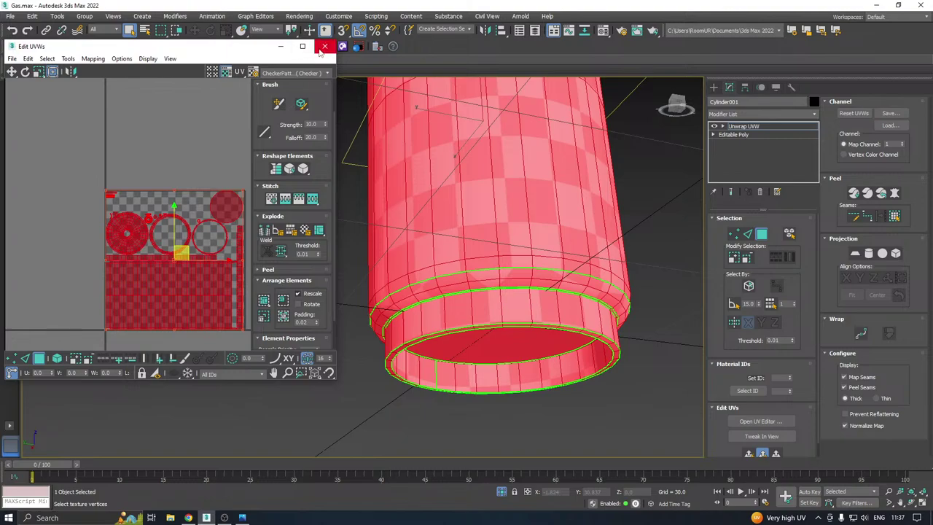
click(325, 46)
scroll(511, 362, down, 5)
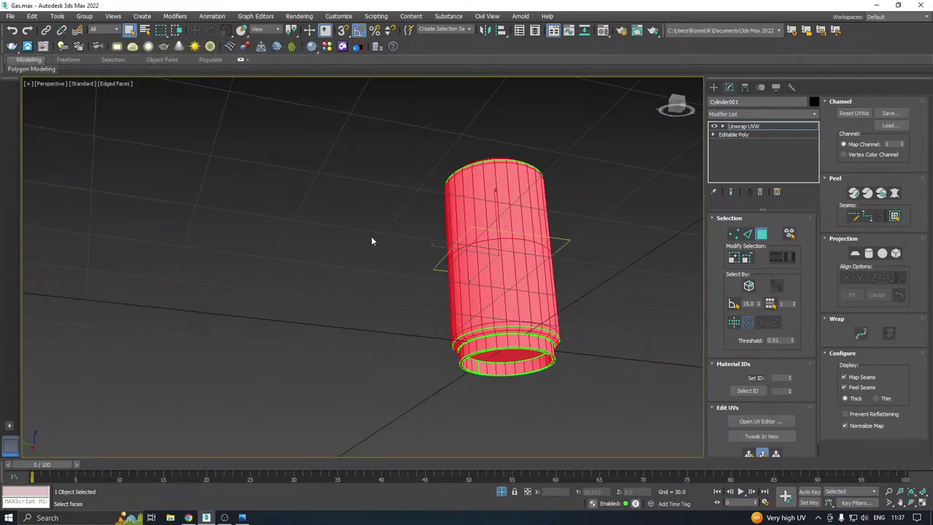
click(743, 127)
key(w)
alt+middle_drag(525, 200, 533, 237)
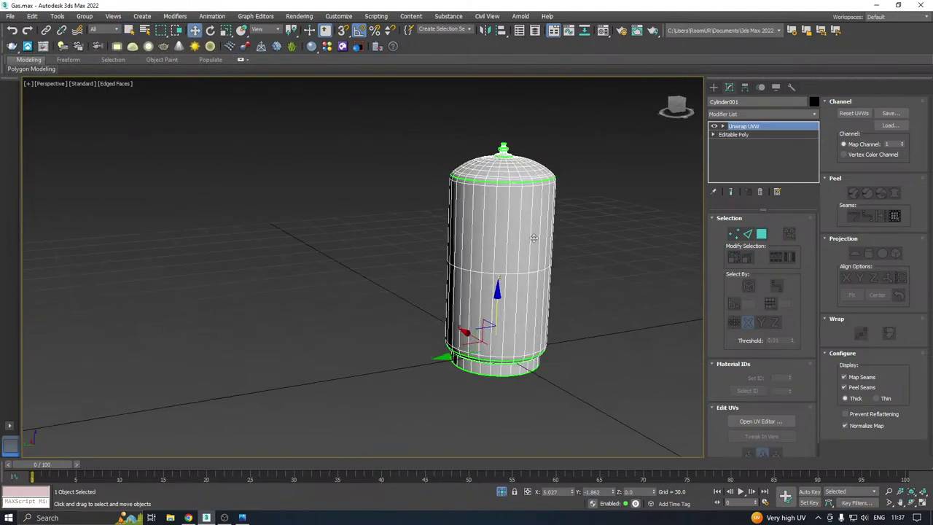
Save a copy of the scene and exit isolation to show the whole gas cylinder
click(10, 16)
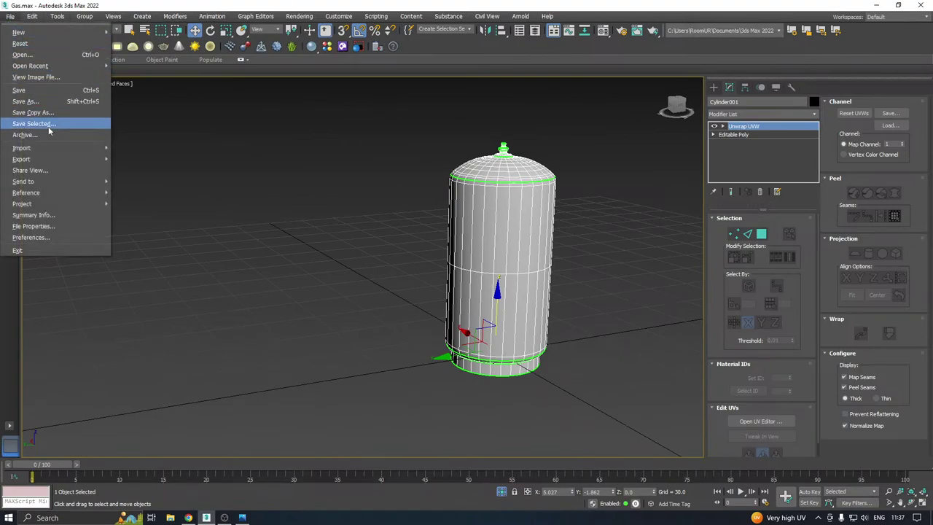
click(50, 112)
click(490, 405)
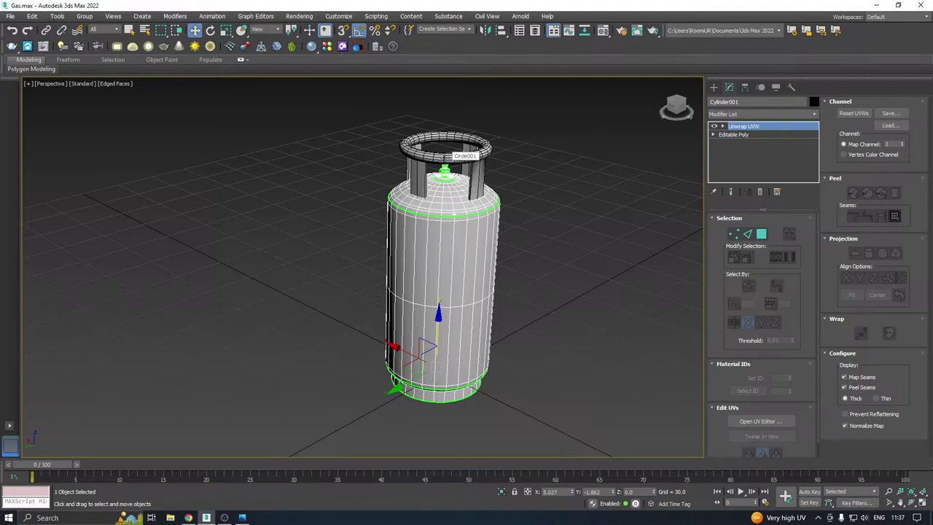
Isolate the handle ring with its legs, clear the smoothing groups on all its polygons, and auto smooth them
click(450, 152)
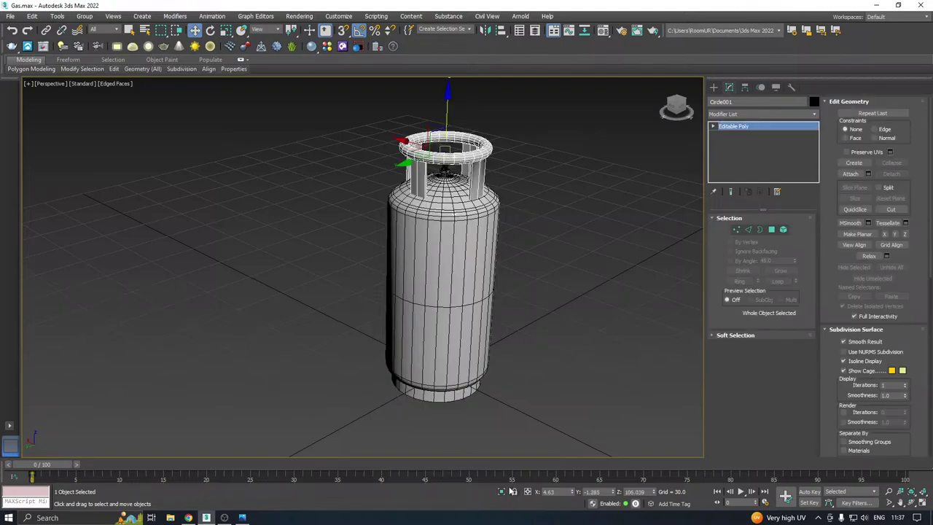
click(502, 492)
click(783, 230)
key(ctrl+a)
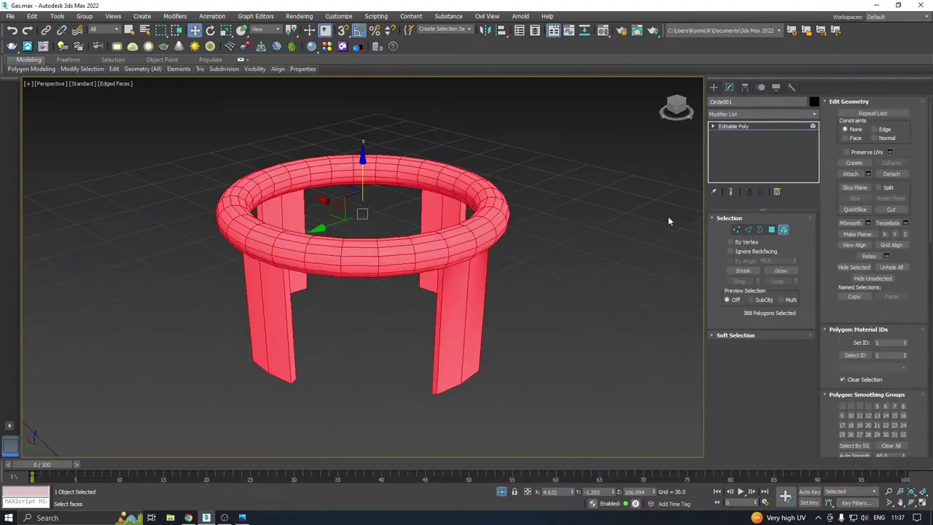
click(892, 445)
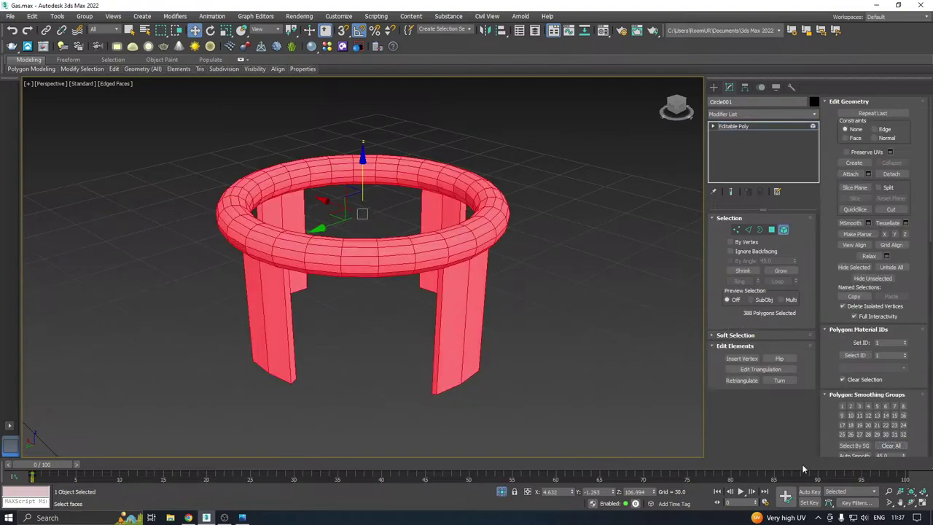
click(843, 457)
alt+middle_drag(434, 248, 680, 147)
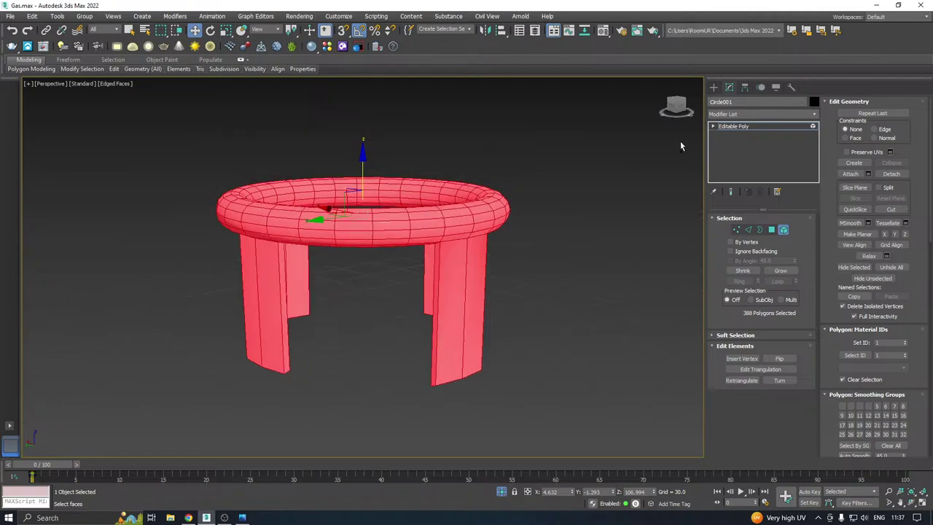
Add an Unwrap UVW modifier to the handle and open its UV editor
click(733, 126)
click(815, 115)
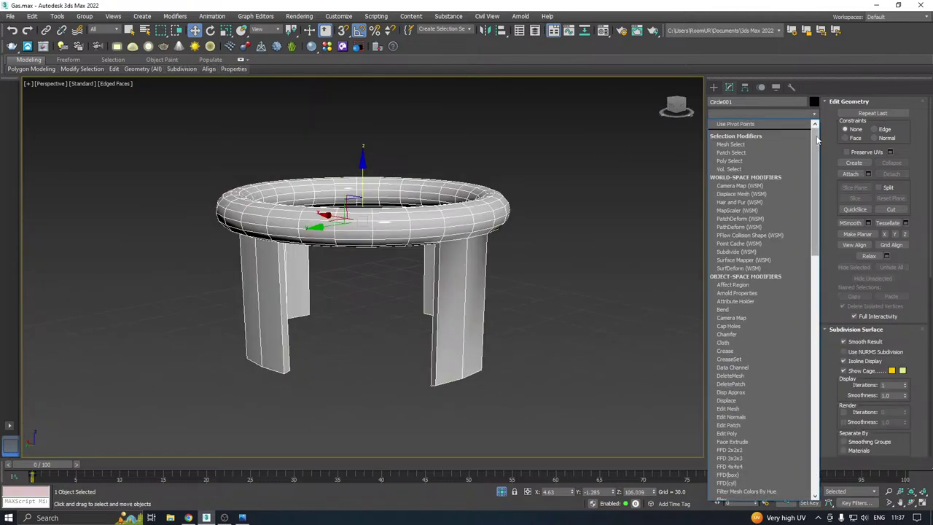
scroll(750, 328, down, 10)
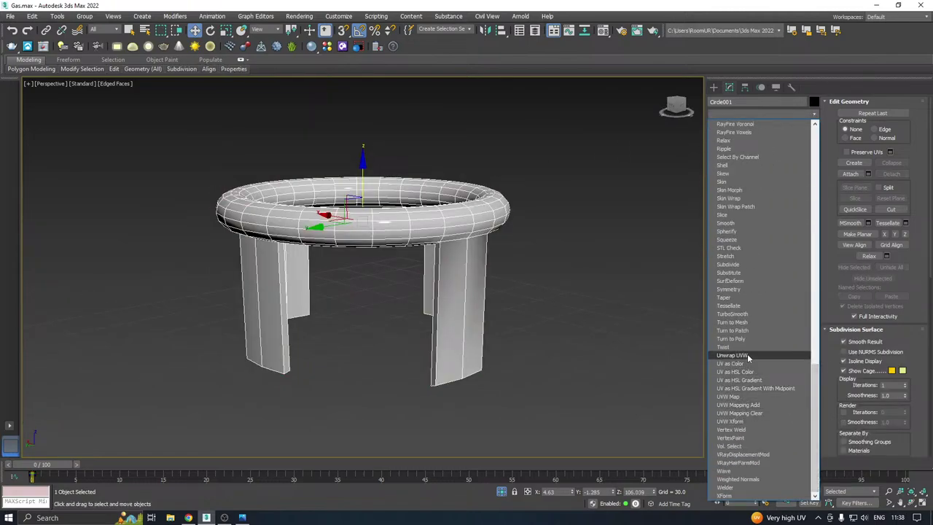
click(733, 355)
click(760, 421)
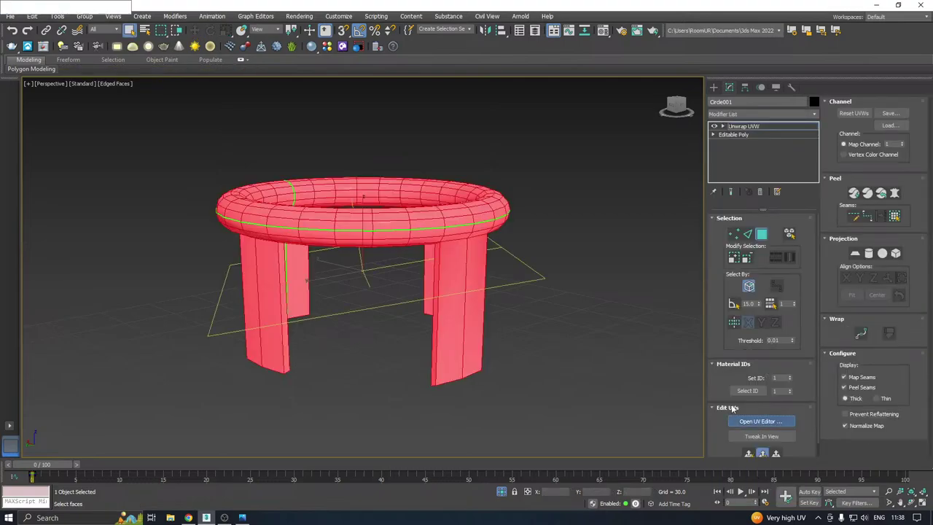
middle_drag(588, 310, 658, 314)
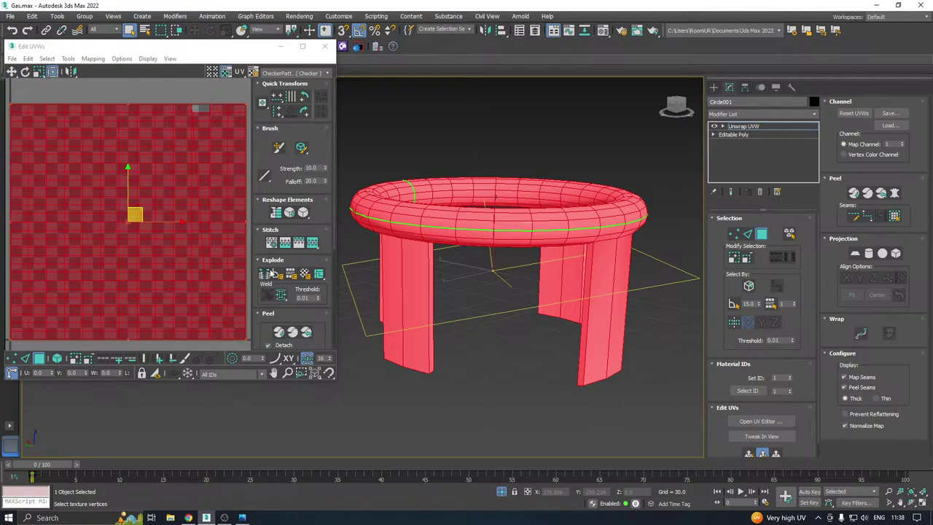
Move all of the handle's UV faces off the checker tile
click(267, 315)
scroll(100, 296, down, 4)
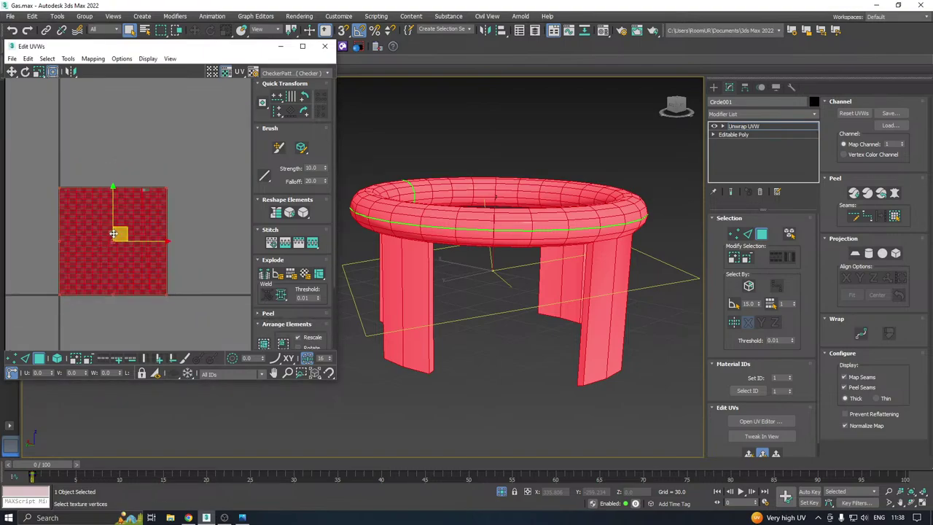
drag(121, 223, 296, 300)
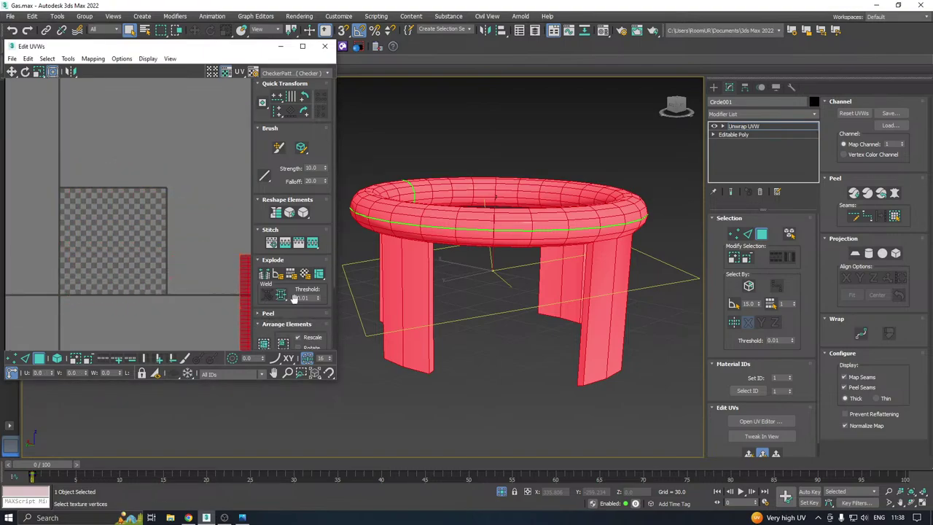
Display the checker pattern on the handle and save the scene
click(309, 74)
click(304, 90)
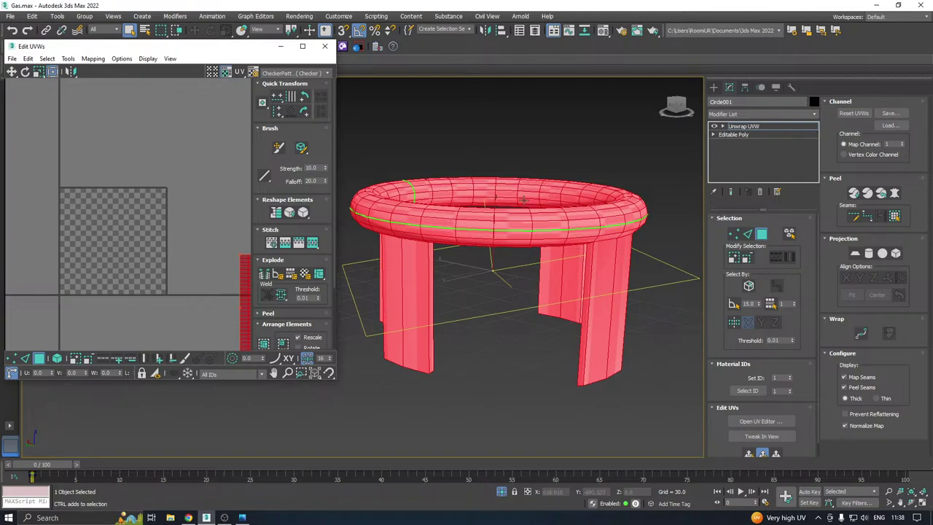
key(ctrl+s)
Select the bottom end faces of all four handle legs, using planar angle selection at 15.0
alt+middle_drag(638, 222, 624, 171)
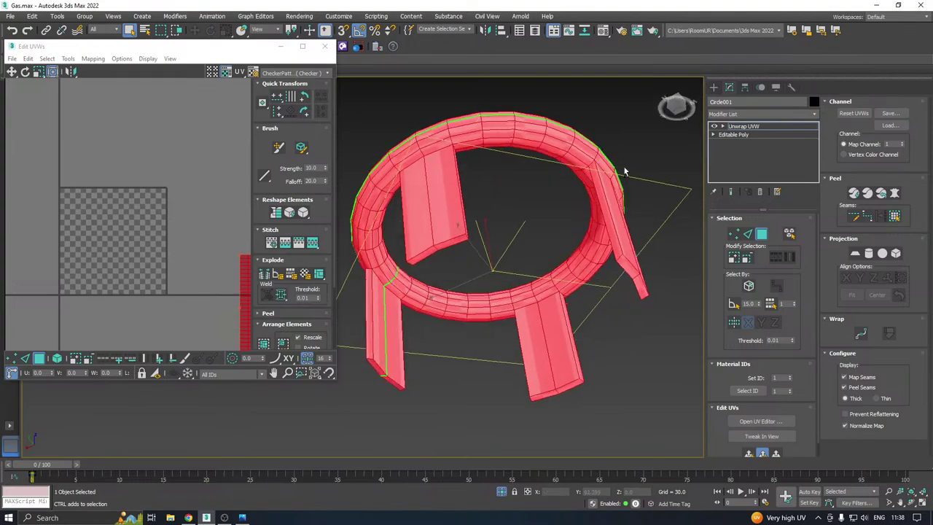
click(734, 304)
click(626, 268)
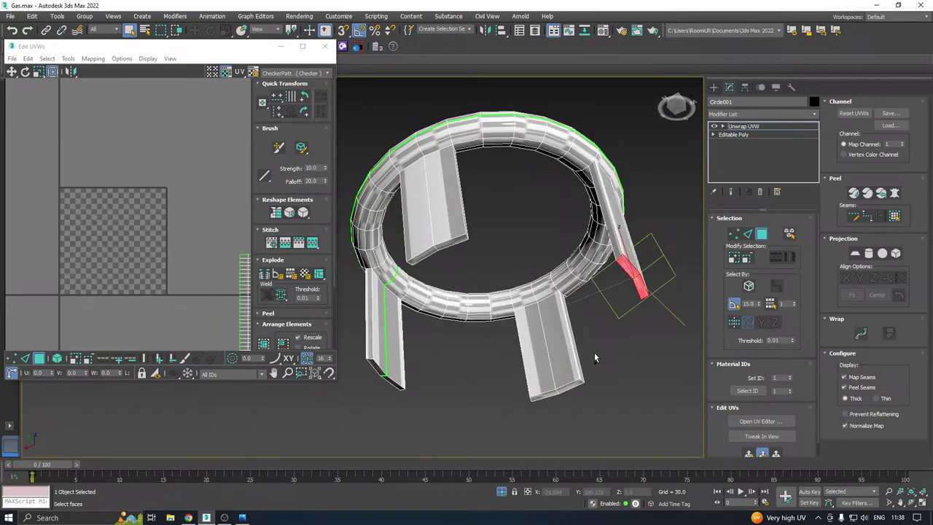
ctrl+click(561, 390)
ctrl+click(435, 247)
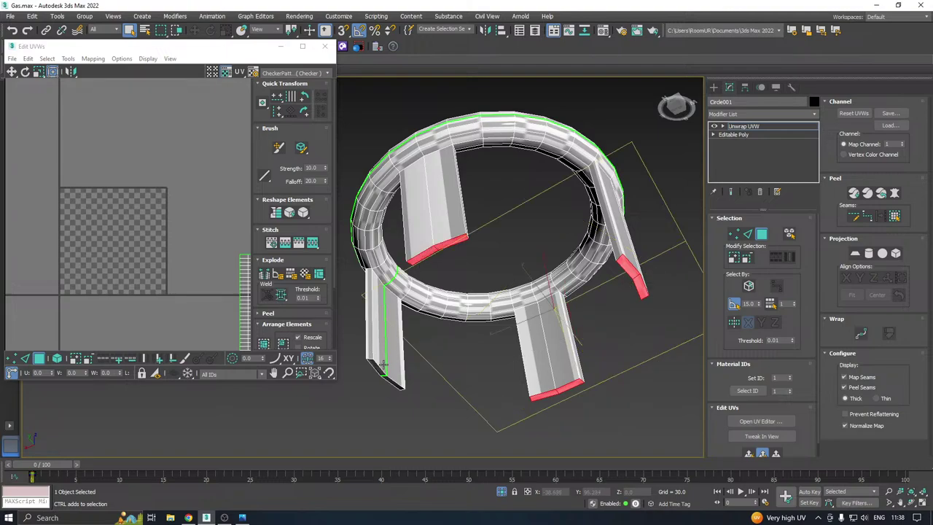
ctrl+click(381, 381)
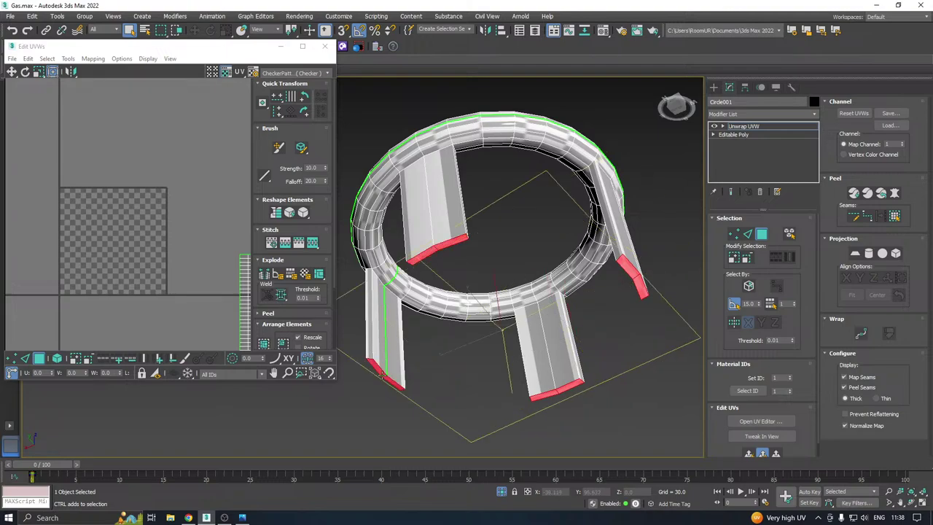
Planar map the four leg end faces, relax them by polygon angles, and move their UVs off the tile
click(749, 454)
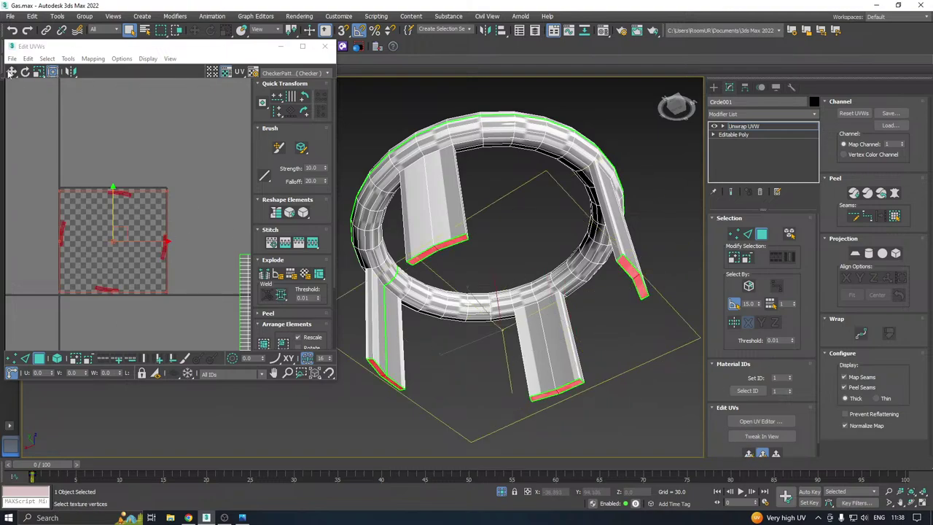
click(68, 58)
click(83, 221)
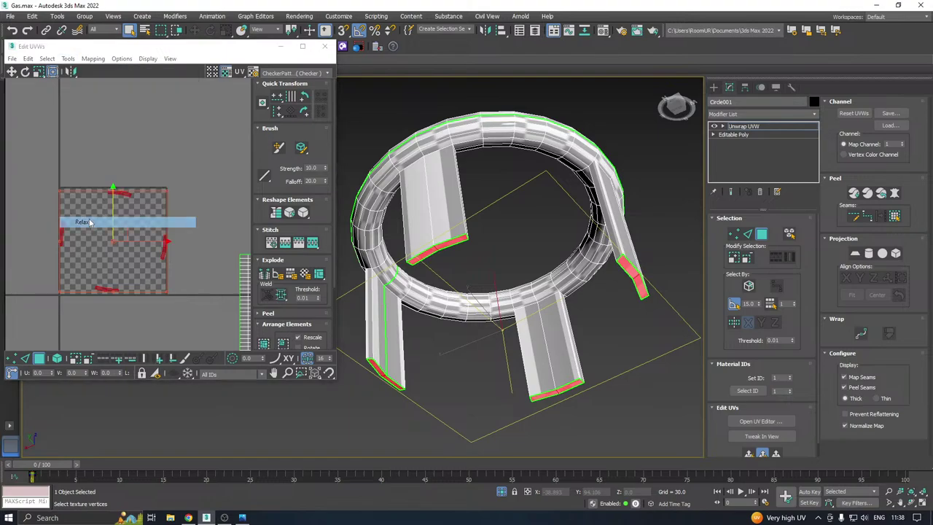
click(118, 145)
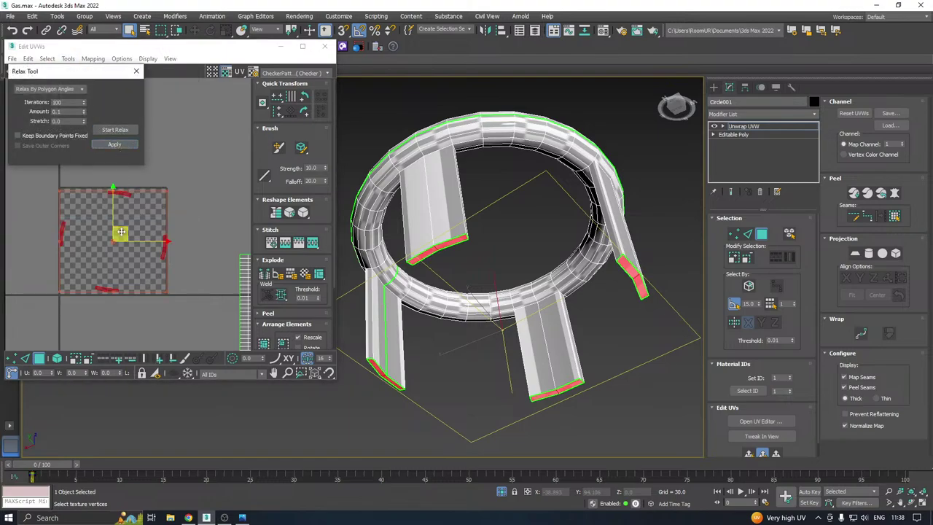
middle_drag(565, 248, 619, 239)
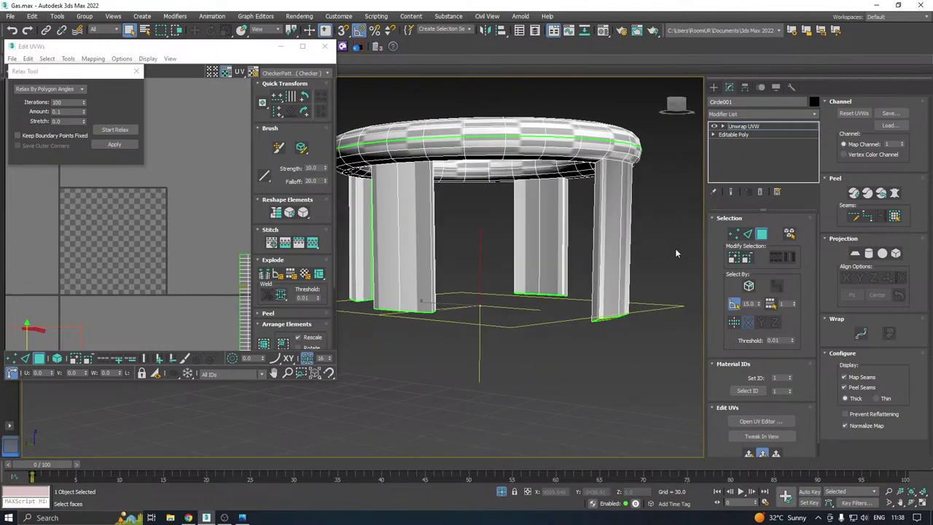
Select the first leg's side faces, cylindrically map them aligned to Z, and relax them by polygon angles
drag(573, 261, 662, 258)
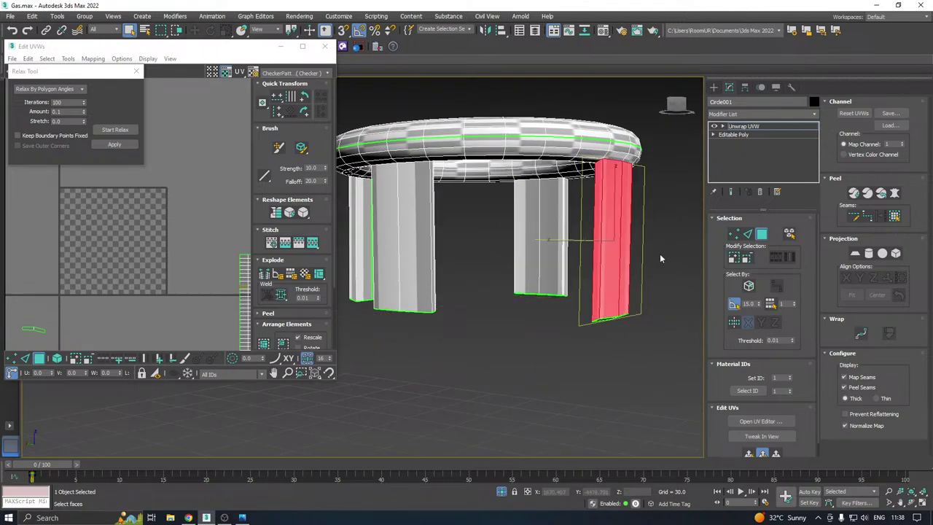
click(869, 253)
click(874, 278)
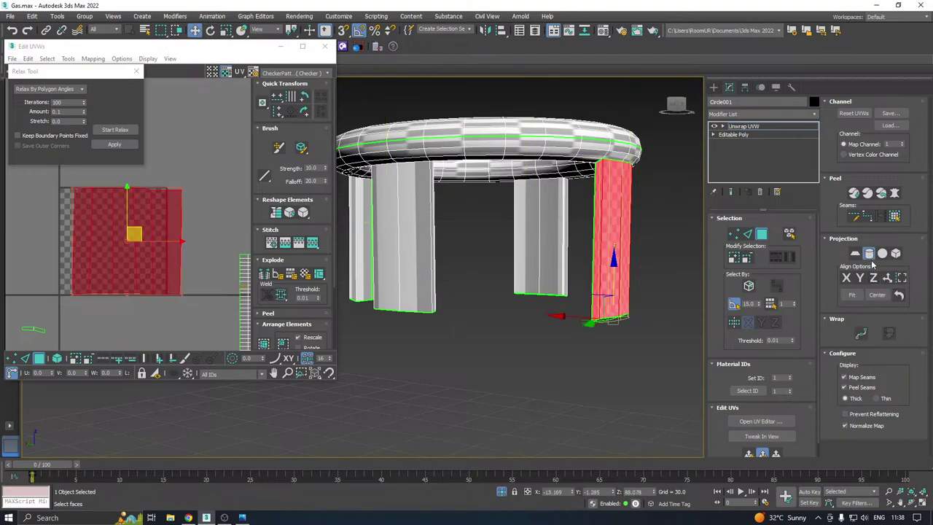
click(869, 255)
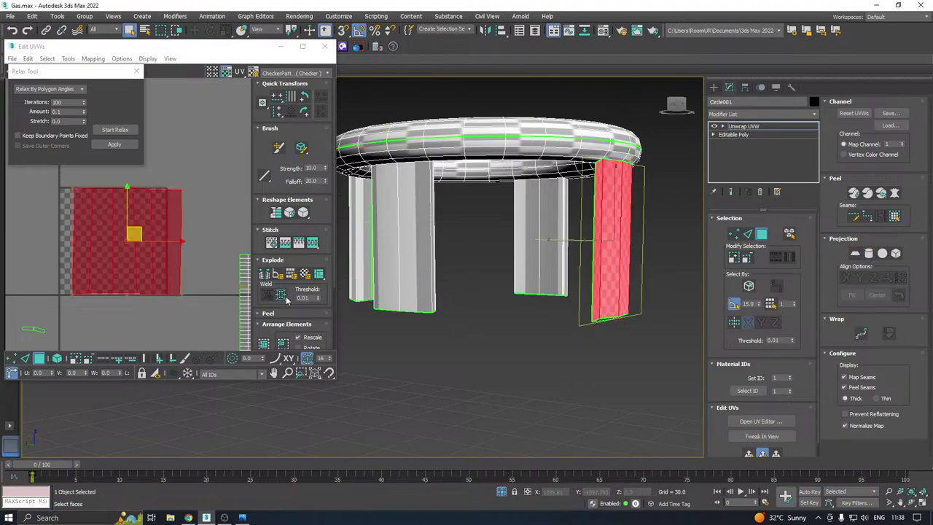
click(109, 130)
click(111, 131)
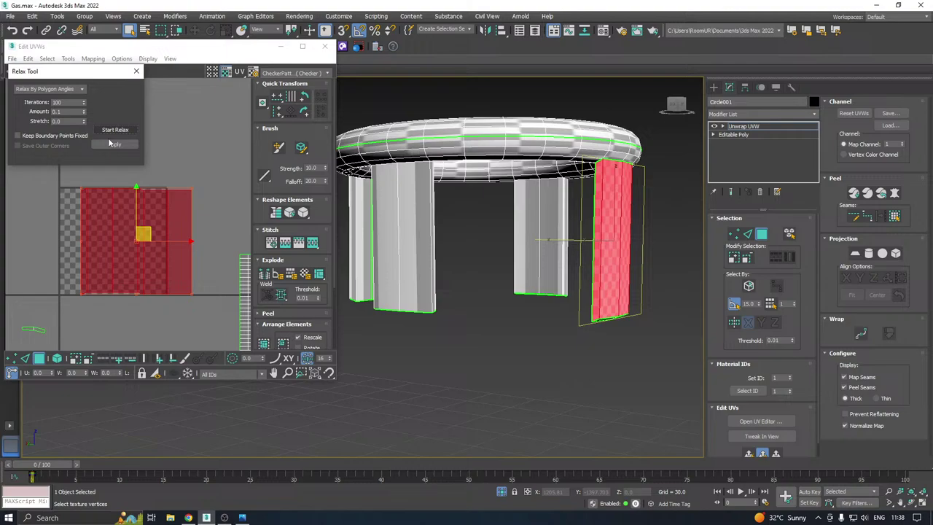
Select the side faces of the neighbouring second leg and cylindrically map them aligned to Z
alt+middle_drag(478, 231, 360, 226)
alt+middle_drag(483, 219, 472, 237)
click(471, 237)
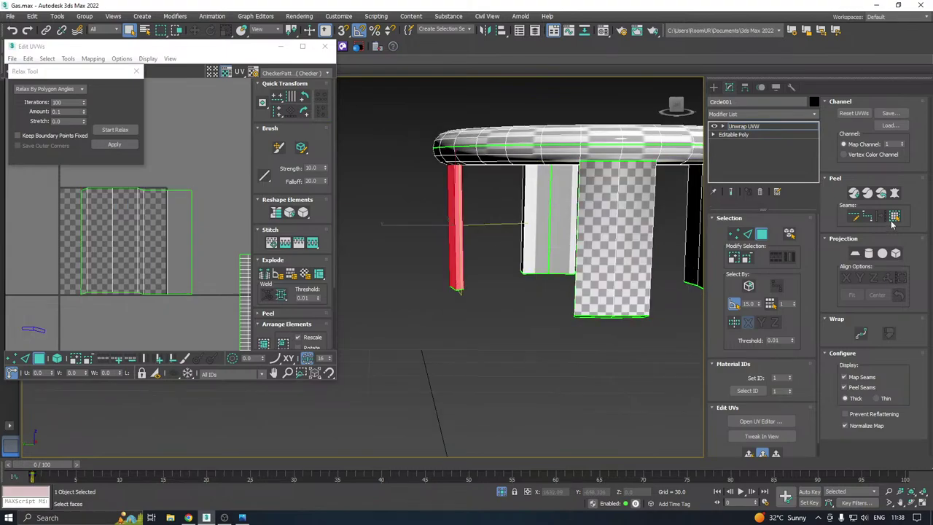
click(868, 253)
click(872, 277)
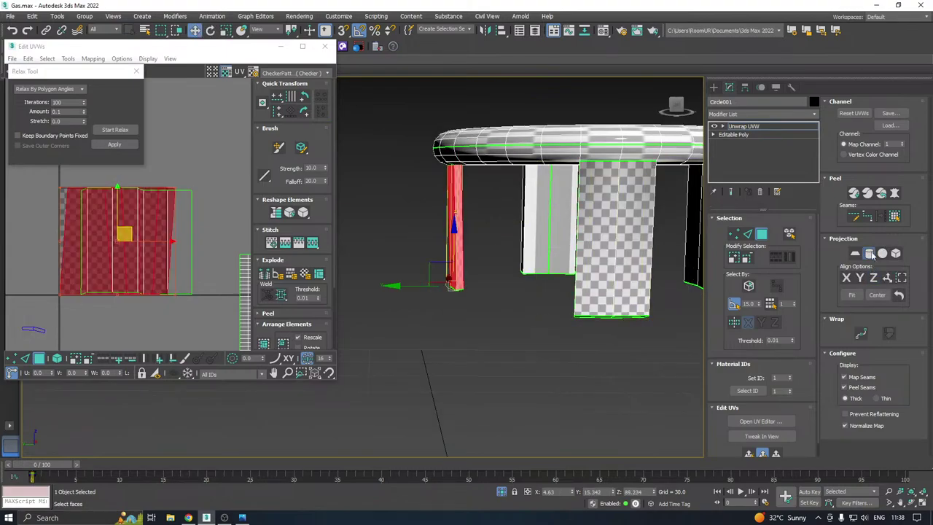
click(868, 255)
middle_drag(138, 210, 165, 209)
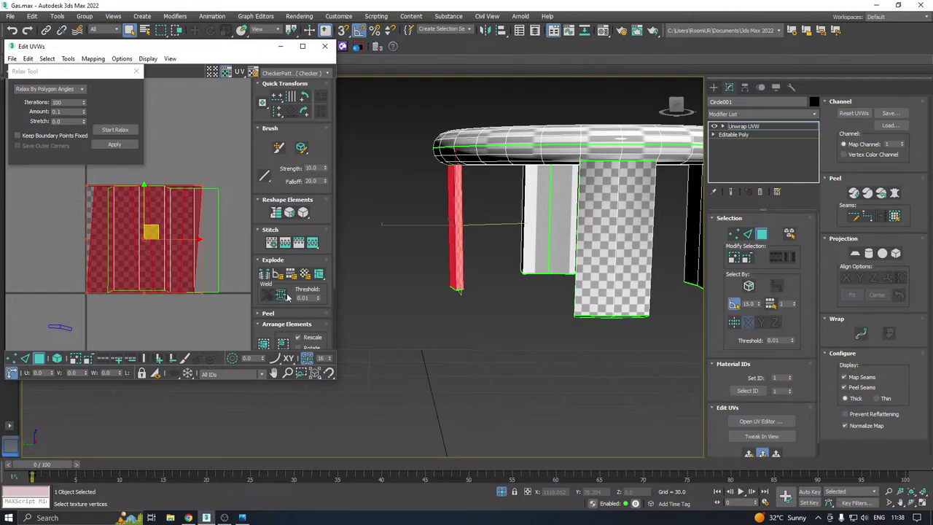
Relax the second leg's UVs by polygon angles and move the island off the tile
alt+middle_drag(438, 208, 474, 196)
alt+middle_drag(459, 247, 570, 255)
middle_drag(475, 177, 552, 194)
scroll(553, 194, up, 3)
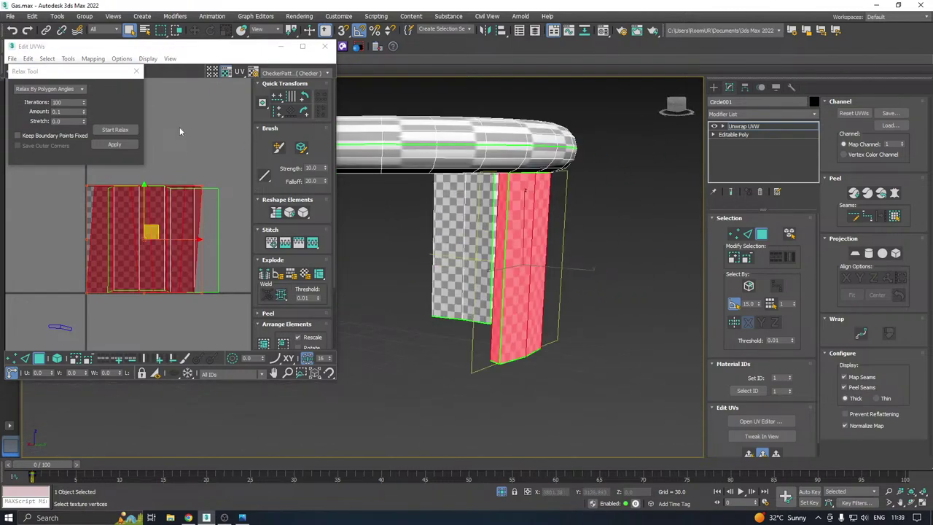
click(113, 129)
click(103, 132)
click(110, 144)
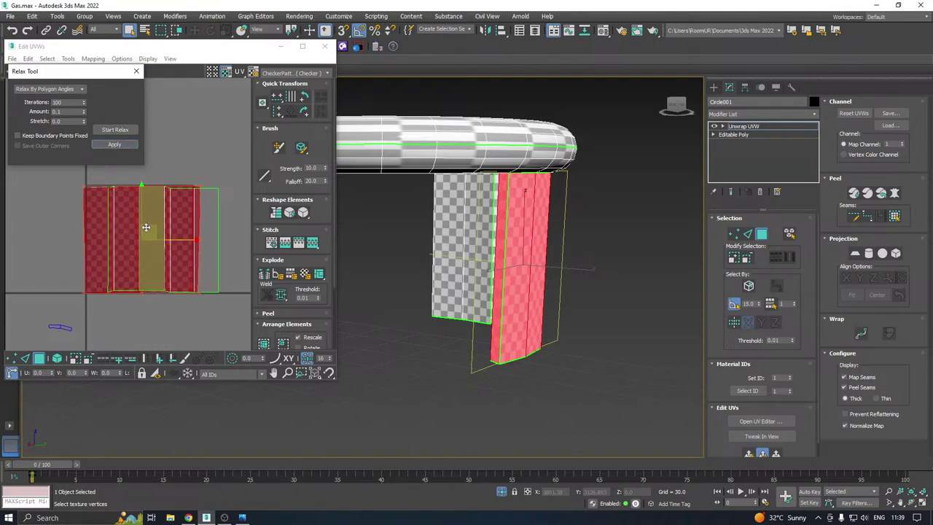
drag(146, 227, 9, 234)
Turn on UV element selection and move the first leg's island clear of the checker tile
click(57, 358)
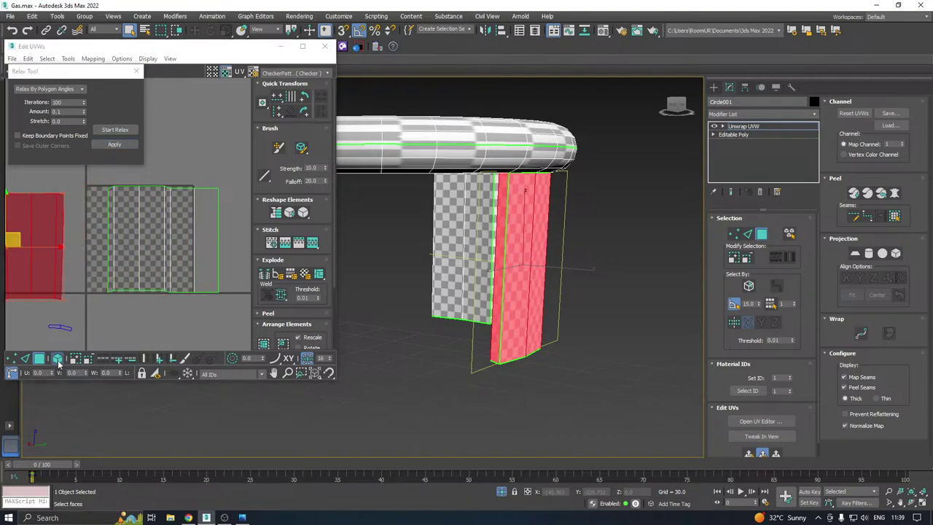
scroll(157, 291, down, 2)
drag(170, 265, 214, 179)
Select the third leg's side faces, map them cylindrically, relax them by polygon angles, and move the island above the checker tile
alt+middle_drag(422, 215, 664, 240)
drag(583, 256, 584, 256)
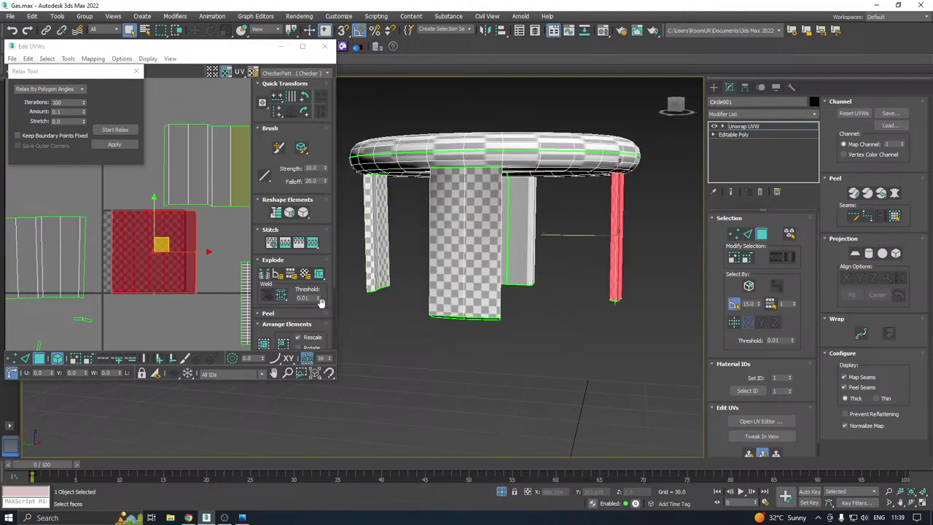
click(108, 132)
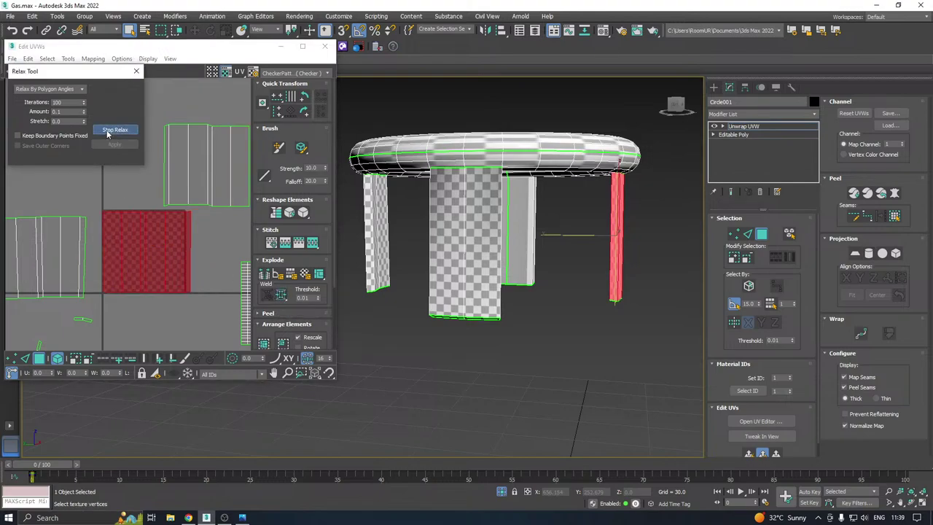
drag(157, 241, 143, 109)
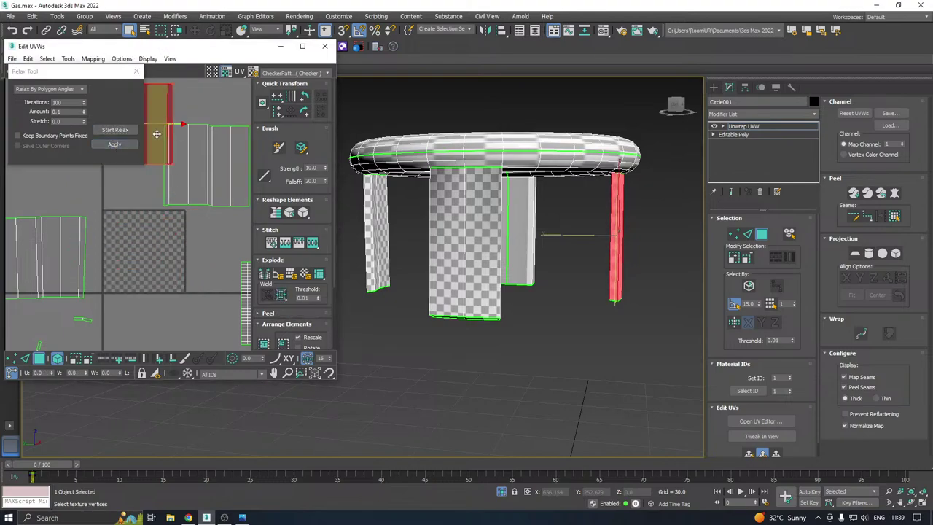
Select the fourth leg's side faces and cylindrically map them aligned to Z
alt+middle_drag(596, 210, 578, 216)
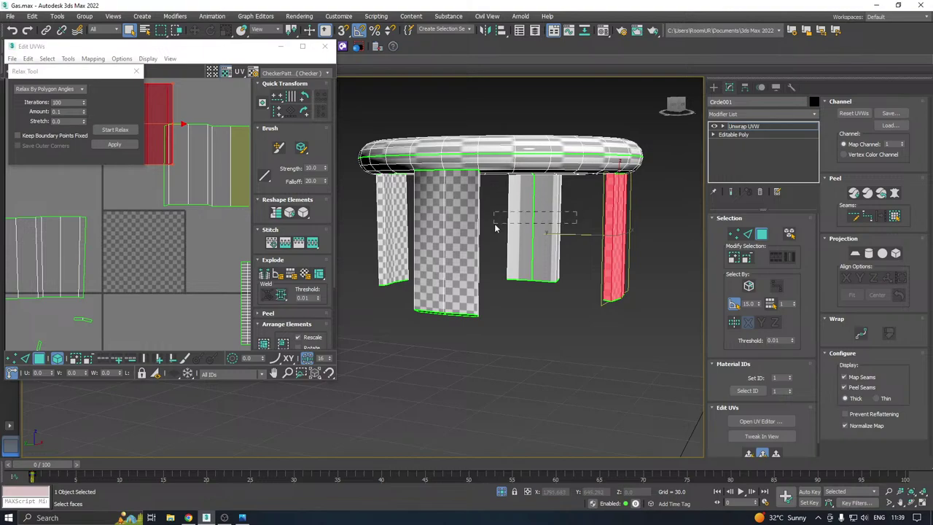
drag(495, 227, 495, 227)
click(869, 253)
click(874, 276)
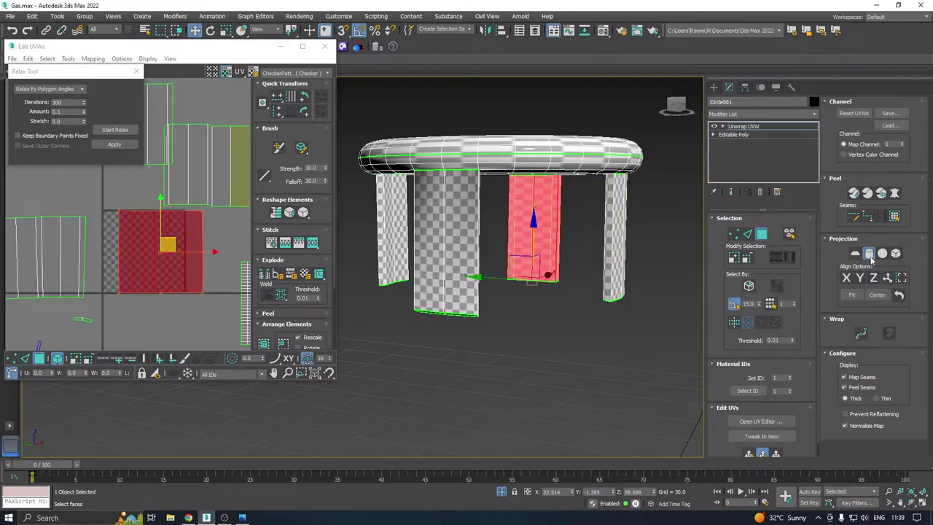
click(869, 254)
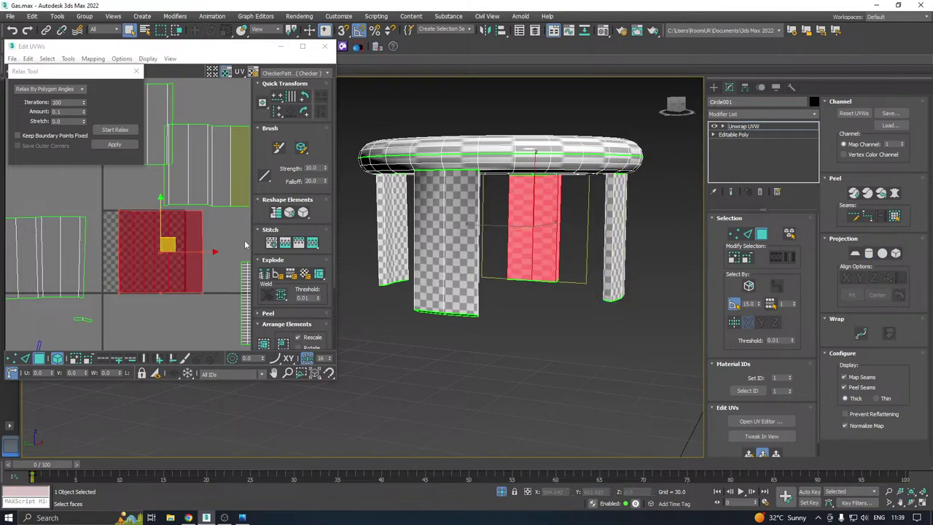
Relax the fourth leg's UVs by polygon angles, move the island off the tile, and save the scene
click(115, 144)
scroll(159, 208, down, 3)
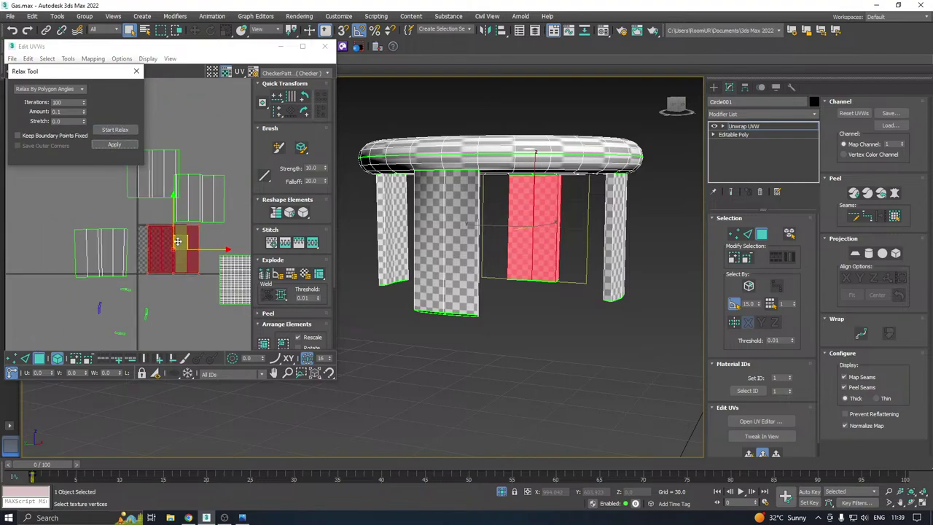
middle_drag(166, 218, 32, 181)
key(ctrl+s)
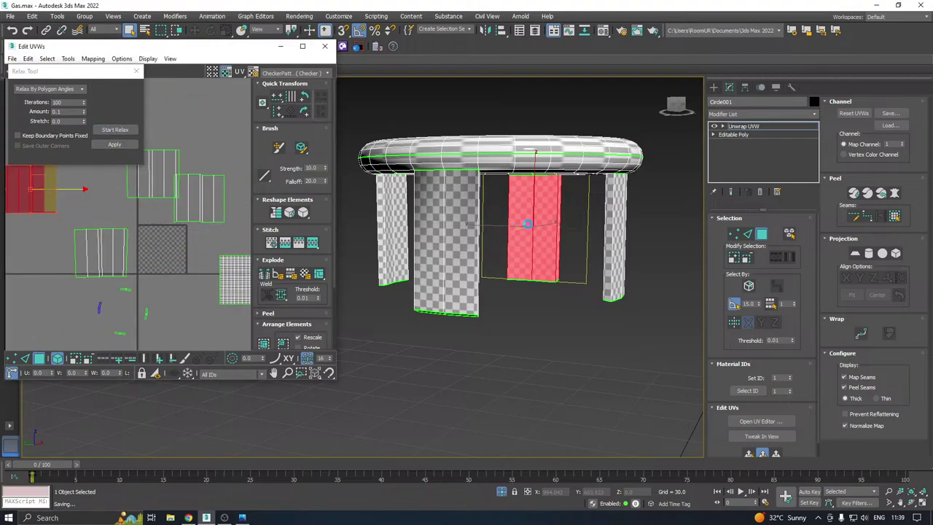
Select the edge loop running around the top of the handle ring and convert it to a face selection
alt+middle_drag(527, 224, 567, 260)
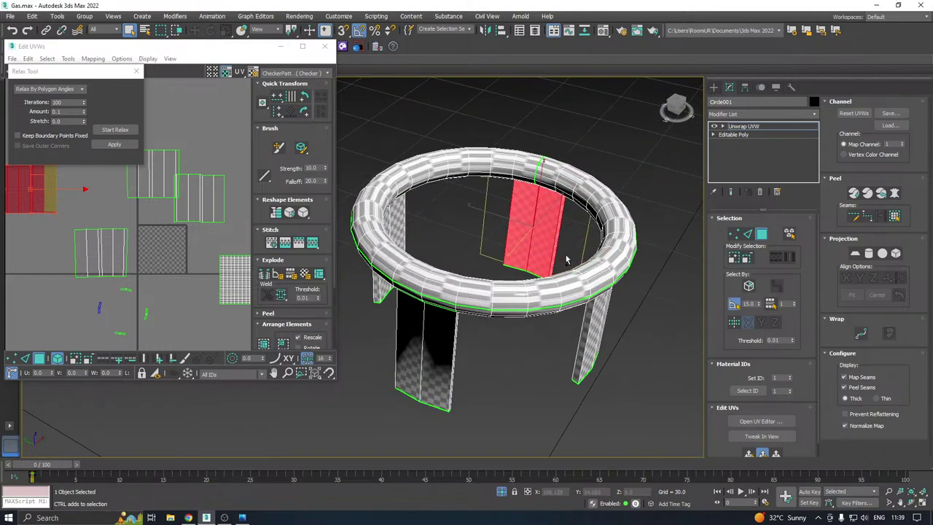
click(747, 234)
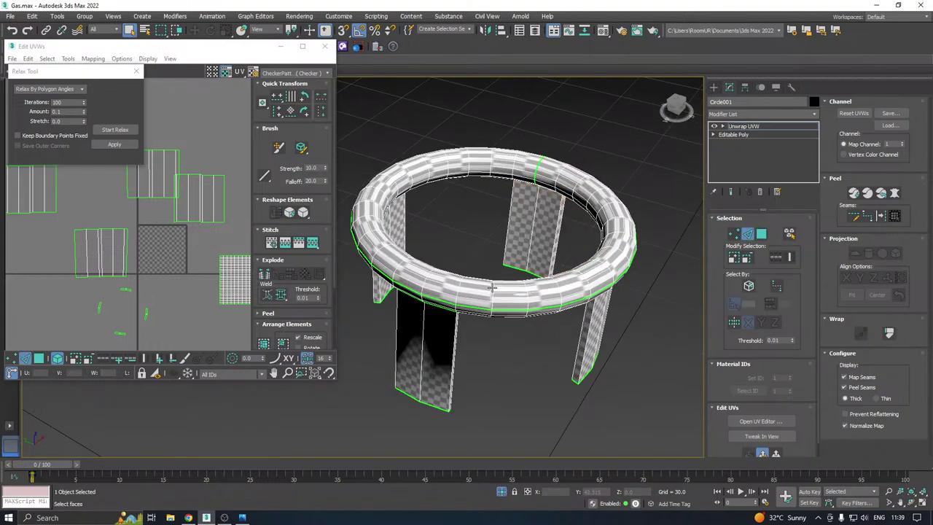
alt+middle_drag(486, 279, 484, 306)
double_click(413, 316)
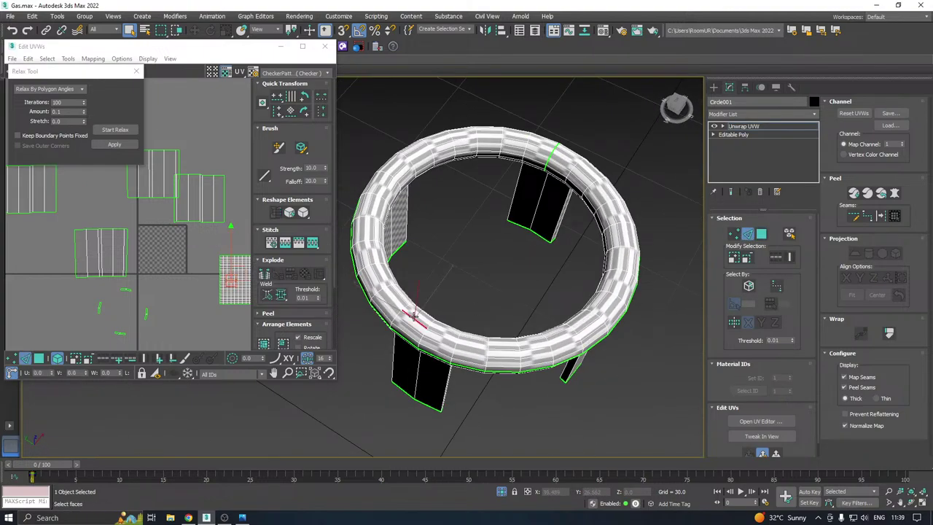
alt+middle_drag(436, 250, 438, 225)
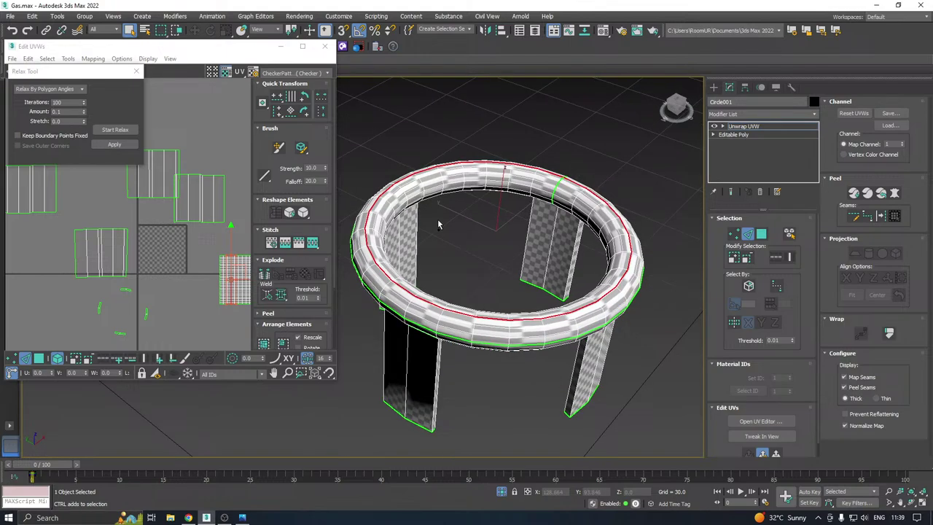
click(760, 234)
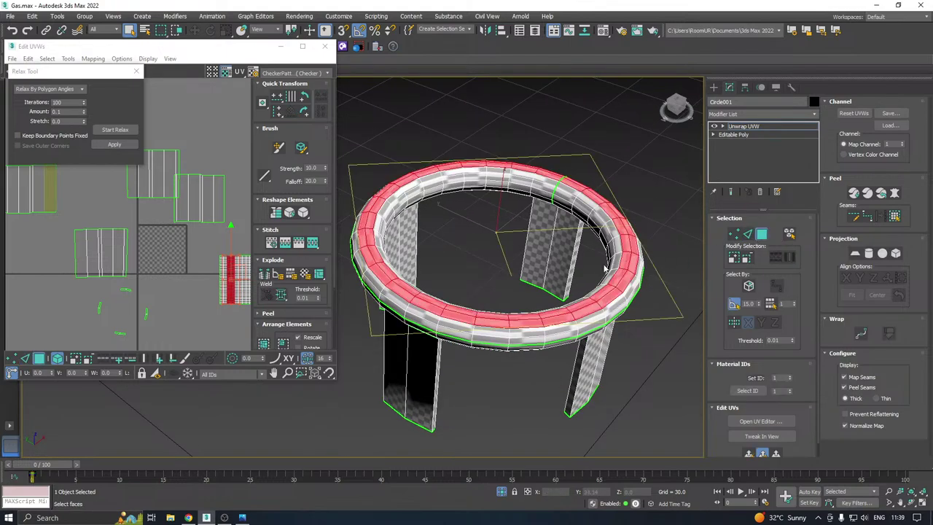
Grow the face selection to cover the upper half of the ring down to its outer seam
alt+middle_drag(569, 269, 669, 202)
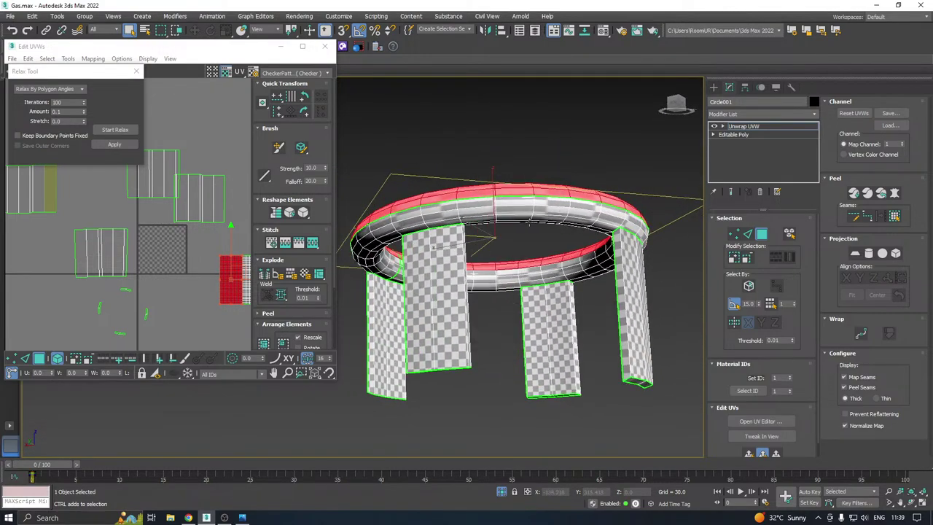
alt+middle_drag(561, 210, 416, 259)
scroll(457, 253, up, 3)
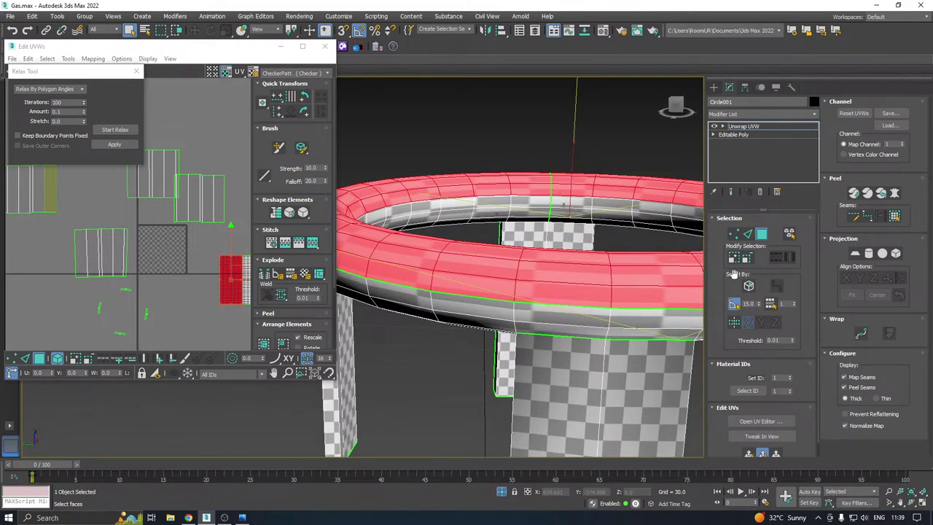
click(733, 258)
scroll(605, 247, down, 3)
alt+middle_drag(606, 246, 654, 245)
click(749, 260)
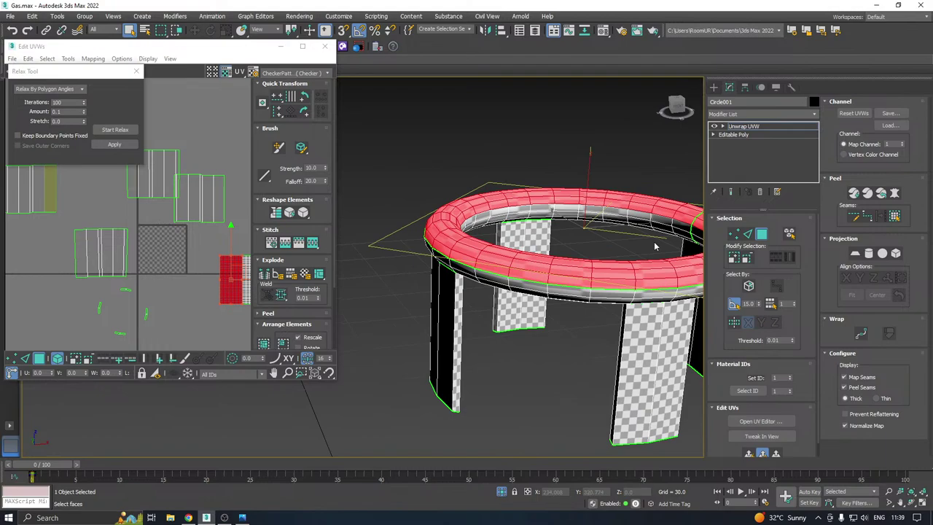
Apply a quick planar map to the ring's upper half and relax it by polygon angles
click(749, 453)
scroll(187, 227, up, 3)
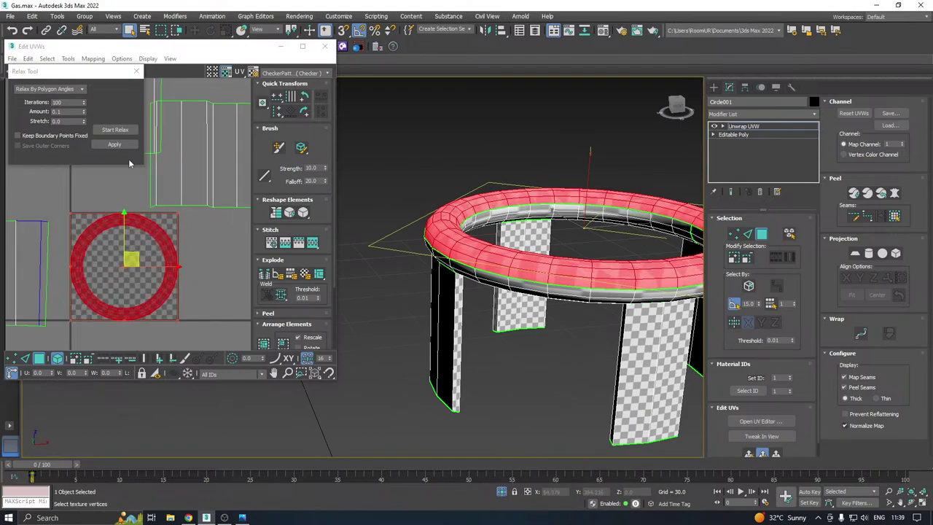
click(115, 130)
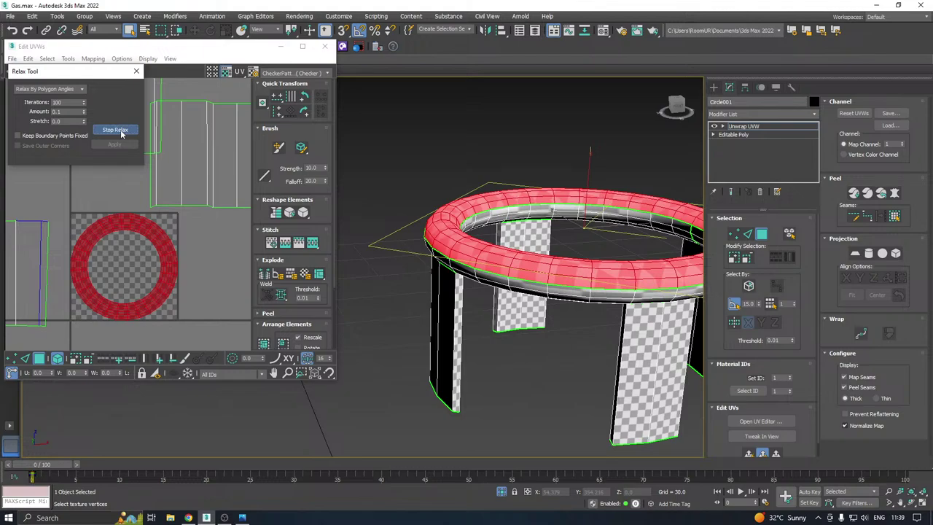
click(118, 131)
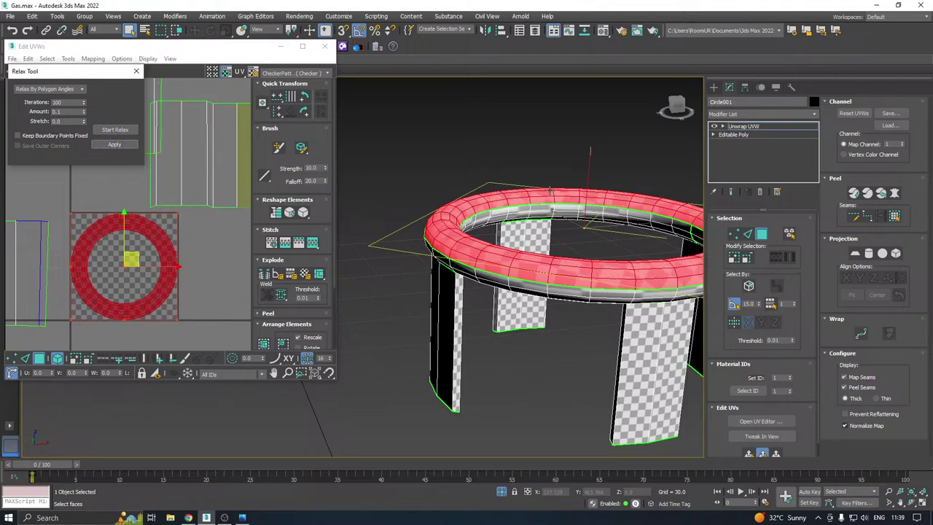
Select the UV island of the ring's remaining lower half outside the checker tile
alt+middle_drag(549, 191, 531, 140)
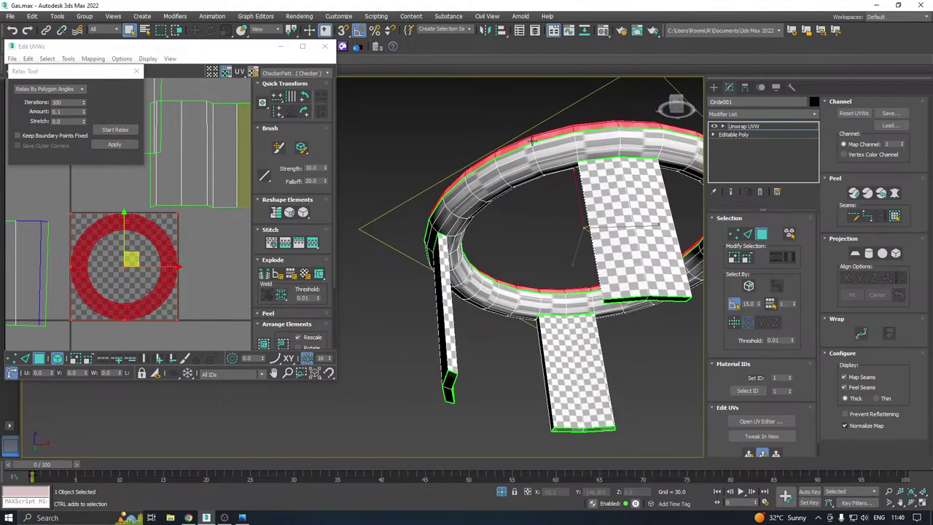
scroll(124, 208, down, 5)
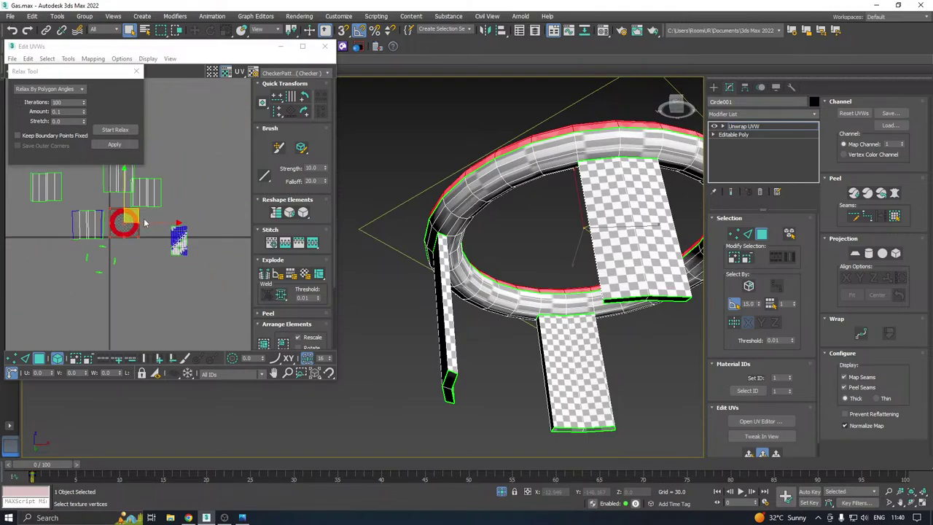
click(177, 221)
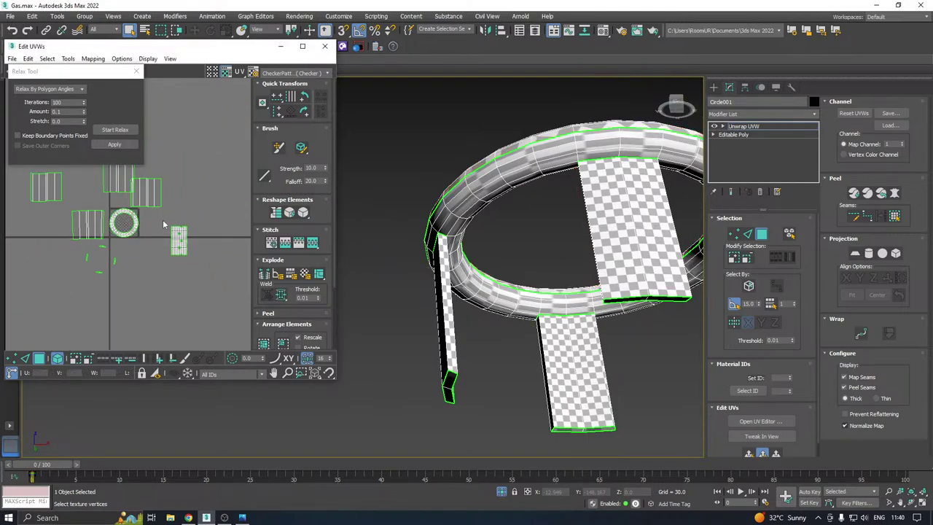
drag(164, 215, 203, 274)
alt+middle_drag(621, 202, 521, 226)
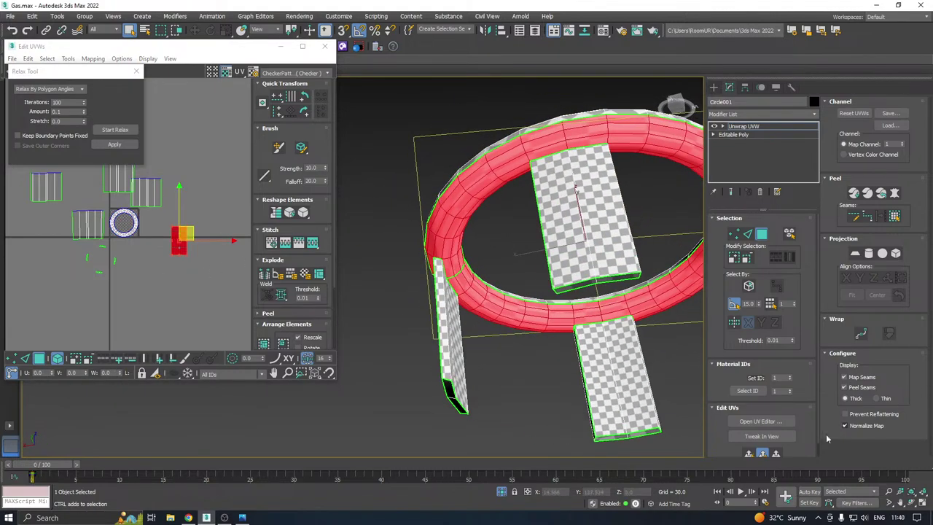
Apply a quick planar map to the ring's lower half and relax it by polygon angles
click(750, 455)
scroll(117, 211, up, 5)
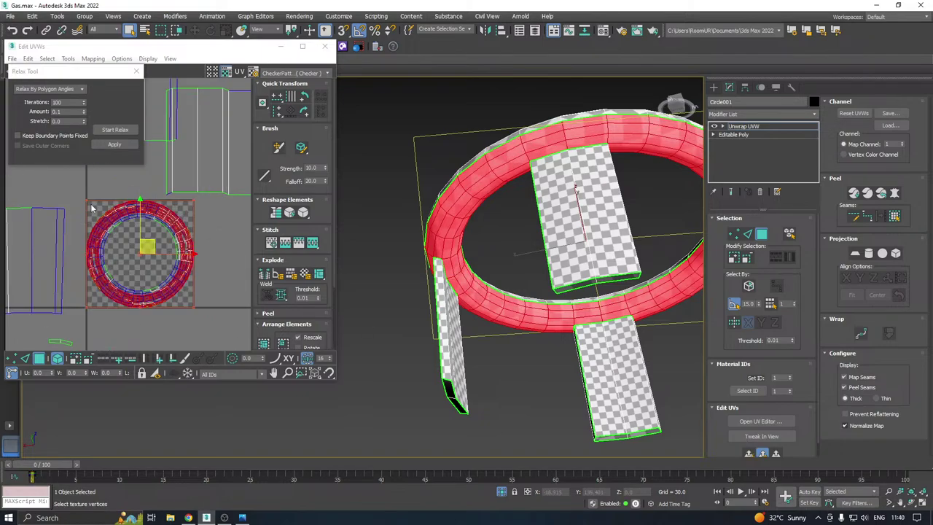
click(116, 130)
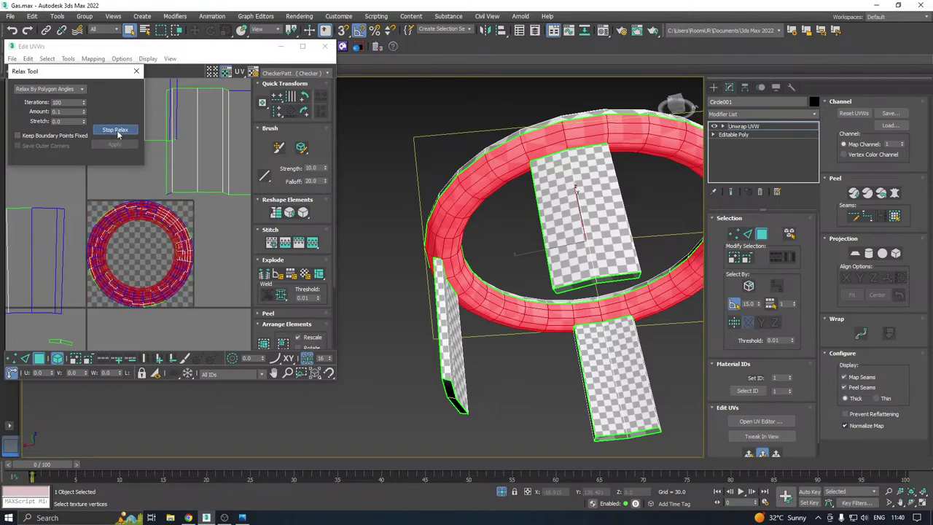
click(117, 129)
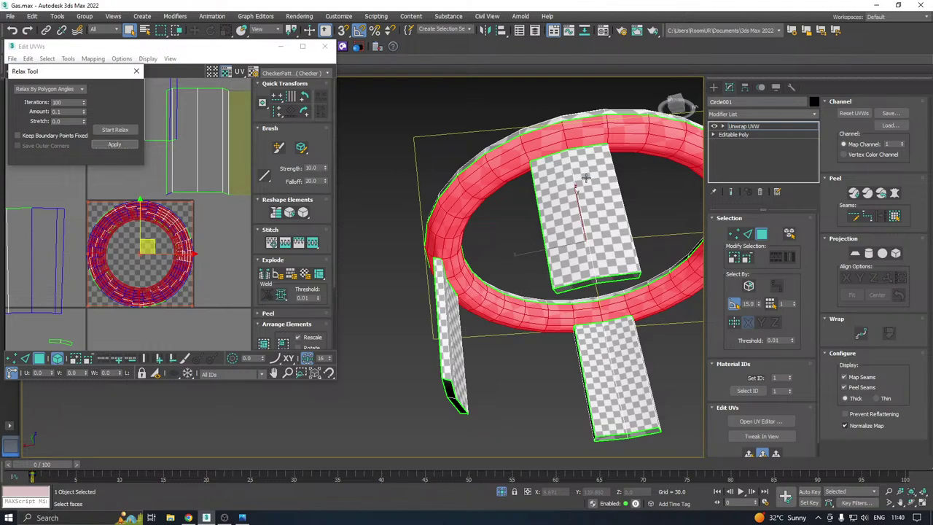
Select all UV islands of the ring and legs and pack them into the tile
alt+middle_drag(586, 179, 472, 245)
scroll(473, 244, down, 5)
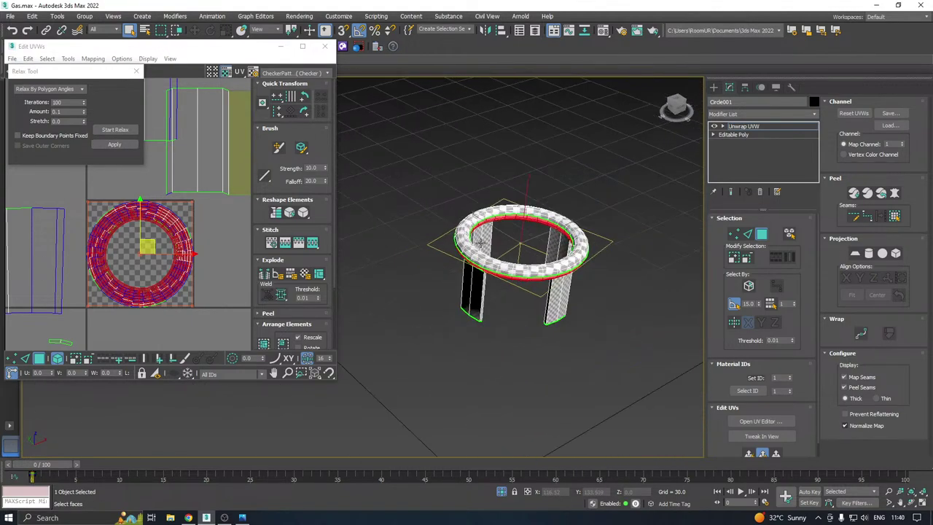
scroll(100, 225, down, 4)
key(ctrl+a)
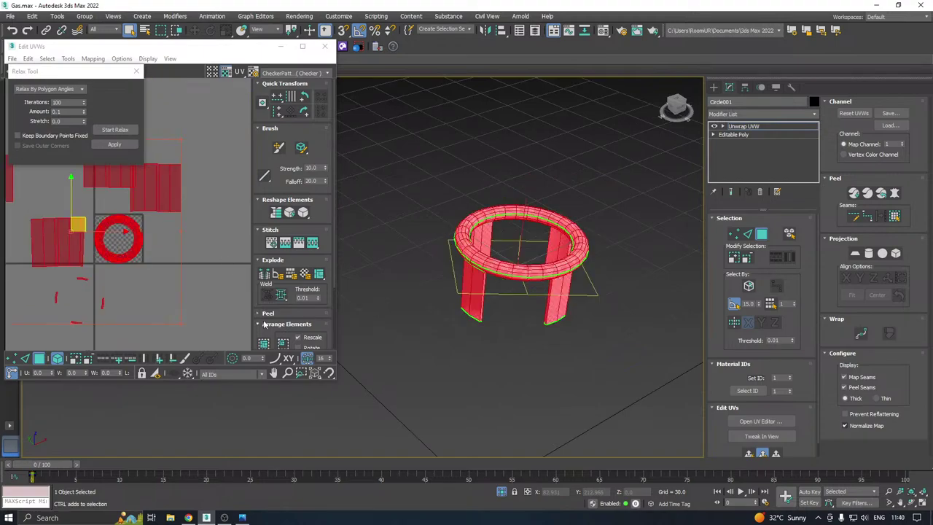
click(263, 344)
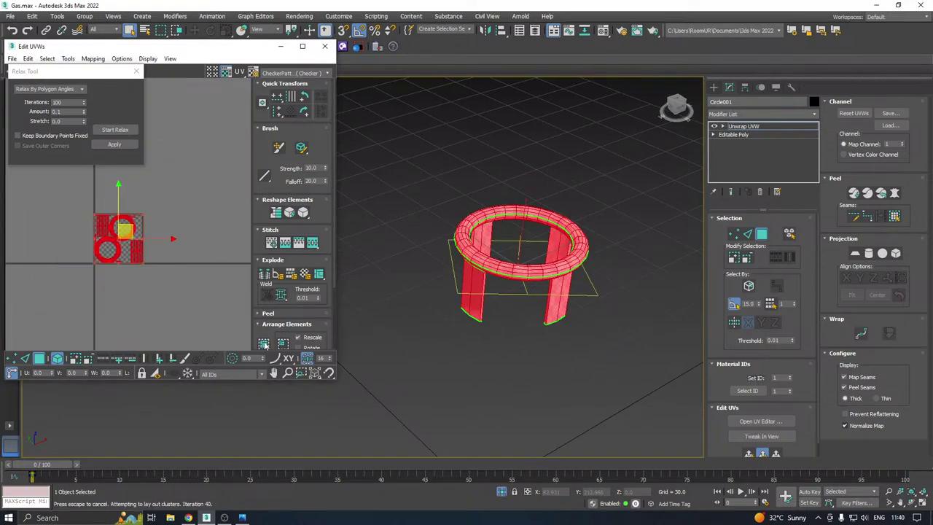
Close the UV editor, exit face selection, and inspect the undersides of the ring and legs with the Move tool active
click(327, 46)
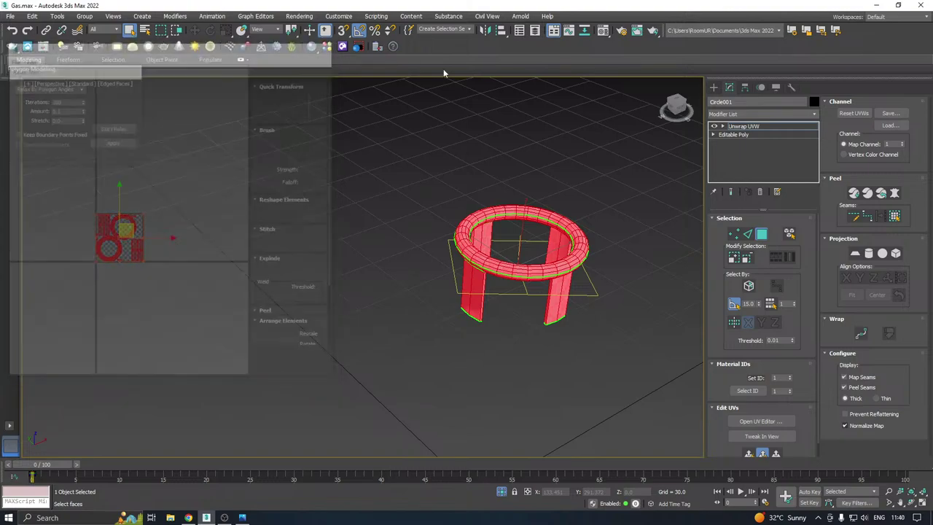
click(745, 127)
click(194, 31)
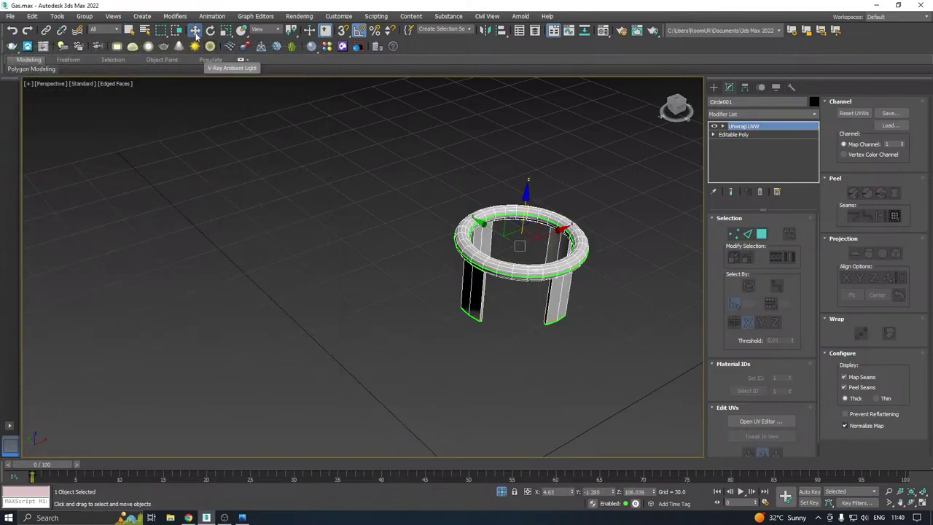
alt+middle_drag(444, 146, 467, 99)
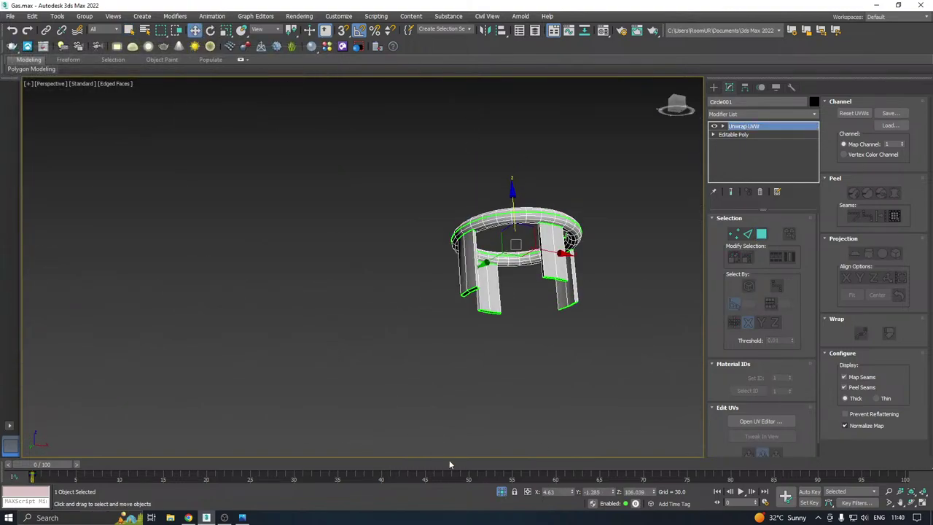
alt+middle_drag(487, 385, 478, 316)
scroll(467, 290, up, 4)
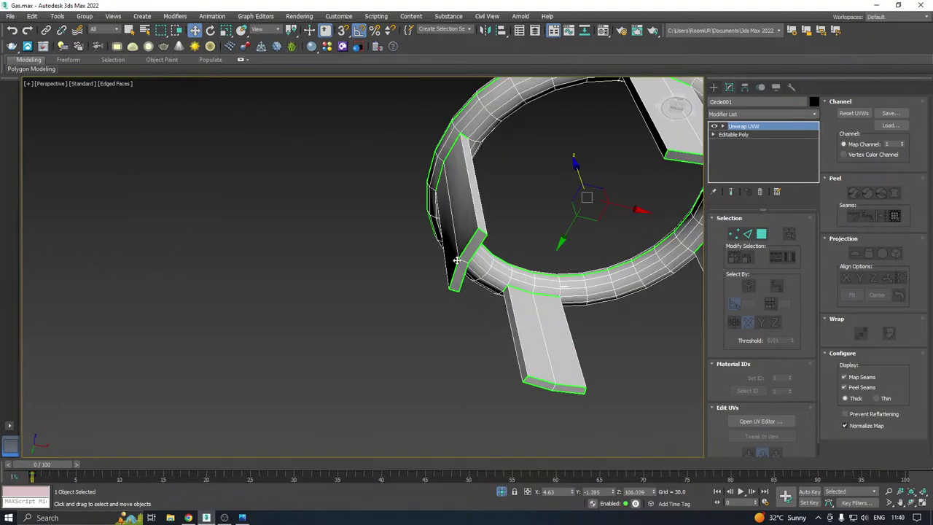
alt+middle_drag(456, 260, 392, 277)
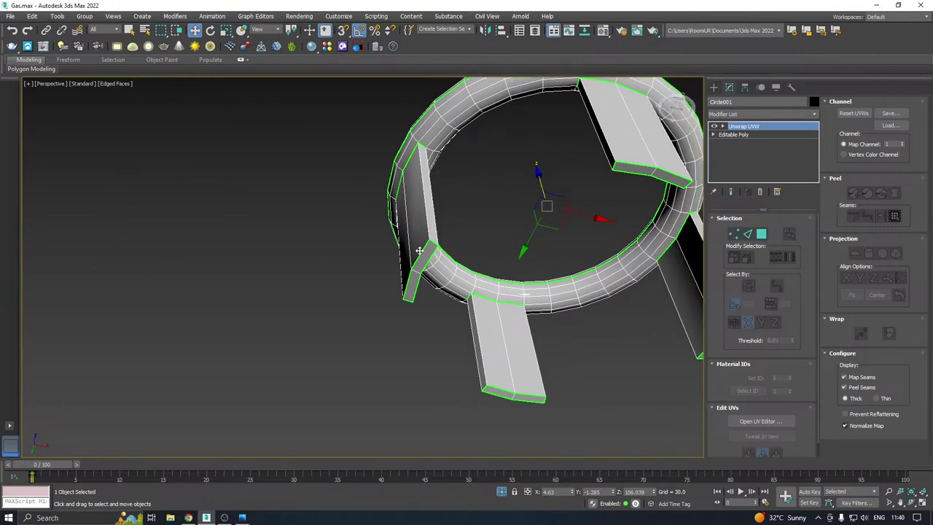
alt+middle_drag(550, 419, 513, 469)
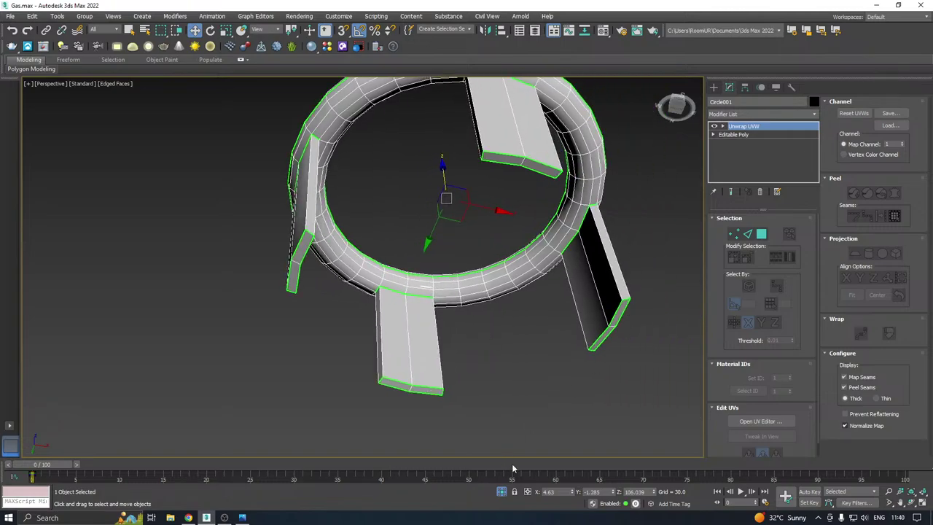
Exit isolation, select the cylinder body and collapse its Unwrap UVW modifier into the Editable Poly
click(502, 492)
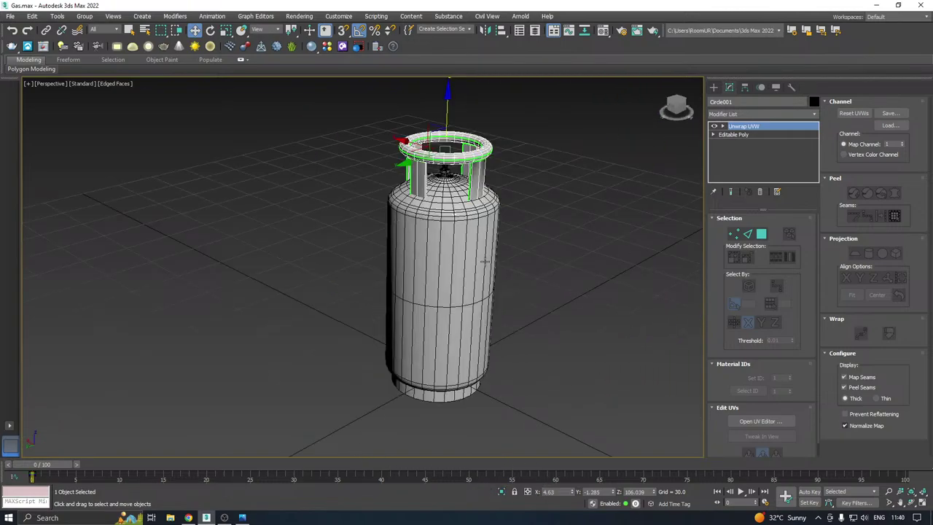
click(460, 273)
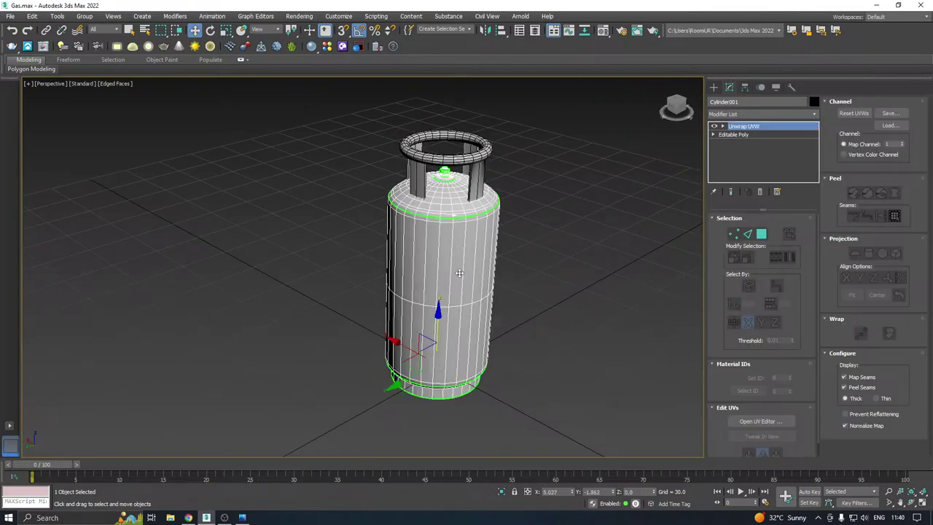
right_click(795, 160)
click(805, 247)
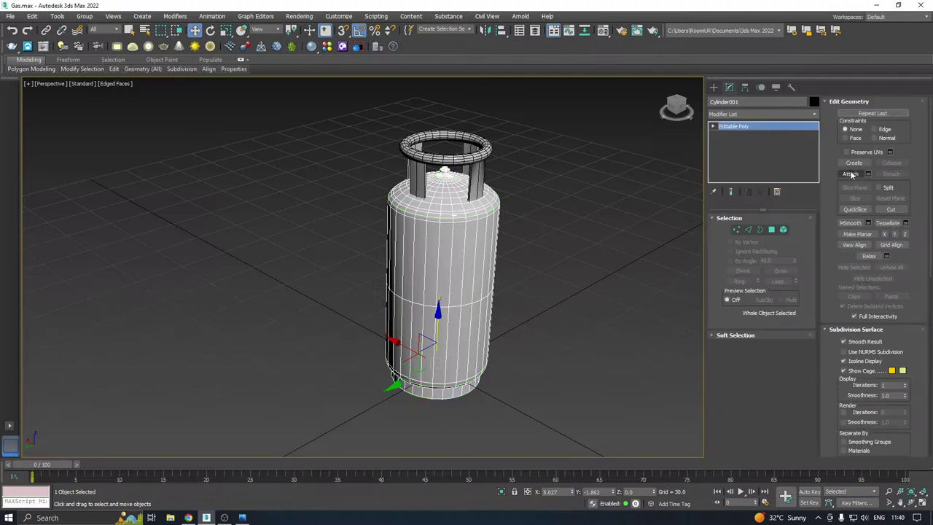
Attach the handle ring with its legs to the cylinder body
click(850, 173)
click(474, 186)
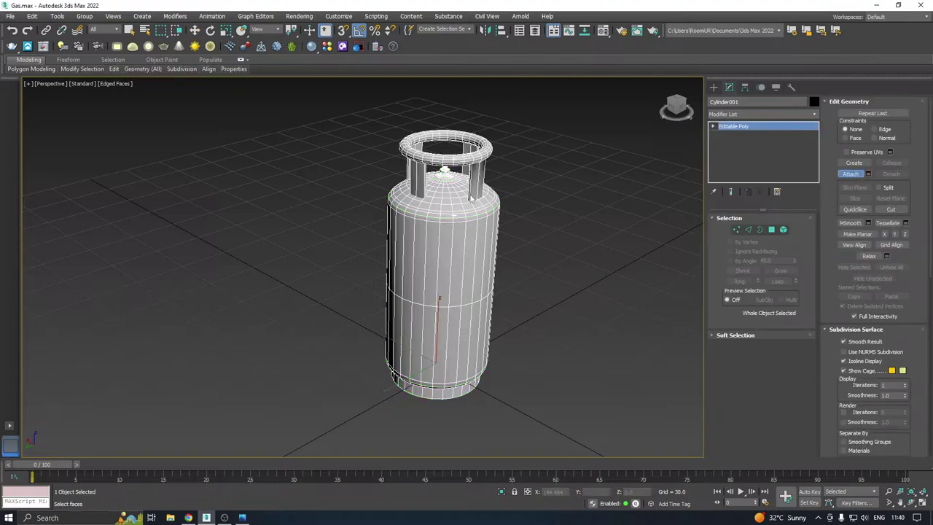
alt+middle_drag(553, 159, 416, 134)
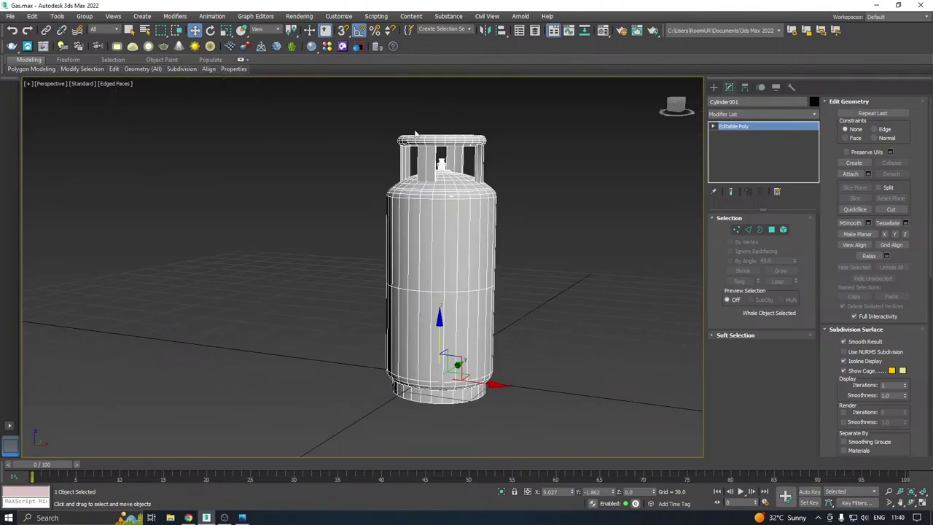
key(t)
scroll(410, 146, down, 4)
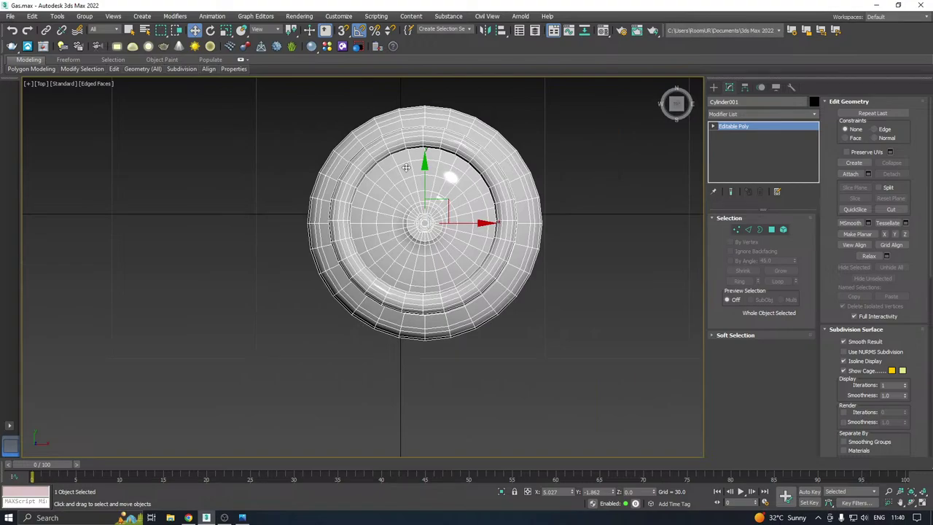
key(p)
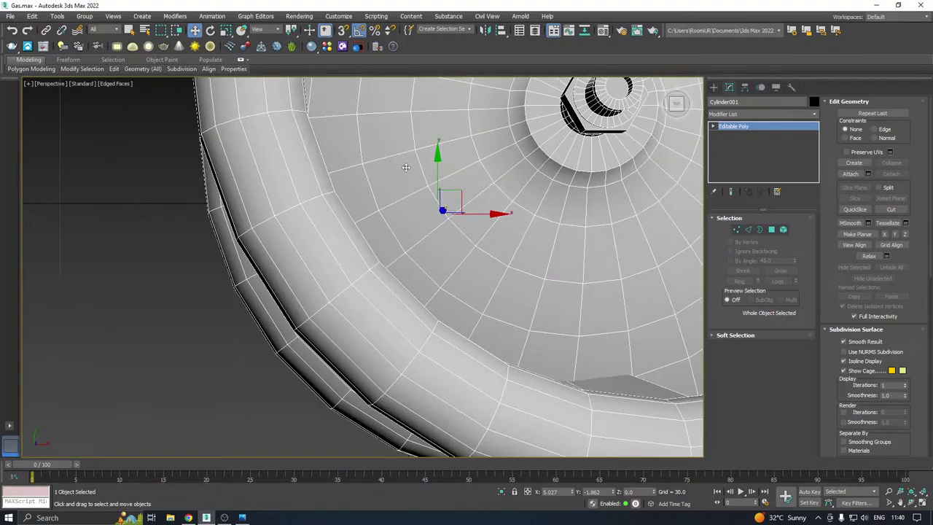
scroll(406, 167, down, 10)
alt+middle_drag(459, 184, 469, 156)
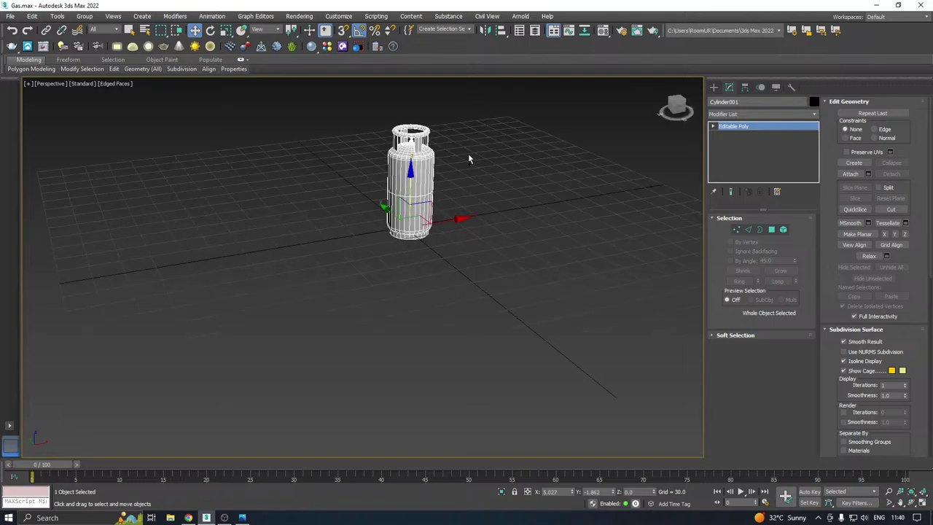
scroll(416, 189, up, 6)
alt+middle_drag(455, 257, 601, 242)
Save a copy of the scene
click(10, 16)
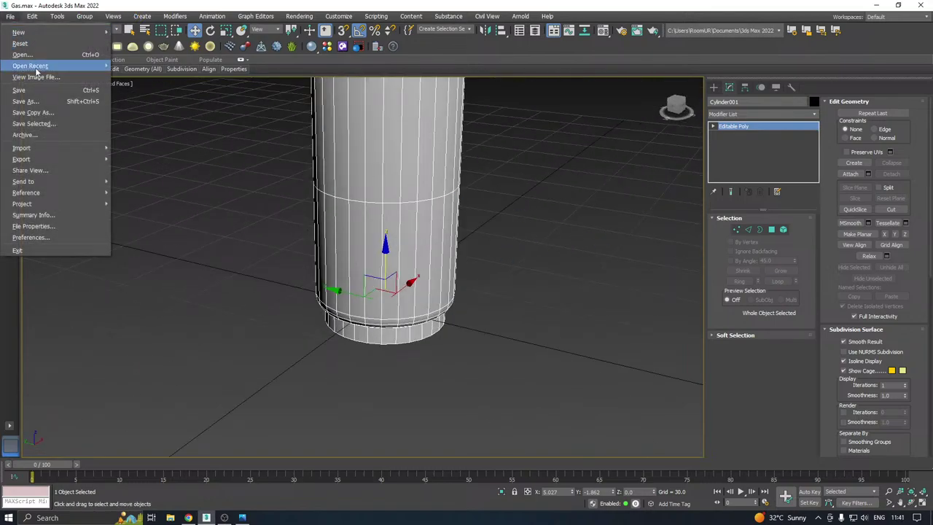
click(32, 112)
click(490, 403)
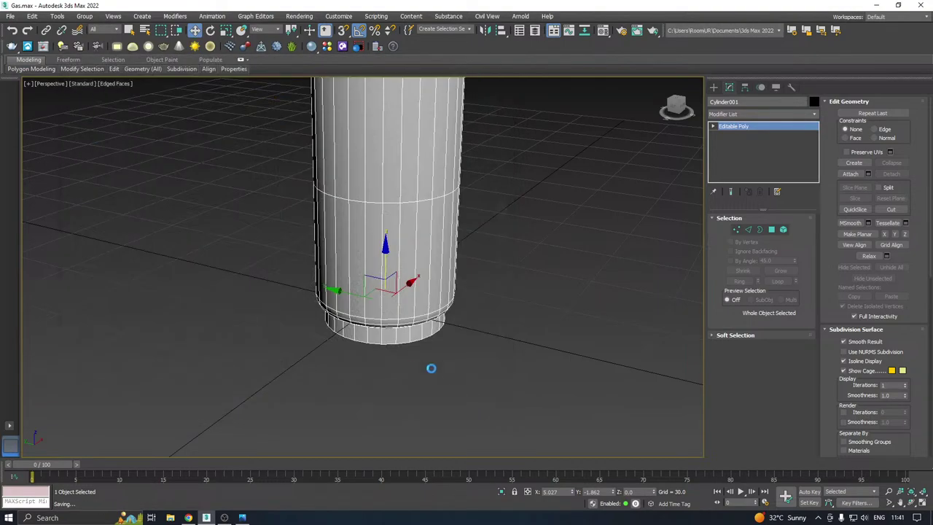
Snap the gas cylinder's pivot alone to the underside of its base ring using vertex snapping
click(745, 87)
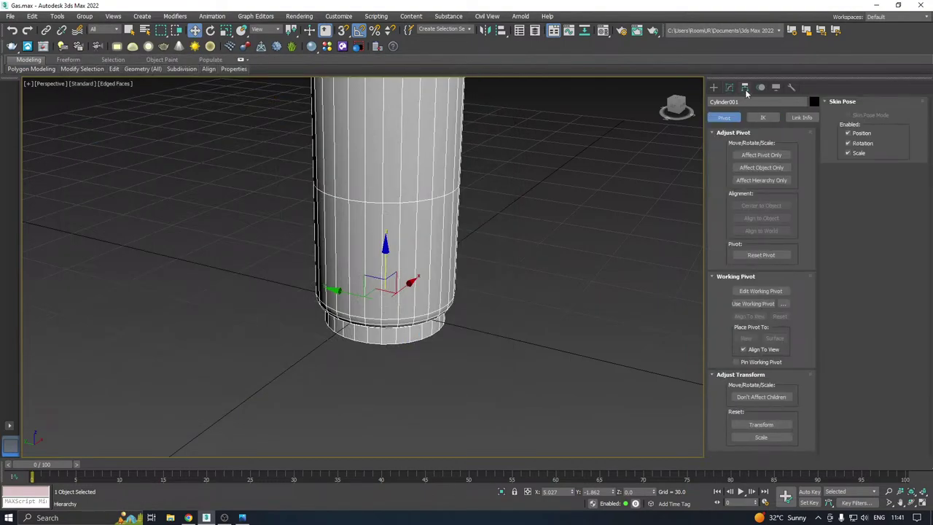
click(758, 156)
alt+middle_drag(560, 207, 474, 215)
key(s)
drag(419, 301, 422, 345)
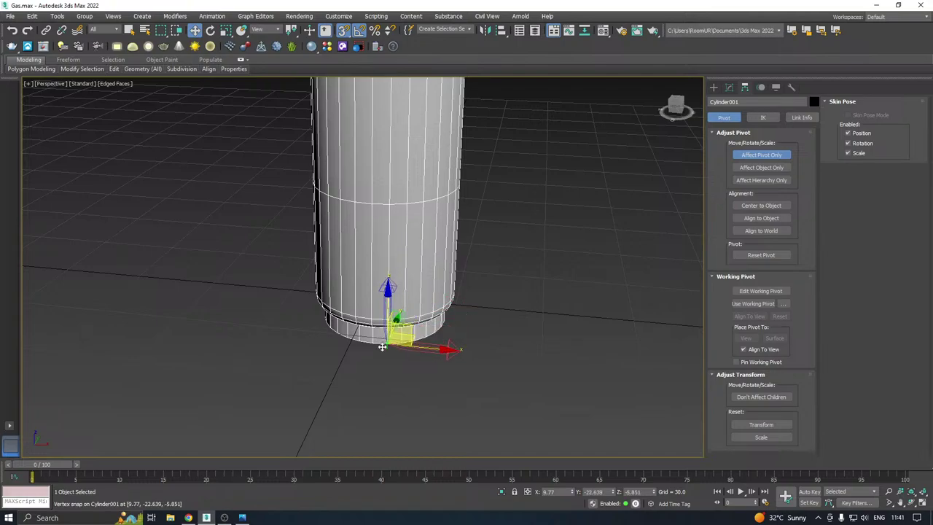
click(729, 86)
Move the gas cylinder to the world origin with snapping, switch snapping off and save the scene
drag(396, 342, 382, 283)
scroll(410, 345, down, 3)
scroll(409, 344, down, 3)
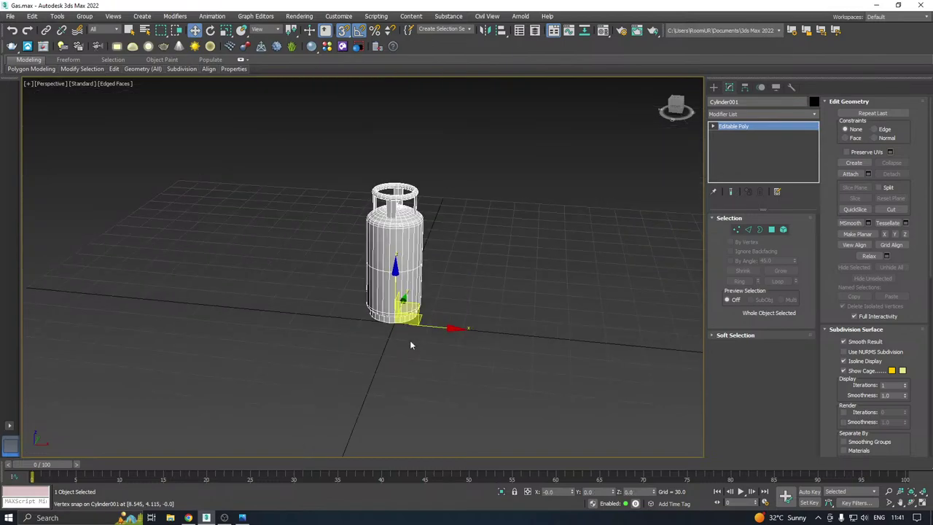
key(s)
alt+middle_drag(349, 276, 400, 302)
key(ctrl+s)
scroll(393, 299, up, 2)
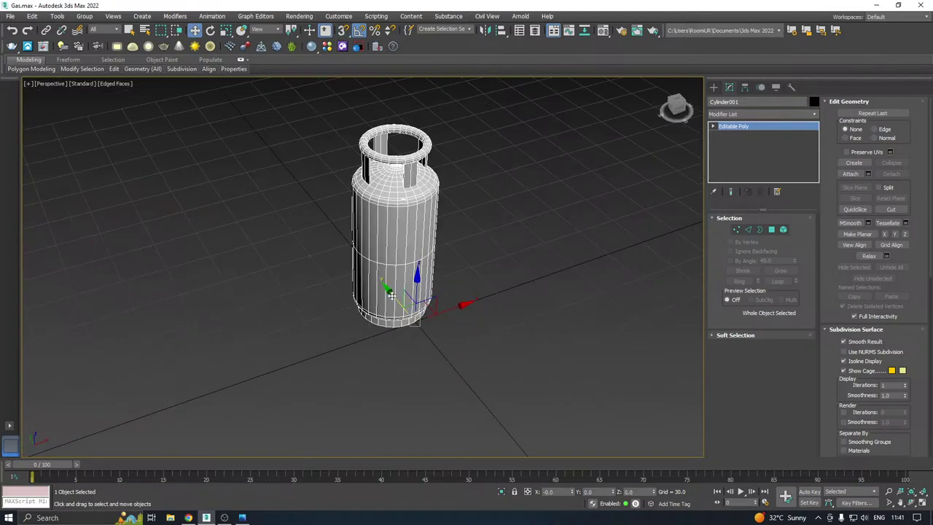
Add an Unwrap UVW modifier to the combined gas cylinder and open the UV editor
click(815, 114)
drag(817, 140, 819, 416)
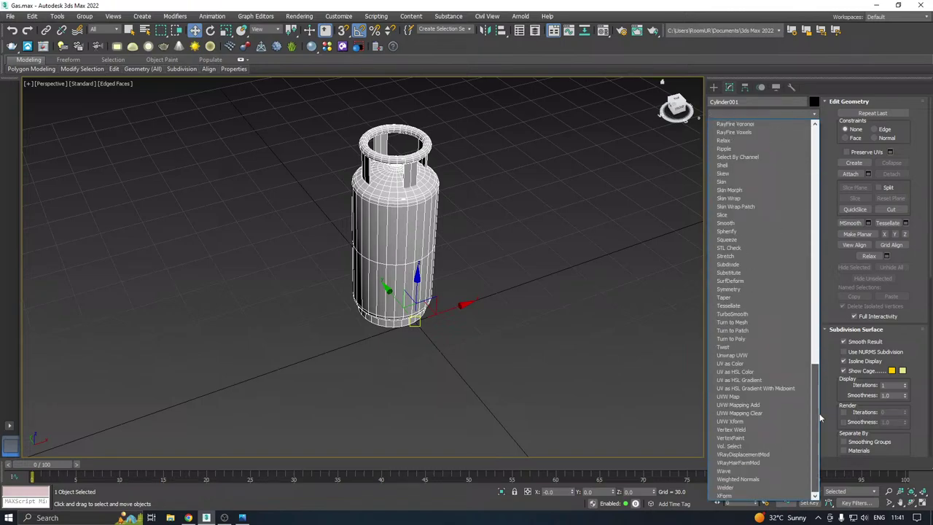
click(738, 357)
click(761, 421)
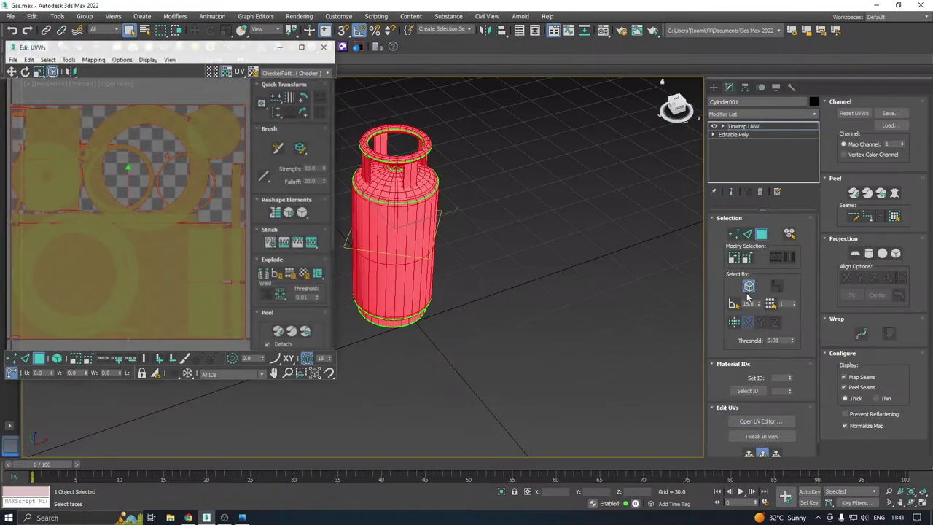
Pack all the cylinder's UV islands into the tile with Rescale enabled
middle_drag(541, 312, 624, 319)
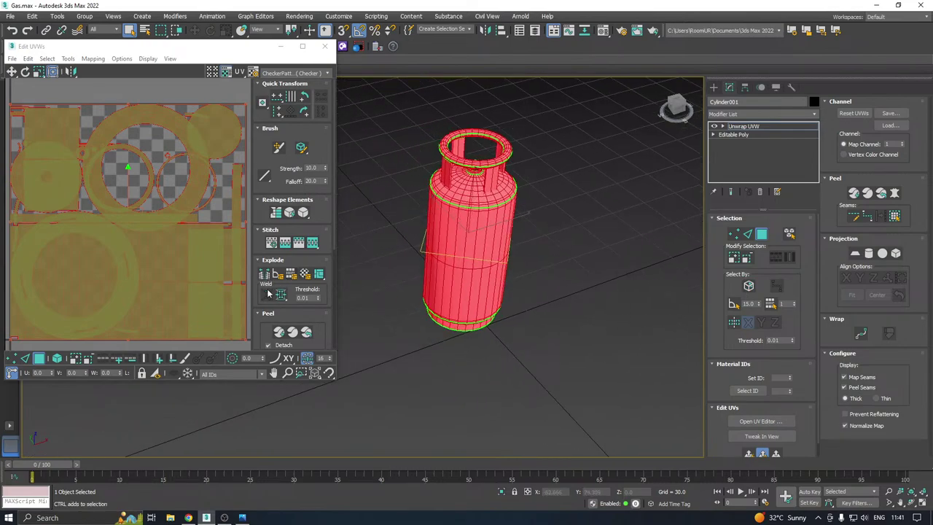
click(267, 314)
click(264, 344)
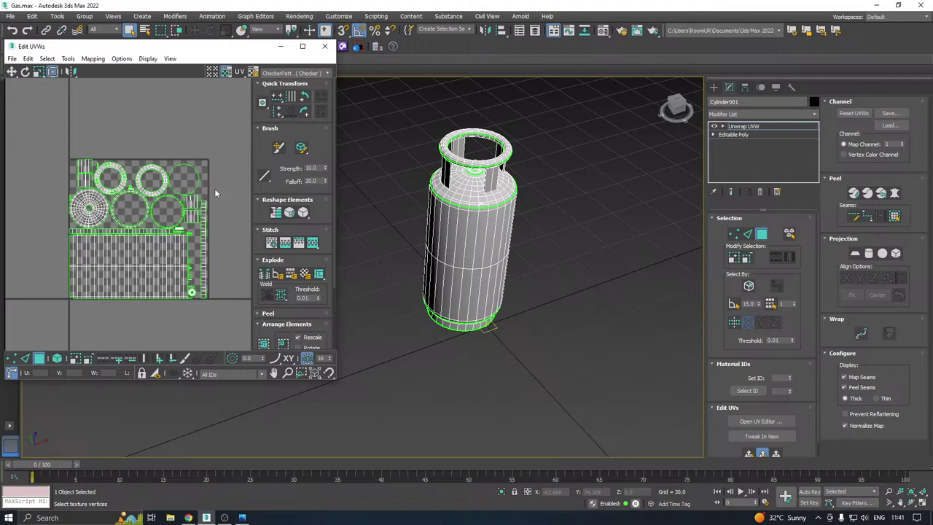
Select a small round valve island in the packed layout and compare the island sizes with the valve on the model
scroll(190, 283, up, 6)
click(204, 295)
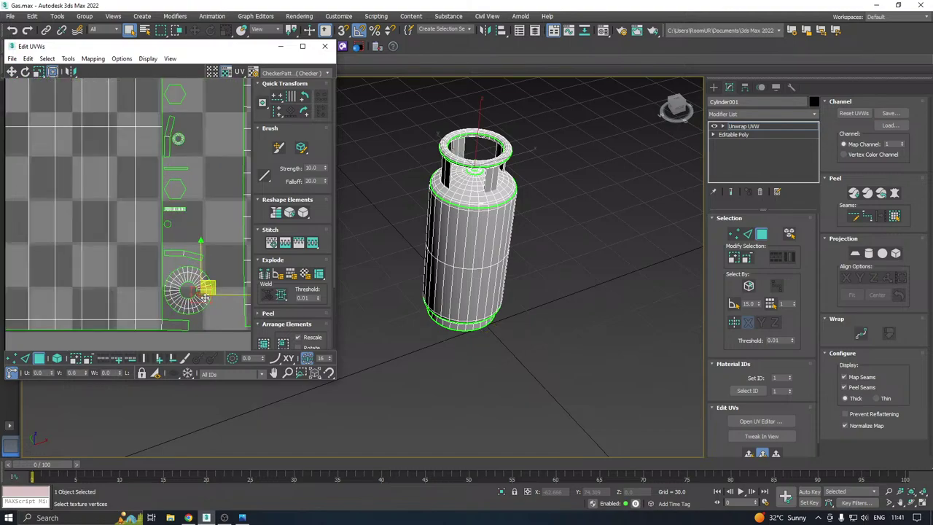
scroll(477, 168, up, 8)
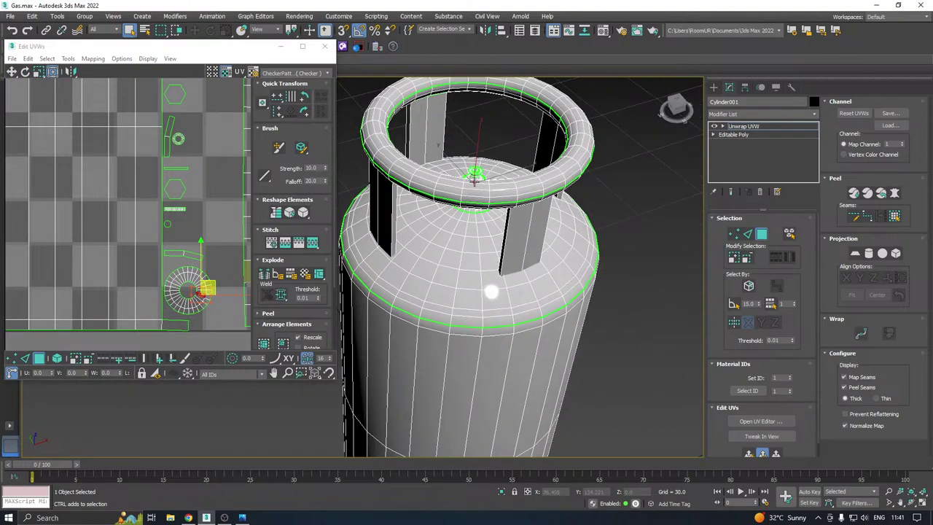
scroll(215, 255, down, 6)
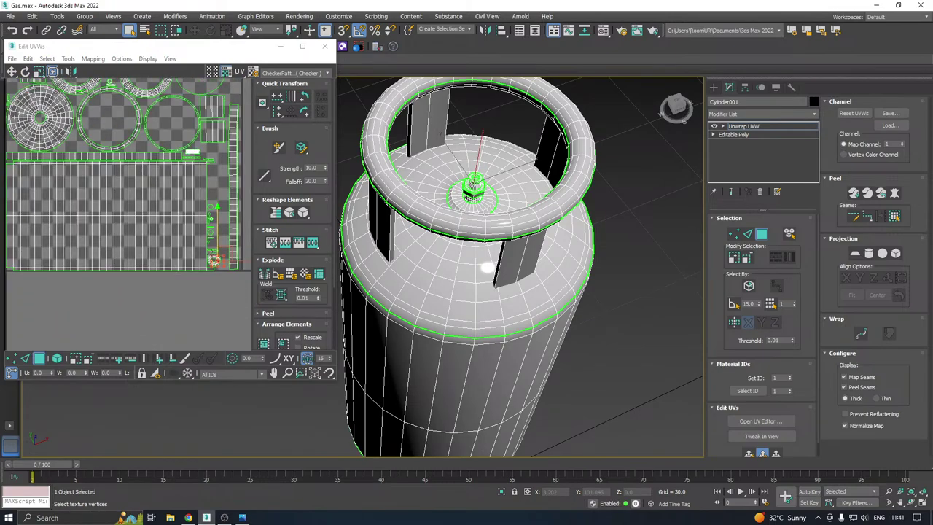
scroll(214, 260, down, 2)
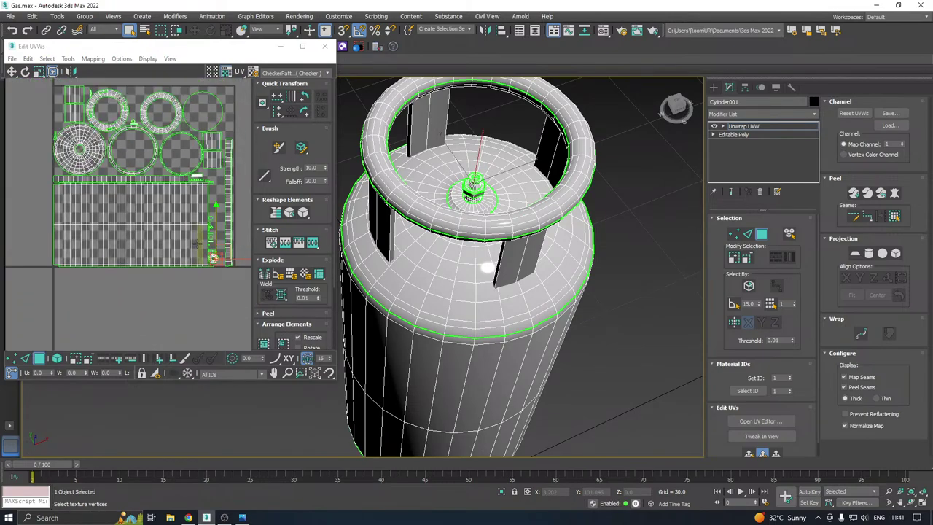
scroll(193, 239, down, 2)
alt+middle_drag(445, 181, 454, 148)
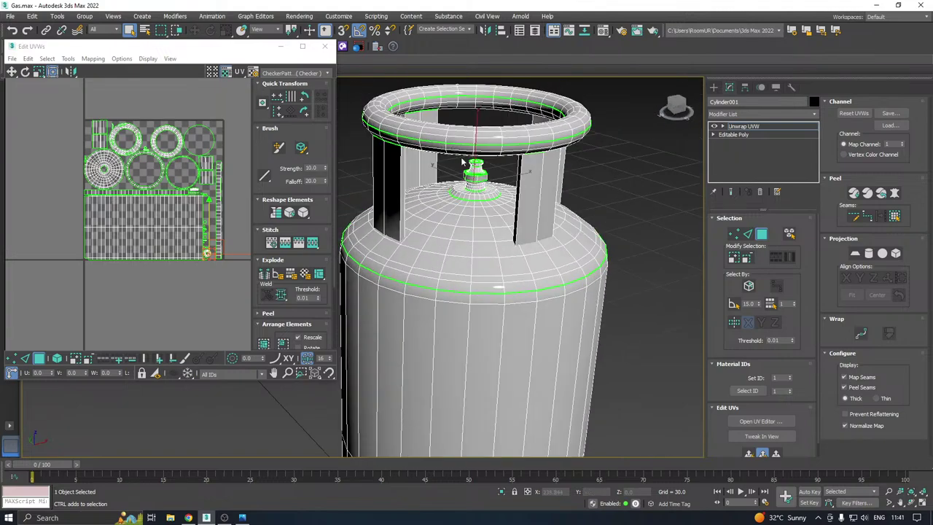
Display the checker pattern on the gas cylinder and examine it around the valve and dome
click(285, 71)
click(285, 86)
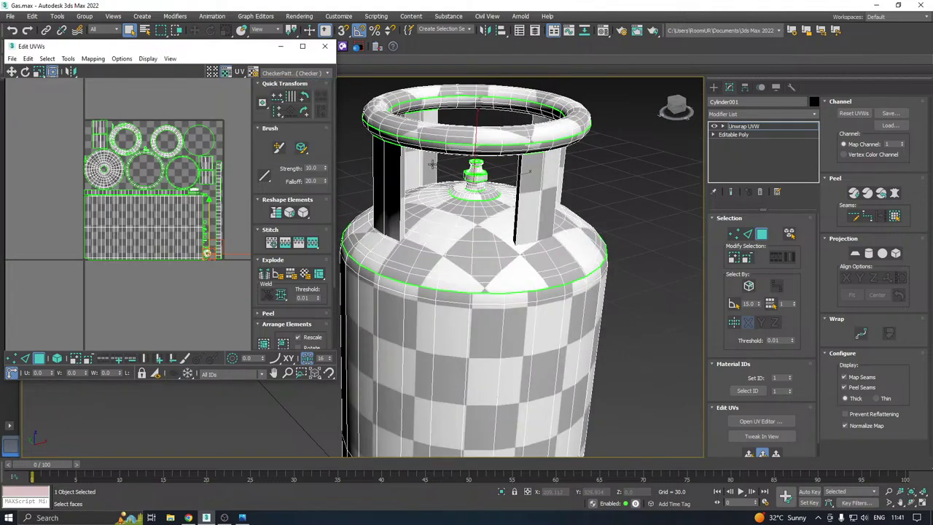
scroll(464, 180, up, 5)
scroll(214, 213, down, 3)
scroll(481, 191, down, 6)
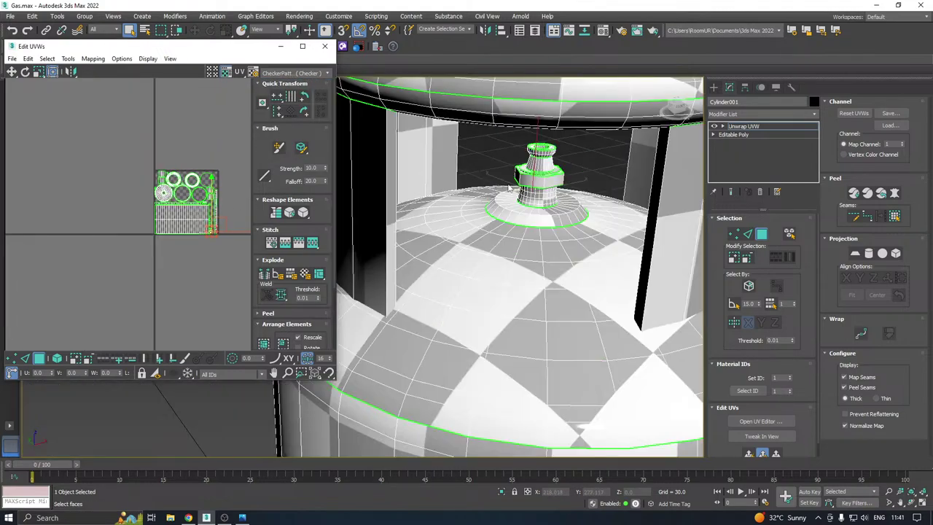
Move the cylinder body's UV islands out of the tile and pack the handle ring and leg islands into it
click(789, 233)
scroll(515, 242, down, 3)
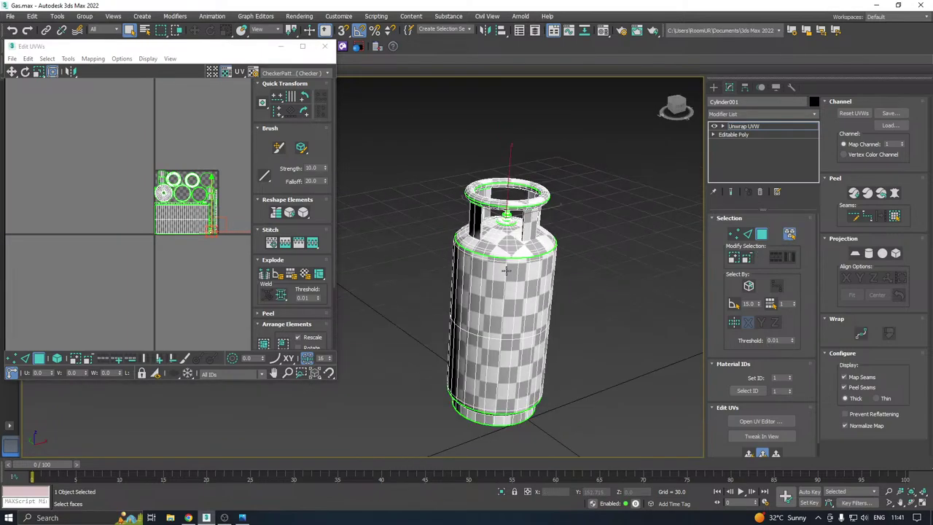
click(507, 272)
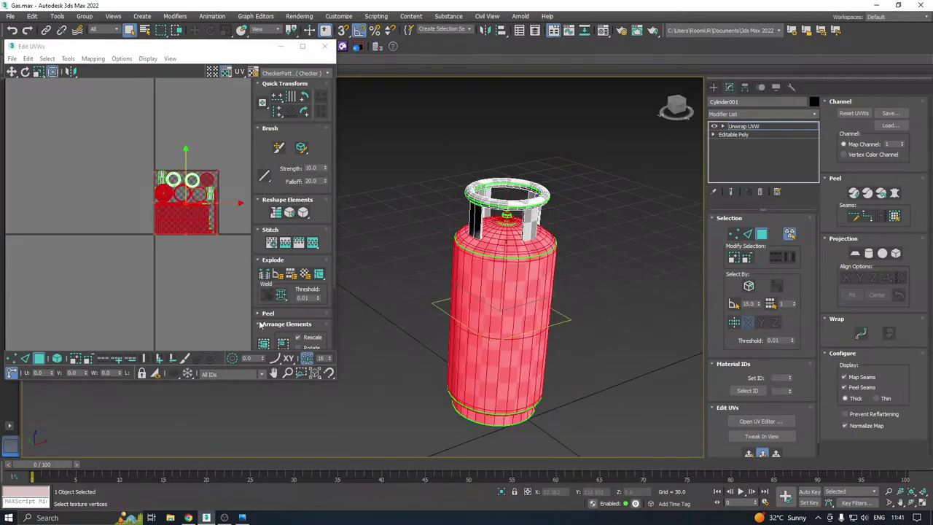
drag(186, 198, 73, 199)
drag(145, 161, 270, 334)
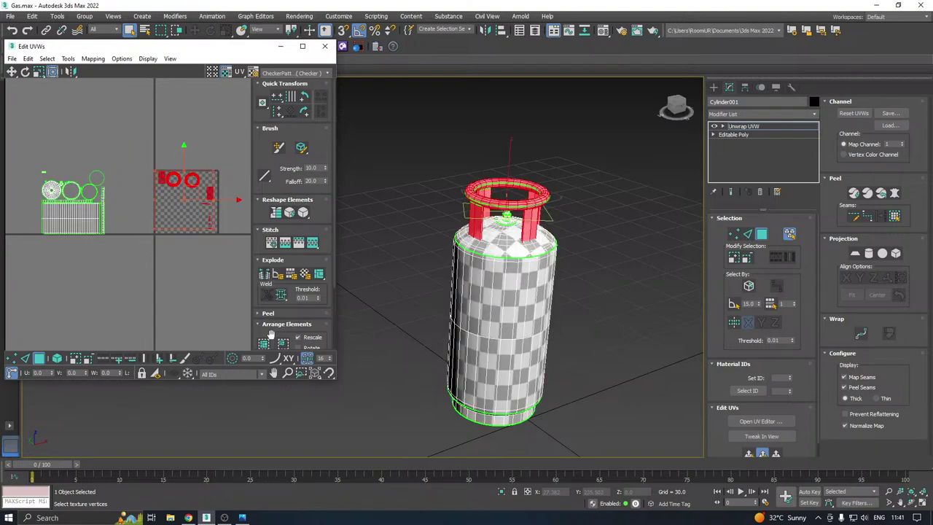
click(264, 343)
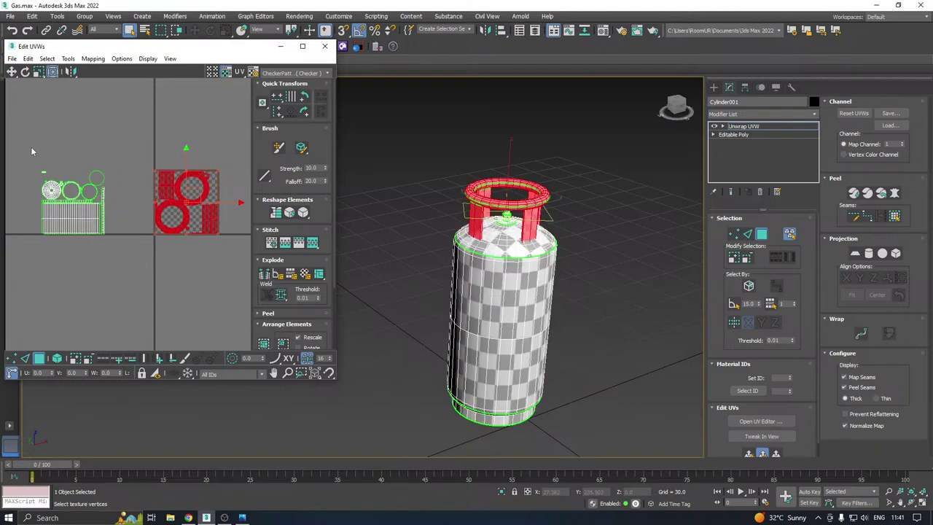
Select all UV islands and pack them with the Non-Convex method, 0.001 padding and Normalize Clusters, without rotating or rescaling clusters
drag(31, 146, 264, 357)
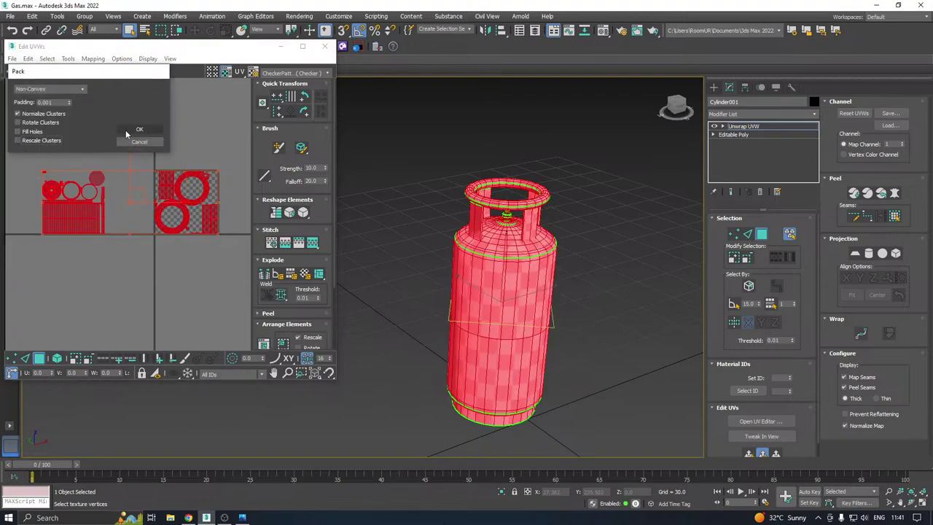
click(139, 130)
scroll(208, 187, up, 3)
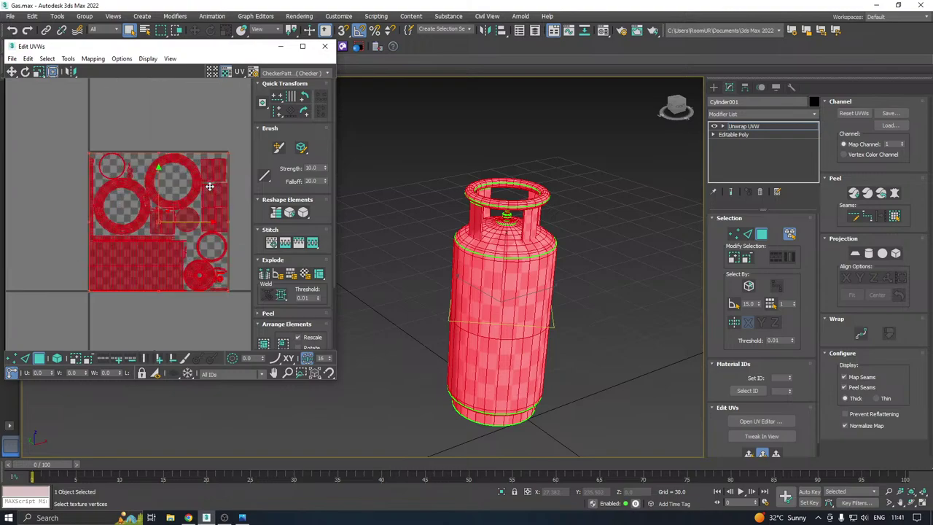
Examine the checker pattern and UV seams on the valve, dome and body against the packed island layout
scroll(496, 224, up, 6)
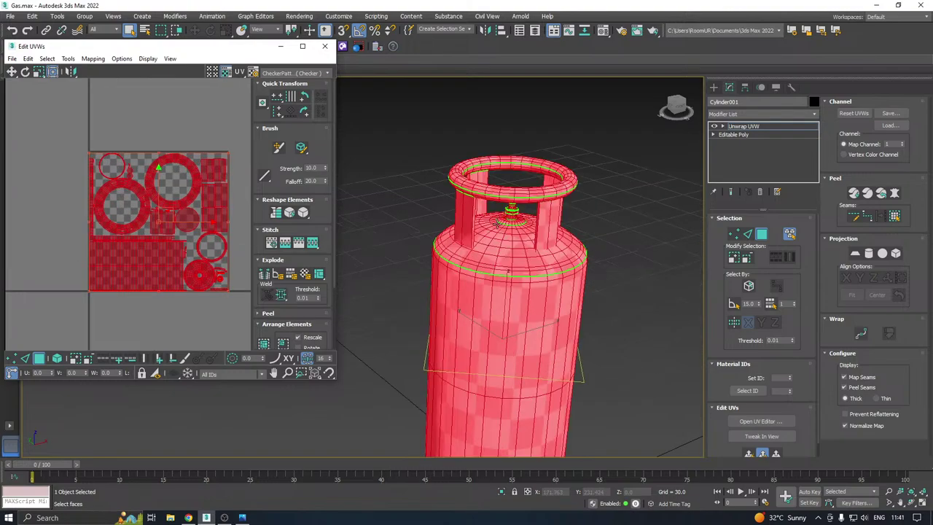
scroll(545, 175, up, 5)
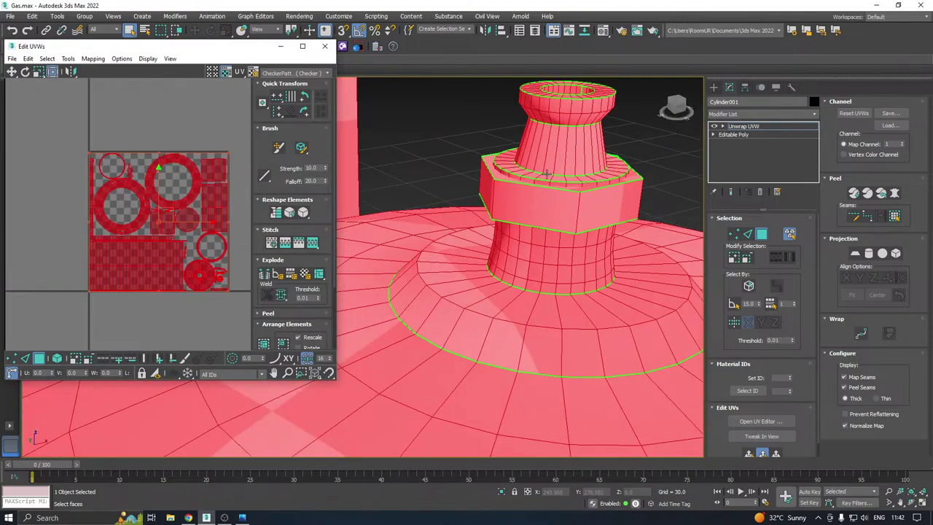
middle_drag(545, 175, 518, 198)
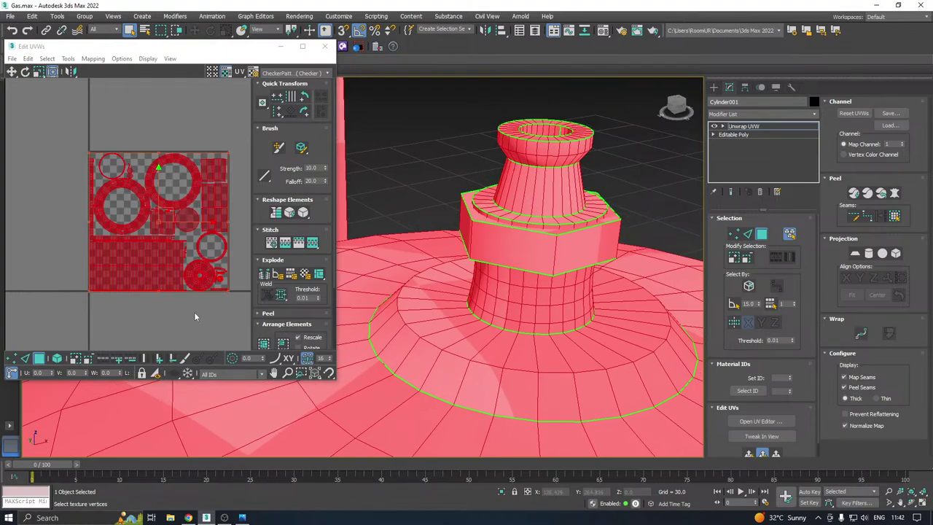
alt+middle_drag(565, 207, 559, 220)
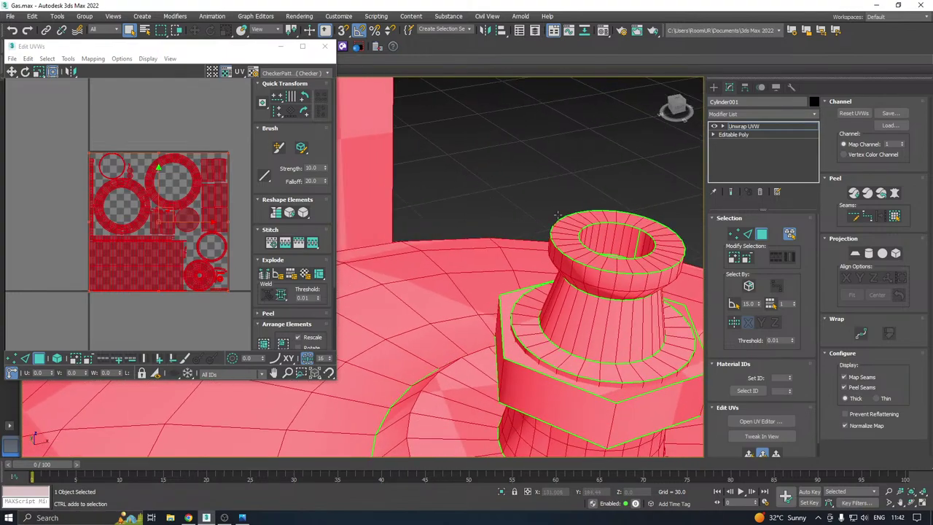
scroll(102, 255, up, 3)
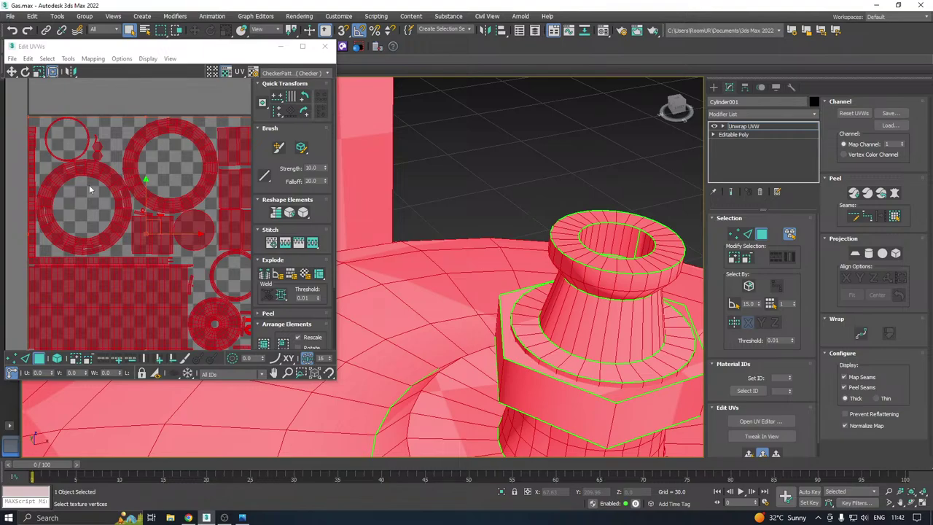
scroll(530, 124, down, 8)
mouse_move(529, 128)
alt+middle_down()
mouse_move(529, 147)
mouse_move(539, 131)
alt+middle_up()
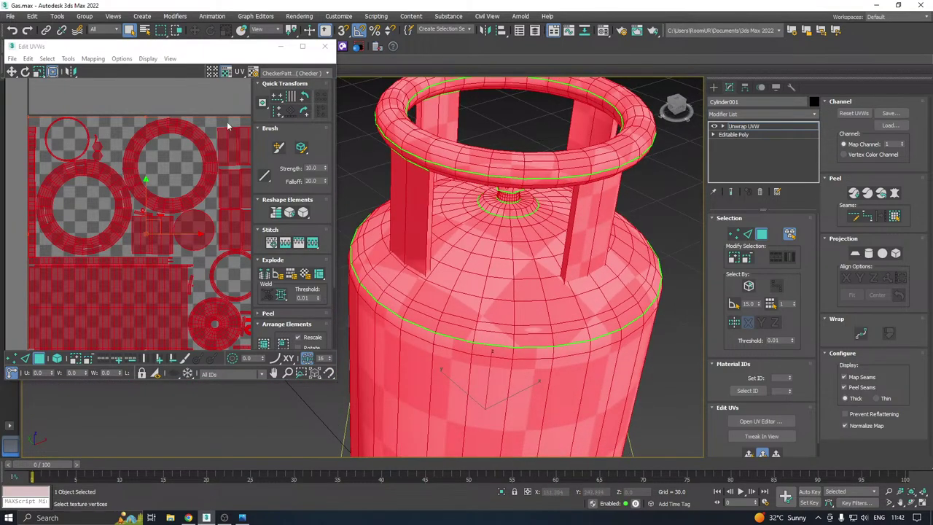
click(192, 94)
scroll(539, 140, down, 4)
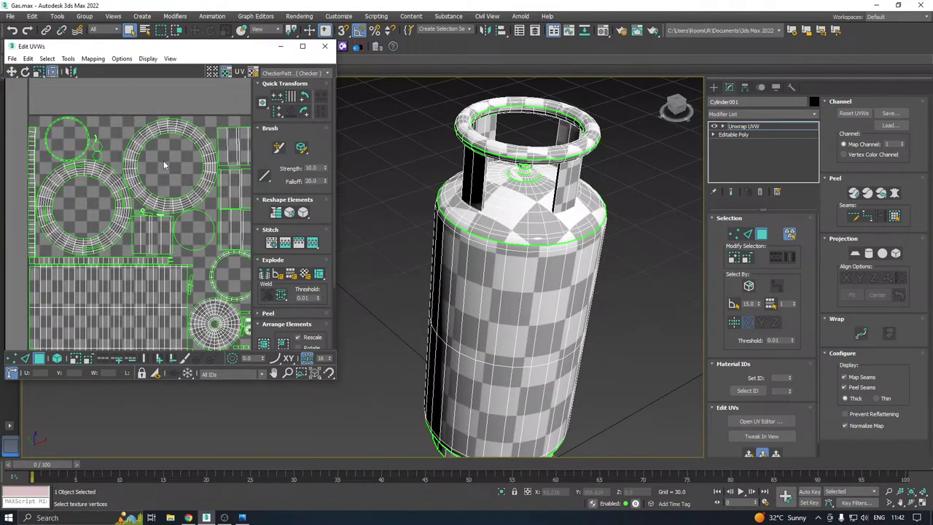
scroll(159, 157, down, 3)
key(ctrl+a)
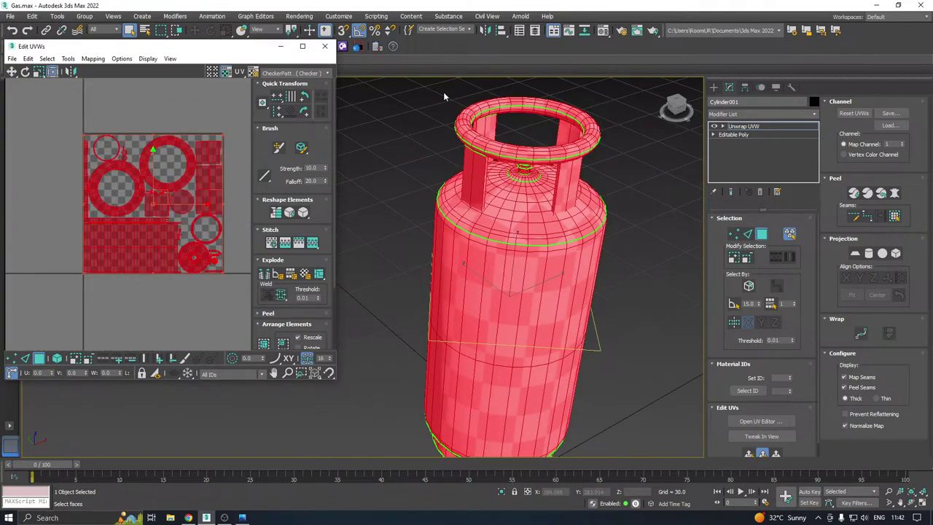
Close the UV editing session, leave face sub-object mode and save the gas cylinder scene
click(324, 46)
click(749, 129)
middle_drag(579, 199, 531, 190)
key(w)
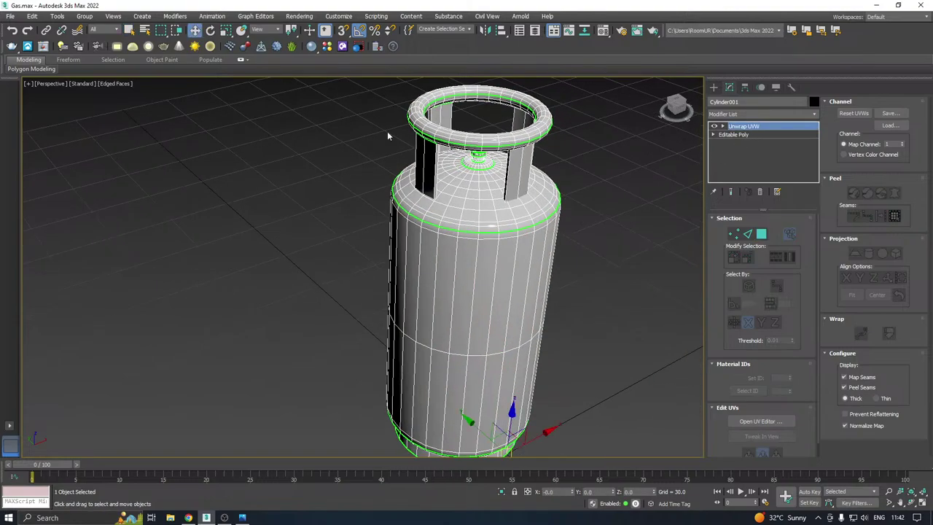
click(10, 16)
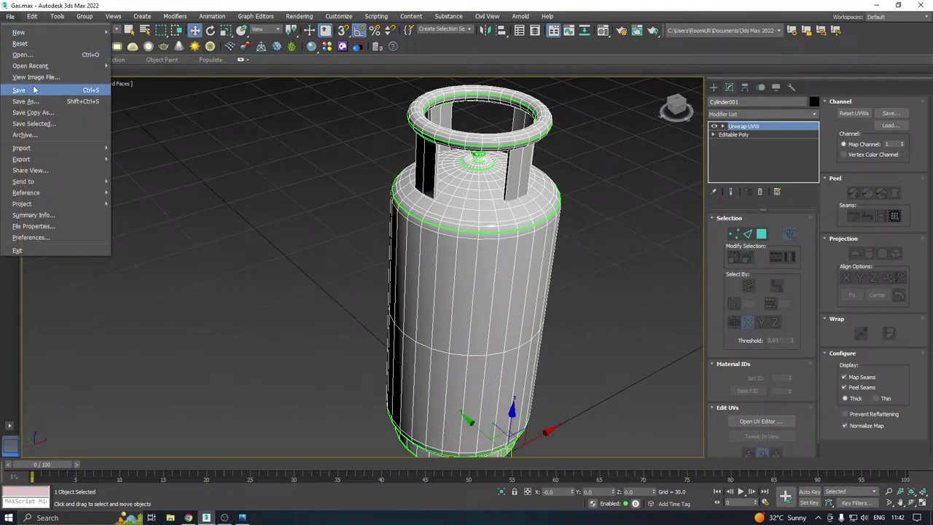
click(34, 89)
Clone the gas cylinder as an independent copy named High
click(32, 16)
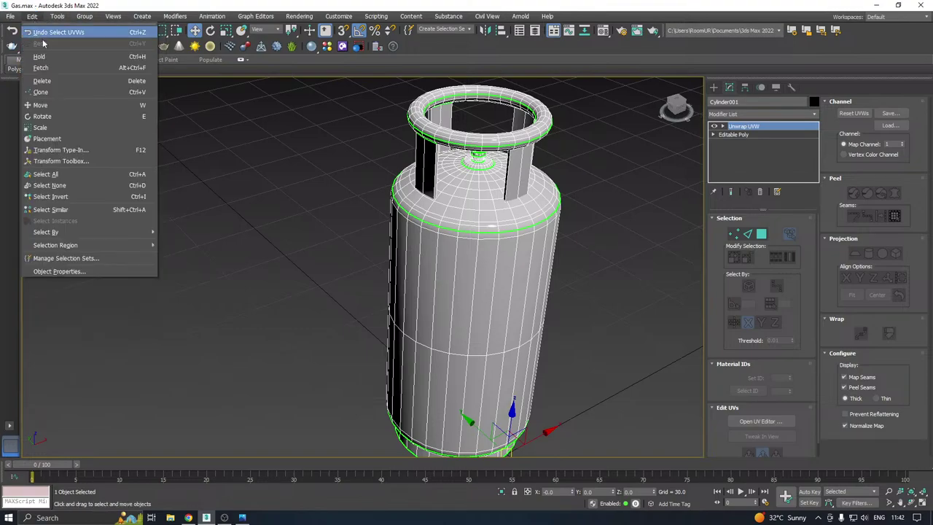
click(42, 93)
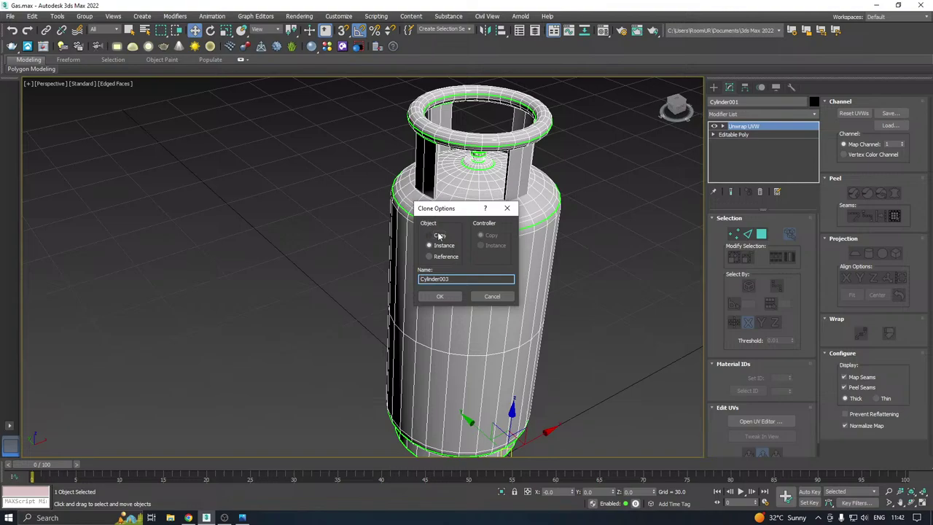
click(440, 235)
key(Tab)
text(H)
click(439, 296)
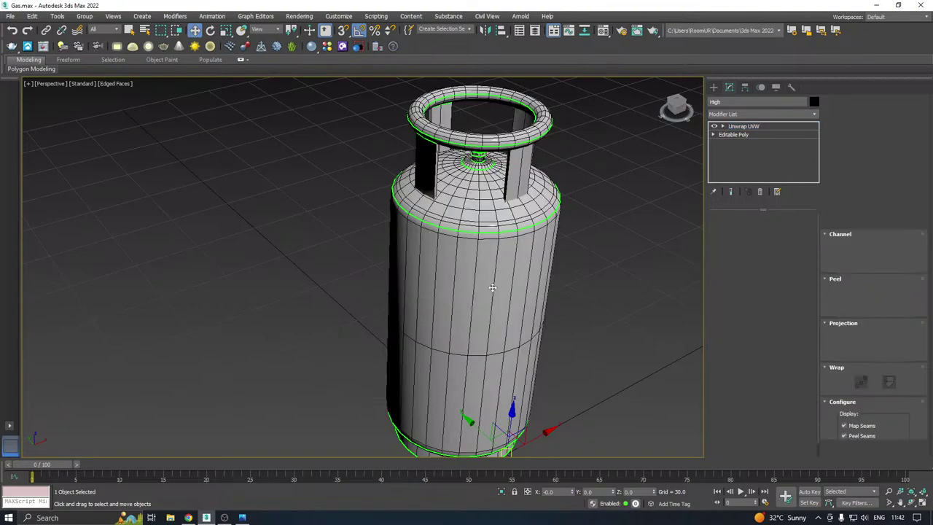
Unhide the leftover plain cylinder Cylinder002 through the scene's object list and delete it
scroll(508, 285, down, 4)
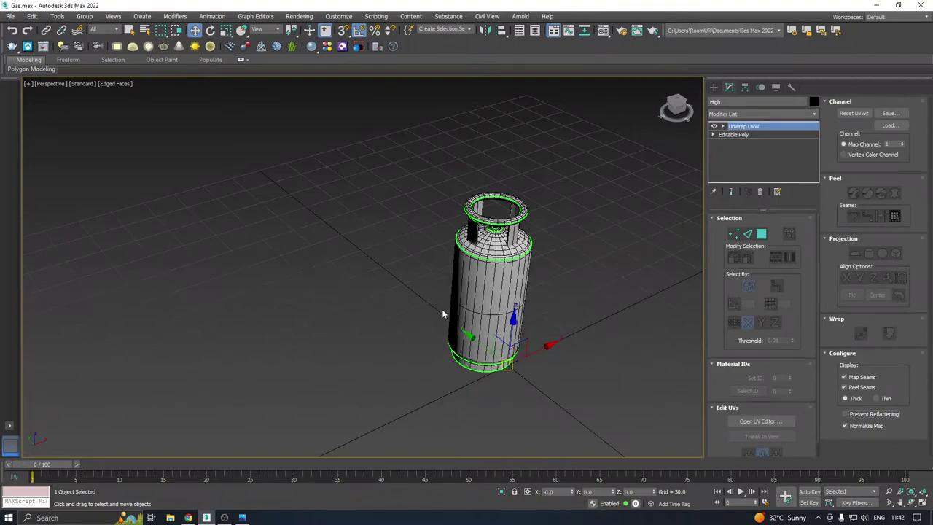
click(519, 30)
click(74, 164)
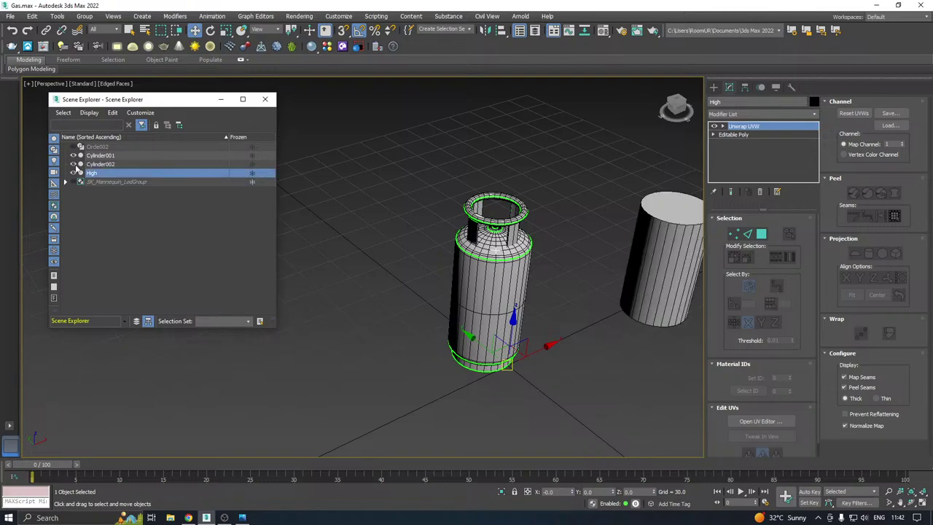
click(100, 164)
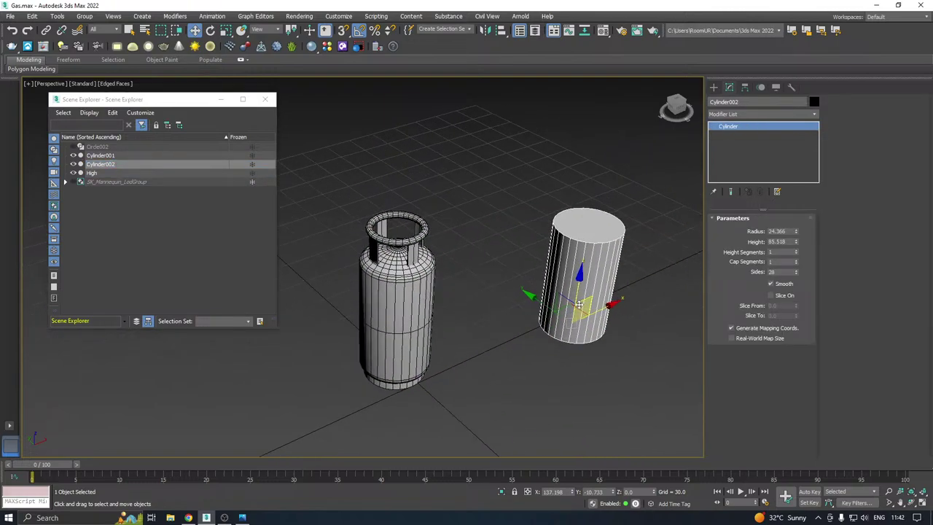
key(Delete)
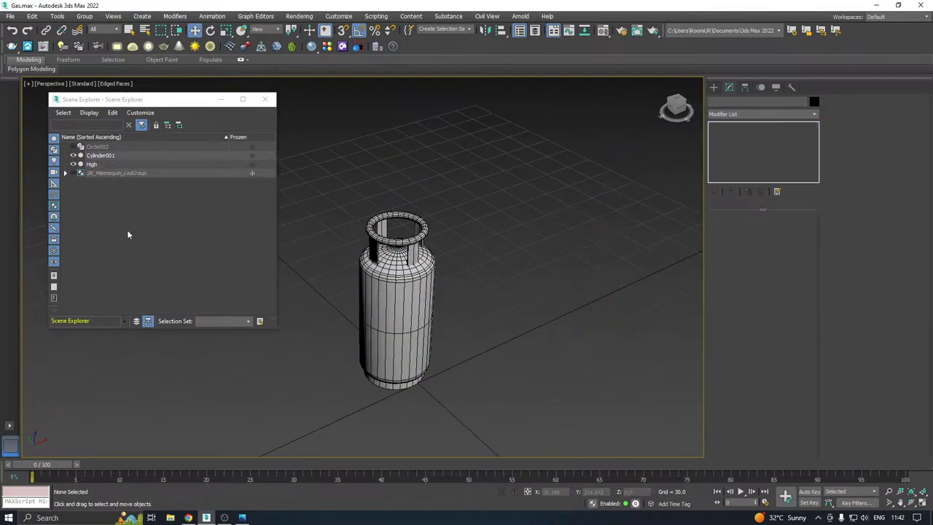
Unhide the leftover ring shape Circle002 and delete it from the scene
click(76, 147)
click(90, 148)
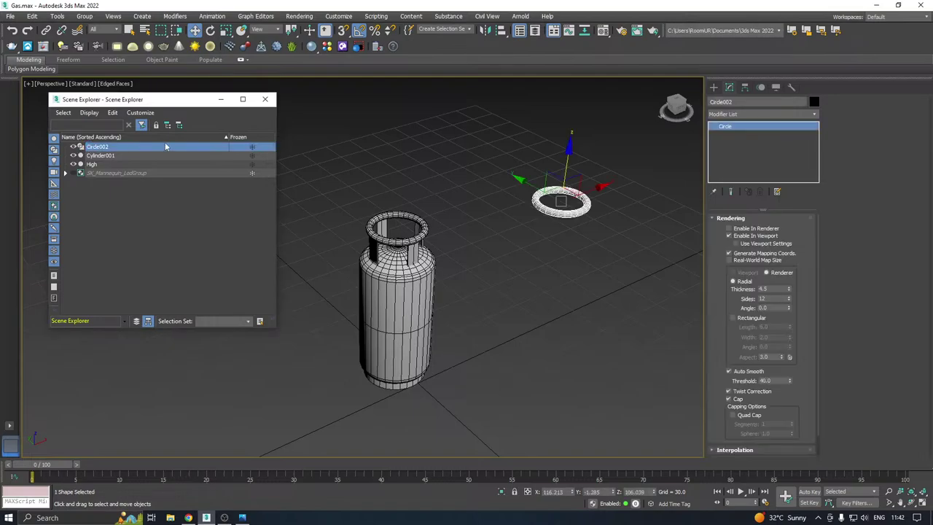
click(573, 211)
click(574, 210)
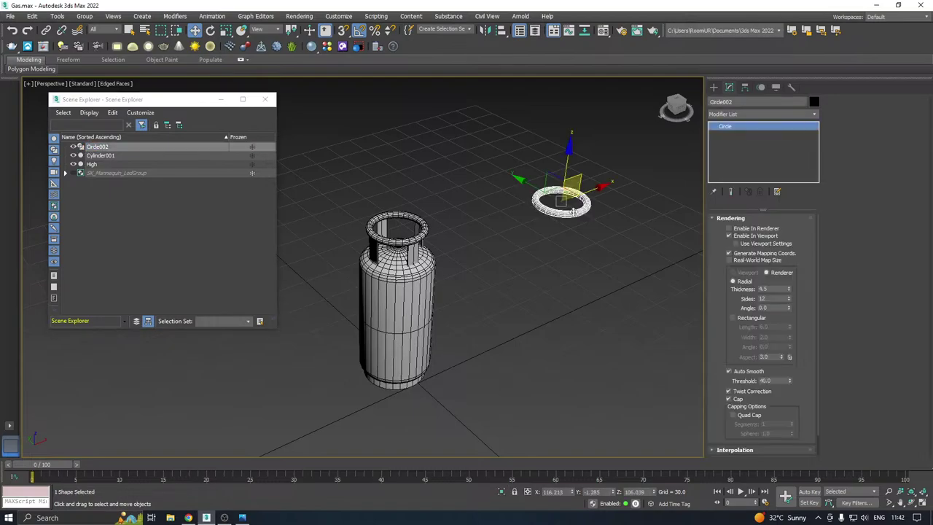
key(Delete)
Hide the original gas cylinder Cylinder001 so only the High copy stays displayed
click(93, 147)
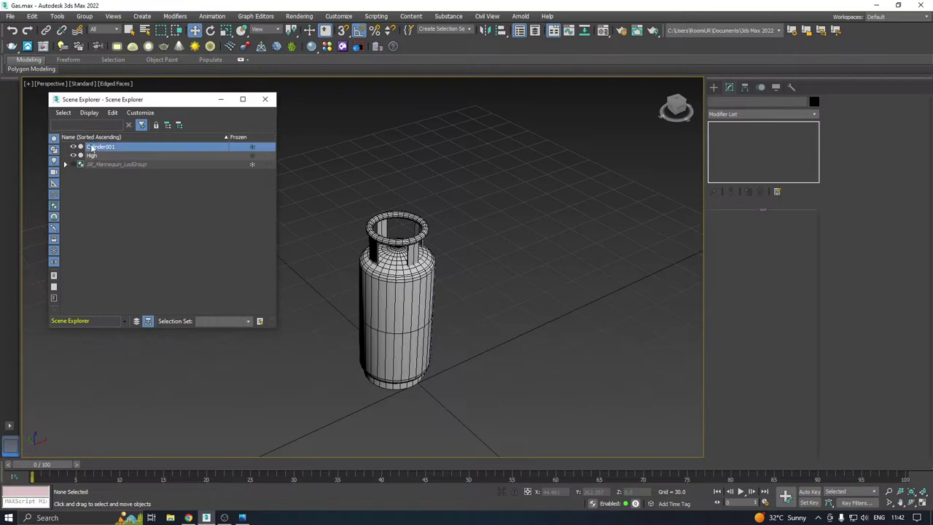
right_click(94, 148)
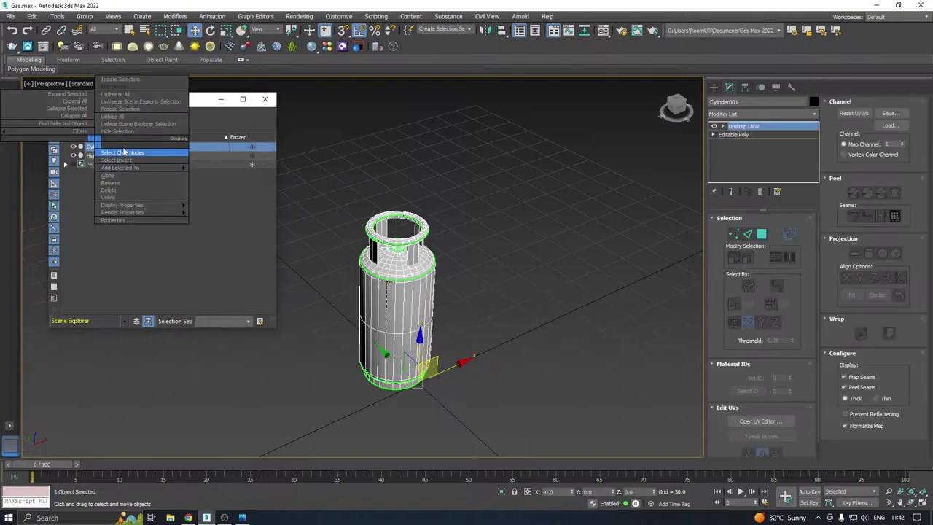
click(131, 132)
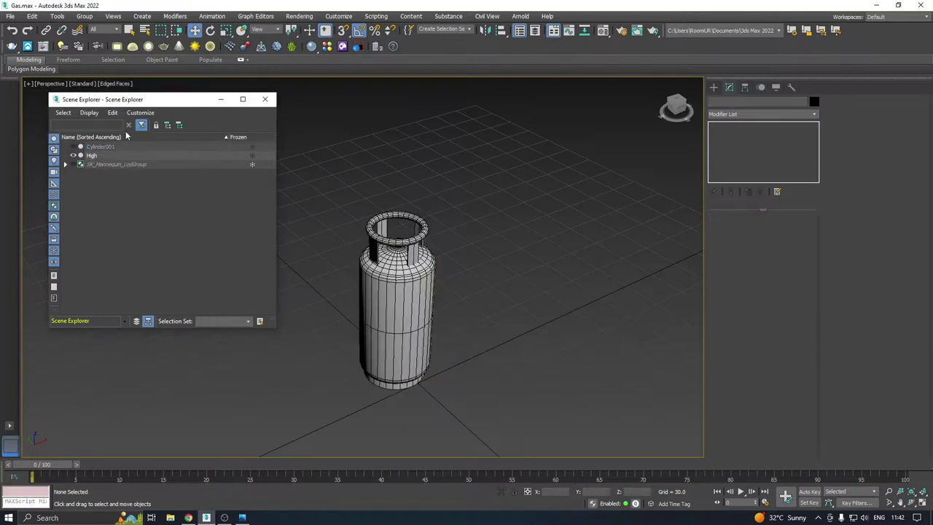
Select the High copy and collapse its Unwrap UVW modifier into the Editable Poly
click(114, 155)
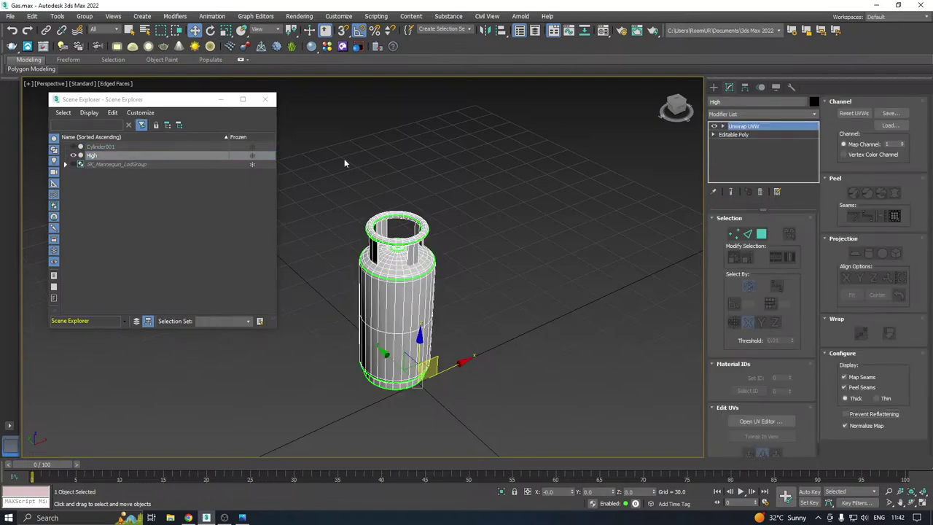
click(265, 100)
scroll(402, 301, up, 2)
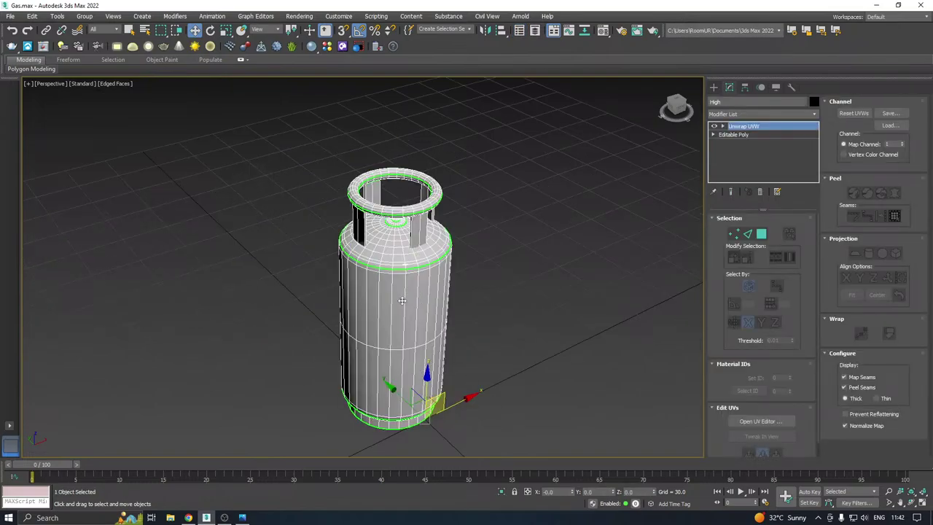
right_click(772, 157)
click(787, 248)
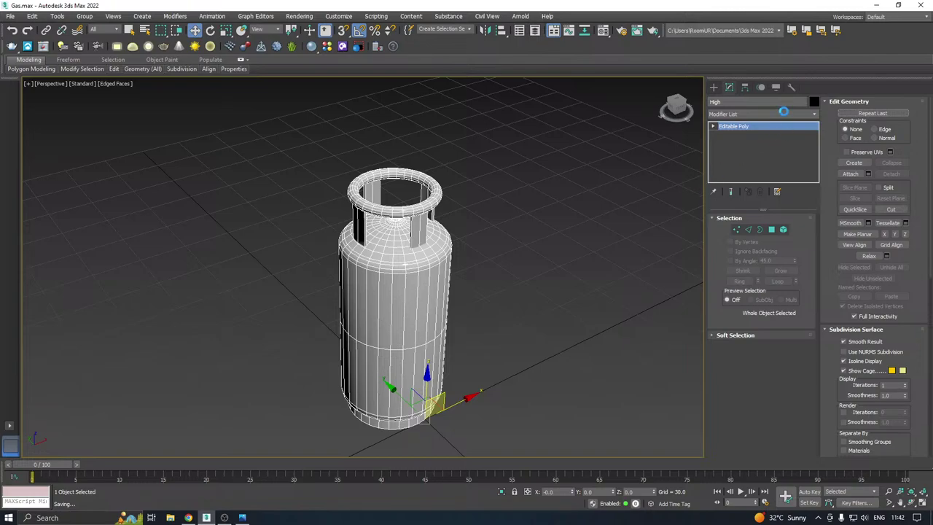
Add a Chamfer modifier to the High copy and set its fixed amount to 0.32
click(783, 113)
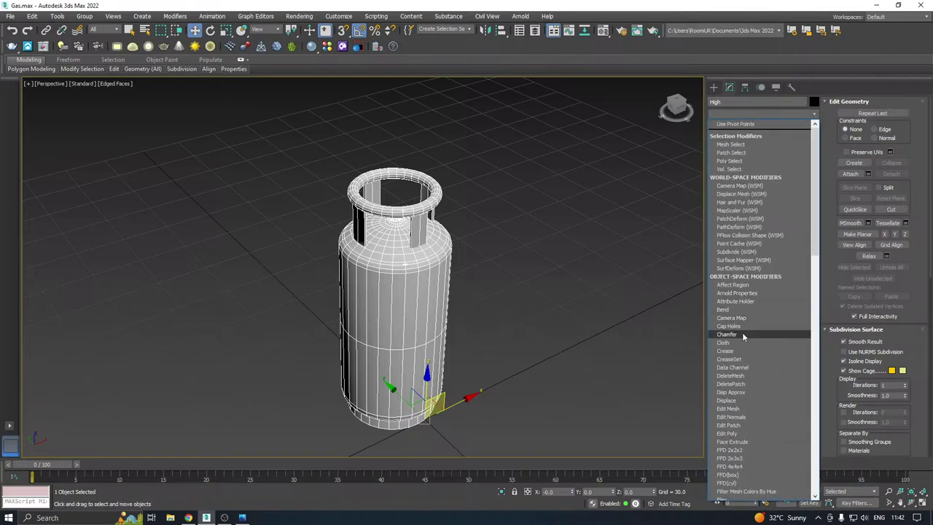
click(736, 335)
scroll(394, 211, up, 2)
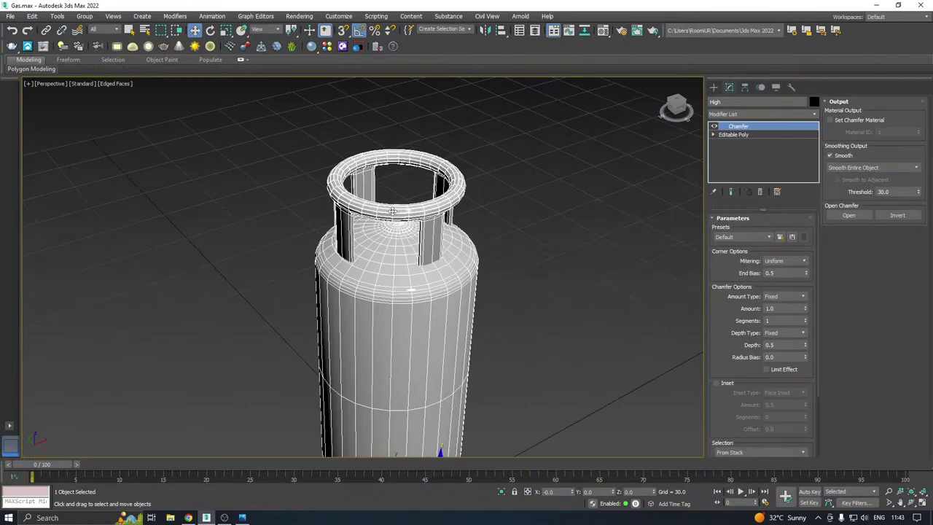
scroll(393, 211, up, 5)
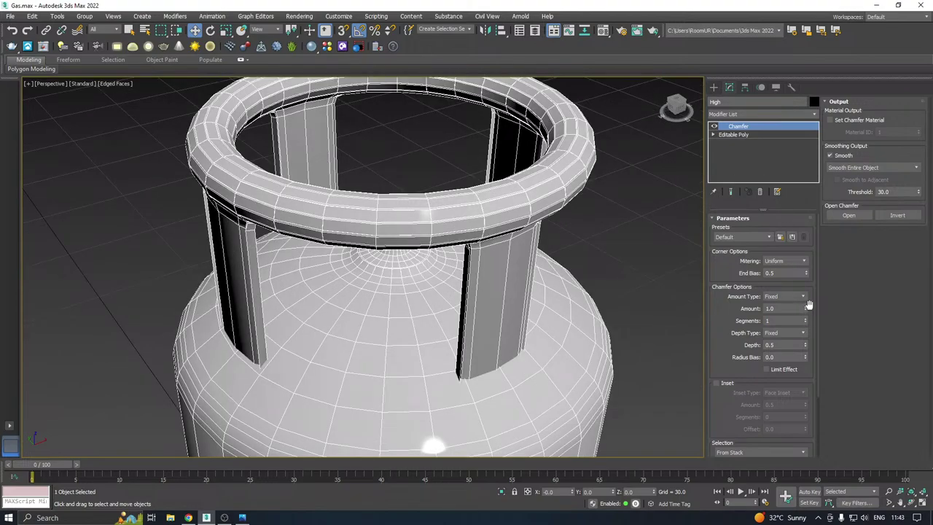
drag(807, 310, 813, 345)
Restrict the chamfer to Unsmoothed Edges in its smoothing filter and check the edges on the cylinder
drag(712, 367, 711, 249)
click(739, 402)
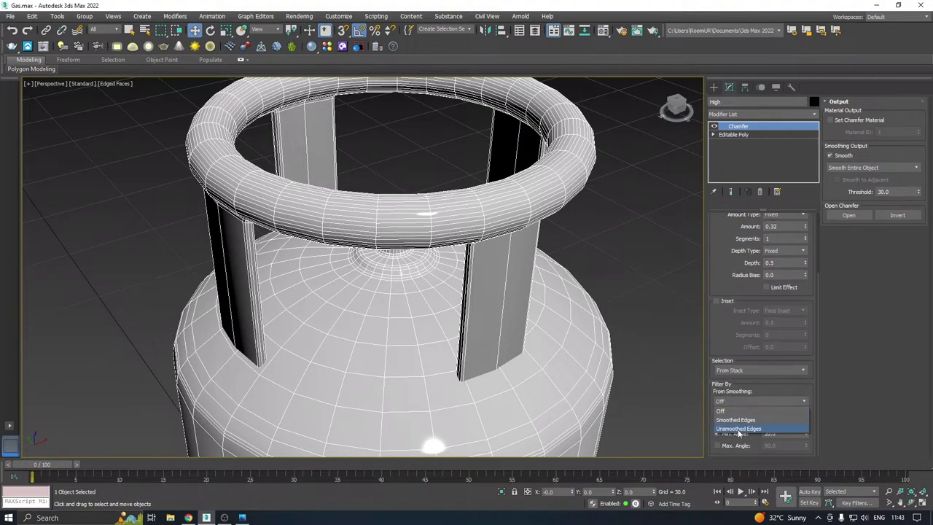
click(738, 430)
scroll(391, 220, down, 2)
scroll(415, 267, down, 2)
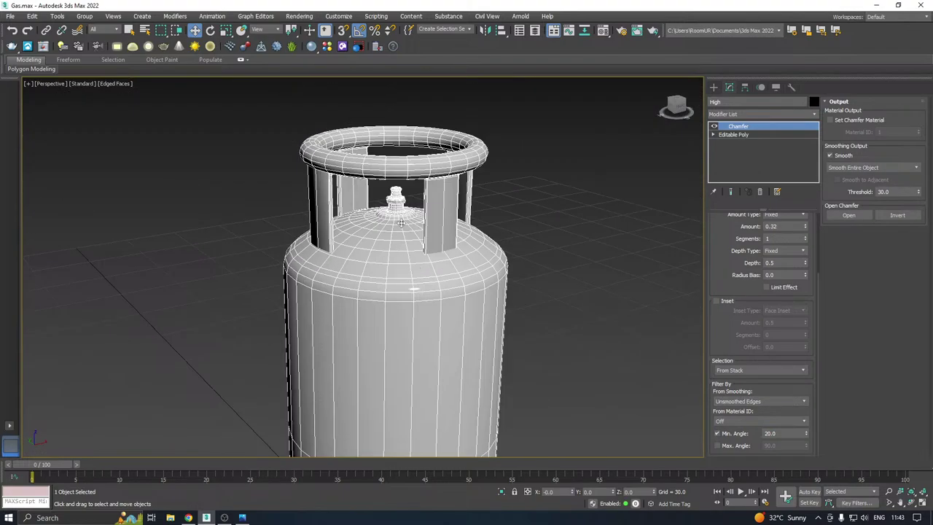
scroll(401, 222, down, 4)
alt+middle_drag(421, 294, 426, 324)
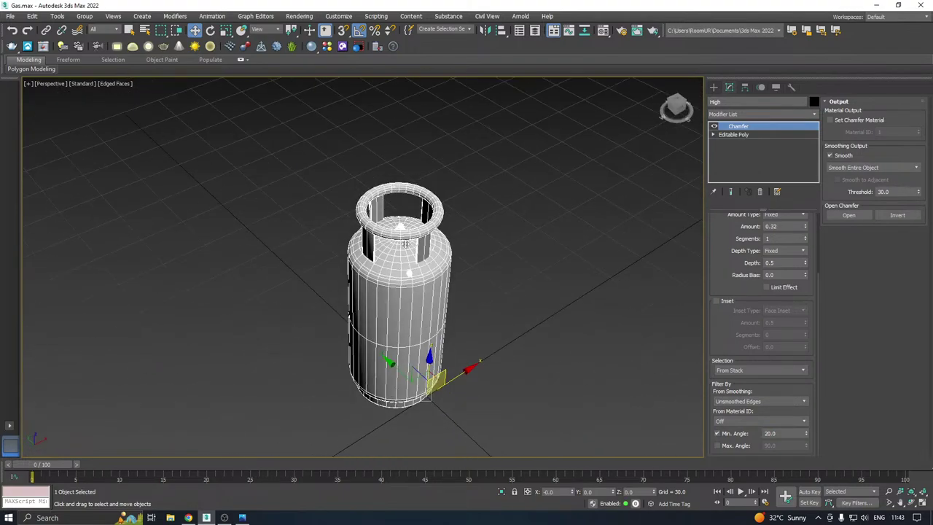
Set the High copy's chamfer amount to 0.04 with 2 segments, judging the edges on the valve
scroll(421, 232, up, 8)
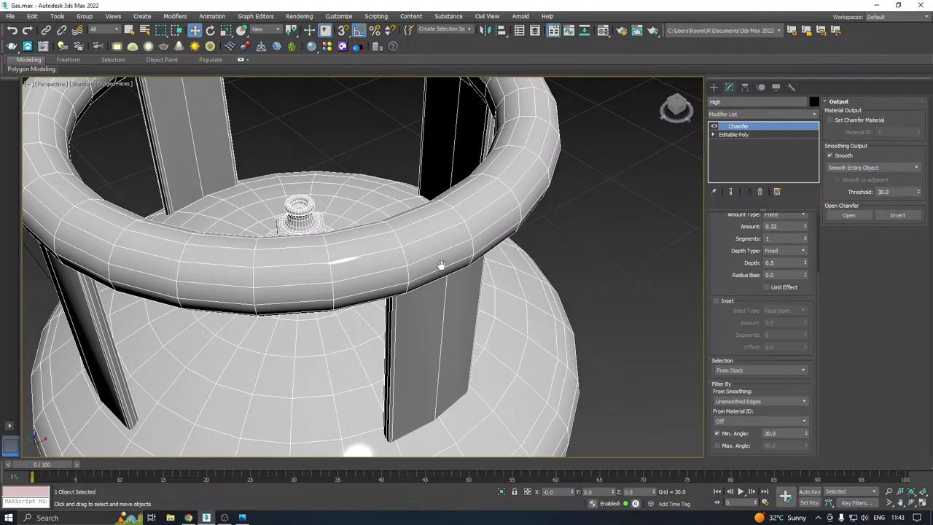
scroll(302, 226, up, 8)
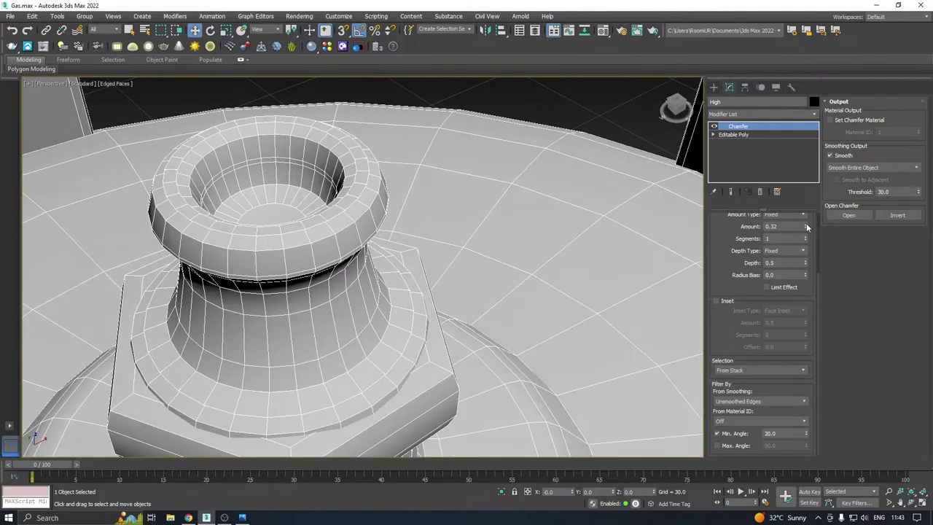
drag(807, 228, 814, 238)
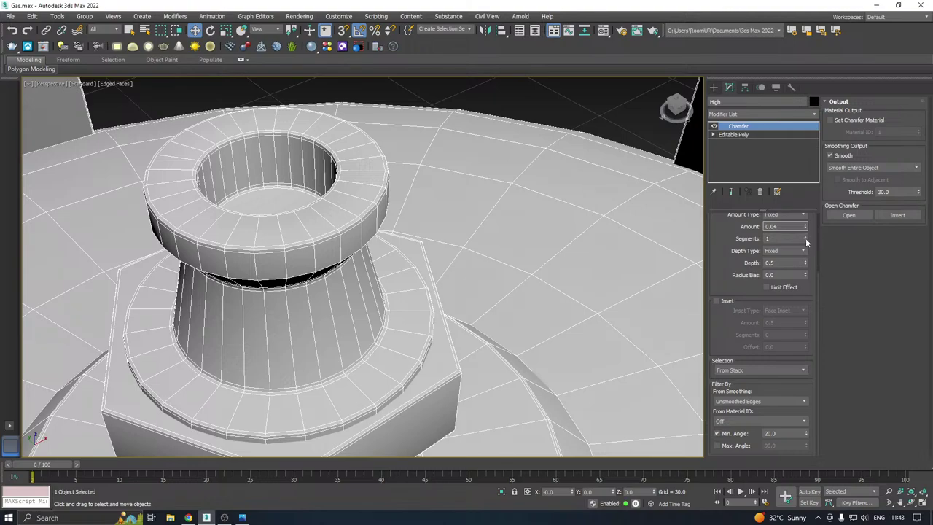
click(806, 238)
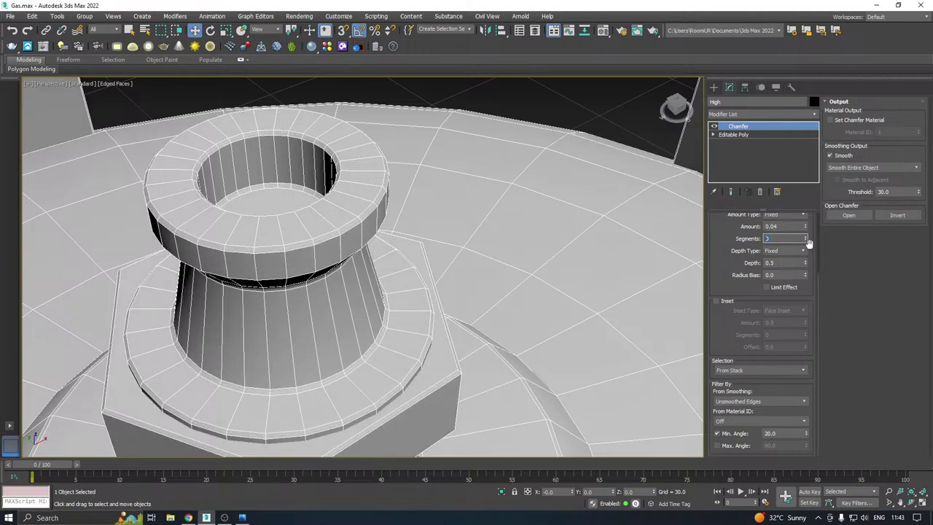
click(806, 237)
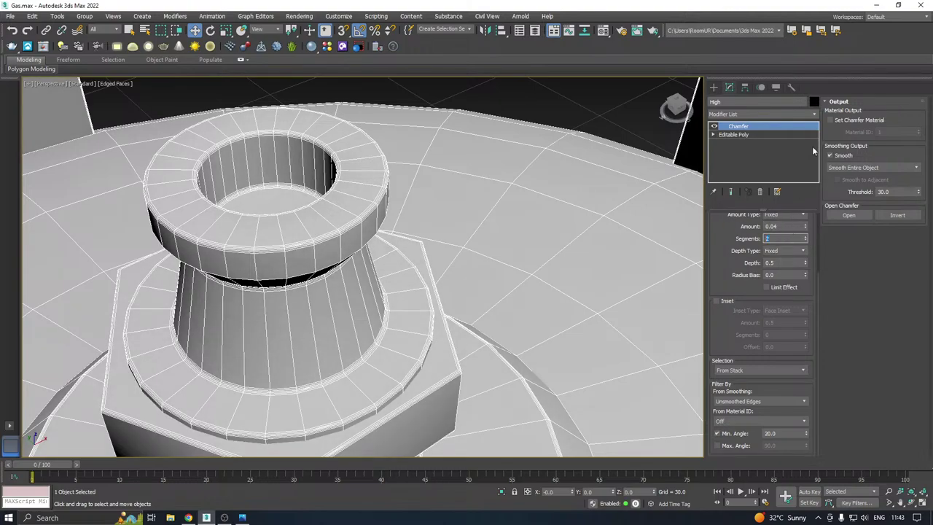
Add a TurboSmooth modifier above the Chamfer and check the smoothing on the valve and its nut
click(816, 118)
drag(815, 134, 834, 390)
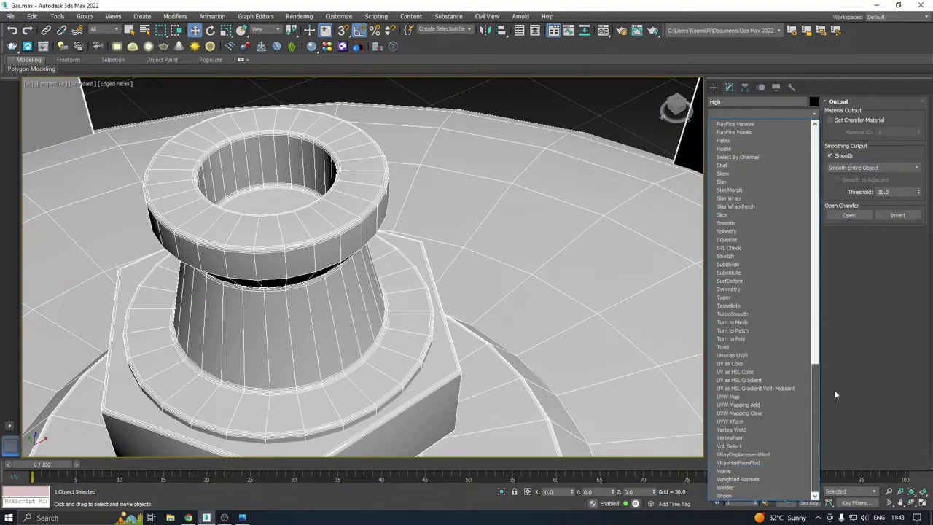
click(732, 314)
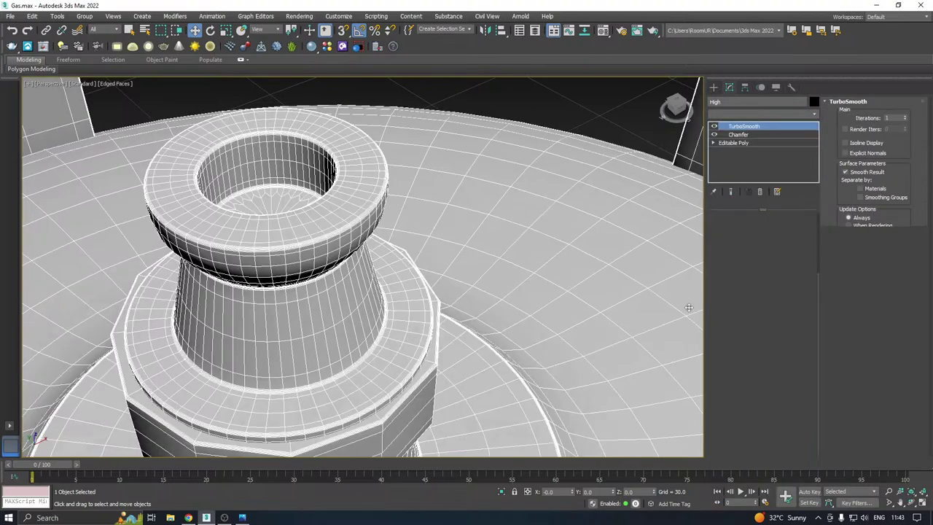
scroll(440, 261, down, 10)
alt+middle_drag(508, 247, 432, 286)
scroll(413, 290, up, 8)
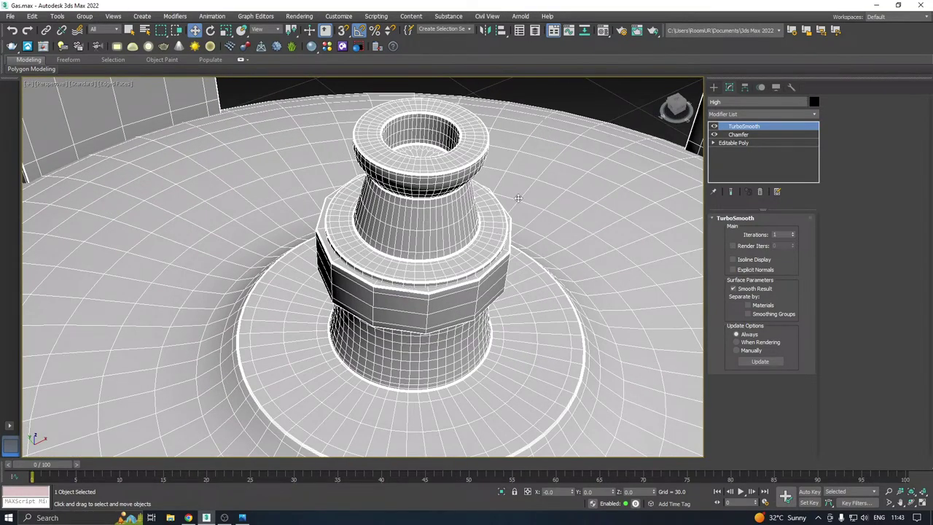
Connect the vertical edges of the collar's supports in the Editable Poly with 2 segments and a pinch of 95
click(732, 143)
scroll(469, 218, down, 10)
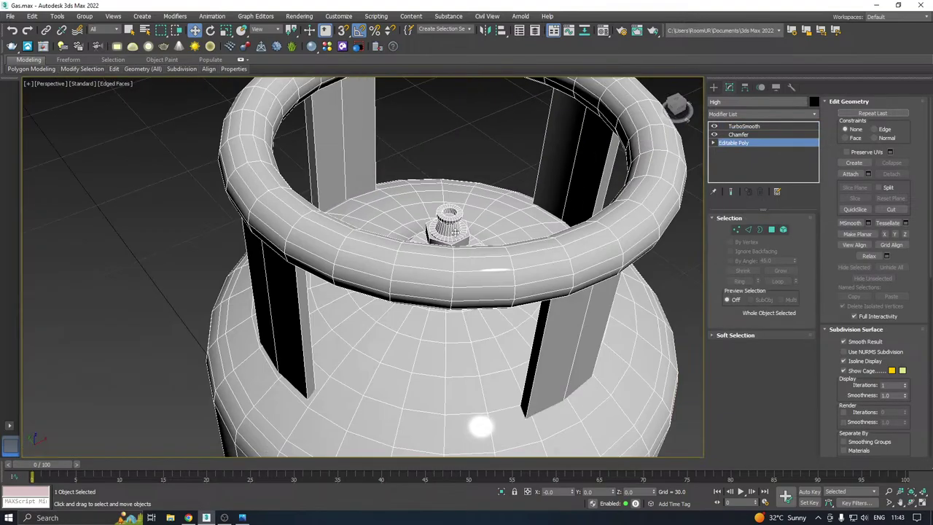
alt+middle_drag(523, 194, 578, 256)
alt+middle_drag(578, 257, 556, 255)
click(749, 230)
alt+middle_drag(627, 225, 584, 223)
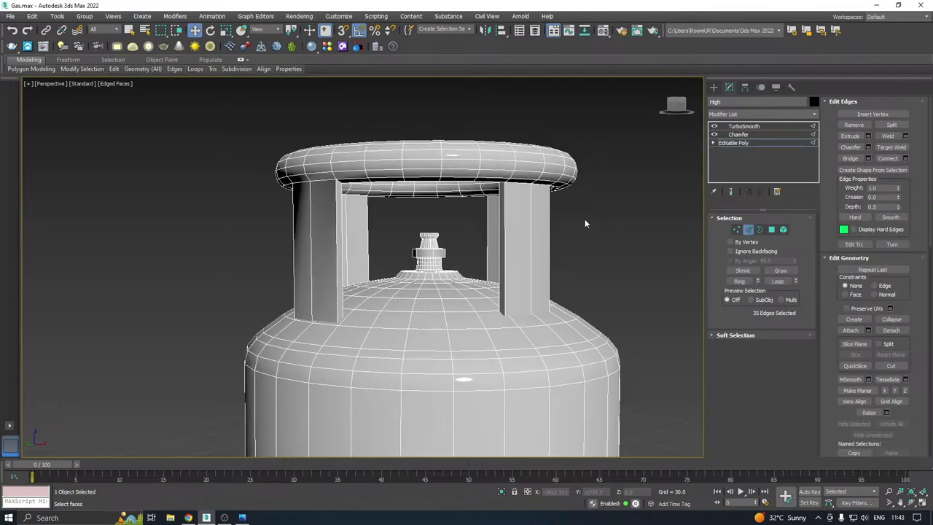
drag(283, 213, 256, 216)
alt+middle_drag(402, 198, 561, 162)
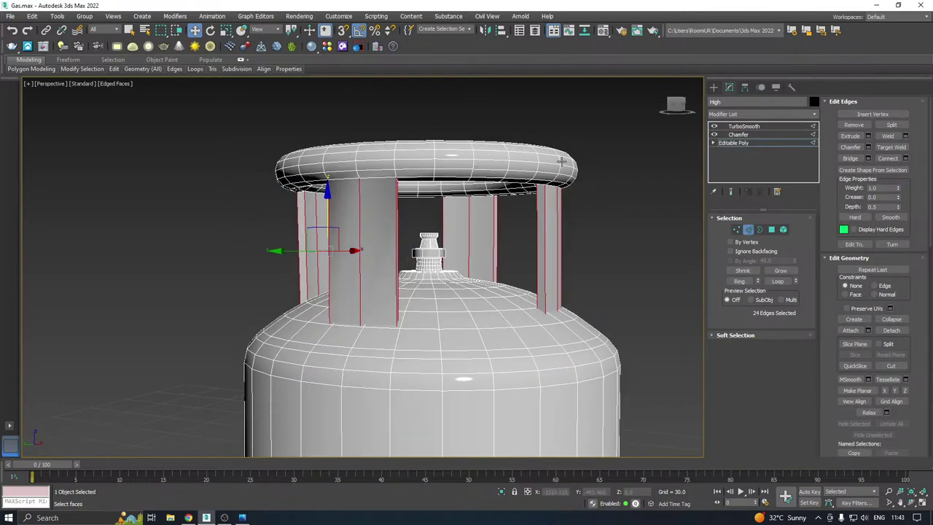
click(905, 159)
scroll(383, 196, up, 2)
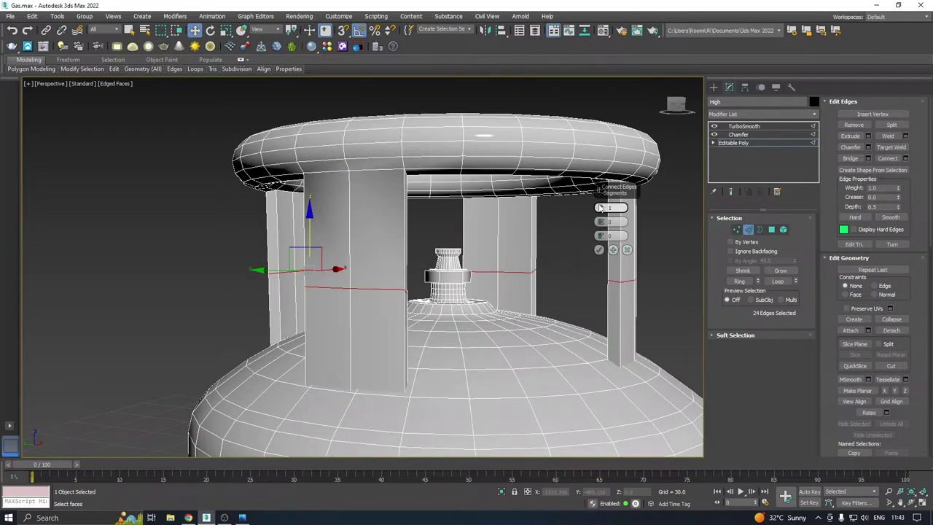
click(600, 205)
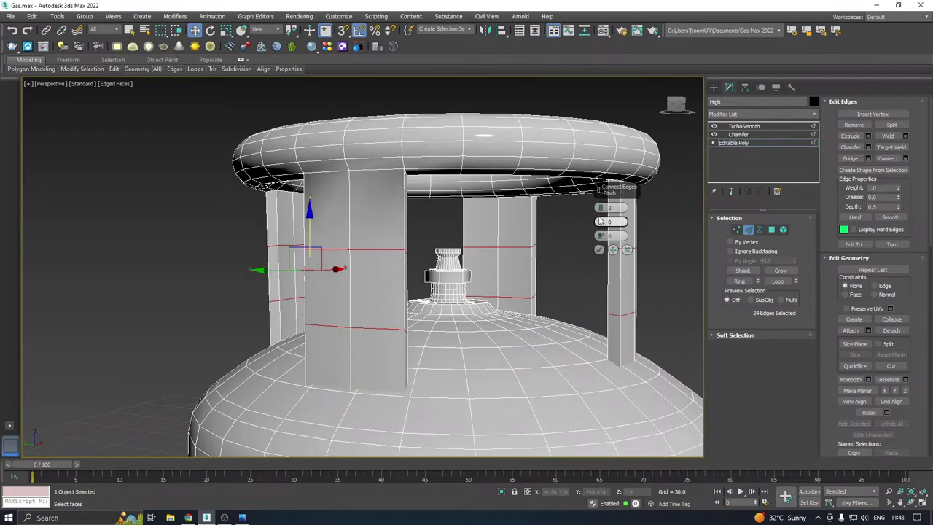
drag(599, 222, 595, 153)
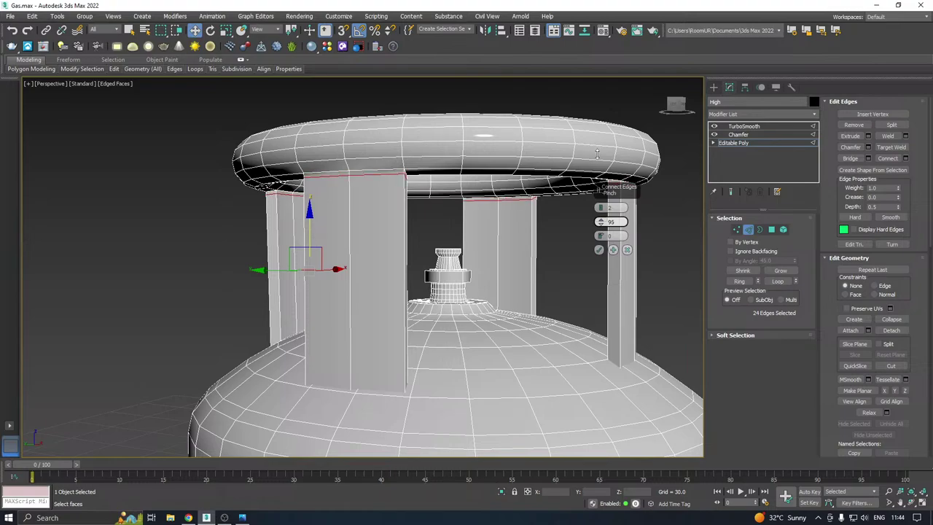
click(599, 249)
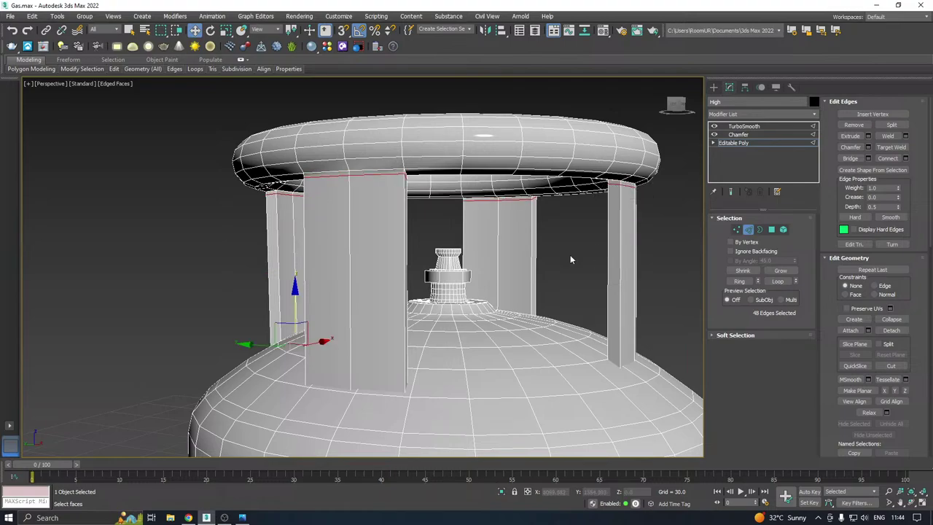
Select the valve's hexagonal nut as an element and clear all its smoothing groups
scroll(458, 275, up, 5)
click(783, 229)
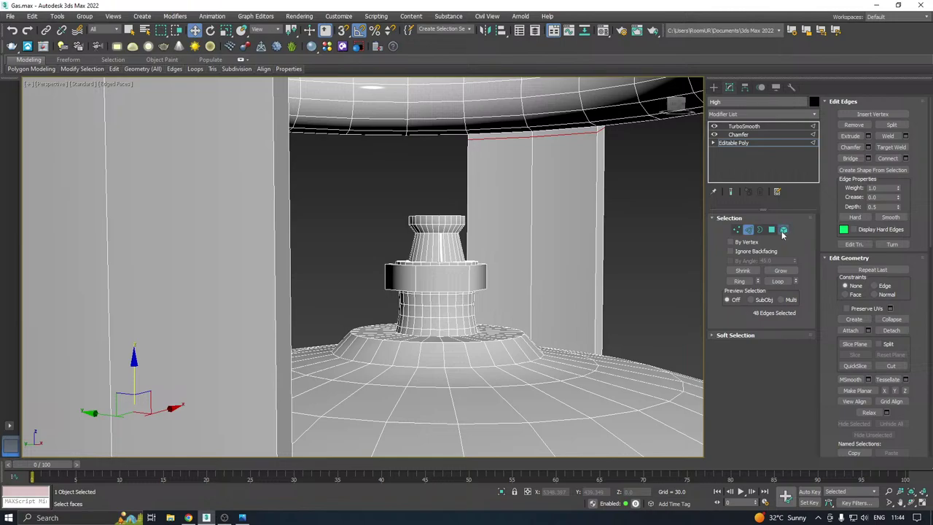
click(425, 276)
click(425, 276)
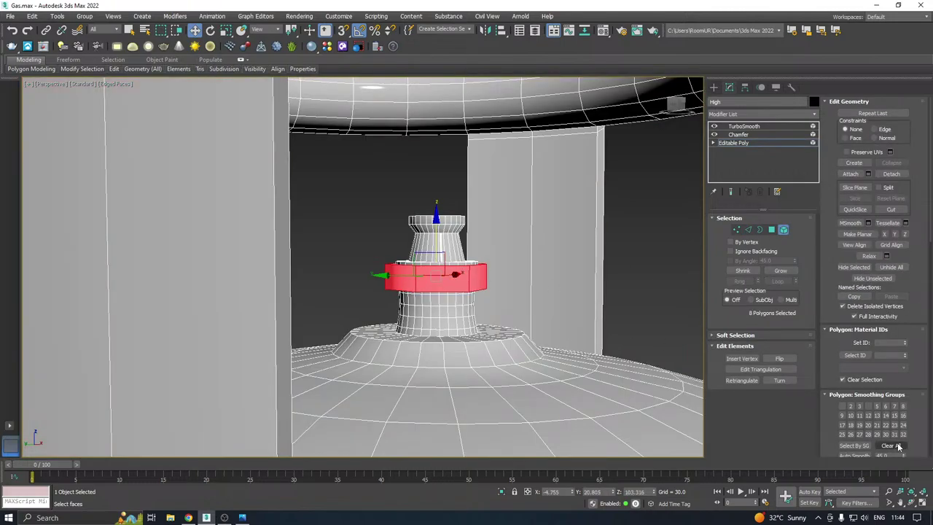
alt+middle_drag(453, 269, 425, 299)
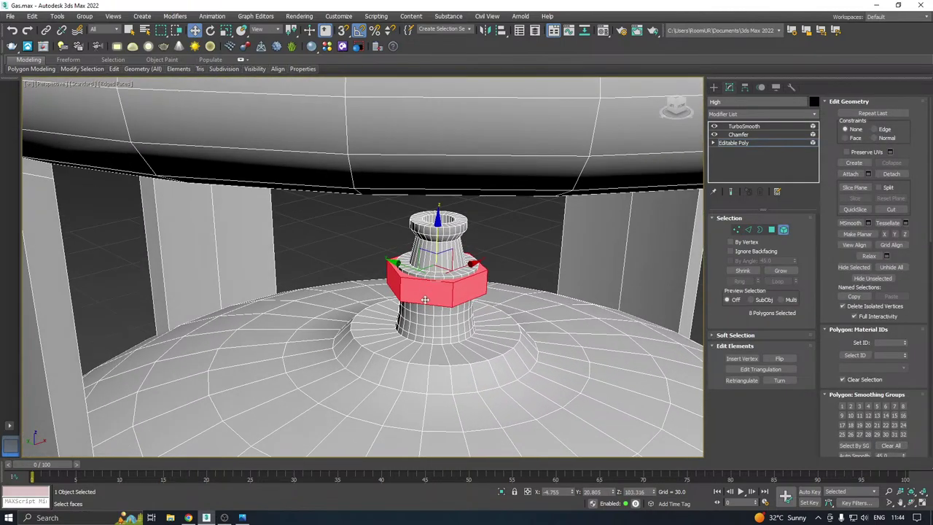
scroll(441, 279, up, 3)
mouse_move(480, 250)
alt+middle_down()
mouse_move(437, 313)
mouse_move(381, 244)
mouse_move(466, 252)
mouse_move(474, 266)
mouse_move(487, 259)
alt+middle_up()
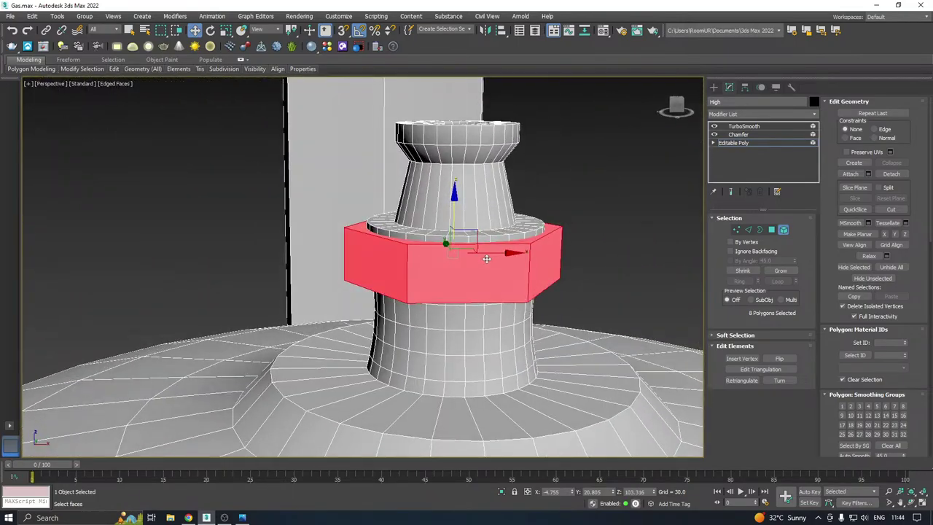
click(741, 145)
scroll(483, 223, down, 3)
alt+middle_drag(590, 222, 525, 228)
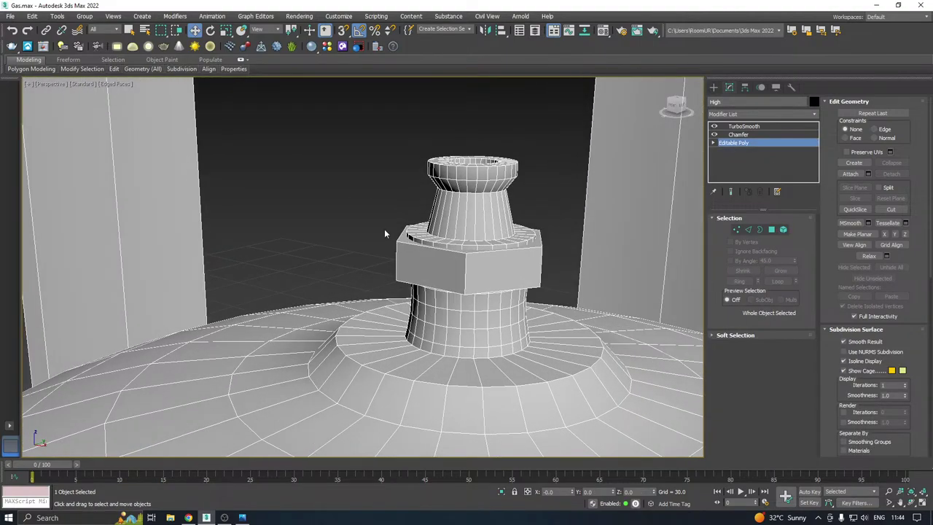
Deselect the High copy, check its smoothed nut and collar, and save the scene
click(377, 229)
scroll(473, 269, up, 3)
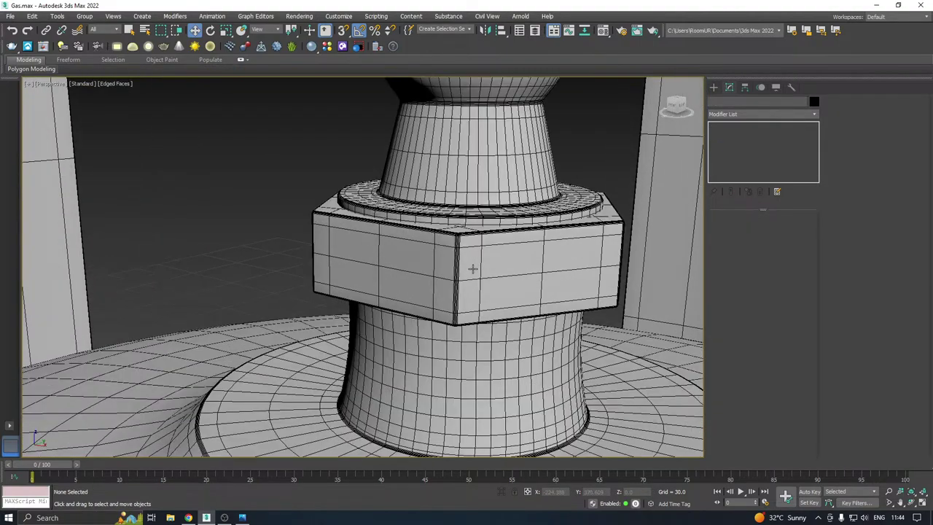
scroll(473, 269, down, 8)
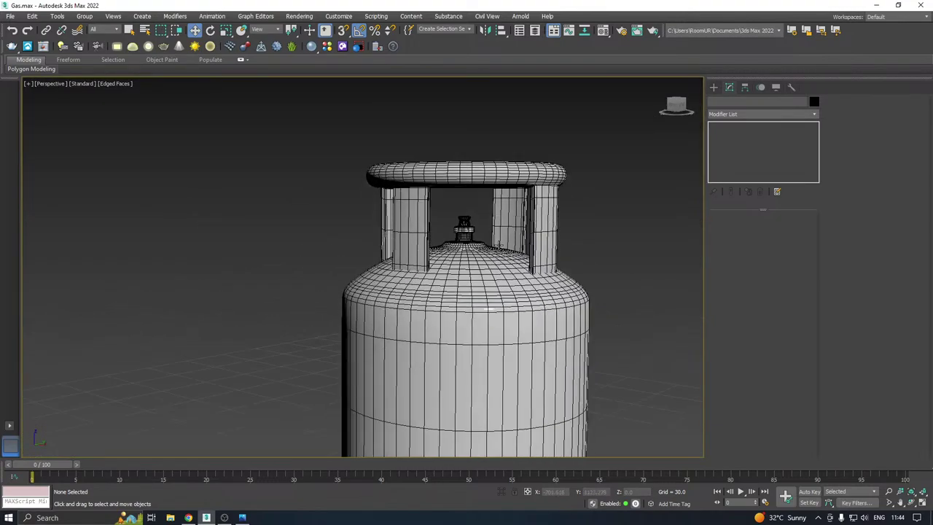
alt+middle_drag(499, 242, 493, 258)
scroll(417, 275, up, 3)
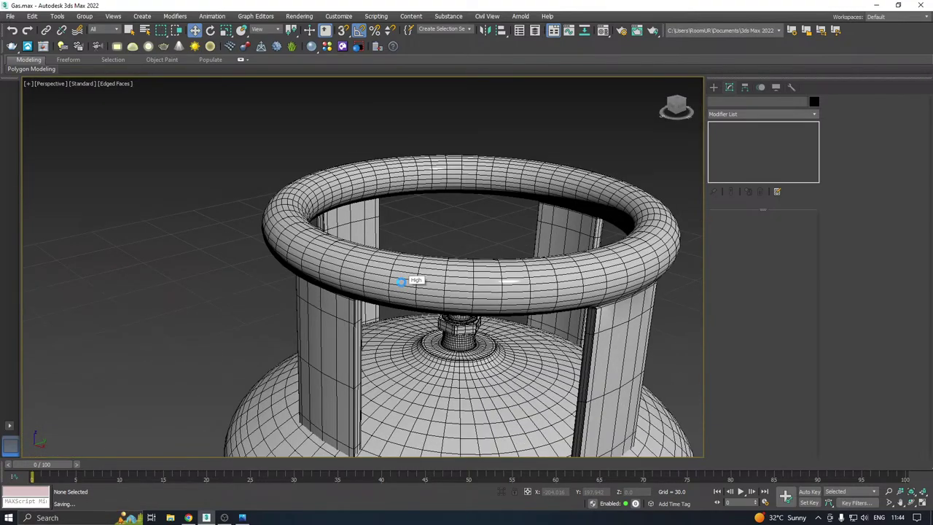
scroll(402, 286, up, 2)
Select the outer polygon band around the collar ring, clear its smoothing groups and assign smoothing group 2
click(402, 287)
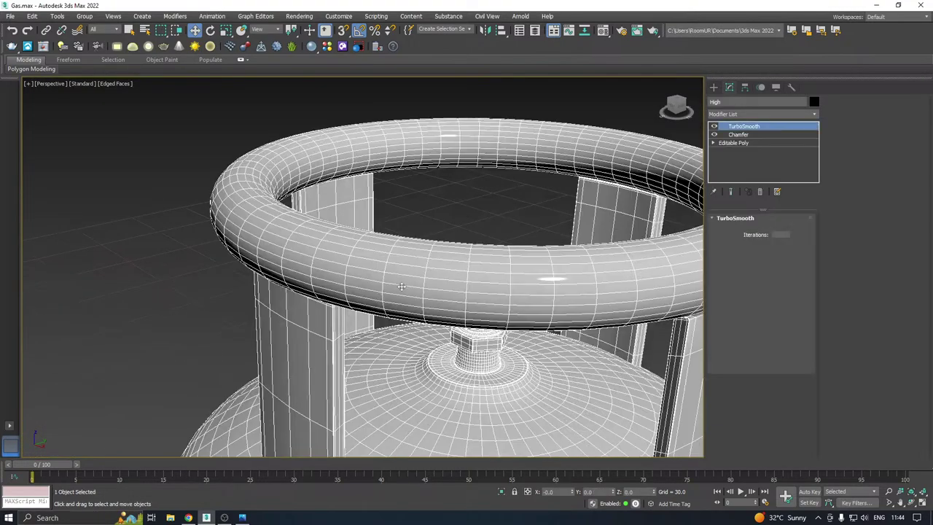
click(732, 143)
click(772, 230)
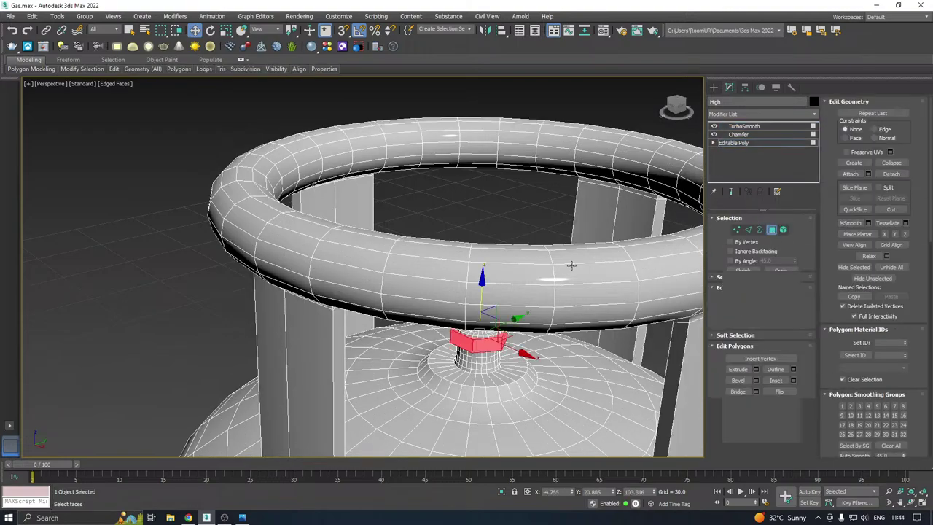
click(420, 291)
mouse_move(420, 290)
alt+middle_down()
mouse_move(434, 249)
mouse_move(416, 283)
alt+middle_up()
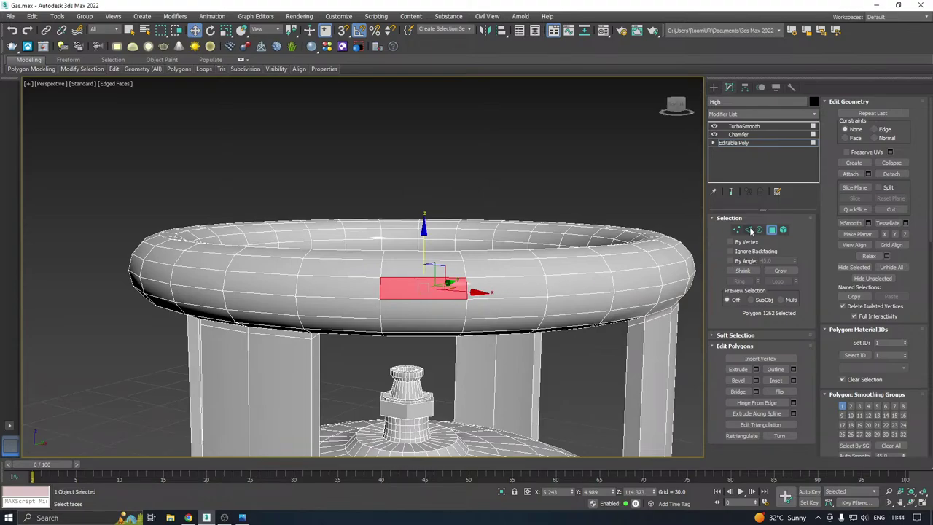
key(2)
double_click(400, 300)
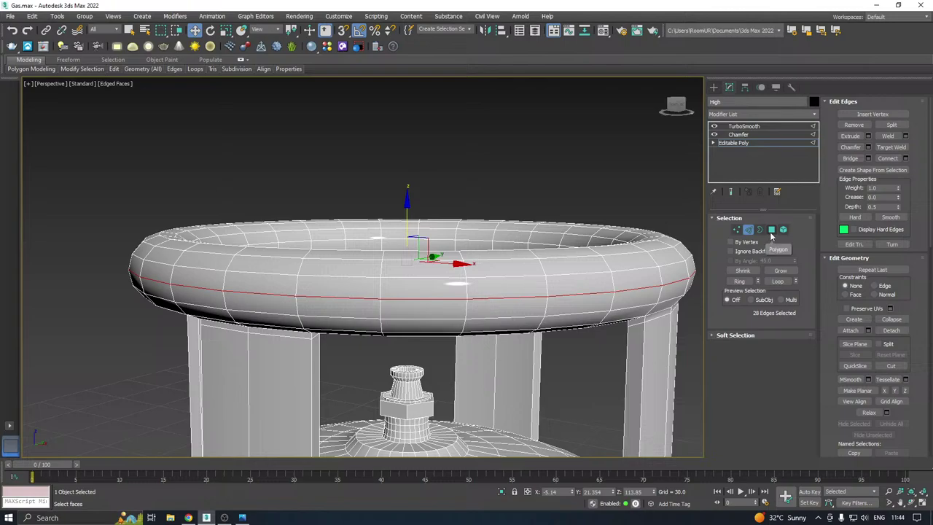
ctrl+click(771, 231)
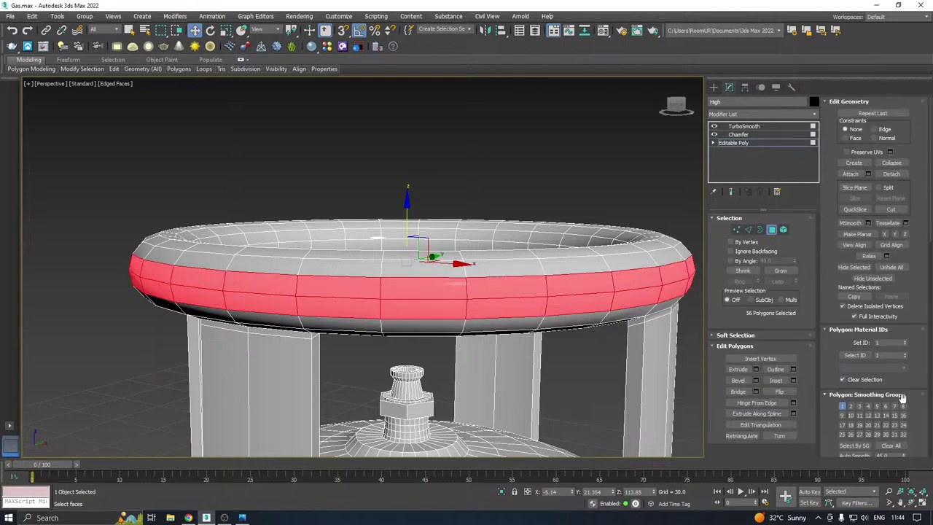
click(891, 445)
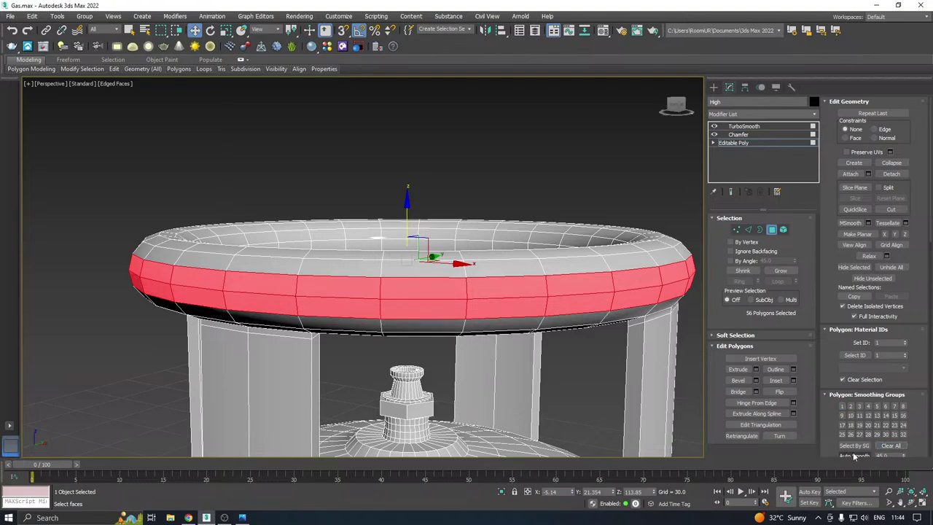
click(850, 406)
click(732, 144)
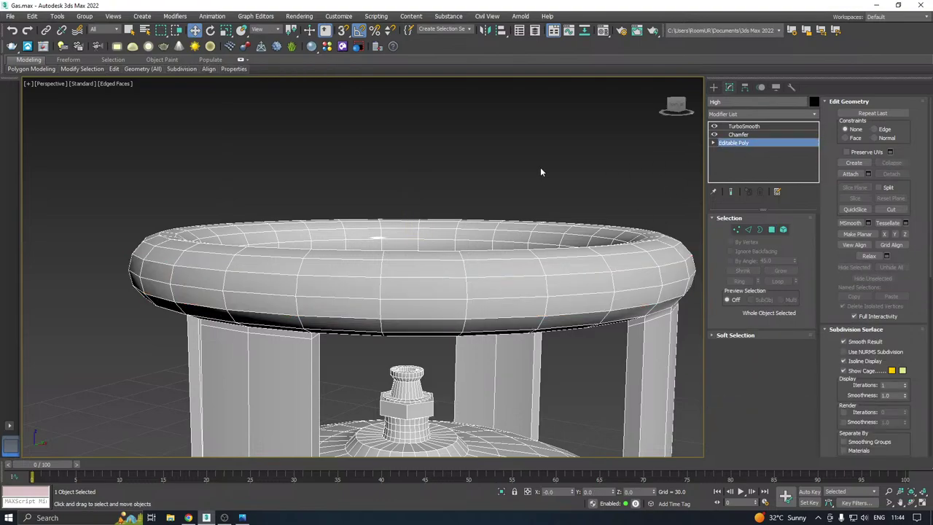
Reselect the High copy and examine the collar ring's edges from several sides with TurboSmooth active
click(540, 167)
click(403, 272)
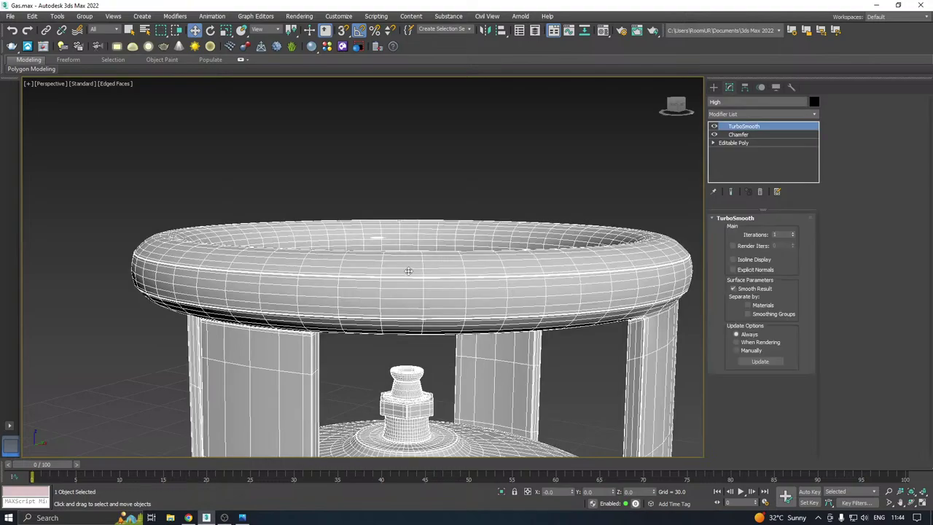
alt+middle_drag(407, 269, 459, 256)
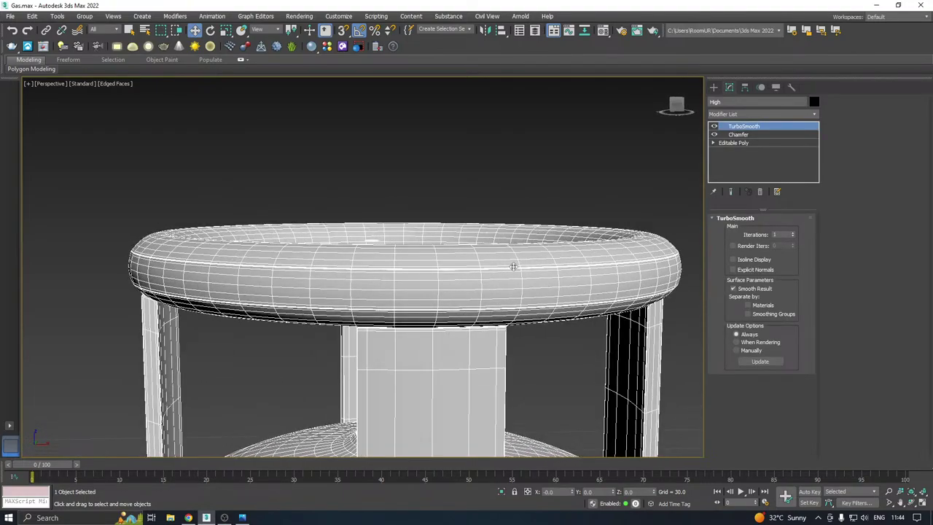
alt+middle_drag(360, 279, 259, 267)
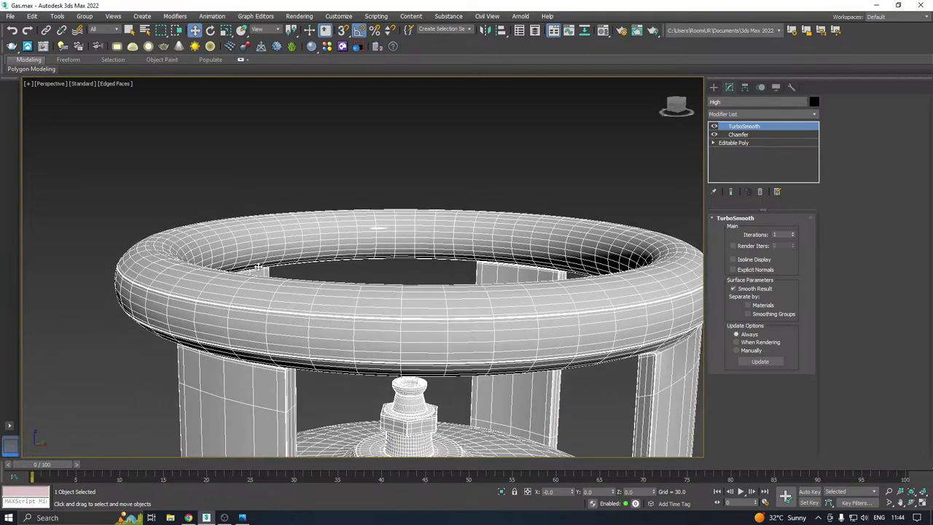
click(115, 84)
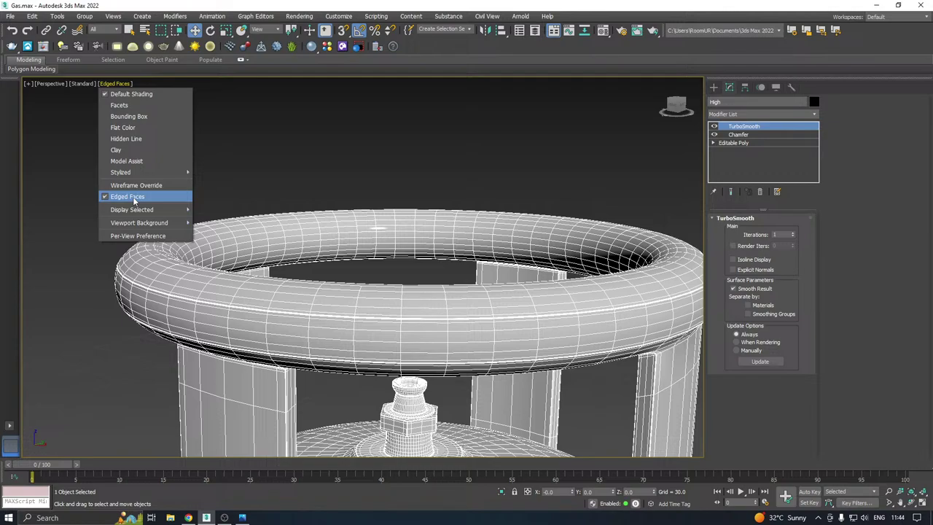
click(360, 167)
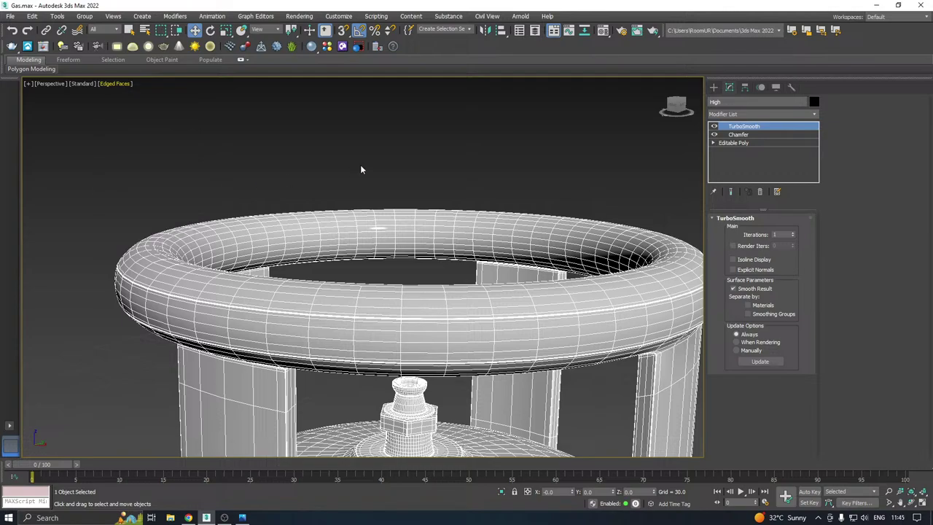
Undo the last smoothing-group changes on the collar ring's outer polygon band
key(ctrl+z)
key(ctrl+z)
key(ctrl+z)
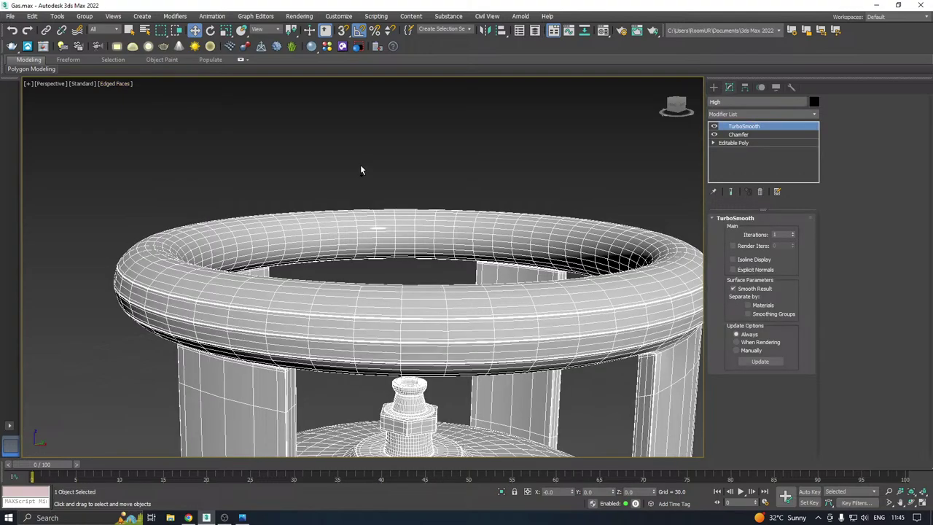
Narrow the selection to the lower outer polygon band around the collar ring, clear its smoothing groups and assign smoothing group 2
click(721, 143)
click(771, 228)
alt+middle_drag(469, 290, 445, 287)
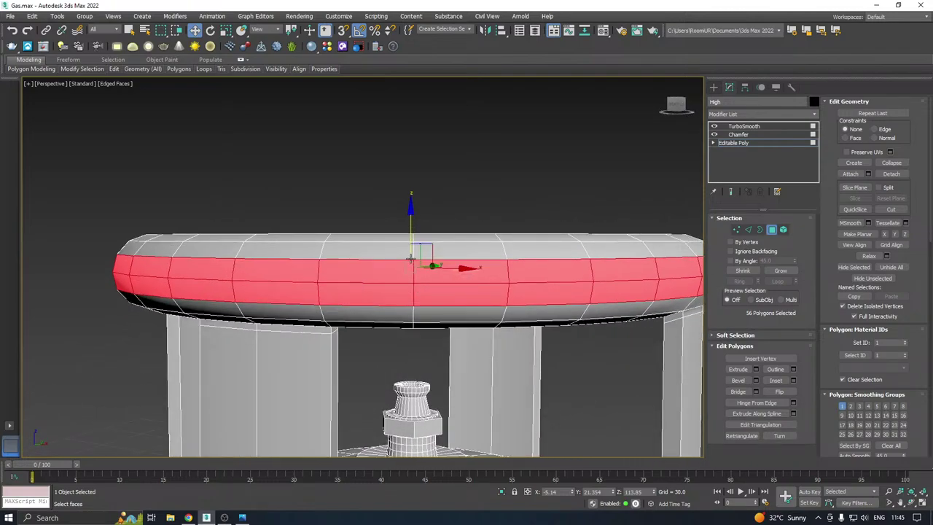
key(f)
scroll(491, 235, down, 5)
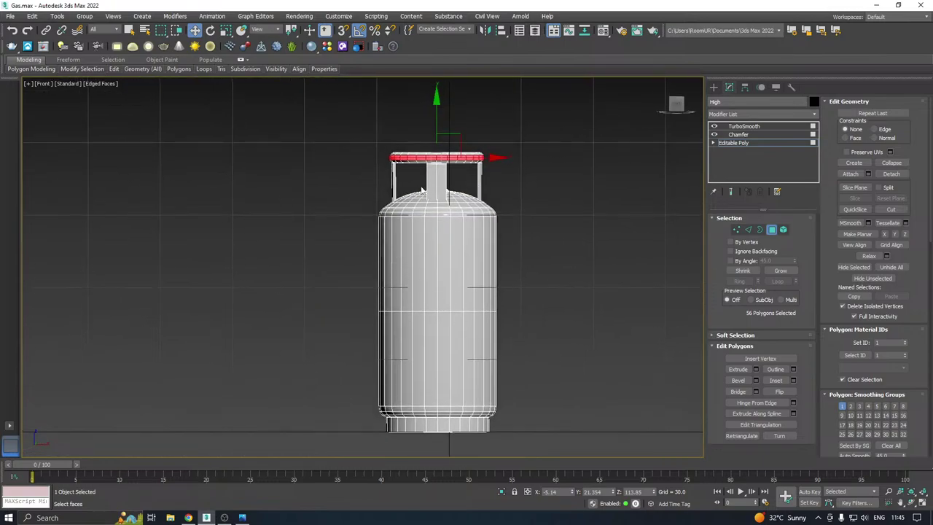
scroll(435, 157, up, 2)
scroll(436, 157, up, 2)
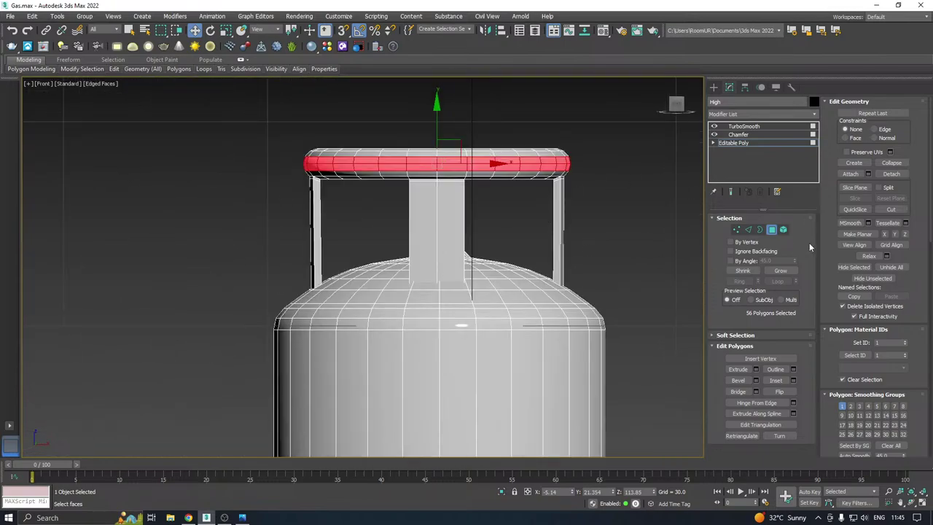
click(748, 230)
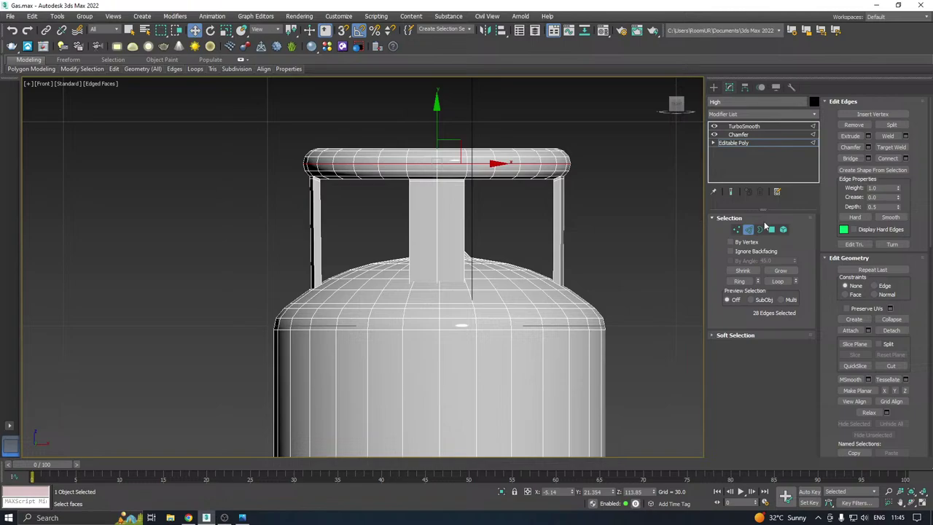
click(771, 228)
scroll(483, 166, up, 2)
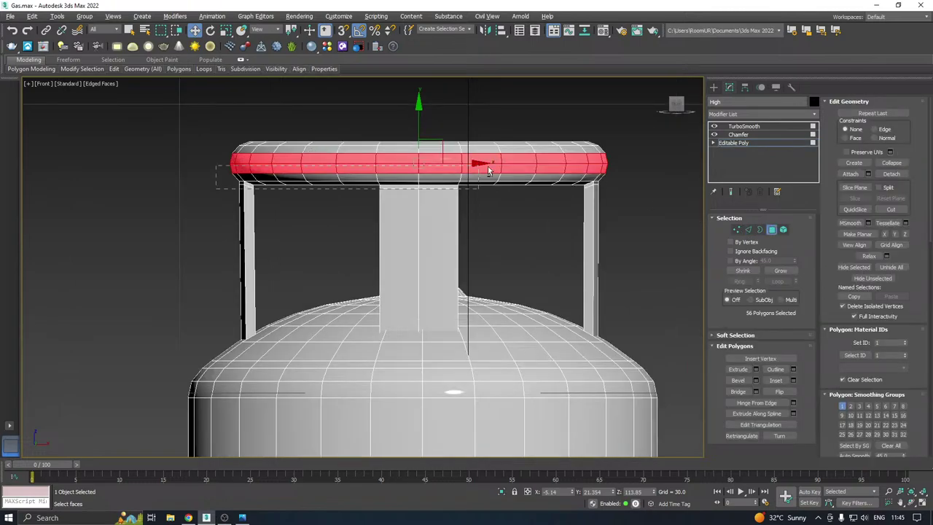
drag(489, 170, 723, 161)
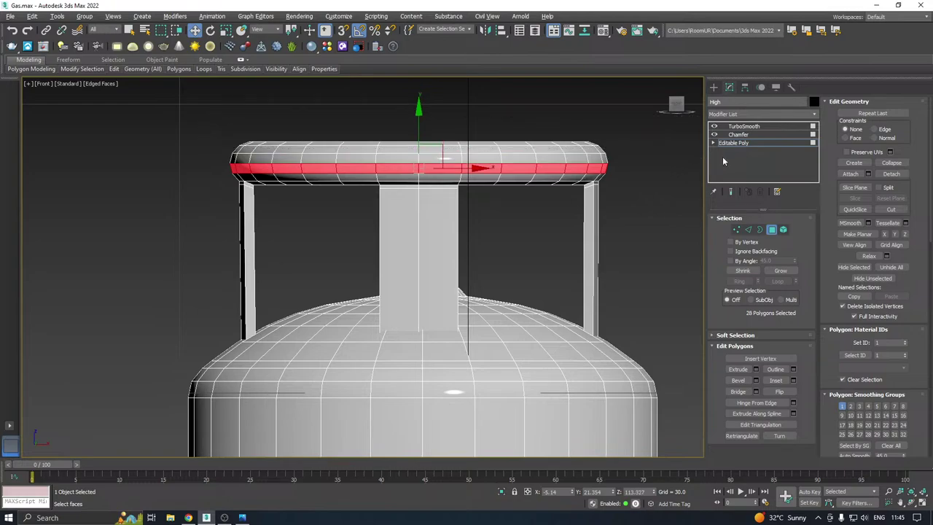
click(891, 446)
click(851, 406)
scroll(502, 155, up, 4)
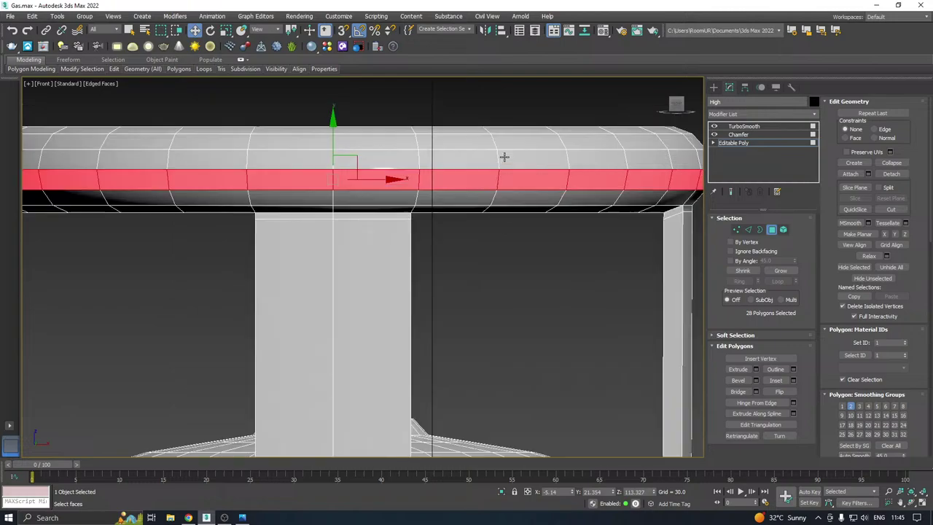
Leave polygon editing, deselect the High copy and examine the collar ring's TurboSmooth mesh in the front and perspective views
click(734, 143)
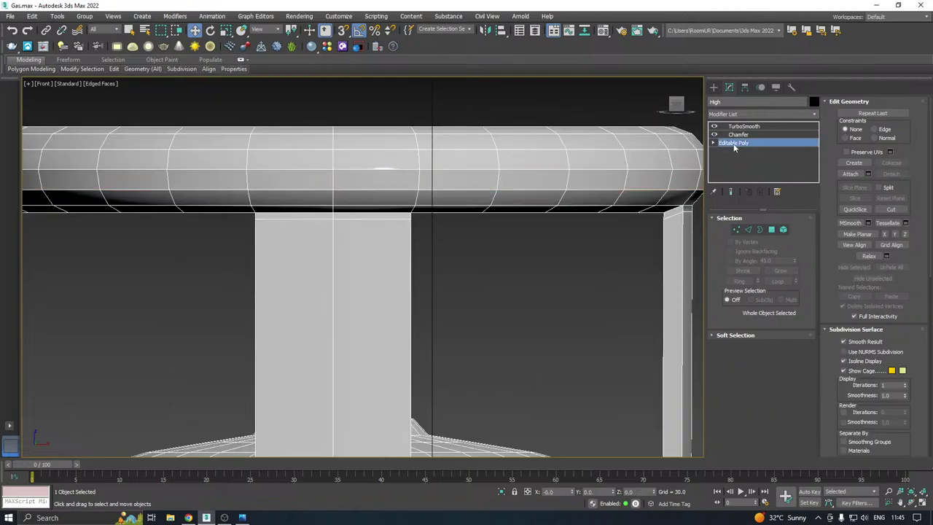
click(537, 299)
scroll(426, 148, down, 3)
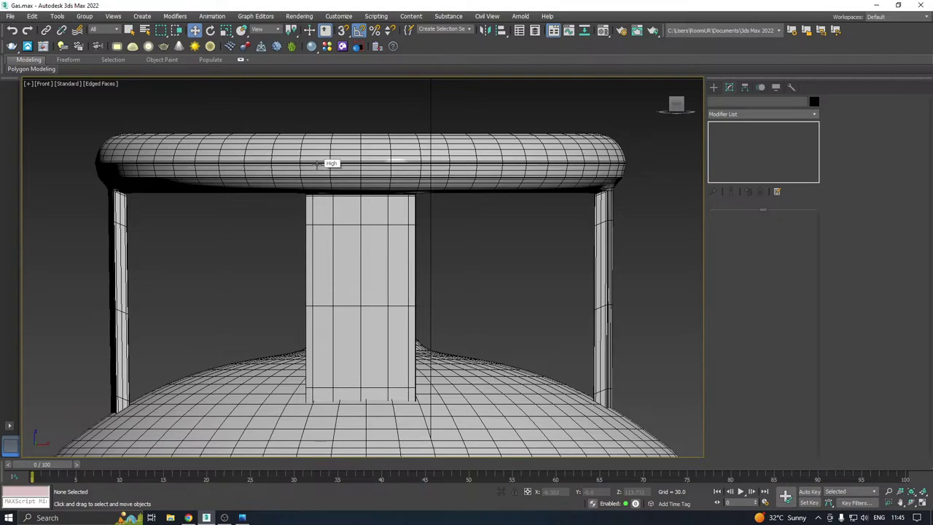
scroll(315, 165, down, 3)
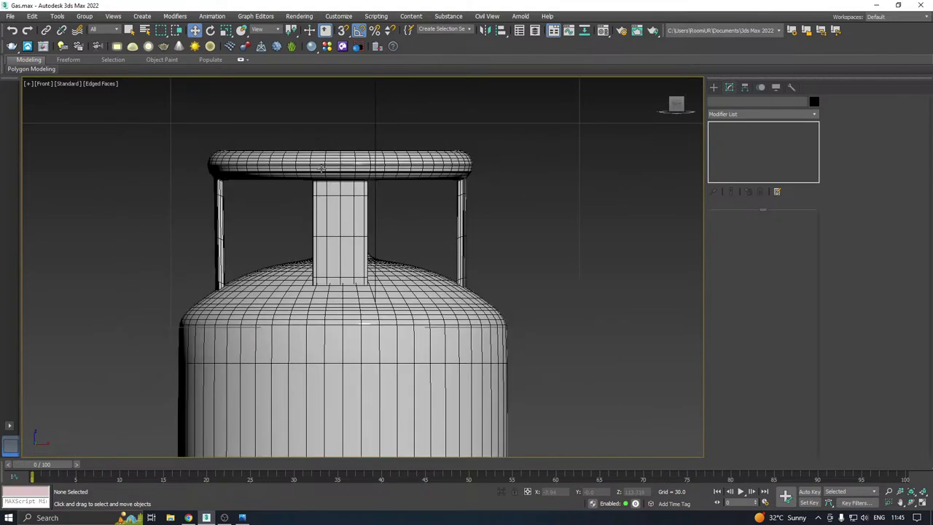
key(p)
scroll(333, 135, up, 5)
middle_drag(333, 134, 392, 168)
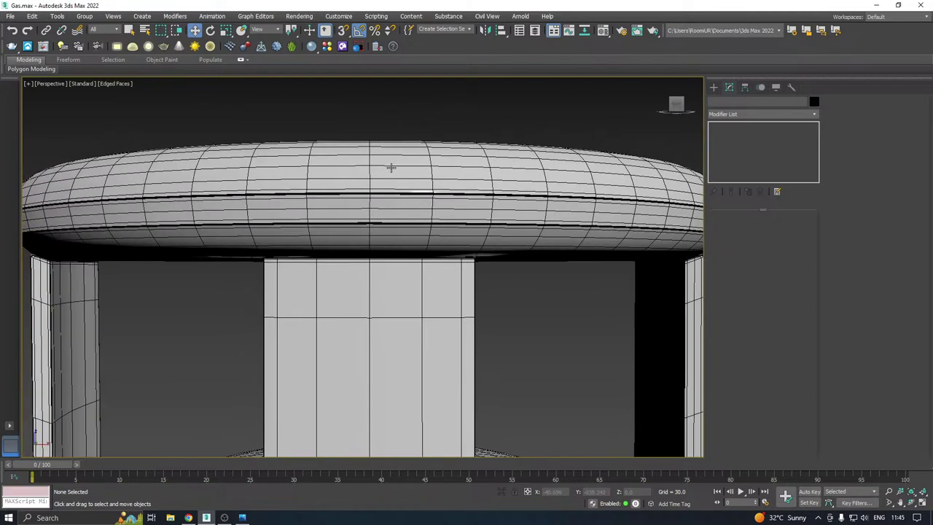
Turn off Edged Faces, reselect the High copy and examine the collar ring's shaded edges from below and above
click(113, 84)
click(142, 195)
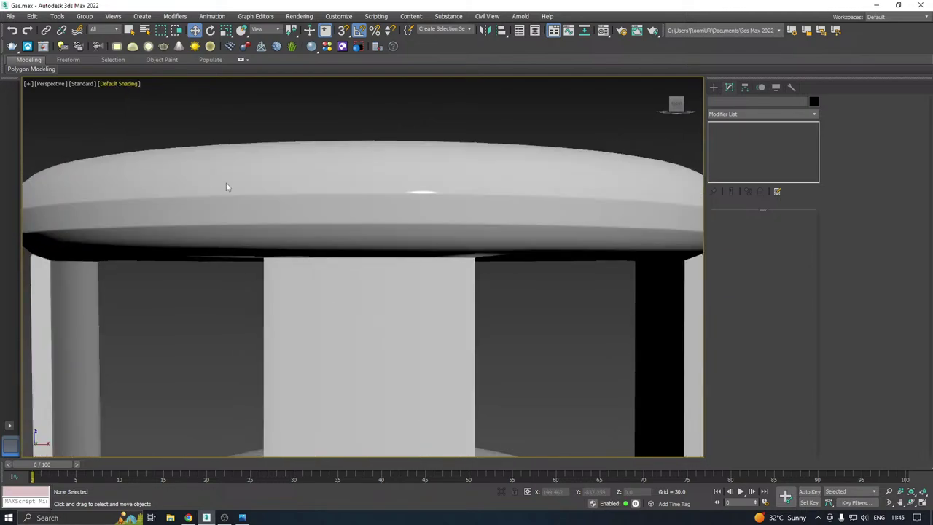
mouse_move(226, 182)
middle_down()
mouse_move(409, 170)
mouse_move(454, 142)
mouse_move(483, 144)
mouse_move(493, 155)
middle_up()
scroll(408, 170, down, 3)
click(399, 183)
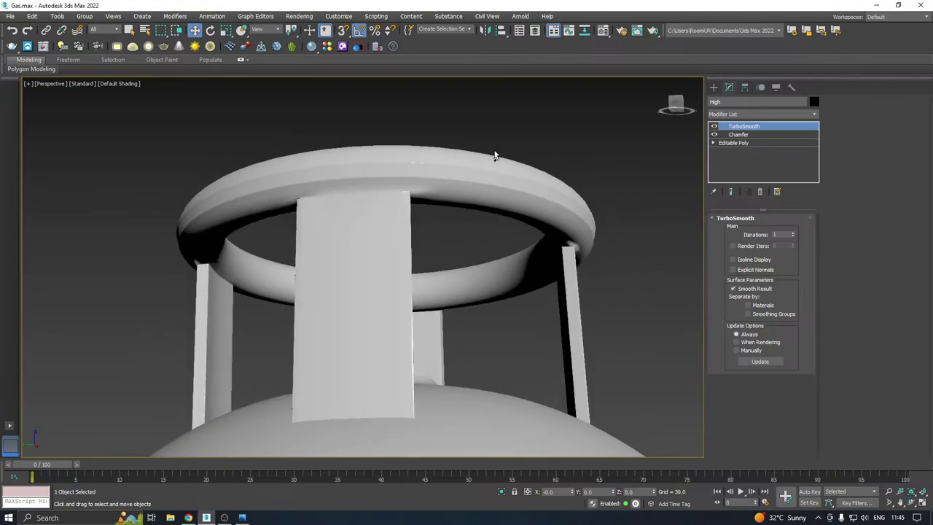
scroll(391, 188, up, 5)
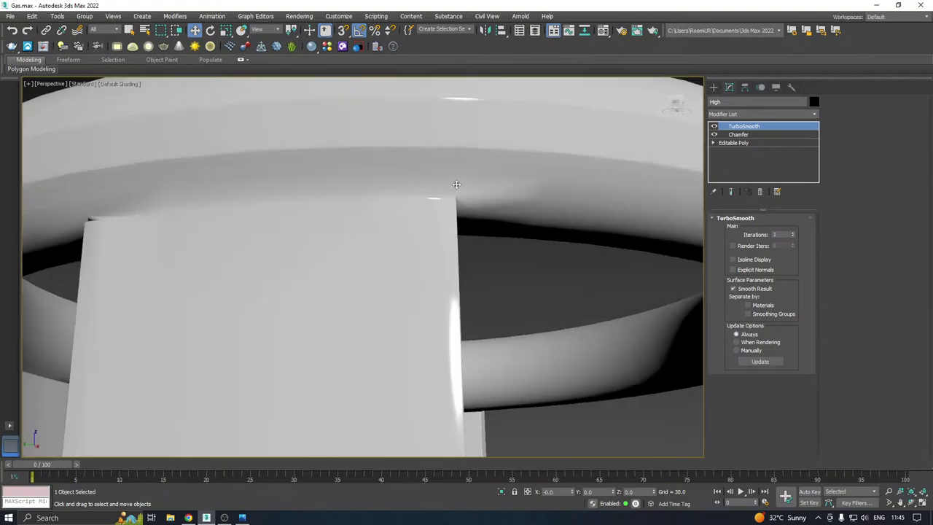
scroll(457, 184, down, 4)
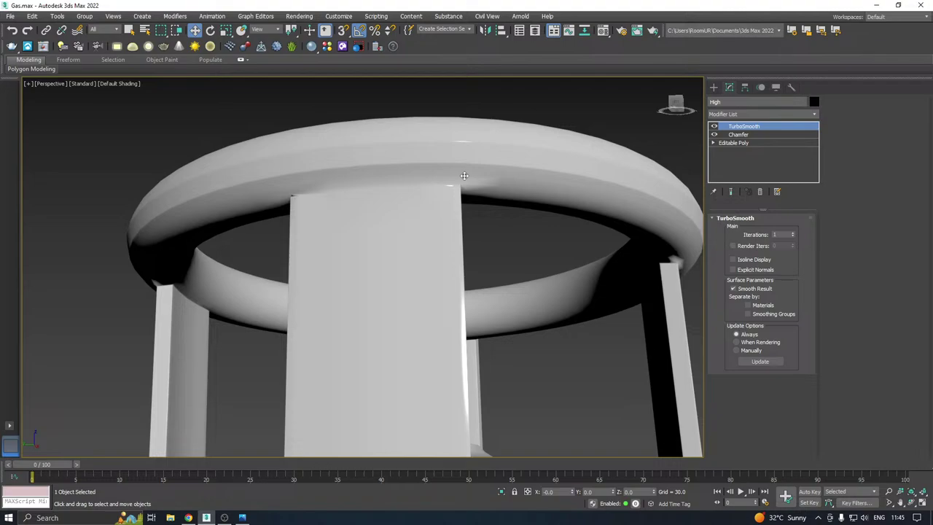
mouse_move(465, 176)
alt+middle_down()
mouse_move(412, 190)
mouse_move(432, 160)
mouse_move(449, 177)
mouse_move(413, 181)
mouse_move(446, 170)
alt+middle_up()
scroll(447, 170, up, 2)
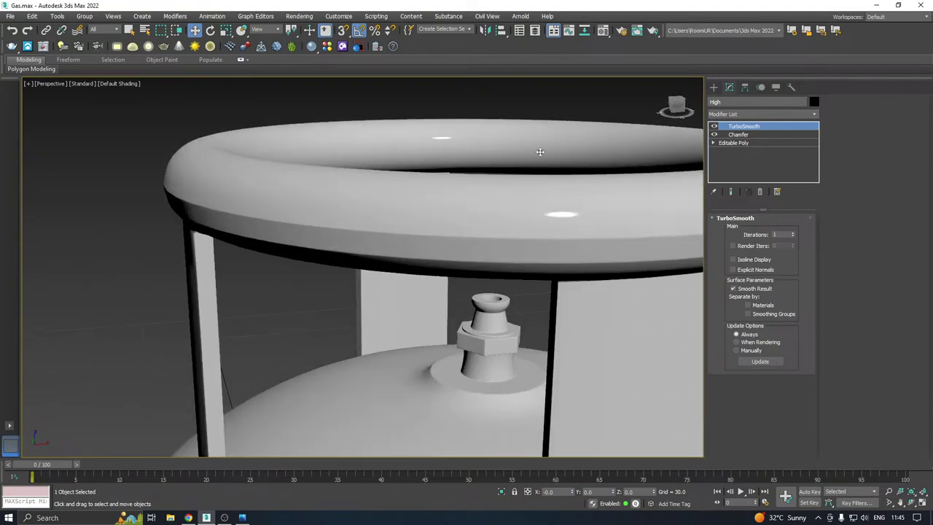
Undo the lower band's smoothing-group change, and clear the smoothing groups of both outer polygon bands around the collar ring
key(ctrl+s)
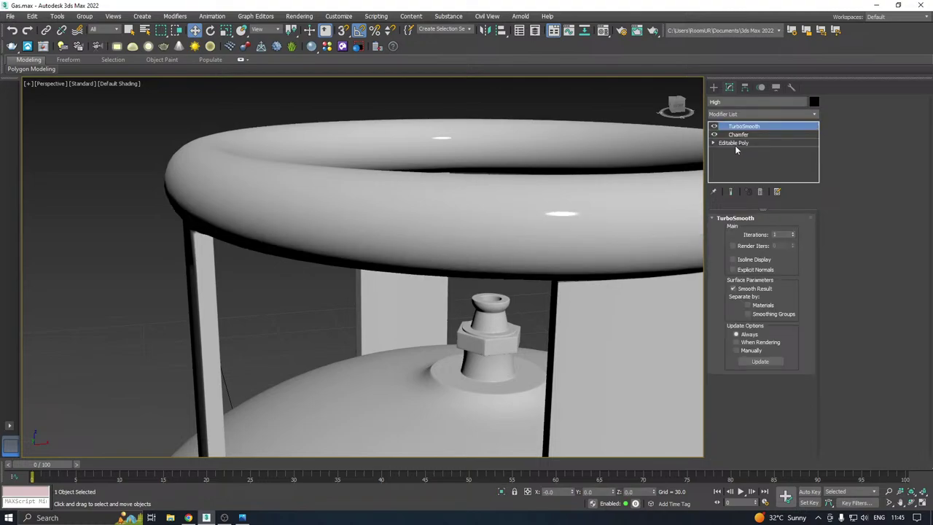
click(735, 142)
click(772, 230)
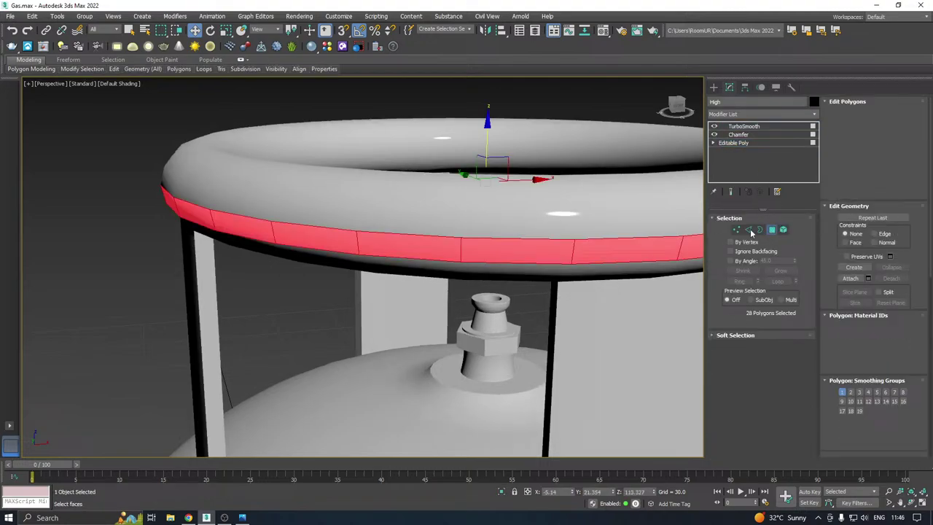
click(389, 228)
key(ctrl+z)
ctrl+click(388, 229)
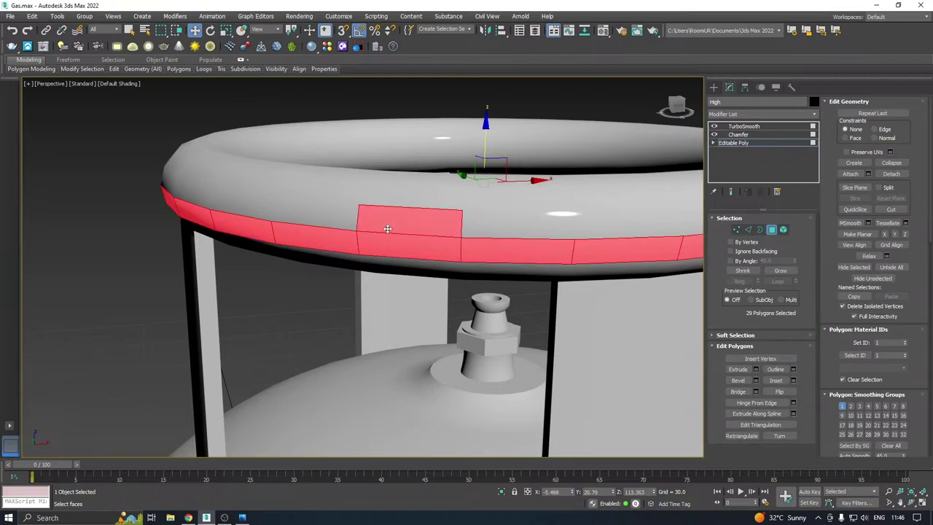
shift+click(483, 230)
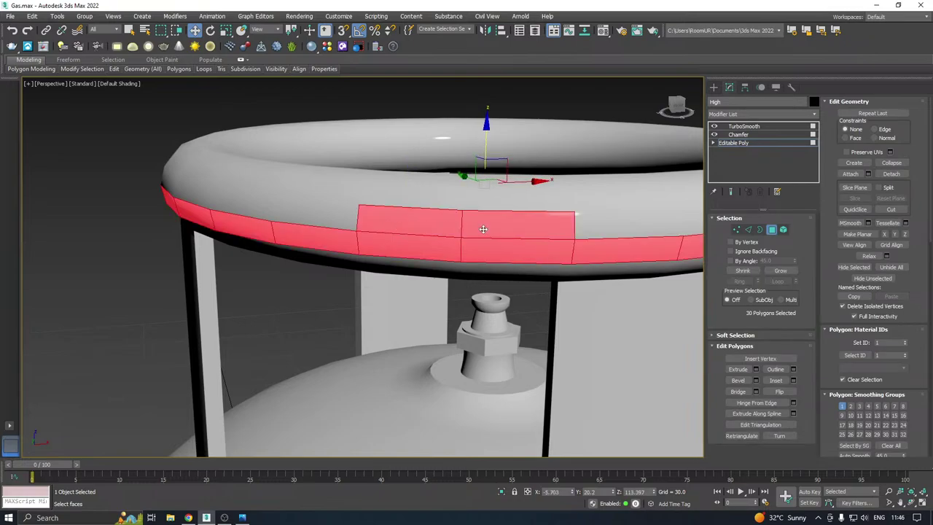
click(891, 445)
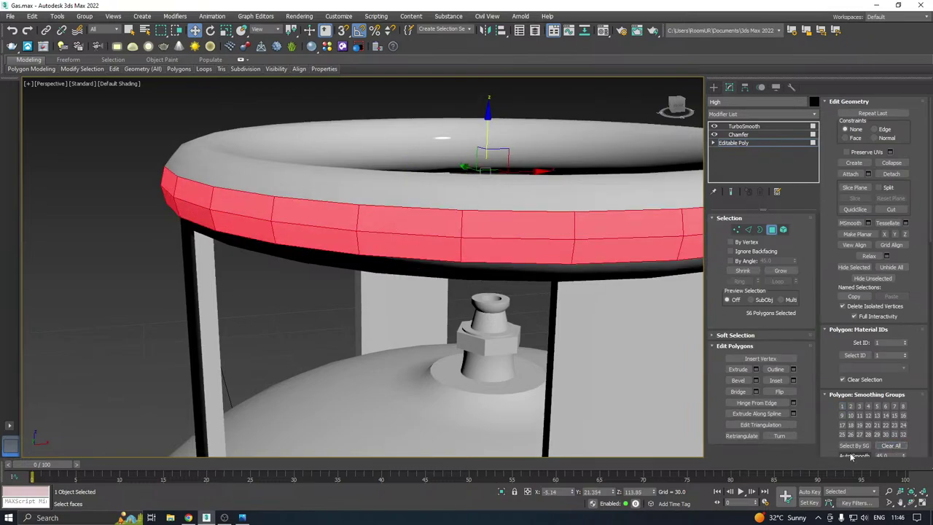
click(743, 143)
click(513, 102)
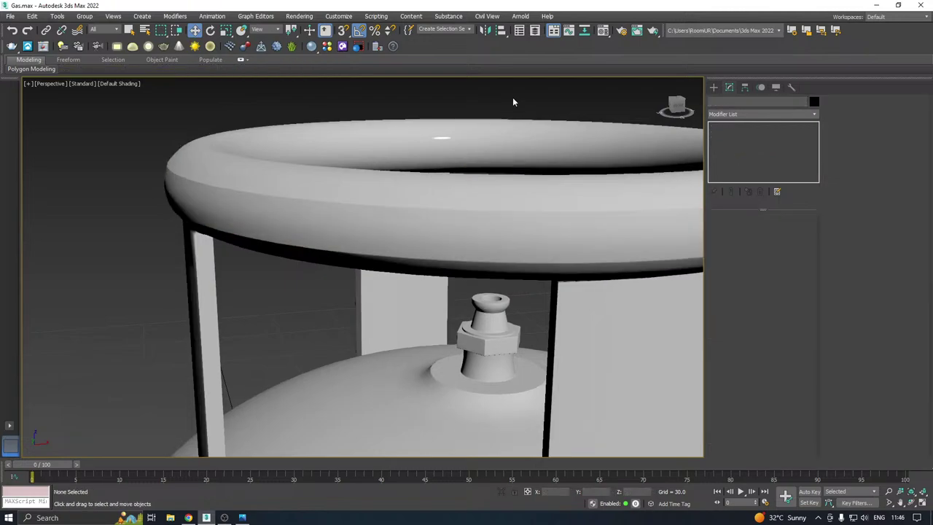
Examine the smoothed collar ring in plain shading, and turn Edged Faces back on to check its wireframe from several angles
scroll(402, 177, down, 5)
click(402, 177)
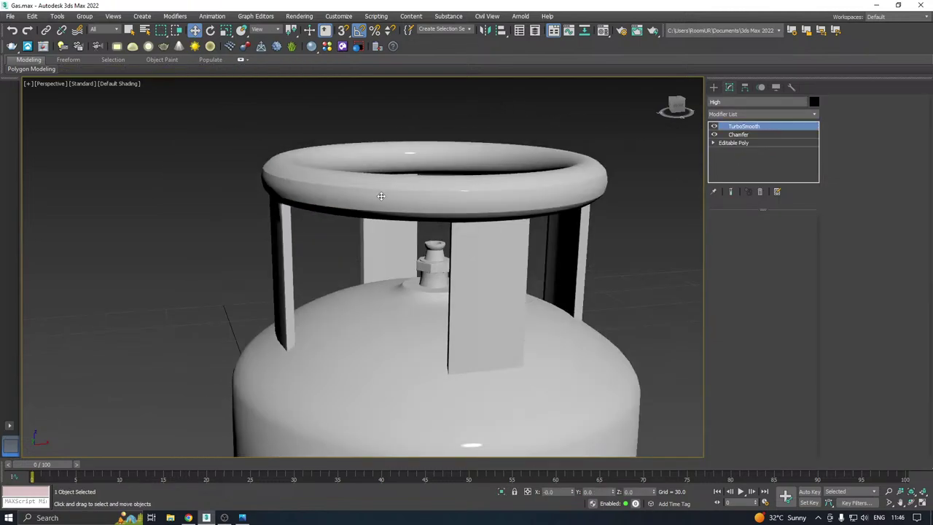
alt+middle_drag(426, 177, 459, 176)
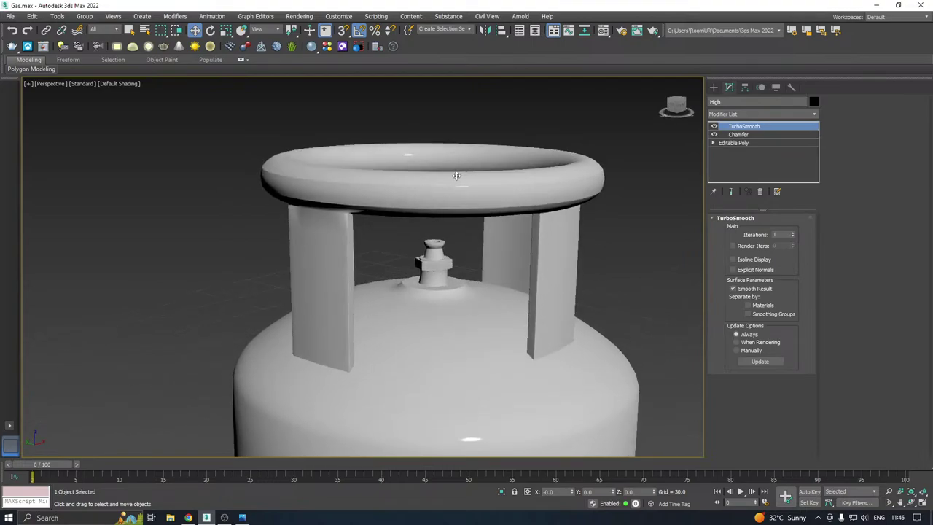
click(105, 89)
click(118, 85)
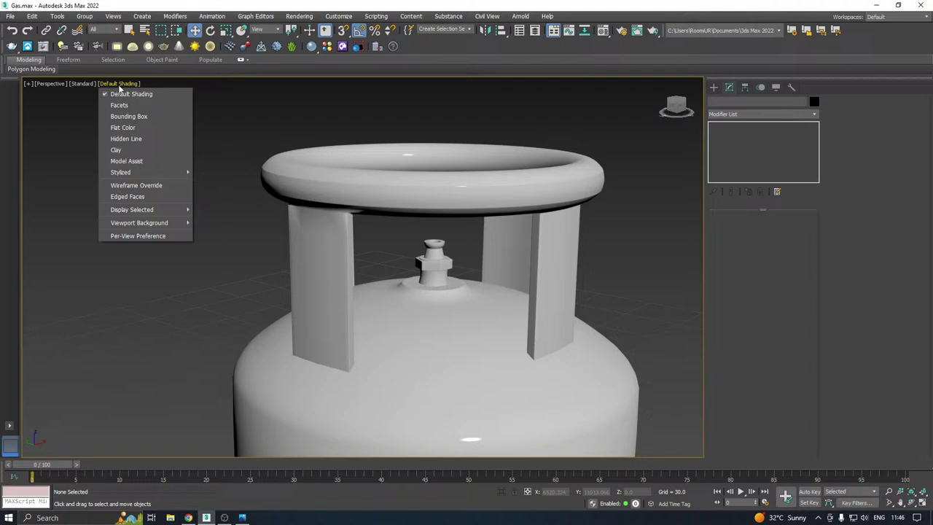
click(123, 196)
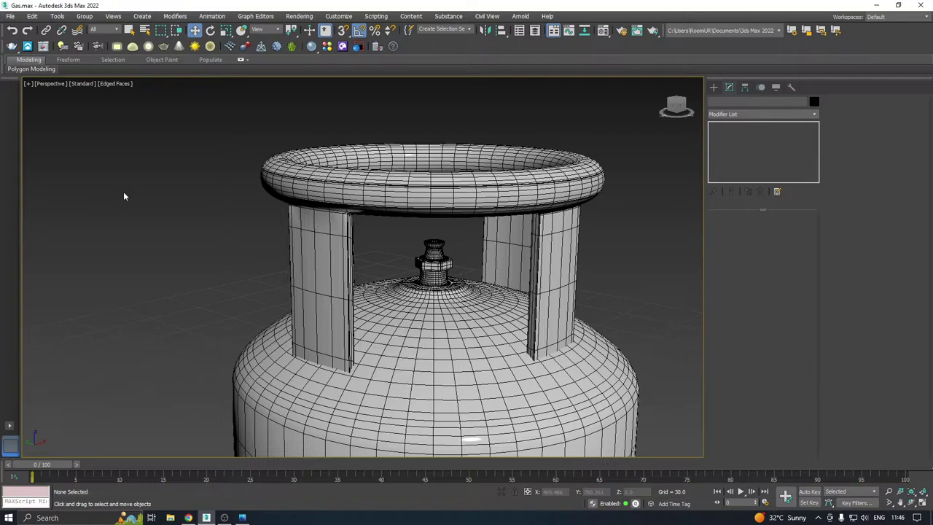
alt+middle_drag(474, 223, 510, 225)
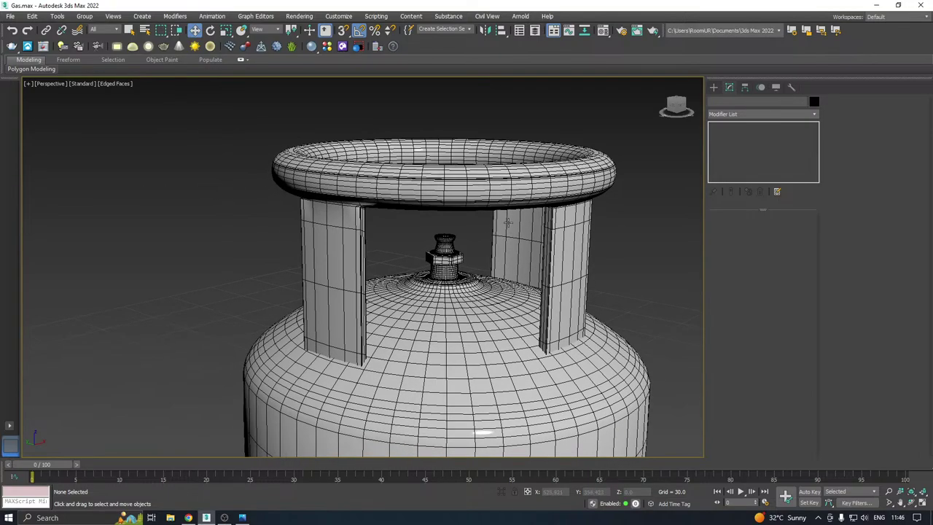
alt+middle_drag(419, 160, 332, 151)
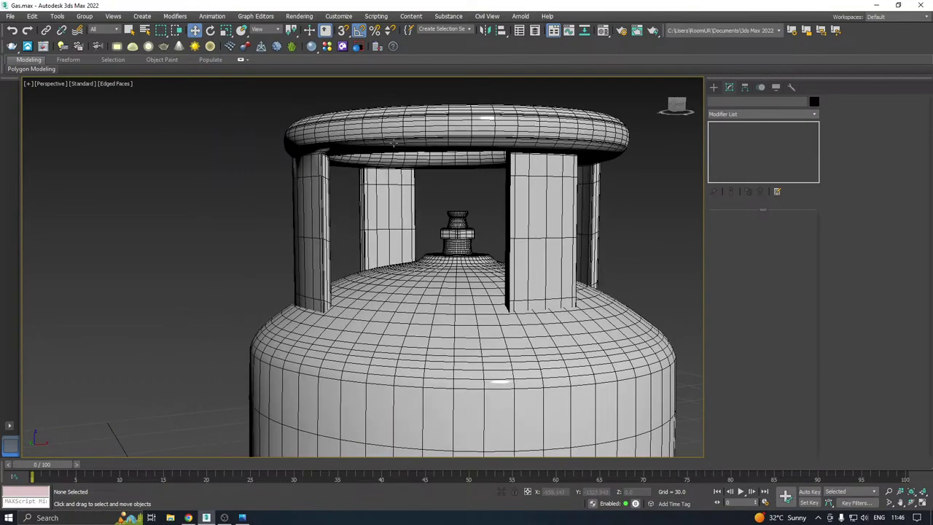
Reselect the High copy, pick the short edge at a support post's upper corner in the Editable Poly base, and examine its joint with the collar ring
scroll(332, 150, up, 5)
click(312, 155)
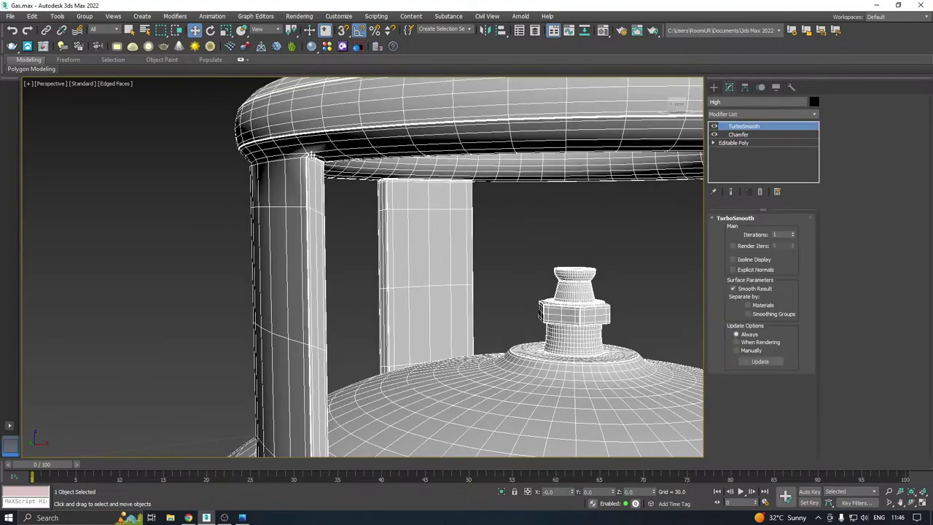
click(733, 142)
middle_drag(447, 202, 488, 162)
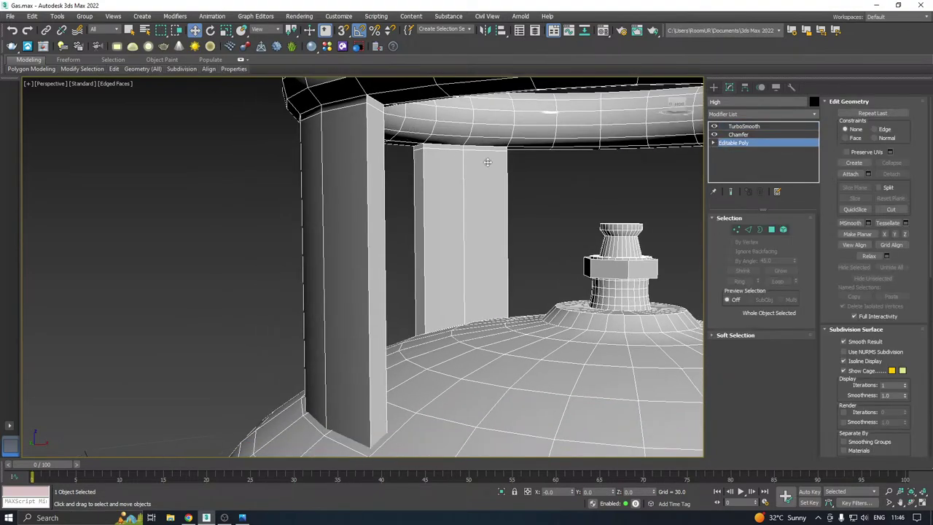
click(749, 231)
click(376, 110)
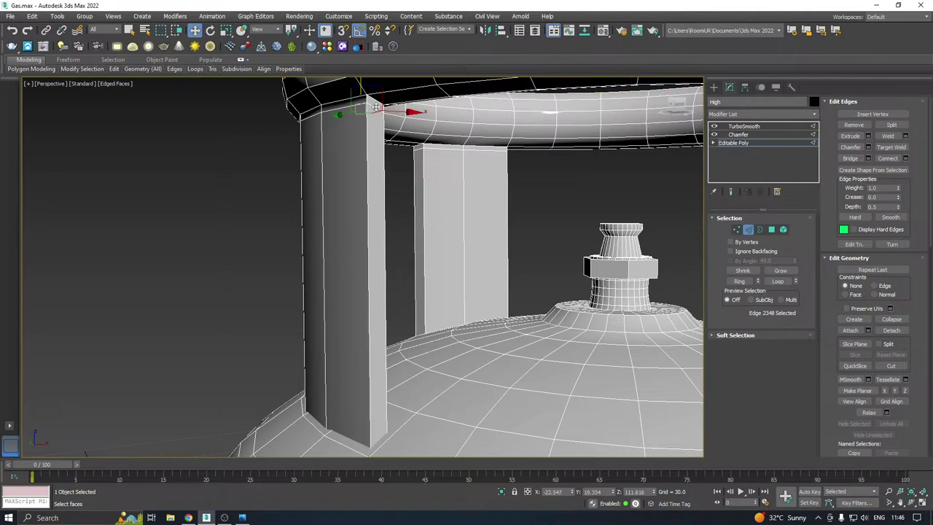
middle_drag(376, 111, 384, 146)
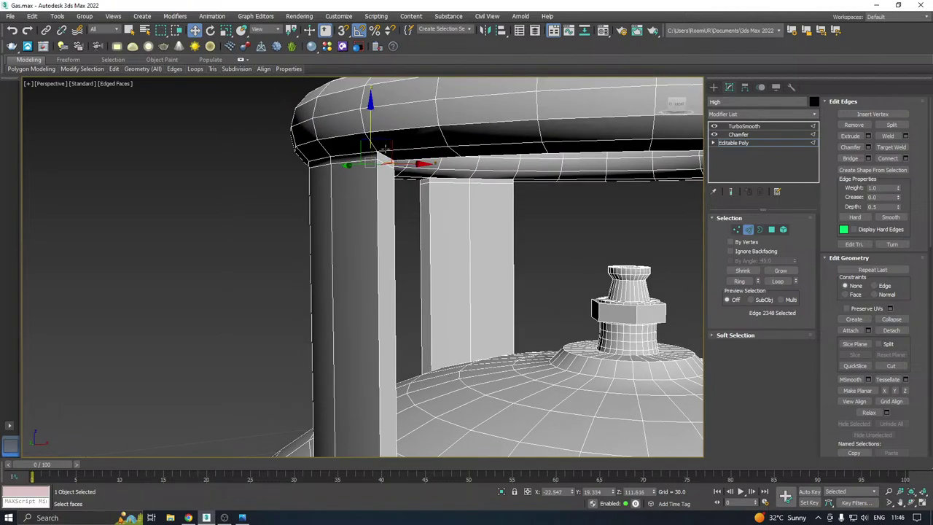
scroll(383, 147, down, 6)
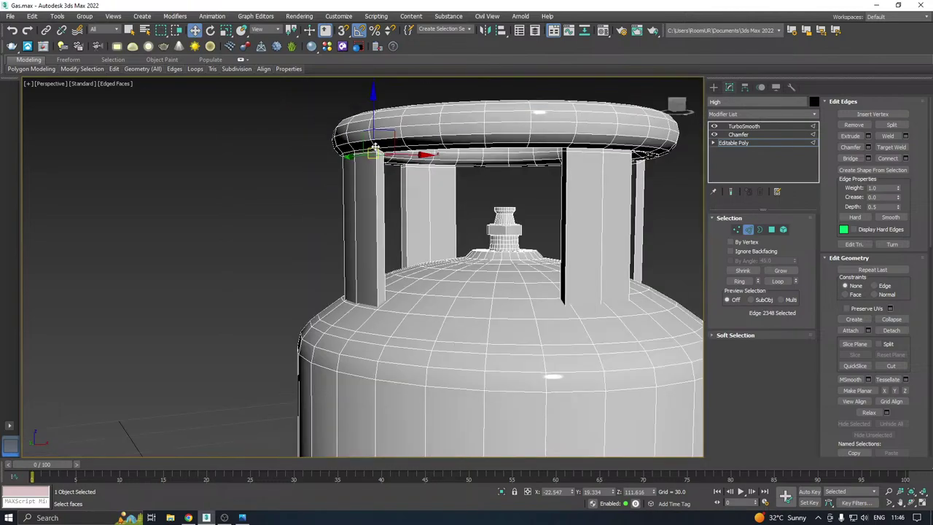
alt+middle_drag(454, 136, 462, 155)
scroll(390, 140, up, 3)
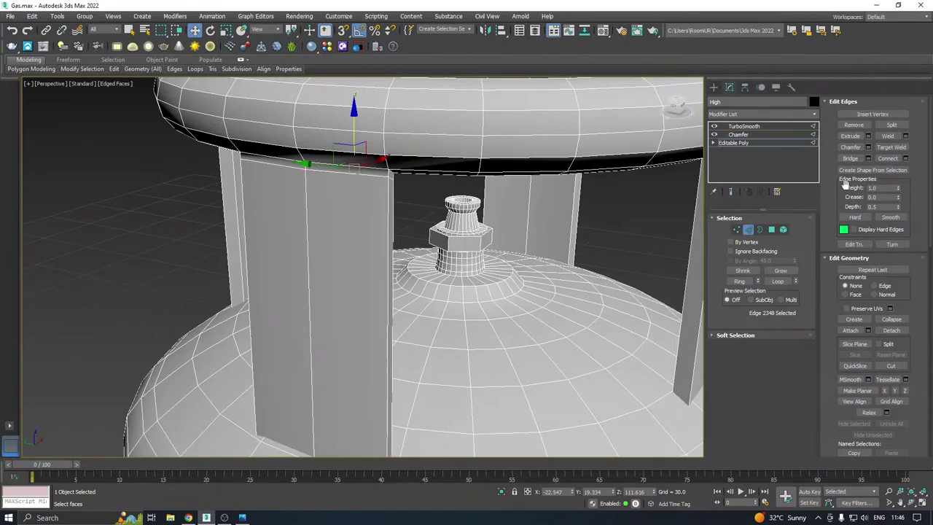
Show the end result over the base mesh, and compare the post-to-ring joint at the Chamfer and TurboSmooth levels
click(731, 192)
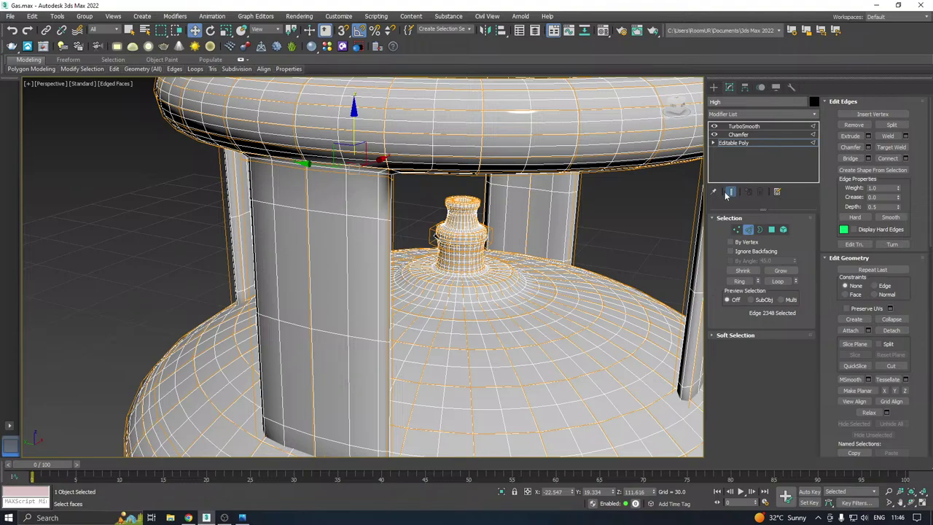
scroll(476, 210, down, 4)
alt+middle_drag(498, 195, 475, 157)
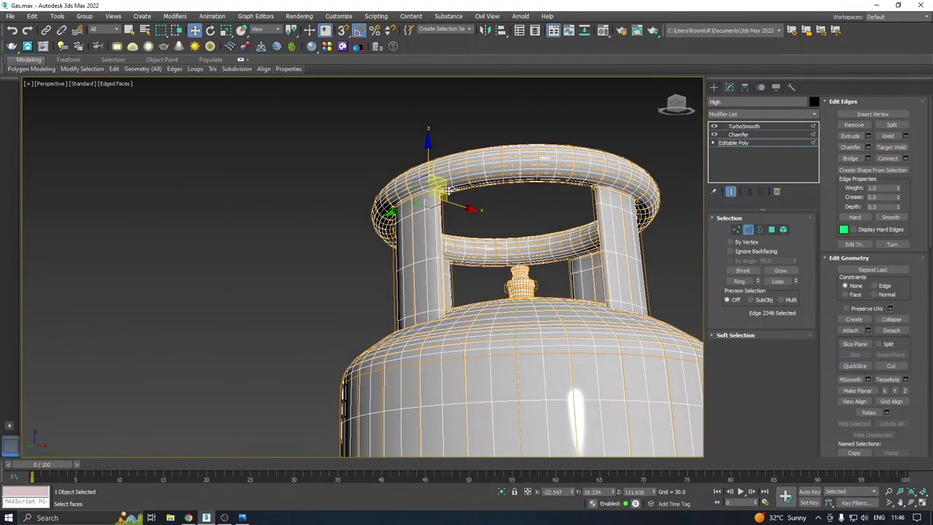
scroll(446, 190, up, 3)
scroll(443, 189, up, 2)
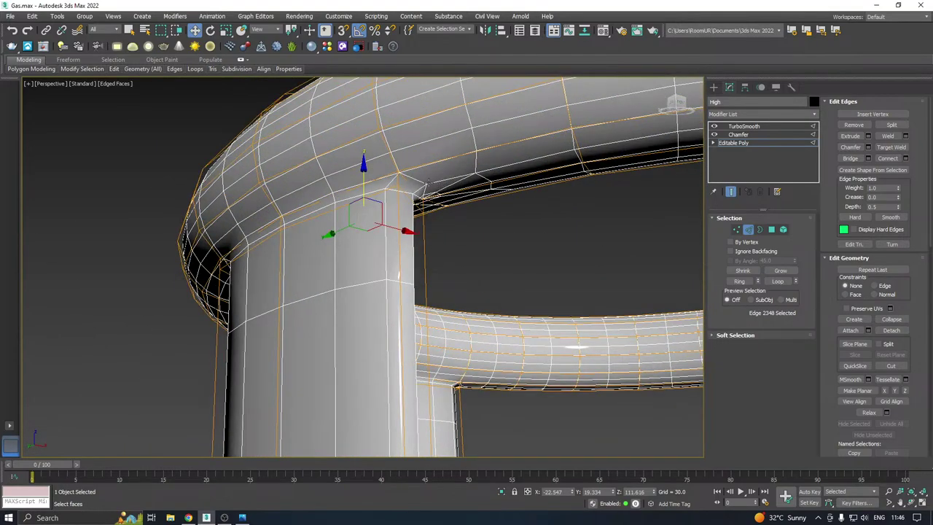
click(736, 144)
click(737, 135)
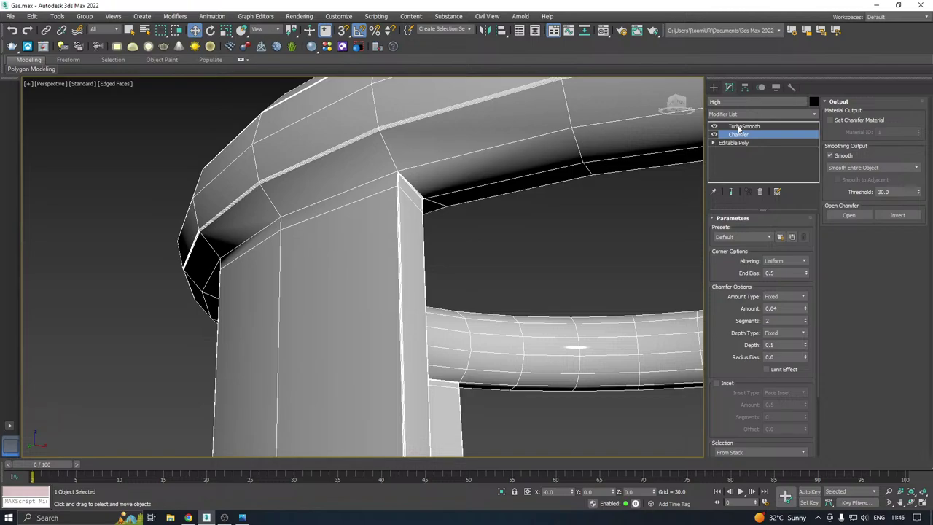
click(742, 126)
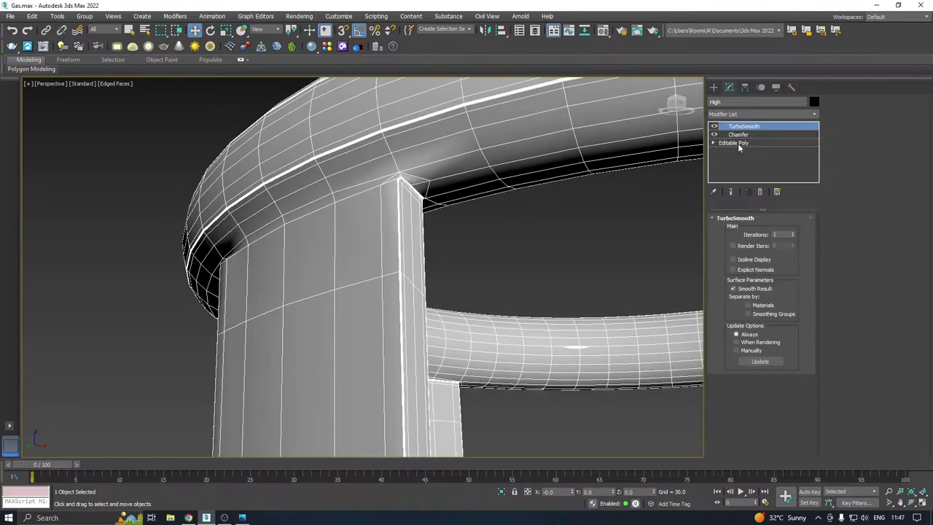
In the Editable Poly base, select the narrow polygon strip around the support post's upper end and clear its smoothing groups
click(733, 142)
scroll(446, 177, down, 2)
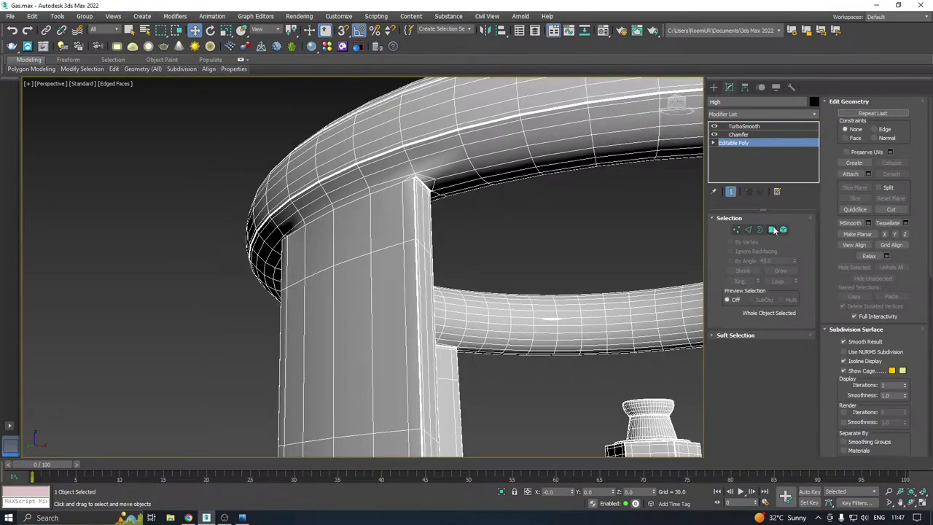
click(773, 230)
alt+middle_drag(553, 188, 422, 194)
alt+middle_drag(650, 188, 498, 198)
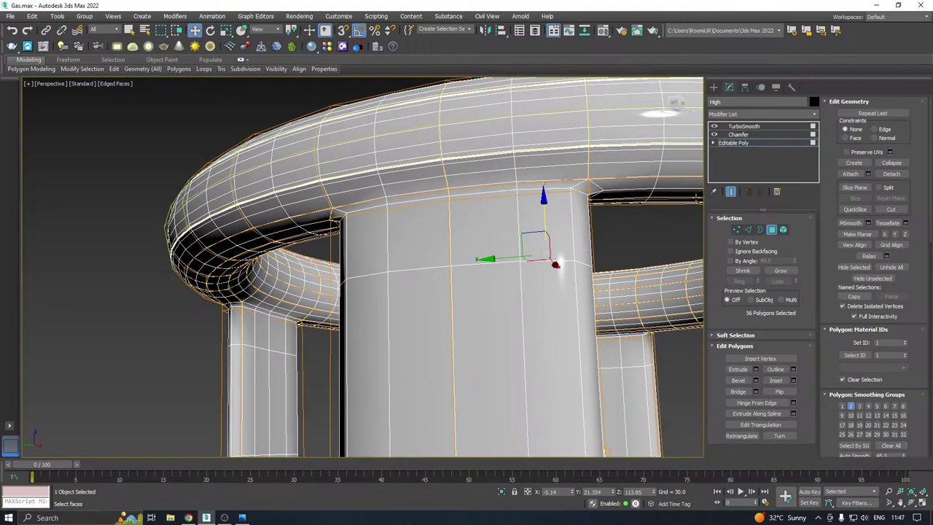
click(731, 192)
alt+middle_drag(616, 124, 537, 120)
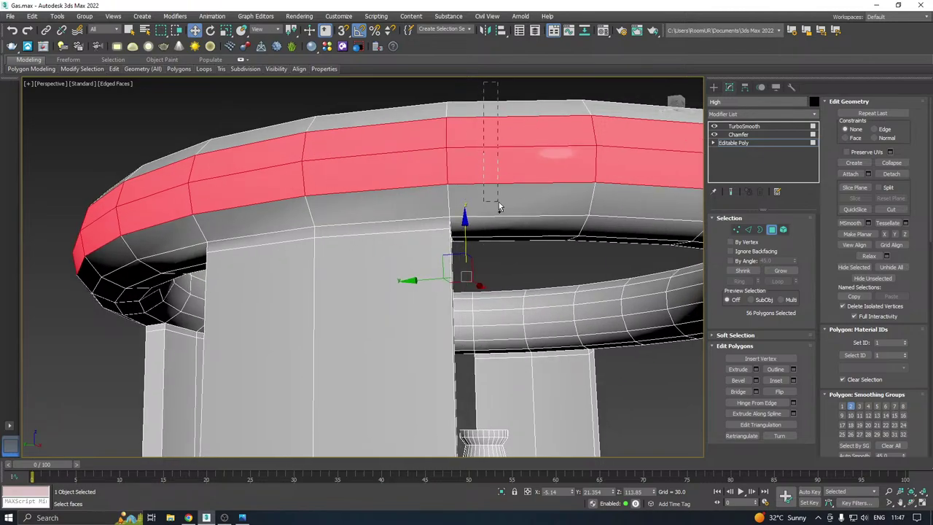
ctrl+drag(500, 207, 499, 208)
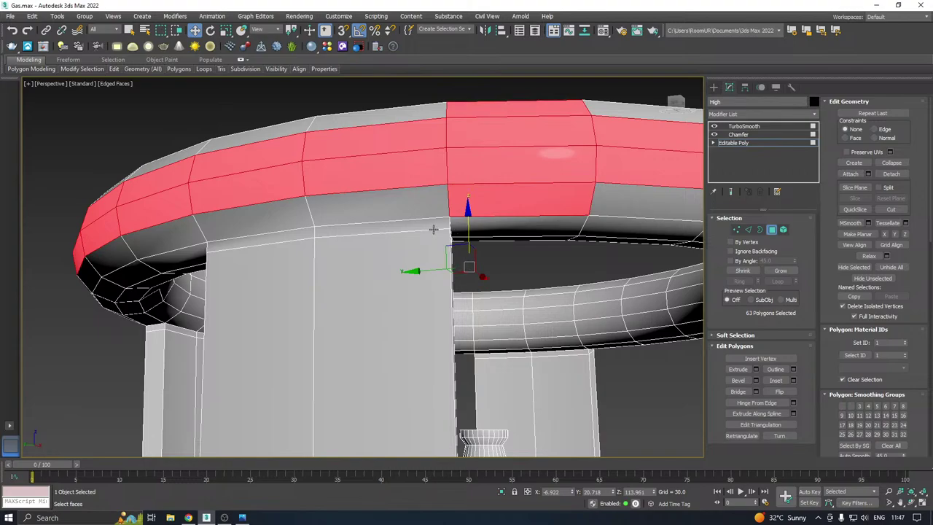
click(432, 229)
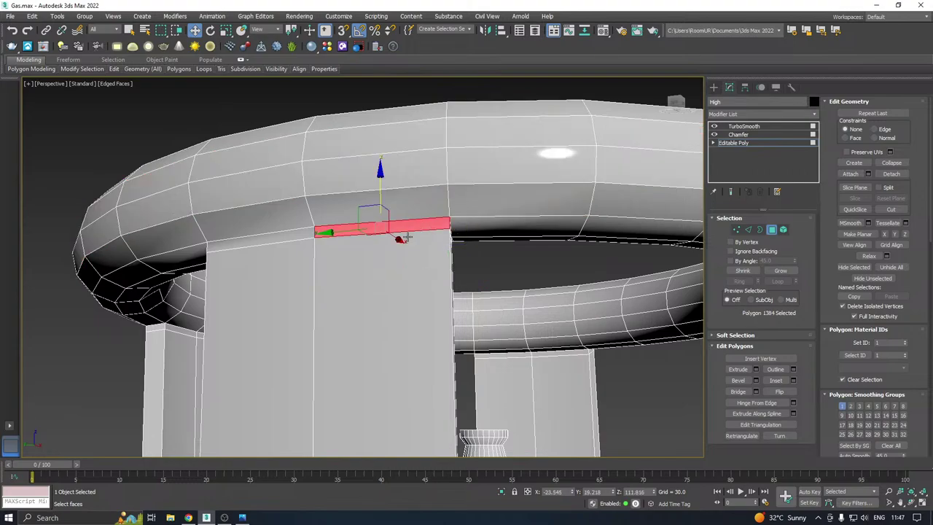
shift+click(290, 240)
alt+middle_drag(444, 239, 576, 212)
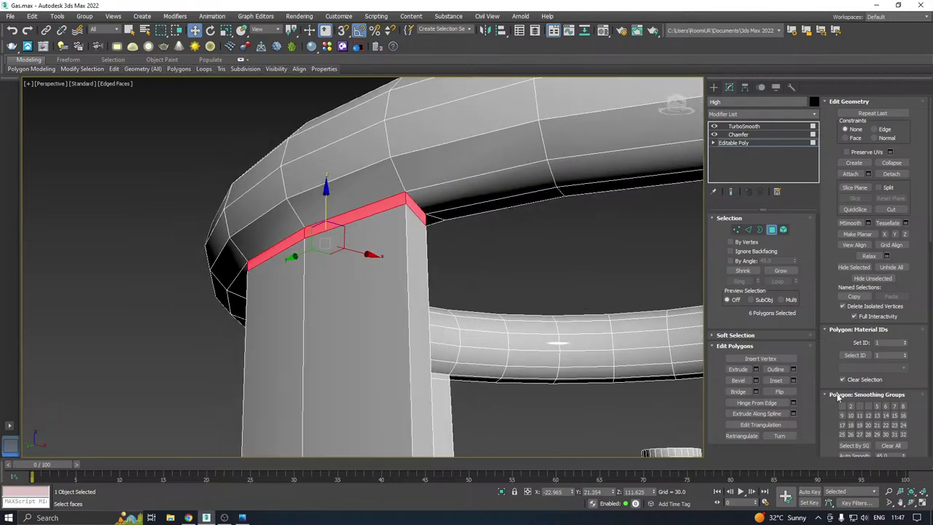
click(889, 445)
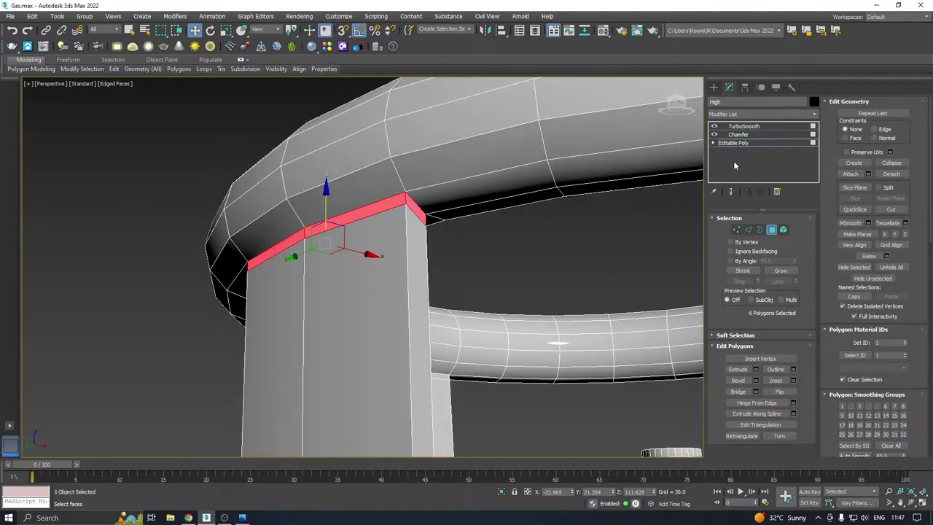
Leave polygon editing, check the post's upper edge with TurboSmooth applied, and undo the strip's smoothing-group clearing
click(748, 144)
click(548, 242)
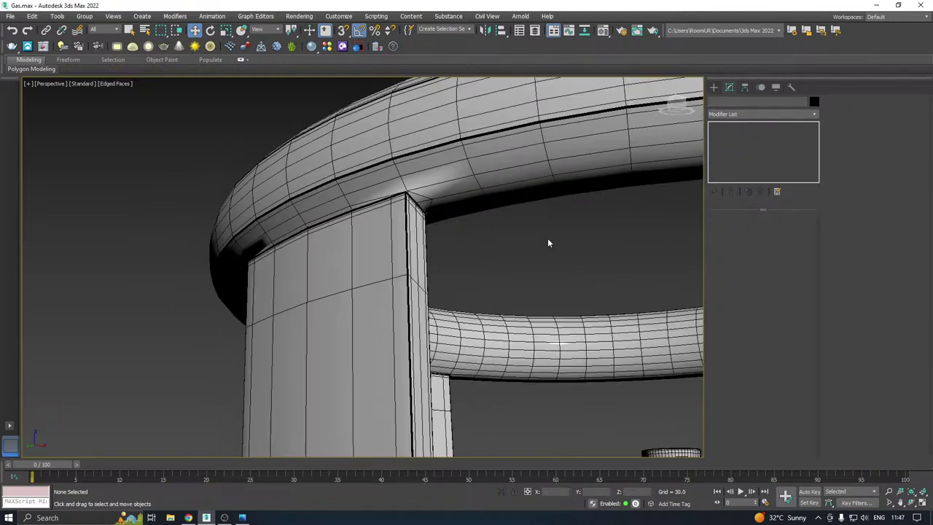
click(400, 218)
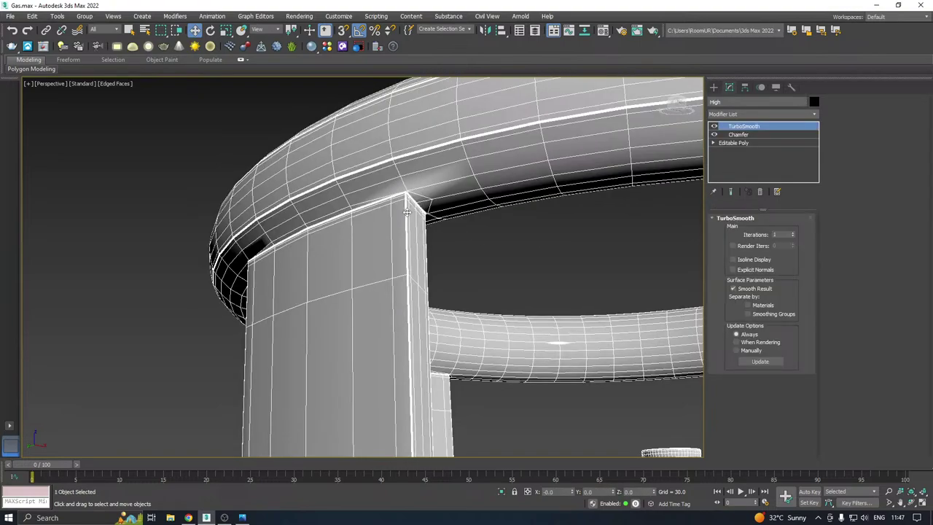
key(ctrl+z)
Start SwiftLoop on the Editable Poly base to place a support loop across the collar ring beside the post's corner
click(733, 142)
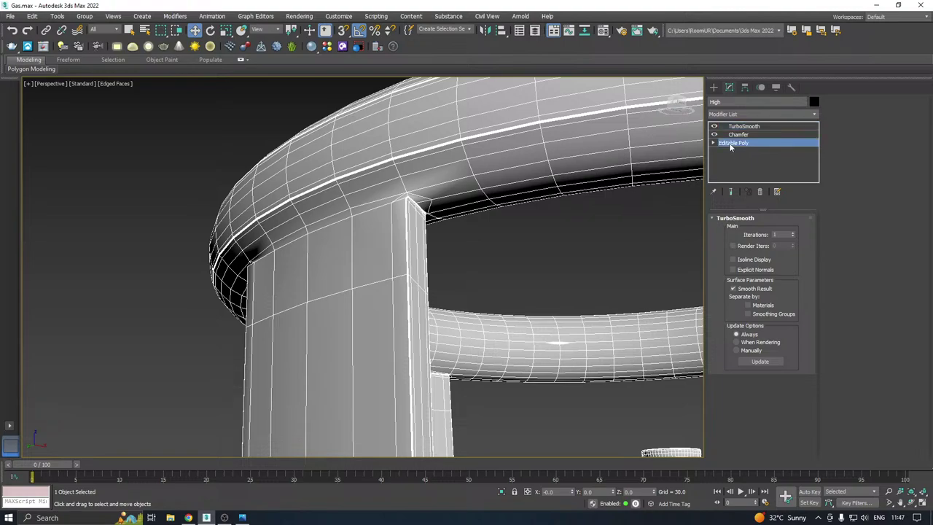
mouse_move(118, 71)
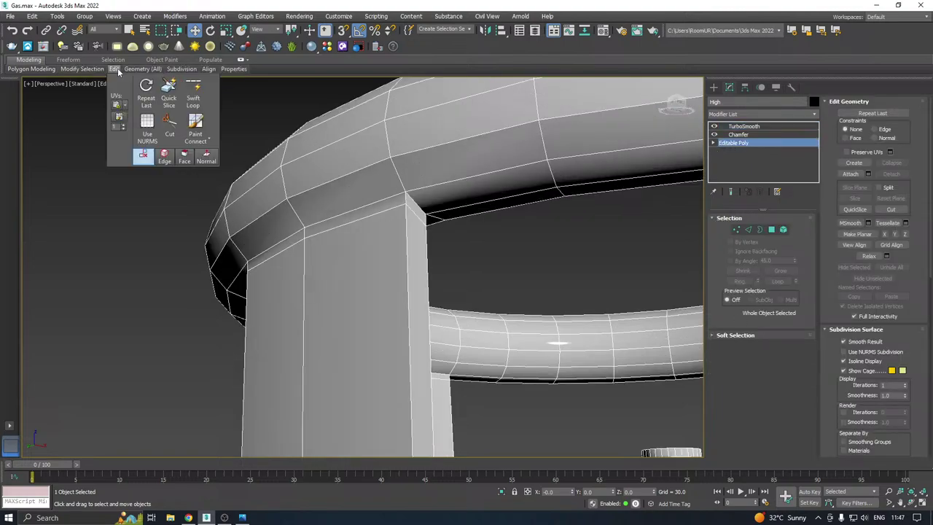
click(193, 91)
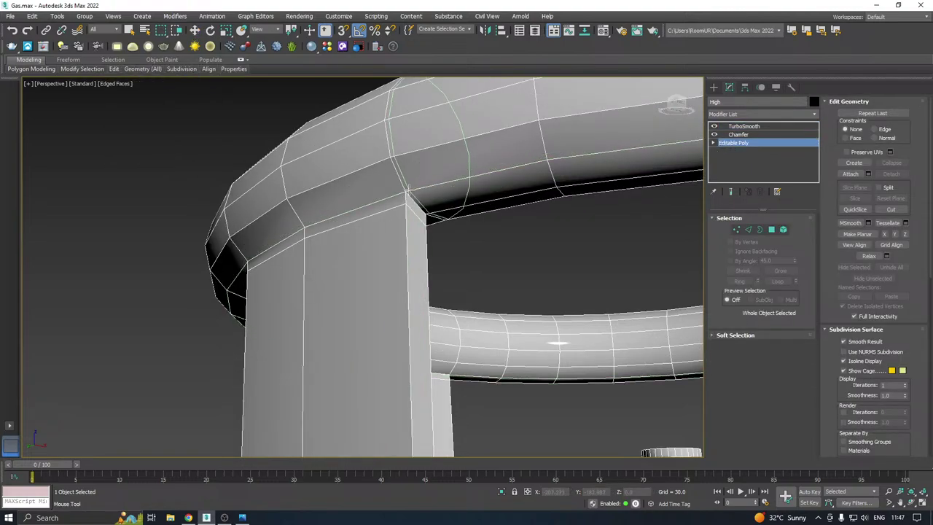
scroll(405, 192, down, 2)
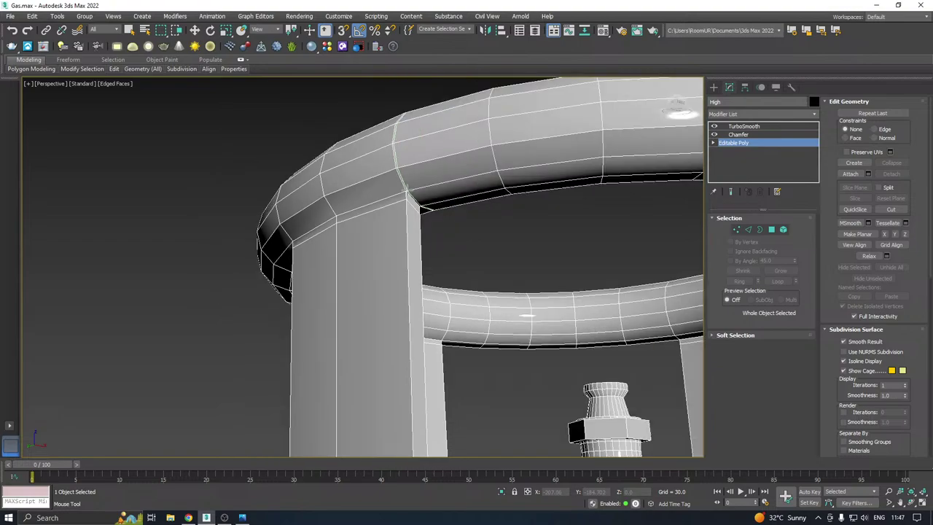
Try adding a SwiftLoop edge loop around the upper collar ring right beside a leg, then deselect the model
alt+middle_drag(394, 193, 459, 198)
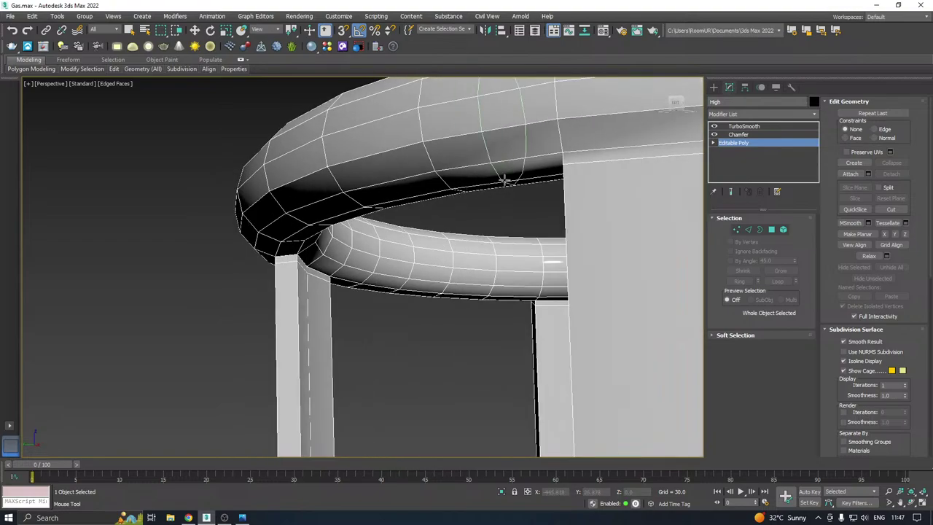
click(561, 153)
right_click(561, 155)
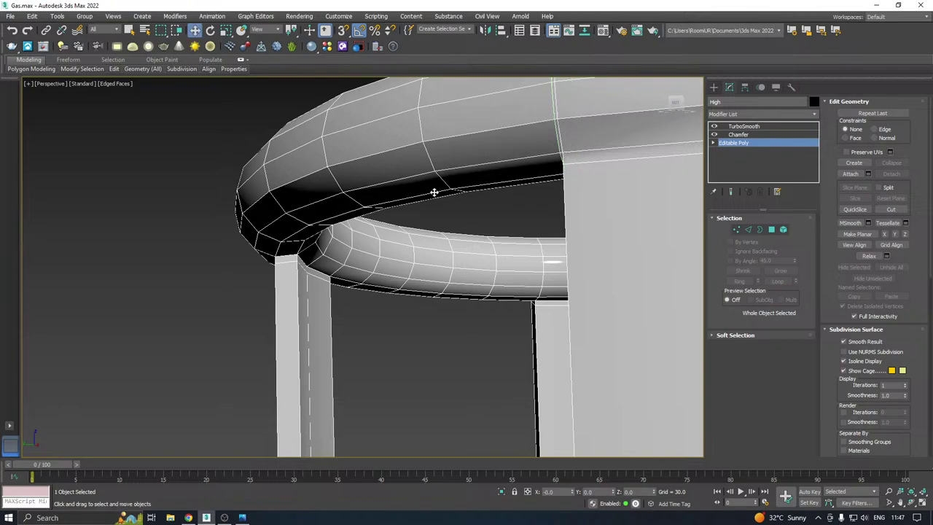
alt+middle_drag(413, 197, 379, 197)
click(581, 206)
click(582, 209)
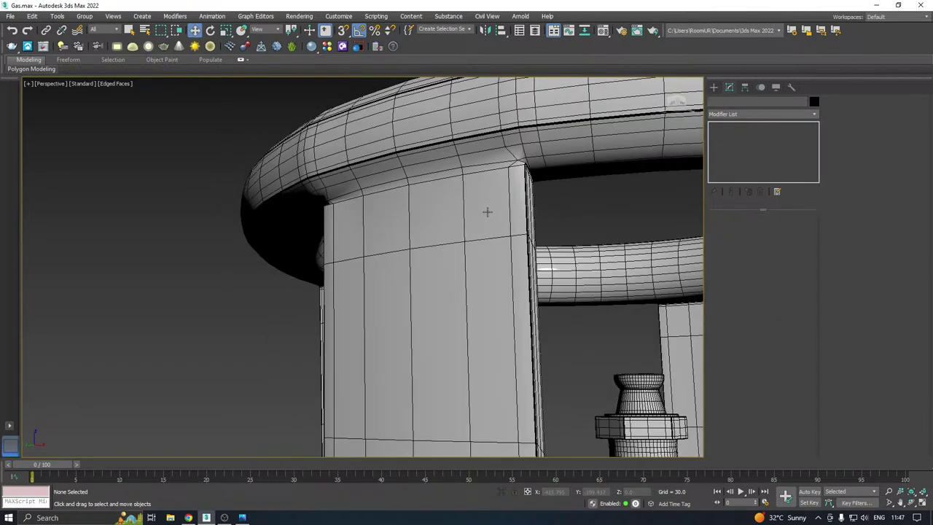
Set the TurboSmooth iterations of the High object to 2 and show it in Default Shading to check the ring-to-leg corner
click(488, 211)
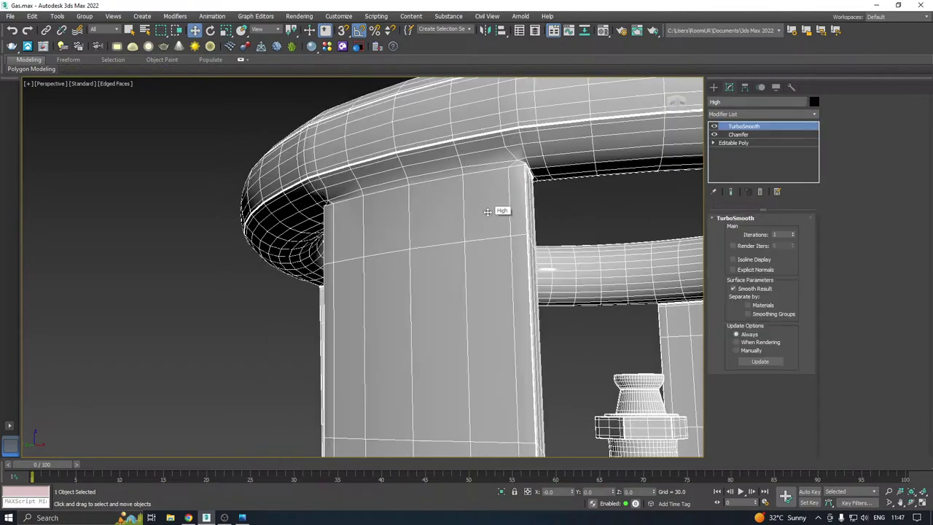
click(793, 233)
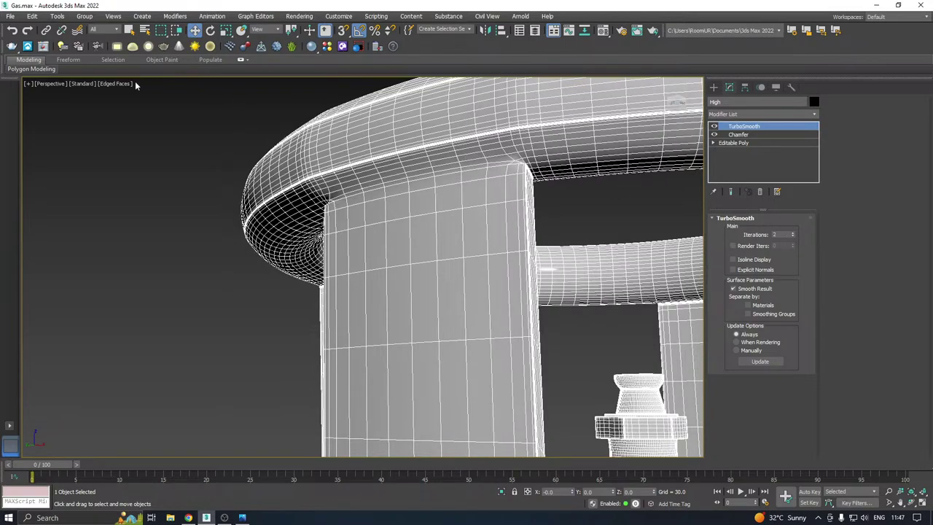
click(116, 84)
click(137, 195)
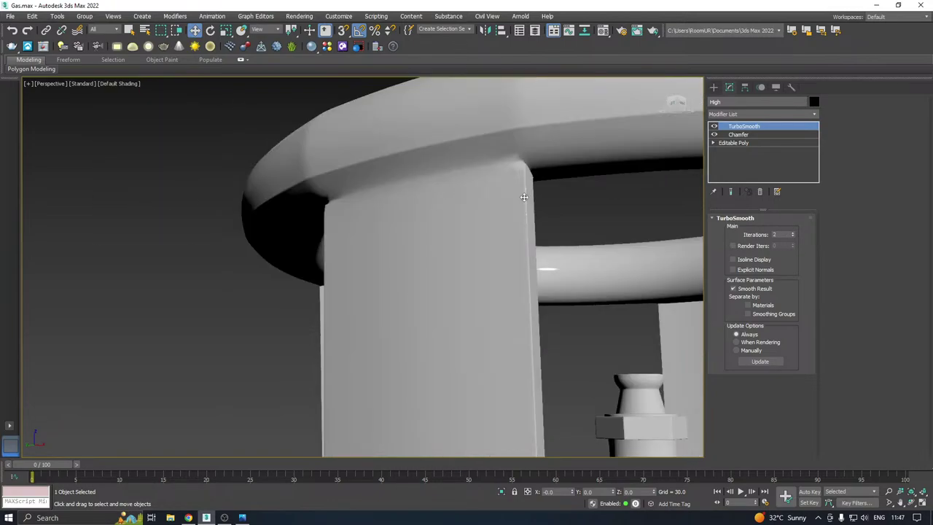
alt+middle_drag(501, 186, 450, 189)
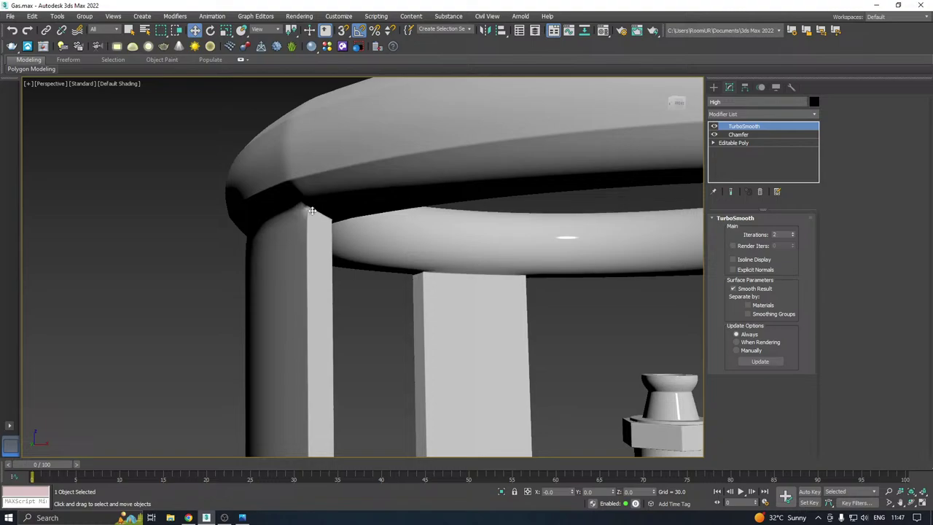
scroll(312, 211, up, 2)
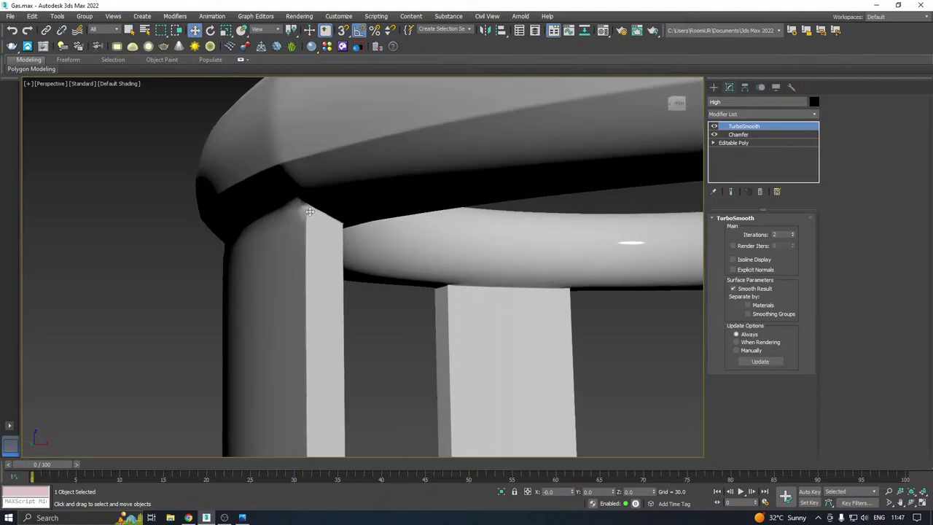
Restore Edged Faces and try adding a SwiftLoop edge loop at the Editable Poly level, just below the leg's top where it meets the ring
click(129, 84)
click(133, 198)
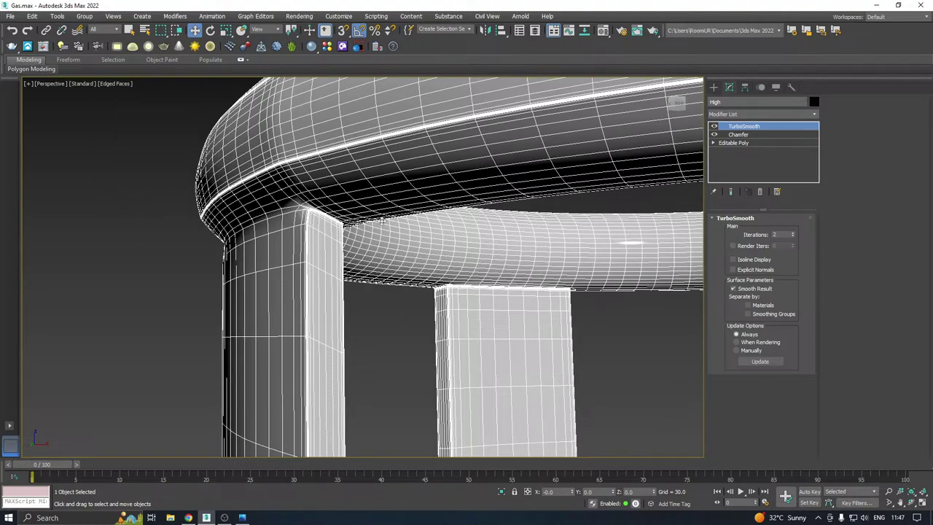
click(732, 144)
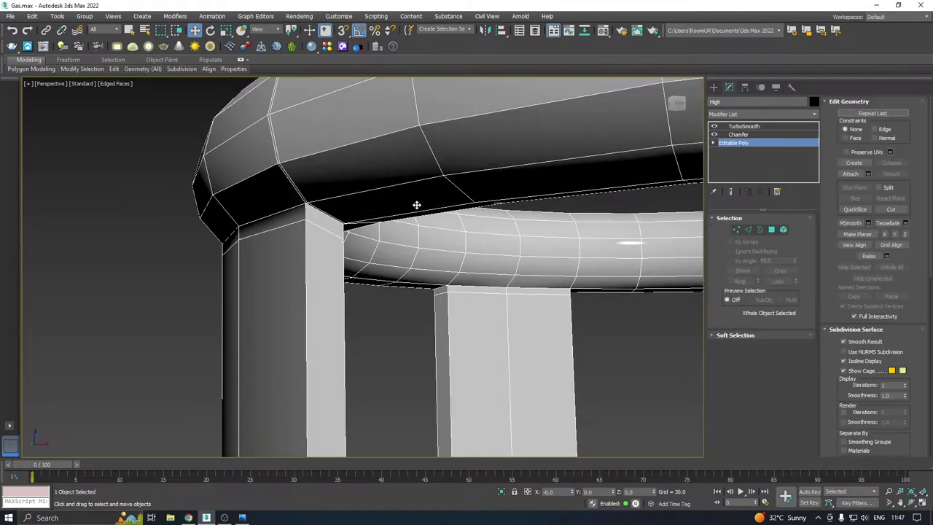
middle_drag(403, 207, 456, 195)
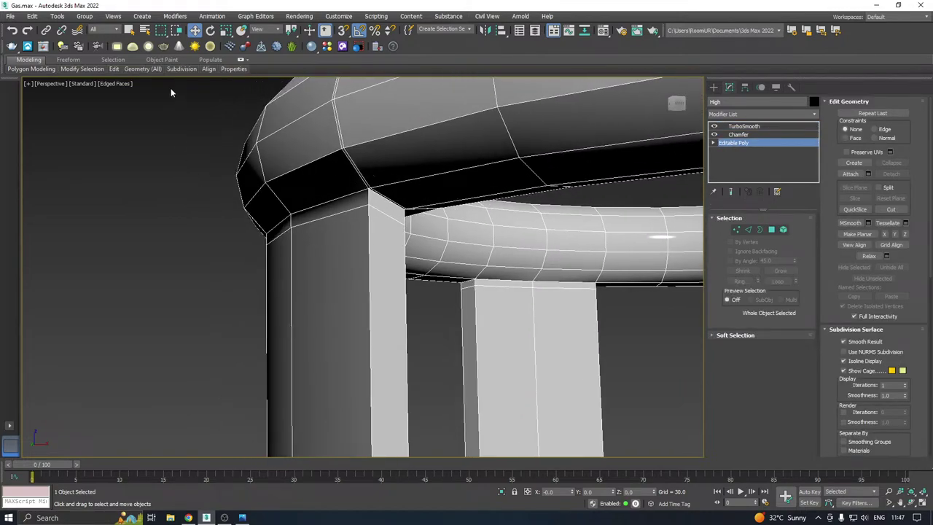
mouse_move(119, 72)
click(193, 94)
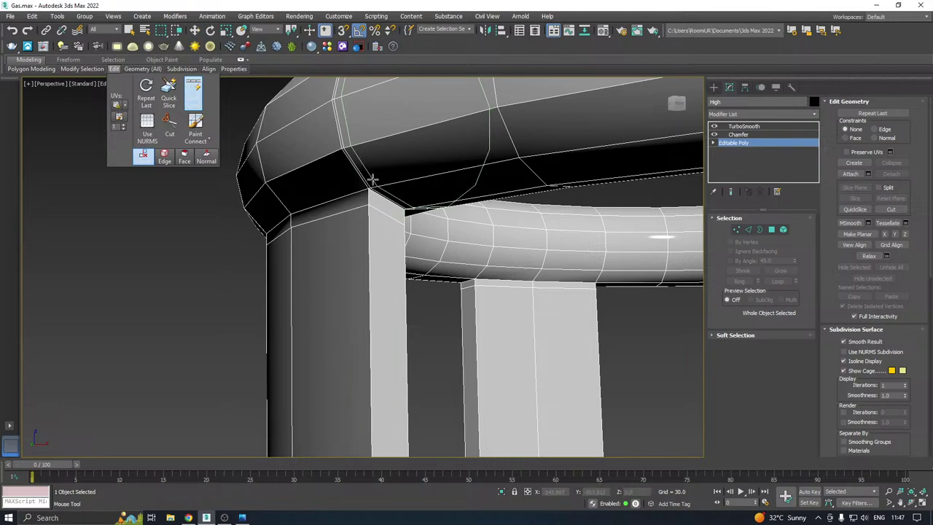
click(370, 193)
right_click(372, 196)
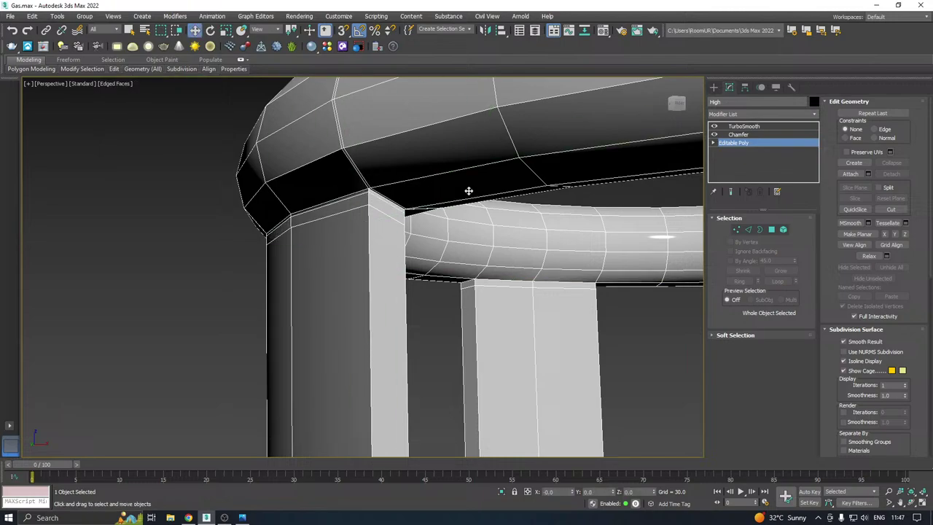
Deselect the cylinder and examine the smoothed joint between collar ring and leg in Default Shading
click(625, 197)
scroll(441, 192, down, 3)
alt+middle_drag(442, 192, 486, 193)
alt+middle_drag(608, 184, 588, 193)
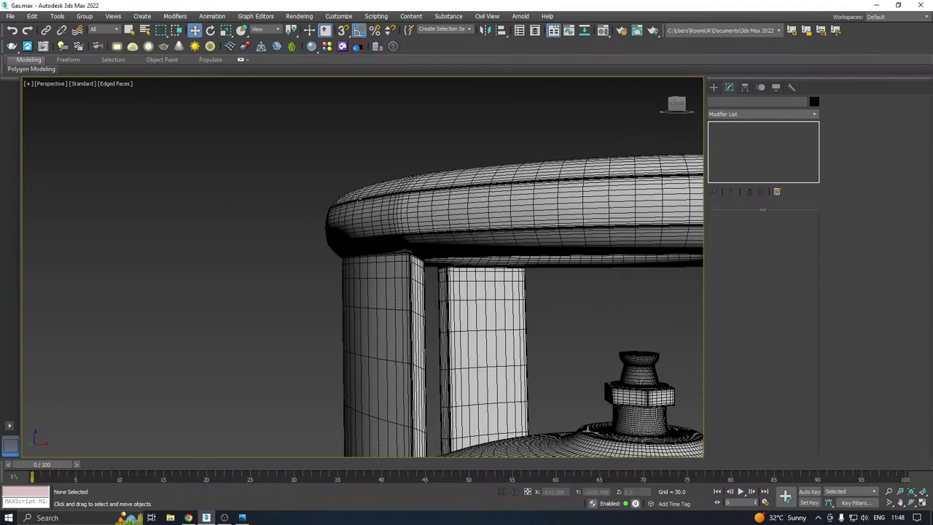
click(118, 83)
click(182, 194)
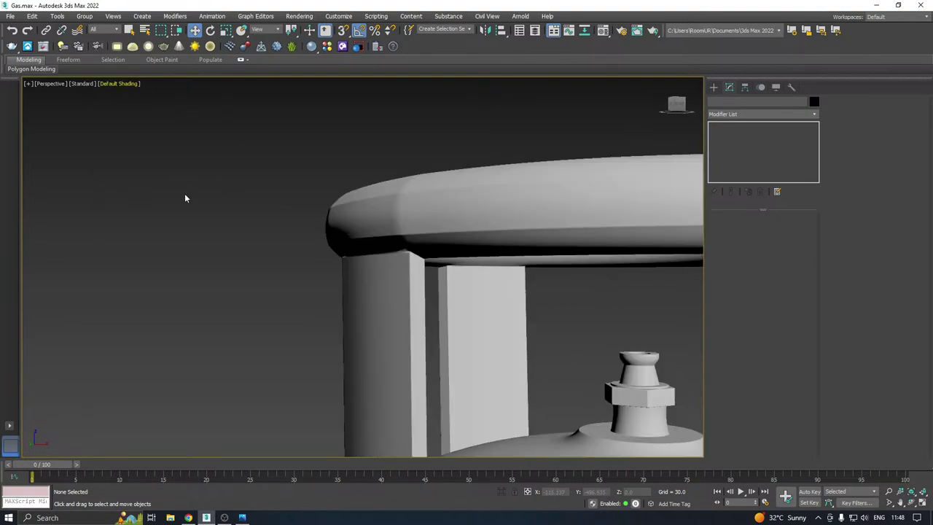
alt+middle_drag(384, 208, 454, 184)
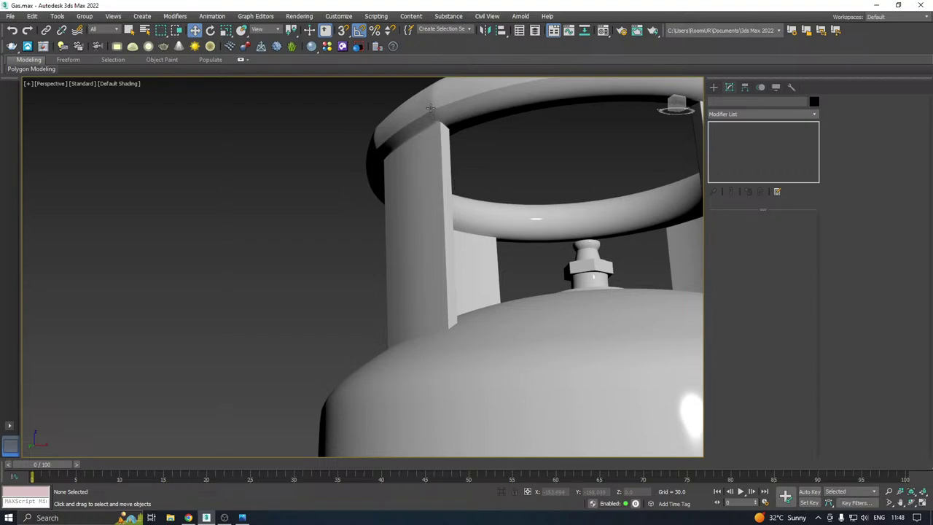
scroll(430, 108, up, 3)
scroll(444, 144, up, 3)
With Edged Faces shown, select the ring of Editable Poly edges running across the leg's thickness near its top
click(445, 143)
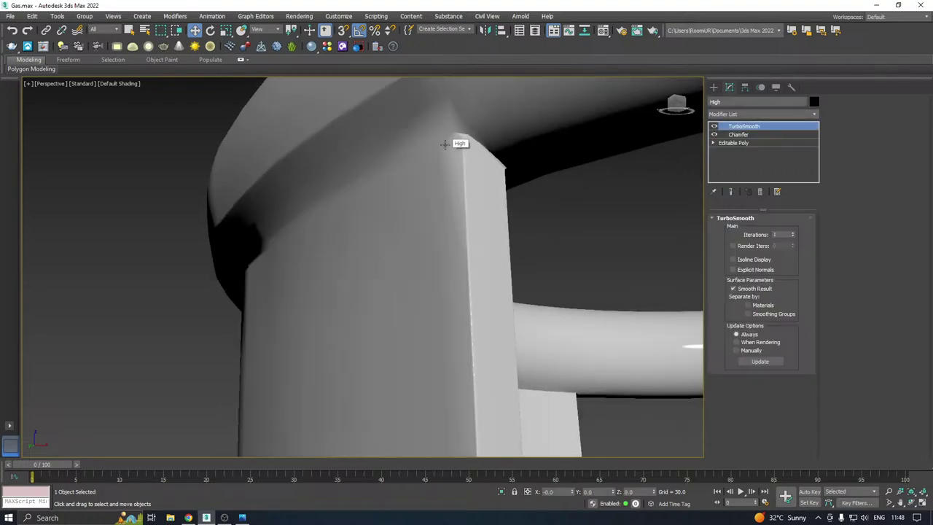
alt+middle_drag(444, 144, 416, 196)
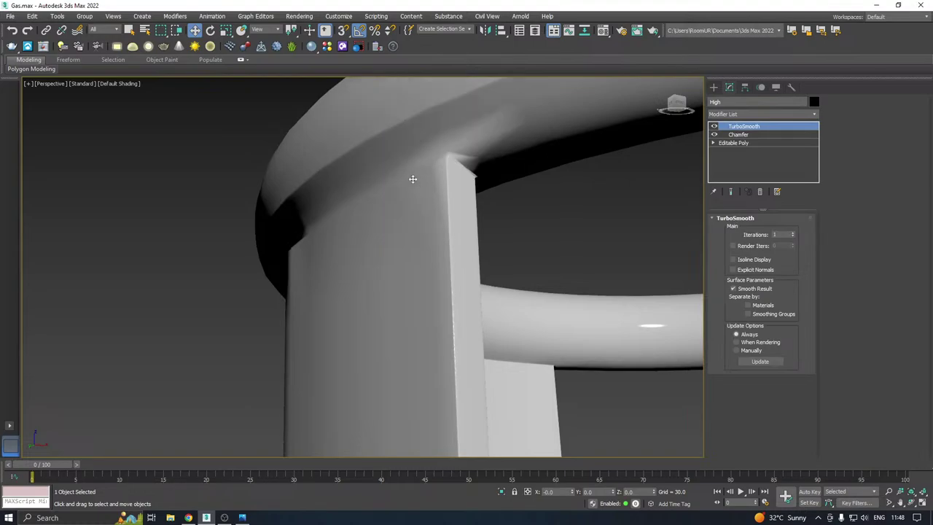
click(125, 86)
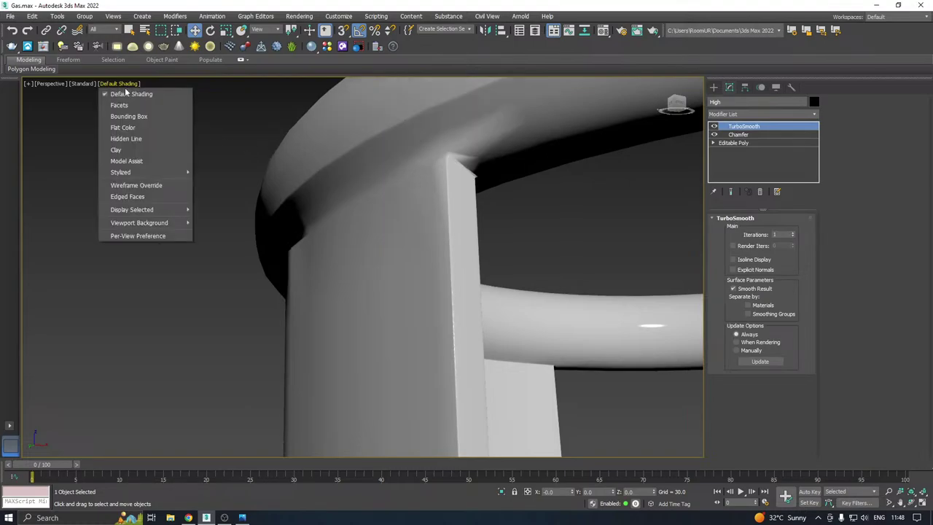
click(140, 194)
click(733, 144)
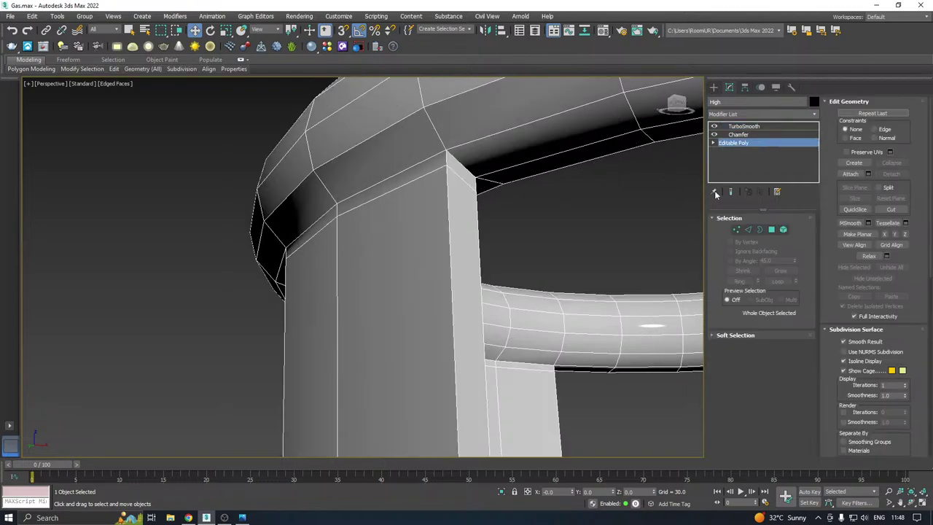
click(748, 229)
click(464, 179)
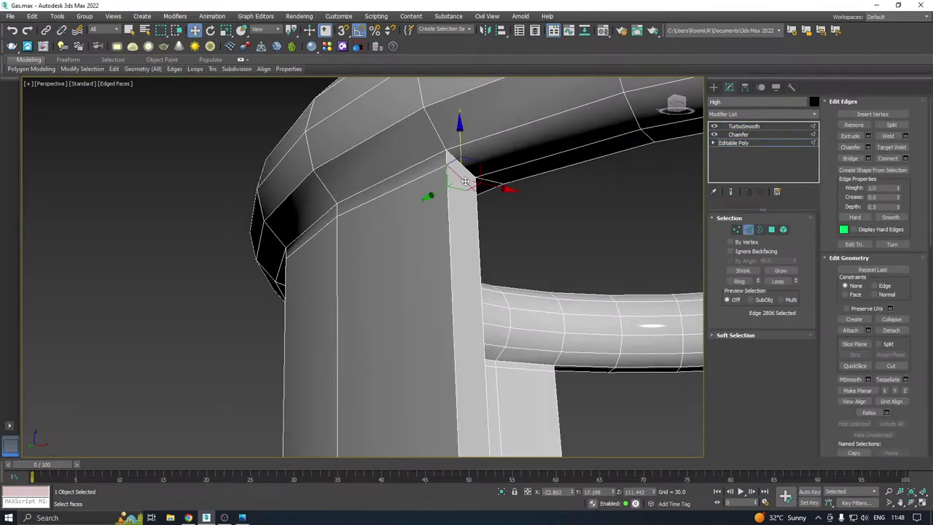
click(738, 279)
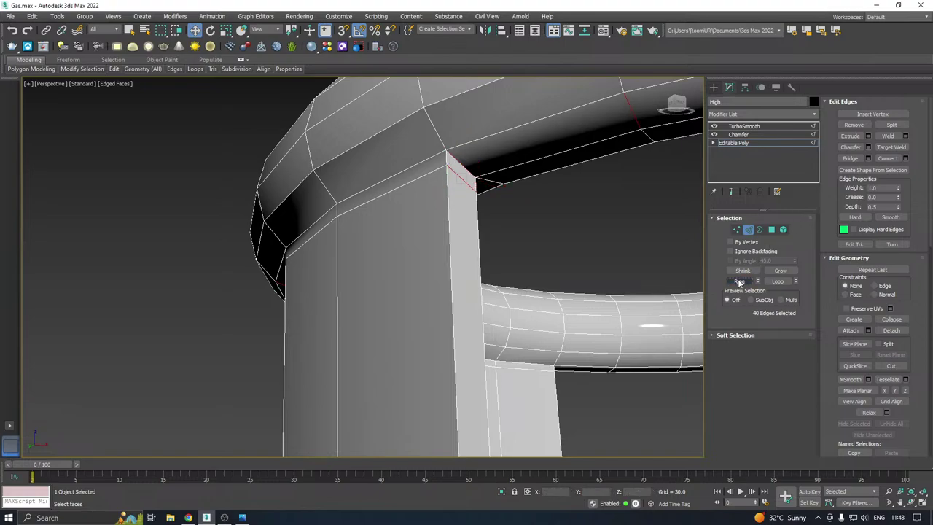
Add the matching edge ring across the thickness of the neighbouring leg to the edge selection
scroll(435, 209, down, 5)
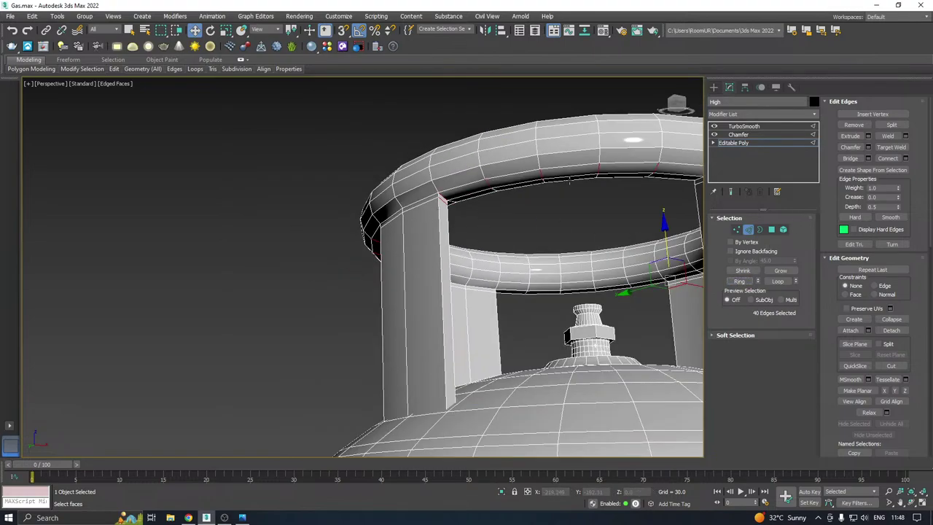
mouse_move(569, 182)
alt+middle_down()
mouse_move(476, 182)
mouse_move(564, 185)
alt+middle_up()
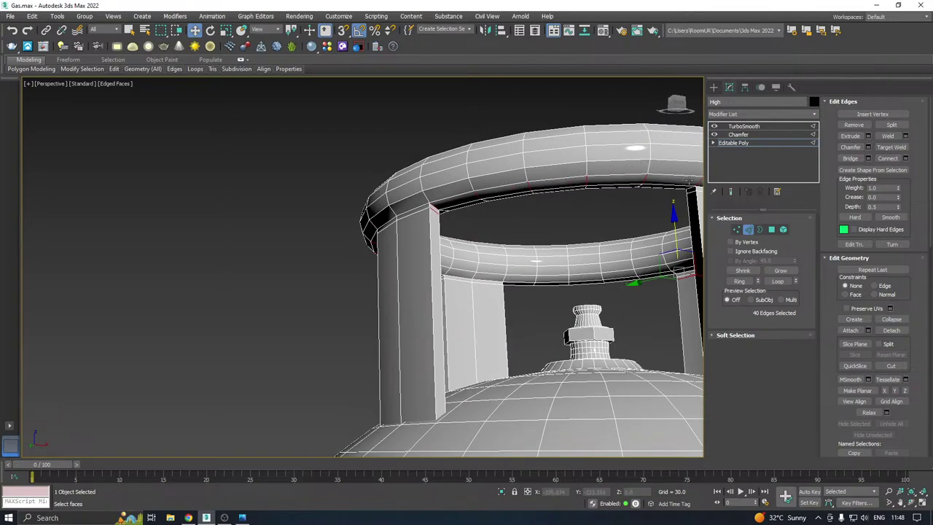
alt+middle_drag(688, 180, 552, 183)
middle_drag(415, 214, 368, 190)
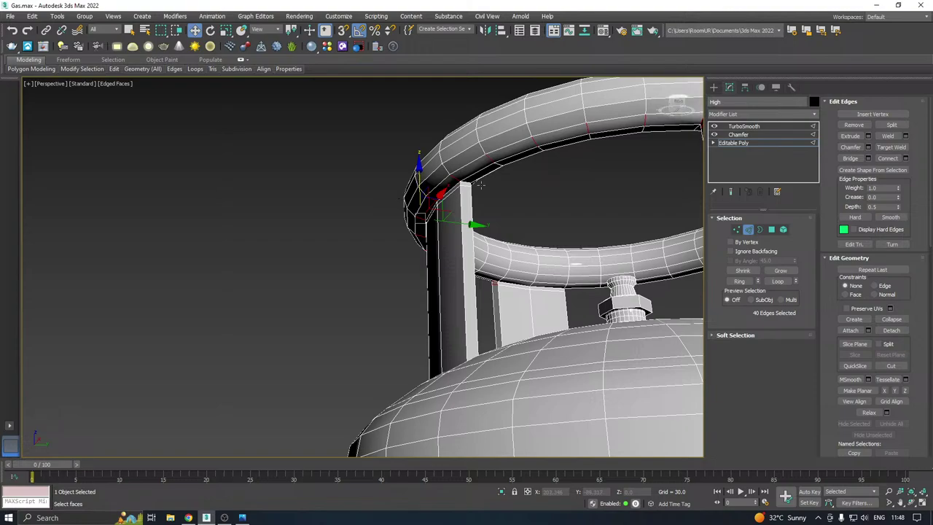
scroll(480, 185, up, 5)
ctrl+click(397, 189)
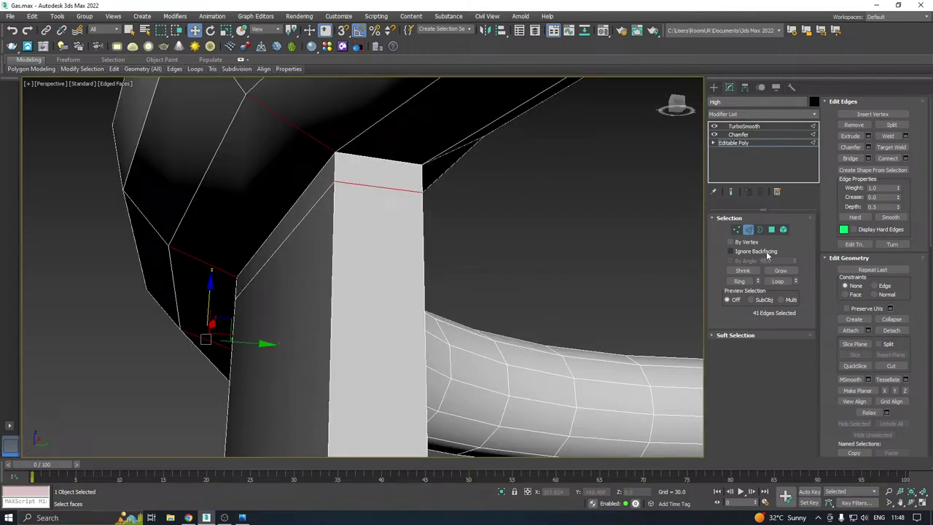
click(739, 280)
Connect the selected edges with 2 segments and a pinch of 95, then leave edge editing
scroll(275, 176, down, 3)
scroll(275, 176, down, 3)
alt+middle_drag(532, 150, 714, 149)
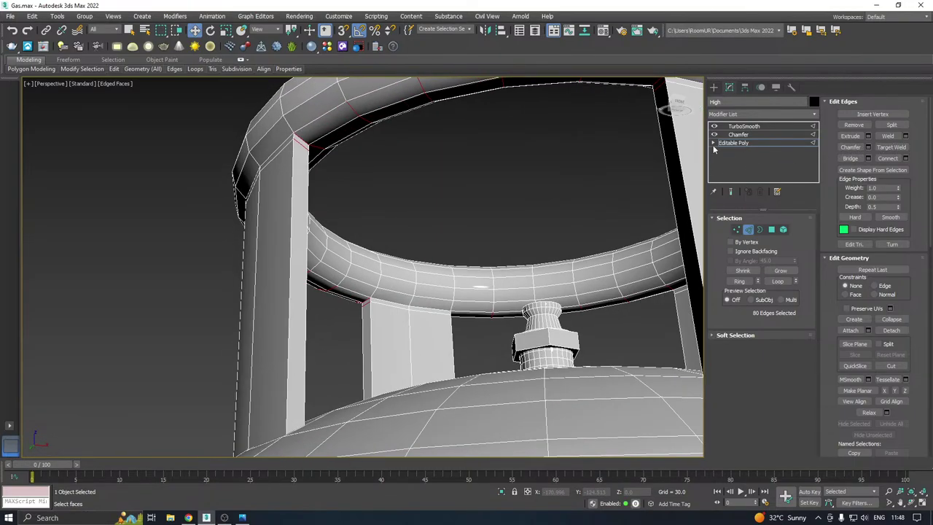
click(906, 158)
scroll(368, 168, up, 3)
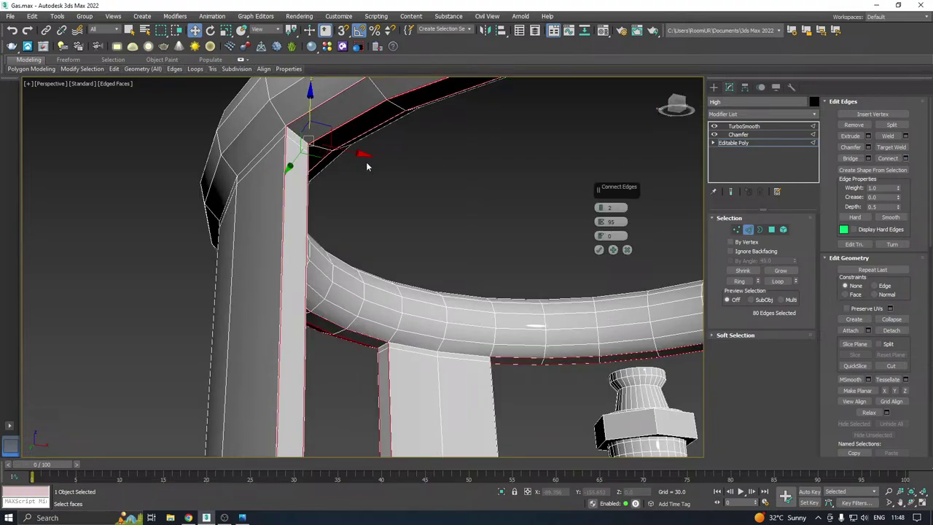
click(599, 250)
click(738, 144)
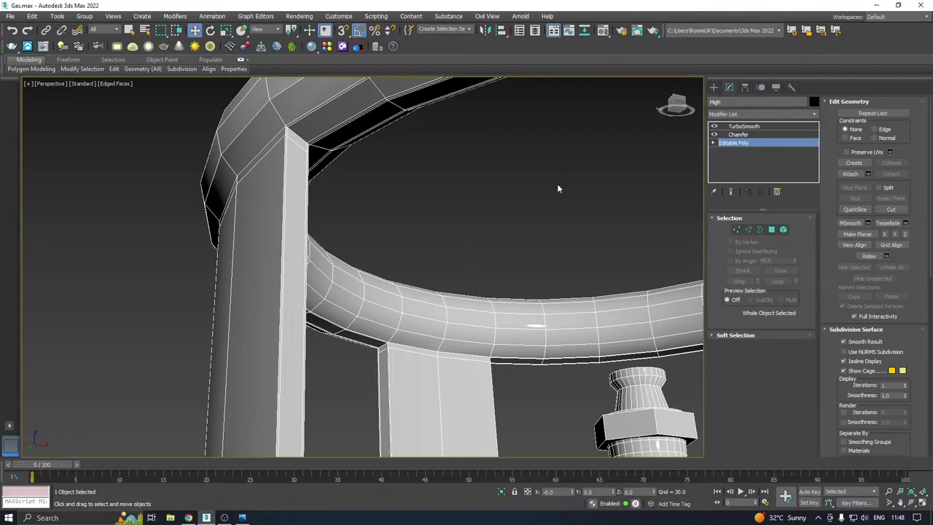
Set the High object's TurboSmooth iterations to 2 and check the smoothed joints between collar ring and legs
click(557, 184)
scroll(272, 143, down, 5)
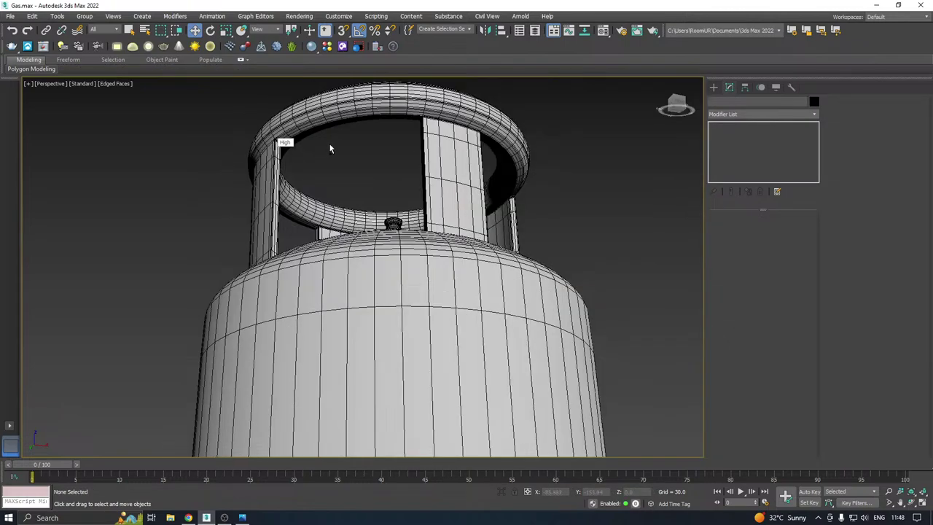
alt+middle_drag(330, 146, 352, 171)
scroll(362, 225, up, 8)
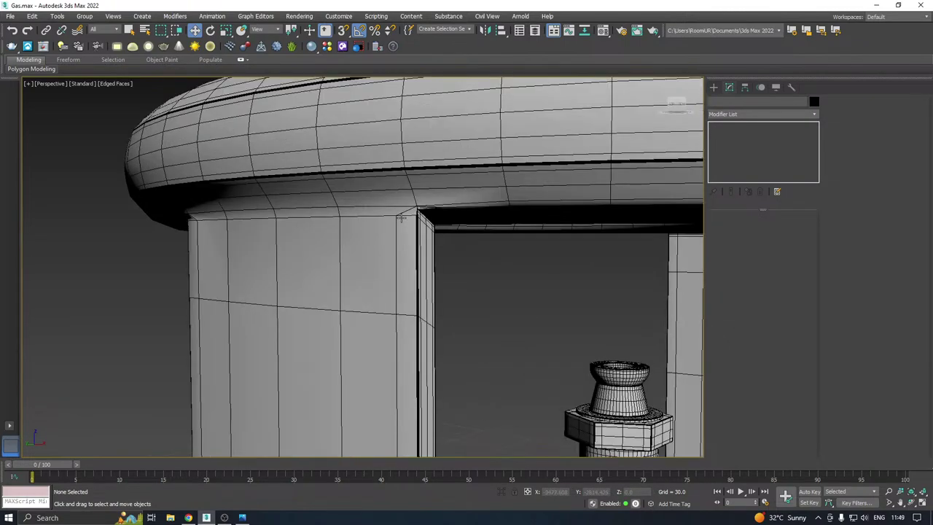
click(401, 217)
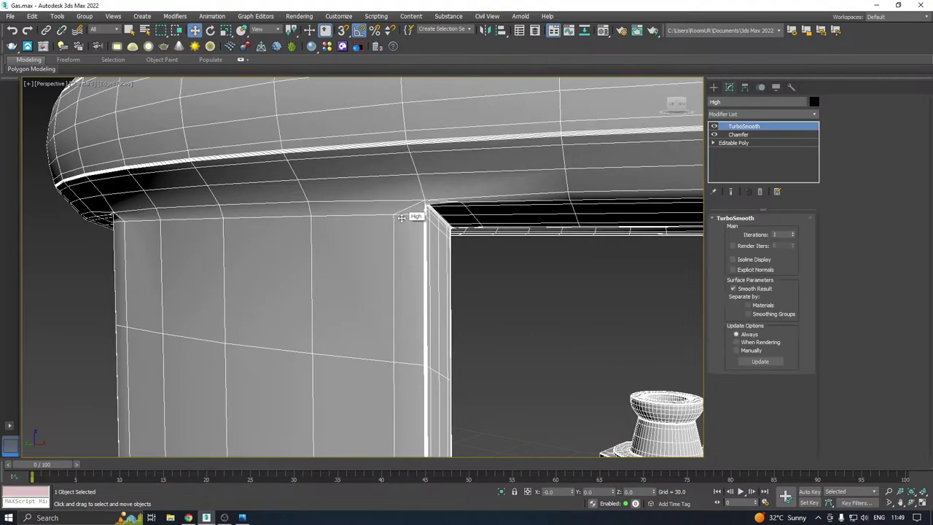
click(793, 232)
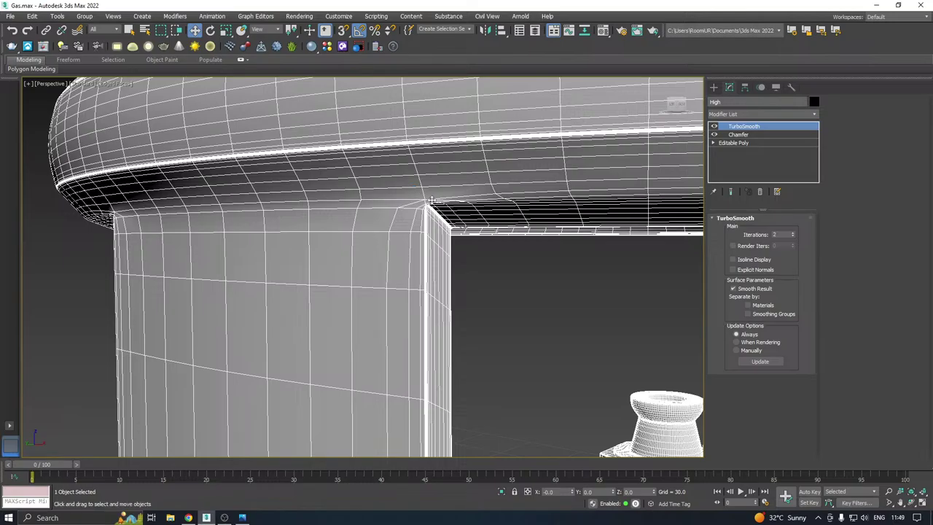
scroll(429, 199, down, 3)
alt+middle_drag(380, 168, 568, 159)
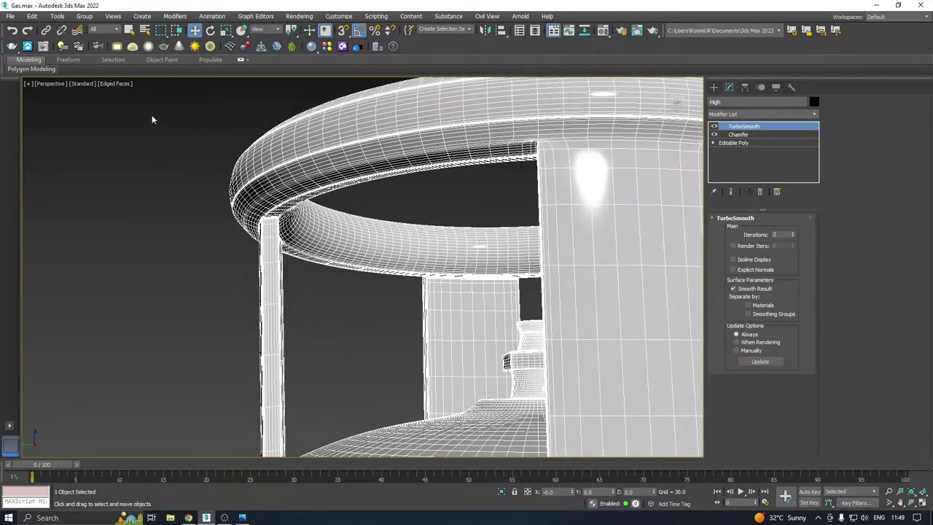
alt+middle_drag(391, 173, 332, 161)
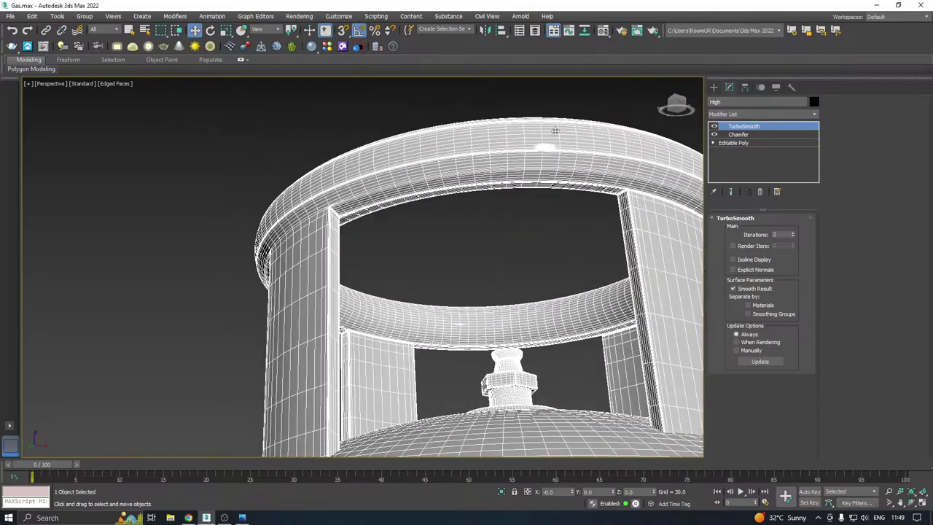
Insert a SwiftLoop around the collar ring in the Editable Poly, close beside the leg's upper corner, then deselect the object
click(738, 142)
scroll(329, 208, up, 5)
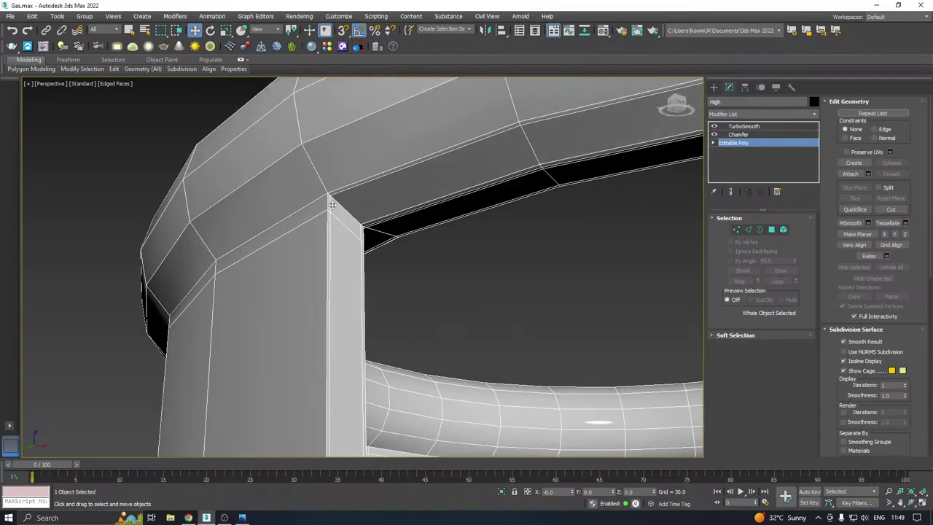
mouse_move(111, 71)
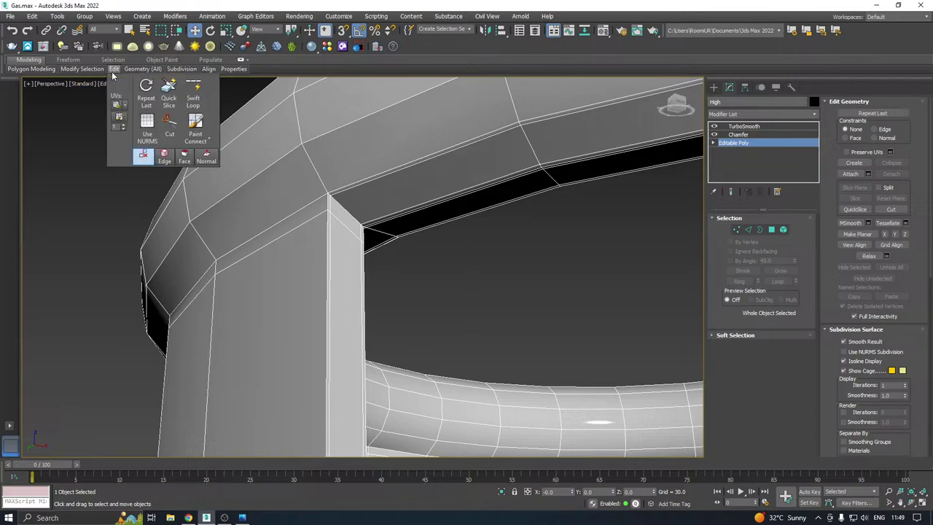
click(193, 94)
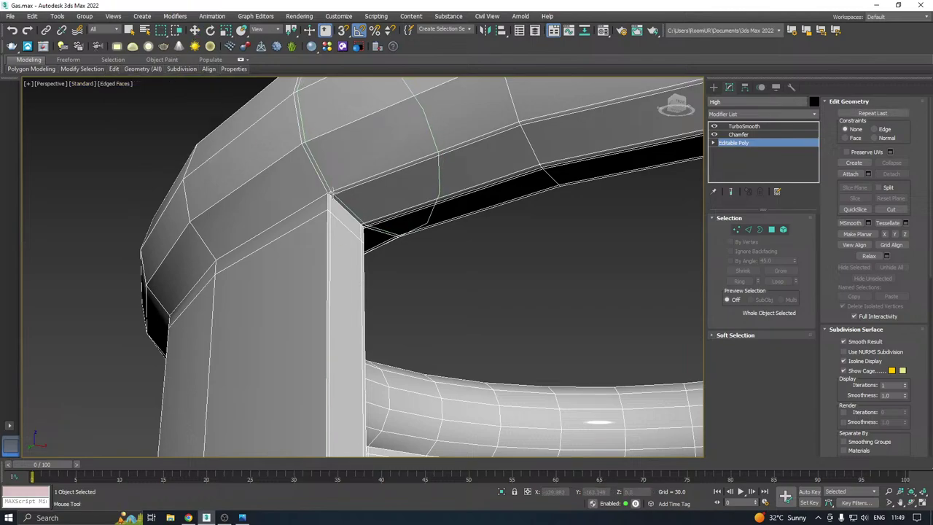
click(508, 276)
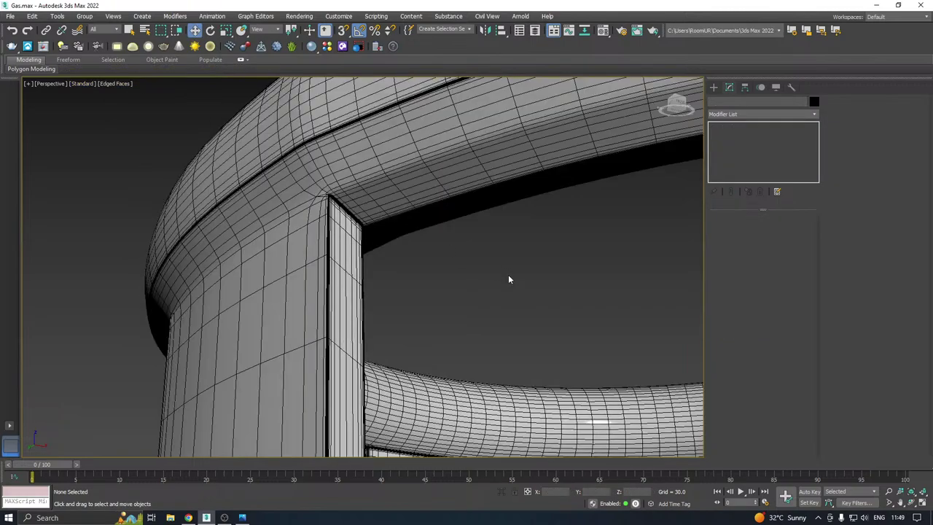
Add another SwiftLoop around the collar ring, close to the upper corner of the leg across the opening
scroll(387, 207, down, 8)
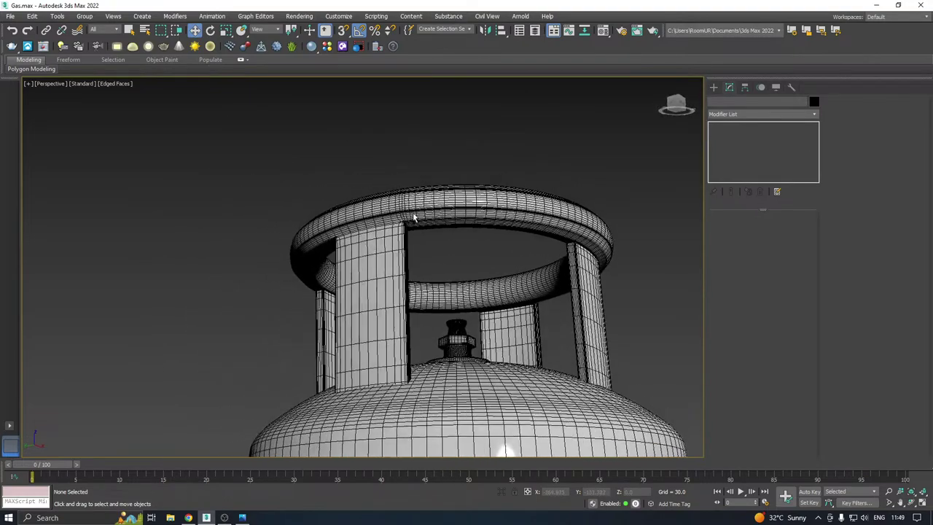
scroll(413, 217, down, 3)
scroll(501, 257, up, 10)
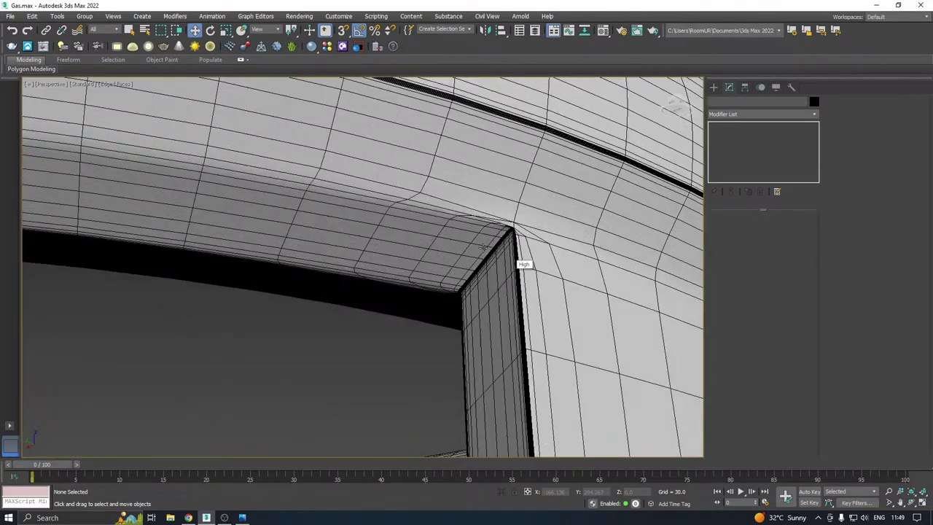
click(488, 234)
click(742, 144)
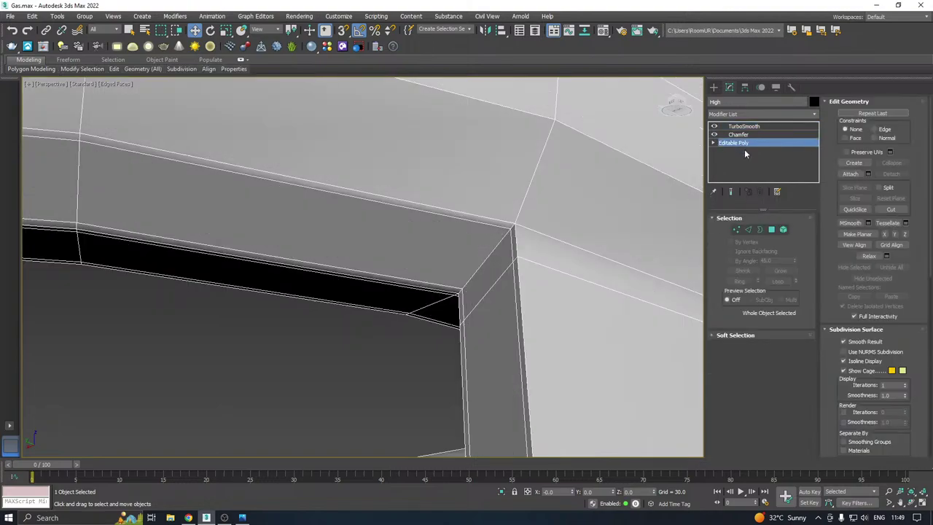
mouse_move(116, 69)
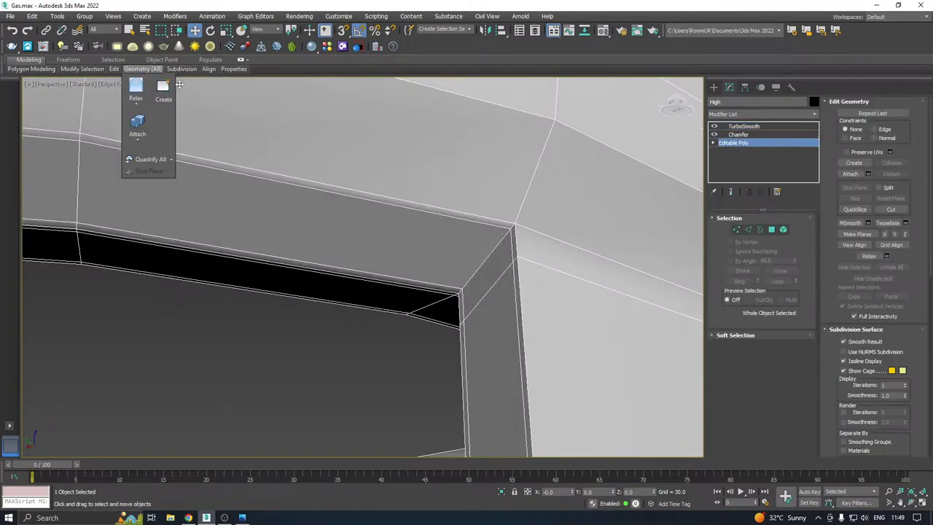
click(205, 101)
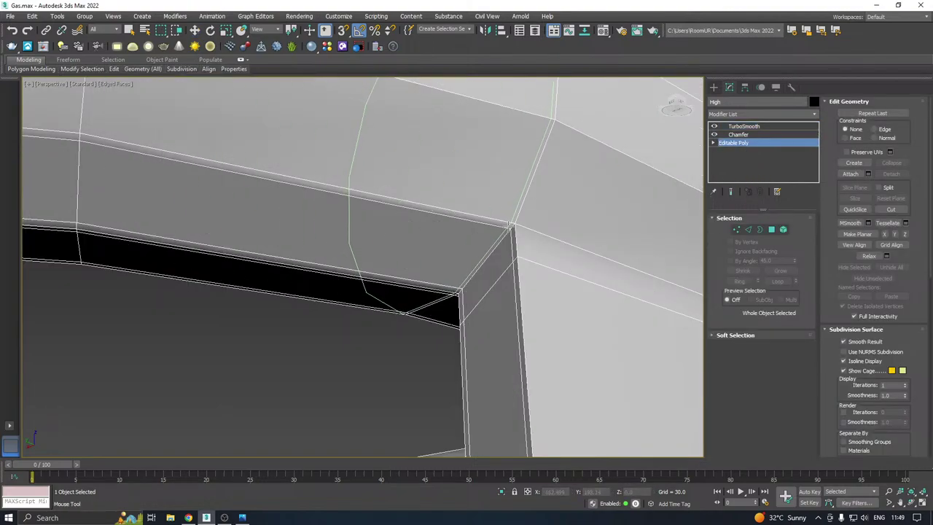
Place matching SwiftLoops around the collar ring beside the remaining leg corners, then leave the tool and deselect the object
scroll(508, 226, down, 6)
middle_drag(394, 233, 516, 232)
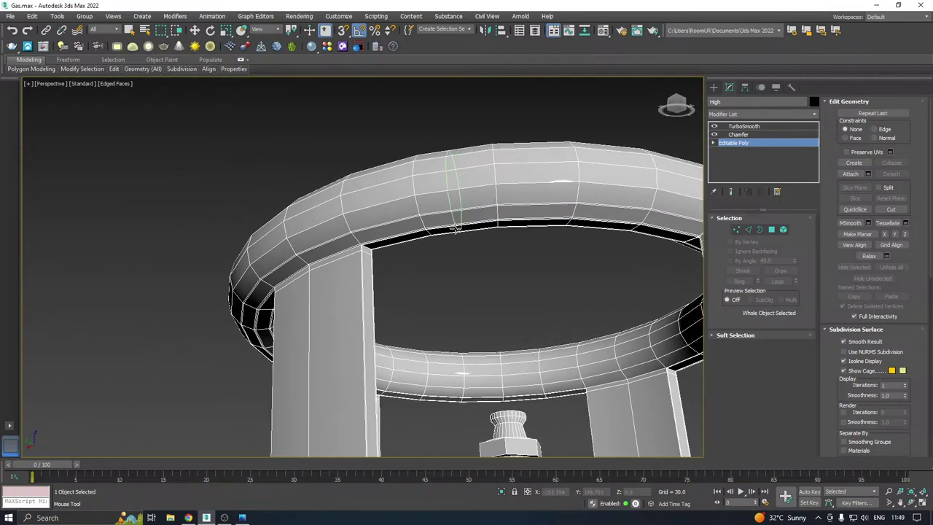
scroll(379, 246, up, 4)
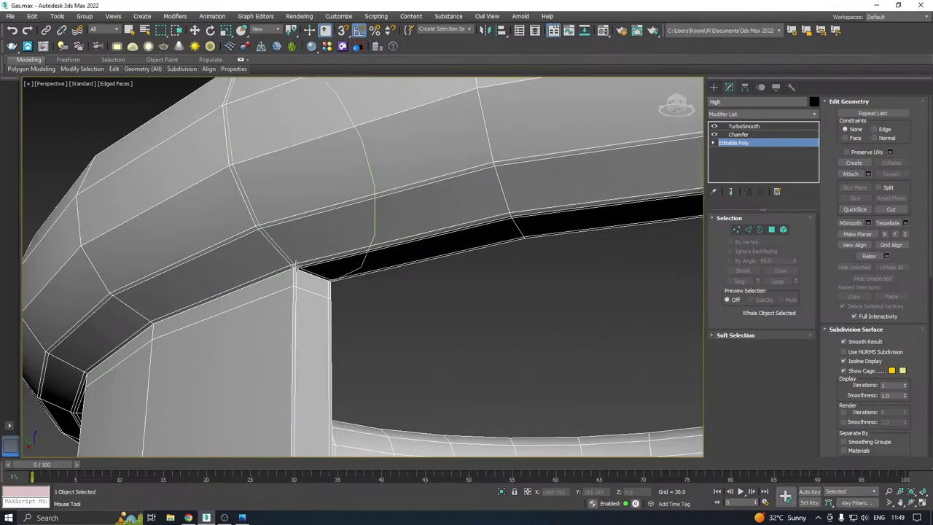
scroll(307, 263, down, 6)
alt+middle_drag(309, 262, 413, 255)
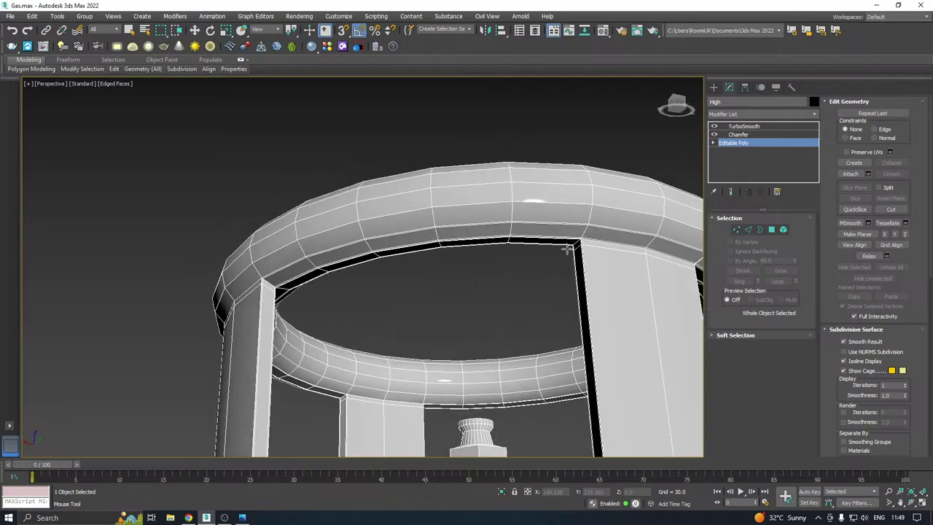
scroll(572, 235, up, 2)
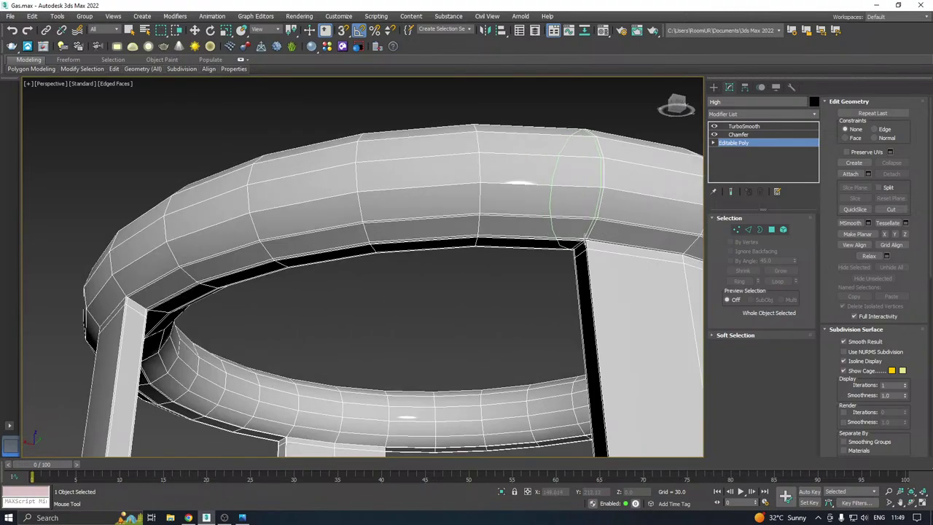
alt+middle_drag(404, 240, 435, 246)
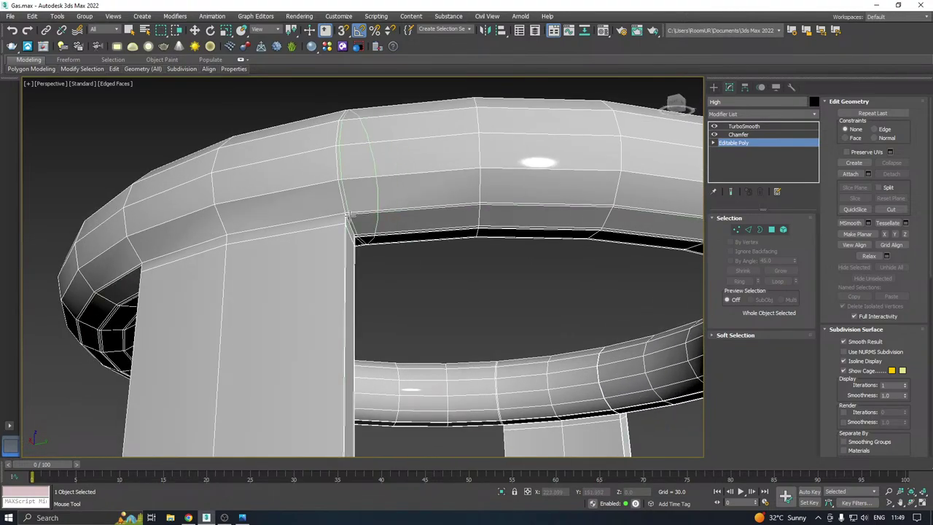
alt+middle_drag(350, 215, 337, 214)
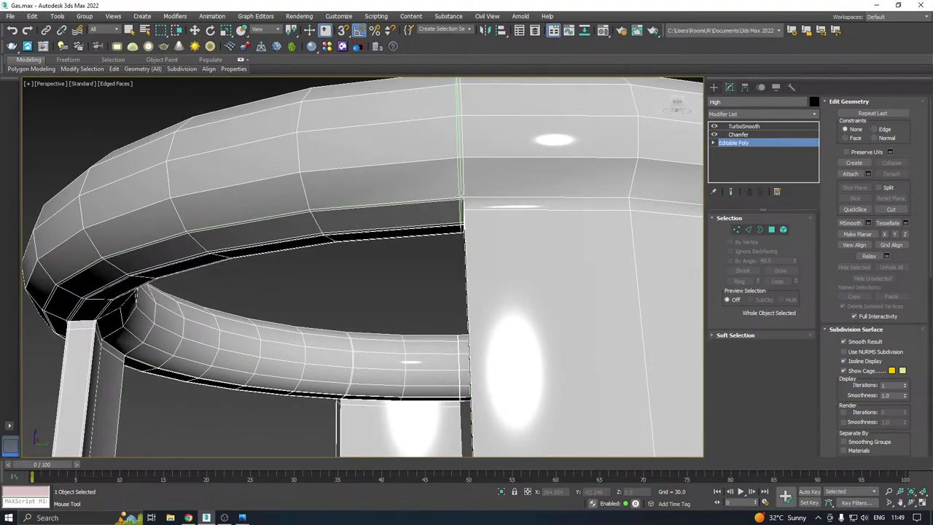
alt+middle_drag(461, 204, 423, 211)
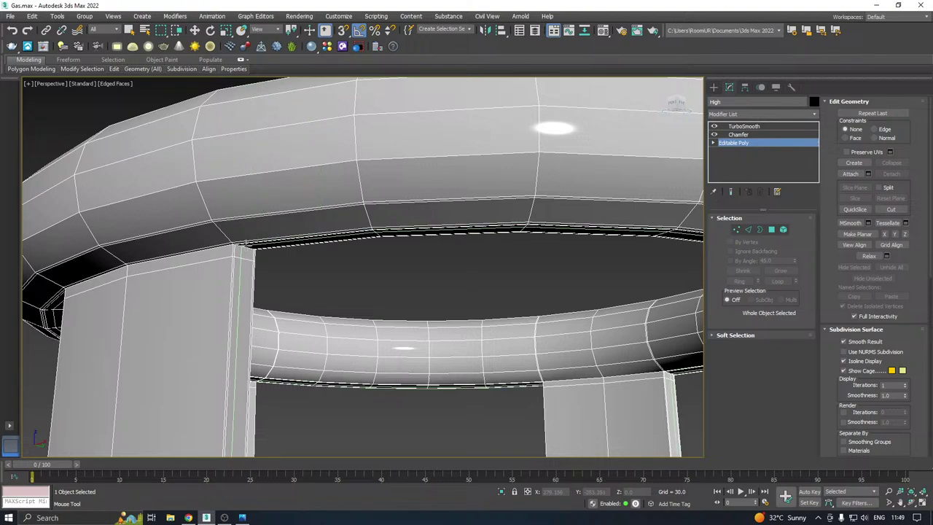
alt+middle_drag(245, 243, 442, 223)
key(w)
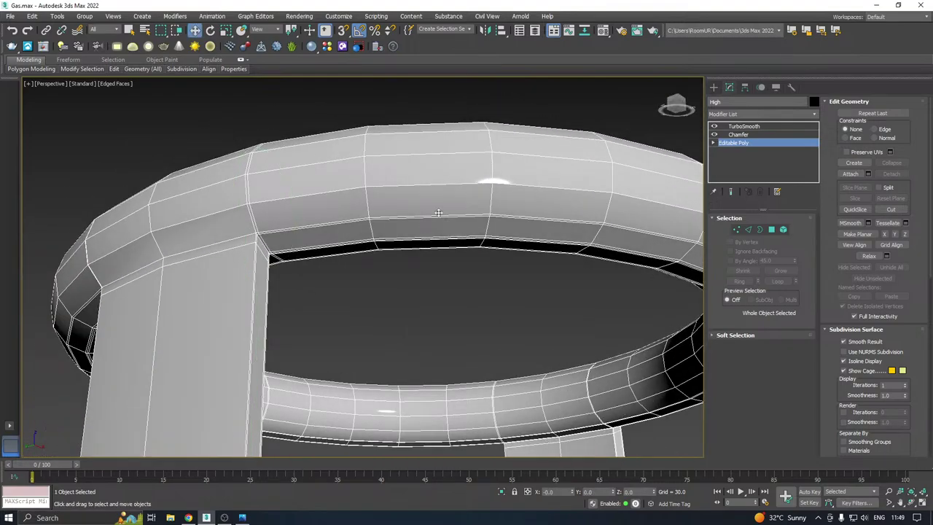
click(460, 290)
Hide Edged Faces and inspect the smoothed collar ring, its leg joints and the whole cylinder in Default Shading
scroll(461, 290, down, 10)
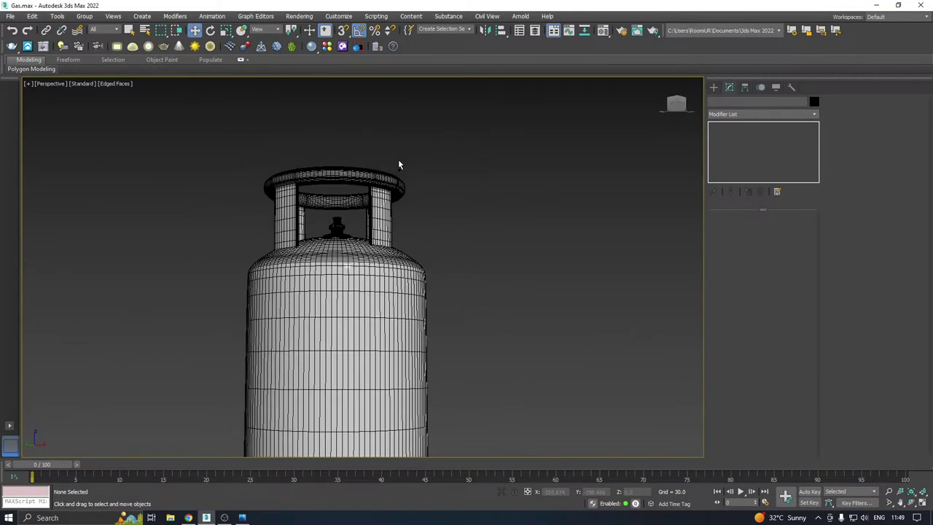
middle_drag(363, 202, 408, 175)
click(115, 83)
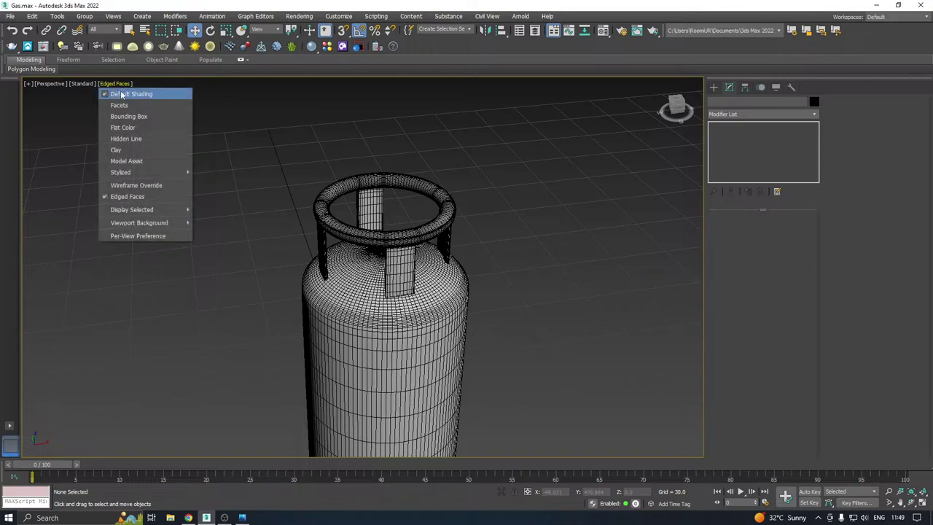
click(128, 197)
scroll(350, 233, up, 3)
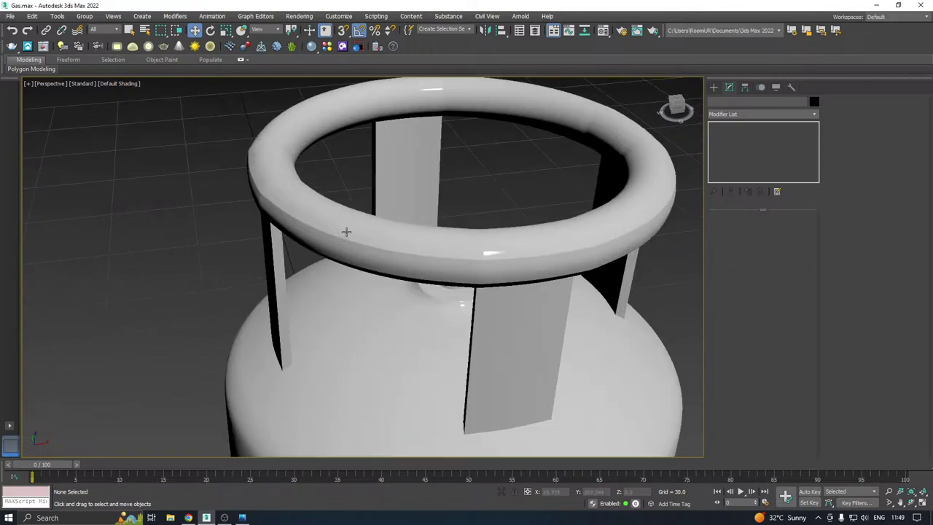
scroll(333, 221, up, 3)
click(335, 224)
scroll(334, 224, down, 3)
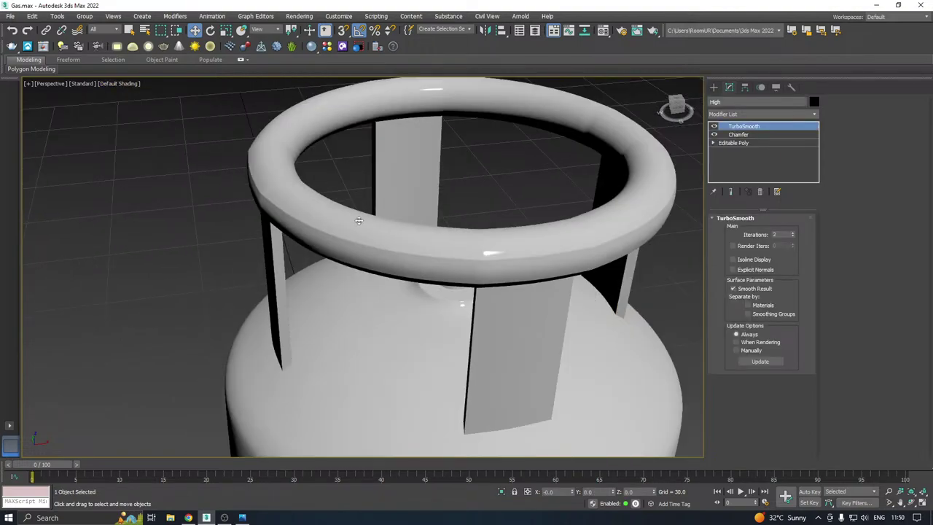
alt+middle_drag(359, 221, 220, 221)
scroll(314, 178, down, 8)
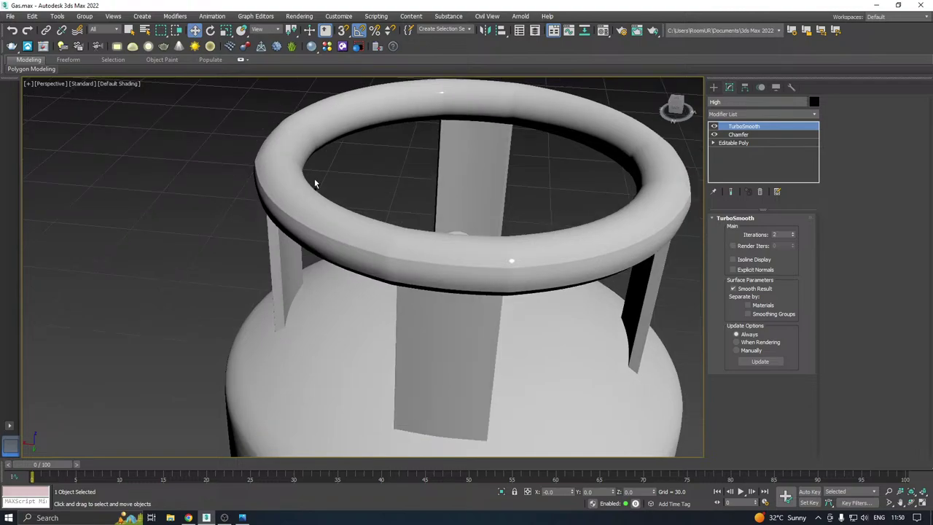
click(120, 90)
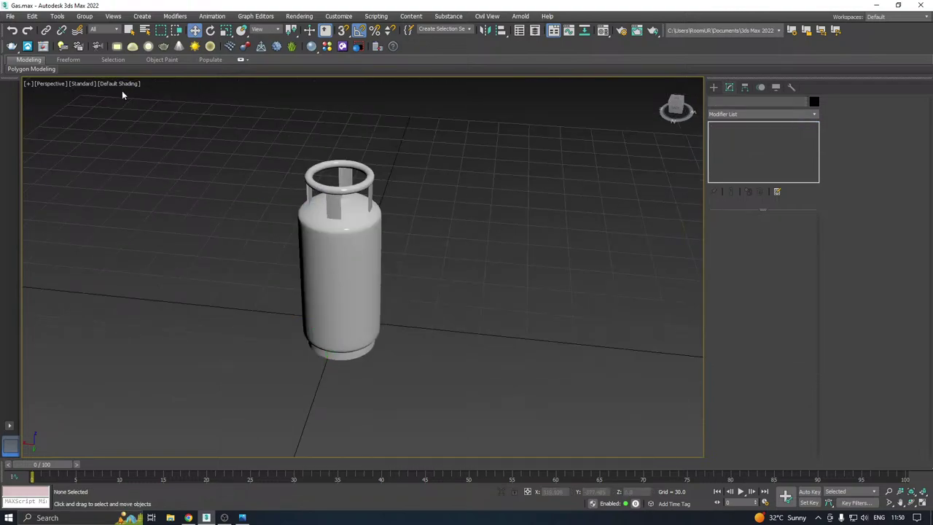
Show Edged Faces and select the horizontal Editable Poly edge loop around the middle of the High cylinder's body
click(118, 84)
click(131, 194)
click(314, 253)
alt+middle_drag(330, 256, 425, 214)
click(751, 145)
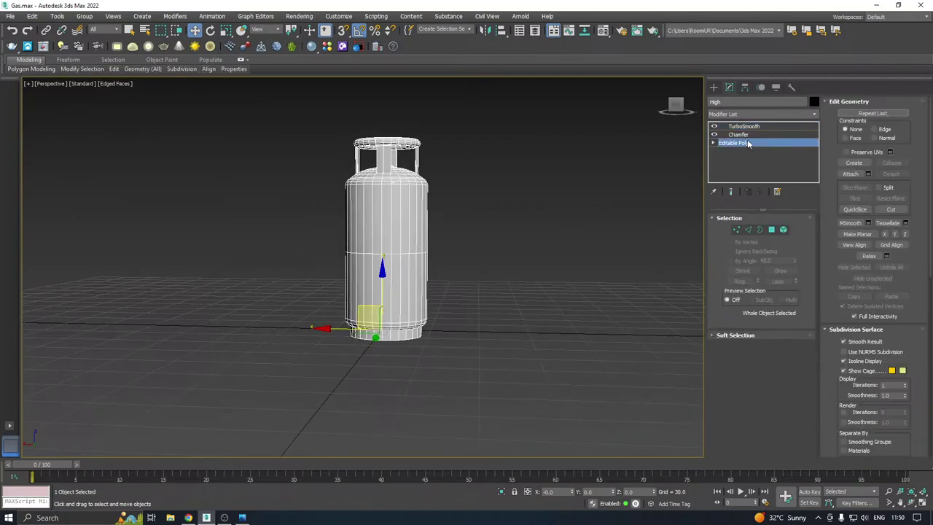
scroll(386, 218, up, 3)
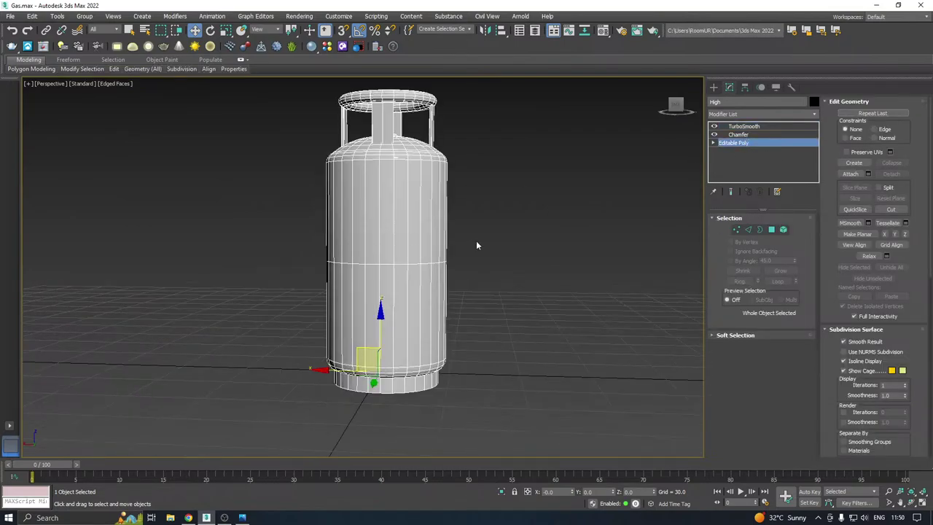
click(747, 230)
double_click(383, 253)
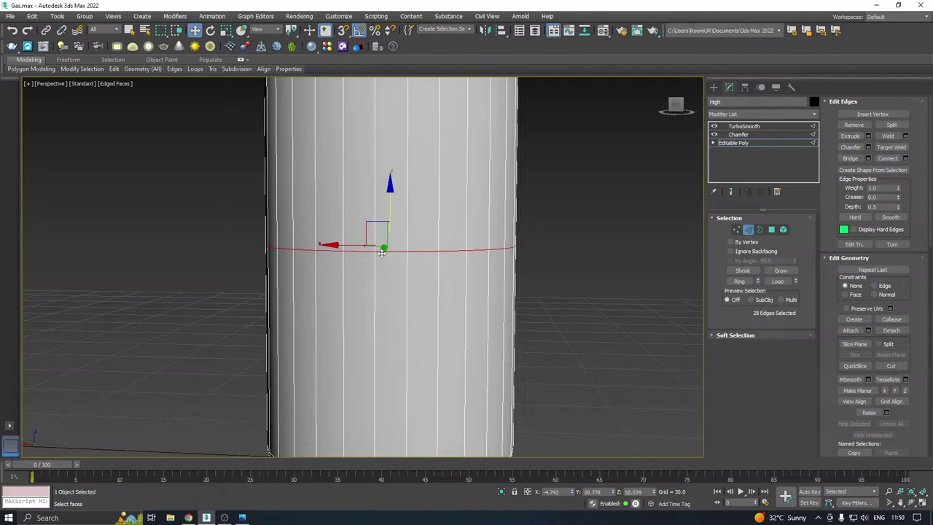
Chamfer the body's middle edge loop by about 2.141 with 1 connect edge segment
click(867, 146)
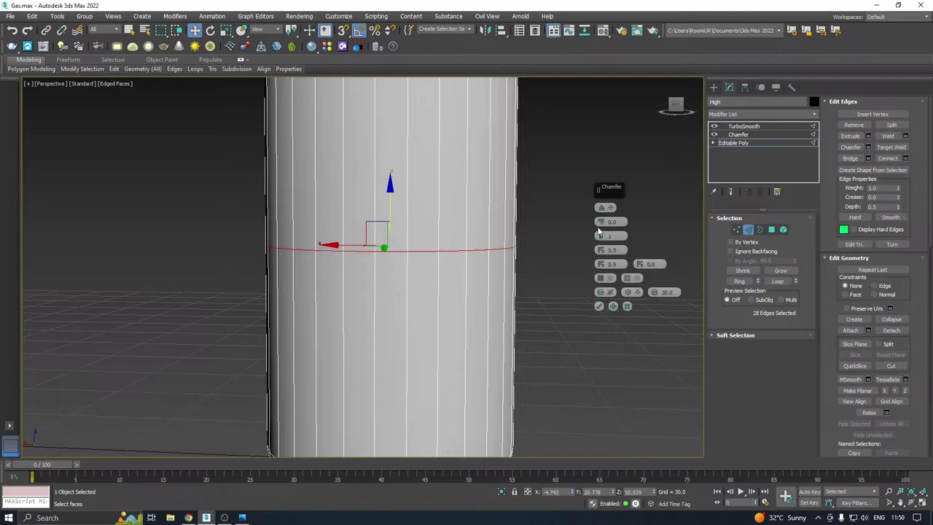
drag(600, 222, 605, 140)
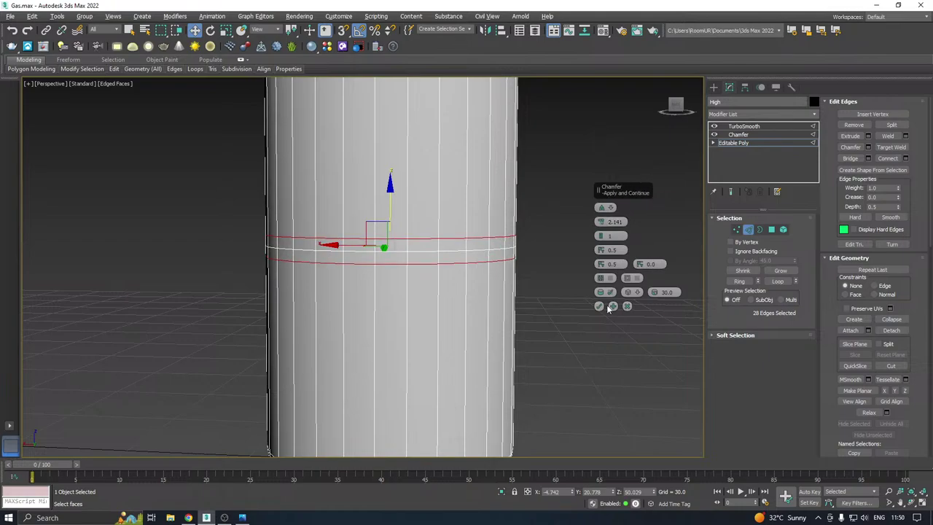
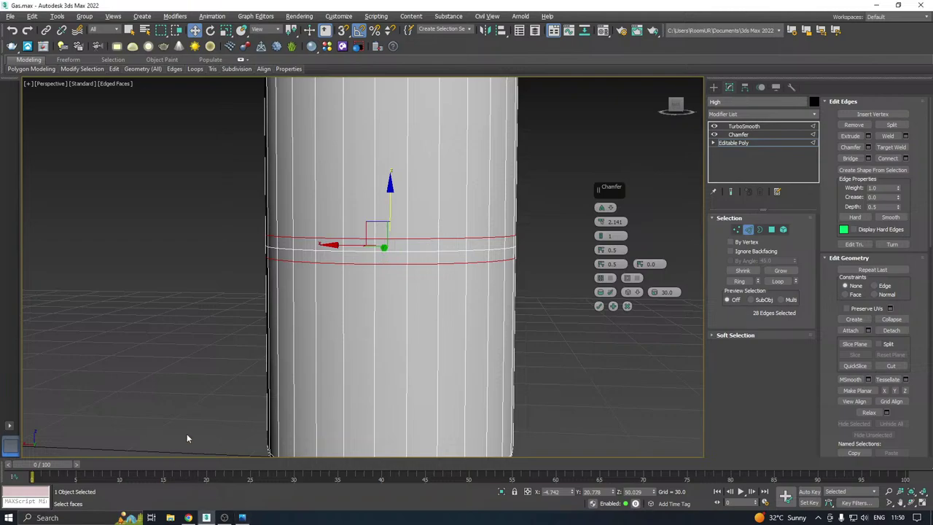
scroll(325, 290, up, 3)
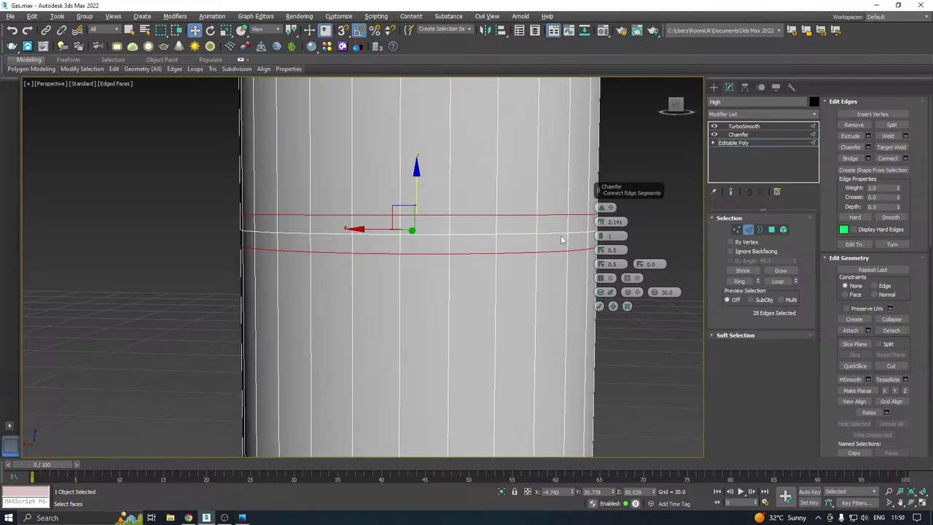
click(599, 306)
Select the central loop of the chamfered band and scale it slightly outward into a raised seam around the body
double_click(441, 234)
middle_drag(446, 243, 431, 277)
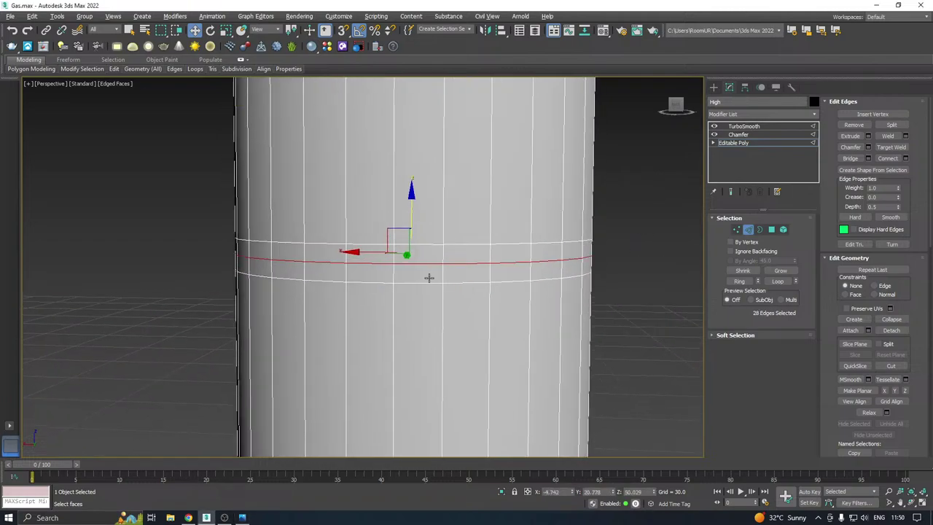
key(r)
drag(421, 243, 418, 241)
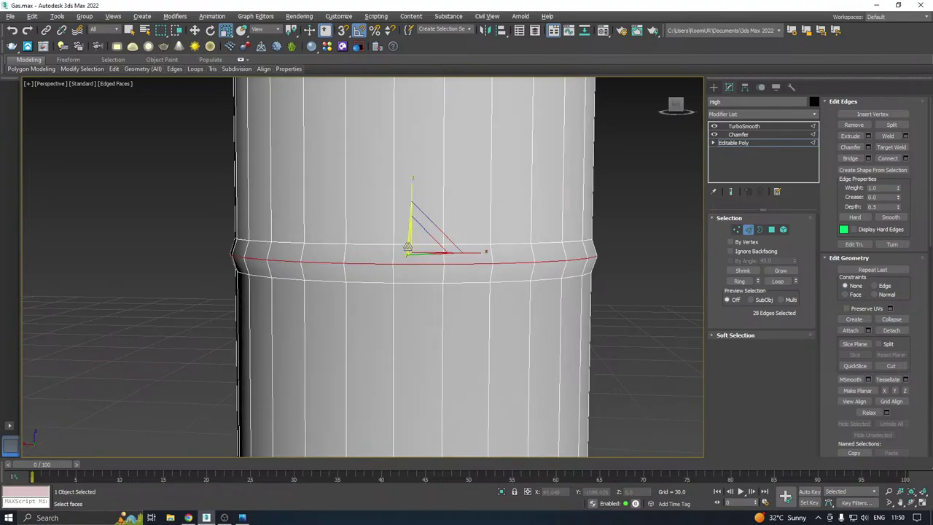
mouse_move(282, 277)
alt+middle_down()
mouse_move(294, 275)
mouse_move(286, 277)
alt+middle_up()
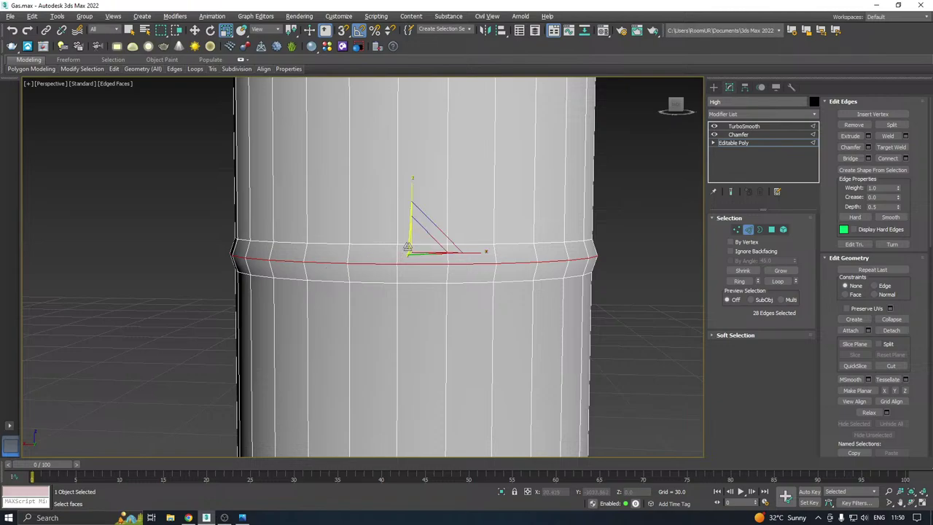
drag(414, 245, 420, 245)
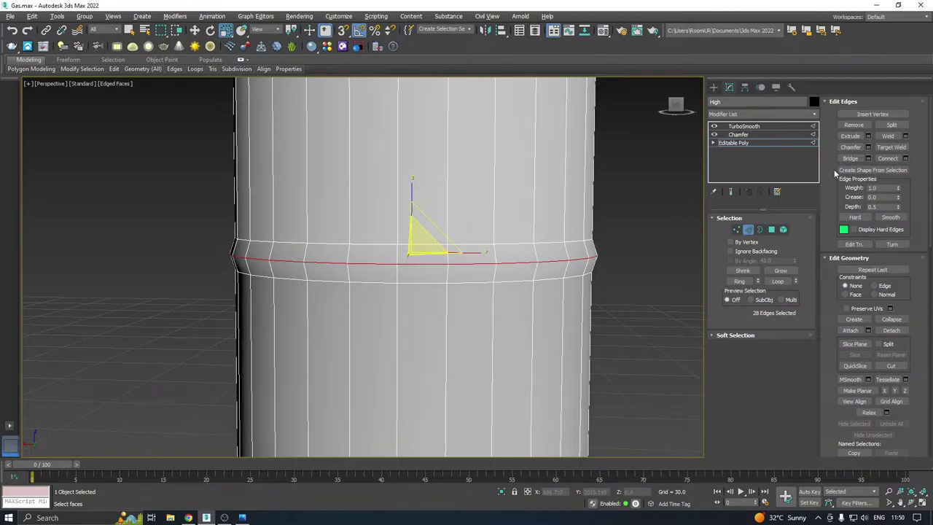
Chamfer the seam's central edge loop by 1.325 with 2 connect edge segments and deselect the High object
key(w)
click(867, 147)
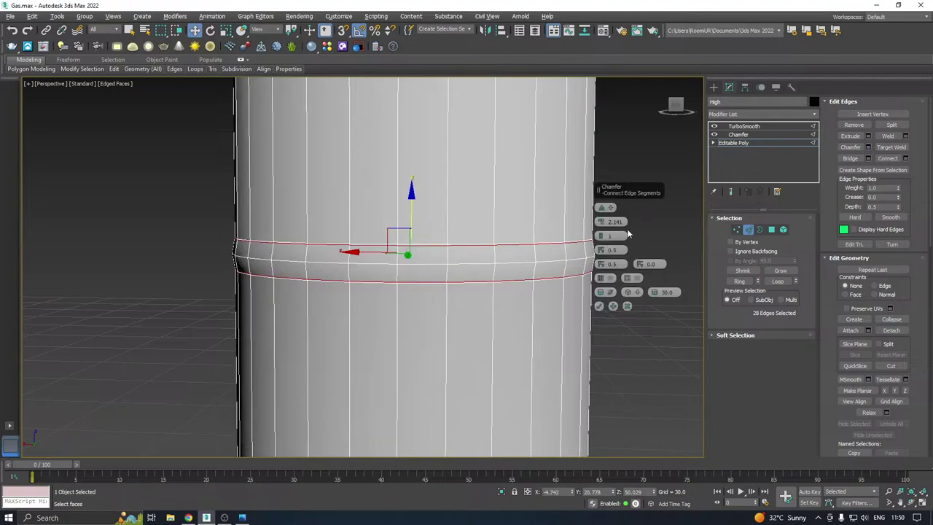
mouse_move(602, 226)
mouse_down()
mouse_move(612, 256)
mouse_move(603, 234)
mouse_up()
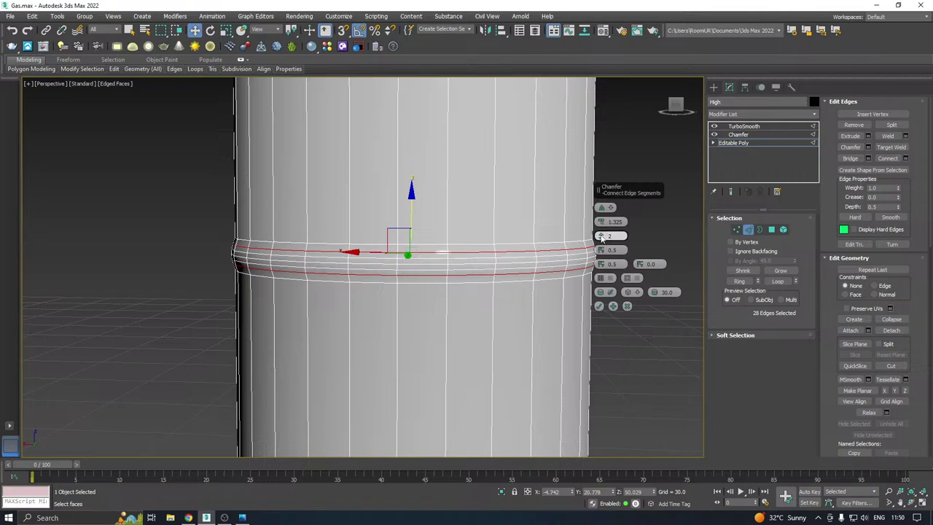
click(599, 307)
click(744, 143)
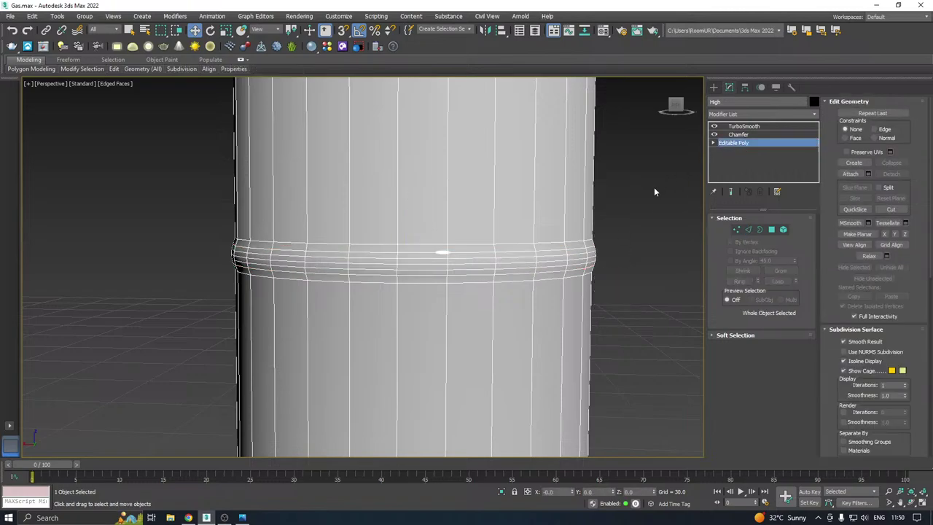
click(641, 210)
Hide Edged Faces to check the body's smoothed seam and base ring, and save the scene
scroll(452, 295, down, 3)
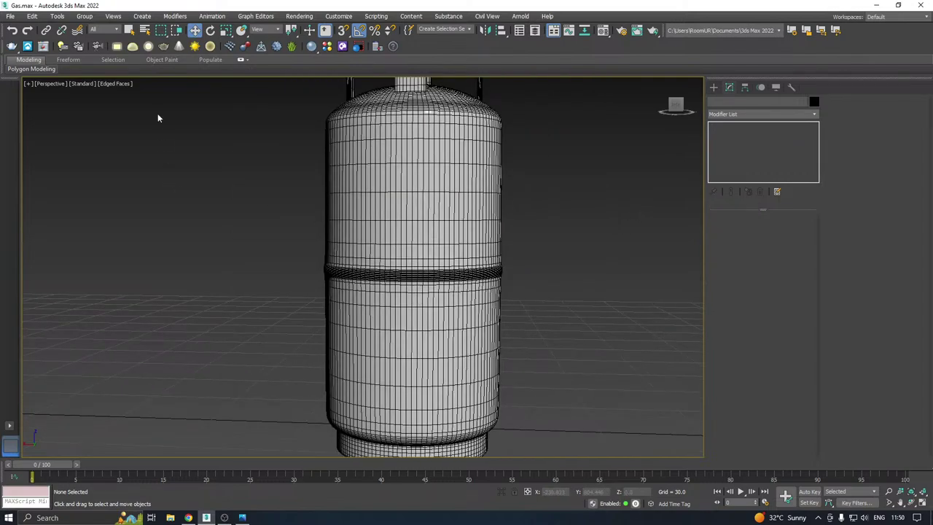
click(123, 84)
click(138, 195)
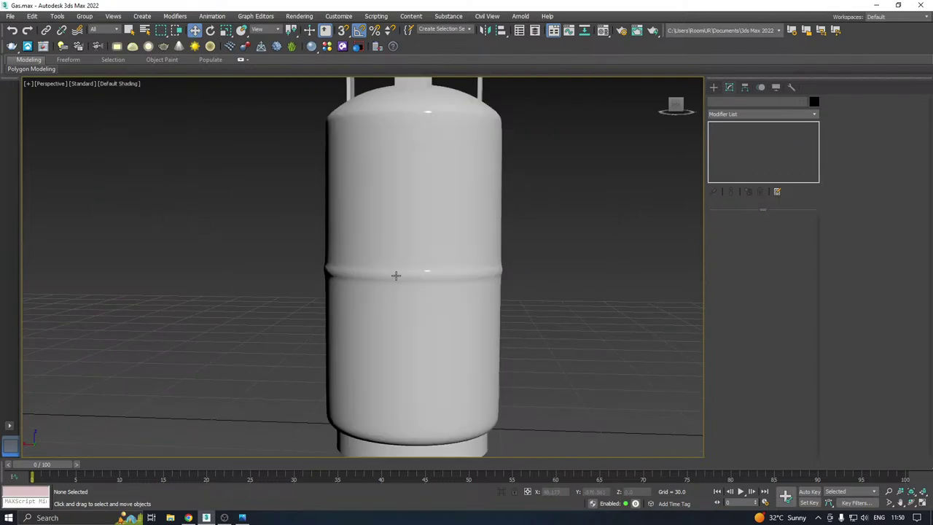
alt+middle_drag(396, 276, 371, 251)
scroll(357, 316, up, 3)
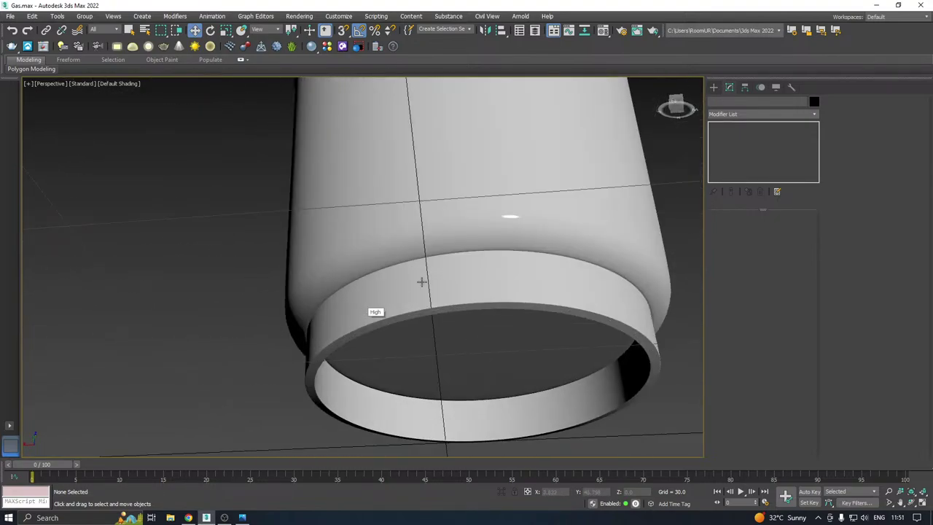
scroll(422, 281, down, 3)
key(ctrl+s)
Examine the cylinder's smoothed body, collar ring, legs and valve from above and from the side
alt+middle_drag(421, 280, 419, 362)
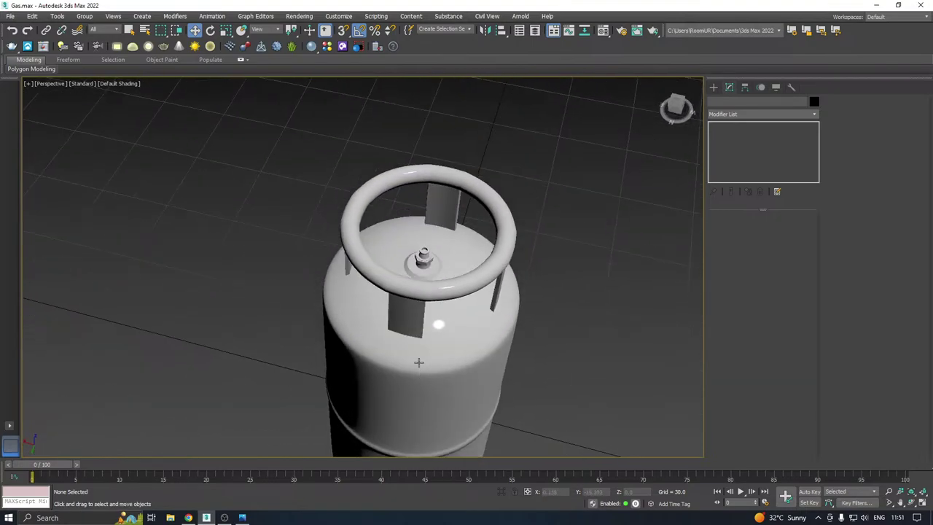
scroll(405, 304, up, 5)
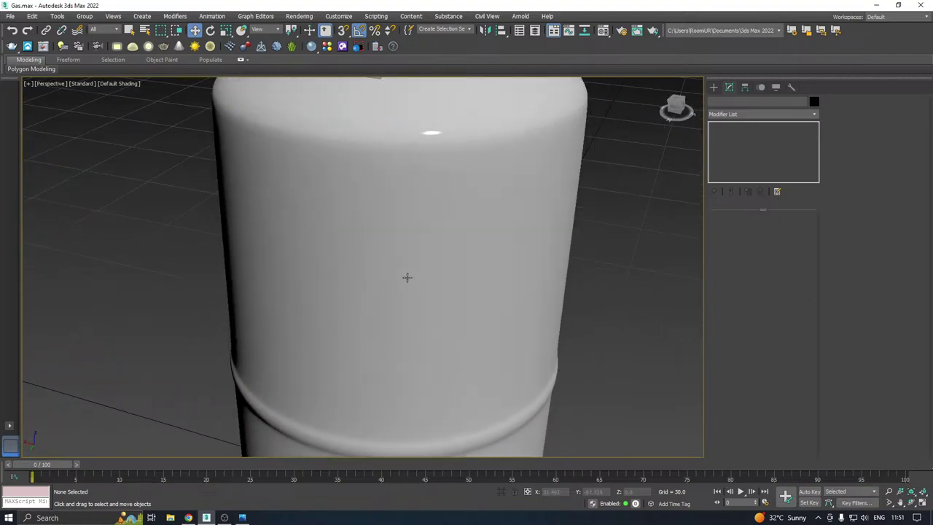
scroll(406, 277, down, 3)
alt+middle_drag(402, 295, 402, 308)
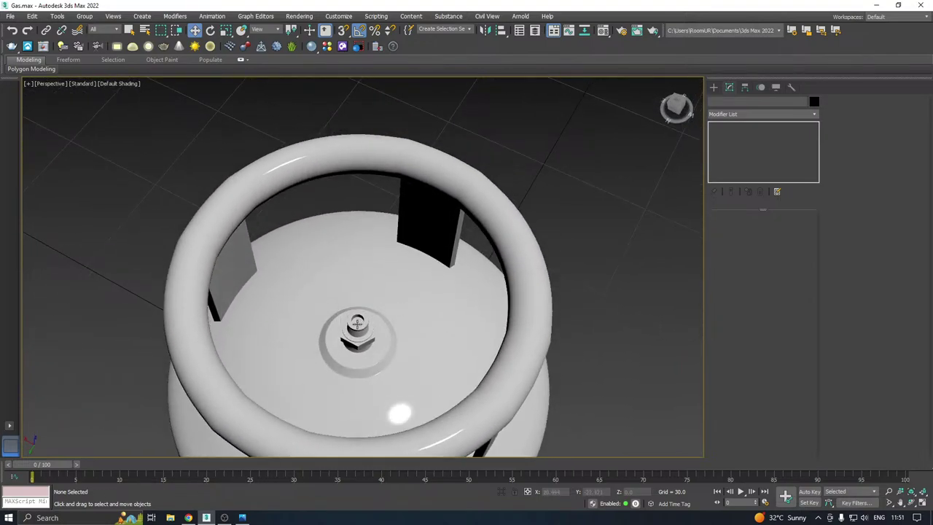
scroll(356, 325, up, 5)
scroll(356, 326, up, 3)
scroll(442, 306, down, 5)
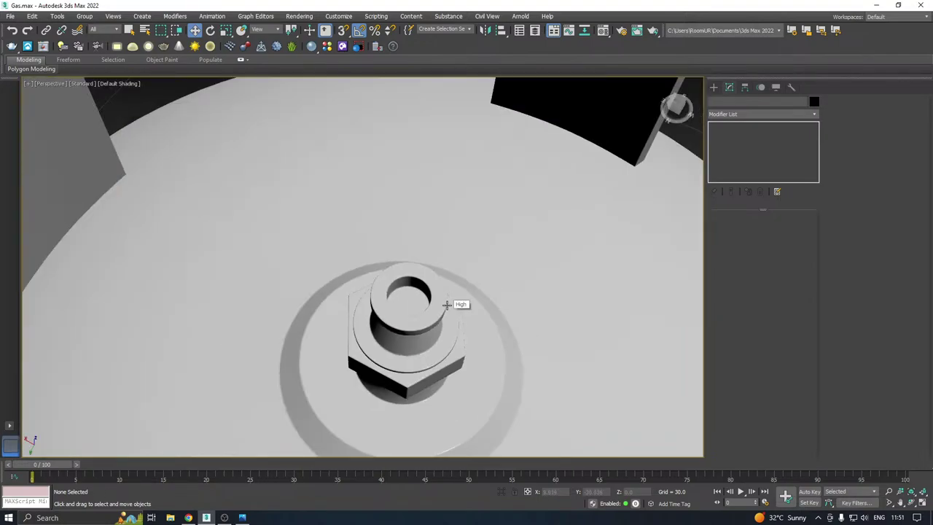
alt+middle_drag(448, 306, 420, 223)
scroll(447, 299, down, 5)
scroll(450, 273, down, 3)
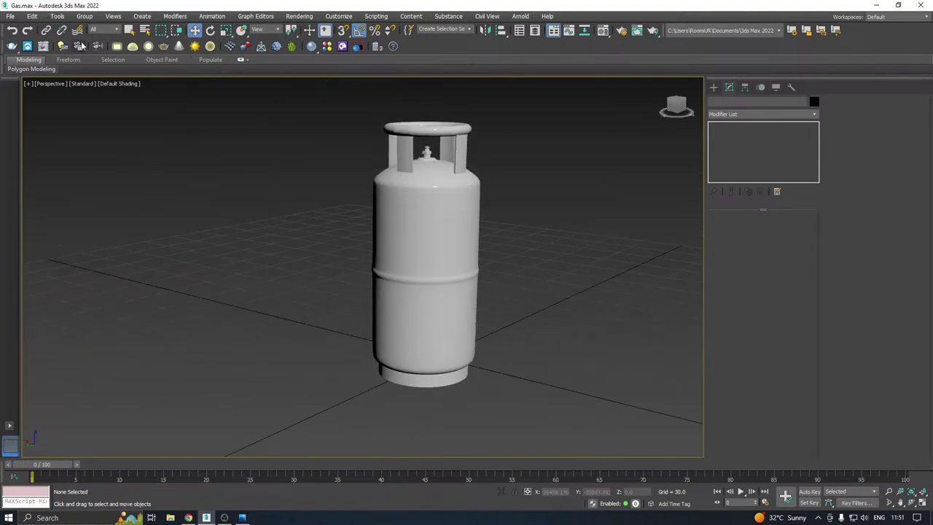
Show Edged Faces and save a copy of the scene
click(124, 83)
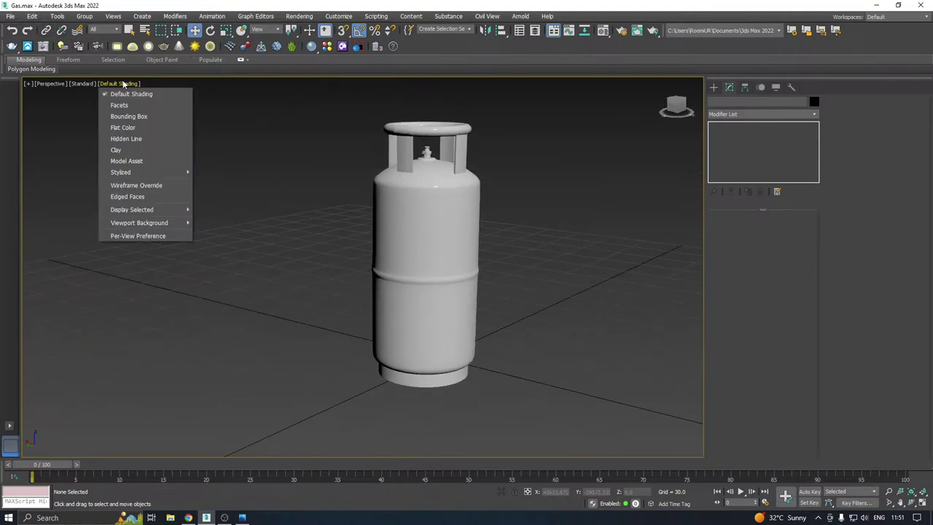
click(127, 185)
click(10, 16)
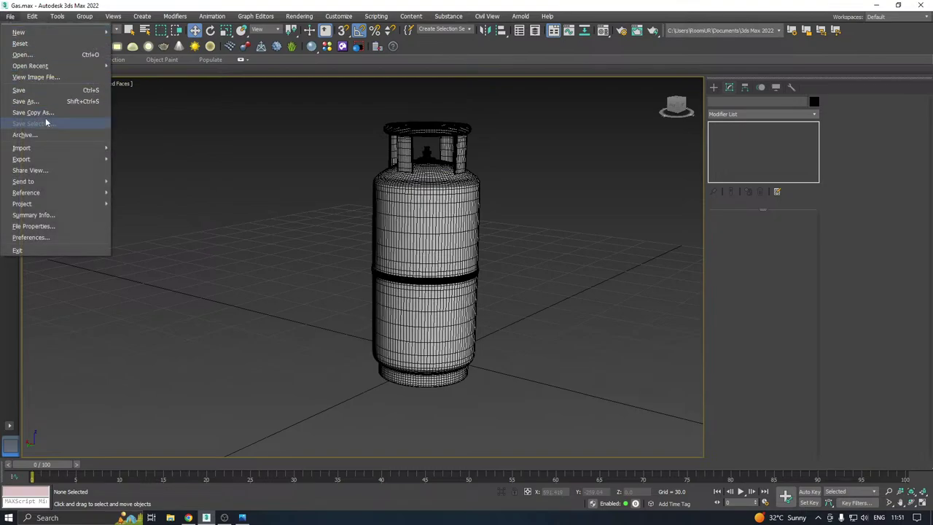
click(46, 120)
click(489, 403)
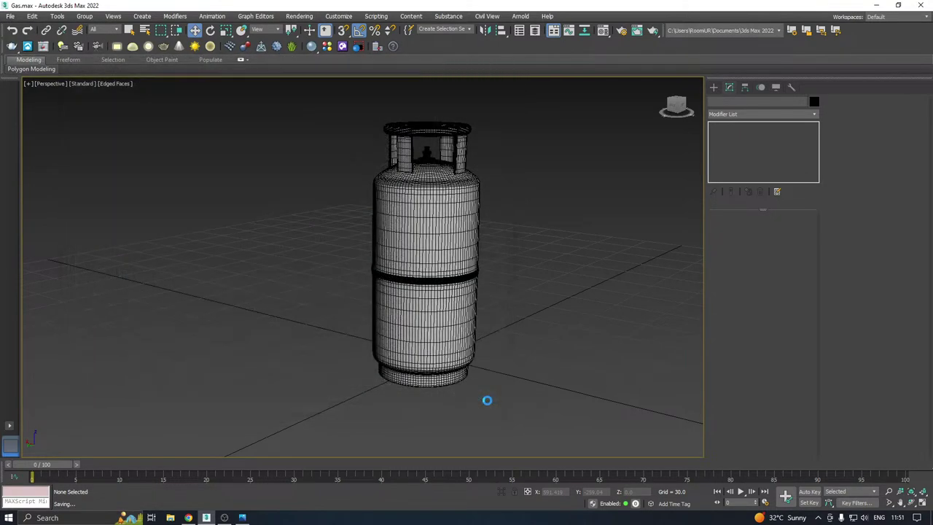
Collapse the High cylinder's whole modifier stack and convert the result to Editable Poly
click(448, 336)
right_click(764, 172)
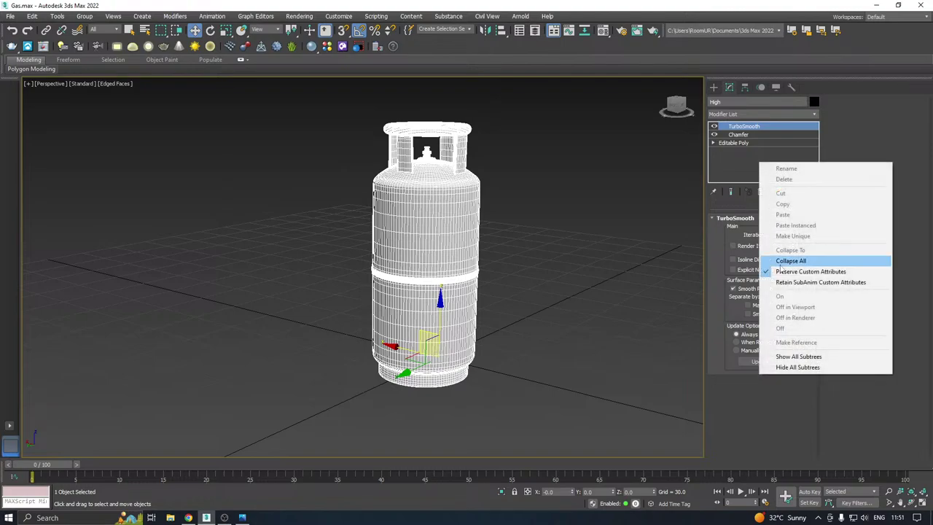
click(787, 262)
right_click(744, 144)
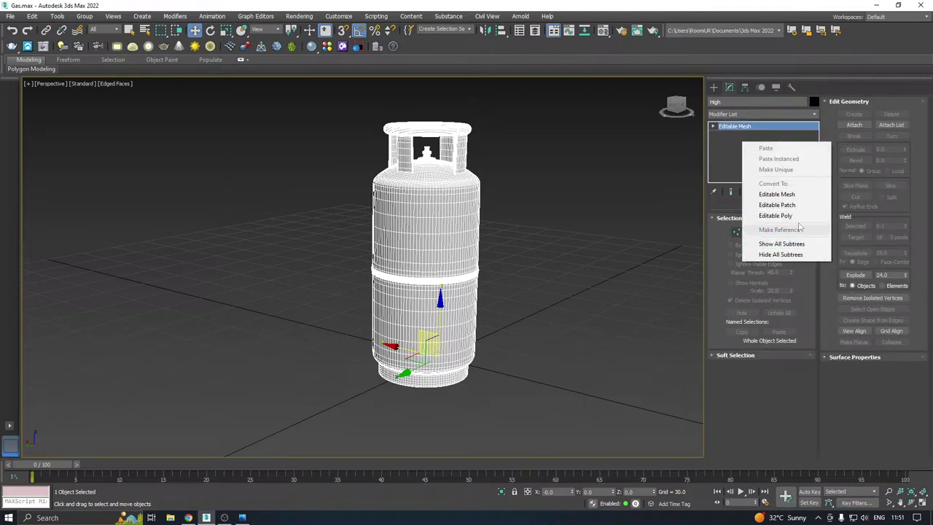
click(775, 216)
Unhide all objects, select both overlapping gas cylinders and hide everything else, including the human reference figure
right_click(465, 405)
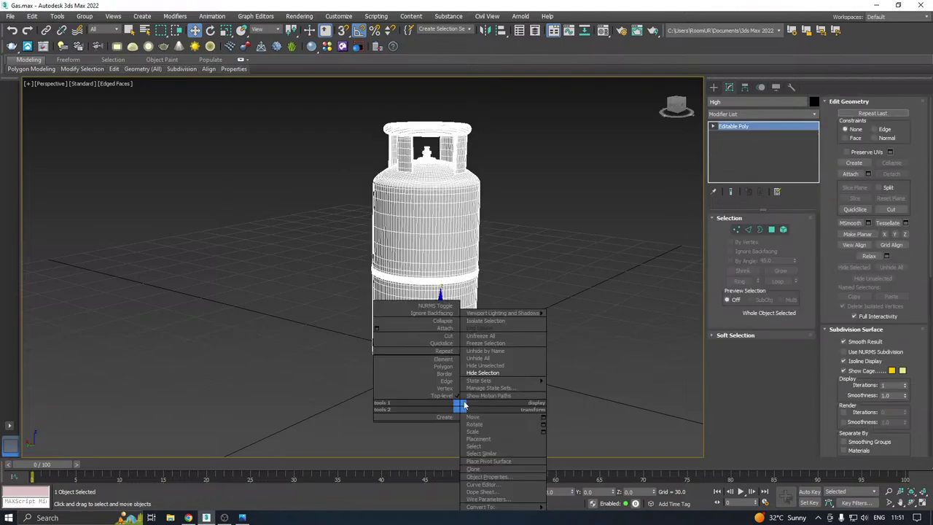
click(492, 368)
drag(525, 296, 306, 391)
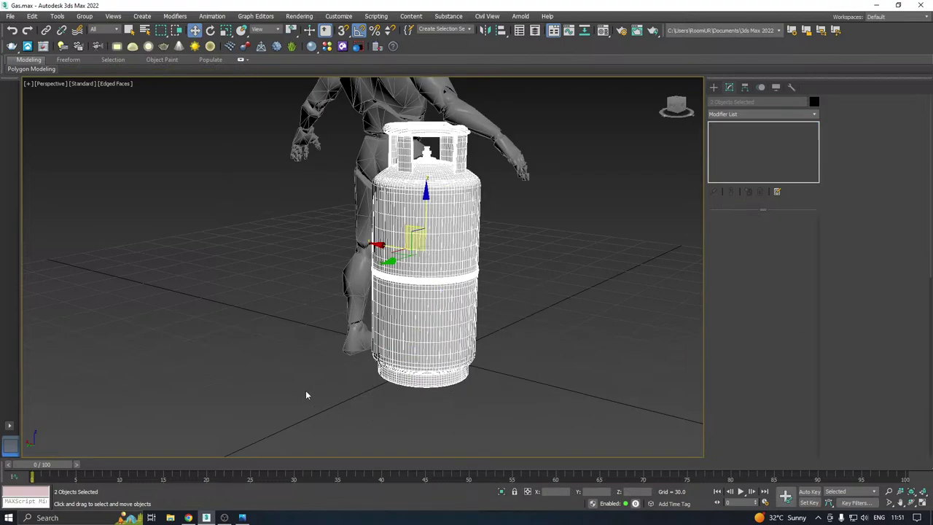
right_click(413, 318)
click(454, 275)
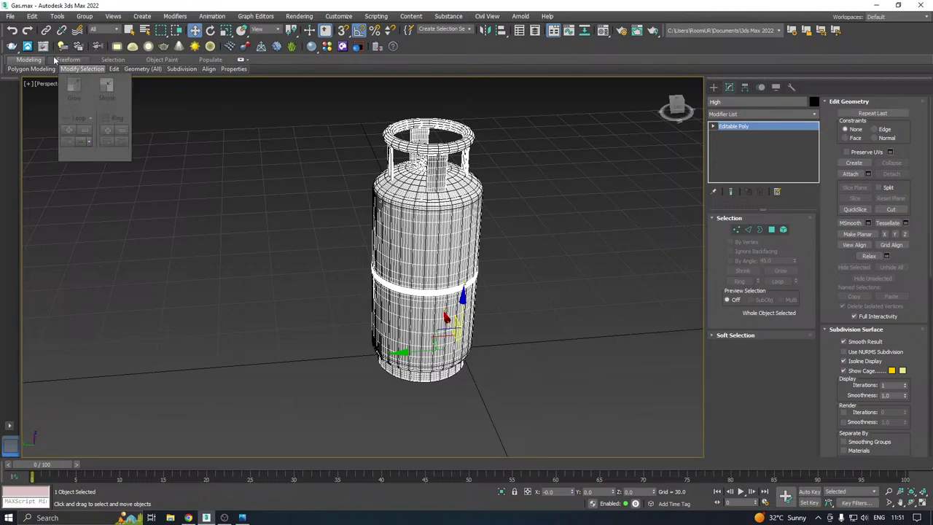
Export only the selected High cylinder as the FBX file GasH into a new folder on the Desktop
click(10, 16)
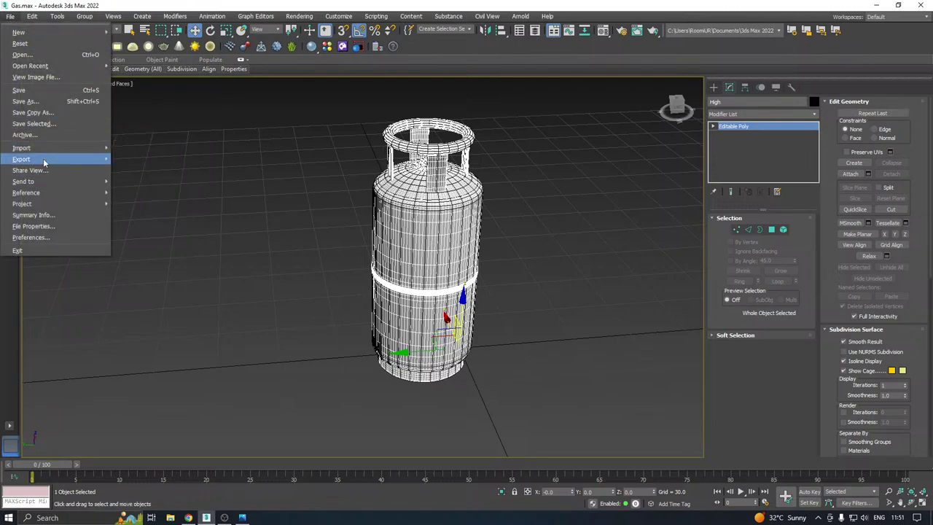
mouse_move(45, 159)
click(160, 169)
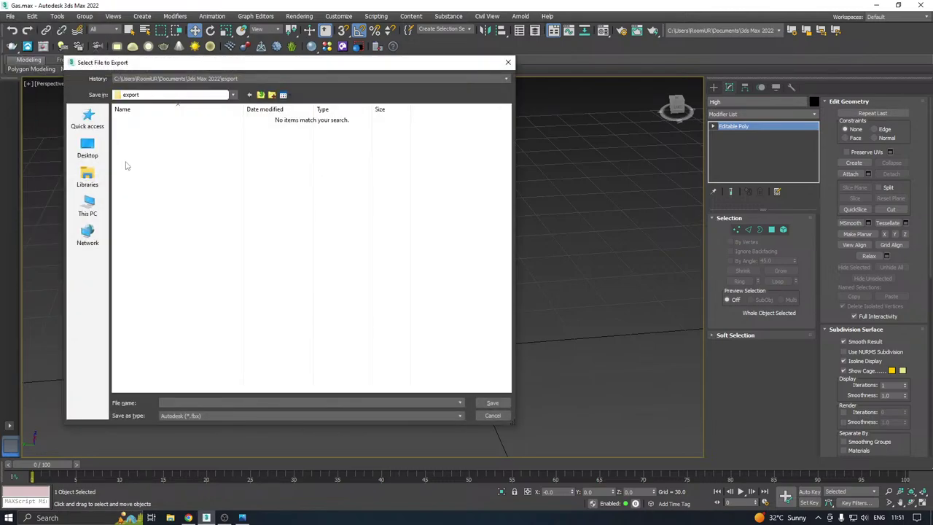
click(87, 148)
click(272, 94)
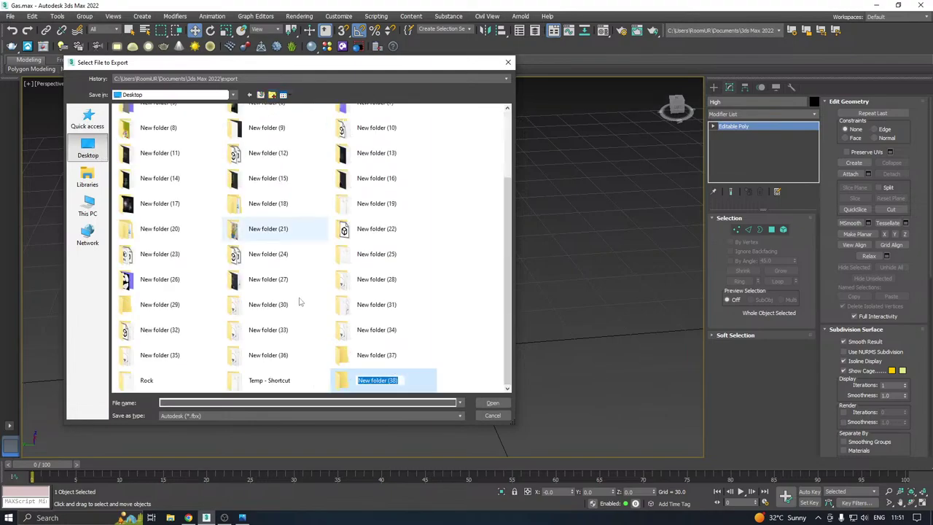
click(410, 384)
double_click(384, 382)
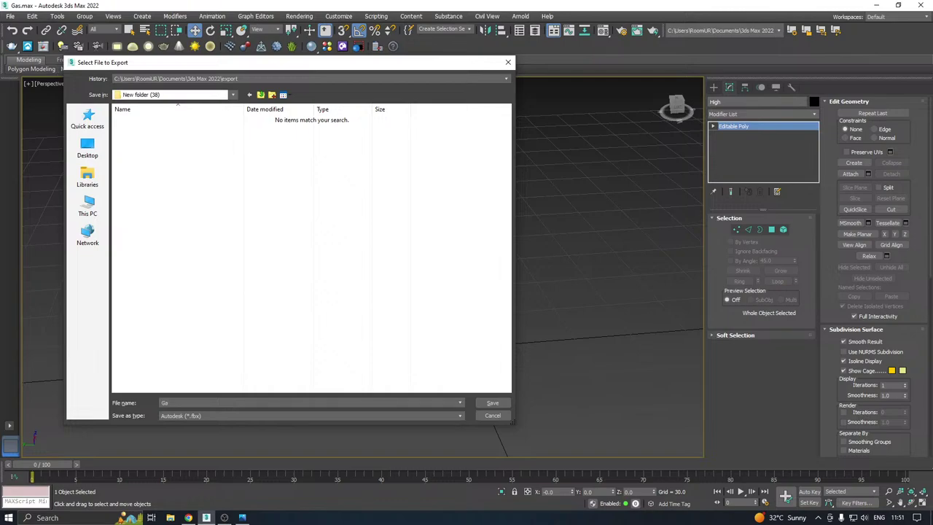
click(494, 403)
click(540, 387)
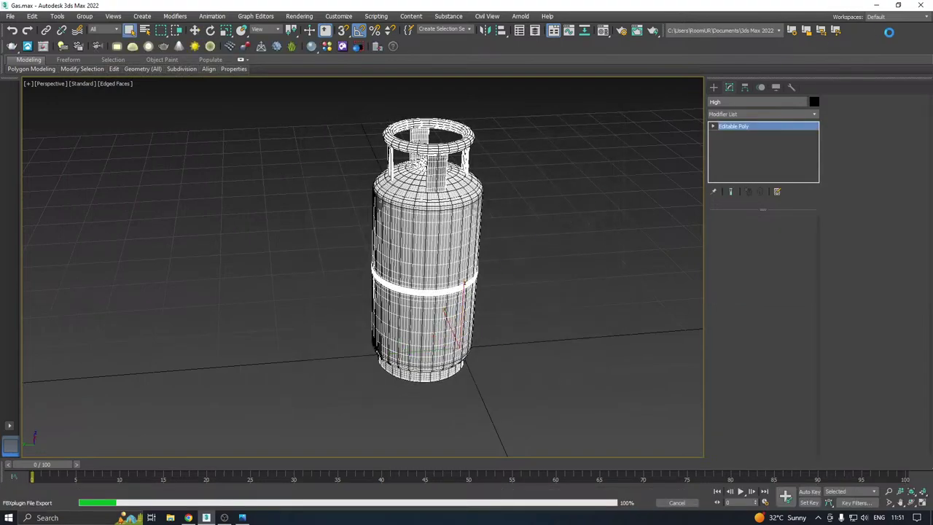
click(876, 5)
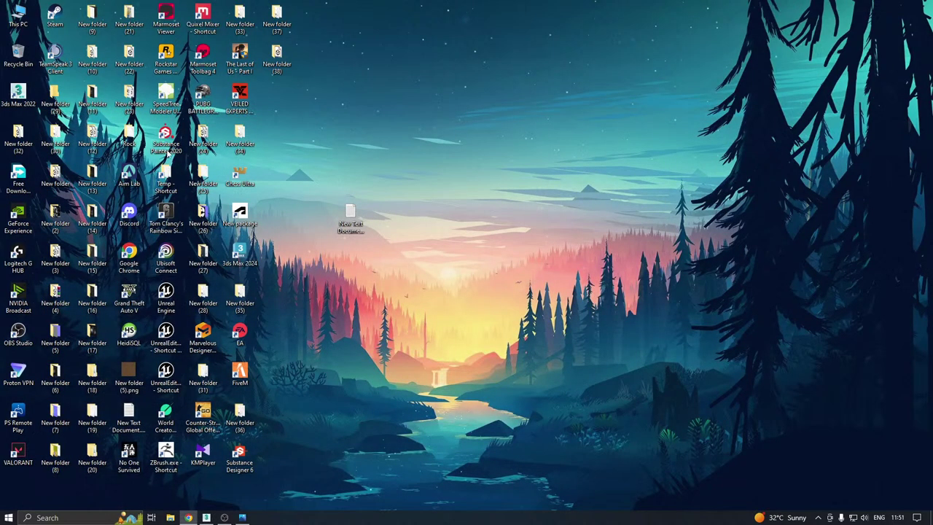
click(206, 517)
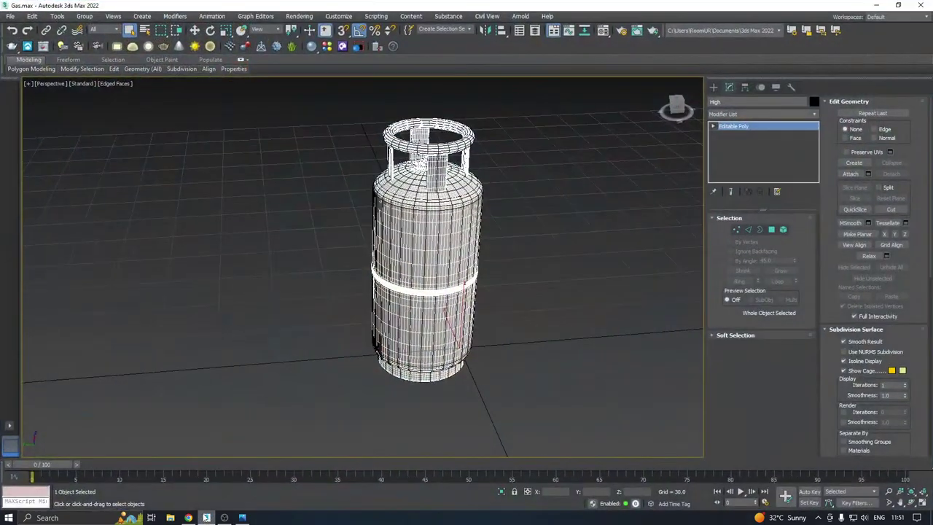
Select the low-poly Cylinder001 and export only it as the FBX file SM_GasCylinder into New folder (38)
click(405, 186)
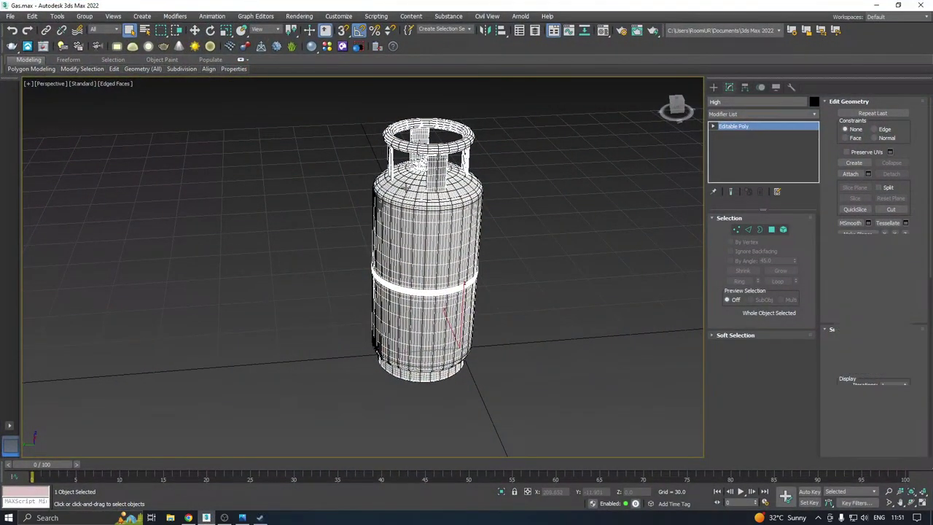
click(390, 202)
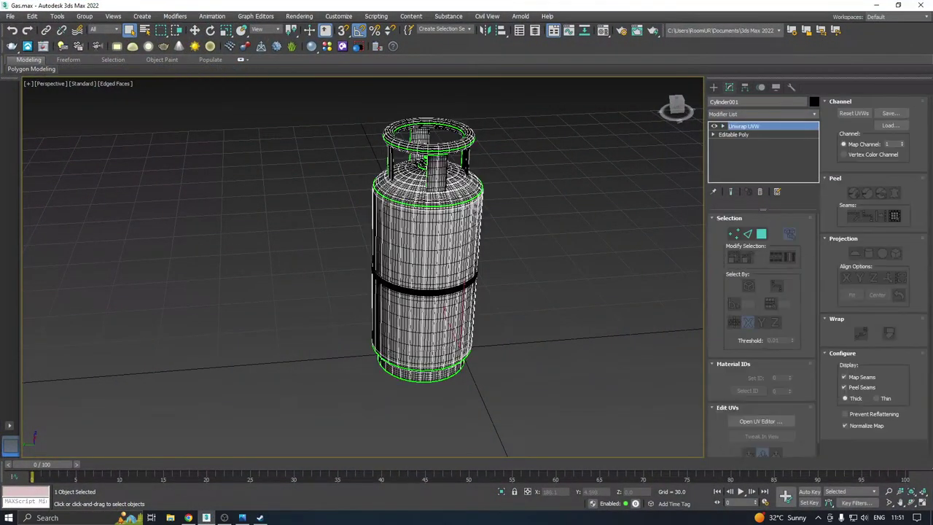
click(10, 16)
mouse_move(44, 153)
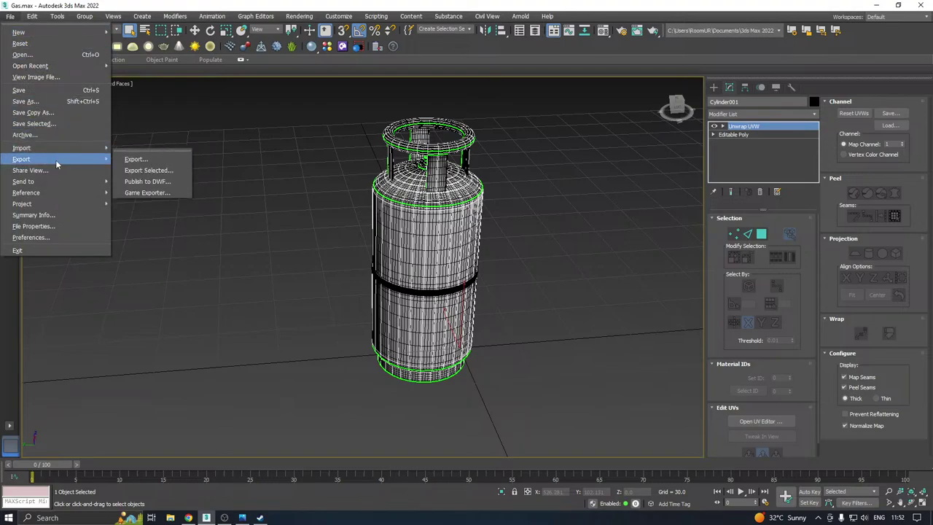
click(182, 174)
click(149, 121)
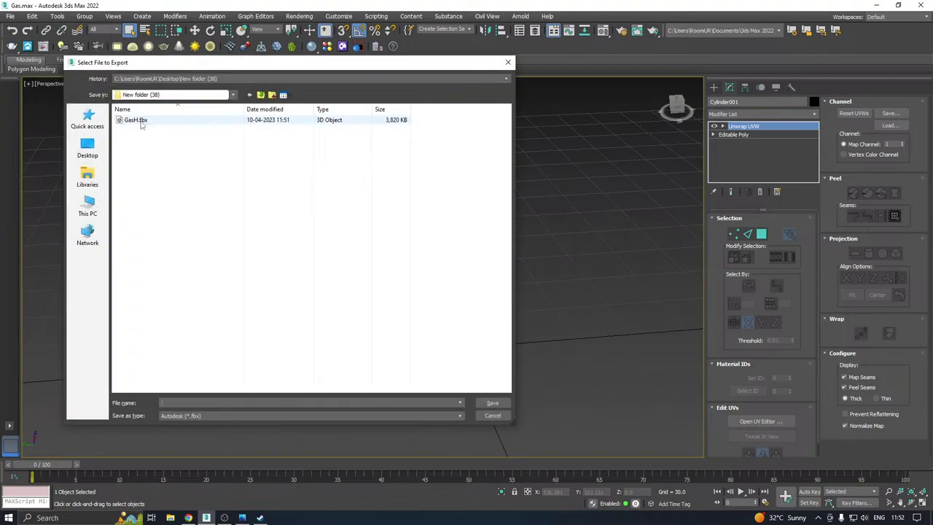
click(175, 401)
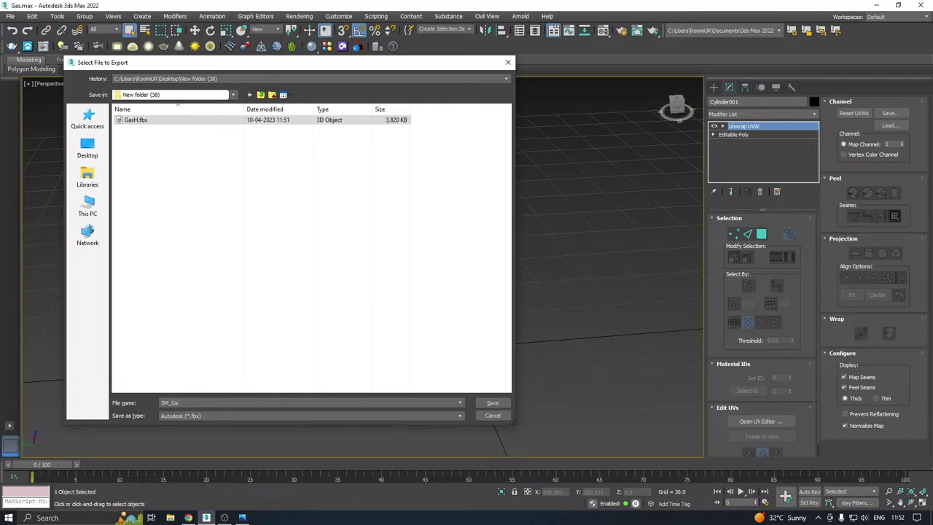
text(SM_GasCylinder)
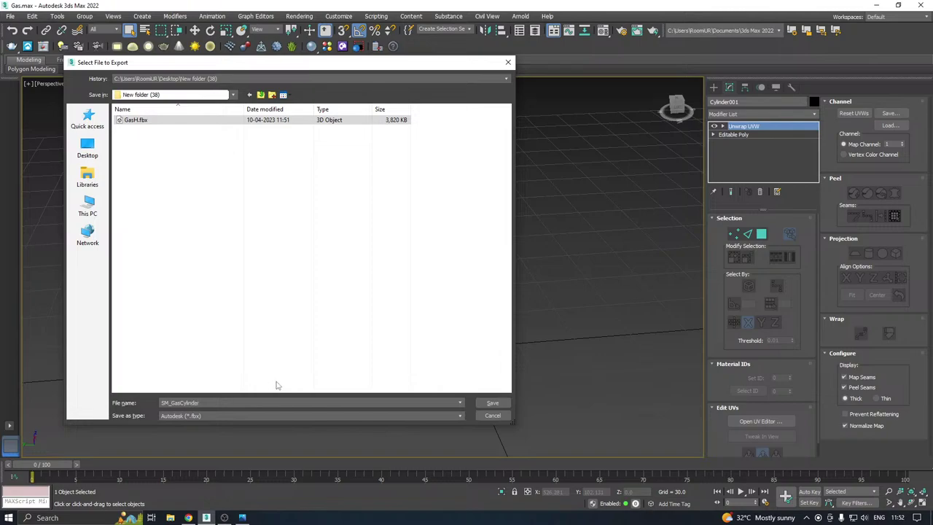
click(492, 404)
click(539, 389)
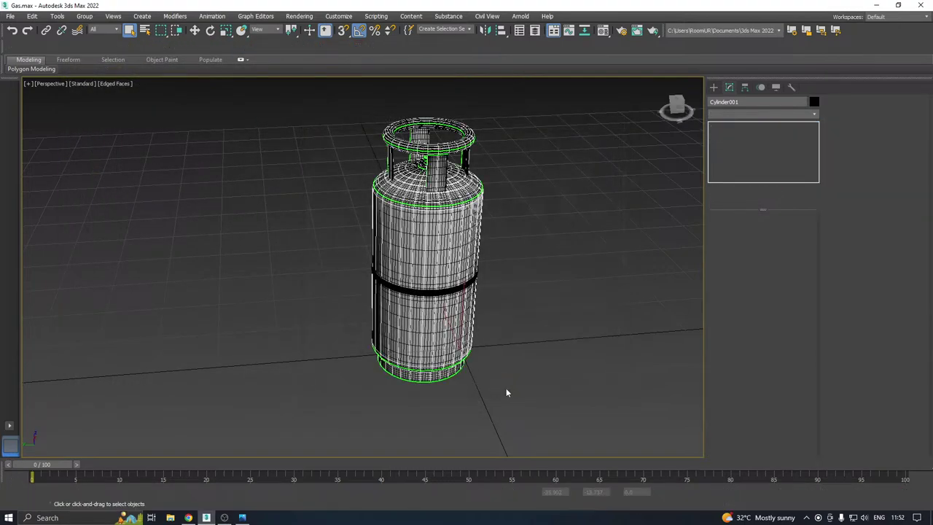
key(w)
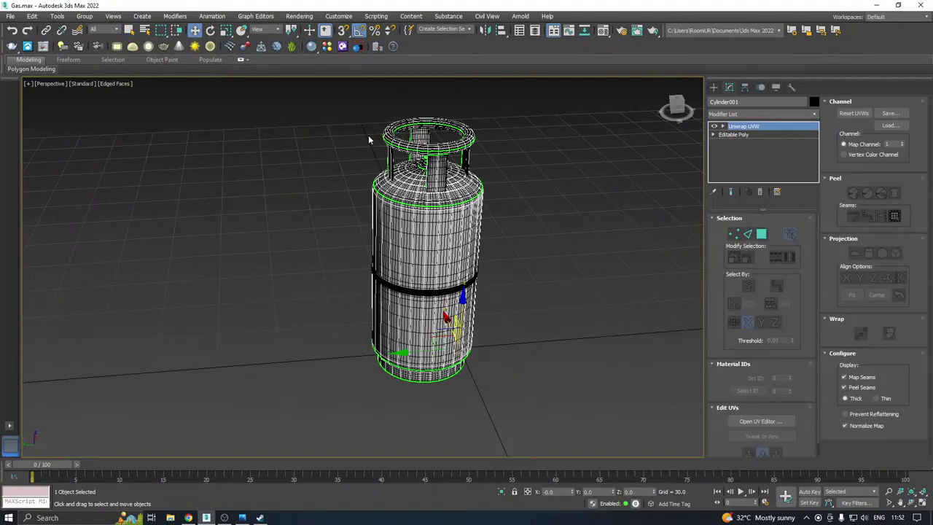
scroll(423, 216, up, 3)
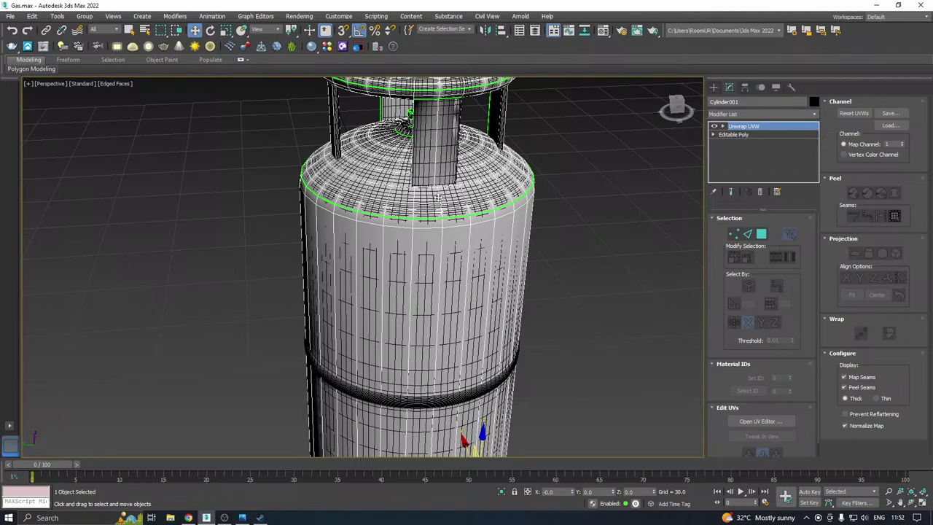
Undo the recent changes back to before the collapse, restoring the High cylinder's TurboSmooth and Chamfer modifiers
click(243, 517)
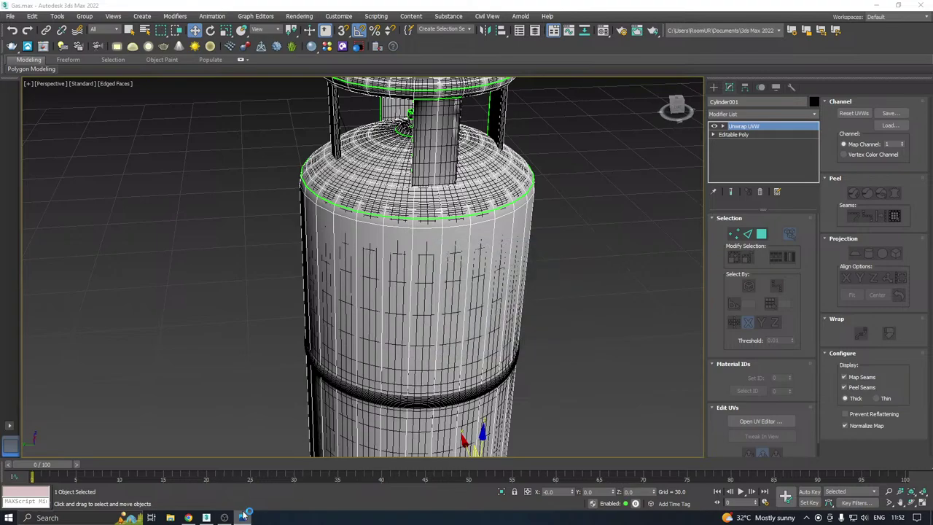
scroll(535, 288, down, 5)
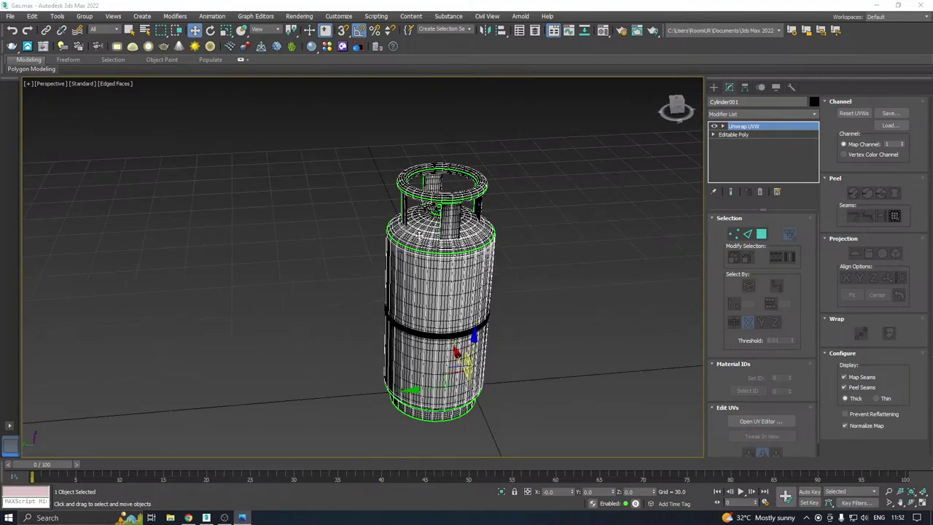
click(13, 30)
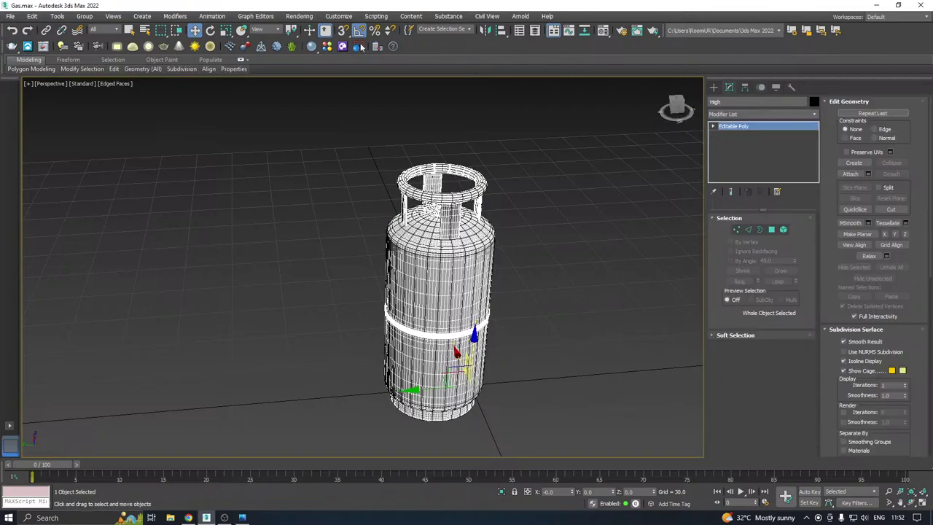
click(13, 32)
click(13, 35)
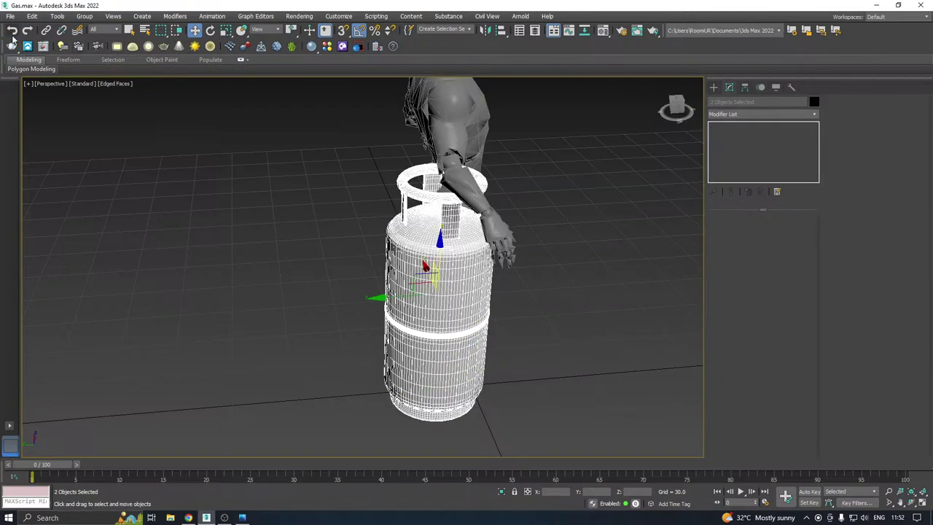
click(13, 33)
click(13, 33)
click(13, 32)
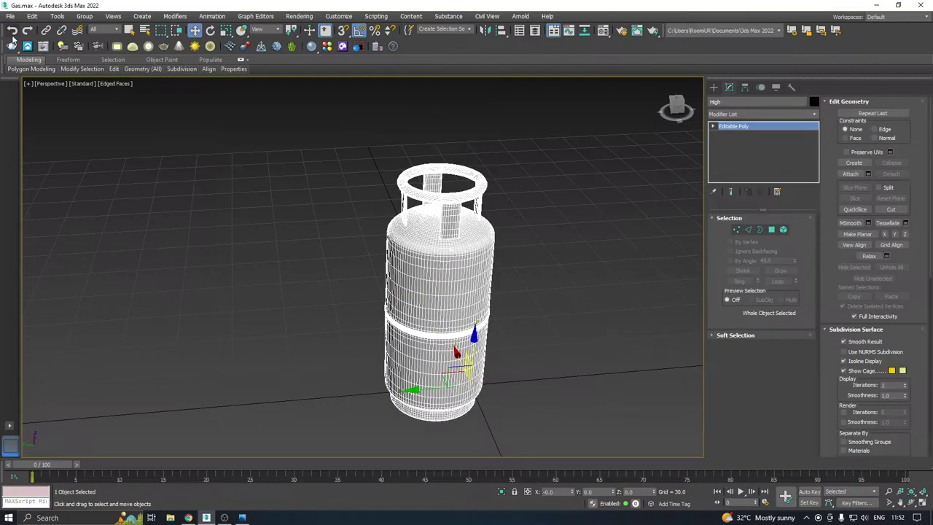
click(12, 32)
click(12, 34)
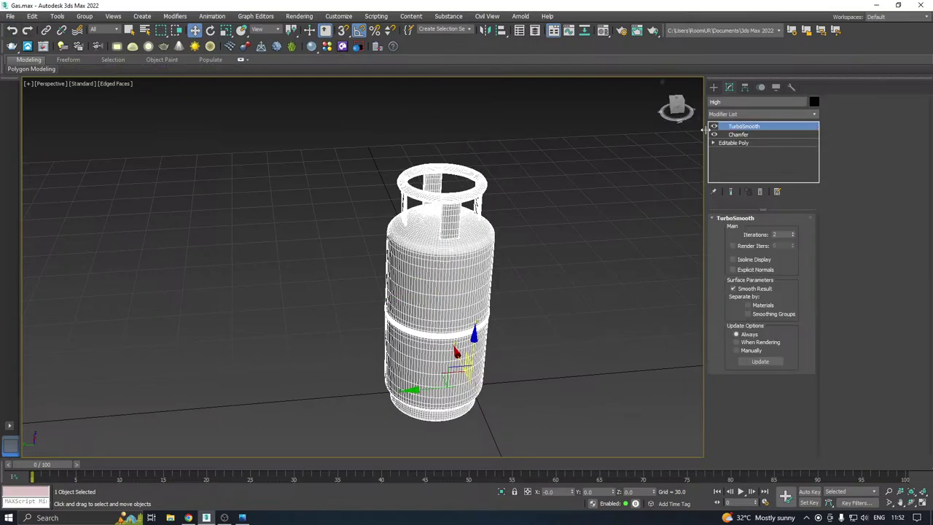
Turn off the TurboSmooth modifier's display on the High cylinder and unhide all objects in the scene
click(714, 127)
right_click(484, 184)
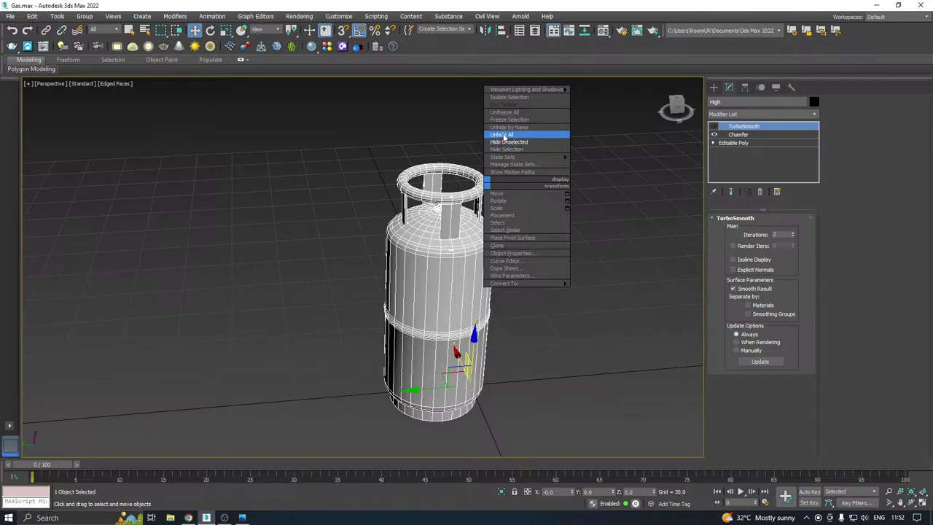
click(503, 137)
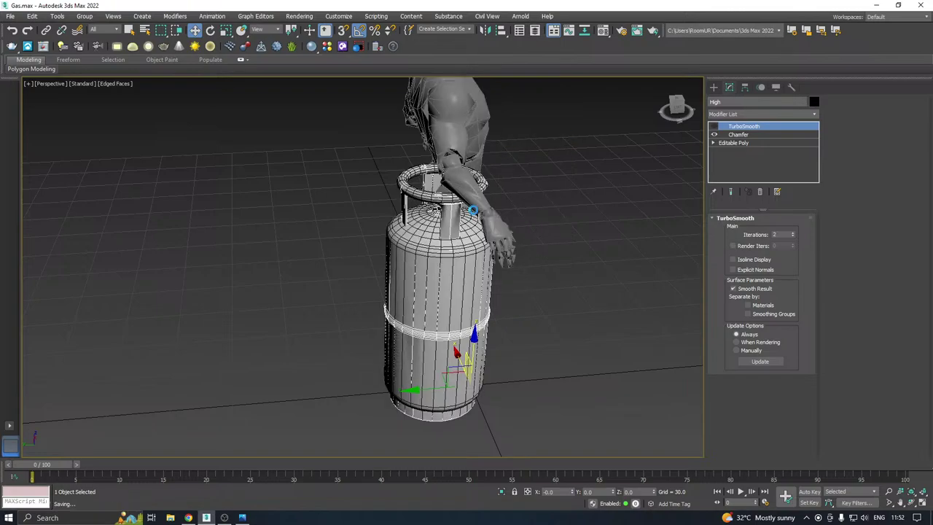
Save a copy of the scene as Gas05.max in the Diner folder
mouse_move(521, 209)
alt+middle_down()
mouse_move(484, 176)
mouse_move(512, 197)
alt+middle_up()
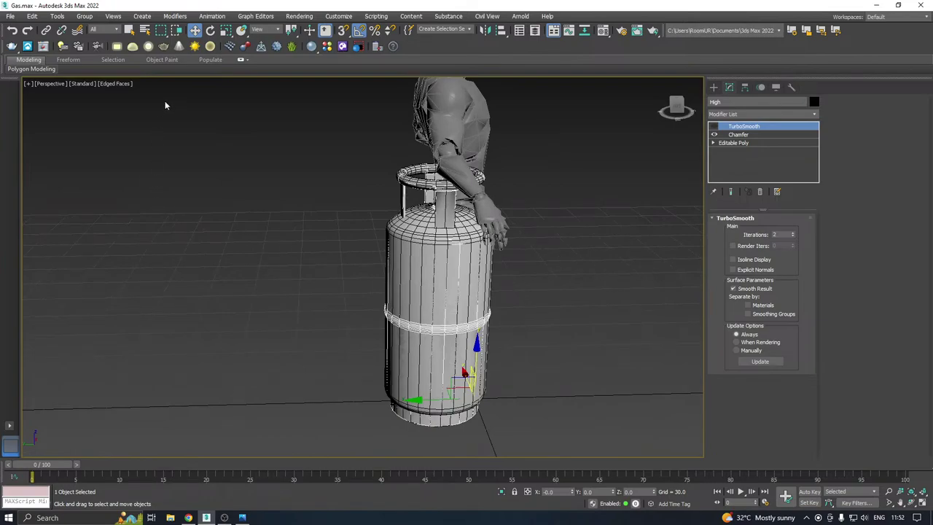
click(11, 16)
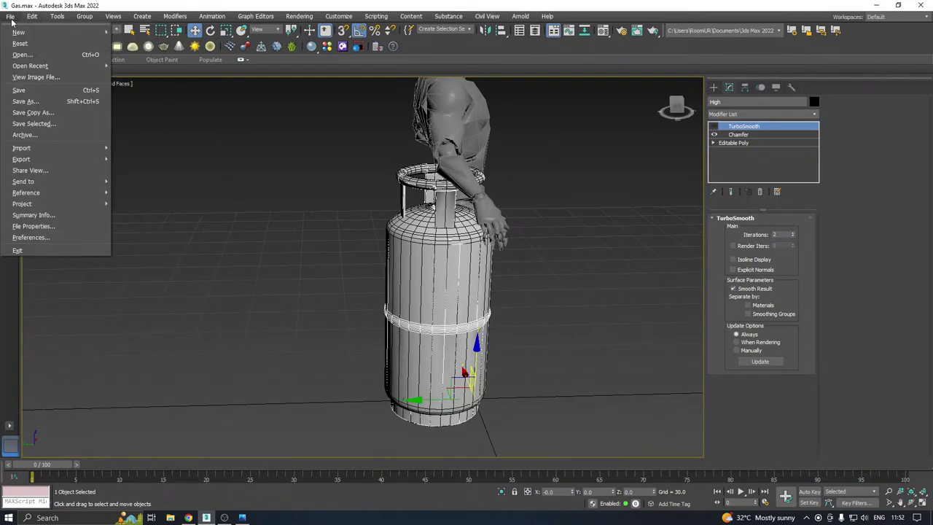
click(33, 112)
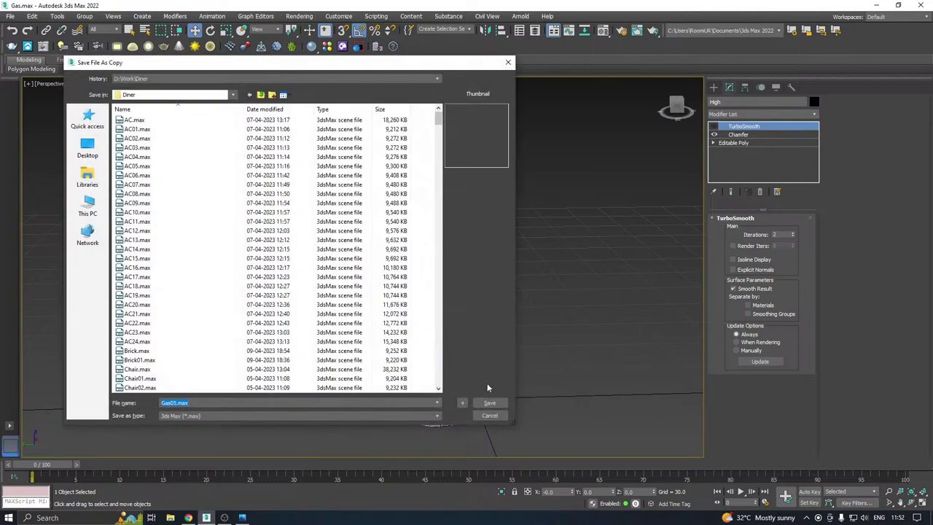
click(489, 403)
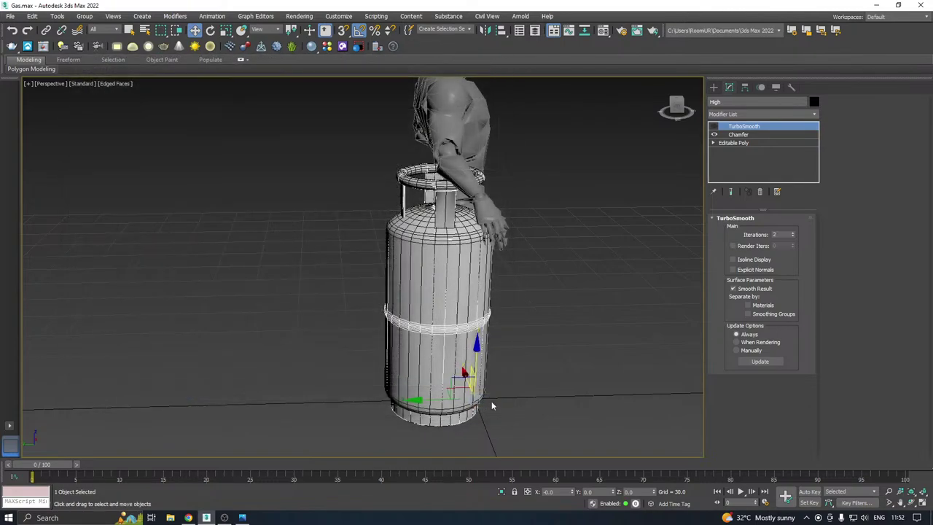
Minimize the modelling window and hide the desktop icons while Substance Painter starts
click(877, 5)
right_click(421, 80)
mouse_move(467, 86)
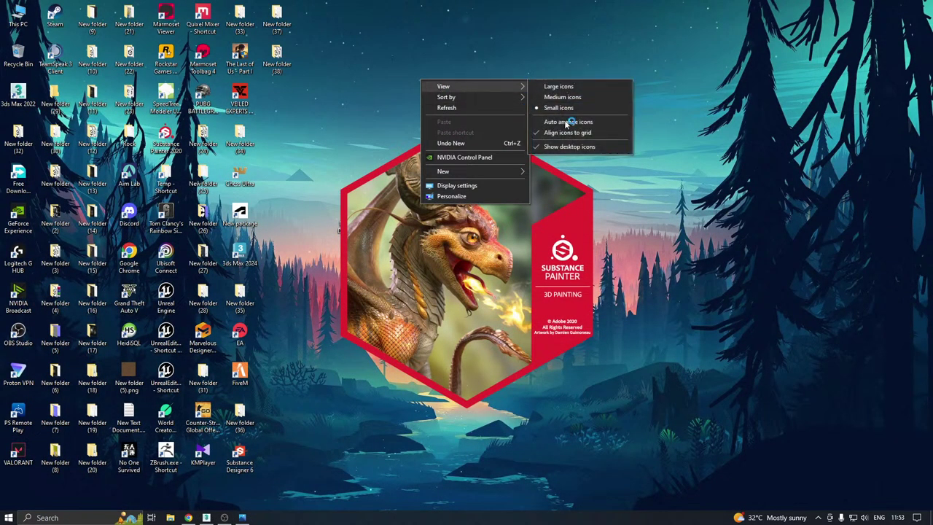
click(570, 146)
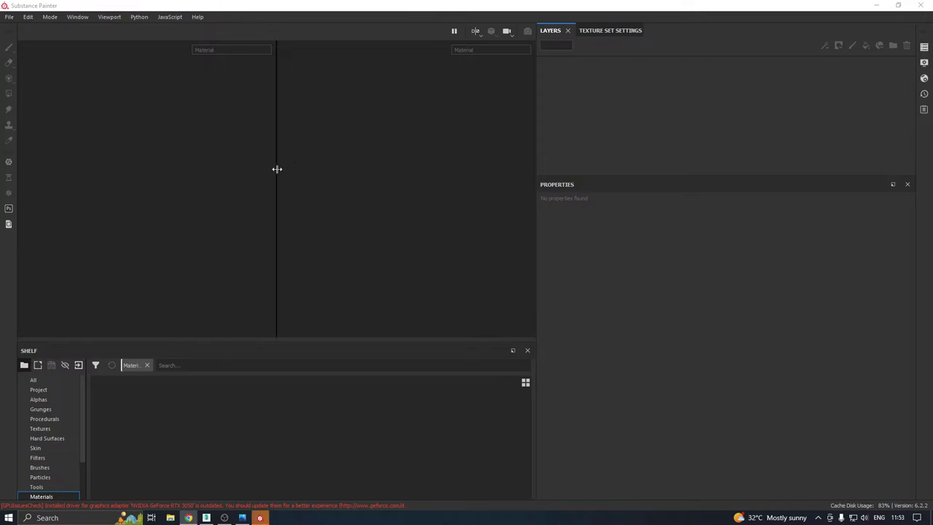
Widen the 3D viewport and create a new Substance Painter project from SM_GasCylinder.fbx in the Desktop's New folder (38)
drag(277, 169, 540, 175)
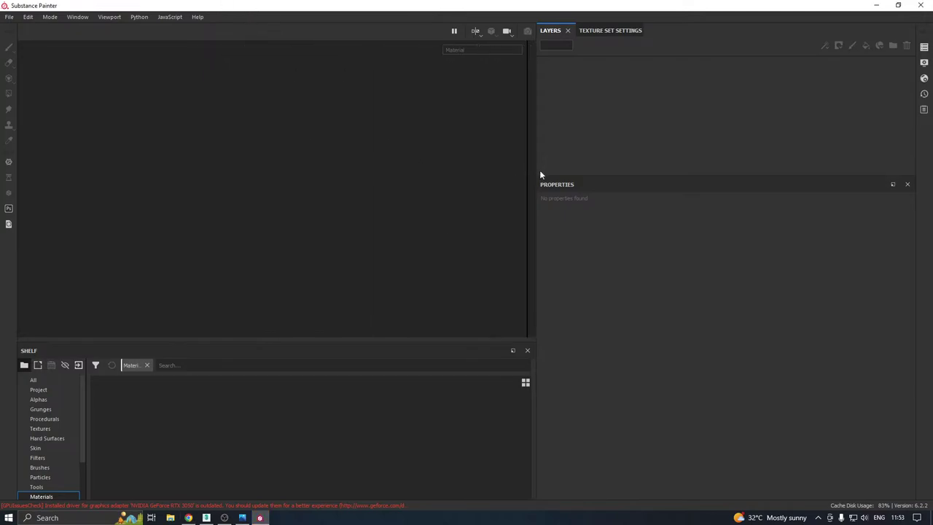
click(10, 17)
click(9, 17)
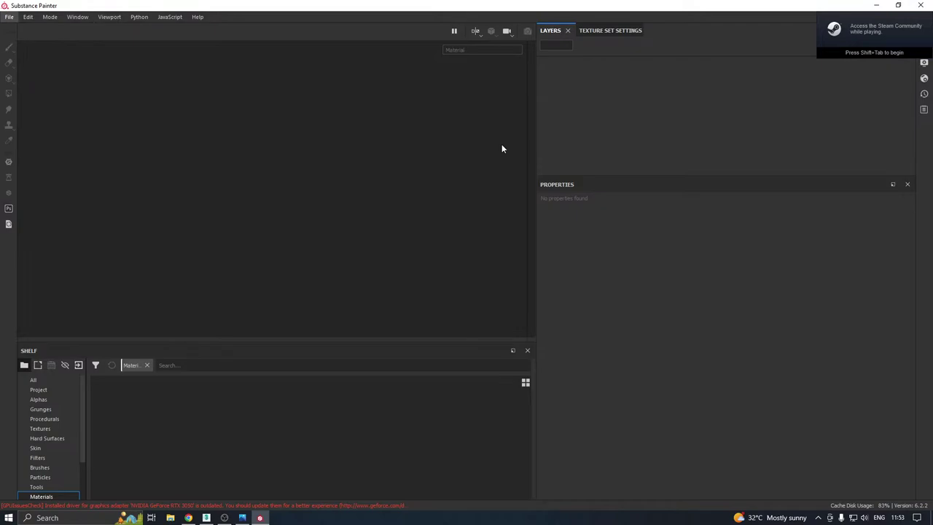
key(ctrl+n)
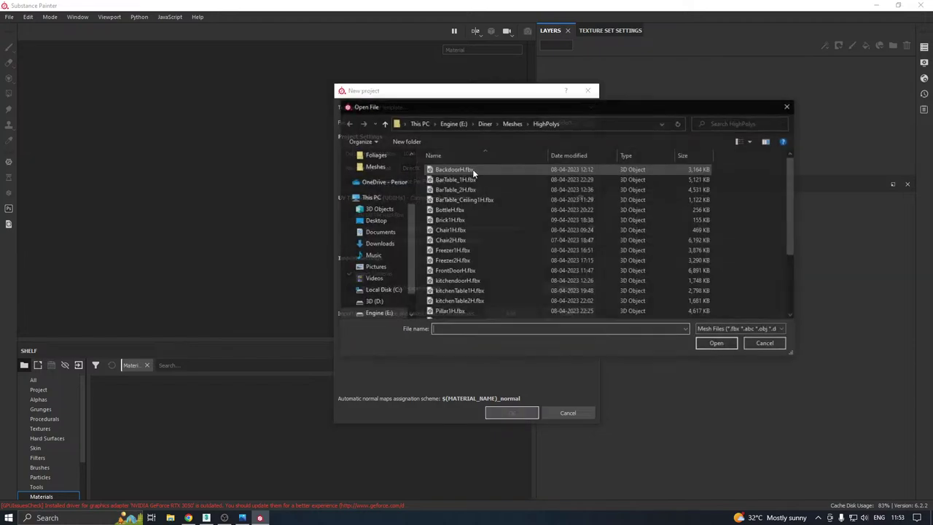
scroll(396, 181, up, 2)
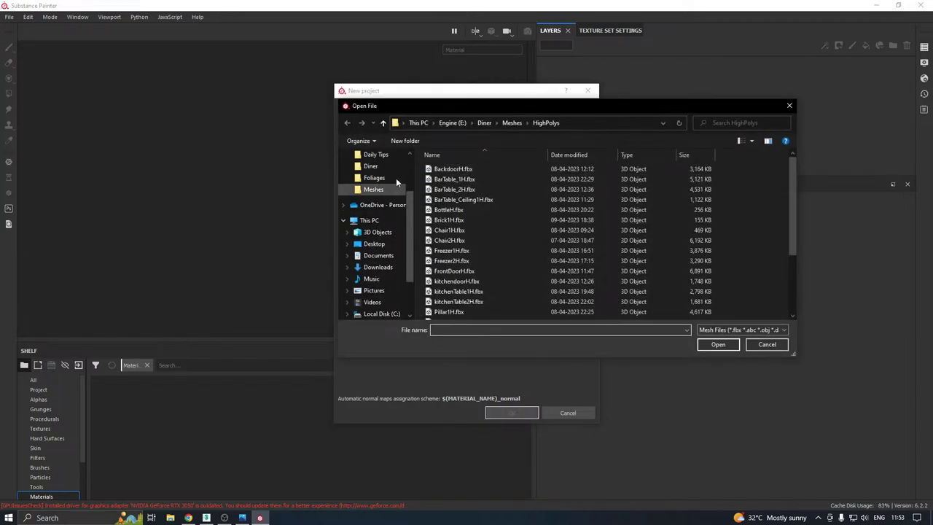
click(375, 279)
scroll(539, 291, down, 10)
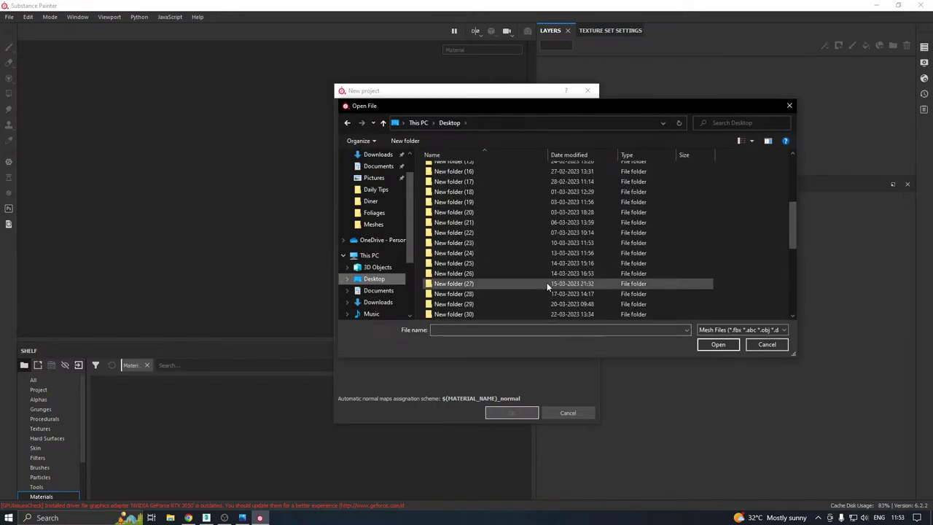
double_click(481, 193)
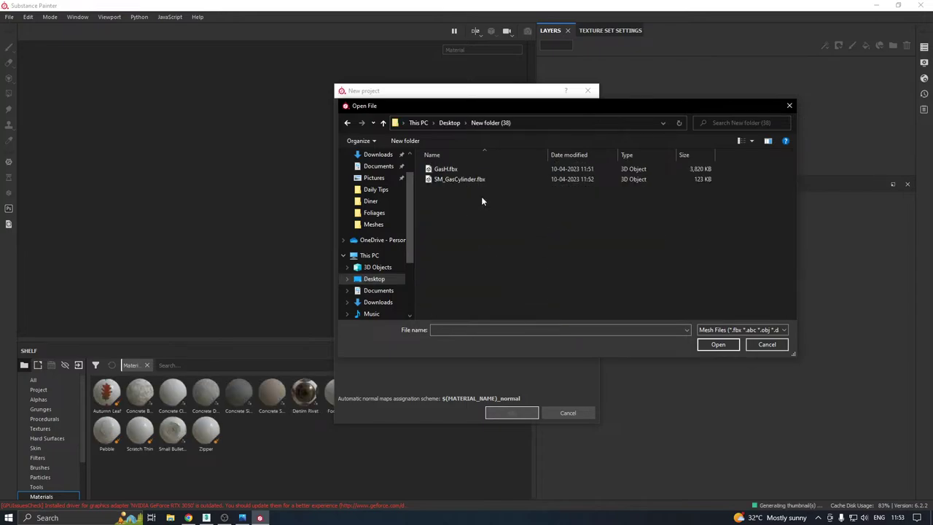
double_click(447, 180)
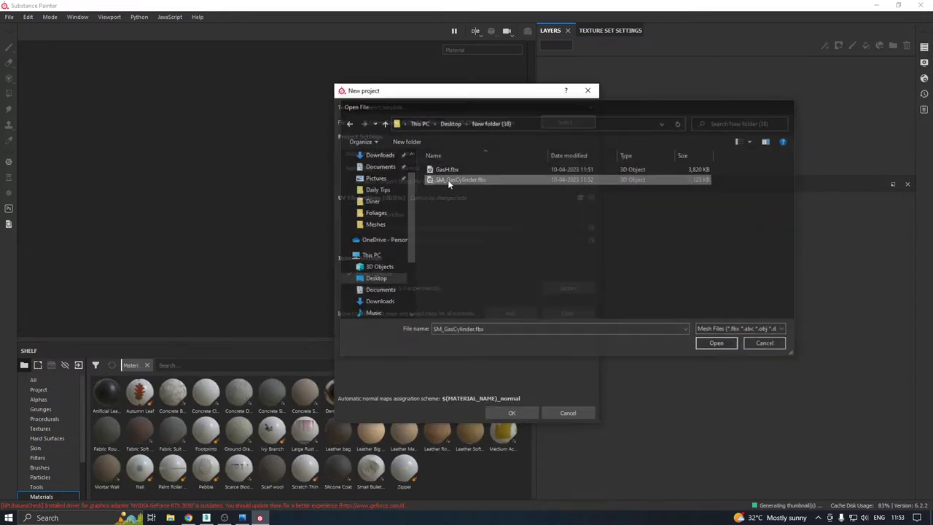
click(503, 413)
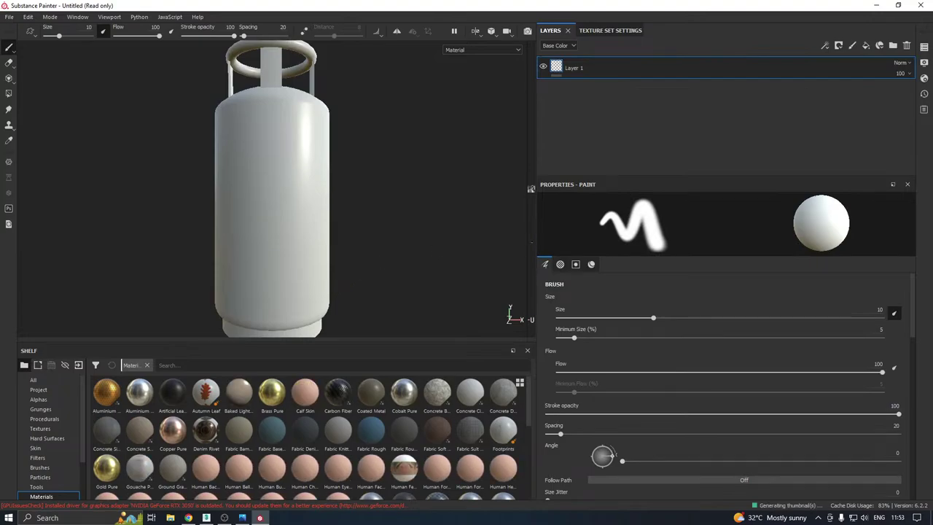
Check the cylinder's UV layout in the split 3D/2D view and return to the 3D-only view
key(F1)
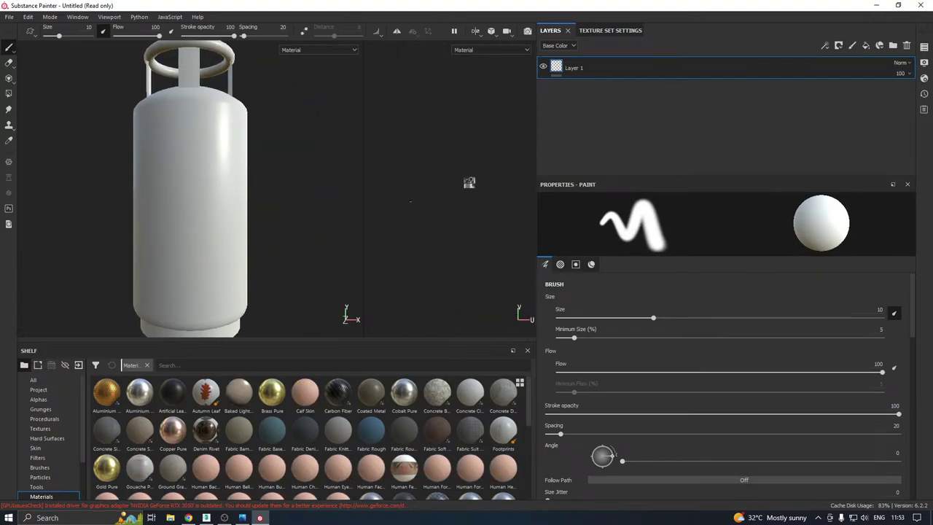
scroll(473, 182, up, 10)
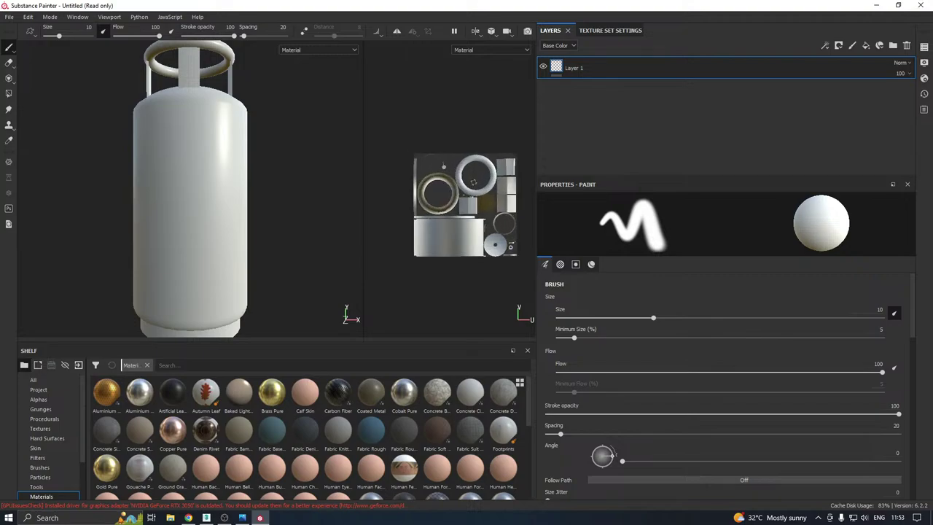
scroll(473, 182, down, 5)
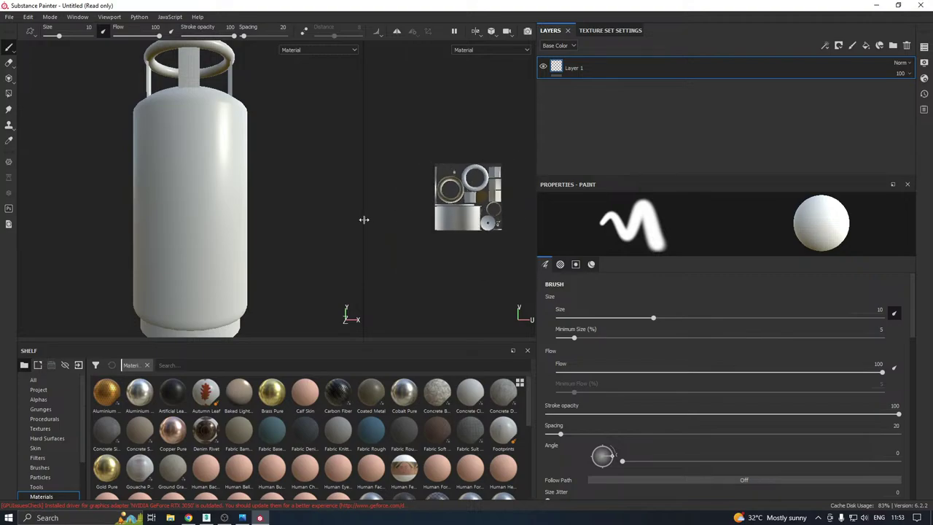
key(F2)
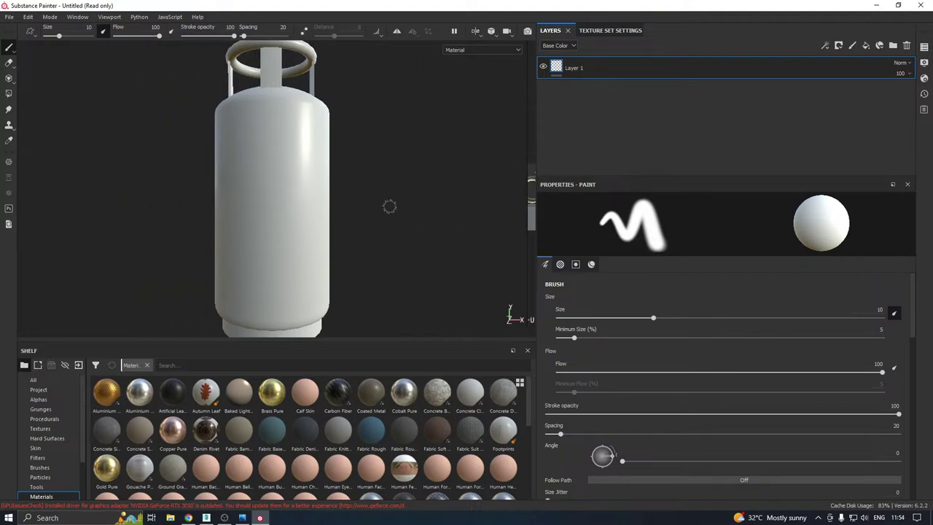
Examine the imported low-poly gas cylinder from several angles, including its handle ring, body and base
alt+drag(389, 206, 354, 244)
scroll(355, 246, down, 3)
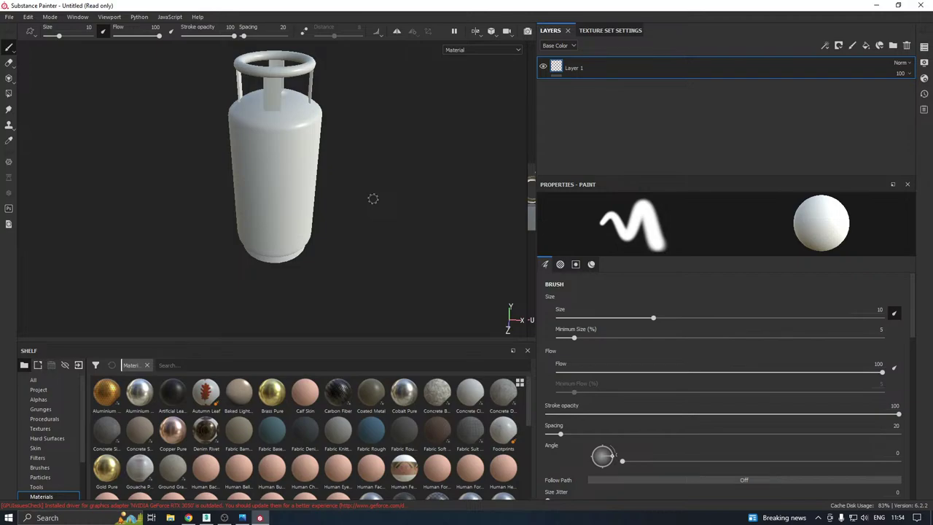
scroll(368, 219, down, 3)
scroll(346, 191, up, 5)
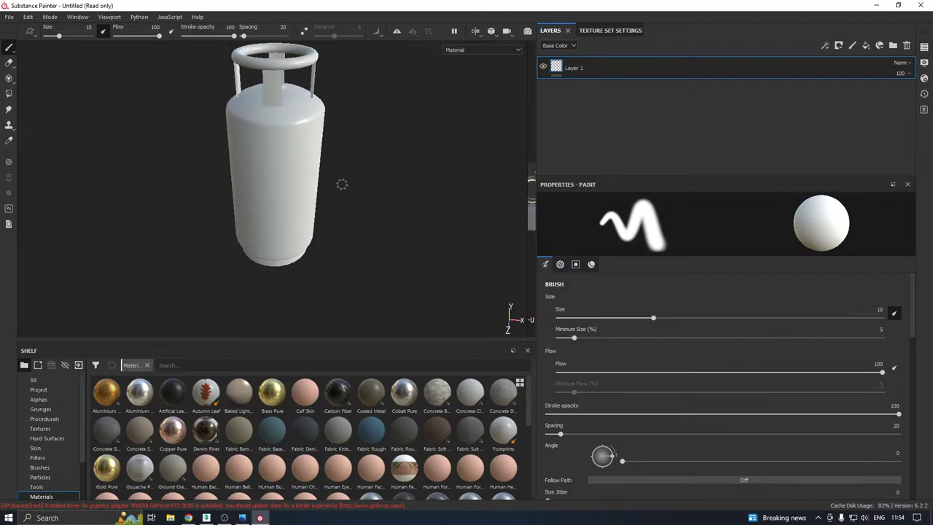
middle_drag(342, 183, 306, 236)
mouse_move(306, 235)
alt+mouse_down()
mouse_move(258, 202)
mouse_move(293, 227)
alt+mouse_up()
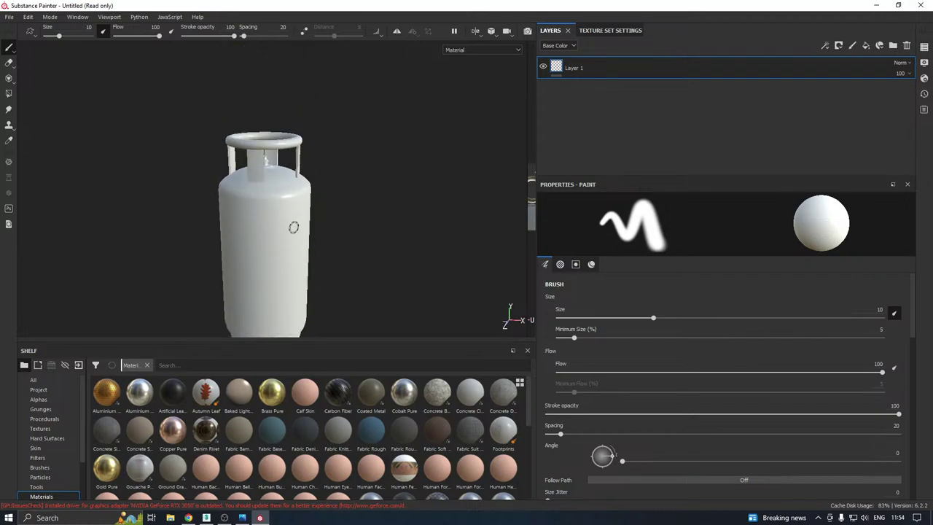
alt+middle_drag(293, 259, 284, 210)
alt+drag(284, 210, 194, 234)
alt+drag(198, 175, 179, 177)
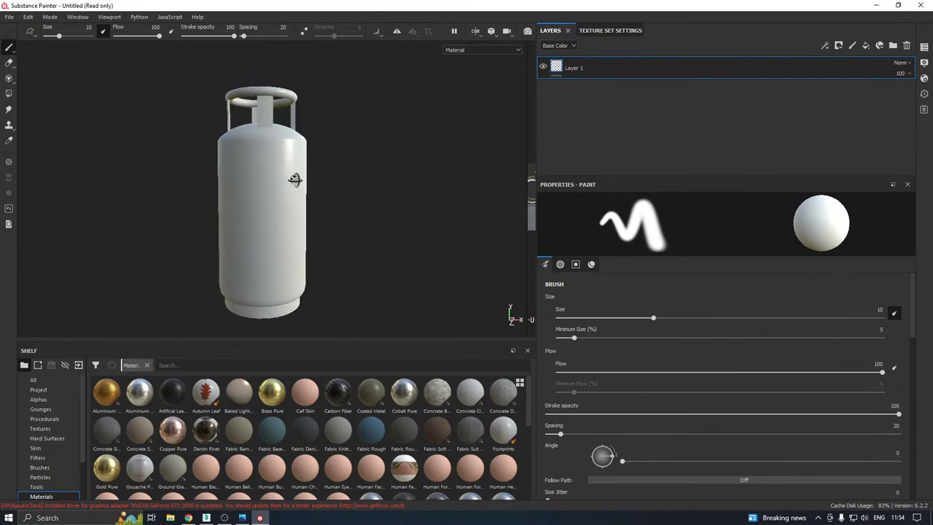
alt+drag(294, 180, 423, 123)
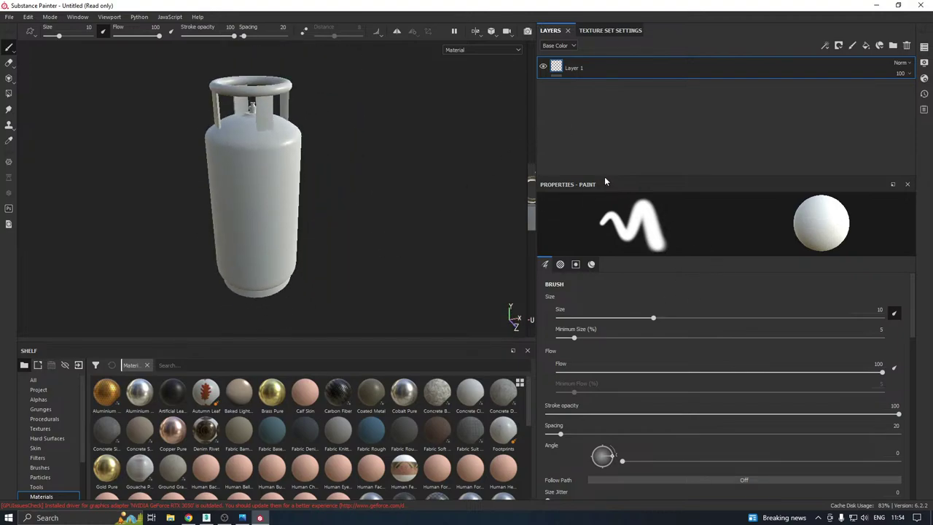
Enlarge the texture set settings area and configure mesh map baking with output size 2048 and dilation width 2
mouse_move(602, 177)
mouse_down()
mouse_move(631, 107)
mouse_move(626, 213)
mouse_move(649, 299)
mouse_up()
click(610, 31)
scroll(764, 204, down, 2)
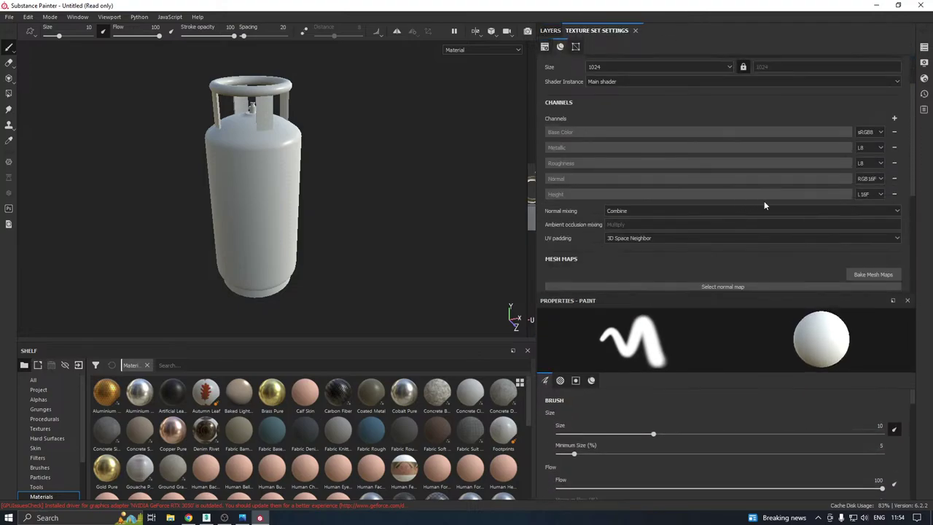
click(875, 276)
click(477, 126)
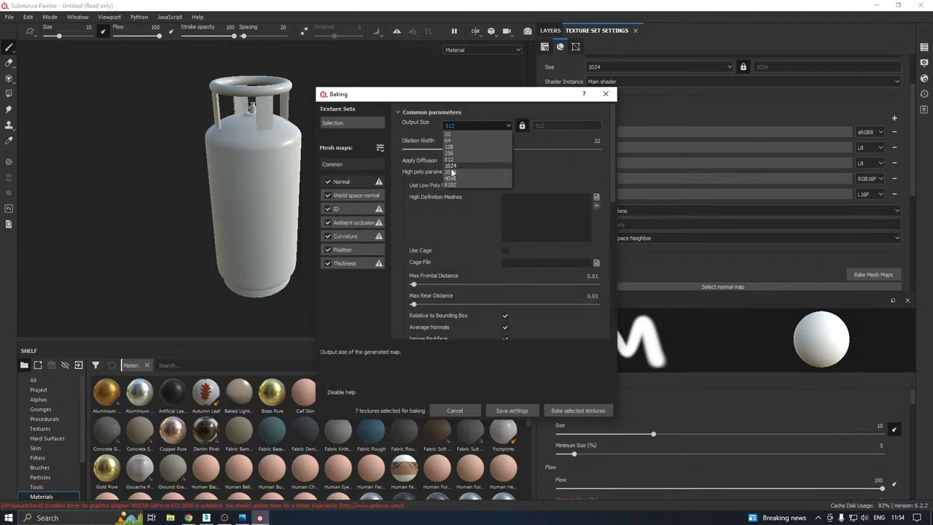
click(451, 172)
click(414, 149)
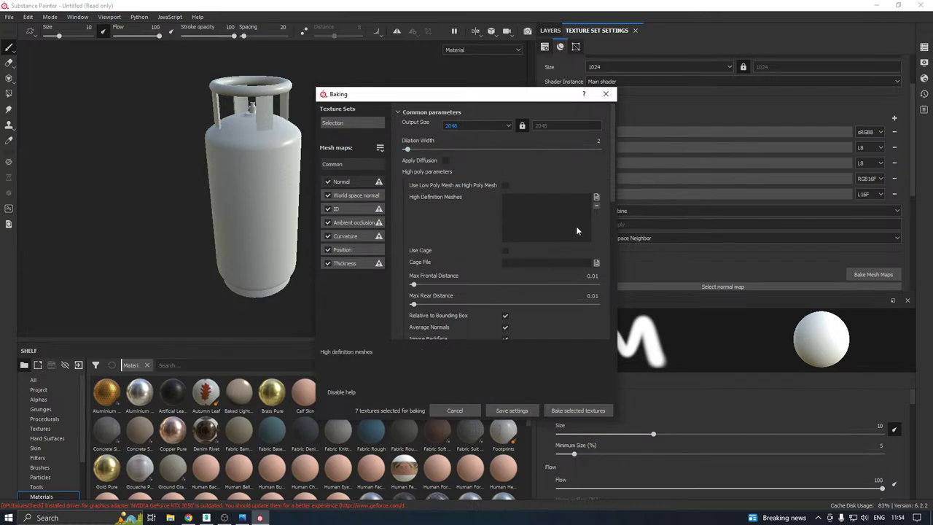
Load GasH.fbx as the high definition mesh for baking and set the max rear distance to 0.147
click(596, 197)
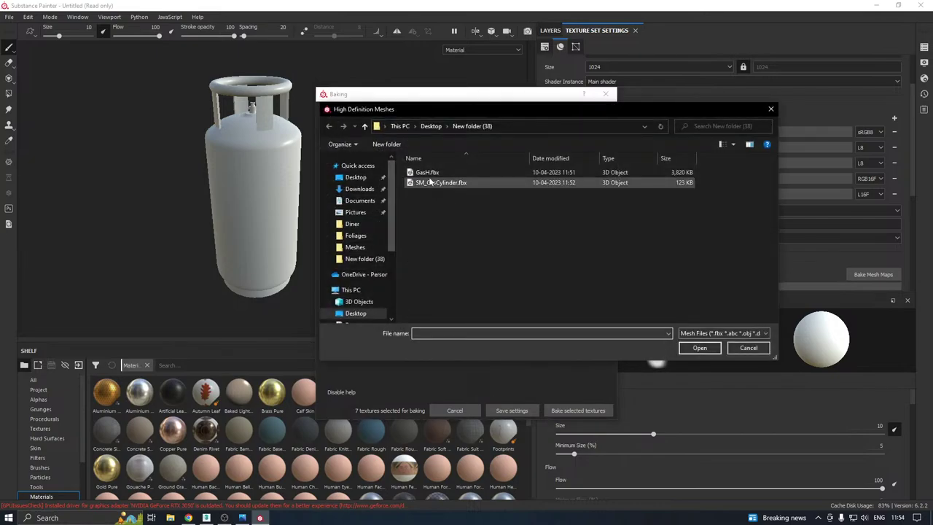
double_click(428, 172)
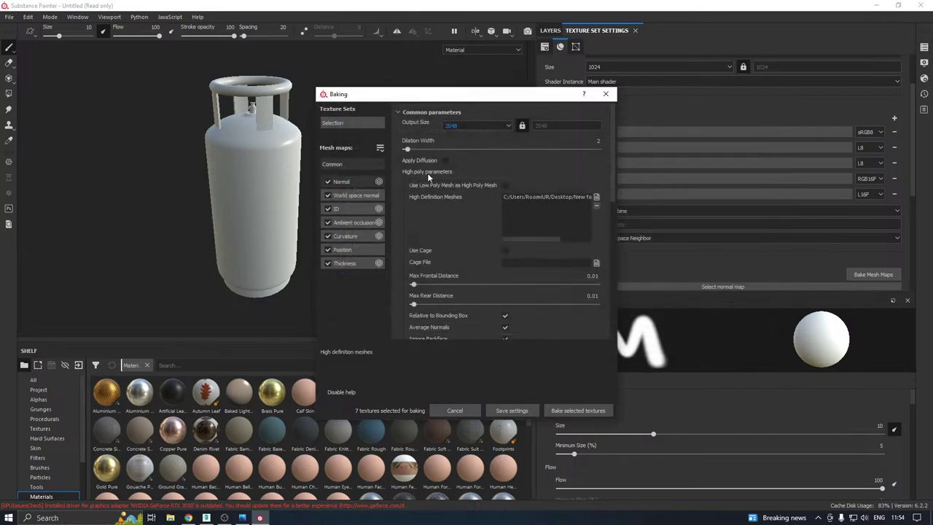
click(439, 304)
Set the baking antialiasing to Subsampling 8x8 and bake all the selected mesh maps
scroll(473, 291, down, 3)
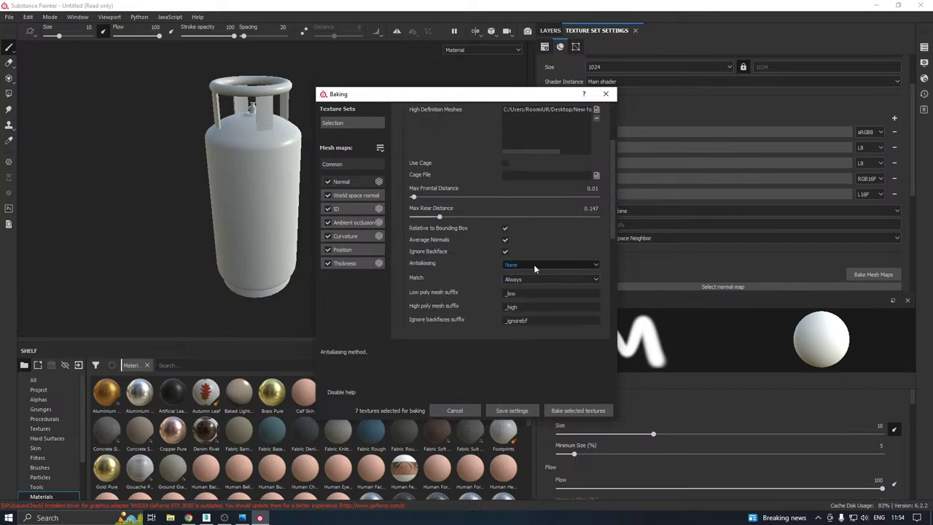
click(526, 266)
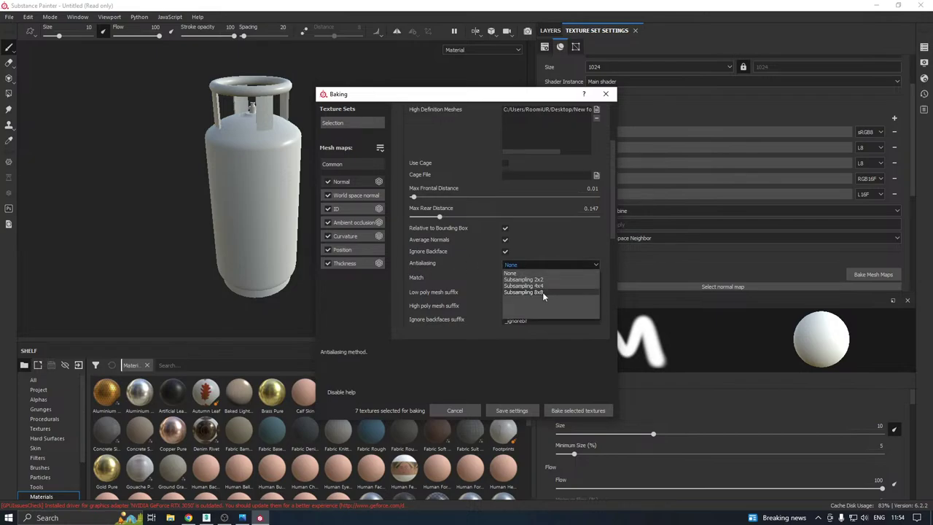
click(543, 292)
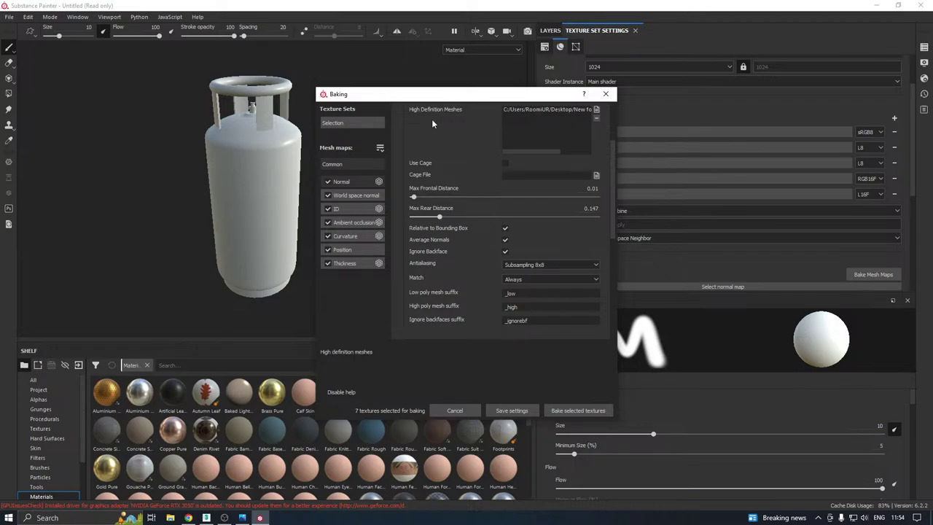
click(560, 413)
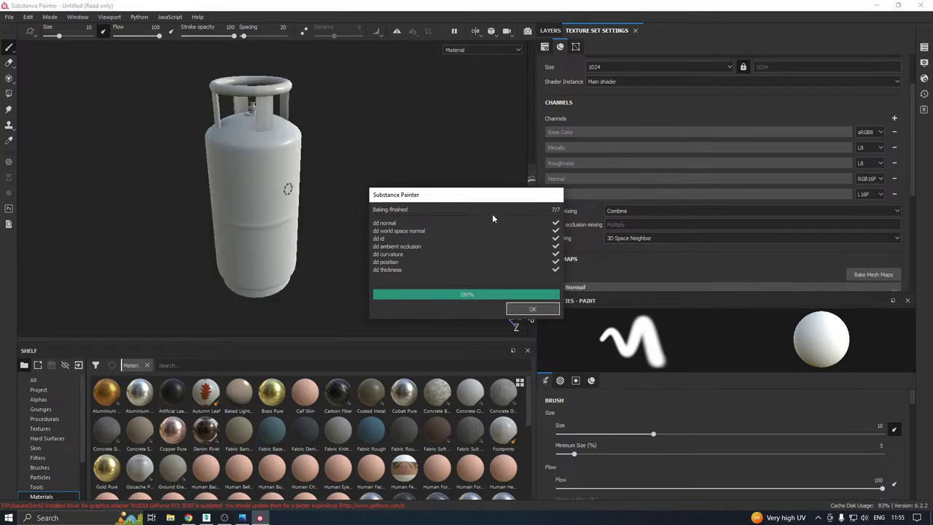
click(532, 309)
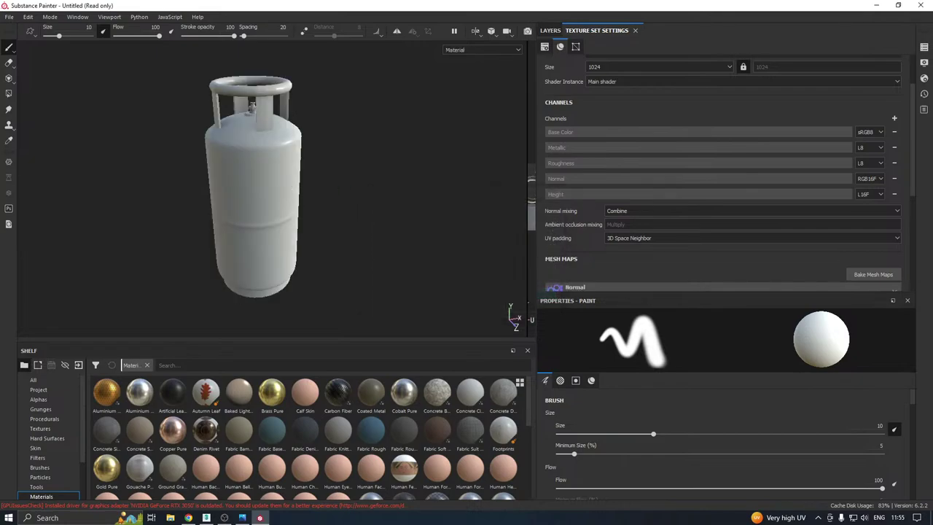
Preview the baked normal map and the other mesh maps among the project's own resources
click(45, 390)
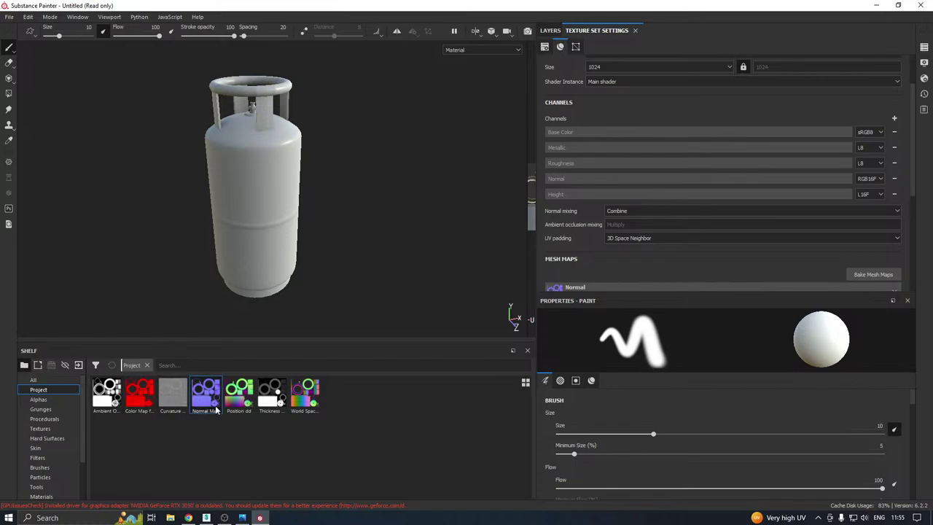
mouse_move(202, 408)
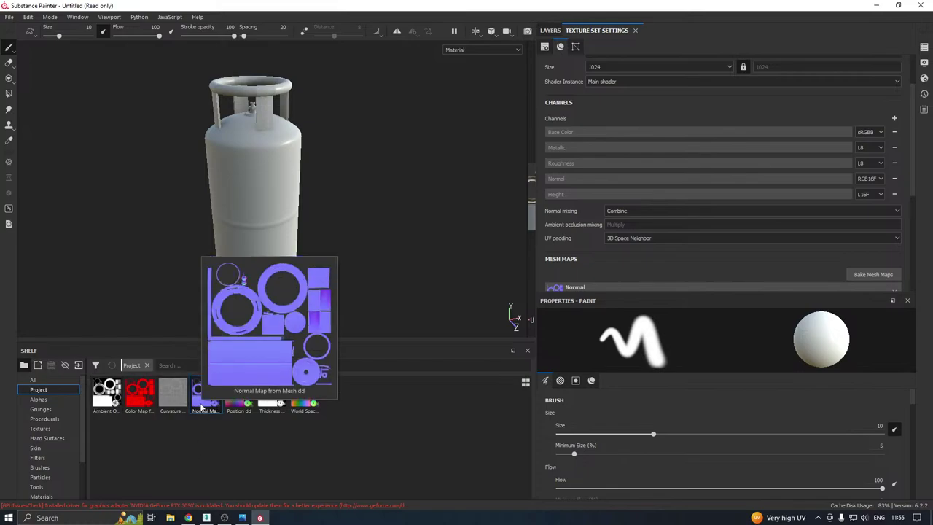
mouse_move(100, 404)
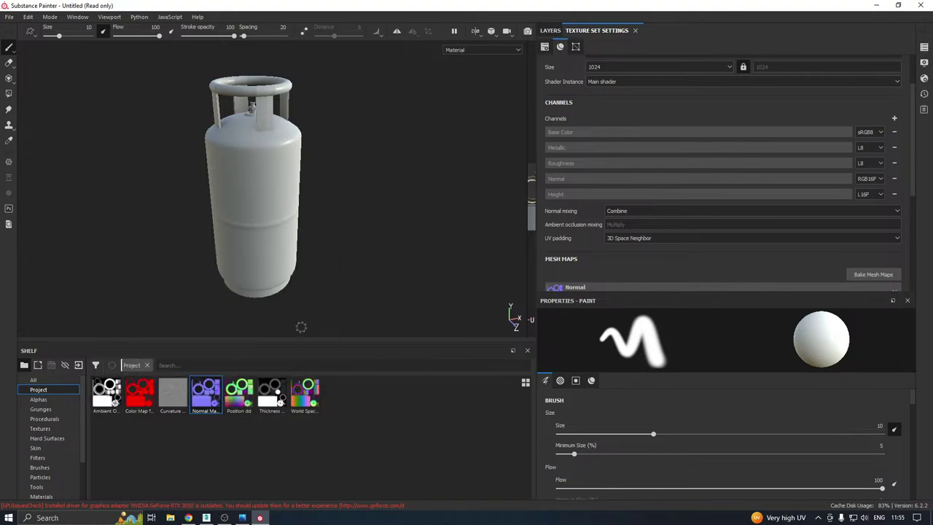
Enlarge the 3D viewport and inspect the baked cylinder's handle ring, valve and body from several angles
drag(316, 340, 307, 410)
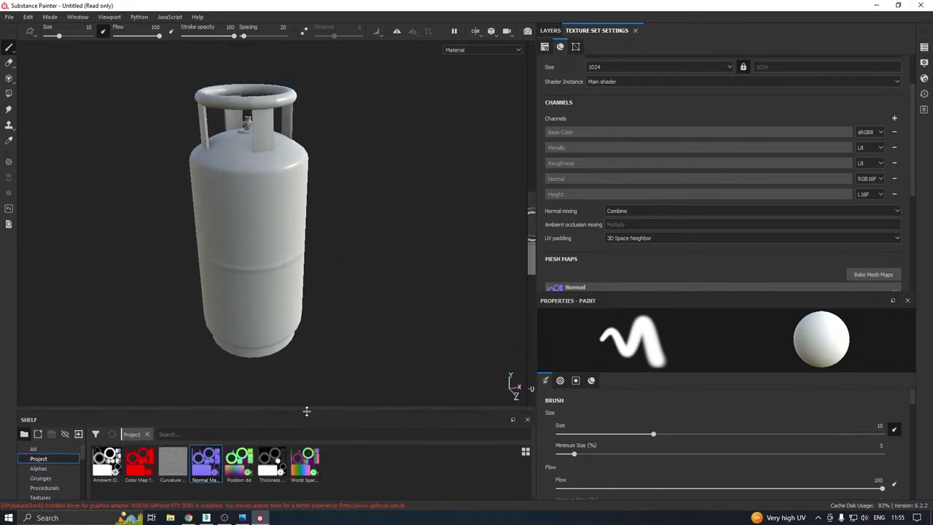
alt+drag(308, 255, 444, 323)
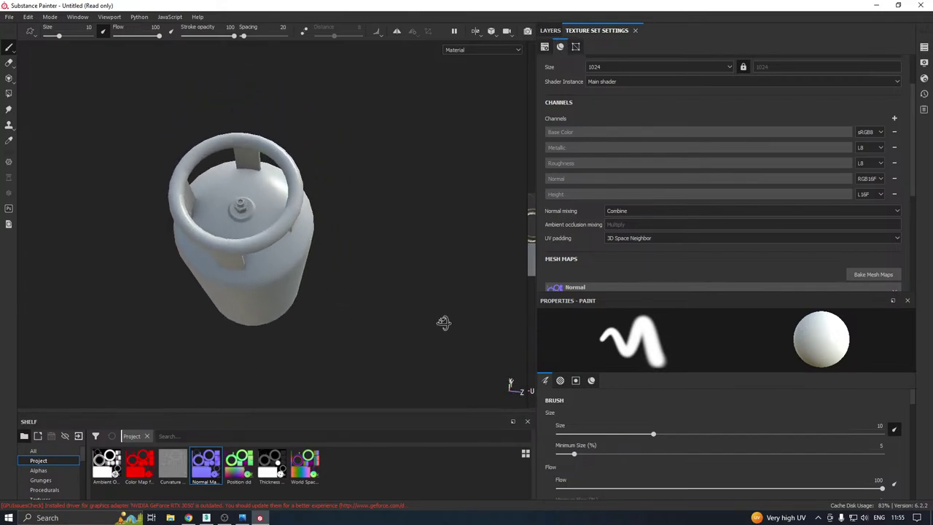
scroll(275, 216, up, 6)
scroll(279, 220, up, 3)
alt+drag(303, 222, 154, 108)
scroll(280, 204, down, 5)
alt+drag(219, 78, 363, 187)
scroll(266, 116, down, 3)
scroll(358, 132, down, 3)
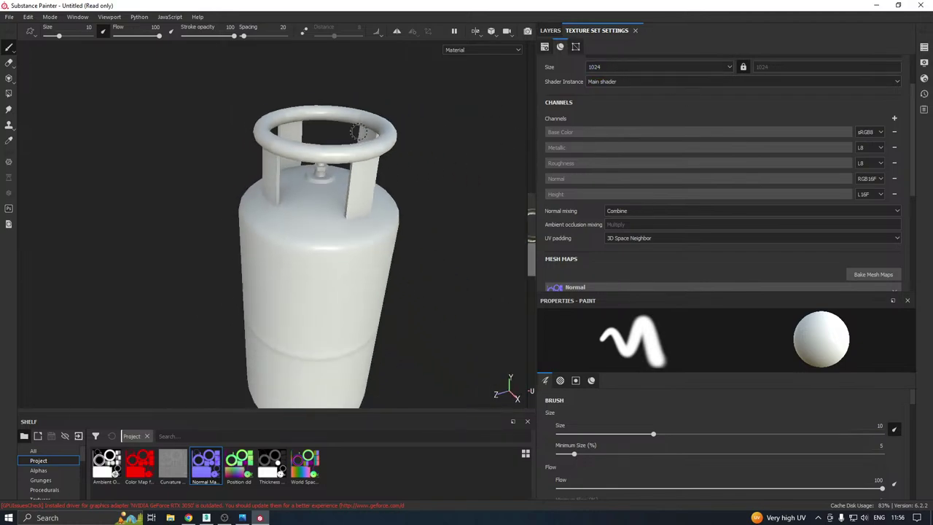
Add a fill layer above Layer 1, group it into a folder and give the folder a black mask
click(559, 32)
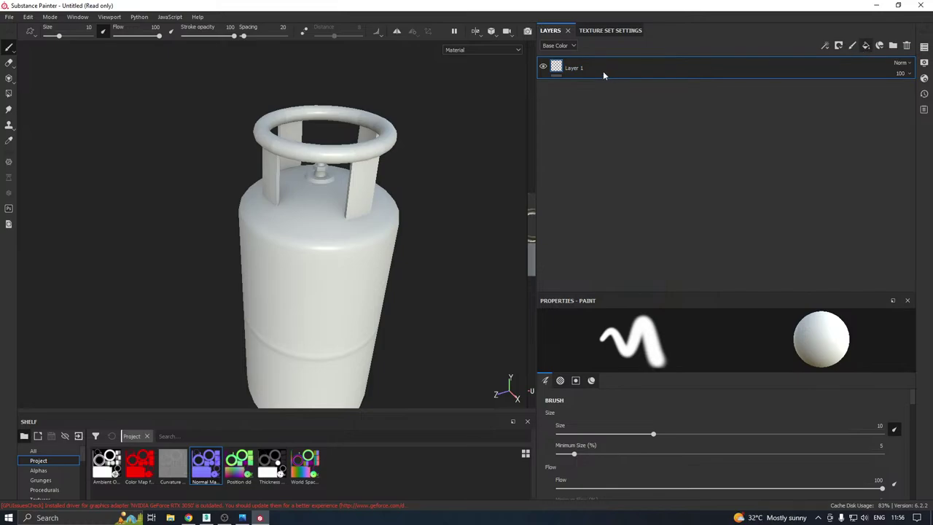
key(ctrl+shift+f)
alt+middle_drag(372, 167, 332, 144)
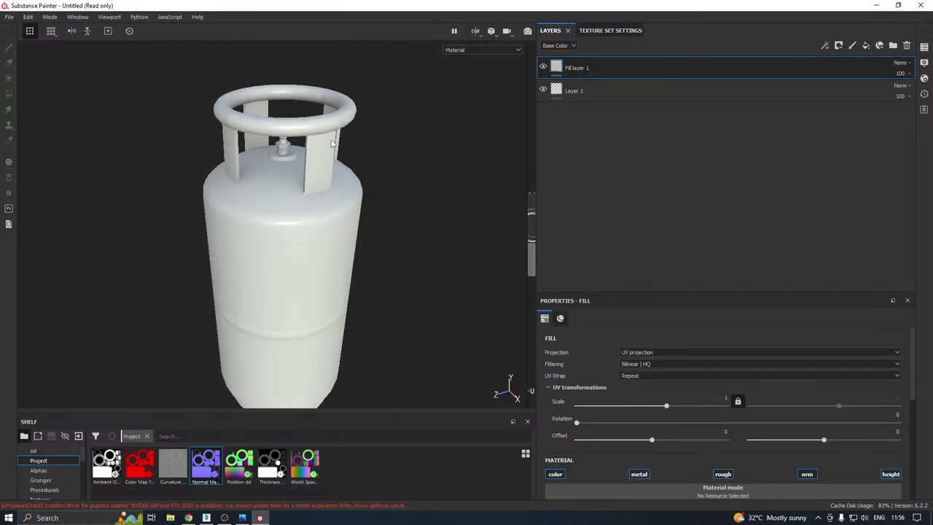
right_click(609, 67)
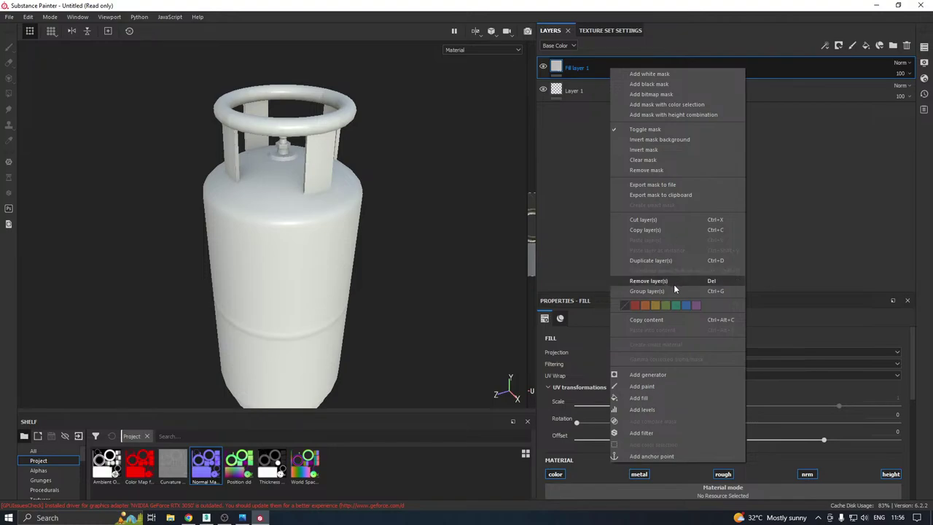
click(659, 291)
right_click(606, 68)
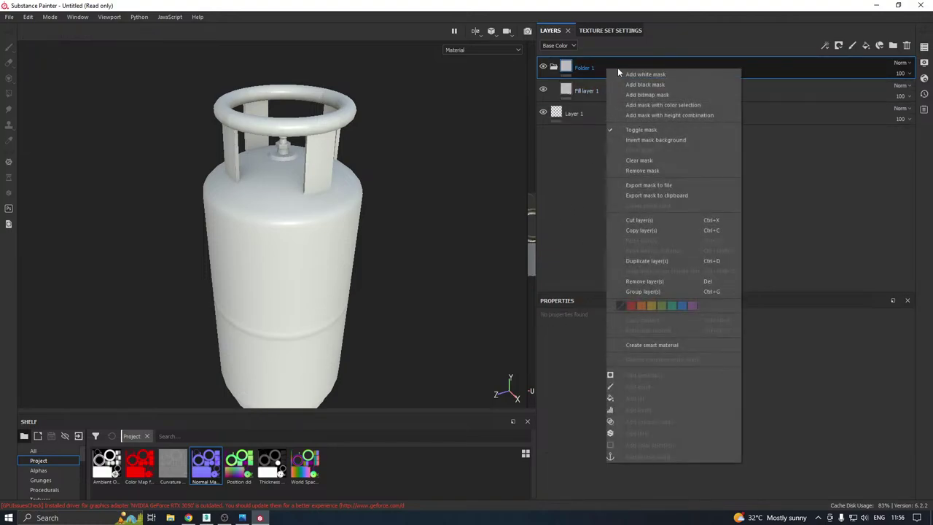
click(646, 84)
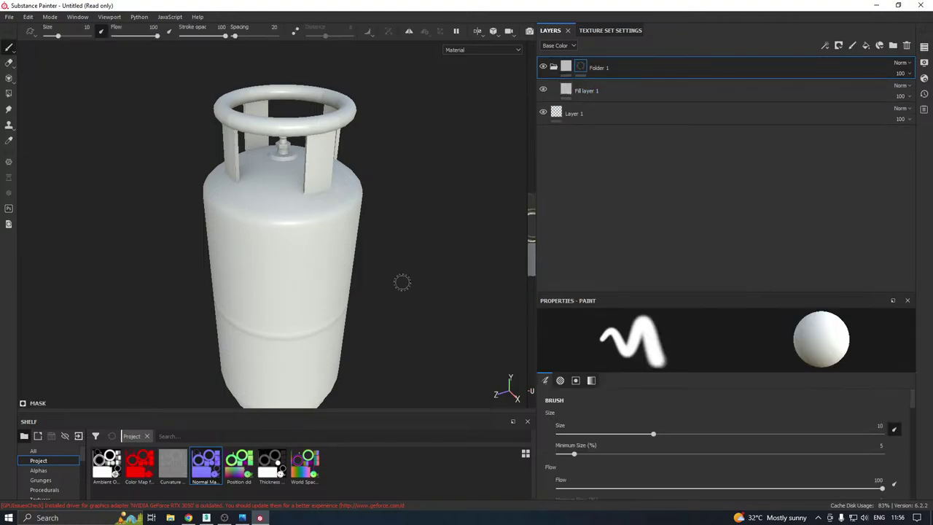
Enlarge the shelf and apply the Steel Rust and Wear material to Fill layer 1
click(573, 89)
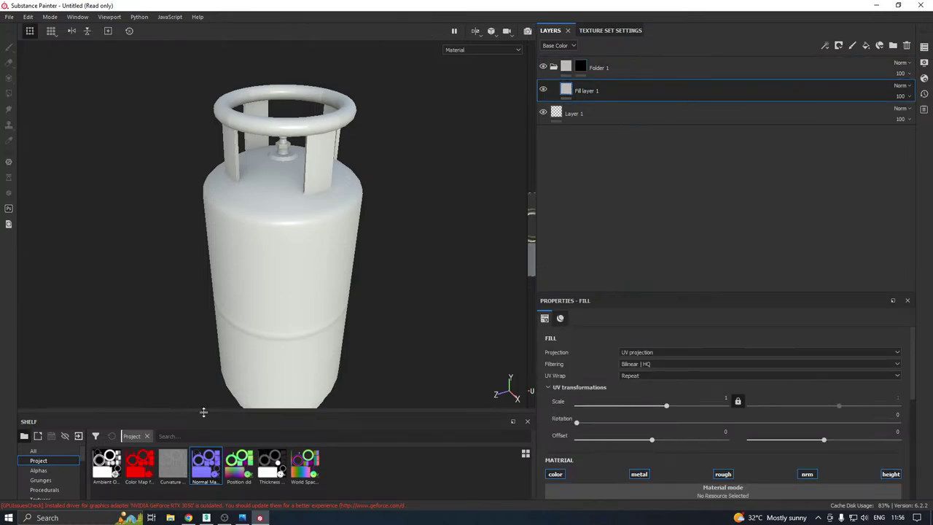
drag(204, 412, 210, 284)
click(42, 442)
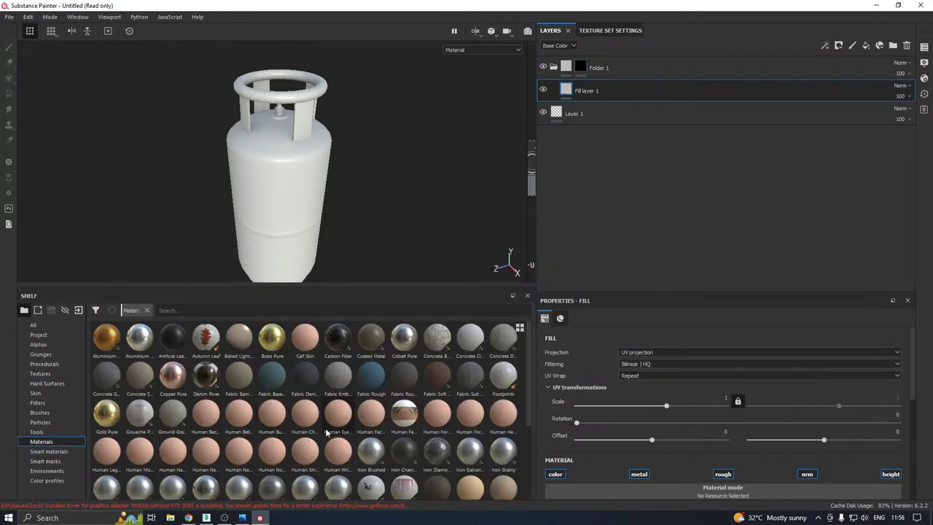
scroll(327, 430, down, 3)
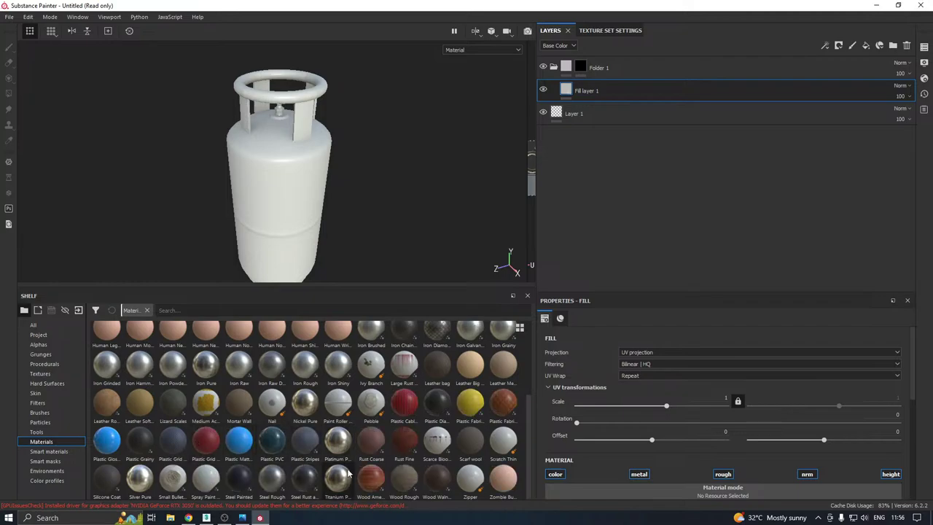
click(313, 486)
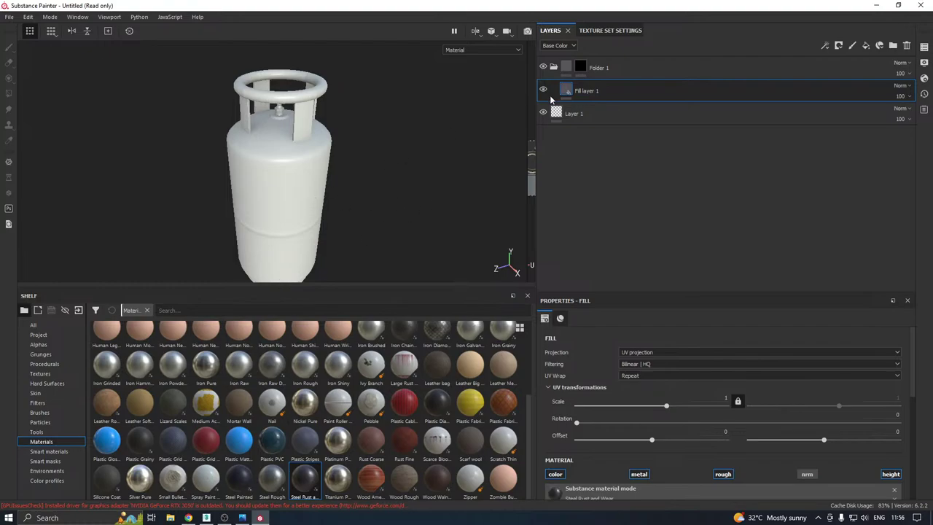
Fill the cylinder body and handle frame into Folder 1's mask using Polygon Fill in mesh fill mode, leaving out the valve
click(581, 67)
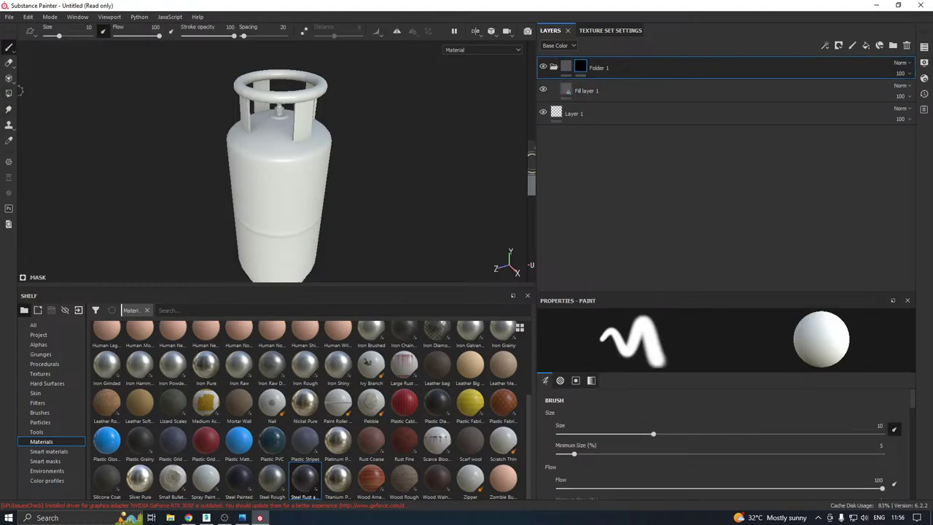
click(8, 94)
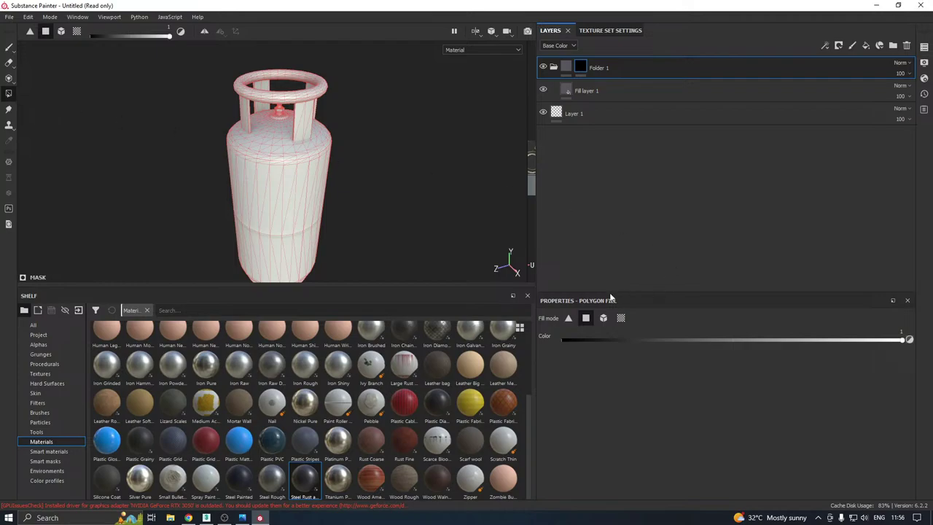
drag(591, 288, 599, 226)
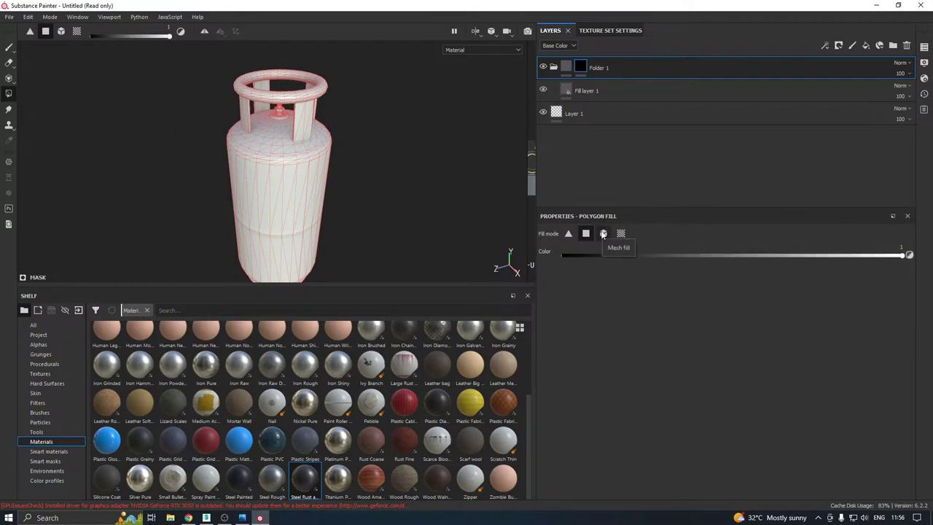
click(603, 234)
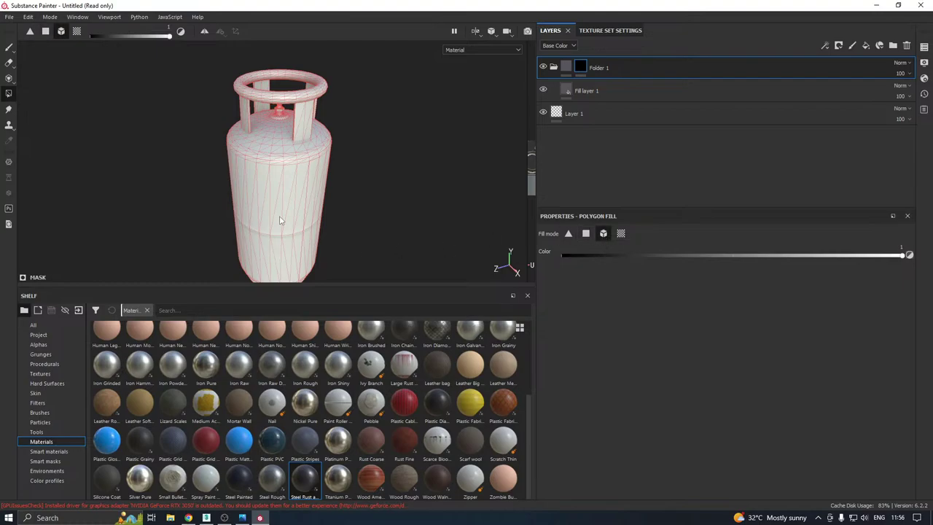
click(279, 220)
click(297, 127)
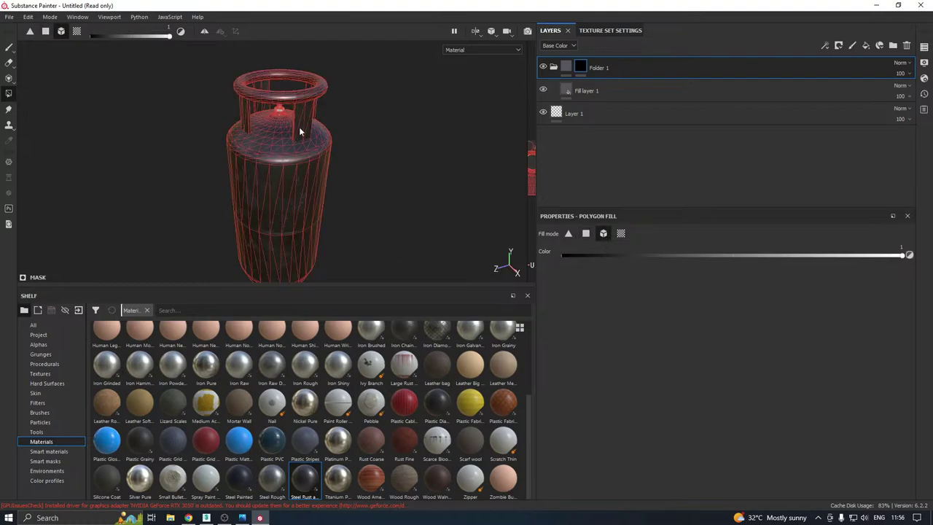
alt+drag(302, 132, 321, 134)
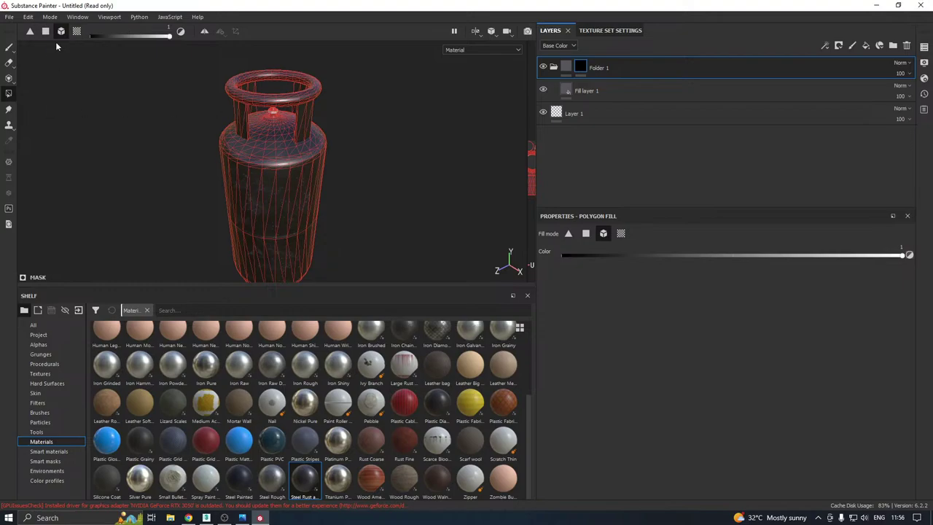
click(10, 47)
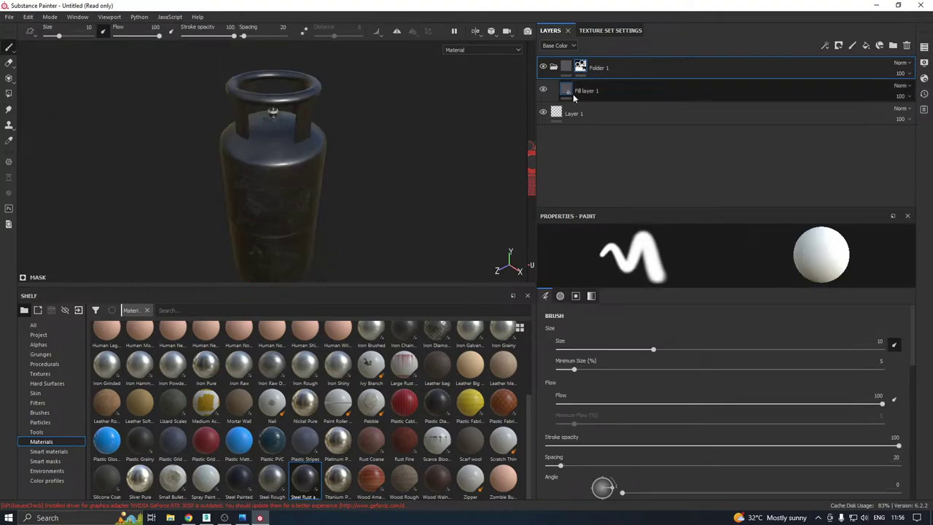
Duplicate Folder 1 with its material and invert the copy's mask so that it covers the valve
click(607, 90)
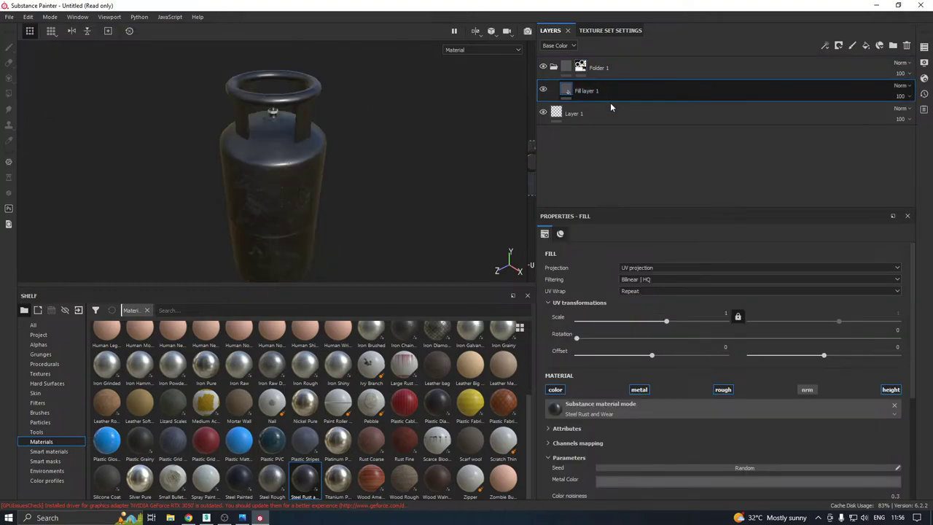
click(628, 66)
right_click(626, 65)
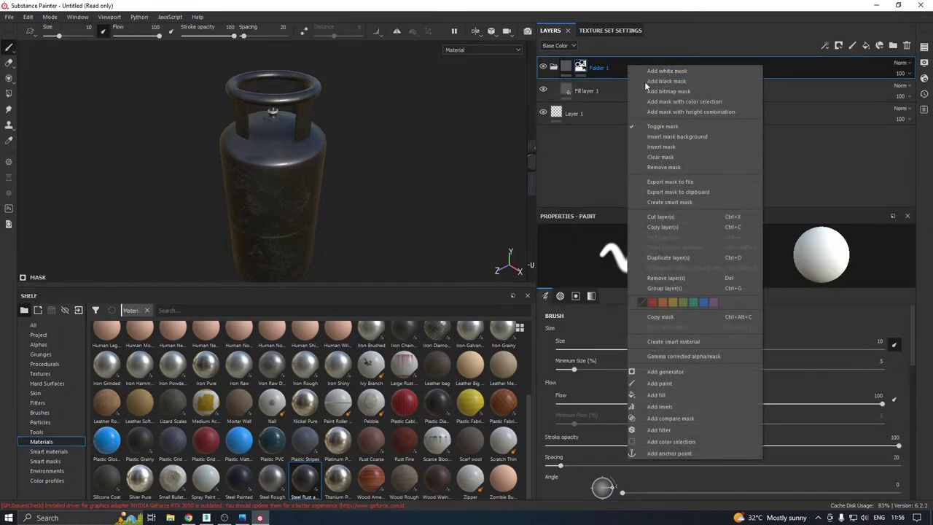
click(693, 255)
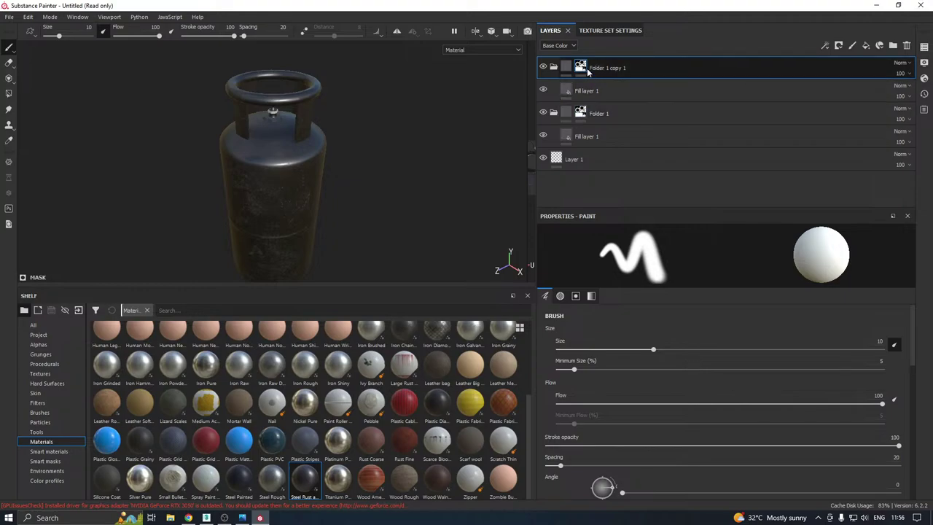
right_click(580, 65)
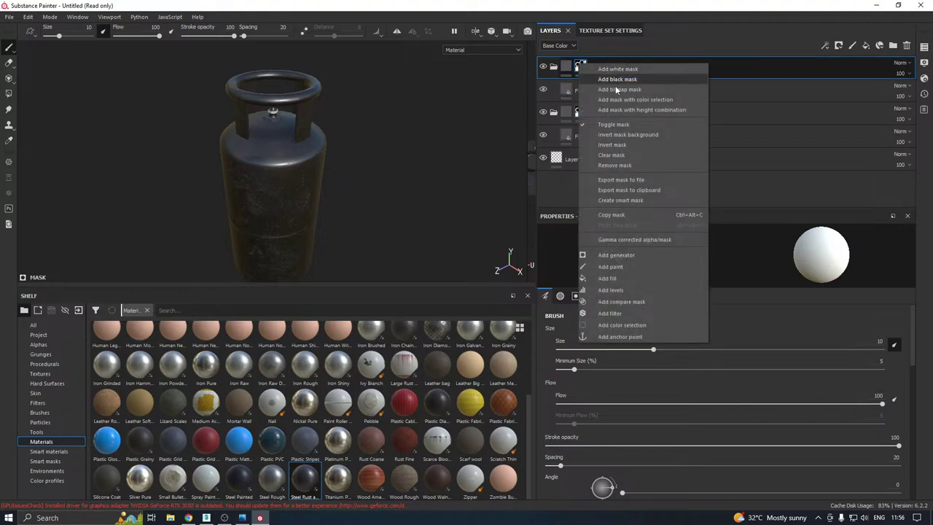
click(622, 146)
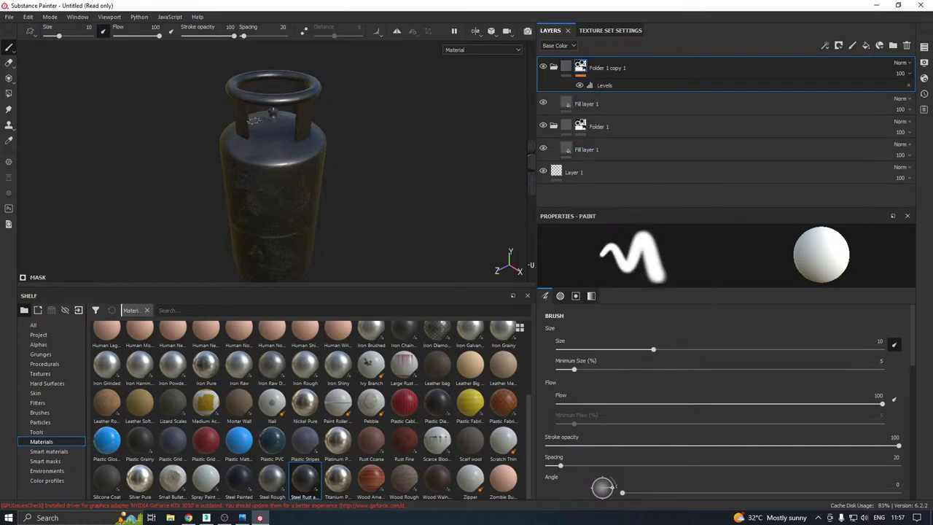
scroll(255, 120, up, 5)
alt+drag(313, 129, 519, 111)
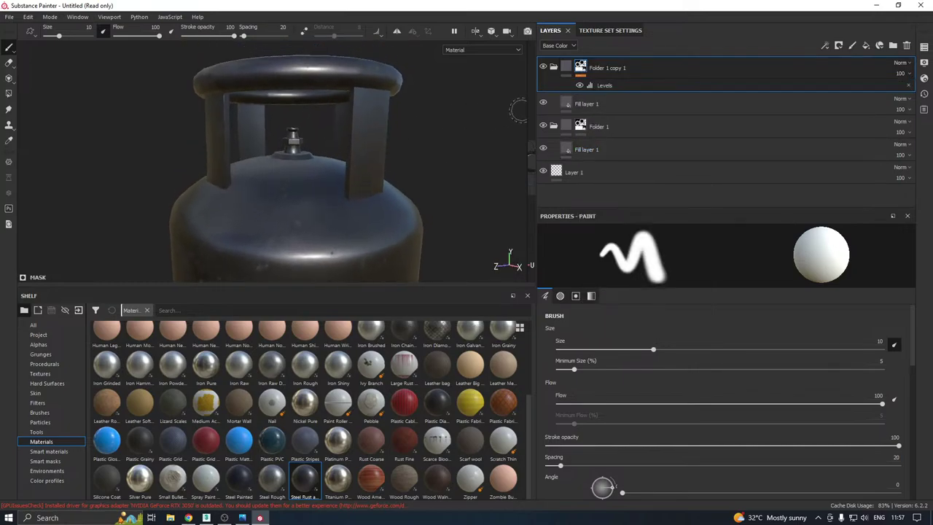
Set the metal color of the Fill layer 1 in Folder 1 copy 1 to copper, R 0.659, G 0.466, B 0.358
click(605, 104)
scroll(643, 398, down, 5)
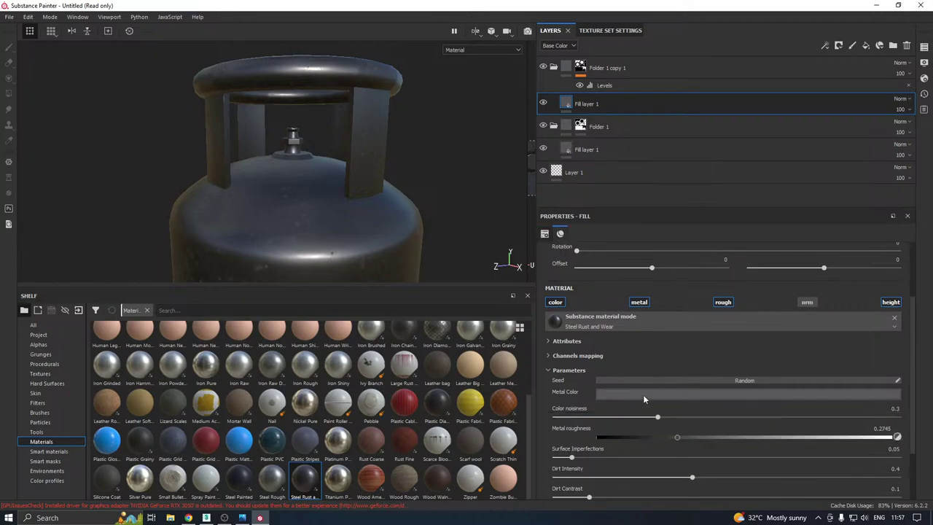
click(643, 394)
drag(731, 469, 731, 495)
click(681, 441)
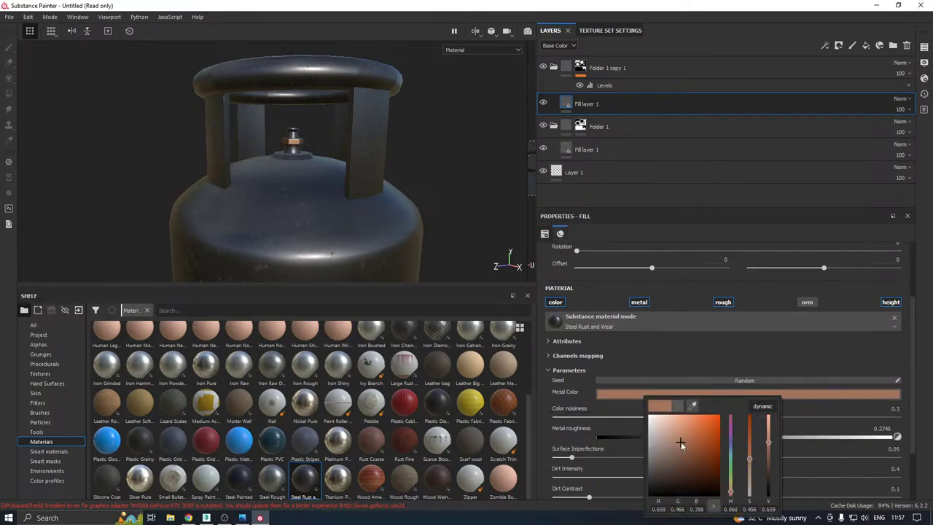
click(406, 202)
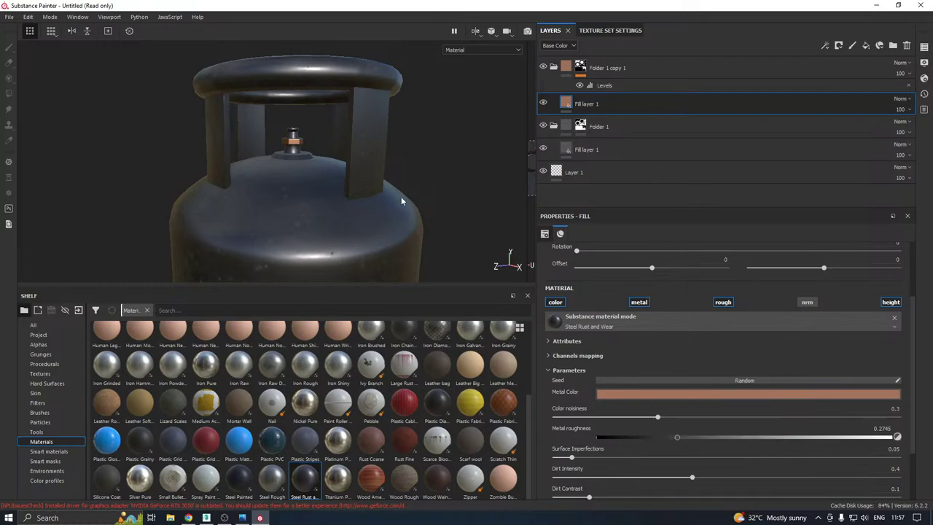
Clear the mask of Folder 1 copy 1
alt+drag(406, 202, 390, 228)
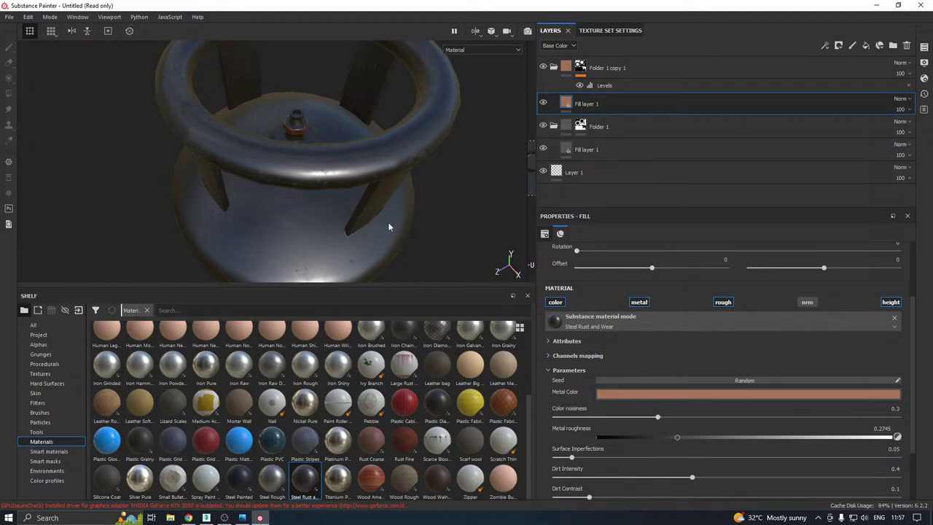
right_click(581, 66)
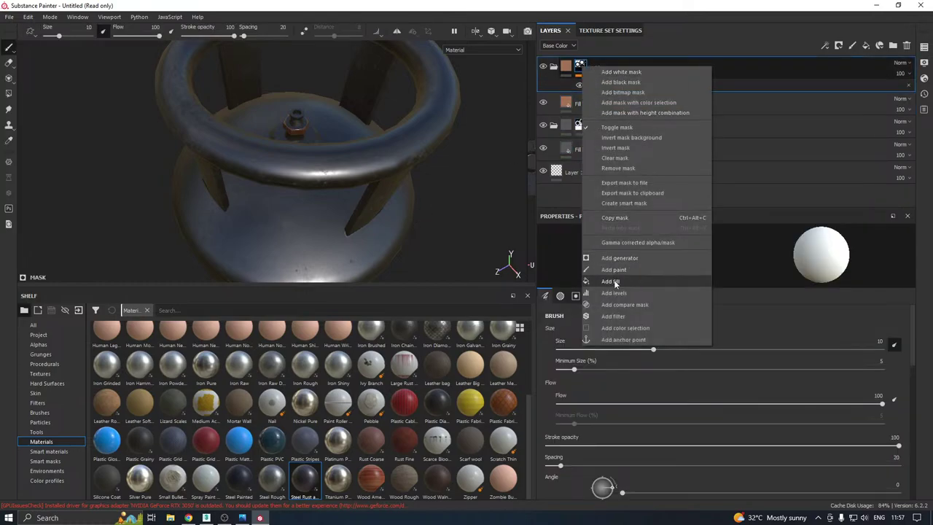
click(616, 157)
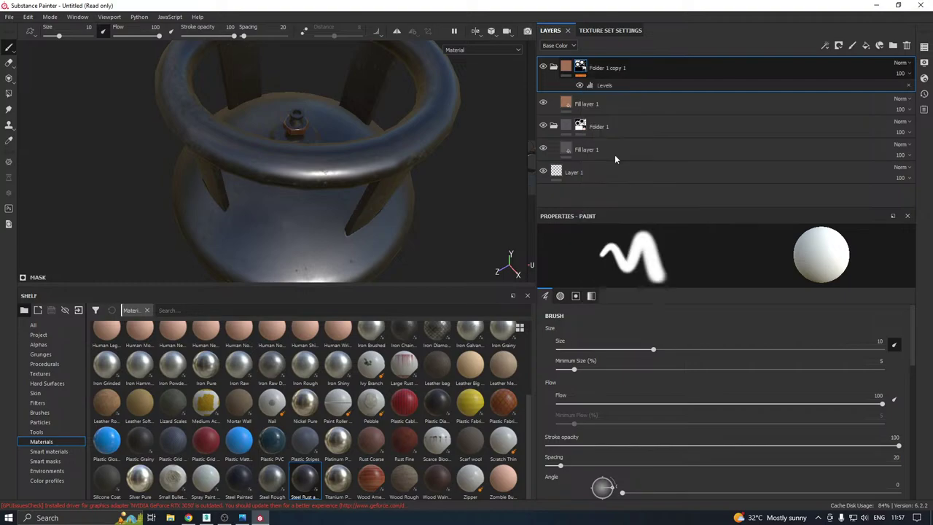
Remove the valve's nut and stem from Folder 1's mask using Polygon Fill in polygon fill mode with color 0
click(581, 115)
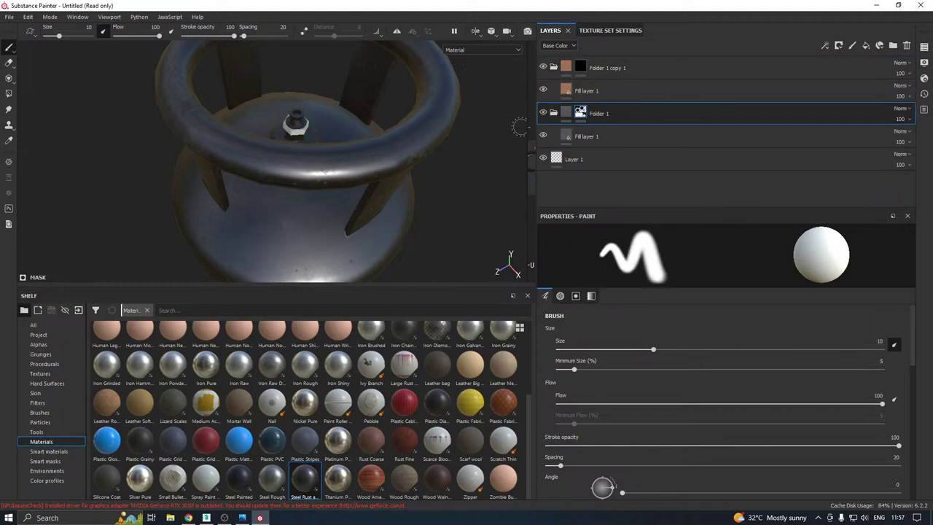
alt+drag(372, 136, 333, 177)
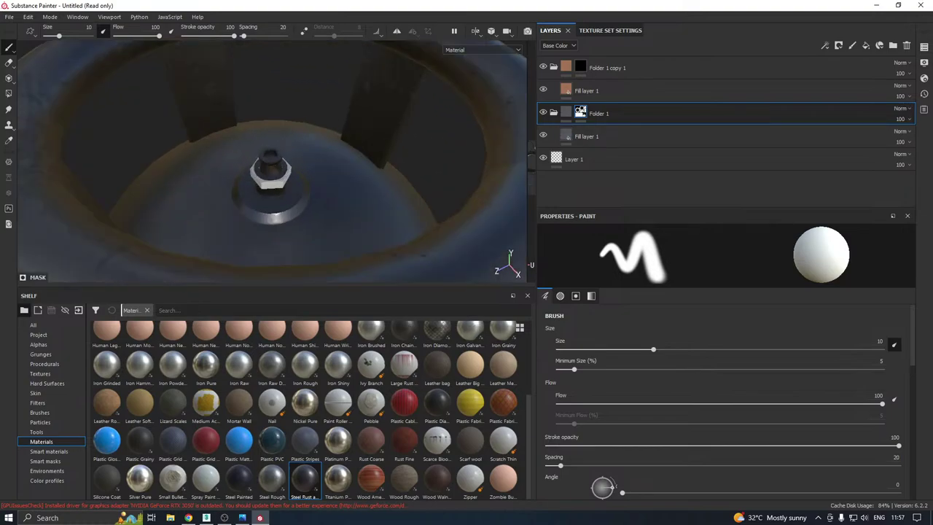
click(9, 93)
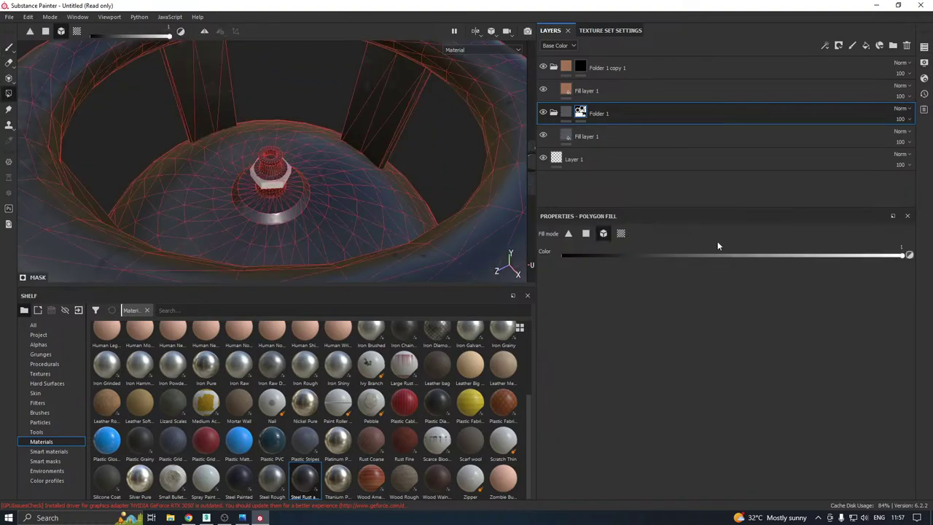
click(586, 233)
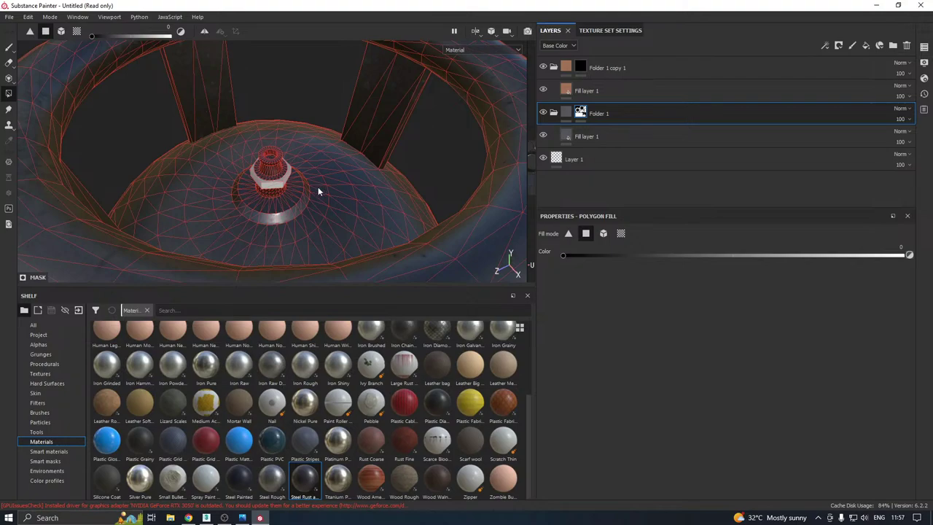
alt+drag(318, 186, 293, 155)
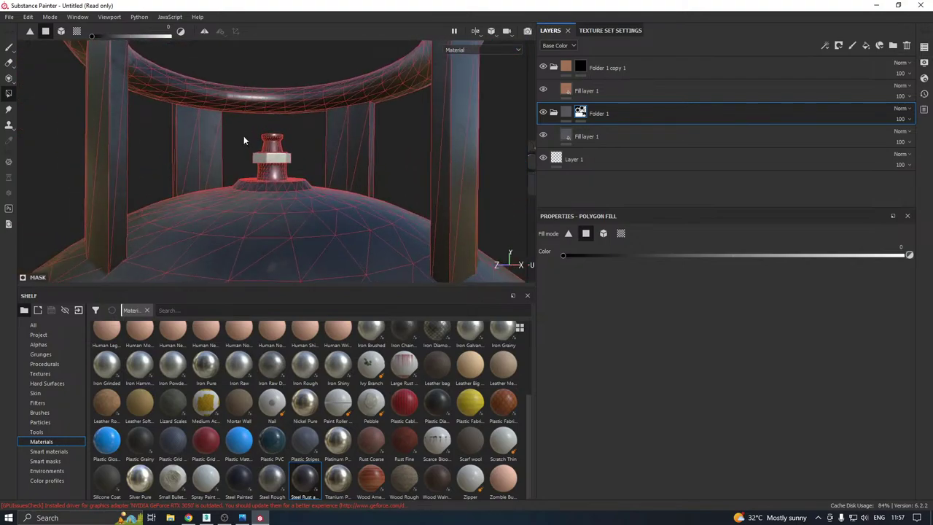
drag(234, 127, 298, 175)
alt+drag(298, 174, 312, 150)
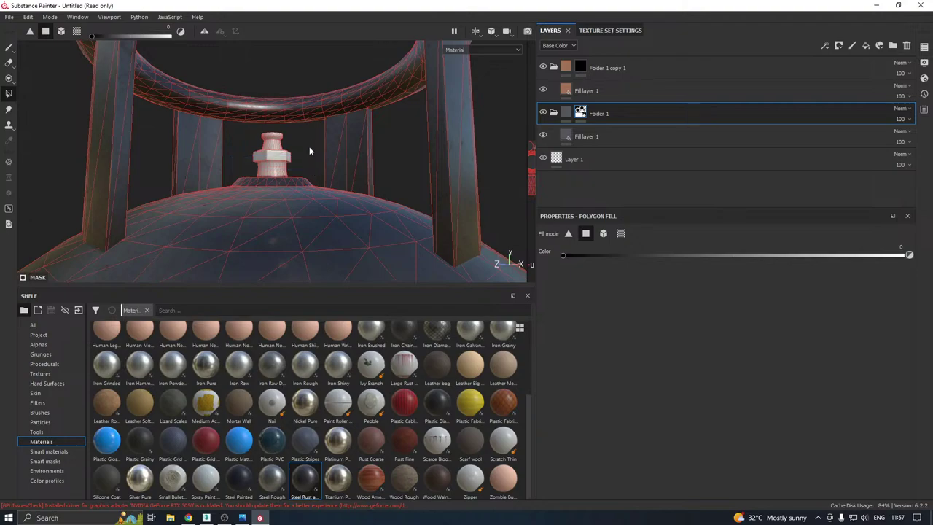
Remove the valve's remaining faces from Folder 1's mask, working around its other sides
mouse_move(309, 146)
alt+mouse_down()
mouse_move(312, 154)
mouse_move(289, 150)
mouse_move(295, 142)
alt+mouse_up()
scroll(291, 163, up, 6)
drag(191, 177, 287, 165)
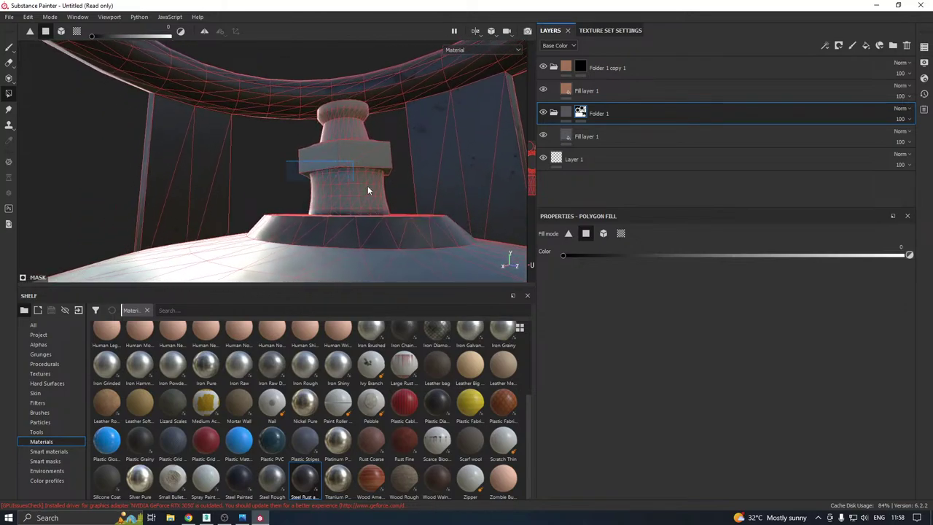
drag(409, 195, 409, 193)
alt+drag(409, 194, 430, 173)
scroll(268, 112, down, 3)
alt+drag(269, 159, 249, 207)
alt+middle_drag(249, 207, 306, 100)
scroll(311, 99, down, 5)
alt+drag(315, 100, 430, 153)
alt+drag(333, 159, 440, 125)
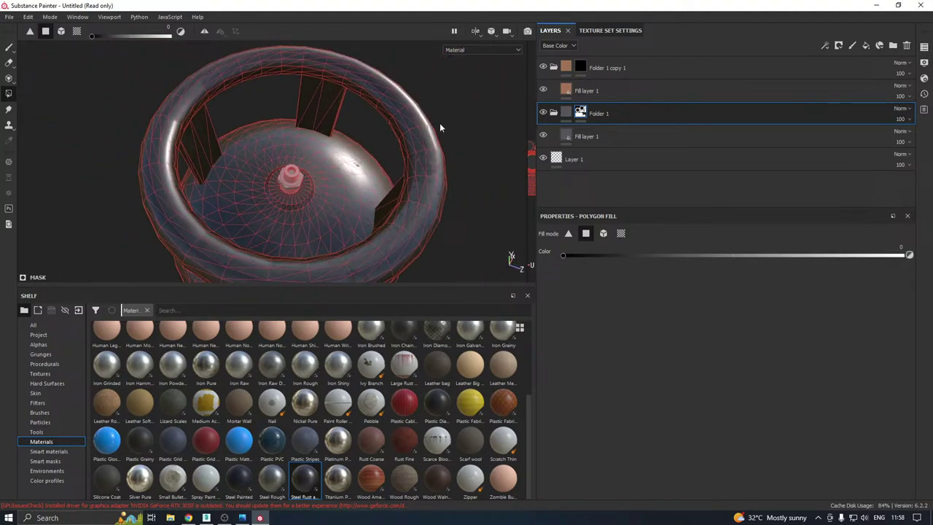
Copy Folder 1's mask into the mask of Folder 1 copy 1 and invert the pasted mask
click(8, 48)
right_click(581, 111)
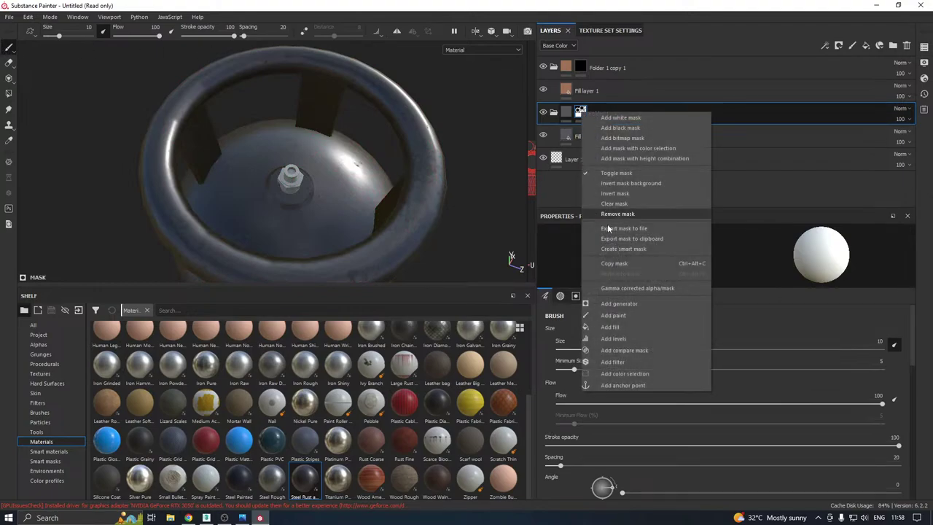
click(615, 263)
click(585, 70)
right_click(584, 69)
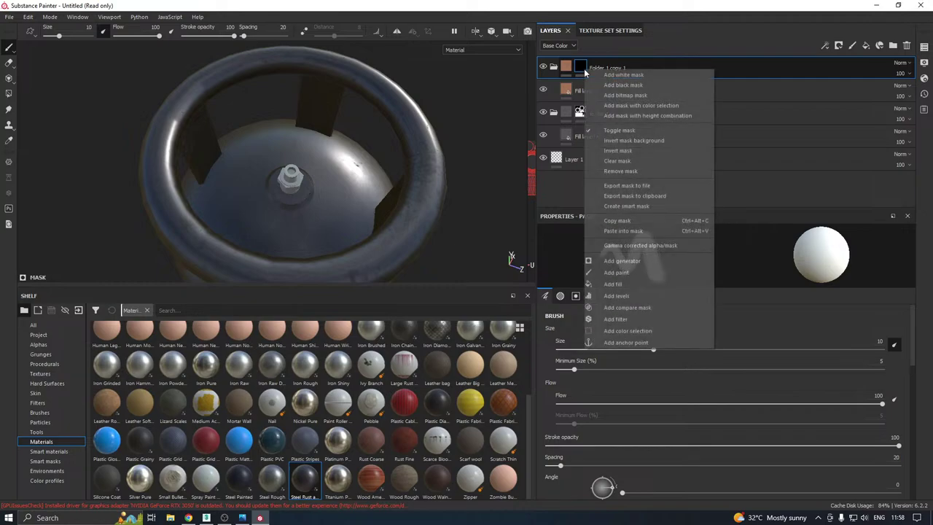
click(623, 231)
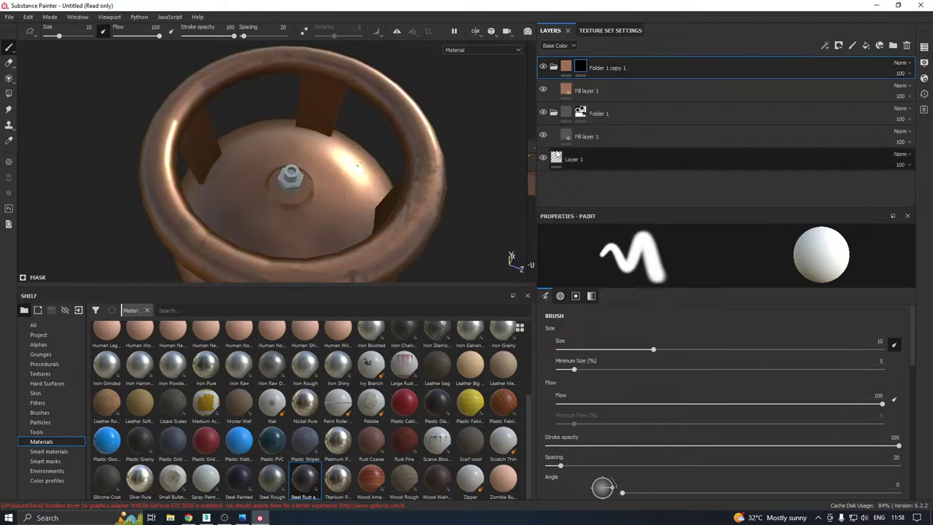
right_click(582, 69)
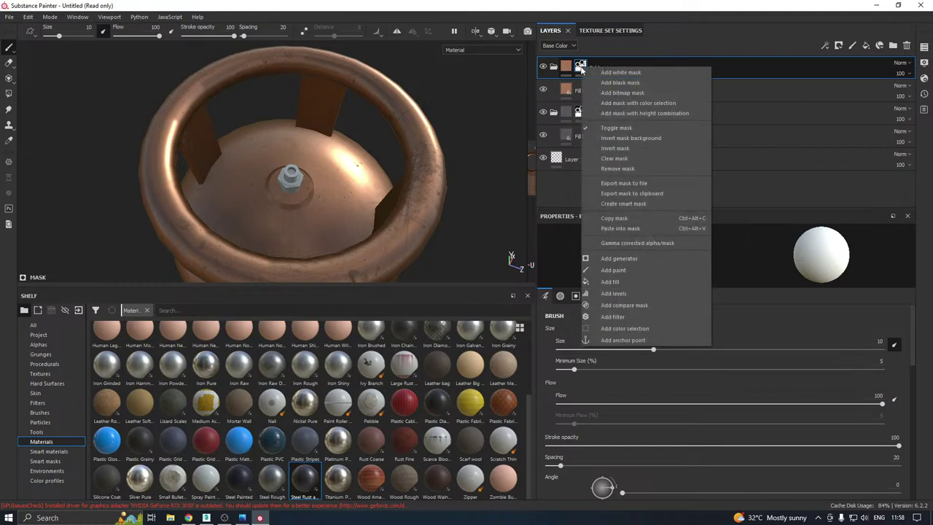
click(617, 149)
Save the project as Gas in the SP folder
alt+drag(350, 146, 308, 430)
alt+drag(320, 209, 204, 244)
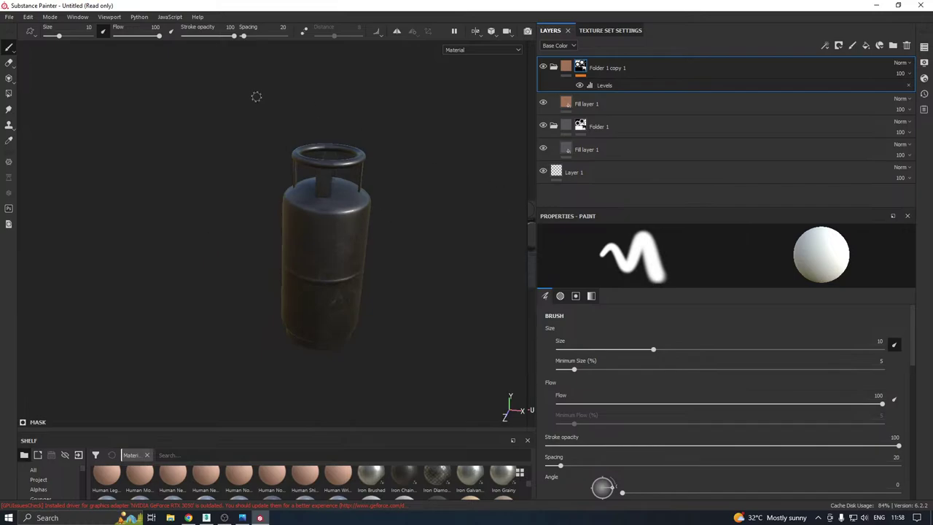
key(ctrl+s)
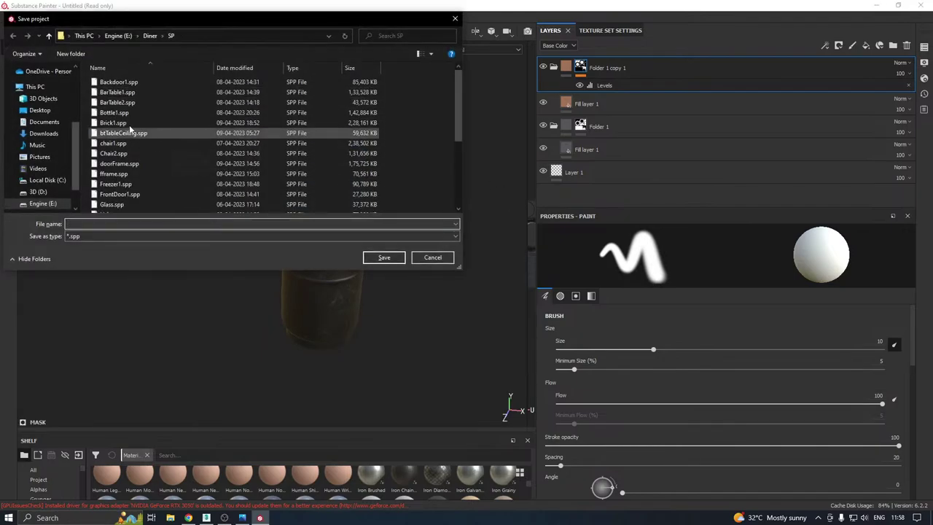
text(Gas)
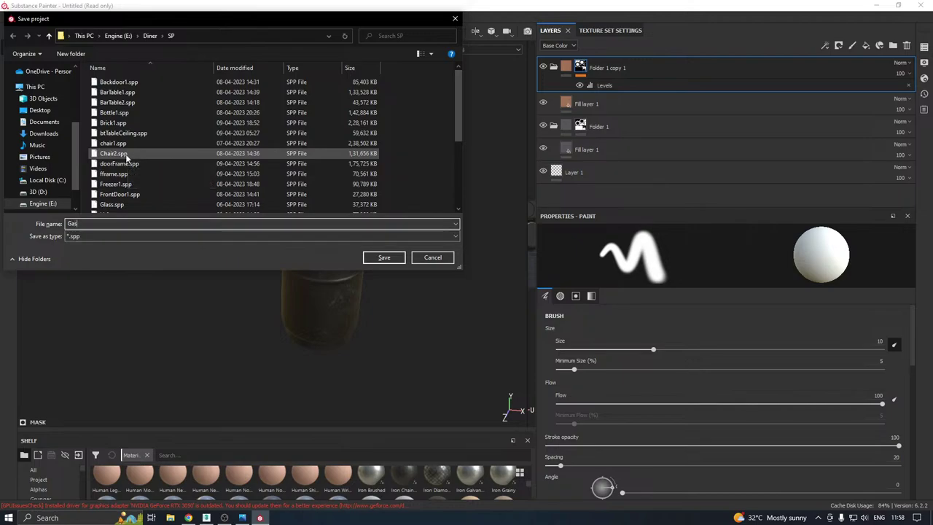
click(378, 259)
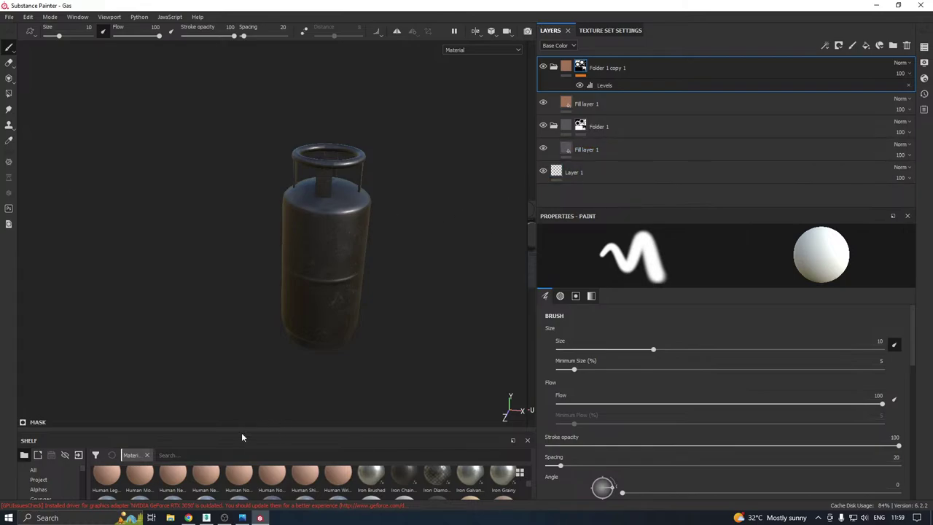
Enable the normal channel on Folder 1's Fill layer 1 and set its metal color to muted red, R 0.551, G 0.287, B 0.277
drag(237, 431, 227, 368)
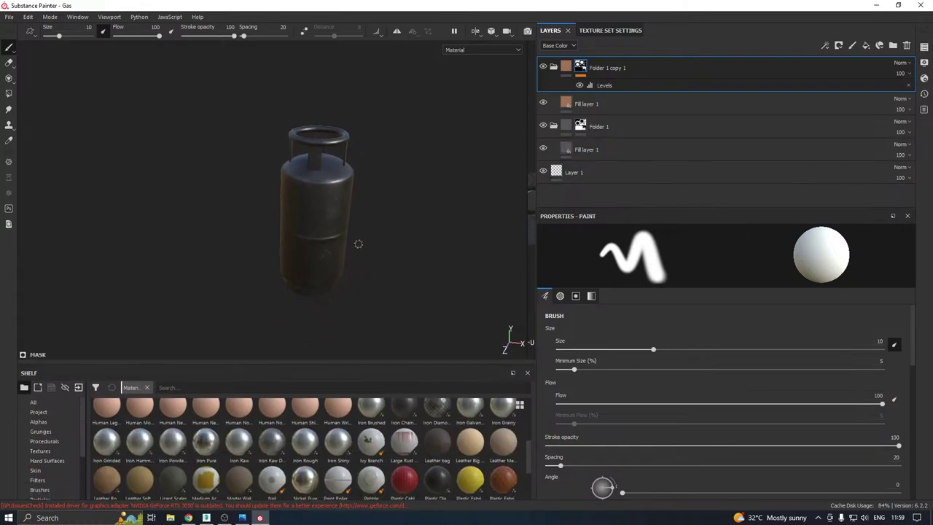
scroll(358, 226, up, 2)
click(590, 155)
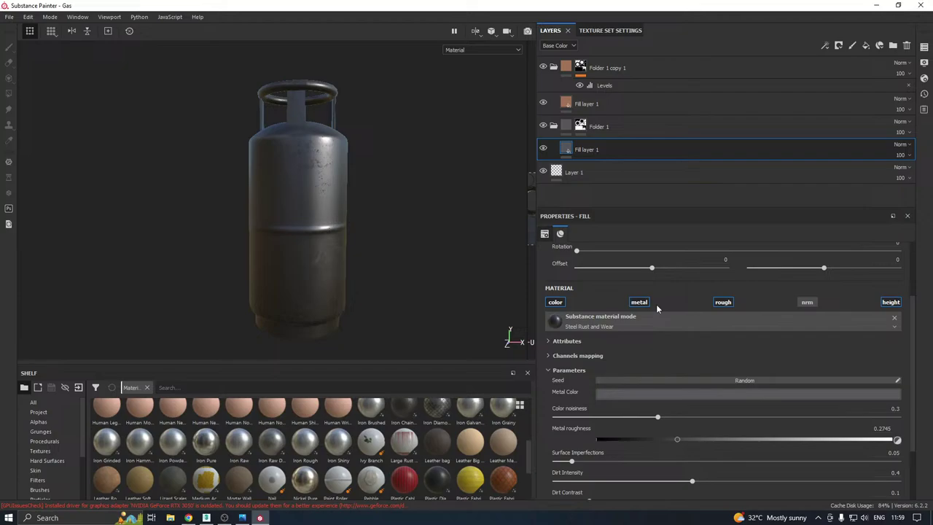
click(656, 392)
click(808, 302)
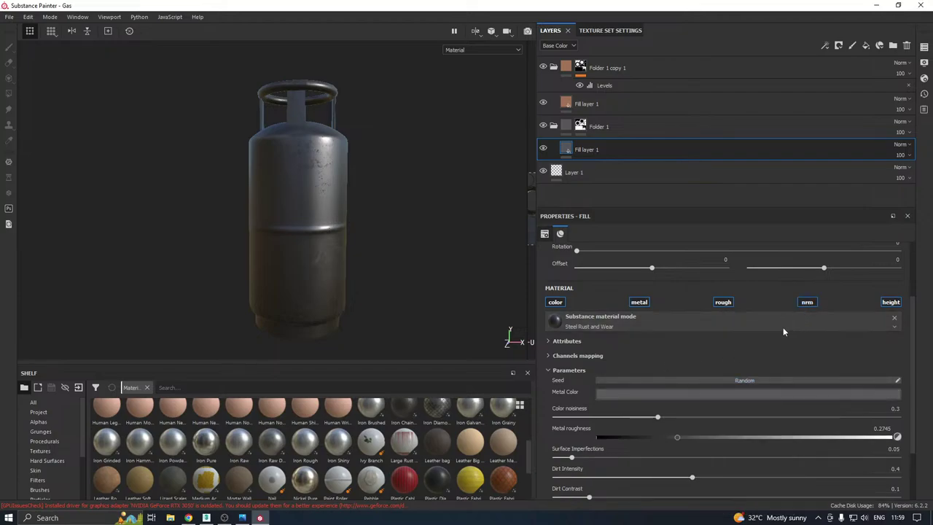
click(657, 393)
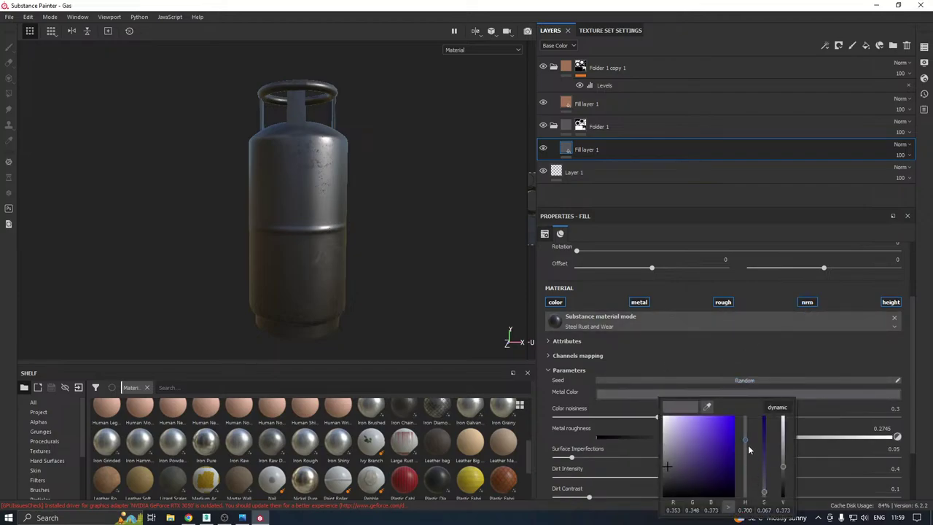
drag(748, 446, 744, 498)
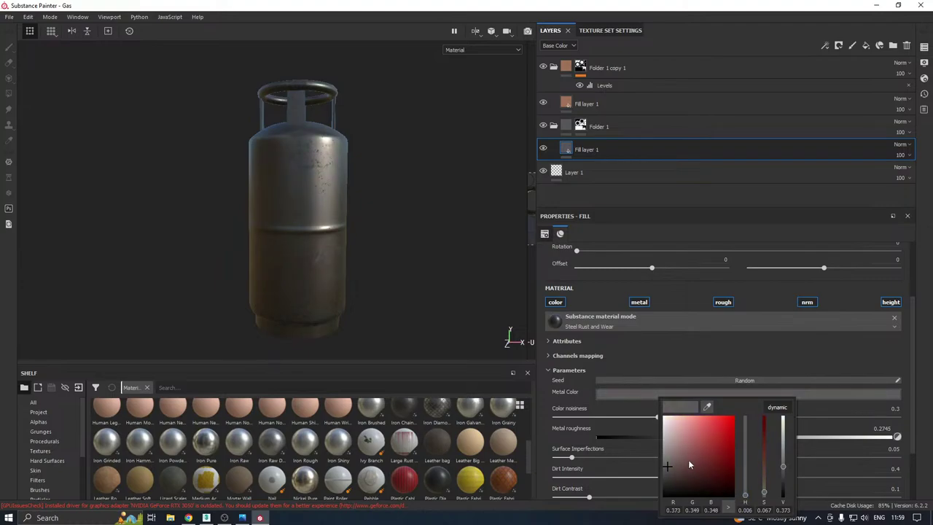
click(699, 451)
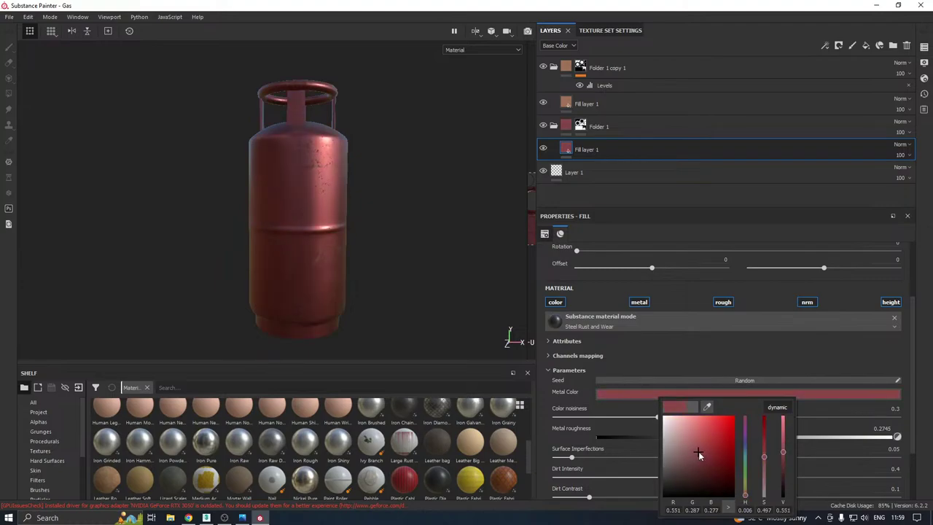
alt+drag(349, 281, 355, 295)
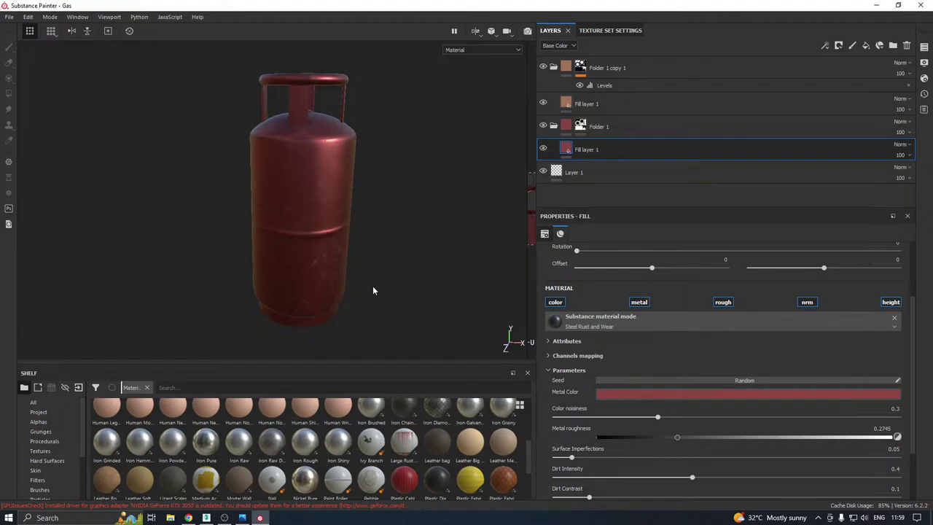
alt+middle_drag(500, 271, 475, 250)
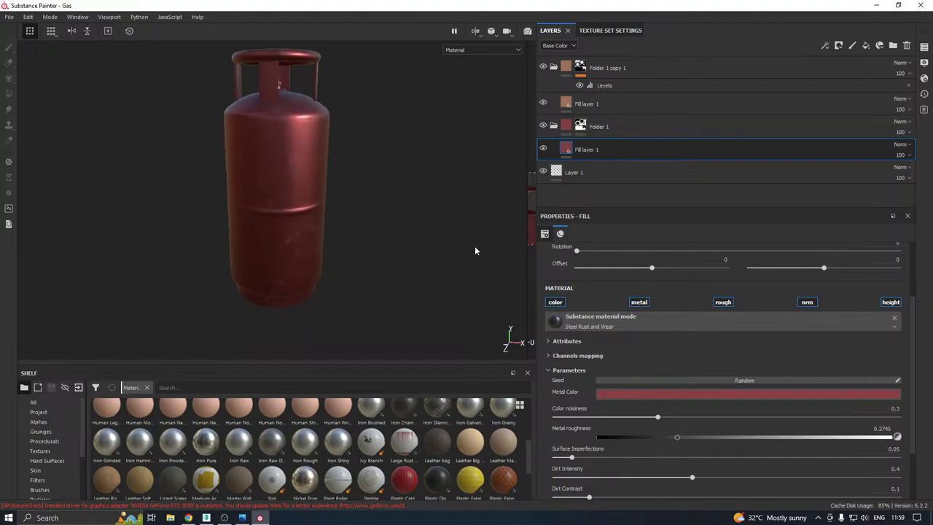
Disable the metal channel on Folder 1's Fill layer 1 and set its metal color to bright red, R 0.671, G 0.037, B 0.014
click(638, 302)
alt+drag(427, 324, 455, 281)
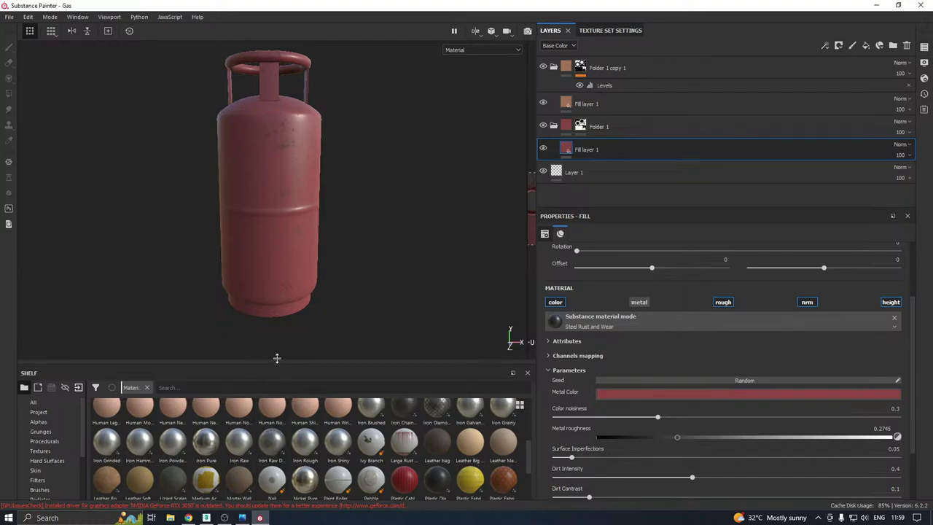
drag(279, 364, 280, 342)
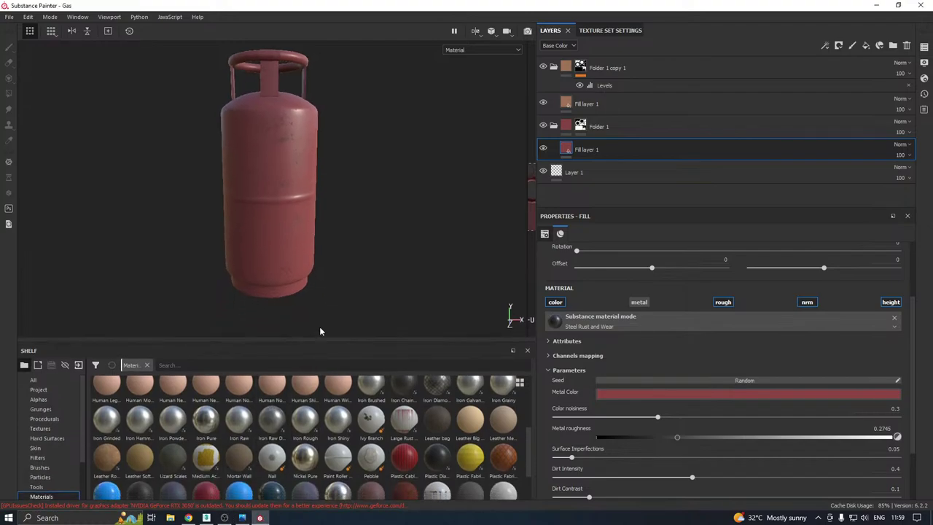
click(629, 392)
drag(698, 433, 699, 437)
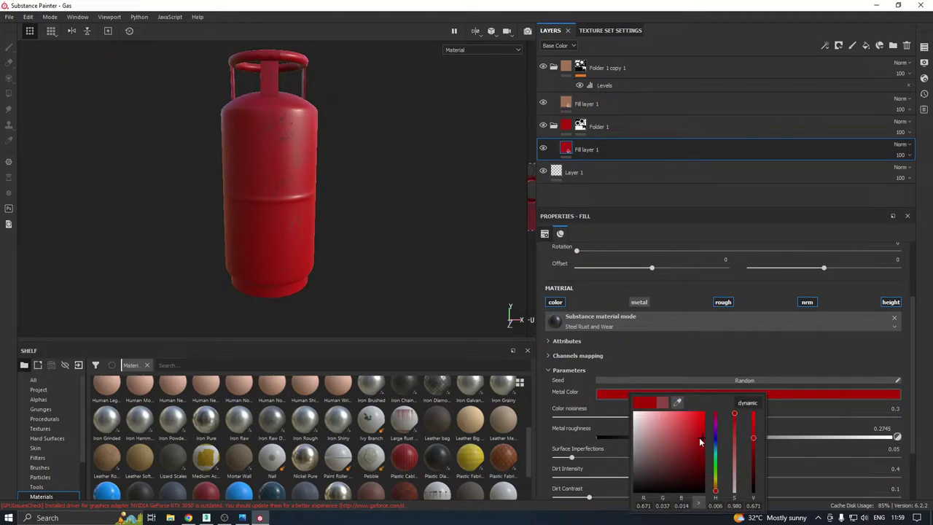
click(389, 229)
Compare the red cylinder with the metal channel switched on and off, leaving it off
alt+drag(394, 205, 345, 235)
click(639, 302)
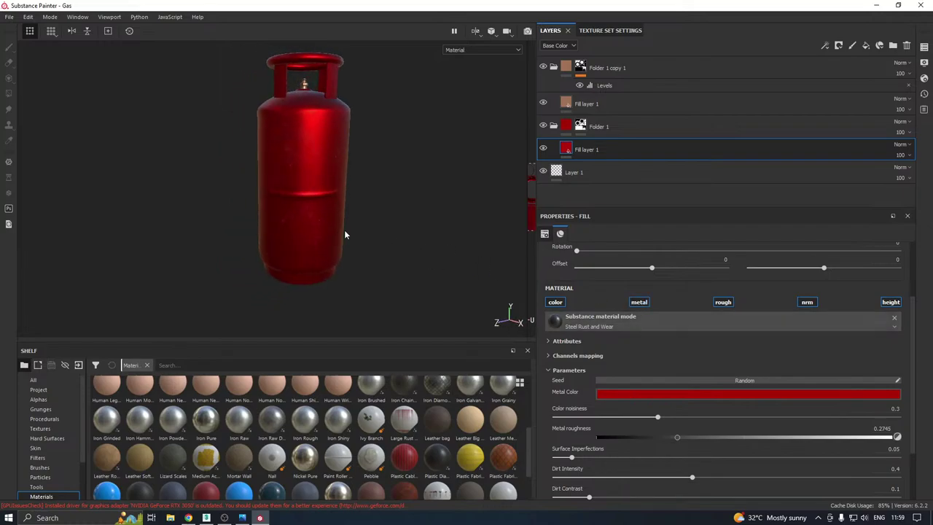
click(645, 303)
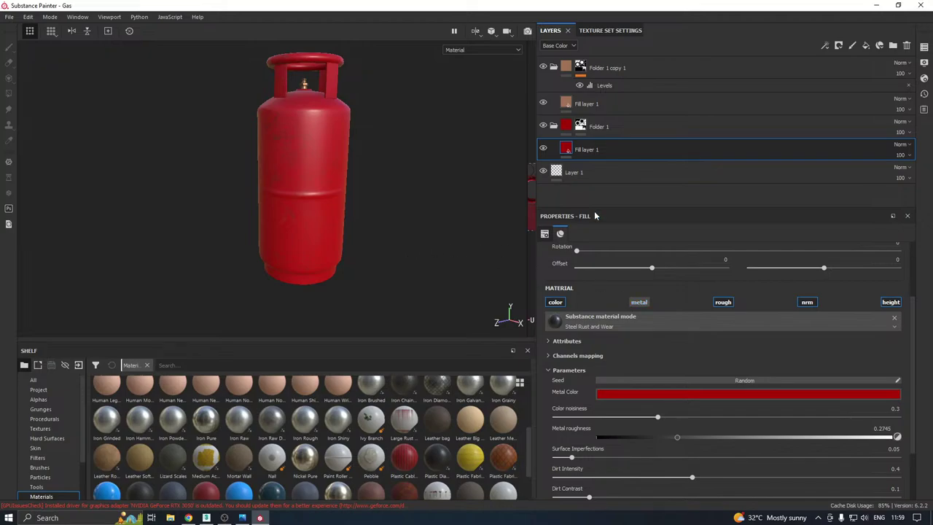
Apply the Steel Painted material to Folder 1's Fill layer 1 and set its paint color to red, R 0.653, G 0.115, B 0.115
scroll(365, 434, down, 1)
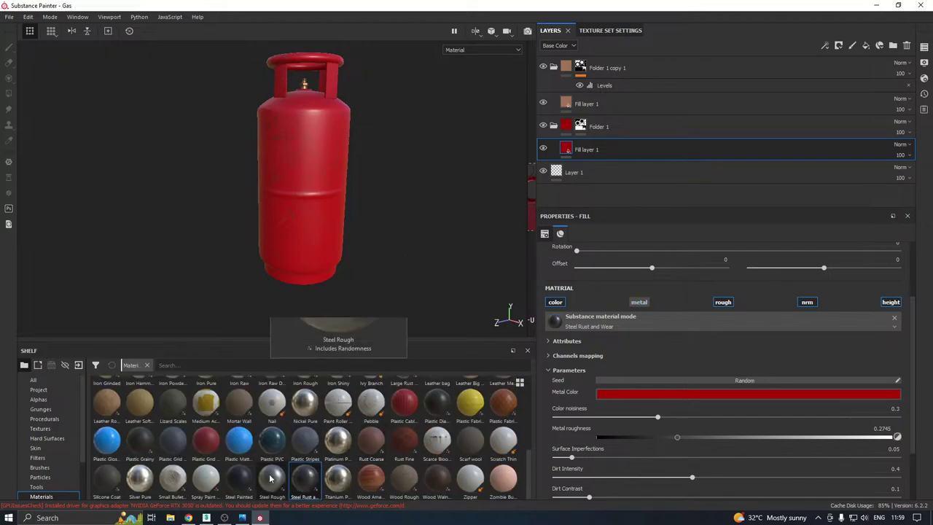
click(241, 479)
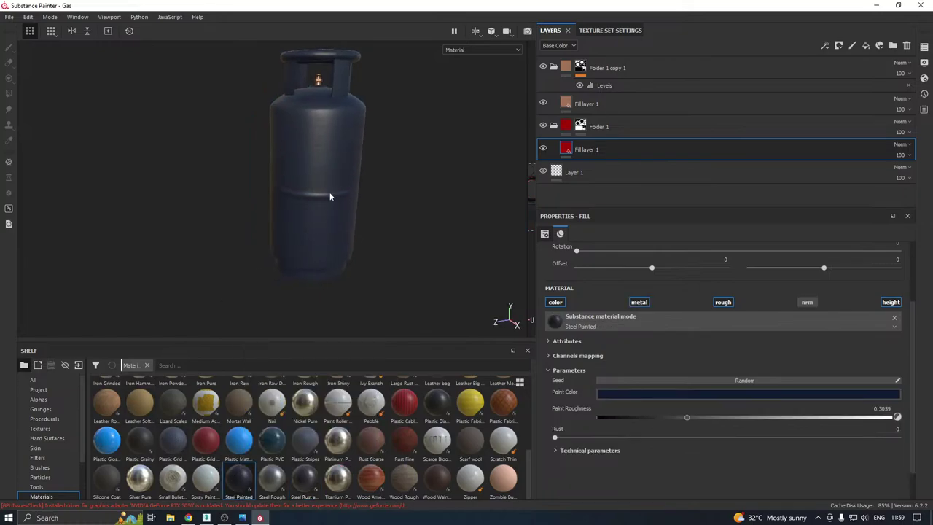
scroll(361, 253, up, 2)
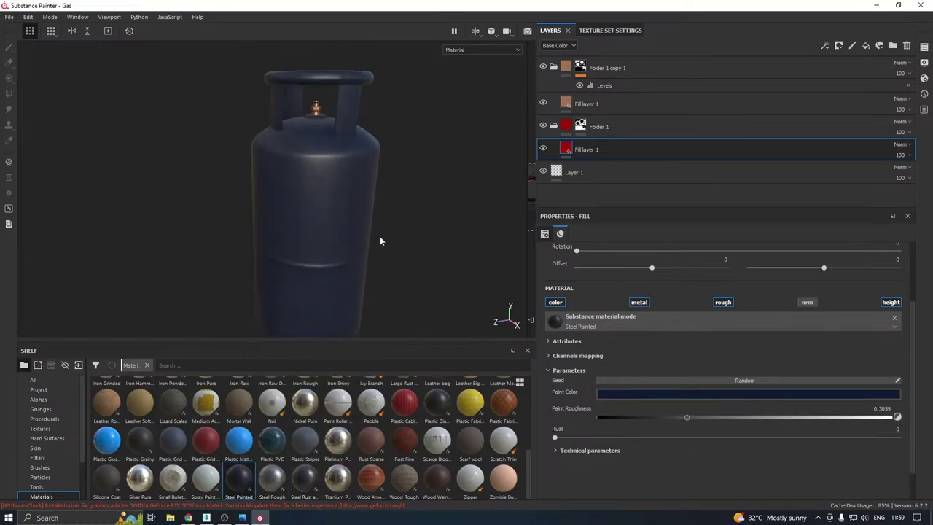
click(649, 394)
drag(735, 457, 736, 491)
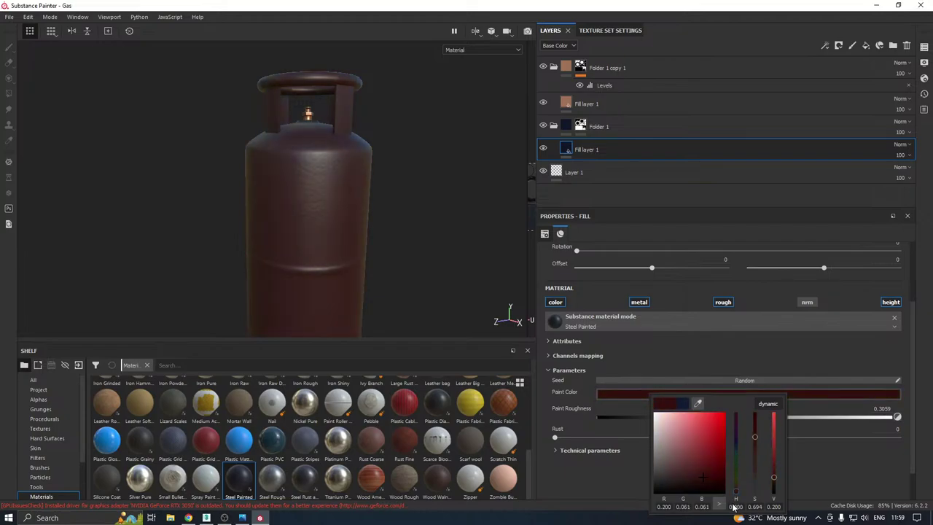
click(713, 440)
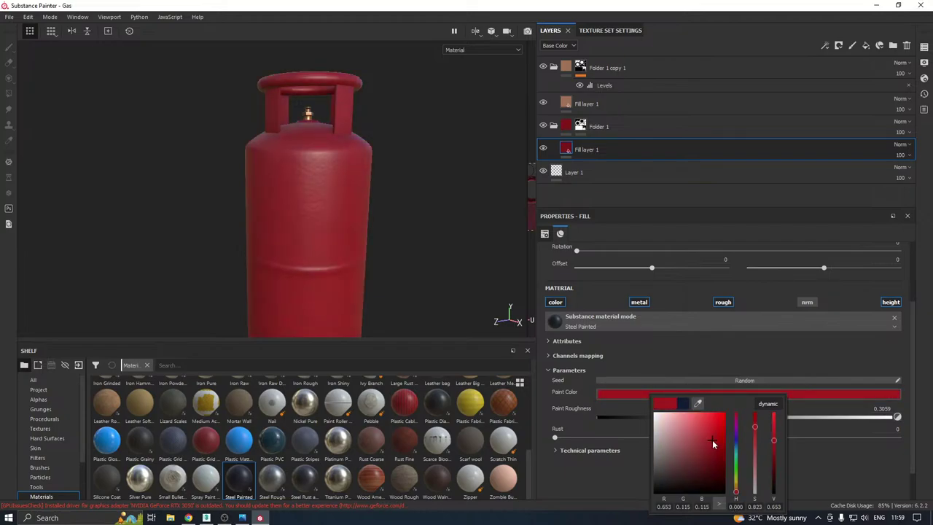
alt+drag(328, 208, 415, 241)
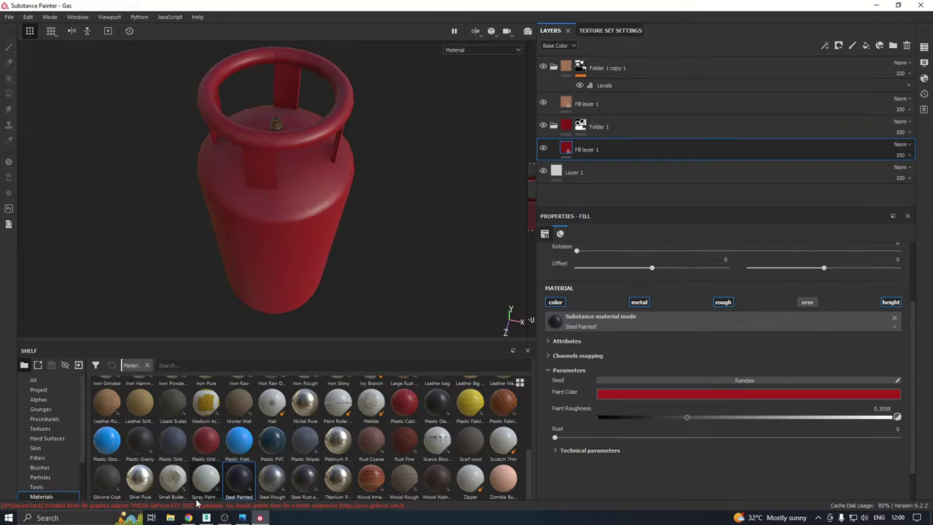
Select the copper Fill layer 1 in Folder 1 copy 1, review its material on the valve and save the project
click(578, 103)
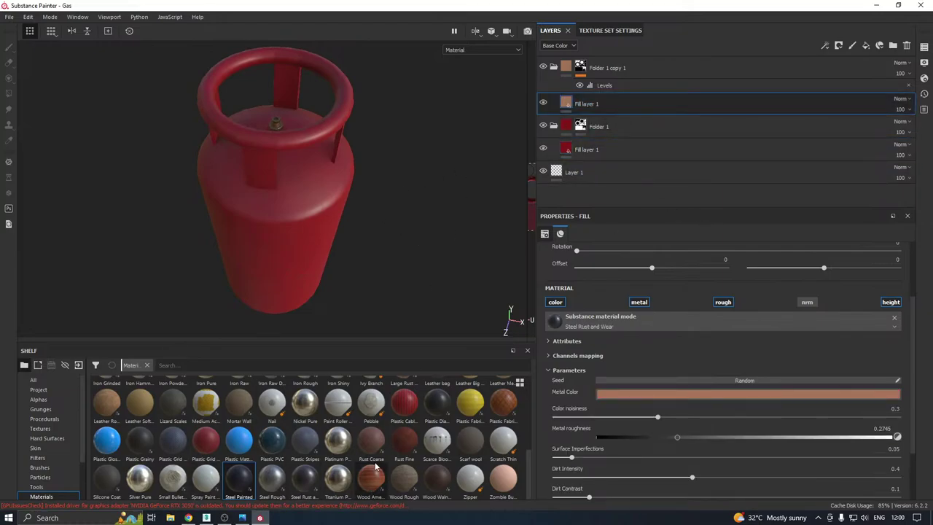
alt+drag(379, 223, 353, 208)
scroll(337, 176, up, 4)
alt+drag(186, 186, 221, 205)
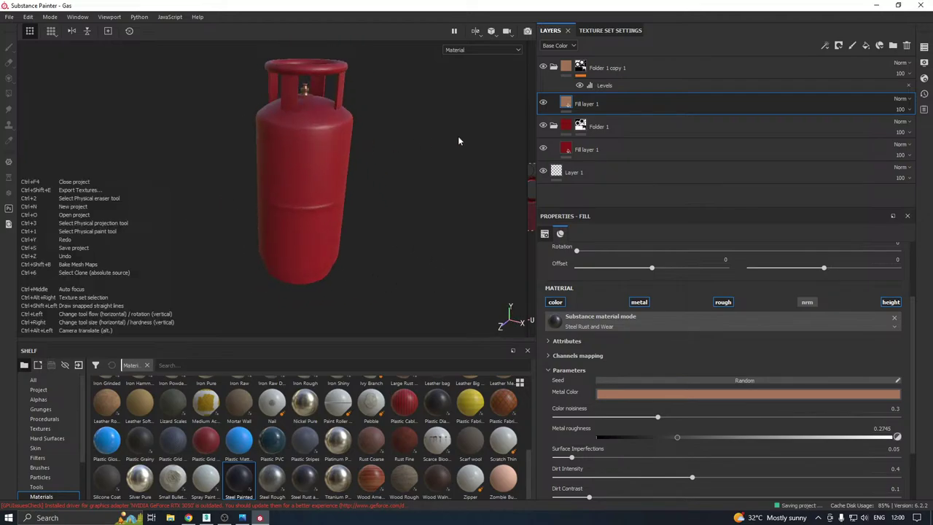
Duplicate Folder 1's Fill layer 1 and set the copy's paint color to dark gray, 0.240 for R, G and B
click(602, 149)
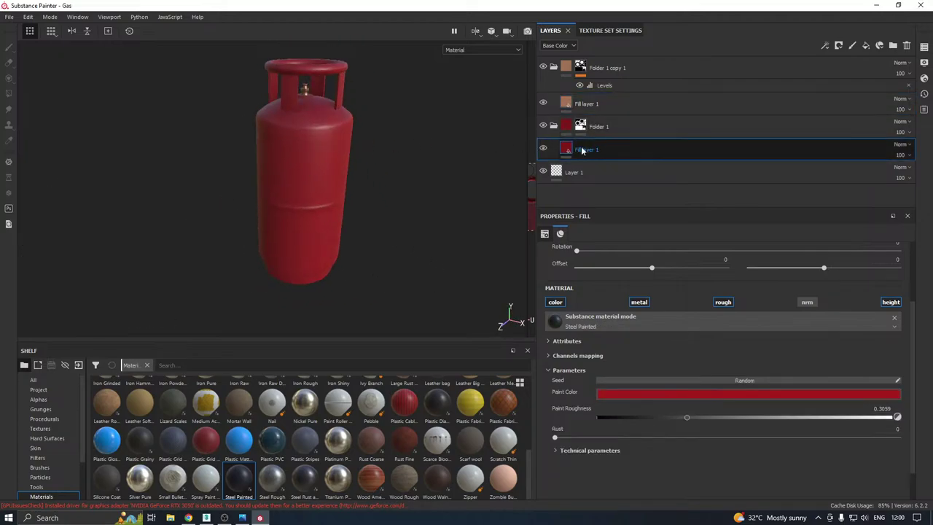
right_click(589, 152)
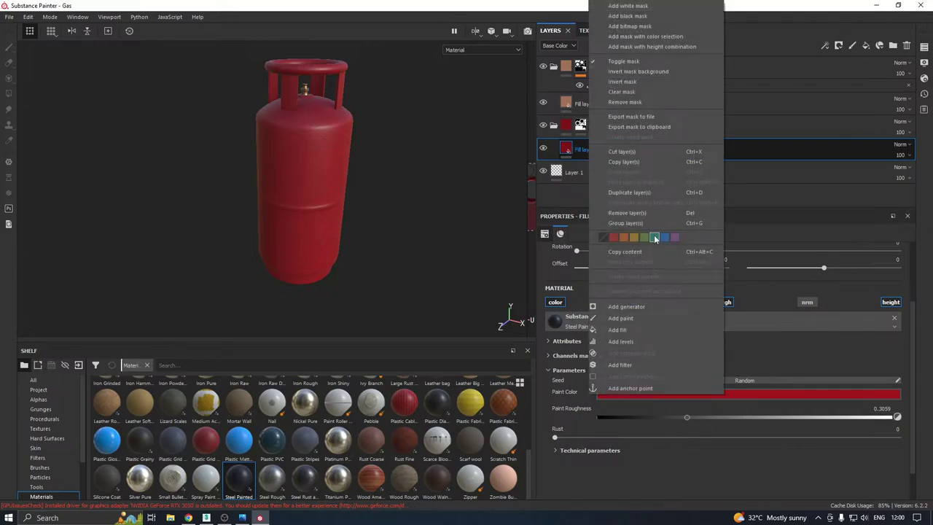
click(633, 194)
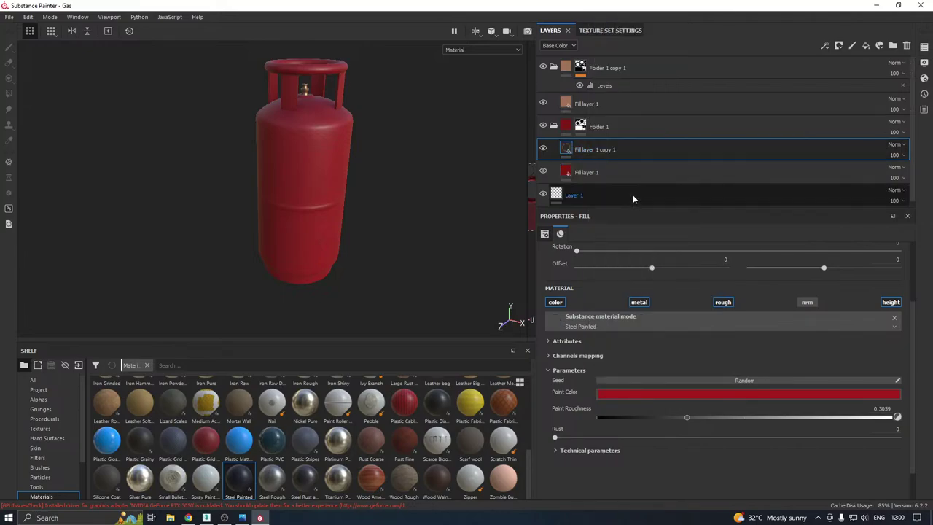
click(637, 394)
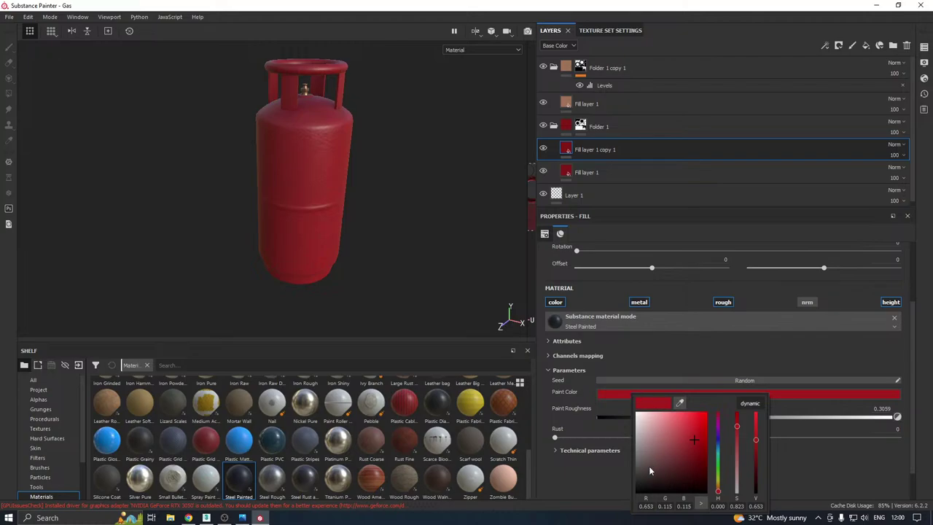
drag(642, 465, 636, 478)
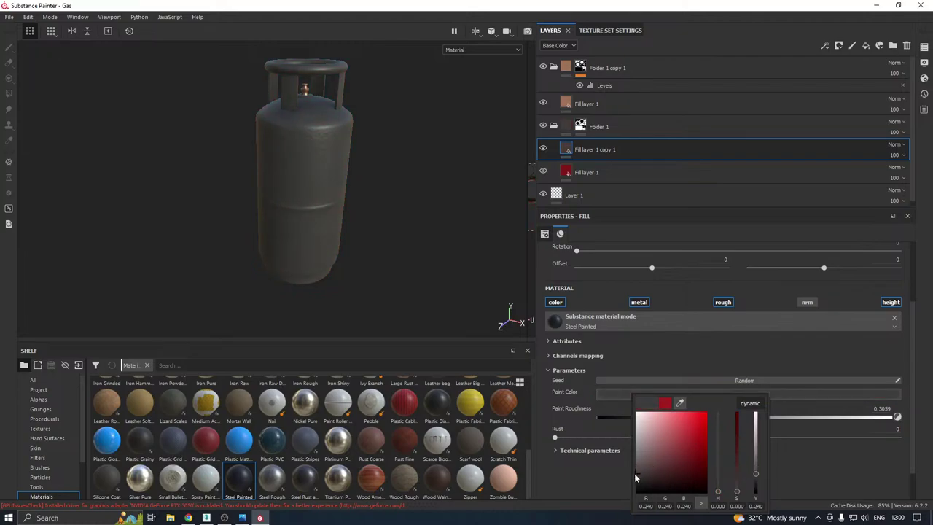
alt+drag(267, 155, 355, 153)
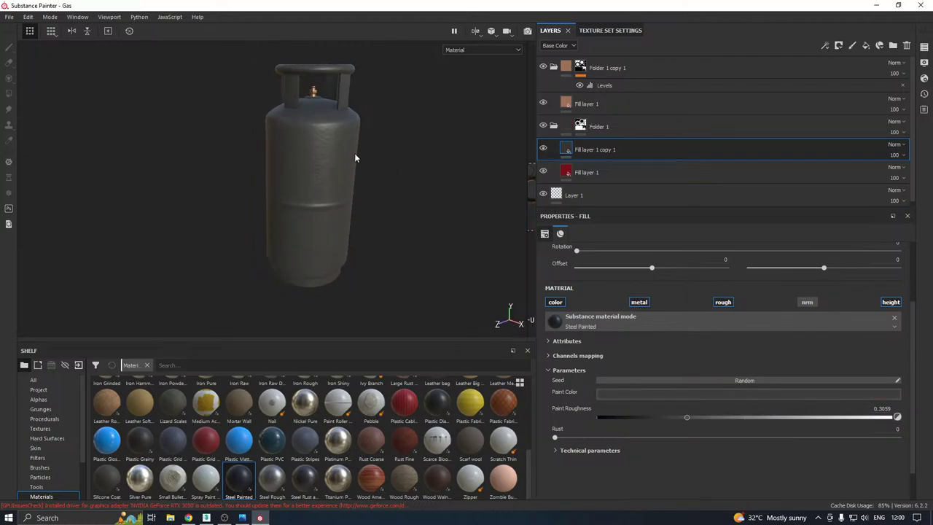
scroll(394, 155, up, 4)
scroll(316, 171, down, 1)
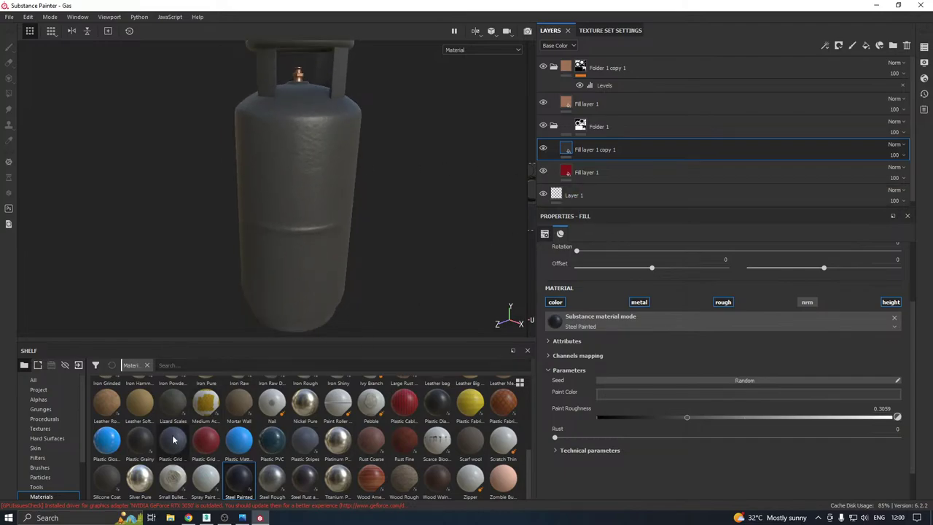
Apply the Edges Scratched smart mask to Fill layer 1 copy 1 and inspect the wear on the cylinder body
scroll(62, 465, down, 2)
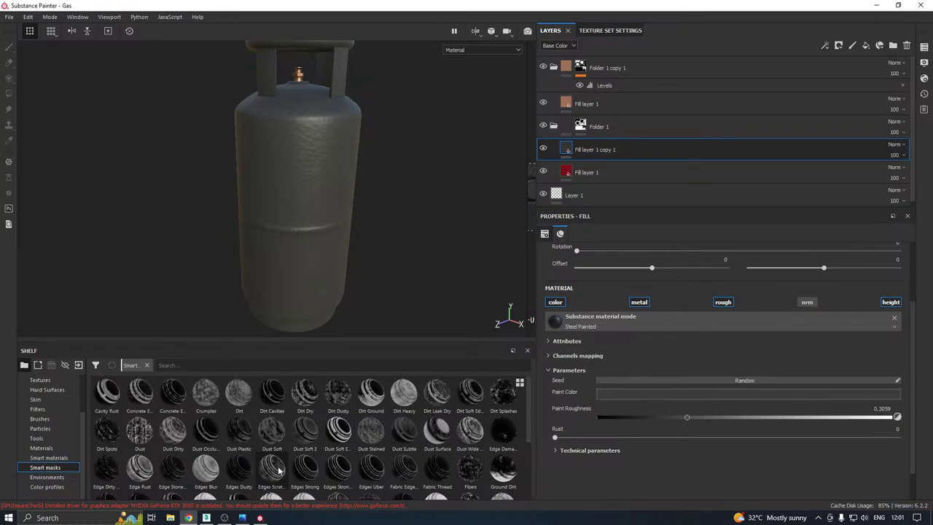
mouse_move(278, 470)
mouse_down()
mouse_move(646, 180)
mouse_move(662, 161)
mouse_move(647, 149)
mouse_up()
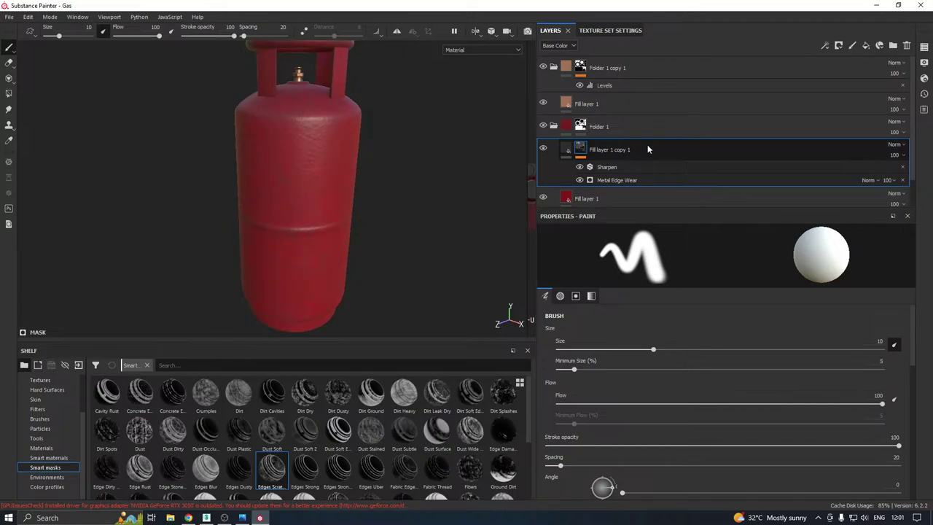
scroll(255, 129, up, 4)
alt+drag(349, 181, 372, 167)
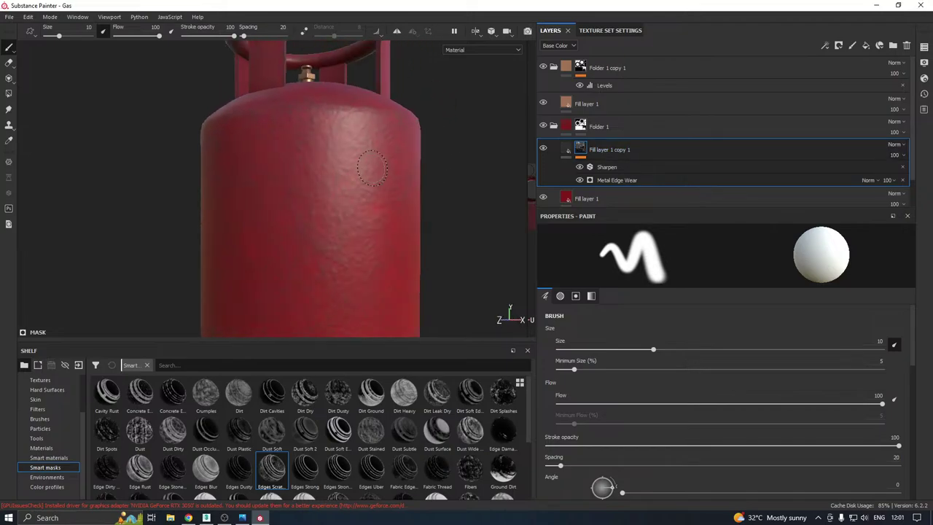
alt+middle_drag(367, 266, 314, 123)
alt+drag(314, 122, 324, 160)
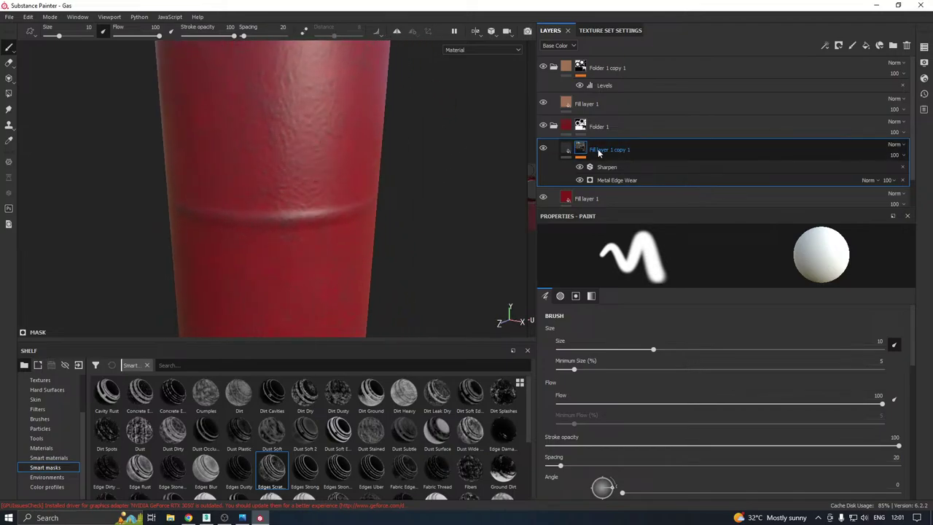
Set the Metal Edge Wear generator's wear contrast to 0.66 and wear level to 0.91 on Fill layer 1 copy 1's mask
click(624, 182)
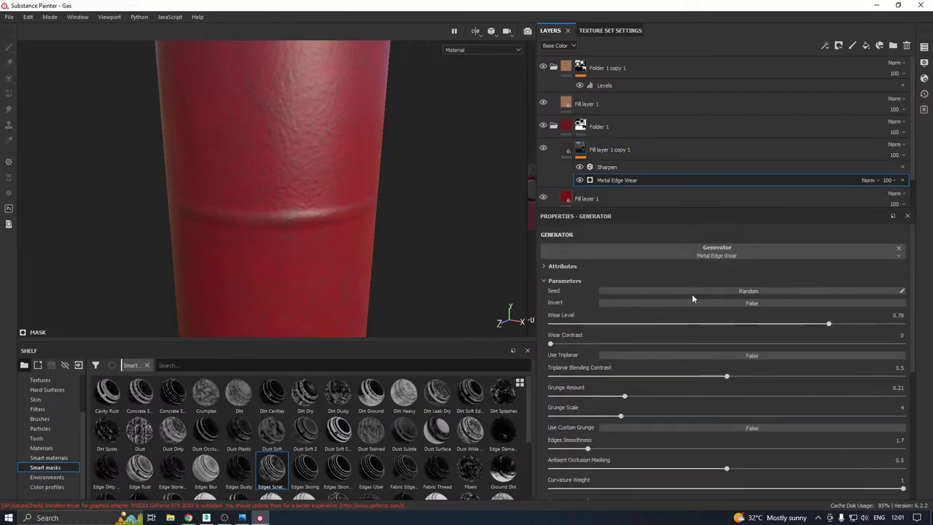
drag(702, 343, 878, 314)
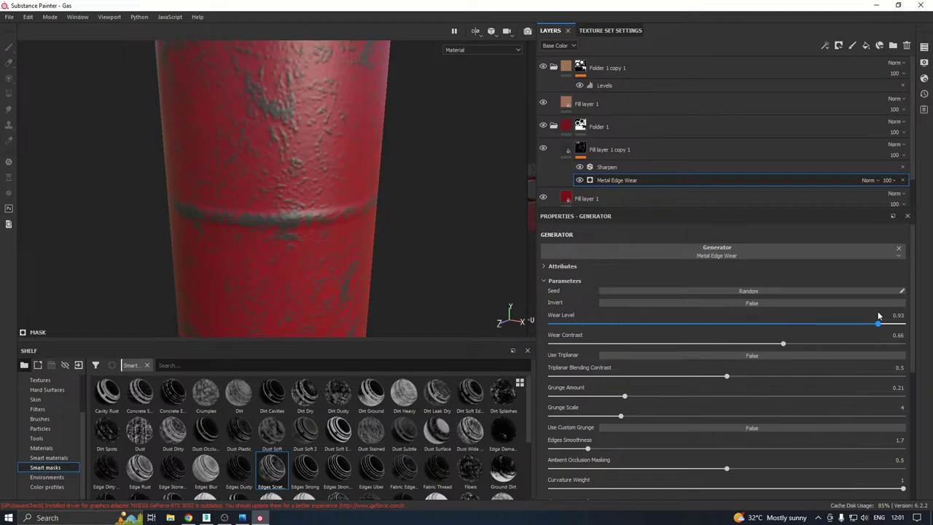
scroll(318, 249, down, 3)
scroll(318, 251, down, 3)
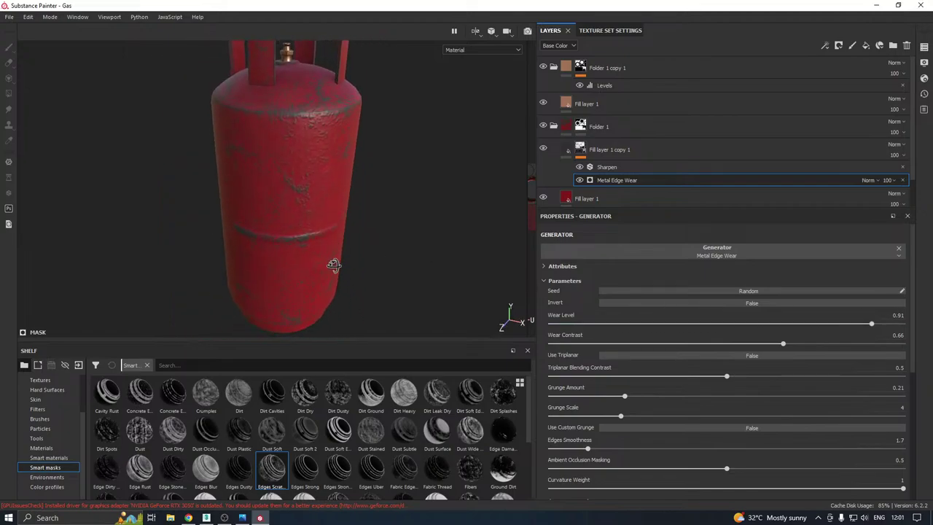
scroll(317, 256, up, 5)
scroll(310, 246, up, 5)
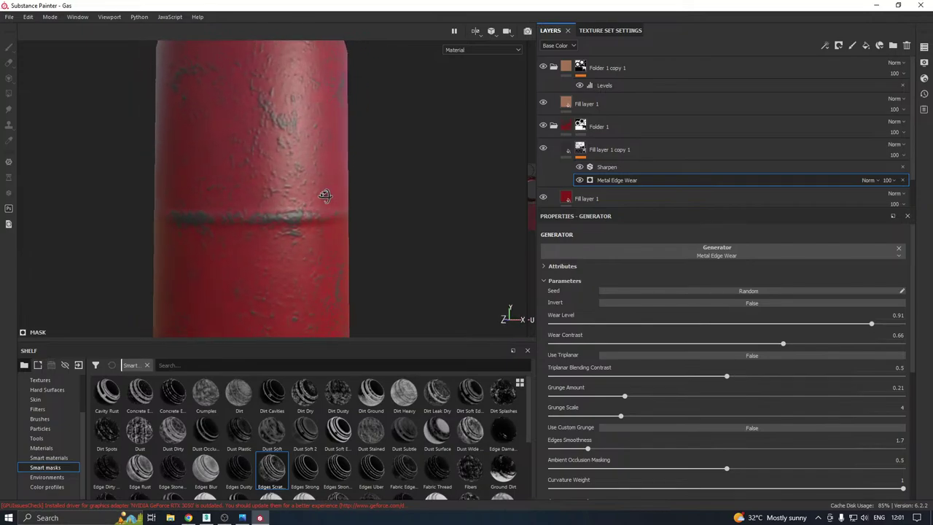
alt+drag(307, 208, 357, 216)
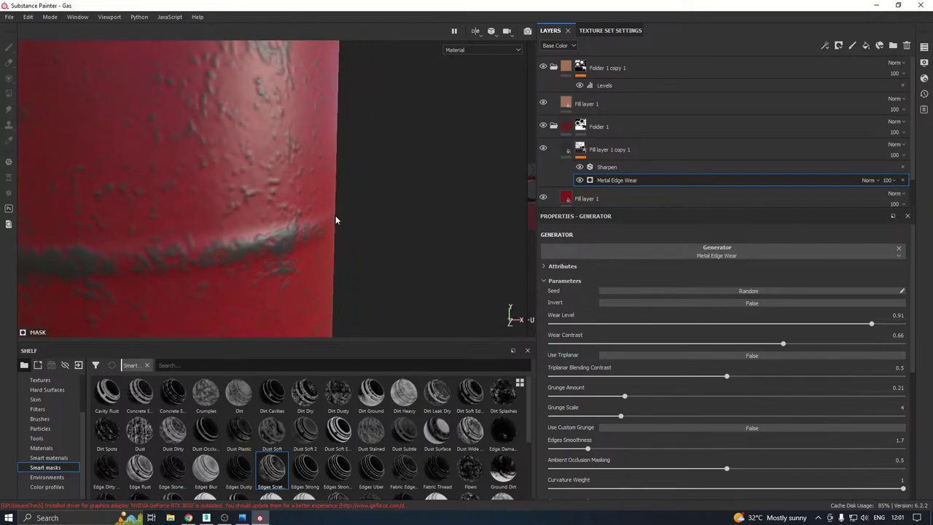
scroll(334, 215, down, 3)
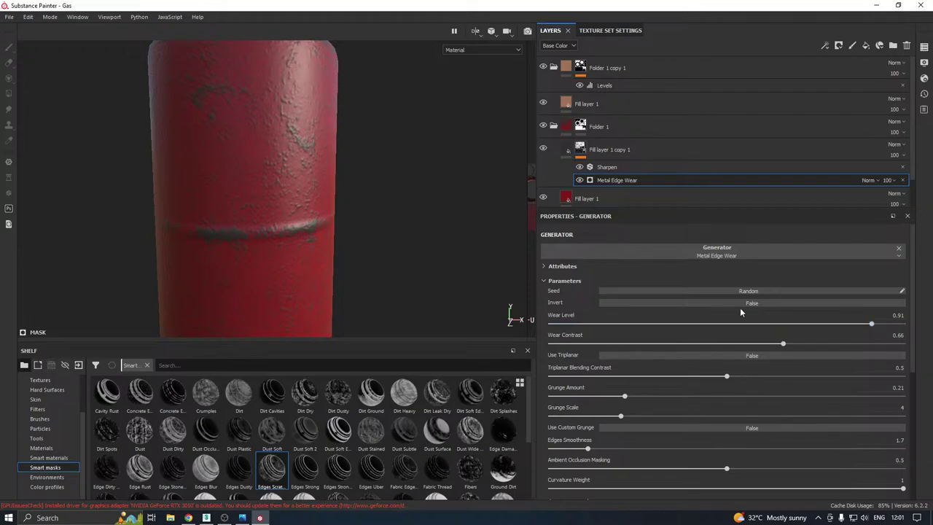
Invert the Metal Edge Wear generator and set its wear contrast to 0.95
click(722, 302)
alt+drag(402, 236, 350, 250)
scroll(306, 242, up, 3)
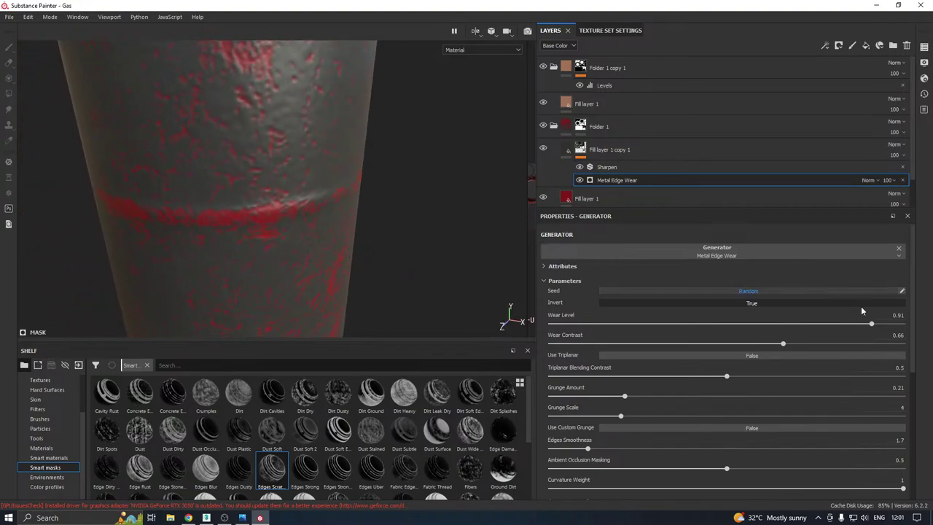
click(885, 342)
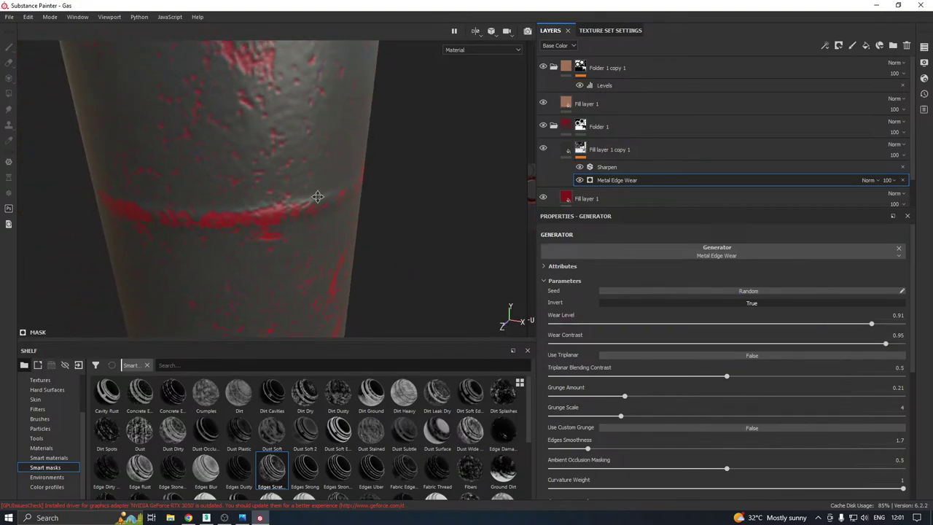
Set the texture set's size to 4096 and inspect the sharpness of the wear detail
click(611, 30)
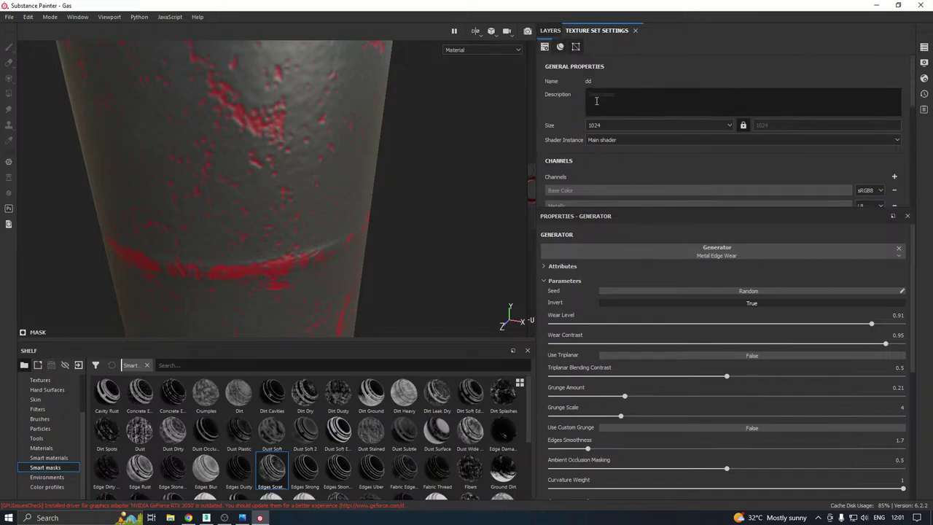
click(609, 125)
click(605, 165)
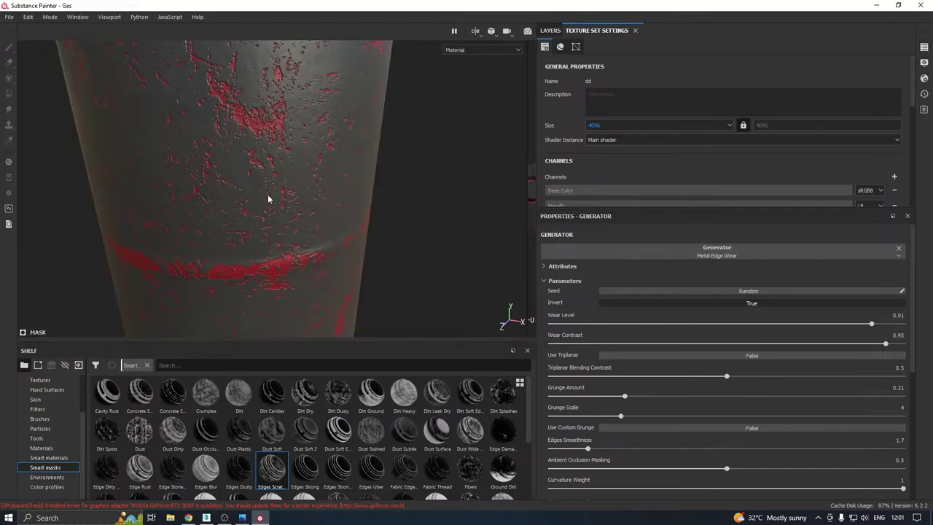
alt+drag(267, 194, 313, 188)
Set the texture set's size back to 1024
click(608, 125)
click(607, 125)
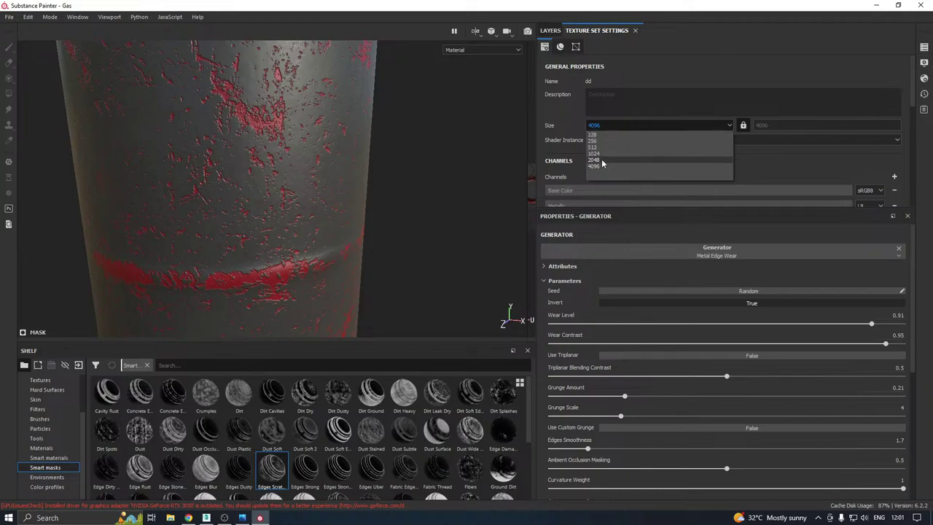
click(595, 160)
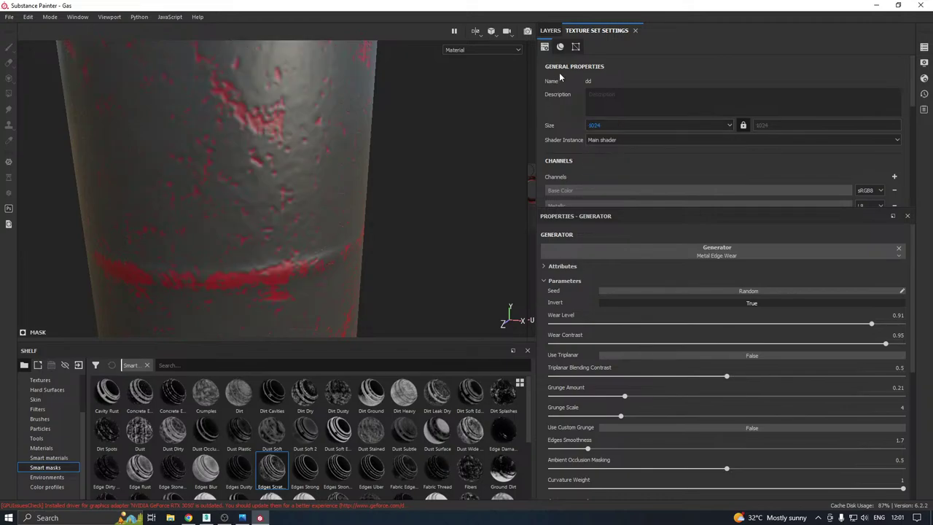
Turn off inversion on the Metal Edge Wear generator so the dark wear sits over the red paint
click(550, 30)
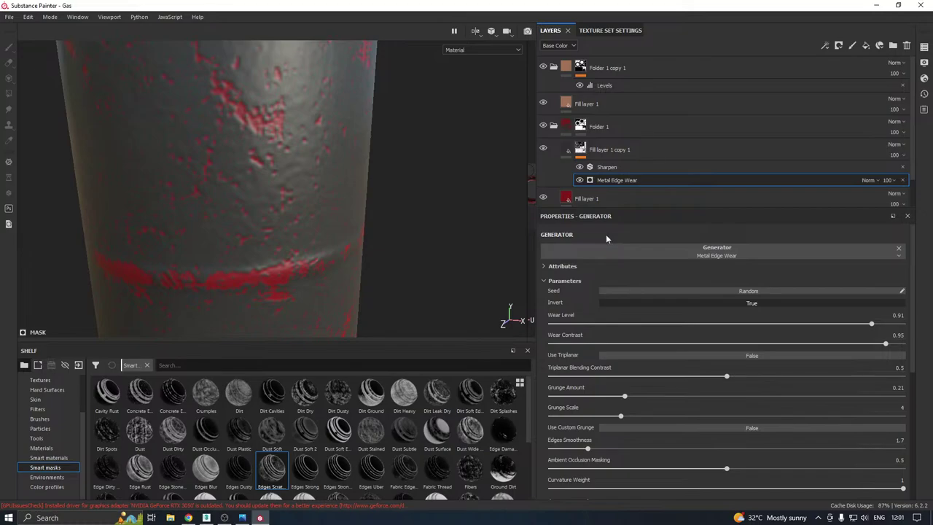
click(646, 302)
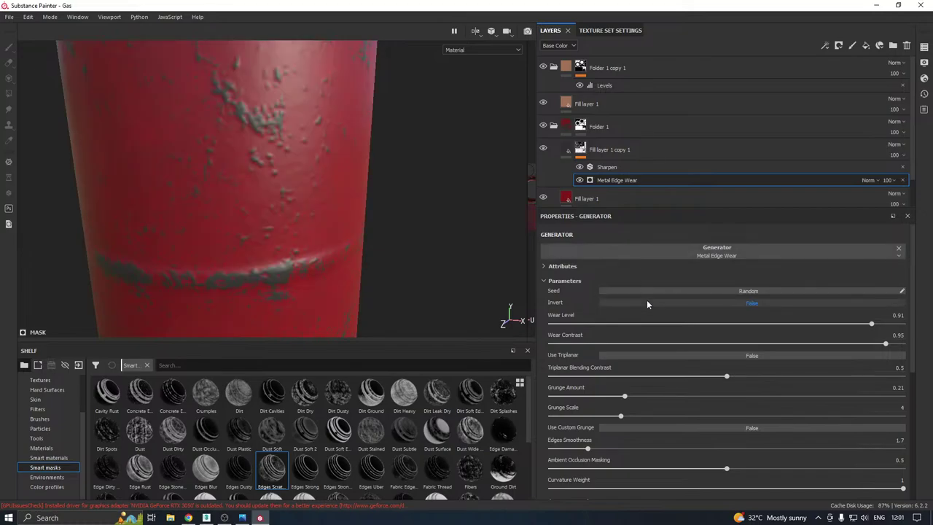
Set the red base fill layer's height position to 0.52 and height range to 0.07 in its technical parameters
scroll(624, 190, down, 1)
click(612, 173)
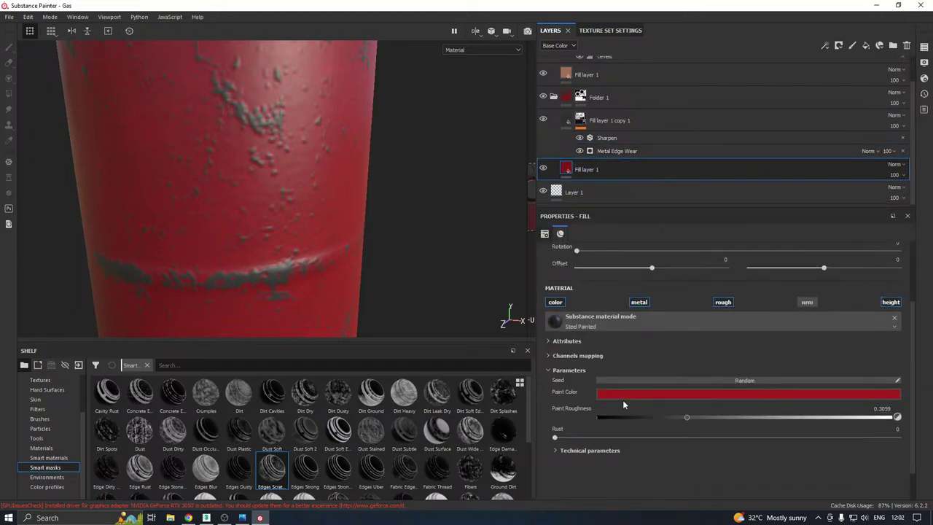
click(588, 449)
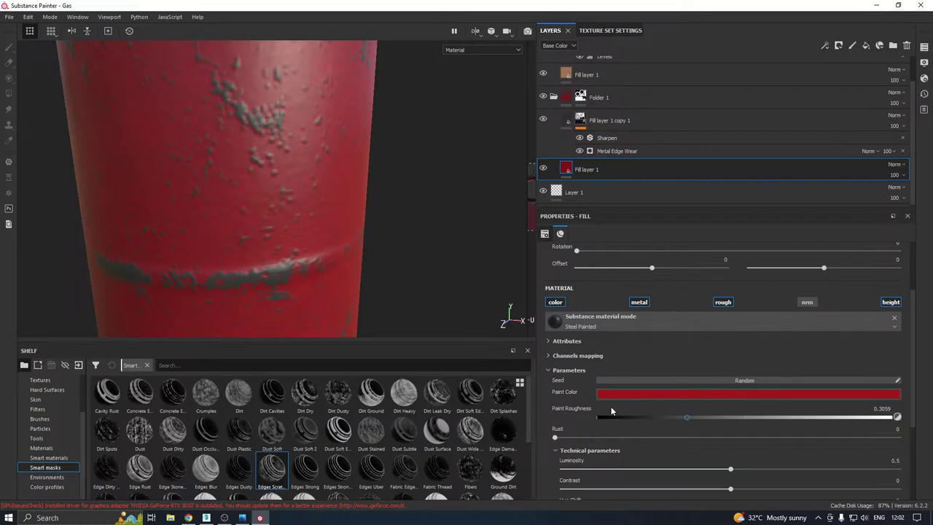
scroll(612, 410, down, 3)
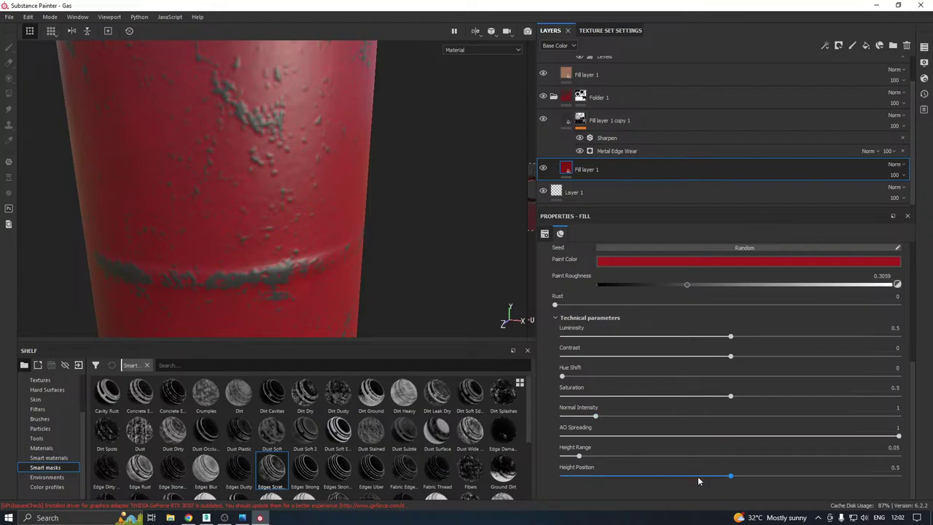
drag(698, 482, 737, 478)
mouse_move(579, 460)
mouse_down()
mouse_move(816, 456)
mouse_move(575, 458)
mouse_move(585, 457)
mouse_up()
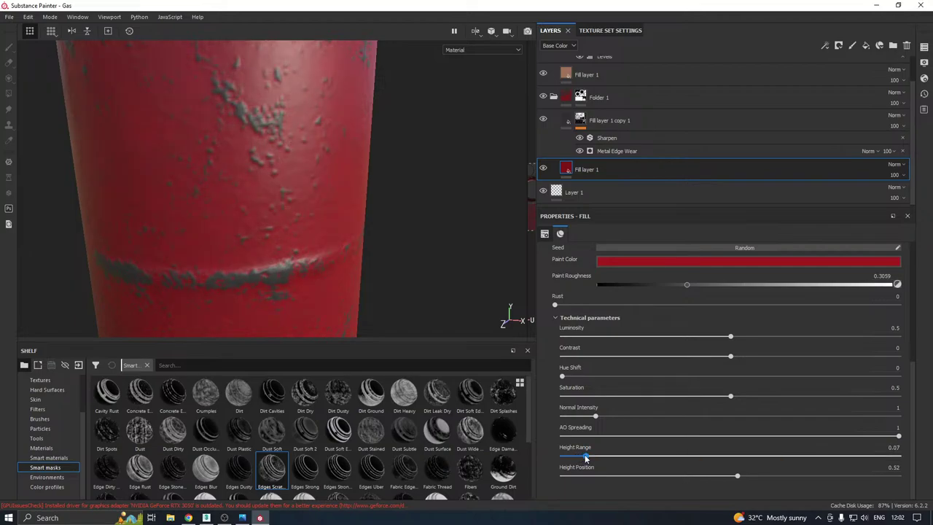
Swap the paint colours: near-black on the base Fill layer 1 and dark red on the masked Fill layer 1 copy 1
click(619, 263)
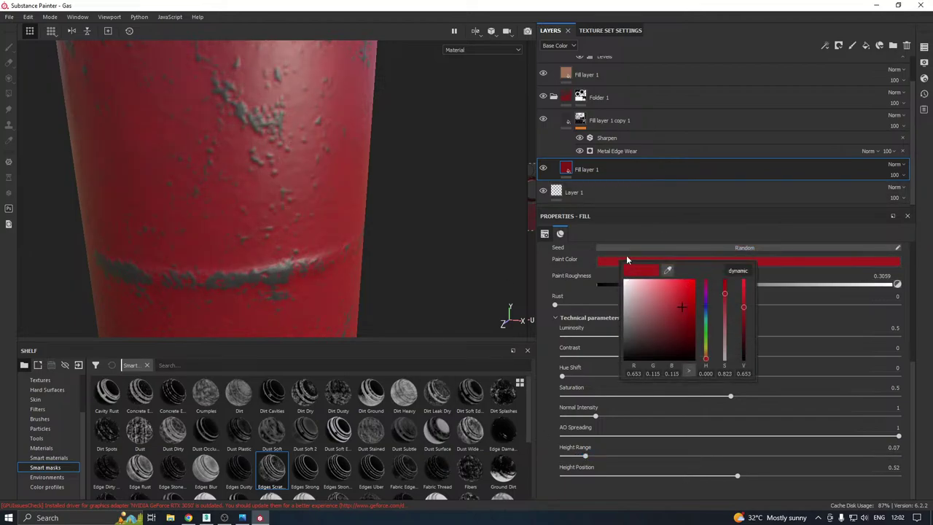
click(626, 352)
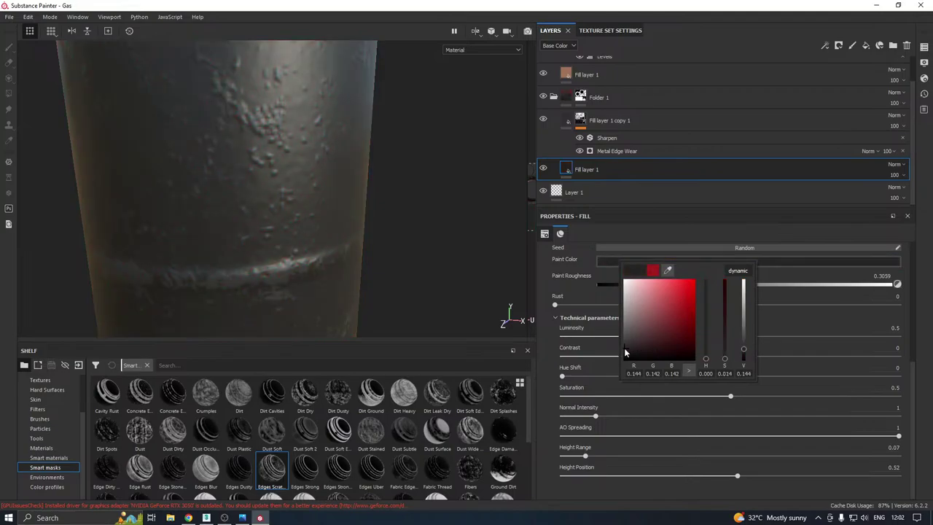
click(461, 267)
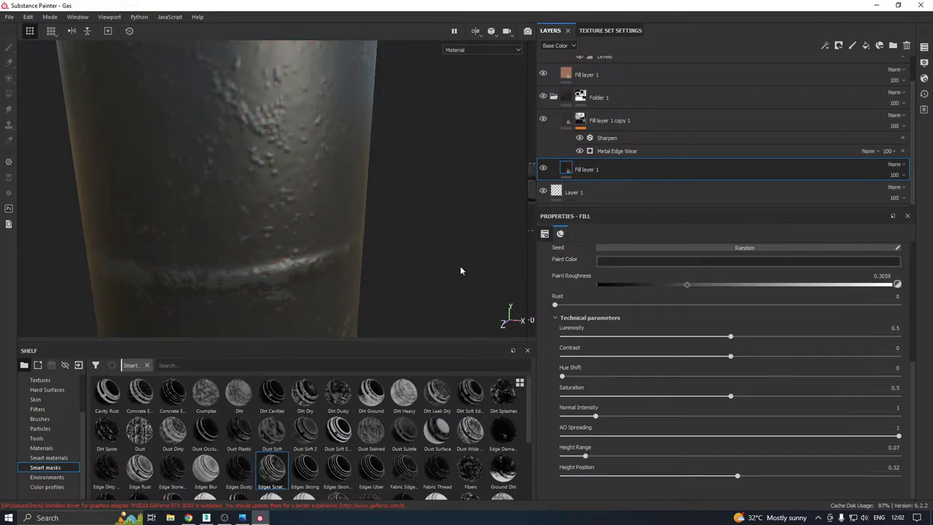
click(556, 127)
click(672, 355)
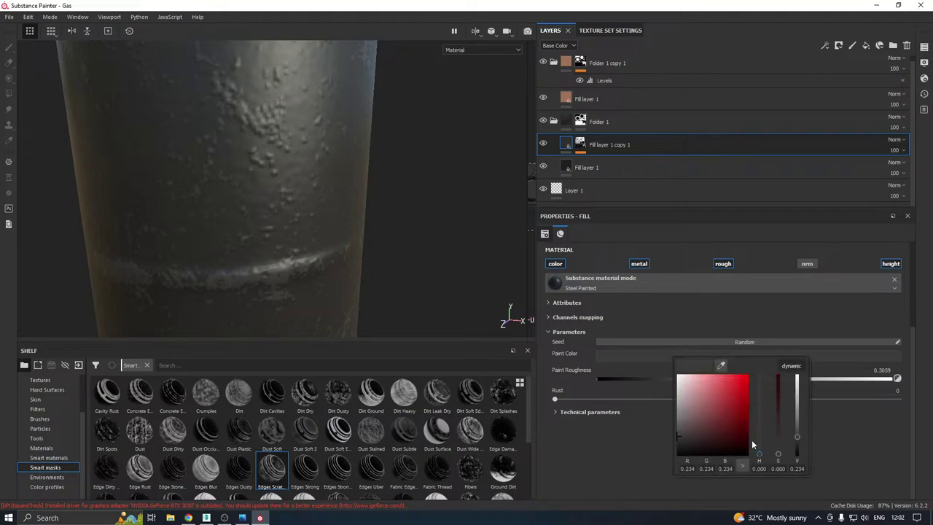
click(736, 409)
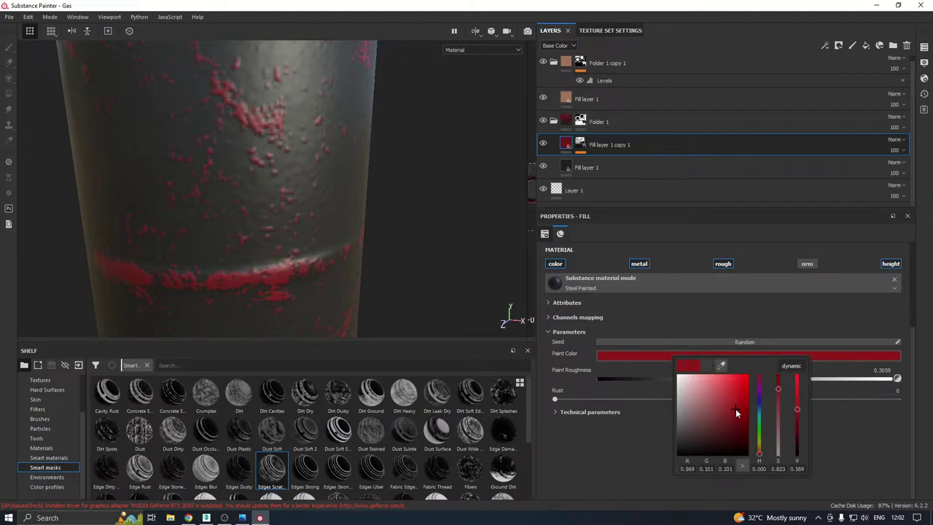
Invert the Metal Edge Wear generator on the mask of Fill layer 1 copy 1
click(580, 144)
click(614, 175)
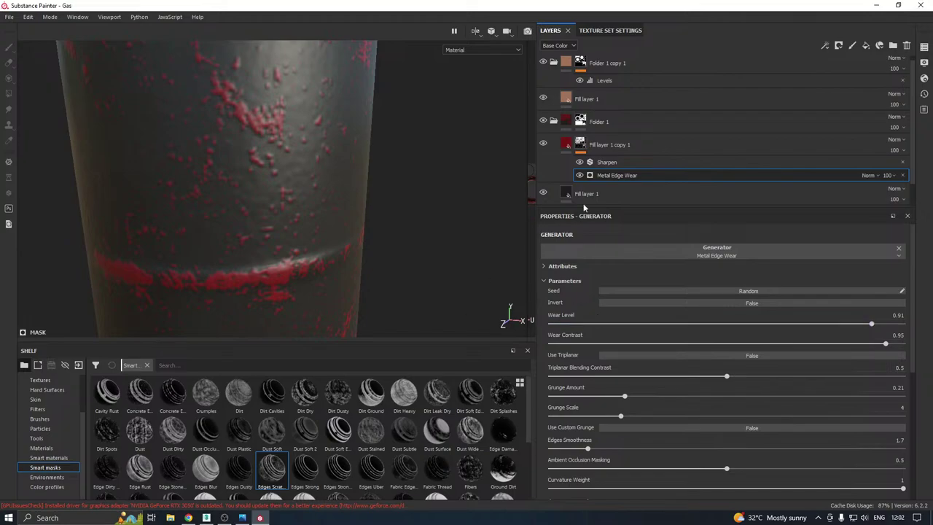
click(623, 302)
Examine the dark wear and surface relief over the cylinder's shoulder, middle seam and lower body
scroll(271, 209, down, 5)
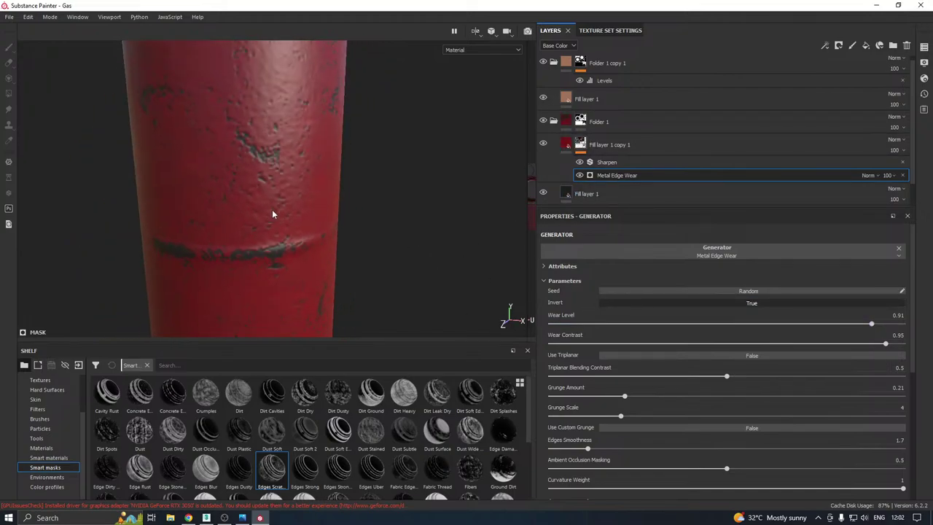
alt+drag(337, 188, 352, 214)
scroll(307, 193, up, 2)
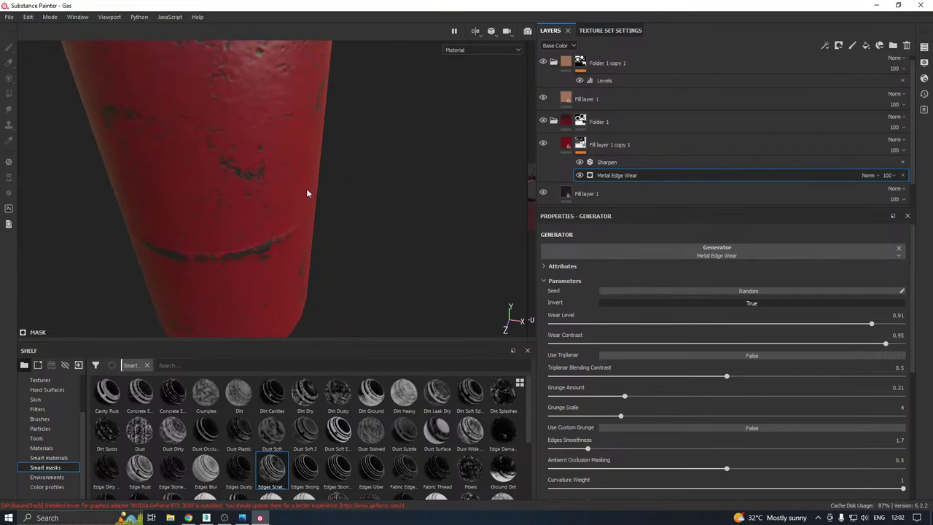
alt+middle_drag(316, 171, 355, 239)
alt+drag(355, 239, 212, 243)
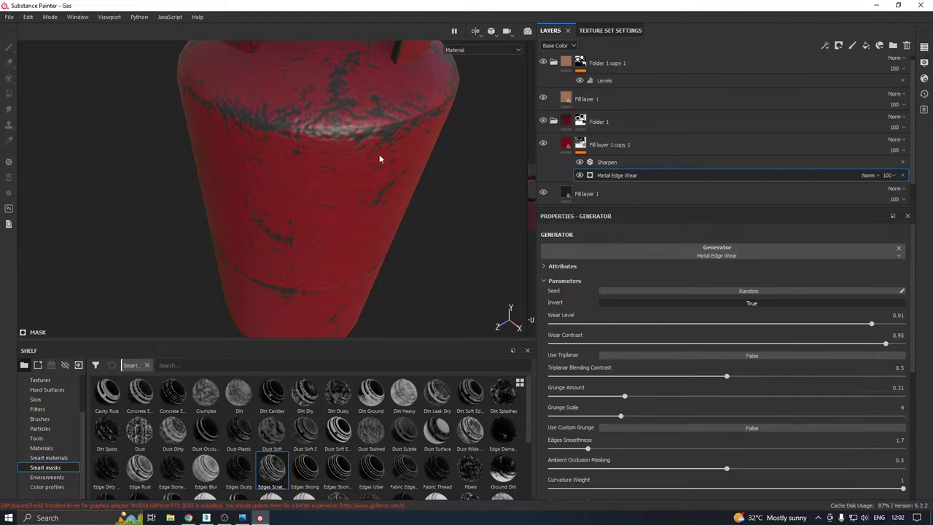
scroll(379, 156, down, 4)
alt+drag(392, 201, 416, 147)
alt+middle_drag(404, 277, 349, 159)
alt+drag(339, 179, 358, 212)
scroll(323, 190, up, 3)
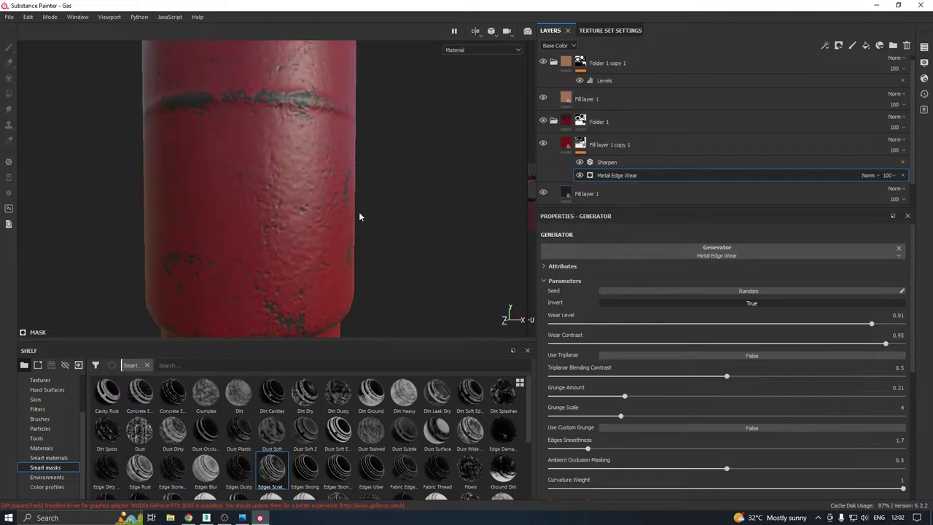
scroll(346, 191, up, 2)
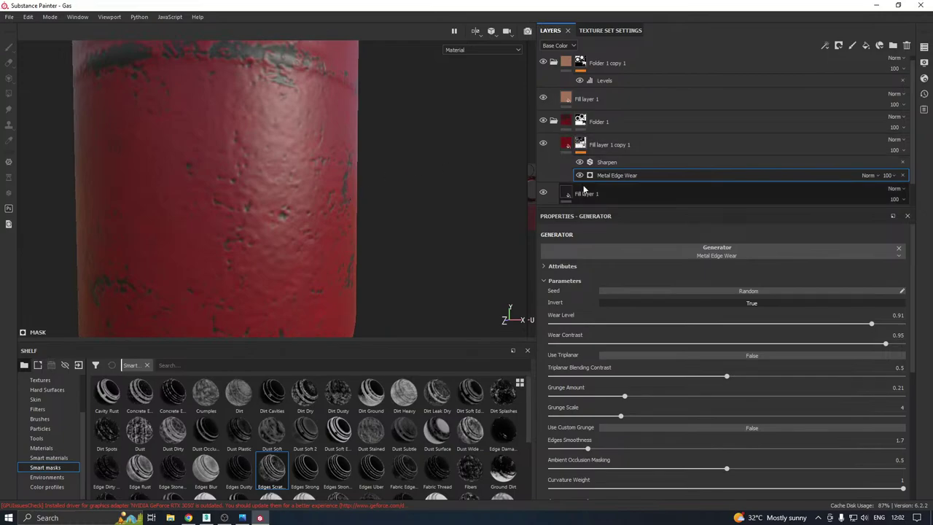
Set the dark base fill layer's height range to 0.02 and check the paint chips around the seam
click(583, 189)
scroll(686, 372, down, 2)
scroll(685, 389, up, 2)
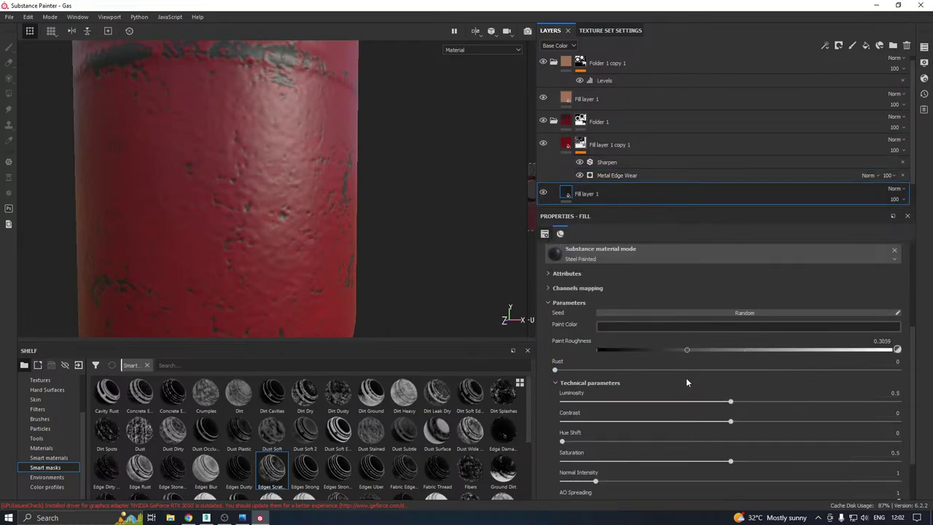
scroll(629, 364, down, 2)
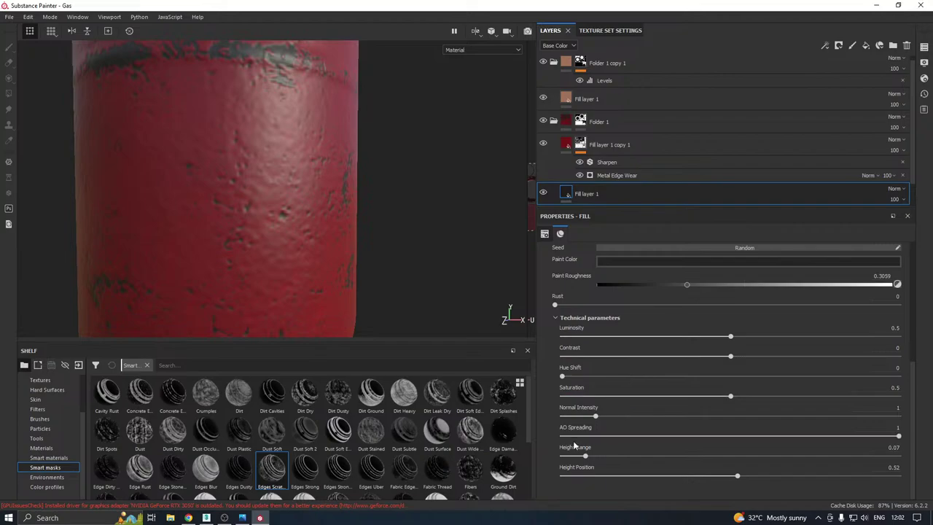
drag(584, 459, 569, 458)
alt+drag(319, 223, 377, 260)
alt+drag(361, 228, 380, 277)
alt+drag(304, 247, 336, 179)
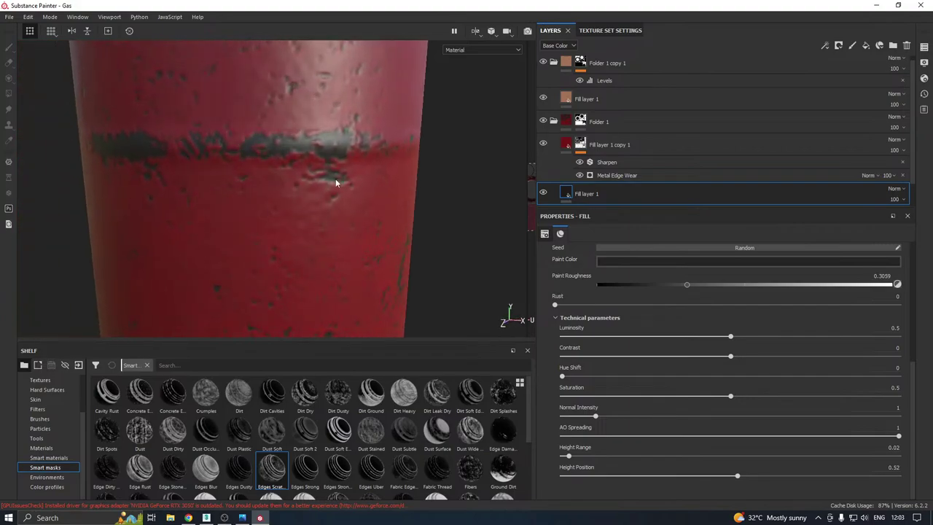
Set the texture set's size to 4096 and inspect the sharpness of the paint chips on the cylinder body
click(615, 31)
click(604, 124)
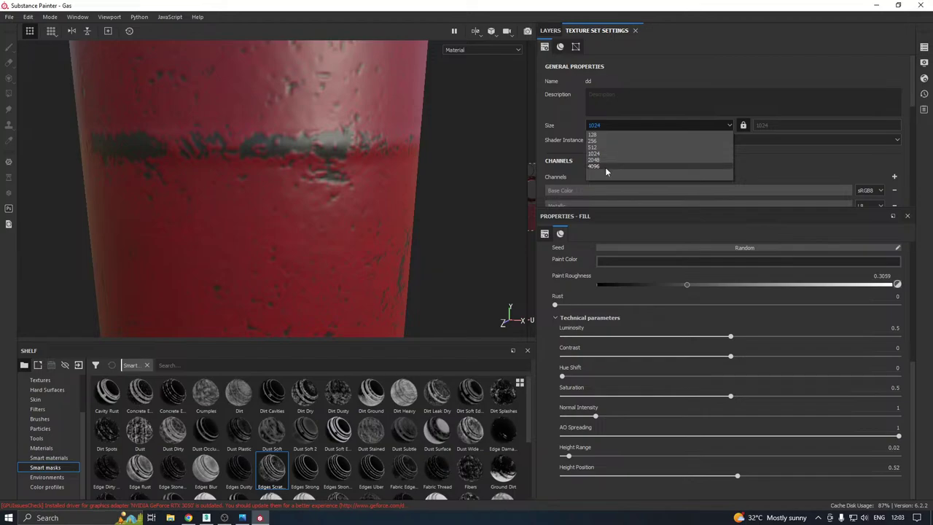
click(605, 166)
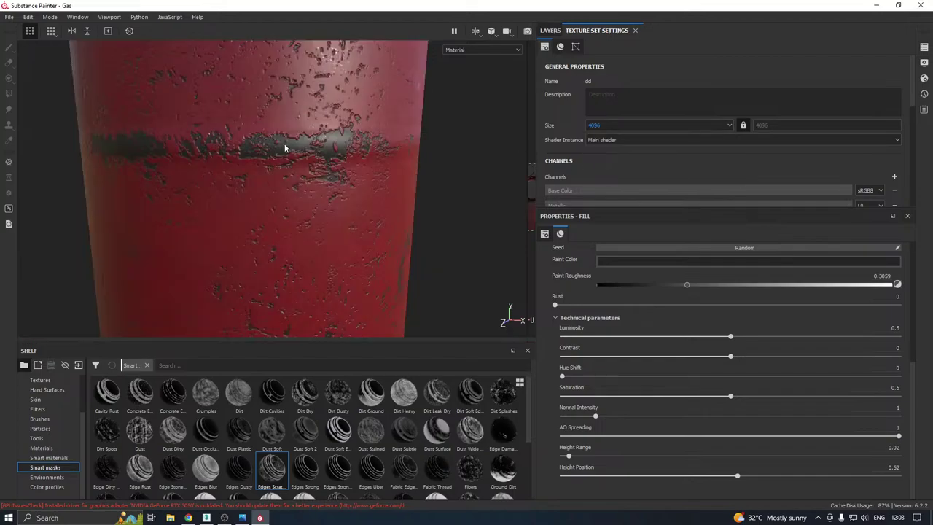
alt+drag(285, 148, 306, 131)
scroll(295, 191, down, 6)
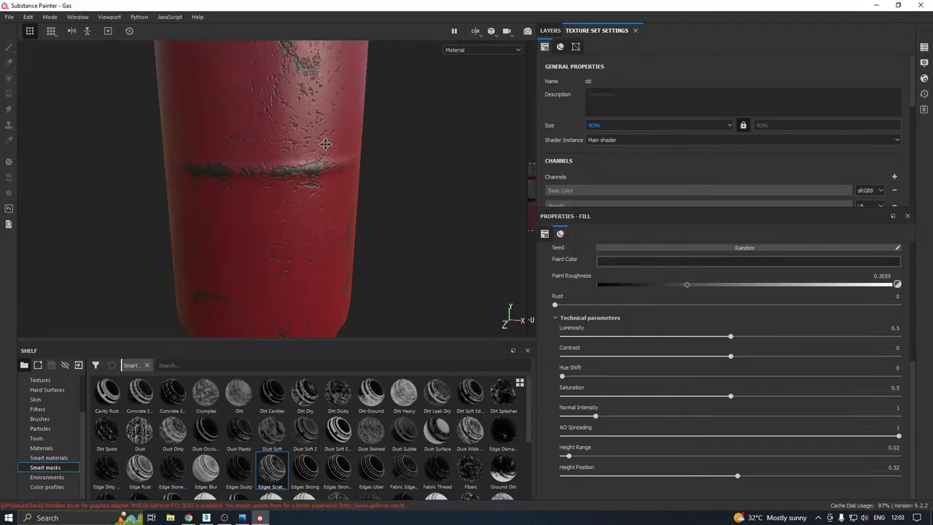
alt+drag(306, 278, 318, 211)
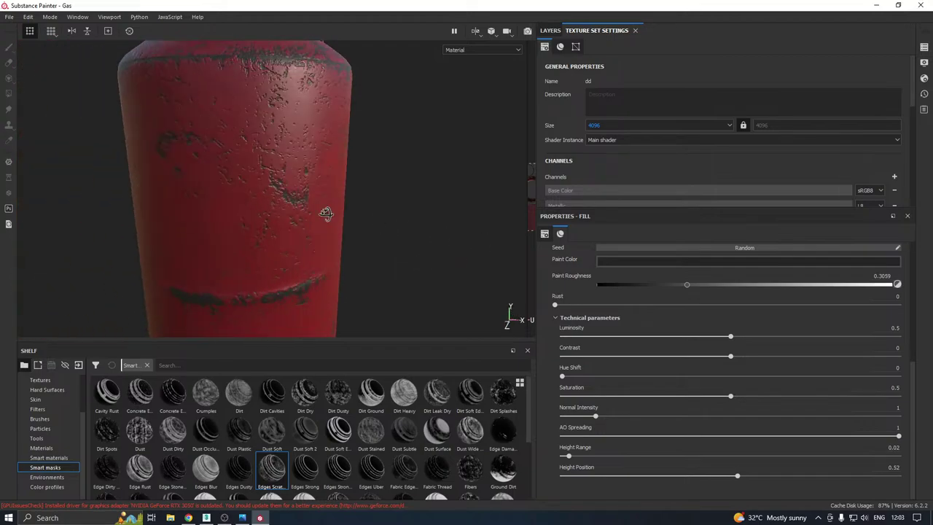
Return the texture set's size to 1024 and go back to the layer stack
click(601, 125)
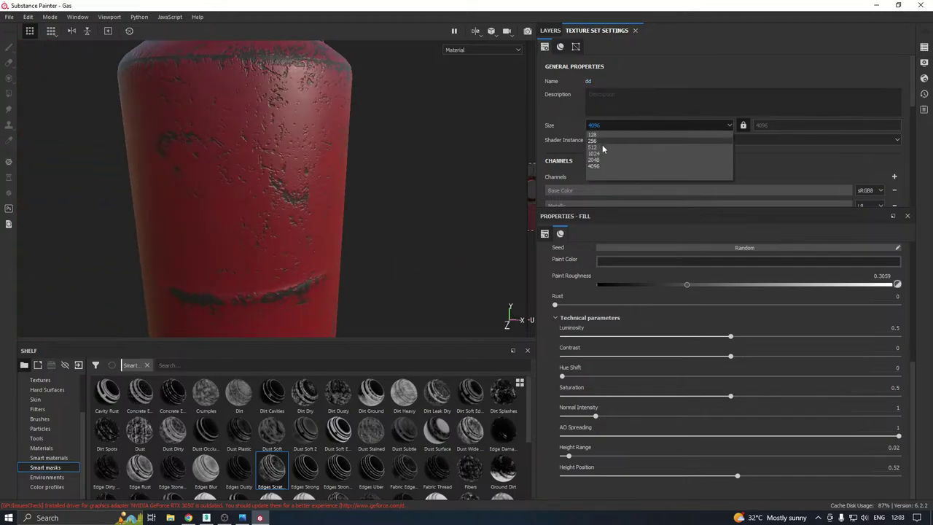
click(595, 154)
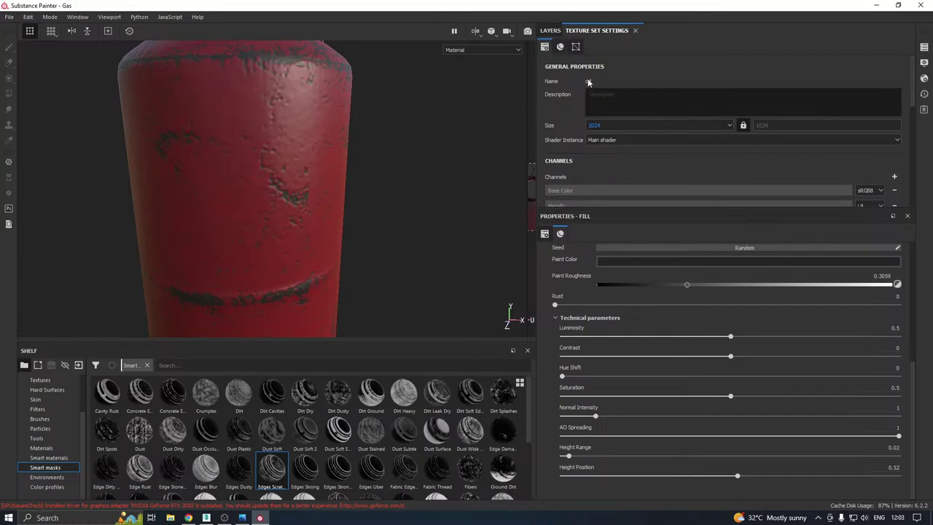
click(550, 30)
click(612, 31)
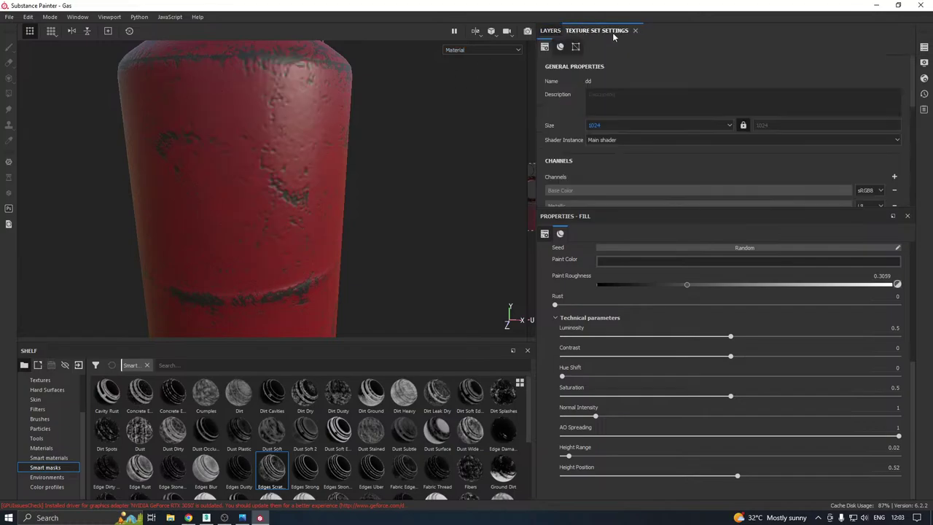
click(550, 30)
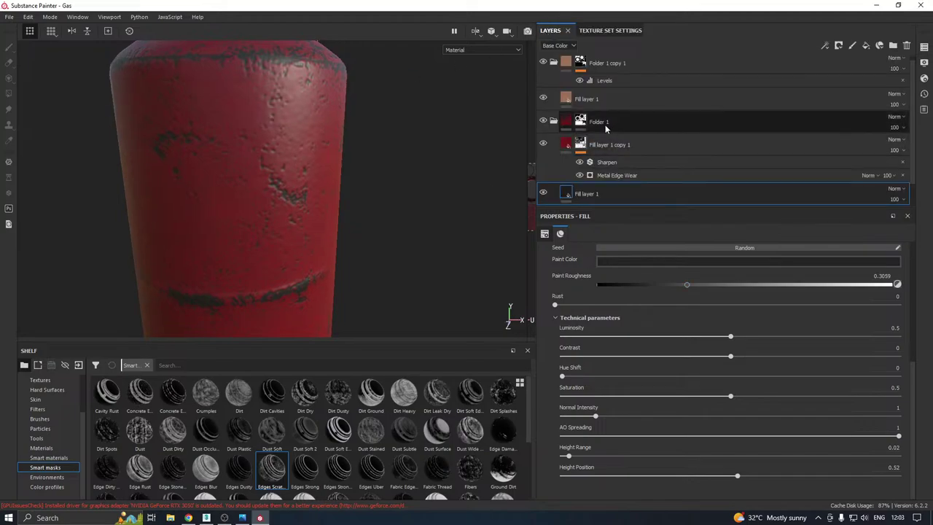
Hide the mask's Sharpen filter and set the Metal Edge Wear generator's wear contrast to 0.46
click(642, 175)
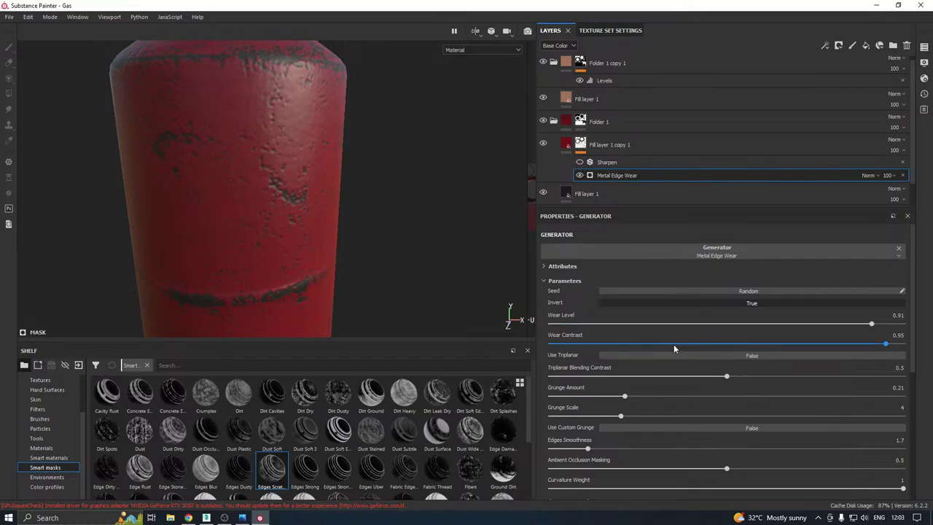
scroll(253, 192, up, 3)
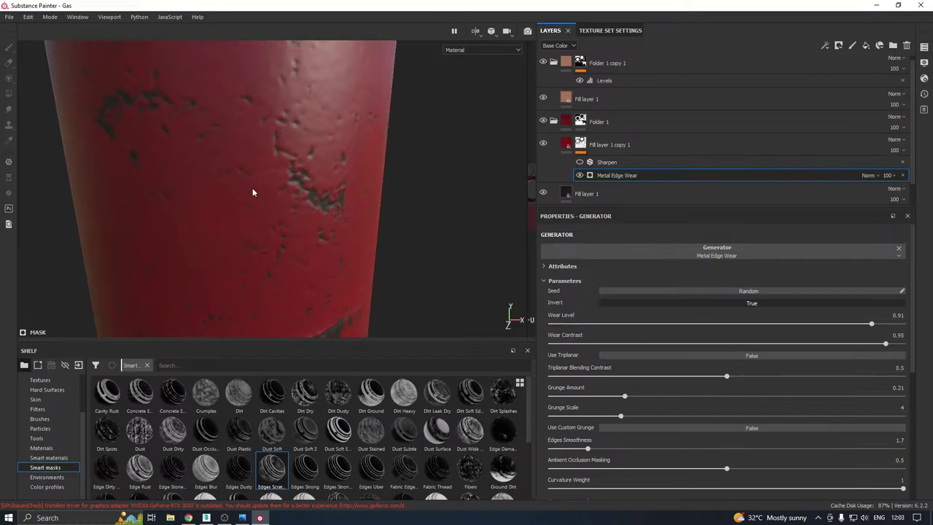
click(703, 344)
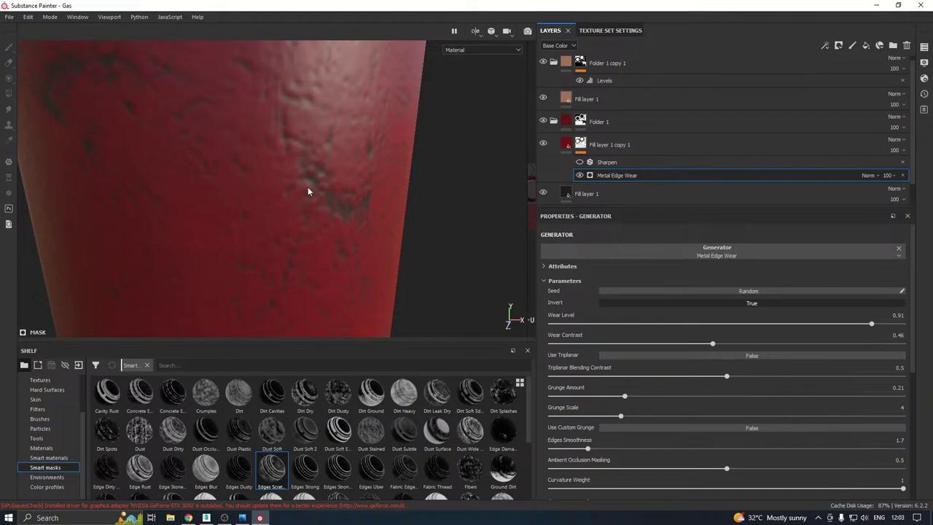
scroll(307, 186, down, 5)
alt+drag(356, 169, 328, 233)
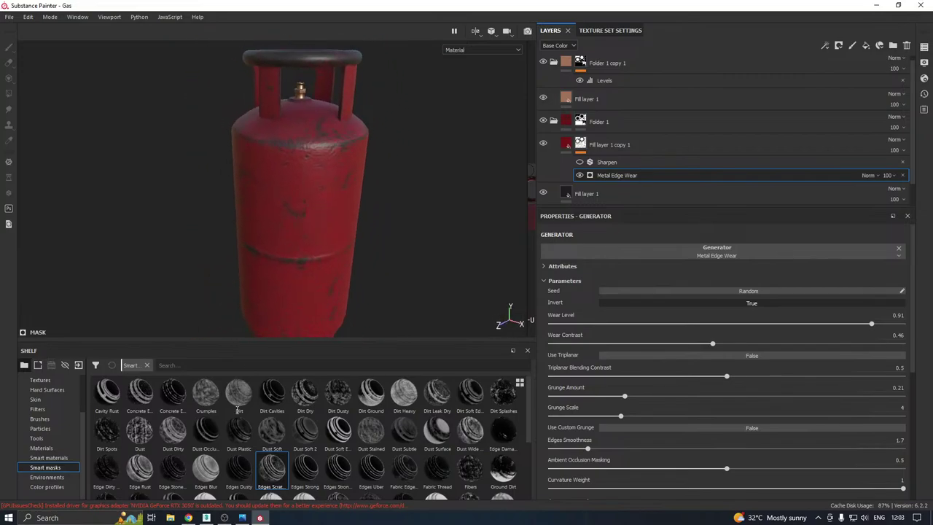
click(243, 517)
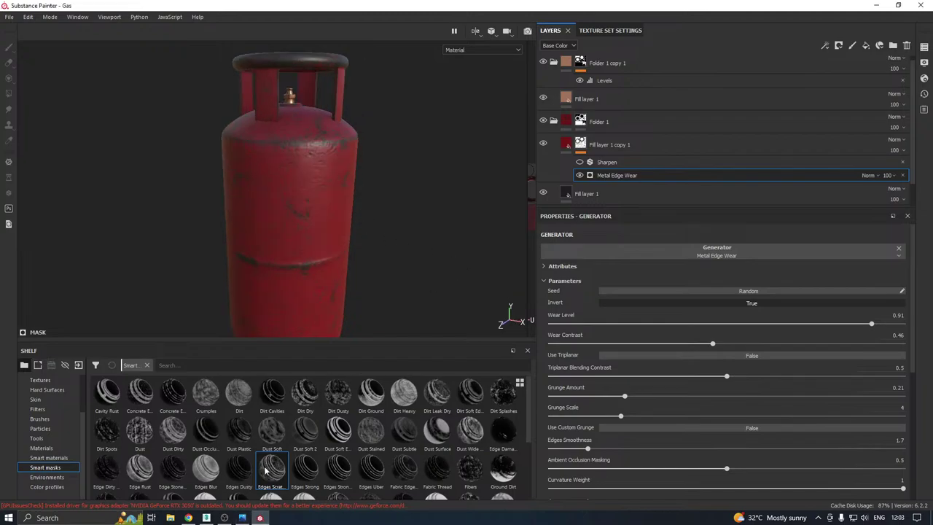
click(207, 517)
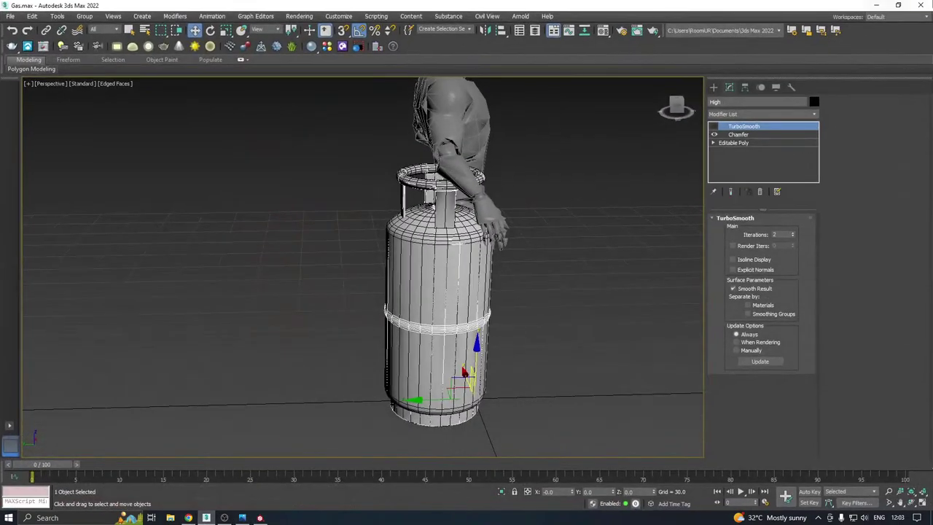
click(260, 517)
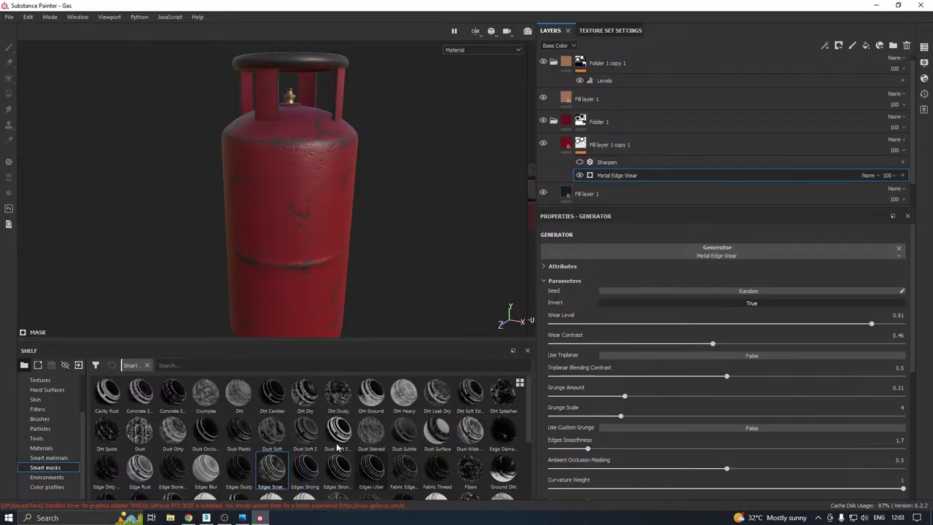
Add a fill layer above the red paint layer and apply the Dust Occlusion smart mask to it
click(623, 147)
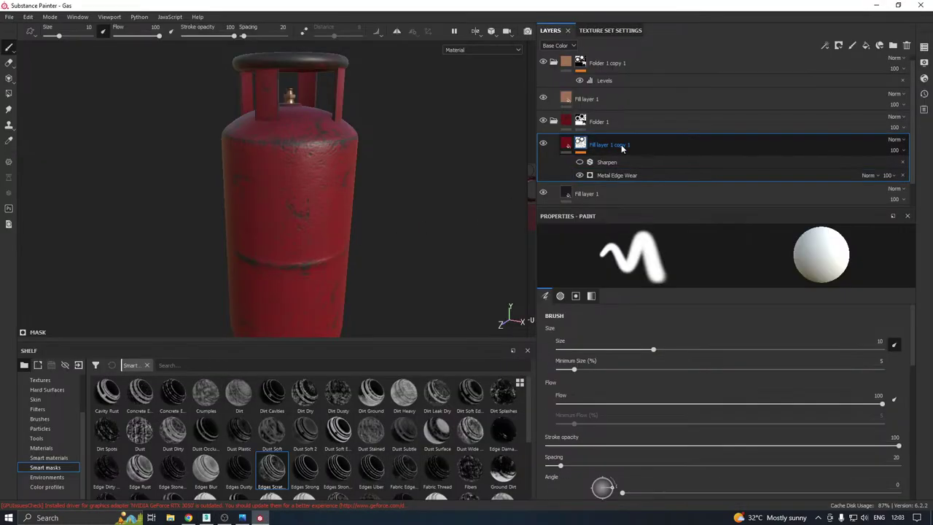
alt+drag(312, 181, 333, 204)
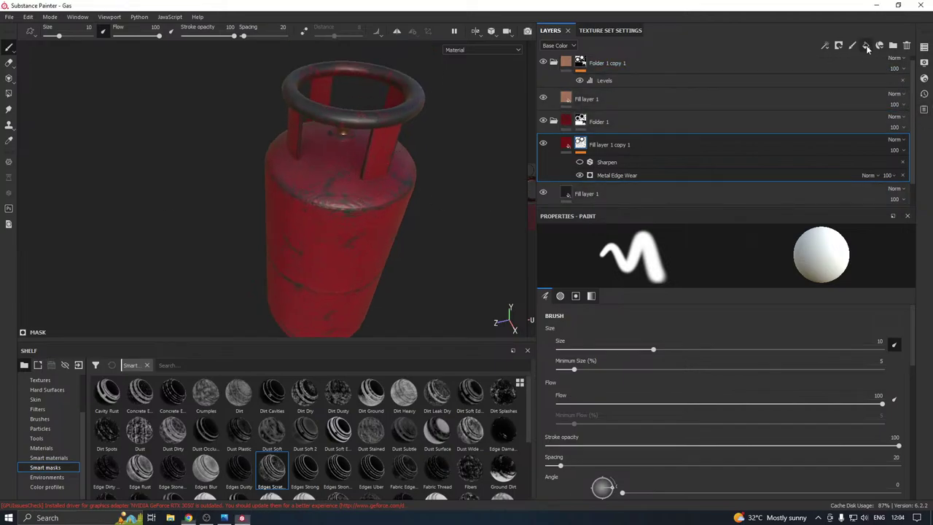
click(866, 46)
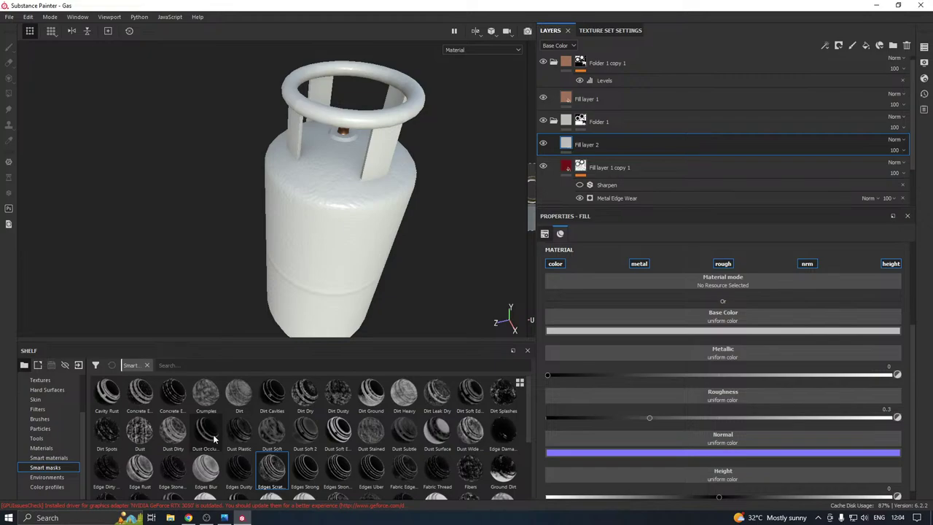
mouse_move(214, 437)
mouse_move(214, 437)
mouse_down()
mouse_move(573, 195)
mouse_move(619, 150)
mouse_up()
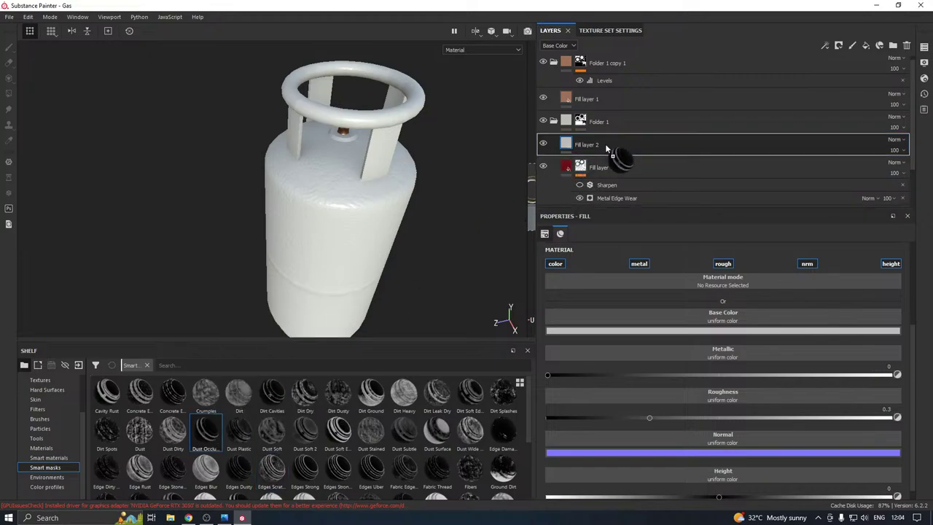
alt+drag(350, 193, 416, 196)
scroll(336, 196, up, 3)
alt+drag(371, 166, 340, 246)
scroll(320, 216, up, 2)
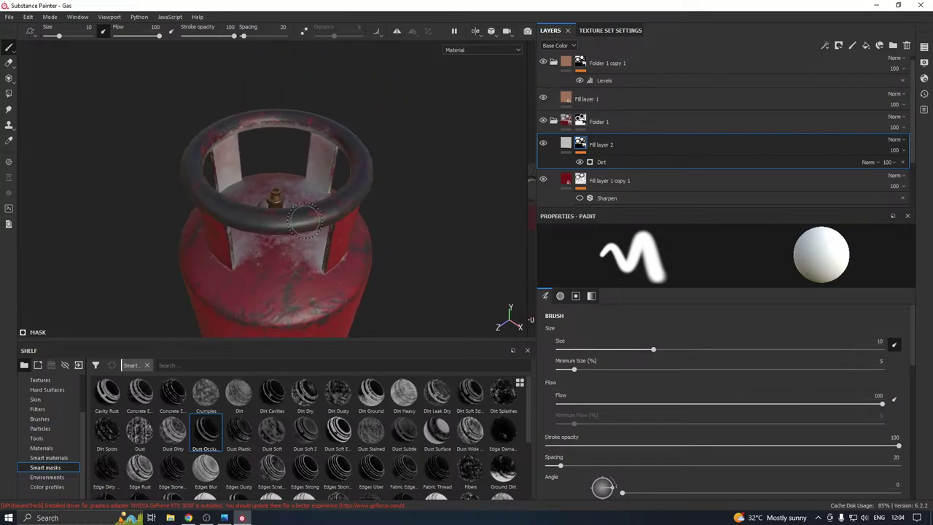
alt+drag(313, 214, 291, 234)
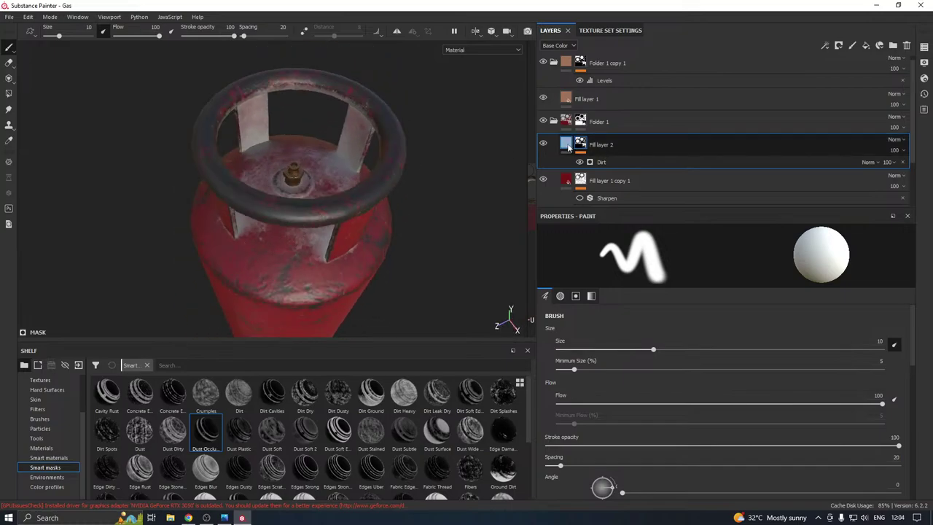
Turn off the metallic channel of the masked fill layer and set its roughness to about 0.57
click(567, 145)
click(637, 264)
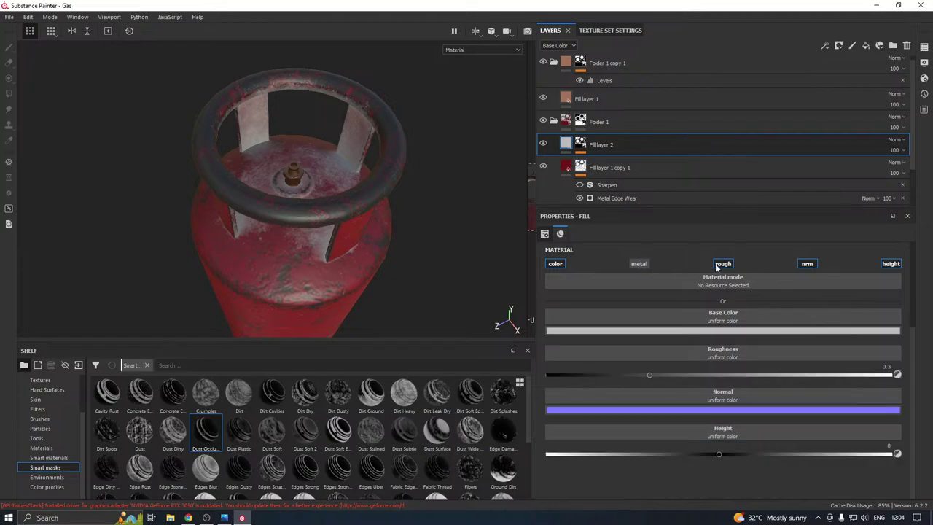
click(743, 374)
Set the masked fill layer's base color to a muted brown
click(620, 330)
click(706, 424)
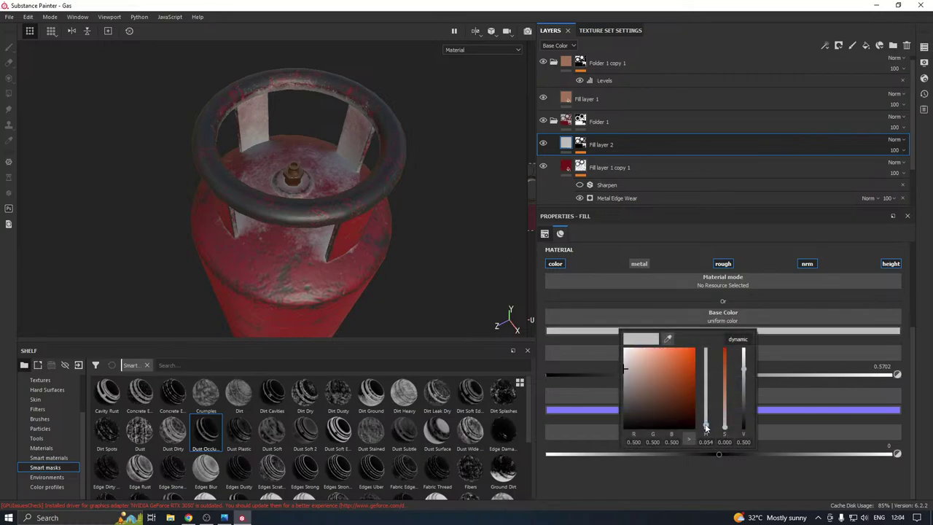
drag(664, 397, 655, 380)
alt+drag(334, 303, 306, 255)
scroll(291, 241, up, 3)
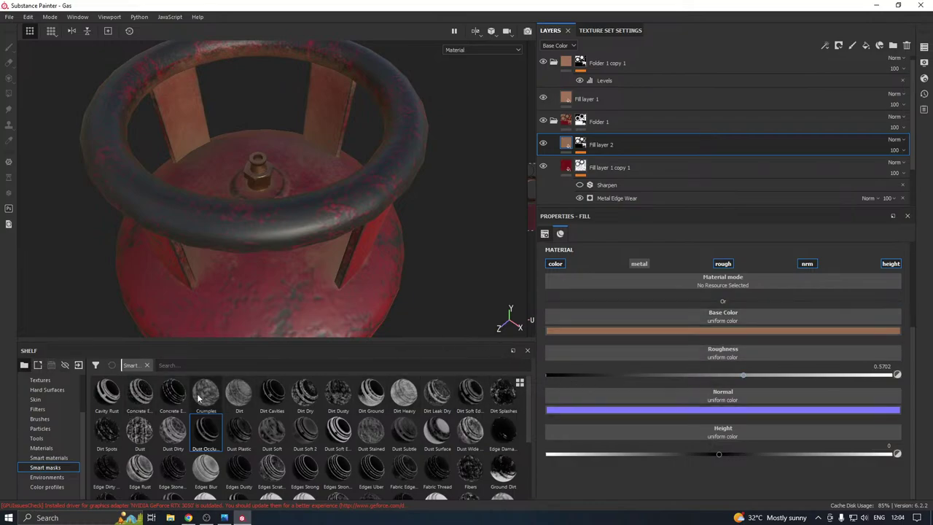
Search all shelf resources for moss and assign T_Moss_Albedo as the masked fill layer's base color
scroll(43, 386, up, 3)
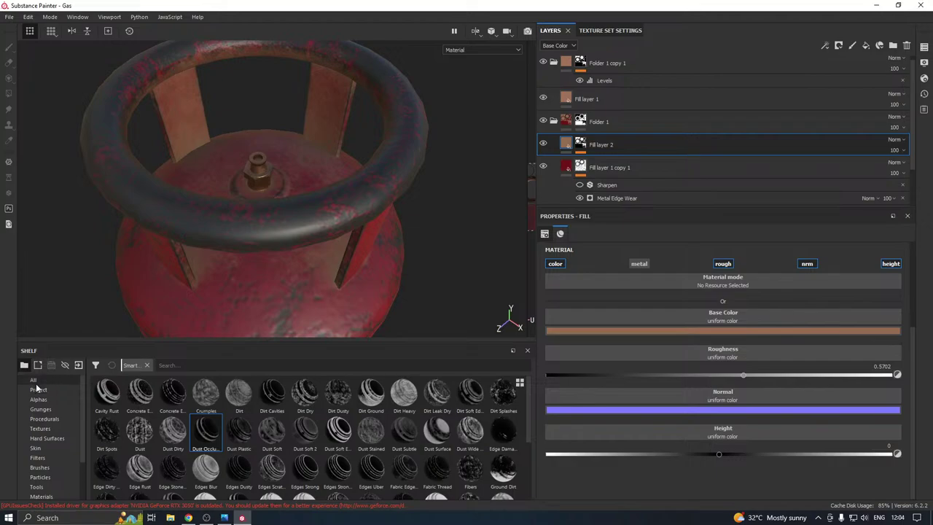
click(35, 380)
click(158, 365)
text(m)
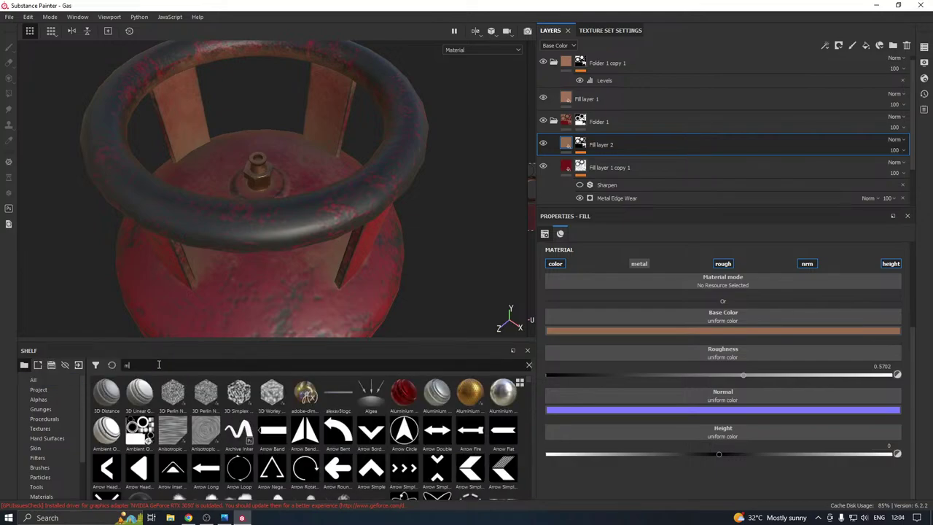
text(oss)
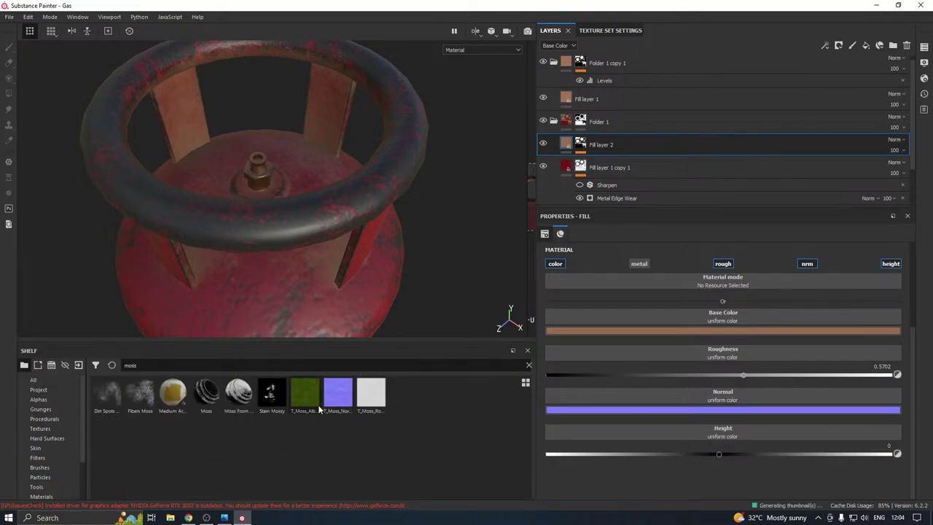
drag(318, 409, 577, 320)
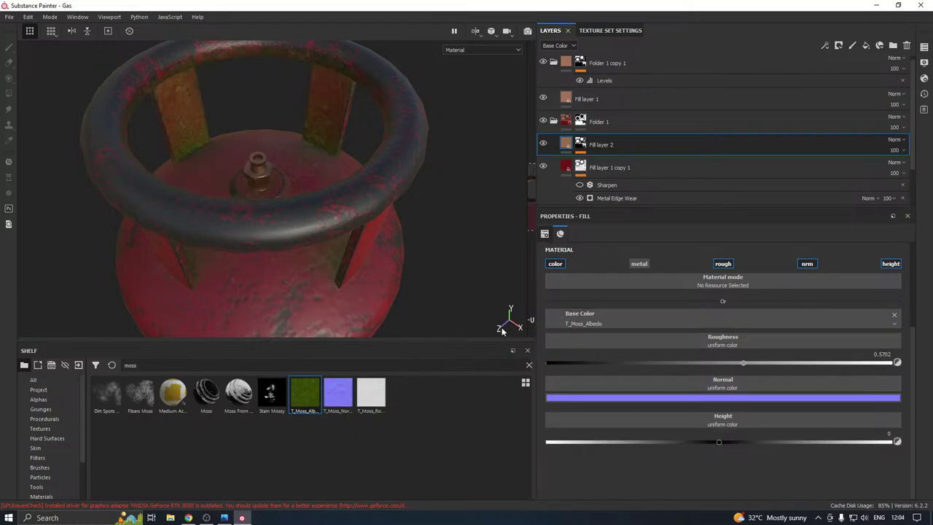
alt+drag(353, 227, 379, 277)
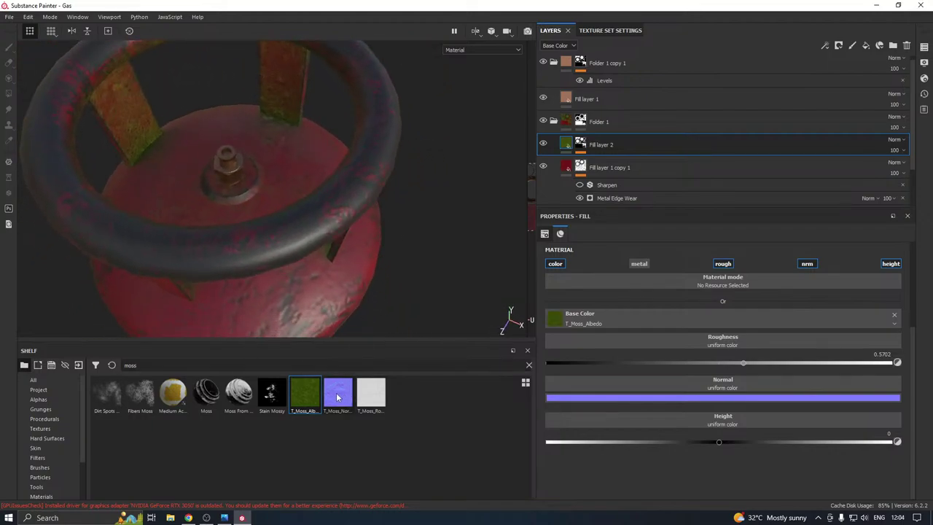
Assign T_Moss_Normal to the moss layer's normal channel and T_Moss_Roughness to its roughness channel
drag(337, 394, 645, 358)
drag(647, 389, 648, 394)
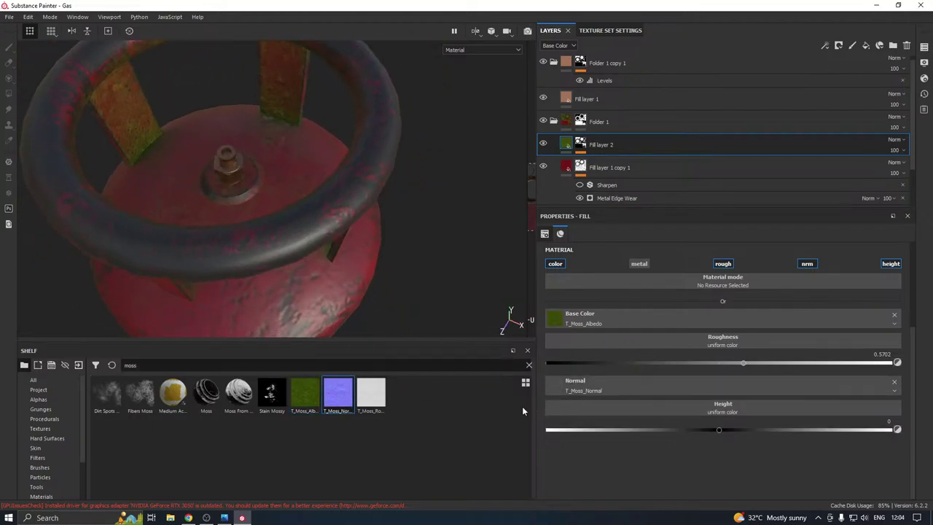
drag(368, 397, 693, 342)
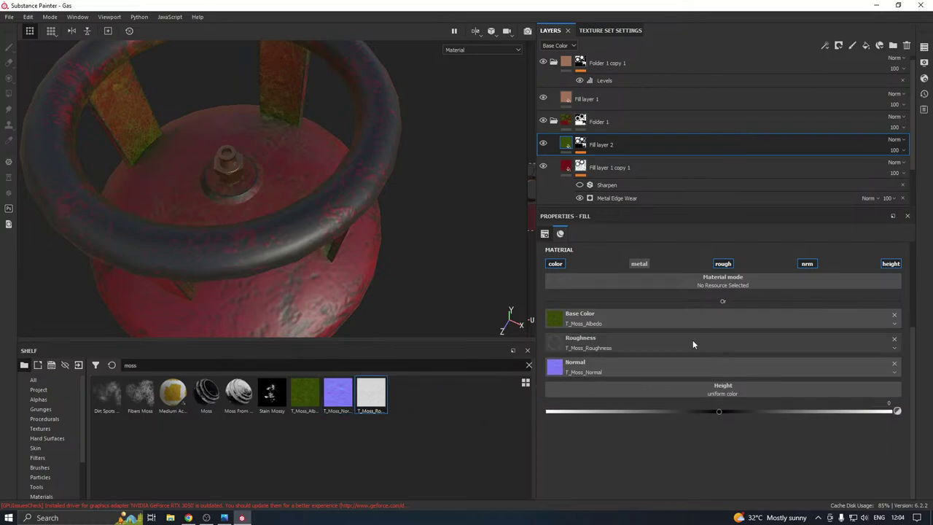
alt+drag(328, 218, 343, 248)
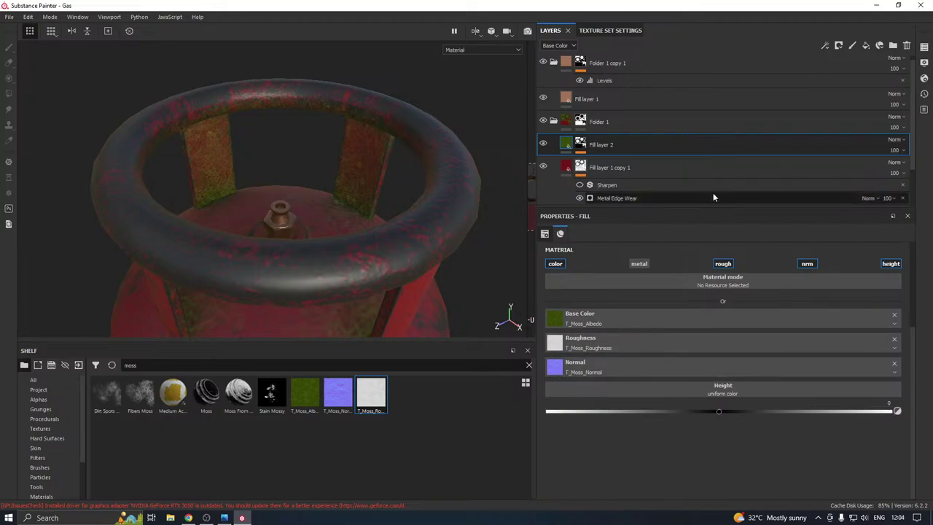
Add a Levels effect to the moss layer's Normal channel and invert the green component
click(825, 45)
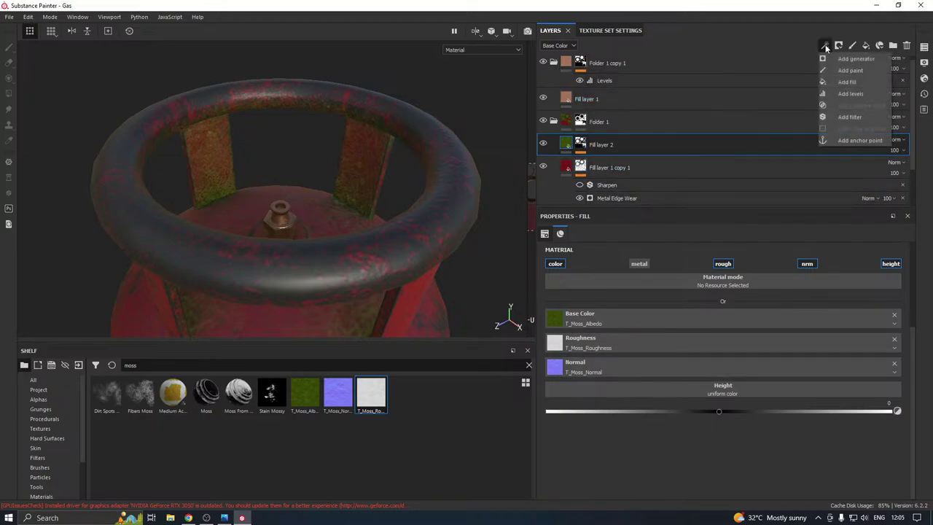
click(857, 93)
click(605, 249)
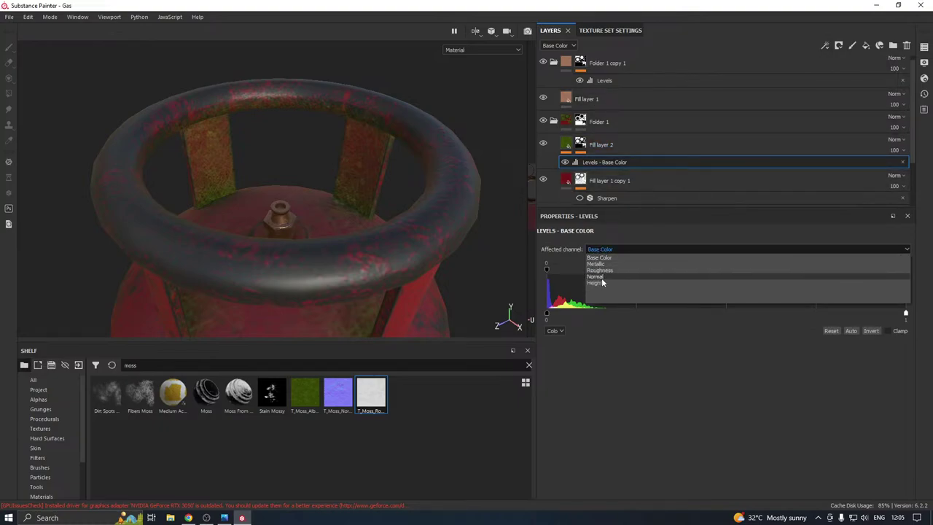
click(600, 277)
click(555, 330)
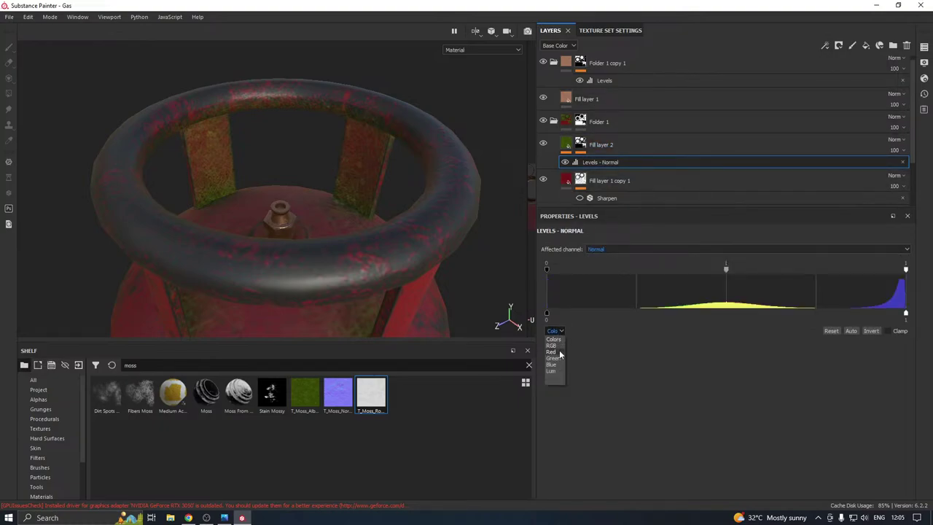
click(560, 360)
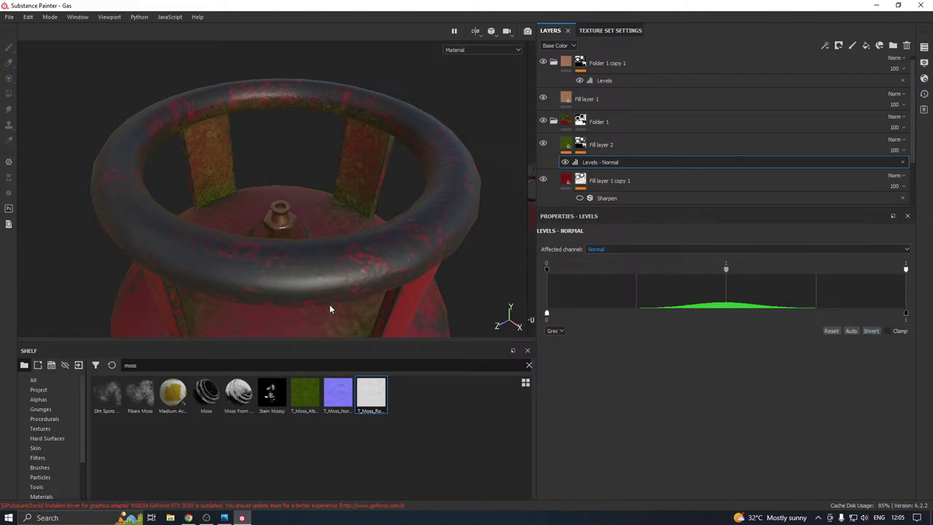
alt+drag(343, 244, 309, 142)
scroll(309, 142, down, 3)
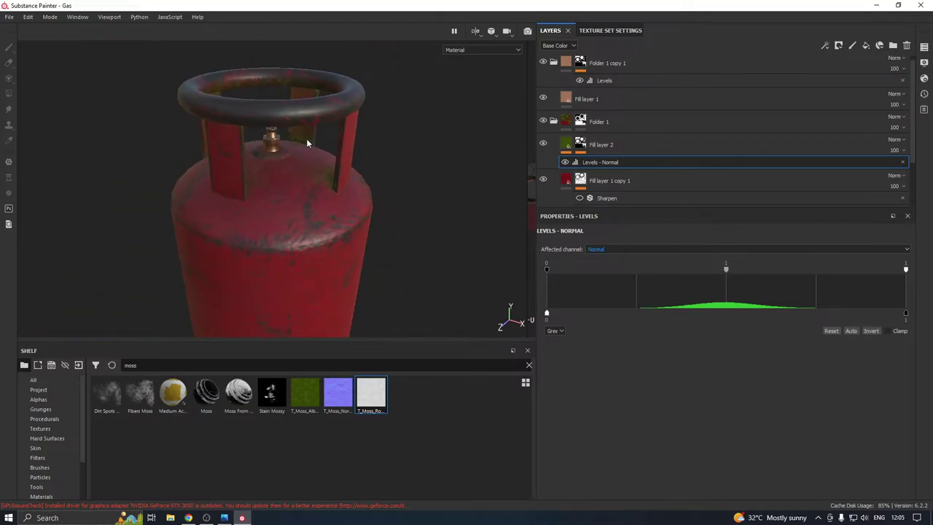
mouse_move(306, 140)
alt+mouse_down()
mouse_move(269, 156)
mouse_move(375, 185)
mouse_move(284, 138)
mouse_move(319, 148)
alt+mouse_up()
scroll(274, 158, up, 2)
scroll(333, 162, up, 3)
scroll(318, 148, up, 1)
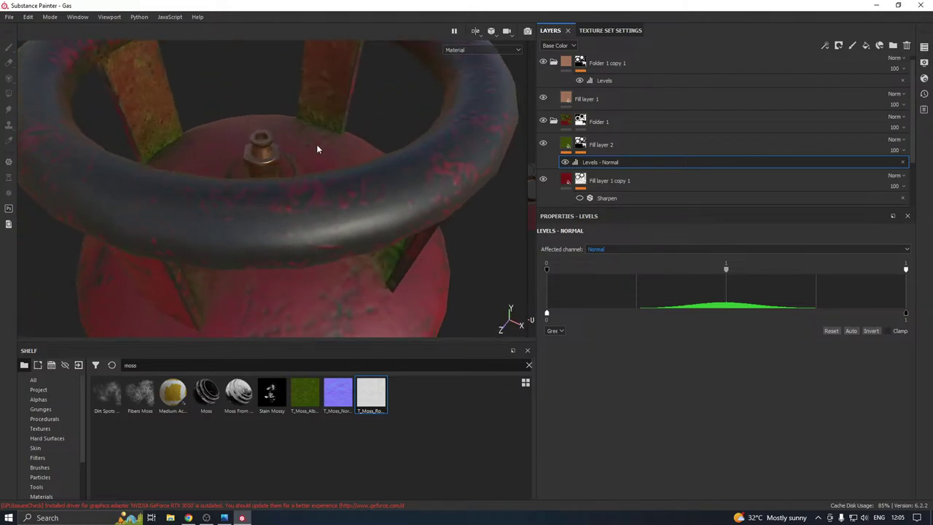
Set the moss fill layer's UV scale to 4
click(569, 146)
scroll(641, 343, up, 3)
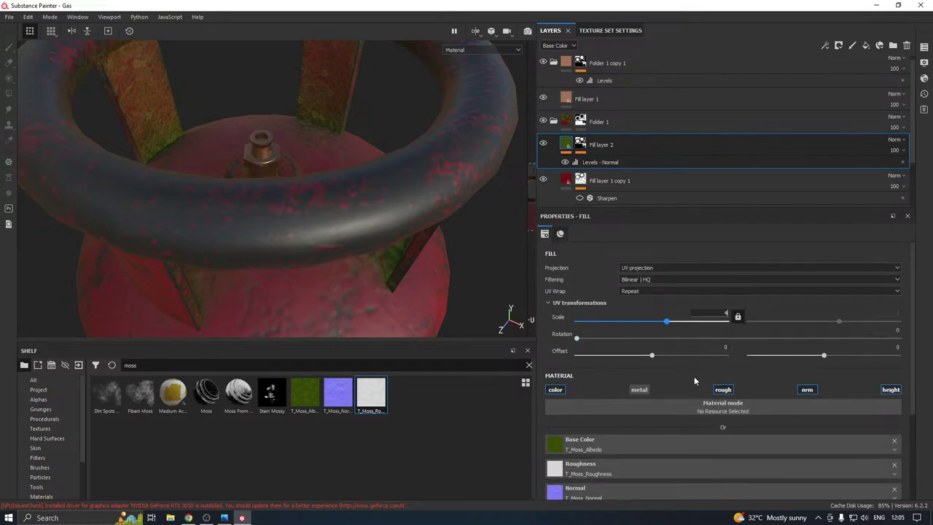
key(Return)
scroll(398, 224, down, 3)
alt+drag(400, 215, 386, 196)
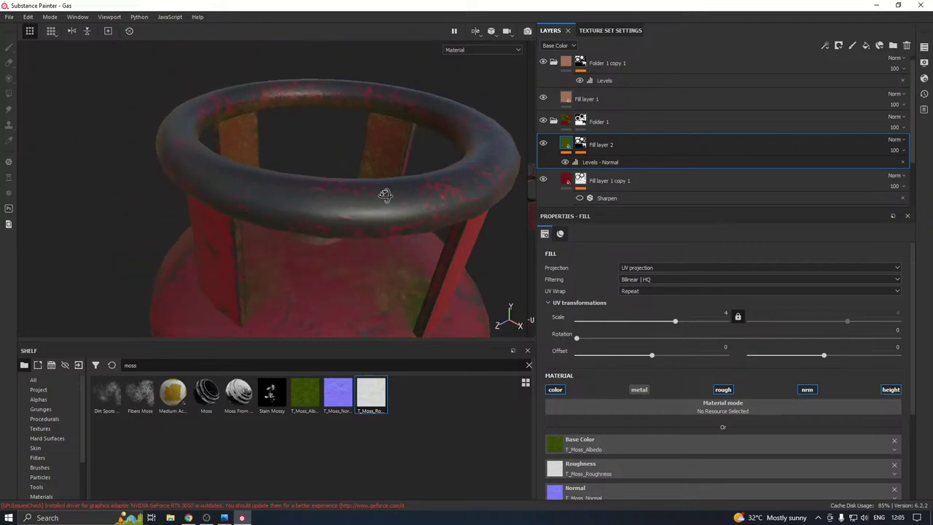
scroll(372, 190, down, 4)
alt+middle_drag(405, 252, 333, 106)
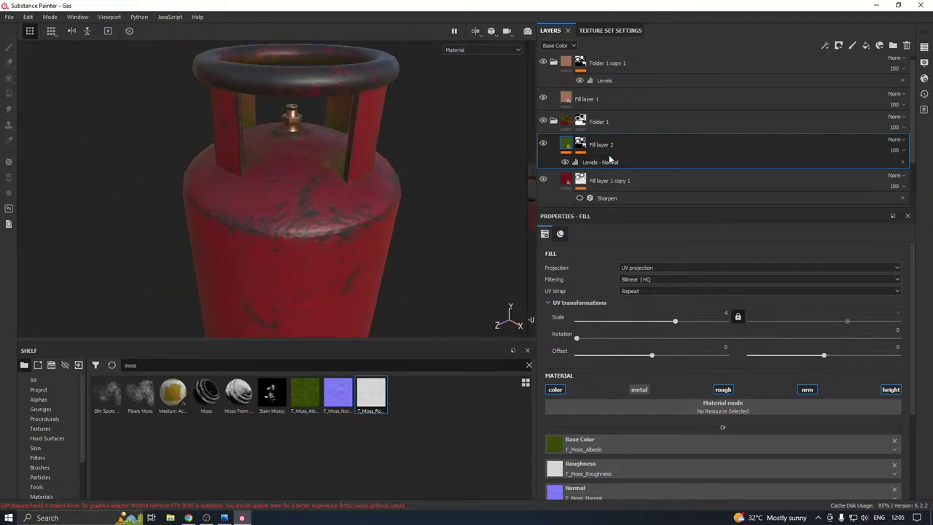
Set the dirt level of the moss mask's Dirt generator to 0.5 and check the cylinder's coverage
click(585, 145)
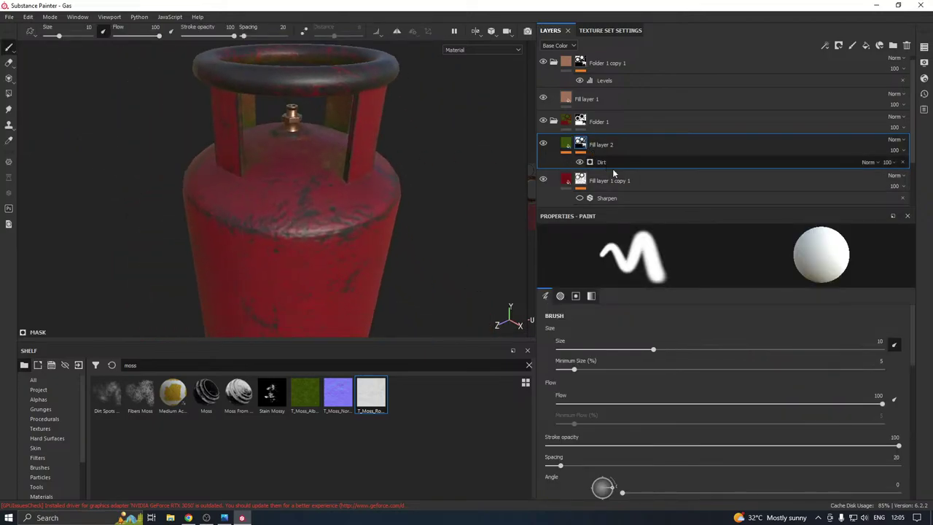
click(613, 166)
click(720, 324)
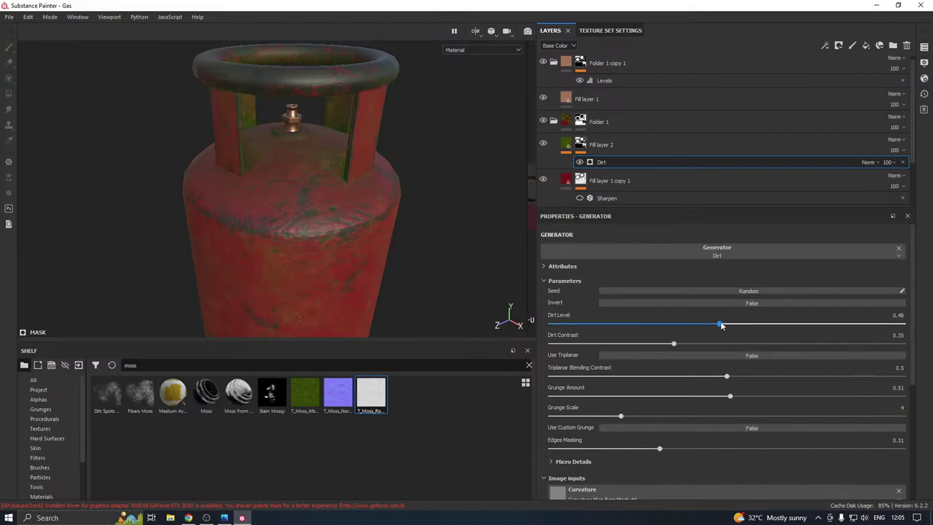
drag(720, 324, 727, 325)
scroll(269, 148, down, 4)
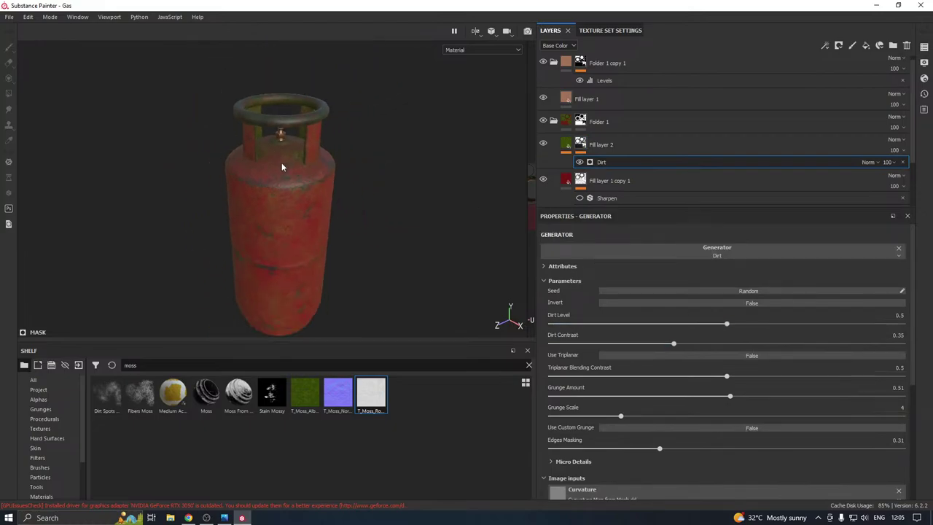
alt+drag(282, 167, 292, 183)
scroll(260, 164, up, 3)
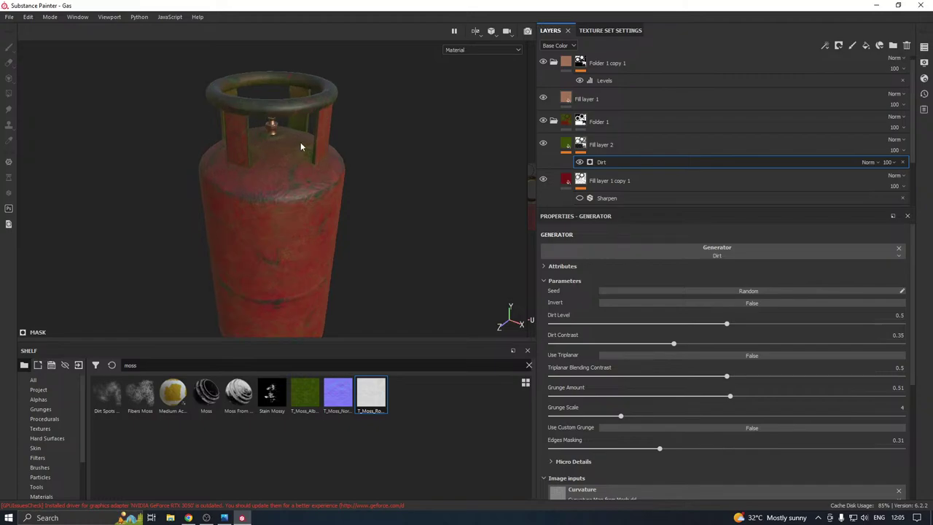
alt+drag(301, 144, 259, 152)
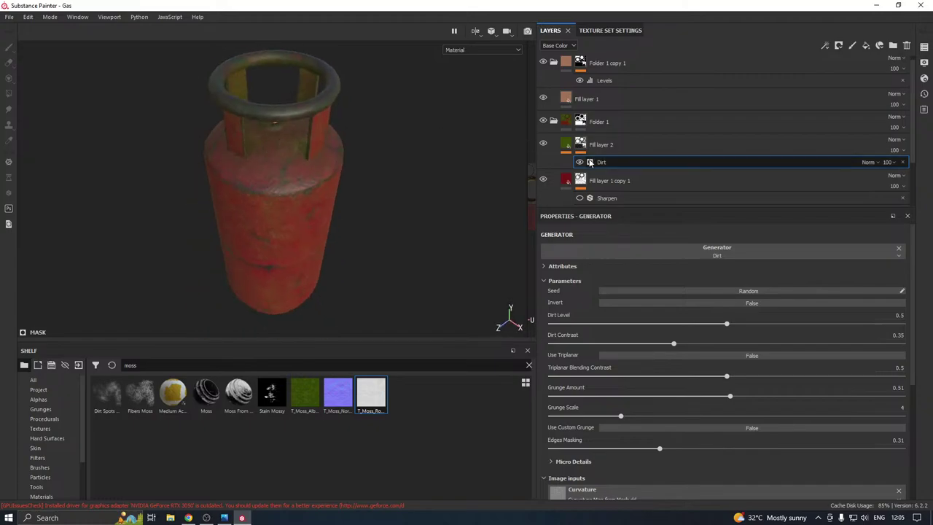
Duplicate the moss fill layer together with its mask
mouse_move(567, 148)
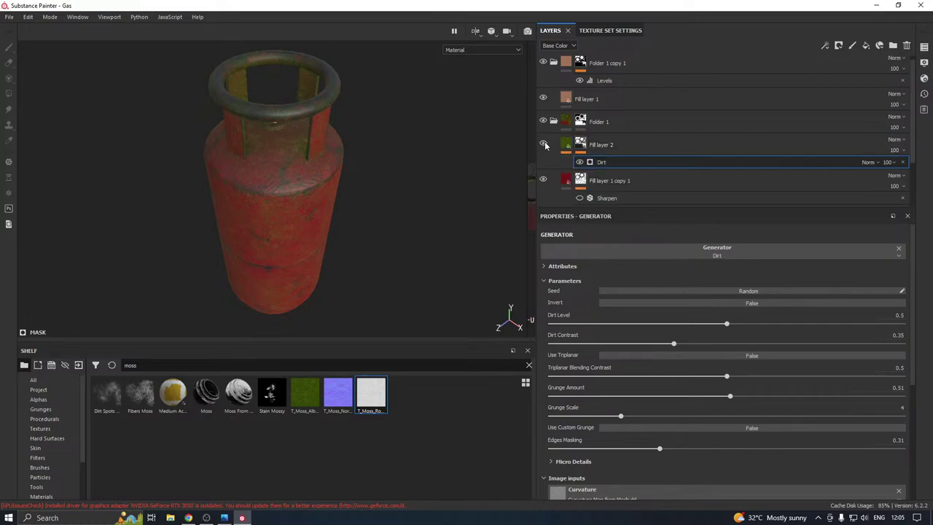
alt+drag(252, 193, 349, 173)
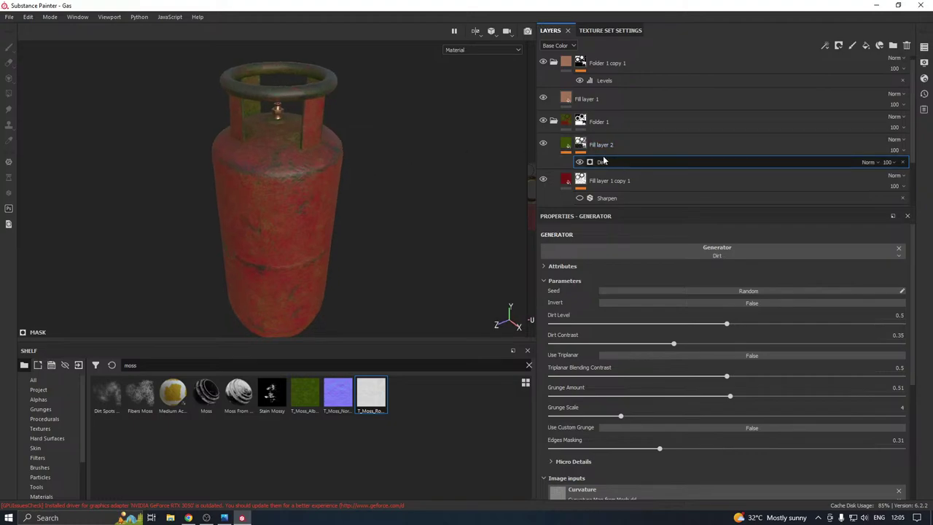
right_click(619, 144)
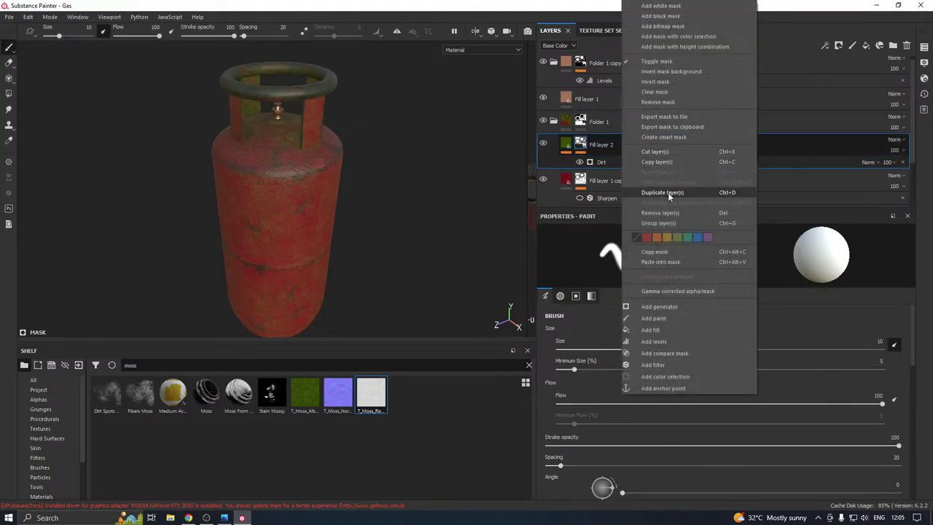
click(668, 192)
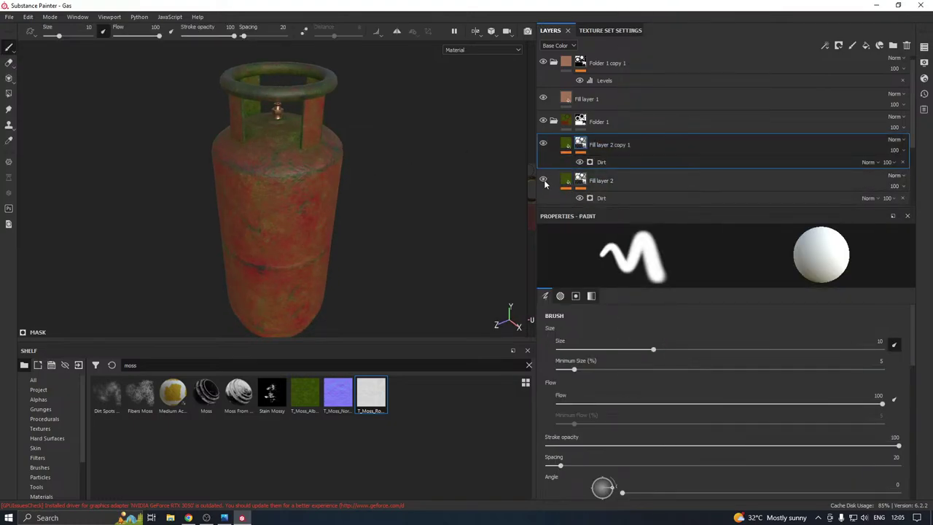
Hide the original moss layer and remove the base colour and roughness textures from its duplicate
click(543, 180)
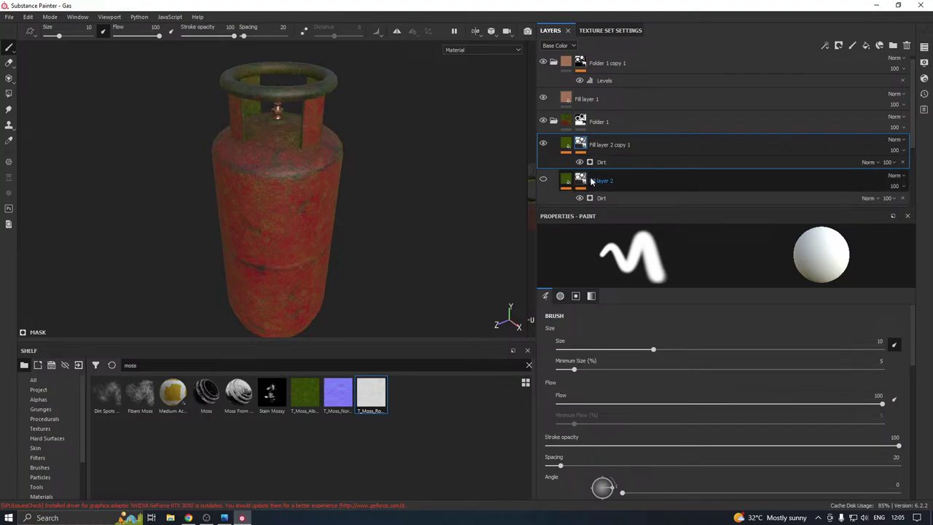
click(566, 144)
scroll(605, 318, down, 3)
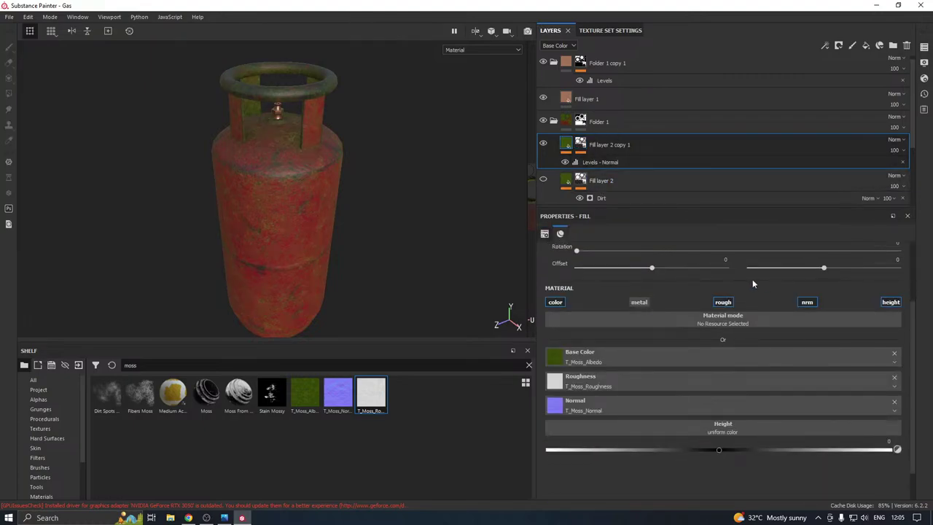
click(895, 355)
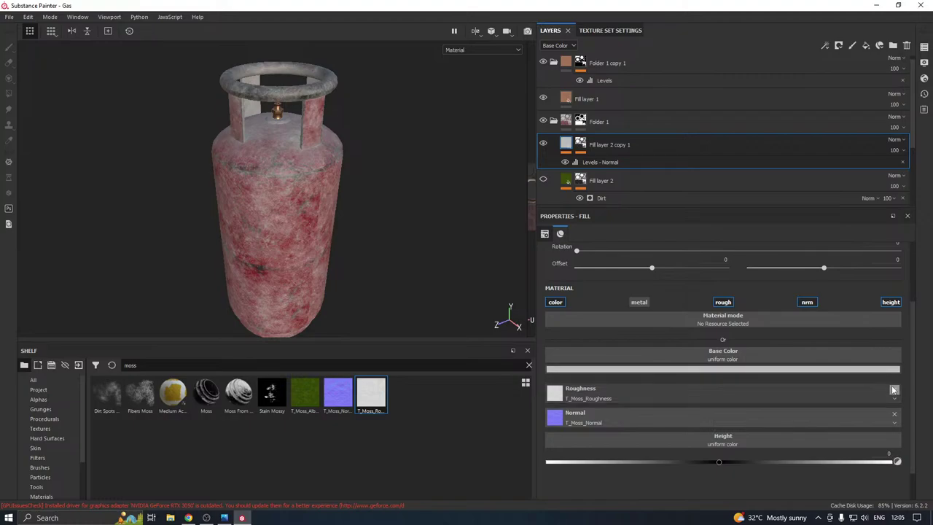
click(893, 385)
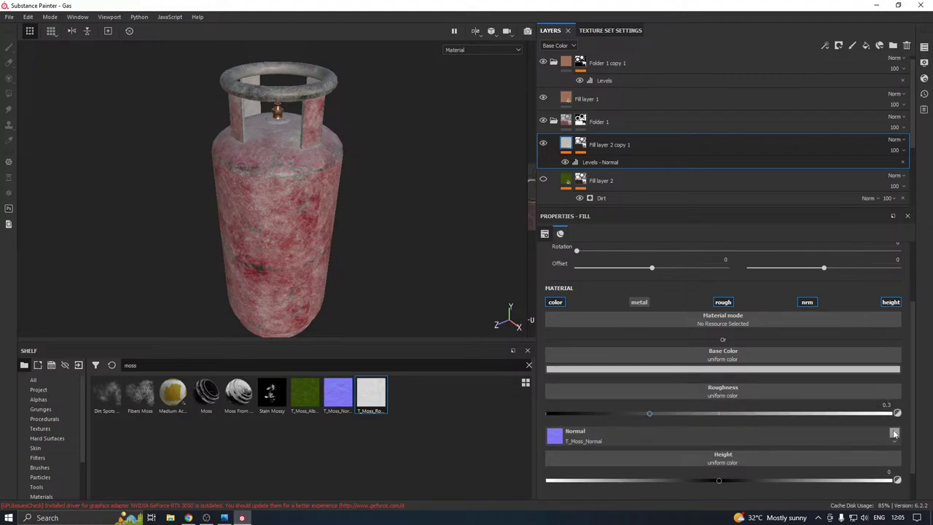
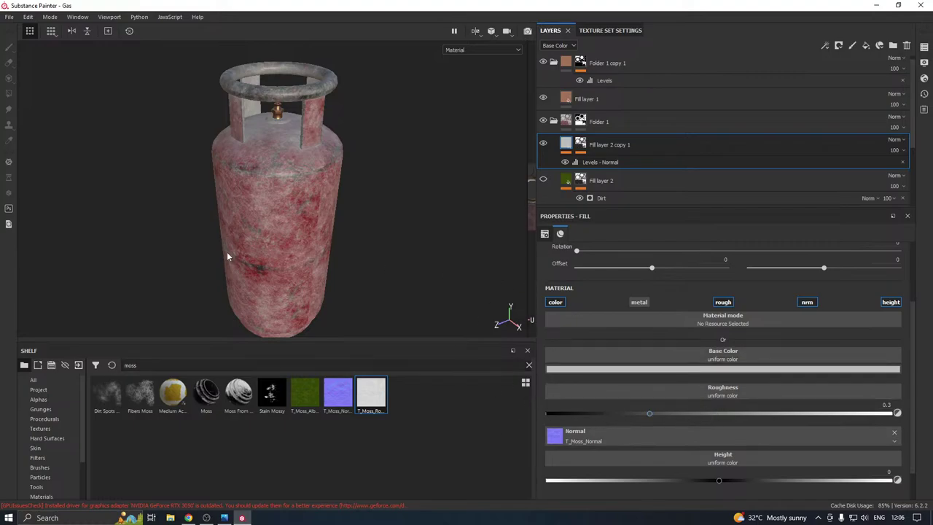
Set the dirt level of the duplicate layer's Dirt mask generator to 0.37 and inspect the cylinder's top
alt+right_drag(227, 256, 311, 208)
alt+middle_drag(367, 191, 357, 259)
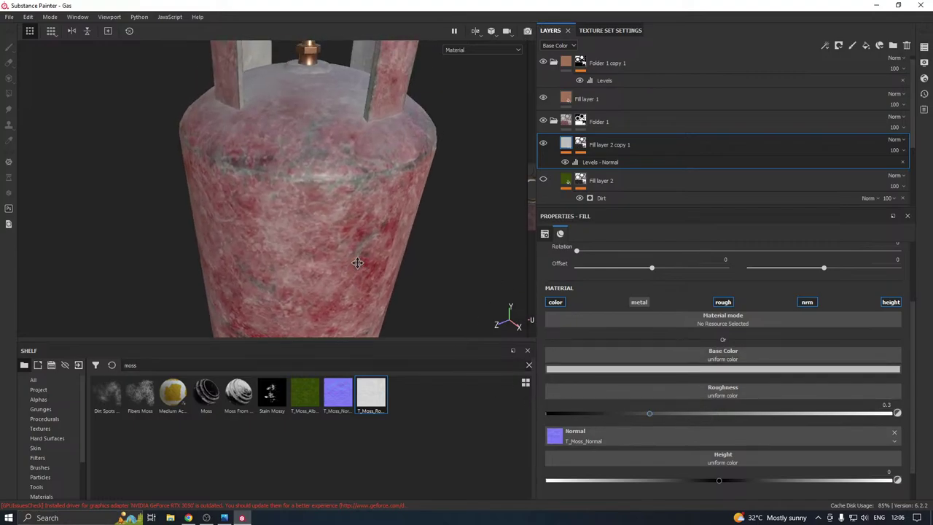
click(582, 144)
click(607, 163)
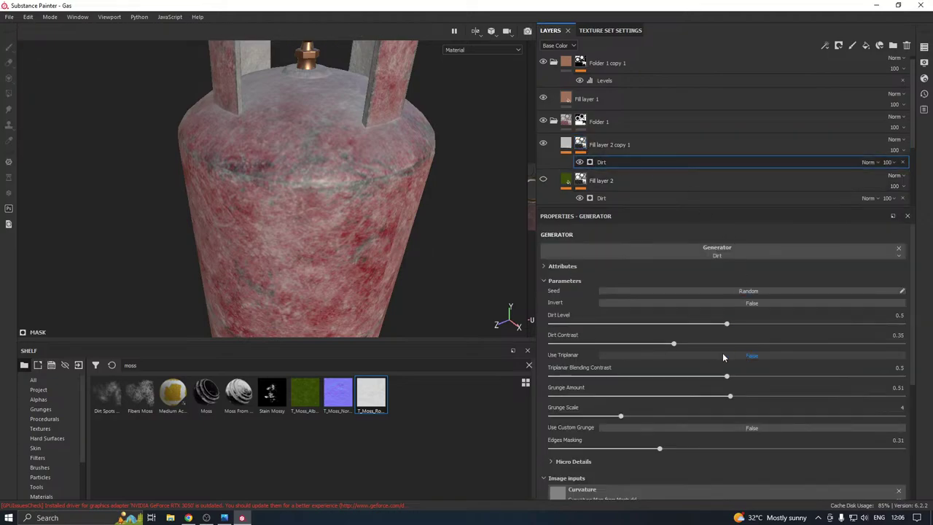
click(683, 326)
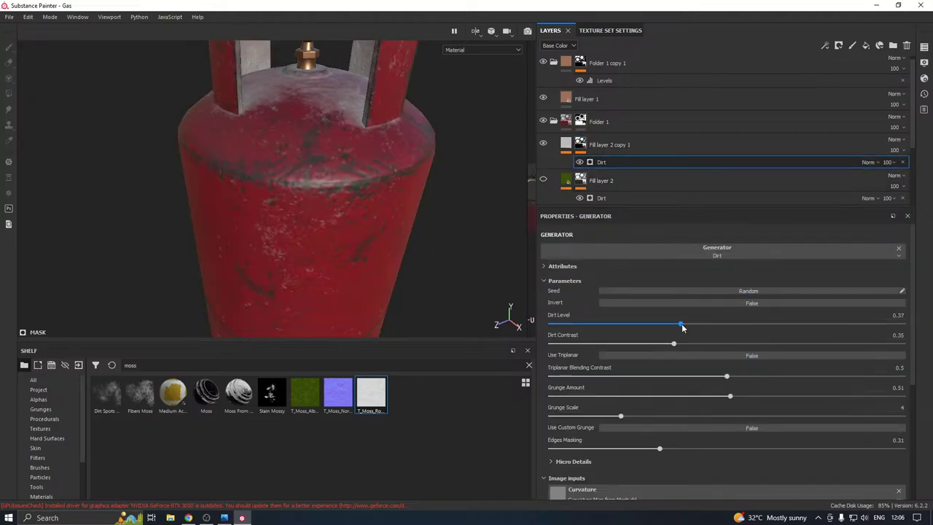
scroll(361, 232, down, 3)
alt+drag(363, 234, 424, 187)
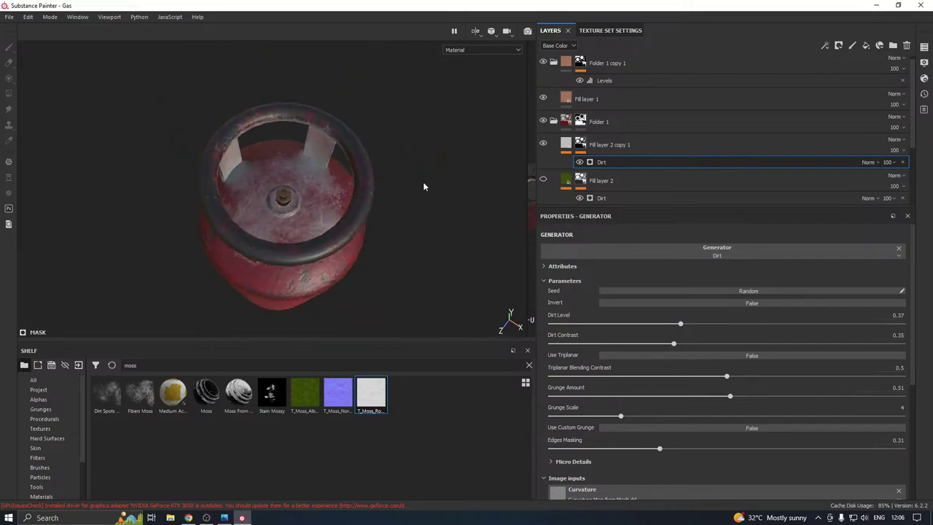
Set the duplicate fill layer's roughness to about 0.55 and its base colour to an orange-brown with hue 0.066
click(566, 143)
click(736, 414)
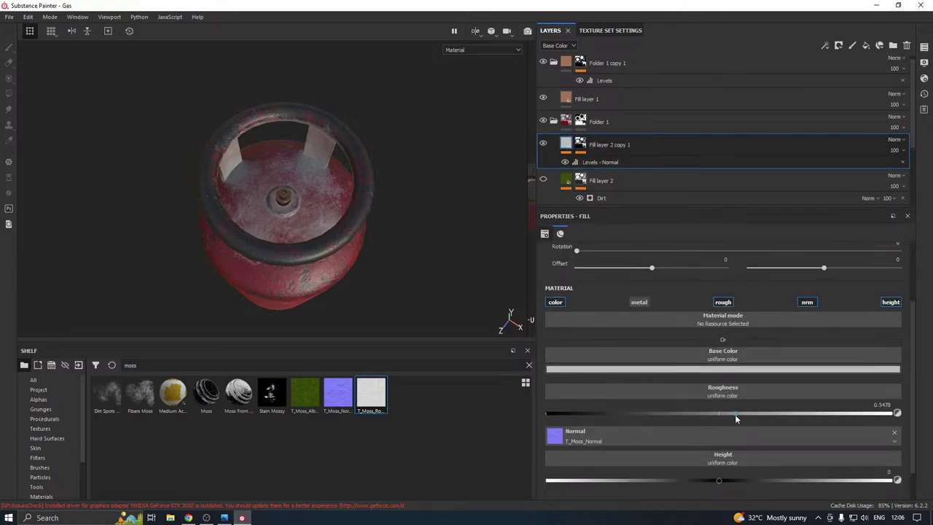
click(677, 369)
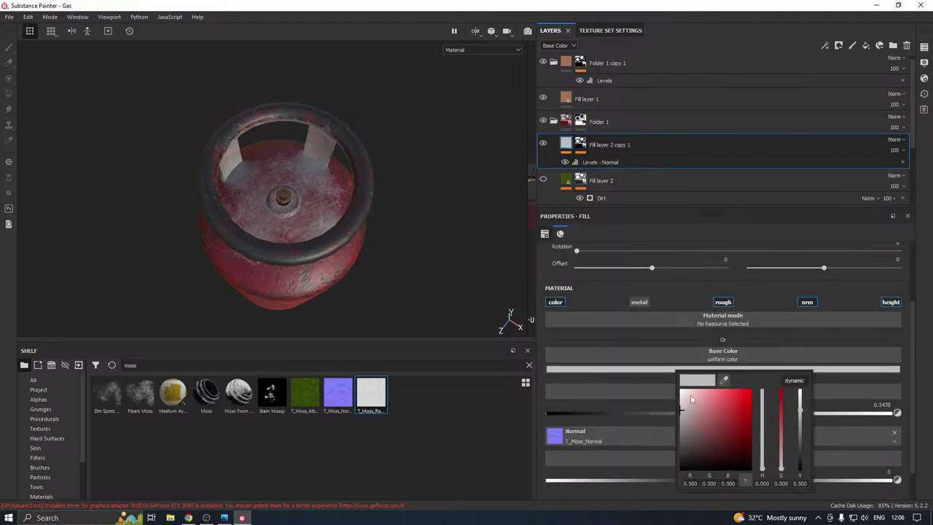
click(763, 468)
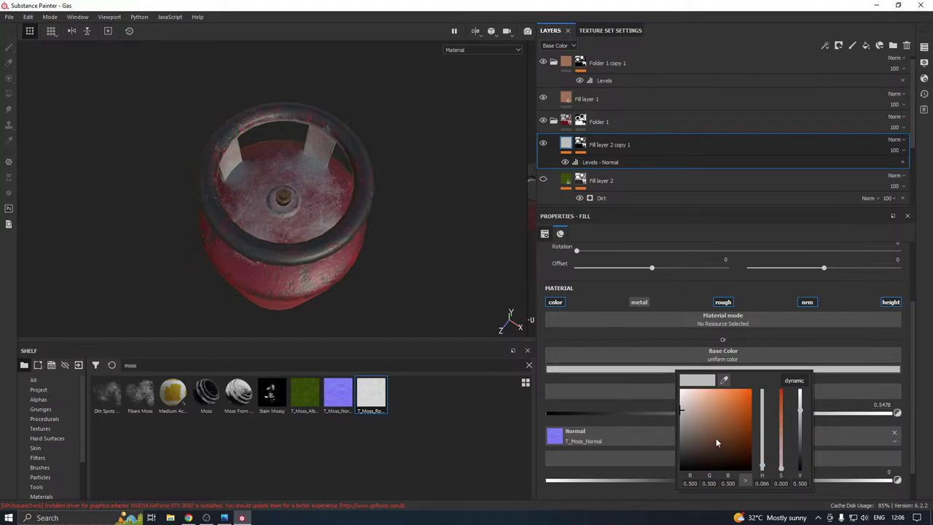
drag(715, 441, 715, 418)
alt+drag(406, 271, 377, 250)
scroll(357, 224, up, 3)
alt+middle_drag(376, 250, 417, 267)
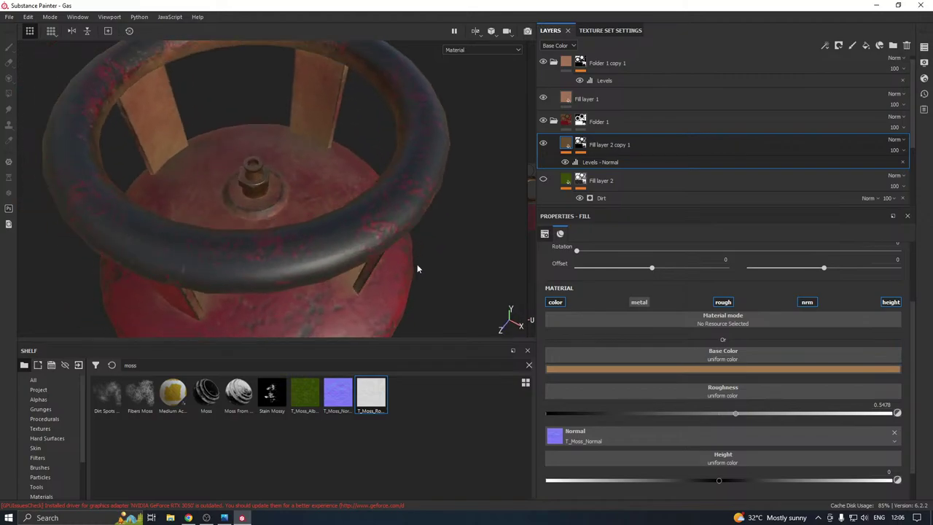
Change the duplicate layer's base colour to brown with RGB 0.317, 0.186, 0.101 and check it around the handle
click(683, 369)
drag(719, 427, 714, 423)
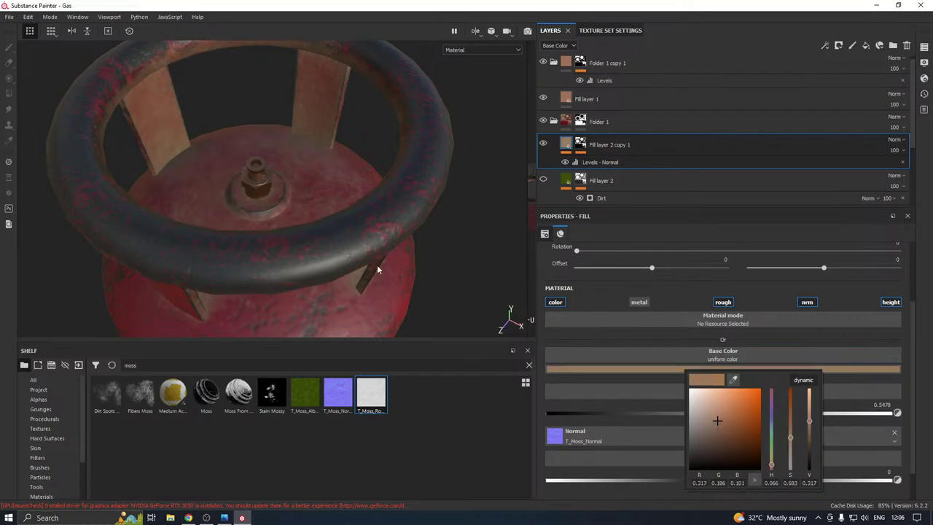
click(348, 157)
scroll(336, 138, down, 5)
alt+drag(334, 140, 266, 149)
scroll(291, 147, up, 3)
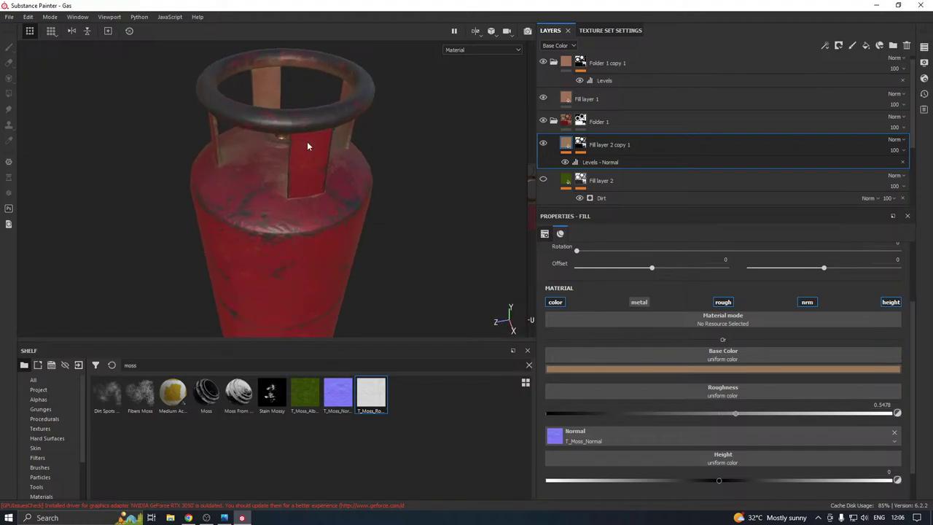
Lighten the duplicate layer's base colour to a sandy tan with RGB 0.578, 0.334, 0.174
click(692, 370)
click(692, 407)
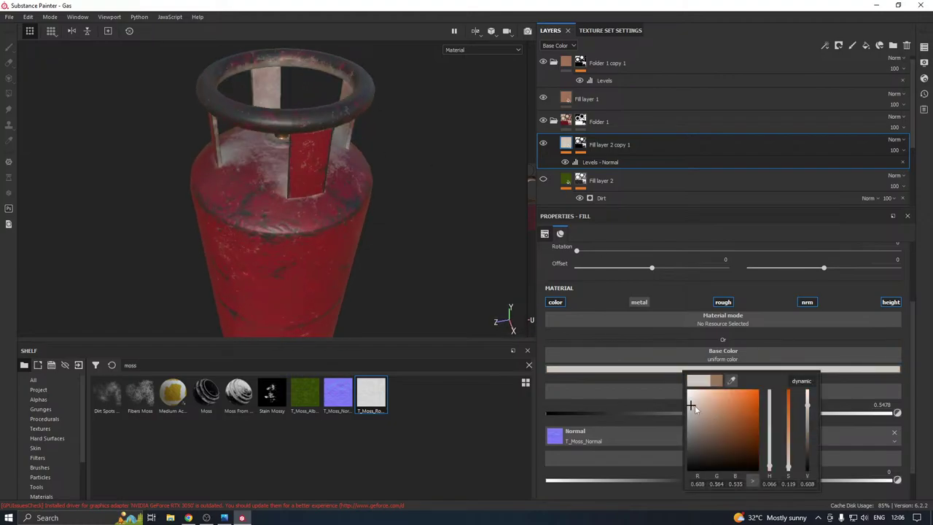
drag(724, 415, 715, 407)
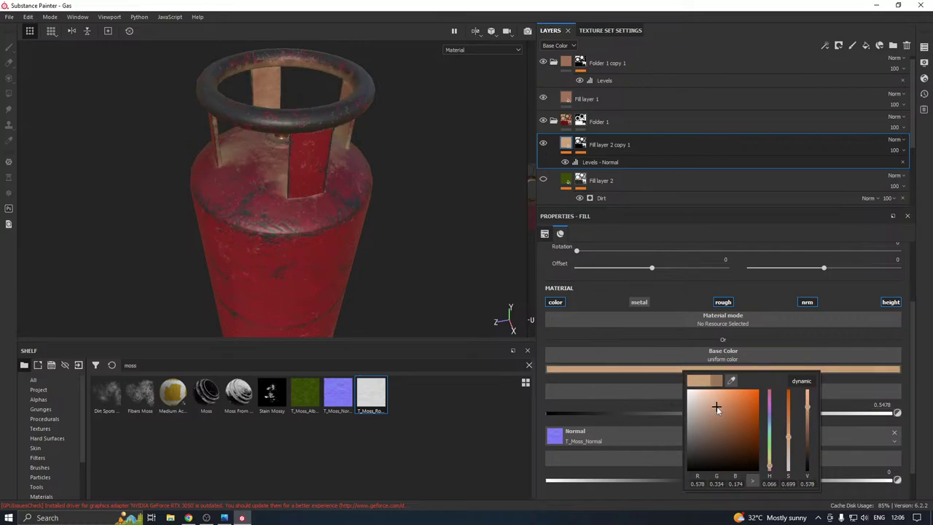
alt+drag(383, 228, 395, 226)
alt+middle_drag(395, 226, 397, 173)
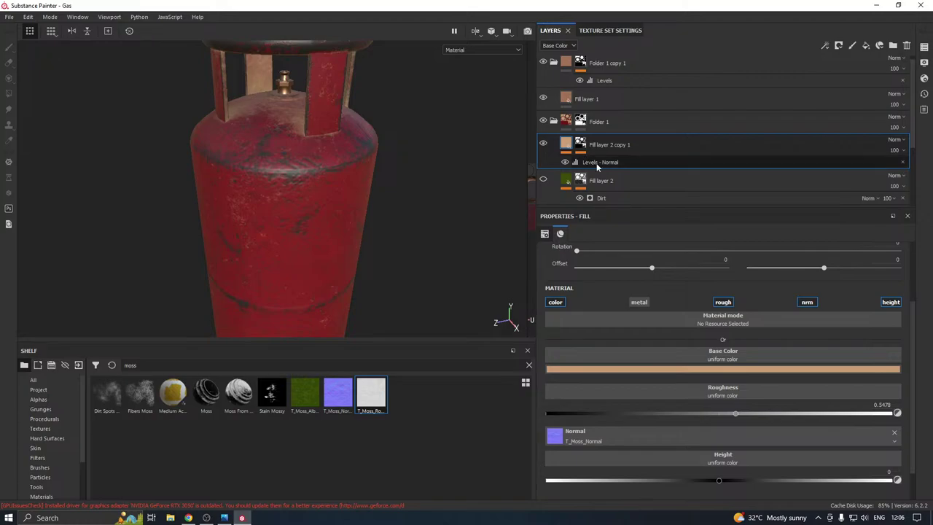
Set the dirt level of the tan layer's Dirt mask generator to 0.33 and inspect the cylinder from several sides
click(587, 161)
click(581, 143)
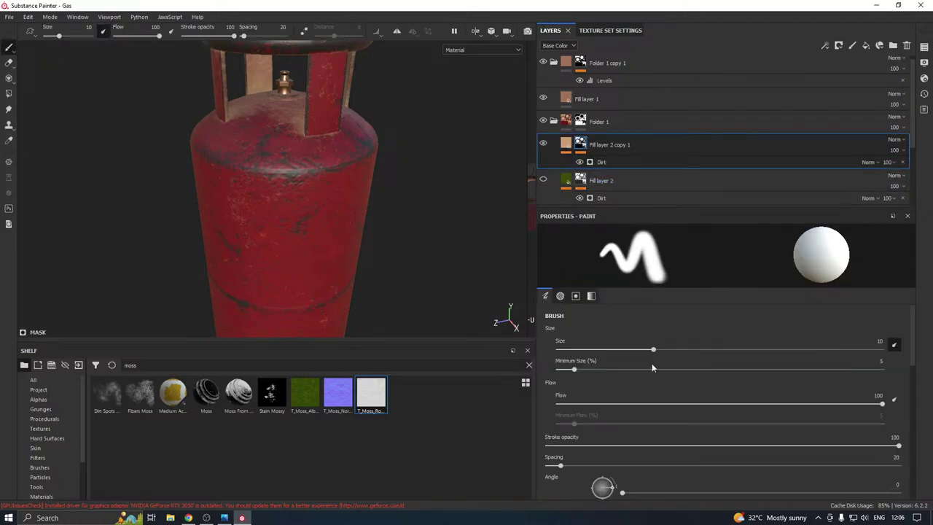
click(617, 160)
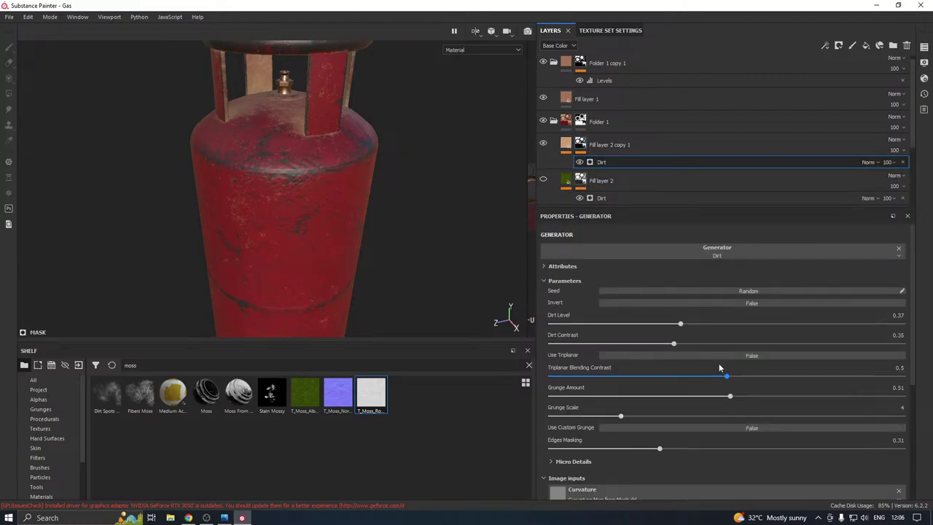
drag(722, 323, 691, 332)
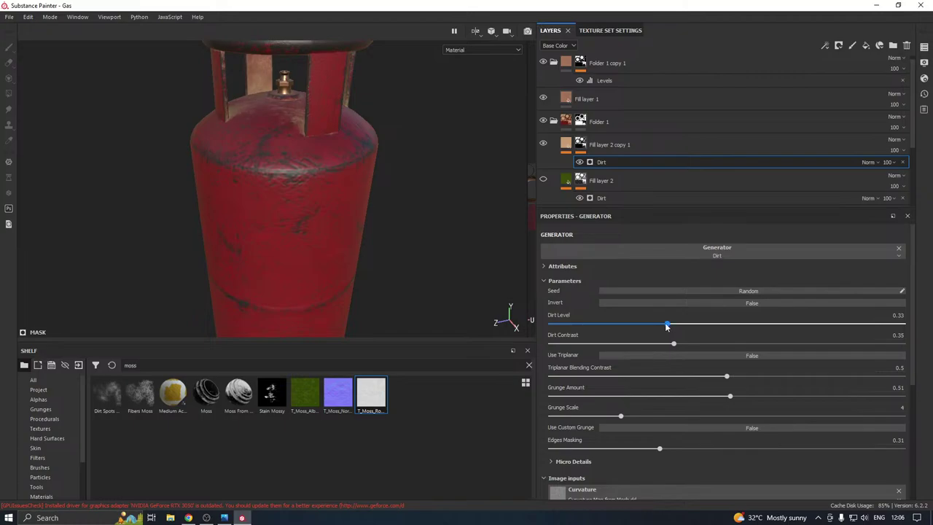
alt+drag(323, 208, 214, 172)
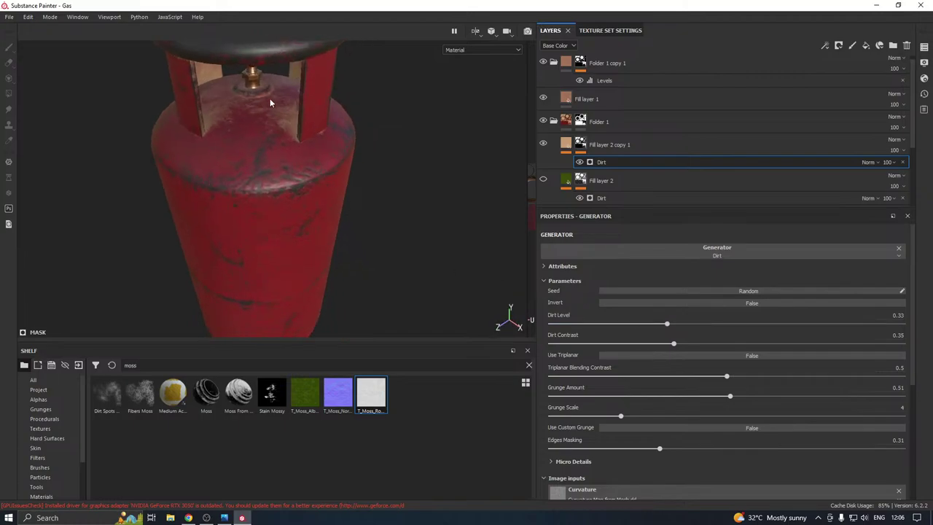
alt+drag(270, 102, 263, 211)
Reduce the tan layer's dirt level to 0.21 while examining the cylinder's base ring
click(613, 325)
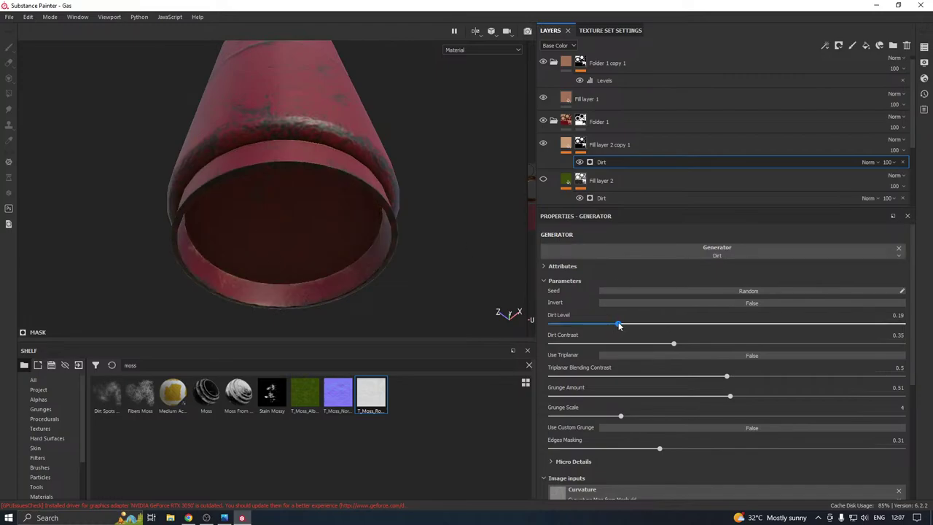
scroll(269, 285, up, 5)
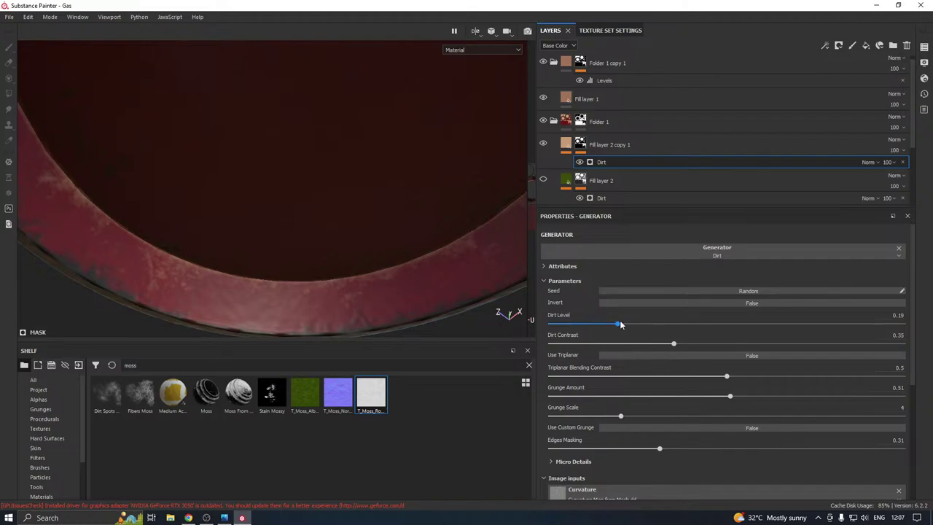
drag(620, 324, 624, 324)
scroll(384, 316, down, 5)
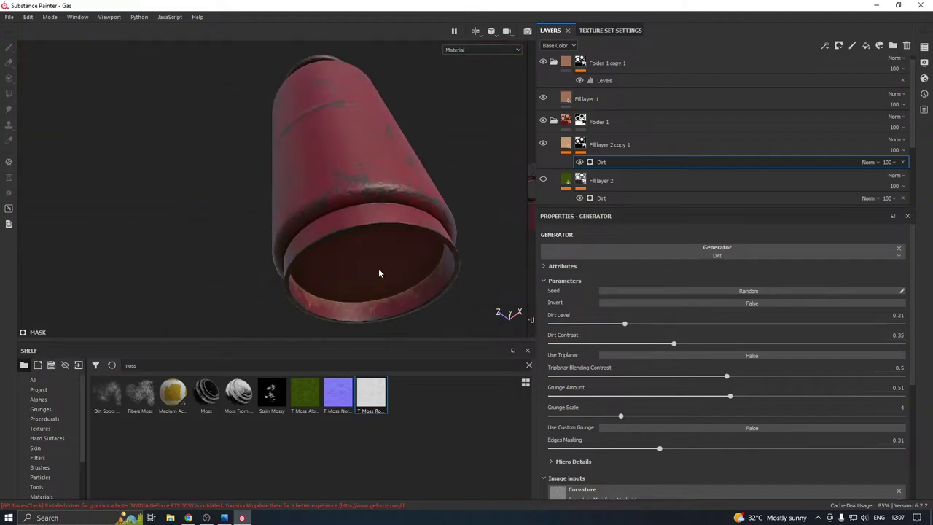
scroll(379, 273, up, 4)
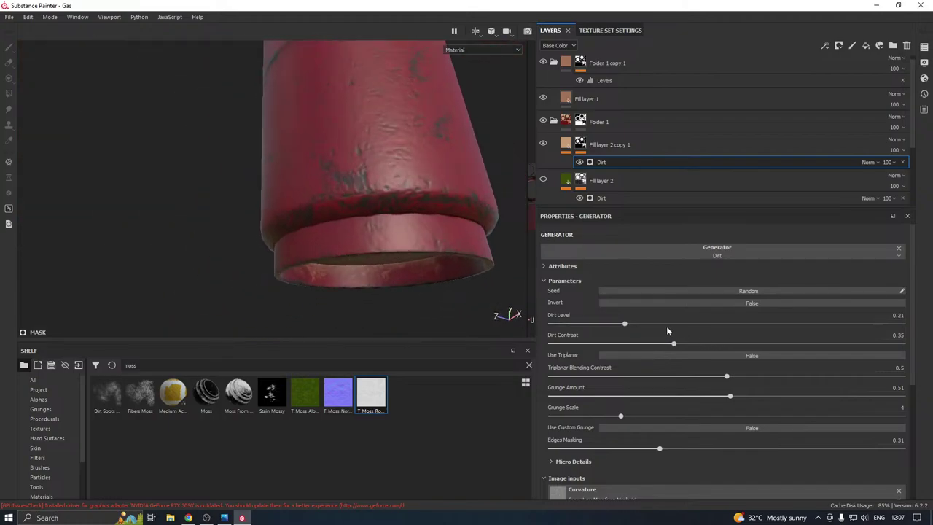
Try stronger dirt coverage on the tan layer, ending with dirt contrast 0.27 and dirt level 0.33
drag(666, 325, 833, 346)
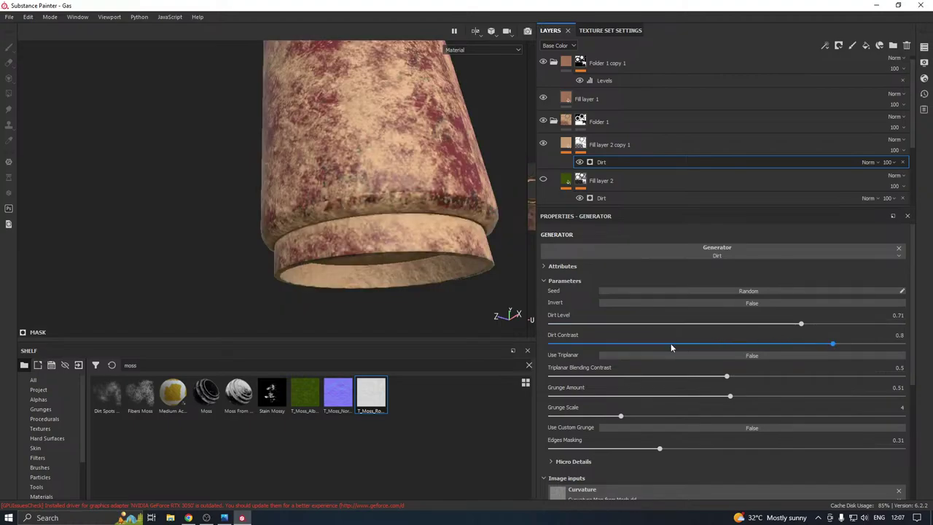
drag(671, 348, 620, 323)
alt+drag(373, 238, 387, 251)
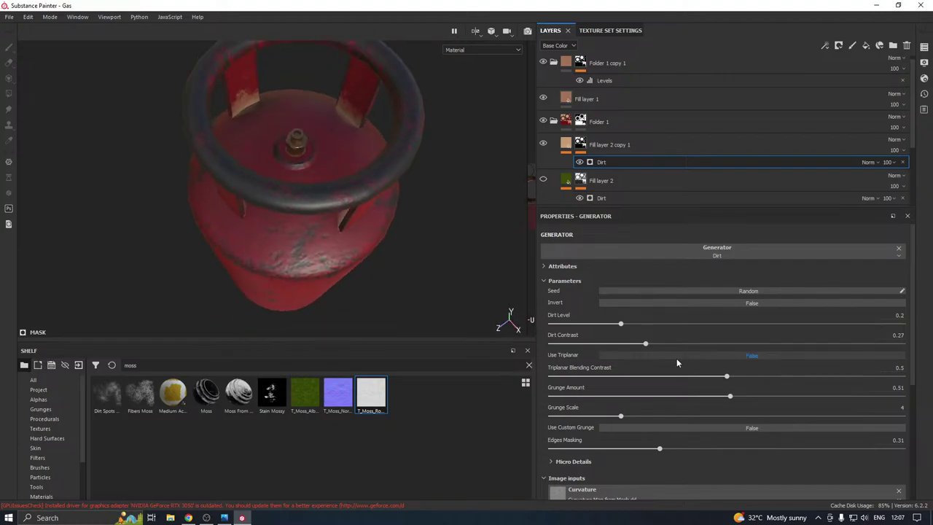
click(653, 324)
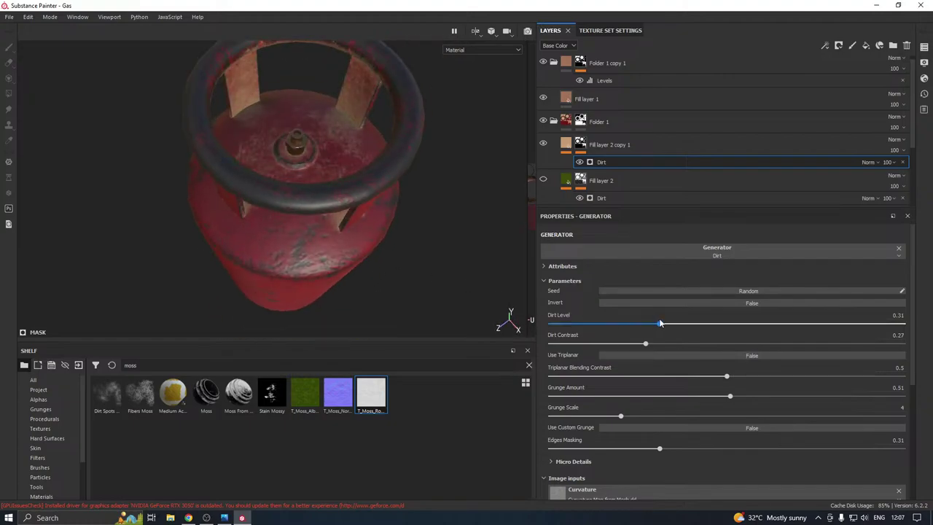
drag(660, 323, 667, 322)
alt+drag(412, 219, 411, 127)
scroll(361, 190, down, 2)
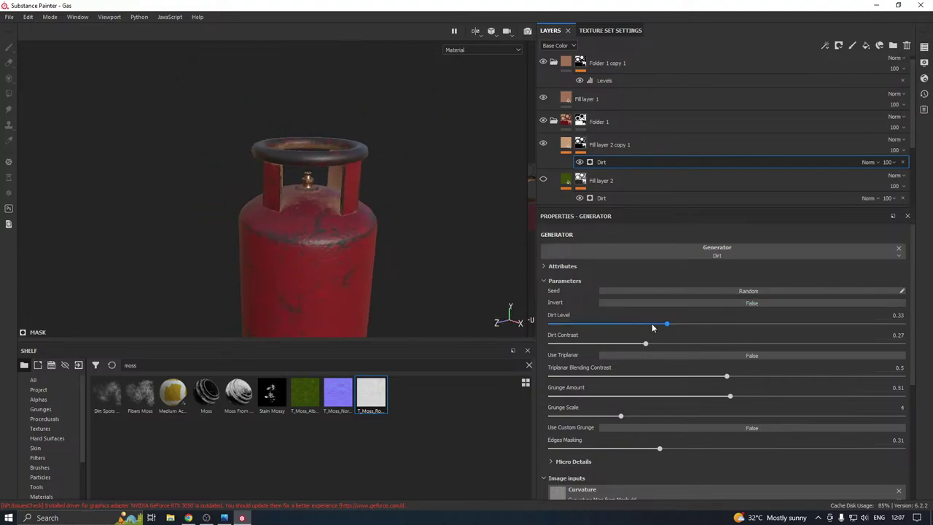
Set the tan layer's dirt contrast to 0.32 and its dirt level to 0.29
drag(645, 343, 653, 324)
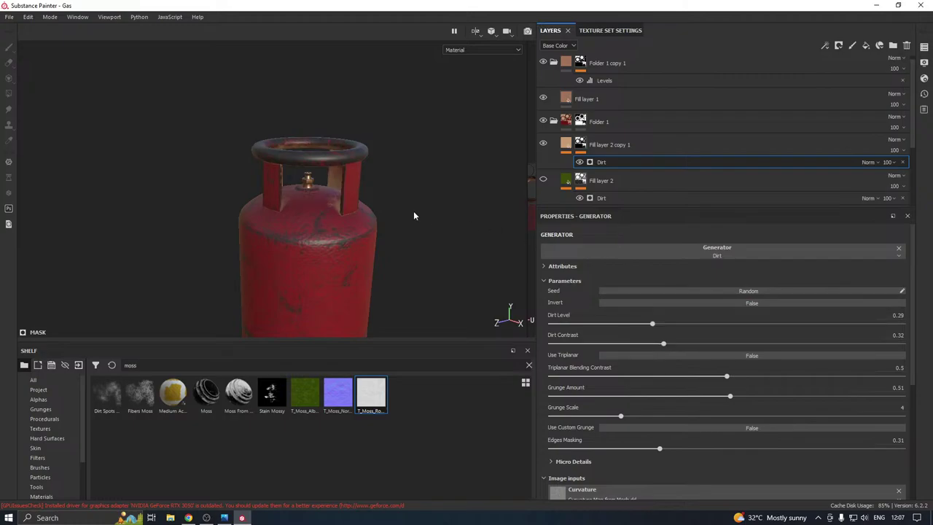
alt+drag(415, 214, 388, 234)
scroll(390, 226, up, 3)
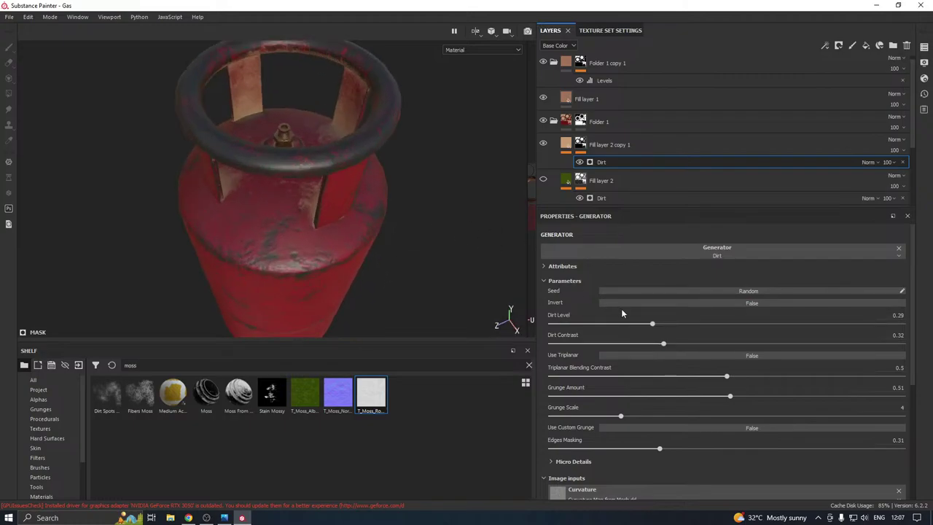
Set the dirt level of the tan layer's mask to 0.33, review the whole cylinder and save the project
drag(664, 327, 666, 323)
alt+drag(500, 235, 380, 139)
alt+middle_drag(369, 218, 362, 147)
alt+drag(362, 149, 371, 188)
scroll(386, 192, down, 2)
key(ctrl+s)
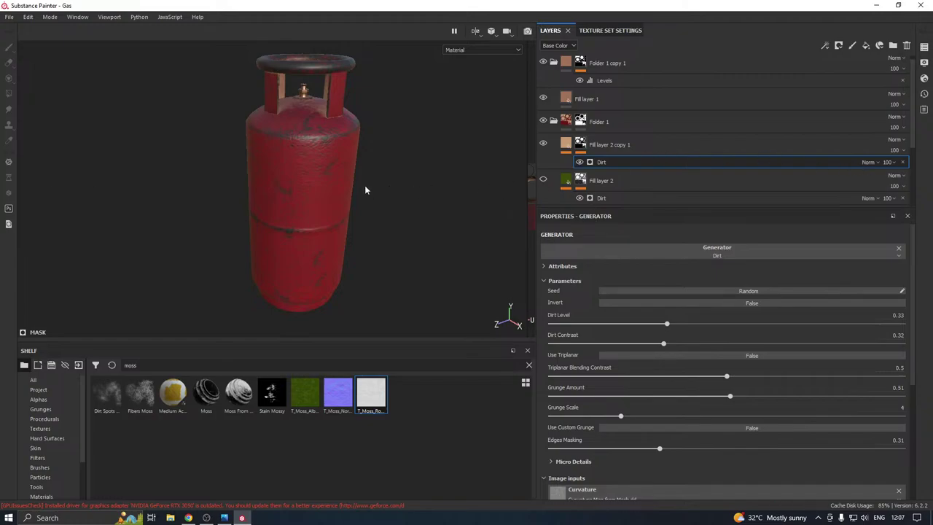
Darken the base color of Fill layer 2 copy 1 to a brown of RGB 0.391, 0.212, 0.095
alt+drag(357, 172, 413, 194)
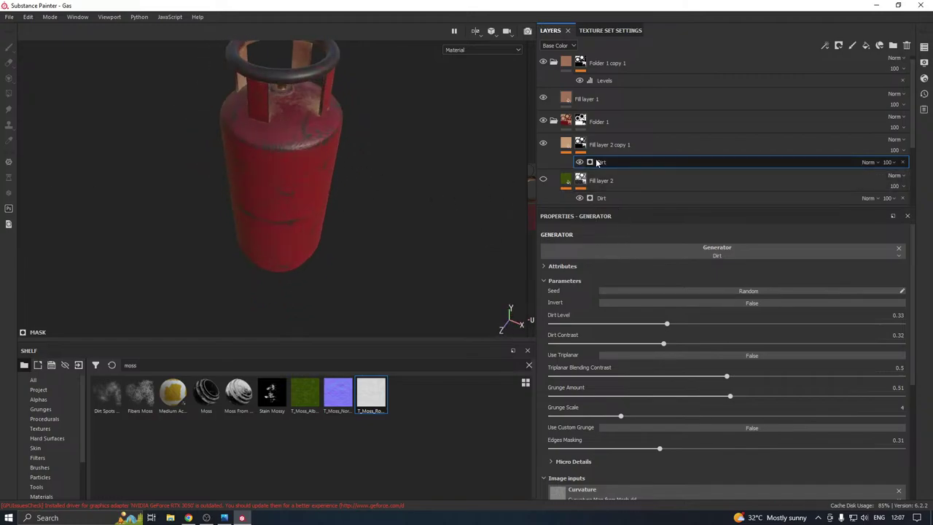
click(566, 144)
click(635, 369)
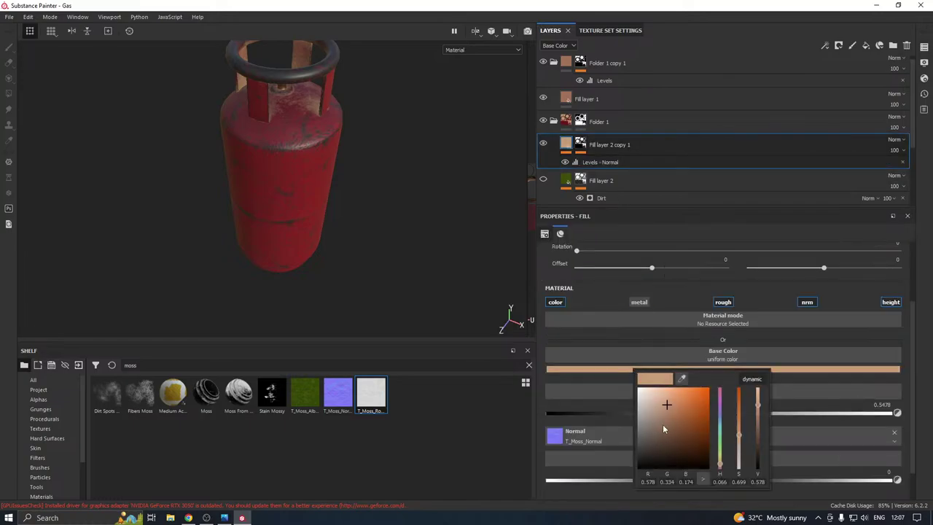
click(671, 414)
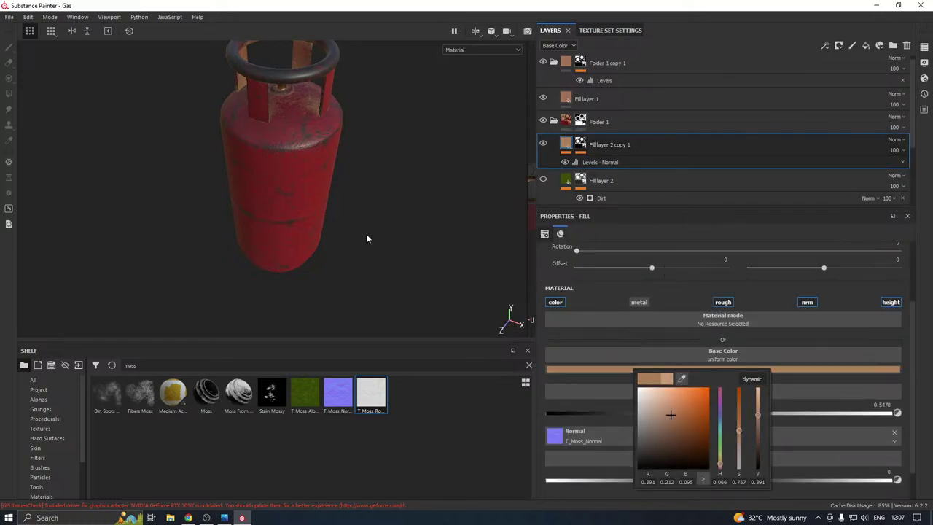
alt+drag(366, 233, 356, 203)
scroll(352, 181, down, 3)
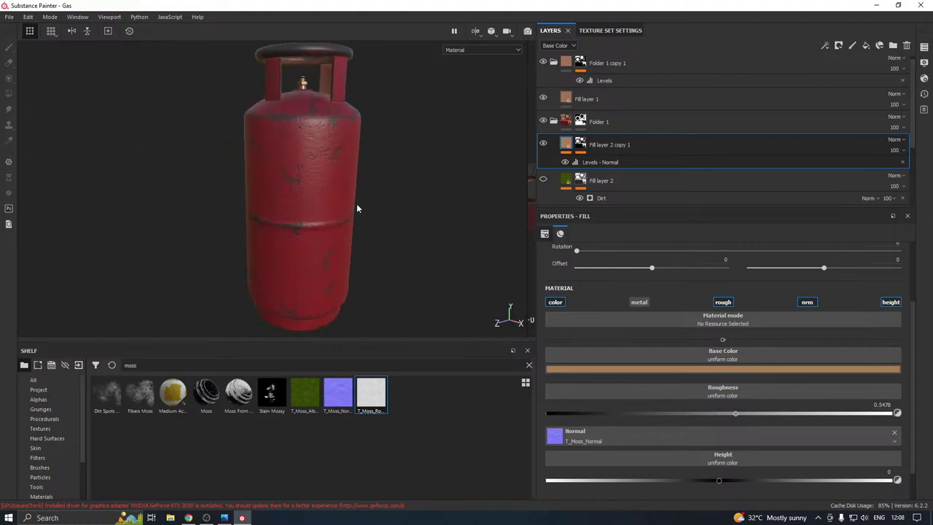
Duplicate the red paint layer Fill layer 1 copy 1 and clear the mask of the duplicate
drag(606, 206, 604, 277)
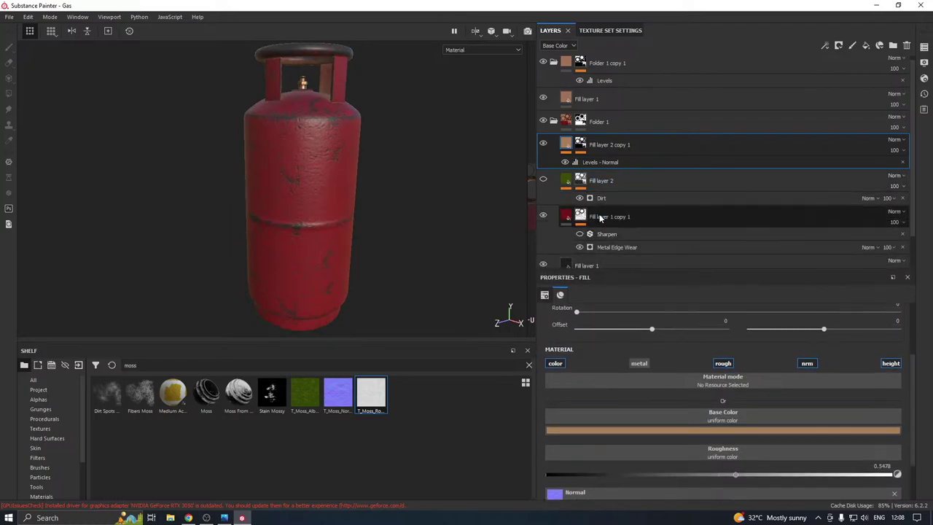
click(542, 216)
click(543, 215)
right_click(619, 219)
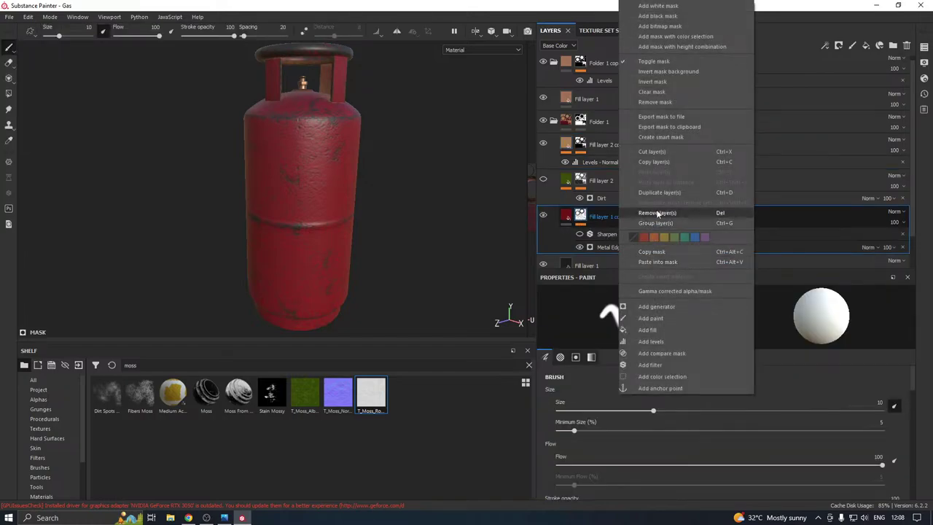
click(662, 193)
right_click(621, 215)
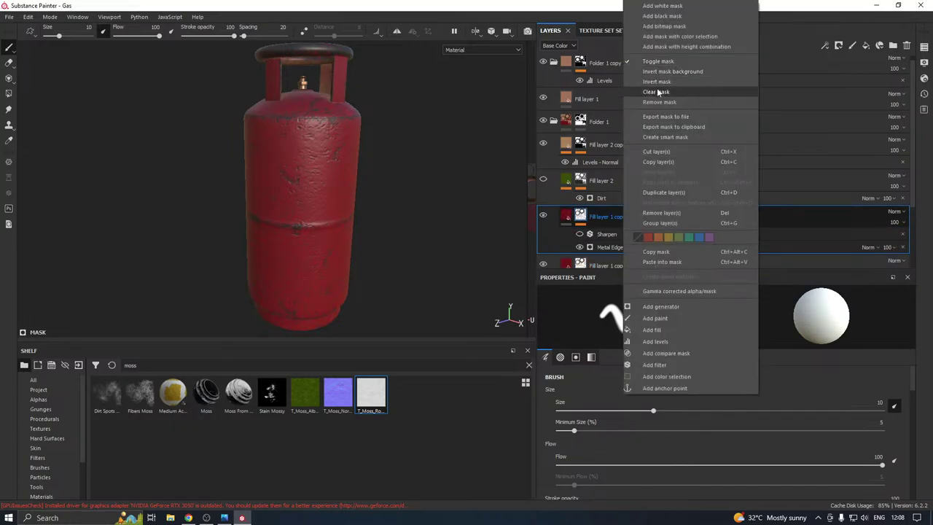
click(655, 92)
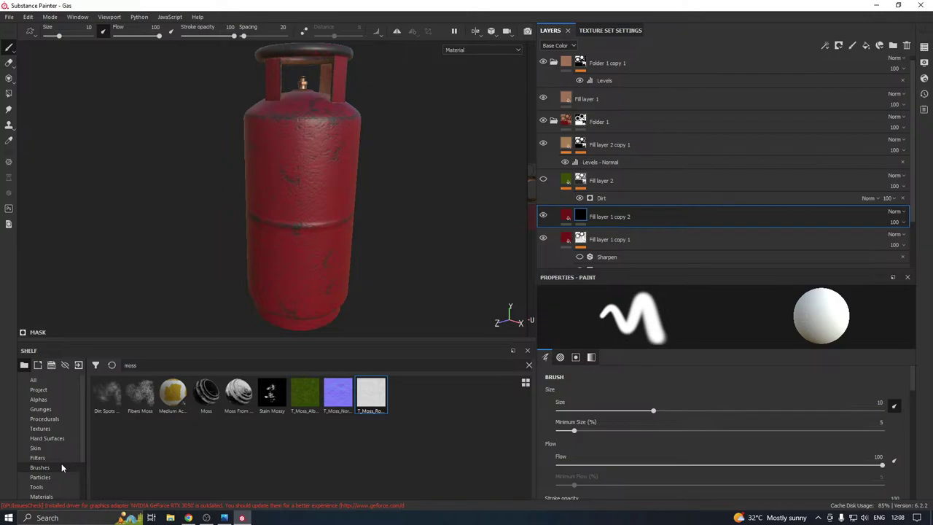
Apply the Dirt smart mask to the duplicated red paint layer, Fill layer 1 copy 2
scroll(52, 468, down, 3)
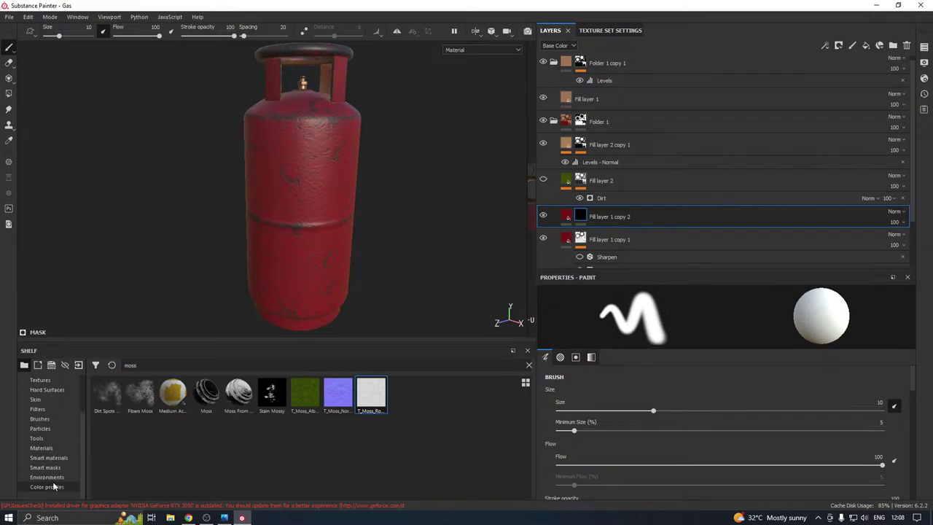
click(53, 468)
drag(239, 401, 634, 215)
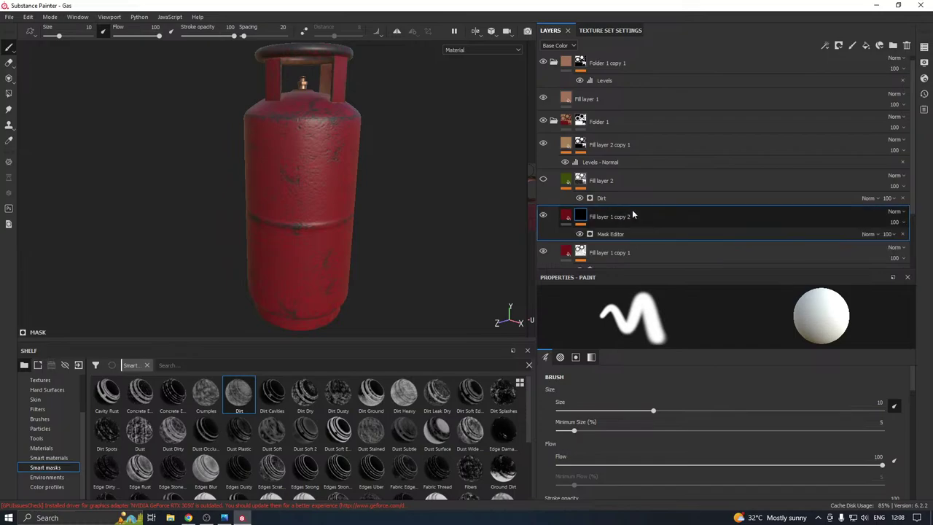
Change the paint color of Fill layer 1 copy 2 to light grey, RGB 0.731 in all channels
click(567, 216)
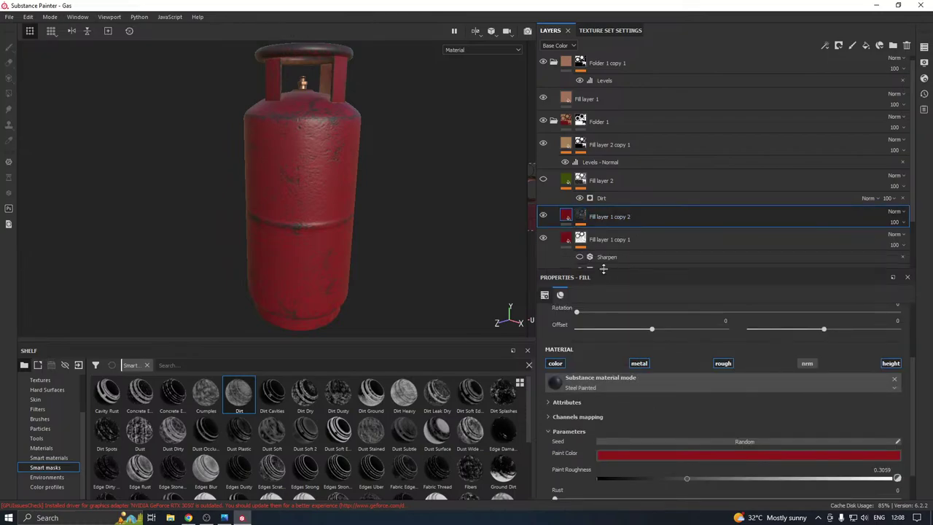
drag(603, 268, 634, 202)
click(633, 382)
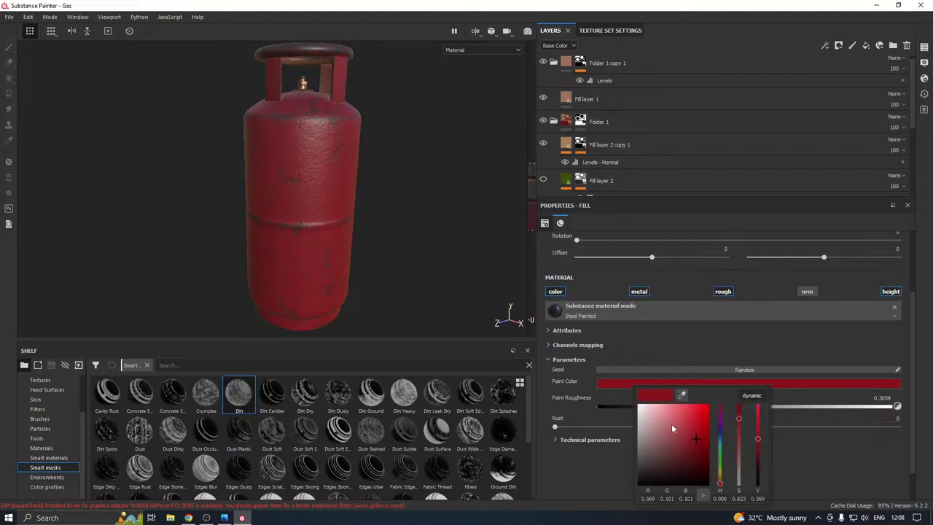
mouse_move(655, 443)
mouse_down()
mouse_move(626, 486)
mouse_move(637, 473)
mouse_move(635, 484)
mouse_move(629, 428)
mouse_up()
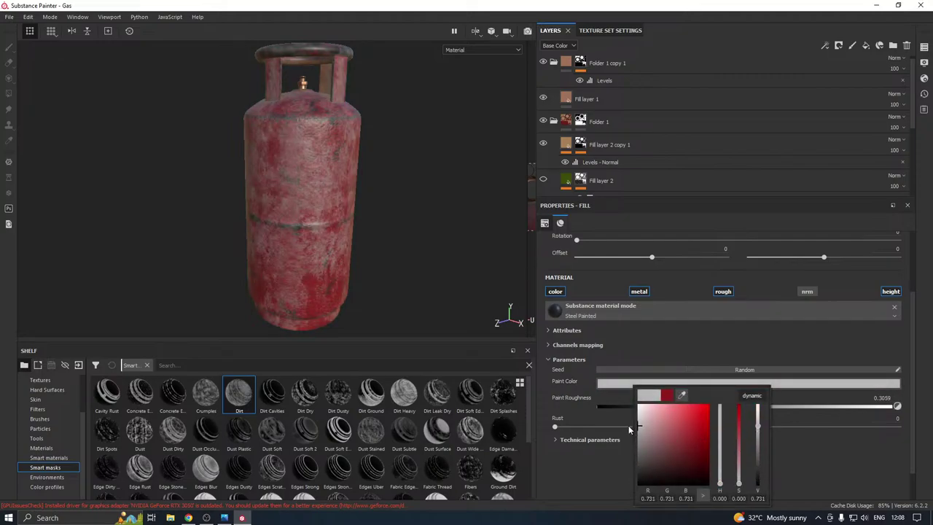
alt+drag(364, 262, 339, 248)
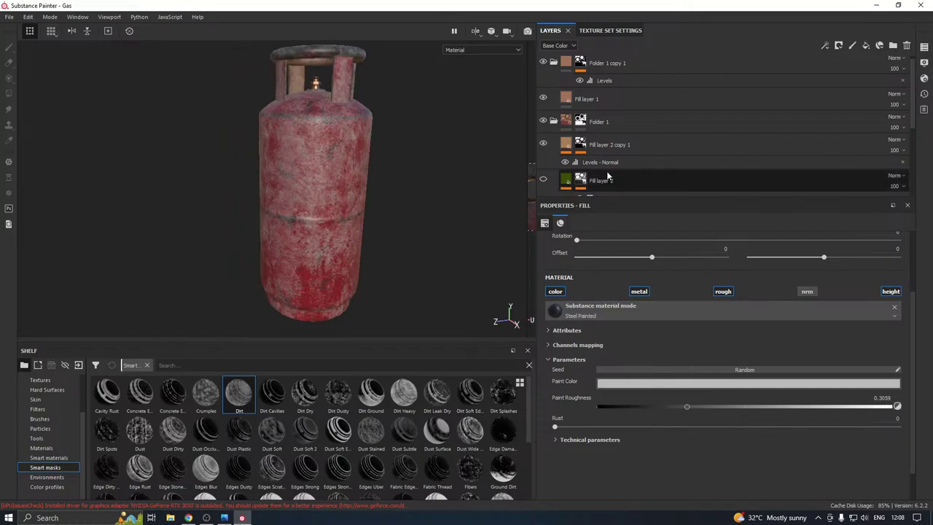
Remove the Grunge Dirt Dried secondary texture from the Mask Editor generator of Fill layer 1 copy 2
scroll(563, 166, down, 3)
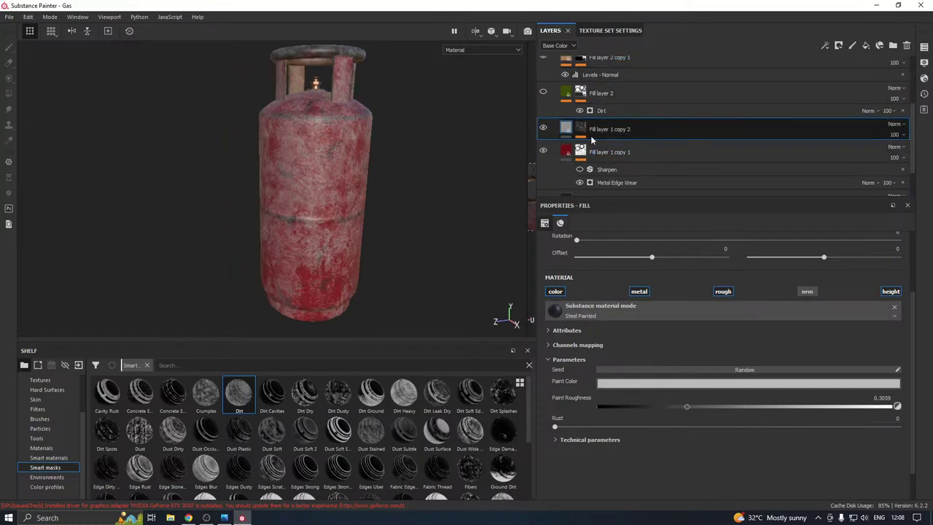
click(581, 129)
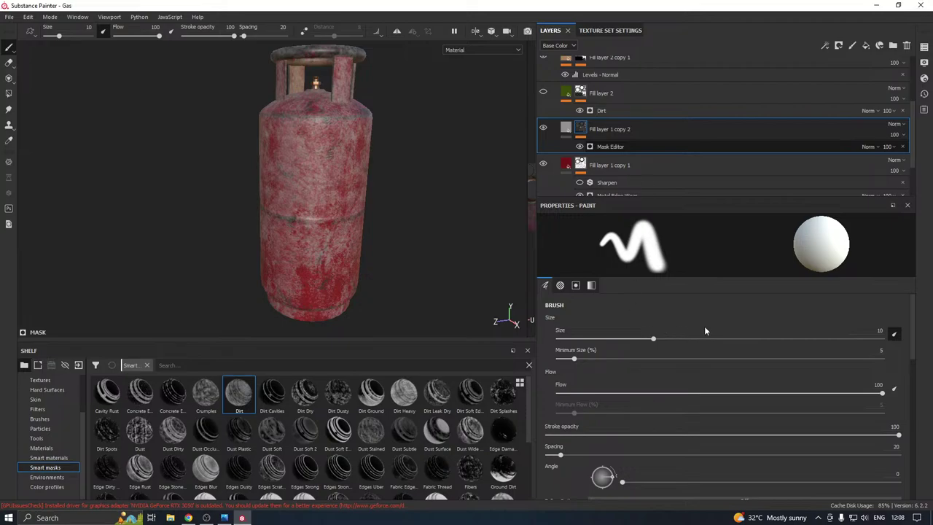
scroll(664, 347, down, 8)
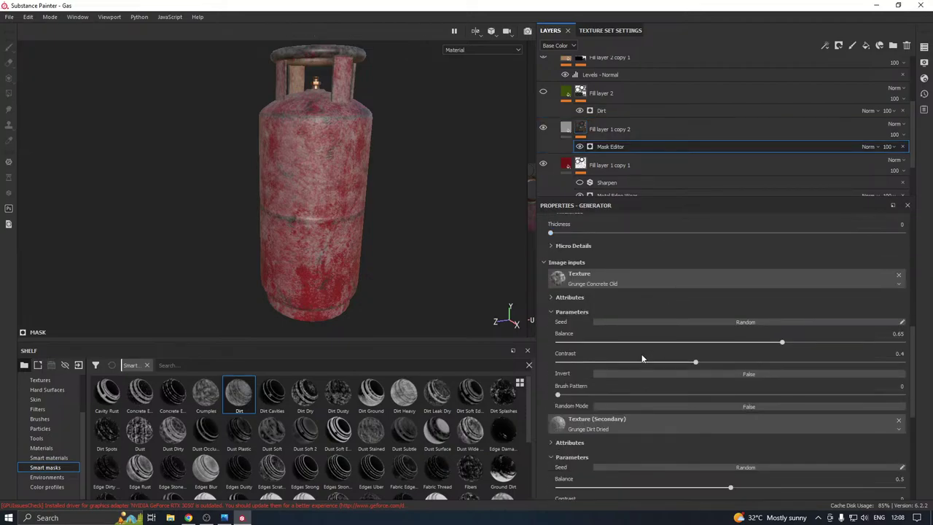
click(898, 419)
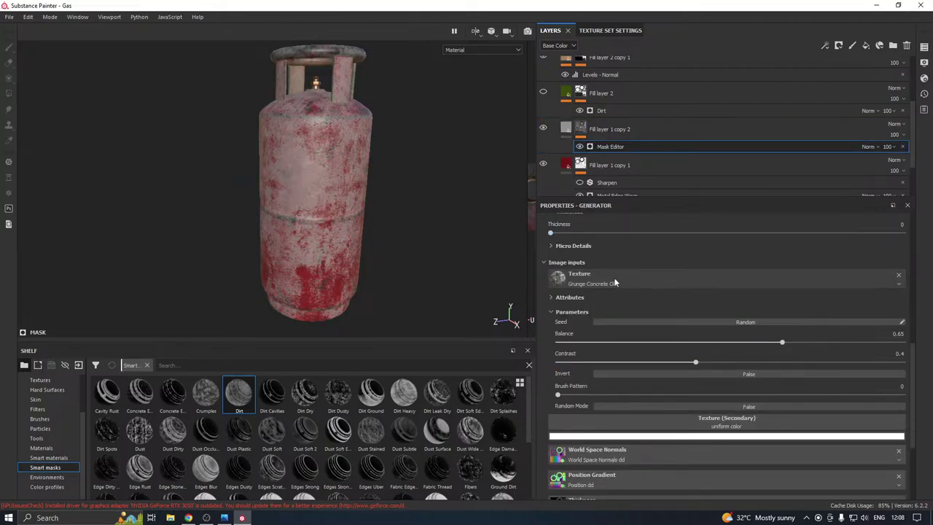
scroll(62, 414, up, 2)
Search the procedurals for "leak" and assign Grunge Leaky Paint as the main texture of the Mask Editor generator
click(44, 419)
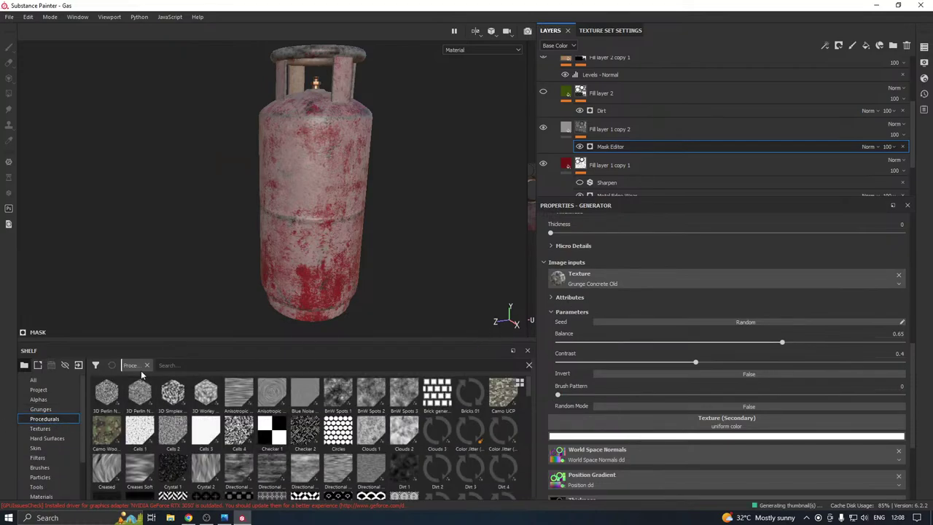
click(163, 366)
text(le)
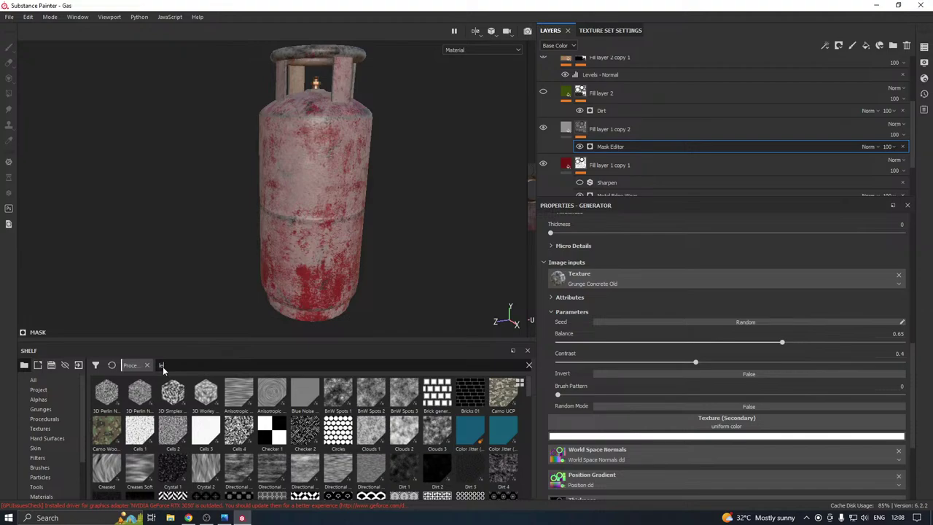
text(ak)
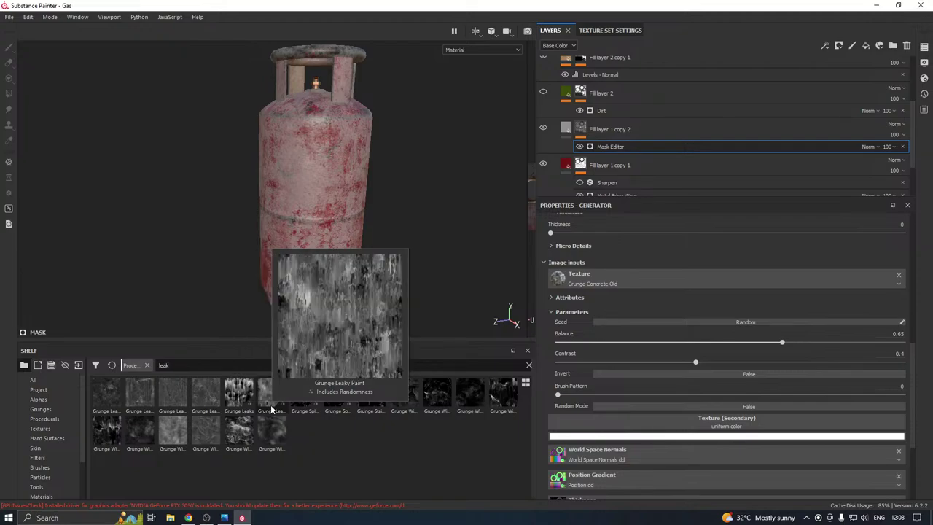
mouse_move(271, 397)
mouse_down()
mouse_move(554, 300)
mouse_move(596, 275)
mouse_up()
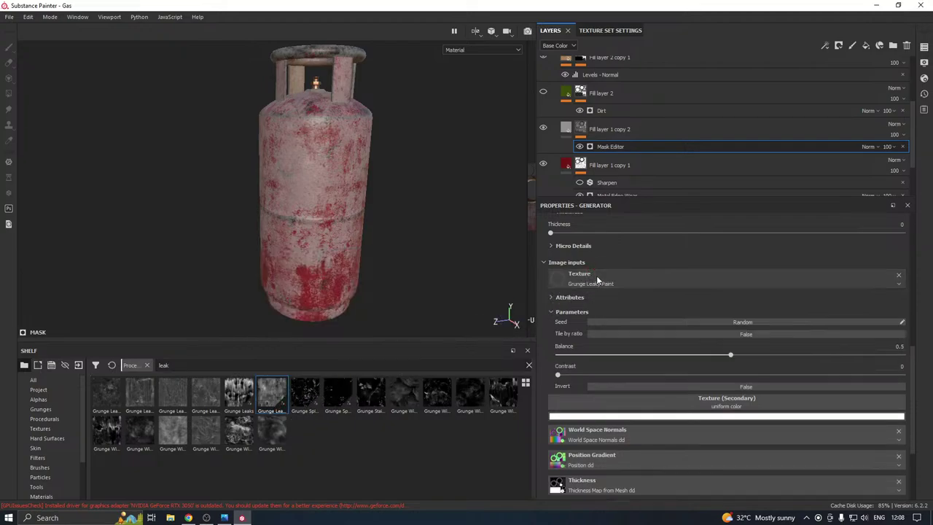
mouse_move(437, 227)
alt+mouse_down()
mouse_move(427, 226)
mouse_move(504, 229)
mouse_move(434, 239)
alt+mouse_up()
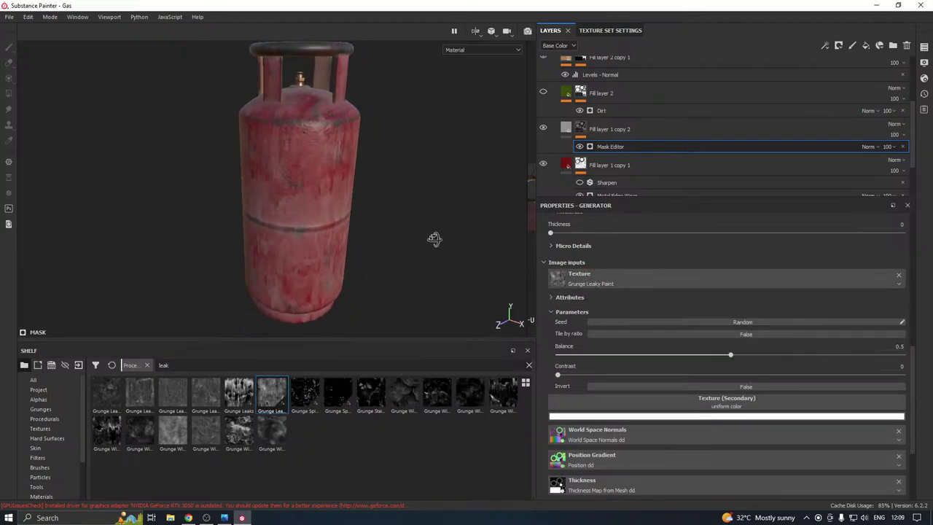
scroll(380, 233, up, 2)
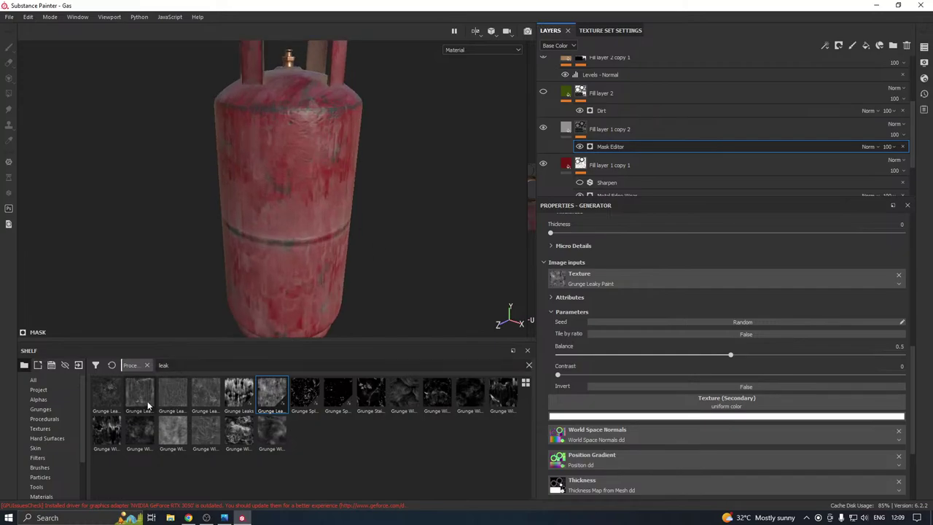
Try Grunge Wipe Directional Heavy and Grunge Leaks as the mask's main texture, ending back on Grunge Leaky Paint
mouse_move(140, 400)
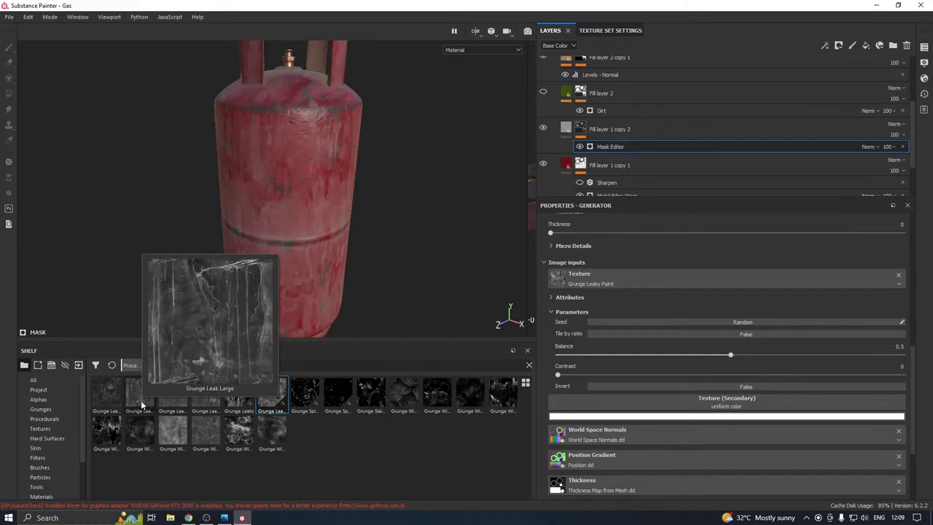
mouse_move(110, 435)
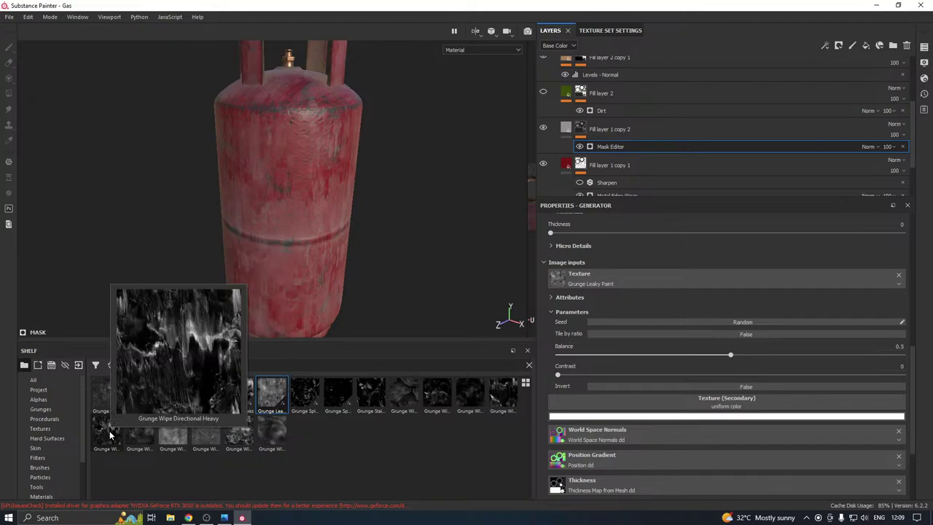
drag(109, 435, 613, 276)
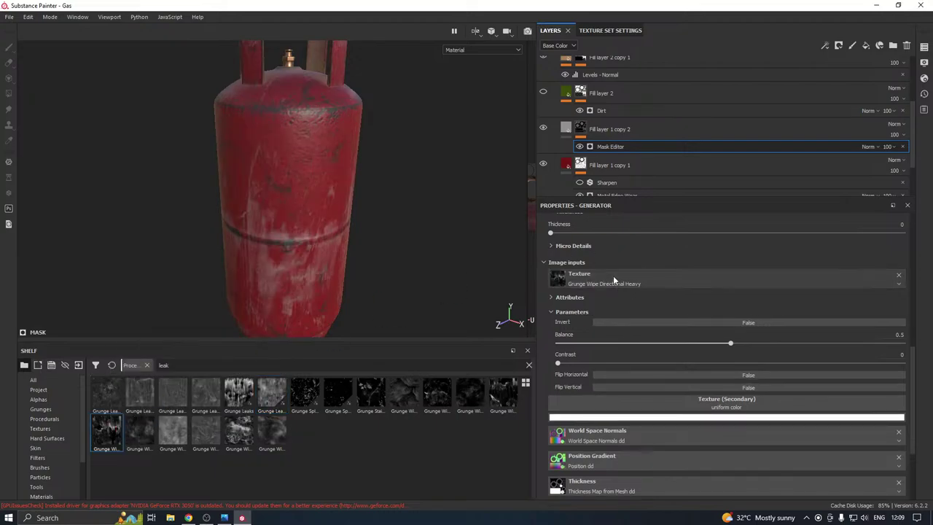
alt+drag(374, 306, 290, 279)
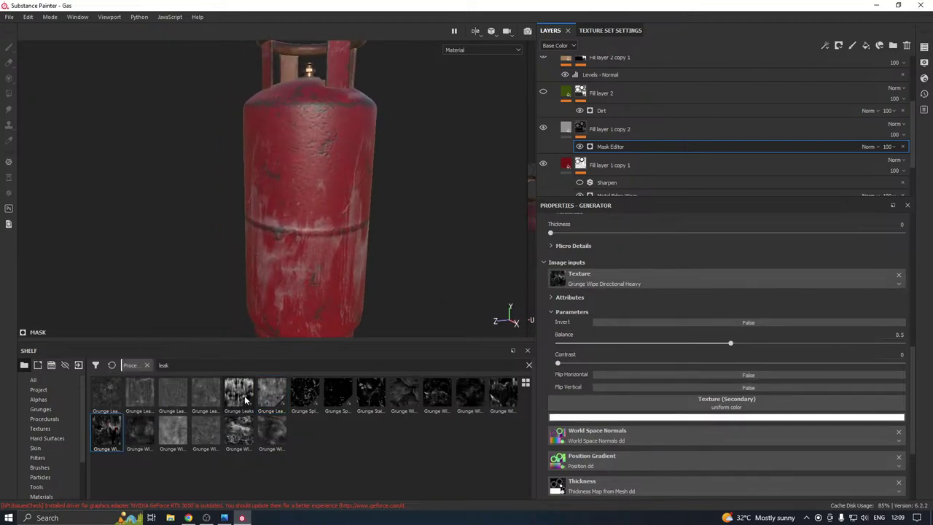
drag(246, 399, 608, 282)
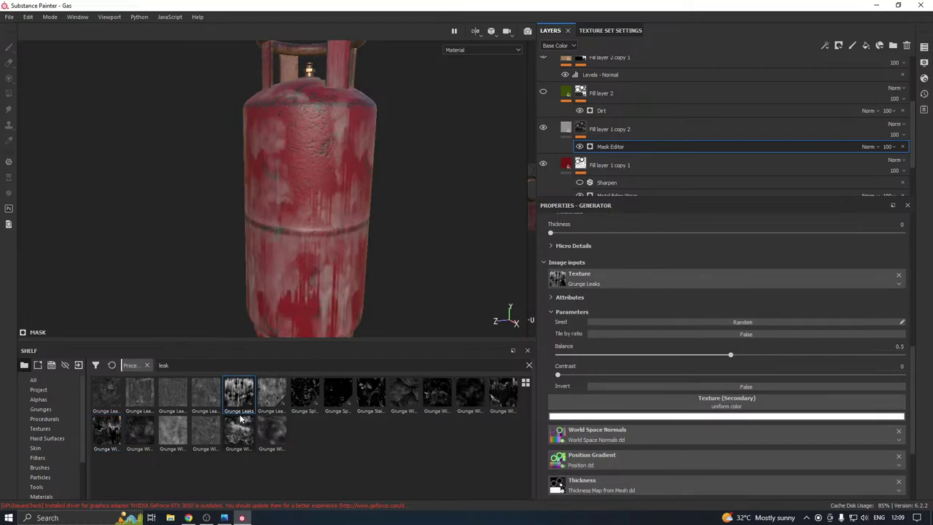
mouse_move(175, 440)
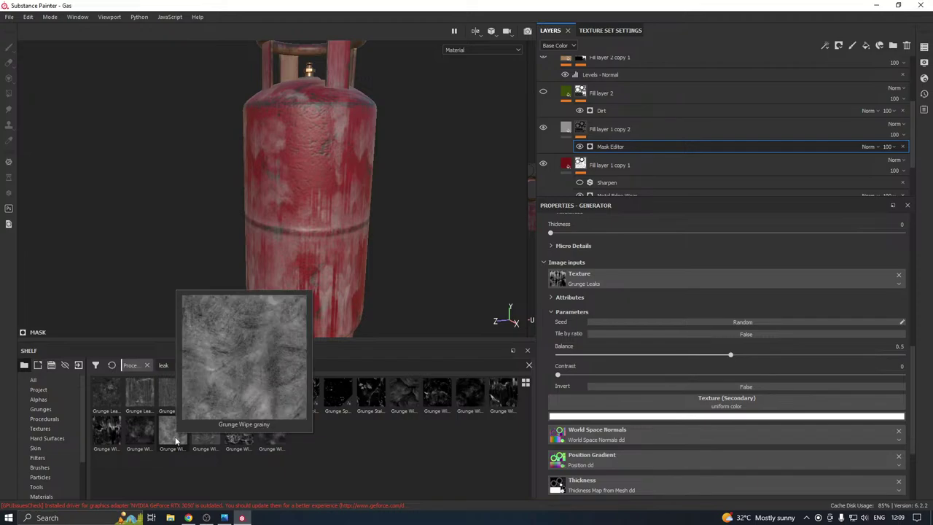
mouse_move(243, 402)
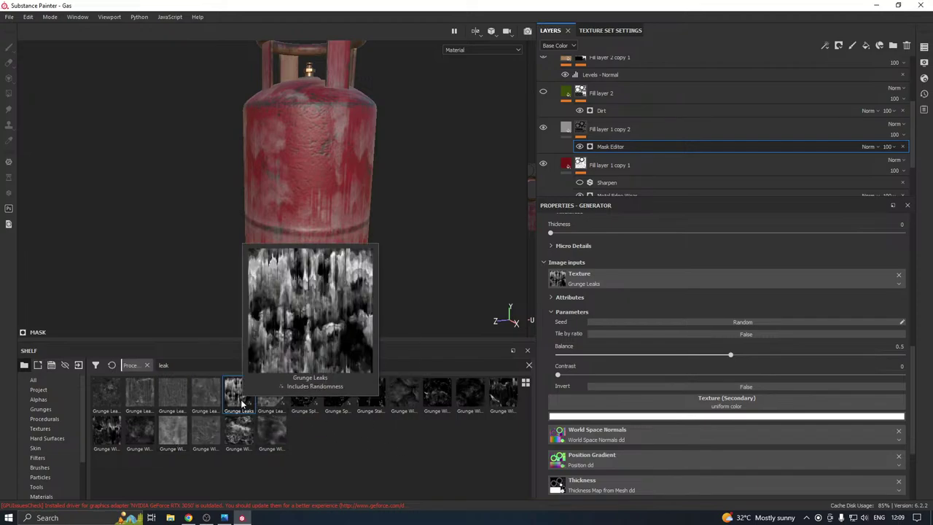
mouse_move(257, 401)
mouse_down()
mouse_move(605, 284)
mouse_move(600, 276)
mouse_up()
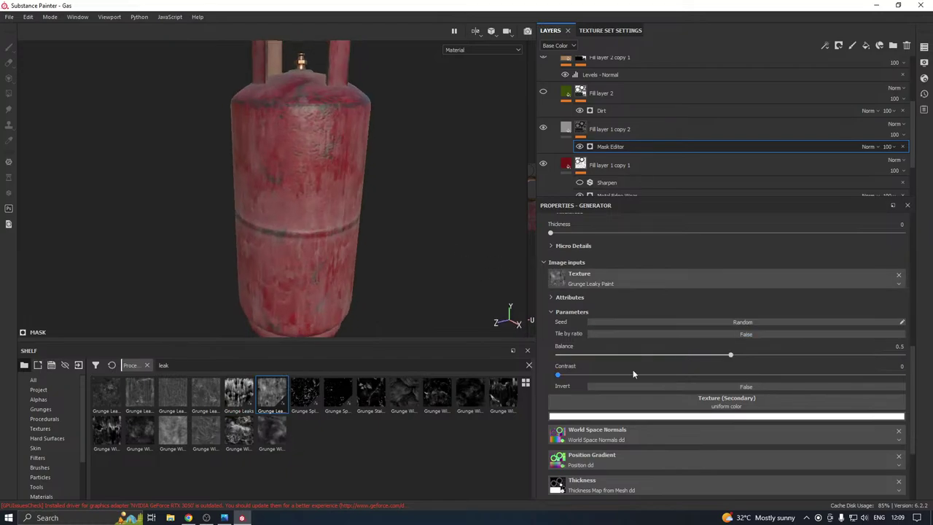
Set the Grunge Leaky Paint texture's contrast to 0.04 and its balance to 0.4
click(650, 375)
drag(672, 377, 571, 376)
drag(730, 355, 694, 358)
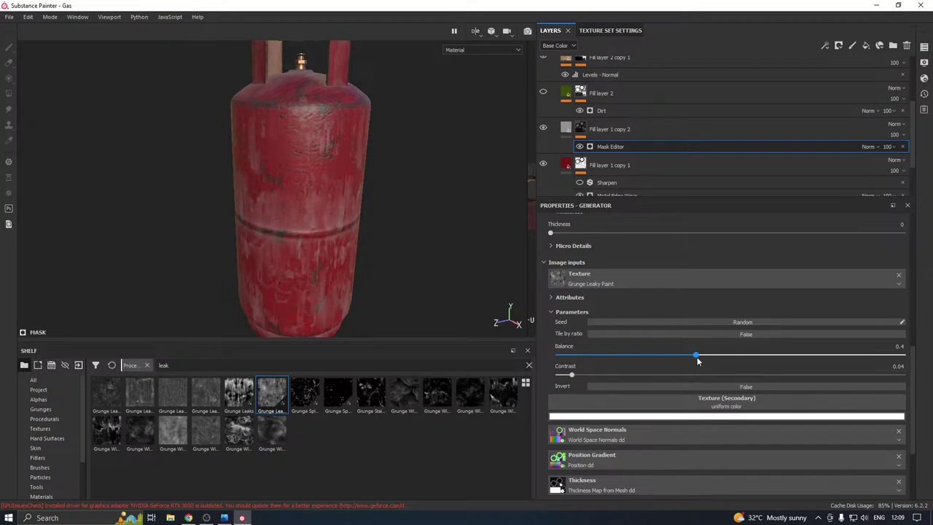
alt+drag(371, 275, 381, 258)
Change the paint color of Fill layer 1 copy 2 to black, inspect the cylinder body closely and select the layer's mask
click(567, 128)
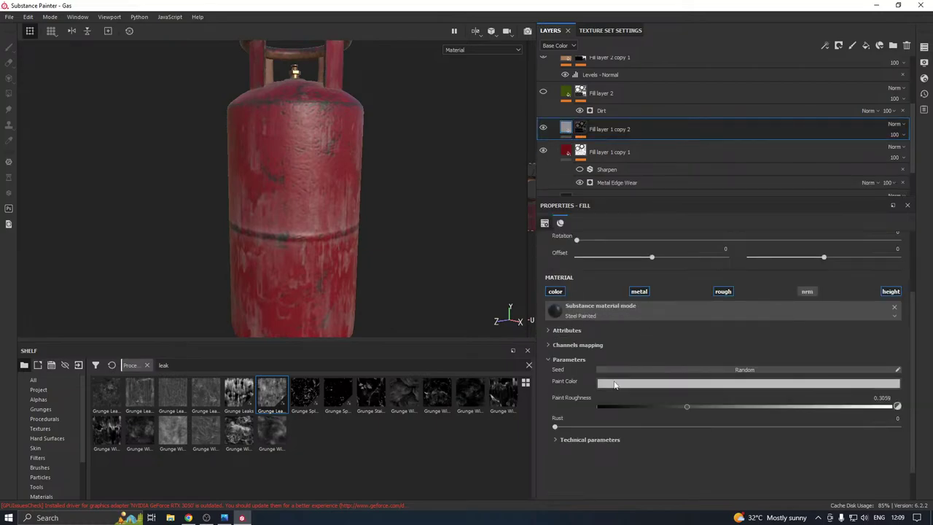
click(636, 383)
mouse_move(622, 448)
mouse_down()
mouse_move(618, 481)
mouse_move(630, 456)
mouse_move(618, 467)
mouse_up()
mouse_move(403, 183)
alt+mouse_down()
mouse_move(350, 219)
mouse_move(374, 171)
mouse_move(402, 150)
mouse_move(446, 190)
mouse_move(392, 181)
alt+mouse_up()
scroll(358, 197, up, 3)
click(579, 128)
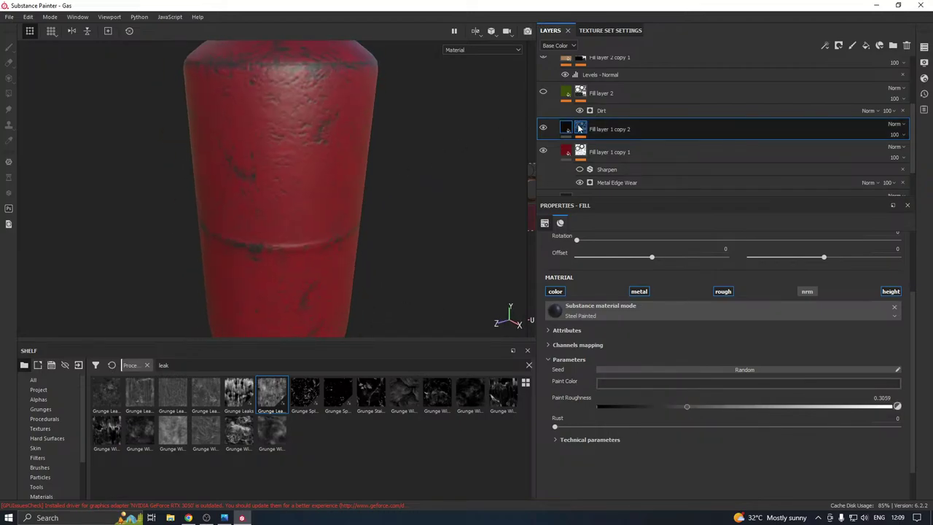
Raise the Global Balance of the Mask Editor generator on Fill layer 1 copy 2 to 0.91 and inspect the streaks on the cylinder
right_click(579, 128)
click(622, 151)
scroll(678, 353, up, 10)
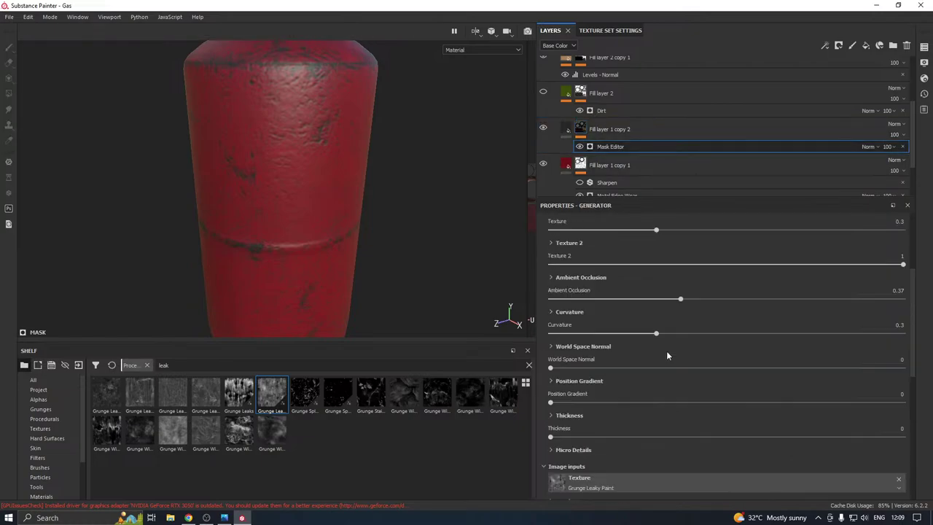
drag(767, 328, 872, 321)
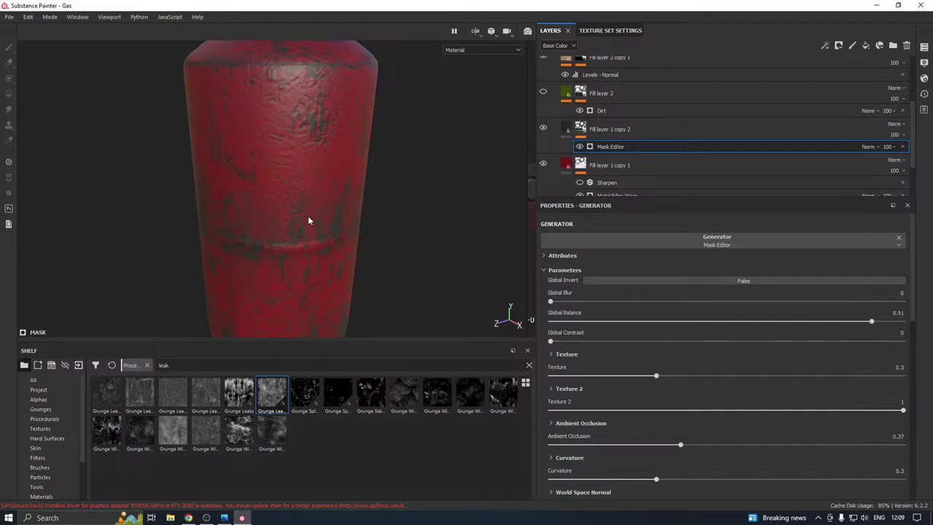
scroll(308, 218, down, 2)
alt+drag(306, 220, 350, 202)
alt+middle_drag(333, 248, 323, 209)
scroll(324, 208, up, 3)
alt+drag(323, 210, 364, 205)
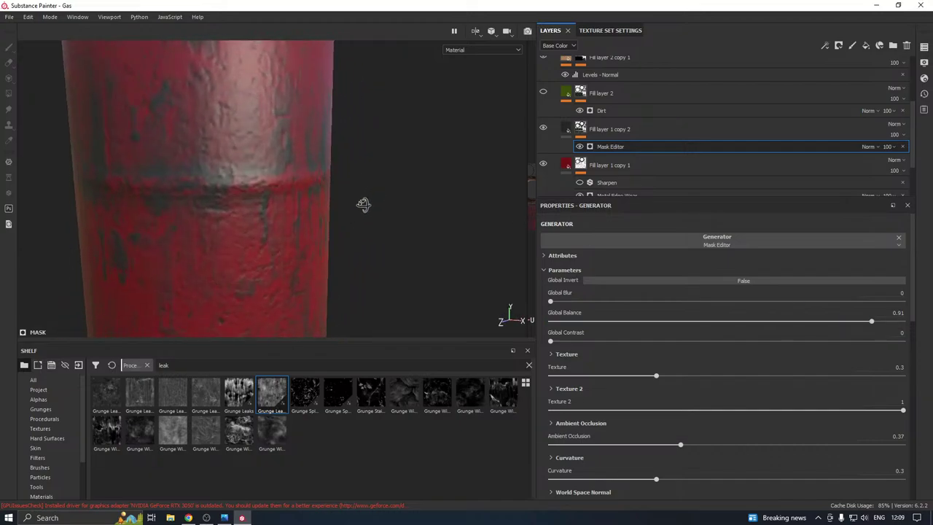
scroll(249, 233, down, 4)
alt+drag(247, 236, 347, 191)
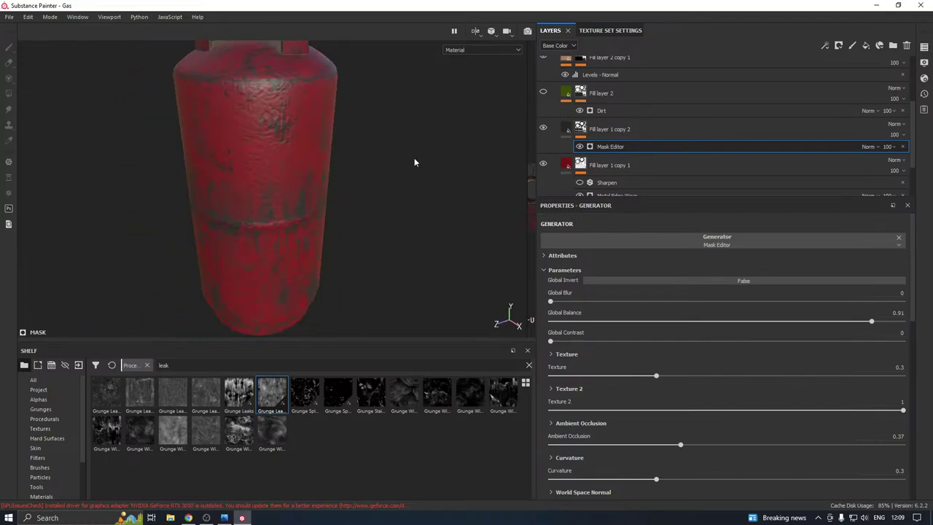
Enable the normal channel and disable the height channel of the Fill layer 1 copy 2 material, checking the cylinder body
click(566, 129)
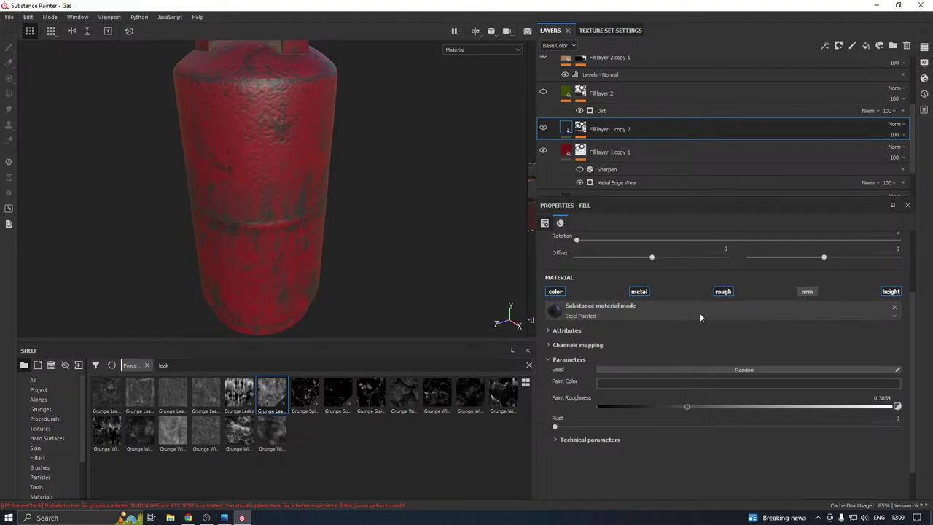
click(807, 293)
scroll(267, 248, up, 3)
alt+middle_drag(268, 242, 392, 206)
mouse_move(392, 207)
alt+mouse_down()
mouse_move(230, 227)
mouse_move(373, 201)
mouse_move(375, 223)
mouse_move(459, 253)
mouse_move(348, 252)
mouse_move(267, 237)
mouse_move(402, 170)
mouse_move(382, 212)
alt+mouse_up()
scroll(280, 225, down, 3)
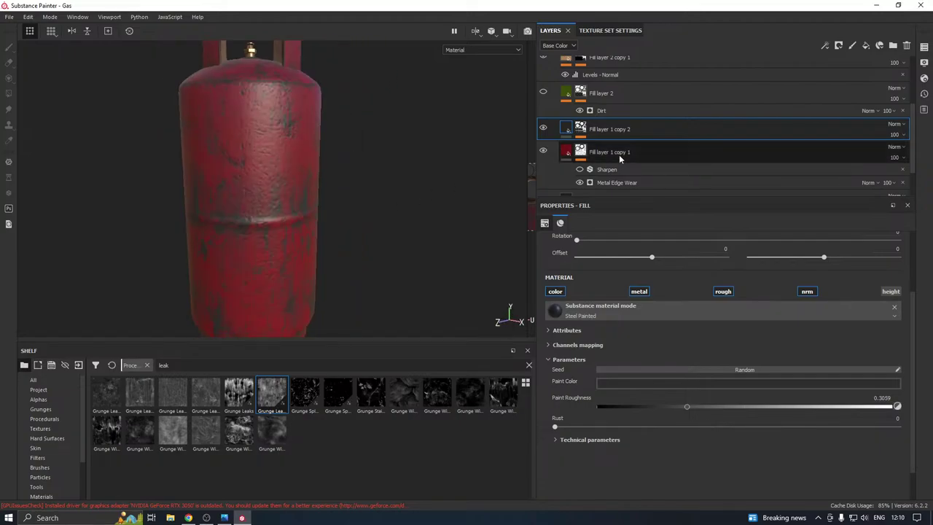
Remove the Steel Painted material from Fill layer 1 copy 2 and set its metallic to 0.8890 and roughness to 0.5787
click(894, 309)
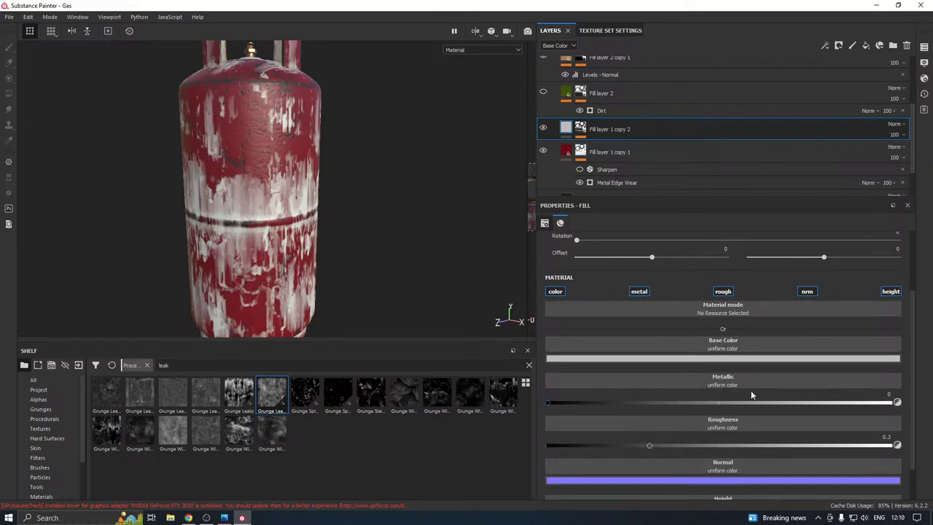
drag(760, 402, 809, 403)
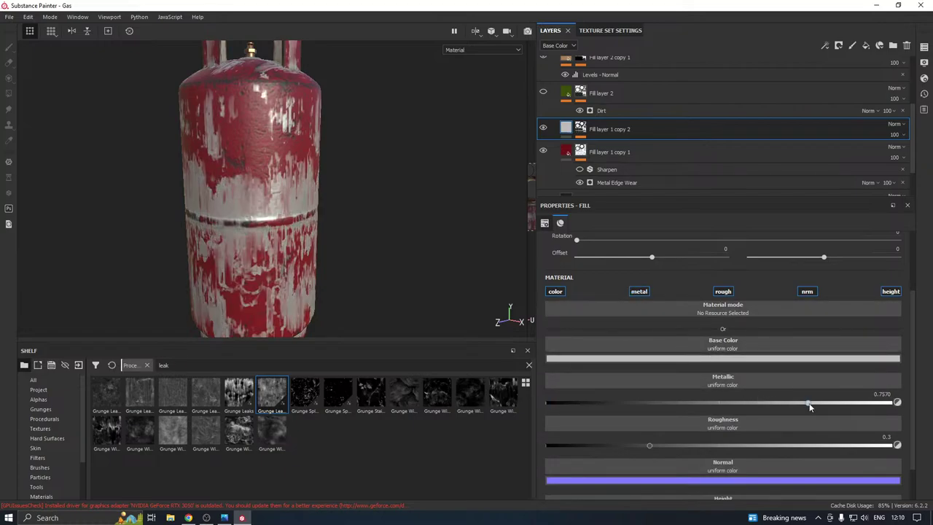
alt+drag(320, 207, 263, 217)
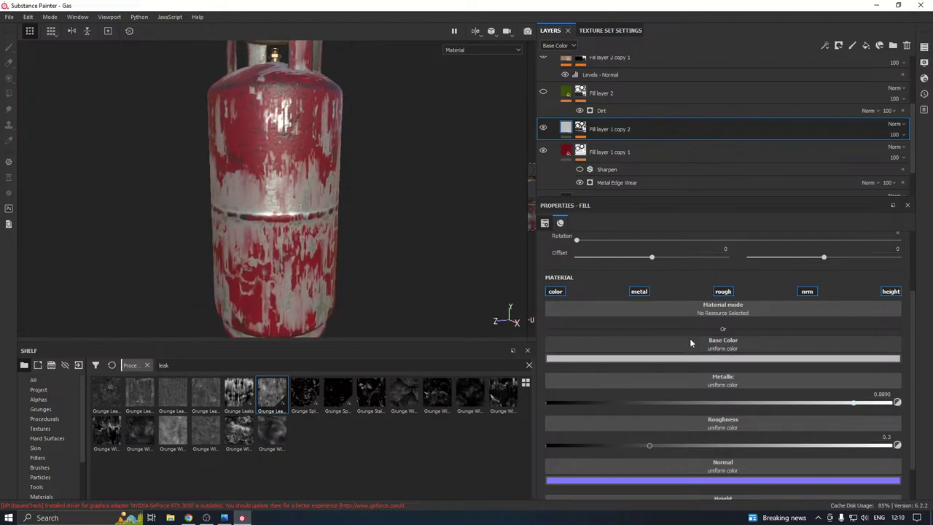
scroll(743, 406, down, 1)
click(738, 405)
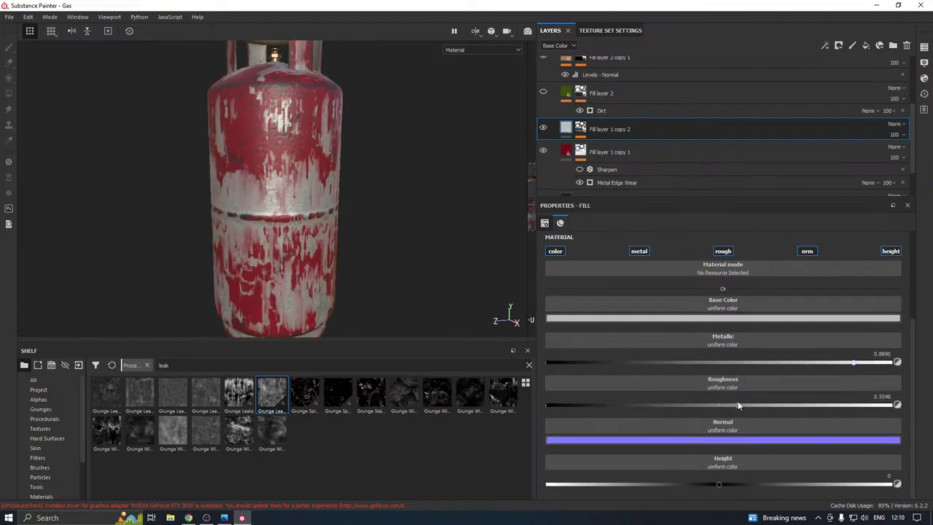
Disable the height channel of Fill layer 1 copy 2, set its base color to a very dark grey and inspect the cylinder
click(887, 252)
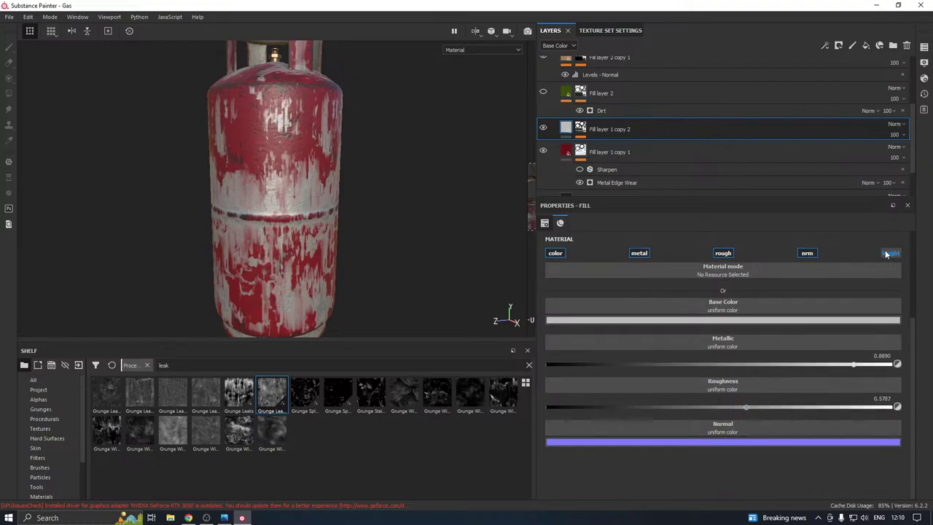
click(693, 319)
click(689, 391)
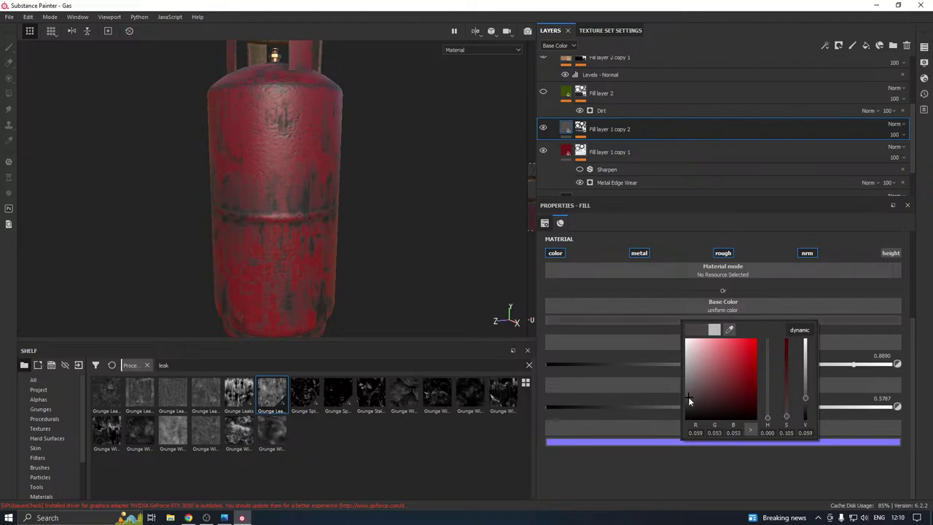
alt+drag(305, 226, 295, 180)
scroll(294, 179, down, 4)
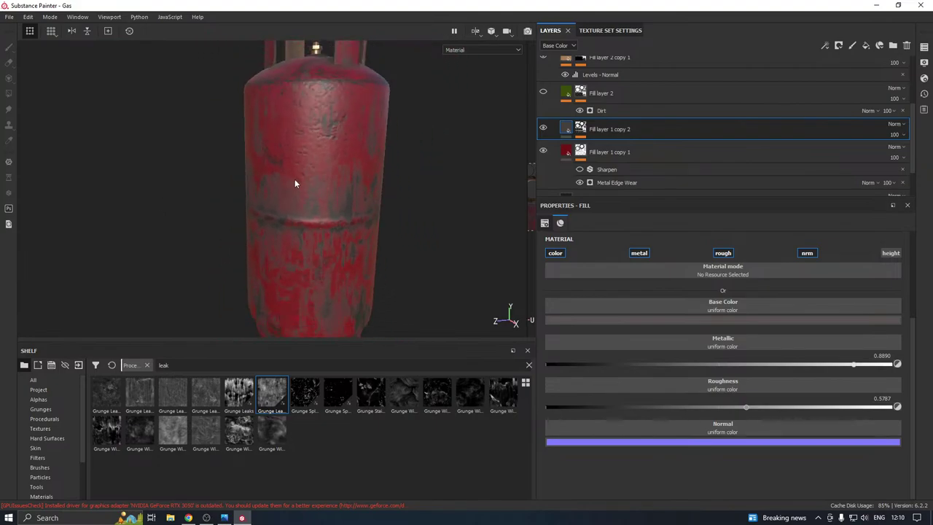
Set the Global Contrast of the Mask Editor generator on Fill layer 1 copy 2 to 0.2
click(582, 128)
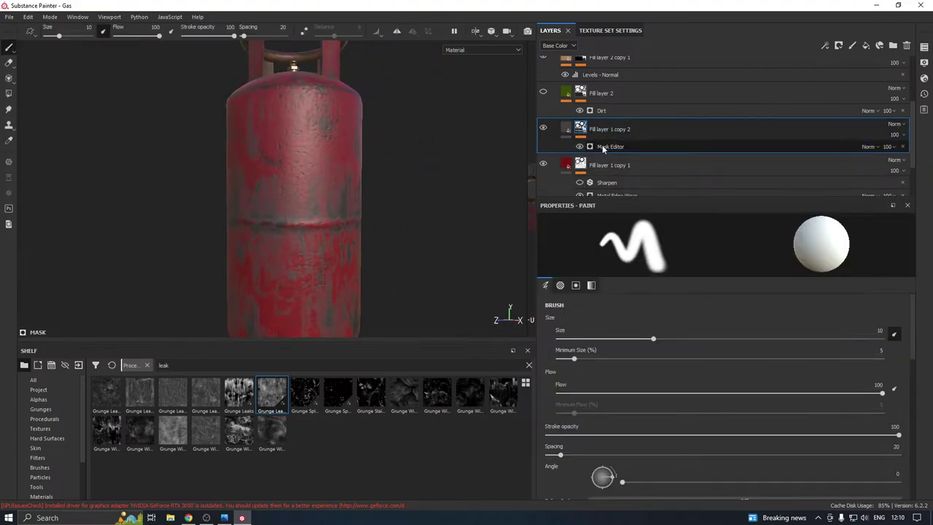
click(606, 147)
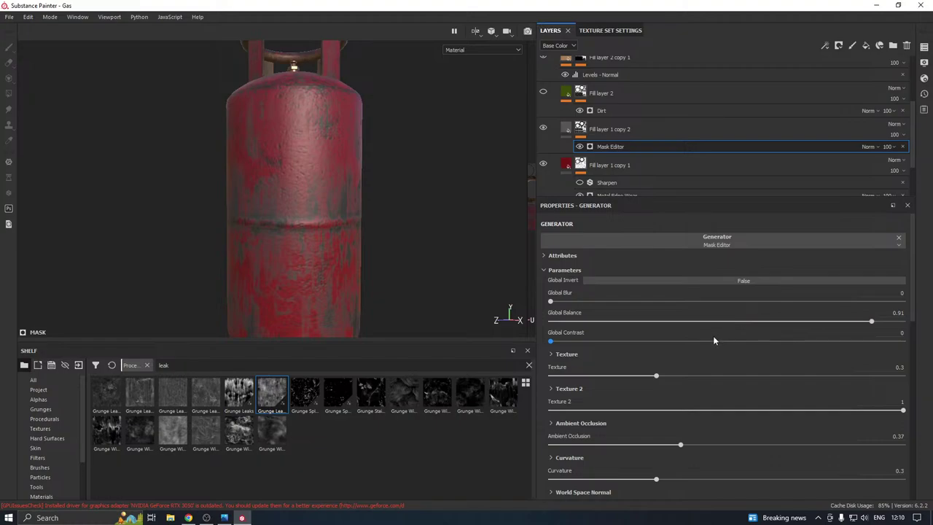
drag(713, 340, 720, 341)
alt+drag(443, 278, 289, 267)
scroll(290, 267, up, 2)
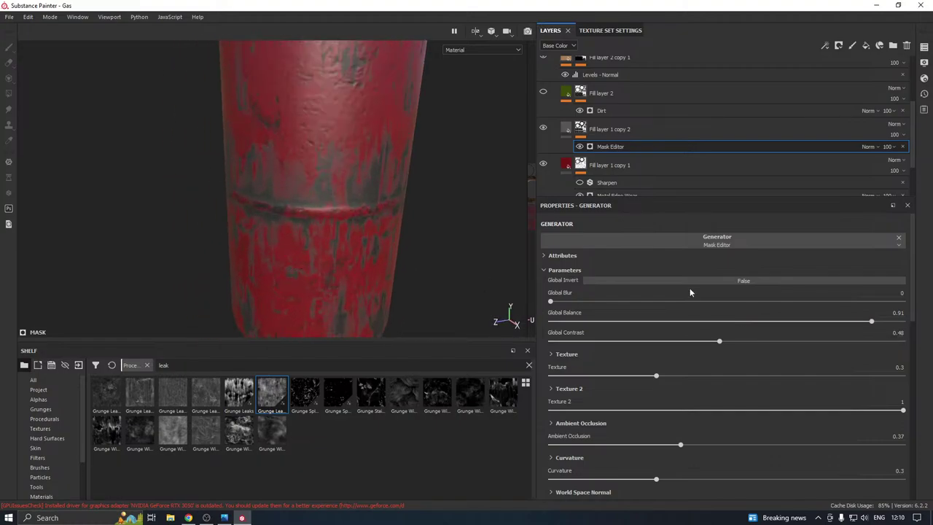
drag(665, 341, 631, 342)
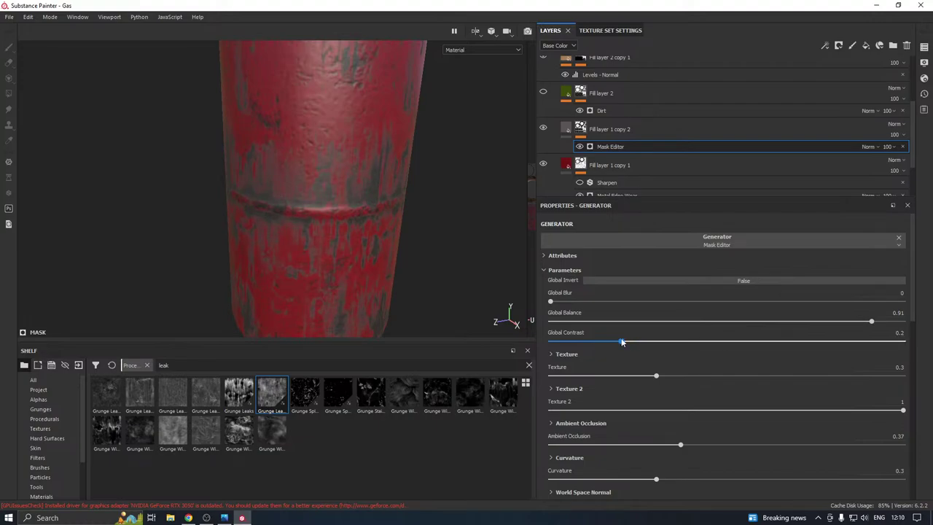
Set the Mask Editor's Global Balance to 0.85 and check the wear across the cylinder
drag(871, 321, 816, 322)
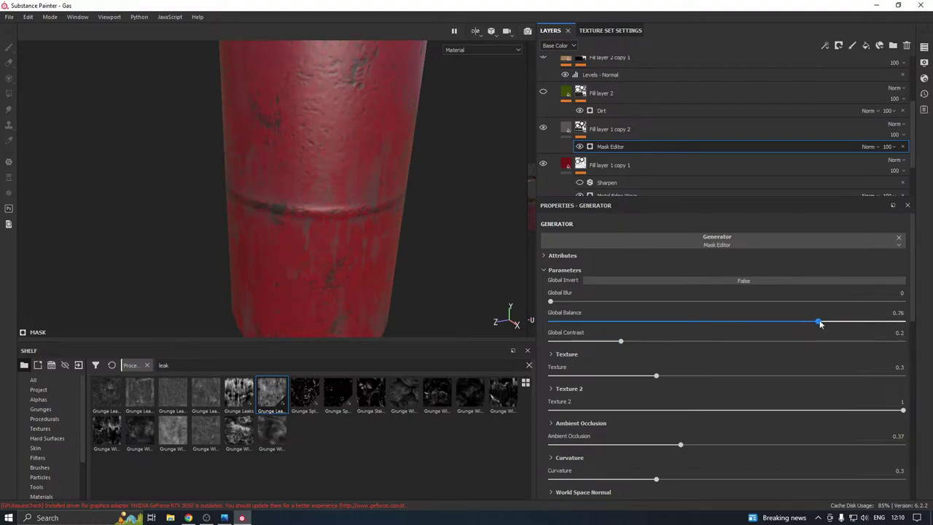
alt+drag(279, 233, 365, 150)
scroll(292, 226, down, 3)
scroll(288, 226, down, 1)
scroll(312, 217, down, 2)
scroll(315, 196, up, 3)
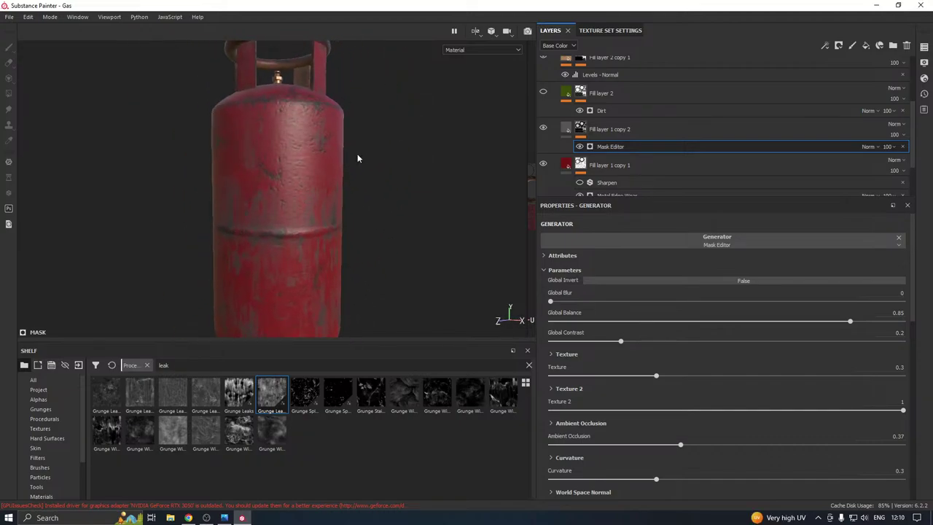
Try a Global Balance of 1, then set the Mask Editor's Global Contrast to 0.06 and Global Balance to 0.8
click(225, 518)
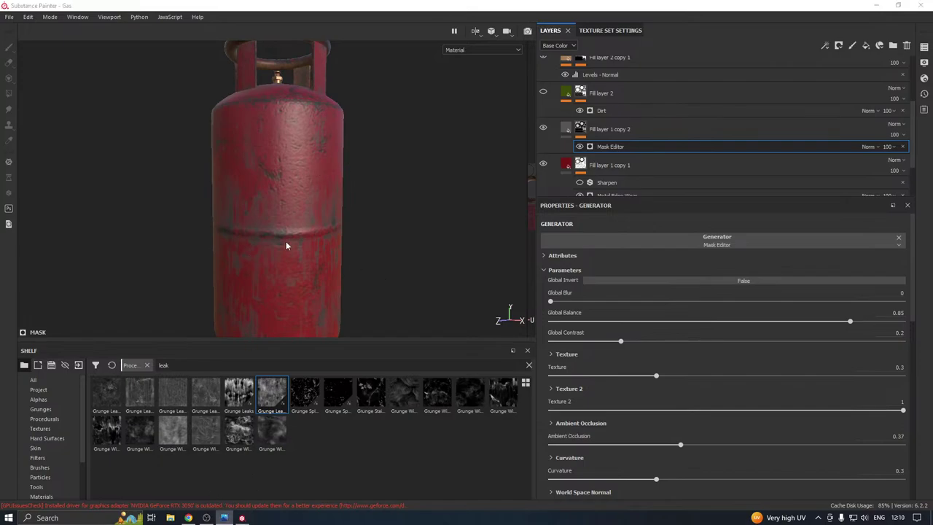
alt+drag(285, 245, 315, 250)
drag(683, 320, 919, 307)
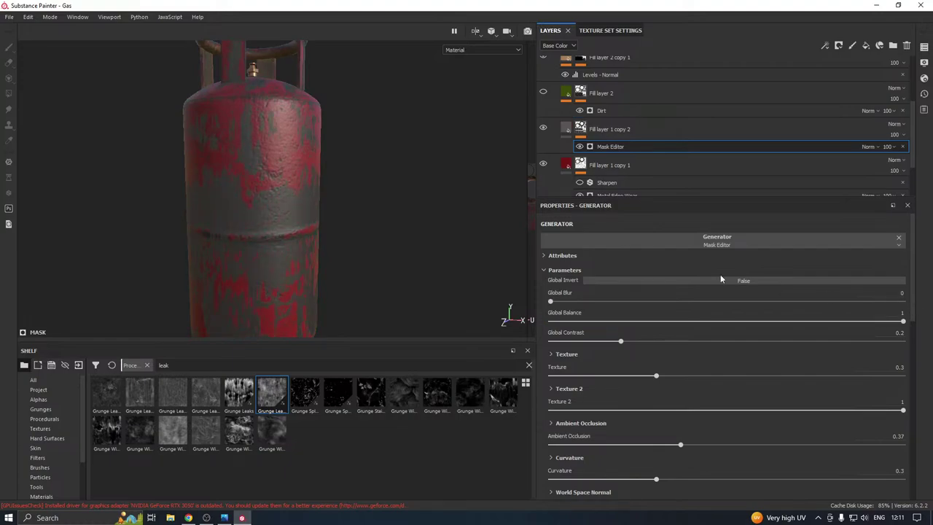
alt+drag(277, 208, 343, 204)
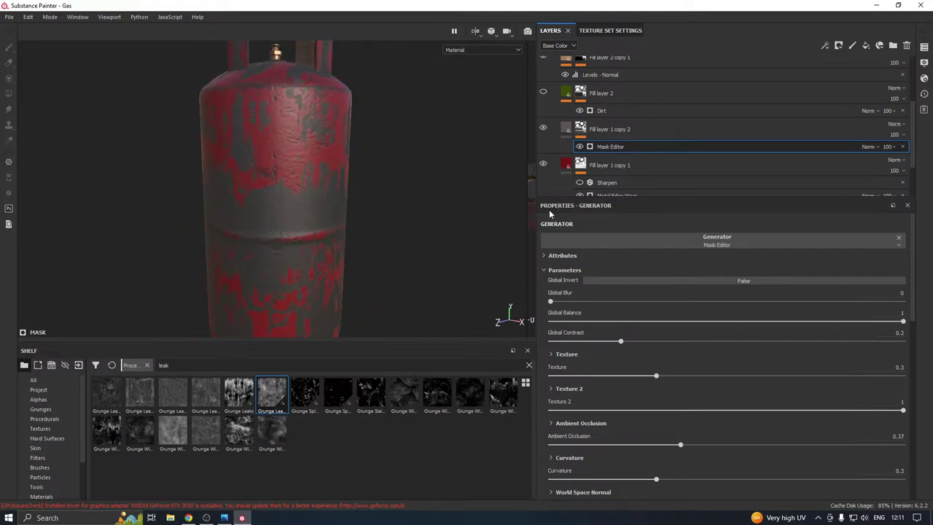
drag(692, 343, 723, 341)
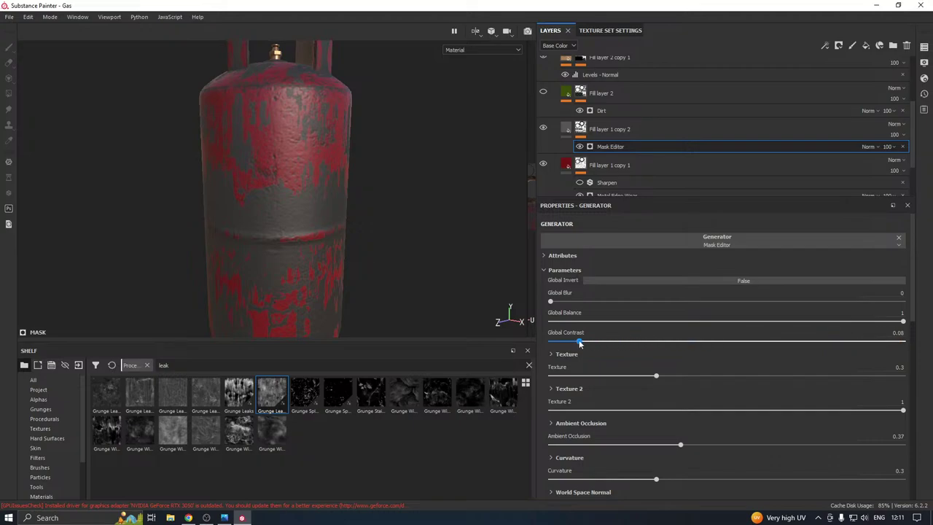
drag(795, 320, 769, 320)
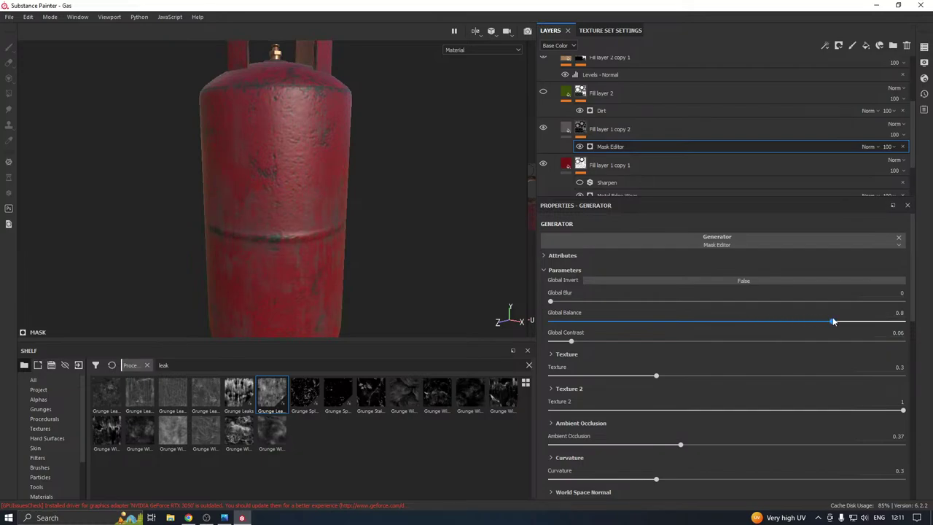
Set the Mask Editor's Global Balance to 0.87 and Global Contrast to 0.1, checking the wear on the whole cylinder
scroll(287, 236, up, 5)
alt+drag(291, 237, 210, 230)
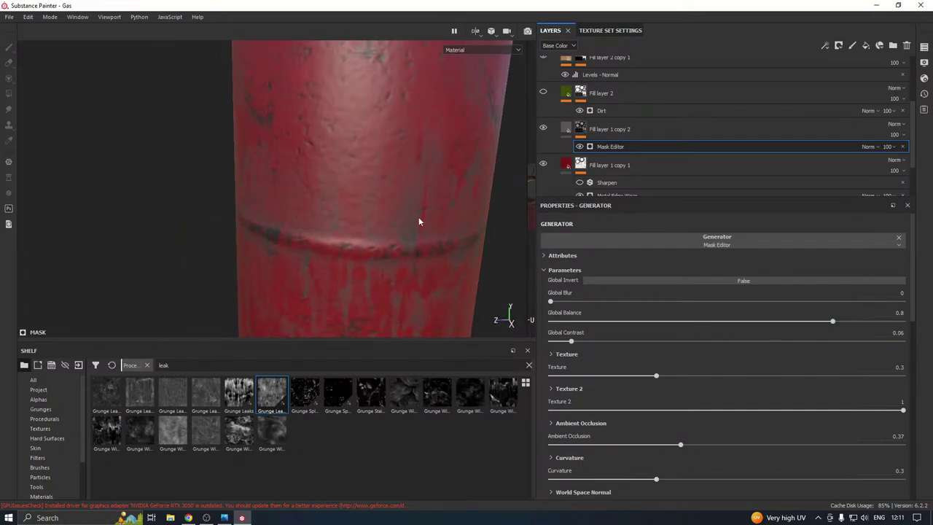
click(661, 342)
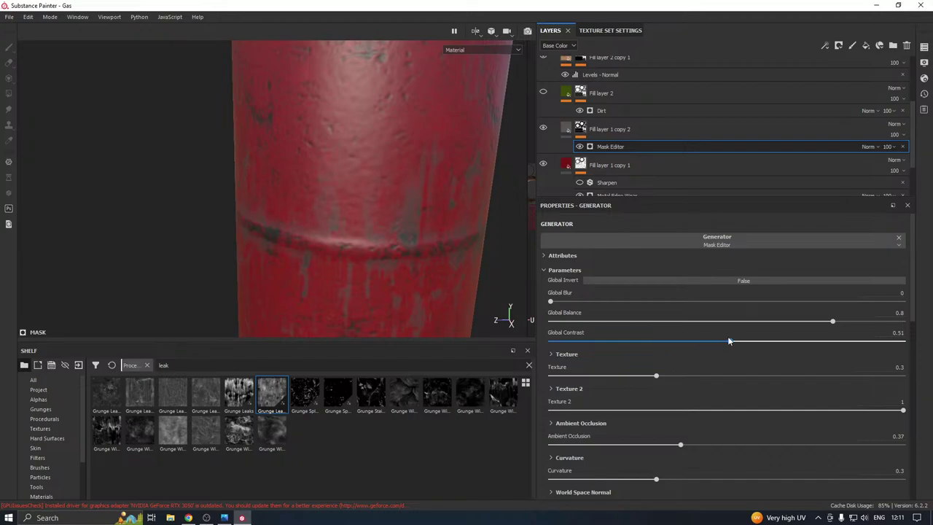
drag(727, 337, 666, 340)
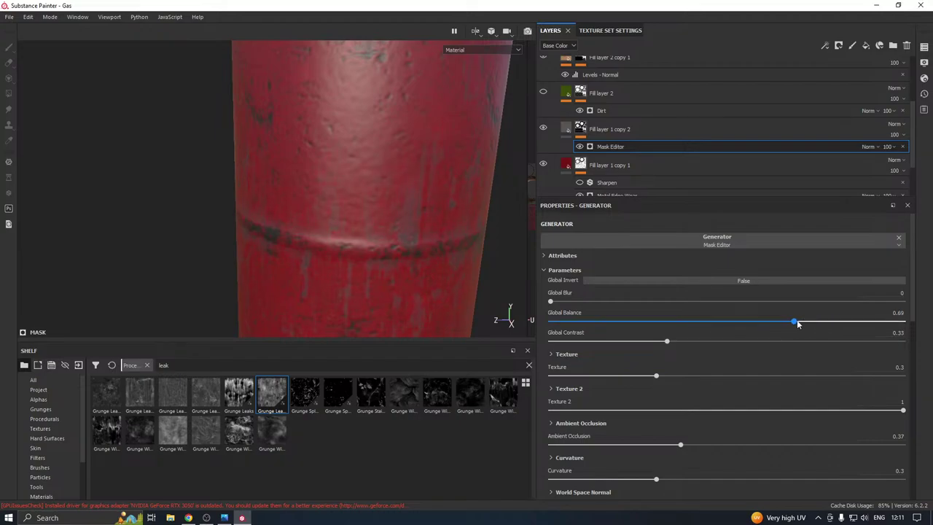
drag(794, 322, 866, 321)
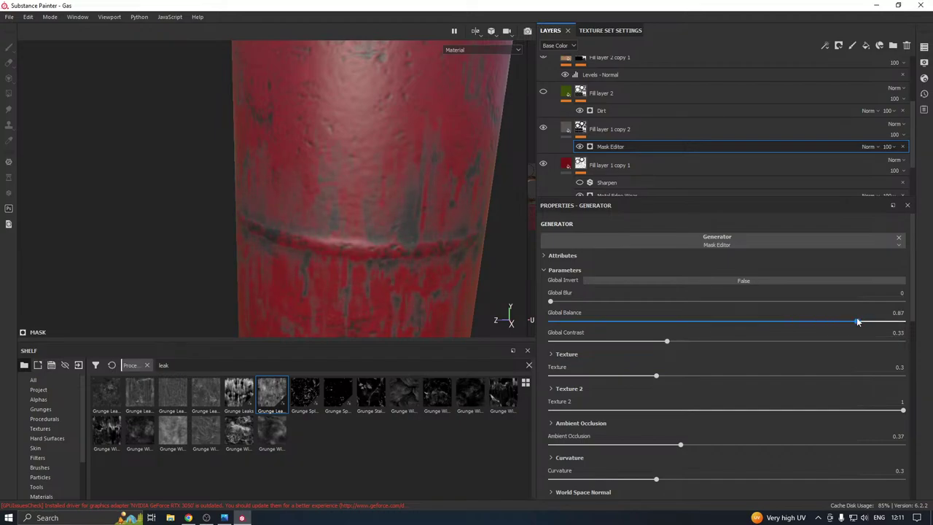
scroll(335, 220, down, 2)
drag(613, 342, 588, 340)
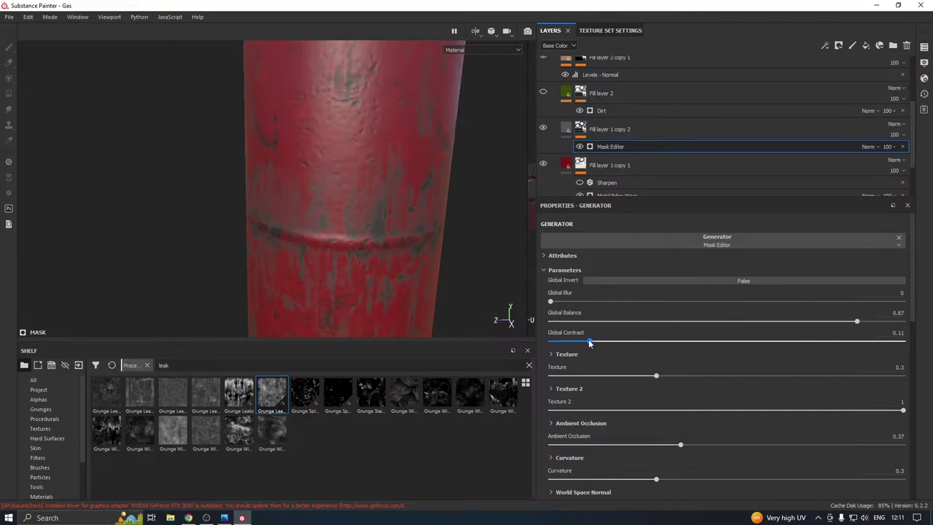
scroll(285, 204, down, 3)
mouse_move(293, 202)
alt+mouse_down()
mouse_move(422, 217)
mouse_move(402, 194)
mouse_move(291, 183)
mouse_move(317, 208)
mouse_move(318, 189)
mouse_move(350, 182)
mouse_move(330, 200)
alt+mouse_up()
scroll(316, 208, up, 4)
scroll(330, 195, down, 5)
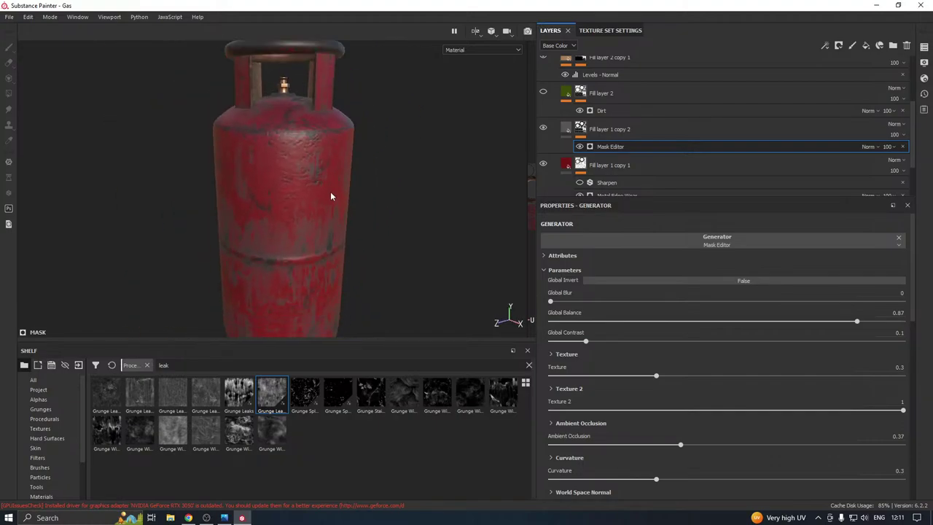
alt+drag(359, 159, 337, 229)
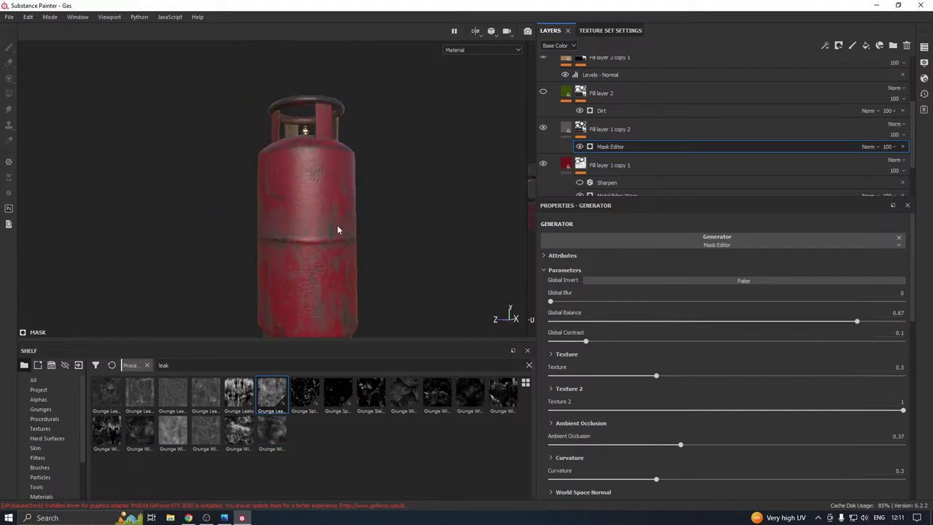
alt+drag(306, 187, 338, 224)
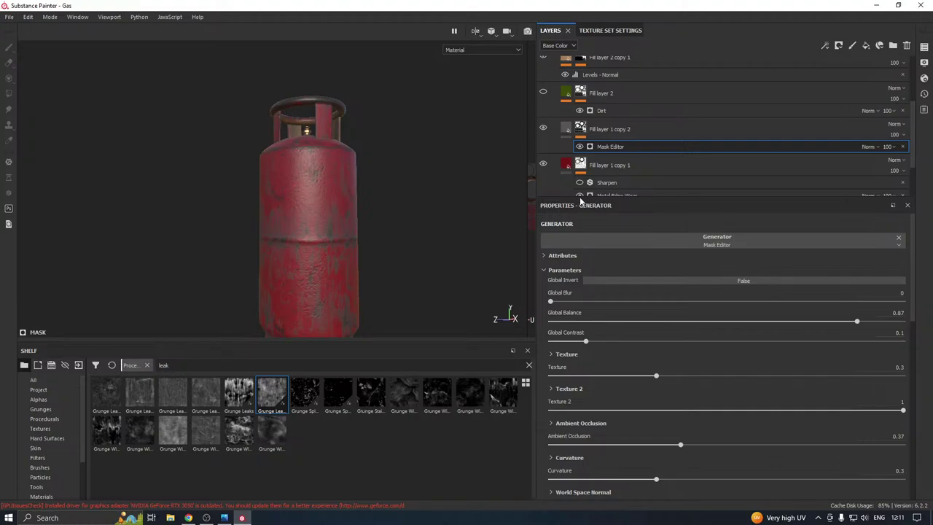
Enlarge the layer stack area and add a fill layer directly above the dark Fill layer 1 near the stack's base
drag(576, 196, 587, 299)
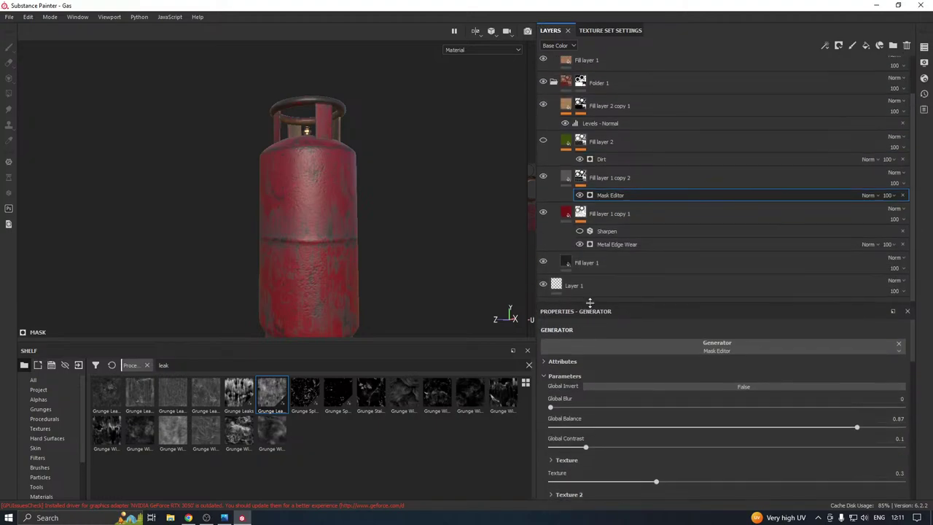
click(602, 264)
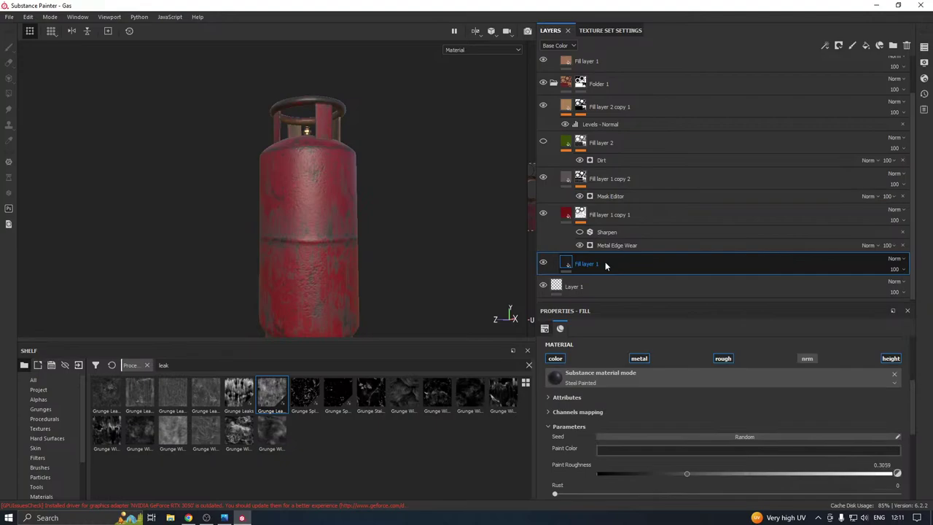
click(866, 45)
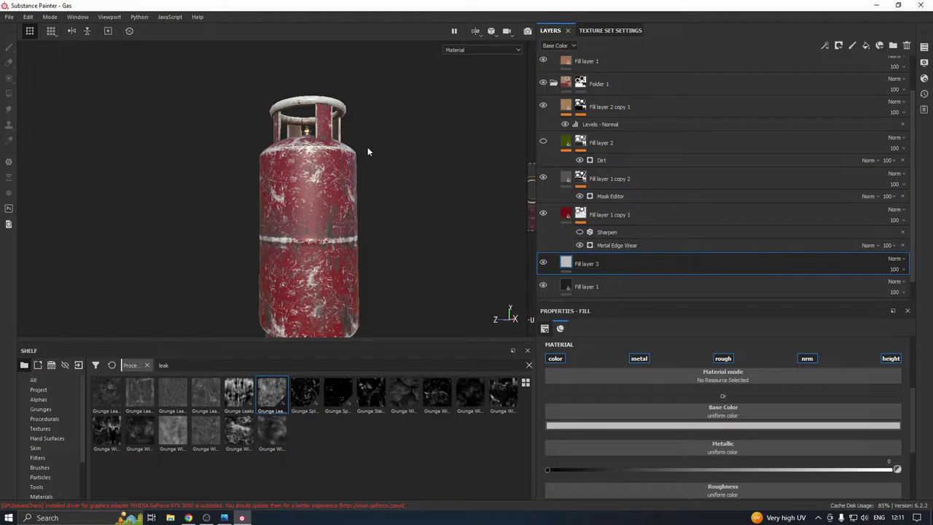
alt+drag(368, 151, 377, 186)
scroll(357, 186, up, 3)
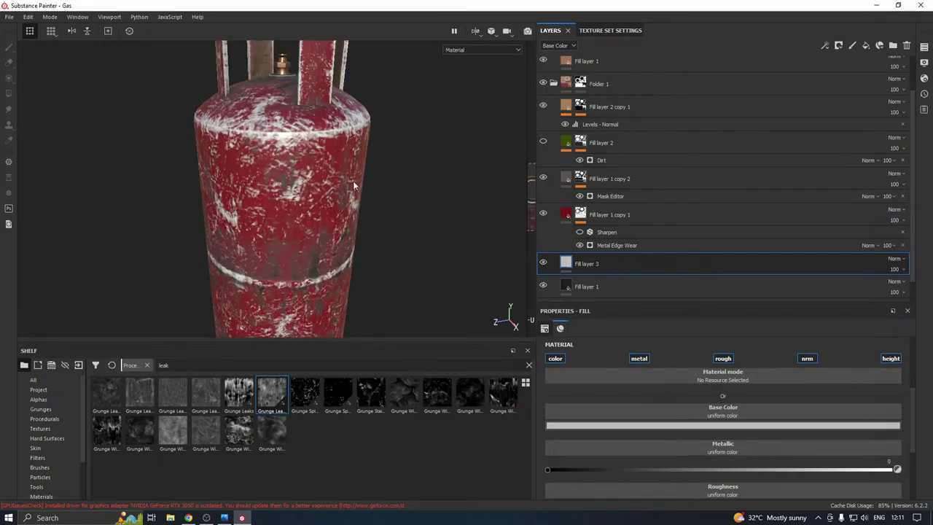
Inspect the effect of Fill layer 3 on the cylinder and hide that layer
double_click(594, 264)
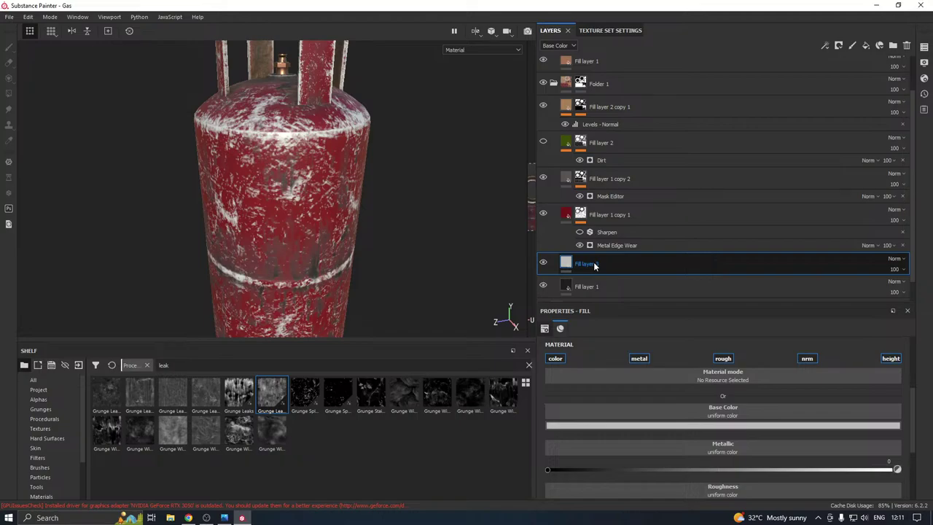
key(Return)
alt+drag(401, 204, 263, 162)
scroll(350, 192, down, 3)
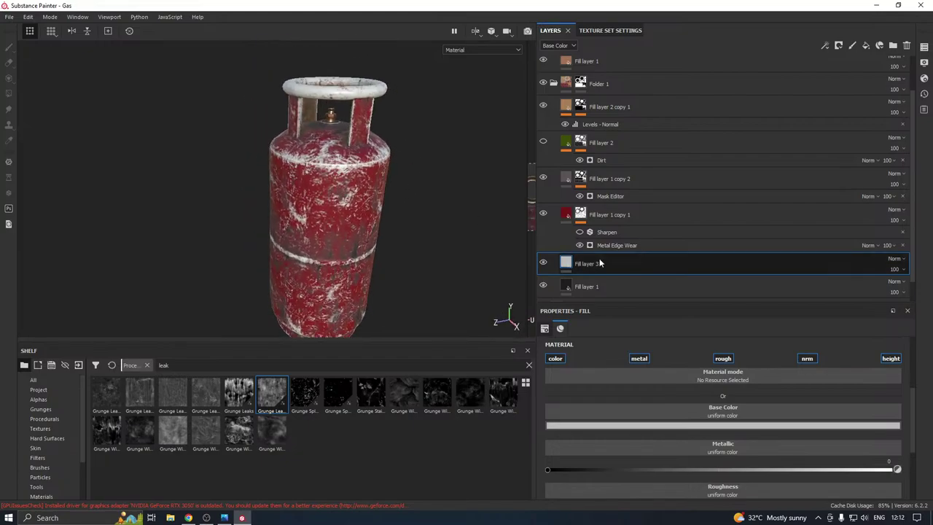
click(543, 264)
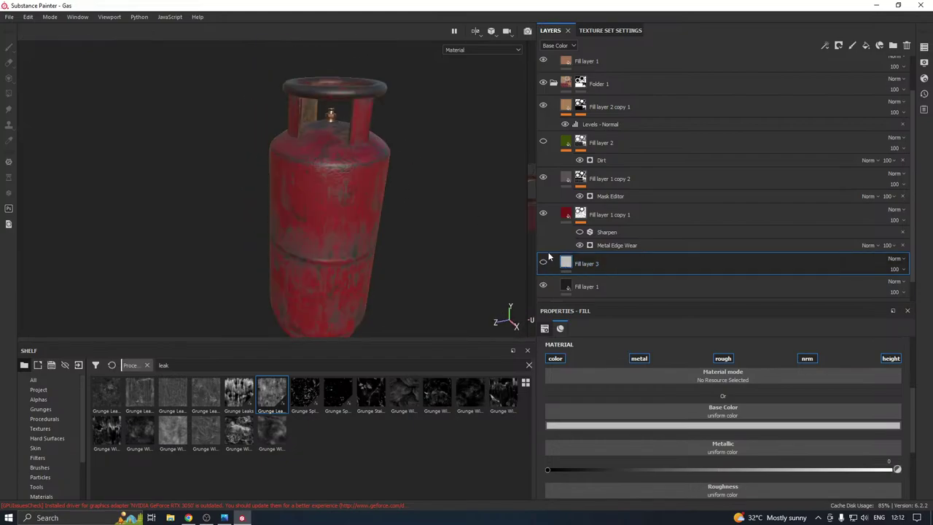
Set the base color of Fill layer 1 copy 2 to a neutral grey with R, G and B at 0.246
click(571, 189)
click(626, 423)
click(633, 361)
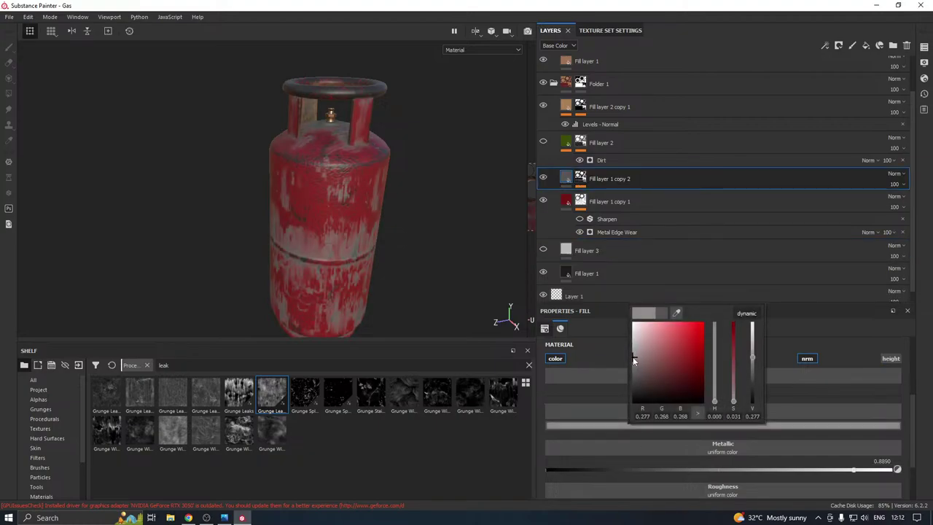
drag(634, 360, 634, 364)
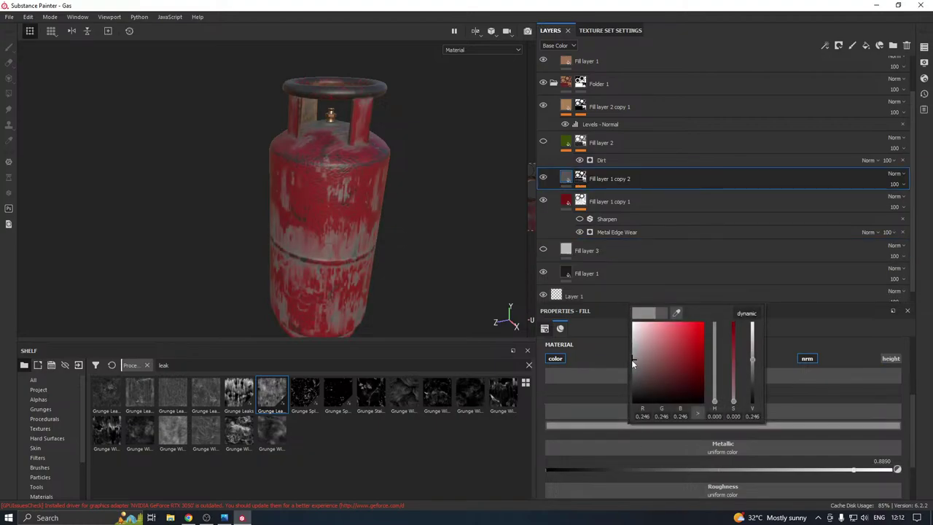
Clear the mask of Fill layer 1 copy 2 and apply the "Edges Stron..." smart mask listed just before Edges Uber
right_click(591, 180)
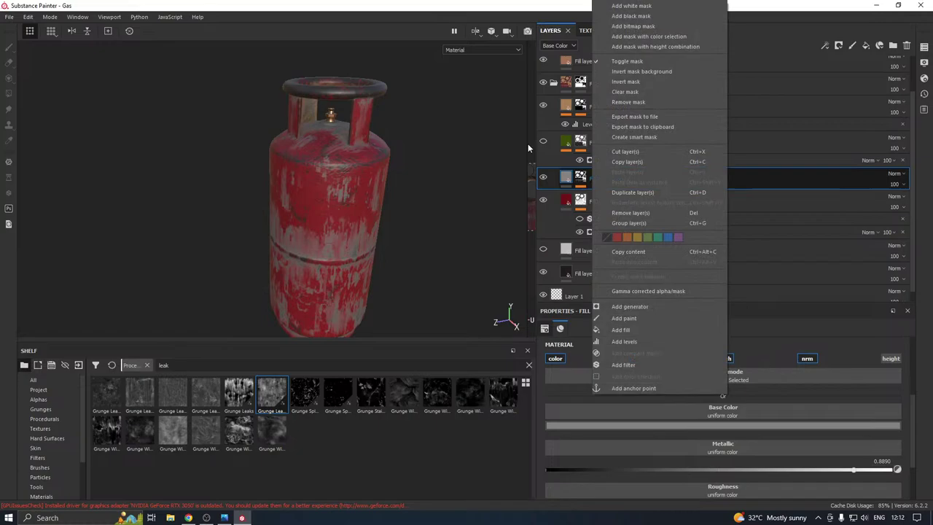
click(626, 82)
scroll(57, 470, down, 3)
click(57, 470)
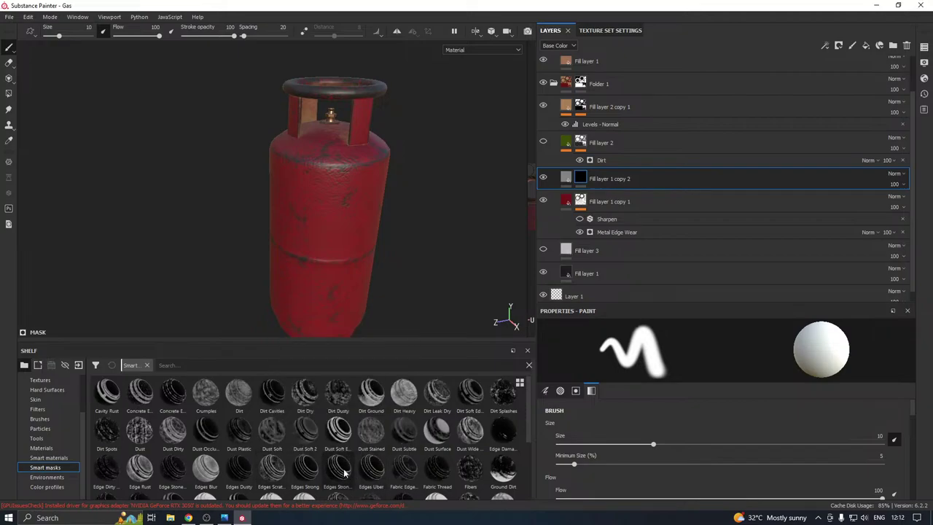
drag(338, 471, 640, 184)
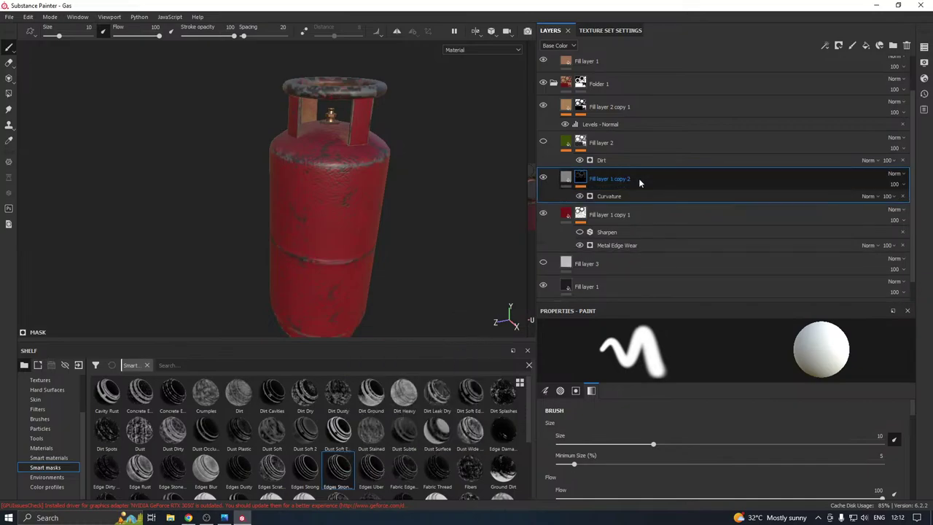
Set the Curvature generator's Global Balance to 0.87 and Global Contrast to 0.22 on Fill layer 1 copy 2
click(605, 197)
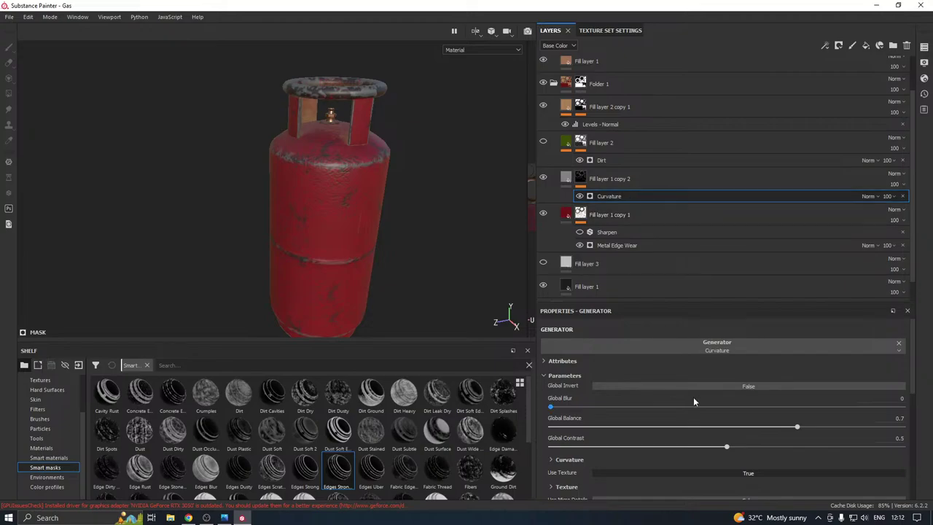
drag(797, 427, 855, 427)
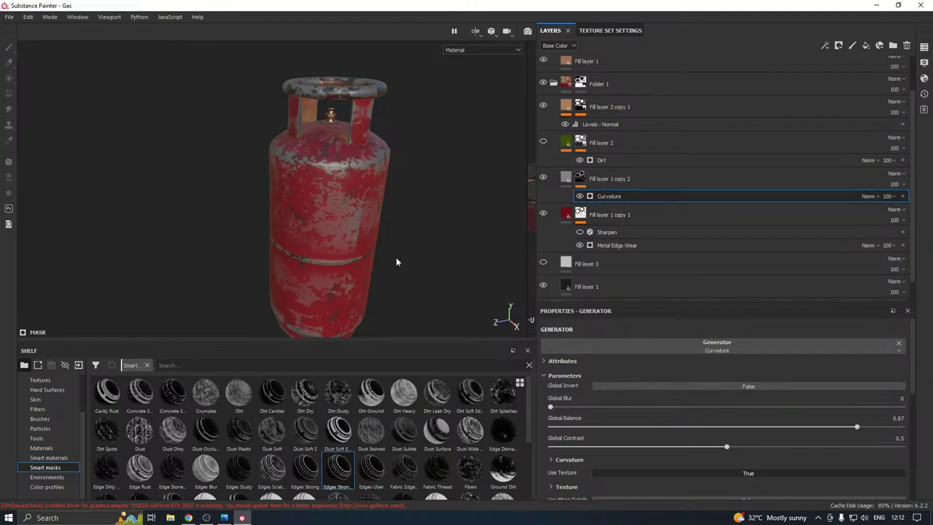
scroll(355, 235, up, 5)
mouse_move(356, 231)
alt+mouse_down()
mouse_move(321, 217)
mouse_move(357, 234)
alt+mouse_up()
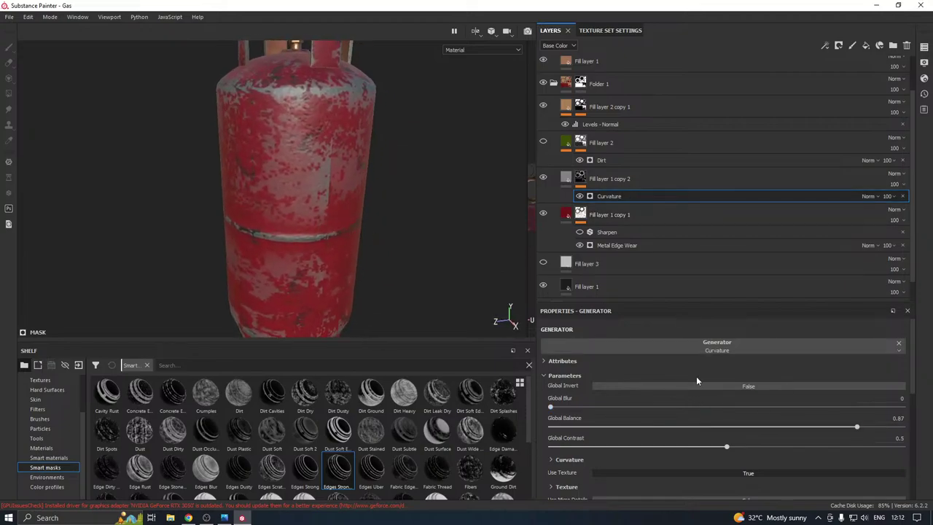
mouse_move(640, 446)
mouse_down()
mouse_move(610, 445)
mouse_move(628, 446)
mouse_up()
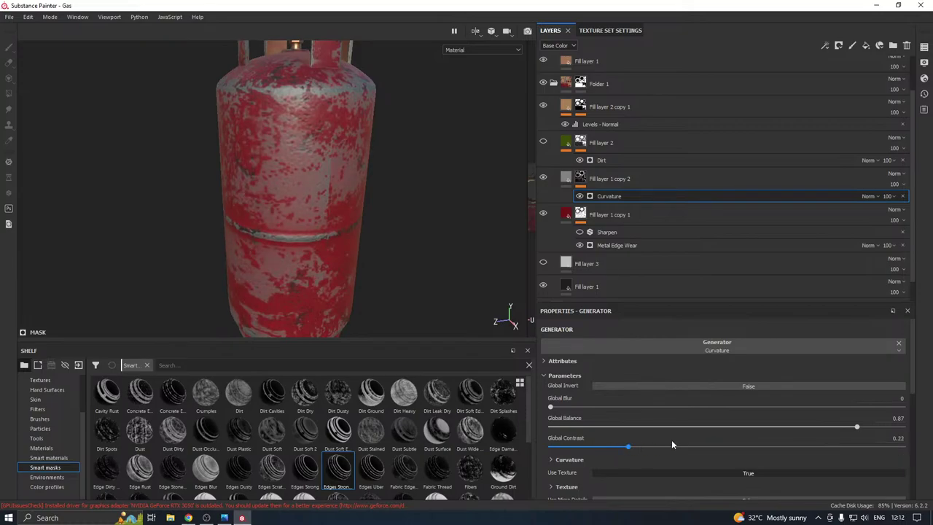
Set the Curvature generator's Global Balance to 0.63 on Fill layer 1 copy 2 and check the edge wear on the cylinder
drag(856, 427, 742, 430)
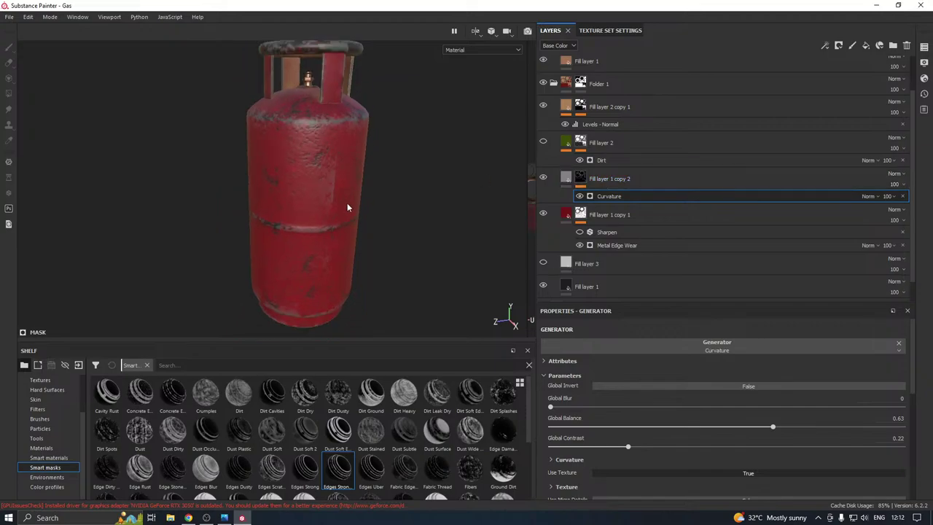
alt+drag(347, 206, 386, 260)
scroll(300, 231, up, 2)
scroll(333, 180, up, 3)
scroll(358, 188, down, 3)
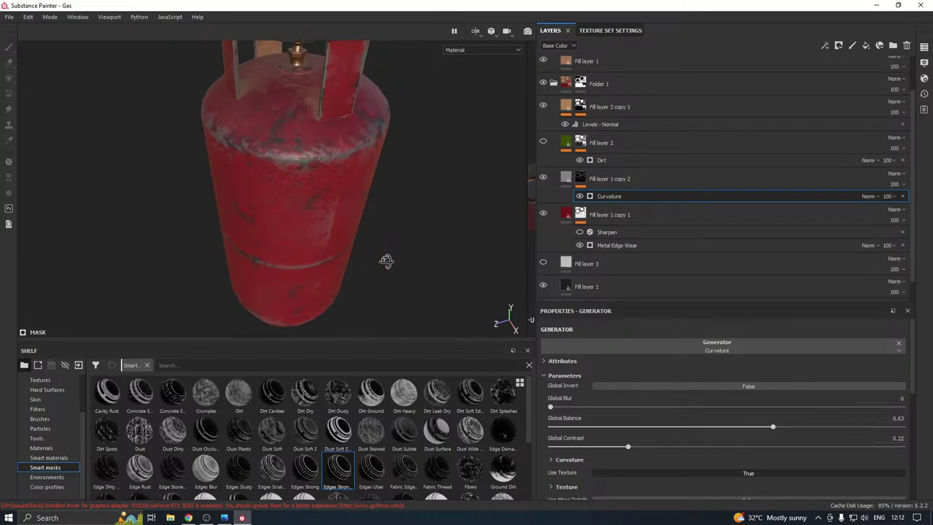
Clear the mask of Fill layer 1 copy 2
click(625, 182)
right_click(625, 182)
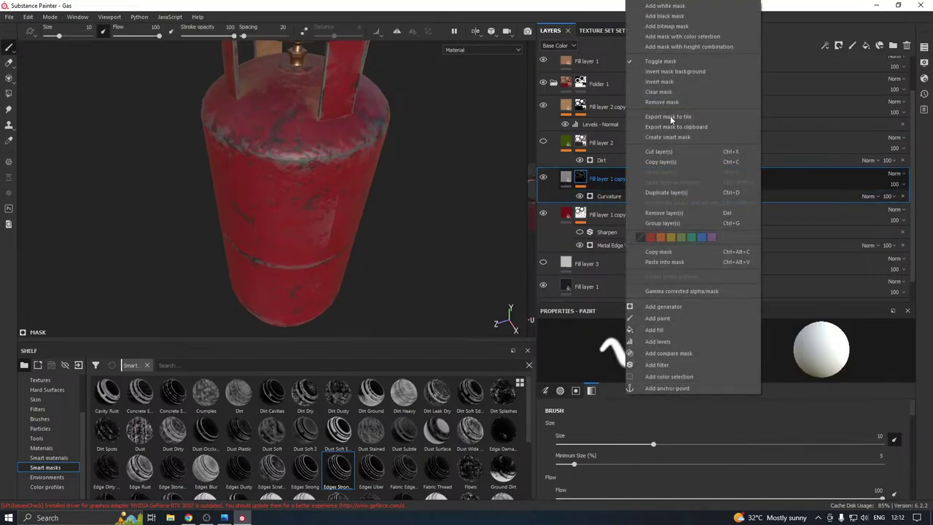
click(683, 90)
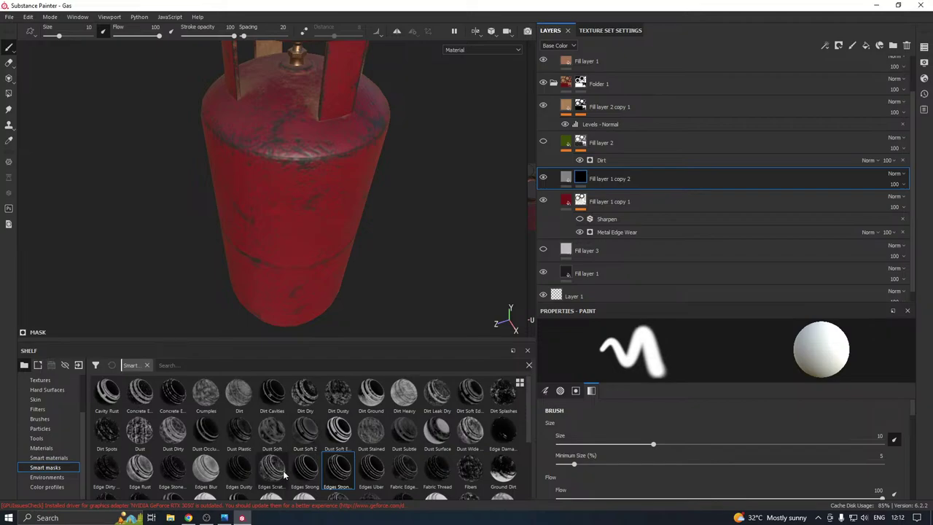
Try the "Edges Scrat..." smart mask on Fill layer 1 copy 2 with a Wear Level of 0.6, then undo it
drag(284, 475, 620, 183)
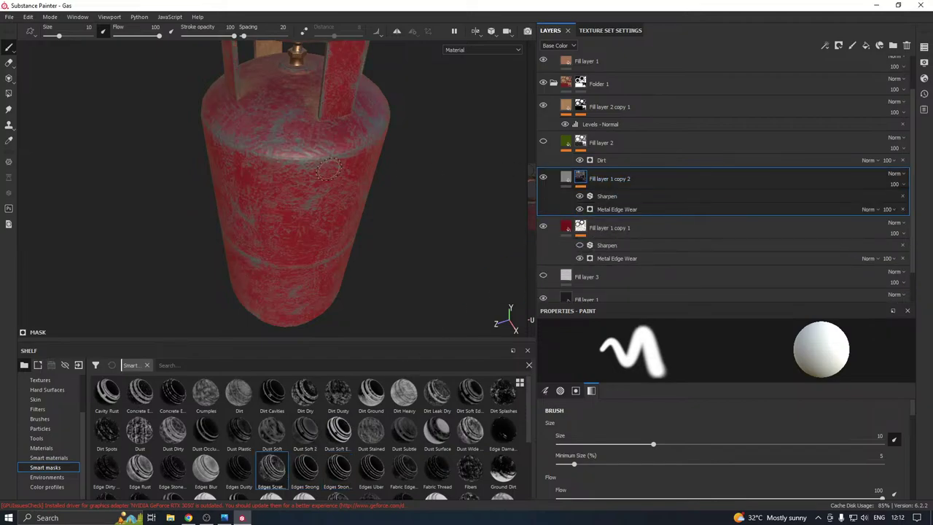
alt+drag(328, 169, 379, 144)
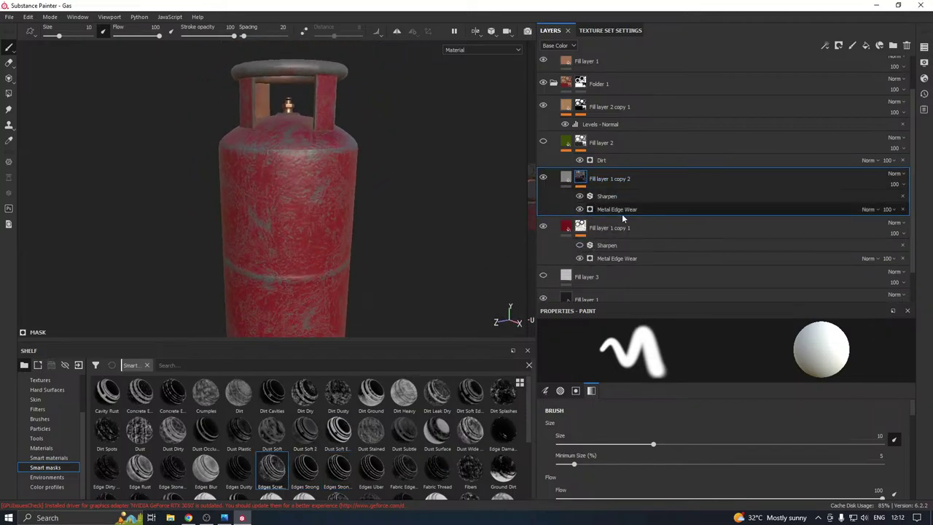
click(622, 210)
drag(724, 418, 762, 419)
alt+drag(337, 274, 269, 300)
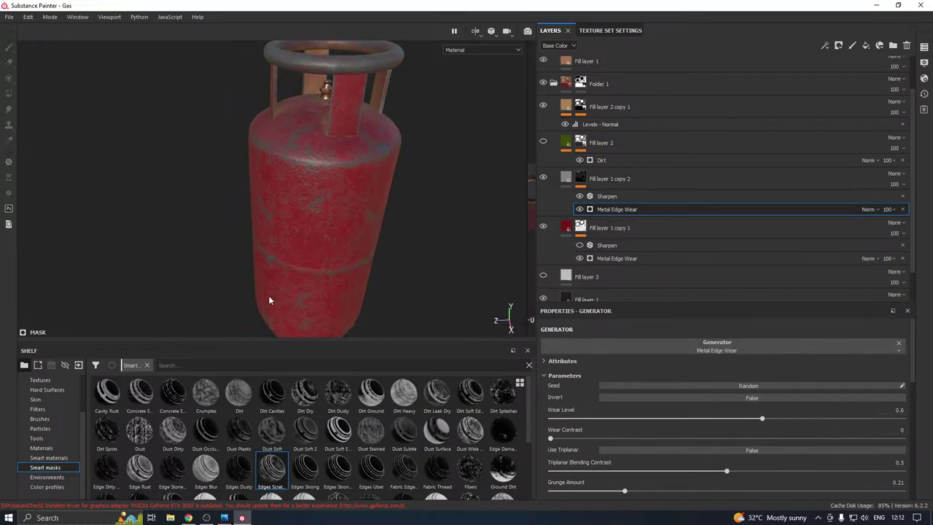
key(ctrl+z)
key(ctrl+z)
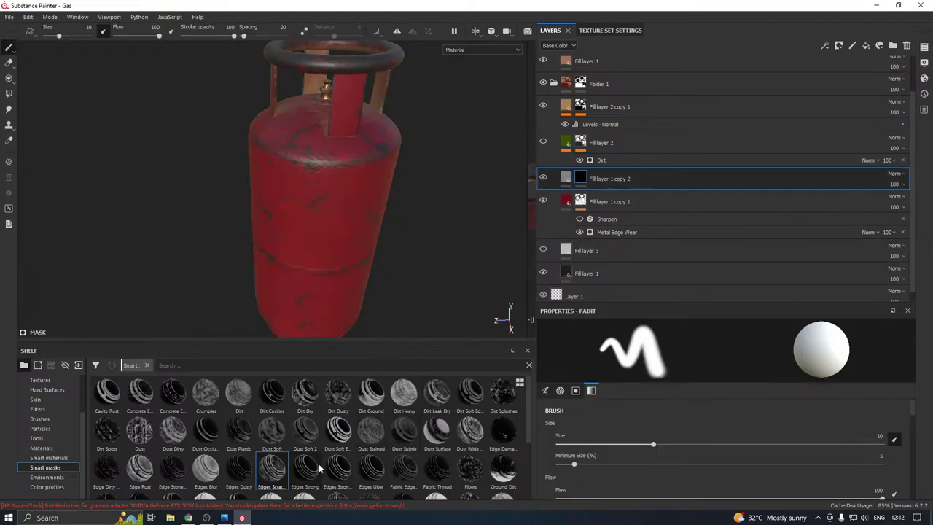
Apply the Edges Strong smart mask to Fill layer 1 copy 2
mouse_move(318, 471)
drag(316, 470, 700, 175)
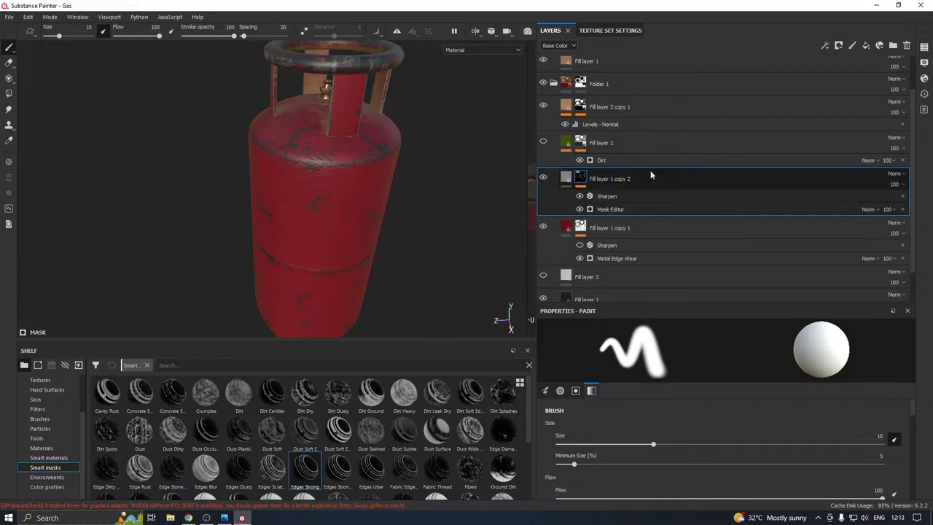
alt+drag(381, 172, 404, 183)
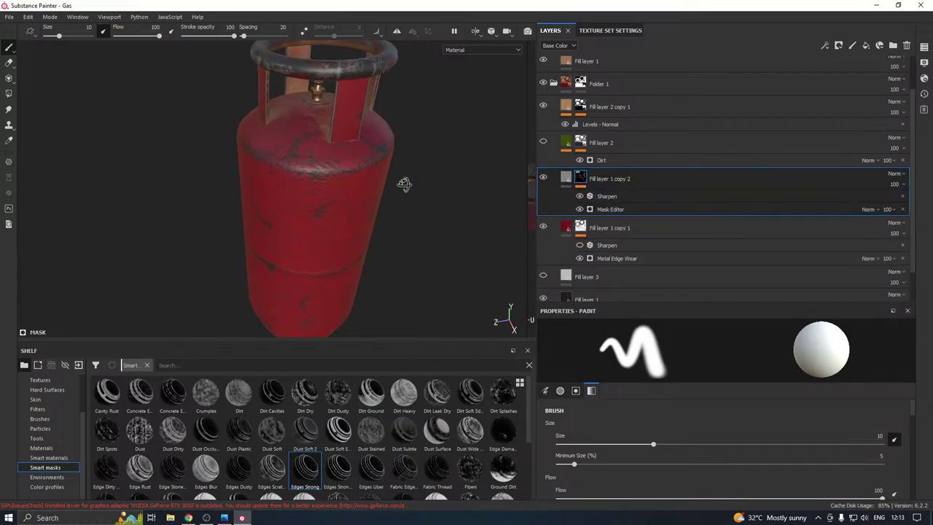
Set the Mask Editor generator's Global Balance to 0.37 on Fill layer 1 copy 2 and check the wear around the cylinder
click(629, 211)
click(704, 427)
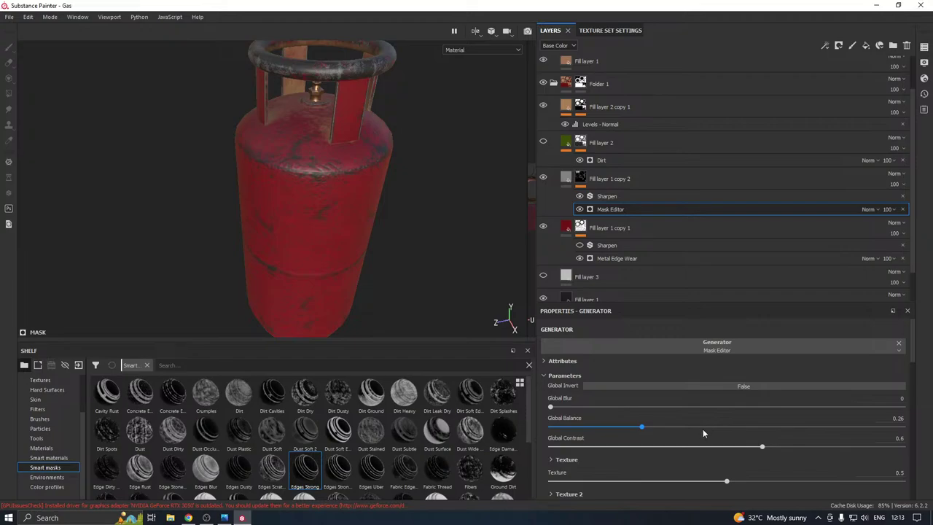
drag(704, 432, 676, 435)
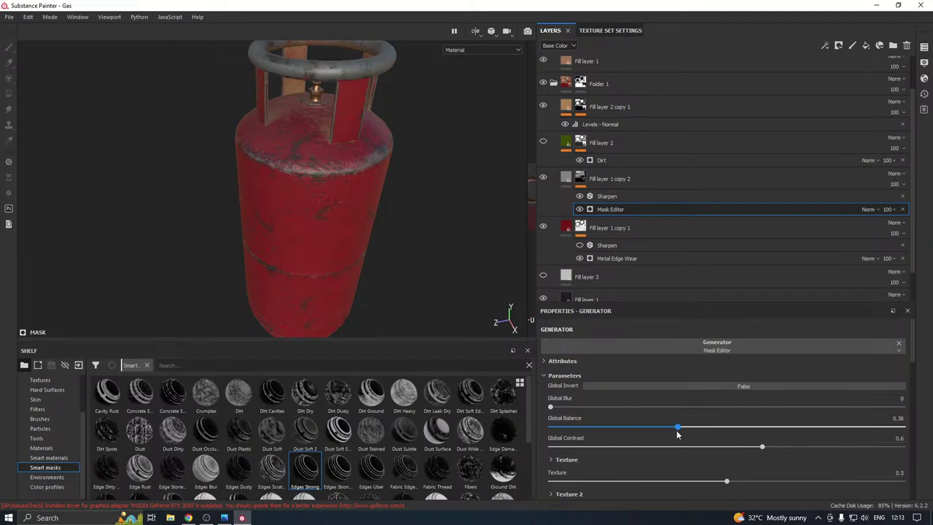
alt+drag(315, 253, 410, 232)
scroll(376, 249, up, 5)
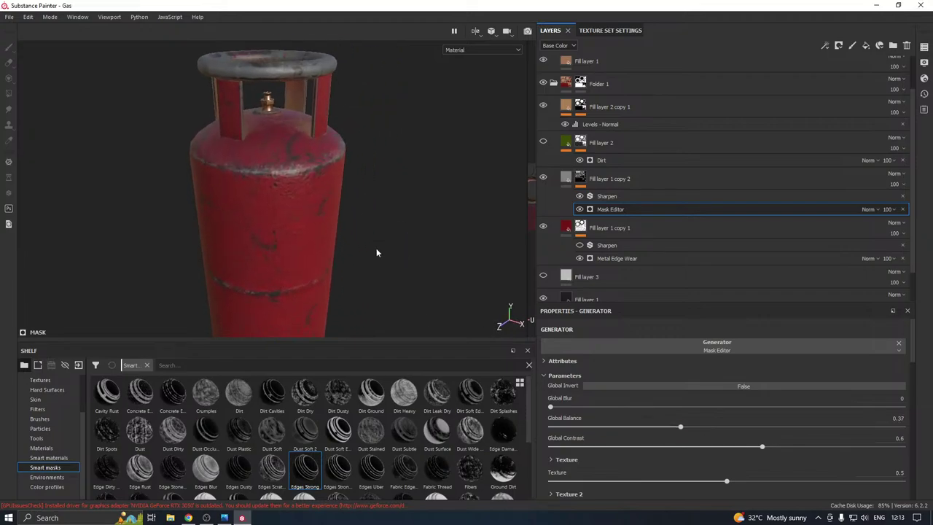
alt+middle_drag(273, 236, 272, 185)
alt+drag(273, 185, 351, 158)
scroll(260, 194, down, 3)
alt+middle_drag(306, 161, 302, 203)
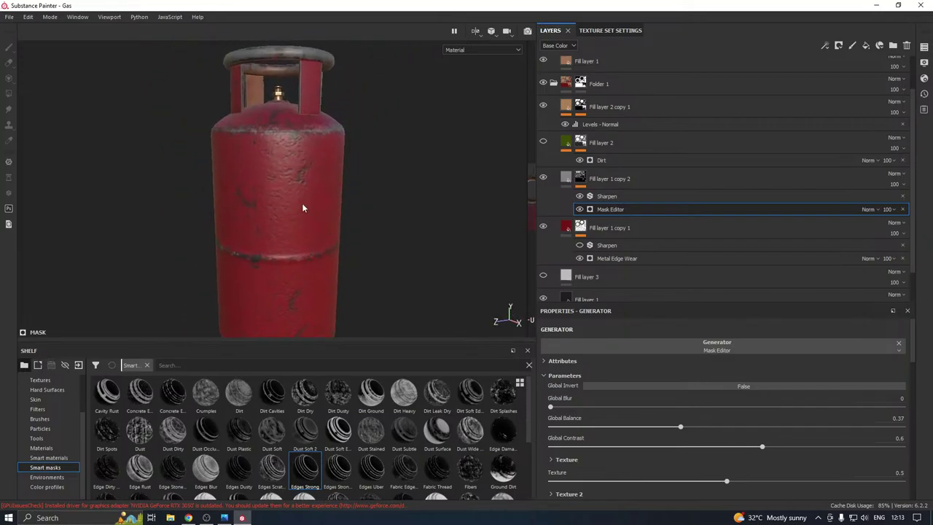
scroll(309, 195, up, 3)
alt+drag(334, 177, 350, 182)
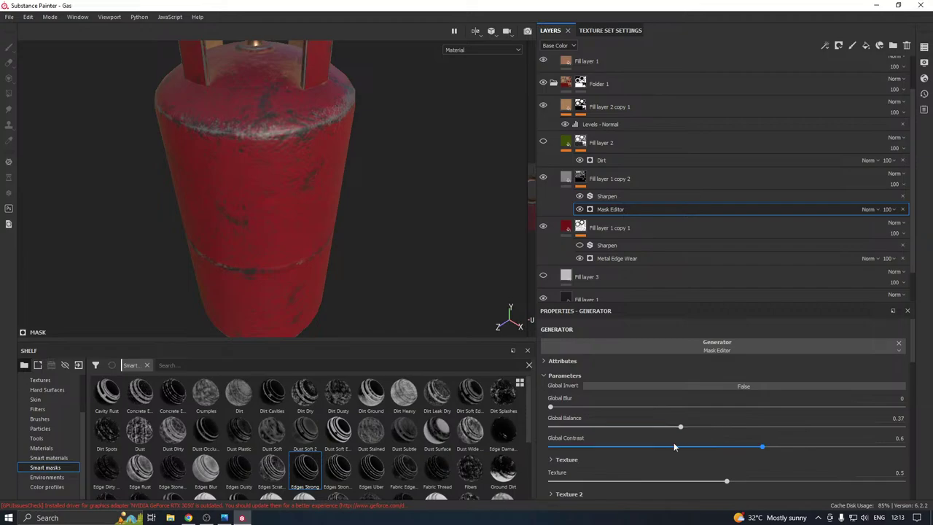
Set the Mask Editor's Global Contrast to 0.46 and Global Balance to 0.38 on Fill layer 1 copy 2
click(651, 447)
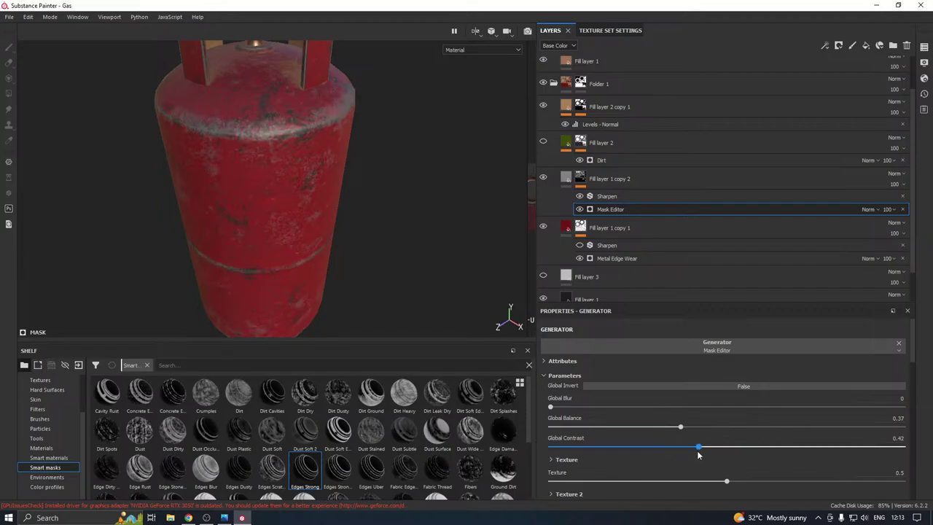
drag(712, 454, 695, 430)
click(716, 428)
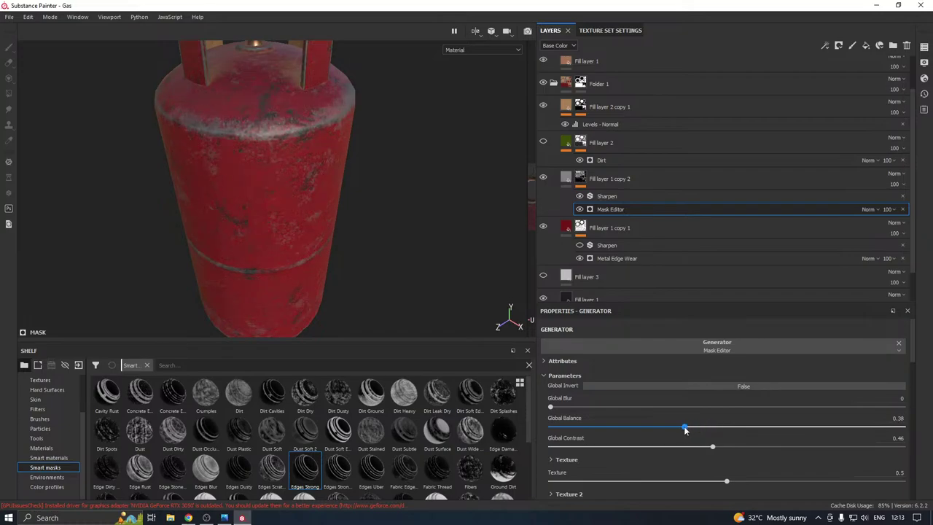
alt+drag(368, 241, 335, 270)
scroll(316, 215, down, 3)
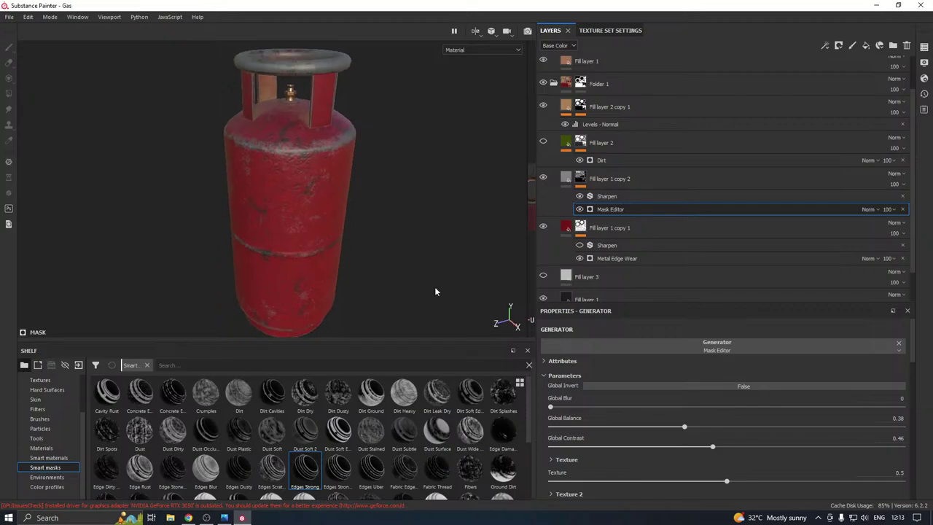
Change the base color of Fill layer 1 copy 2 to a muted red with R 0.217, G 0.089 and B 0.089
click(567, 179)
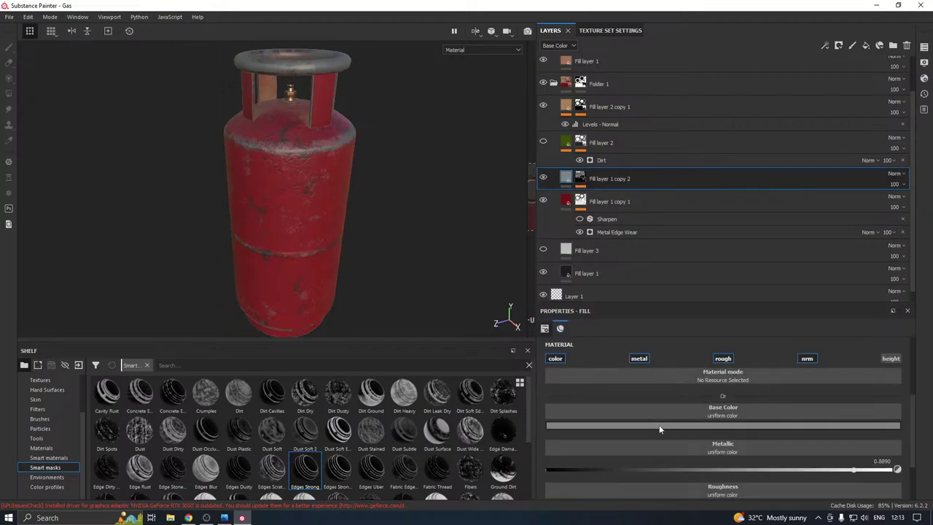
click(670, 380)
click(686, 363)
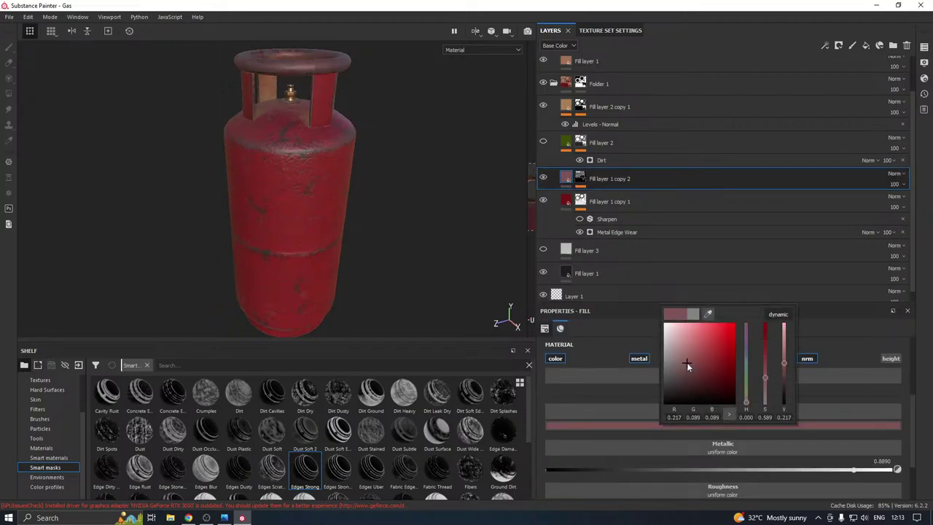
scroll(321, 192, up, 5)
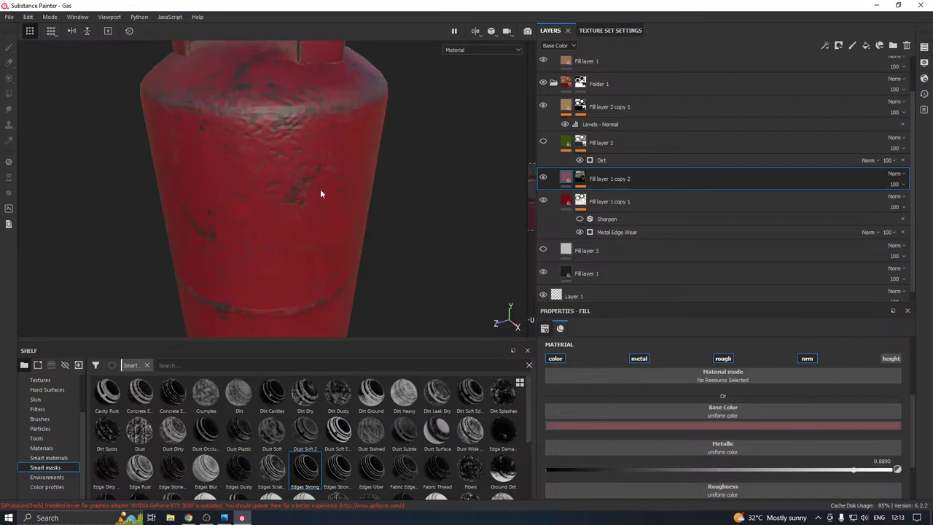
alt+drag(321, 191, 271, 169)
scroll(269, 169, down, 6)
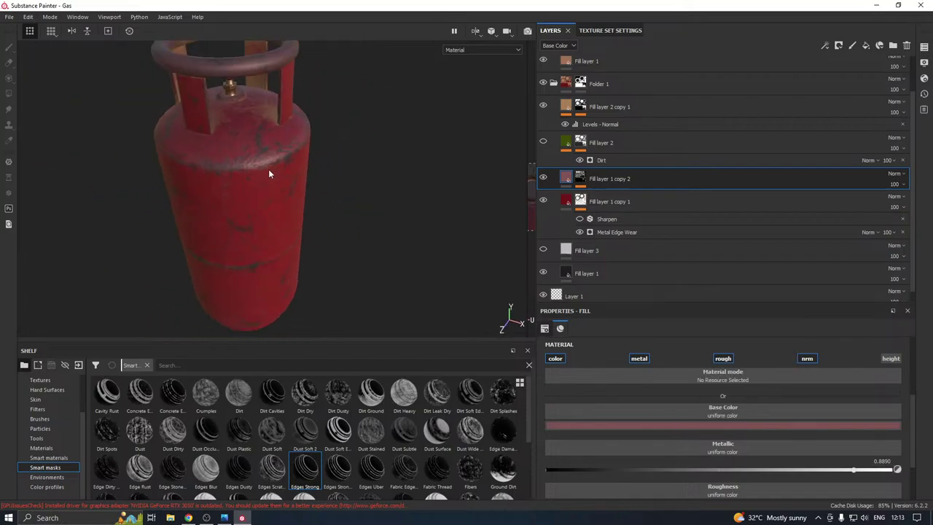
alt+drag(328, 222, 307, 251)
scroll(588, 241, down, 1)
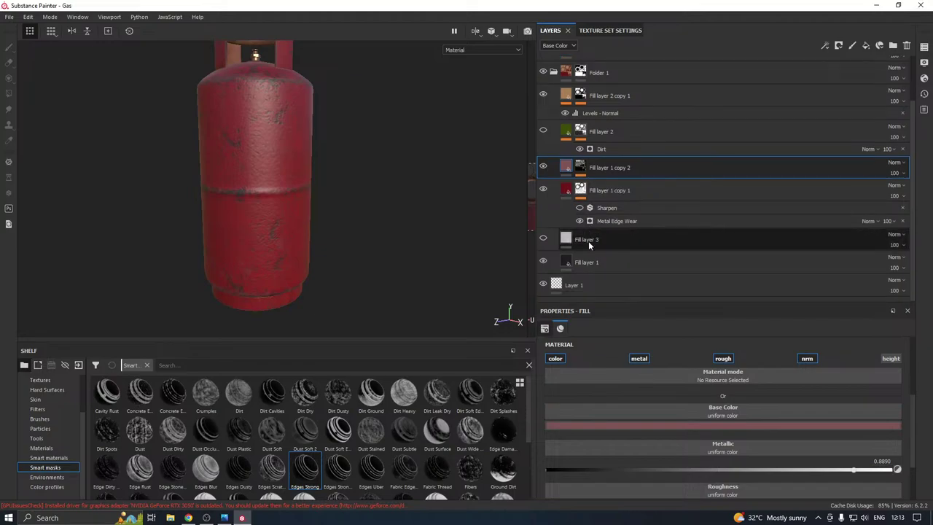
Make Fill layer 3 visible and add a black mask to it
click(543, 238)
click(593, 241)
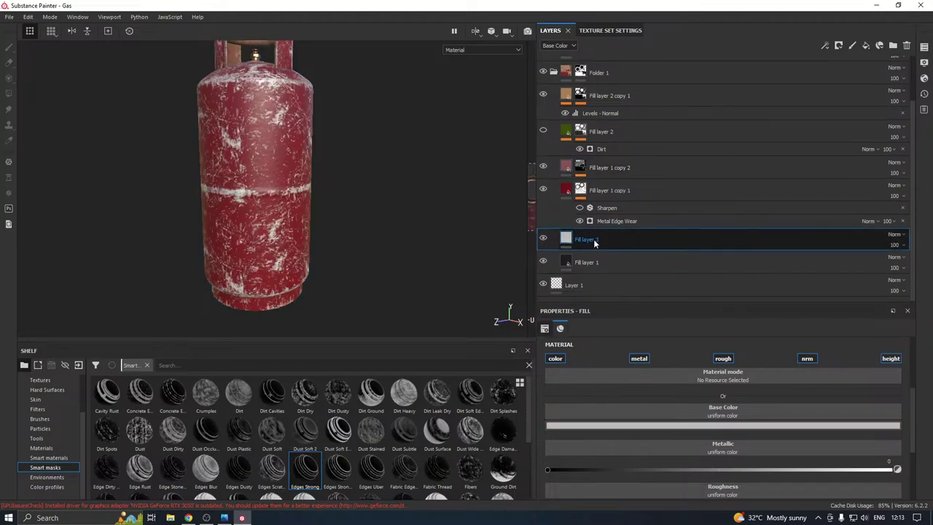
right_click(593, 239)
click(634, 15)
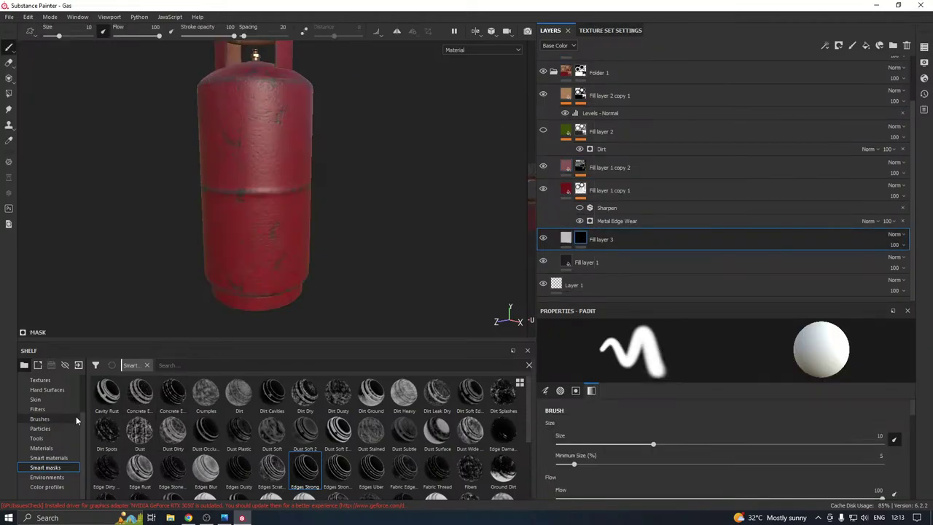
Choose the Font Black Ops One alpha as the brush alpha for painting the mask of Fill layer 3
scroll(44, 430, up, 3)
click(38, 399)
scroll(307, 445, down, 5)
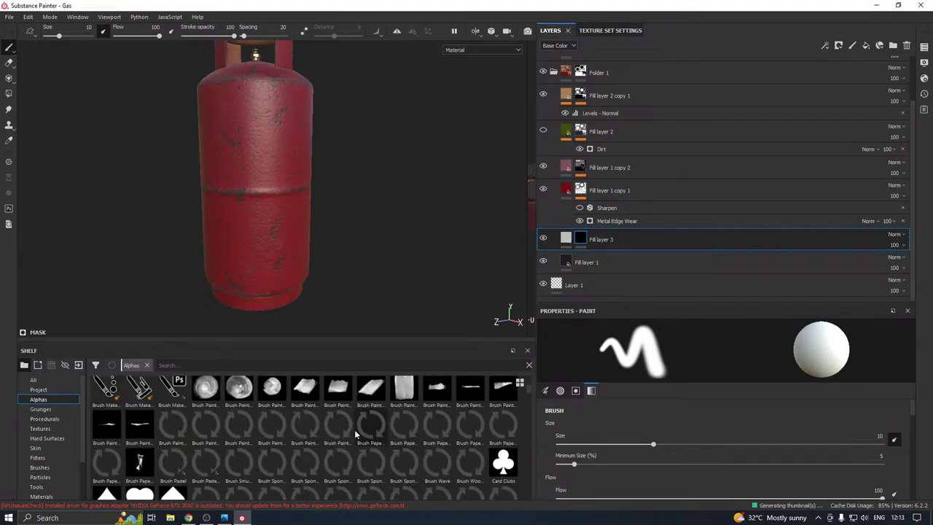
mouse_move(307, 449)
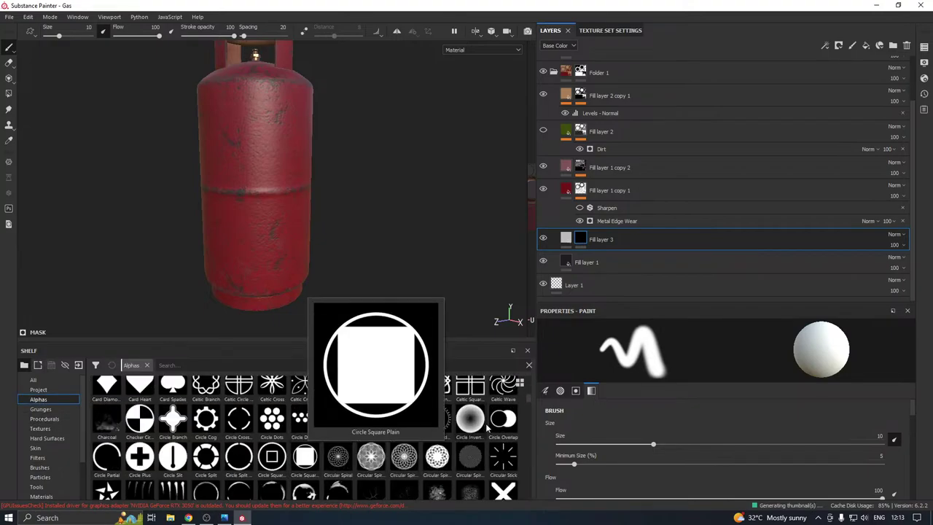
scroll(530, 399, up, 1)
drag(530, 400, 531, 416)
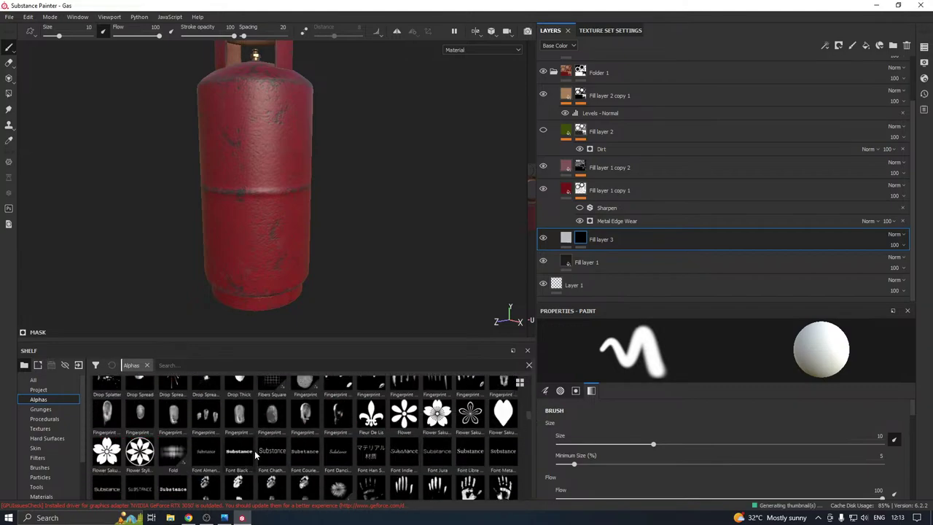
mouse_move(228, 458)
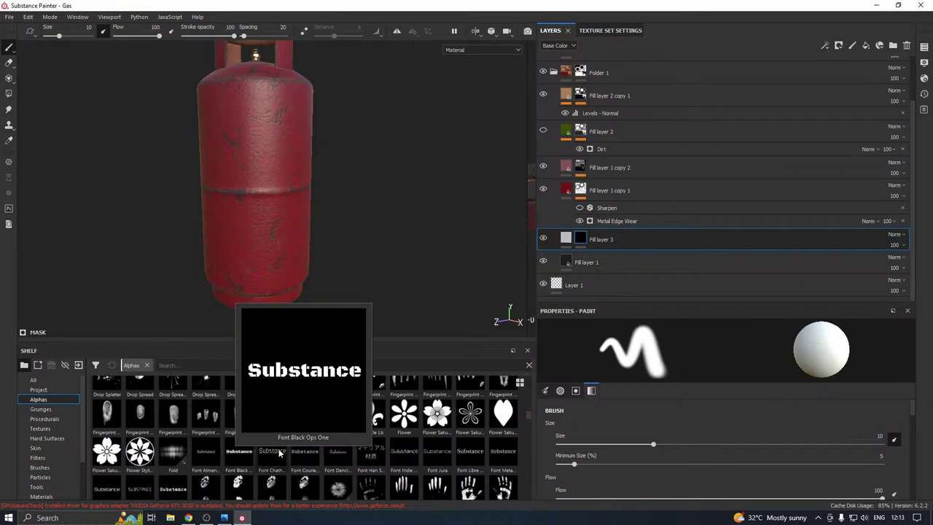
click(237, 454)
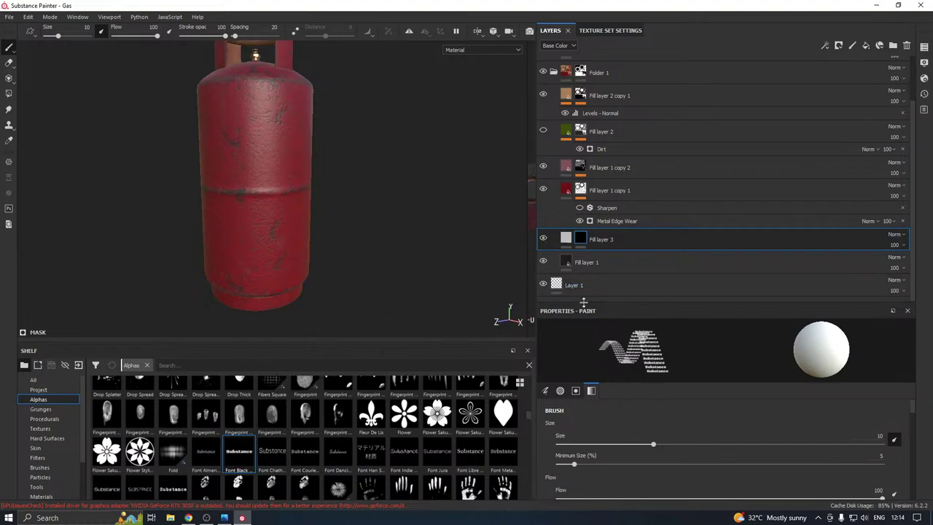
Set the text of the brush's font alpha to "Indane"
drag(583, 303, 584, 191)
scroll(624, 365, down, 5)
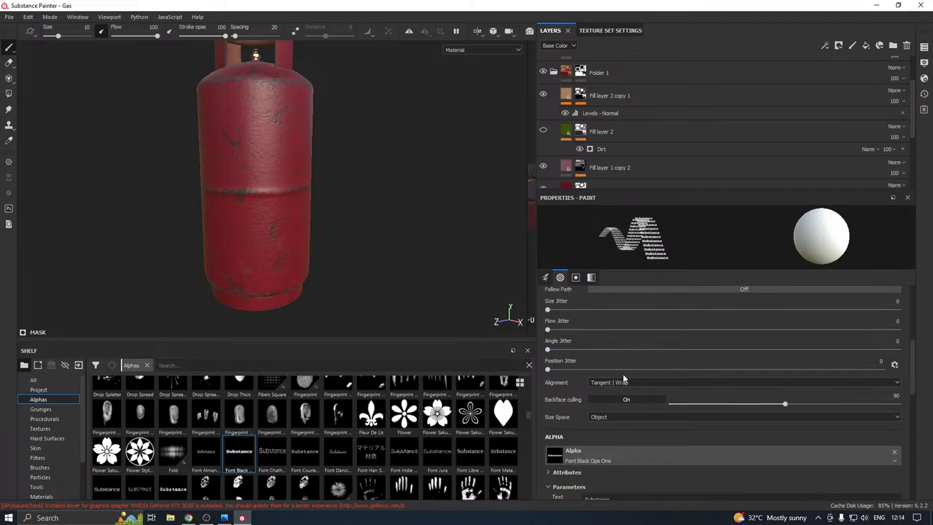
scroll(623, 380, down, 3)
drag(613, 385, 553, 384)
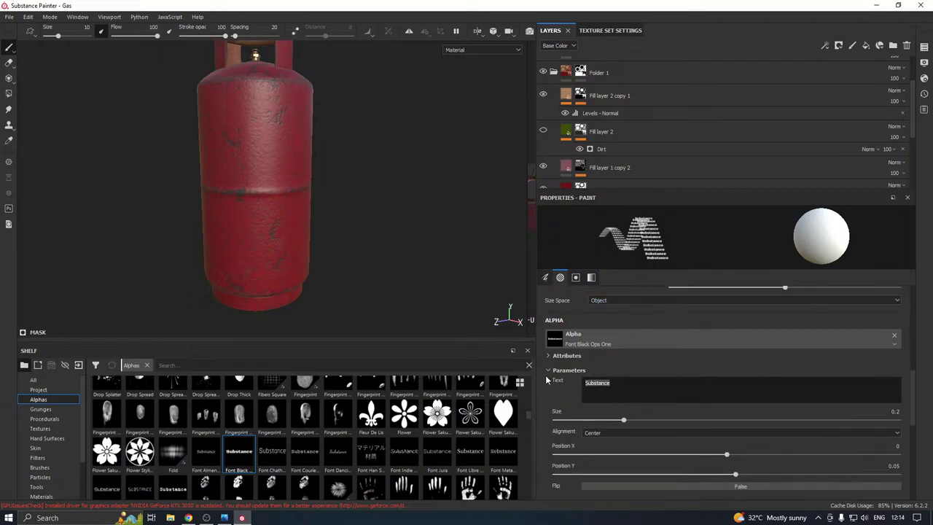
text(I)
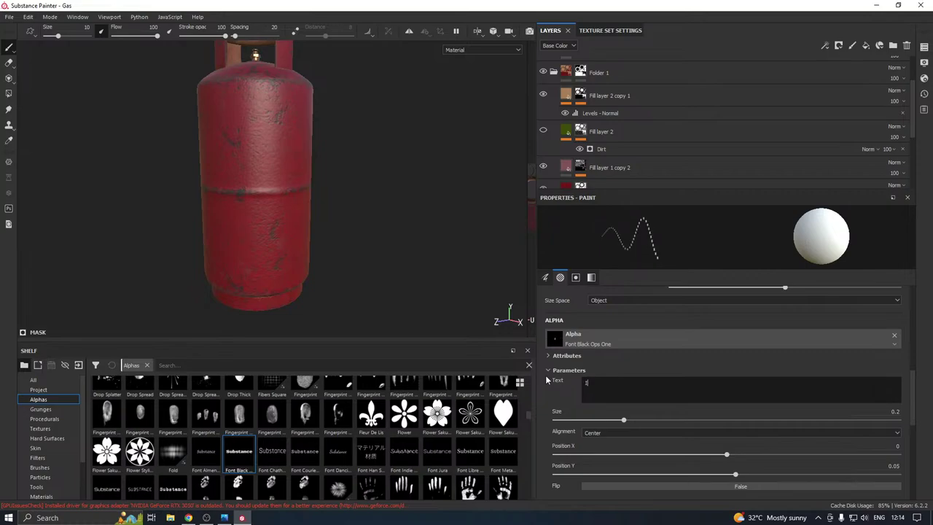
text(ndan)
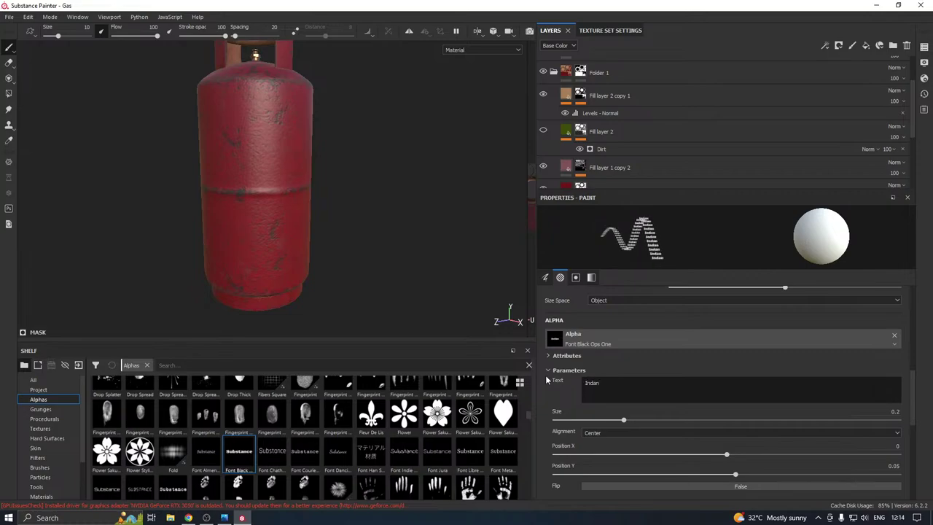
text(e)
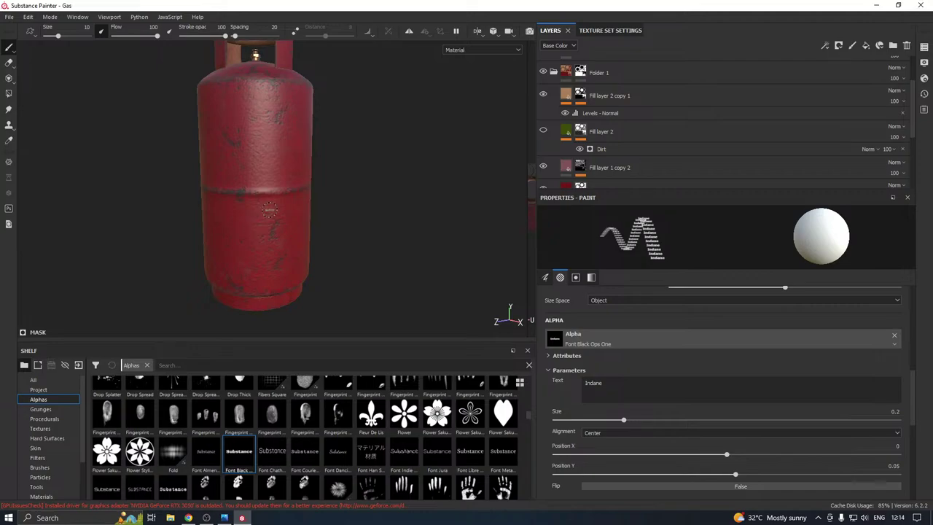
Enlarge the brush to a size of about 95 for the "Indane" lettering on the cylinder body
key(bracketright)
key(bracketright)
key(bracketright)
key(bracketright)
key(bracketright)
key(bracketright)
key(bracketright)
key(bracketright)
key(bracketright)
key(bracketright)
key(bracketright)
key(bracketright)
key(bracketright)
key(bracketright)
key(bracketright)
key(bracketright)
key(bracketright)
key(bracketright)
key(bracketright)
key(bracketright)
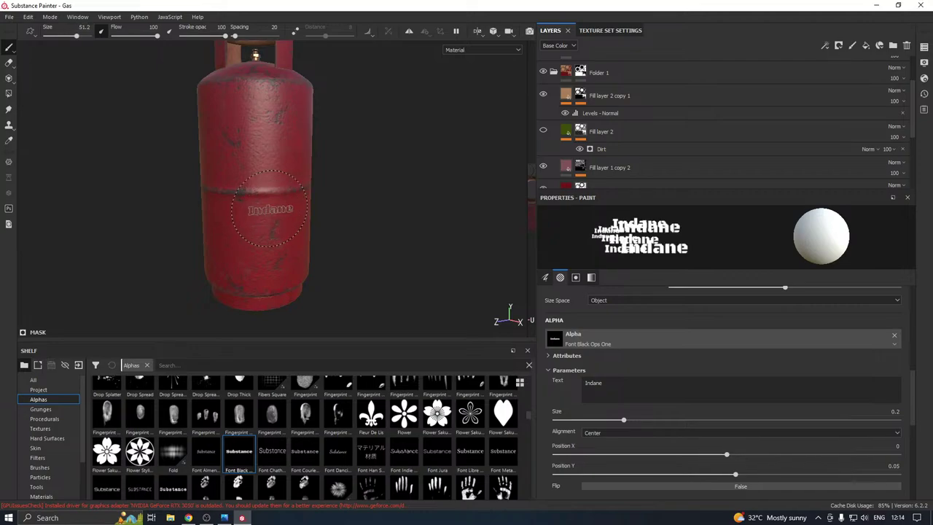
key(bracketright)
key(bracketright)
scroll(270, 195, up, 2)
key(bracketright)
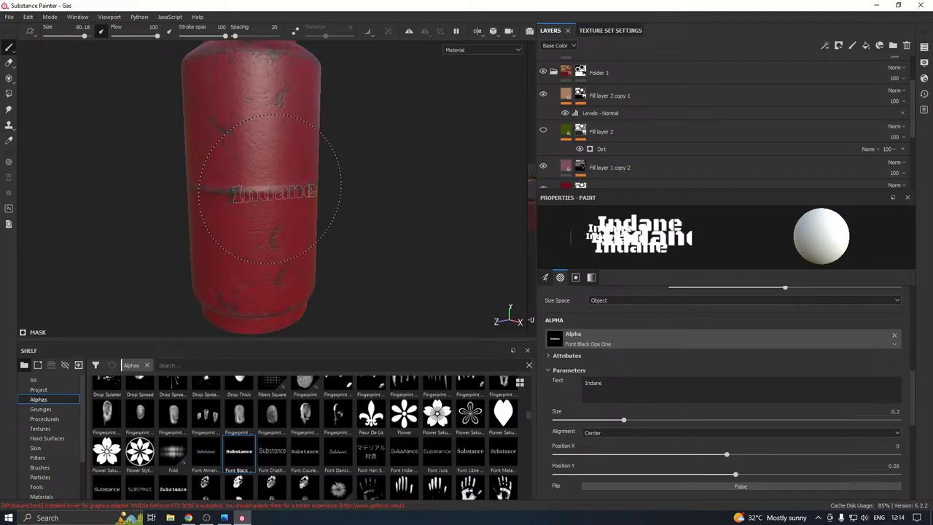
key(bracketright)
key(bracketright)
ctrl+right_drag(269, 188, 267, 181)
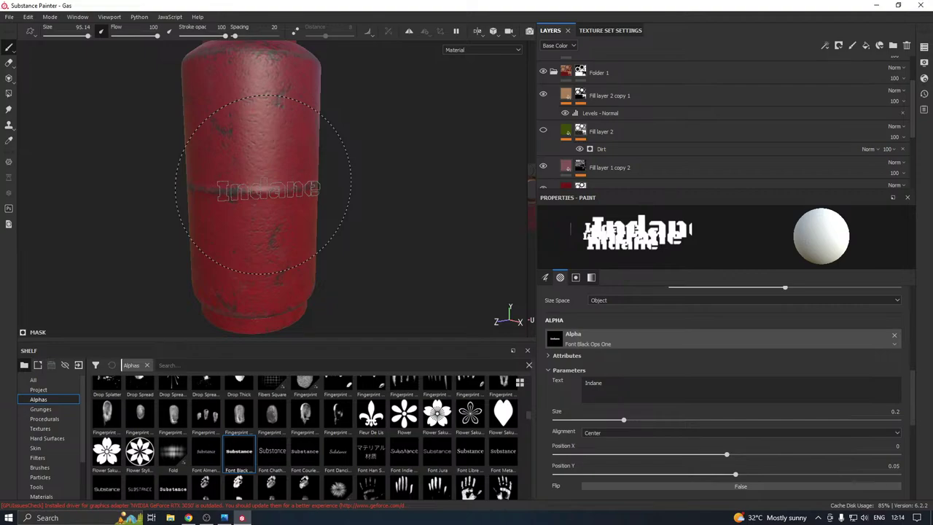
Try stamping "Indane" on the cylinder's middle band and just above it, undoing each stamp
click(268, 188)
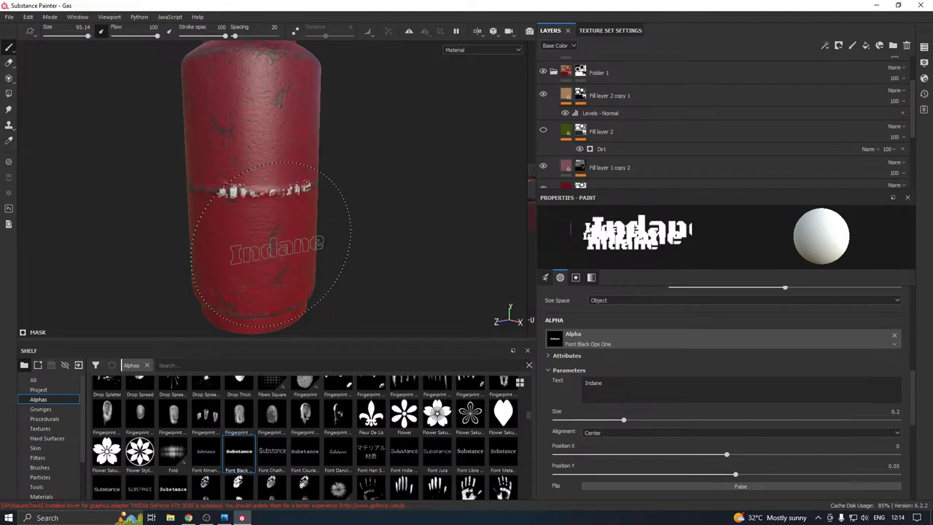
key(ctrl+z)
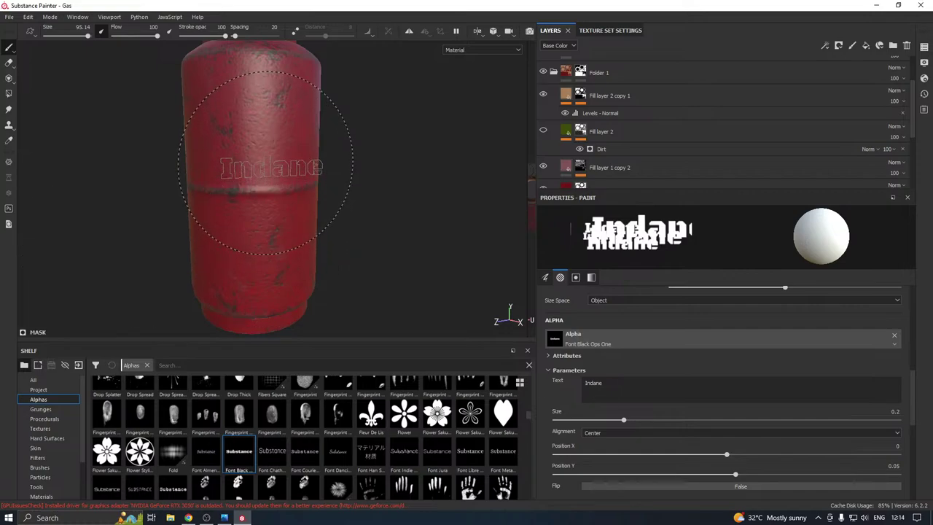
click(266, 166)
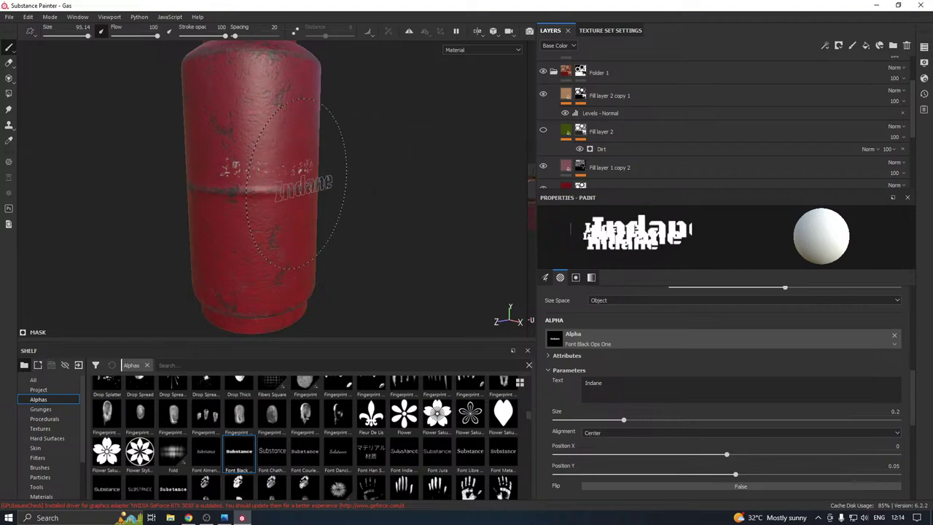
key(ctrl+z)
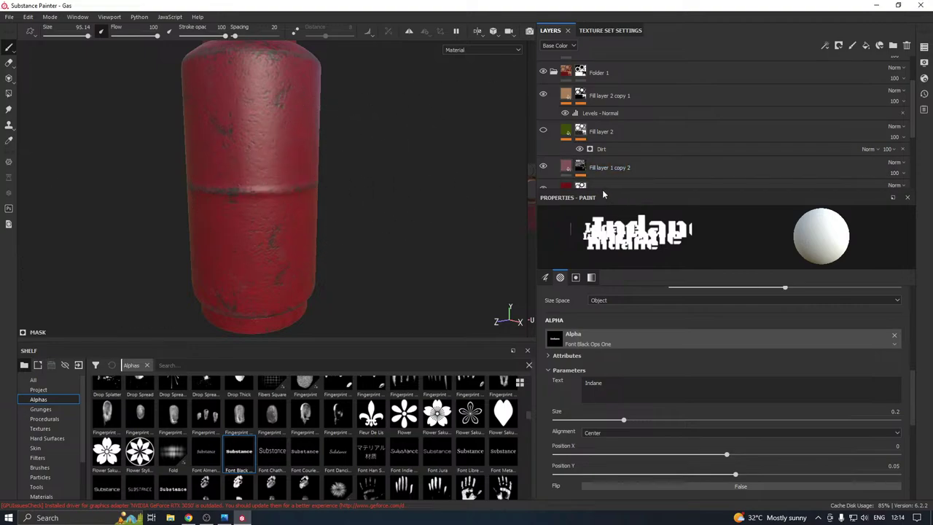
Move Fill layer 3 directly above Fill layer 2 copy 1 in the layer stack
drag(599, 189, 605, 349)
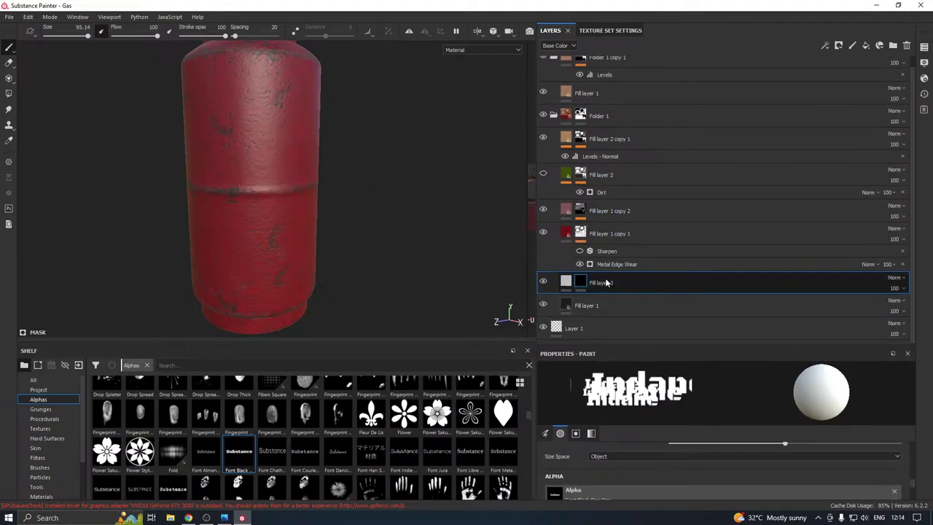
mouse_move(606, 283)
mouse_down()
mouse_move(614, 222)
mouse_move(604, 139)
mouse_up()
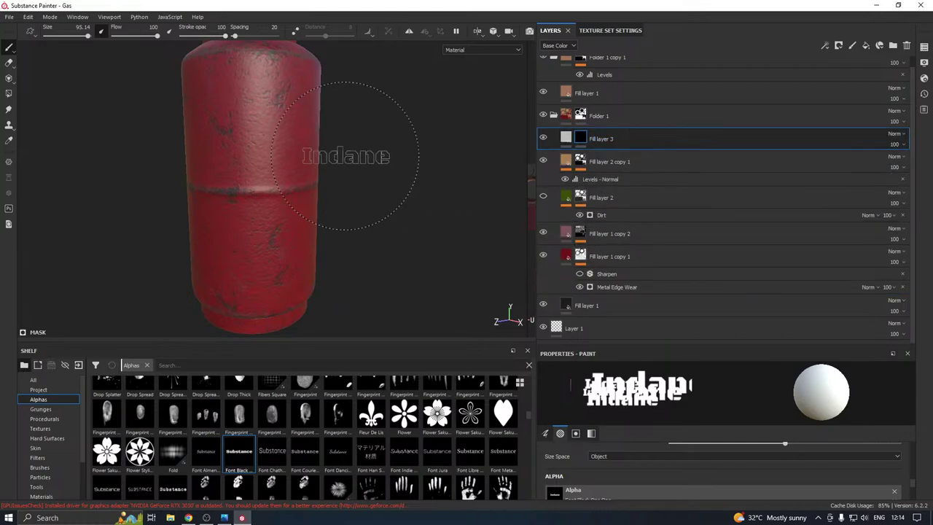
Stamp "Indane" on the cylinder above the middle band, and clear the mask of Fill layer 3
click(267, 161)
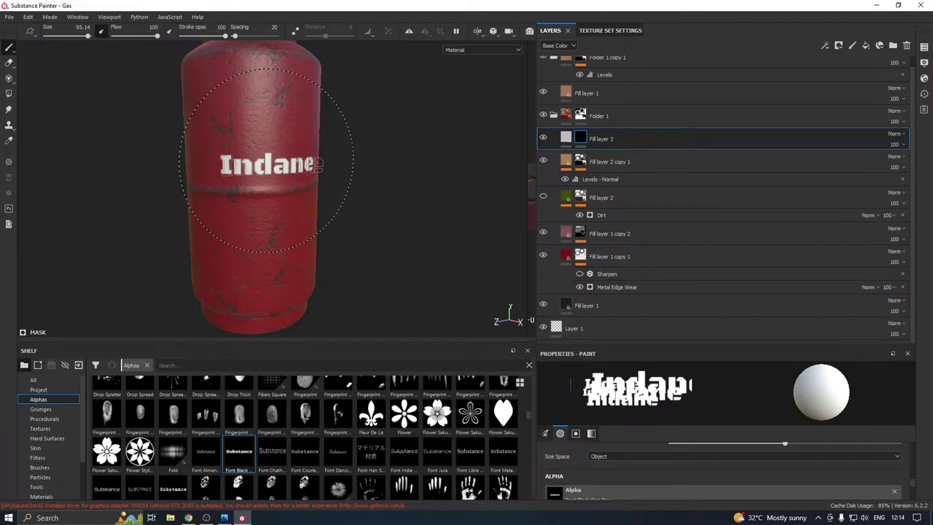
right_click(579, 138)
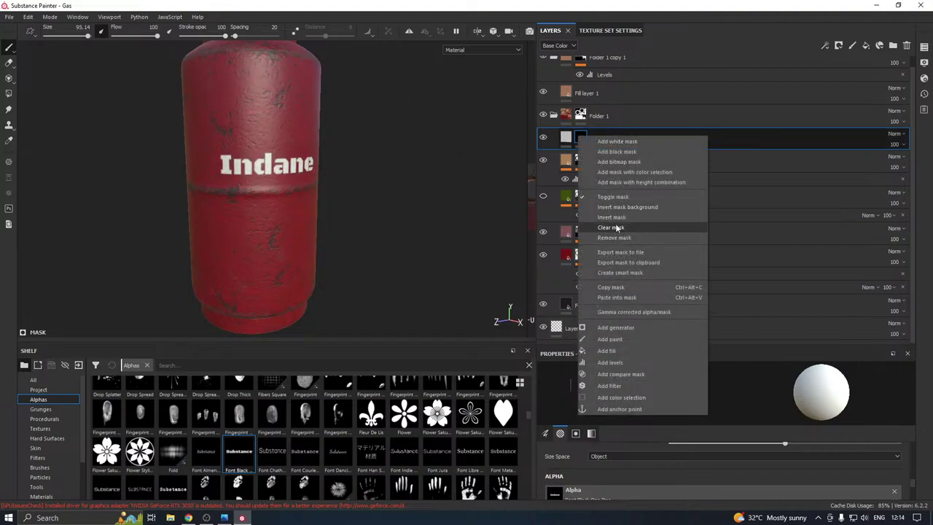
click(611, 228)
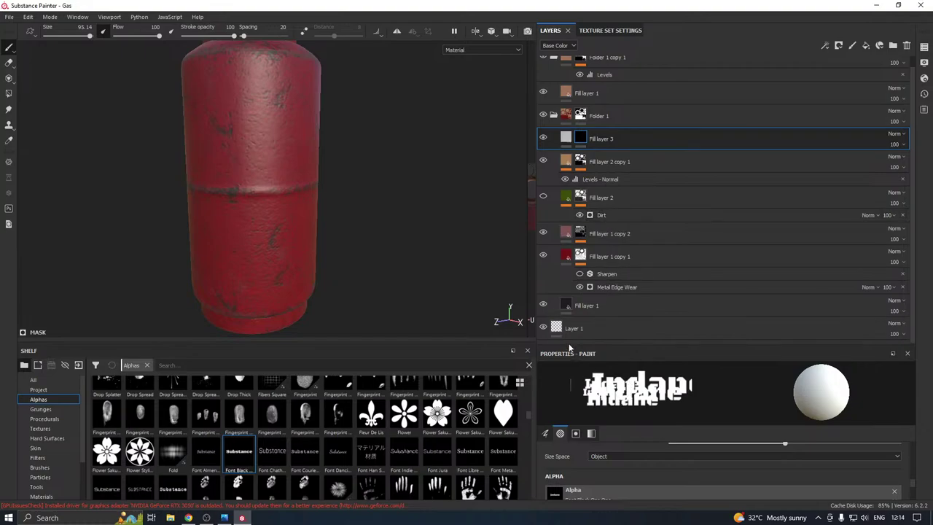
Set the font alpha's text to "Gas" and stamp it on the cylinder above the middle band
drag(571, 344, 572, 169)
scroll(647, 323, down, 5)
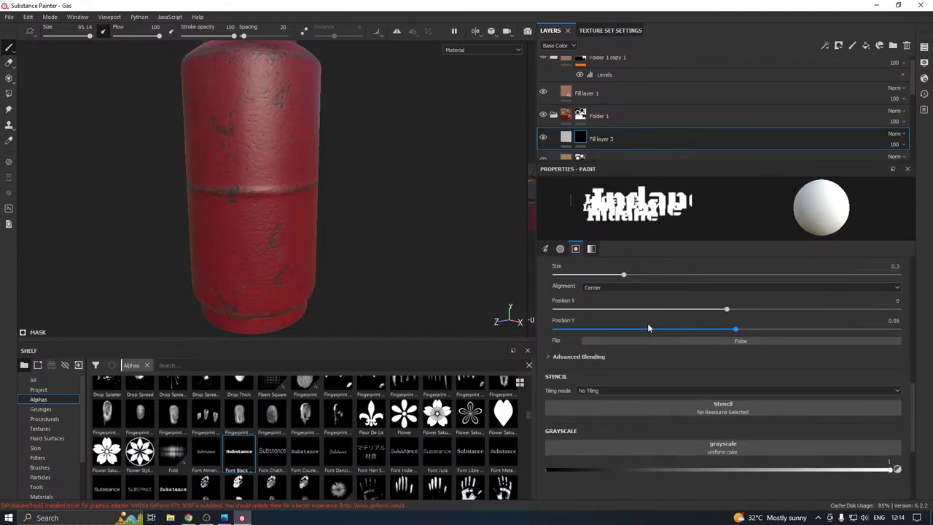
scroll(648, 330, up, 5)
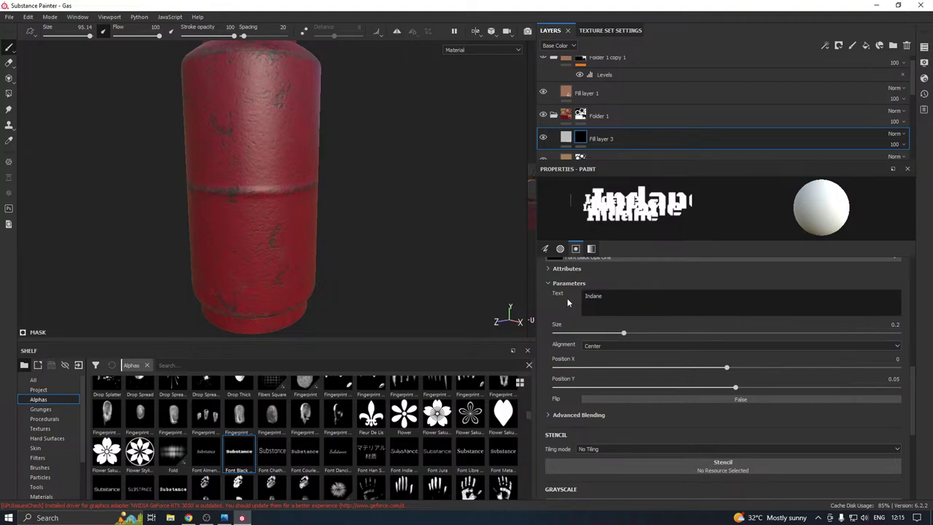
text(Gas)
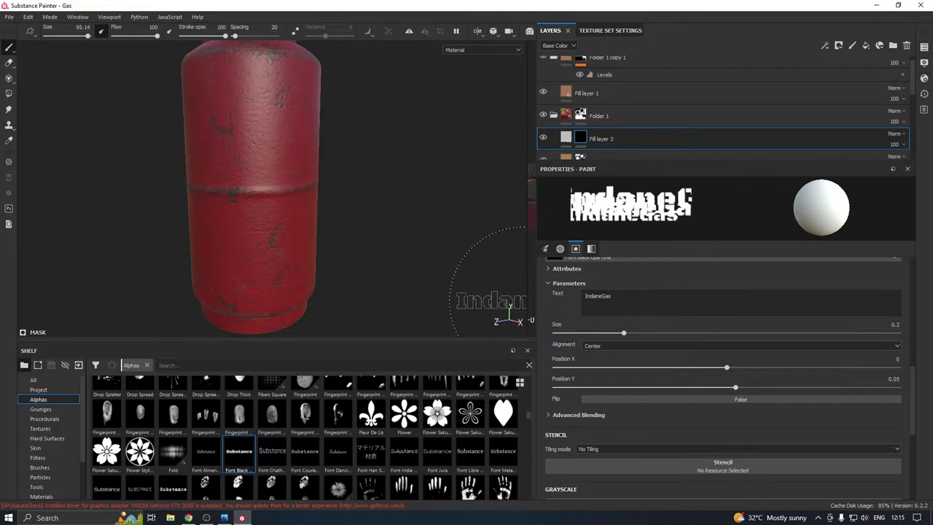
click(599, 296)
key(BackSpace)
key(BackSpace)
key(BackSpace)
key(BackSpace)
key(BackSpace)
key(BackSpace)
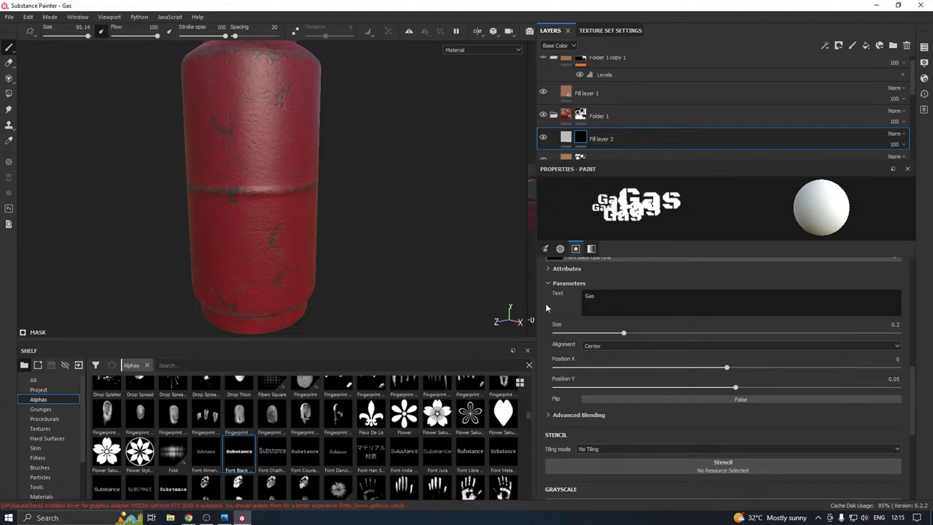
click(271, 165)
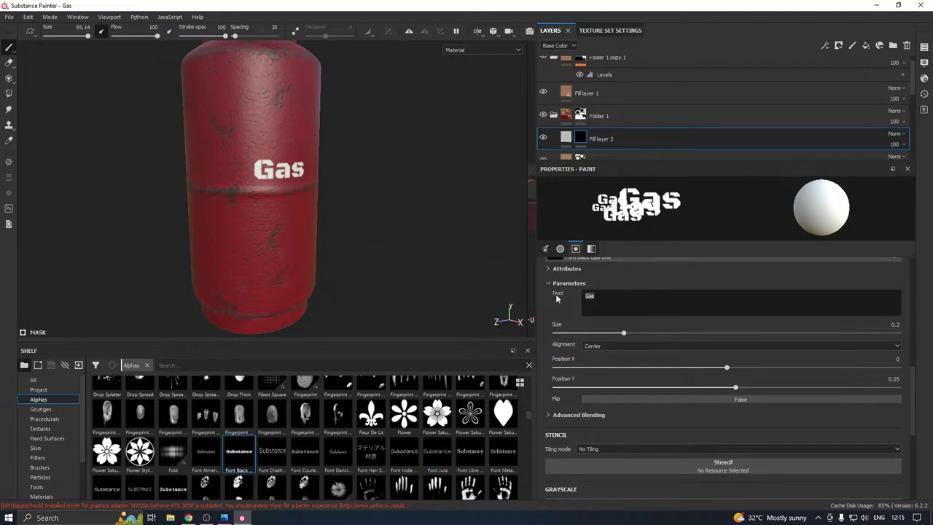
Set the font alpha's text to "Substance" and clear the "Gas" stamp from the mask of Fill layer 3
key(ctrl+a)
text(Sub)
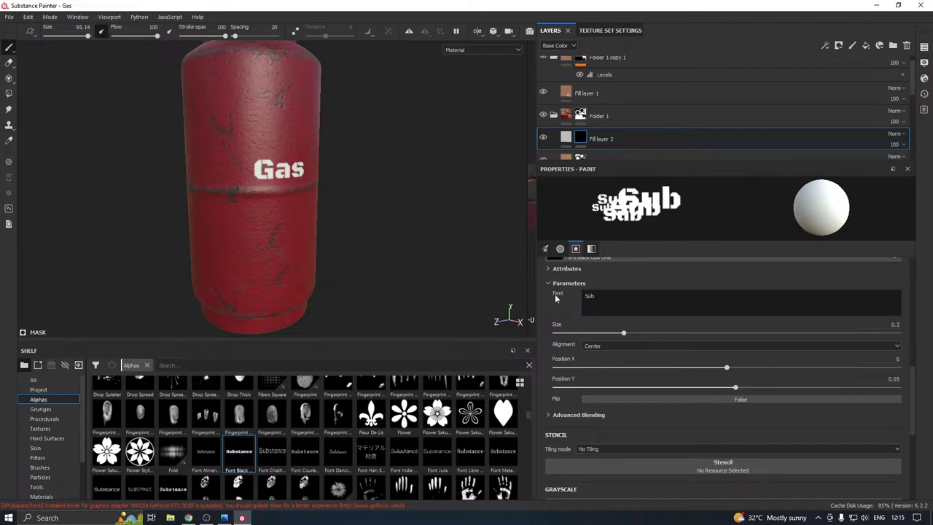
text(stance)
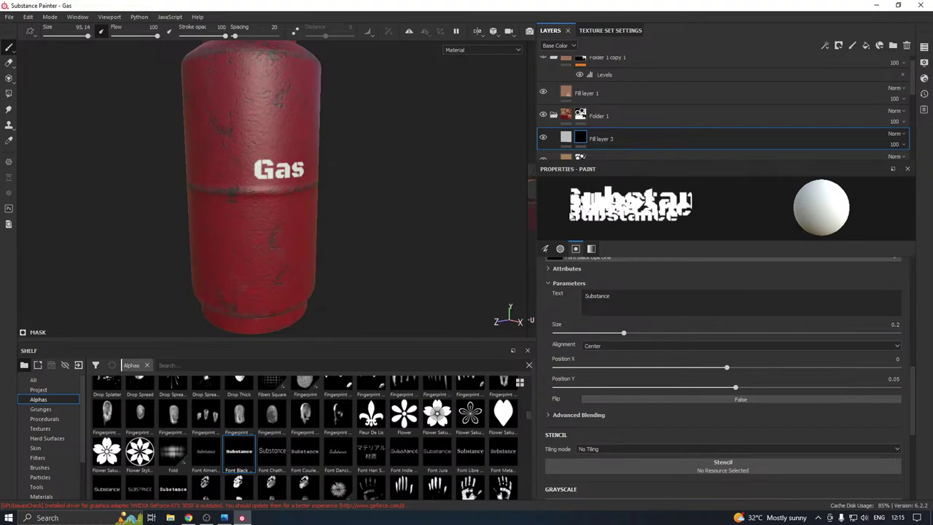
right_click(579, 135)
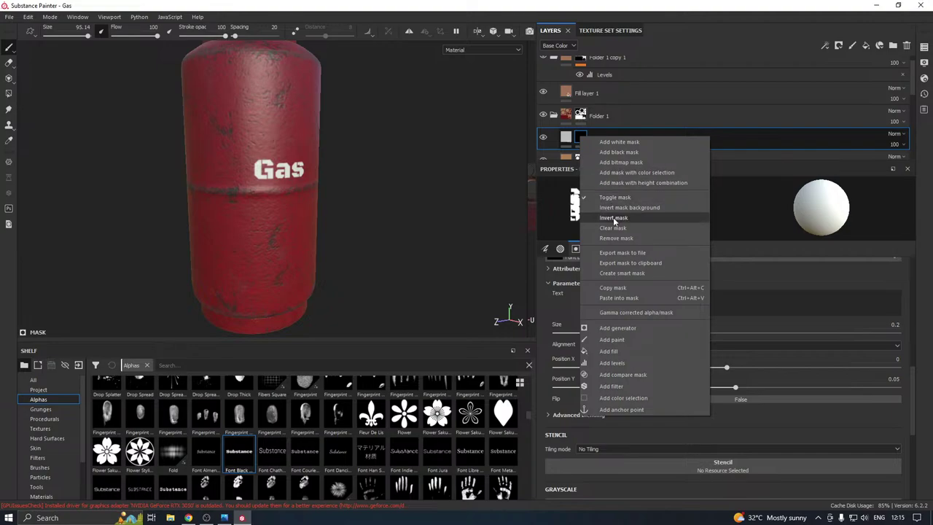
click(595, 220)
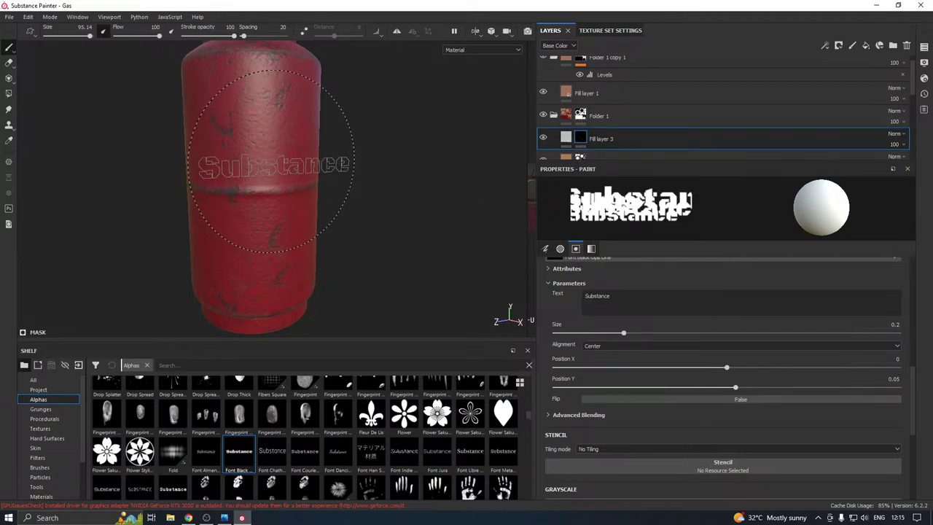
Stamp "Substance" in Font Black Ops One above the middle band, and clear the mask of Fill layer 3 again
click(271, 162)
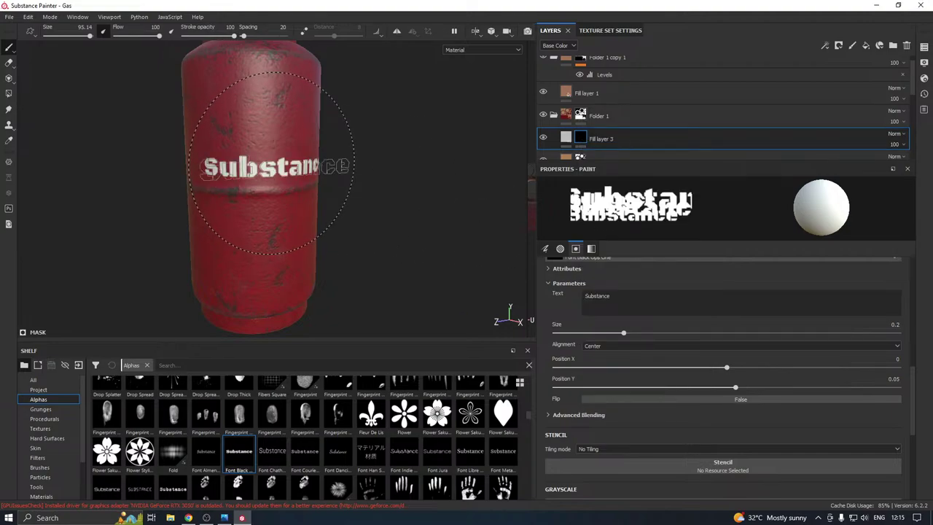
mouse_move(272, 162)
alt+mouse_down()
mouse_move(343, 167)
mouse_move(162, 173)
mouse_move(362, 158)
alt+mouse_up()
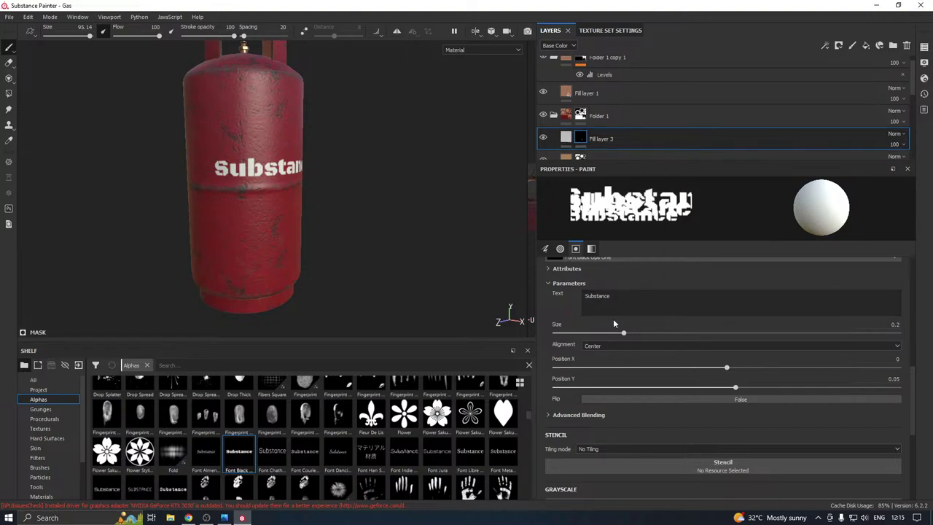
drag(612, 296, 583, 296)
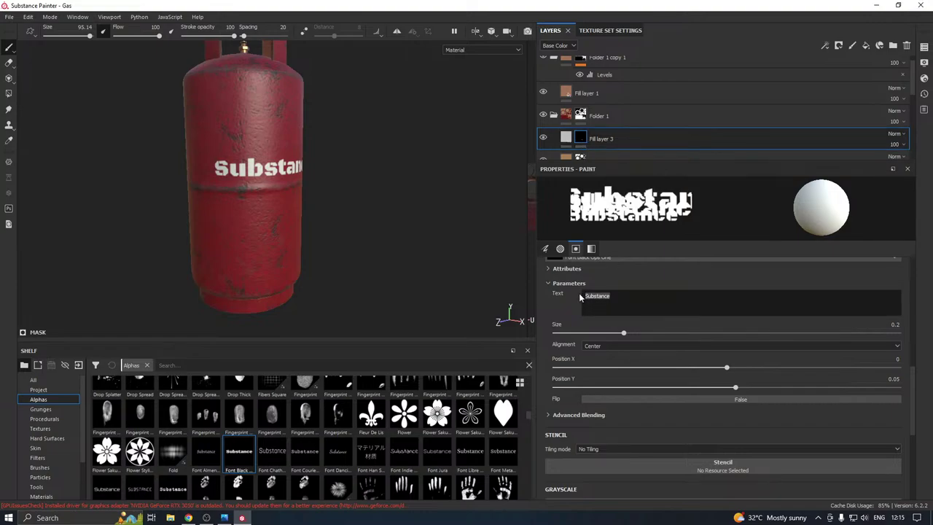
click(579, 138)
right_click(580, 137)
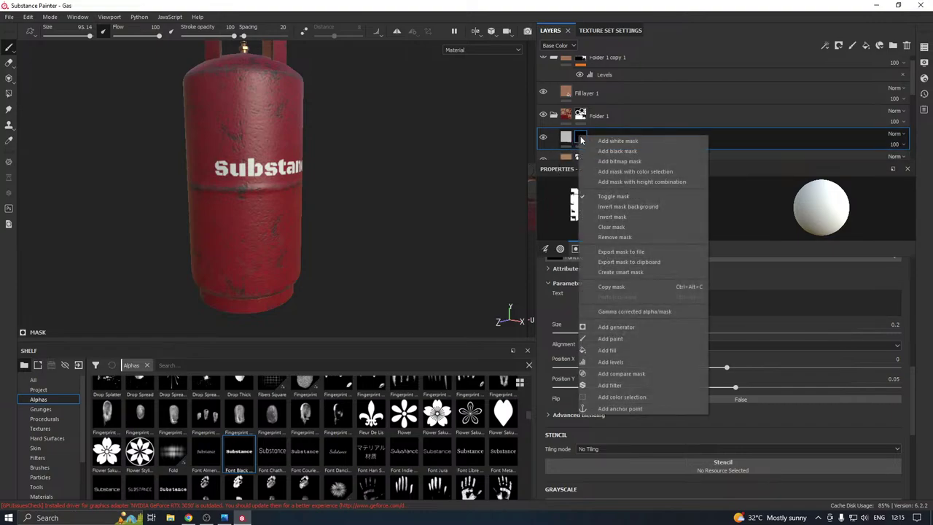
click(618, 227)
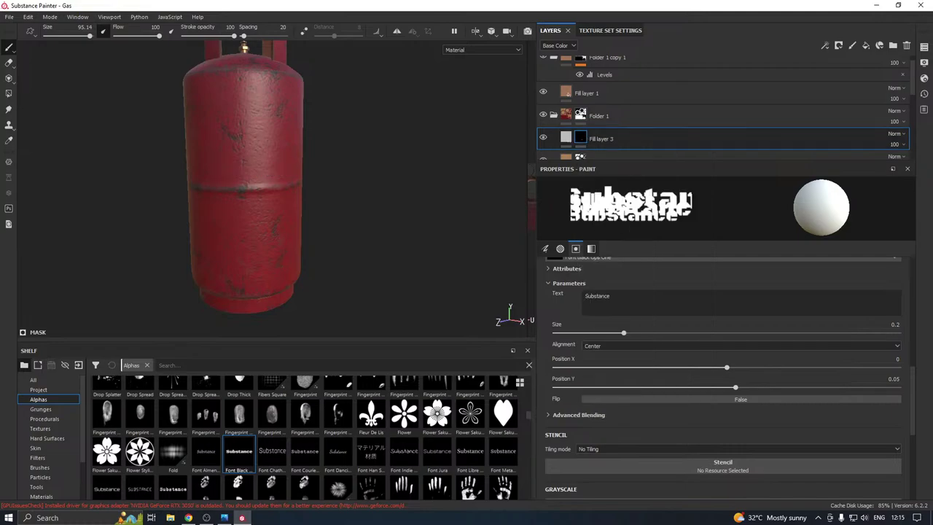
Switch to the Font Courier Prime alpha, reduce the brush size to about 73, and stamp "Substance" above the cylinder's middle band
click(317, 449)
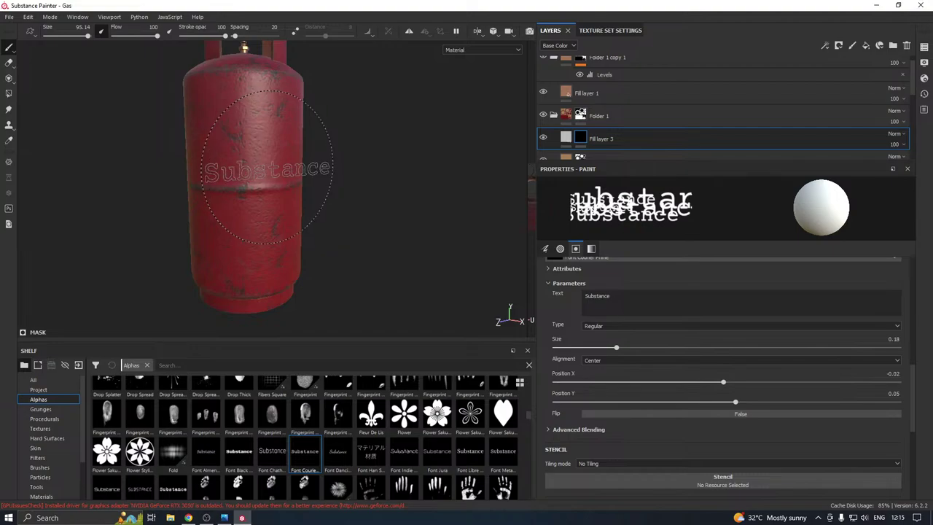
key(bracketleft)
key(bracketleft)
key(bracketleft)
key(bracketleft)
key(bracketleft)
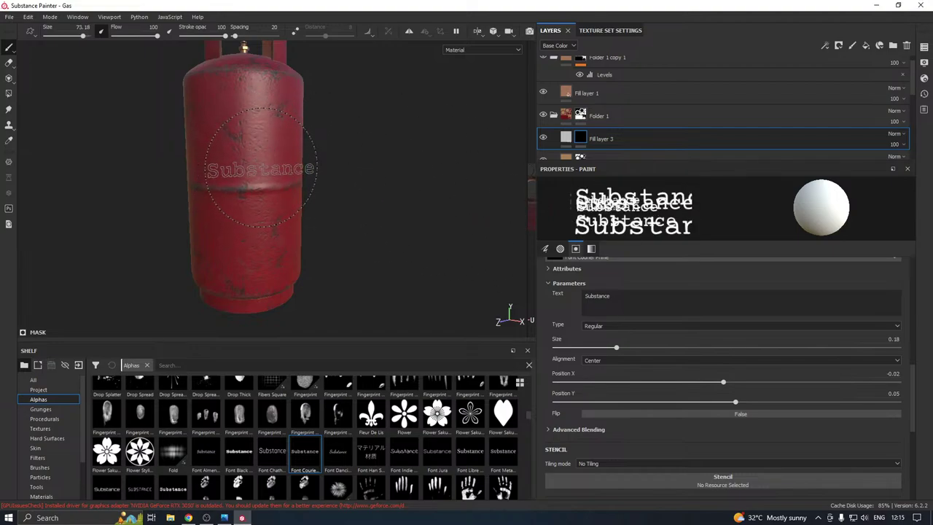
click(260, 168)
mouse_move(260, 168)
alt+mouse_down()
mouse_move(341, 169)
mouse_move(148, 189)
mouse_move(379, 164)
alt+mouse_up()
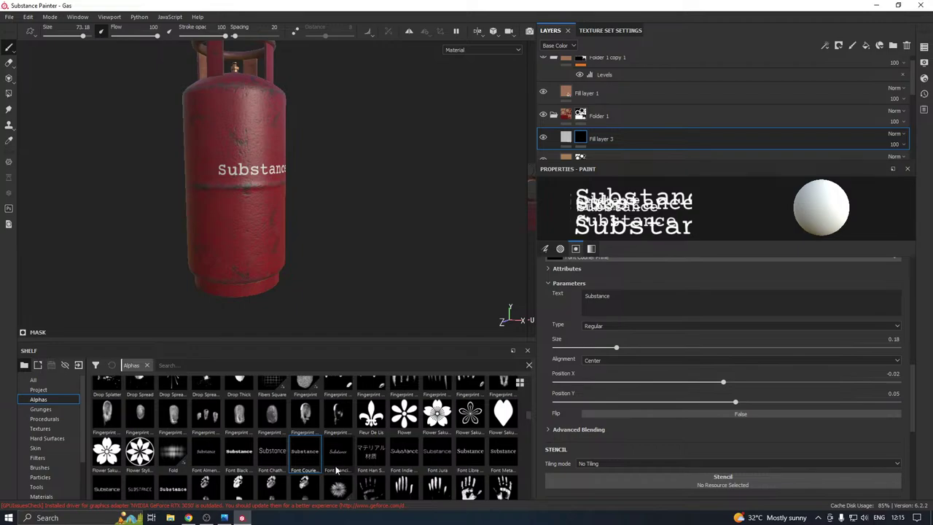
Switch the brush alpha back to Font Black Ops One and inspect the stamped lettering on the cylinder
click(239, 452)
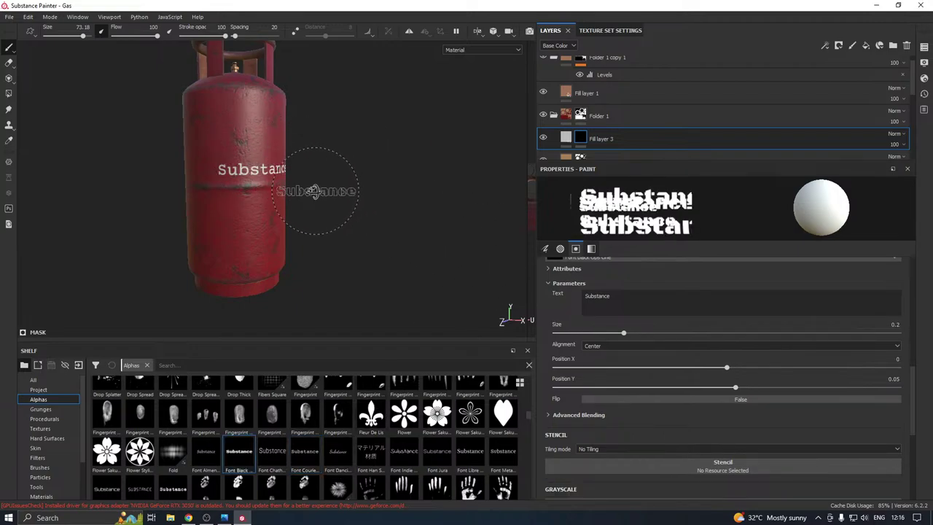
alt+drag(314, 191, 241, 198)
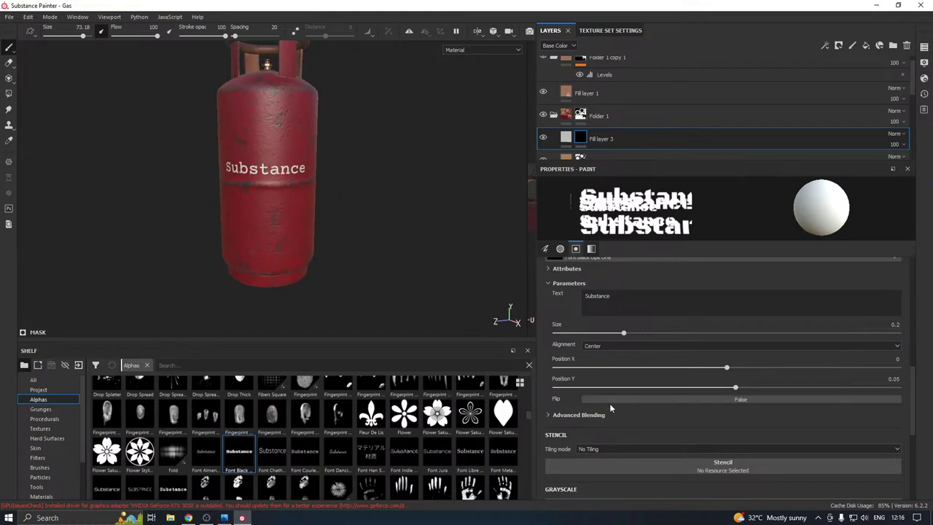
scroll(598, 352, up, 2)
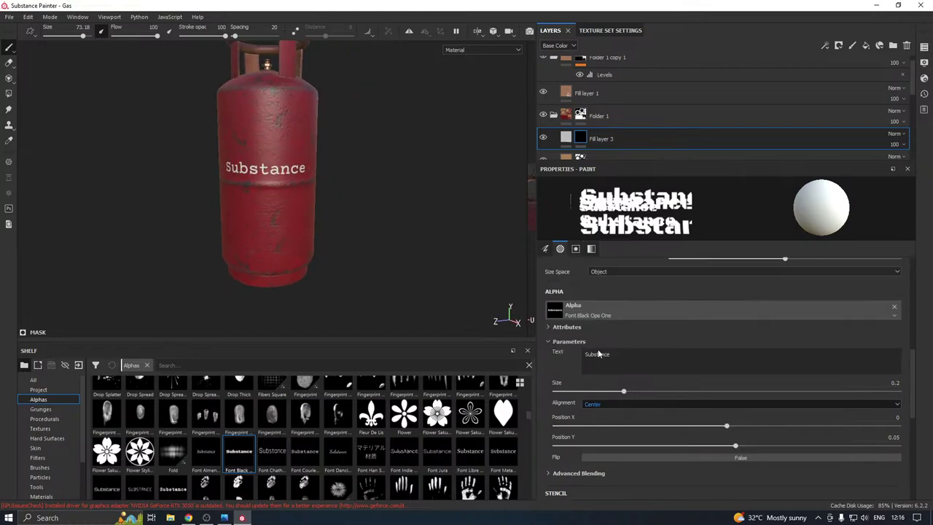
scroll(598, 386, down, 2)
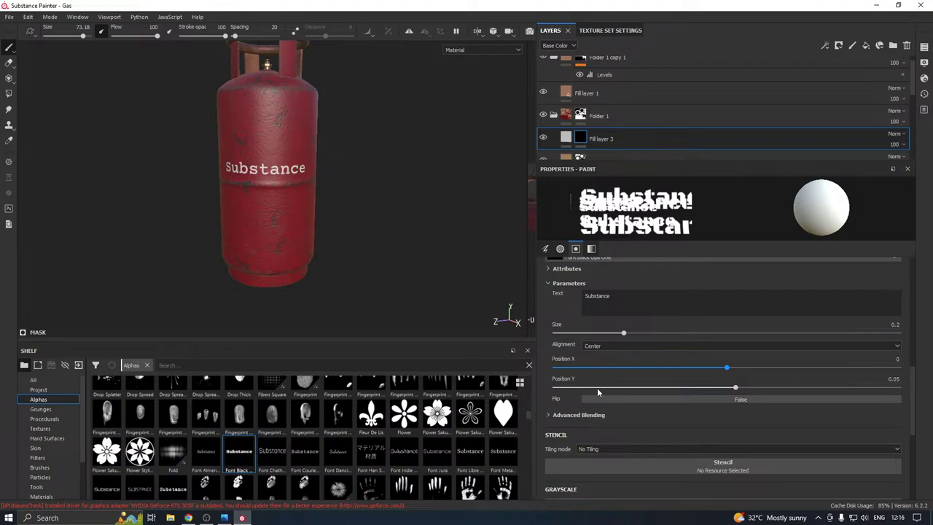
mouse_move(342, 206)
alt+mouse_down()
mouse_move(490, 235)
mouse_move(470, 264)
alt+mouse_up()
alt+middle_drag(362, 202, 402, 271)
mouse_move(374, 245)
alt+mouse_down()
mouse_move(167, 200)
mouse_move(193, 167)
mouse_move(251, 169)
alt+mouse_up()
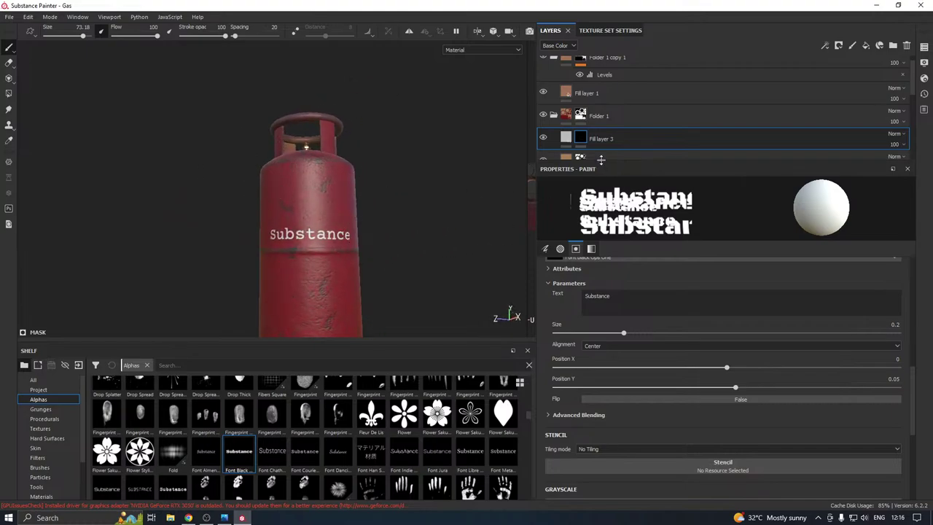
drag(606, 162, 605, 288)
mouse_move(355, 232)
alt+mouse_down()
mouse_move(423, 258)
mouse_move(326, 263)
mouse_move(312, 226)
mouse_move(194, 228)
mouse_move(259, 205)
mouse_move(321, 218)
alt+mouse_up()
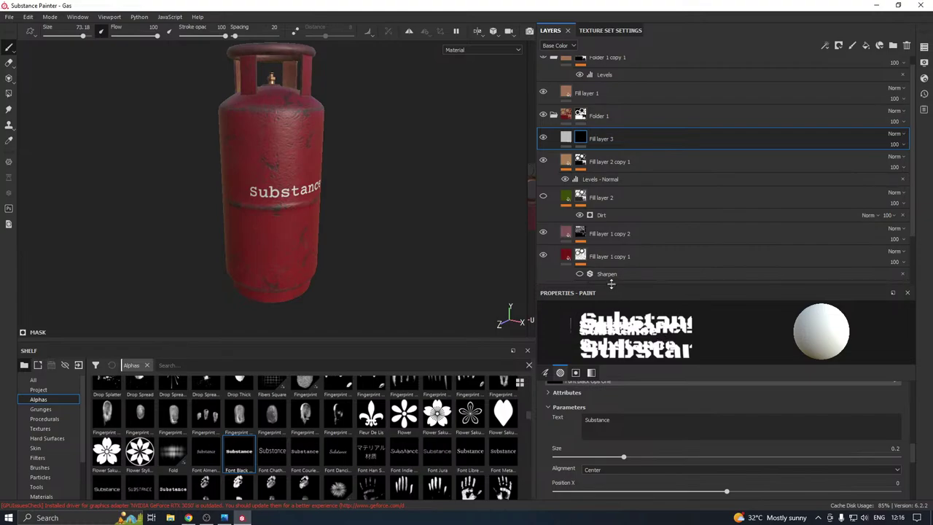
drag(611, 283, 651, 150)
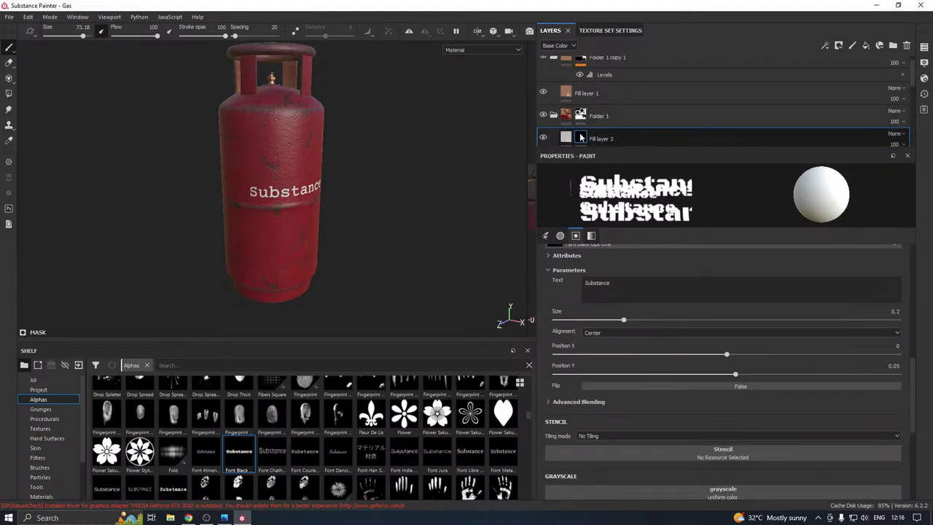
right_click(581, 137)
click(607, 208)
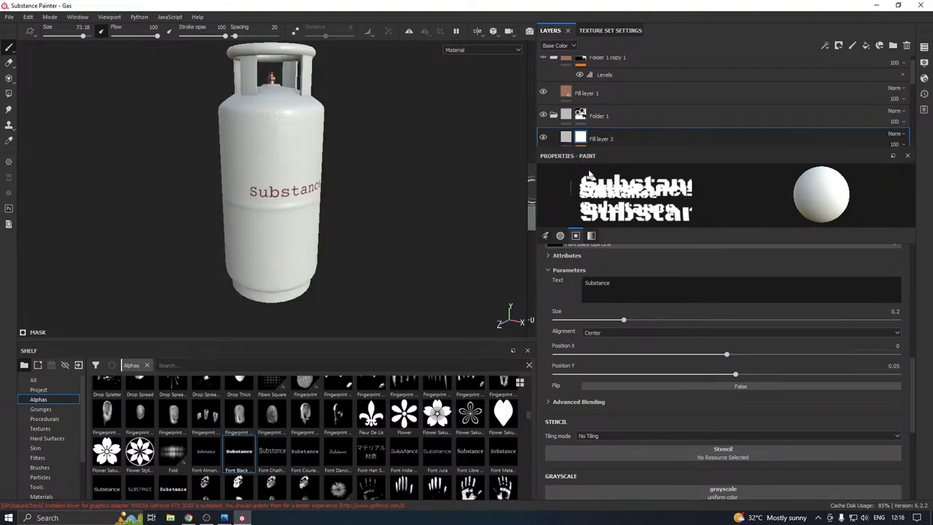
key(ctrl+z)
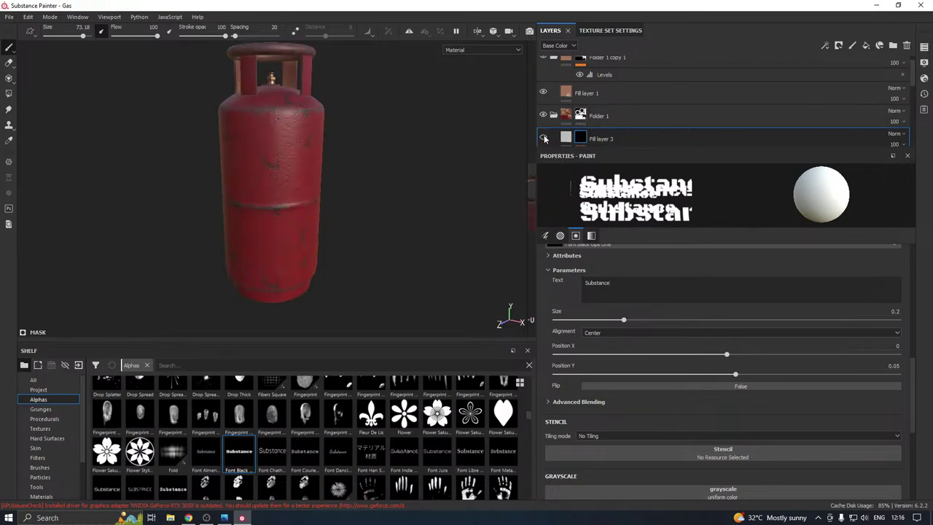
Clear the mask of Fill layer 3 and stamp "Substance" in Font Black Ops One just above the cylinder's middle band
right_click(581, 137)
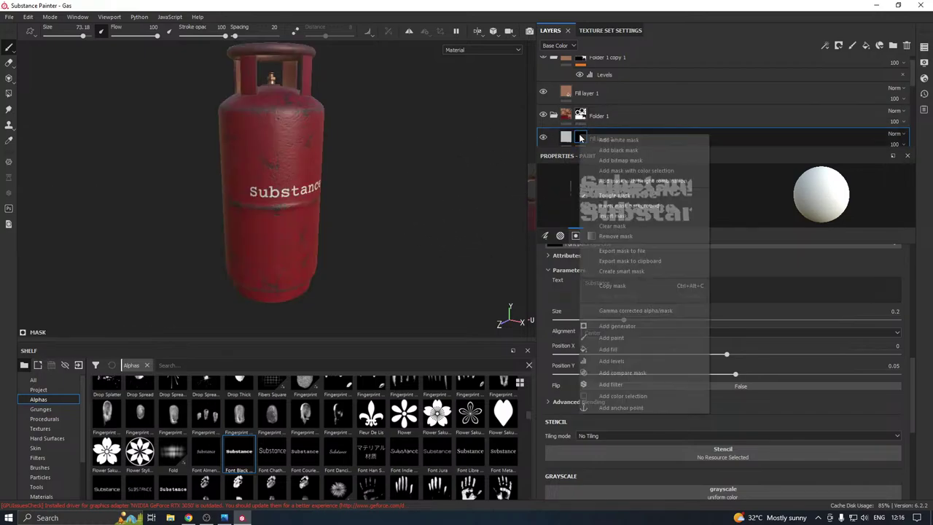
click(627, 221)
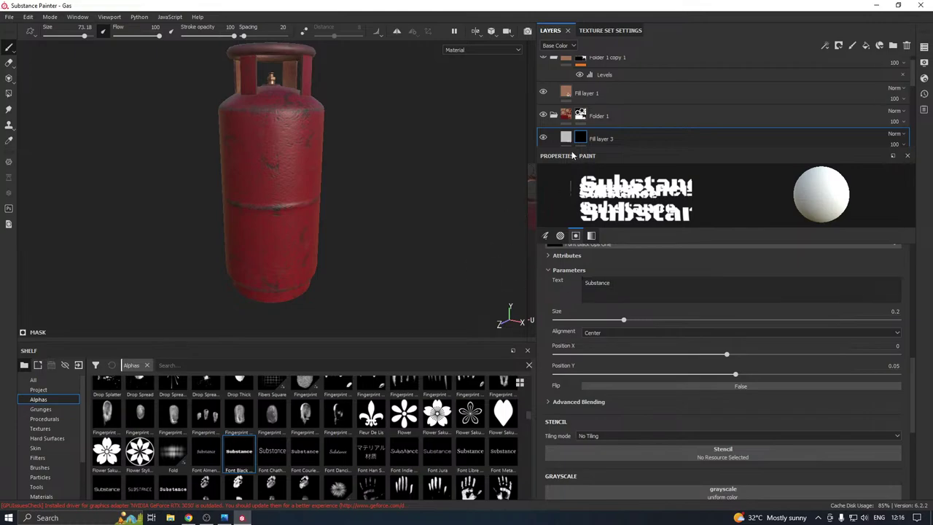
scroll(303, 196, up, 3)
alt+drag(299, 195, 268, 181)
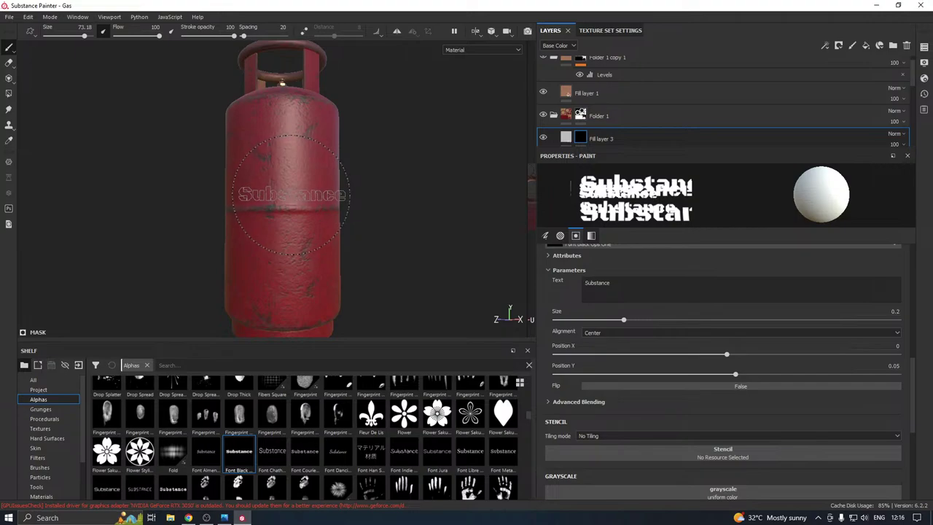
click(290, 194)
alt+drag(290, 194, 385, 177)
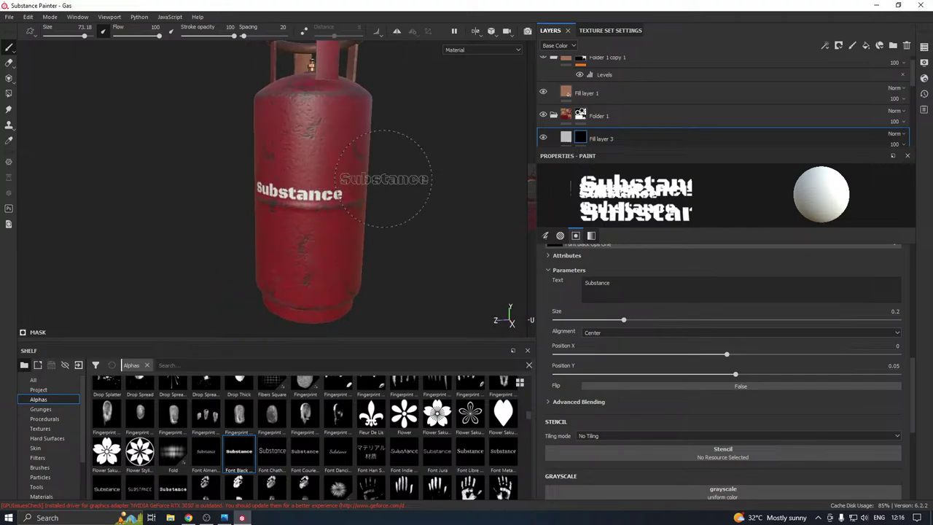
Set Fill layer 3's roughness to about 0.54 and metallic to about 0.59, and disable its normal channel
click(566, 137)
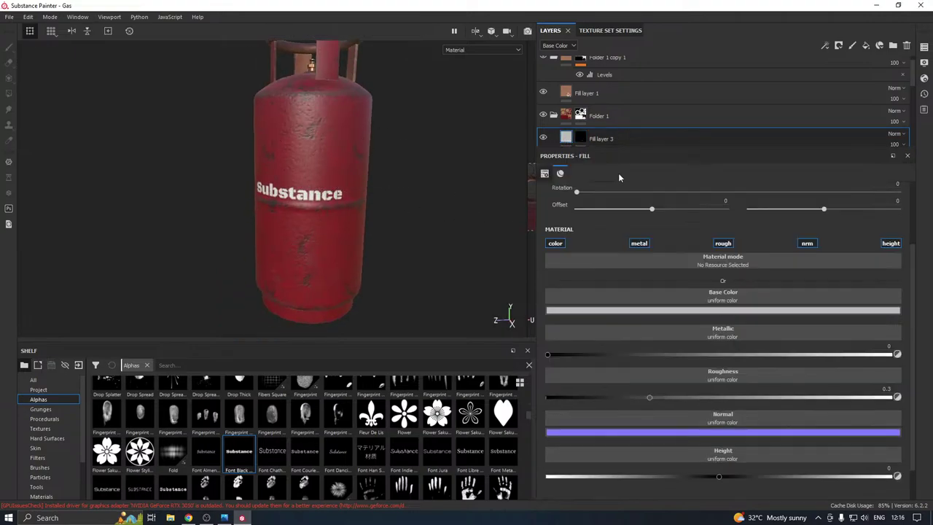
click(732, 398)
click(774, 354)
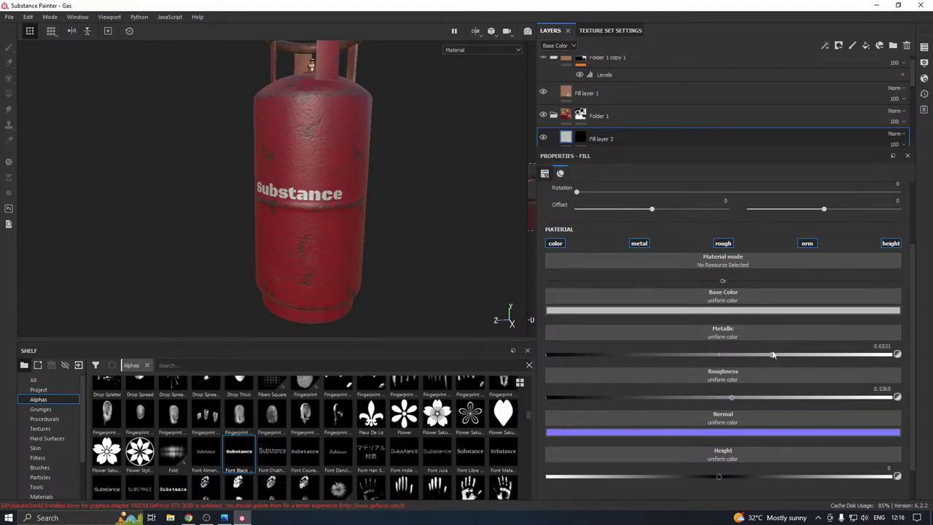
drag(778, 354, 750, 354)
click(812, 244)
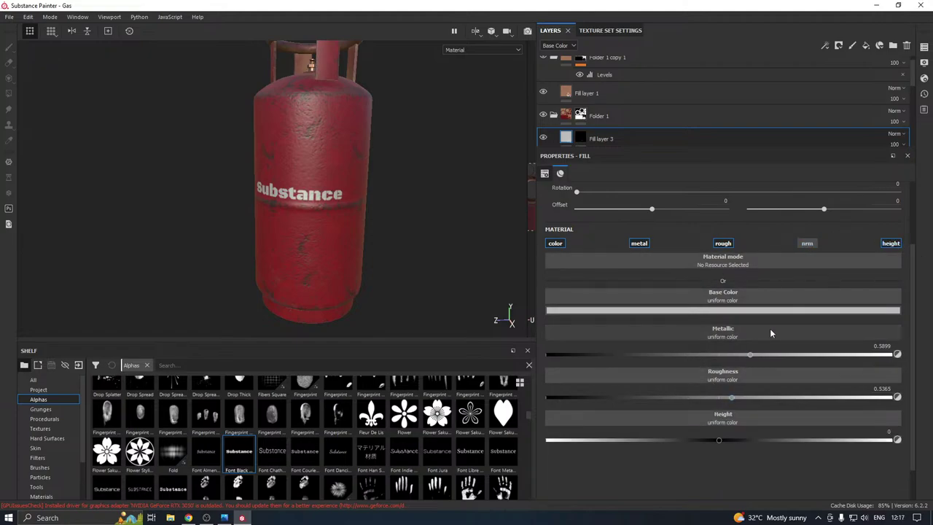
Try a muted orange base color for Fill layer 3's lettering
click(639, 311)
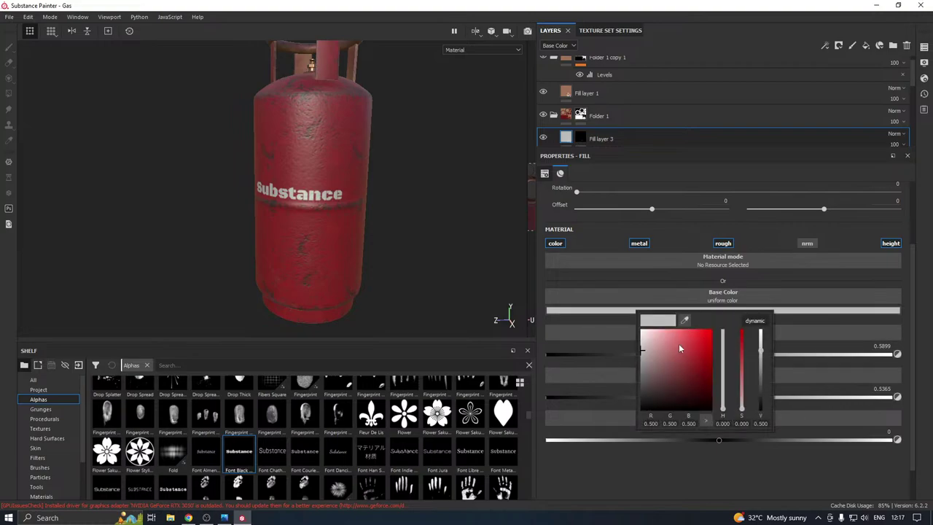
click(691, 339)
drag(723, 384, 723, 408)
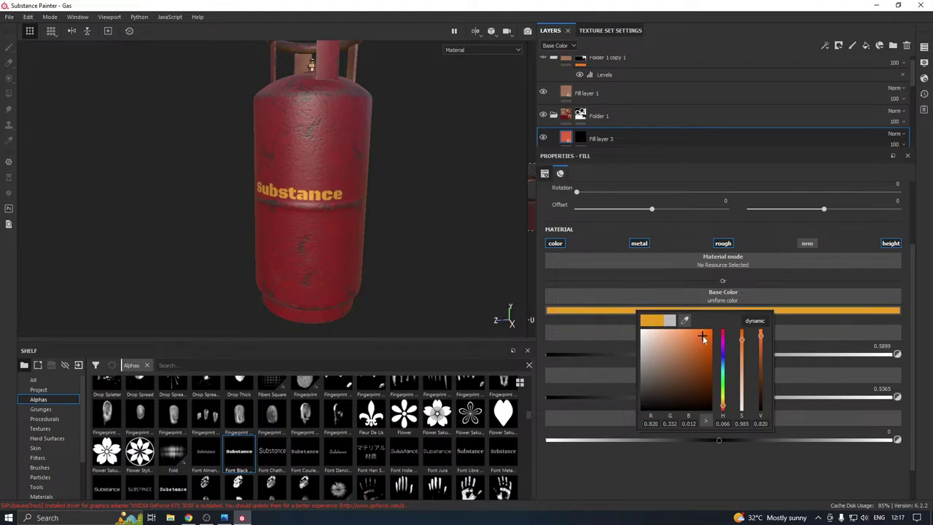
drag(702, 337, 688, 340)
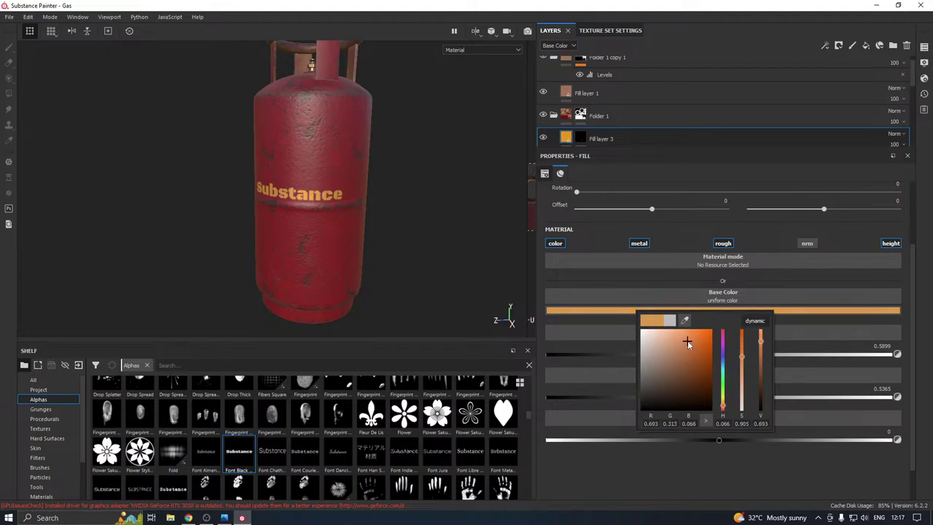
alt+drag(398, 226, 423, 274)
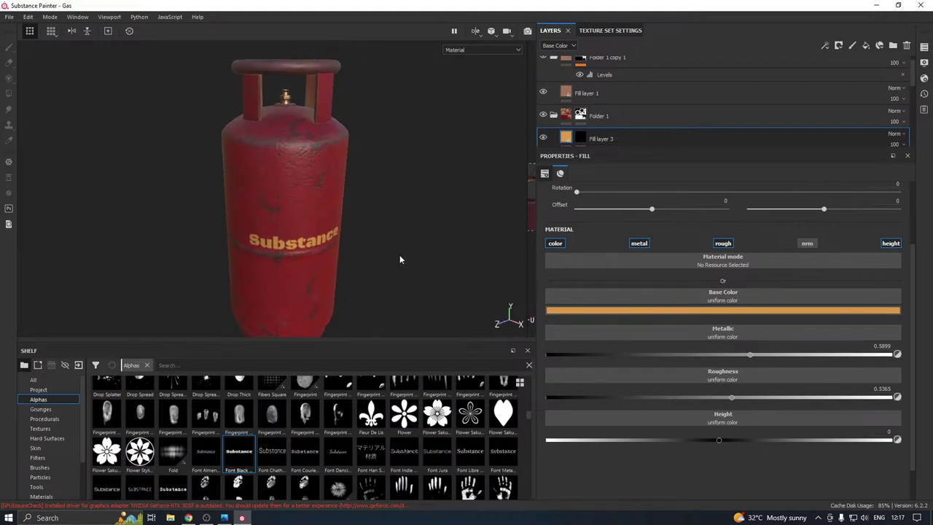
Set Fill layer 3's base color to a neutral light gray with RGB values of about 0.539
click(683, 311)
drag(697, 368, 686, 351)
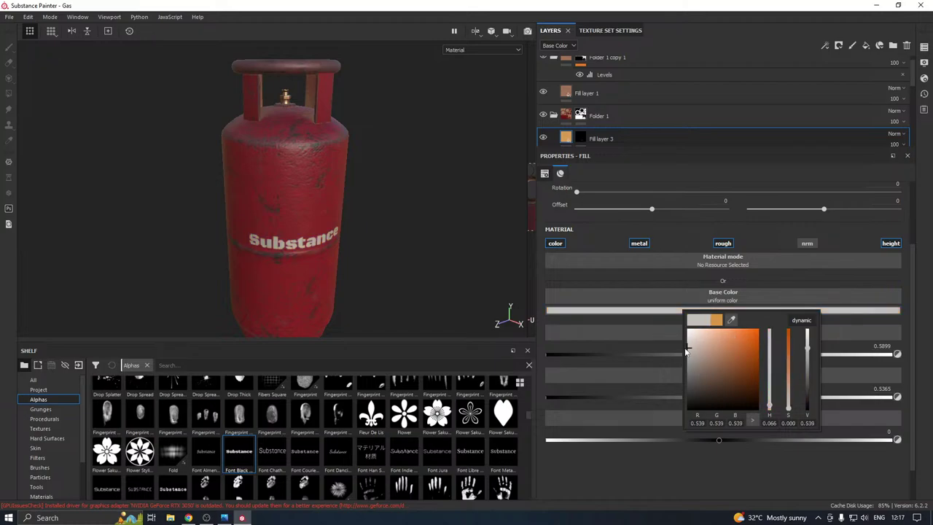
click(346, 287)
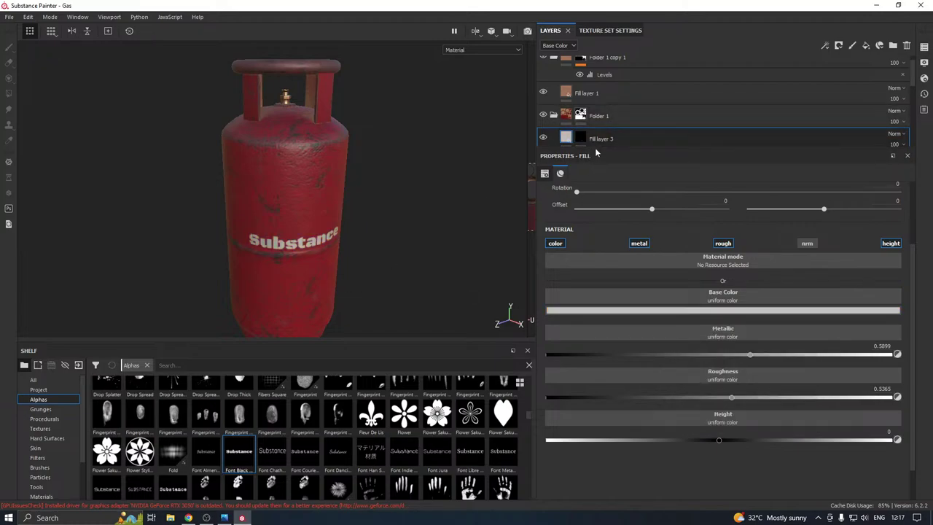
Move Fill layer 3 down the layer stack to sit between Fill layer 1 copy 2 and Fill layer 1 copy 1
drag(595, 149, 598, 338)
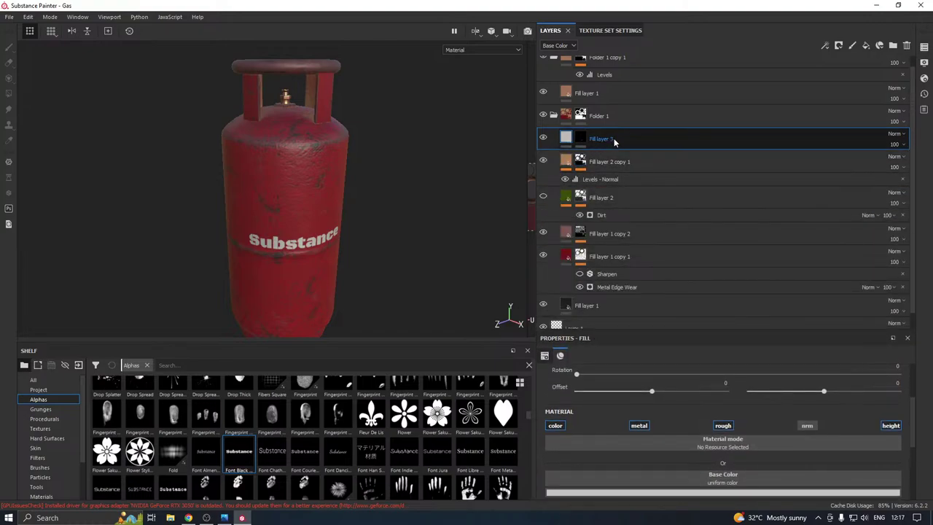
drag(614, 138, 604, 284)
scroll(358, 256, up, 5)
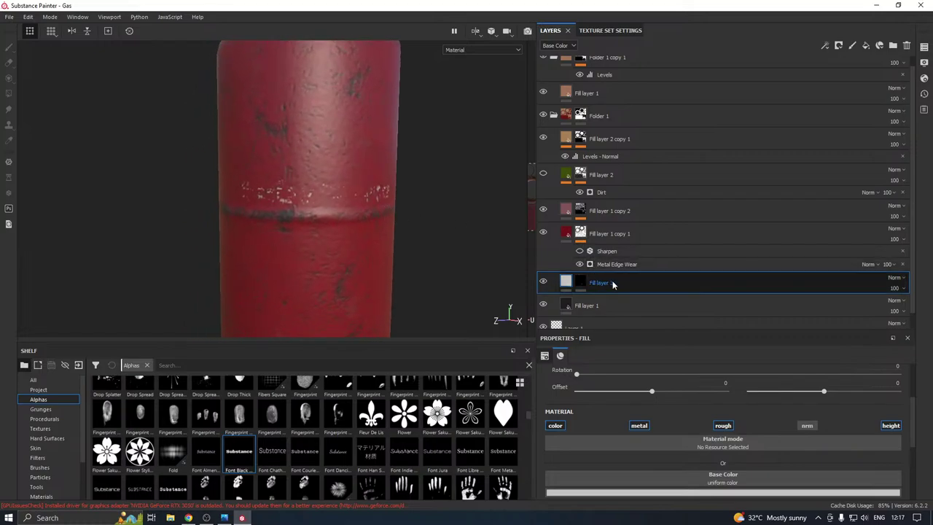
drag(614, 281, 609, 221)
alt+drag(471, 223, 316, 221)
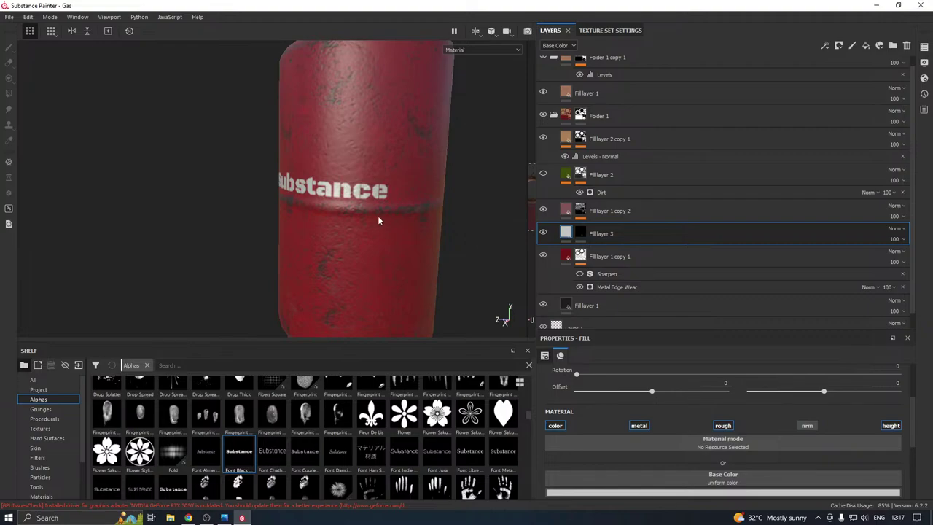
scroll(365, 218, down, 2)
scroll(363, 217, up, 3)
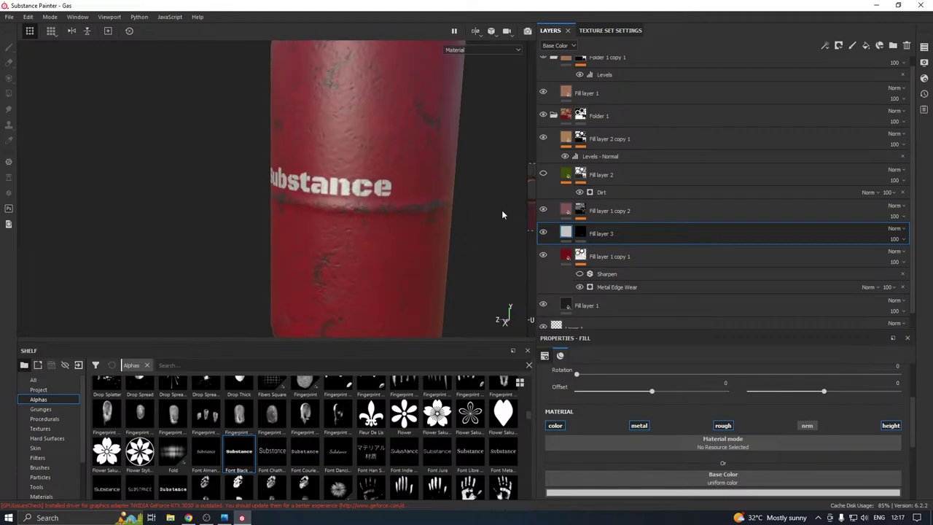
alt+drag(501, 214, 335, 213)
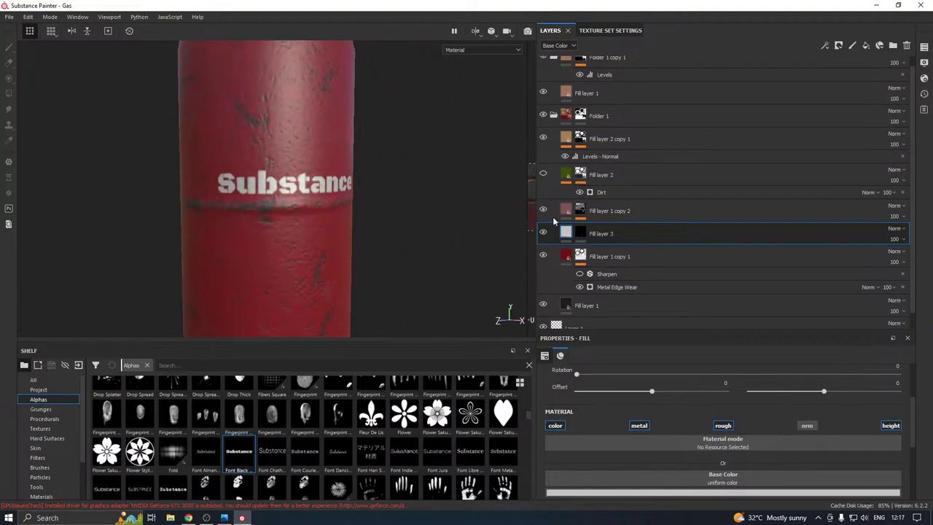
Try Fill layer 3 beneath Fill layer 1 copy 1 with the Metal Edge Wear level raised to 1, and undo both changes
drag(576, 232, 605, 288)
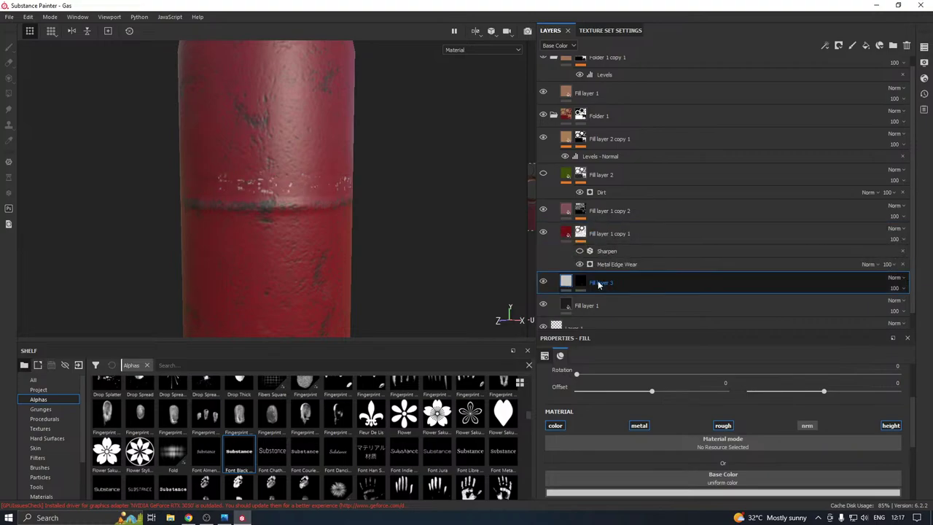
click(605, 264)
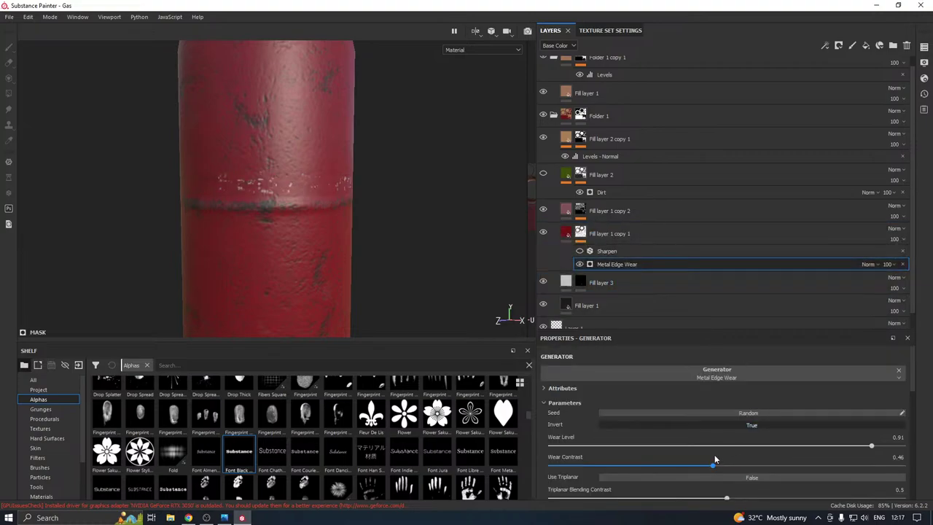
click(704, 446)
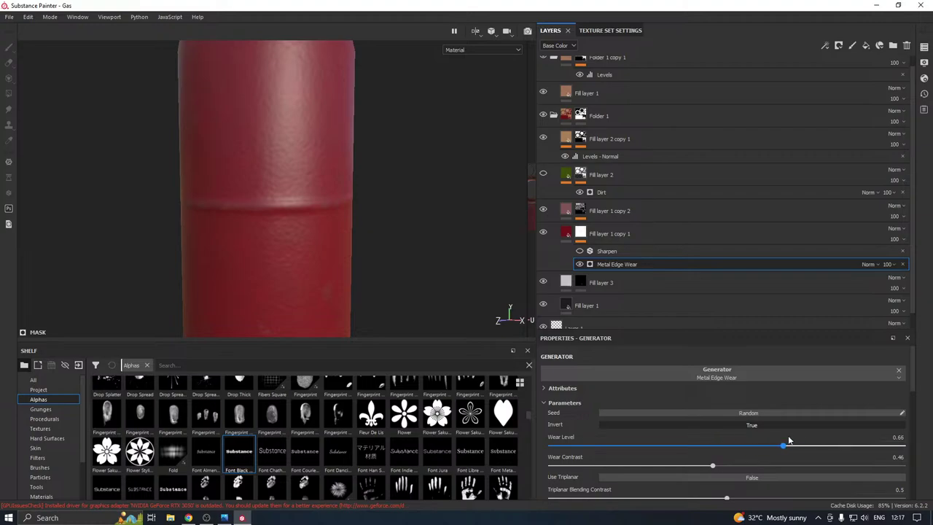
drag(860, 431, 907, 426)
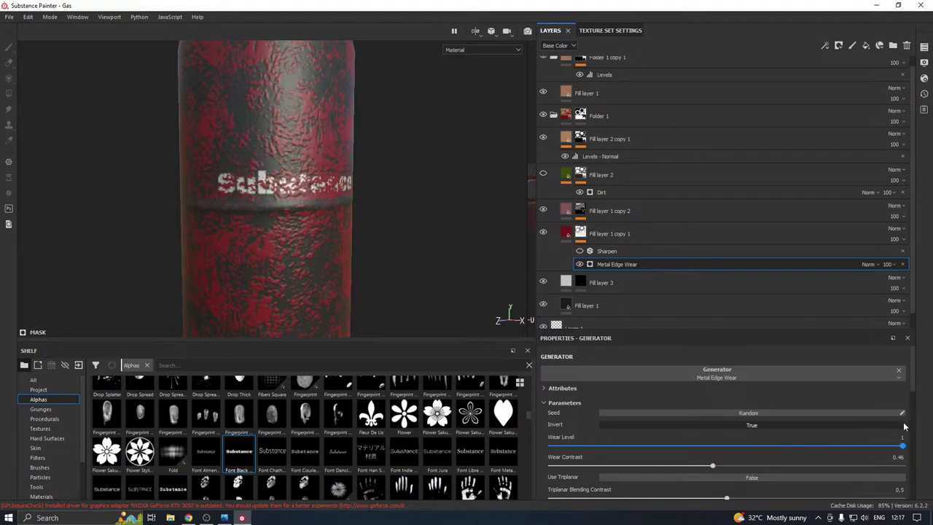
key(ctrl+z)
key(ctrl+z)
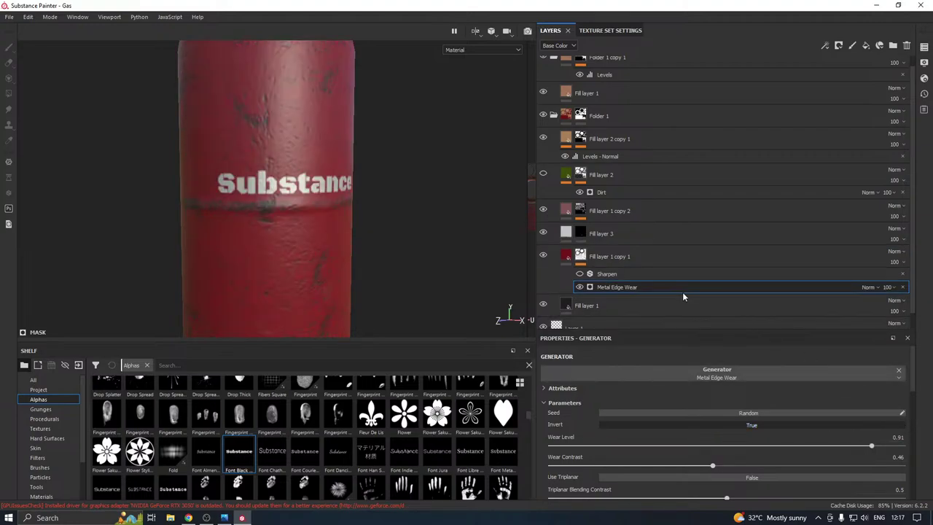
Examine the "Substance" lettering of Fill layer 3 against the worn paint, up close and from several angles
scroll(333, 226, down, 4)
alt+drag(332, 226, 323, 240)
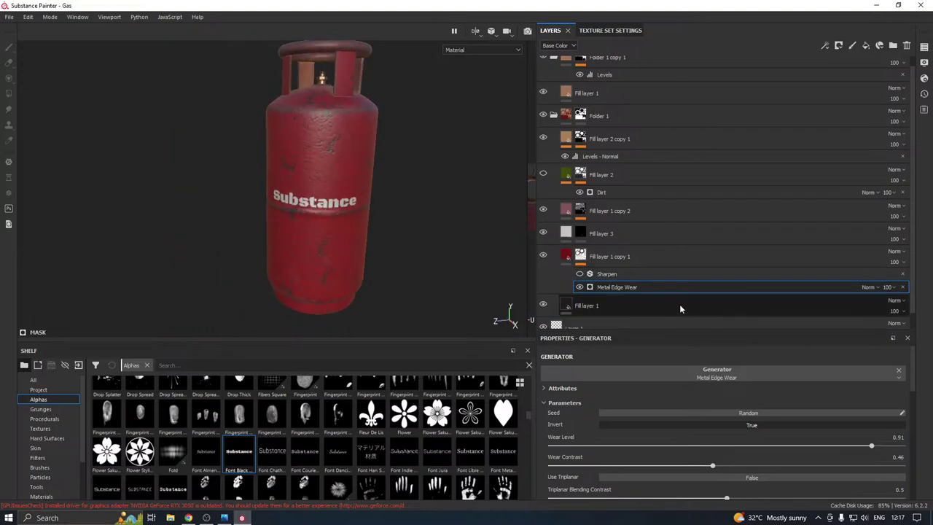
click(590, 257)
click(610, 235)
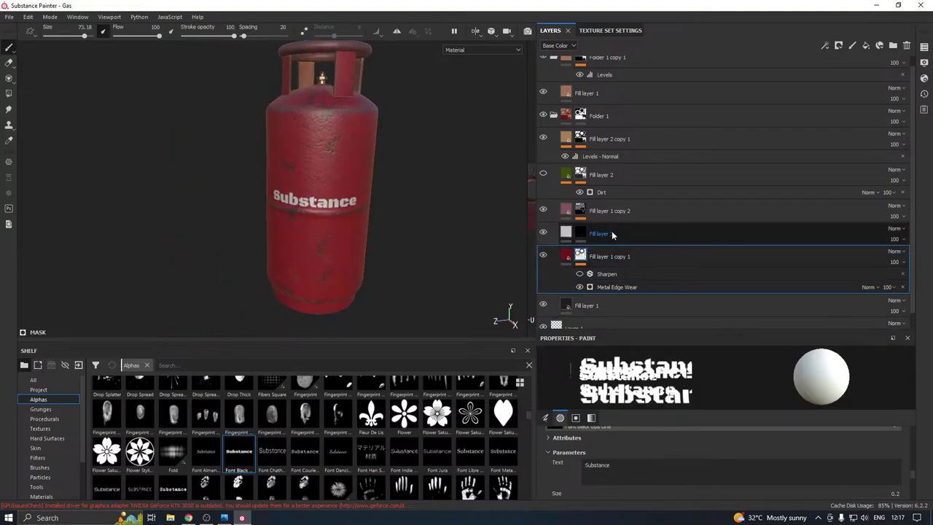
scroll(306, 212, up, 3)
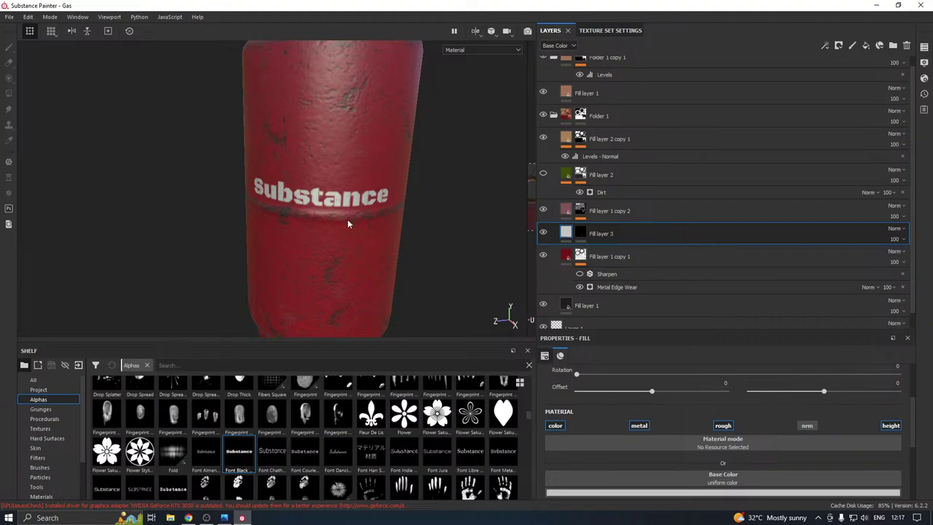
alt+drag(347, 215, 524, 198)
scroll(270, 198, down, 5)
scroll(327, 207, up, 2)
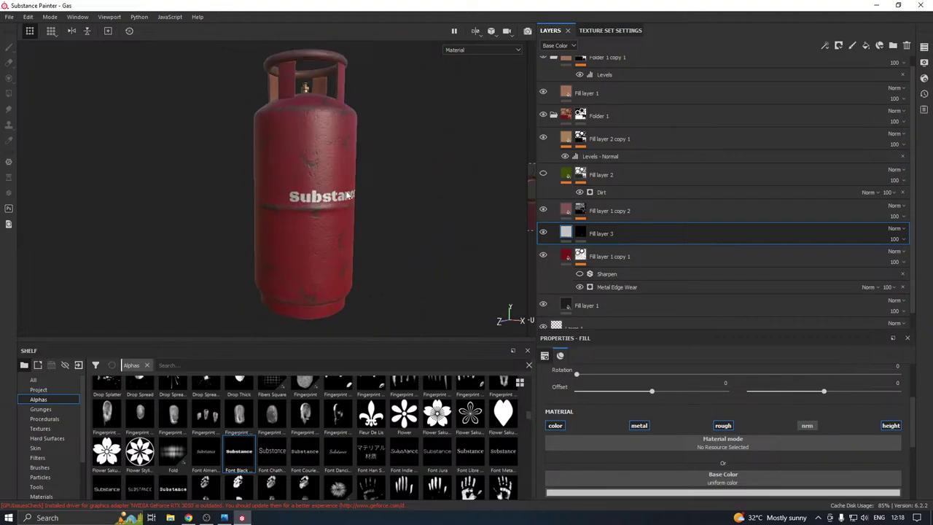
alt+drag(348, 195, 369, 188)
scroll(318, 216, up, 4)
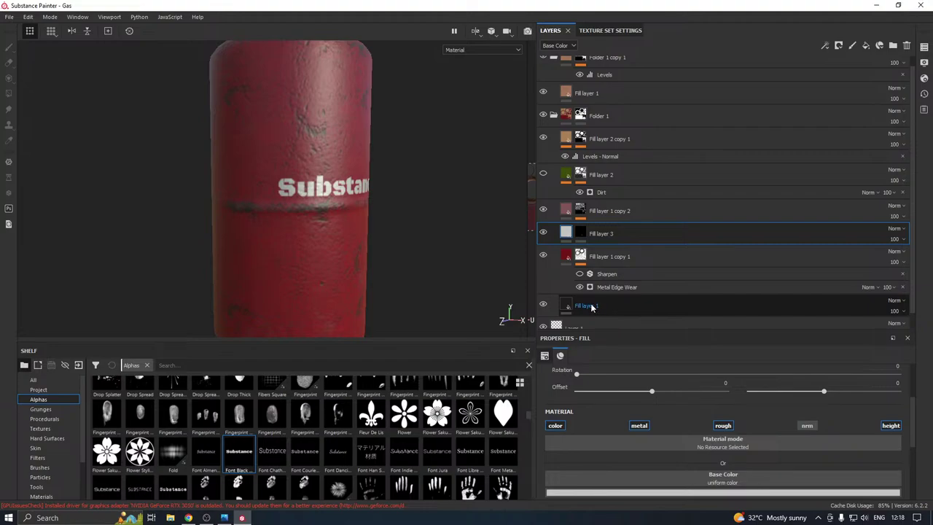
Load the Drips Big alpha into the brush for painting Fill layer 3's mask and reduce the brush size to 24.58
scroll(216, 410, up, 5)
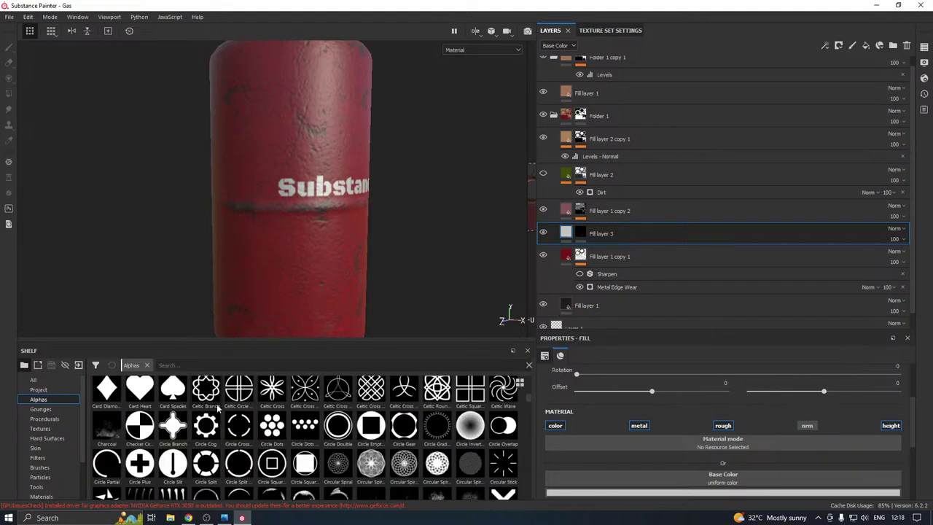
scroll(216, 410, down, 5)
scroll(217, 410, up, 5)
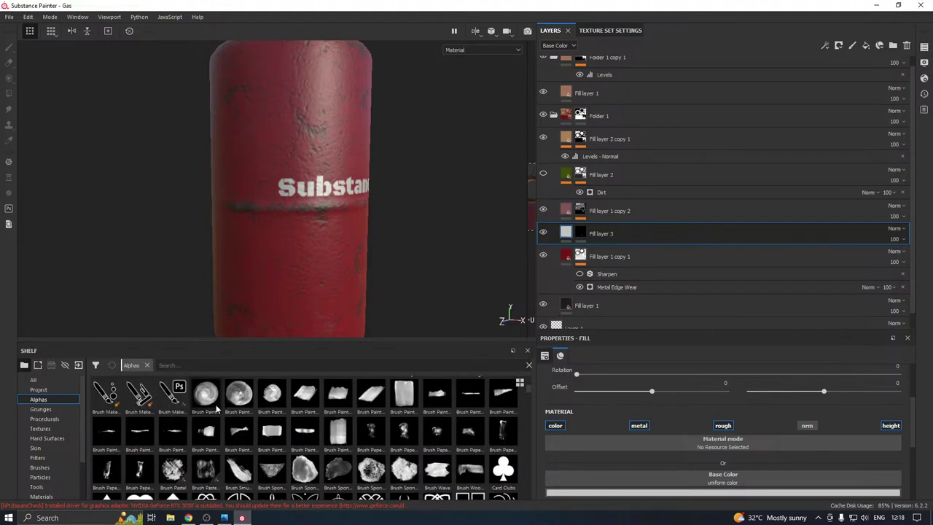
scroll(216, 410, up, 2)
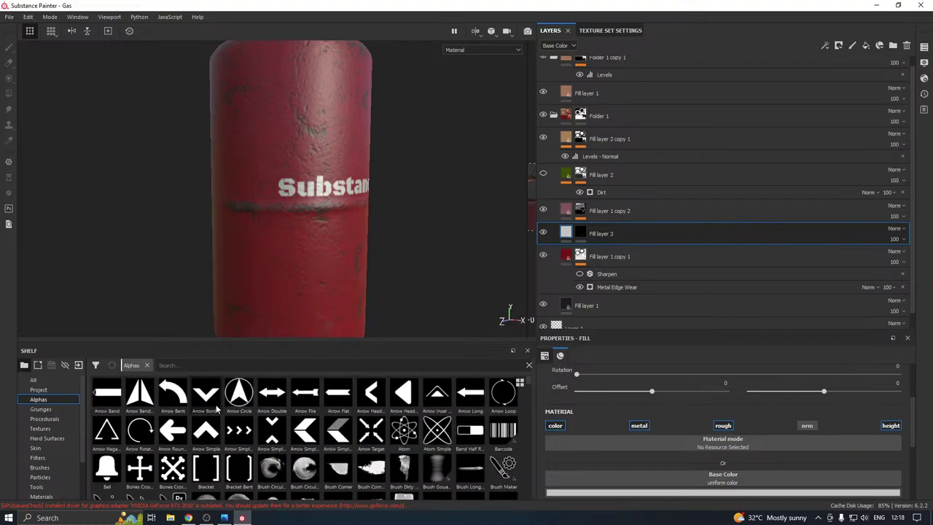
scroll(217, 409, down, 2)
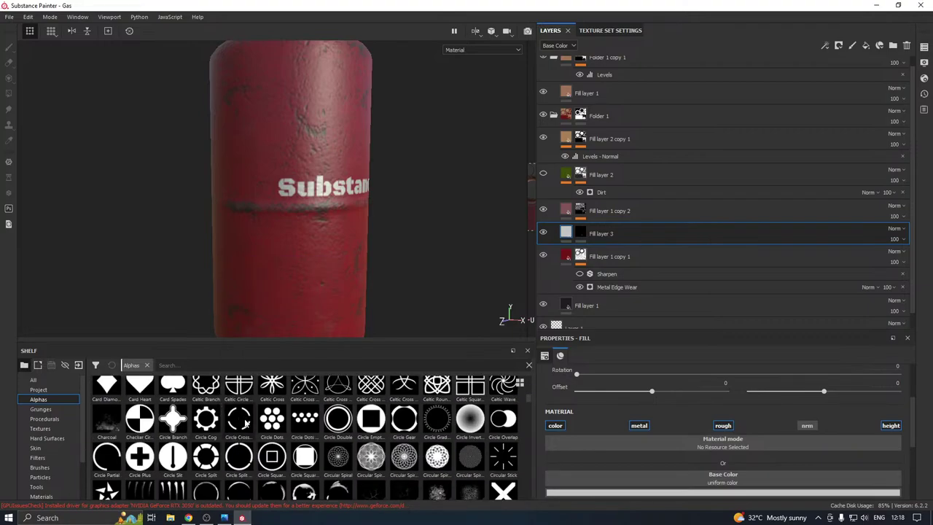
scroll(245, 423, down, 2)
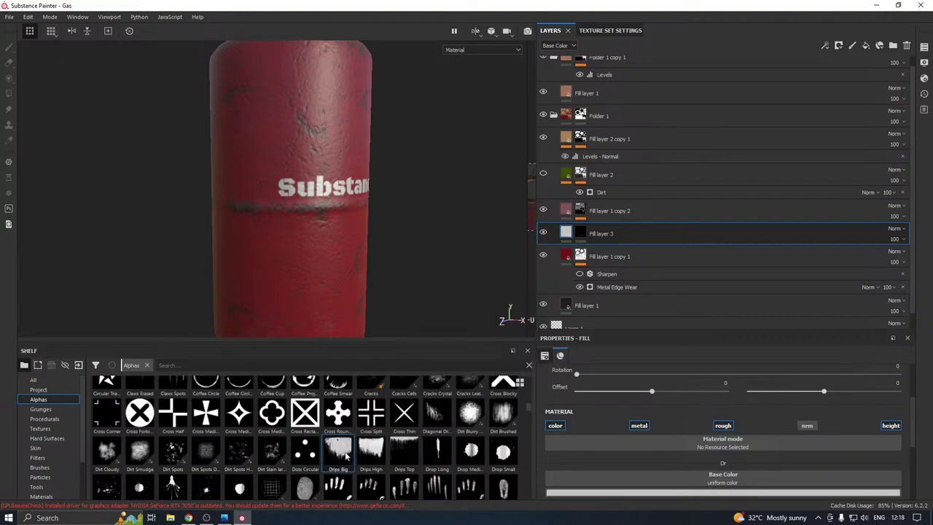
drag(347, 455, 603, 325)
click(580, 233)
click(334, 452)
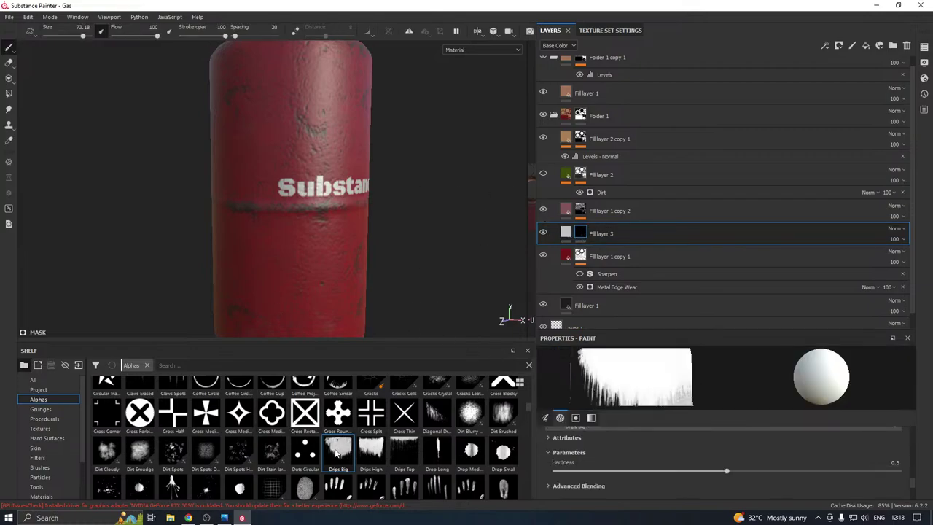
alt+drag(310, 197, 280, 194)
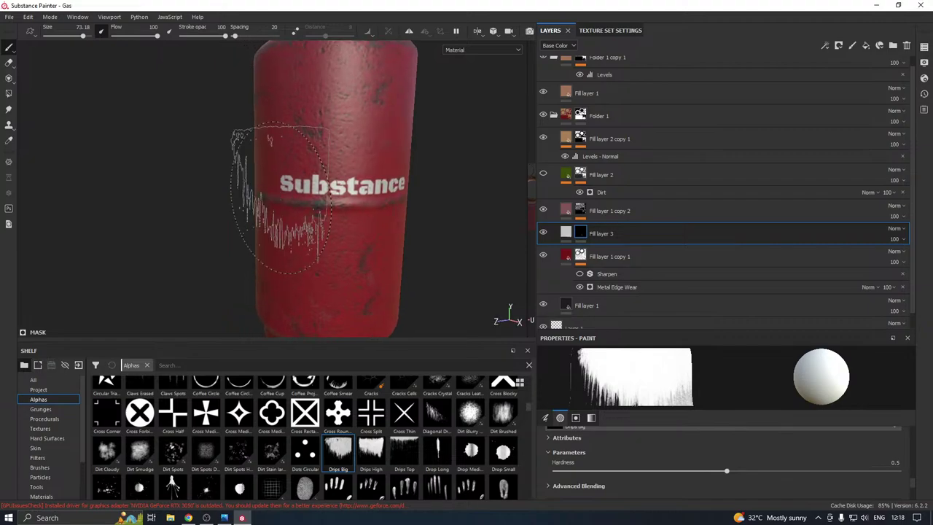
ctrl+right_drag(335, 185, 259, 185)
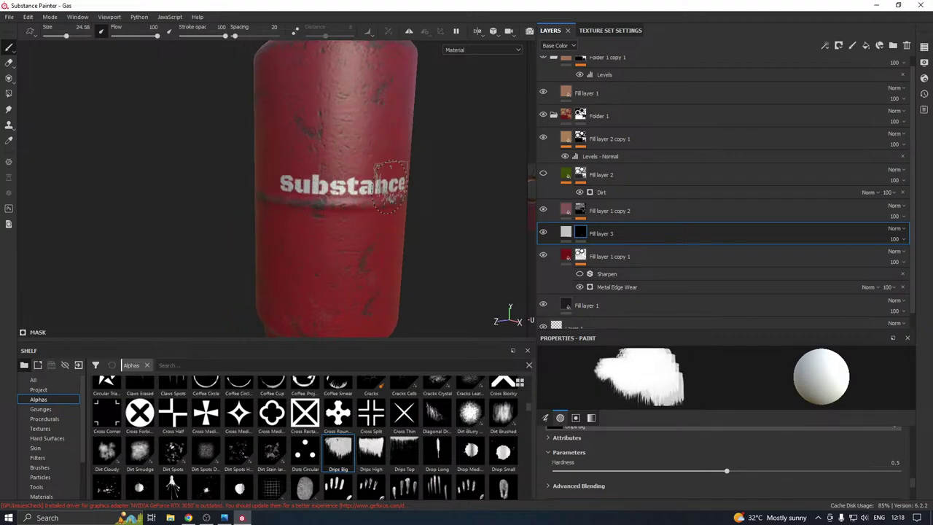
Compare the cylinder's paint with Fill layer 2 copy 1 hidden and shown
right_click(631, 228)
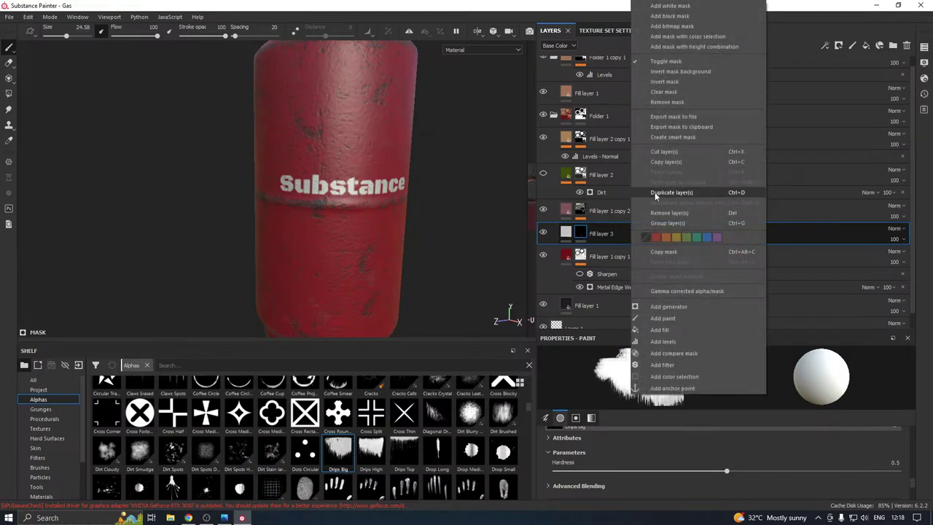
click(581, 144)
click(562, 143)
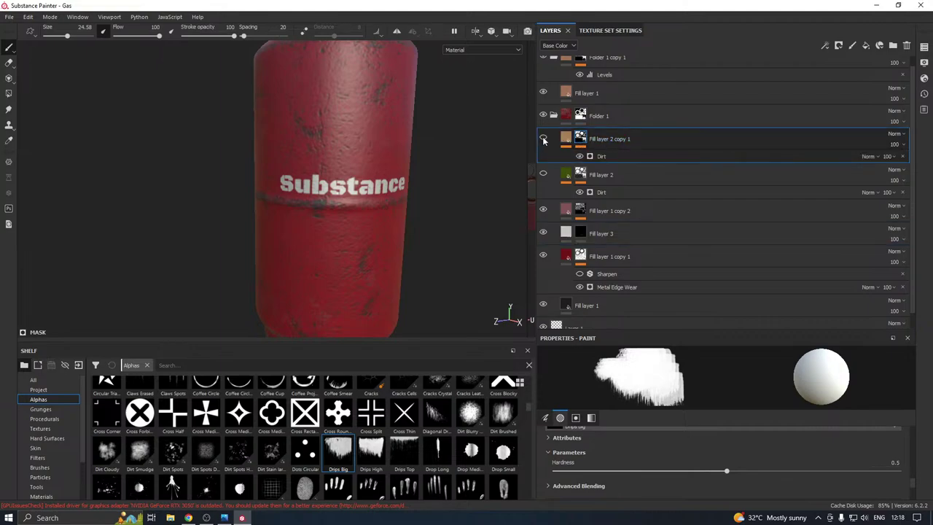
click(543, 140)
scroll(324, 208, up, 2)
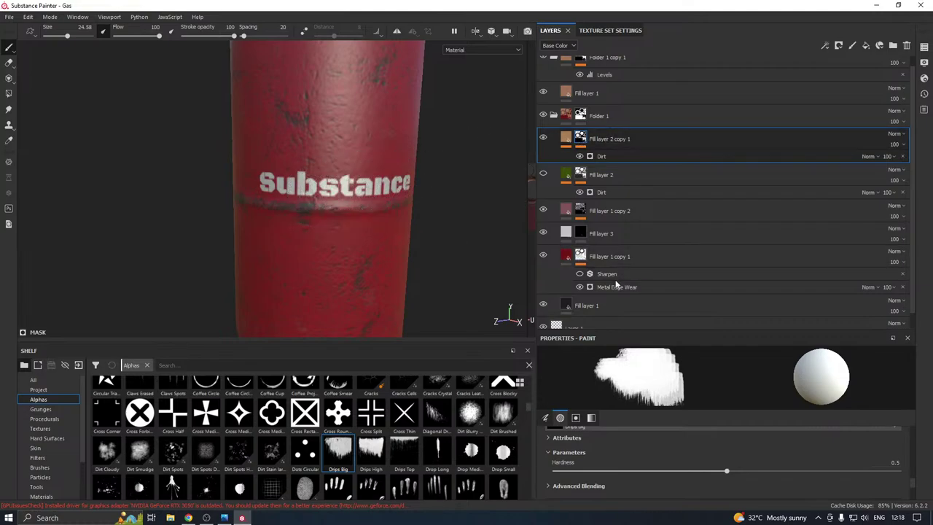
Duplicate Fill layer 3 and clear the mask of the copy
scroll(595, 261, down, 1)
right_click(595, 218)
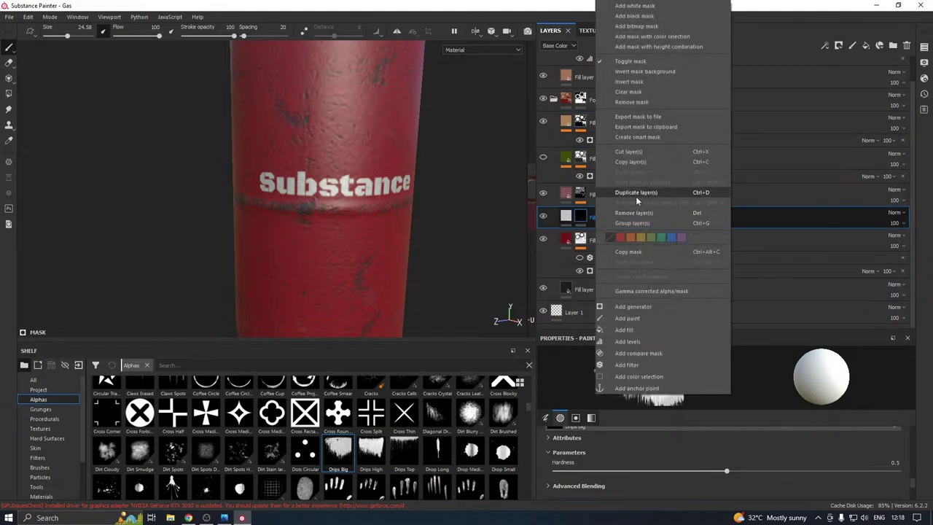
click(636, 193)
right_click(605, 216)
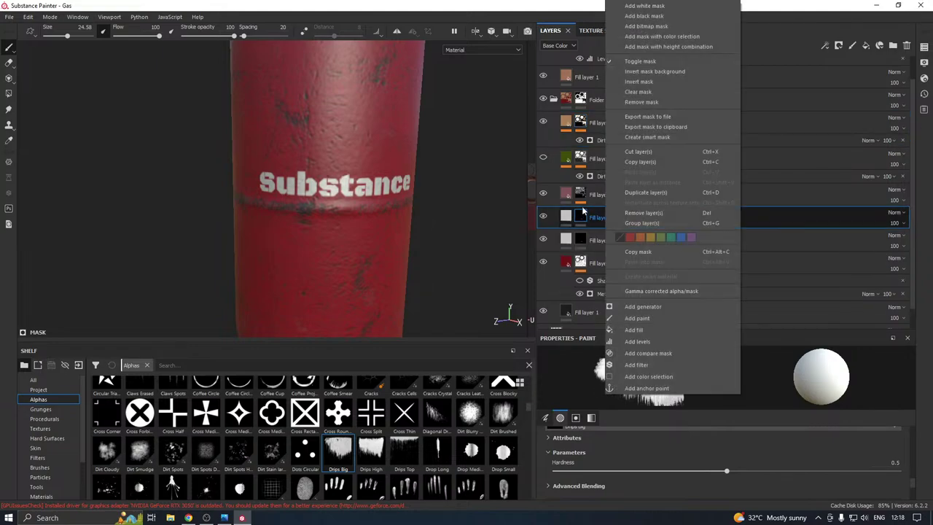
click(640, 92)
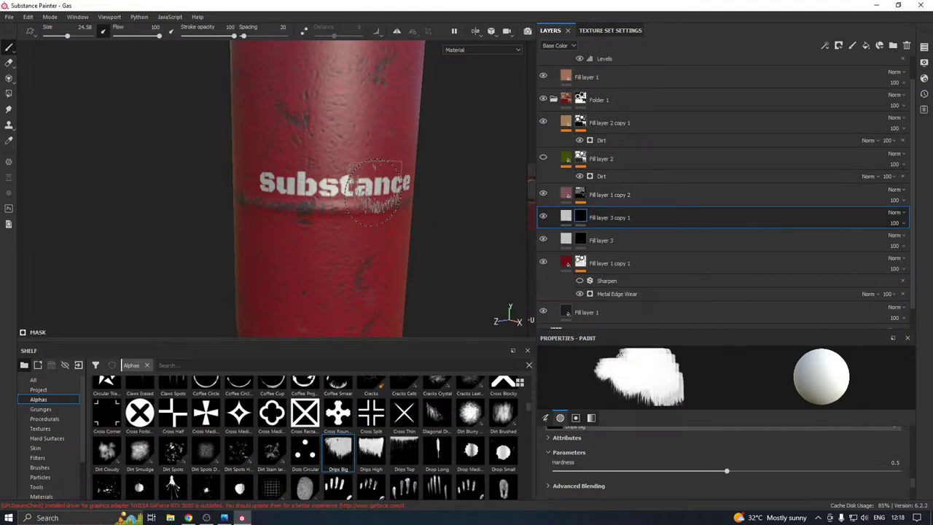
Try stamping the Drips Big alpha side by side beneath the "Substance" lettering on the mask of Fill layer 3 copy 1
mouse_move(371, 191)
mouse_down()
mouse_move(347, 198)
mouse_move(349, 216)
mouse_up()
key(ctrl+z)
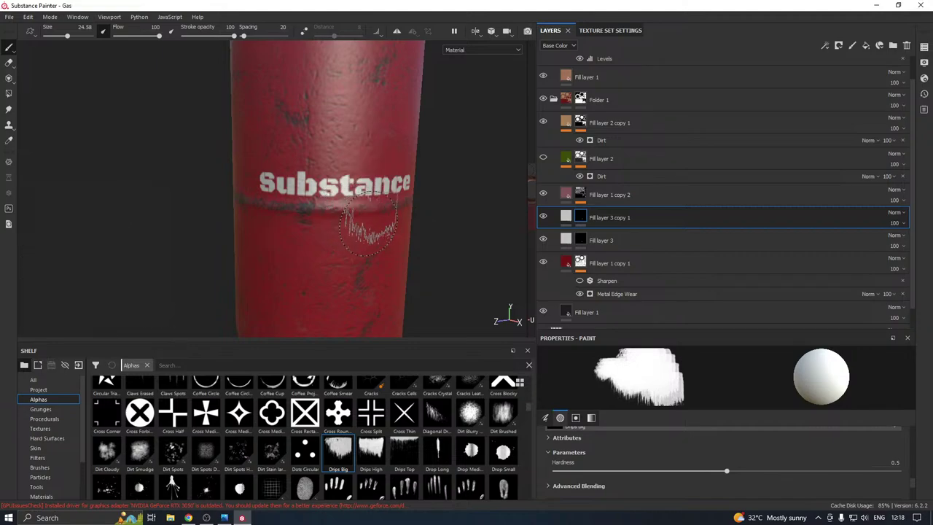
click(371, 217)
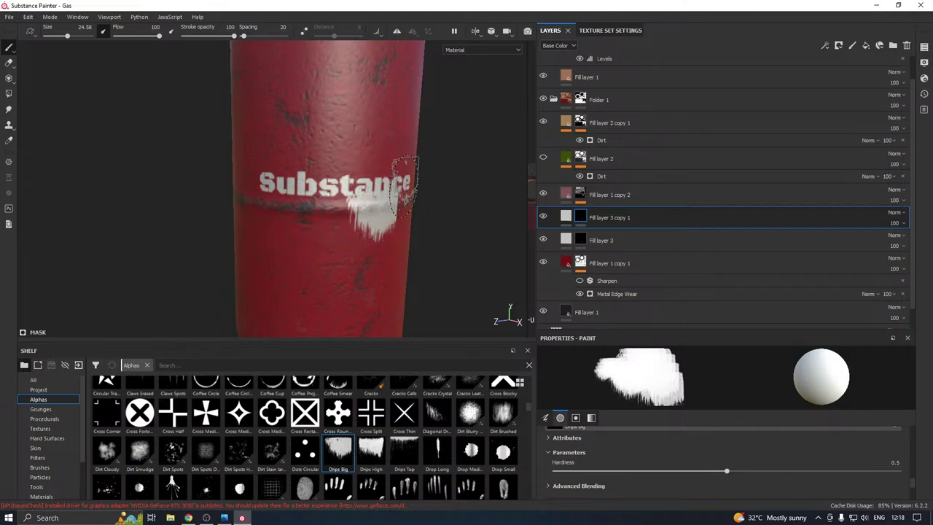
click(322, 223)
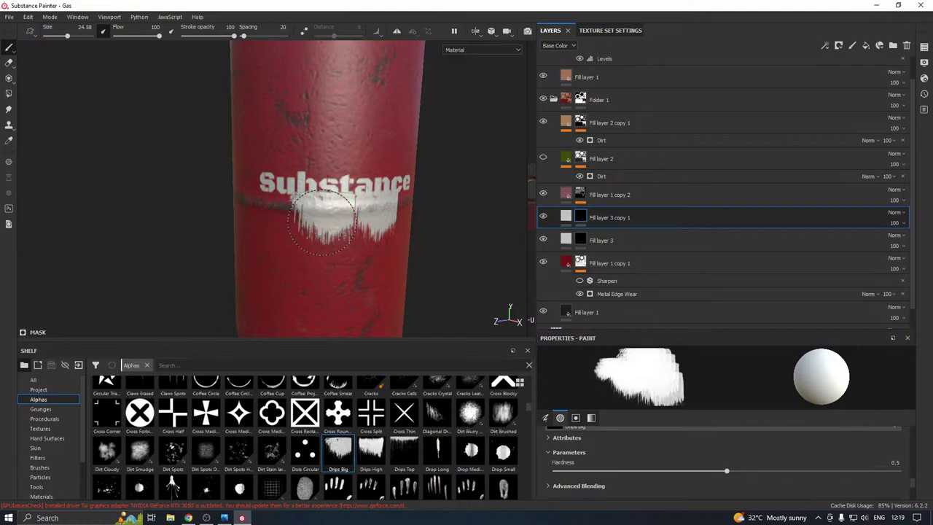
Set the base color of Fill layer 3 copy 1 to a dark gray with RGB values of about 0.049, 0.044, 0.044
click(565, 217)
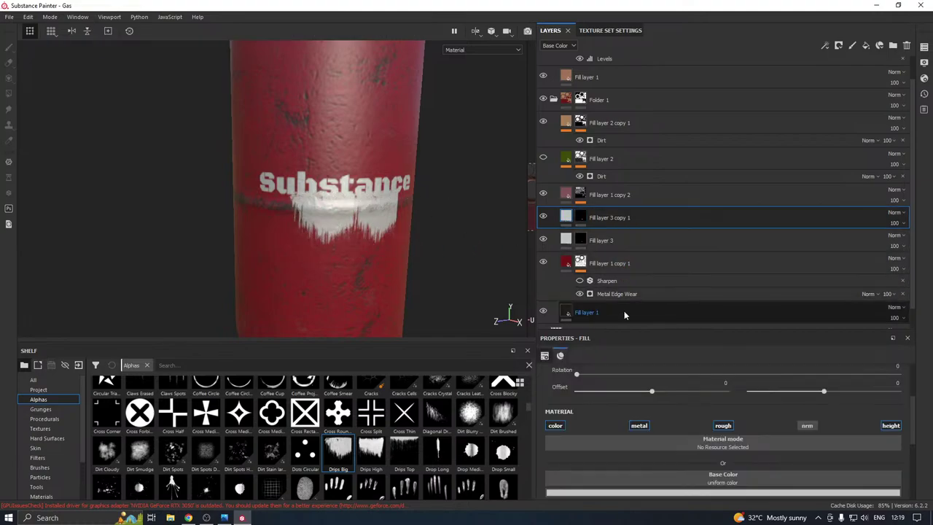
drag(603, 328, 608, 243)
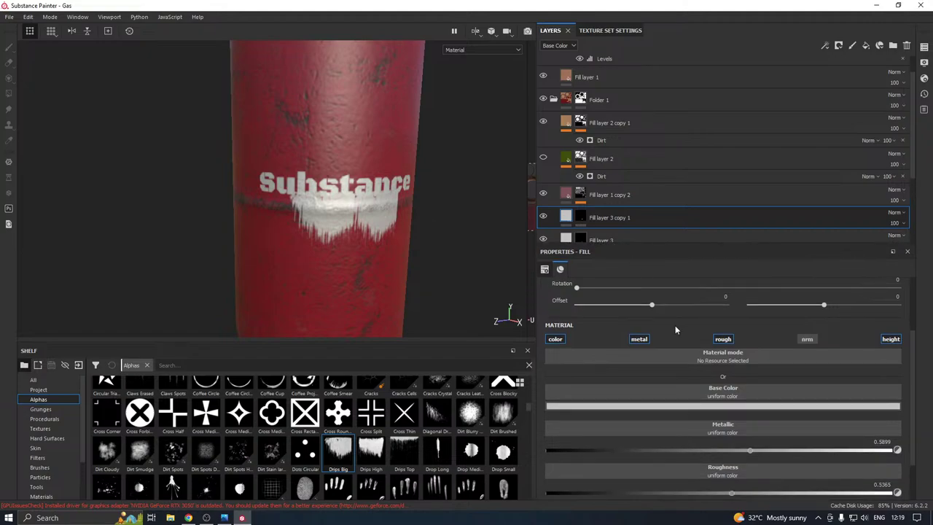
click(714, 407)
drag(726, 357, 721, 369)
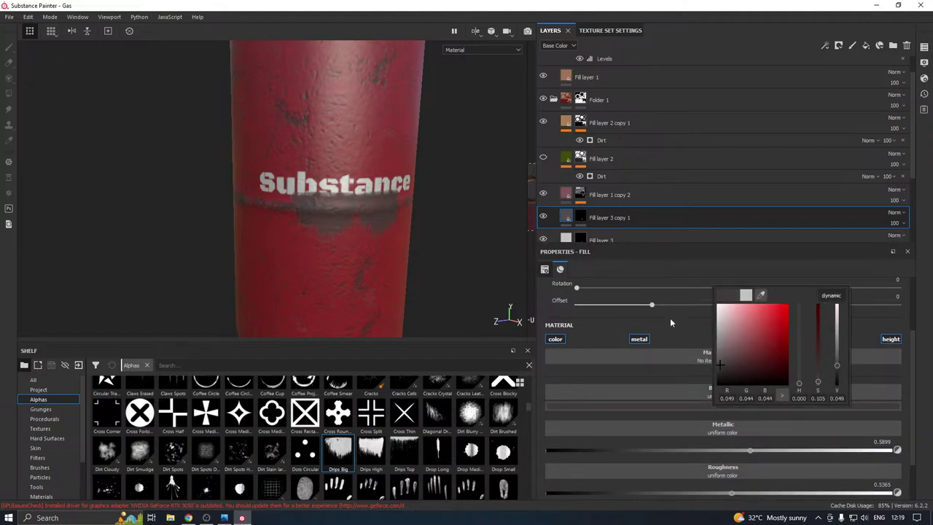
Try fresh dark drip strokes over the "Substance" lettering on the emptied mask of Fill layer 3 copy 1, and clear them
right_click(592, 218)
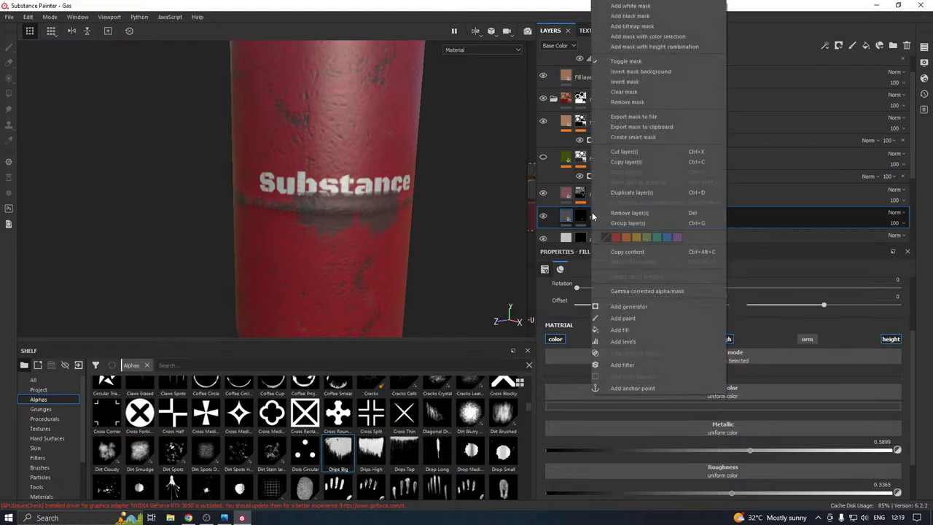
click(631, 91)
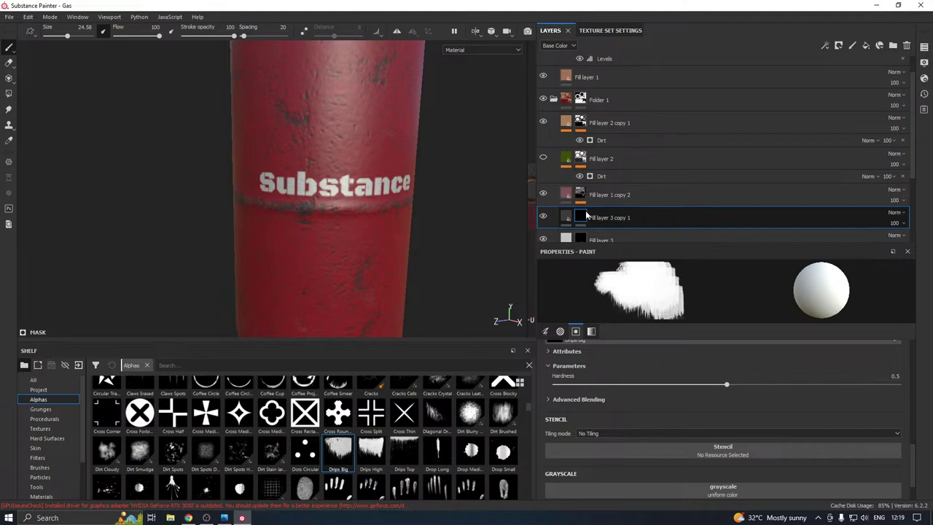
mouse_move(362, 188)
mouse_down()
mouse_move(321, 188)
mouse_move(386, 212)
mouse_move(328, 193)
mouse_move(273, 211)
mouse_up()
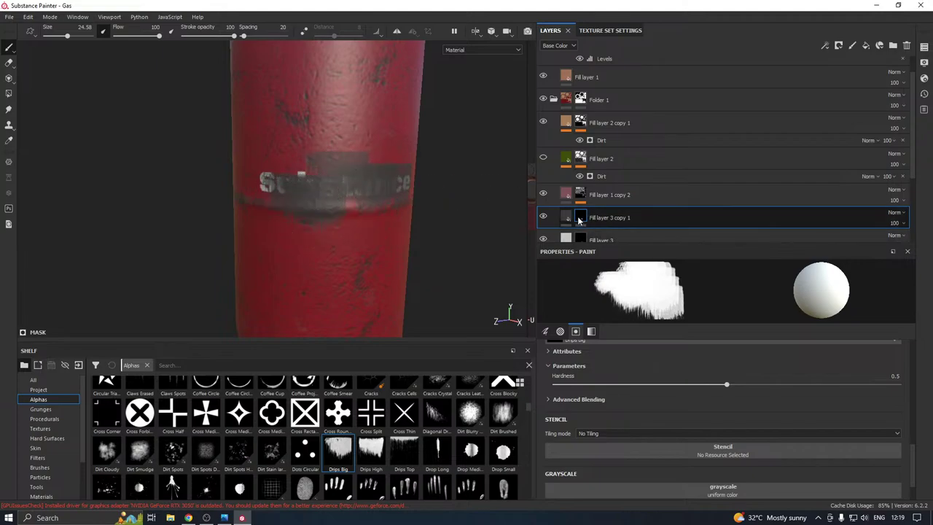
right_click(579, 218)
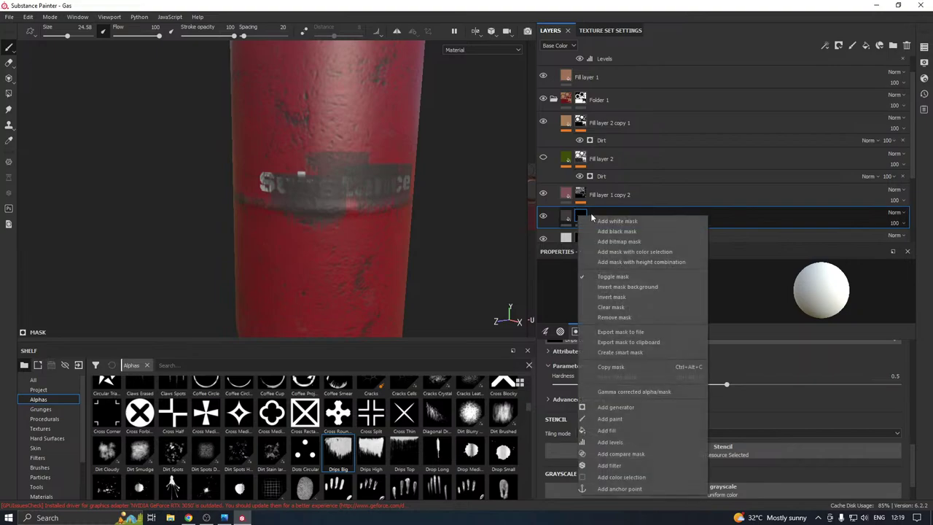
click(611, 307)
Apply the Surface Worn smart mask to Fill layer 3 copy 1, leaving Fill layer 3 with its lettering mask
scroll(47, 466, down, 3)
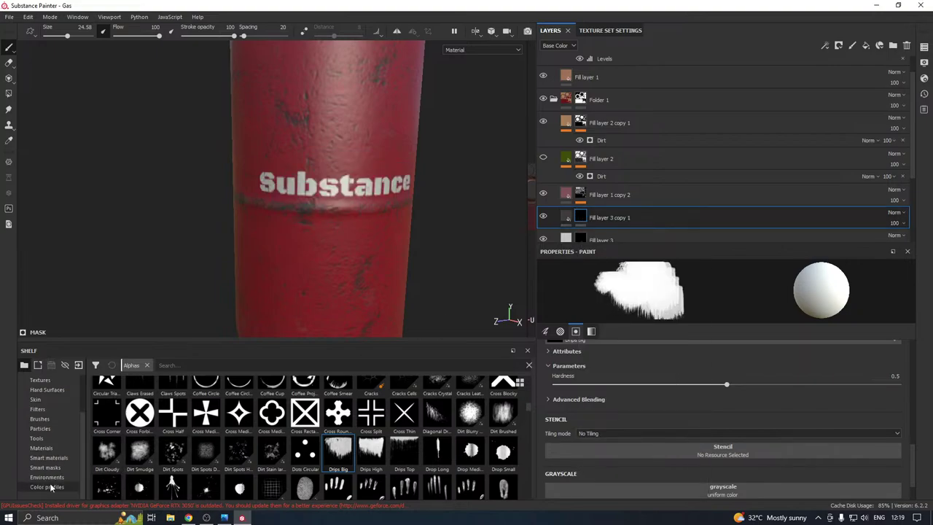
click(45, 467)
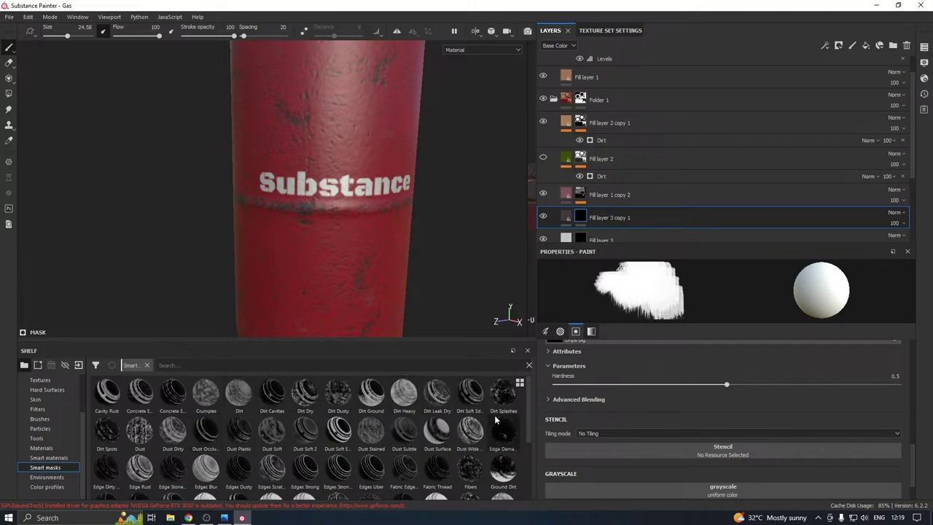
scroll(529, 419, down, 3)
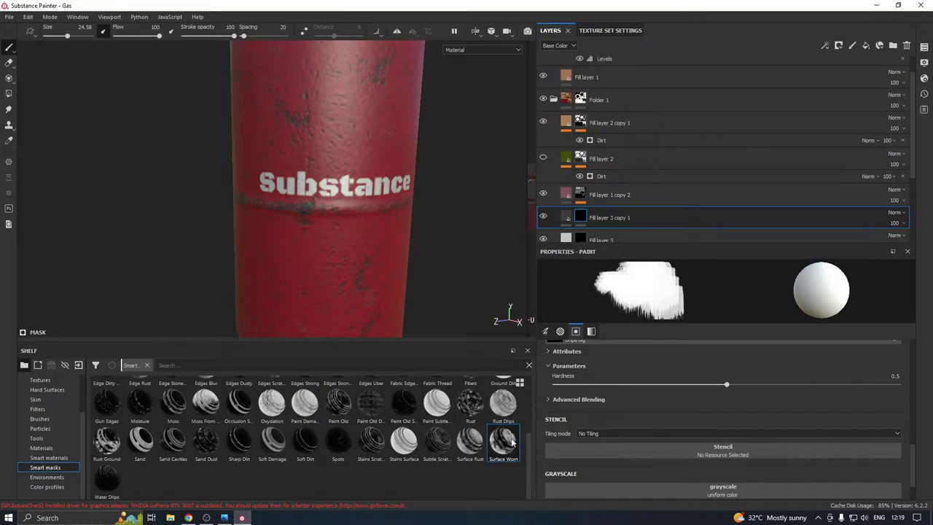
drag(512, 443, 585, 226)
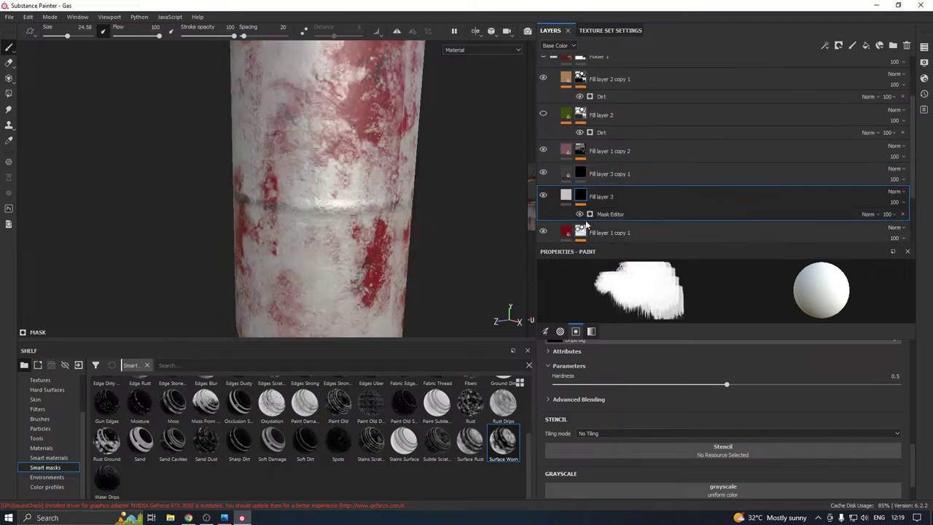
key(ctrl+z)
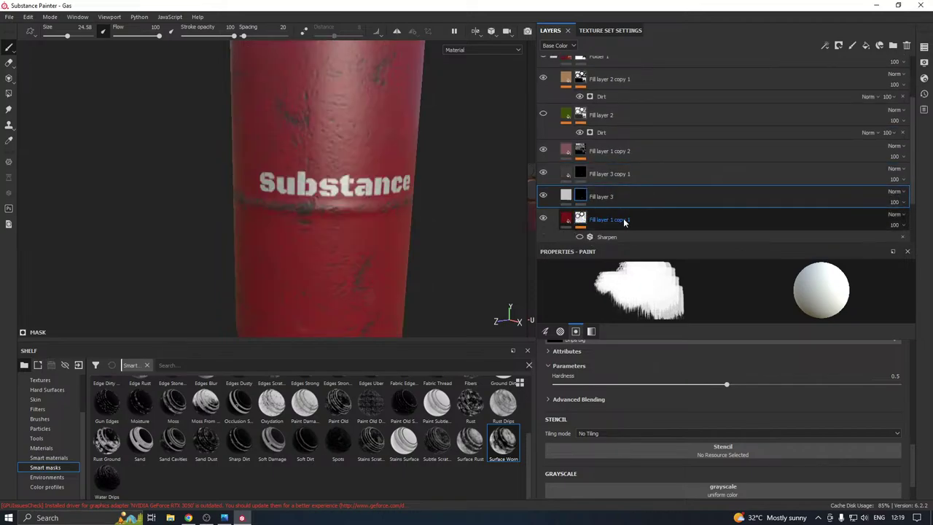
click(543, 197)
click(543, 197)
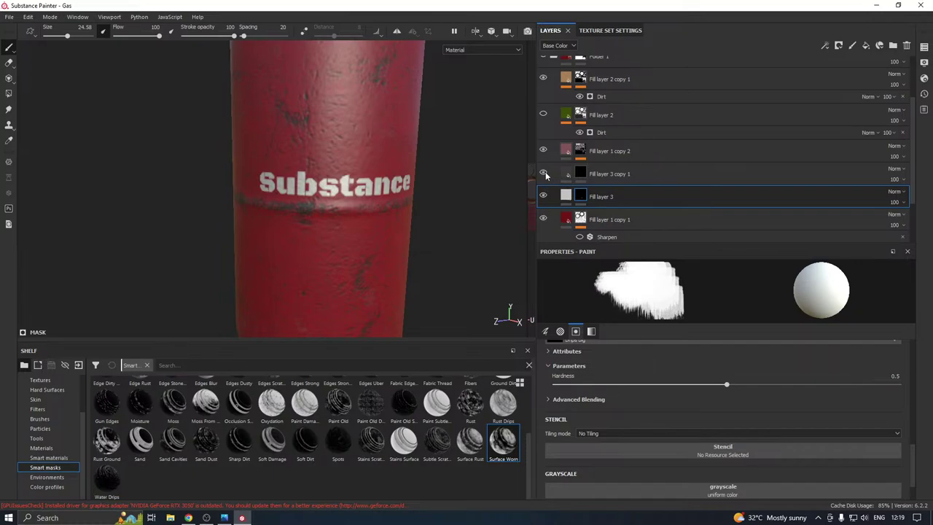
drag(503, 438, 586, 173)
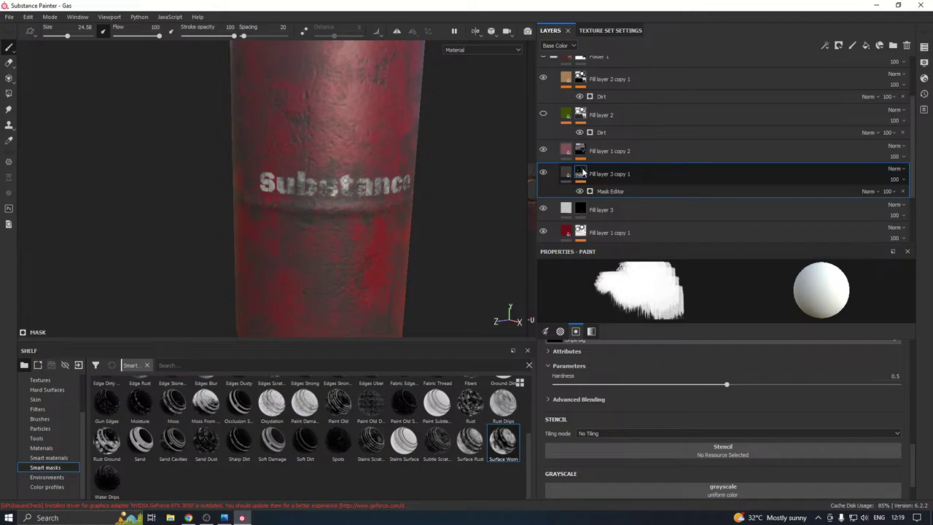
Reduce the mask brush size to 8.78
scroll(352, 284, down, 2)
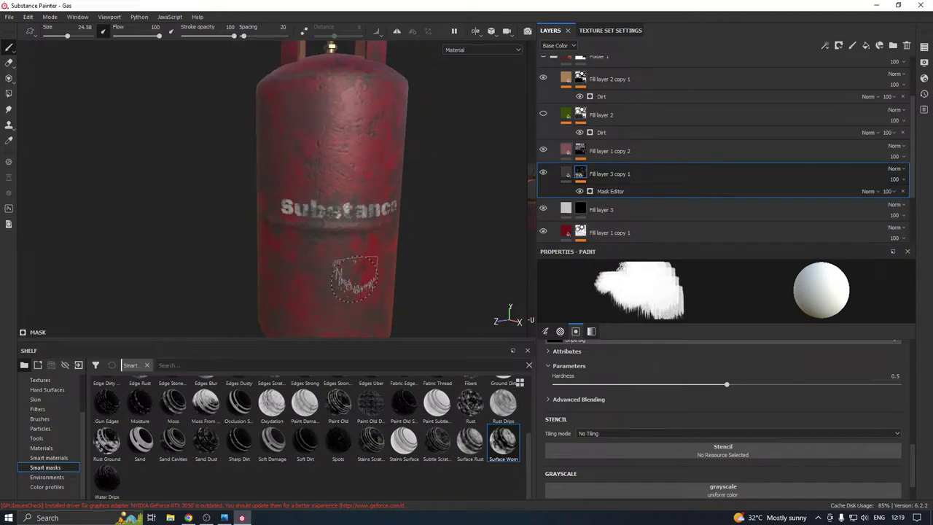
key(bracketleft)
key(bracketleft)
key(bracketleft)
key(bracketleft)
key(bracketleft)
key(bracketleft)
key(bracketleft)
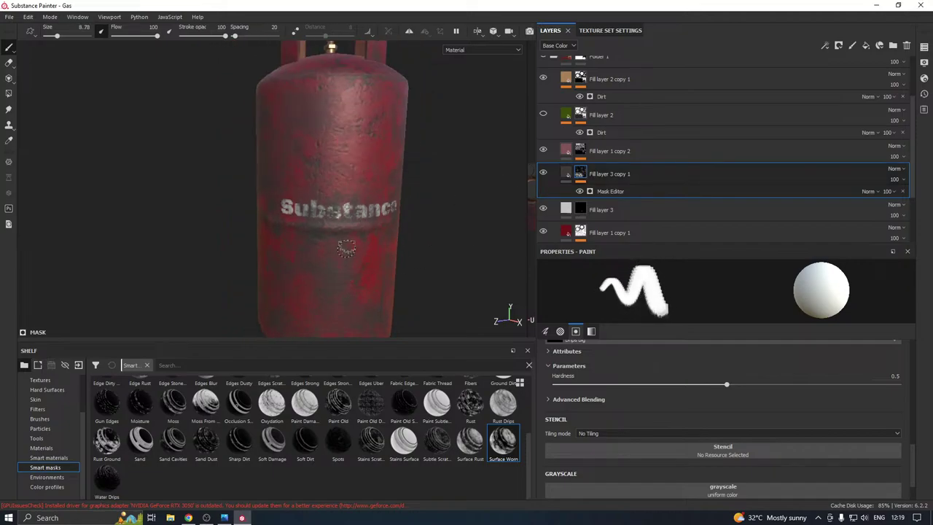
Try a Global Balance of 0.44 and a Global Contrast of 0.62 in the Mask Editor generator of Fill layer 3 copy 1
scroll(347, 242, down, 1)
scroll(348, 240, up, 3)
mouse_move(346, 240)
alt+mouse_down()
mouse_move(379, 242)
mouse_move(291, 246)
alt+mouse_up()
scroll(301, 251, down, 2)
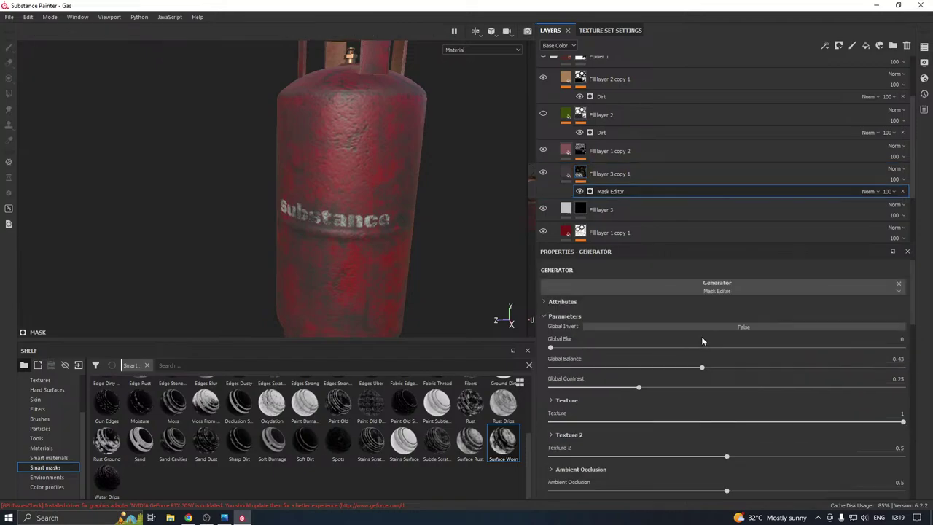
drag(661, 367, 821, 382)
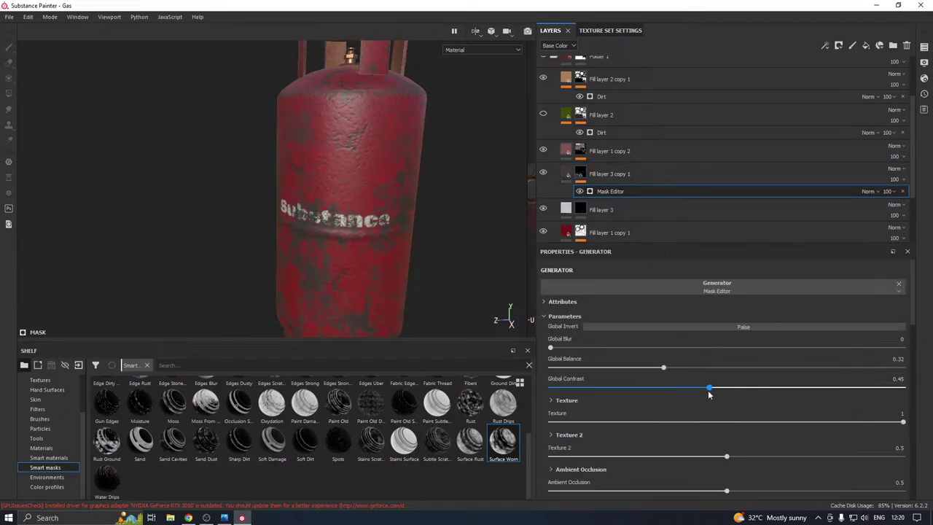
alt+drag(411, 328, 424, 244)
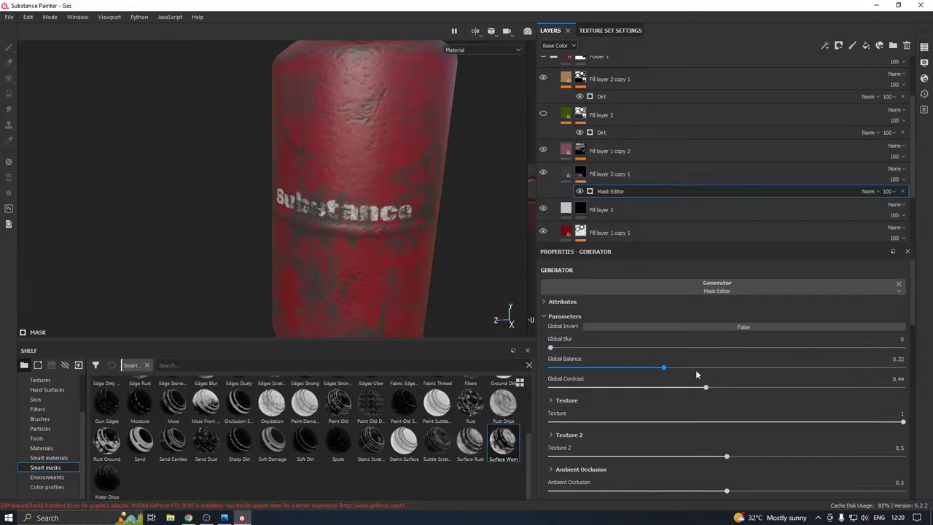
drag(709, 387, 767, 387)
drag(691, 366, 705, 367)
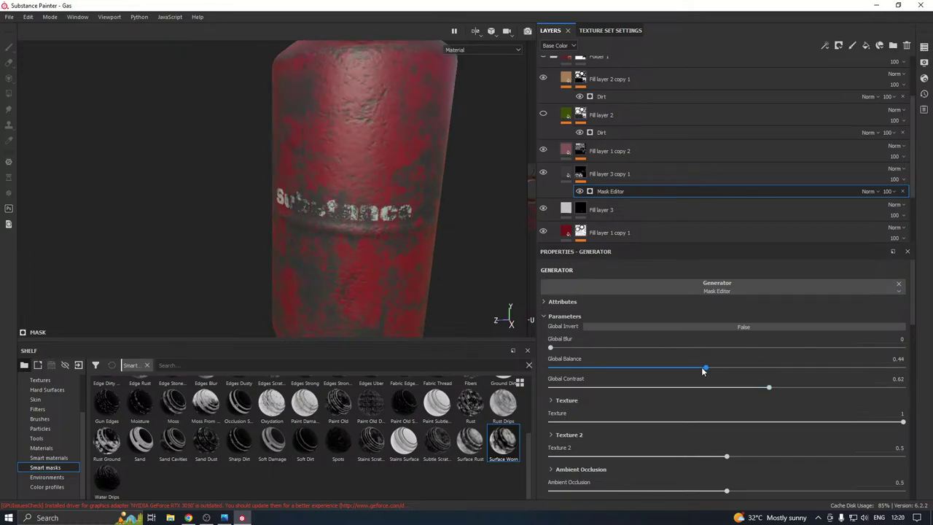
alt+drag(420, 313, 406, 280)
alt+middle_drag(406, 279, 395, 262)
alt+drag(381, 267, 401, 263)
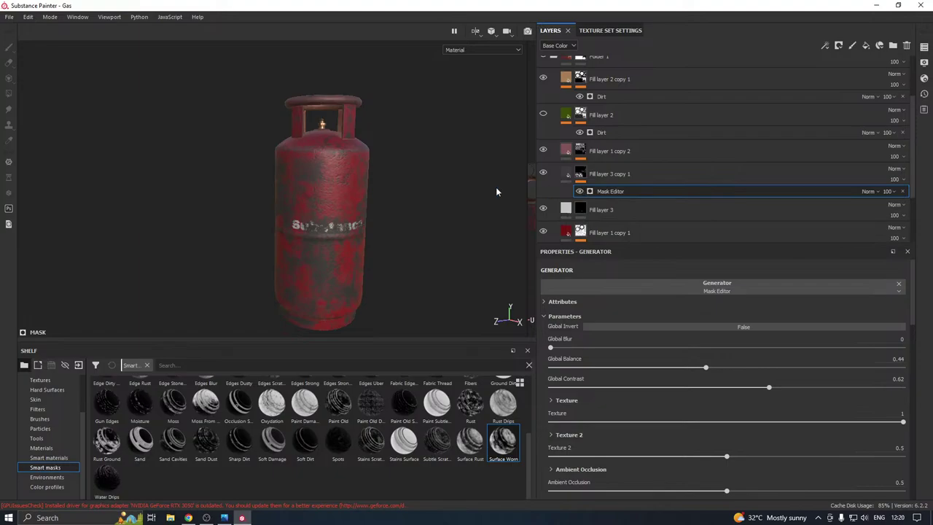
Remove the Mask Editor generator from Fill layer 3 copy 1 and delete that layer
key(Delete)
scroll(342, 234, up, 5)
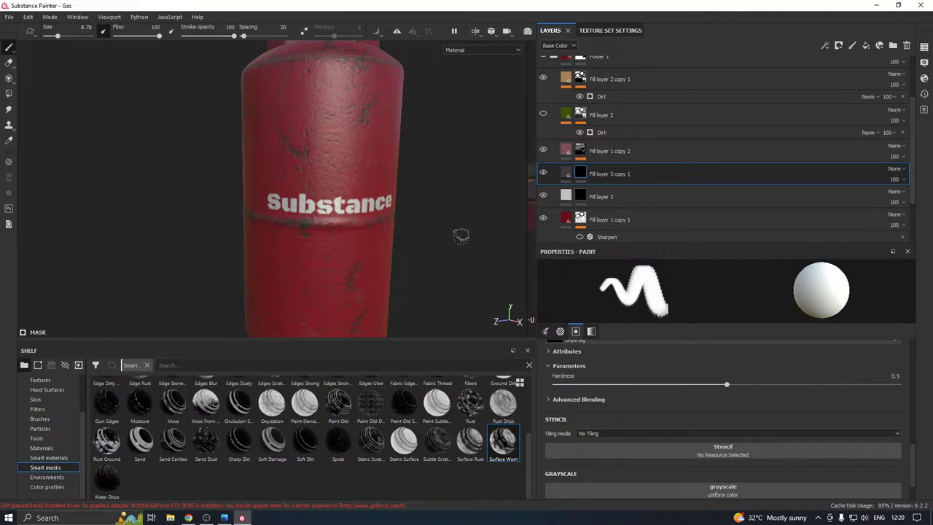
alt+drag(461, 236, 607, 173)
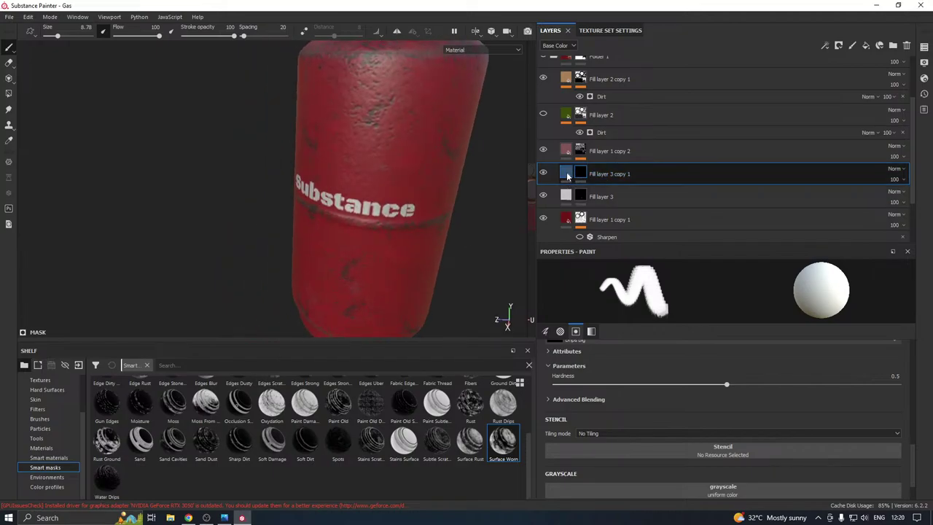
key(Delete)
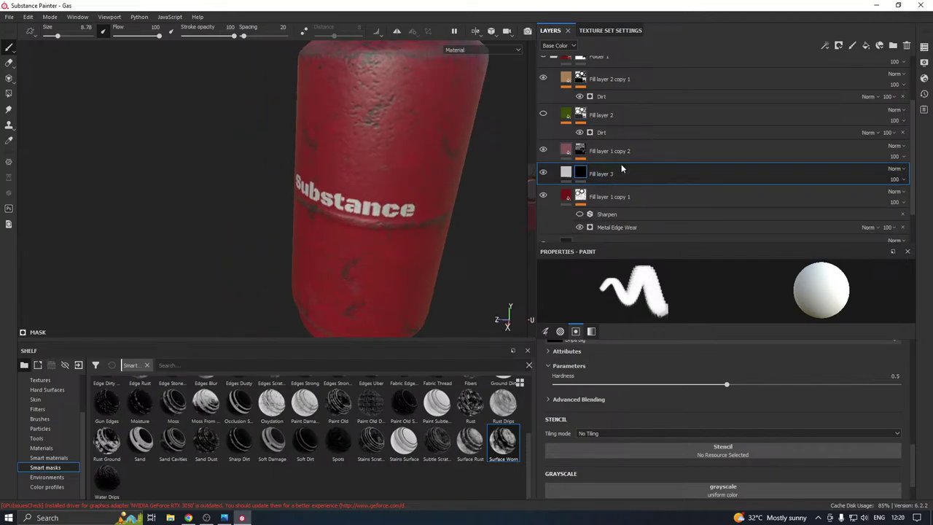
Darken the base color of Fill layer 3 to a medium gray with RGB values of 0.252, 0.244, 0.244
click(567, 174)
click(761, 406)
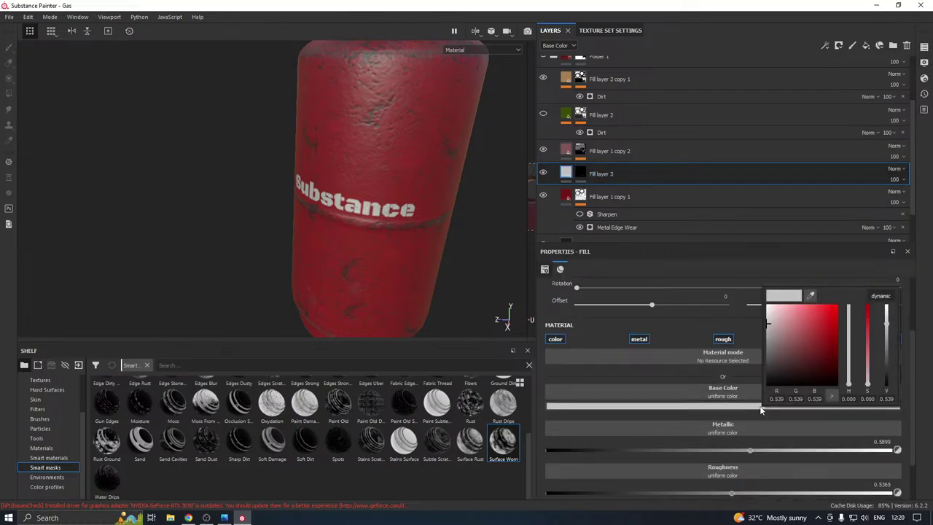
drag(763, 342, 768, 344)
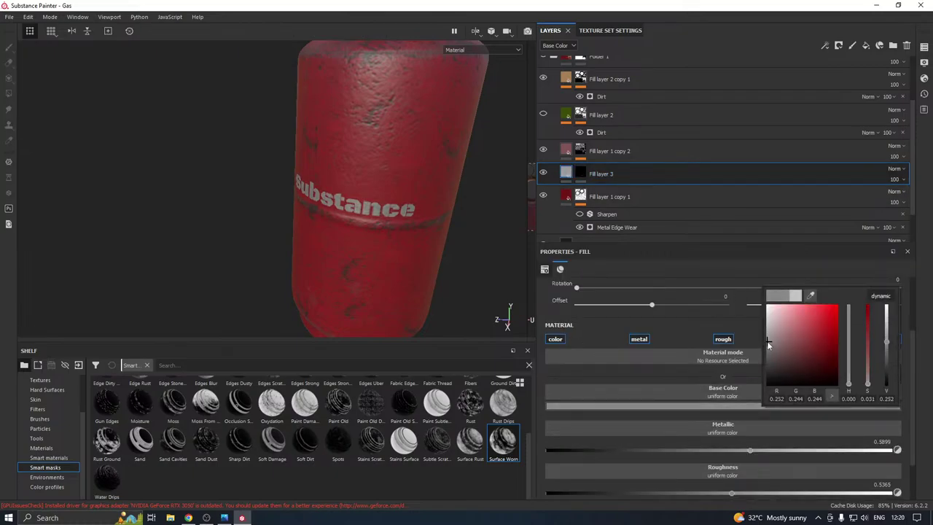
alt+drag(337, 270, 433, 241)
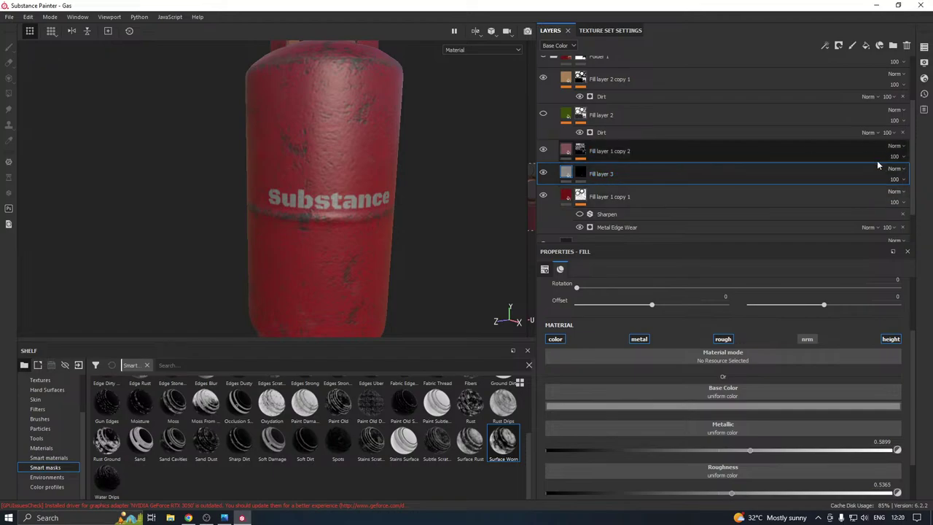
Try the Overlay, Multiply and Soft light blend modes on the base color of Fill layer 3
click(894, 169)
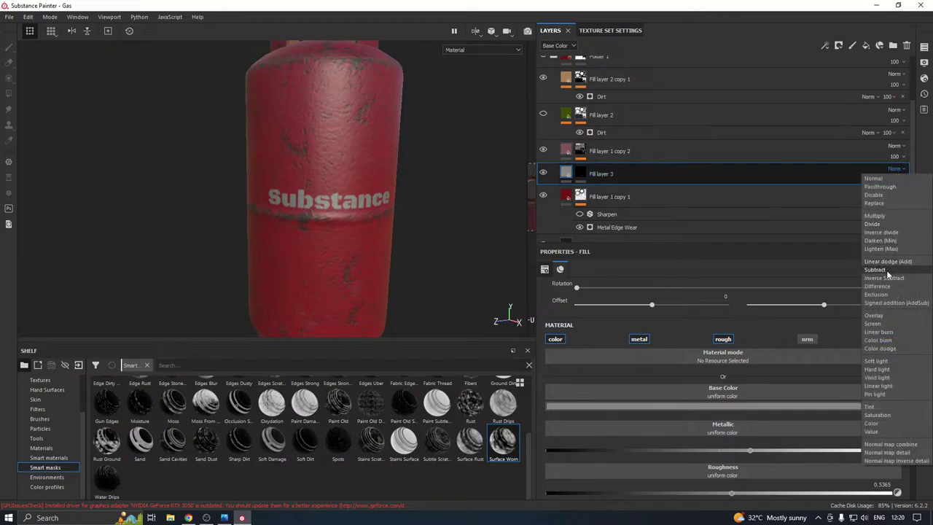
click(872, 315)
scroll(365, 222, up, 3)
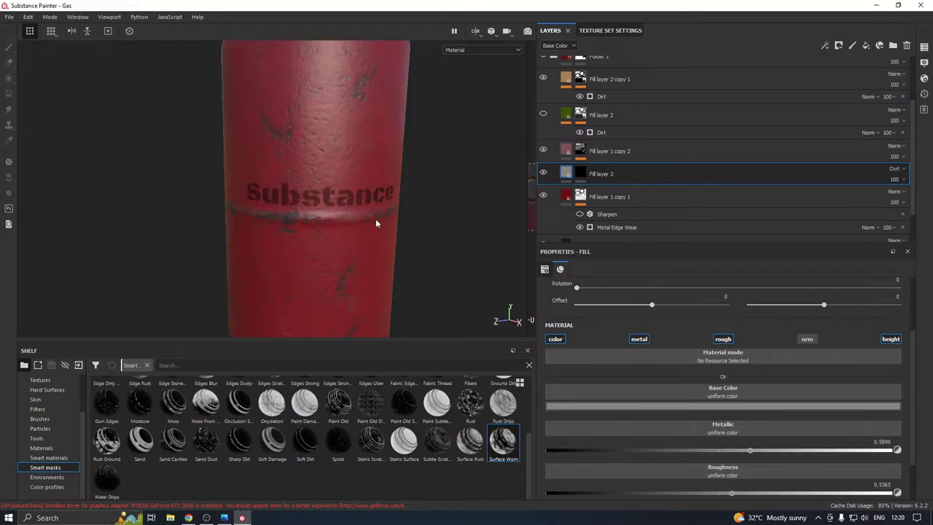
click(893, 169)
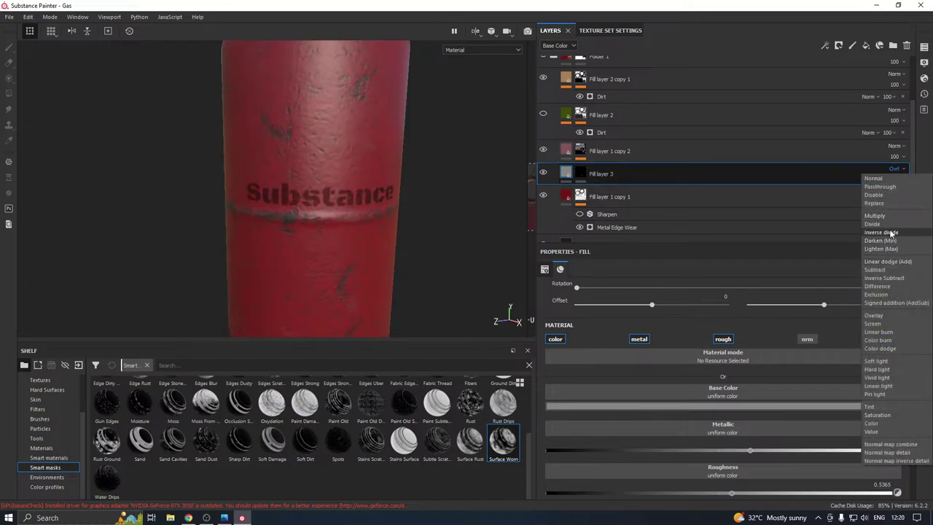
click(888, 216)
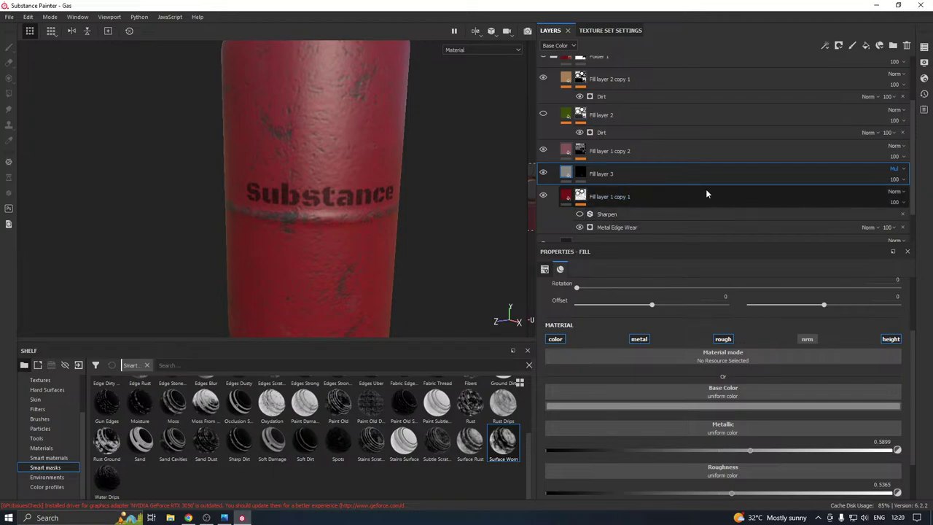
click(895, 170)
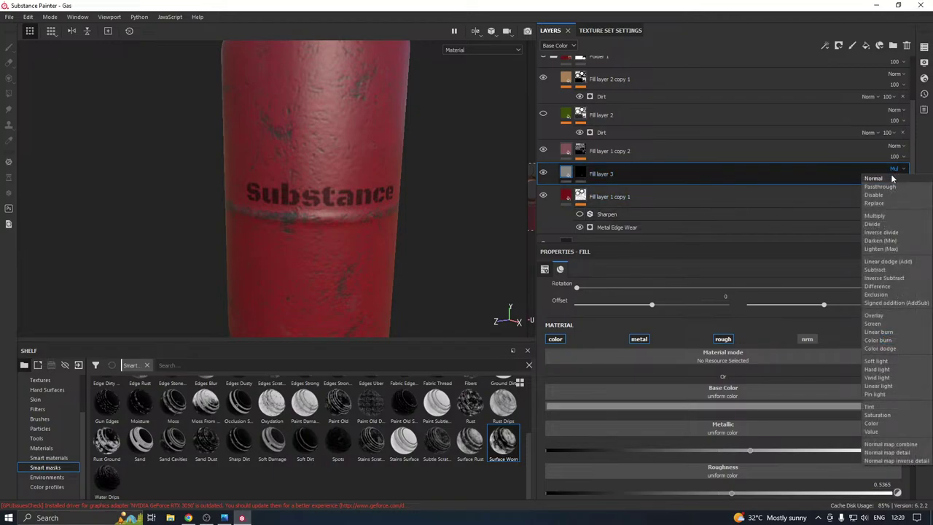
click(887, 363)
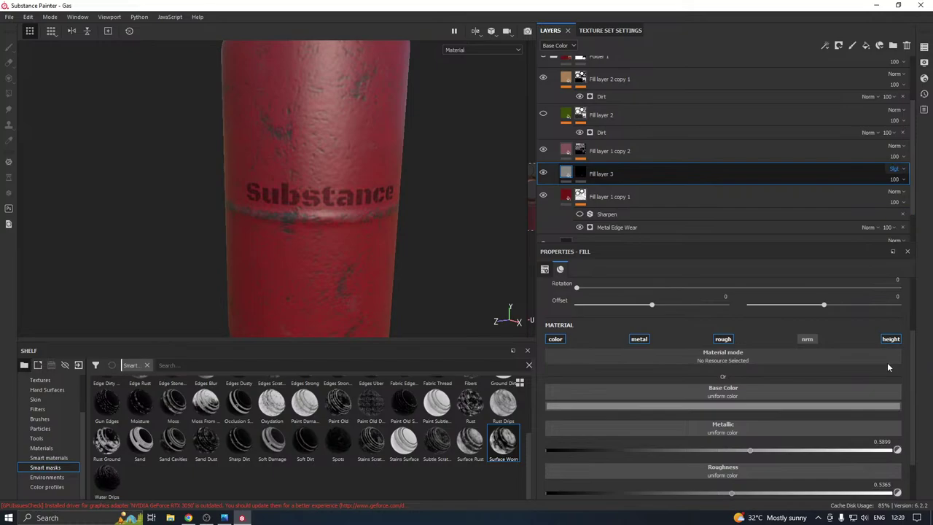
Set the base color blend mode of Fill layer 3 to Lighten (Max) and check the lettering up close
click(895, 171)
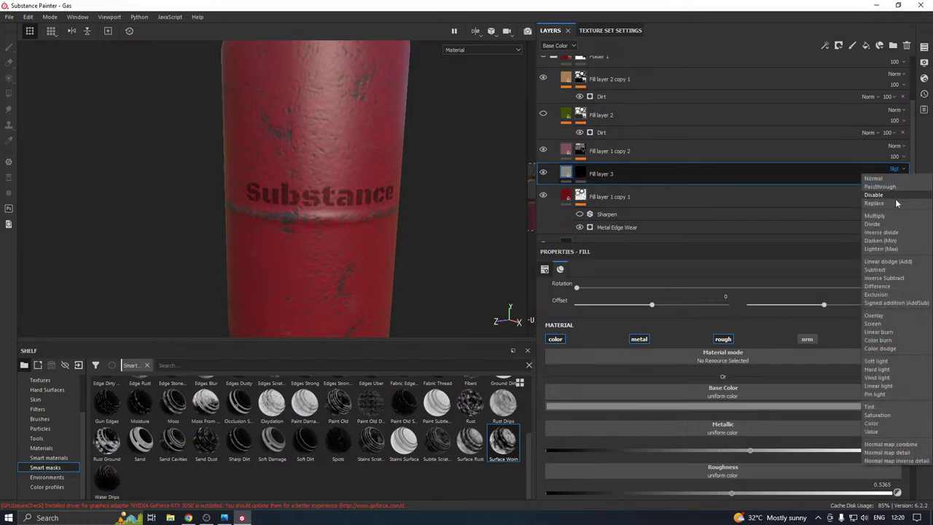
click(899, 248)
scroll(363, 238, down, 2)
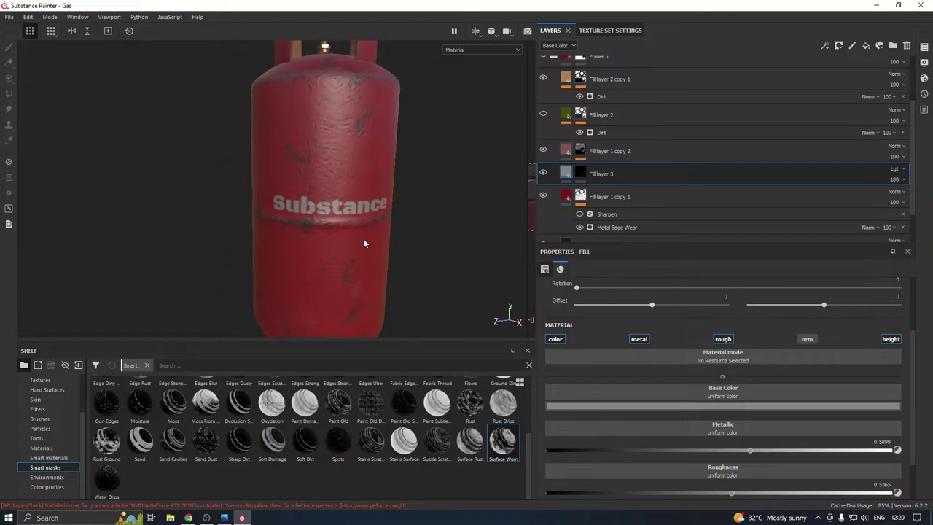
scroll(362, 237, up, 7)
mouse_move(361, 235)
alt+mouse_down()
mouse_move(464, 233)
mouse_move(367, 233)
alt+mouse_up()
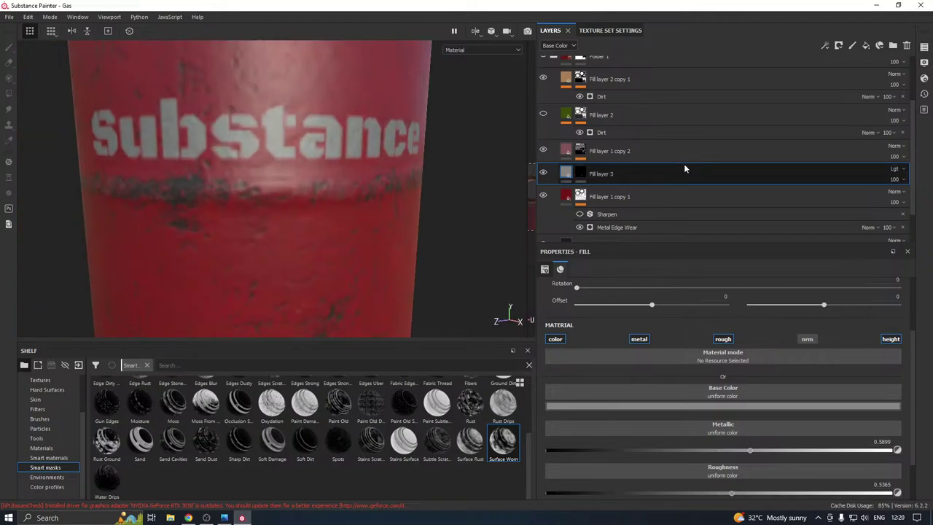
Try the Tint blend mode on Fill layer 3, return it to Lighten (Max), and inspect the lettering
click(896, 169)
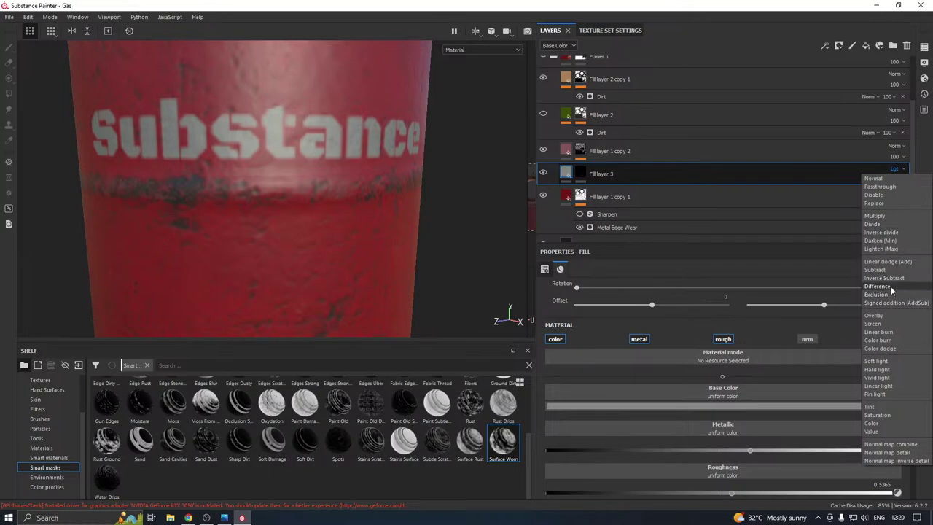
click(892, 406)
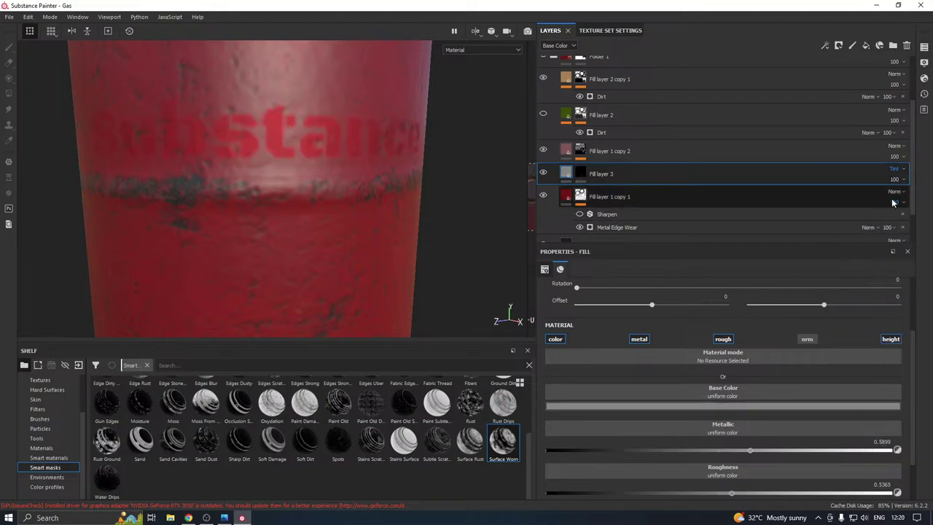
click(900, 171)
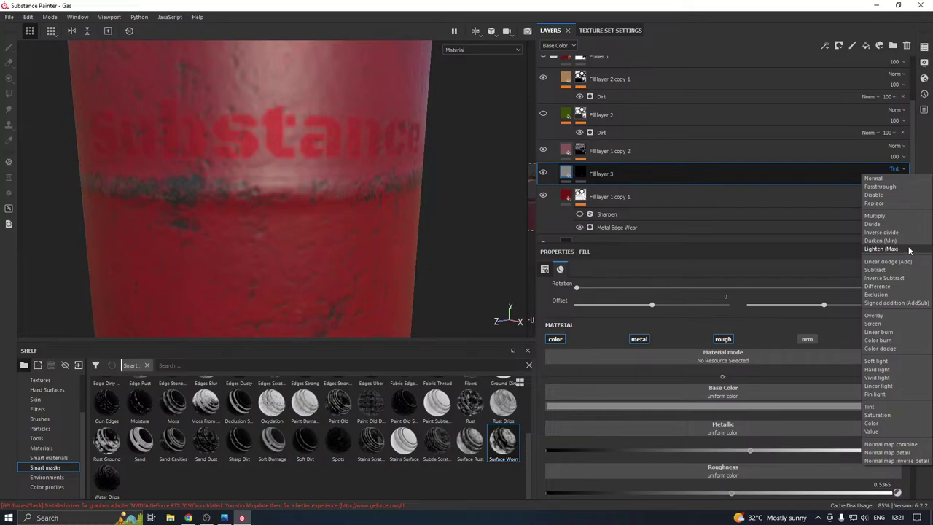
click(909, 250)
scroll(431, 193, down, 5)
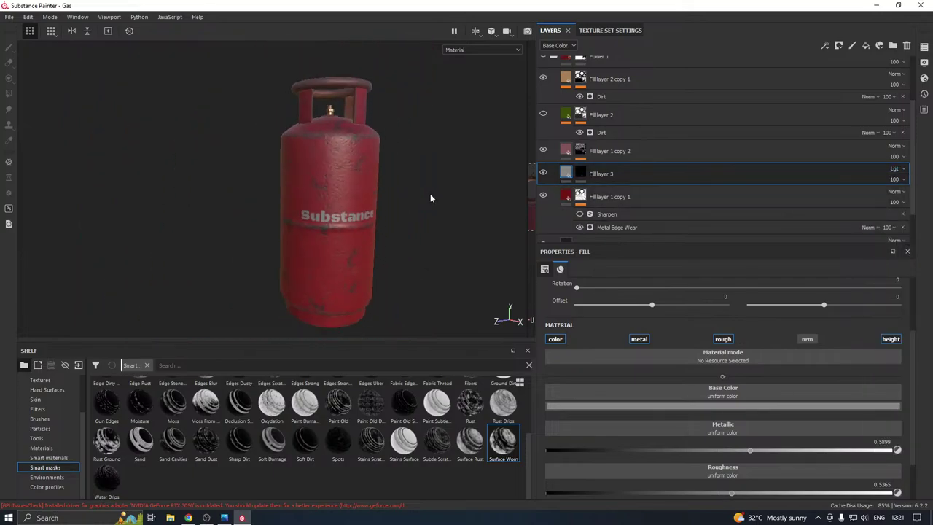
alt+drag(430, 193, 355, 144)
scroll(374, 222, up, 5)
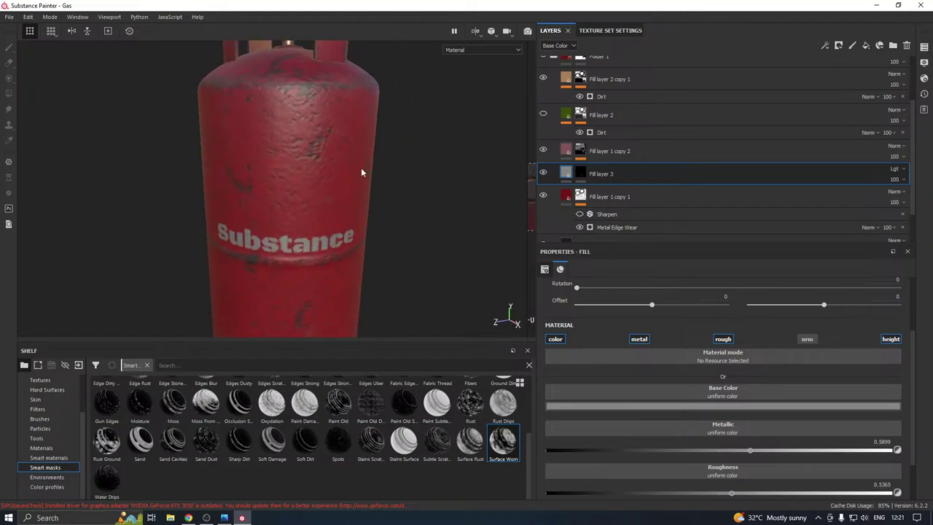
scroll(357, 167, down, 3)
scroll(362, 164, up, 5)
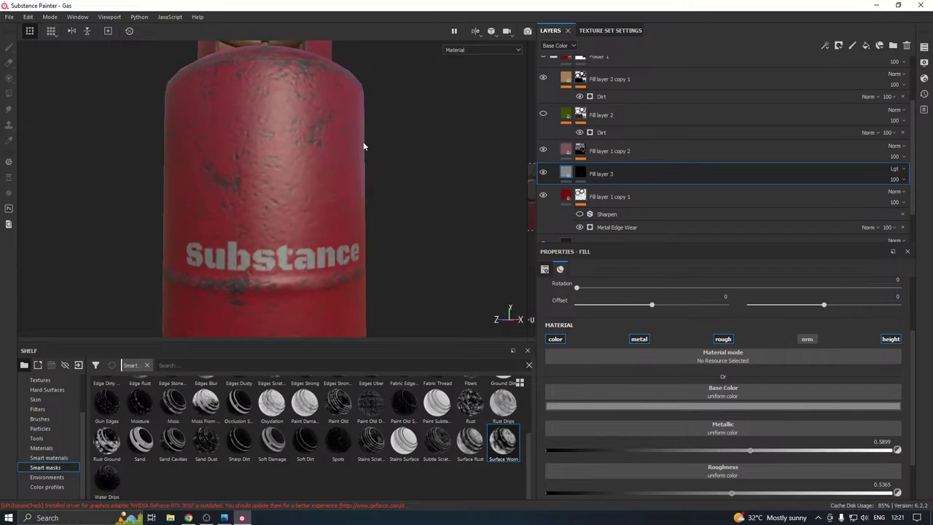
Raise the Paint Roughness of Fill layer 1 to 0.5535 and enable its normal channel
scroll(662, 160, down, 2)
click(602, 201)
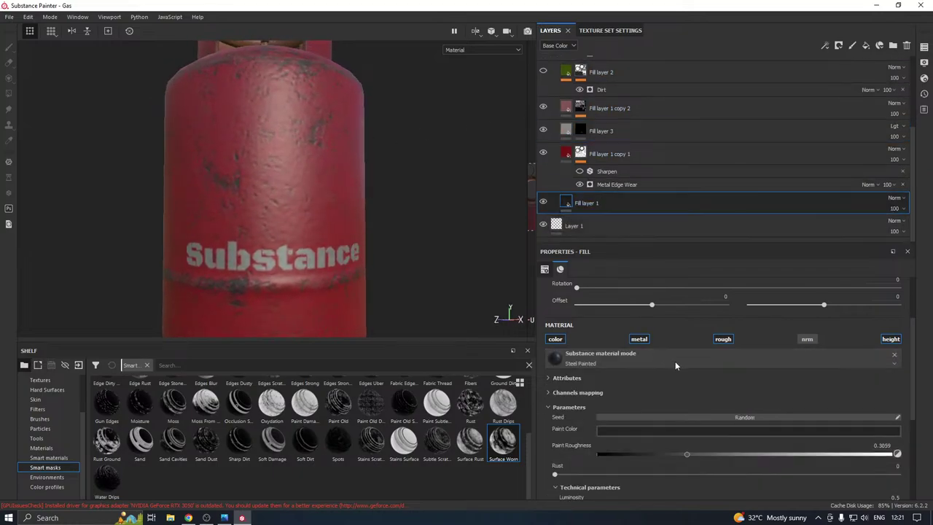
drag(750, 455, 761, 455)
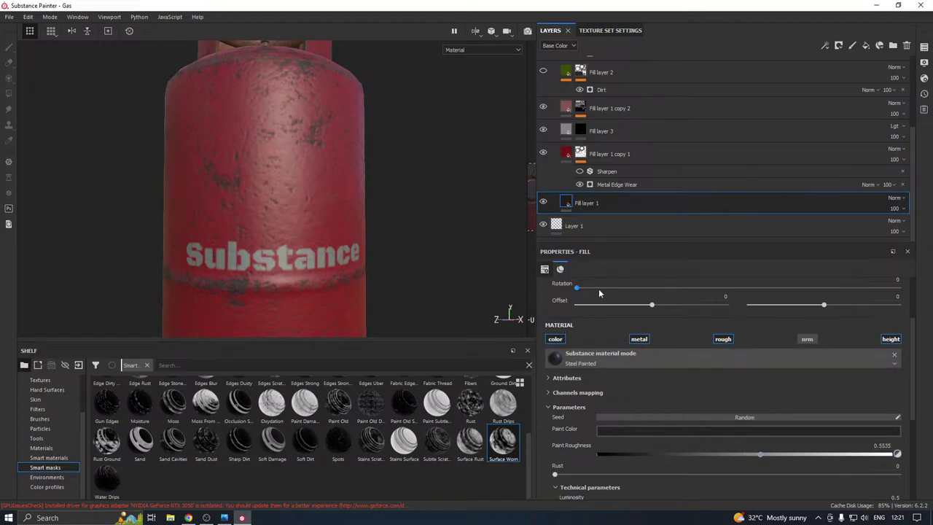
click(808, 339)
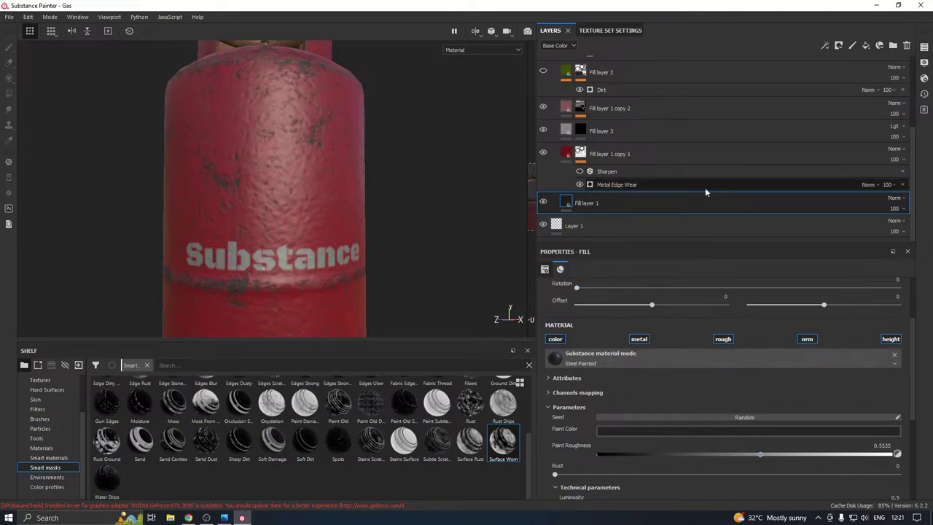
Set the Paint Roughness of Fill layer 1 copy 1 to 0.5074 and its UV scale to 4, and review the cylinder
click(571, 158)
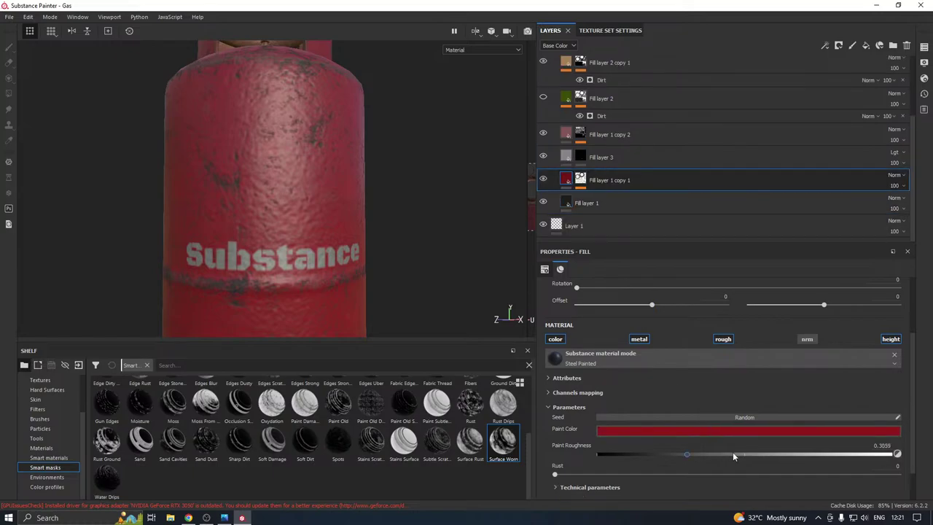
drag(733, 456, 747, 457)
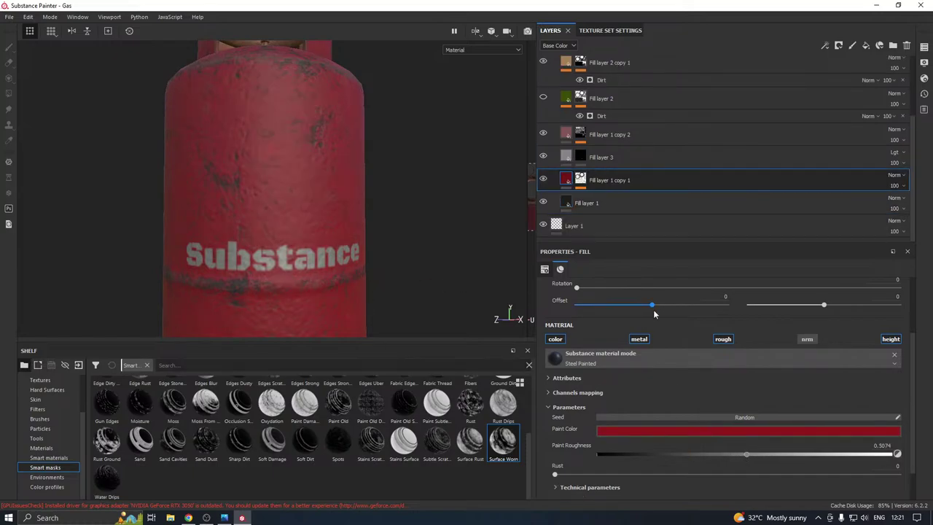
scroll(768, 361, up, 3)
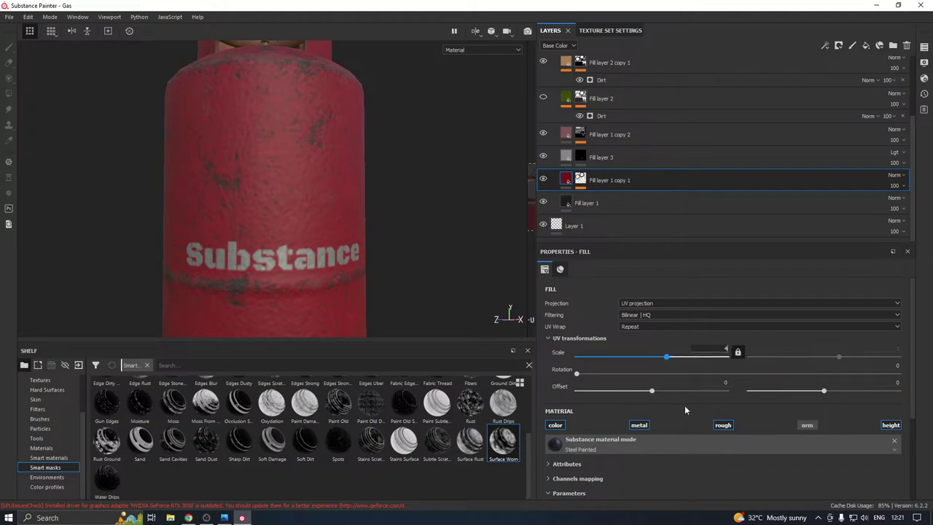
key(Return)
alt+drag(357, 243, 387, 245)
scroll(387, 245, up, 3)
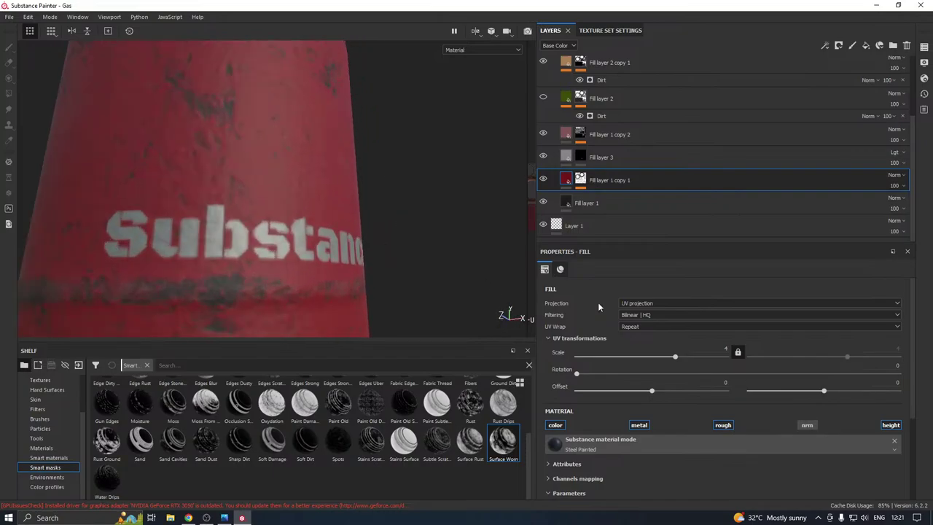
scroll(322, 224, down, 4)
scroll(323, 226, down, 5)
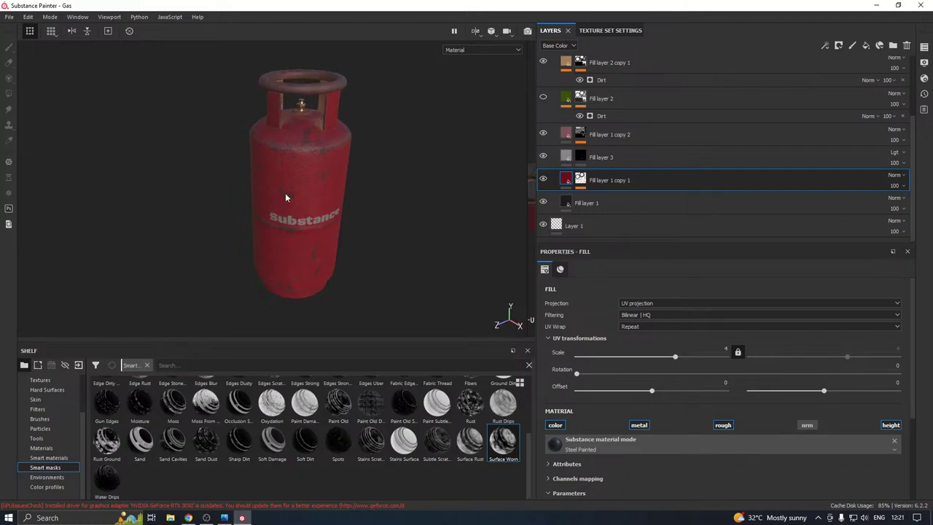
scroll(317, 173, up, 3)
alt+drag(316, 172, 225, 177)
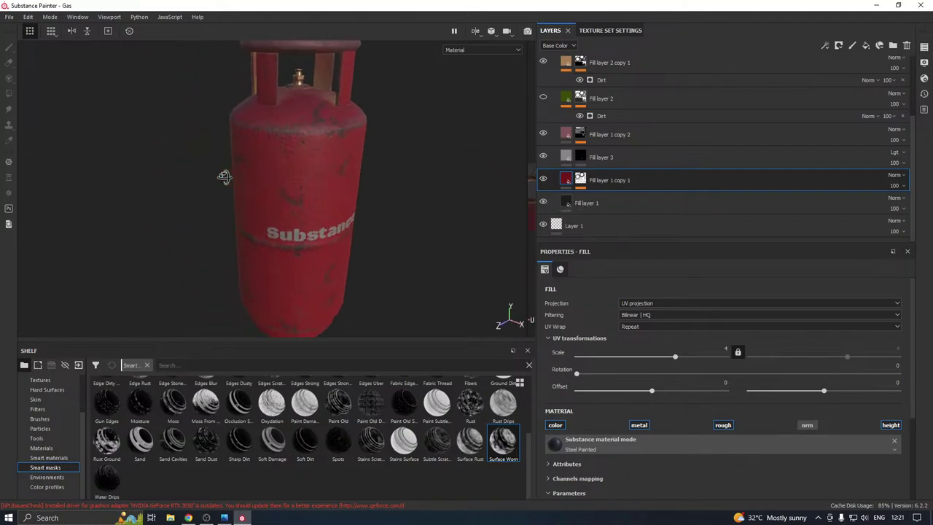
Set the texture set size to 4096
scroll(305, 137, up, 1)
scroll(309, 166, down, 2)
scroll(307, 166, down, 1)
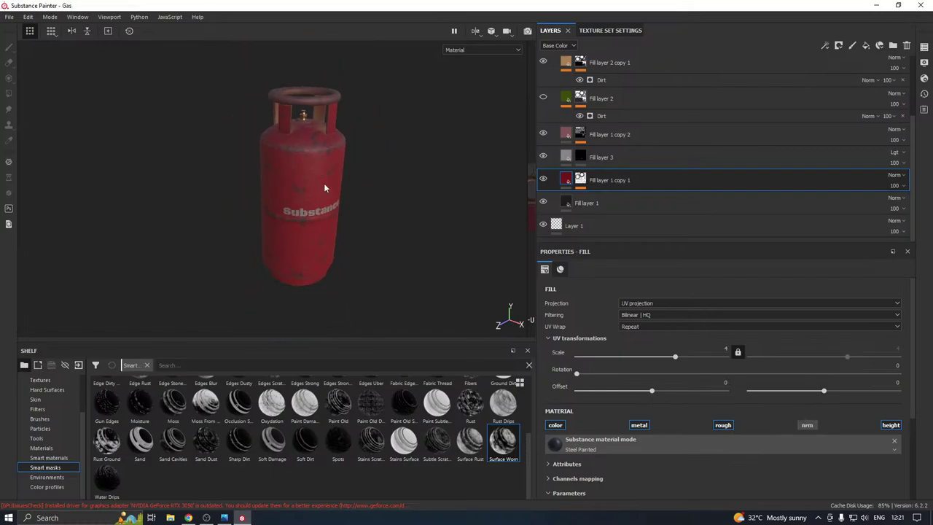
alt+drag(323, 183, 315, 177)
alt+middle_drag(307, 220, 307, 159)
scroll(306, 168, up, 2)
scroll(306, 172, up, 2)
alt+drag(291, 204, 358, 177)
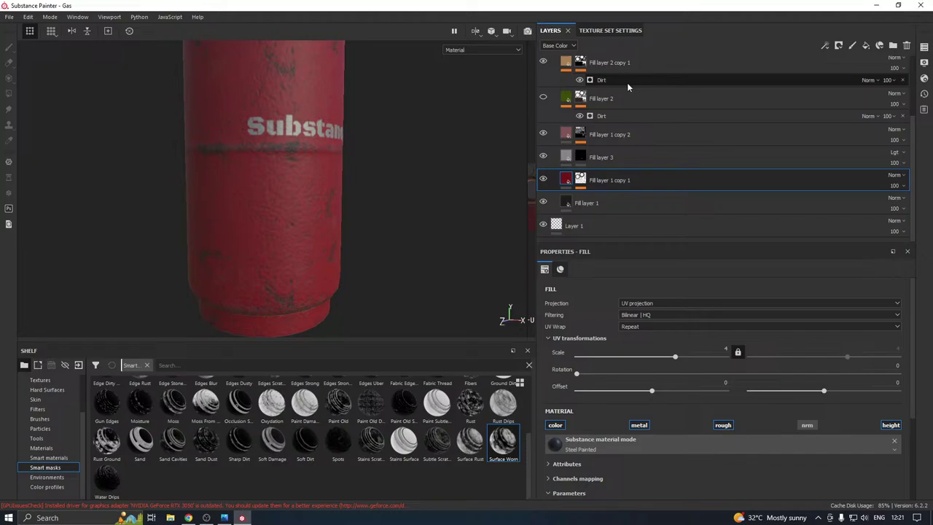
click(610, 29)
click(629, 125)
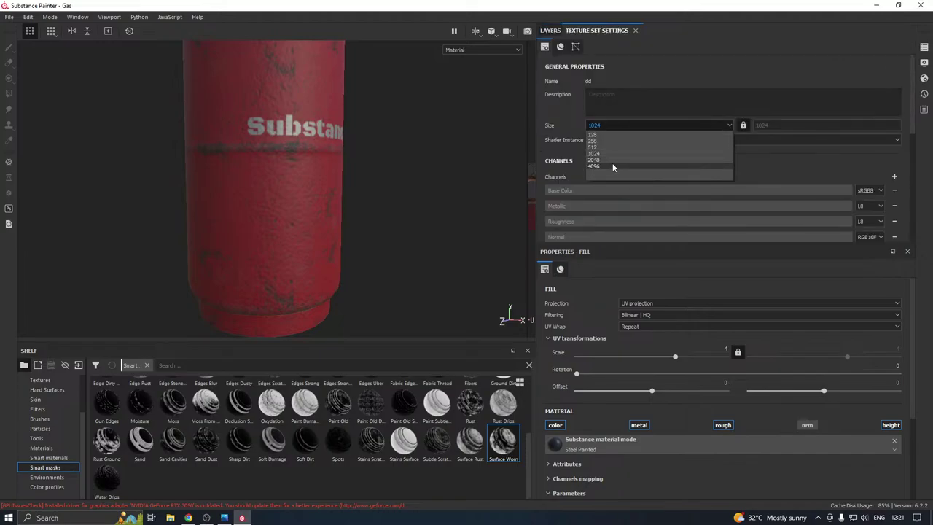
click(612, 165)
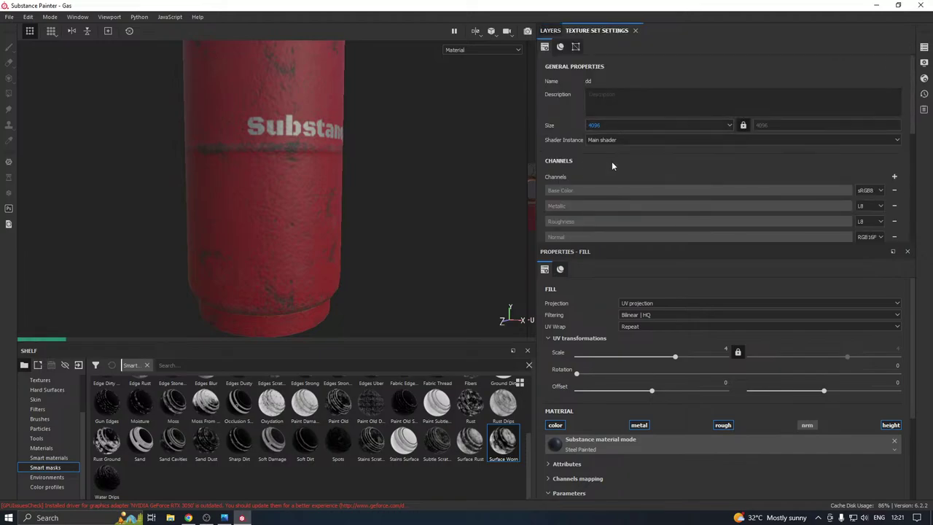
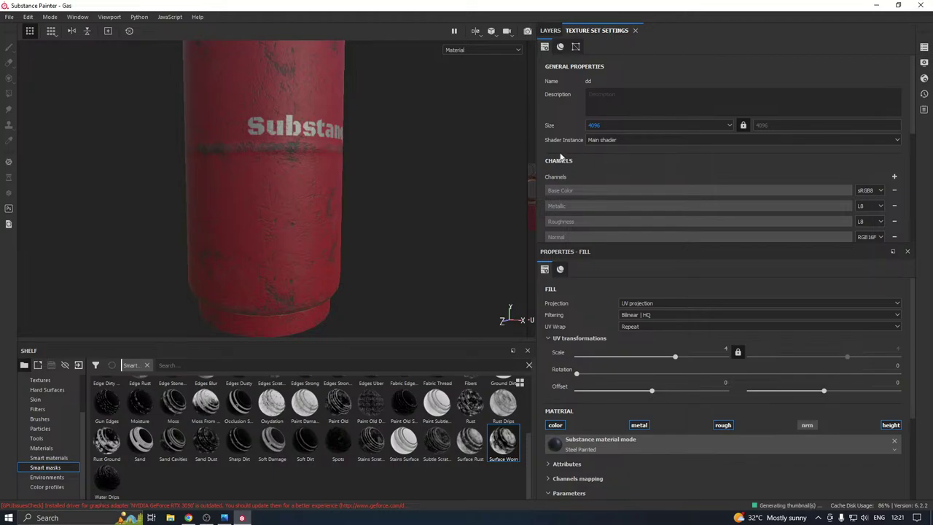
Examine the chipped paint, the seam and the lettering on the cylinder up close and from a distance
scroll(298, 170, up, 5)
alt+drag(334, 163, 499, 172)
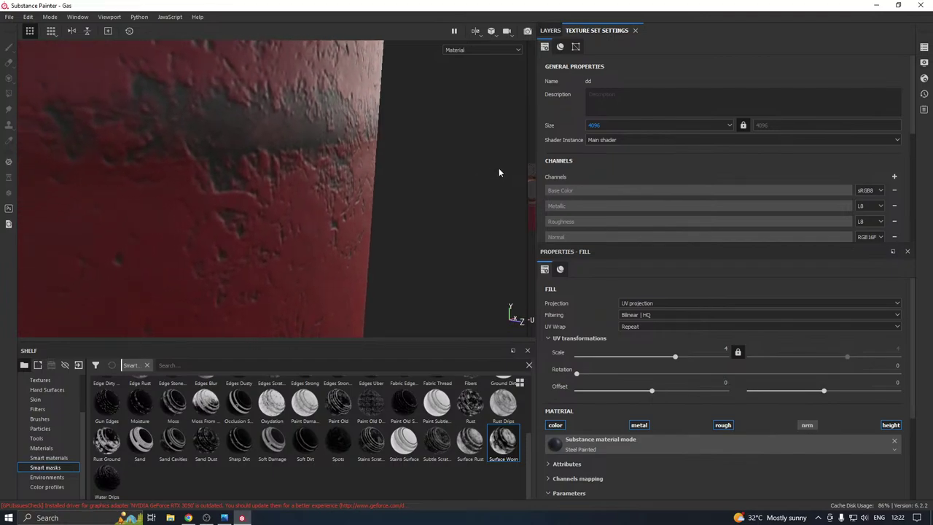
scroll(351, 177, down, 10)
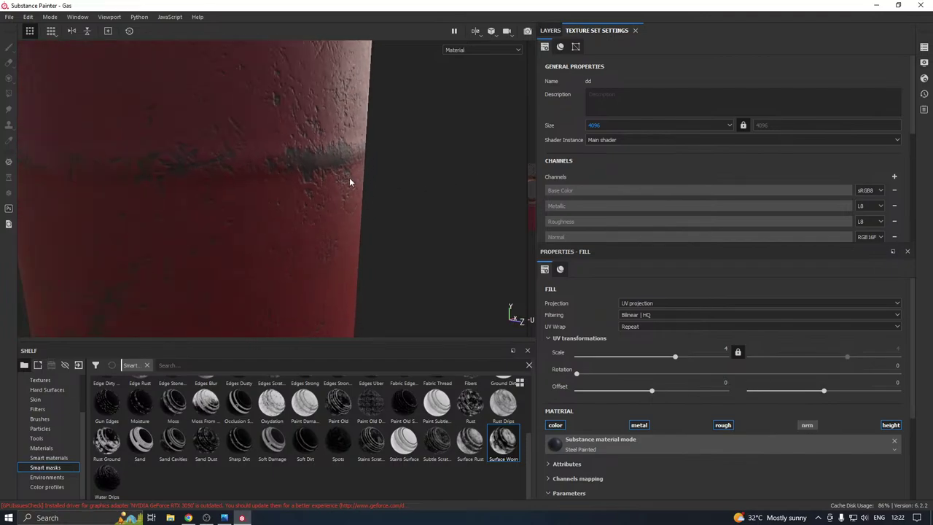
alt+drag(350, 156, 323, 181)
scroll(322, 183, down, 4)
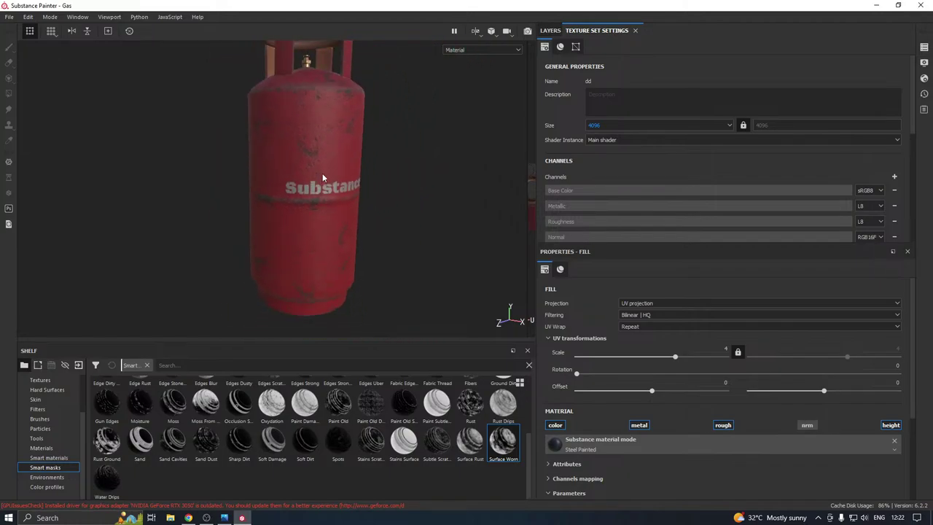
scroll(323, 177, up, 2)
mouse_move(354, 155)
alt+mouse_down()
mouse_move(251, 144)
mouse_move(347, 143)
alt+mouse_up()
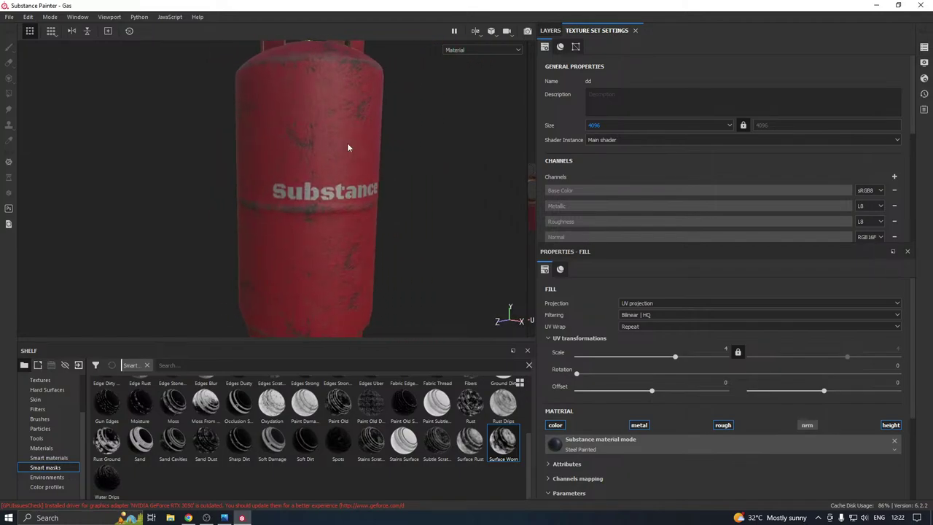
alt+middle_drag(347, 143, 329, 215)
scroll(328, 216, up, 3)
alt+drag(328, 219, 358, 161)
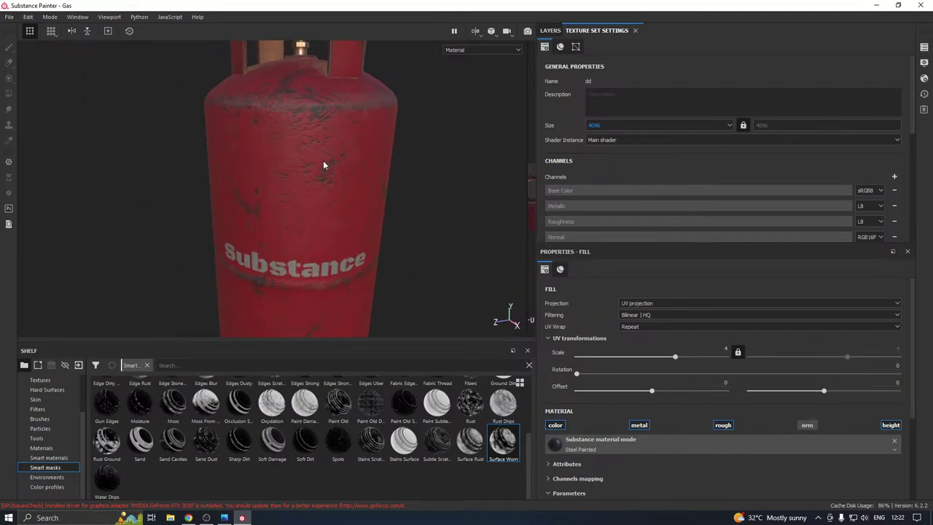
Lower the texture set size, and compare the cylinder with Fill layer 1 copy 1 hidden and shown
click(620, 125)
click(602, 157)
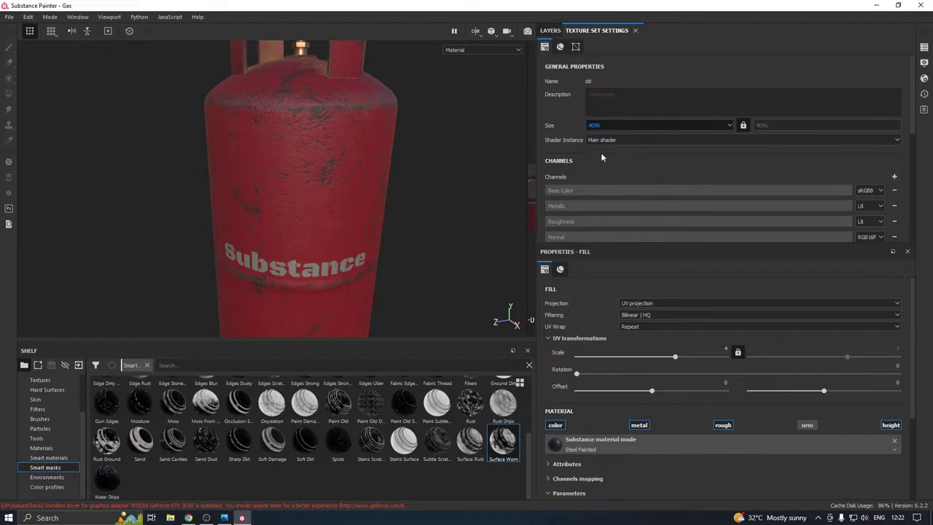
click(550, 30)
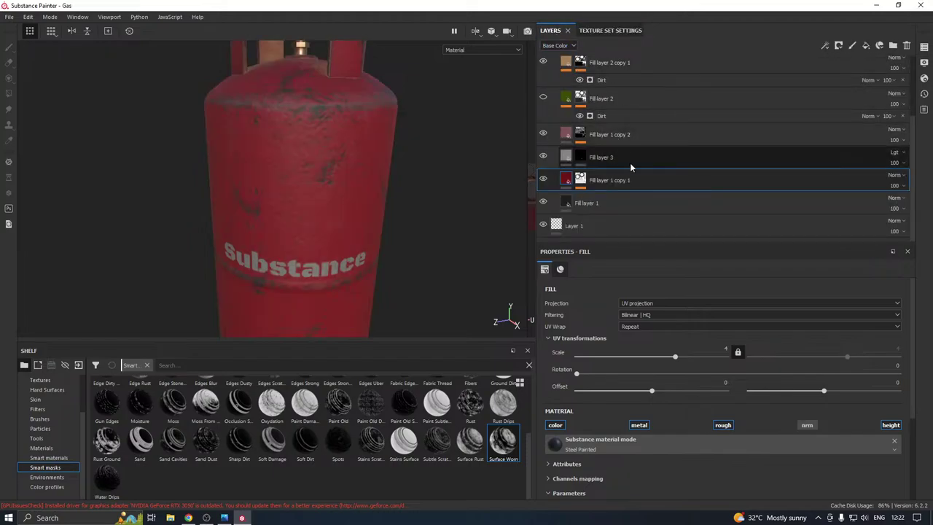
click(543, 179)
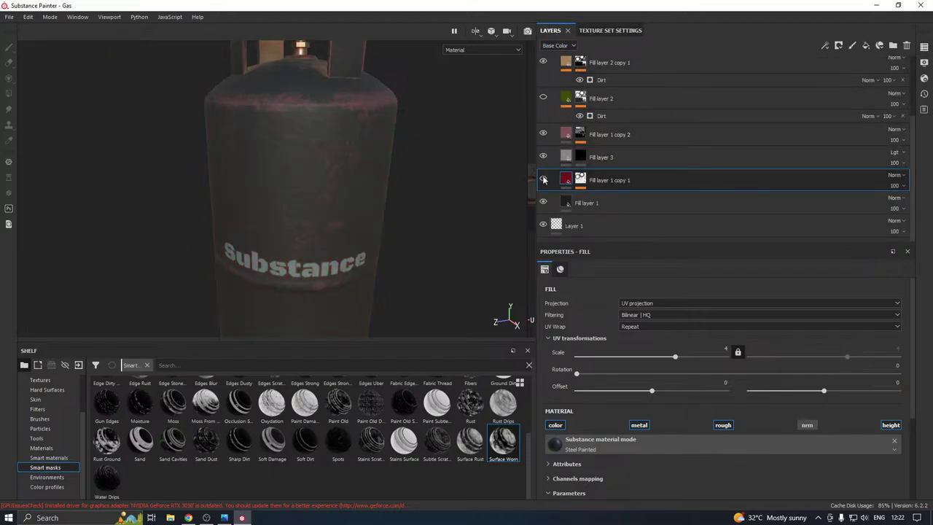
click(543, 180)
Duplicate Fill layer 1 copy 1 and clear the duplicate's mask
right_click(619, 179)
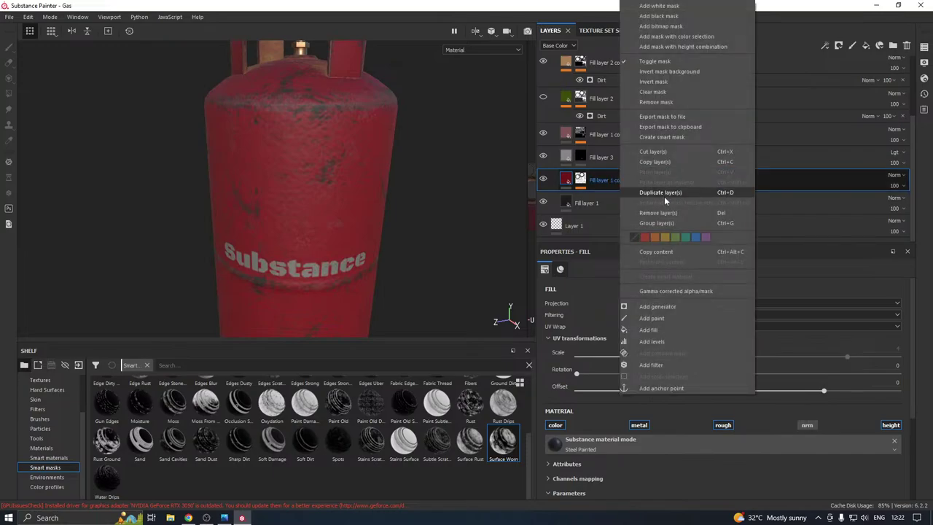
click(664, 194)
right_click(598, 179)
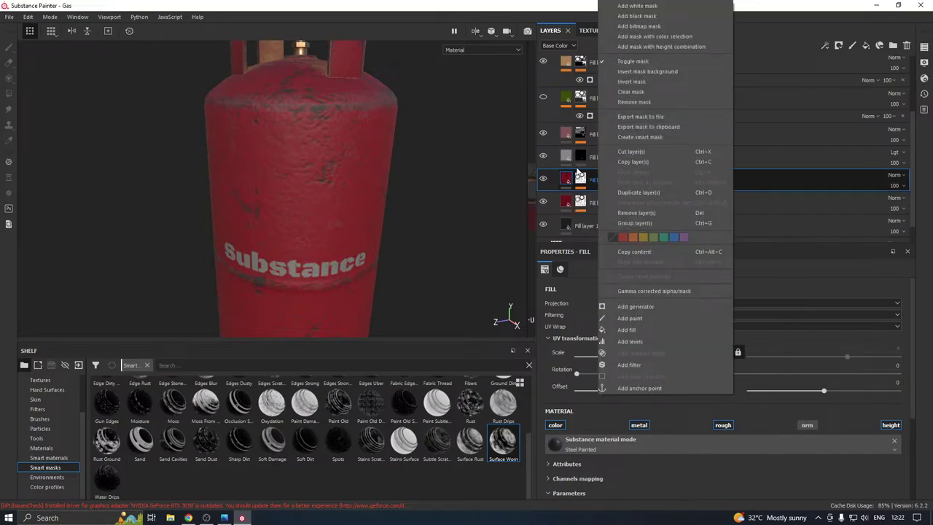
click(633, 91)
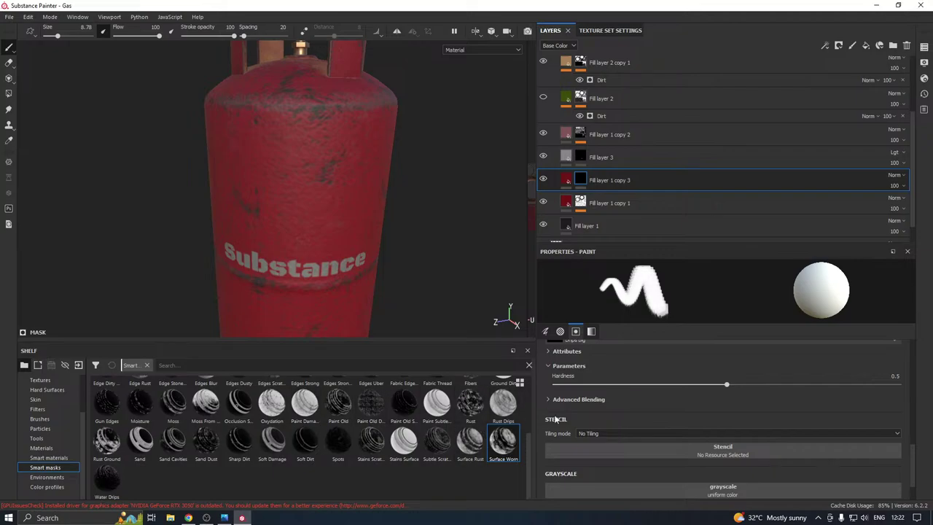
Apply the Dirt Dusty smart mask to Fill layer 1 copy 3
drag(528, 446, 526, 393)
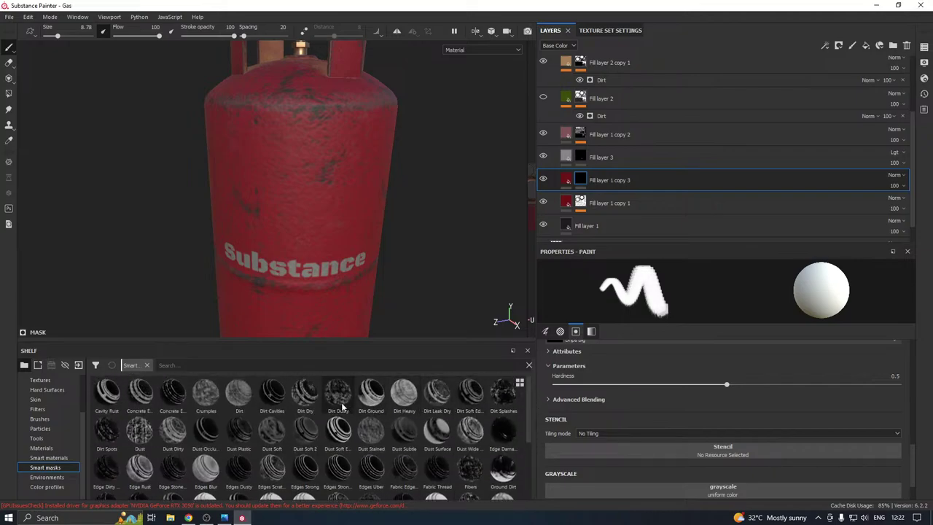
mouse_move(341, 406)
drag(341, 406, 603, 184)
Set the Paint Color of Fill layer 1 copy 3 to light pinkish red (0.743, 0.414, 0.414) and review the cylinder
click(567, 183)
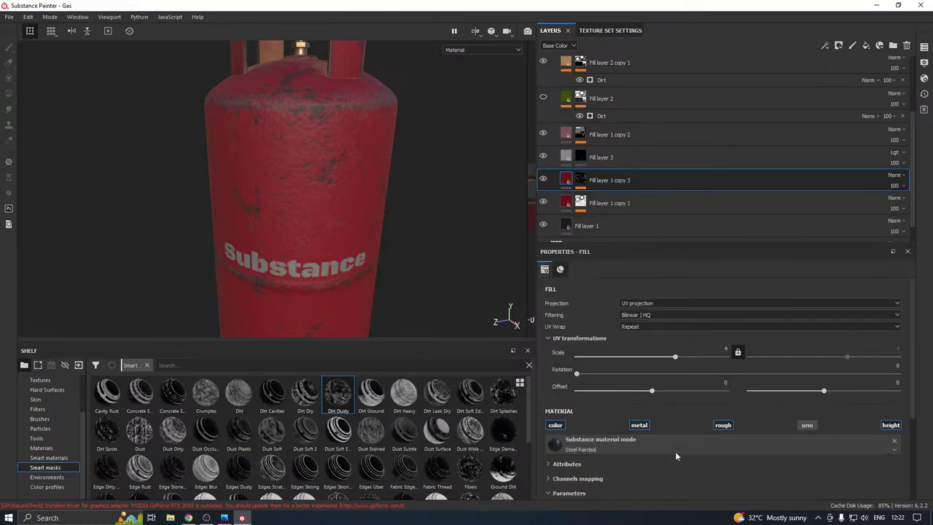
scroll(641, 437, down, 4)
click(635, 401)
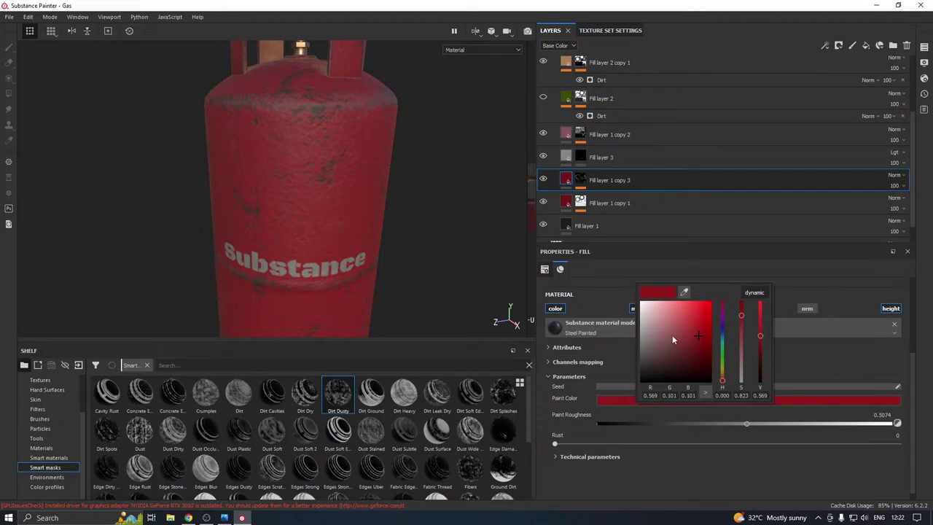
drag(674, 332, 672, 321)
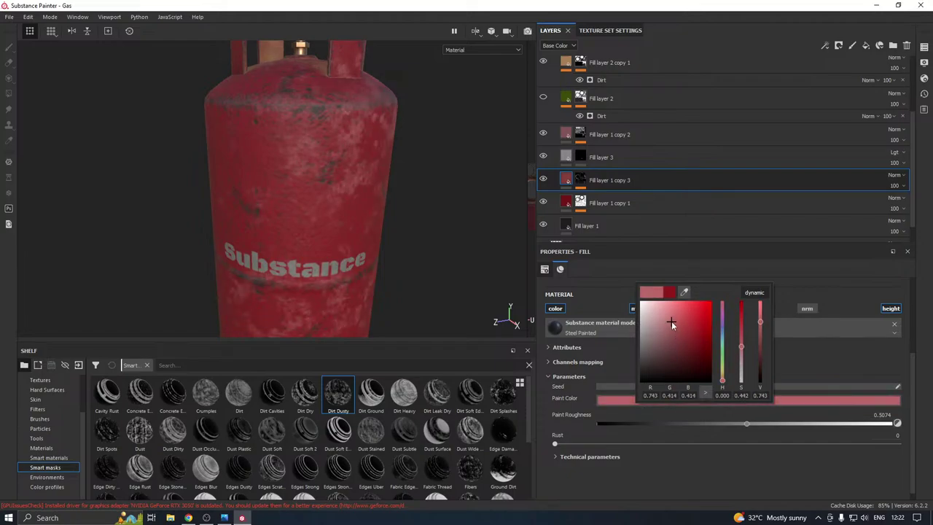
alt+drag(433, 290, 475, 276)
alt+right_drag(375, 300, 291, 252)
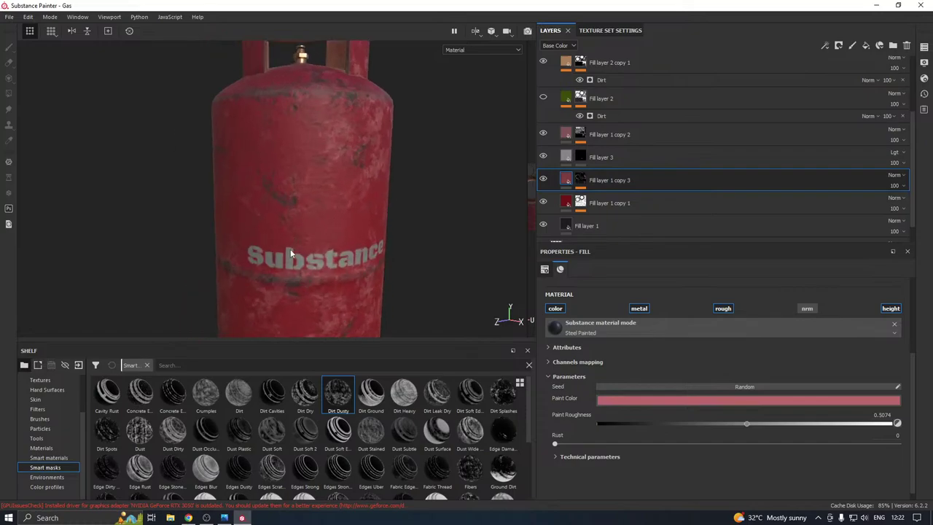
alt+middle_drag(279, 276, 312, 157)
alt+drag(332, 188, 337, 177)
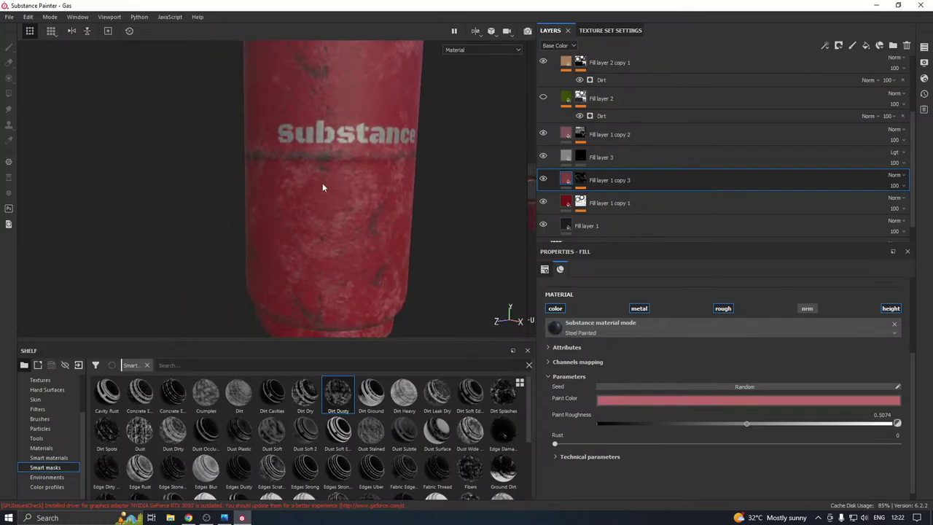
Replace the mask of Fill layer 1 copy 3 with the Dirt Leak Dry smart mask and check the cylinder body
right_click(600, 180)
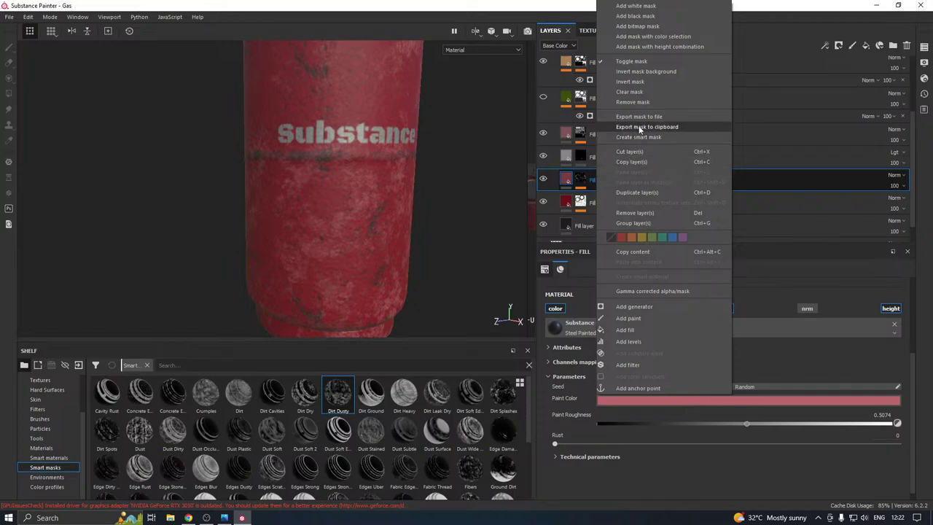
click(633, 93)
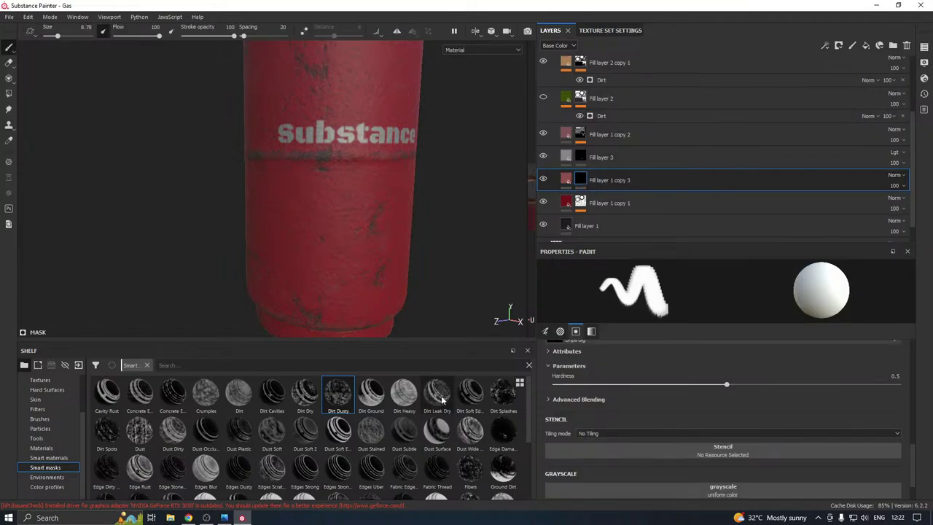
drag(441, 395, 605, 185)
alt+middle_drag(362, 184, 321, 291)
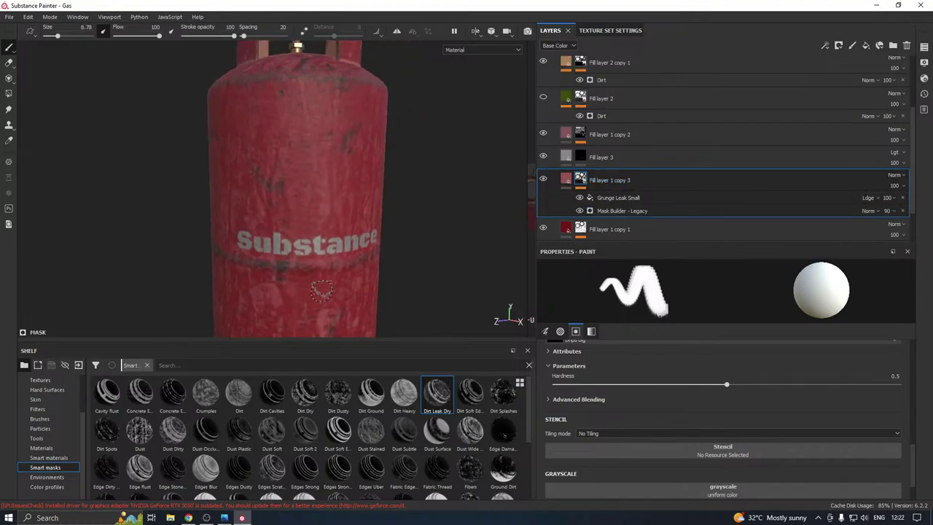
alt+drag(321, 290, 319, 269)
right_click(617, 186)
click(682, 96)
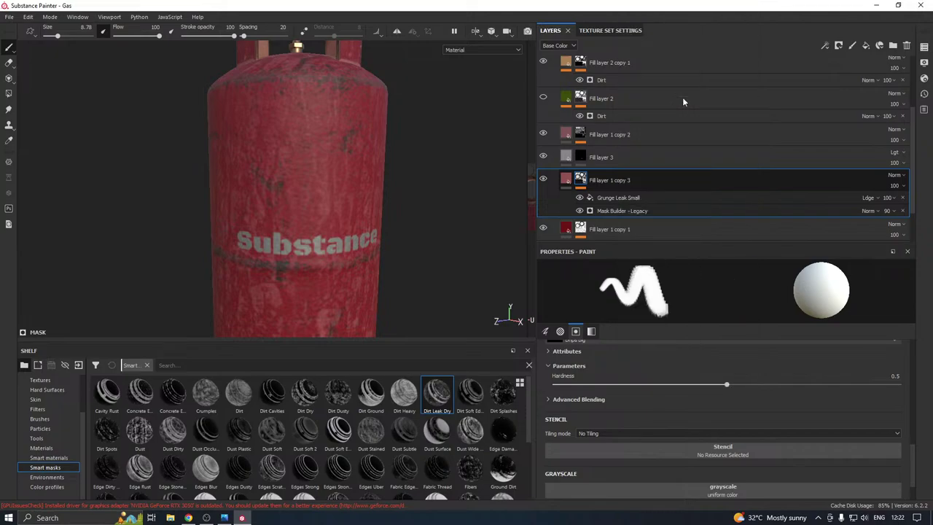
double_click(682, 97)
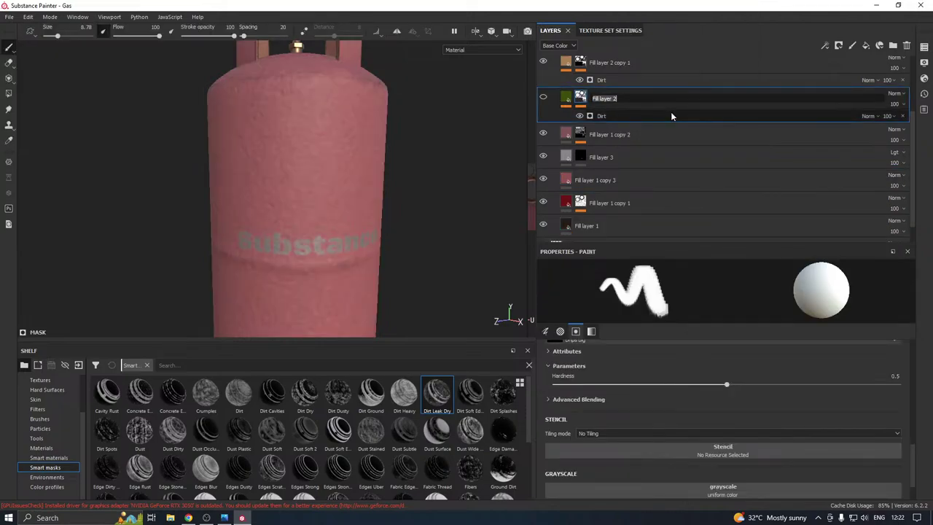
click(418, 184)
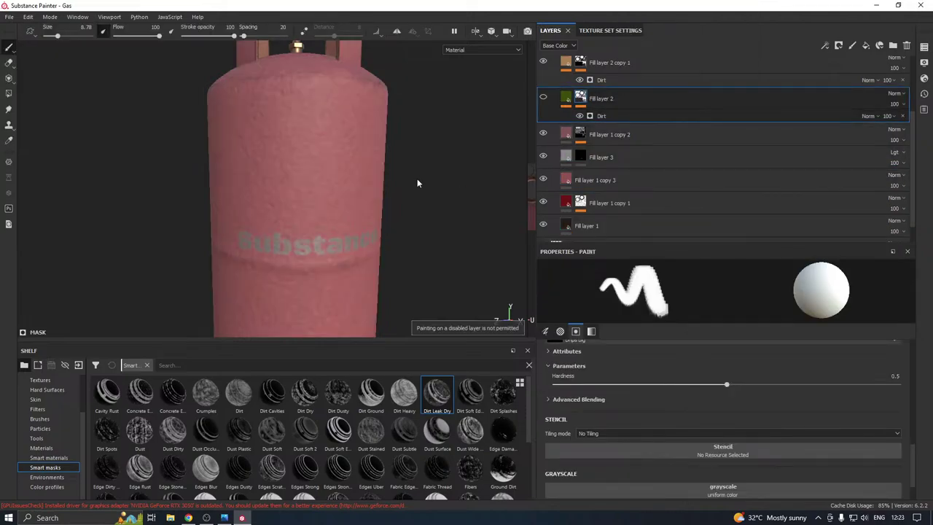
key(ctrl+z)
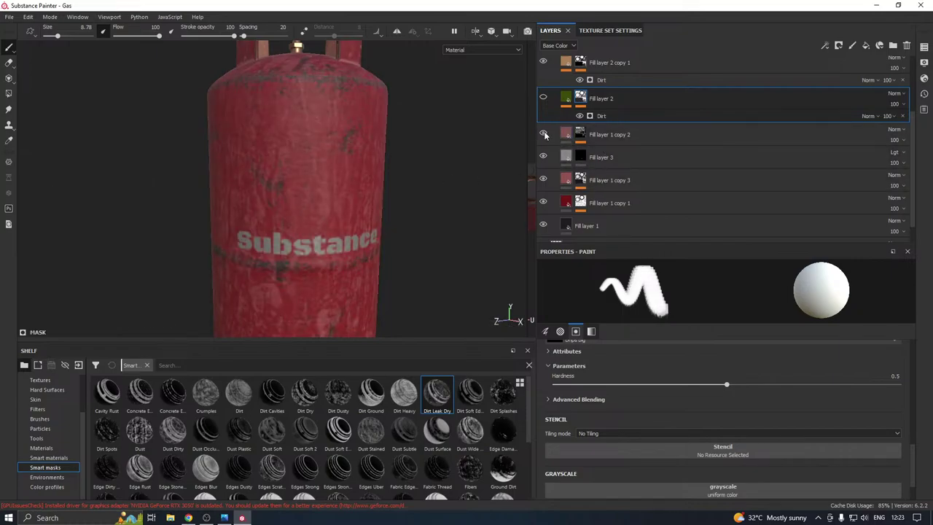
Clear the mask of Fill layer 1 copy 3 and apply the Dirt Dry smart mask to it
click(544, 180)
click(598, 181)
right_click(597, 181)
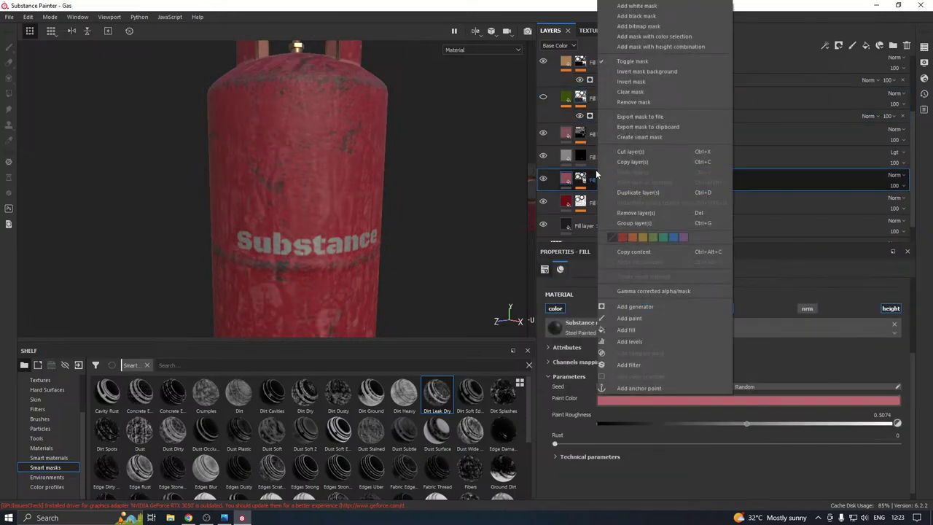
click(641, 93)
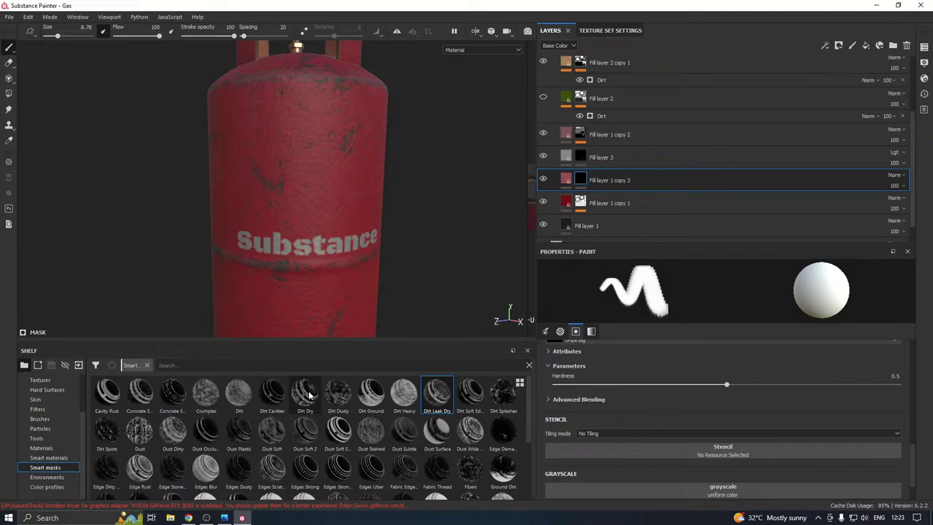
drag(310, 395, 607, 189)
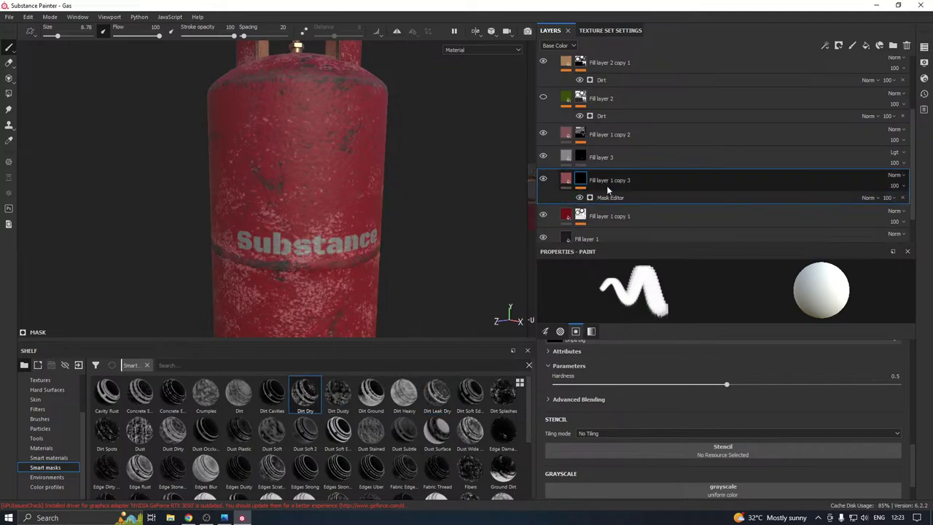
Change the Paint Color of Fill layer 1 copy 3 to a darker, muted red and review the cylinder
click(568, 183)
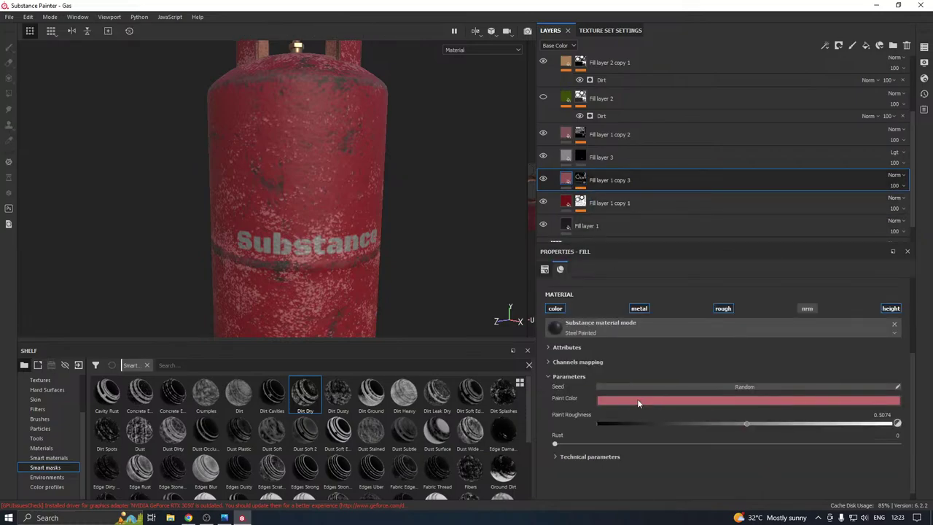
click(637, 398)
mouse_move(668, 460)
mouse_down()
mouse_move(677, 474)
mouse_move(677, 463)
mouse_up()
alt+drag(365, 314, 375, 277)
alt+middle_drag(374, 277, 363, 182)
alt+drag(363, 183, 337, 175)
Clear the mask of Fill layer 1 copy 3 and apply the Dirt smart mask to it
right_click(589, 179)
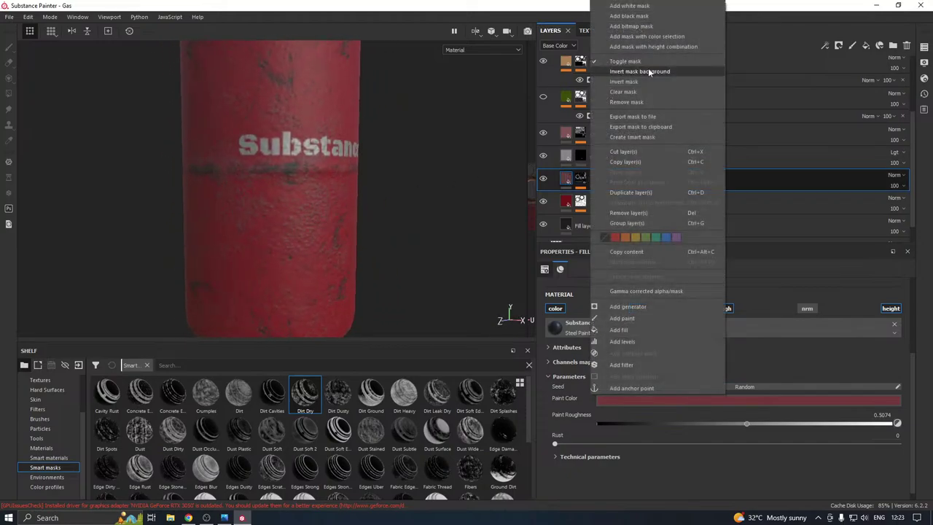
click(626, 92)
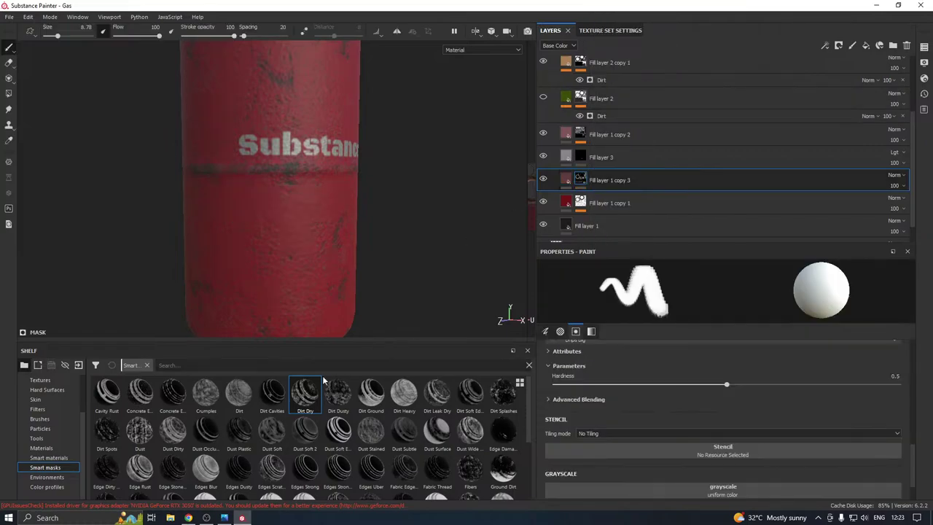
mouse_move(239, 393)
mouse_down()
mouse_move(255, 403)
mouse_move(589, 181)
mouse_up()
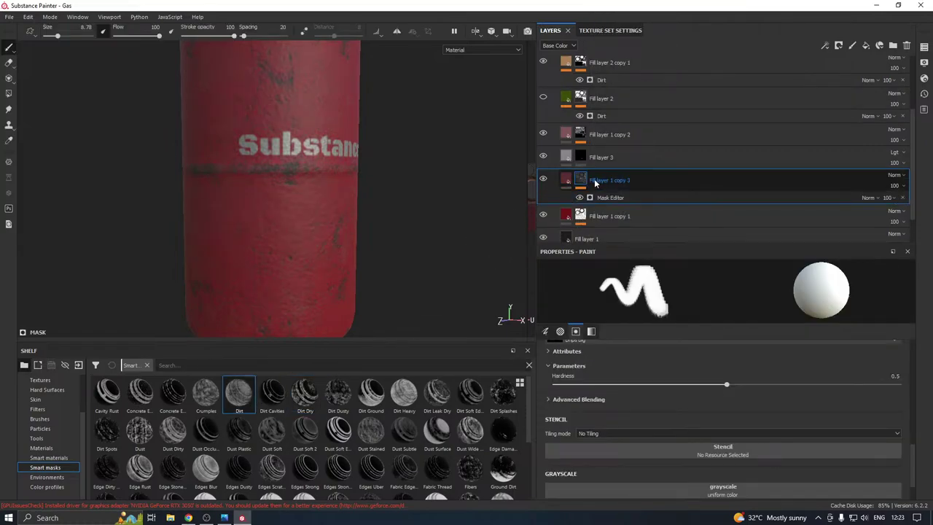
Set the Paint Color of Fill layer 1 copy 3 to a lighter muted red (0.611, 0.332, 0.332) and review the cylinder
click(566, 179)
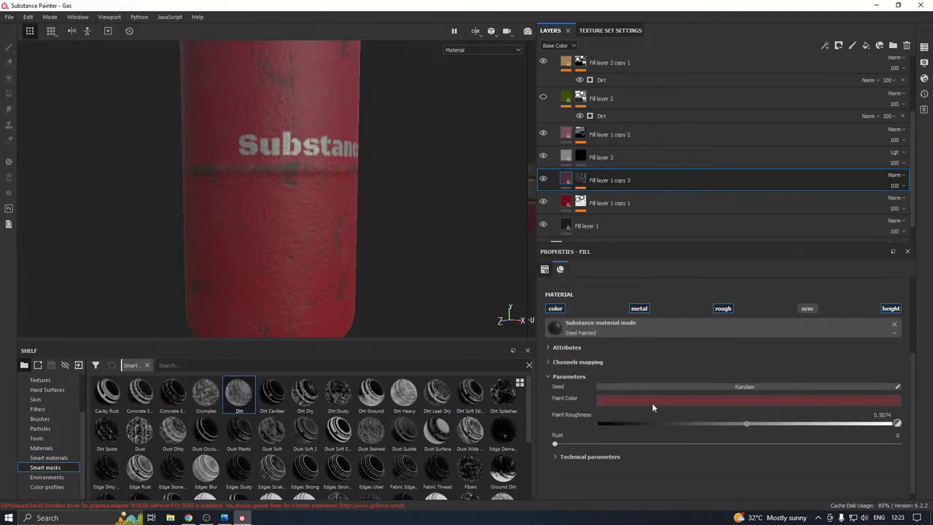
click(651, 402)
click(689, 336)
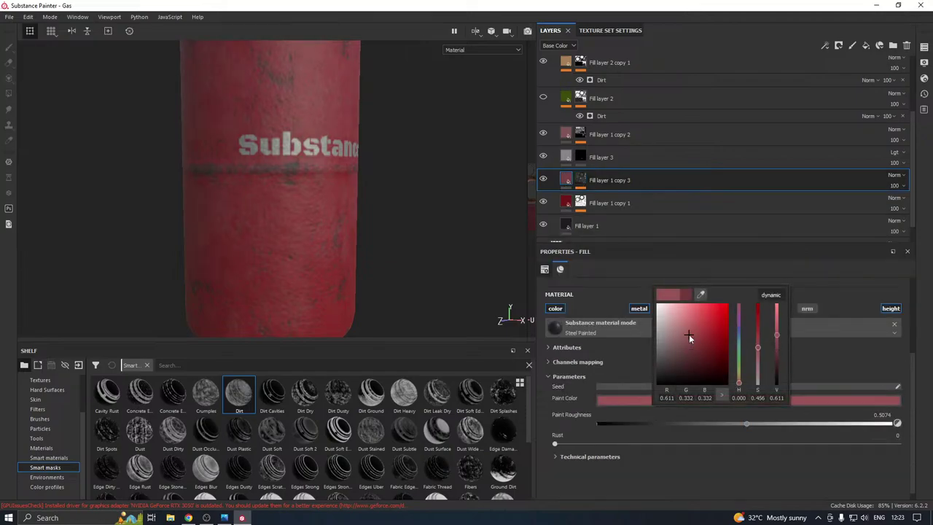
alt+drag(448, 268, 396, 246)
scroll(313, 288, down, 4)
scroll(350, 262, up, 3)
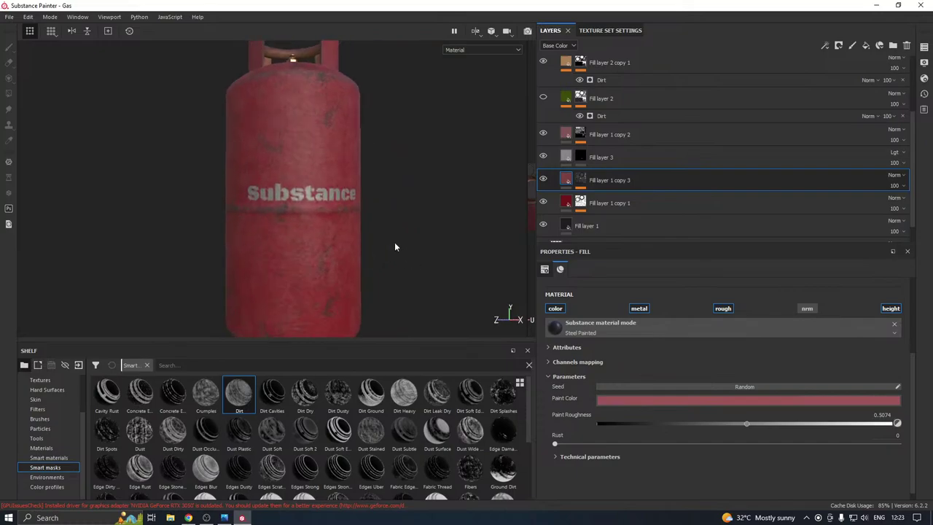
Darken the Paint Color of Fill layer 1 copy 3 to muted red (0.401, 0.218, 0.218) and check the lettering area up close
click(620, 400)
click(656, 475)
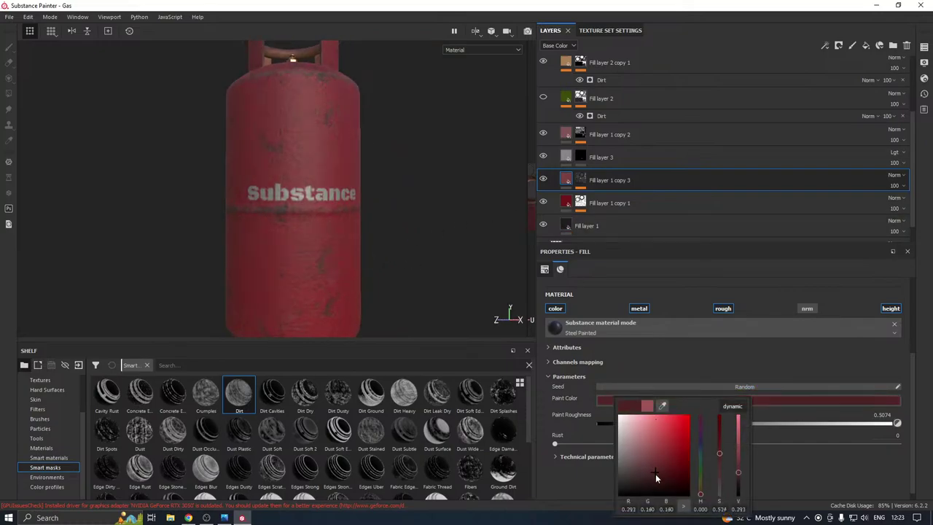
mouse_move(656, 477)
mouse_down()
mouse_move(654, 490)
mouse_move(651, 421)
mouse_move(651, 465)
mouse_up()
mouse_move(349, 232)
alt+mouse_down()
mouse_move(249, 267)
mouse_move(332, 232)
mouse_move(386, 241)
mouse_move(389, 260)
mouse_move(348, 276)
mouse_move(344, 227)
mouse_move(375, 212)
mouse_move(307, 252)
mouse_move(504, 174)
mouse_move(333, 225)
mouse_move(335, 235)
alt+mouse_up()
scroll(343, 265, down, 3)
scroll(293, 250, up, 5)
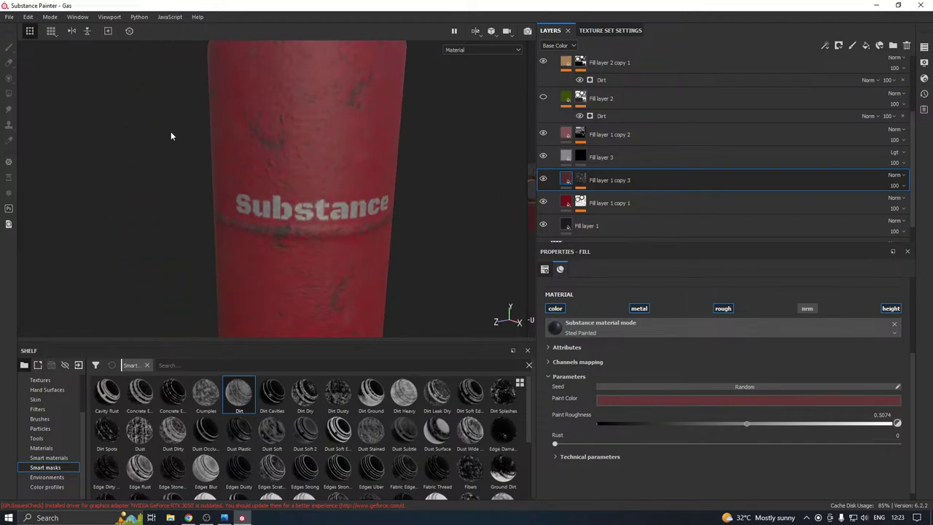
Review the whole cylinder and lighten the Paint Color of Fill layer 1 copy 3 to dusty red (0.569, 0.321, 0.321)
scroll(177, 135, down, 5)
alt+drag(177, 136, 450, 281)
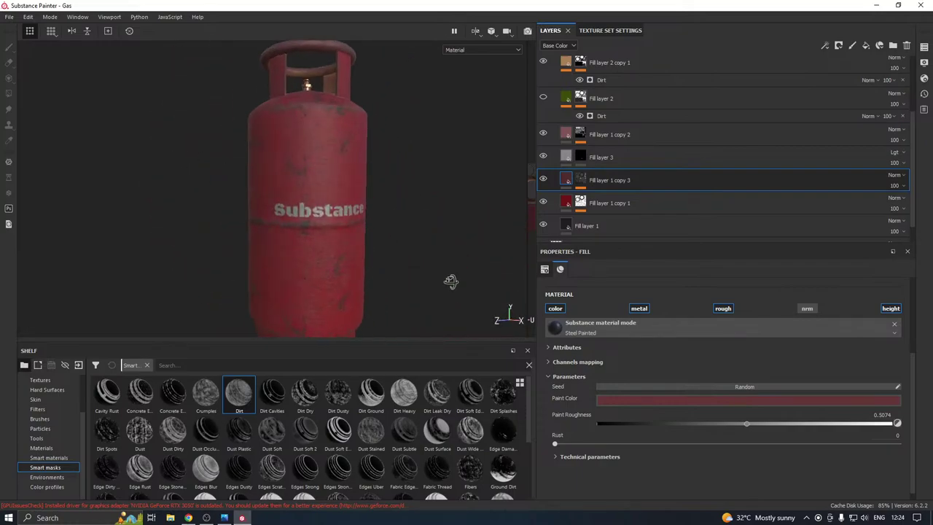
scroll(451, 281, up, 3)
click(666, 398)
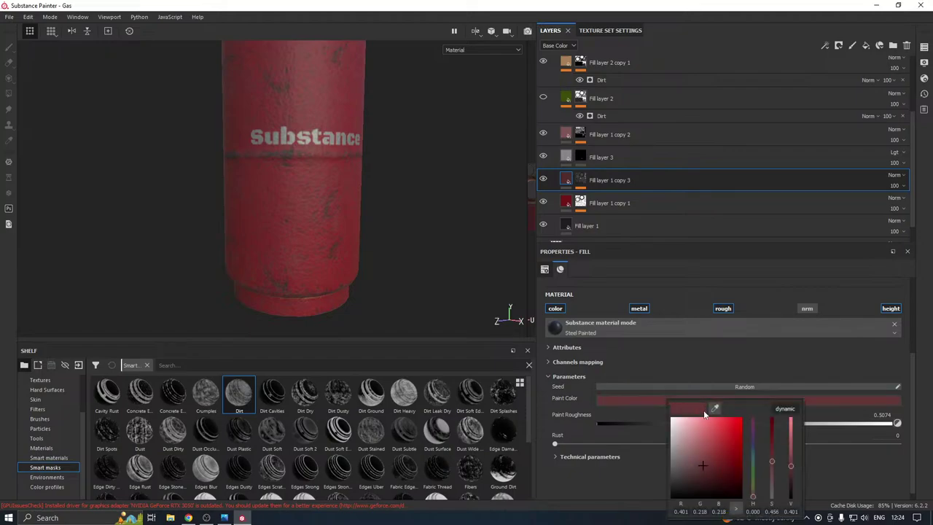
mouse_move(710, 471)
mouse_down()
mouse_move(722, 474)
mouse_move(747, 448)
mouse_move(737, 418)
mouse_move(713, 484)
mouse_move(702, 451)
mouse_up()
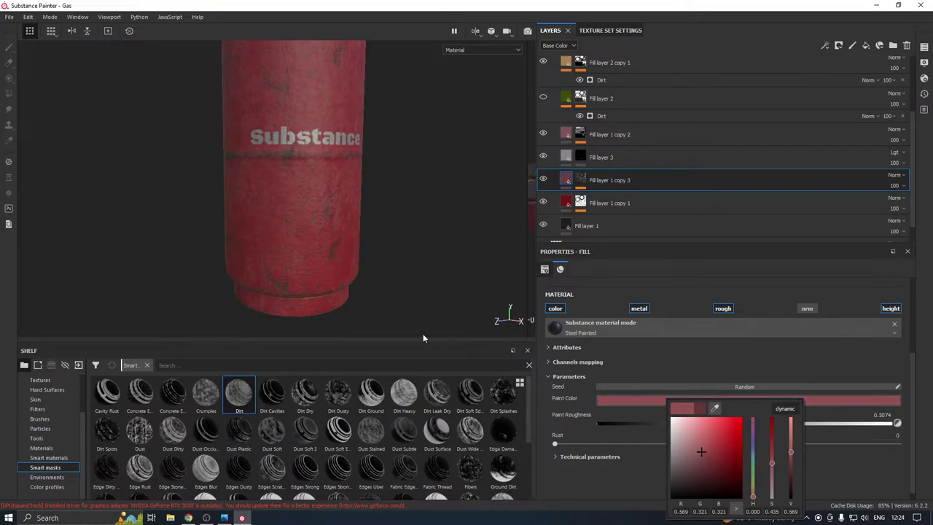
Shift the Paint Color of Fill layer 1 copy 3 to a dark brown and inspect the cylinder's body and base
mouse_move(753, 495)
mouse_down()
mouse_move(755, 485)
mouse_move(756, 496)
mouse_up()
mouse_move(707, 446)
mouse_down()
mouse_move(710, 461)
mouse_move(718, 456)
mouse_up()
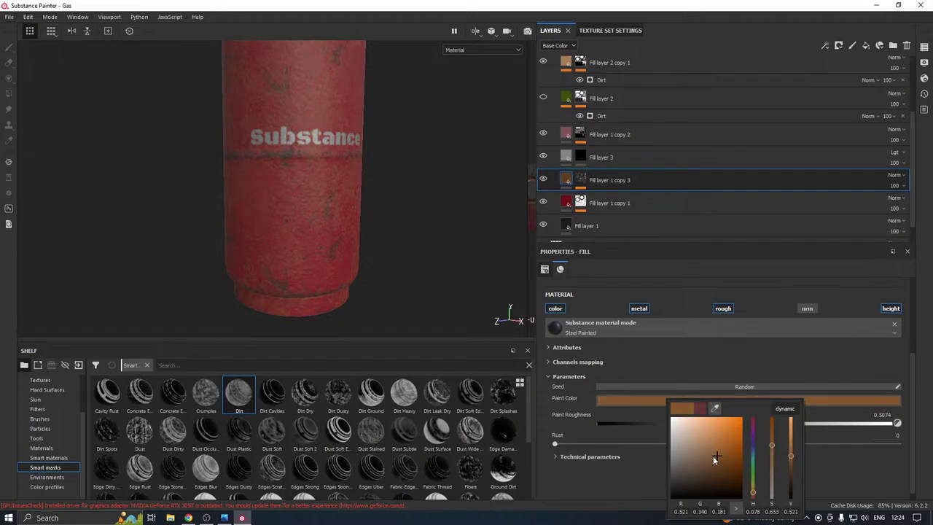
click(189, 518)
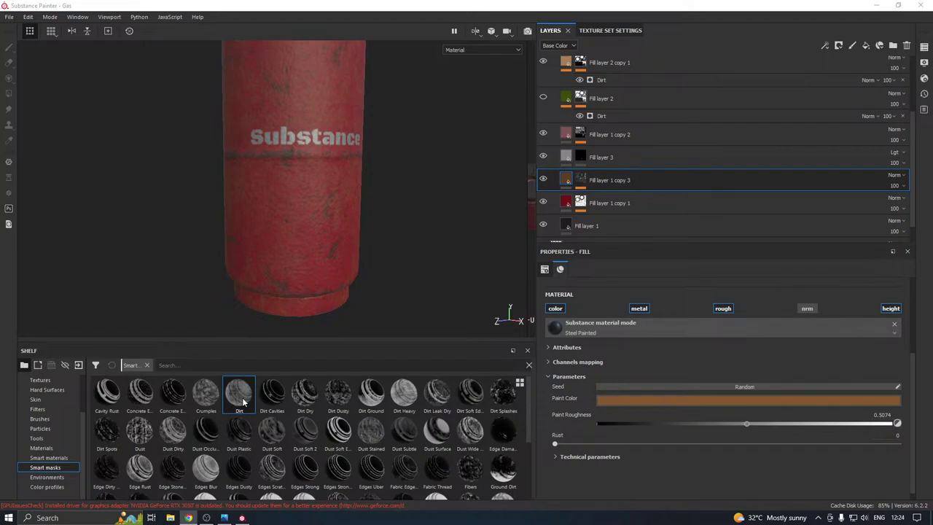
alt+drag(329, 219, 340, 196)
click(670, 402)
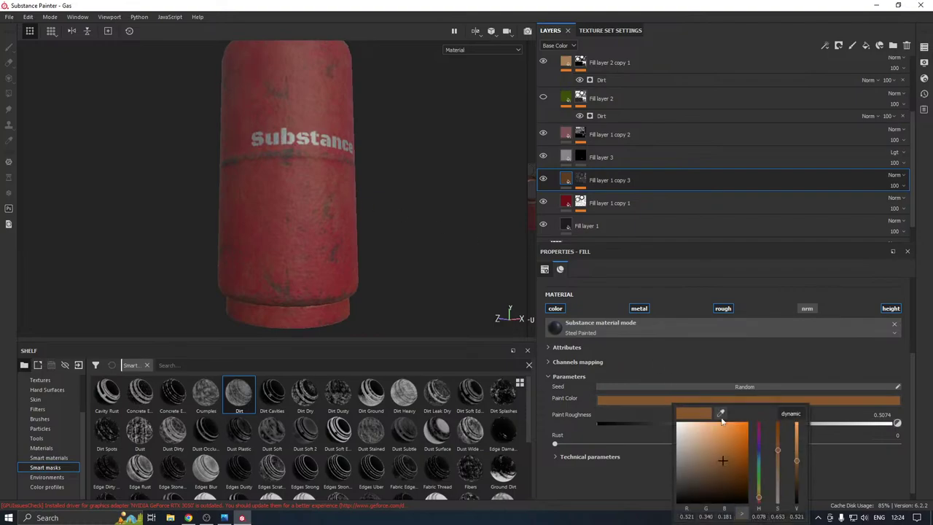
mouse_move(723, 465)
mouse_down()
mouse_move(726, 490)
mouse_move(728, 477)
mouse_move(763, 498)
mouse_up()
mouse_move(372, 224)
alt+mouse_down()
mouse_move(416, 261)
mouse_move(330, 249)
alt+mouse_up()
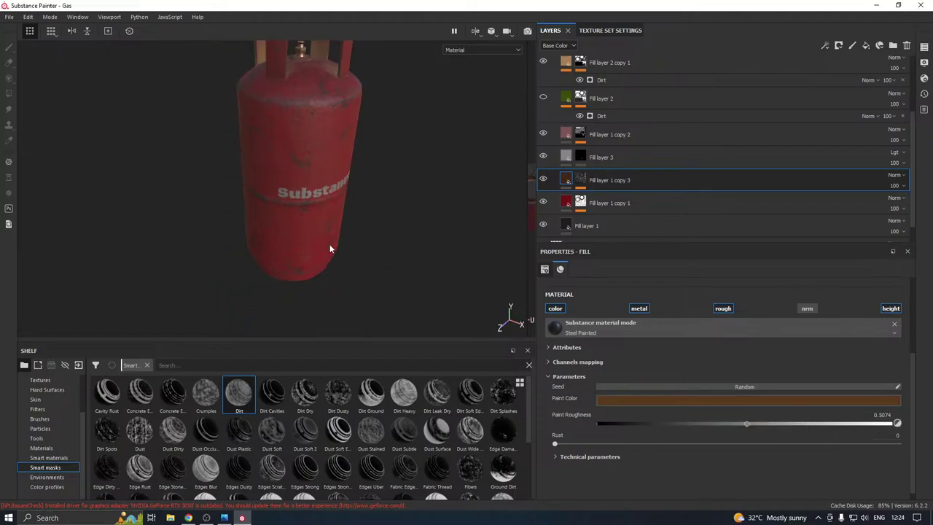
mouse_move(330, 249)
alt+right_down()
mouse_move(355, 273)
mouse_move(334, 233)
alt+right_up()
alt+drag(325, 229, 270, 206)
alt+middle_drag(289, 200, 352, 160)
scroll(343, 229, up, 5)
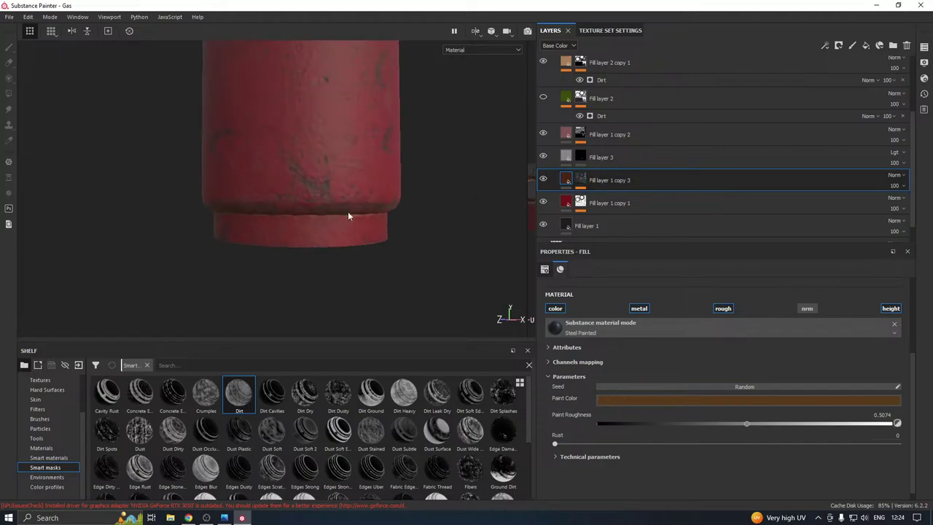
Add an Opacity channel to the texture set
click(624, 31)
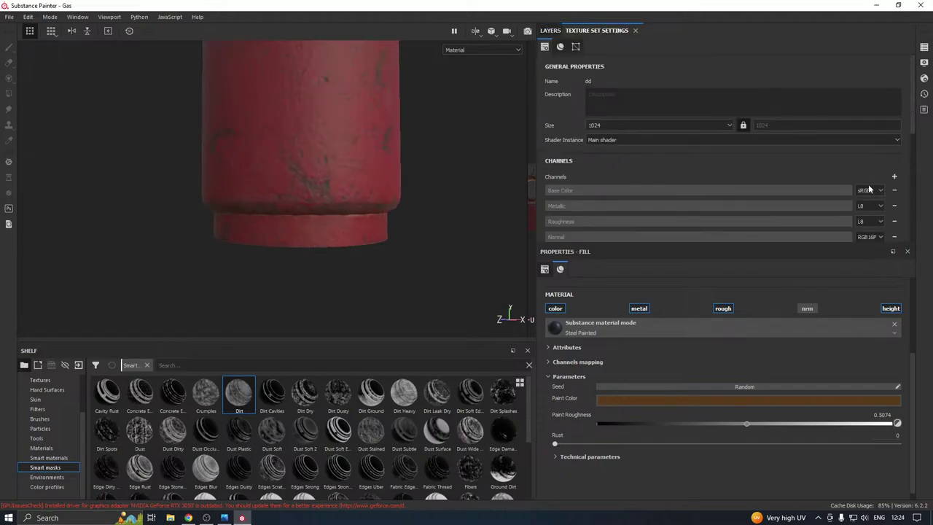
click(895, 177)
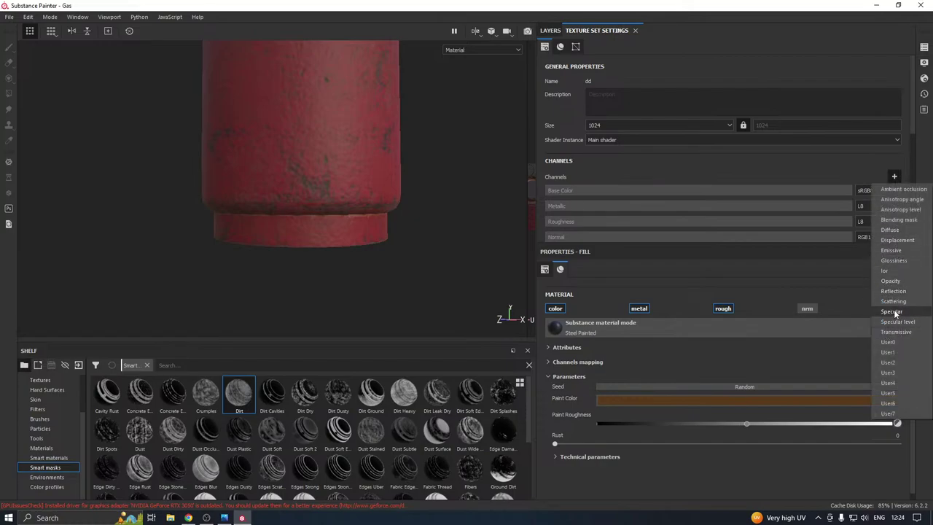
click(892, 282)
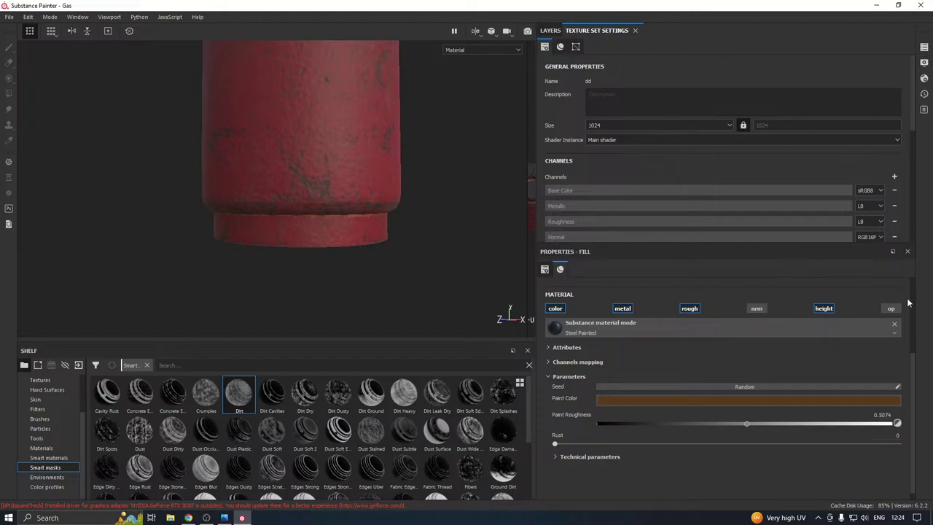
Add a new fill layer directly above Fill layer 1, give it a black mask, and check its material channel settings
click(552, 31)
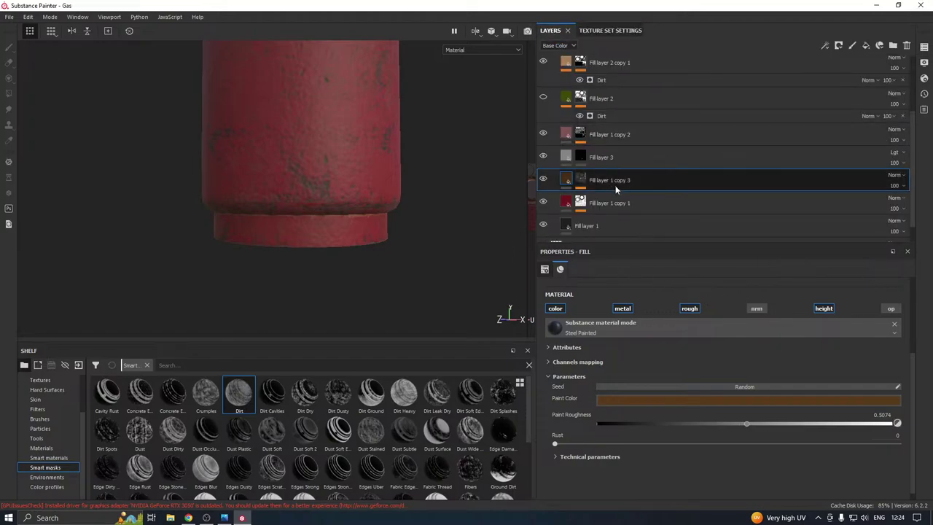
scroll(616, 187, down, 1)
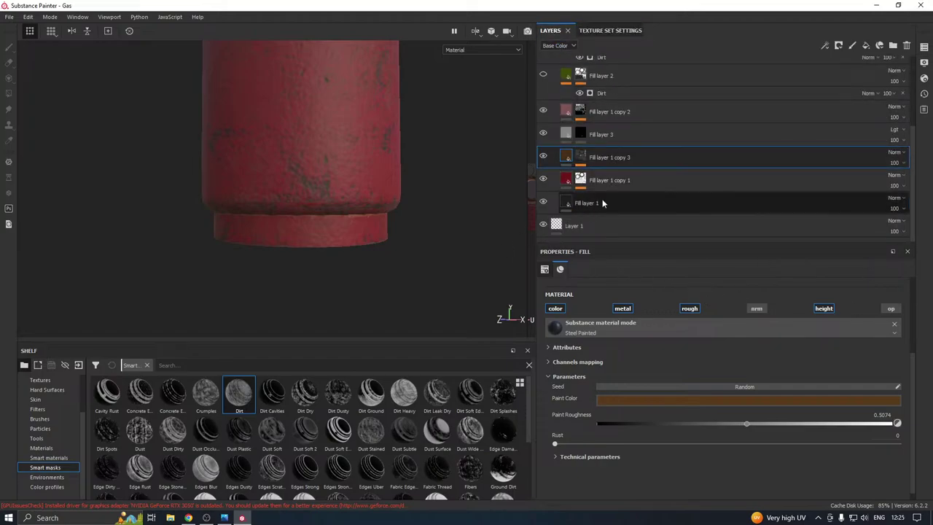
click(602, 203)
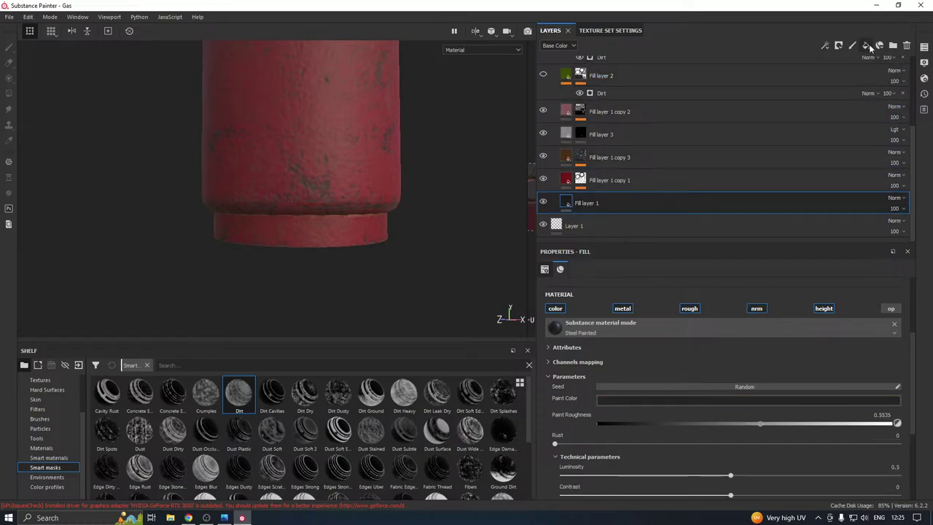
click(866, 46)
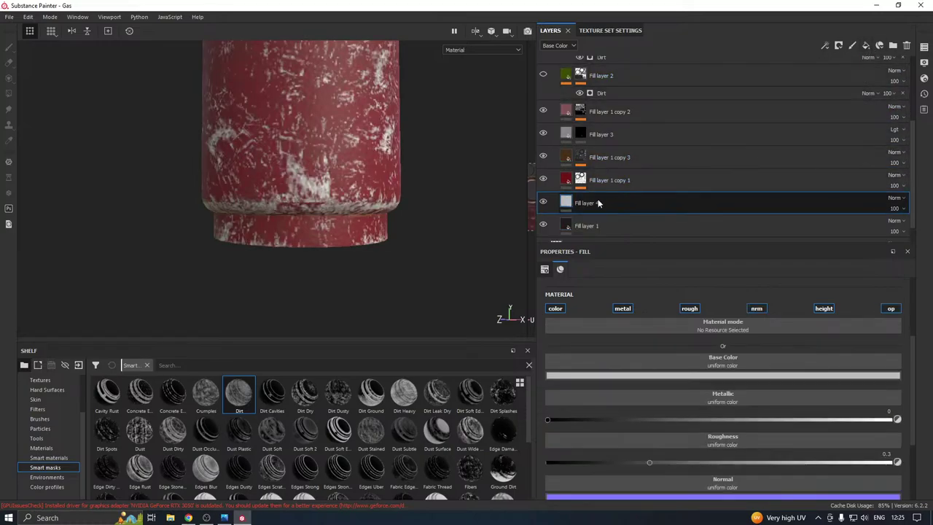
right_click(613, 202)
click(654, 17)
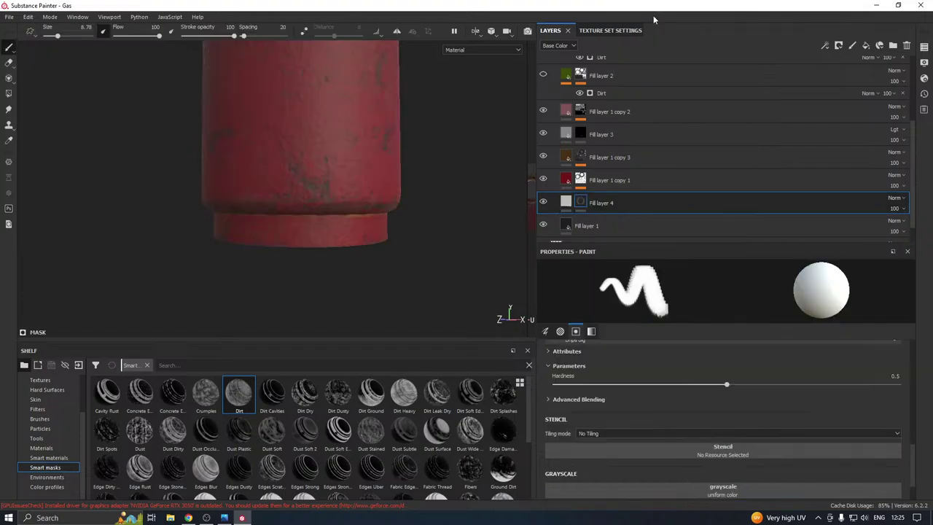
click(579, 207)
click(568, 202)
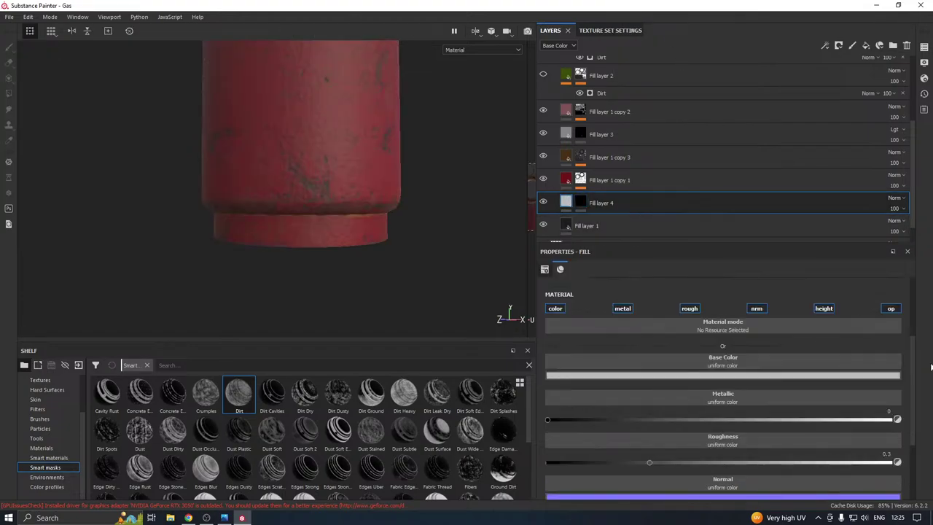
scroll(889, 293, down, 2)
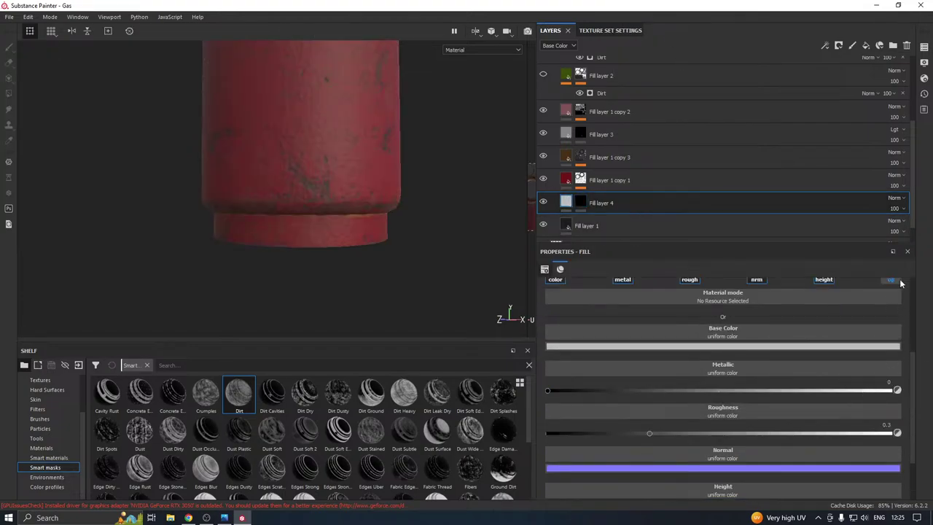
scroll(838, 374, down, 2)
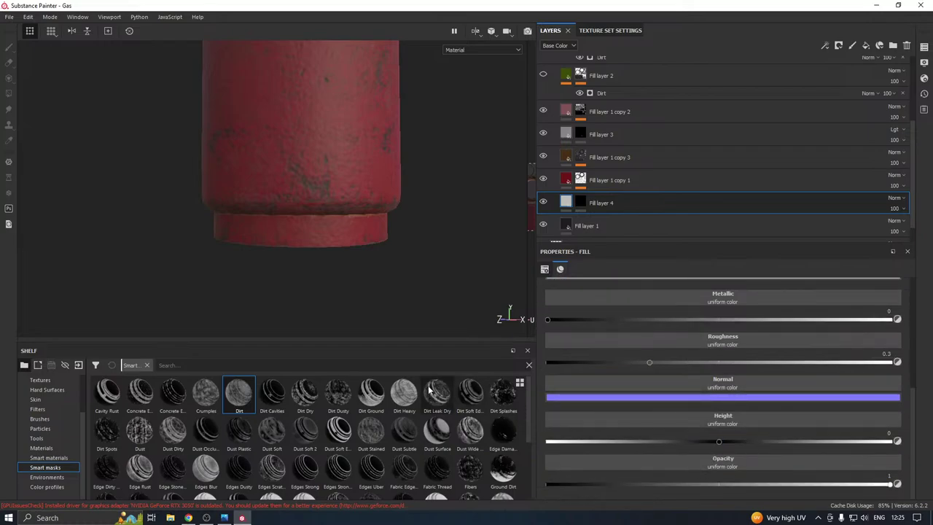
Set the brush alpha to Shape Circle Squeeze on Fill layer 4's mask and stamp an oval on the cylinder's base ring
scroll(48, 404, up, 3)
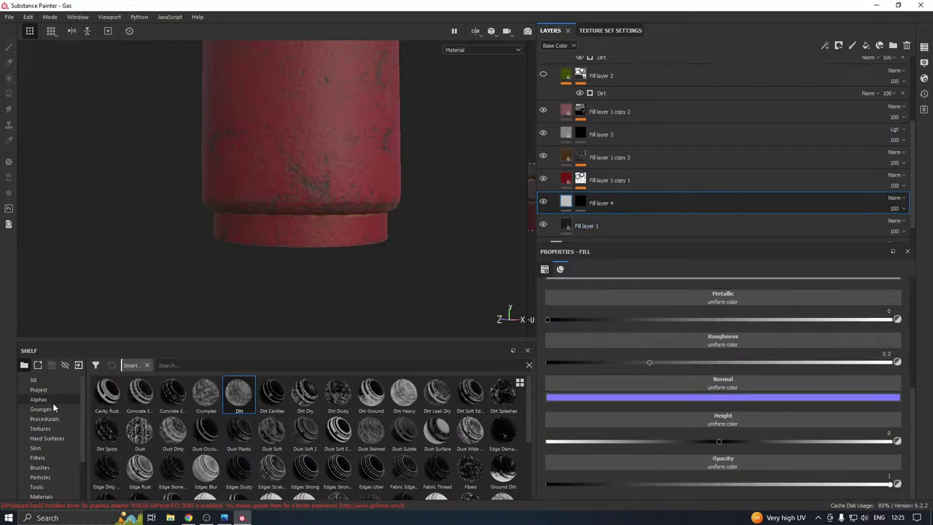
click(39, 400)
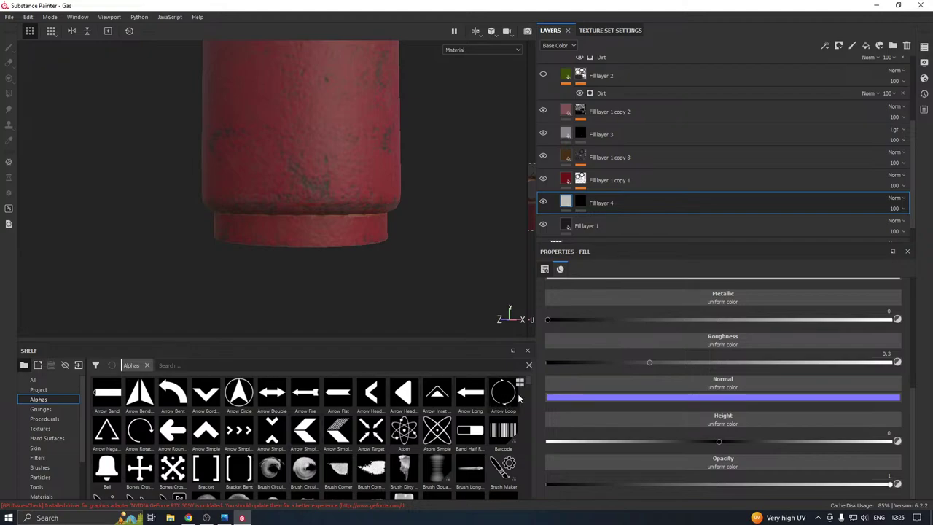
scroll(527, 394, down, 10)
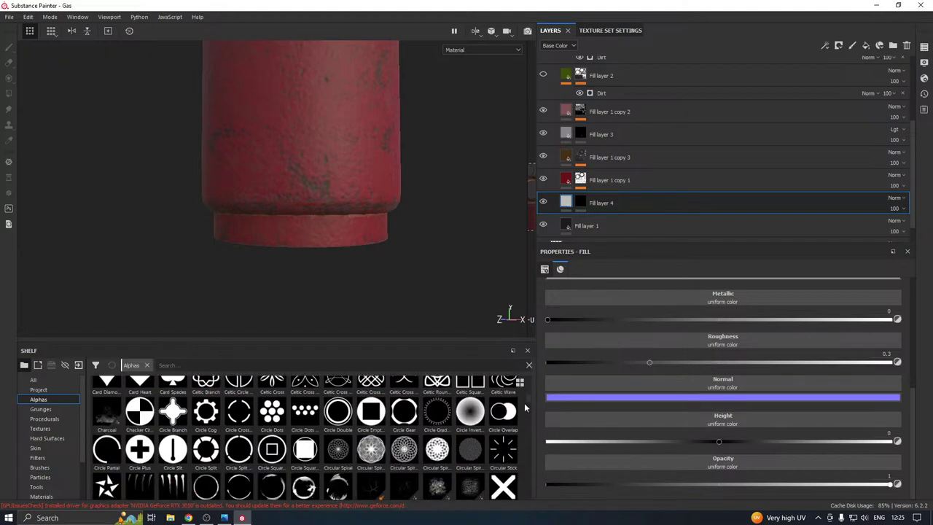
scroll(522, 411, down, 10)
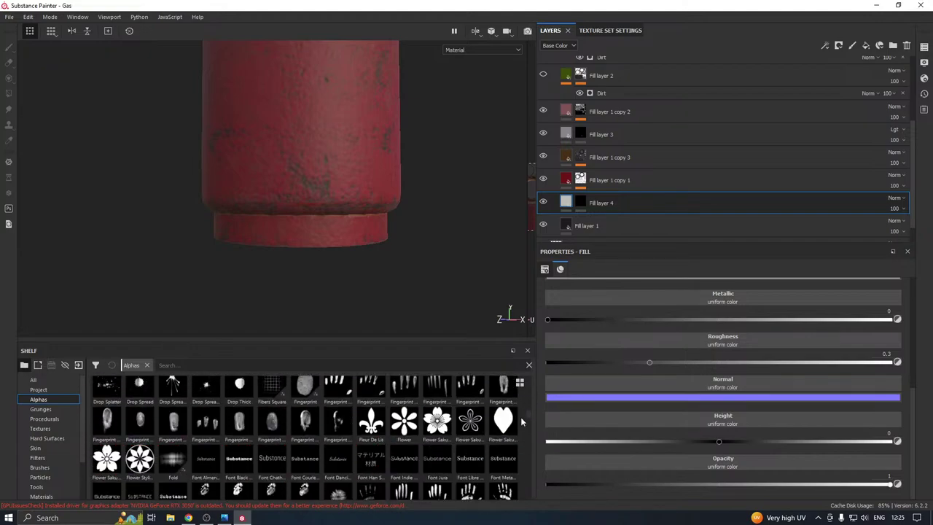
scroll(519, 430, down, 10)
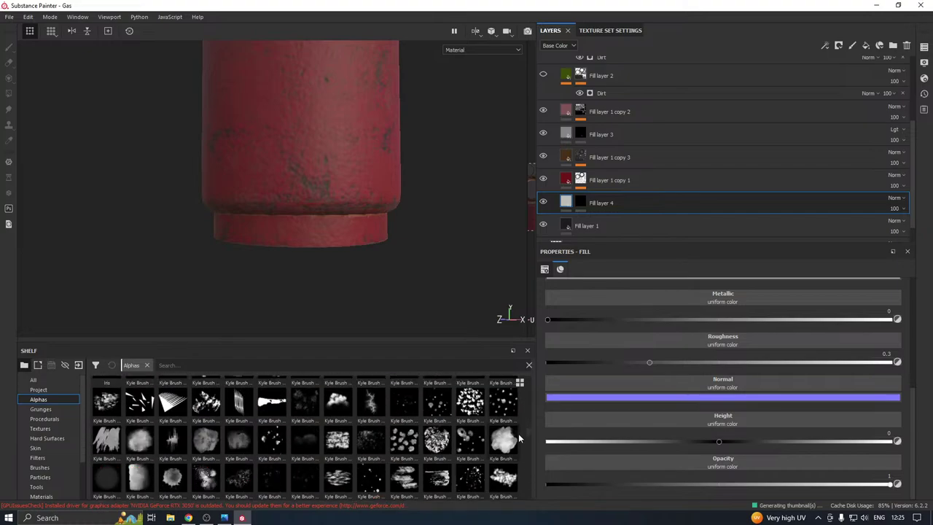
scroll(518, 448, down, 10)
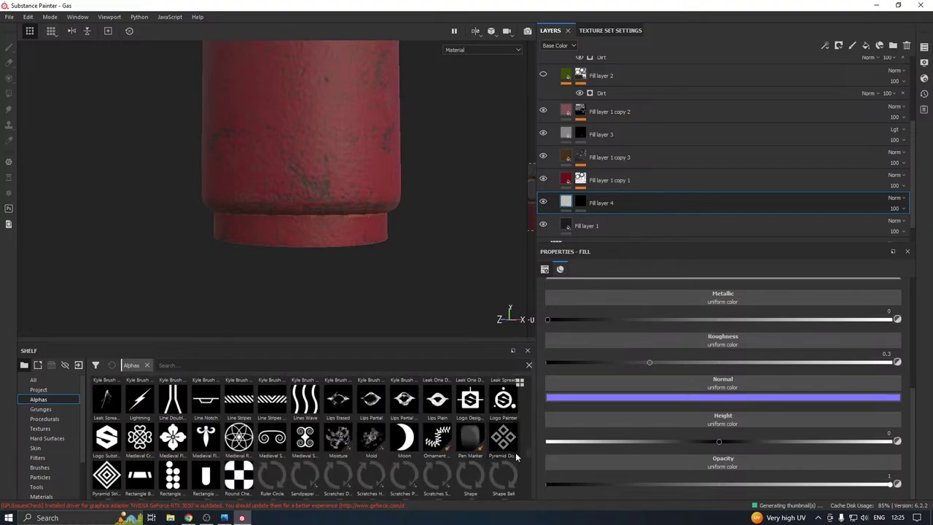
scroll(517, 460, up, 1)
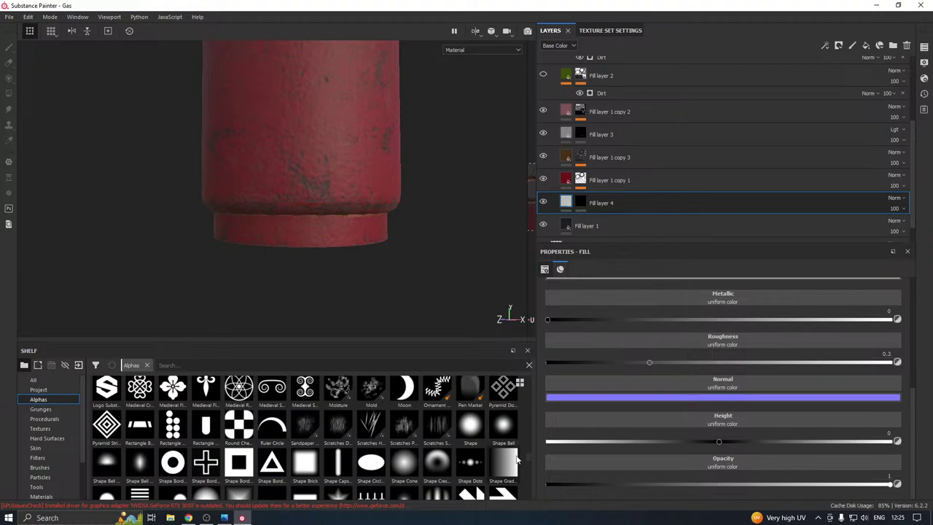
scroll(518, 459, down, 1)
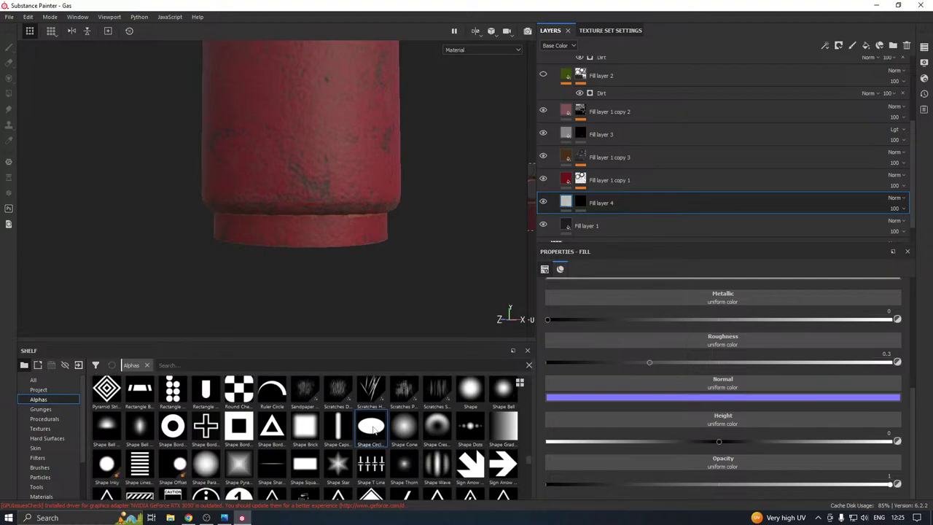
click(581, 203)
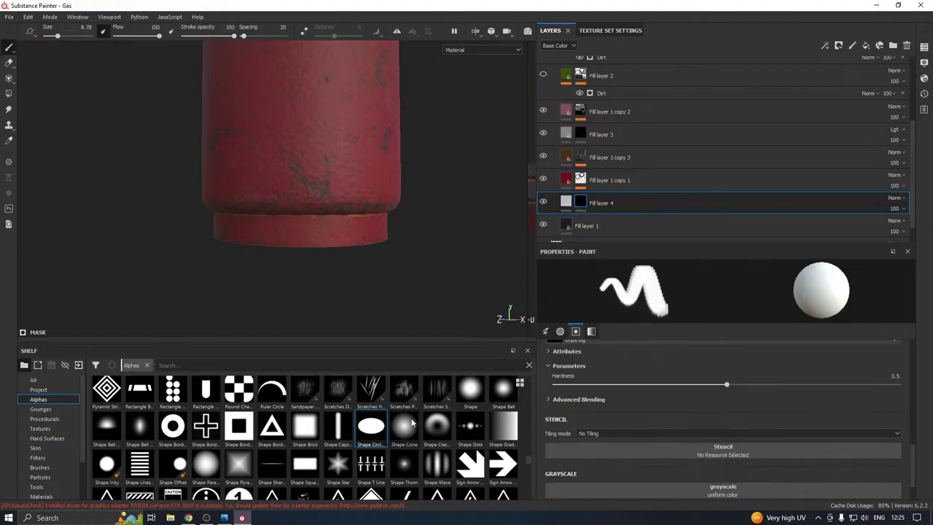
click(379, 425)
scroll(319, 232, up, 3)
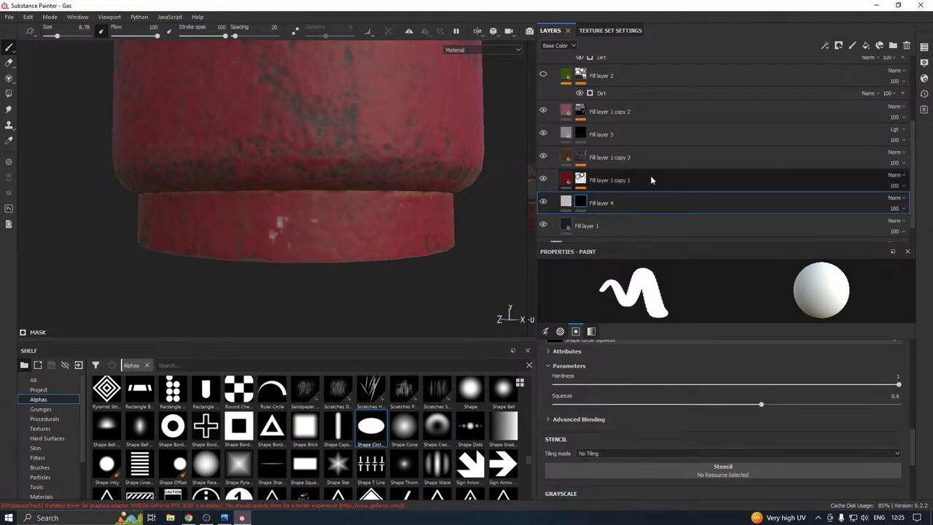
Show the shader settings and switch the main shader to pbr-metal-rough-with-alpha-test
click(565, 201)
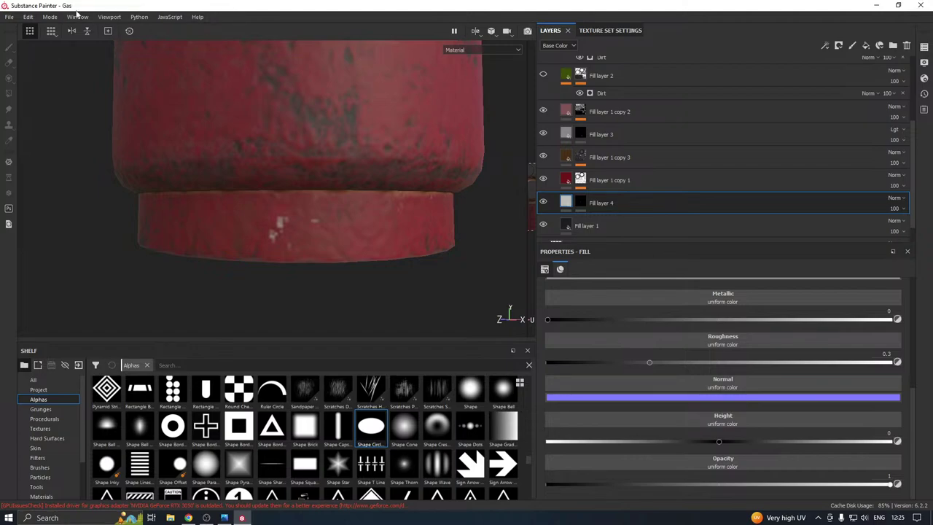
mouse_move(80, 29)
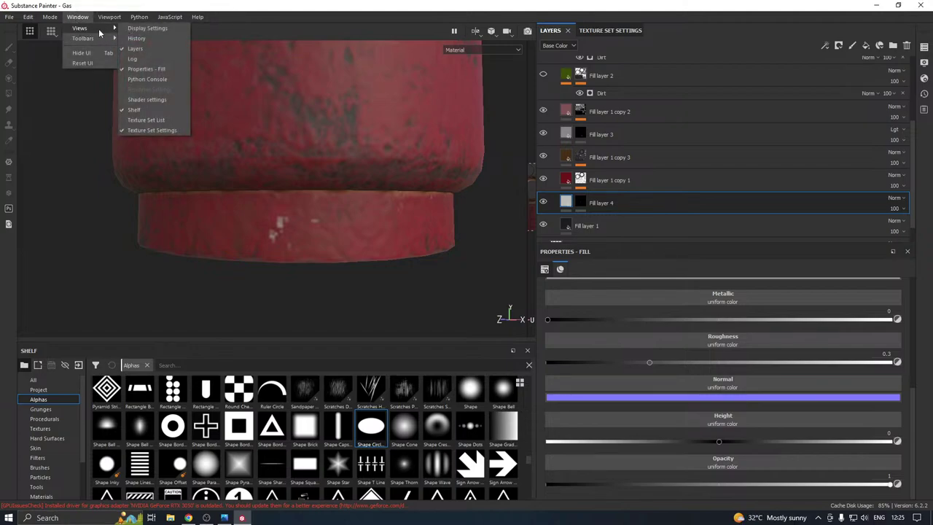
click(149, 100)
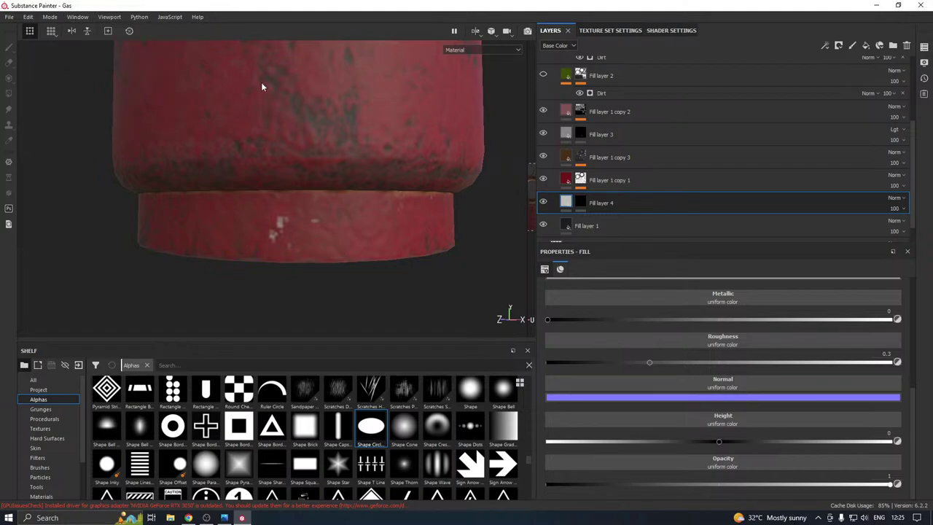
click(665, 31)
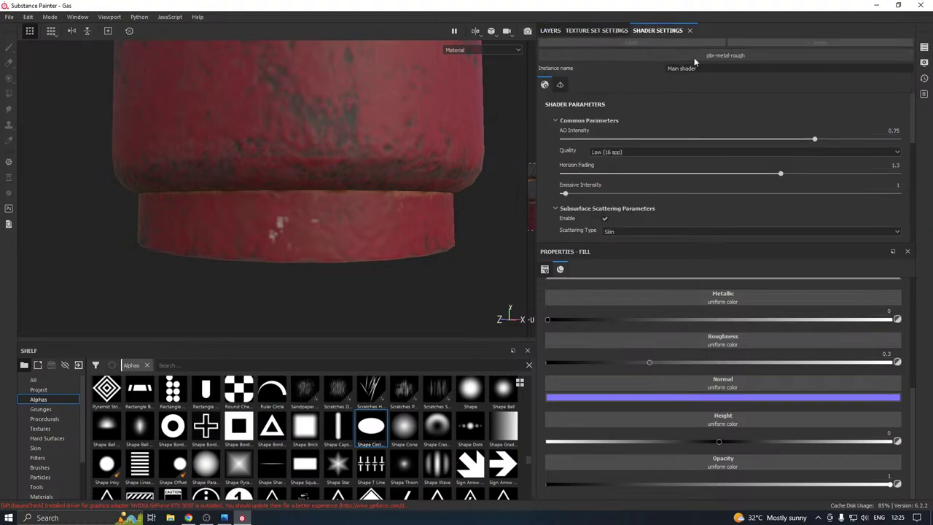
click(730, 56)
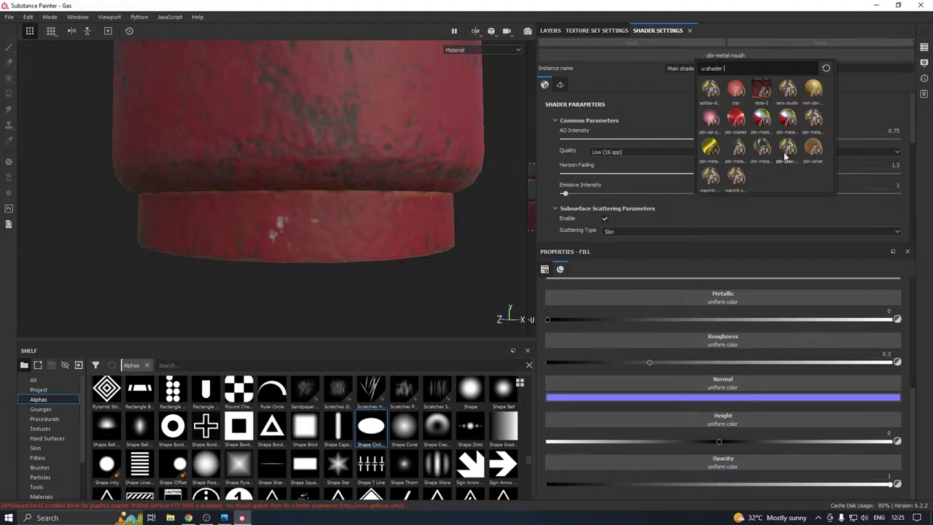
mouse_move(784, 155)
click(762, 152)
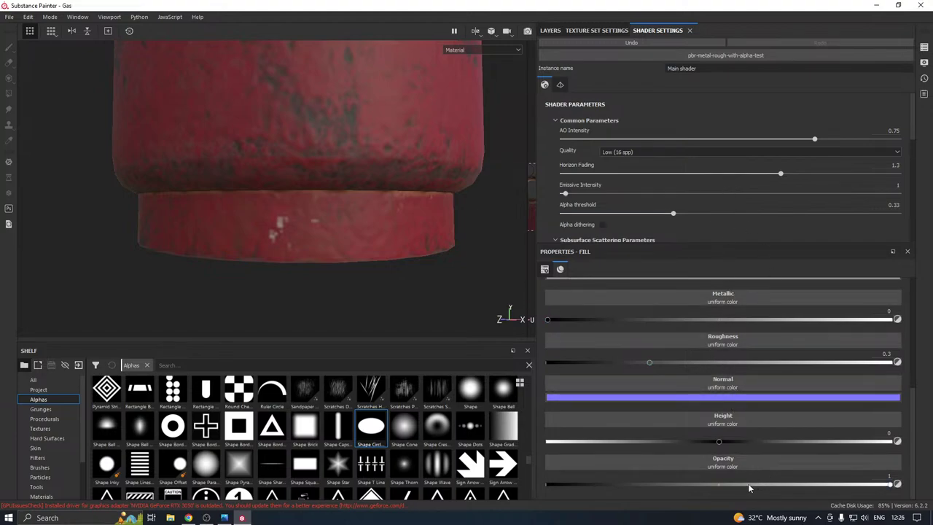
Set Fill layer 4's opacity to 0.0084 and its height to -0.4213, and check the oval cutout on the base ring
drag(744, 485, 546, 484)
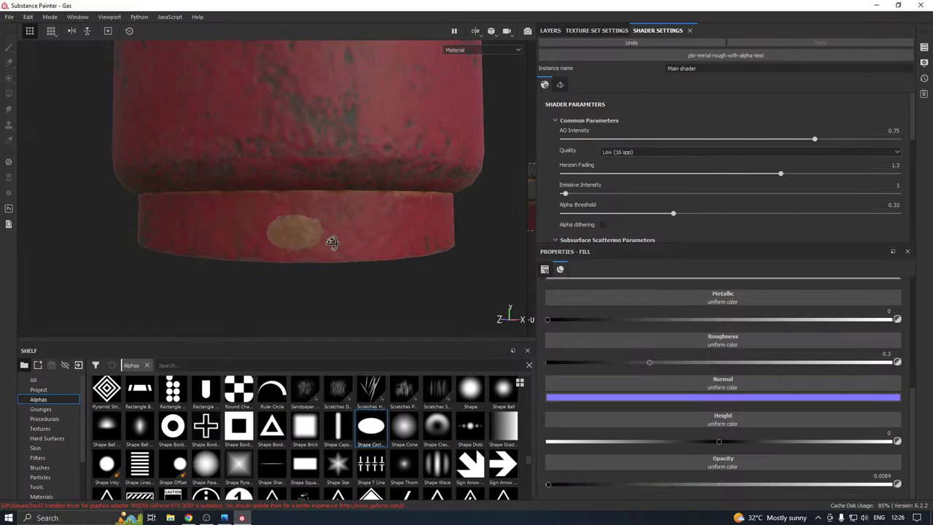
alt+drag(332, 242, 596, 253)
drag(719, 441, 710, 441)
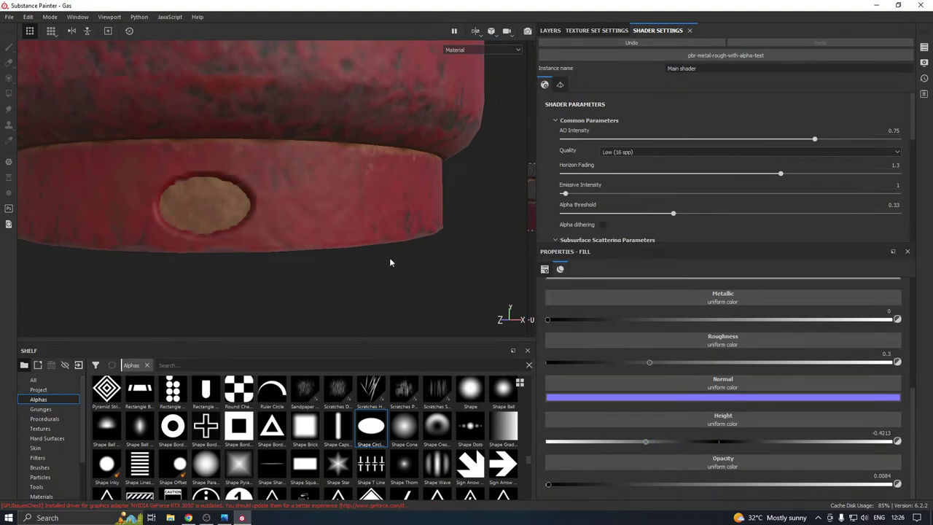
scroll(390, 262, down, 3)
alt+drag(390, 262, 359, 231)
scroll(317, 223, up, 2)
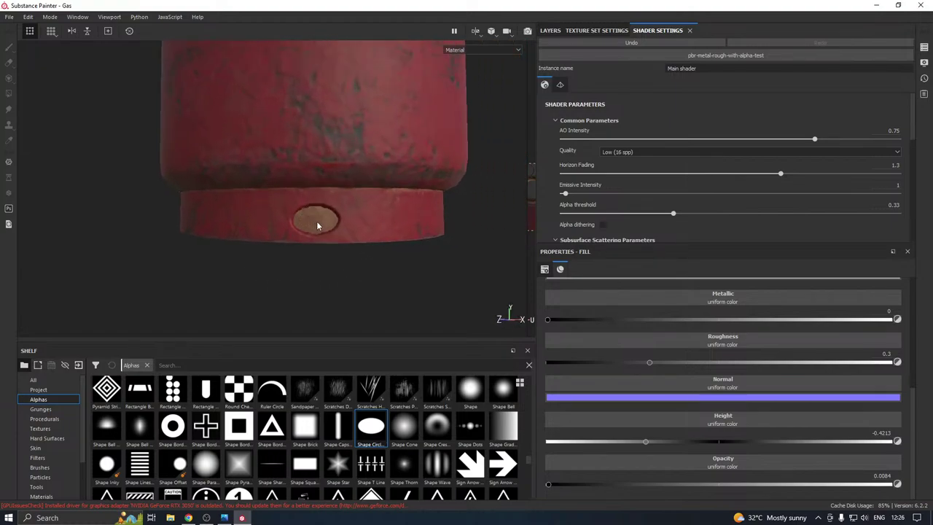
Stamp the oval on the base ring's inner wall behind the hole in Fill layer 4's mask, undoing the extra stamp outside
click(550, 30)
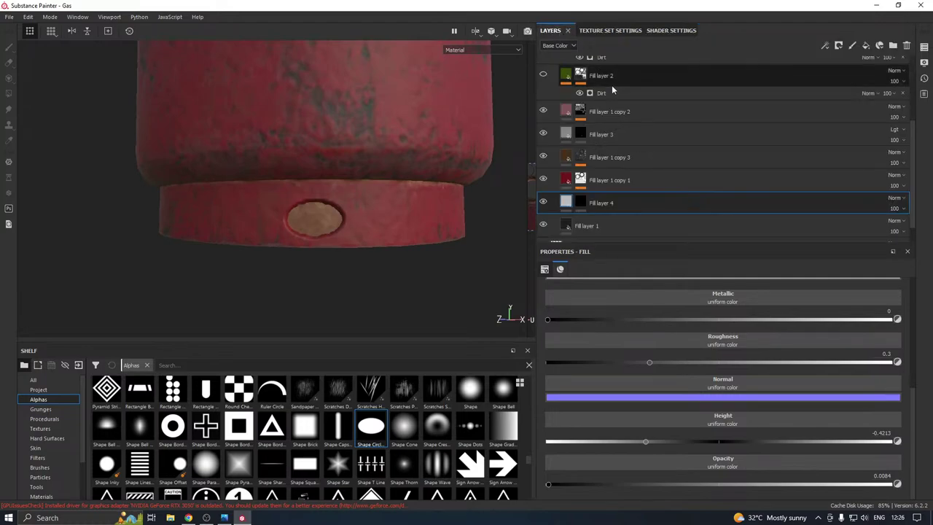
click(580, 203)
key(1)
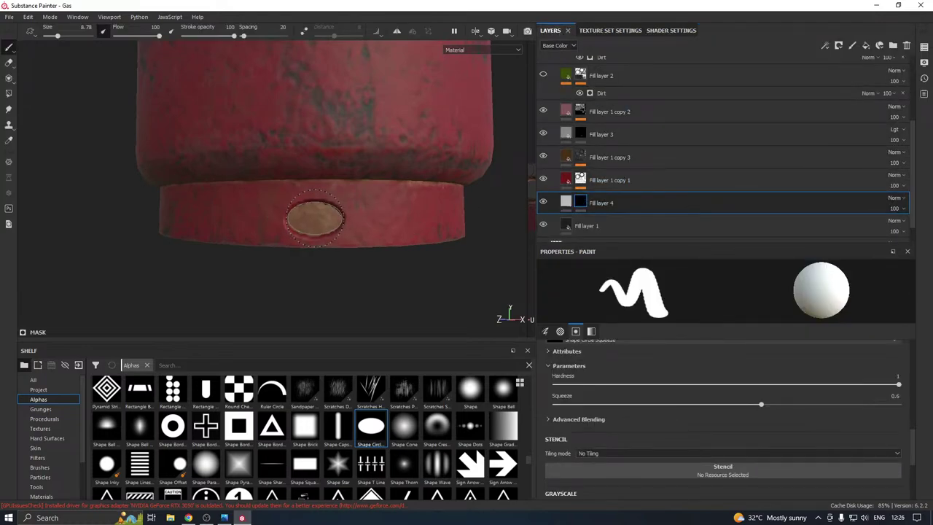
scroll(315, 218, up, 1)
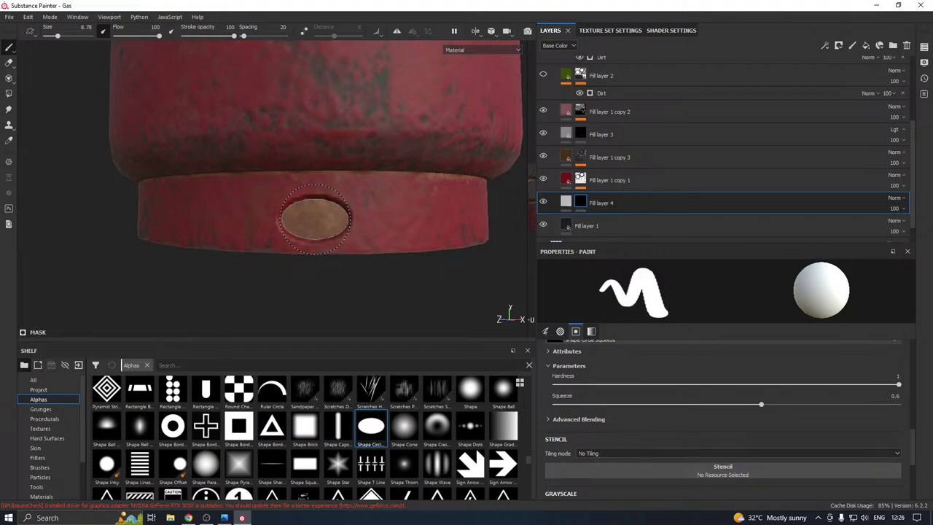
alt+drag(365, 189, 728, 194)
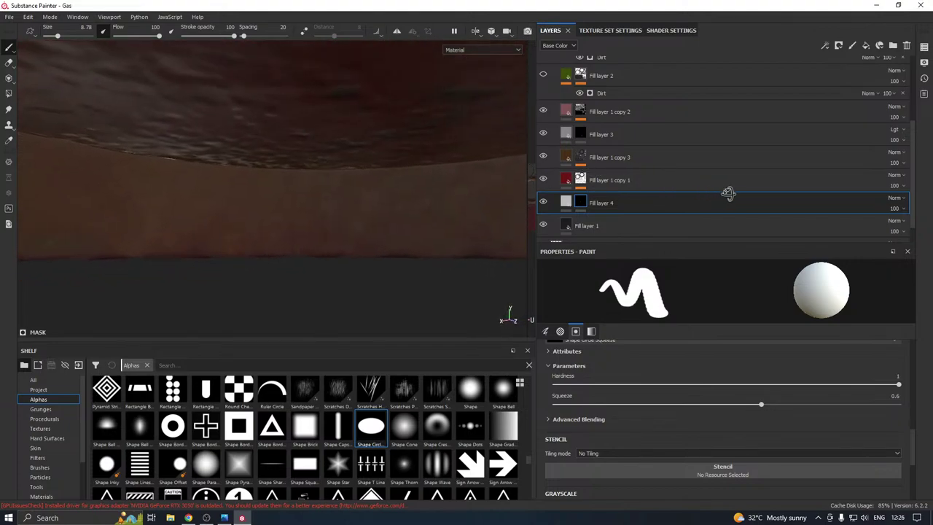
mouse_move(329, 210)
alt+mouse_down()
mouse_move(98, 204)
mouse_move(360, 194)
mouse_move(235, 214)
mouse_move(416, 192)
mouse_move(530, 199)
mouse_move(485, 200)
alt+mouse_up()
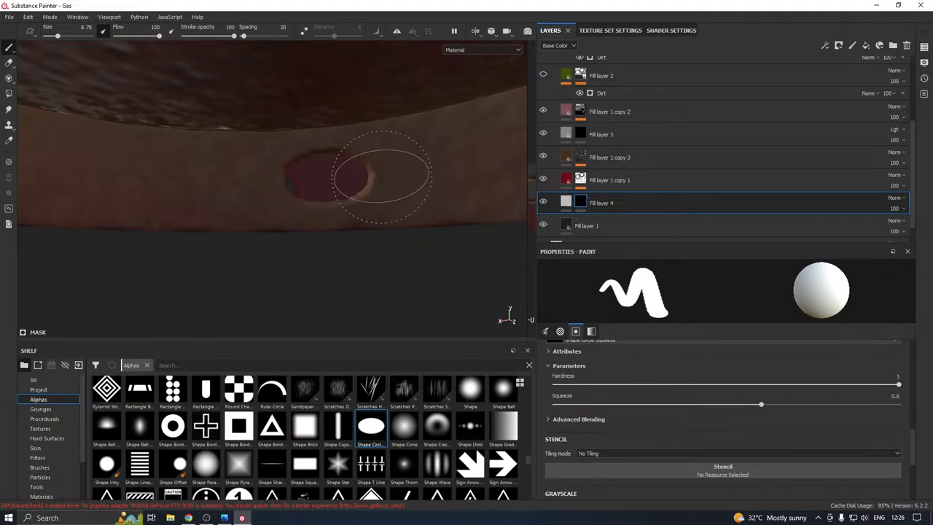
mouse_move(382, 176)
alt+mouse_down()
mouse_move(114, 183)
mouse_move(445, 182)
mouse_move(284, 186)
mouse_move(425, 187)
mouse_move(425, 206)
alt+mouse_up()
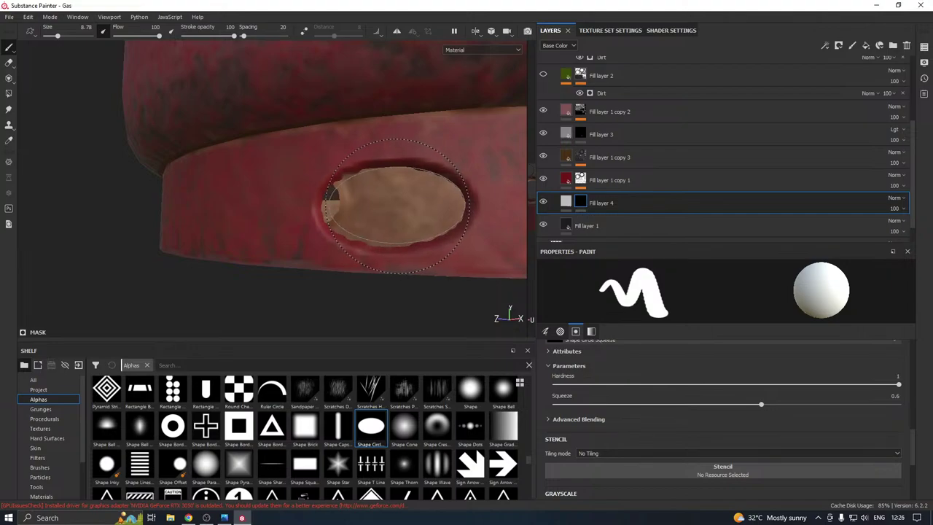
key(ctrl)
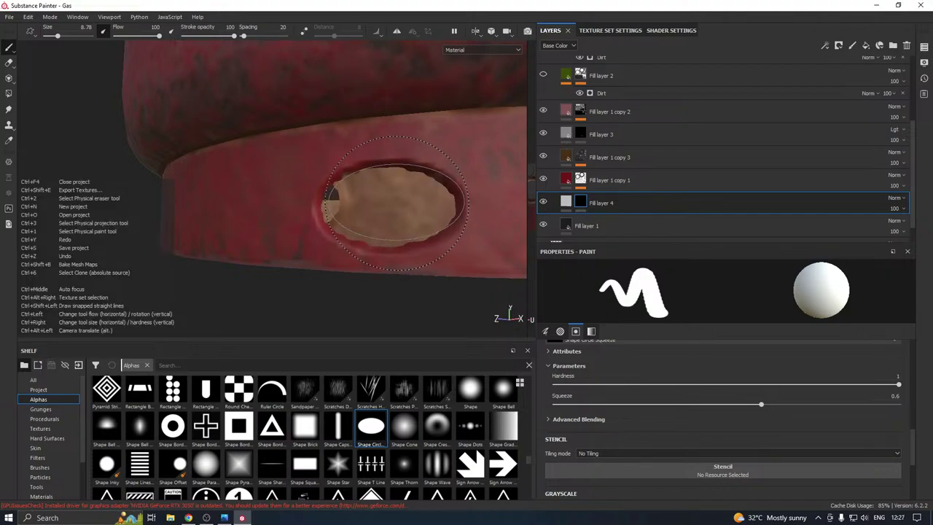
Stamp another oval on the opposite side of the base ring and compare it with the first hole
scroll(395, 200, down, 6)
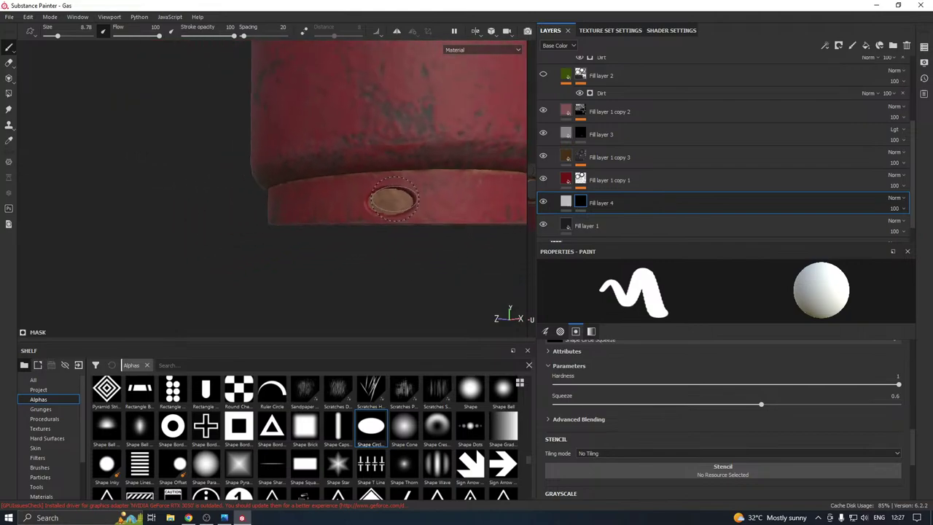
mouse_move(393, 200)
alt+mouse_down()
mouse_move(434, 229)
mouse_move(375, 224)
alt+mouse_up()
alt+right_drag(505, 214, 343, 225)
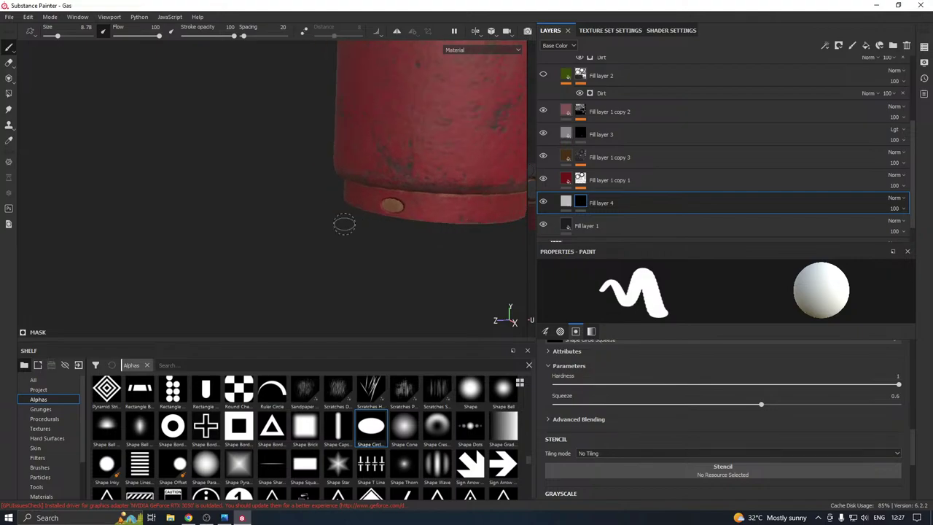
alt+middle_drag(457, 207, 229, 223)
mouse_move(229, 224)
alt+mouse_down()
mouse_move(260, 204)
mouse_move(292, 226)
alt+mouse_up()
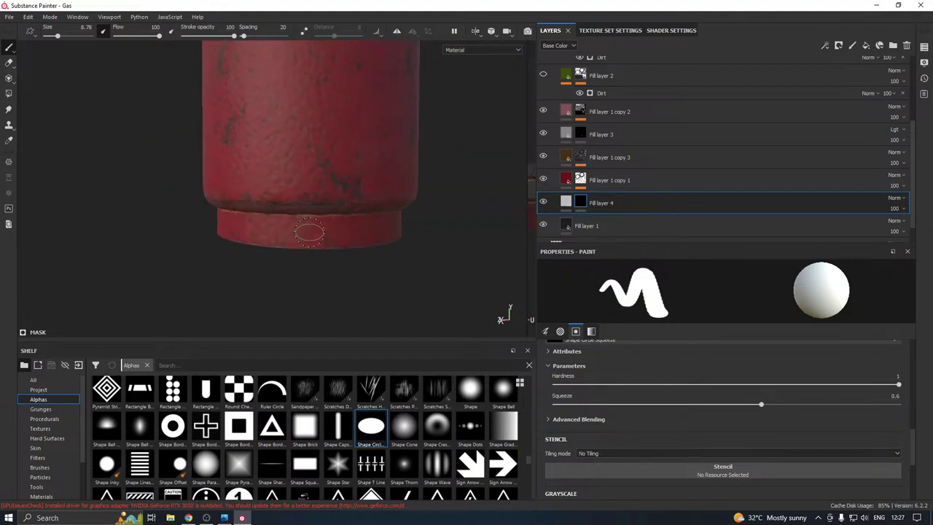
click(309, 231)
alt+drag(309, 231, 350, 227)
alt+right_drag(350, 228, 517, 234)
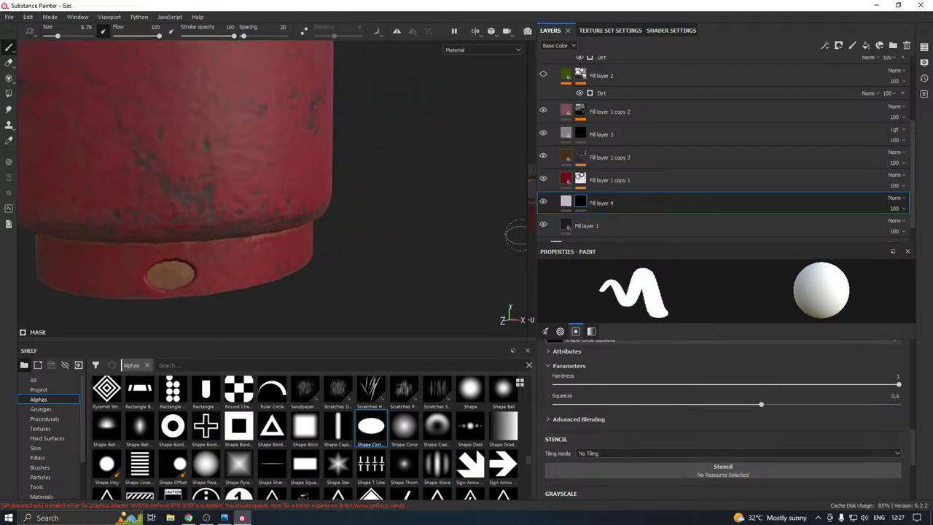
alt+middle_drag(277, 250, 444, 190)
alt+drag(397, 201, 361, 207)
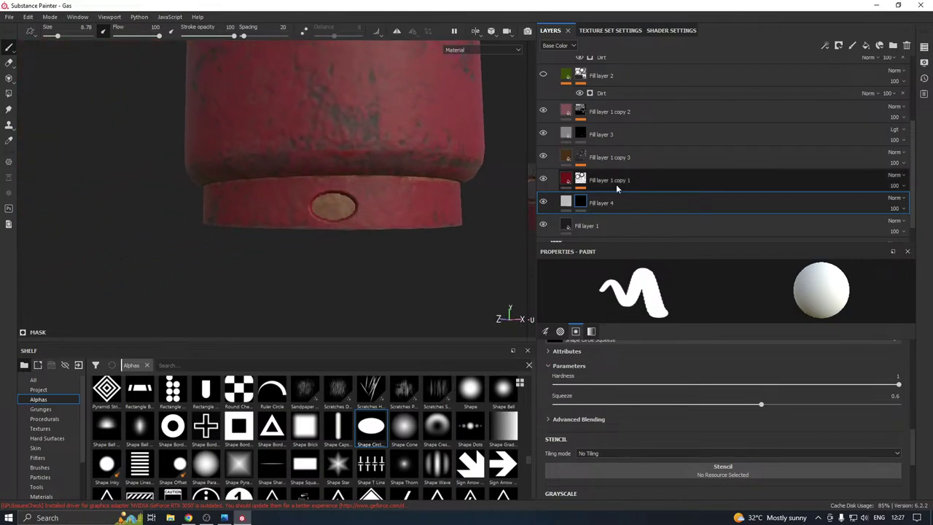
Clear Fill layer 4's mask and turn on painting symmetry with Mirror Y
right_click(582, 202)
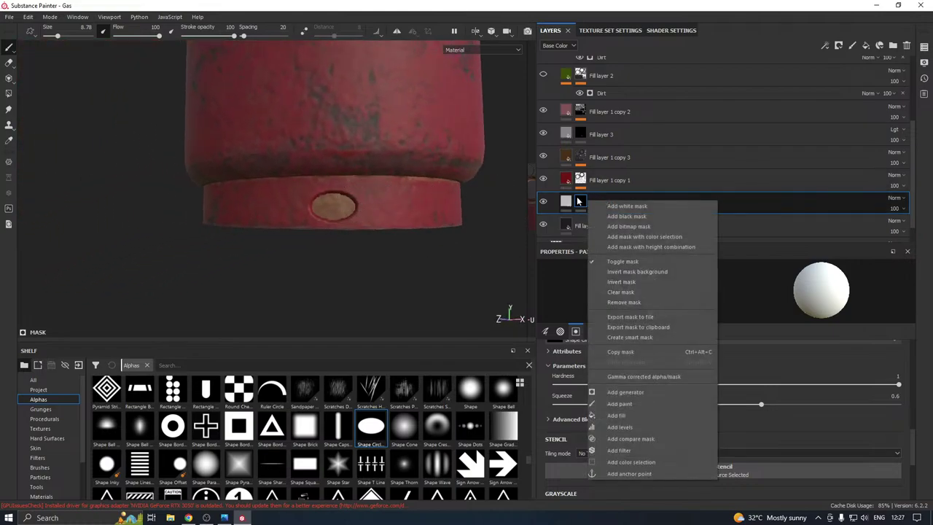
click(622, 293)
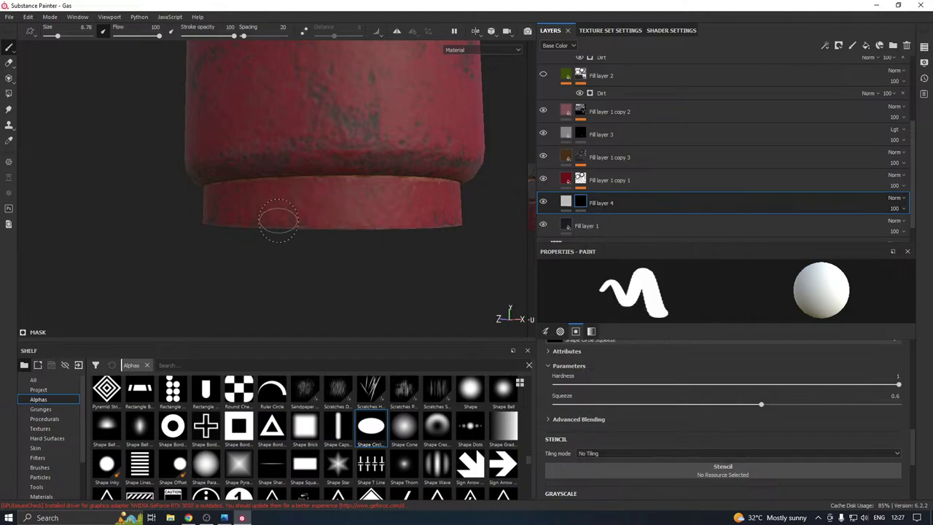
click(412, 35)
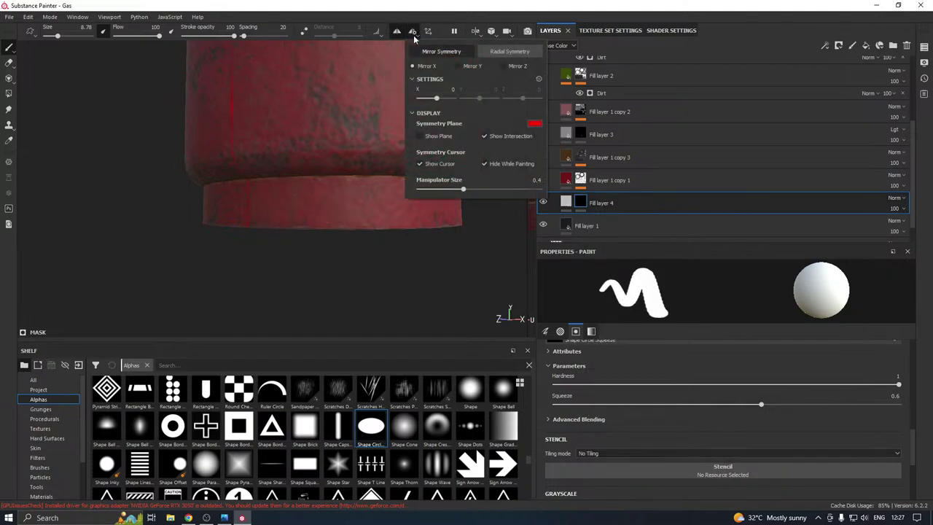
click(459, 66)
alt+drag(378, 178, 437, 109)
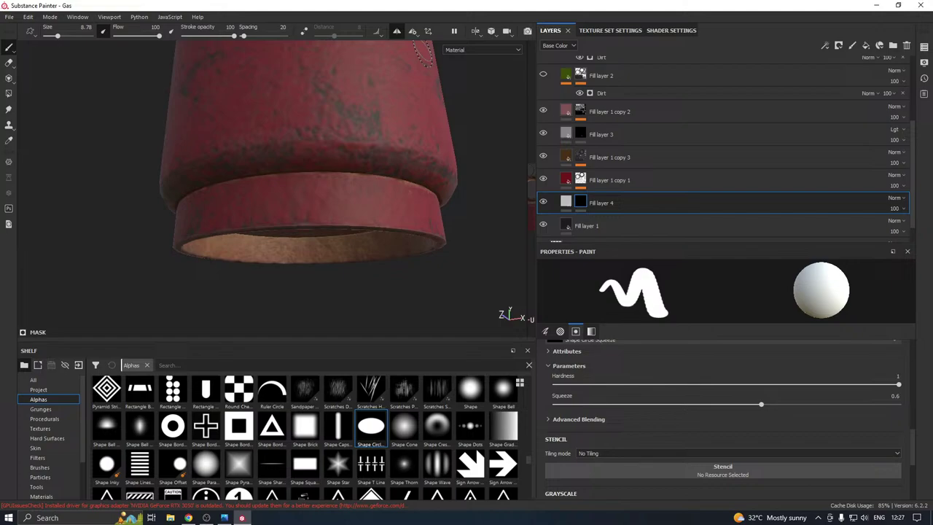
Switch the painting symmetry to Mirror Z and stamp an oval on the front of the base ring in Fill layer 4's mask
click(412, 32)
click(503, 66)
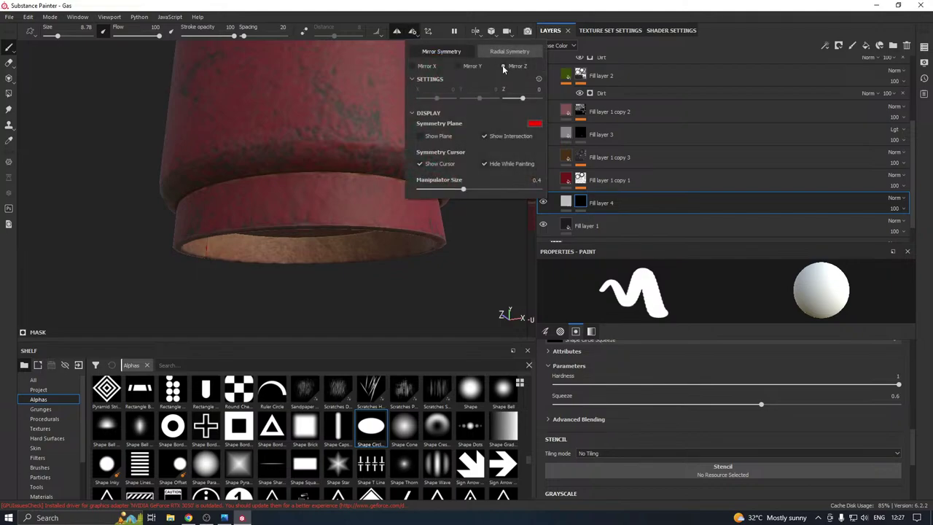
click(354, 212)
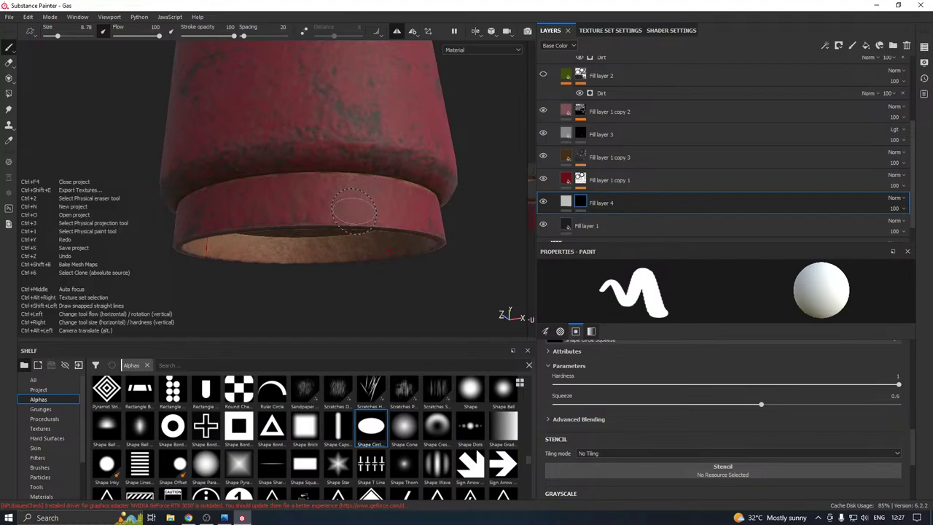
alt+drag(354, 210, 410, 198)
scroll(290, 199, down, 3)
scroll(410, 198, up, 5)
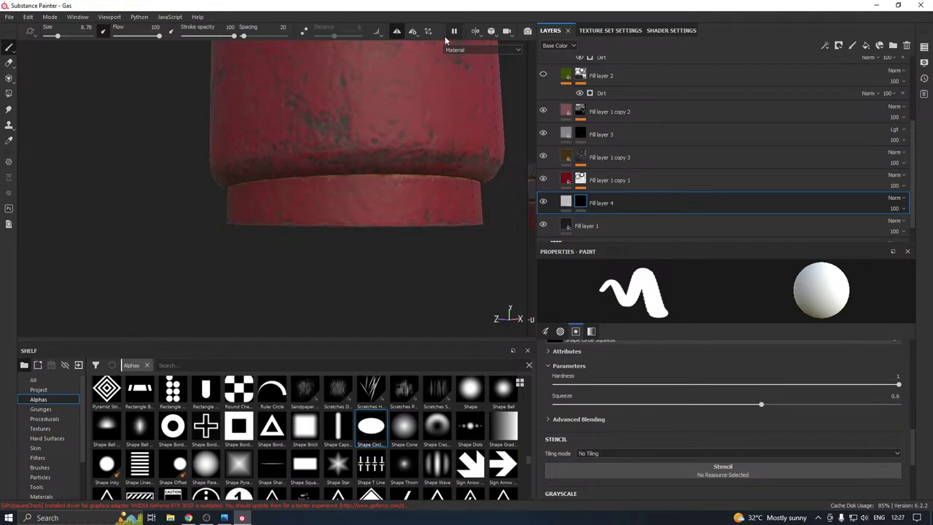
click(414, 32)
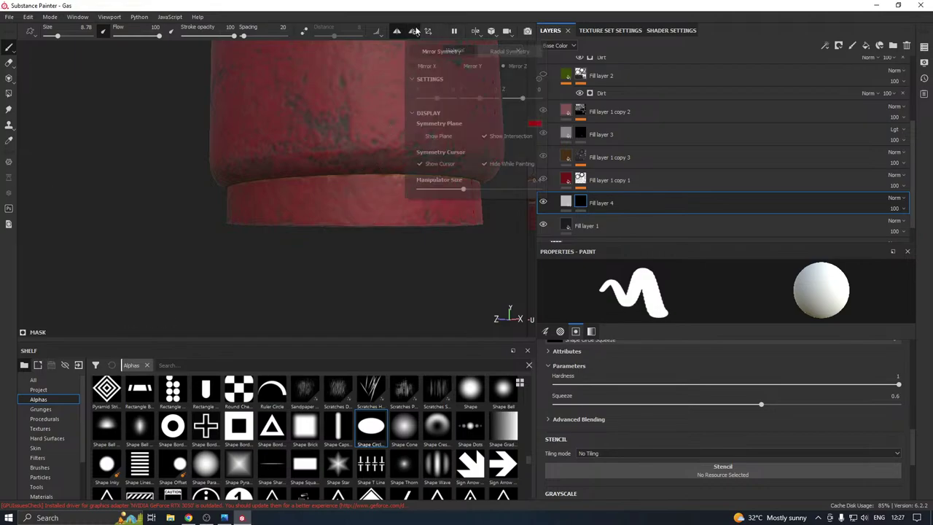
click(372, 207)
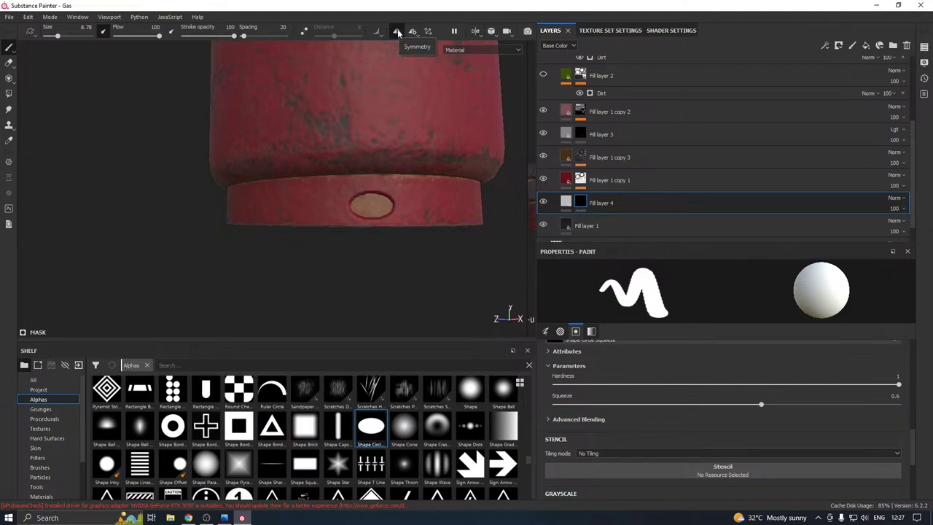
Look through the radial symmetry settings, return to mirror symmetry with Mirror Y, and turn painting symmetry off
click(416, 32)
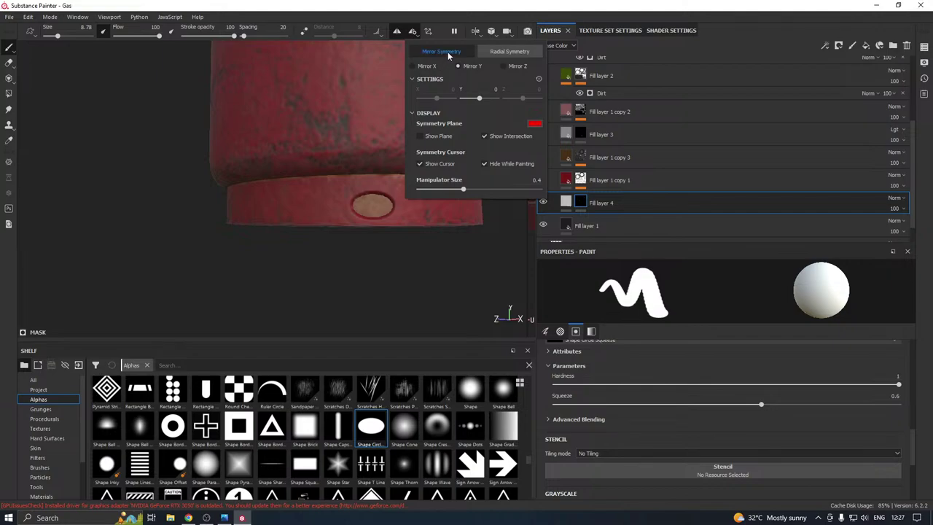
click(503, 49)
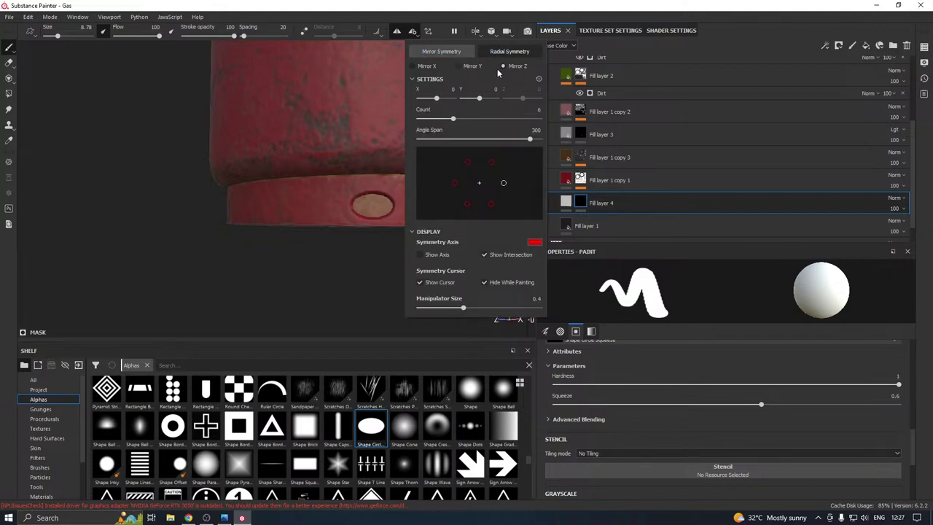
click(460, 52)
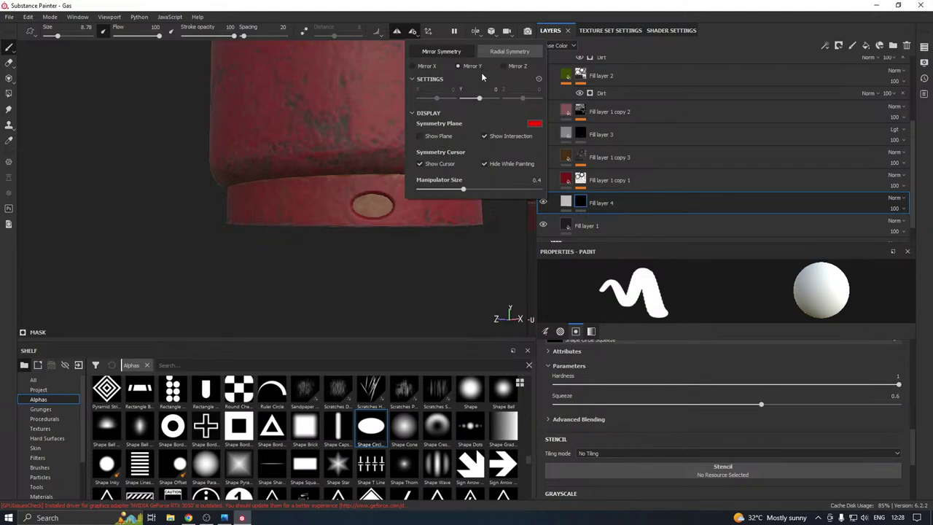
click(397, 35)
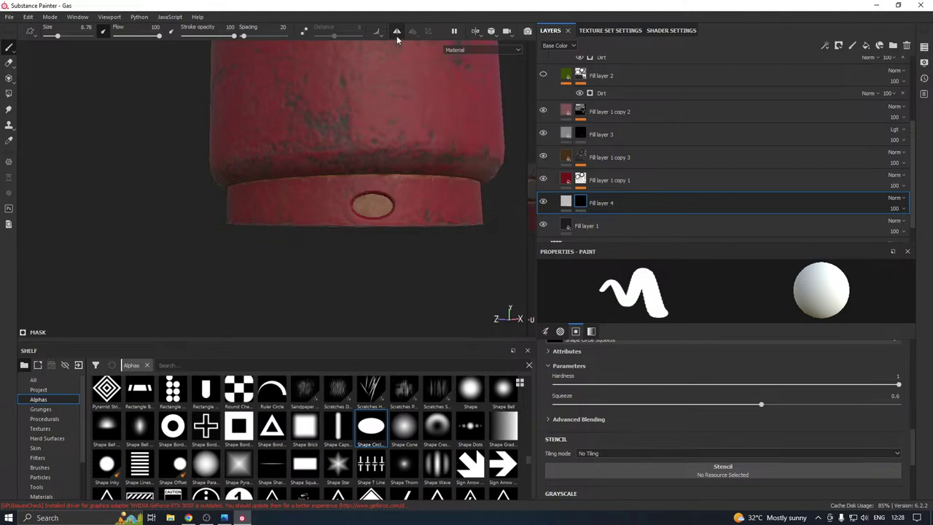
Stamp further ovals around the other sides of the base ring in Fill layer 4's mask without symmetry
alt+drag(386, 192, 340, 202)
alt+drag(449, 187, 296, 183)
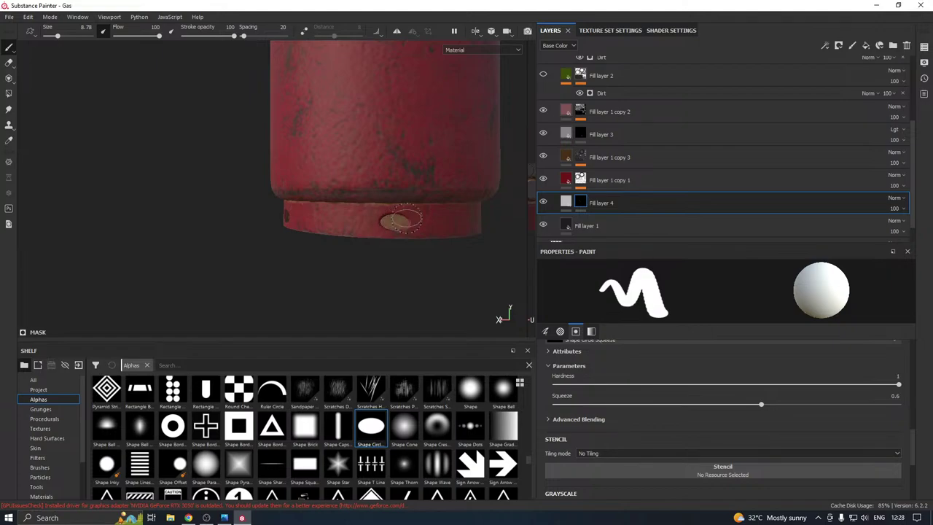
mouse_move(390, 218)
alt+mouse_down()
mouse_move(365, 198)
mouse_move(326, 207)
alt+mouse_up()
alt+drag(487, 188, 243, 207)
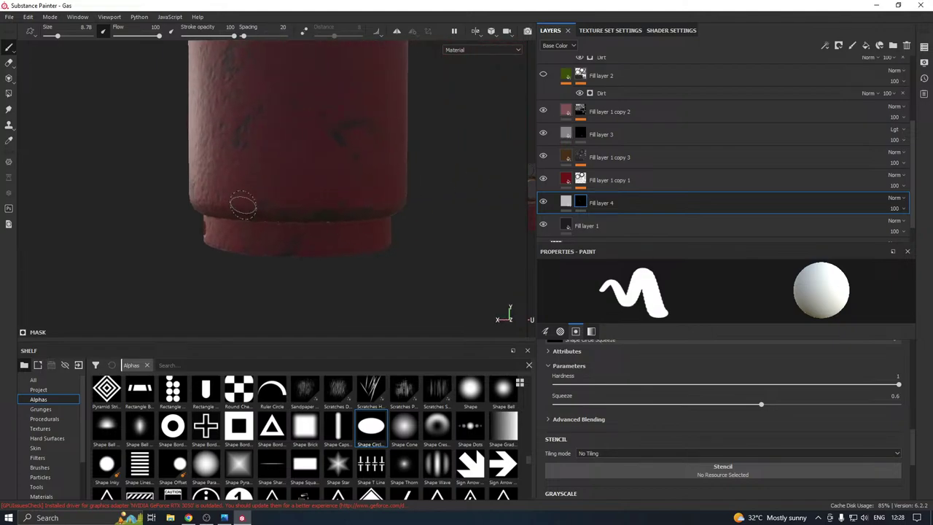
click(285, 239)
alt+drag(379, 230, 269, 226)
alt+drag(415, 228, 321, 207)
scroll(293, 228, down, 1)
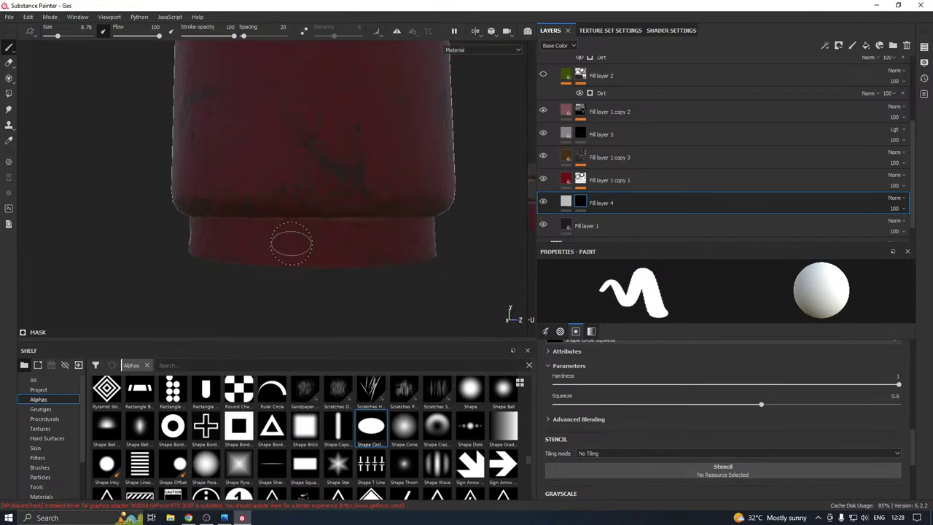
mouse_move(291, 243)
alt+mouse_down()
mouse_move(288, 236)
mouse_move(386, 232)
mouse_move(297, 242)
alt+mouse_up()
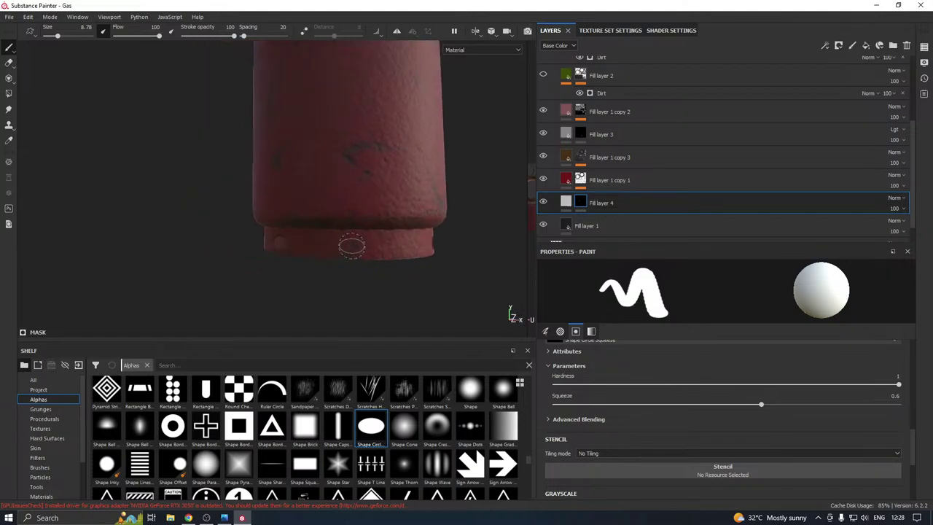
alt+middle_drag(383, 244, 451, 237)
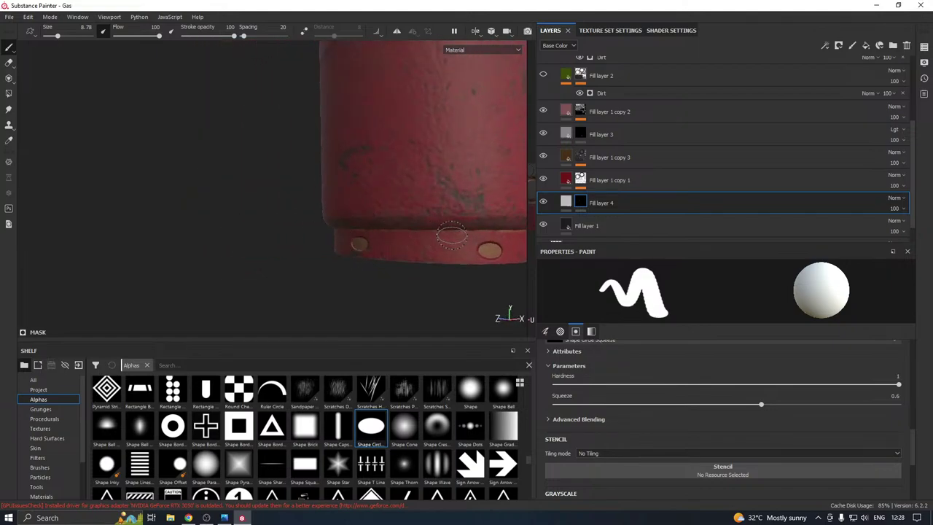
Inspect the whole cylinder from the base ring up to the top handle for stray oval cutouts
scroll(359, 234, down, 3)
scroll(402, 228, down, 2)
alt+drag(470, 206, 373, 203)
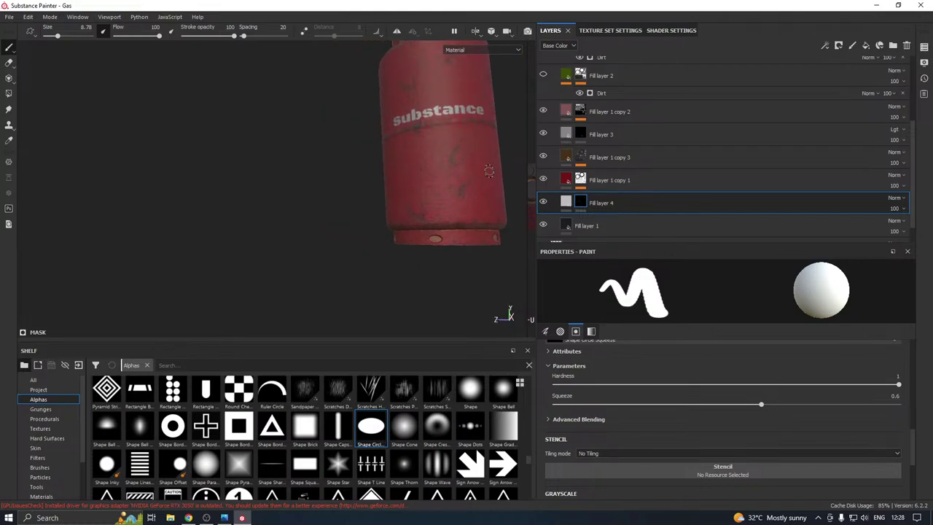
alt+middle_drag(489, 171, 403, 231)
alt+drag(377, 232, 504, 209)
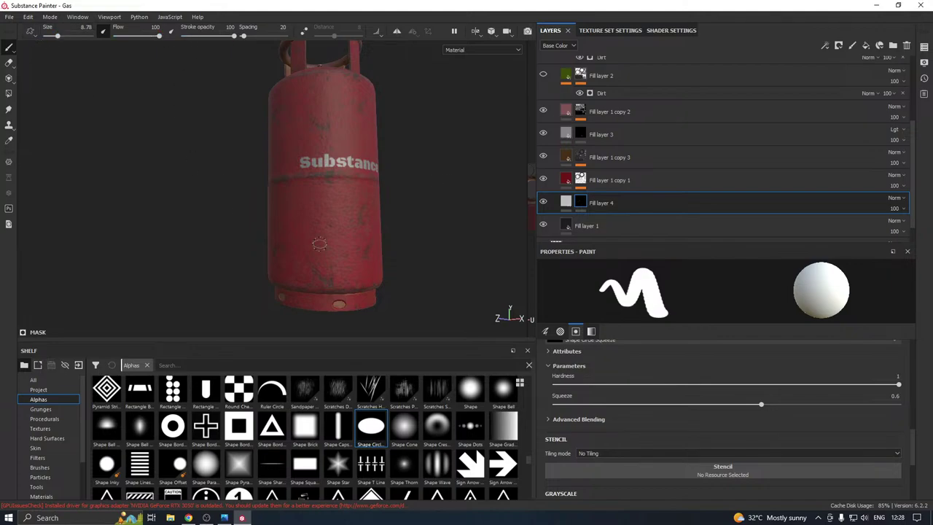
scroll(320, 244, down, 2)
alt+drag(350, 173, 379, 229)
alt+middle_drag(384, 160, 373, 205)
scroll(352, 187, up, 3)
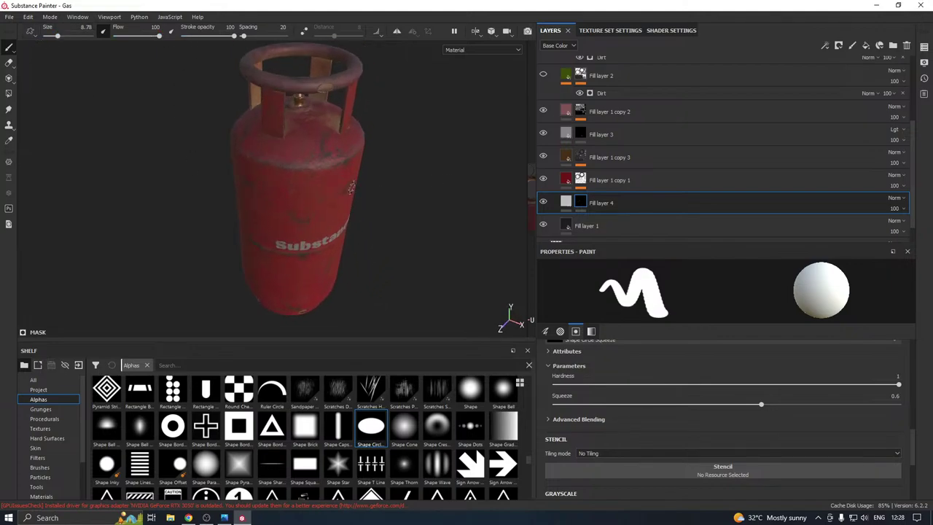
alt+drag(411, 187, 391, 179)
scroll(347, 175, down, 2)
scroll(379, 176, up, 2)
alt+middle_drag(375, 175, 394, 277)
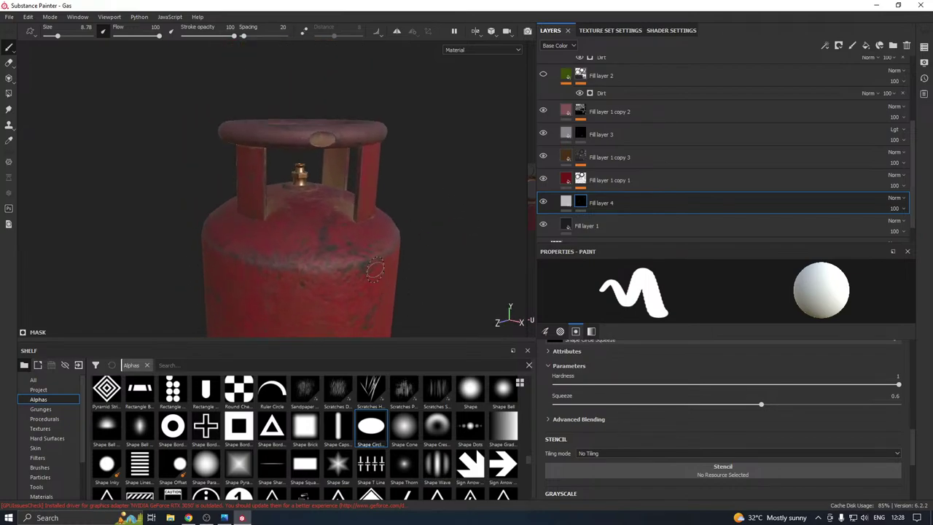
scroll(365, 225, up, 2)
alt+drag(359, 223, 389, 264)
scroll(313, 149, up, 2)
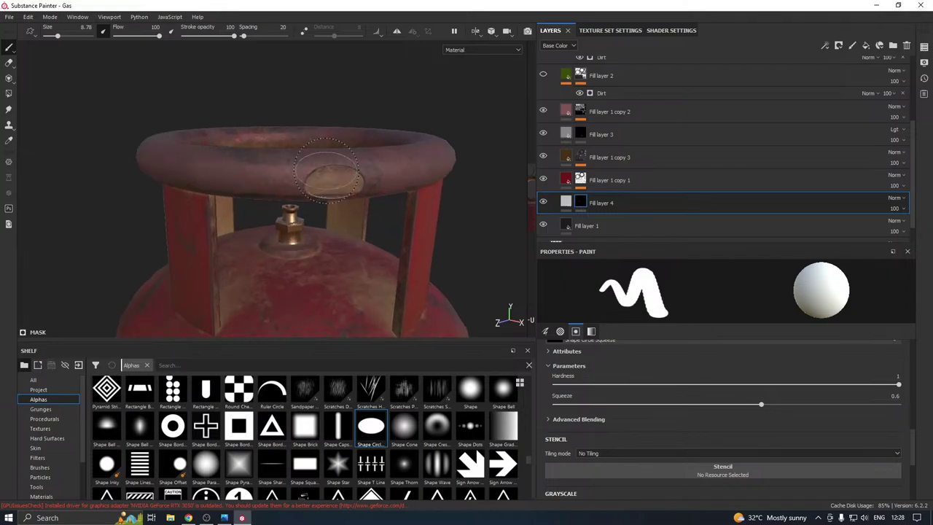
alt+drag(303, 172, 240, 174)
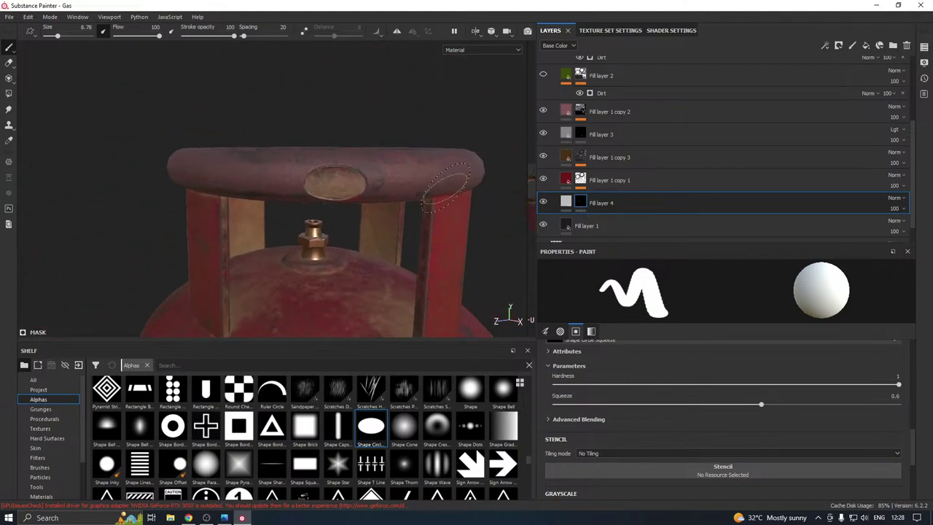
Hide Fill layer 4 and check the handle ring and the whole cylinder without the oval cutouts
click(544, 202)
scroll(301, 149, down, 3)
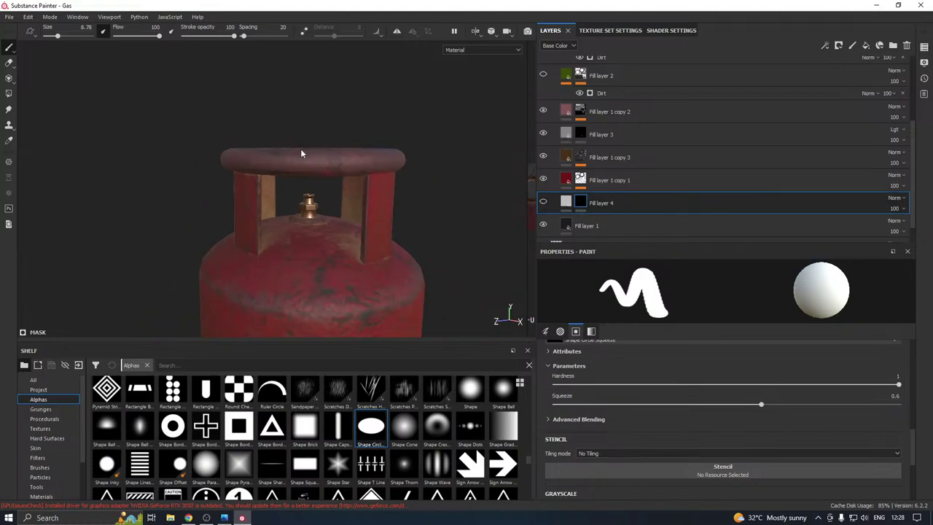
alt+drag(300, 150, 385, 194)
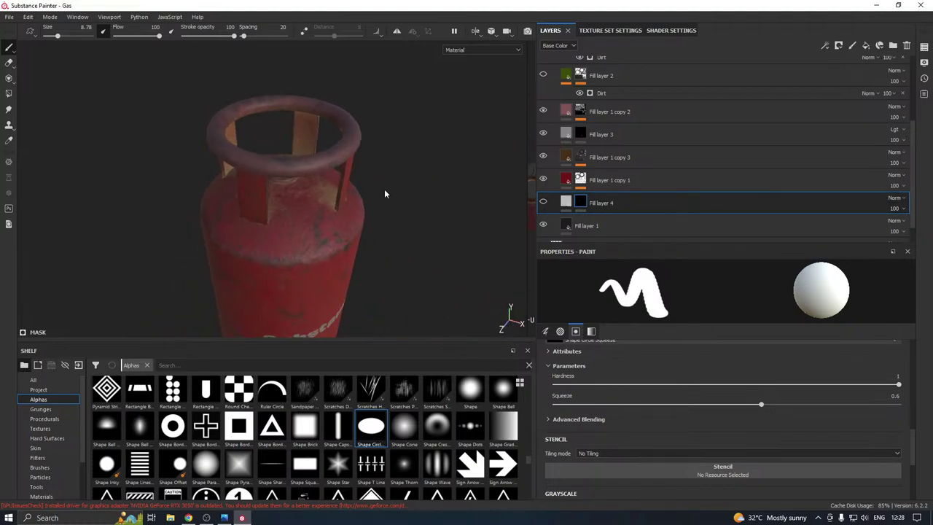
scroll(326, 176, up, 5)
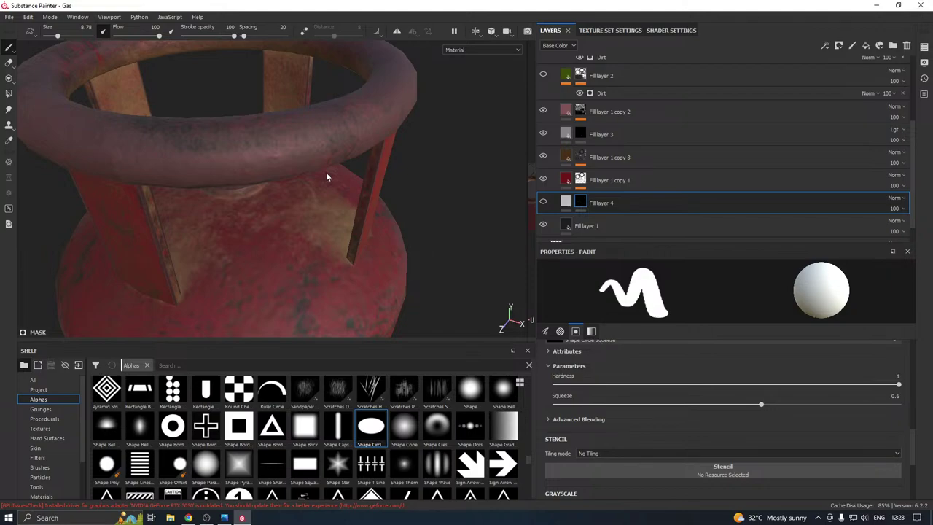
key(alt)
scroll(310, 152, down, 6)
alt+drag(327, 177, 406, 222)
scroll(323, 206, down, 3)
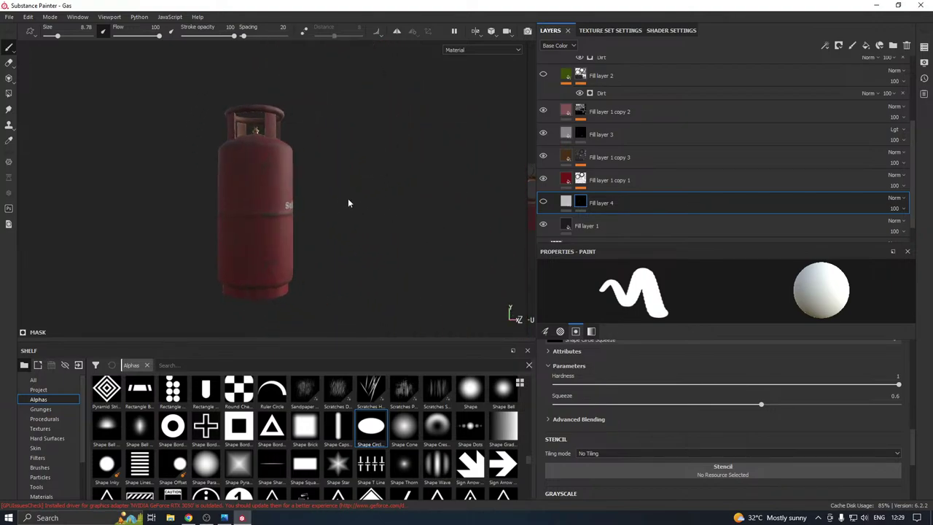
alt+drag(348, 203, 179, 203)
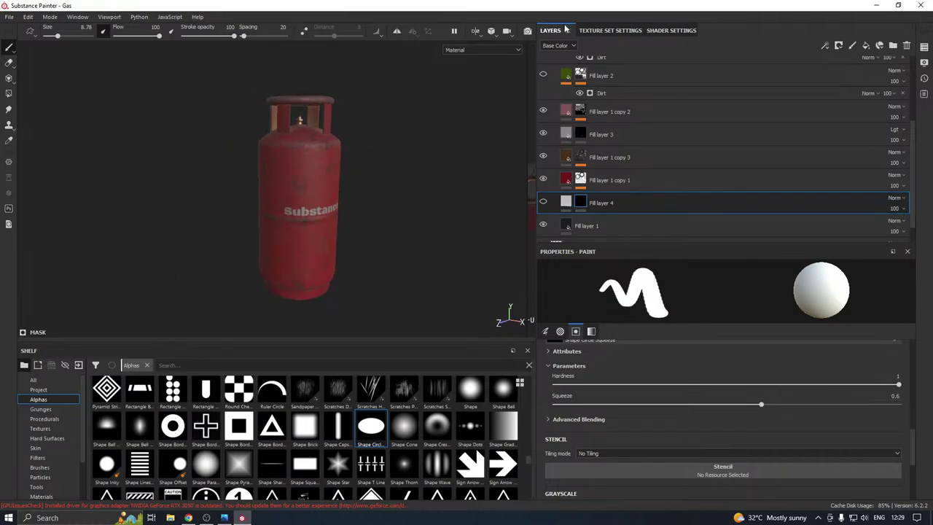
Save the project and set the texture export's output directory to New folder (38) on the Desktop
click(9, 16)
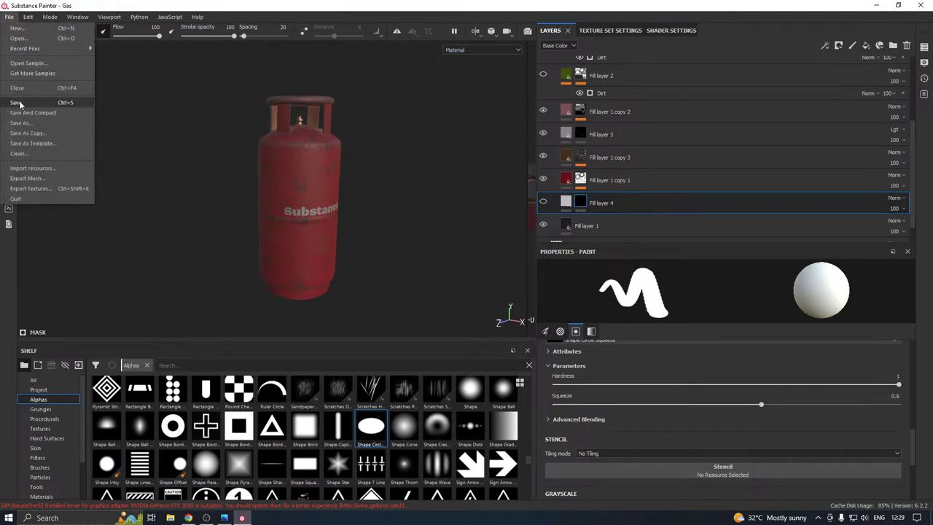
click(33, 101)
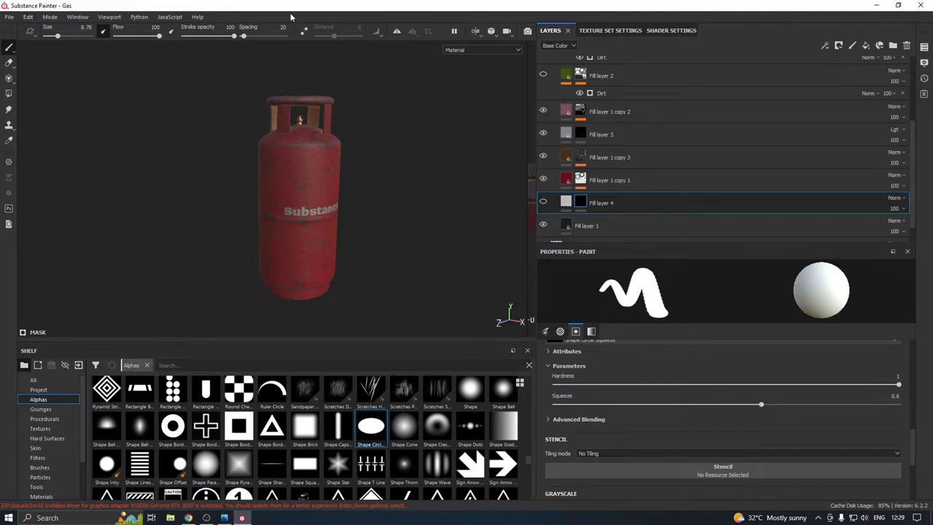
click(10, 17)
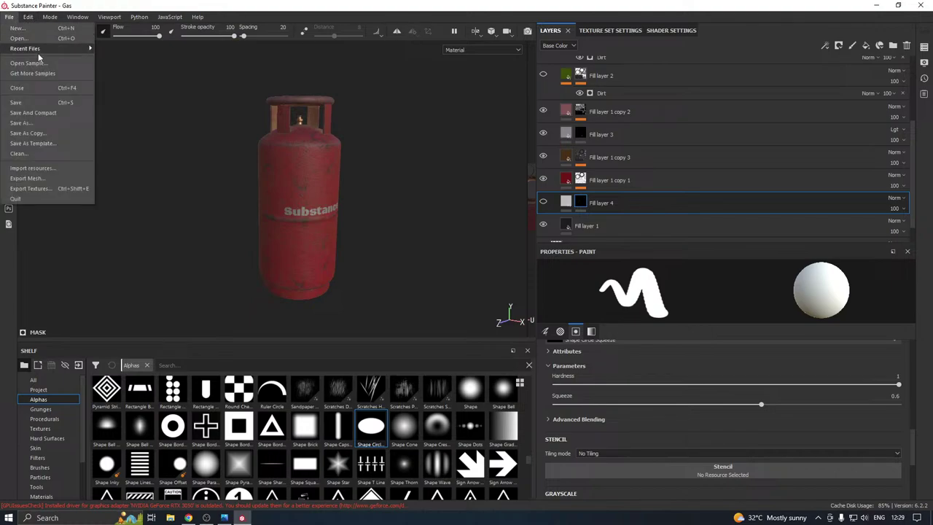
click(47, 185)
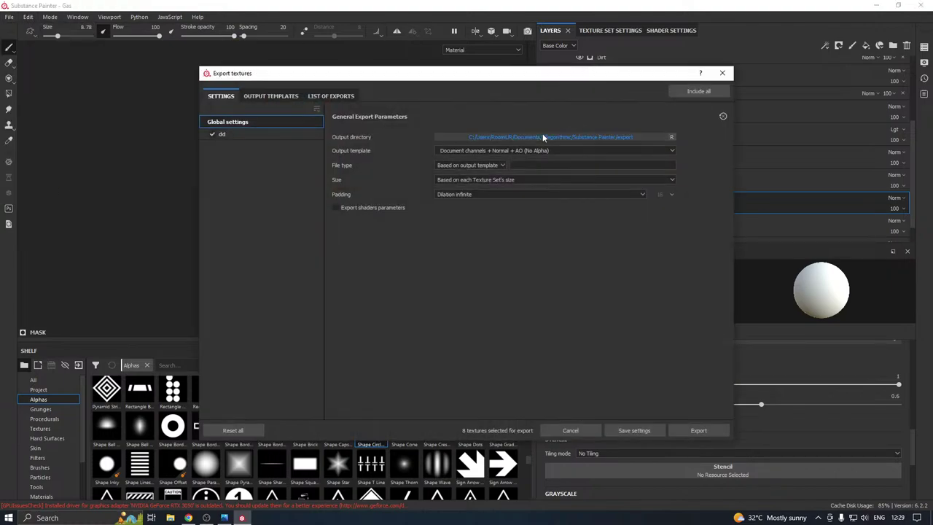
click(543, 133)
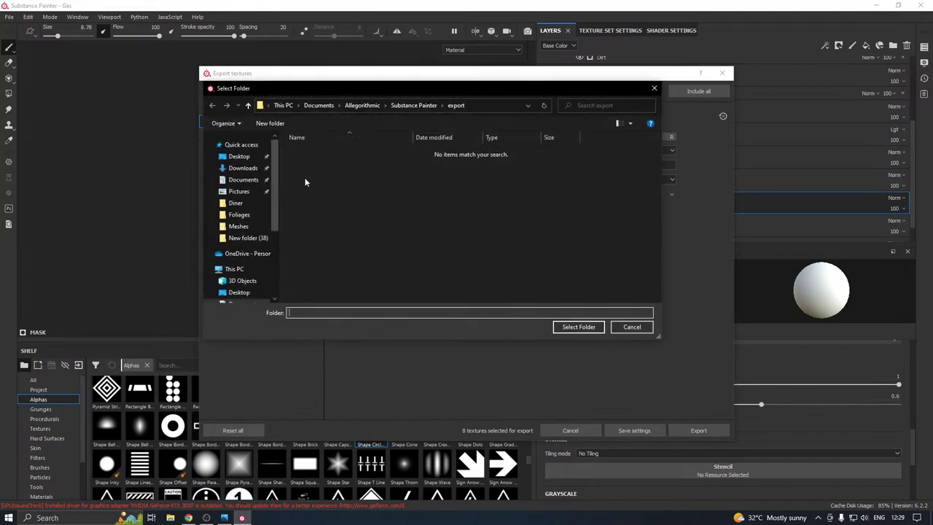
click(248, 238)
click(563, 327)
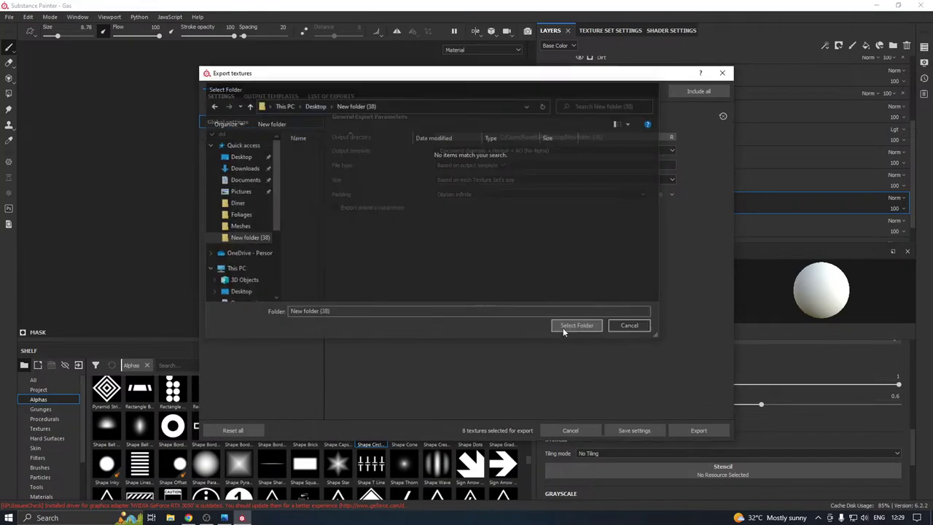
Export the textures as 8-bit PNG files at size 4096 and close the export window
click(476, 165)
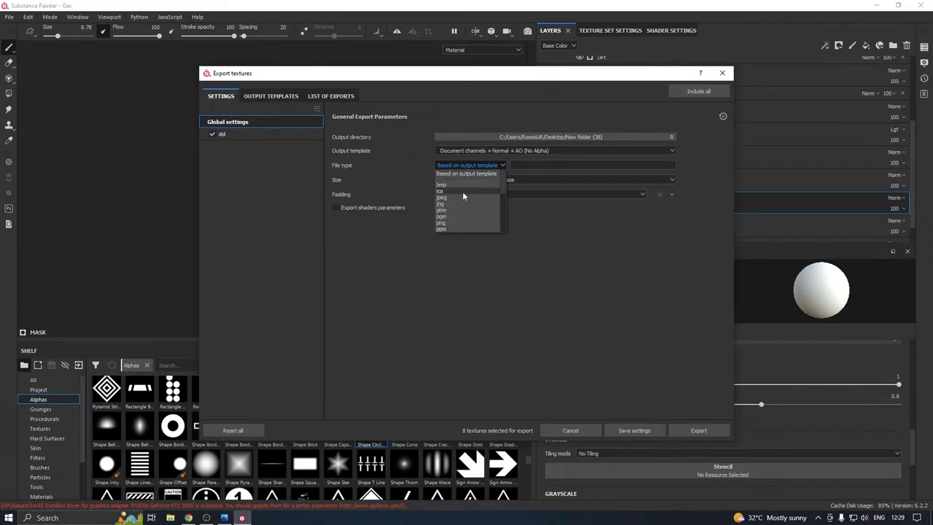
click(452, 224)
click(461, 179)
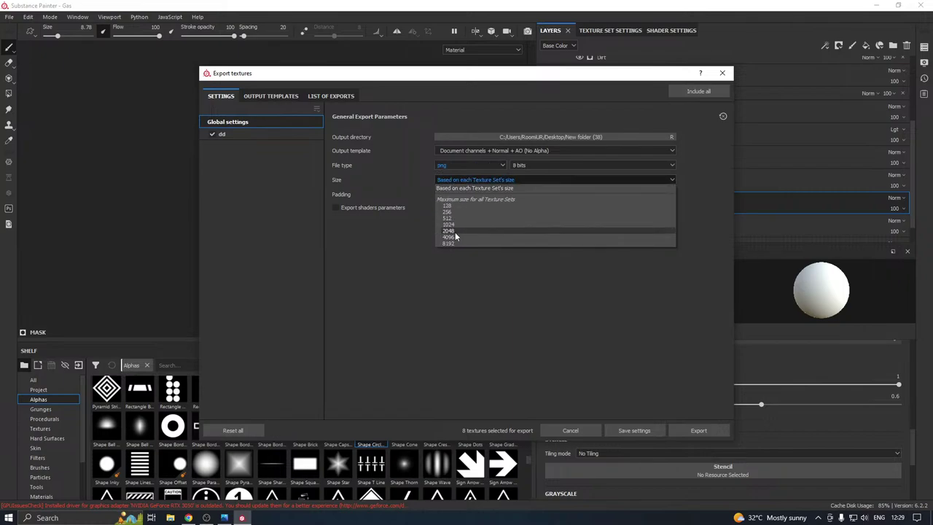
click(454, 237)
click(689, 430)
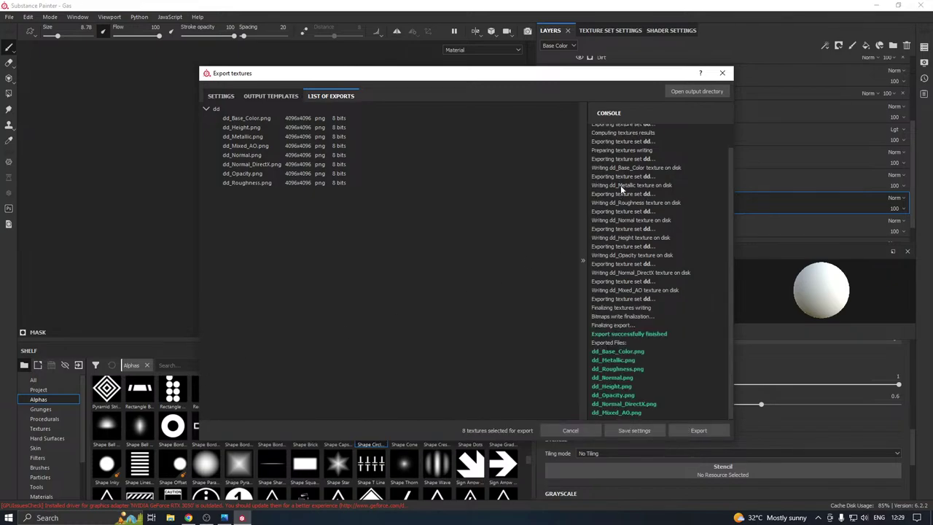
click(715, 76)
Switch to Marmoset Toolbag 4 with a new empty scene
click(63, 517)
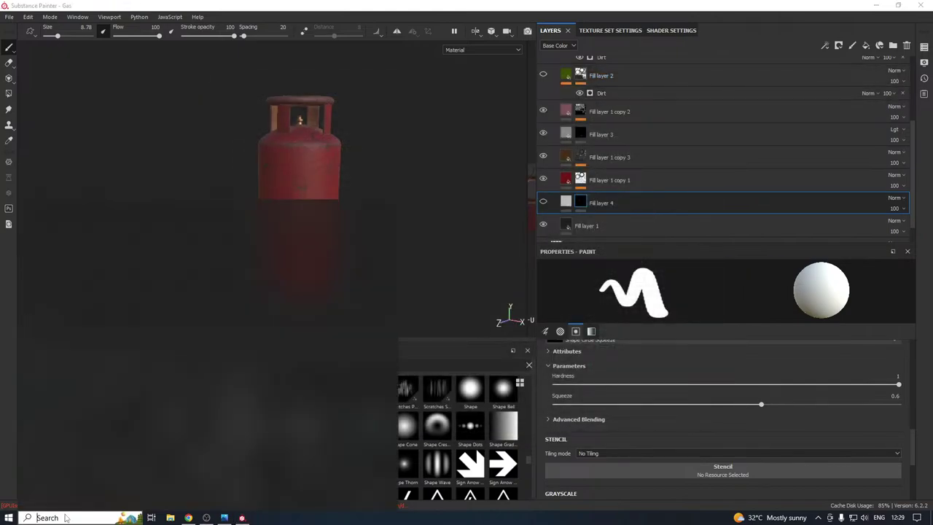
text(mar)
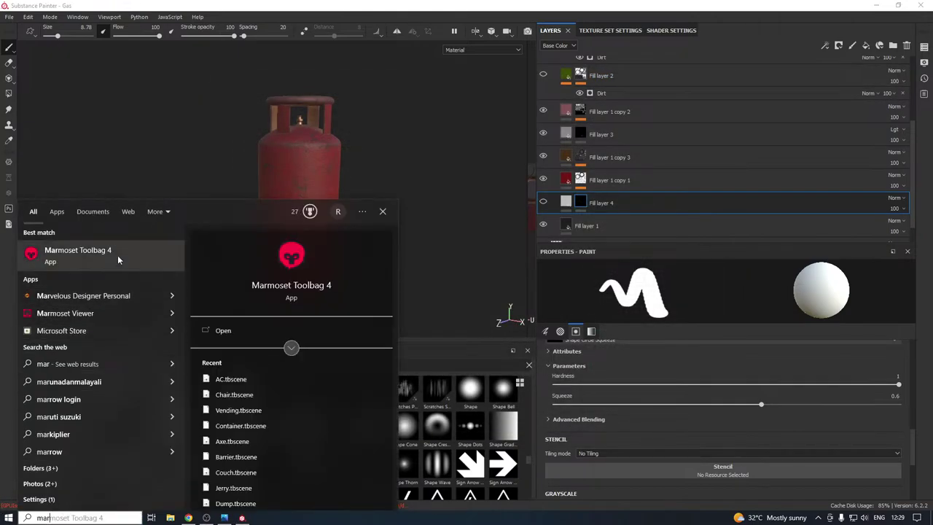
click(52, 257)
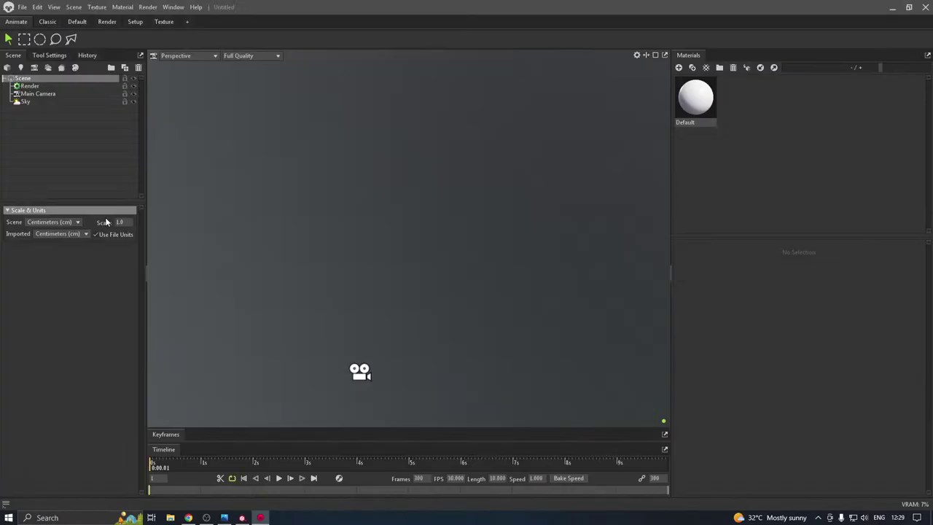
Import the SM_GasCylinder model from New folder (38) and add a shadow catcher to the scene
right_click(50, 148)
click(86, 156)
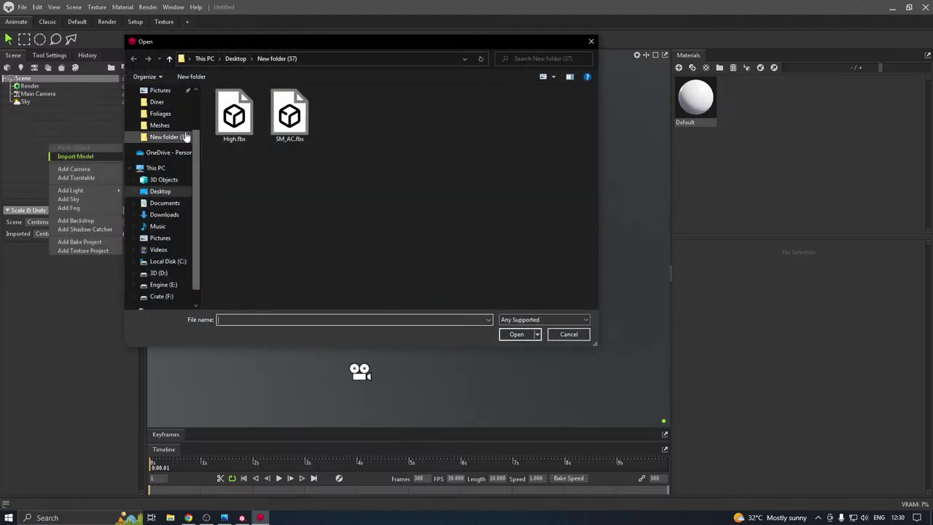
click(184, 137)
double_click(248, 118)
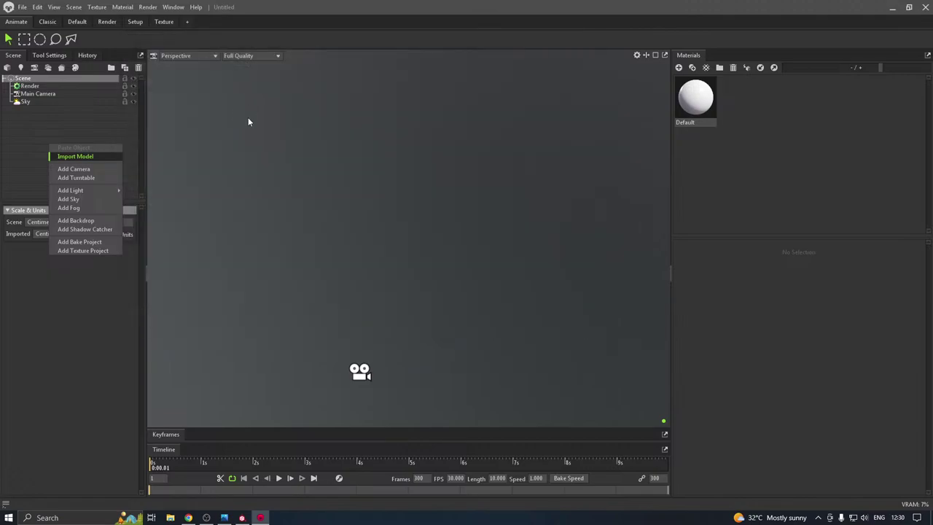
click(560, 167)
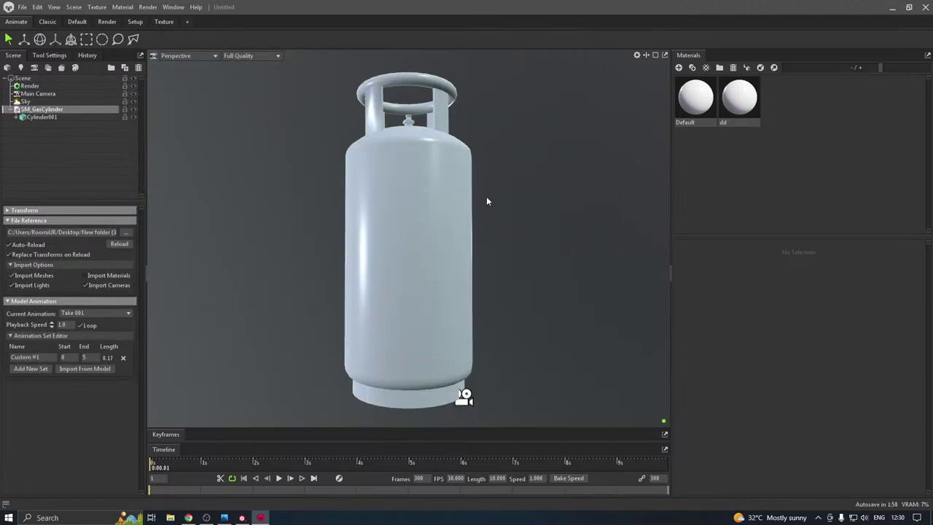
drag(487, 199, 467, 258)
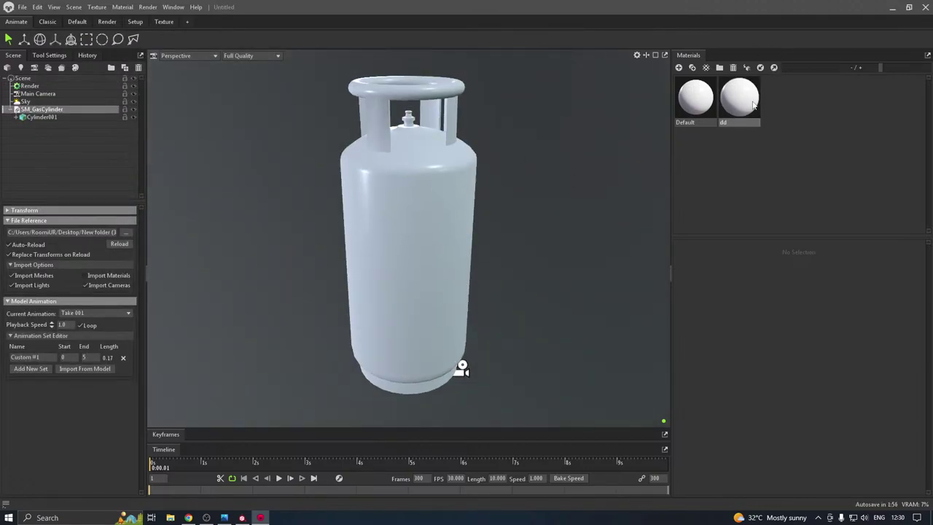
right_click(106, 143)
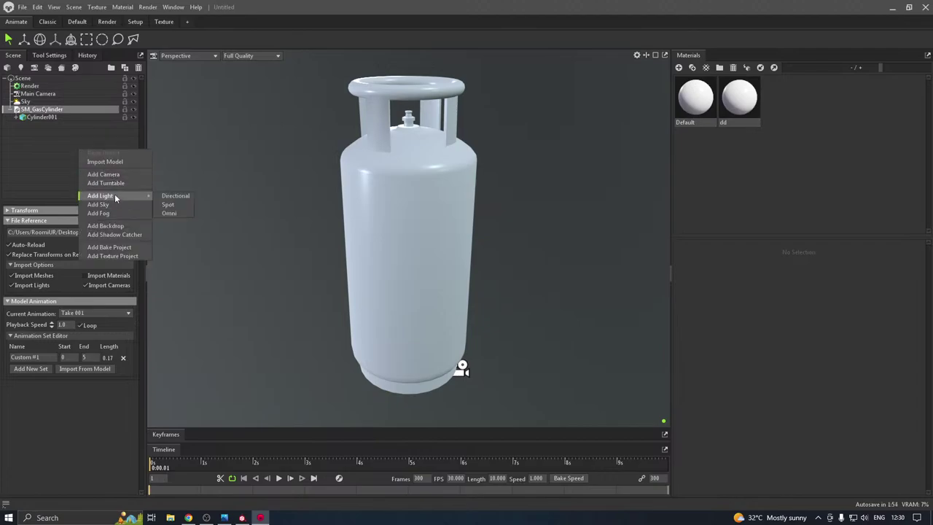
click(110, 235)
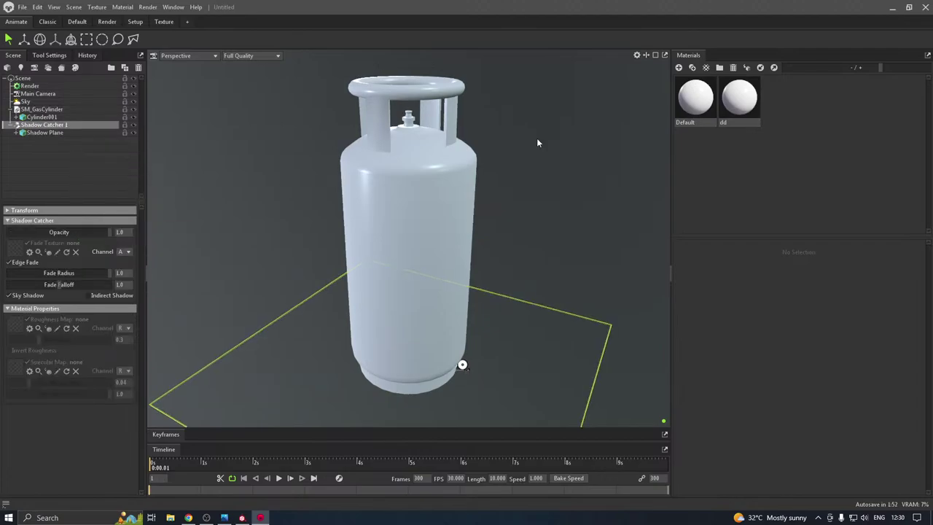
Try a test albedo color on the Default and dd materials in turn to identify the cylinder's material, discarding both colors
click(698, 104)
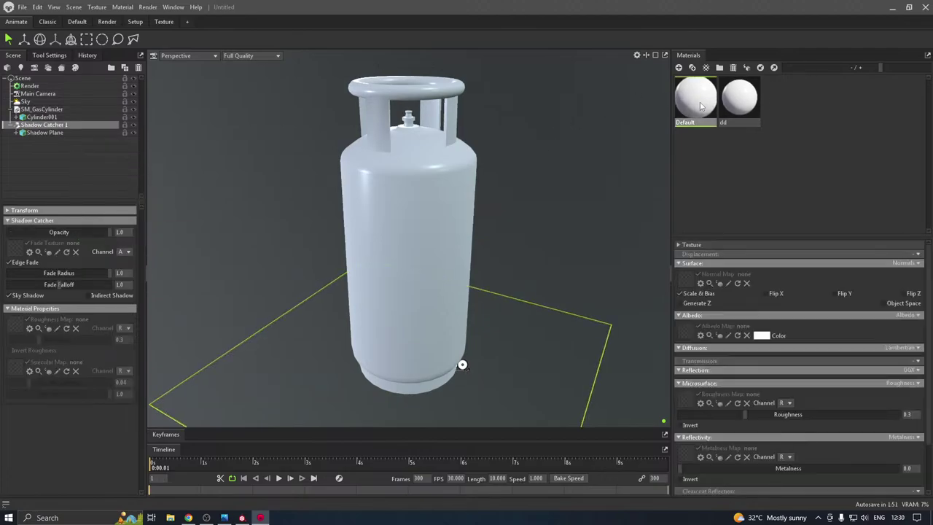
click(761, 336)
click(453, 206)
click(568, 208)
click(739, 99)
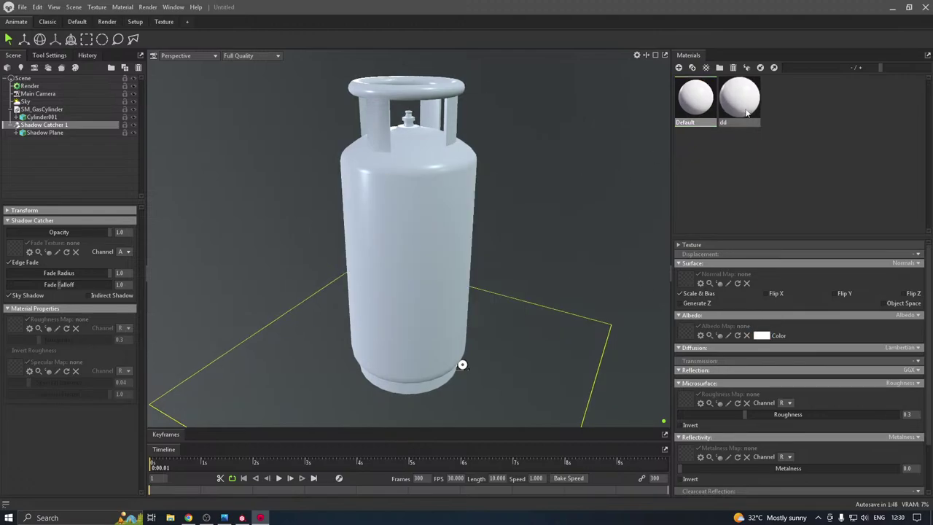
click(761, 336)
click(448, 208)
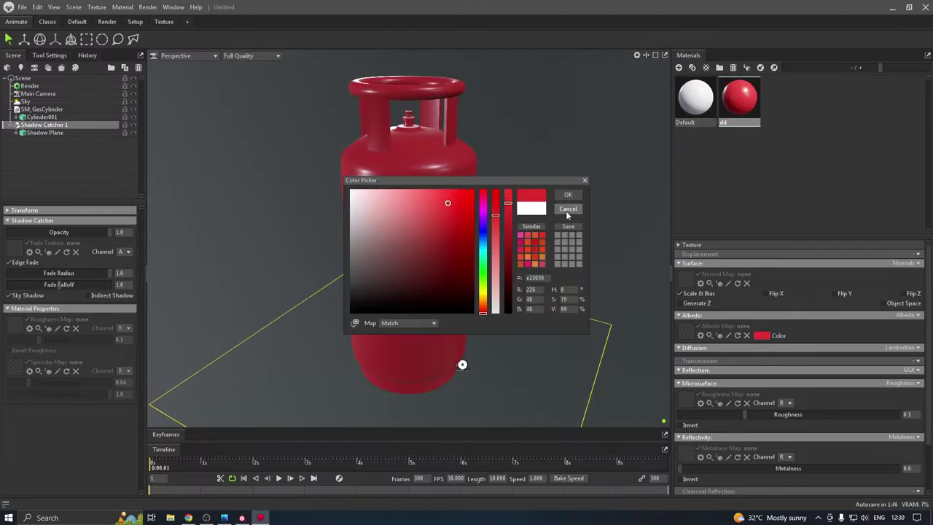
click(568, 208)
Load dd_Base_Color.png as the dd material's albedo map and dd_Normal_DirectX.png as its normal map with Flip Y enabled
click(689, 333)
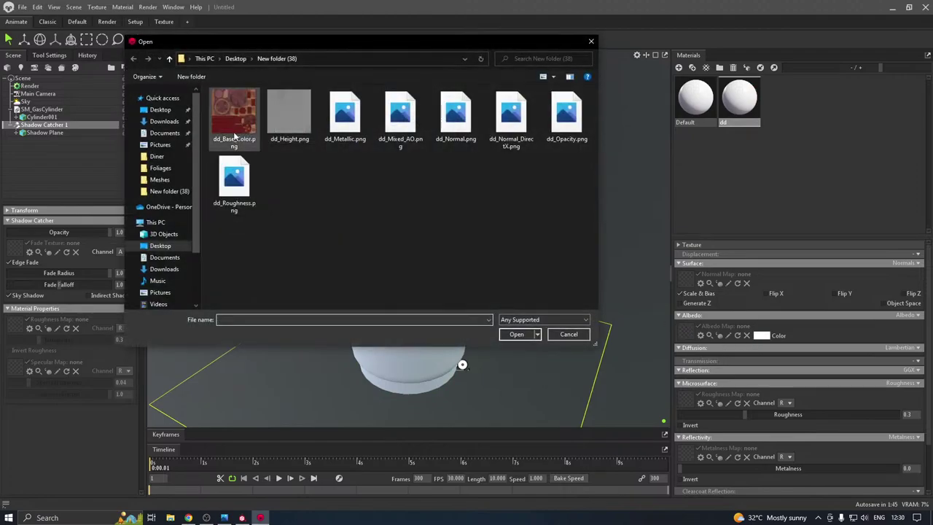
double_click(347, 131)
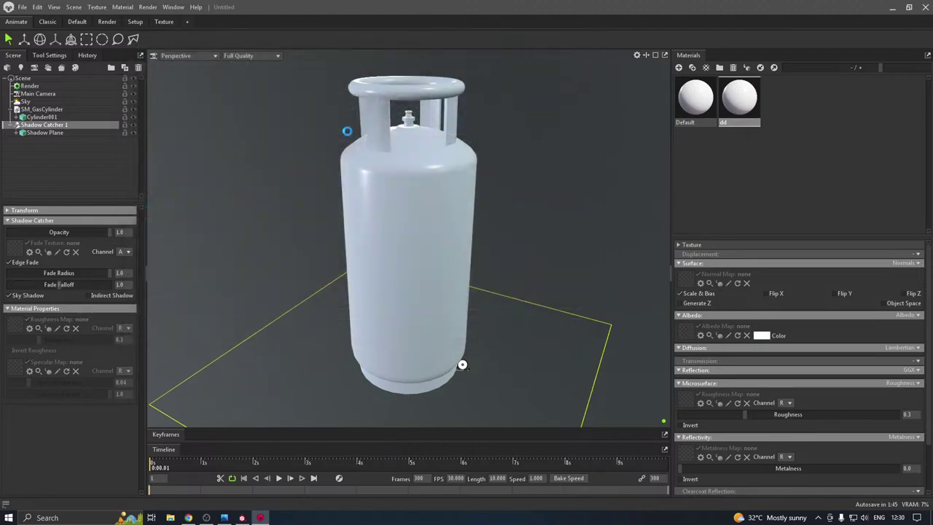
click(683, 282)
double_click(512, 111)
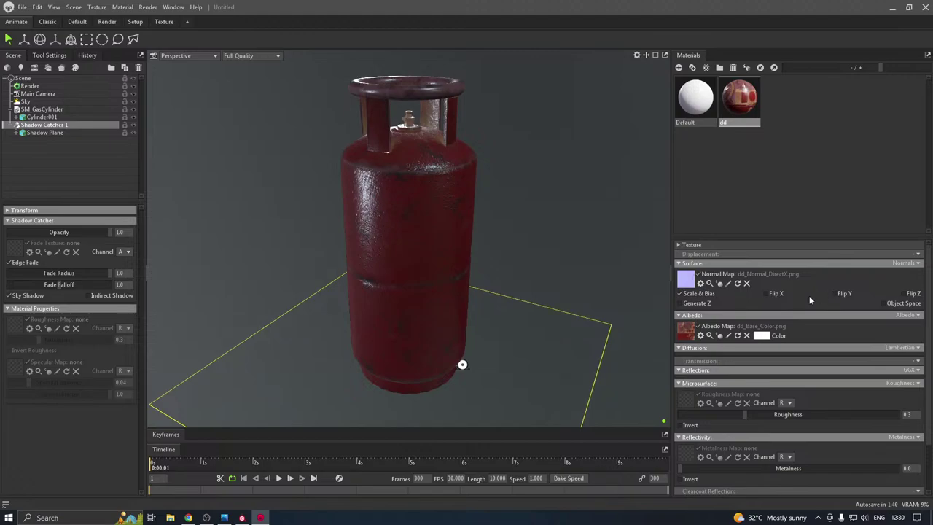
click(833, 294)
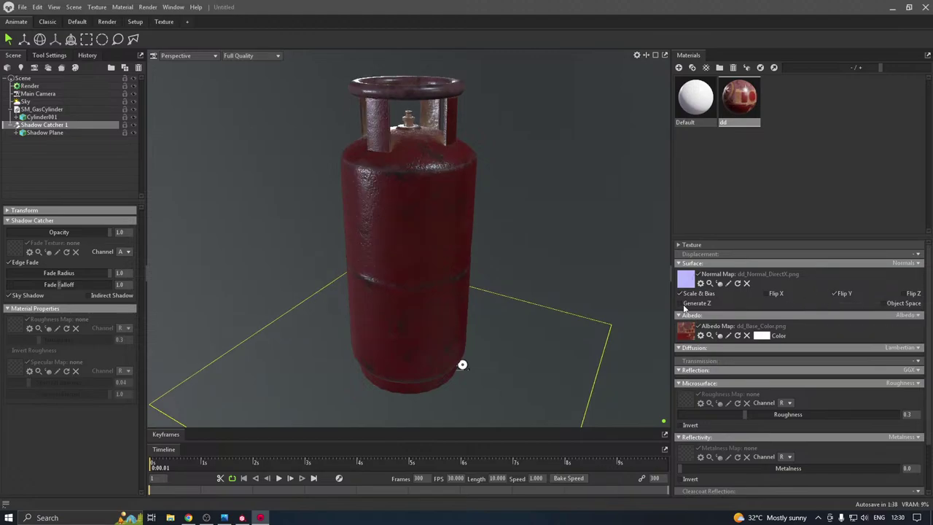
Load dd_Roughness.png as the dd material's roughness map and dd_Metallic.png as its metalness map
click(691, 400)
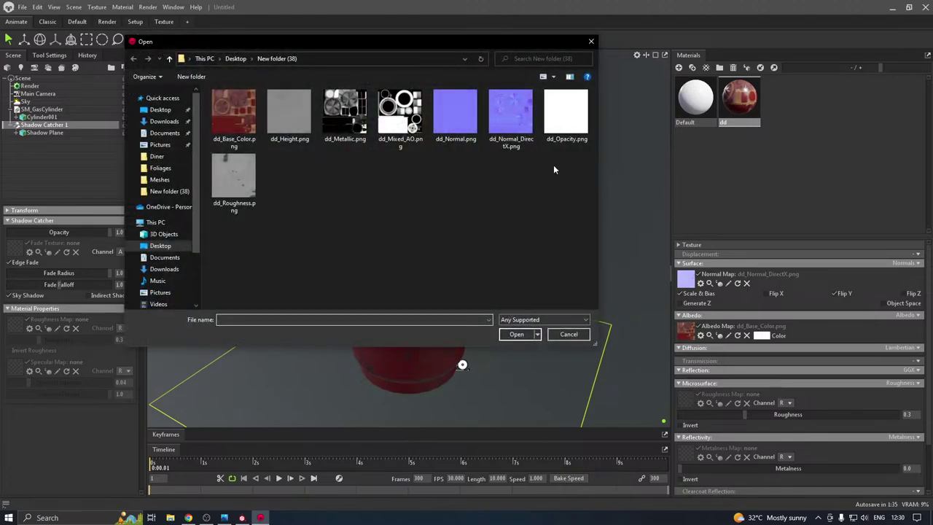
double_click(237, 178)
scroll(773, 401, down, 2)
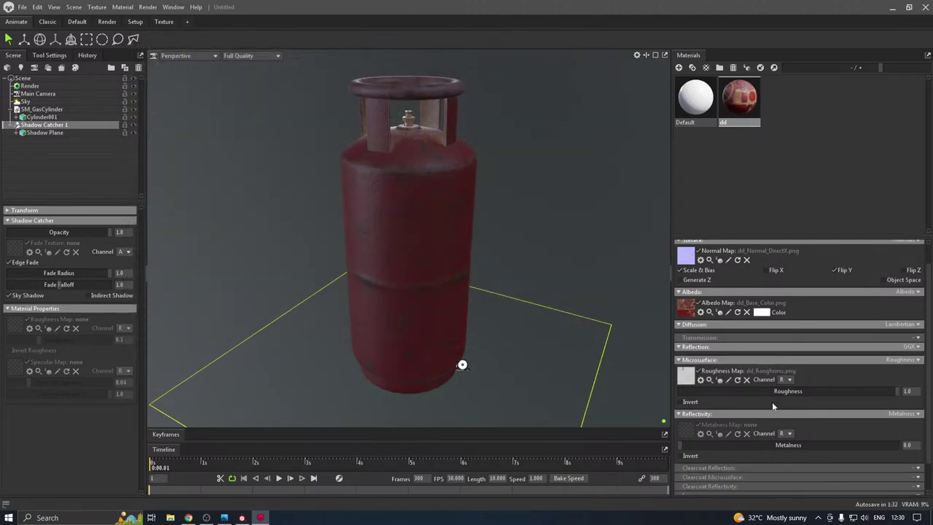
click(689, 403)
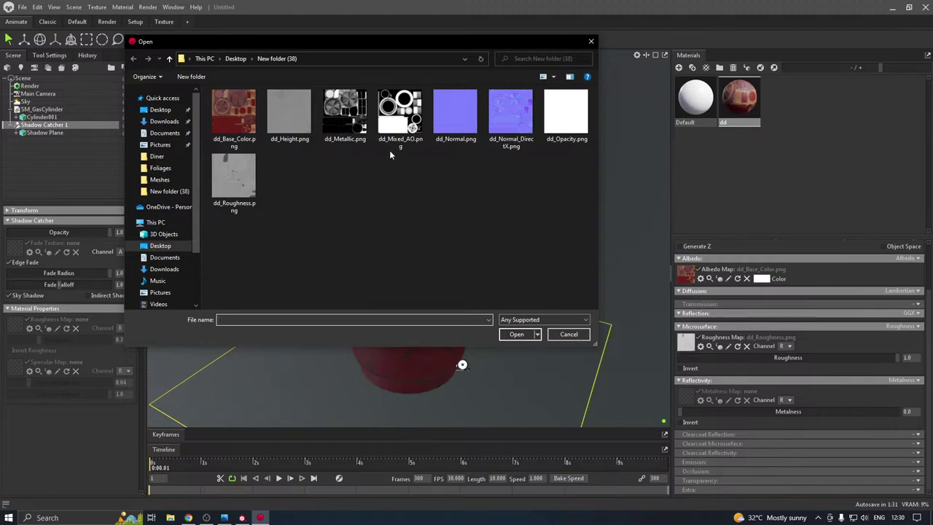
double_click(345, 120)
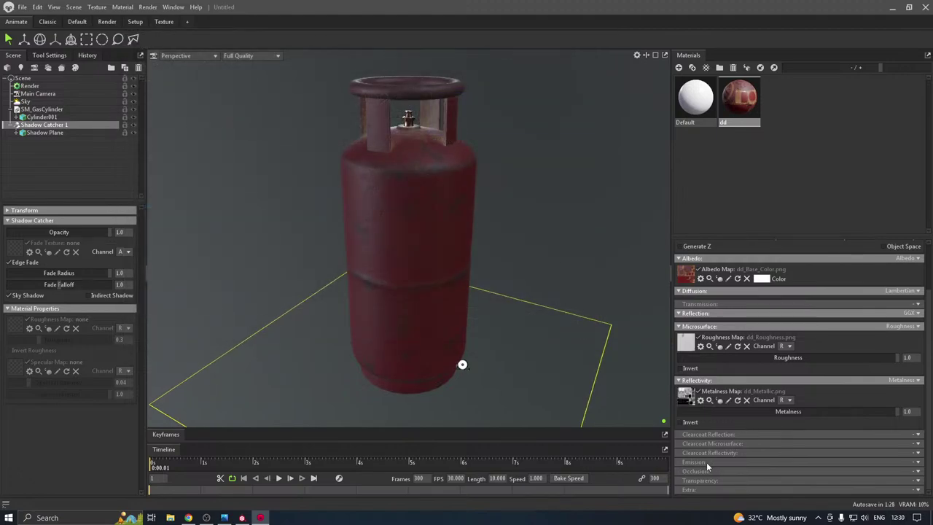
Enable occlusion on the dd material and load dd_Mixed_AO.png as its occlusion map
click(917, 472)
click(893, 491)
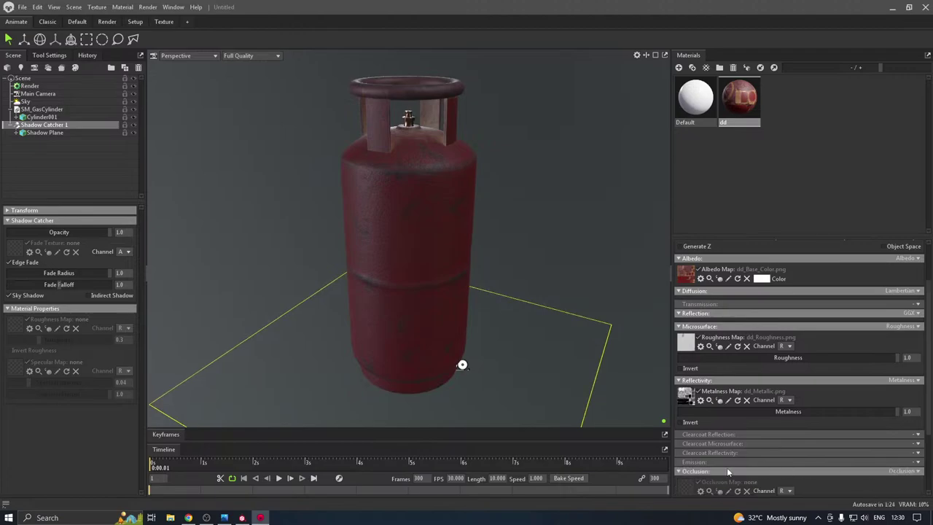
double_click(397, 139)
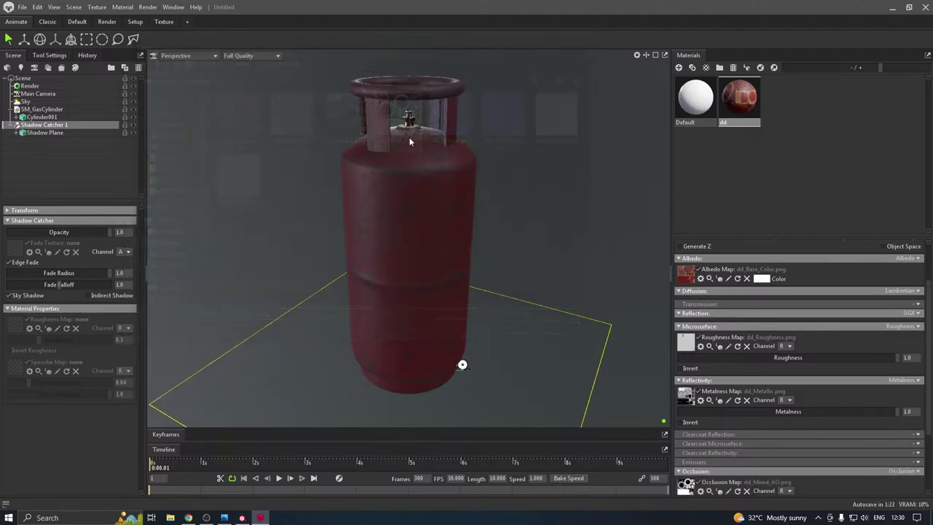
Examine the textured cylinder up close and from the side with the Substance lettering
scroll(449, 168, up, 2)
scroll(458, 176, down, 3)
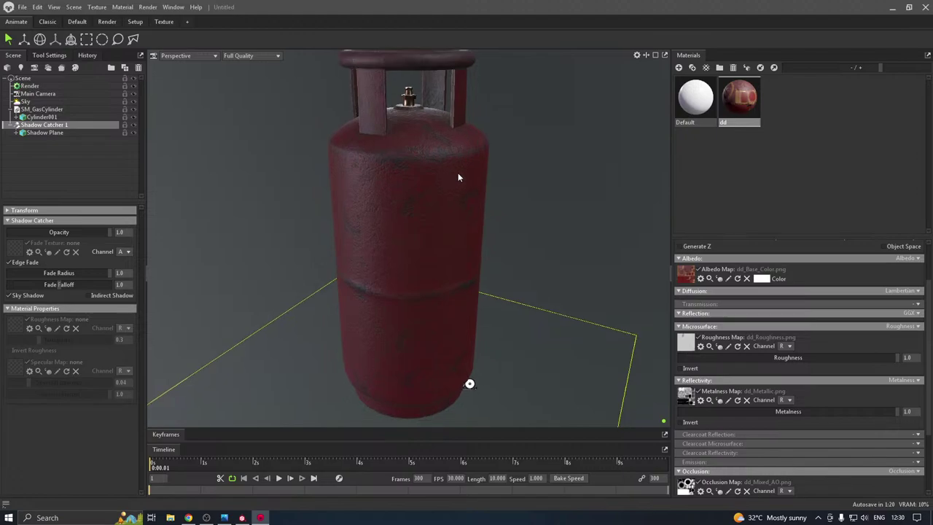
mouse_move(533, 198)
mouse_down()
mouse_move(448, 225)
mouse_move(475, 233)
mouse_move(583, 223)
mouse_move(371, 264)
mouse_move(381, 306)
mouse_move(387, 281)
mouse_move(566, 243)
mouse_up()
scroll(396, 261, up, 2)
scroll(396, 261, down, 4)
key(alt+shift)
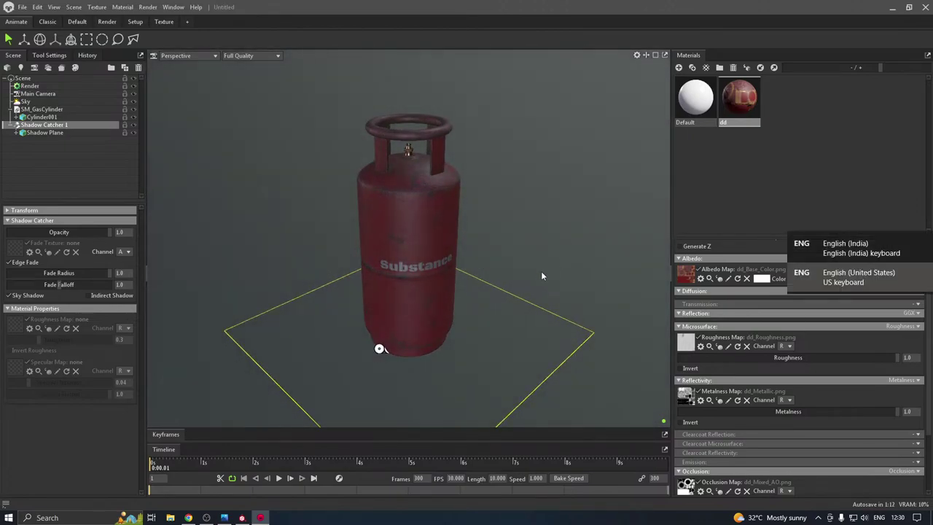
mouse_move(466, 254)
mouse_down()
mouse_move(493, 237)
mouse_move(481, 233)
mouse_move(478, 243)
mouse_up()
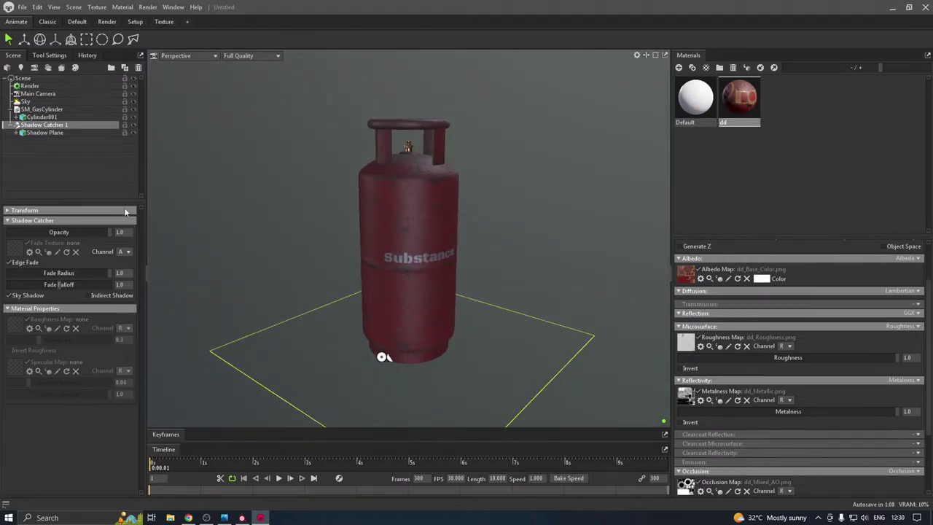
Add an omni light and move it out beside the cylinder and up to the height of its shoulder
right_click(35, 149)
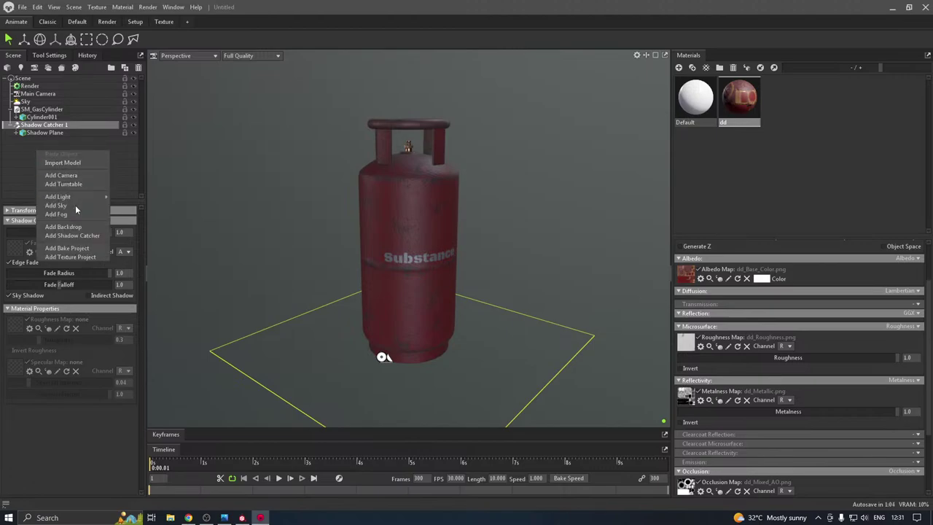
mouse_move(80, 199)
click(129, 214)
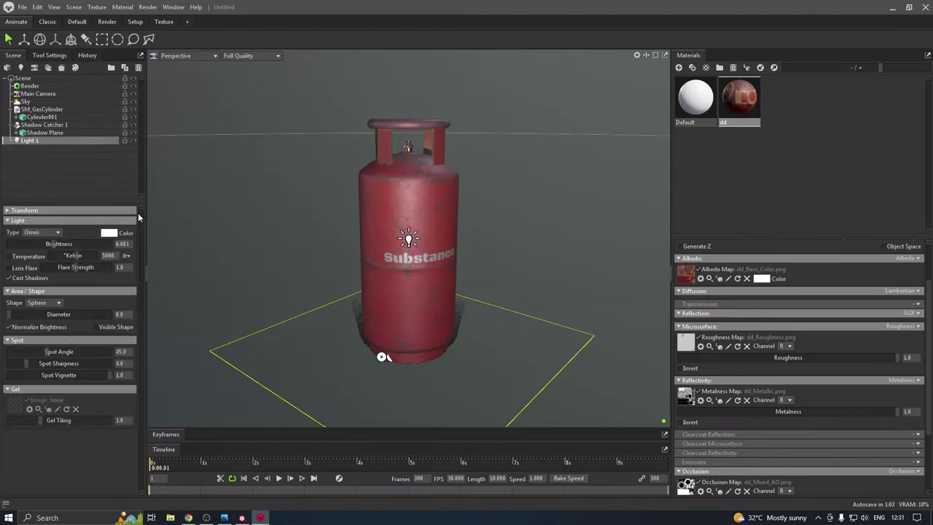
key(e)
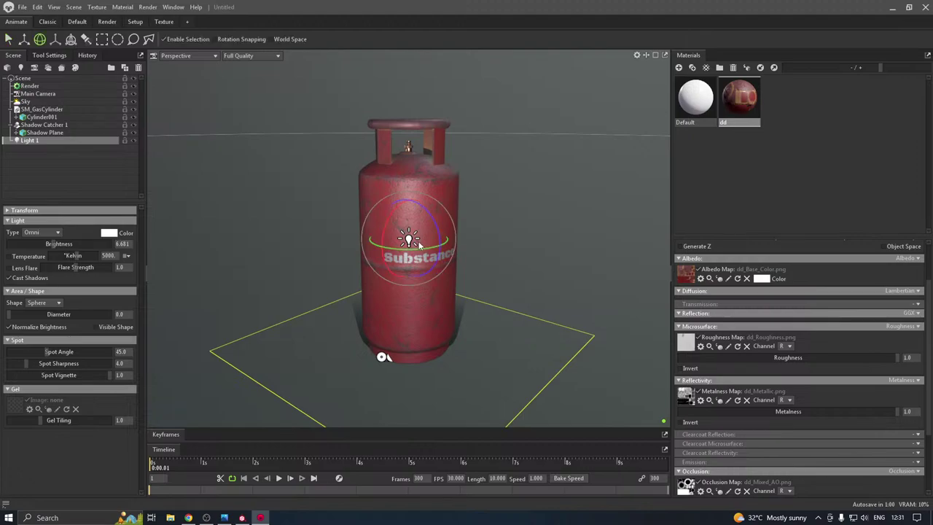
key(w)
drag(443, 246, 557, 253)
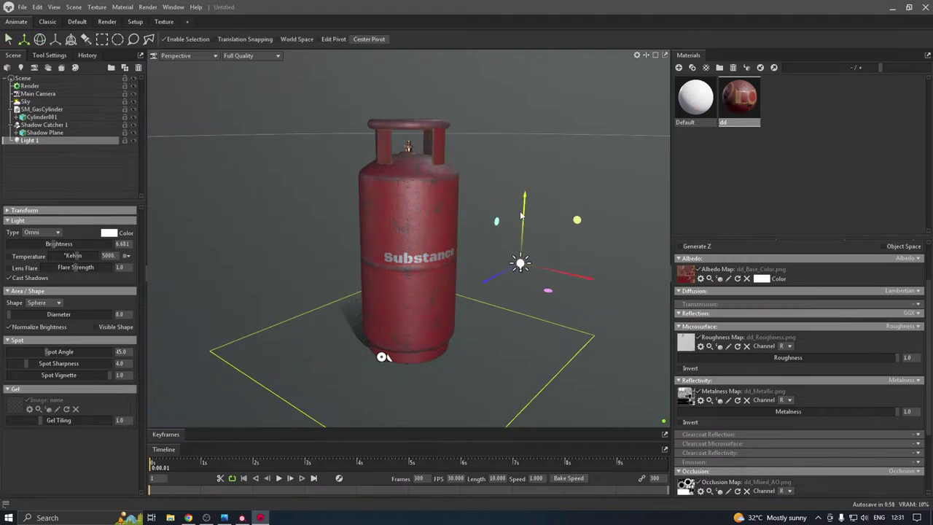
drag(521, 215, 527, 132)
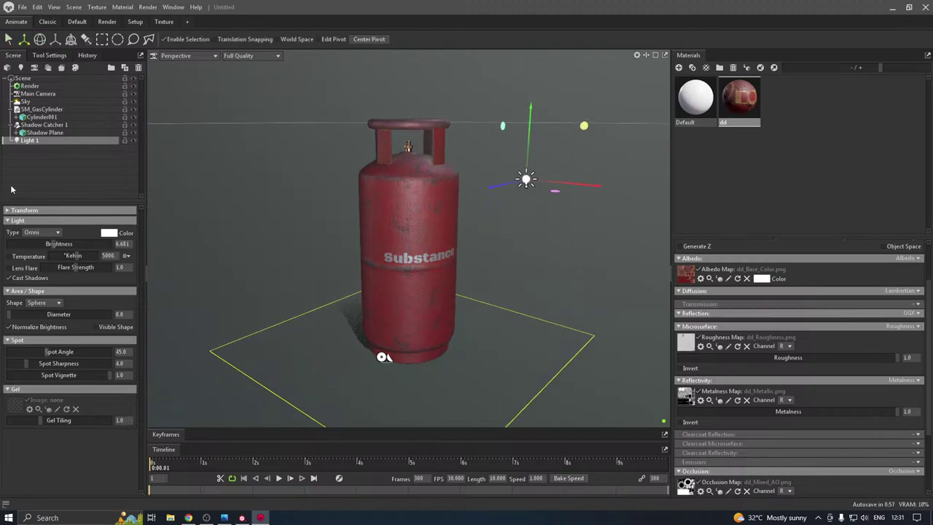
Set the sky's backdrop mode to Color with the dark grey 232323
click(28, 102)
click(45, 379)
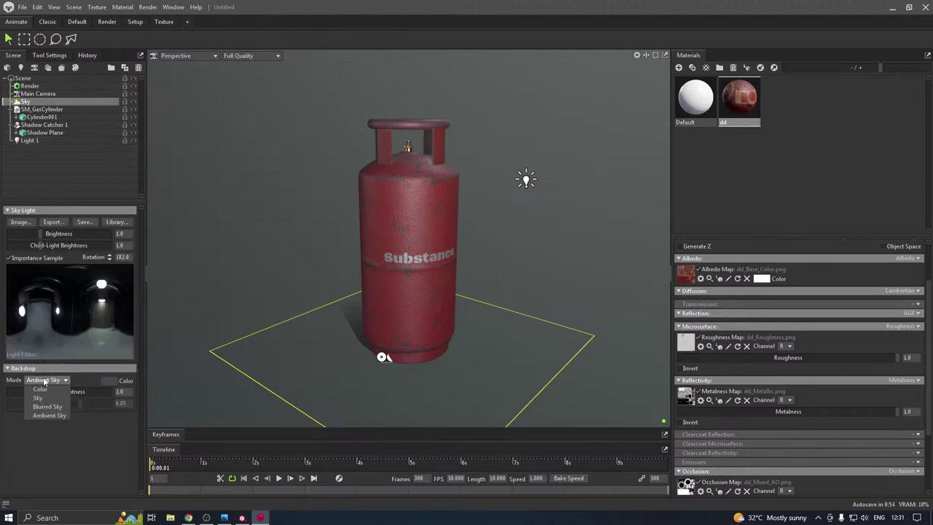
click(40, 388)
click(106, 380)
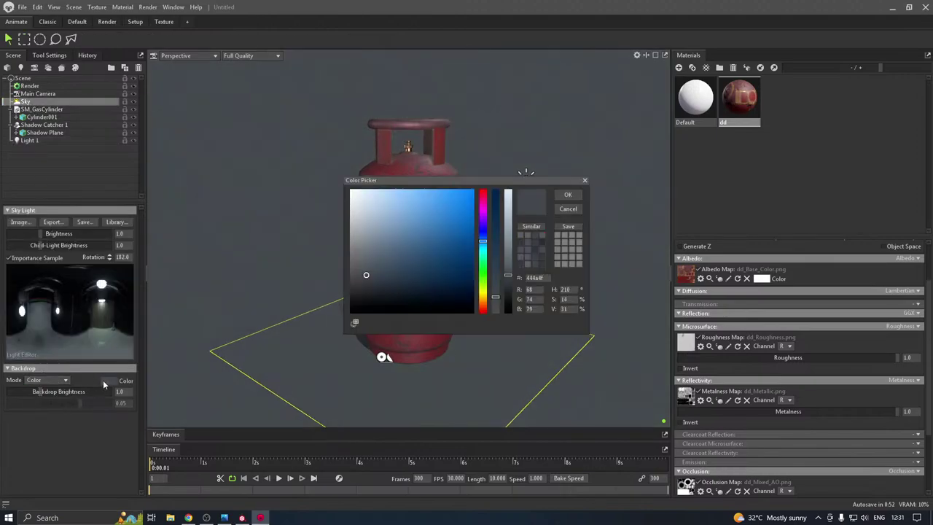
click(350, 294)
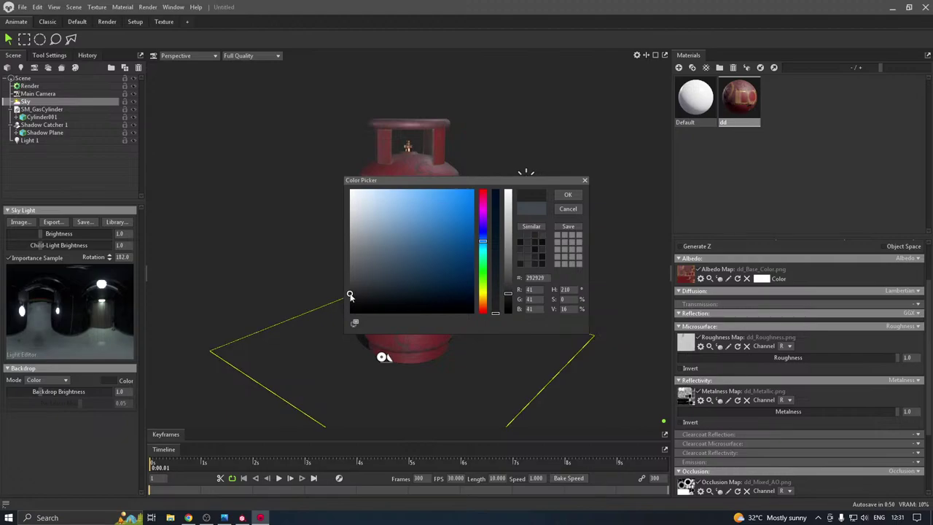
drag(350, 294, 351, 299)
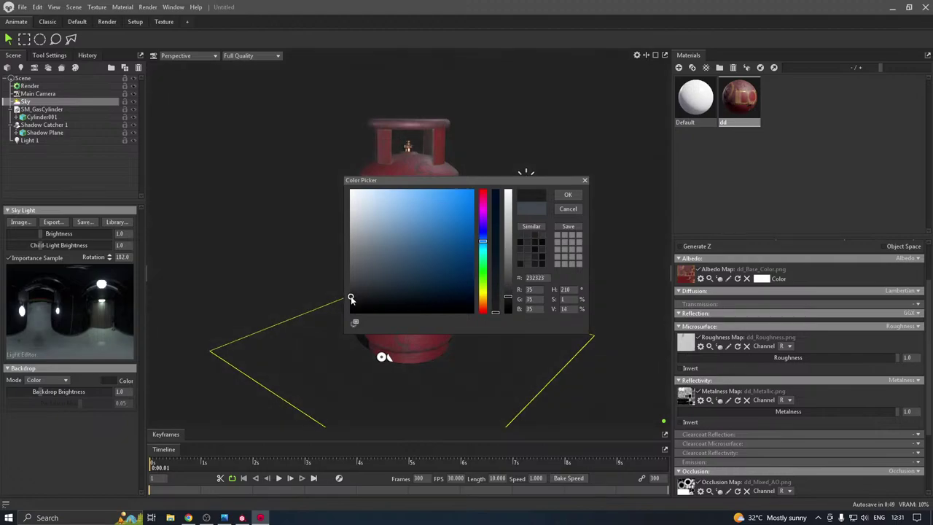
click(568, 195)
drag(409, 218, 383, 267)
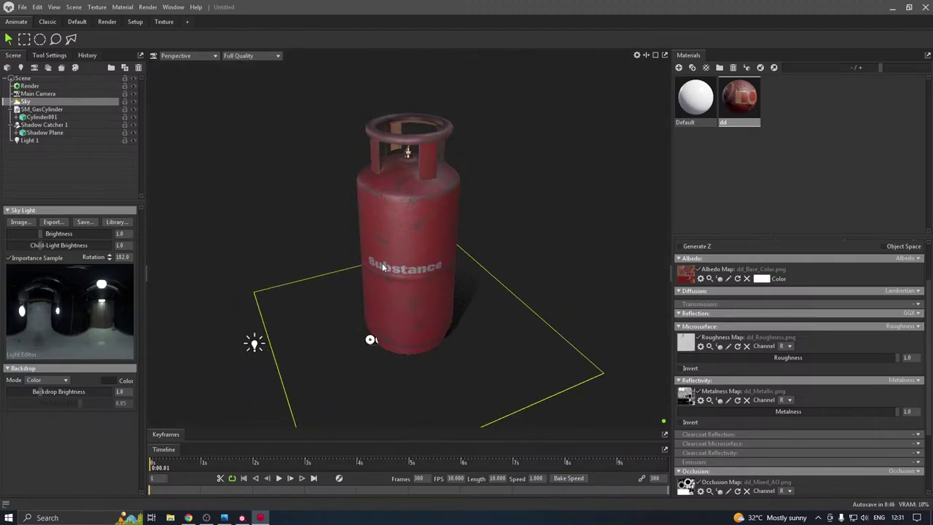
Move the omni light around to the opposite side of the gas cylinder
click(255, 346)
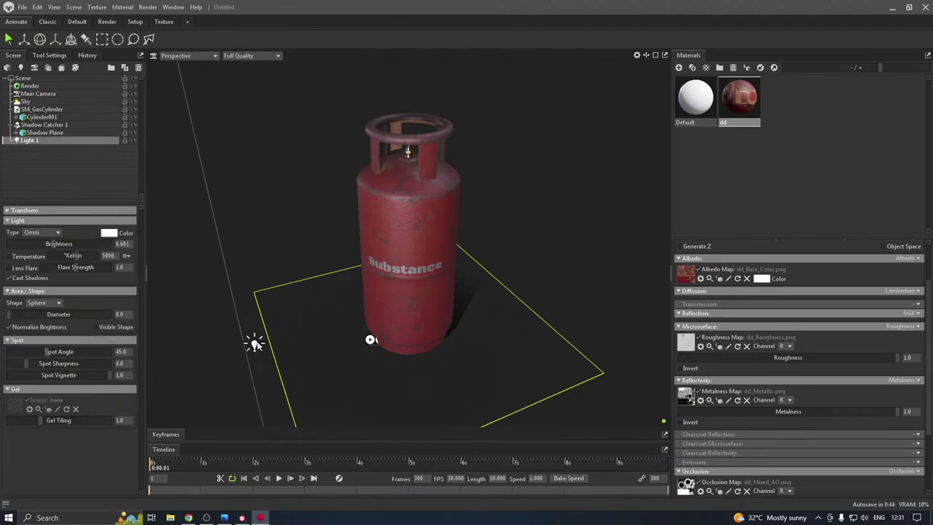
key(w)
drag(196, 362, 406, 286)
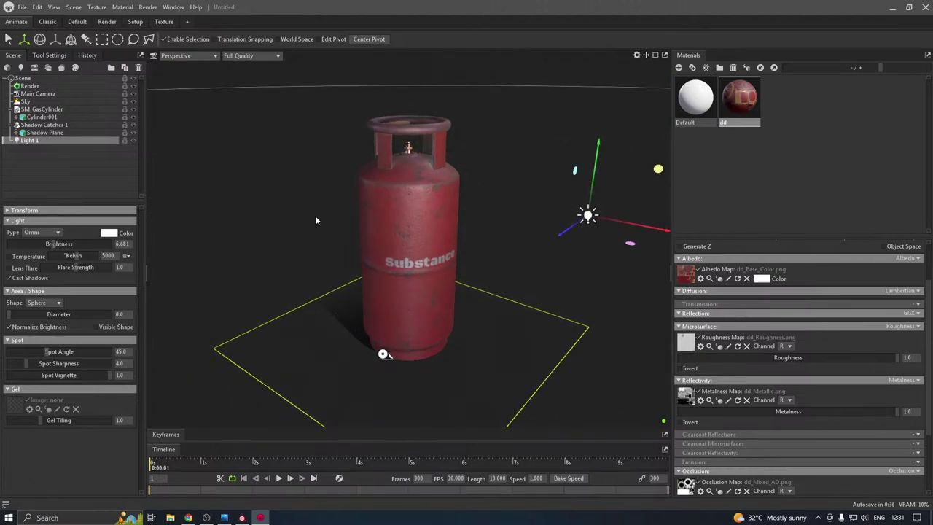
Change the omni light's colour to the orange ca6a3a
click(109, 234)
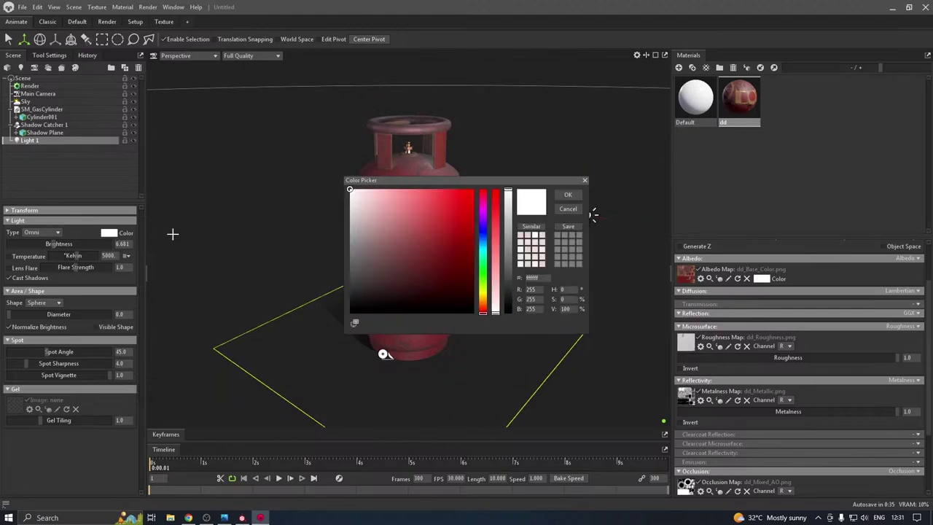
click(482, 308)
click(438, 216)
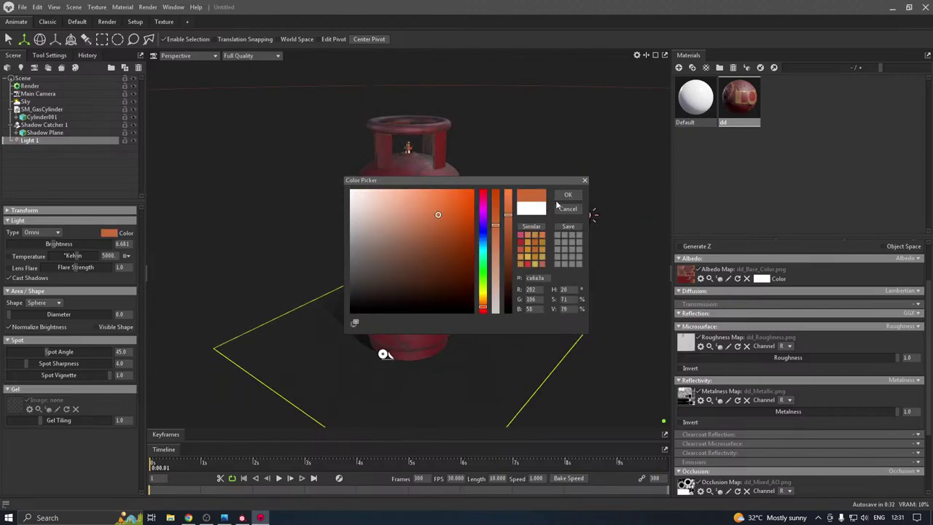
click(579, 198)
Raise the orange light to about the height of the cylinder's top handle ring
drag(423, 202, 440, 218)
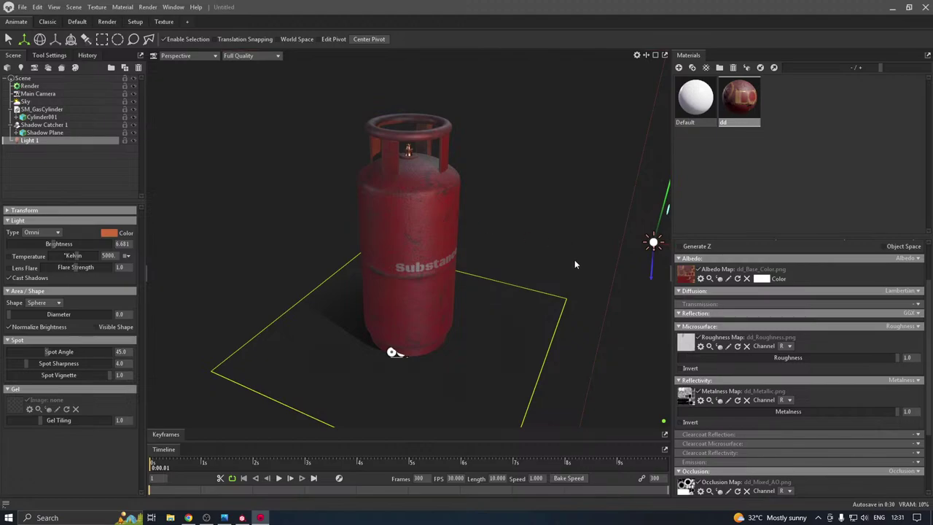
middle_drag(573, 260, 525, 267)
mouse_move(525, 269)
mouse_down()
mouse_move(645, 289)
mouse_move(471, 242)
mouse_move(570, 182)
mouse_move(558, 190)
mouse_up()
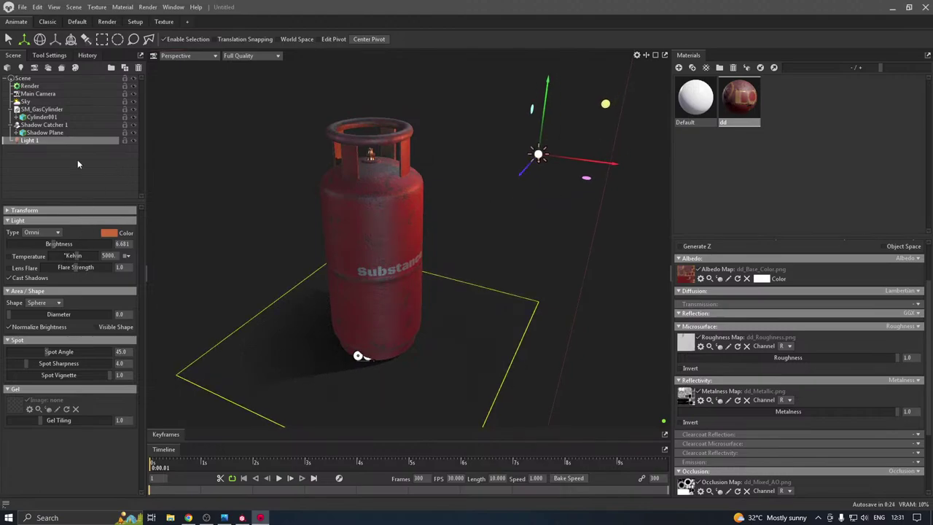
Enable ray tracing in the scene's render settings
click(29, 86)
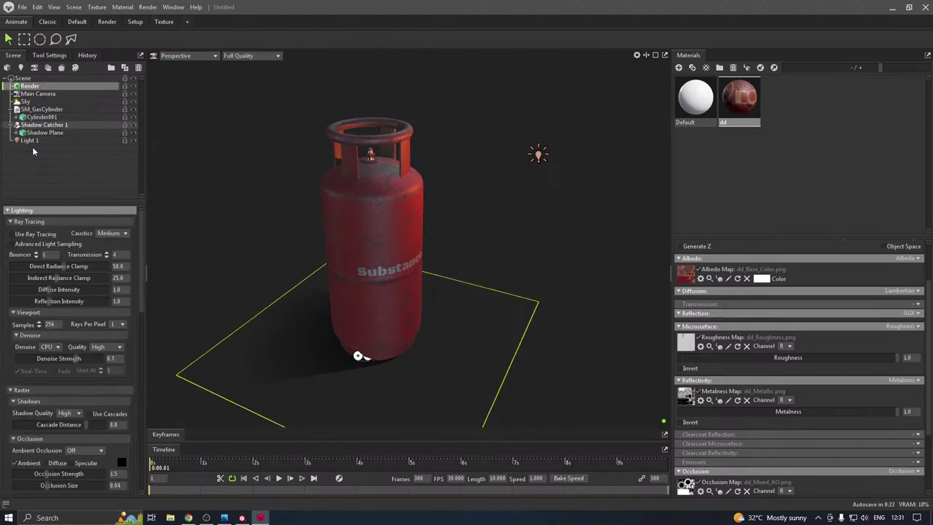
click(12, 234)
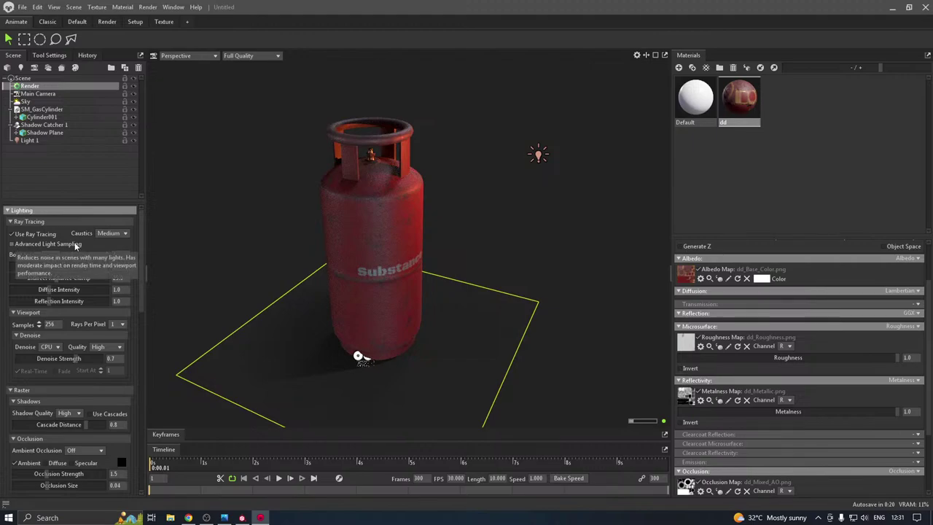
mouse_move(313, 230)
mouse_down()
mouse_move(278, 201)
mouse_move(293, 185)
mouse_move(278, 197)
mouse_up()
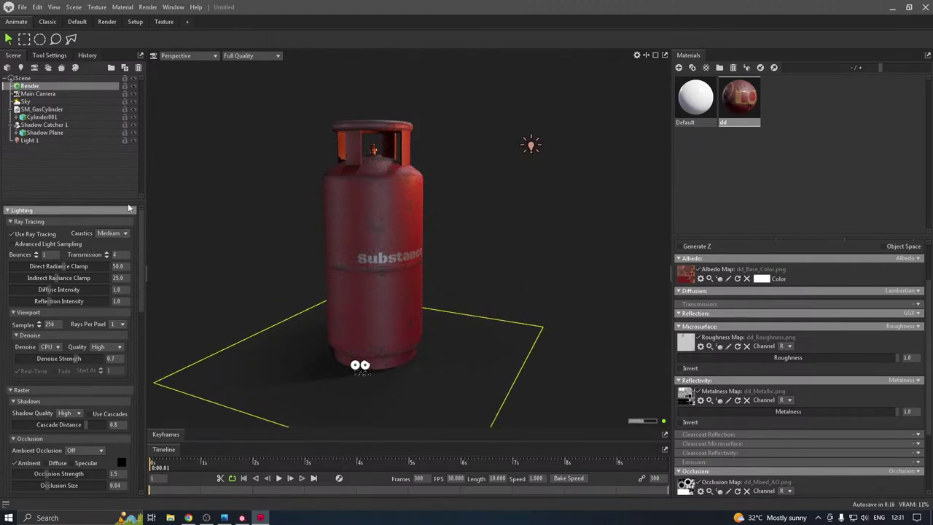
Add fog to the scene and set its distance to about 37554
right_click(83, 168)
click(126, 234)
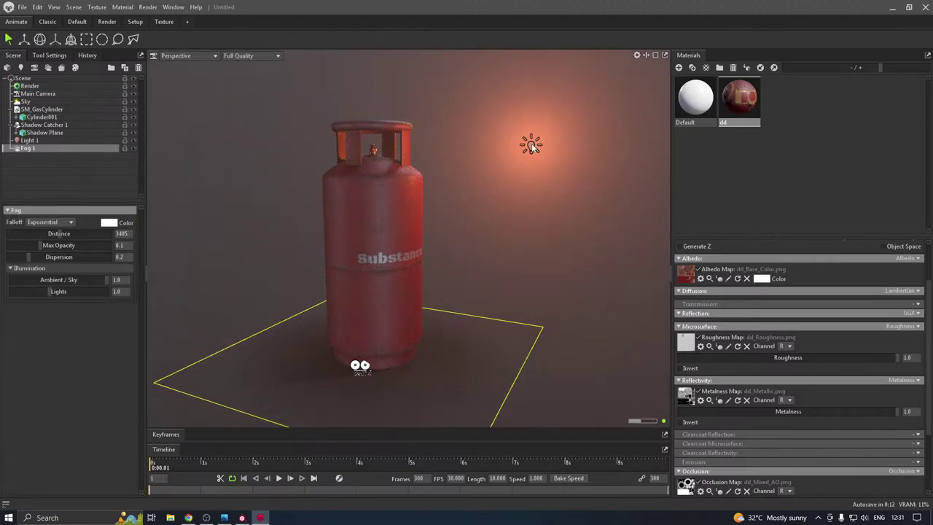
drag(96, 234, 92, 236)
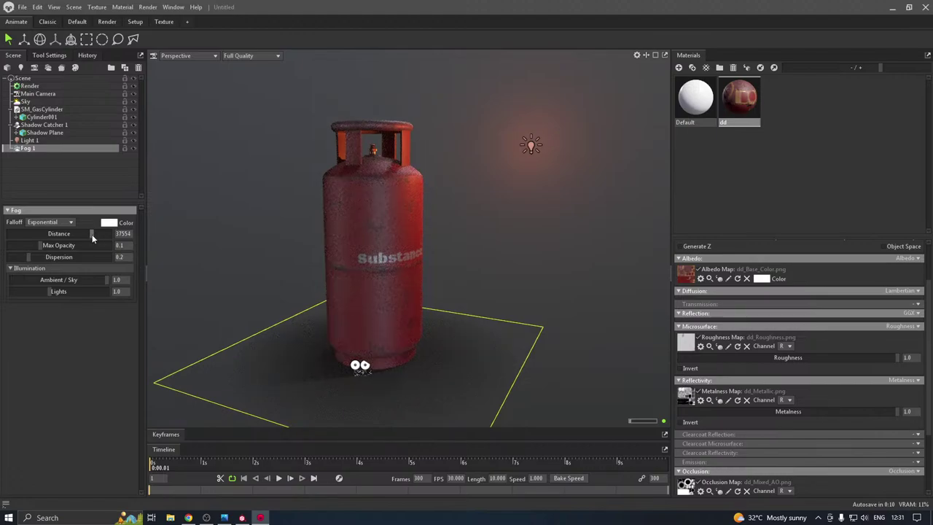
drag(461, 216, 434, 214)
Move the omni light farther out sideways, away from the cylinder
click(531, 146)
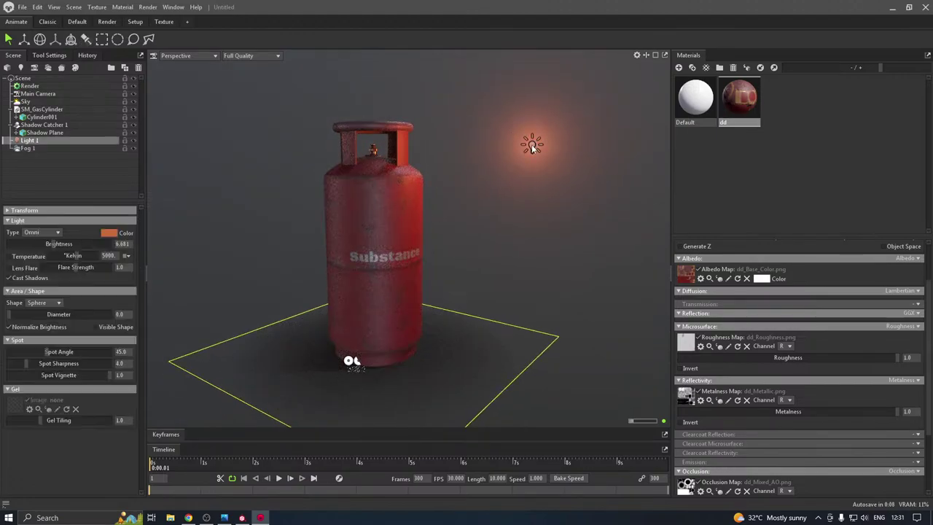
key(w)
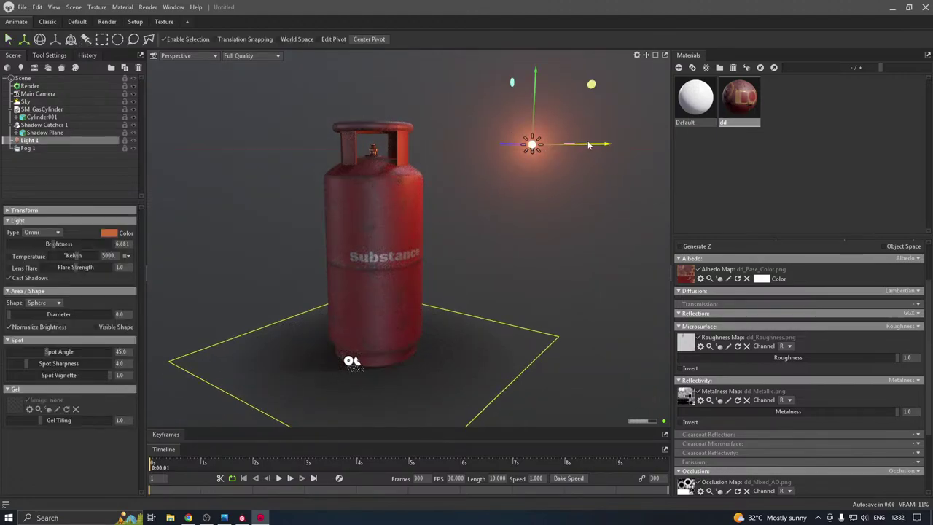
drag(589, 144, 760, 128)
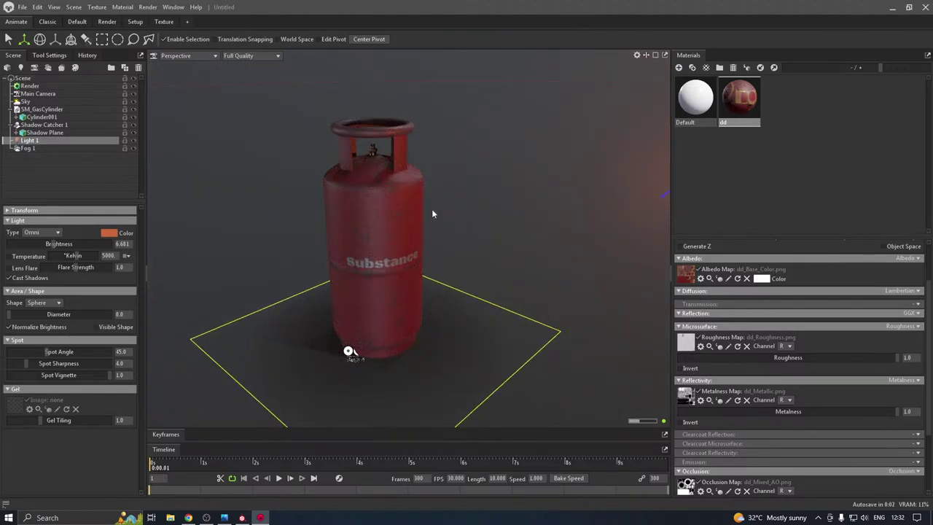
scroll(432, 210, down, 1)
scroll(432, 210, up, 2)
drag(438, 212, 468, 193)
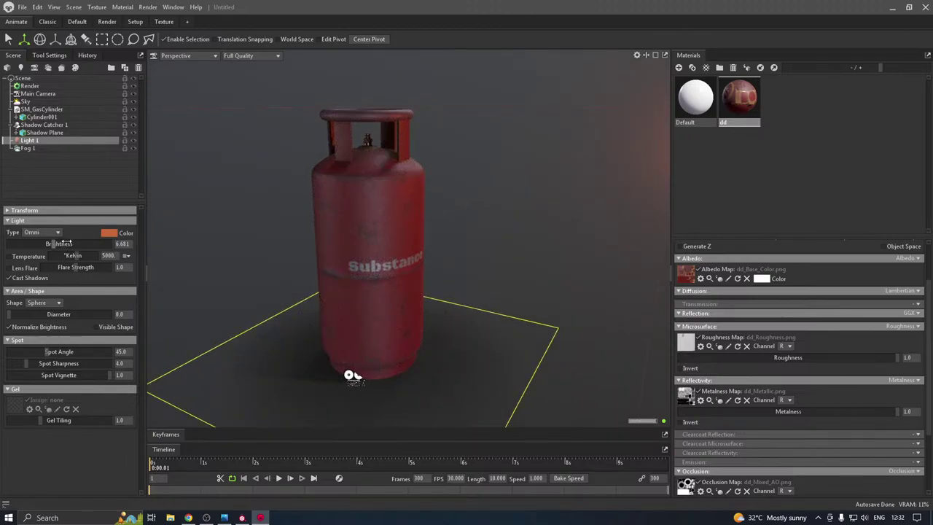
Increase the omni light's brightness and change its colour to a pale peach
drag(64, 243, 62, 243)
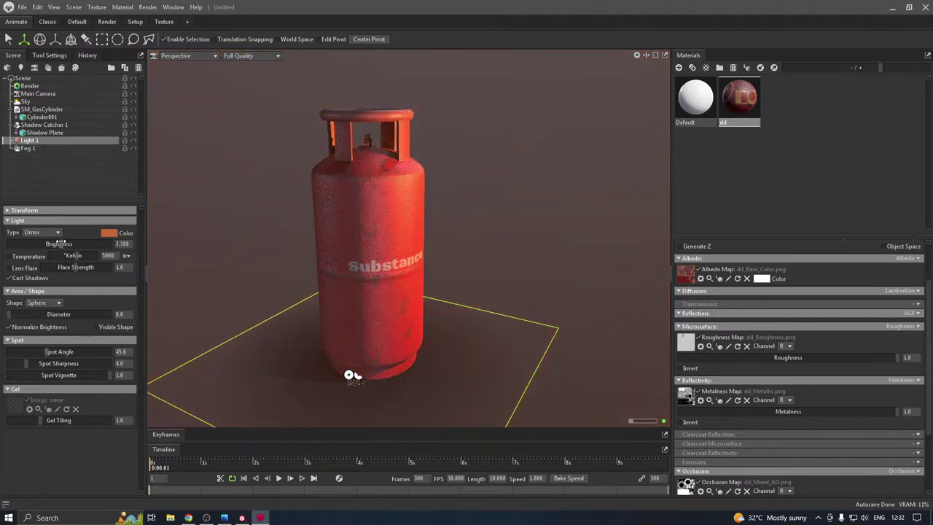
click(106, 233)
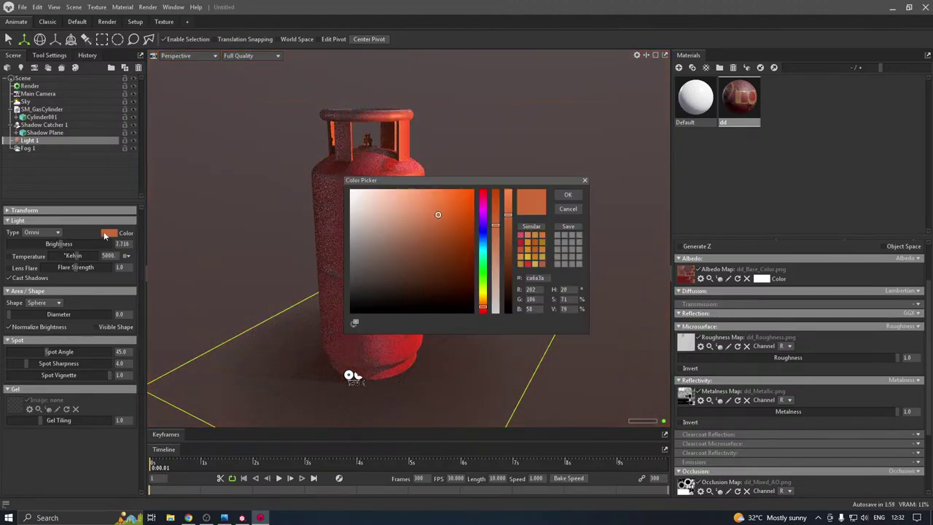
click(413, 192)
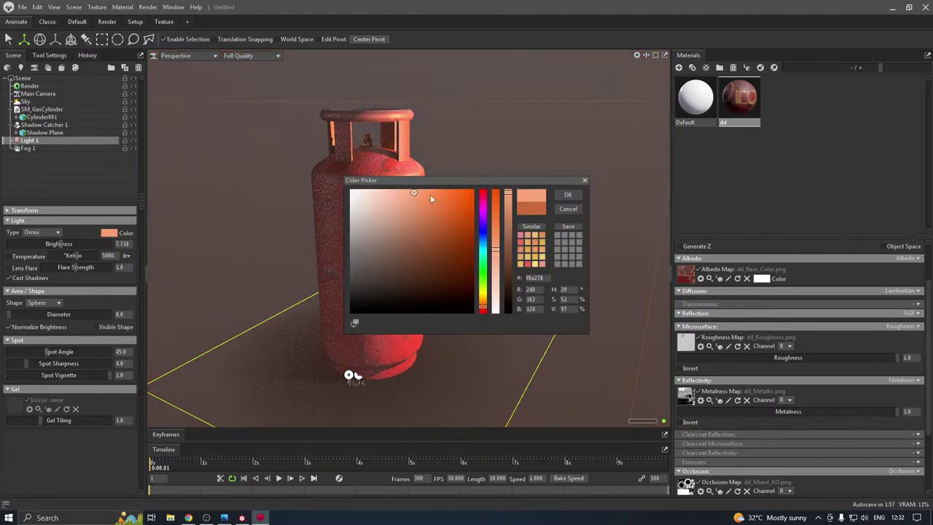
click(378, 195)
click(574, 196)
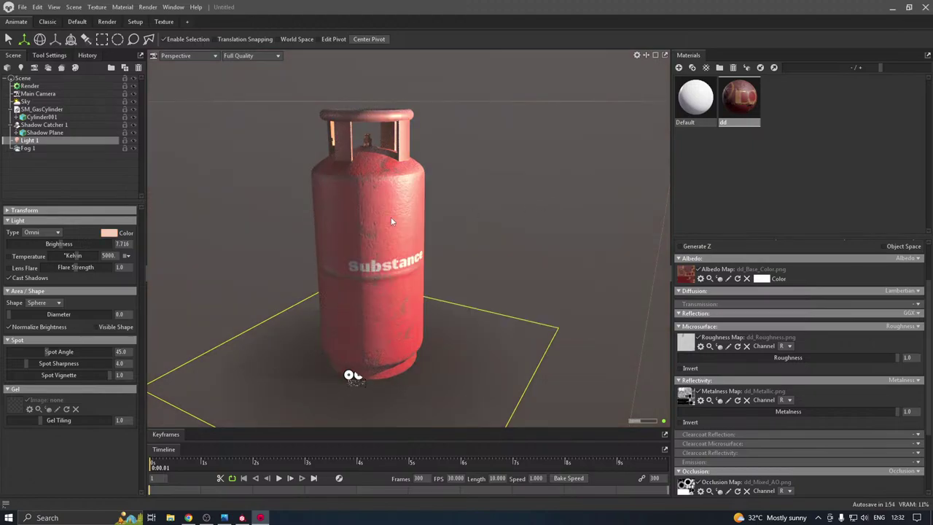
Reduce the omni light's brightness to about 7.067 and check the lit cylinder surface up close
drag(65, 246, 55, 245)
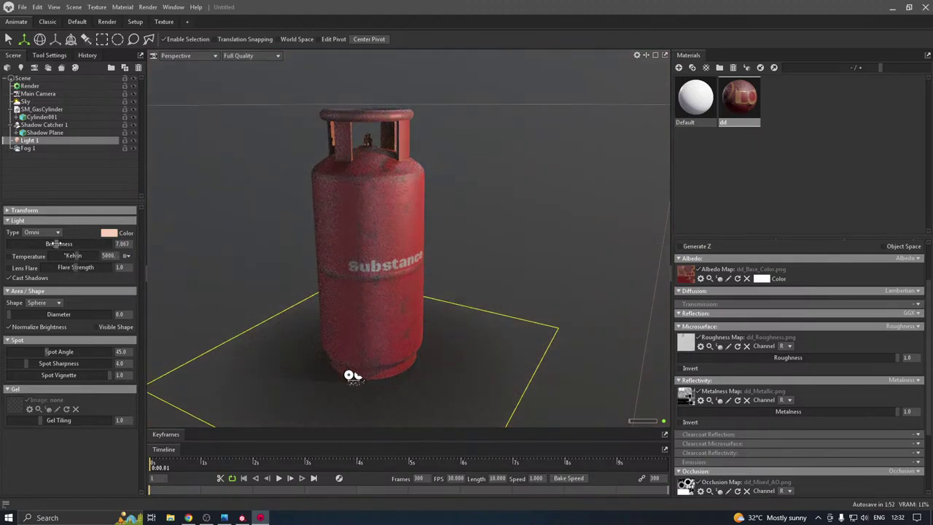
drag(451, 209, 440, 156)
scroll(425, 206, up, 4)
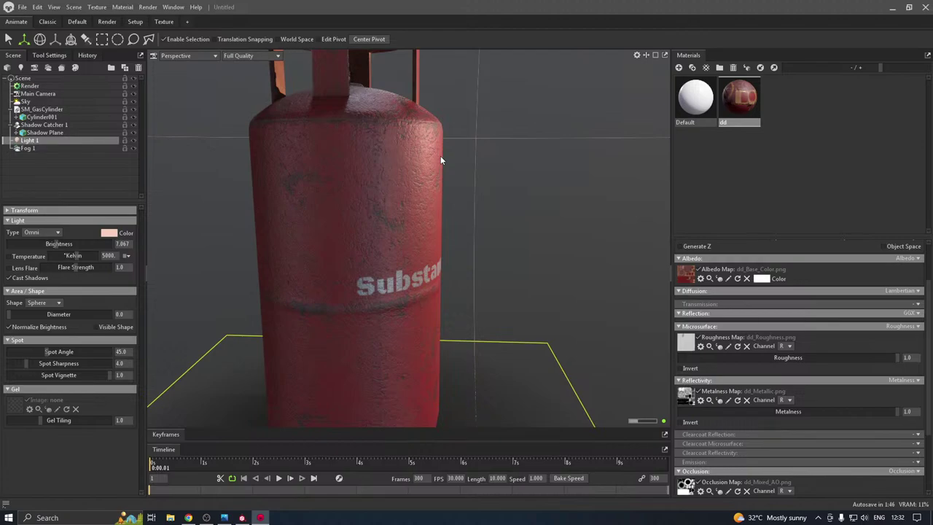
scroll(434, 156, down, 4)
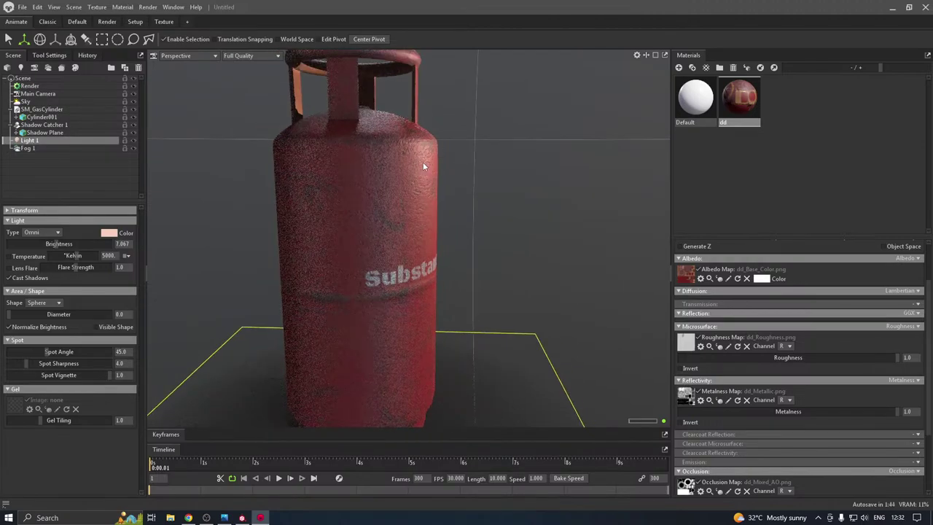
drag(420, 167, 386, 210)
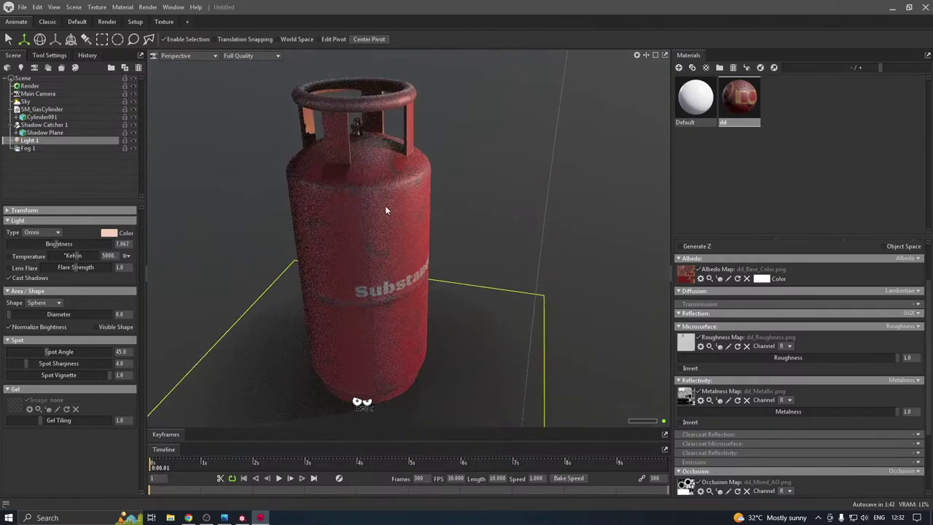